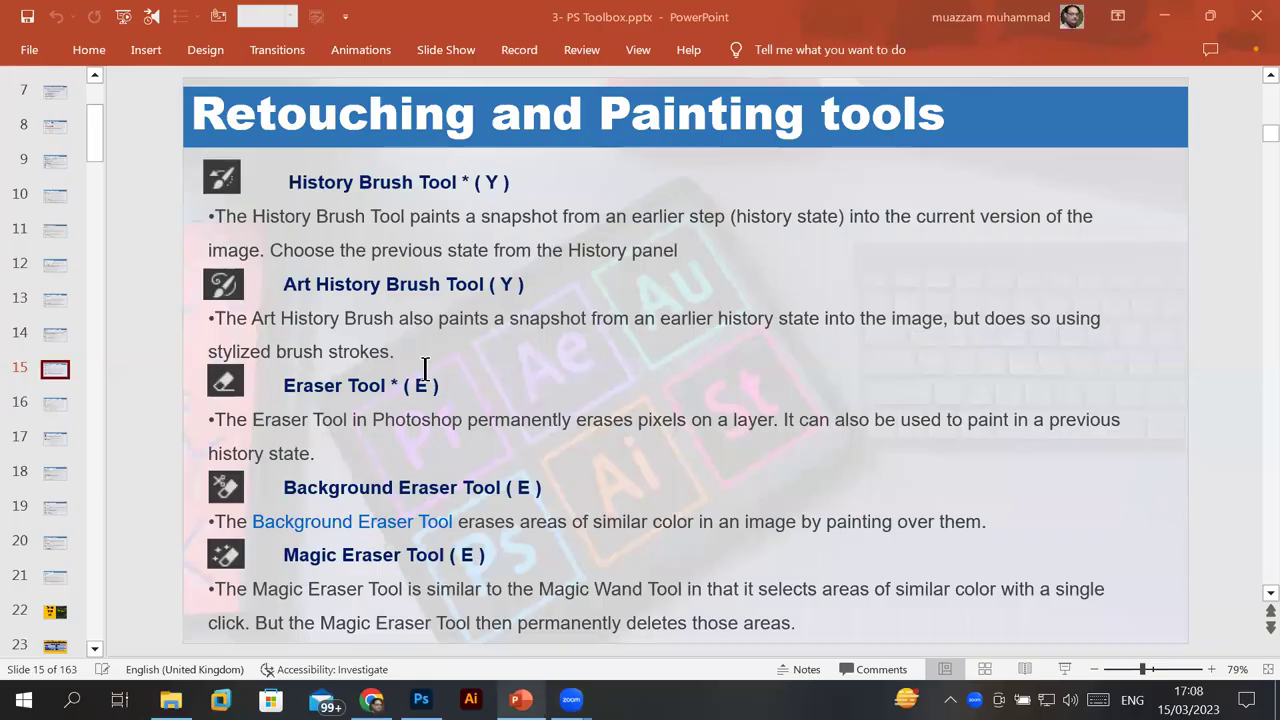
Highlight the History Brush, Eraser, Background Eraser and Magic Eraser tool headings on the slide.
{"action": "left_click", "coordinate": [630, 225]}
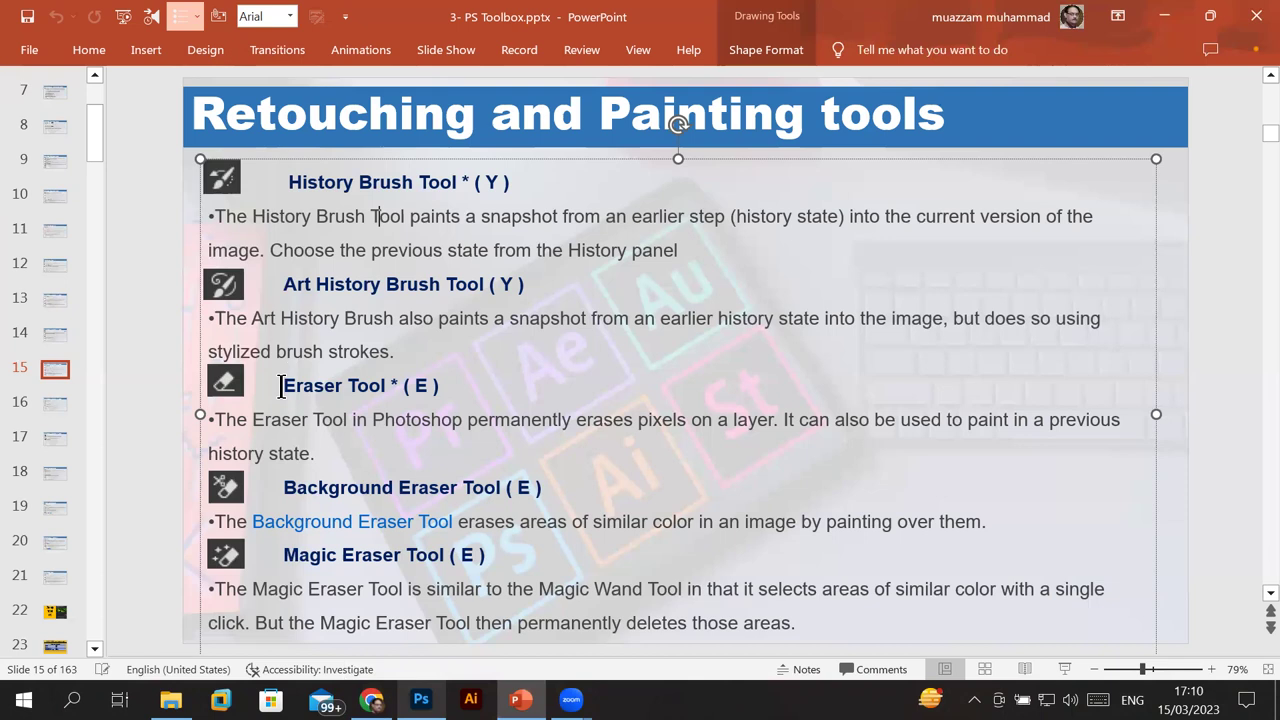
{"action": "mouse_move", "coordinate": [287, 182]}
{"action": "left_mouse_down"}
{"action": "mouse_move", "coordinate": [416, 255]}
{"action": "mouse_move", "coordinate": [521, 287]}
{"action": "left_mouse_up"}
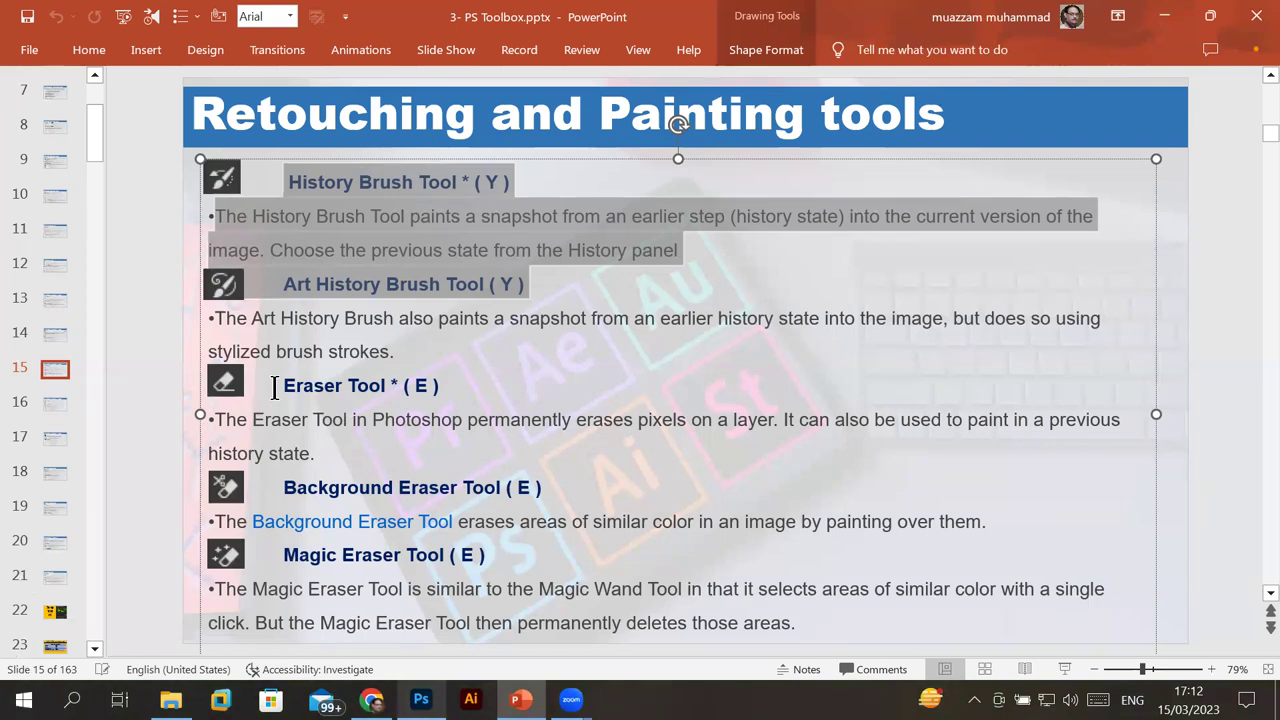
{"action": "left_click_drag", "start_coordinate": [283, 386], "coordinate": [373, 383]}
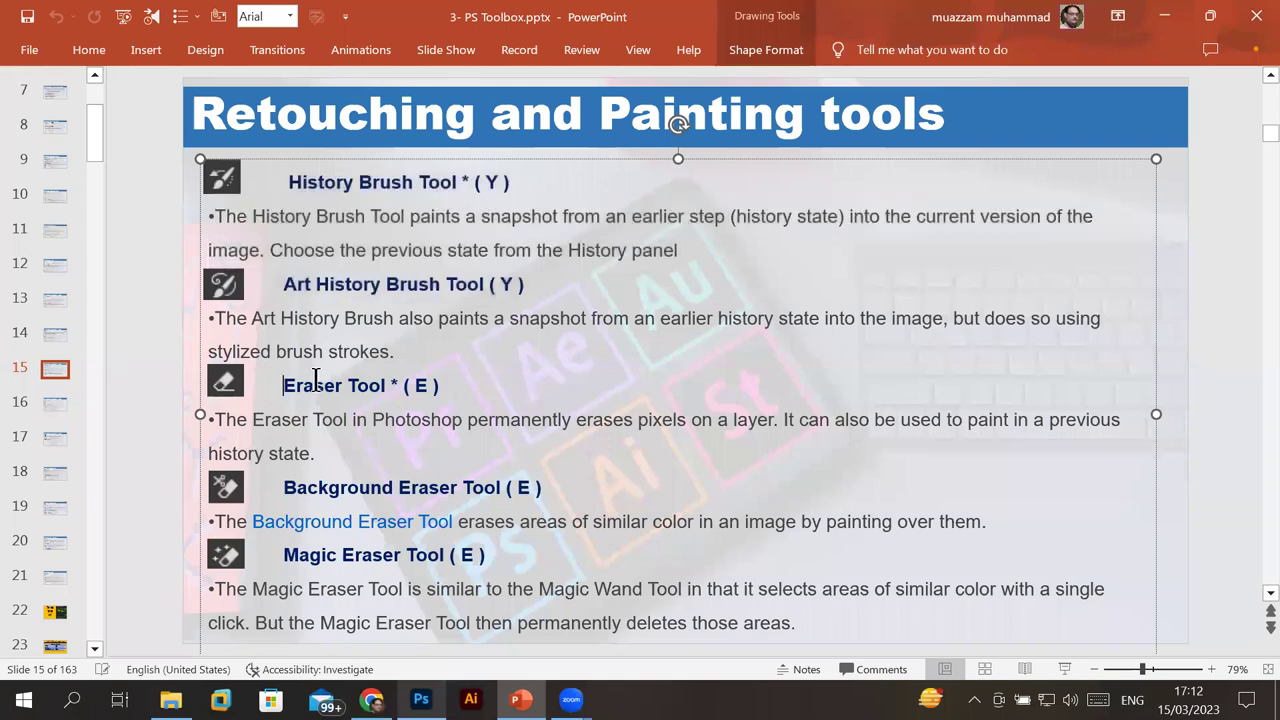
{"action": "left_click_drag", "start_coordinate": [283, 487], "coordinate": [505, 487]}
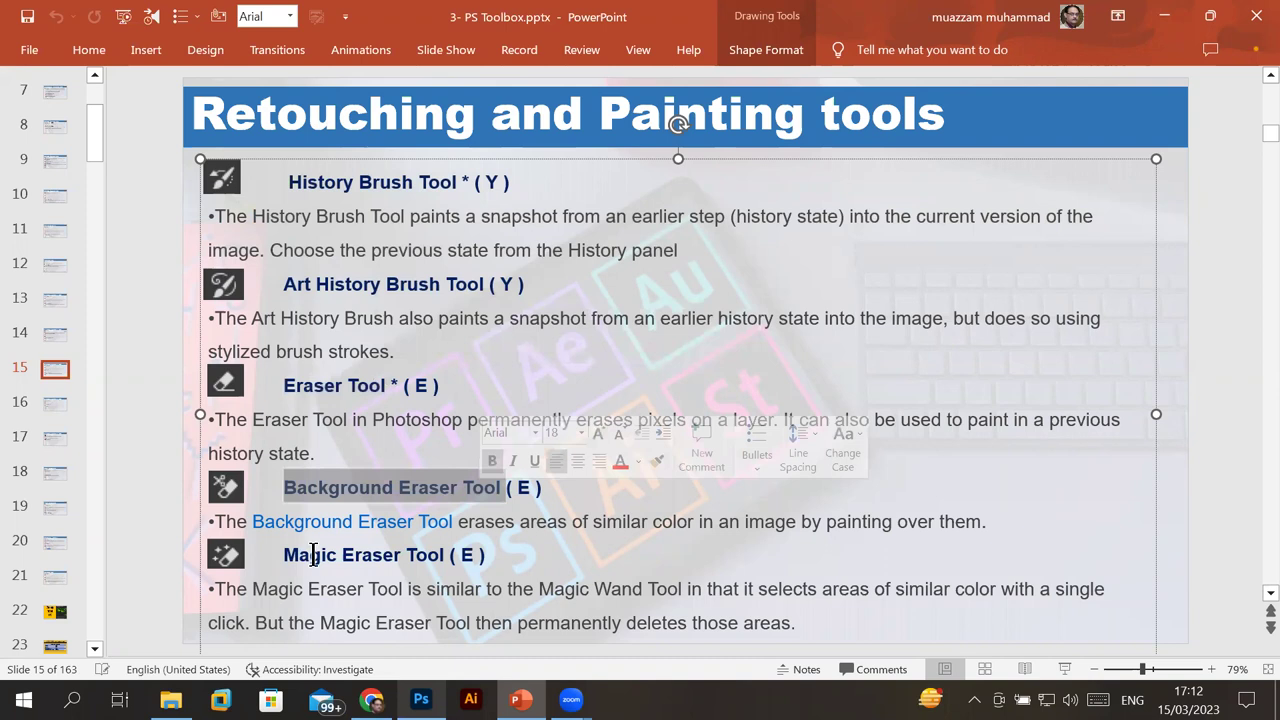
{"action": "left_click_drag", "start_coordinate": [284, 555], "coordinate": [485, 555]}
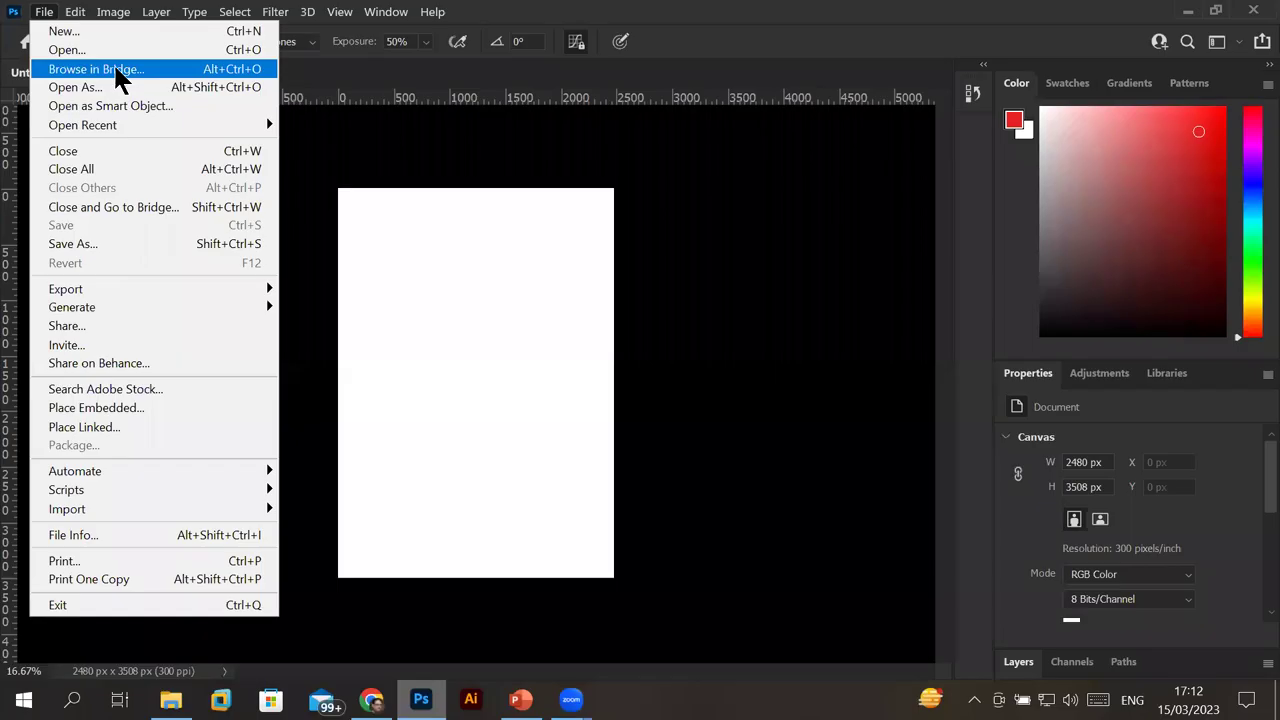
Open the 23-photography portrait from the Models folder through Bridge.
{"action": "left_click", "coordinate": [710, 384]}
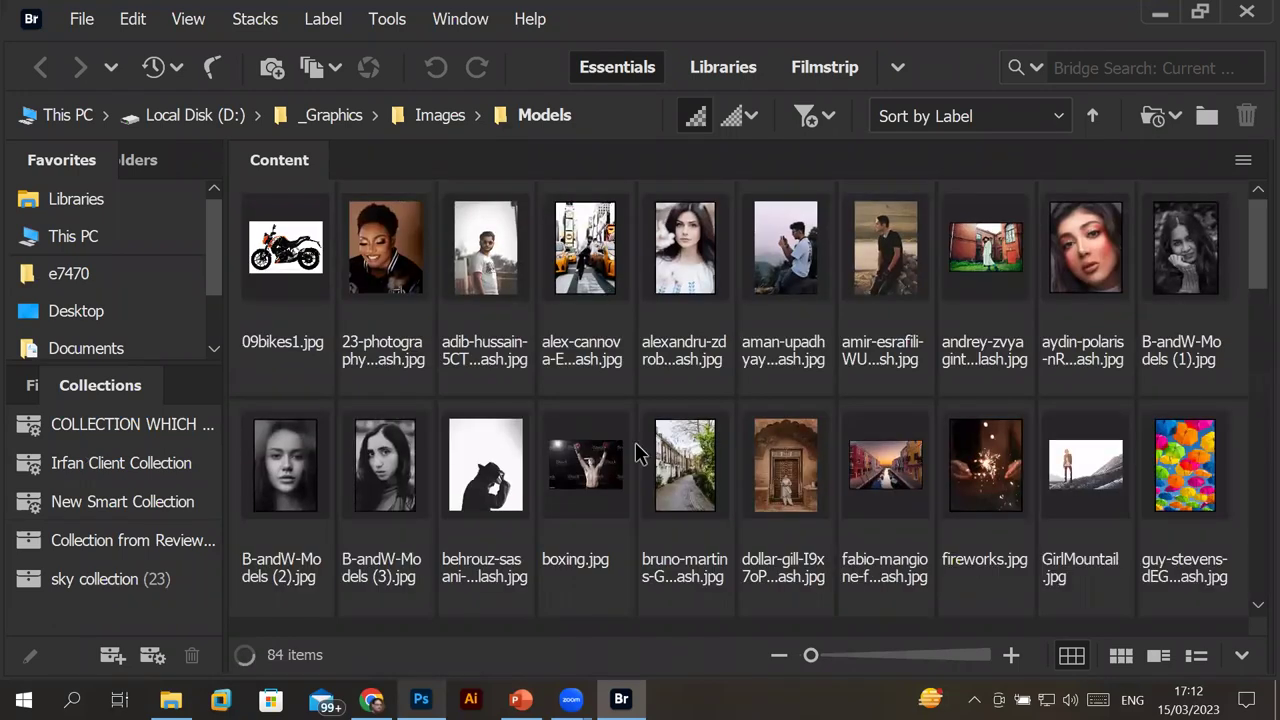
{"action": "double_click", "coordinate": [391, 268]}
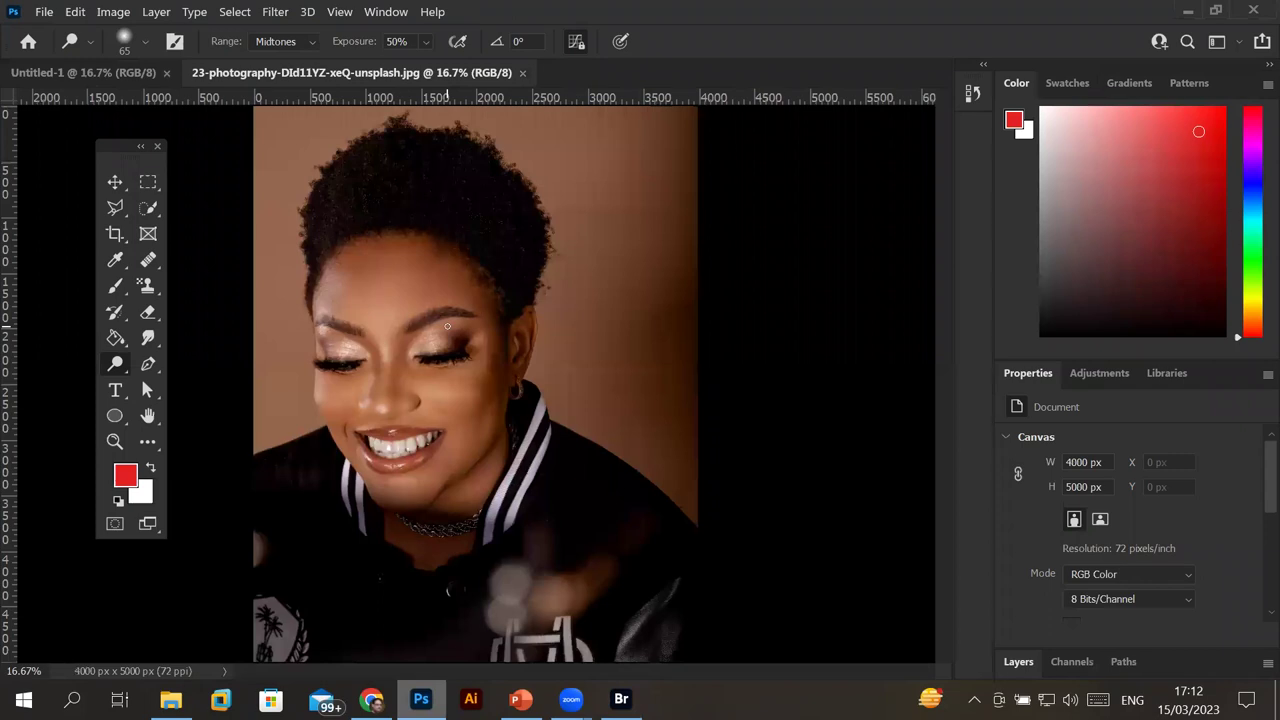
Expand the Layers panel, float it beside the portrait, and make it taller.
{"action": "scroll", "coordinate": [447, 325], "scroll_direction": "down", "scroll_amount": 3}
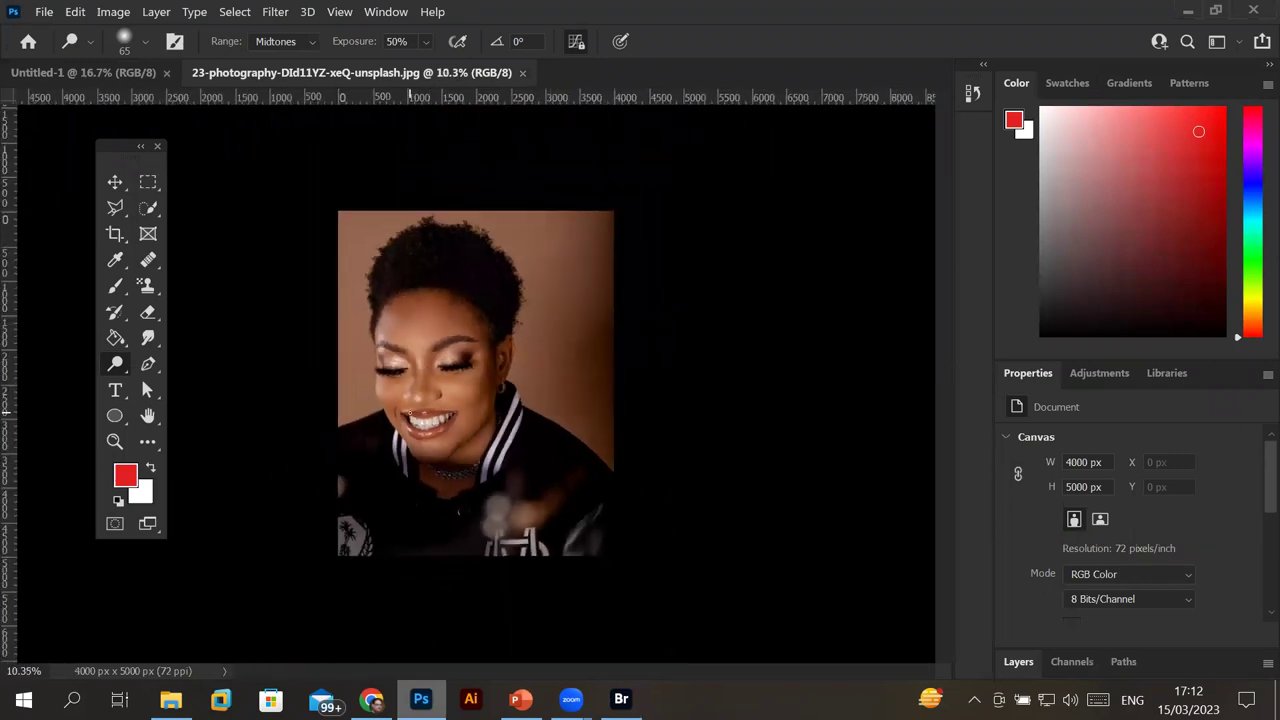
{"action": "scroll", "coordinate": [409, 412], "scroll_direction": "up", "scroll_amount": 4}
{"action": "scroll", "coordinate": [409, 412], "scroll_direction": "up", "scroll_amount": 1}
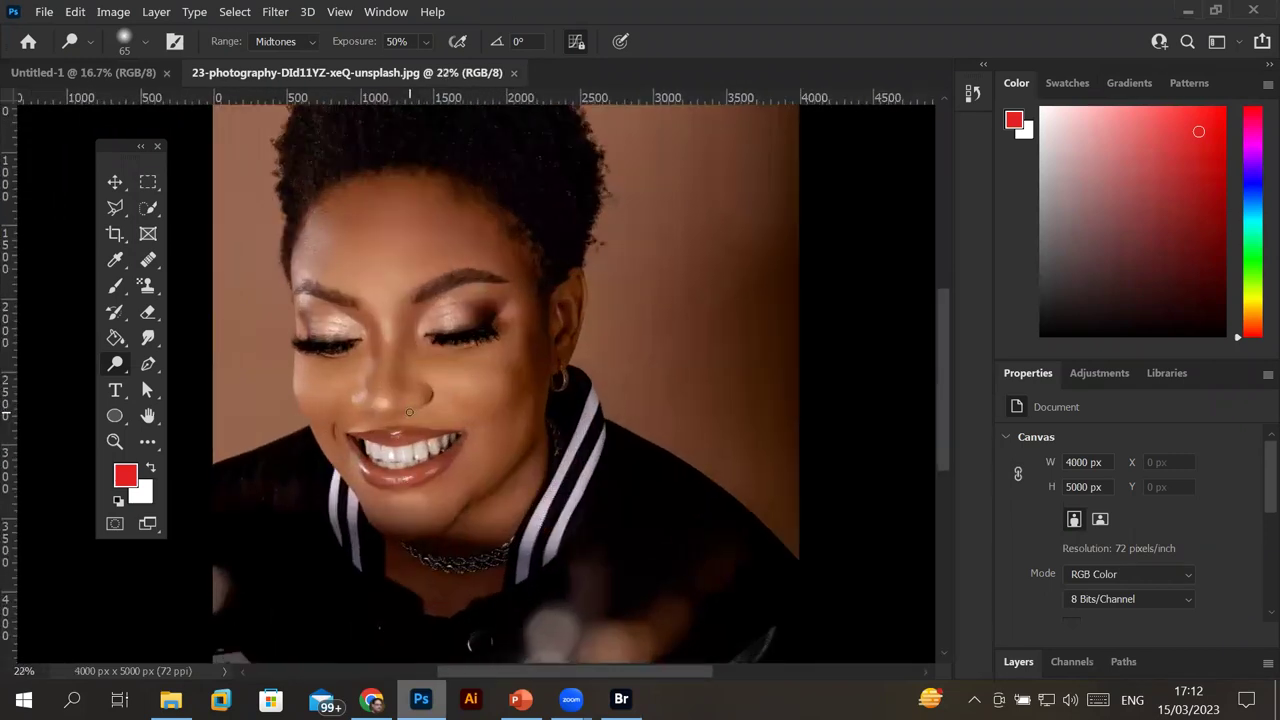
{"action": "scroll", "coordinate": [409, 412], "scroll_direction": "down", "scroll_amount": 1}
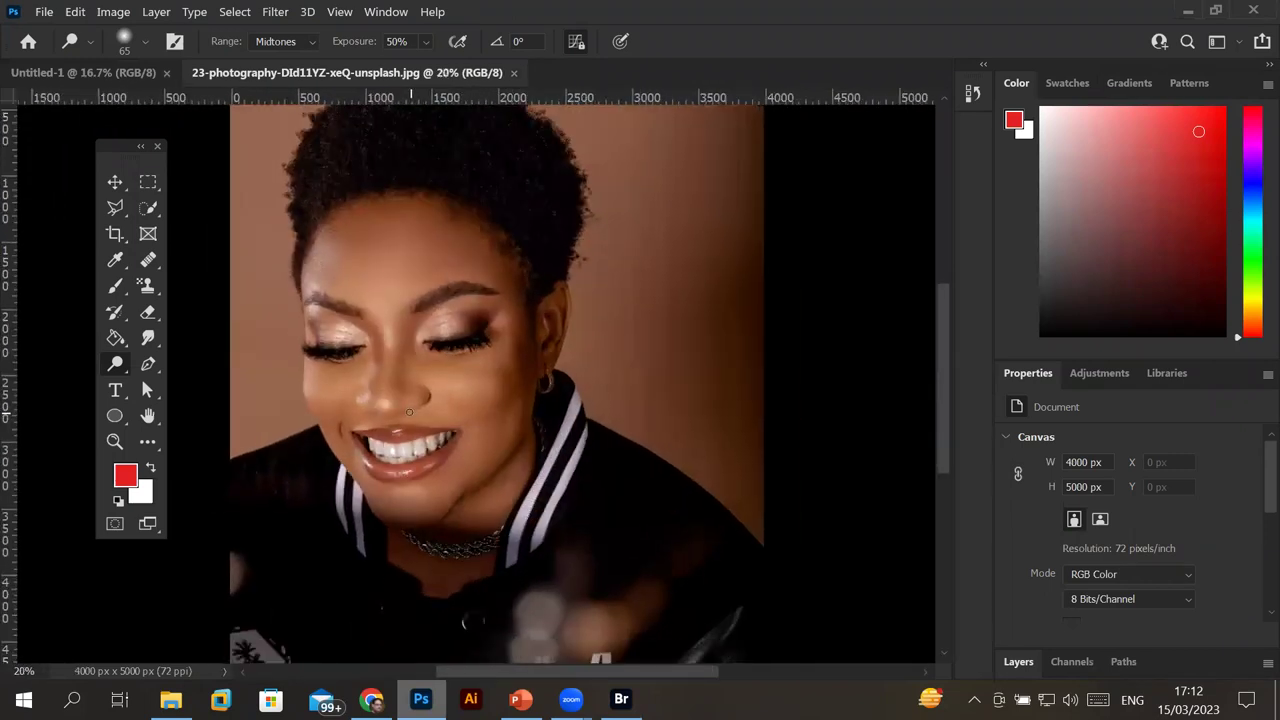
{"action": "left_click", "coordinate": [1022, 664]}
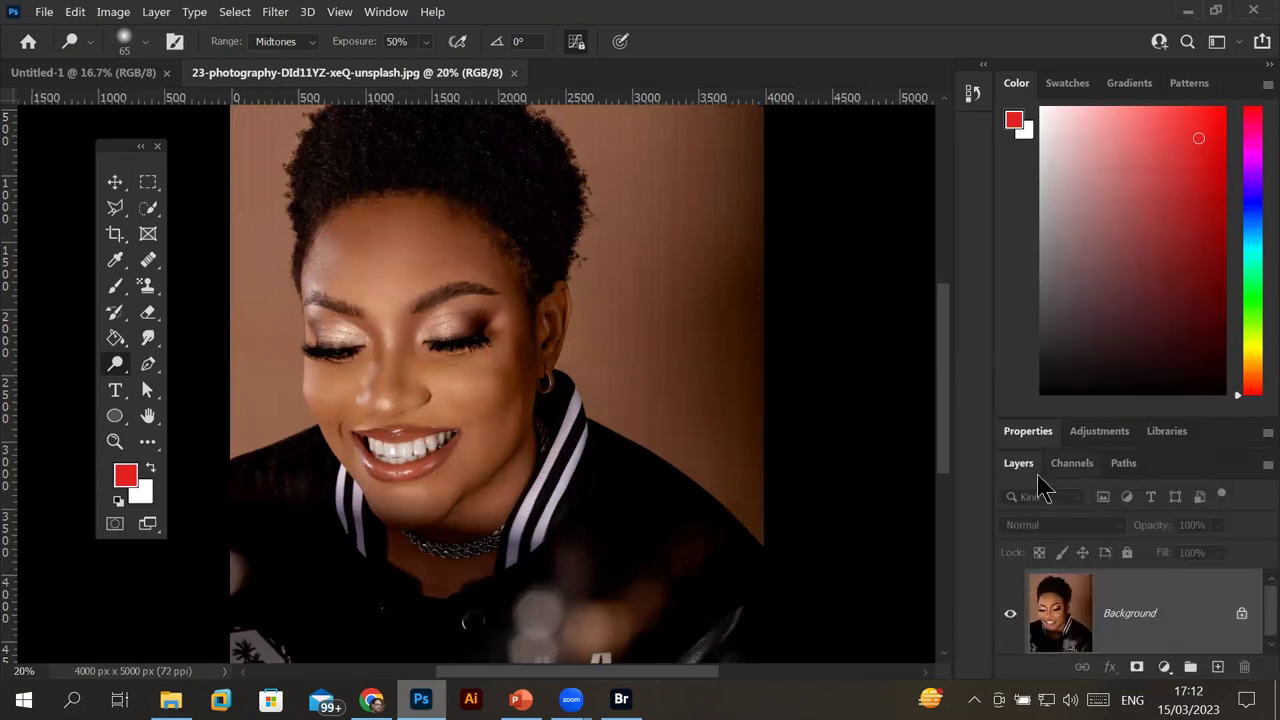
{"action": "left_click_drag", "start_coordinate": [1030, 470], "coordinate": [876, 182]}
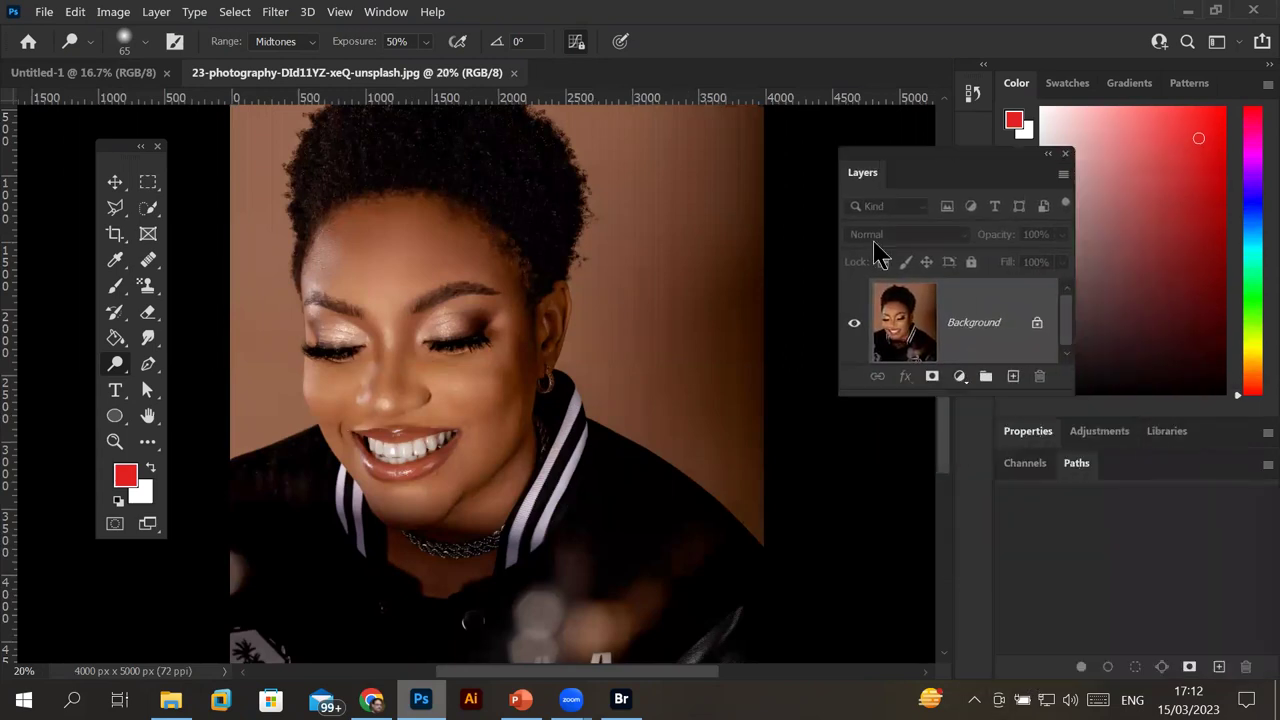
{"action": "left_click_drag", "start_coordinate": [879, 395], "coordinate": [876, 550]}
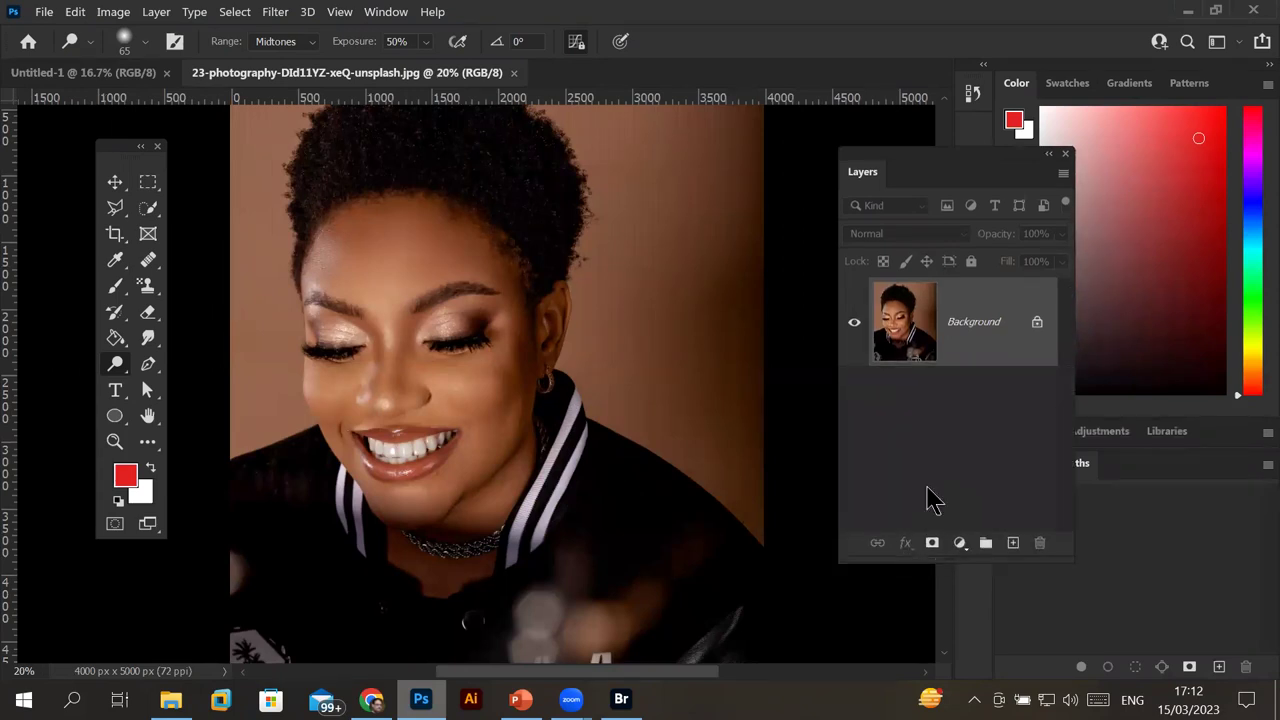
Unlock the photo as Layer 0 and add a red-filled Layer 1 beneath it.
{"action": "left_click", "coordinate": [1037, 323]}
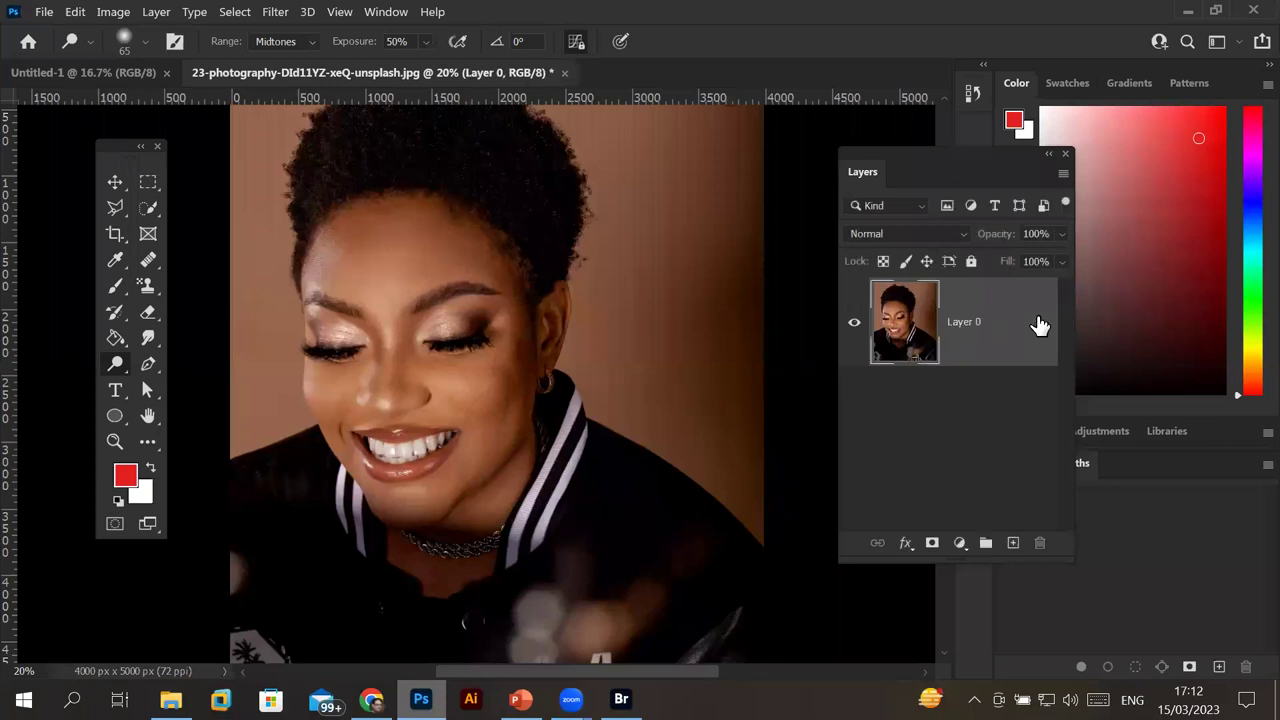
{"action": "left_click", "coordinate": [1013, 542]}
{"action": "left_click_drag", "start_coordinate": [920, 320], "coordinate": [912, 440]}
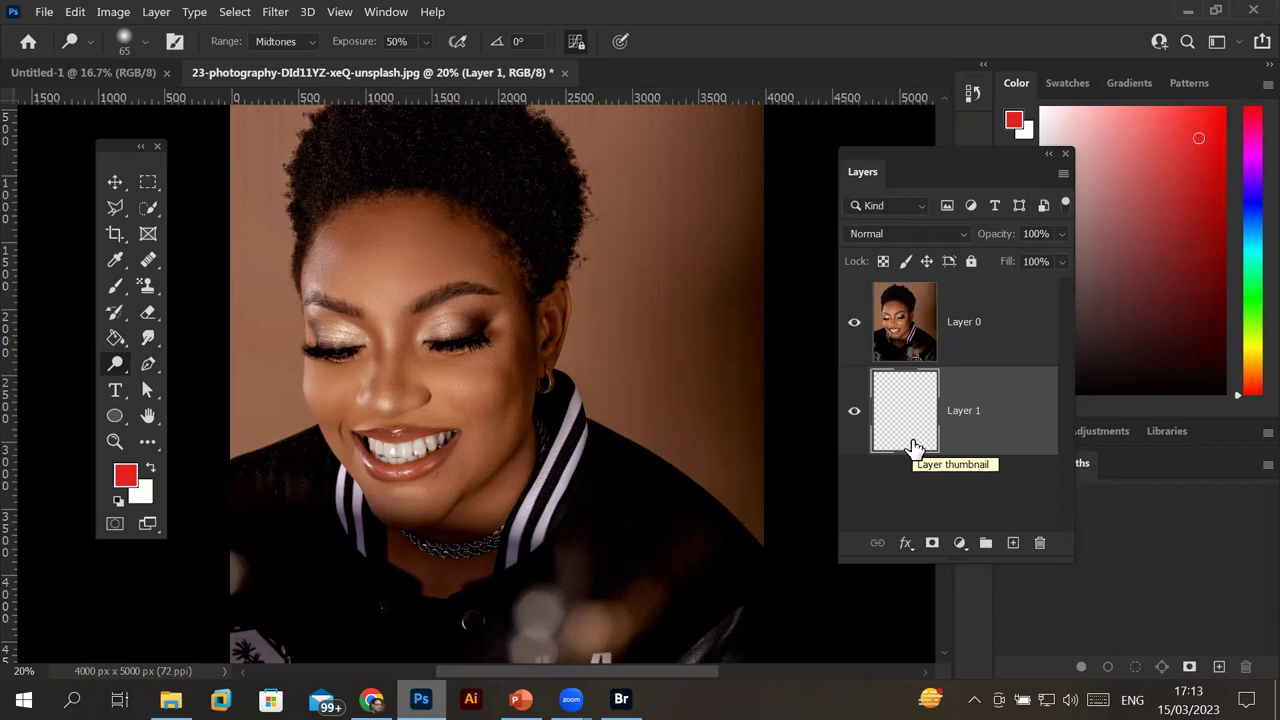
{"action": "key", "text": "alt+BackSpace"}
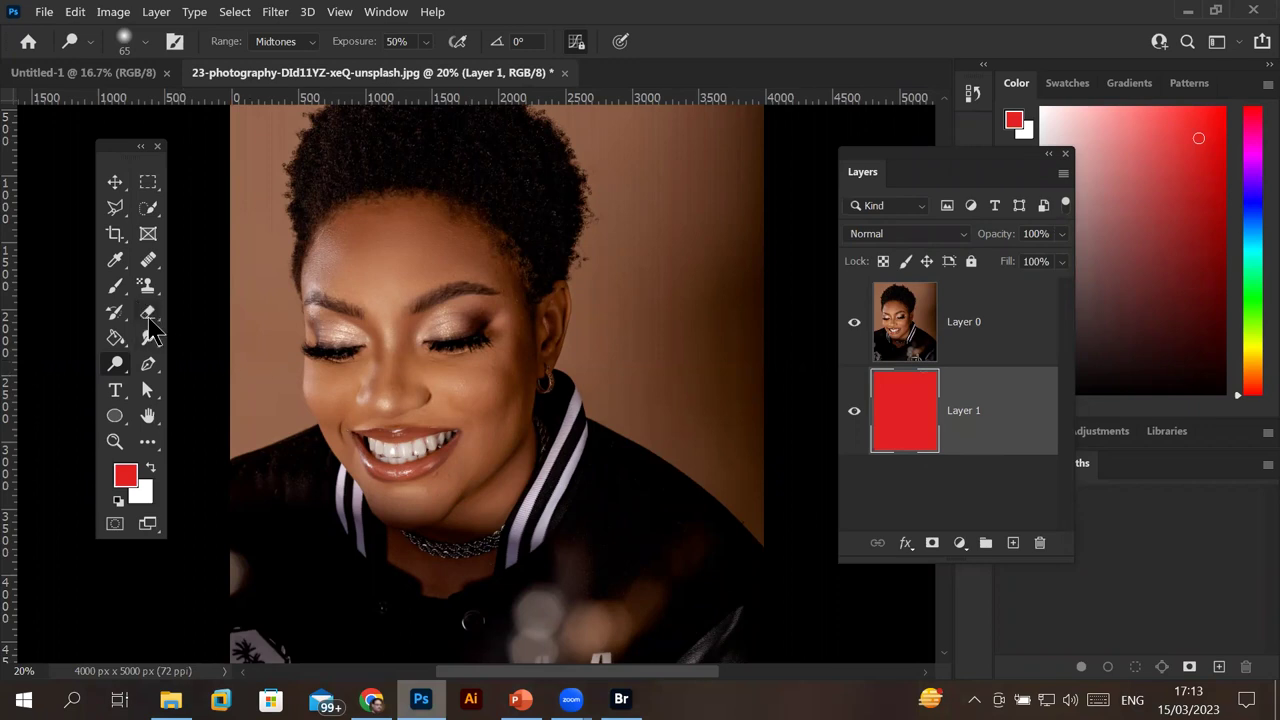
{"action": "left_click", "coordinate": [113, 290]}
Switch to the standard Eraser Tool at 500 px and make Layer 0 active.
{"action": "right_click", "coordinate": [112, 295]}
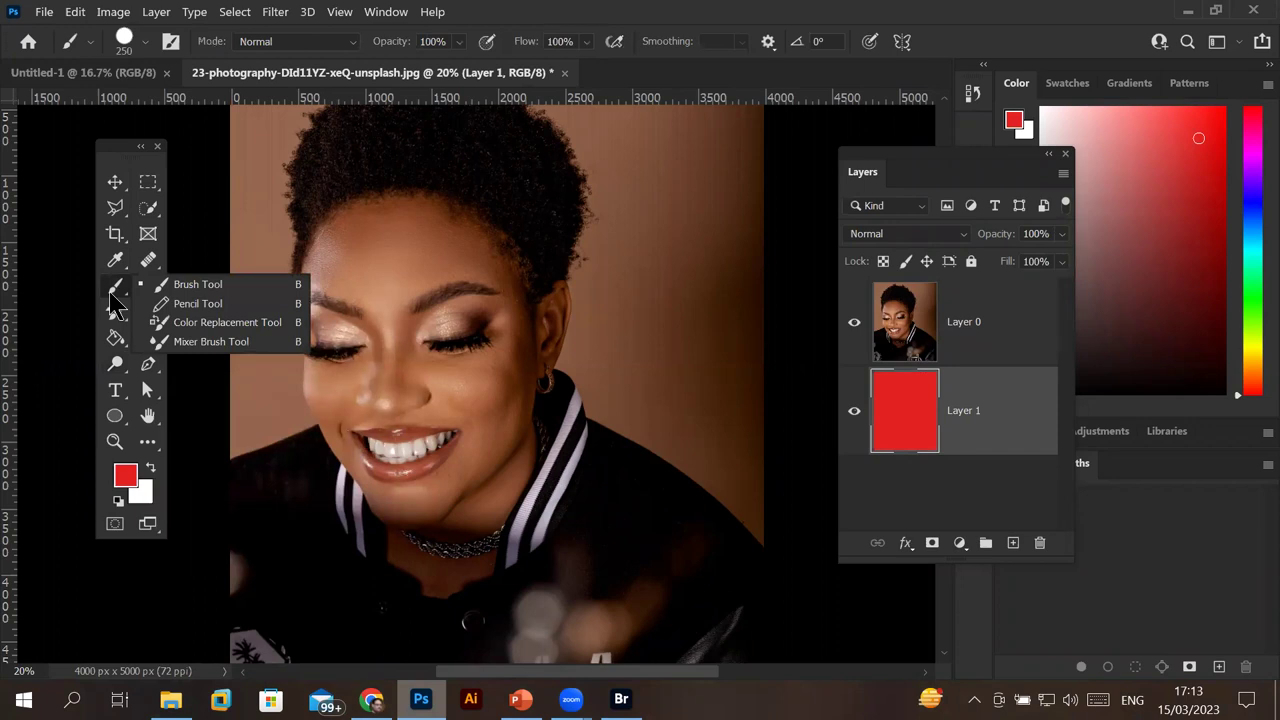
{"action": "left_click", "coordinate": [114, 296]}
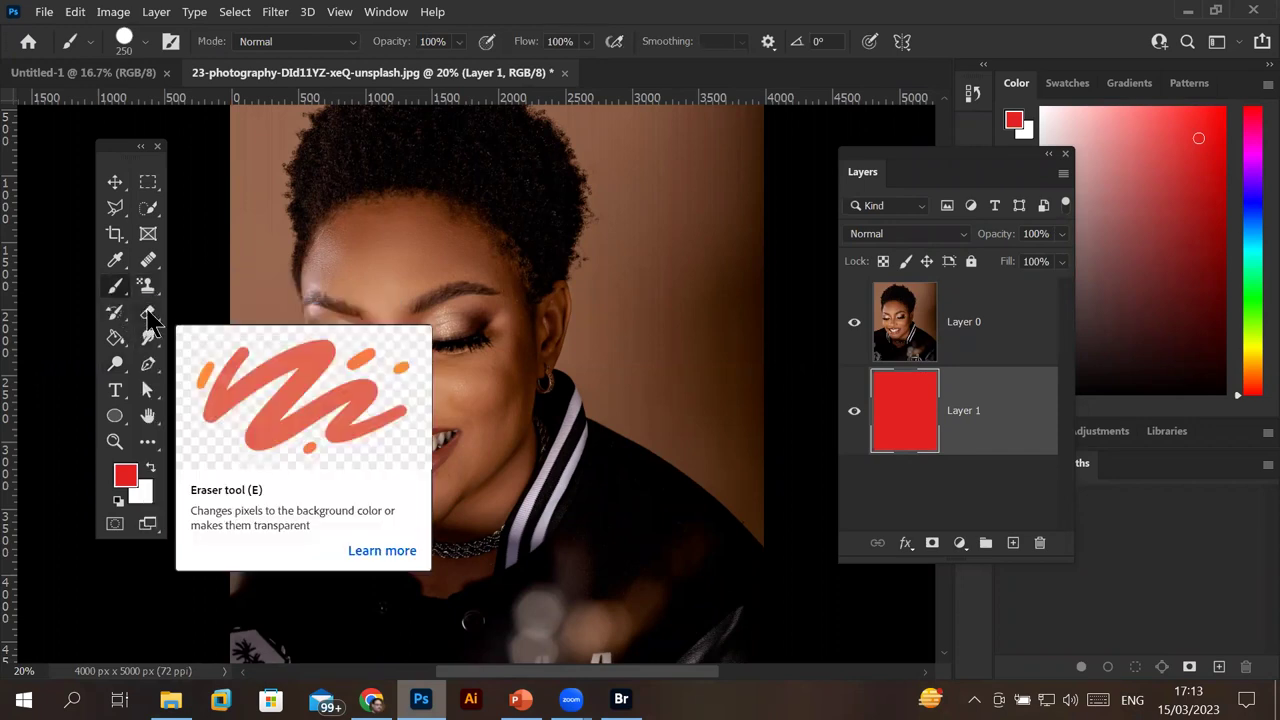
{"action": "left_click", "coordinate": [148, 316]}
{"action": "right_click", "coordinate": [148, 316]}
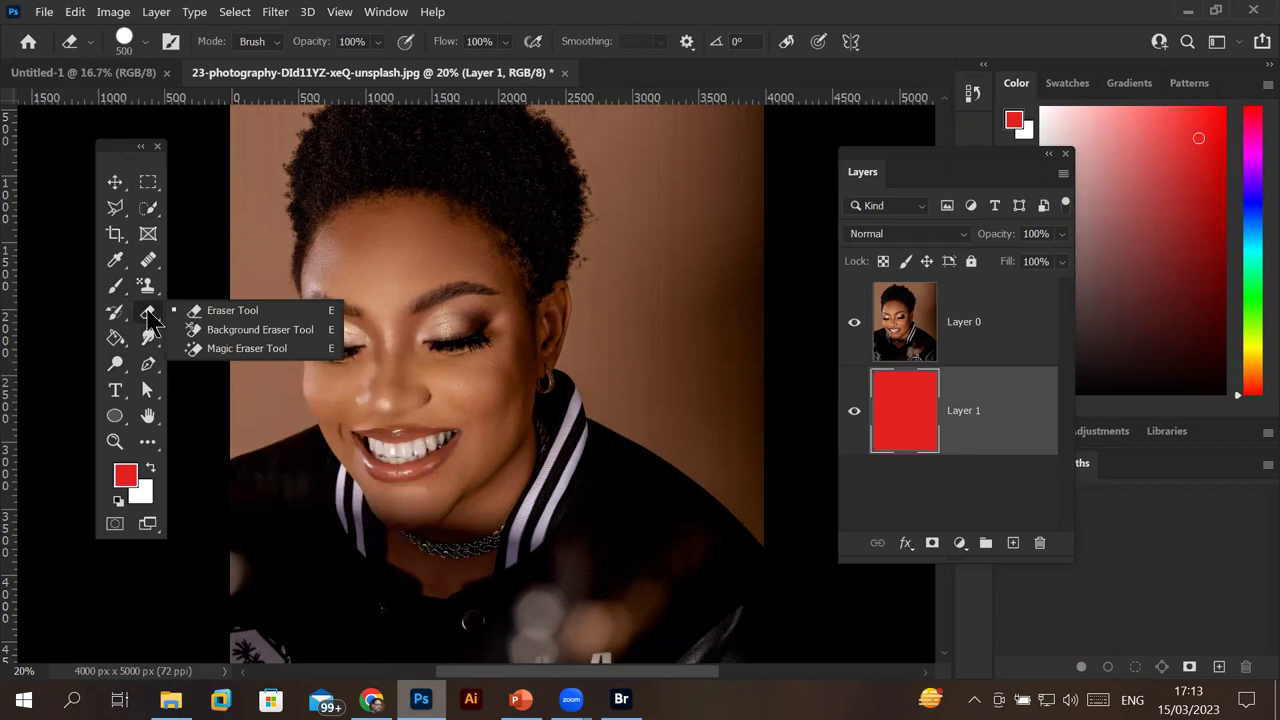
{"action": "left_click", "coordinate": [235, 316]}
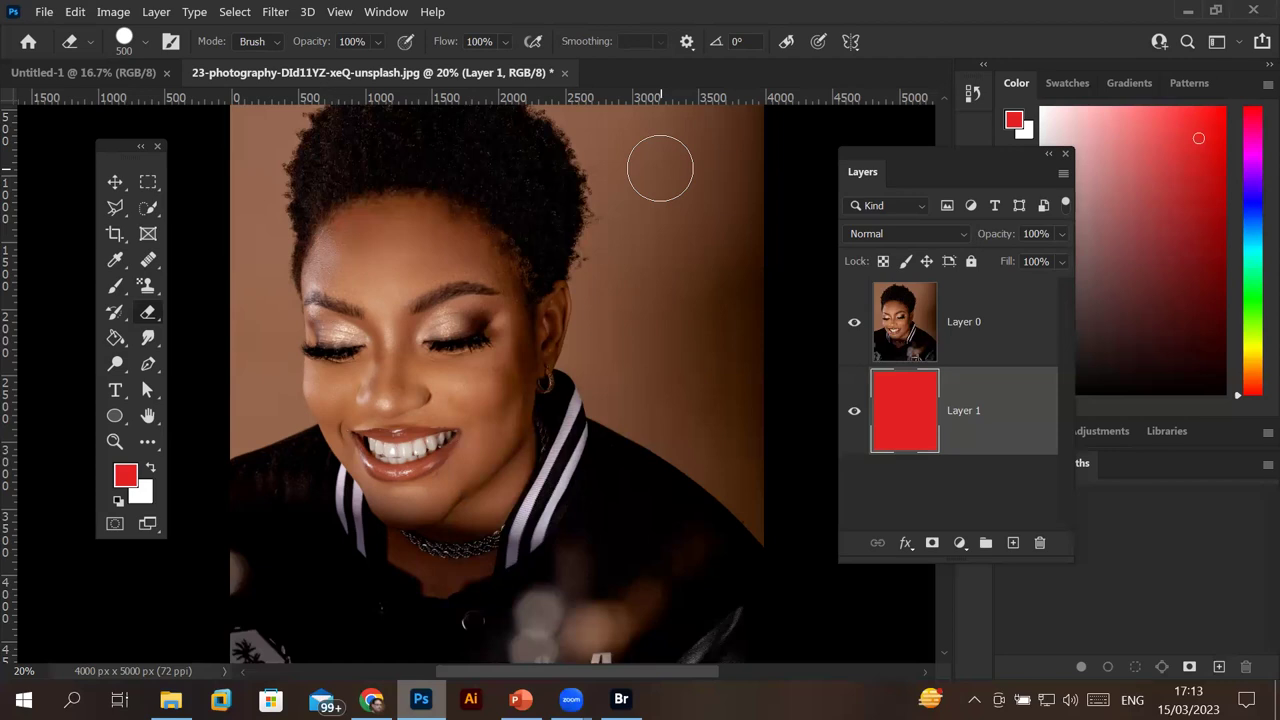
{"action": "left_click", "coordinate": [957, 330]}
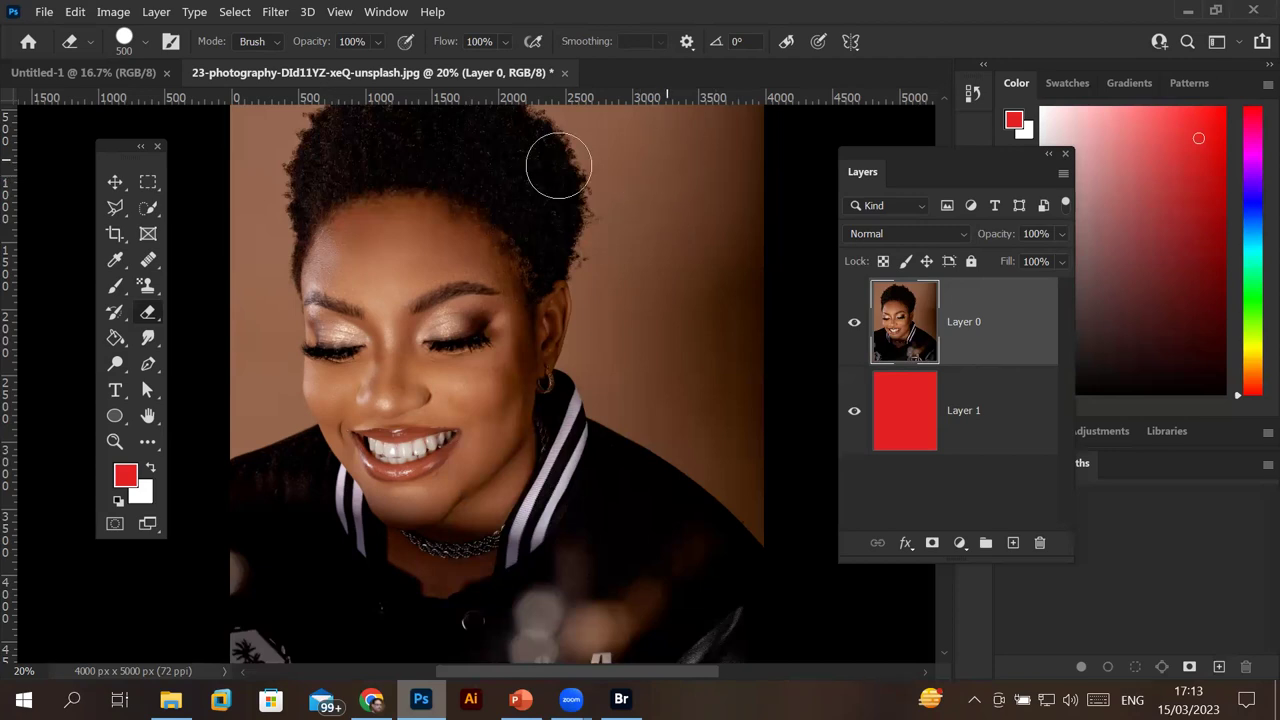
Keep the standard Eraser and step its size with the bracket keys to 400 px.
{"action": "right_click", "coordinate": [148, 316]}
{"action": "left_click", "coordinate": [225, 312]}
{"action": "key", "text": "bracketleft"}
{"action": "key", "text": "bracketleft"}
{"action": "key", "text": "bracketright"}
{"action": "key", "text": "bracketright"}
{"action": "key", "text": "bracketright"}
{"action": "key", "text": "bracketright"}
{"action": "key", "text": "bracketright"}
{"action": "key", "text": "bracketright"}
{"action": "key", "text": "bracketright"}
{"action": "key", "text": "bracketright"}
{"action": "key", "text": "bracketright"}
{"action": "key", "text": "bracketleft"}
{"action": "key", "text": "bracketleft"}
{"action": "key", "text": "bracketleft"}
{"action": "key", "text": "bracketleft"}
{"action": "key", "text": "bracketleft"}
{"action": "key", "text": "bracketleft"}
{"action": "key", "text": "bracketleft"}
{"action": "key", "text": "bracketright"}
{"action": "key", "text": "bracketright"}
{"action": "key", "text": "bracketleft"}
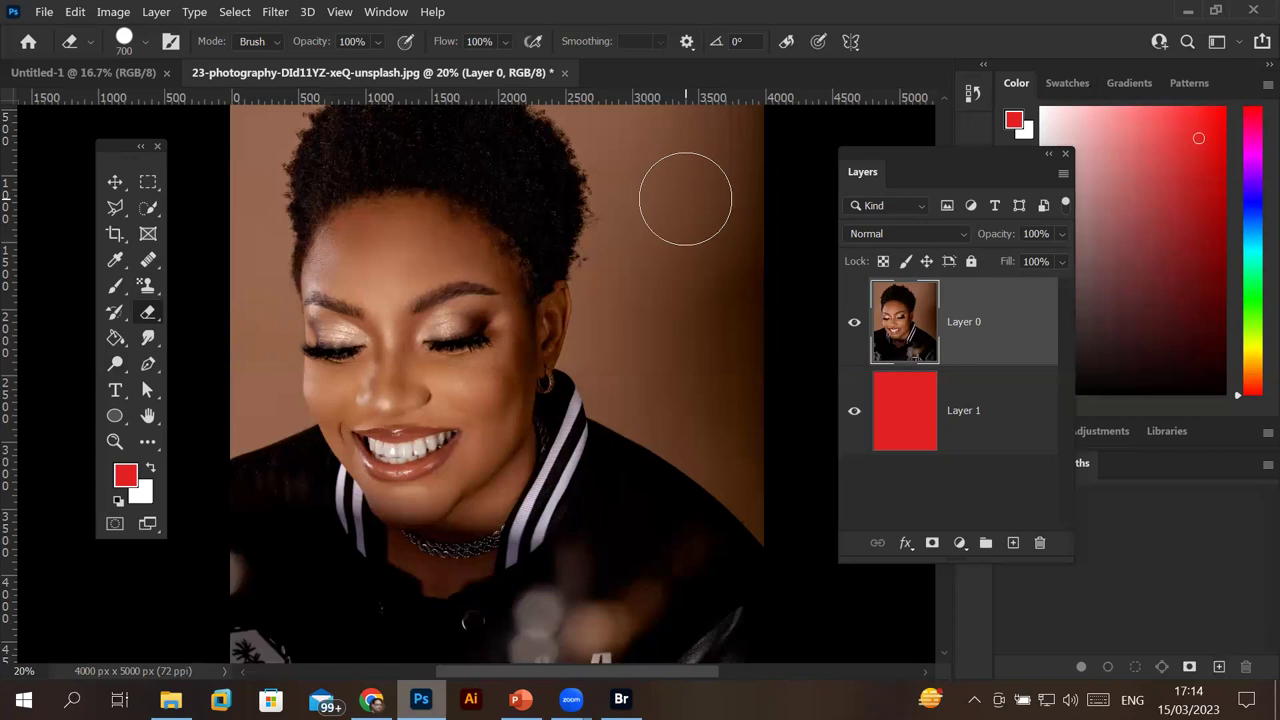
{"action": "key", "text": "bracketleft"}
{"action": "key", "text": "bracketleft"}
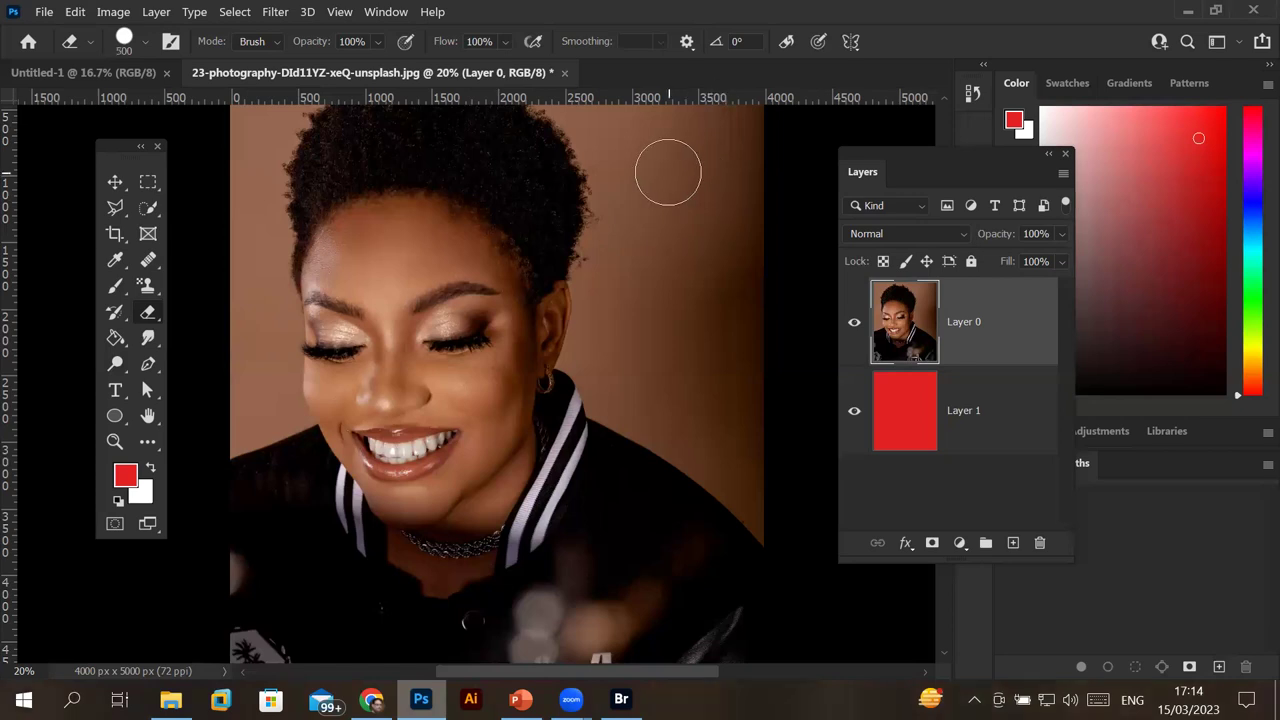
{"action": "key", "text": "bracketright"}
{"action": "key", "text": "bracketleft"}
{"action": "key", "text": "bracketleft"}
Erase three red dots on the right background, then a line of dots down the right edge.
{"action": "left_click", "coordinate": [677, 160]}
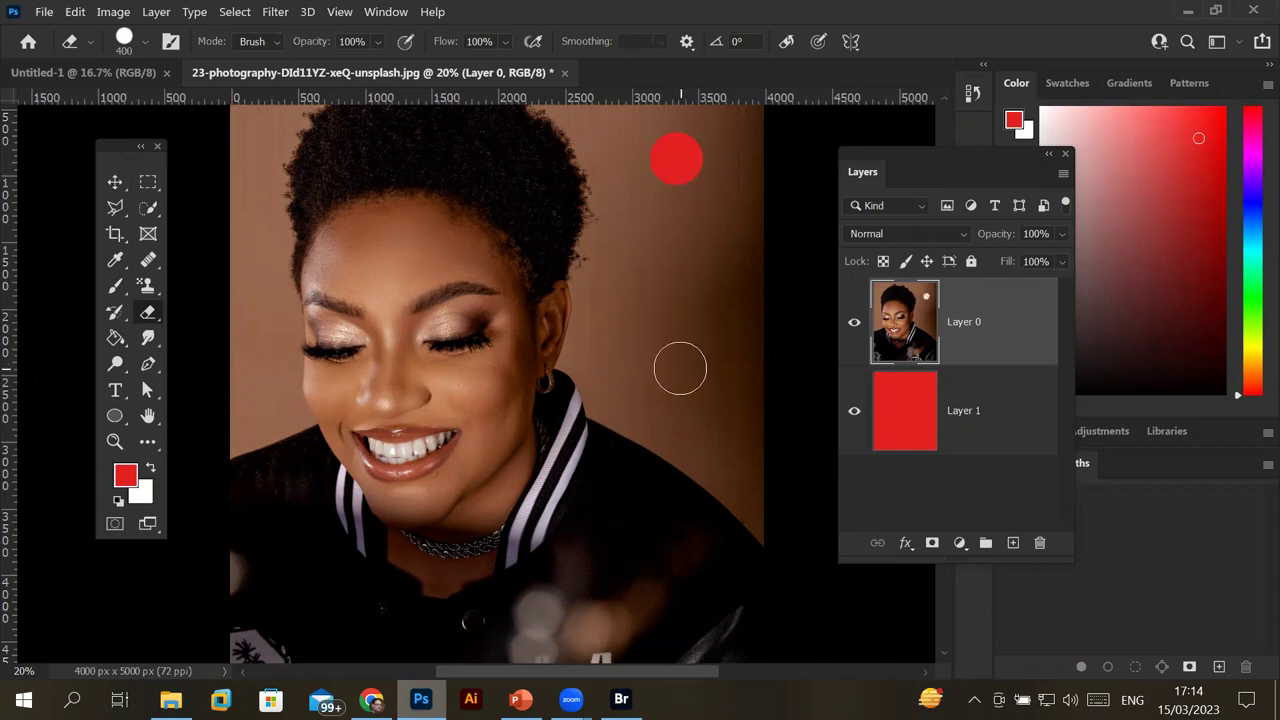
{"action": "left_click", "coordinate": [680, 368]}
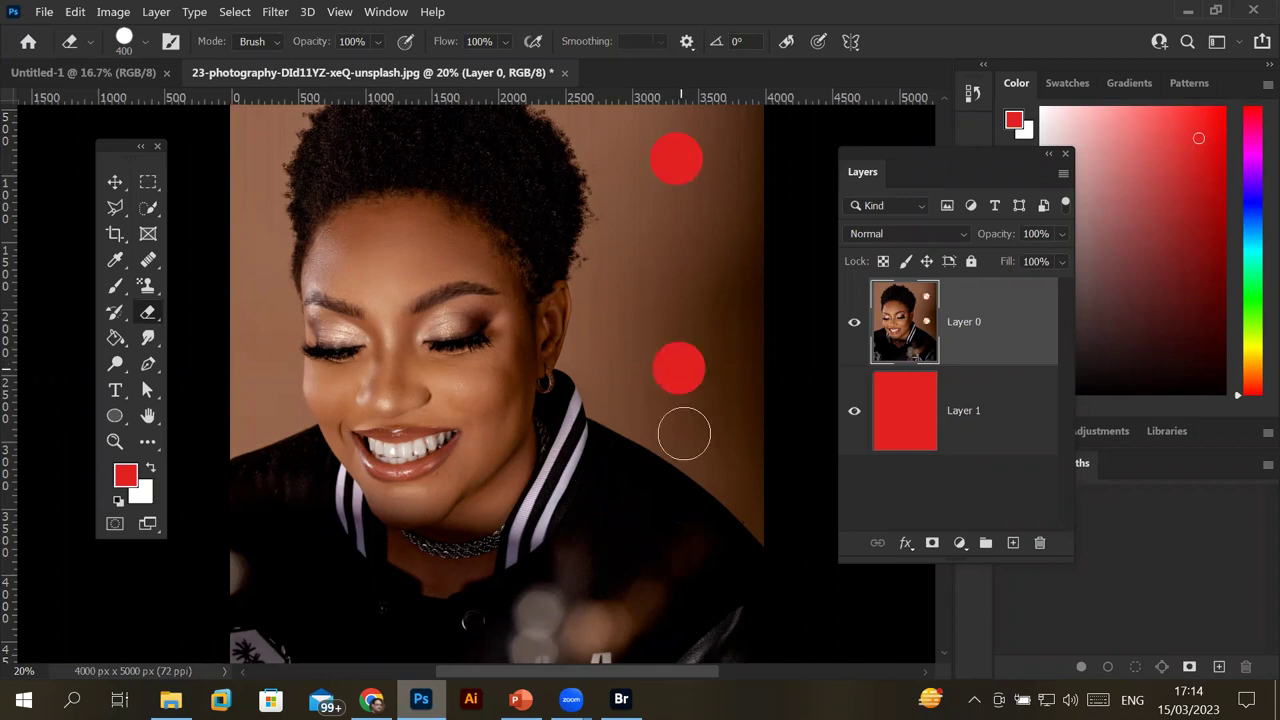
{"action": "left_click", "coordinate": [675, 263]}
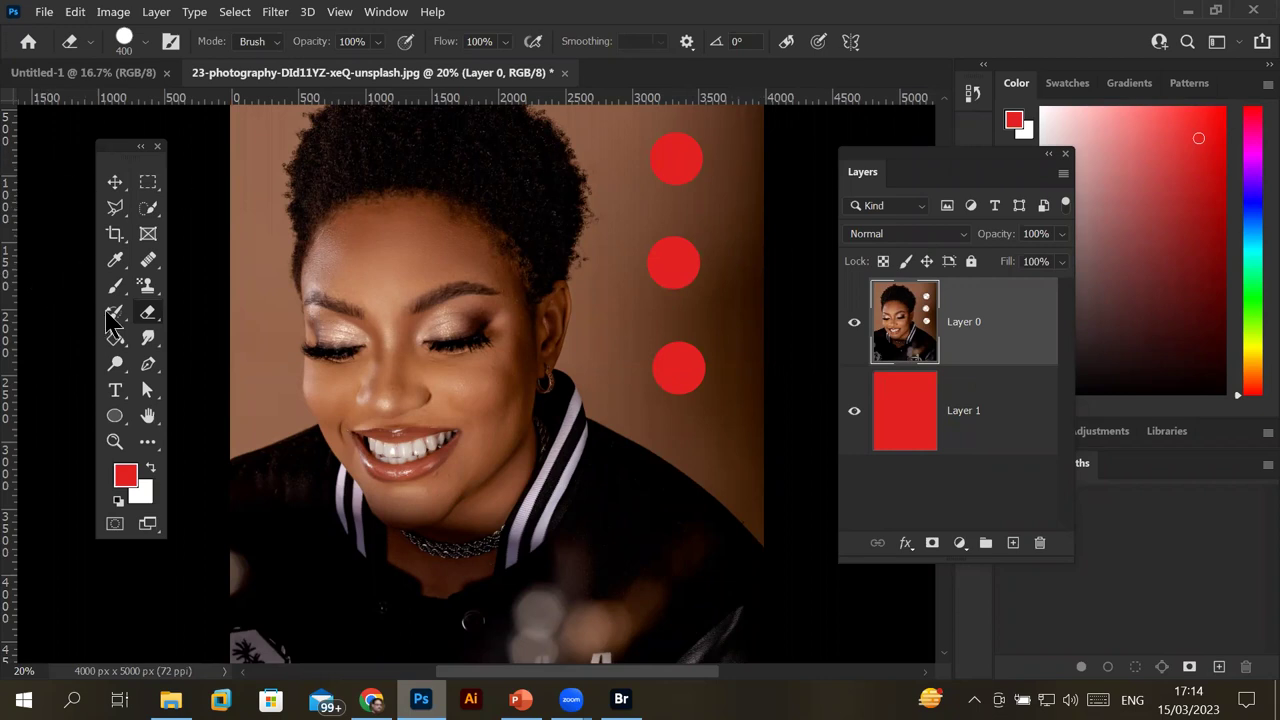
{"action": "left_click", "coordinate": [756, 156]}
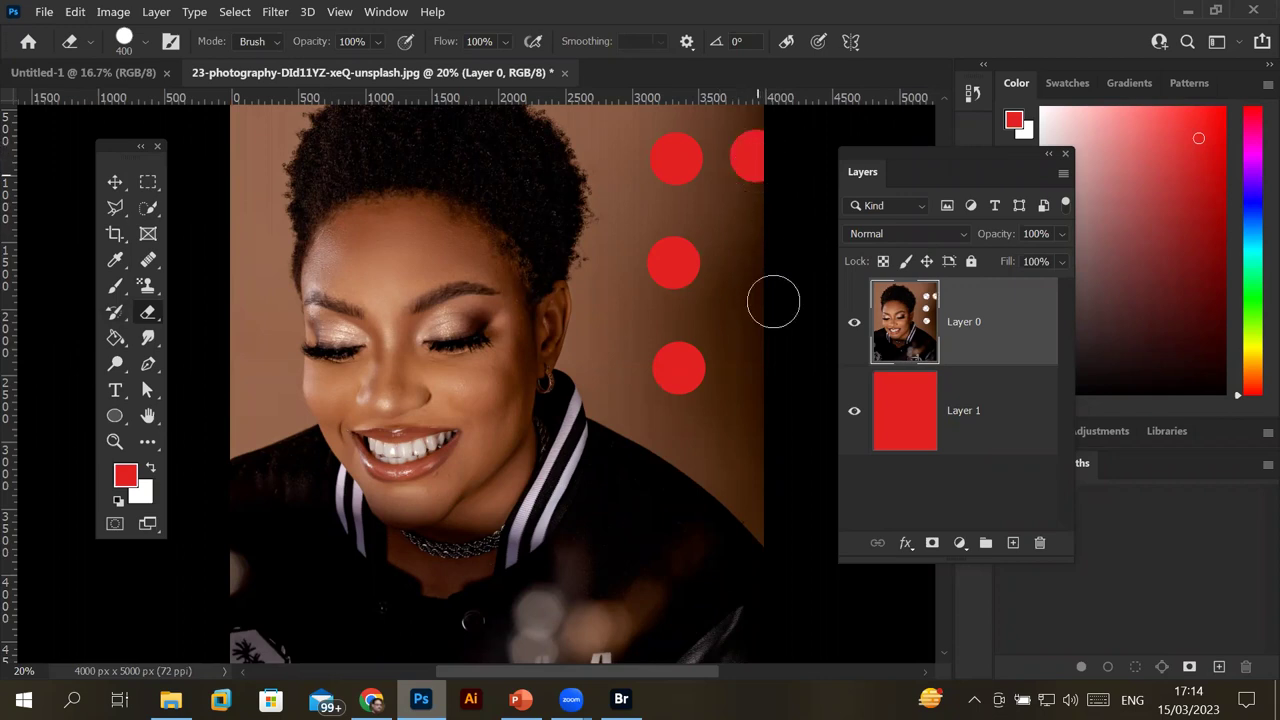
{"action": "left_click", "coordinate": [760, 369], "text": "shift"}
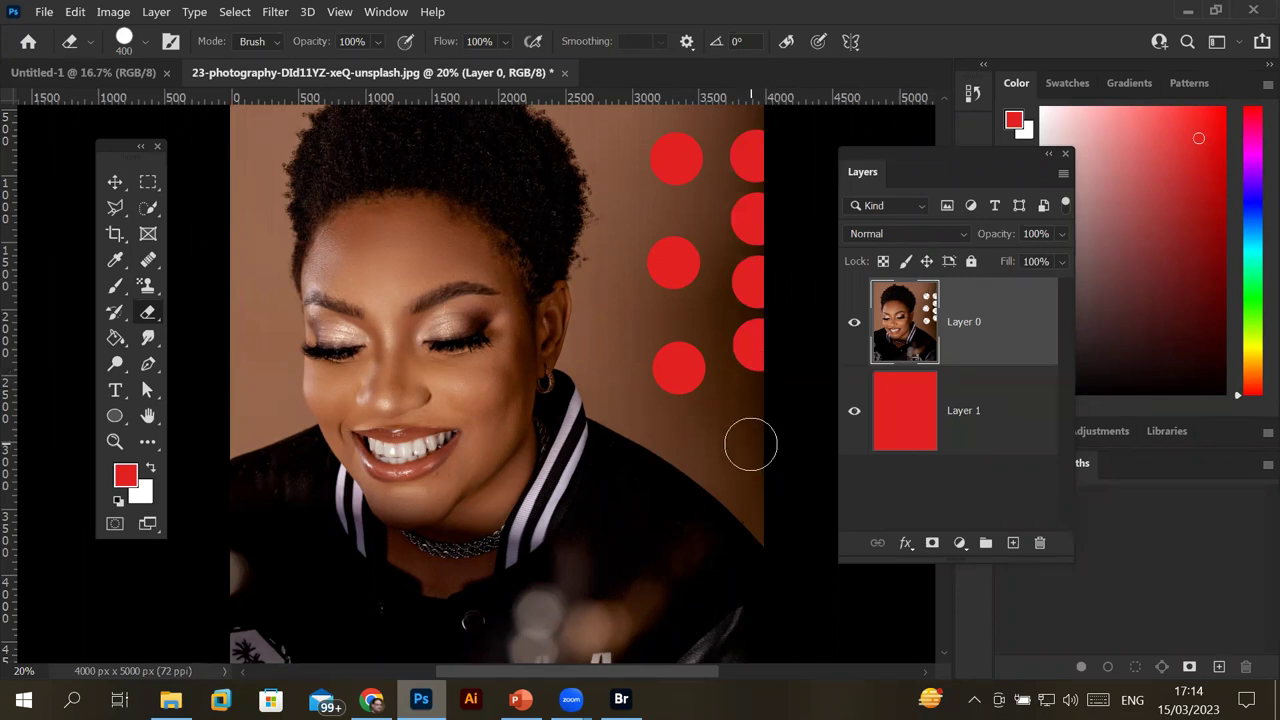
Give the eraser a Soft Round 30 px tip with about 102% spacing.
{"action": "key", "text": "F5"}
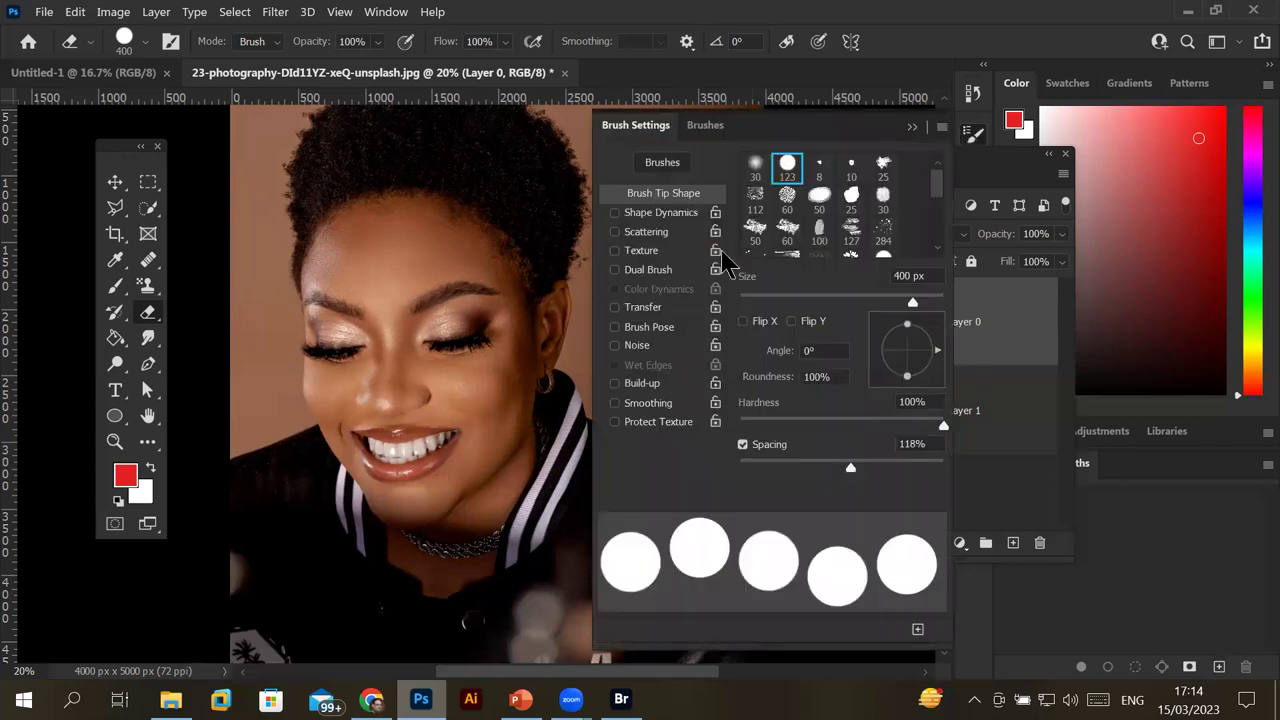
{"action": "mouse_move", "coordinate": [851, 469]}
{"action": "left_mouse_down"}
{"action": "mouse_move", "coordinate": [914, 469]}
{"action": "mouse_move", "coordinate": [868, 478]}
{"action": "left_mouse_up"}
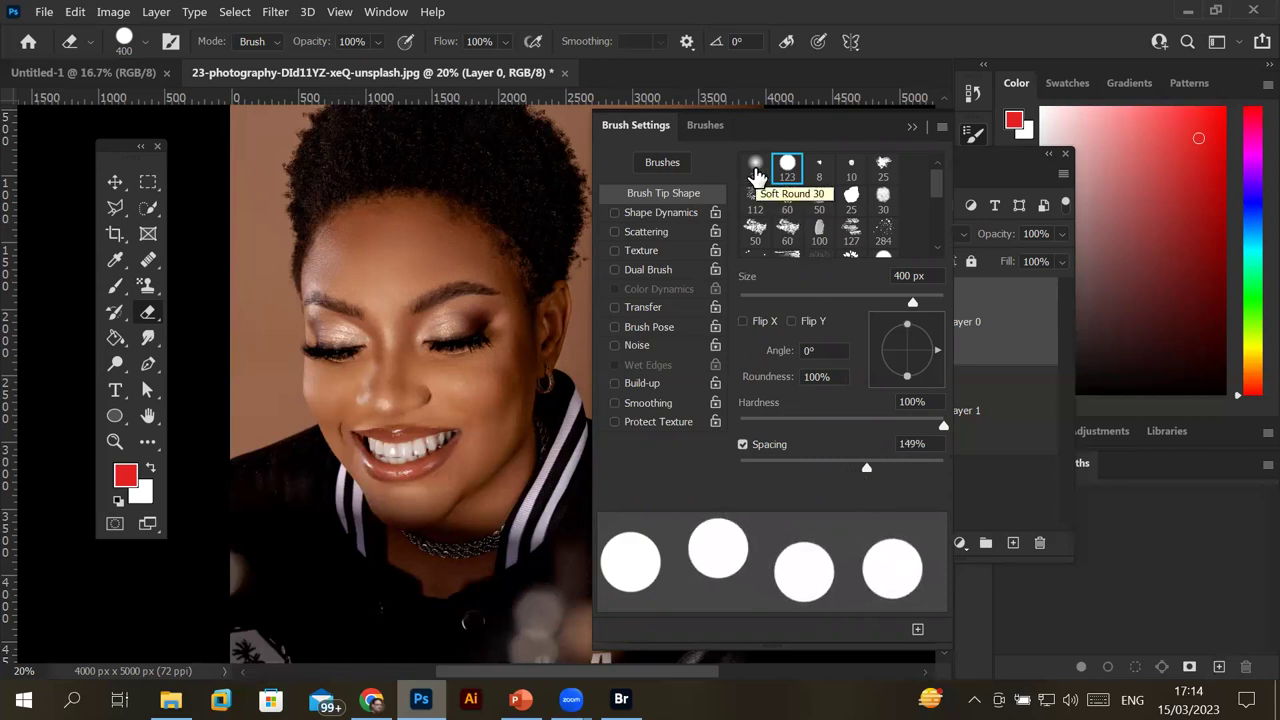
{"action": "left_click", "coordinate": [755, 170]}
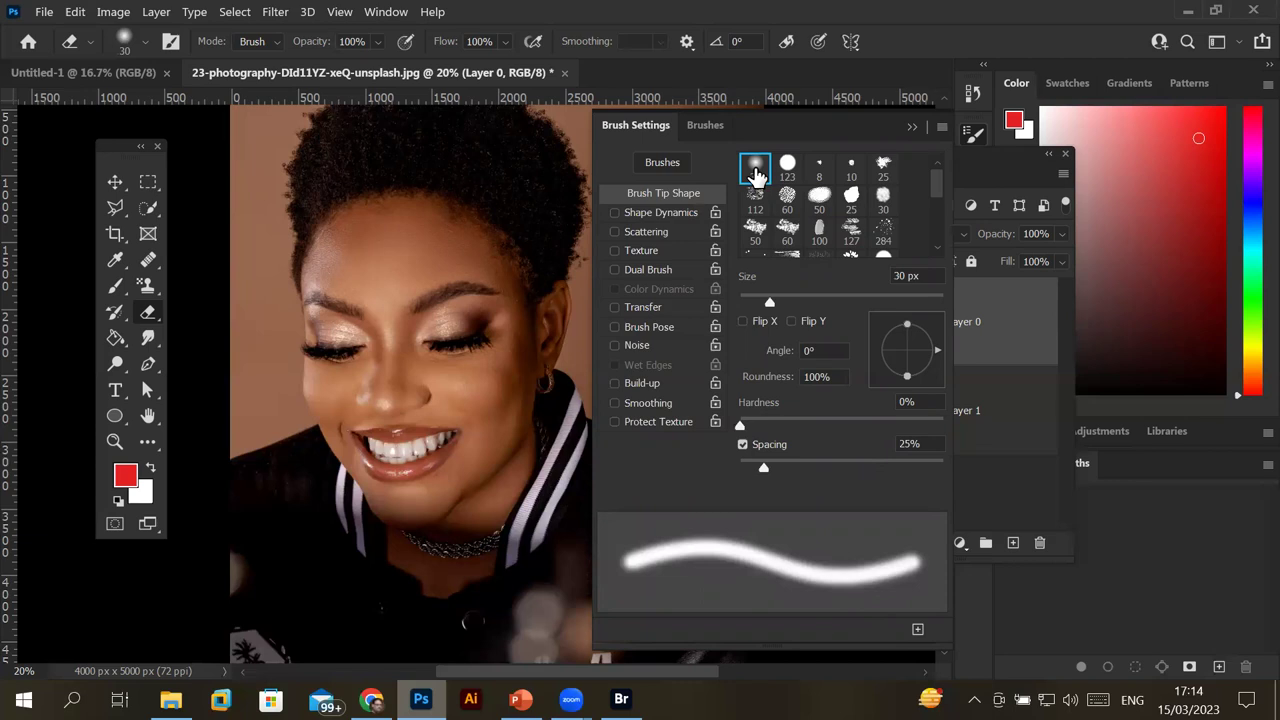
{"action": "left_click_drag", "start_coordinate": [763, 467], "coordinate": [842, 470]}
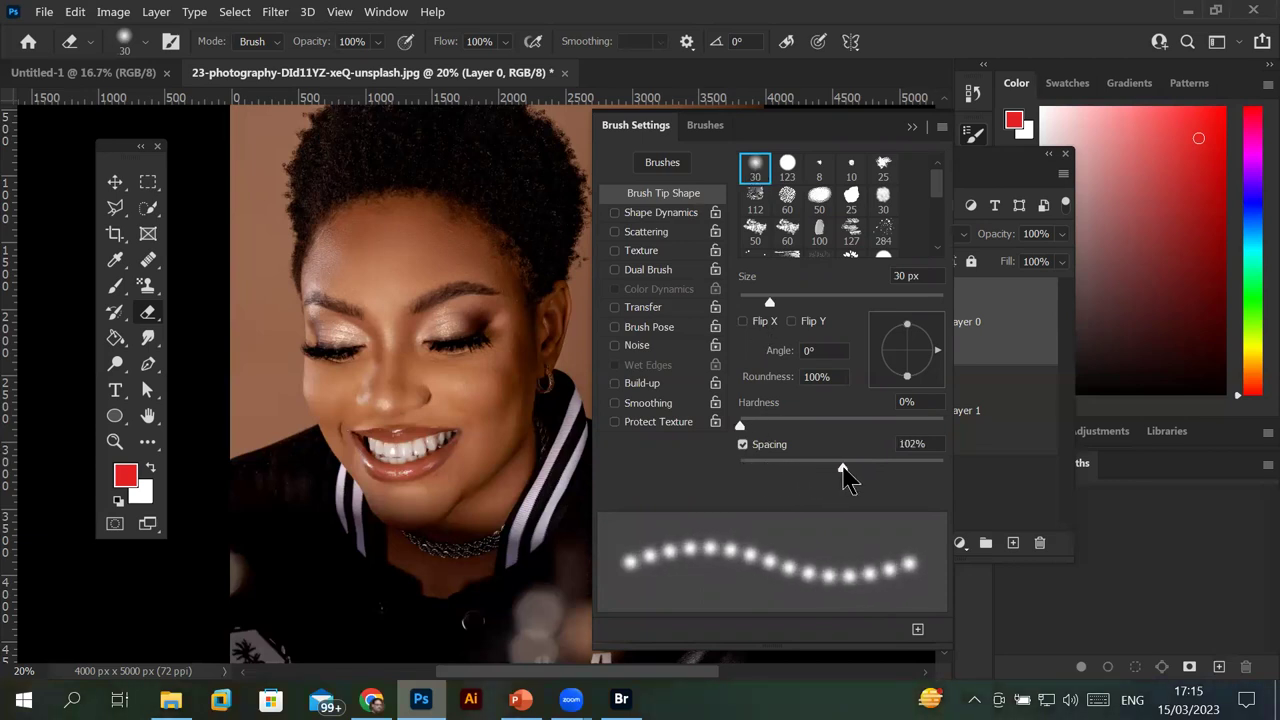
{"action": "left_click", "coordinate": [911, 127]}
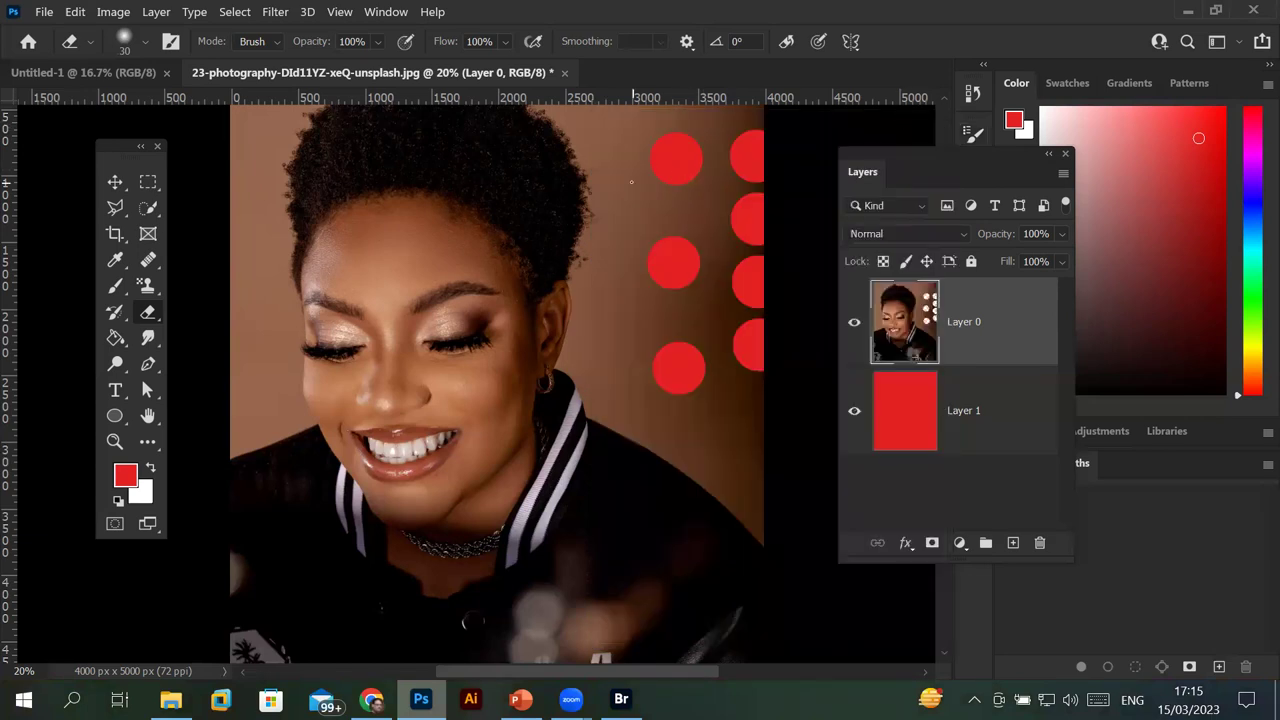
Enlarge the eraser and erase a vertical row of soft red spots beside the hair.
{"action": "key", "text": "bracketright"}
{"action": "key", "text": "bracketright"}
{"action": "key", "text": "bracketright"}
{"action": "key", "text": "bracketright"}
{"action": "key", "text": "bracketright"}
{"action": "key", "text": "bracketright"}
{"action": "key", "text": "bracketright"}
{"action": "key", "text": "bracketright"}
{"action": "key", "text": "bracketright"}
{"action": "left_click", "coordinate": [610, 358], "text": "shift"}
{"action": "scroll", "coordinate": [617, 243], "scroll_direction": "up", "scroll_amount": 1}
{"action": "scroll", "coordinate": [618, 243], "scroll_direction": "up", "scroll_amount": 1}
{"action": "scroll", "coordinate": [618, 243], "scroll_direction": "up", "scroll_amount": 2}
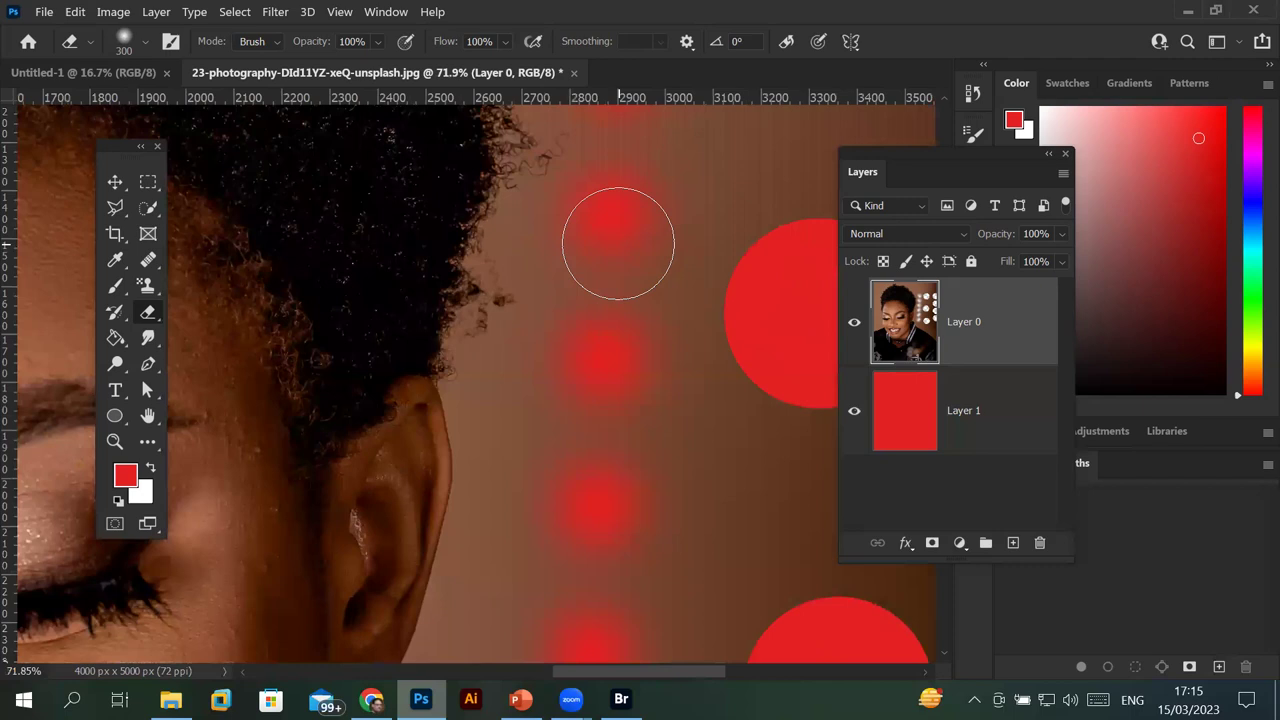
{"action": "scroll", "coordinate": [618, 243], "scroll_direction": "down", "scroll_amount": 1}
{"action": "scroll", "coordinate": [618, 243], "scroll_direction": "down", "scroll_amount": 1}
{"action": "scroll", "coordinate": [618, 243], "scroll_direction": "down", "scroll_amount": 1}
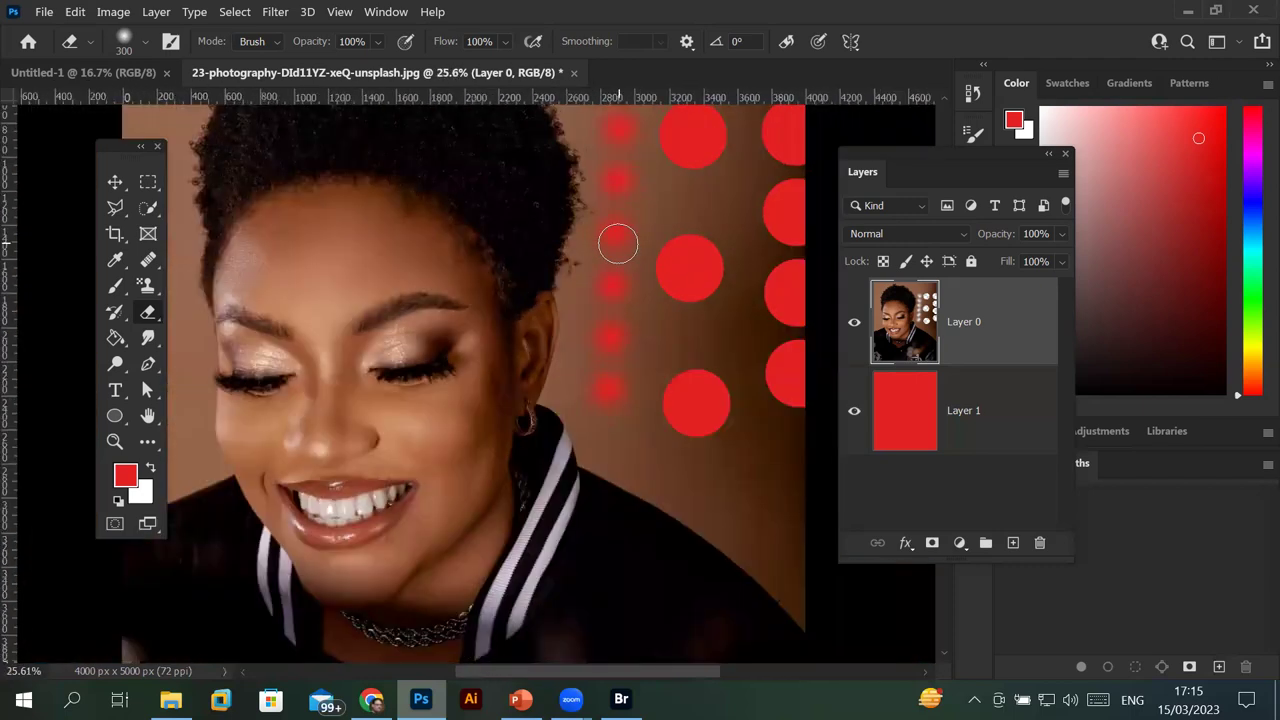
{"action": "scroll", "coordinate": [618, 243], "scroll_direction": "down", "scroll_amount": 1}
{"action": "scroll", "coordinate": [618, 243], "scroll_direction": "down", "scroll_amount": 1}
{"action": "scroll", "coordinate": [630, 240], "scroll_direction": "up", "scroll_amount": 1}
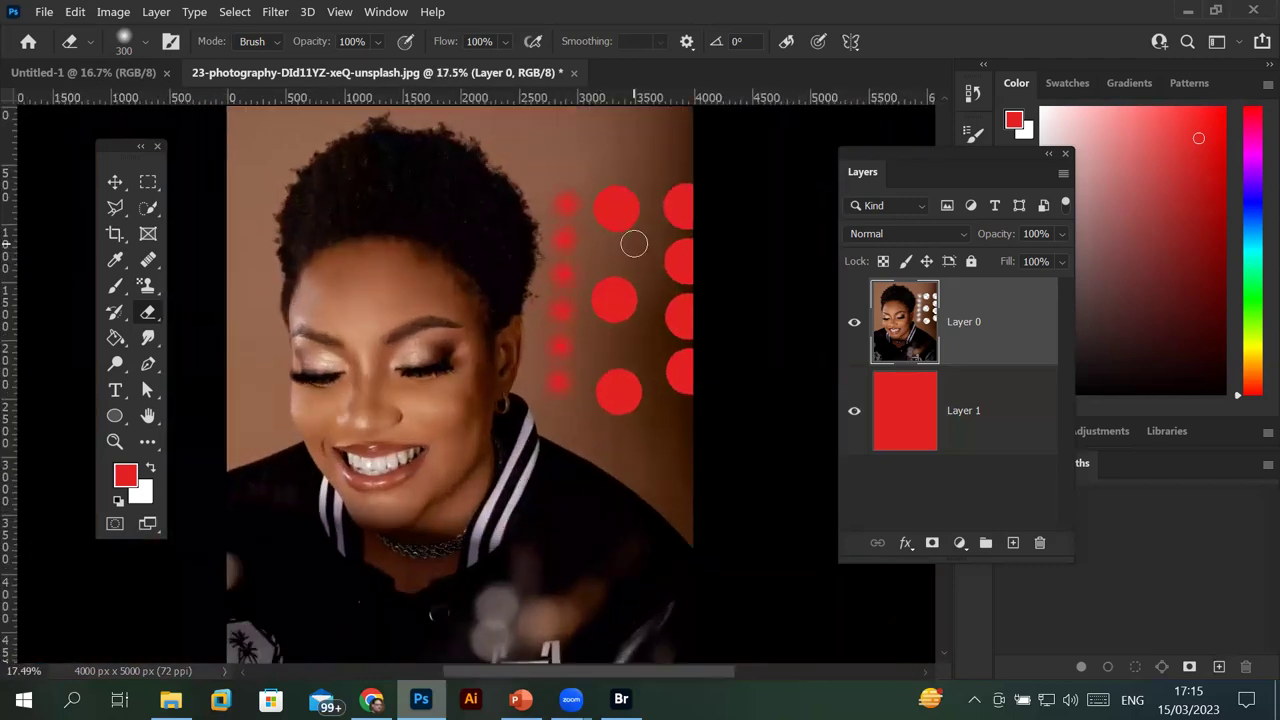
{"action": "scroll", "coordinate": [636, 231], "scroll_direction": "up", "scroll_amount": 1}
{"action": "scroll", "coordinate": [636, 231], "scroll_direction": "up", "scroll_amount": 1}
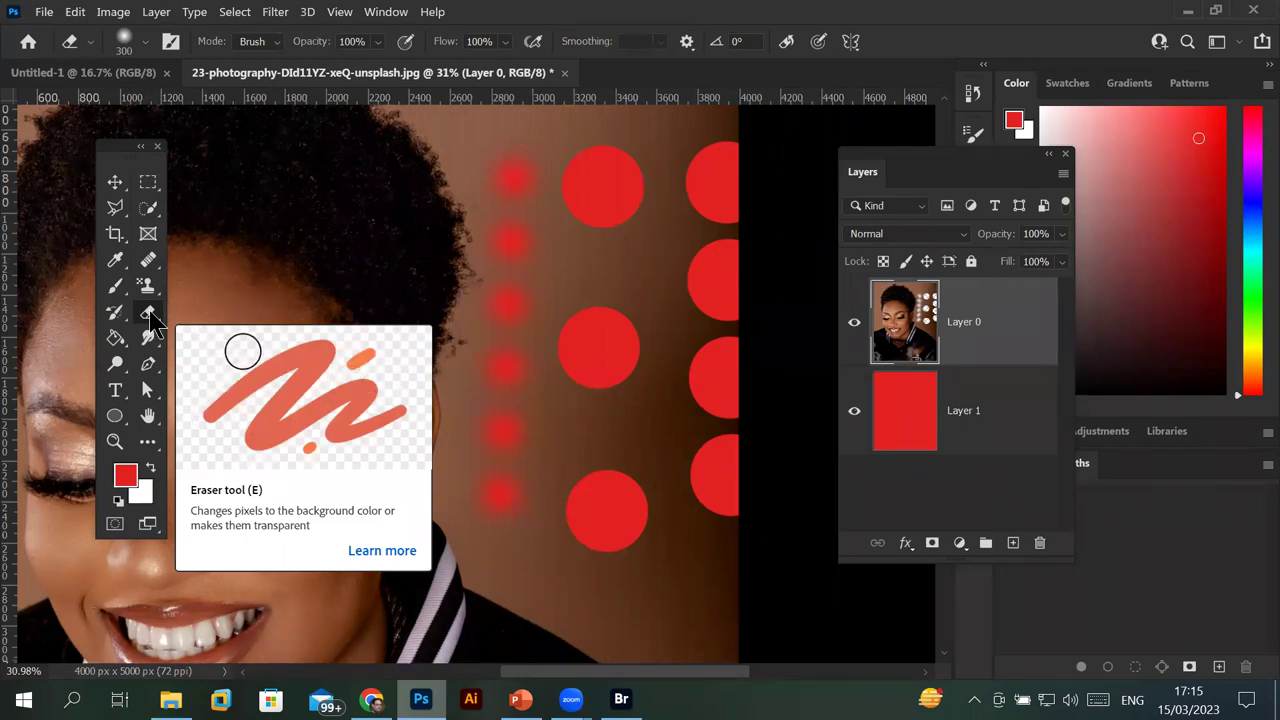
Open the colourful umbrellas photo from Bridge in its own tab.
{"action": "left_click", "coordinate": [45, 14]}
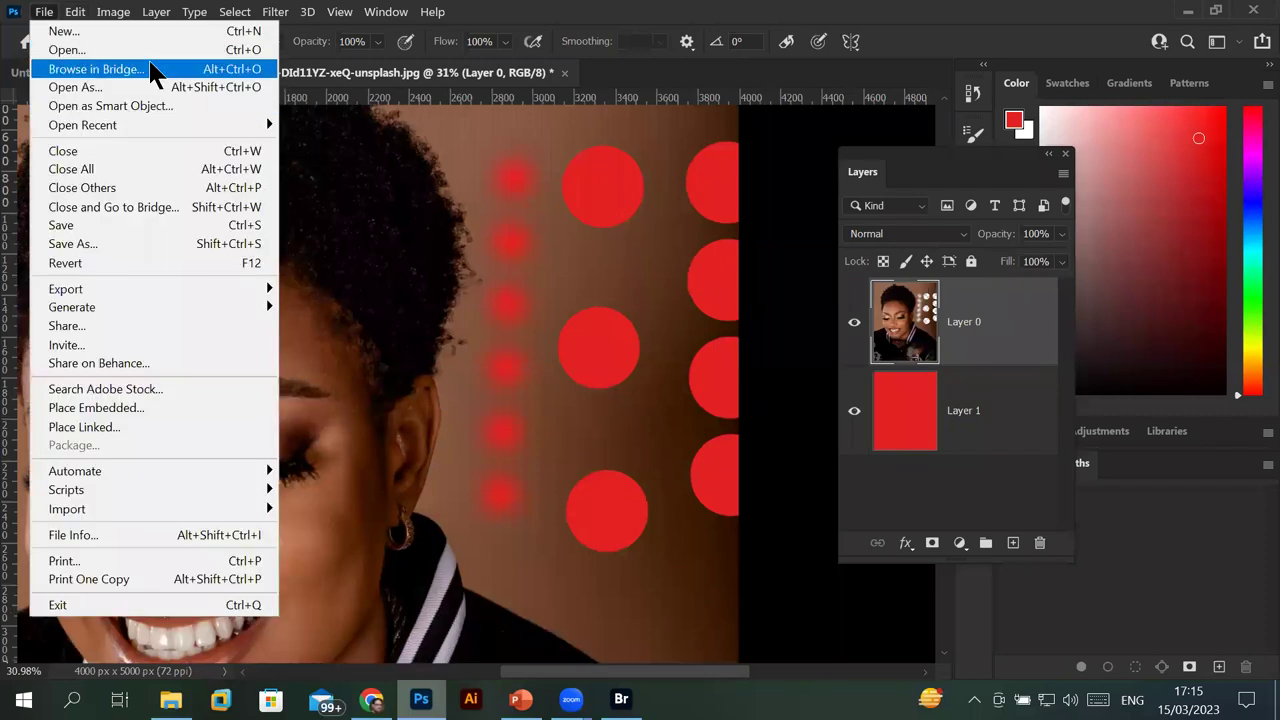
{"action": "left_click", "coordinate": [152, 73]}
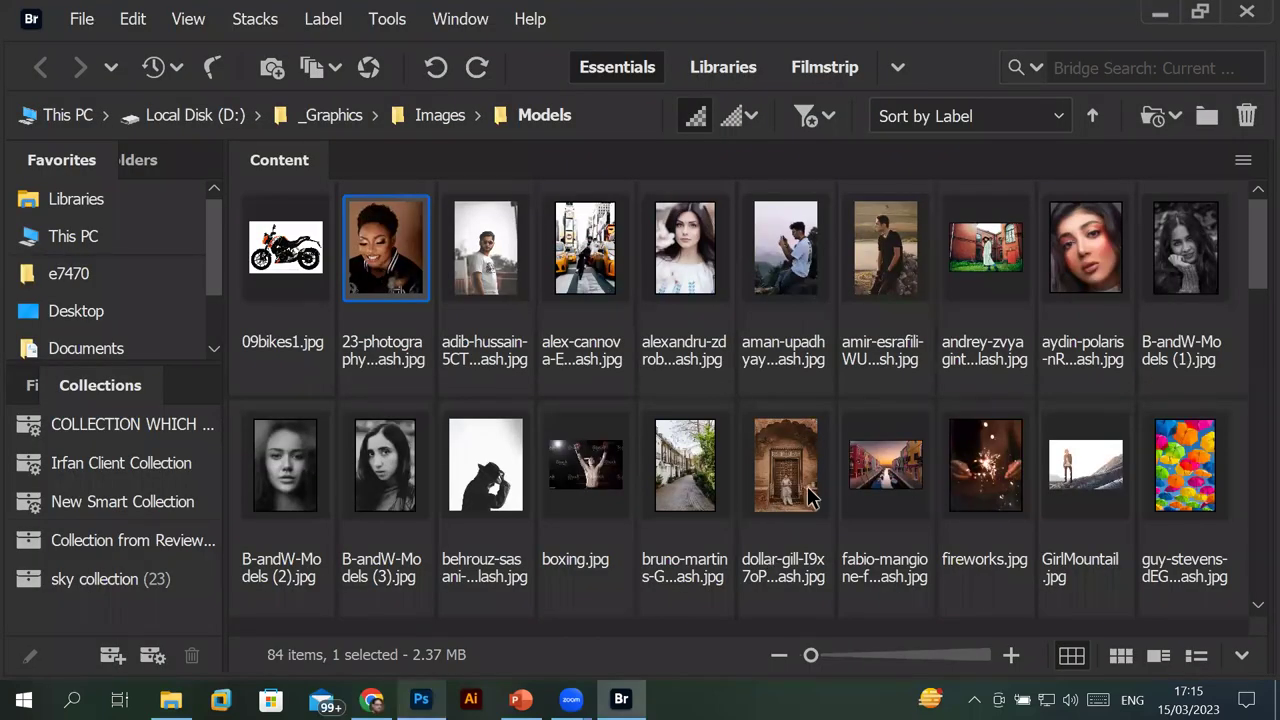
{"action": "left_click", "coordinate": [1185, 482]}
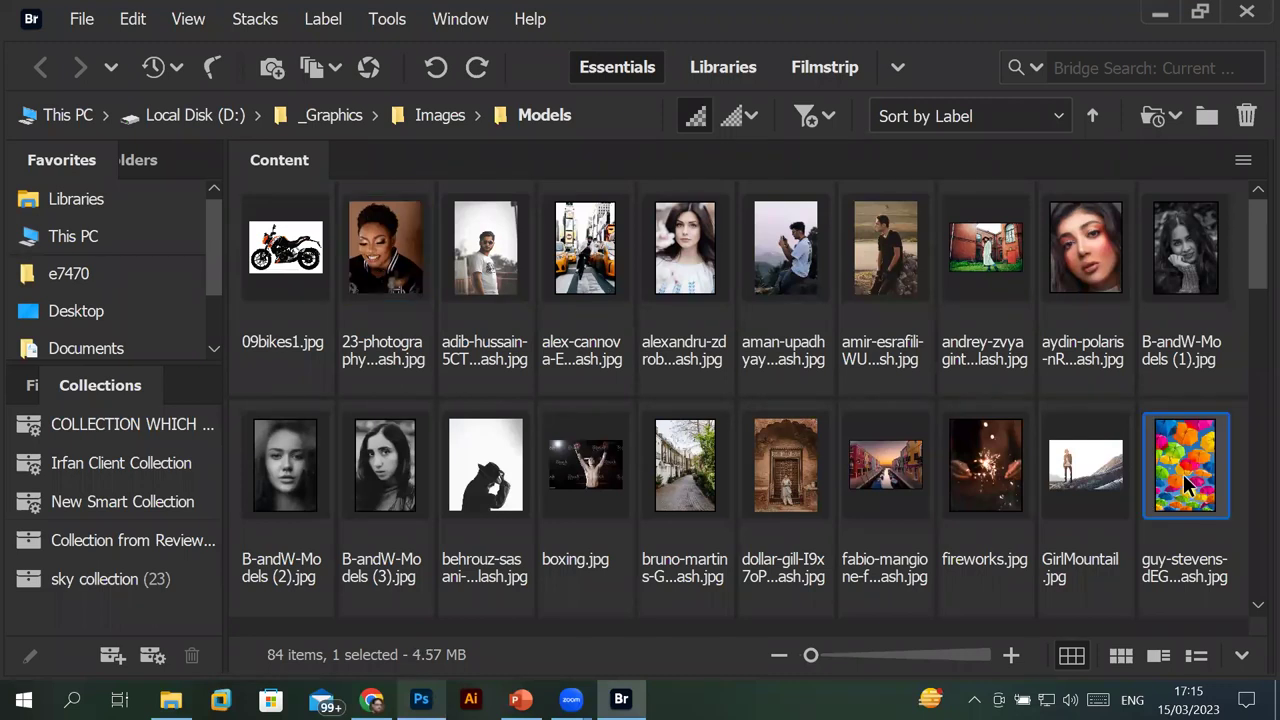
{"action": "double_click", "coordinate": [1185, 482]}
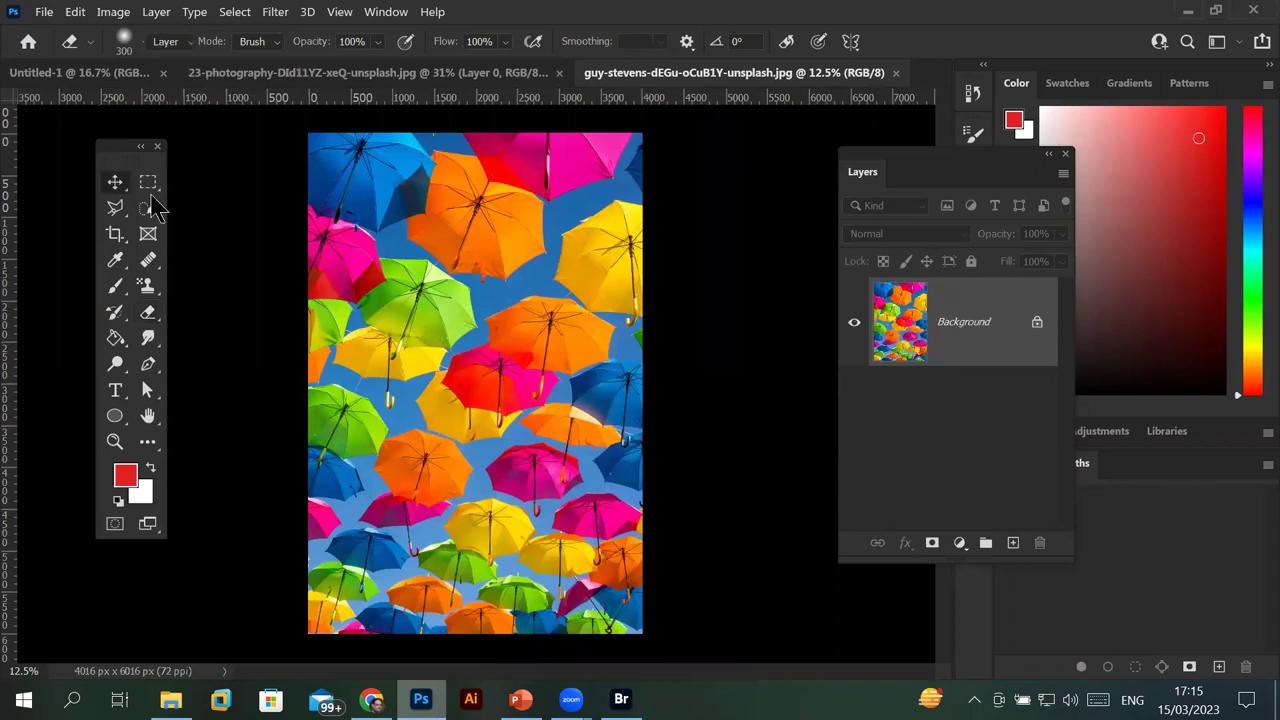
Bring the umbrellas photo into the portrait as Layer 2, between Layer 0 and Layer 1.
{"action": "key", "text": "v"}
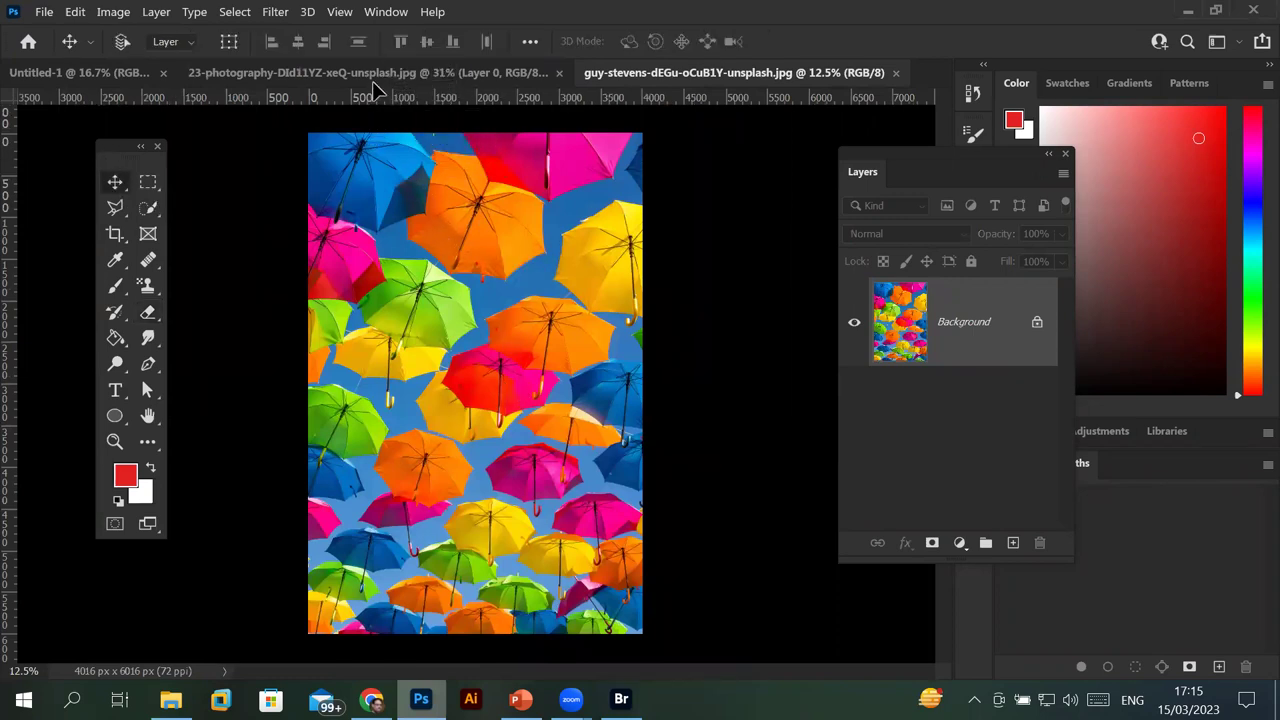
{"action": "left_click", "coordinate": [380, 75]}
{"action": "left_click_drag", "start_coordinate": [447, 378], "coordinate": [447, 378]}
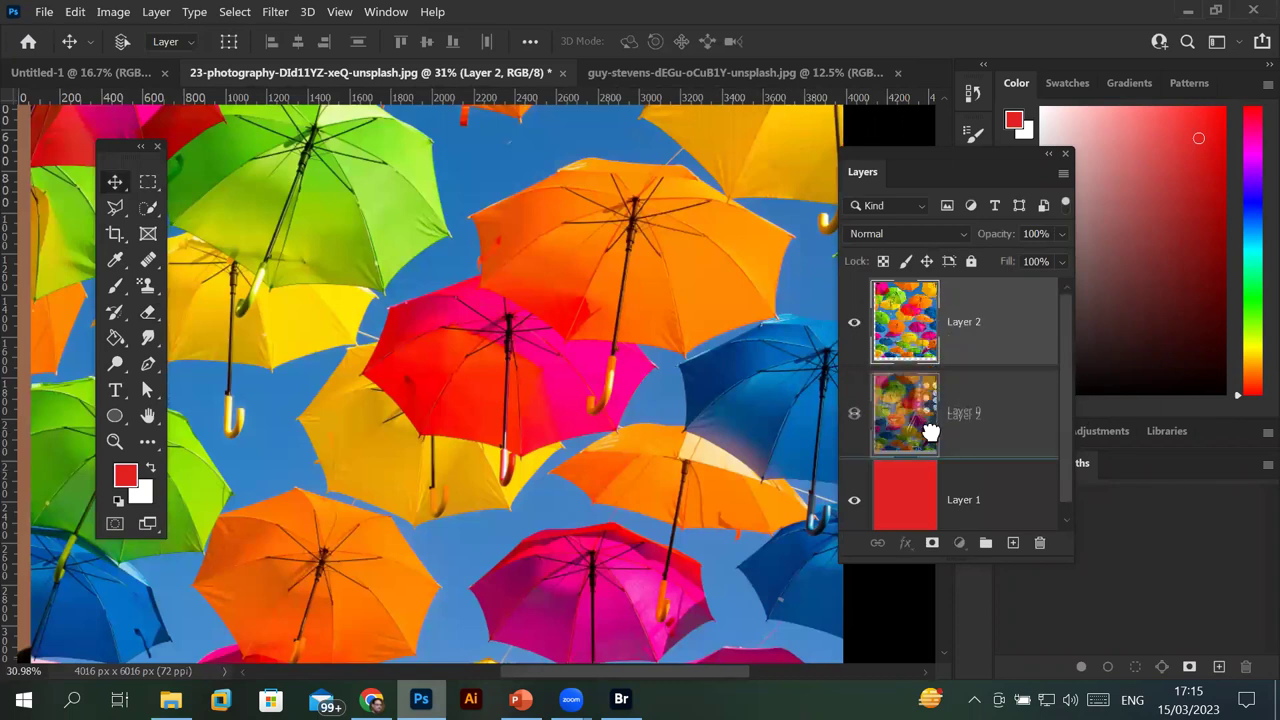
{"action": "left_click_drag", "start_coordinate": [925, 330], "coordinate": [931, 443]}
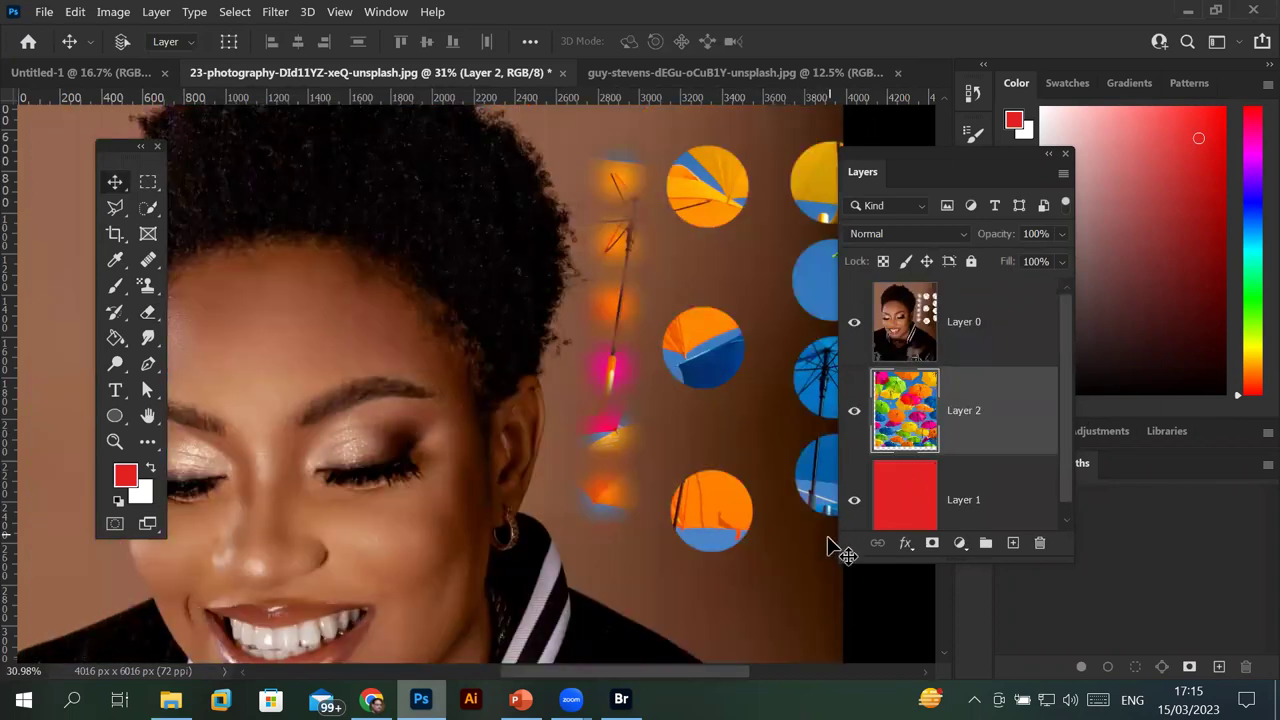
{"action": "left_click", "coordinate": [930, 672]}
{"action": "scroll", "coordinate": [548, 330], "scroll_direction": "down", "scroll_amount": 2}
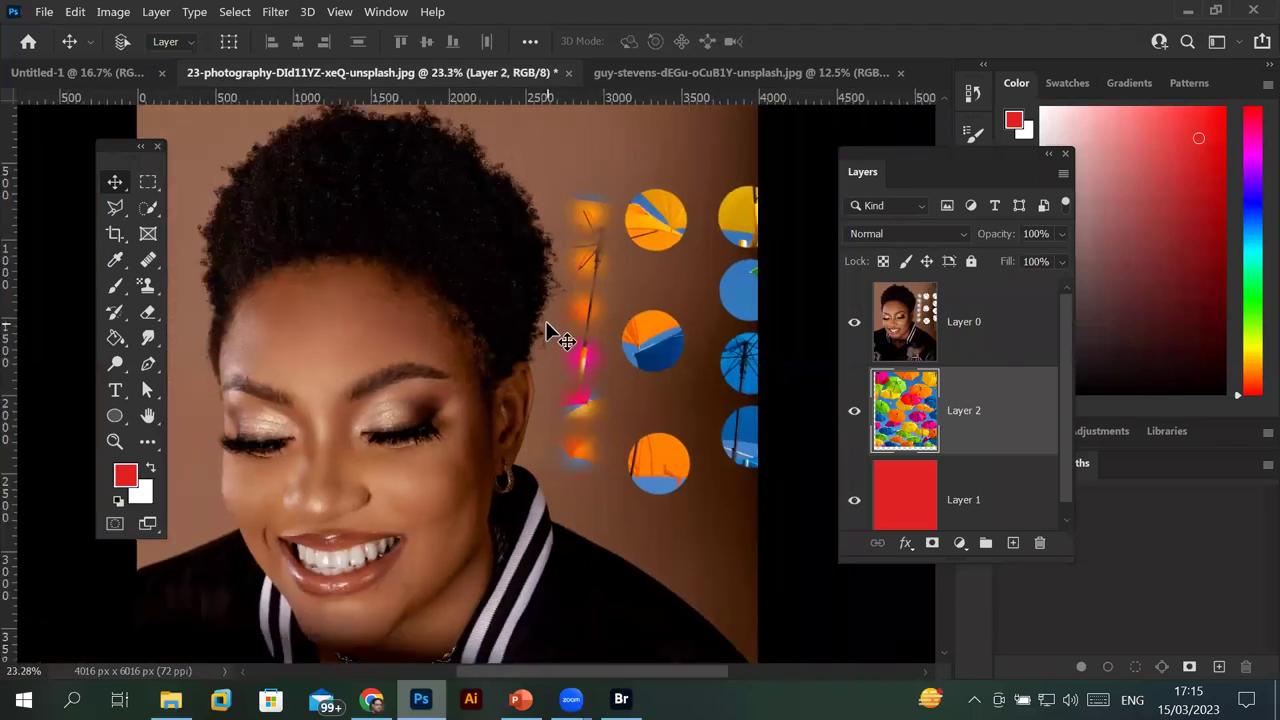
{"action": "scroll", "coordinate": [548, 330], "scroll_direction": "down", "scroll_amount": 2}
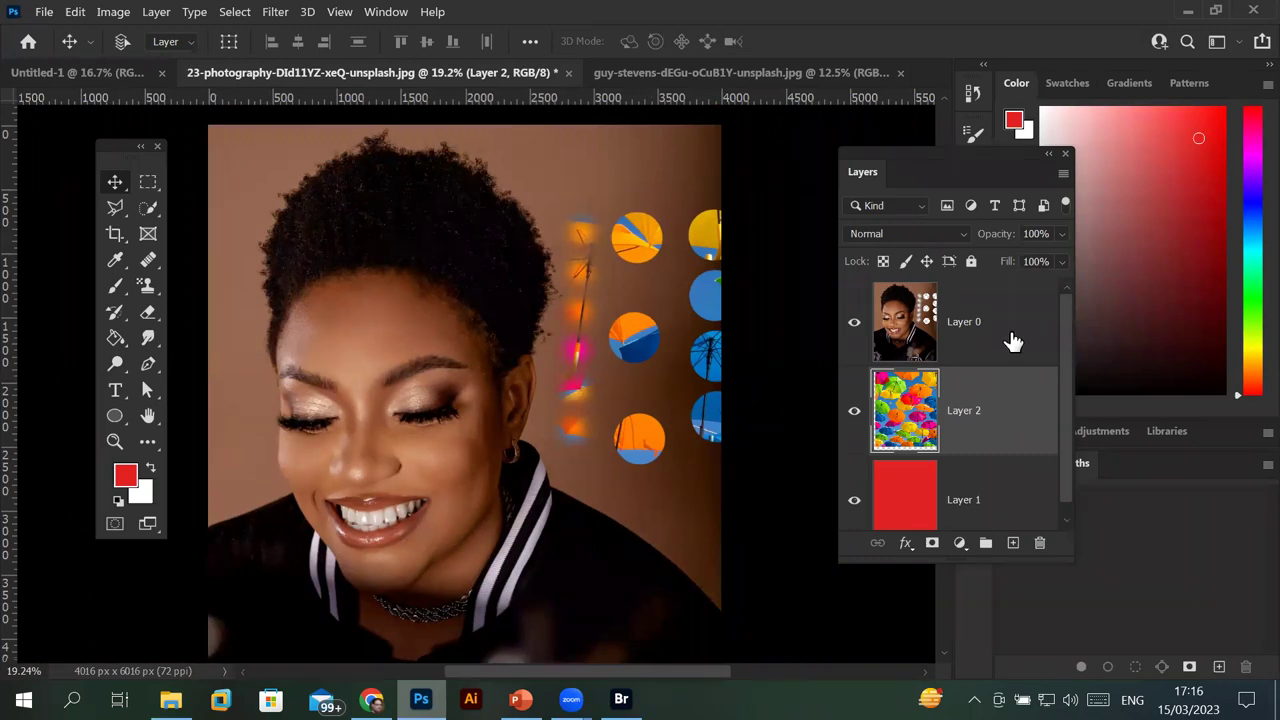
{"action": "left_click", "coordinate": [964, 332]}
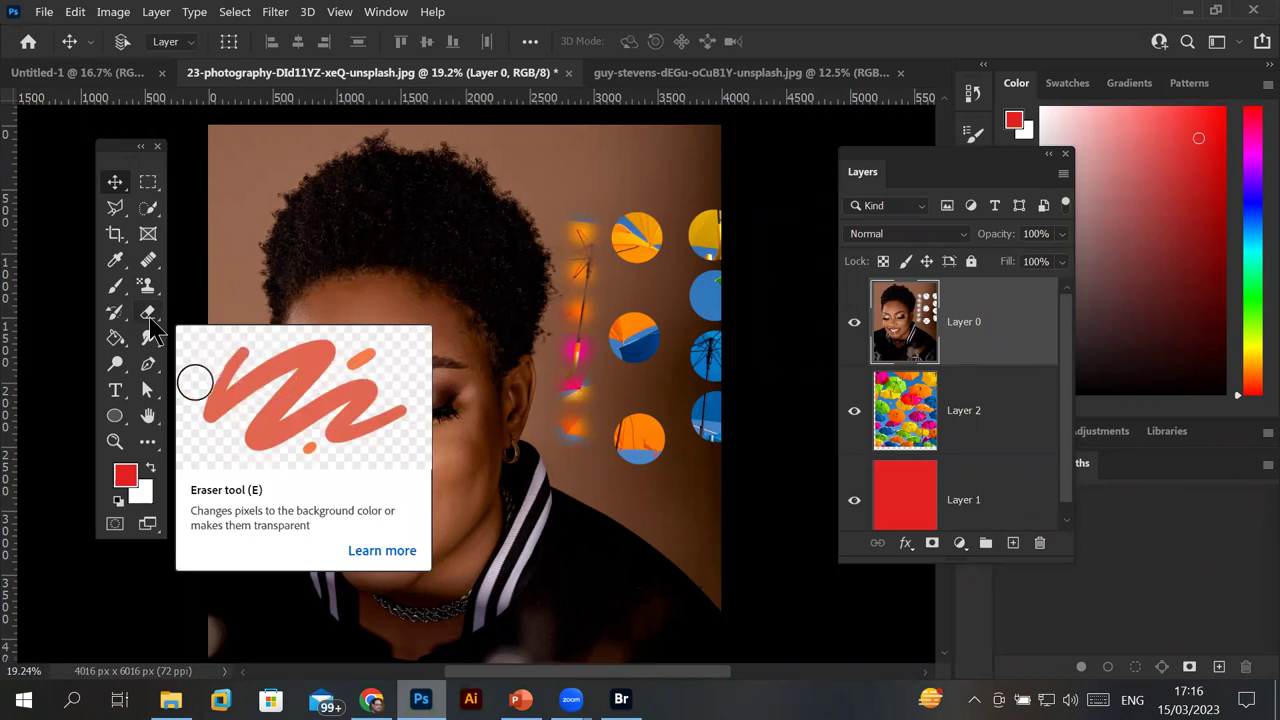
With the standard Eraser, remove Layer 0's brown background along the top, left edge and right of the hair.
{"action": "left_click", "coordinate": [152, 330]}
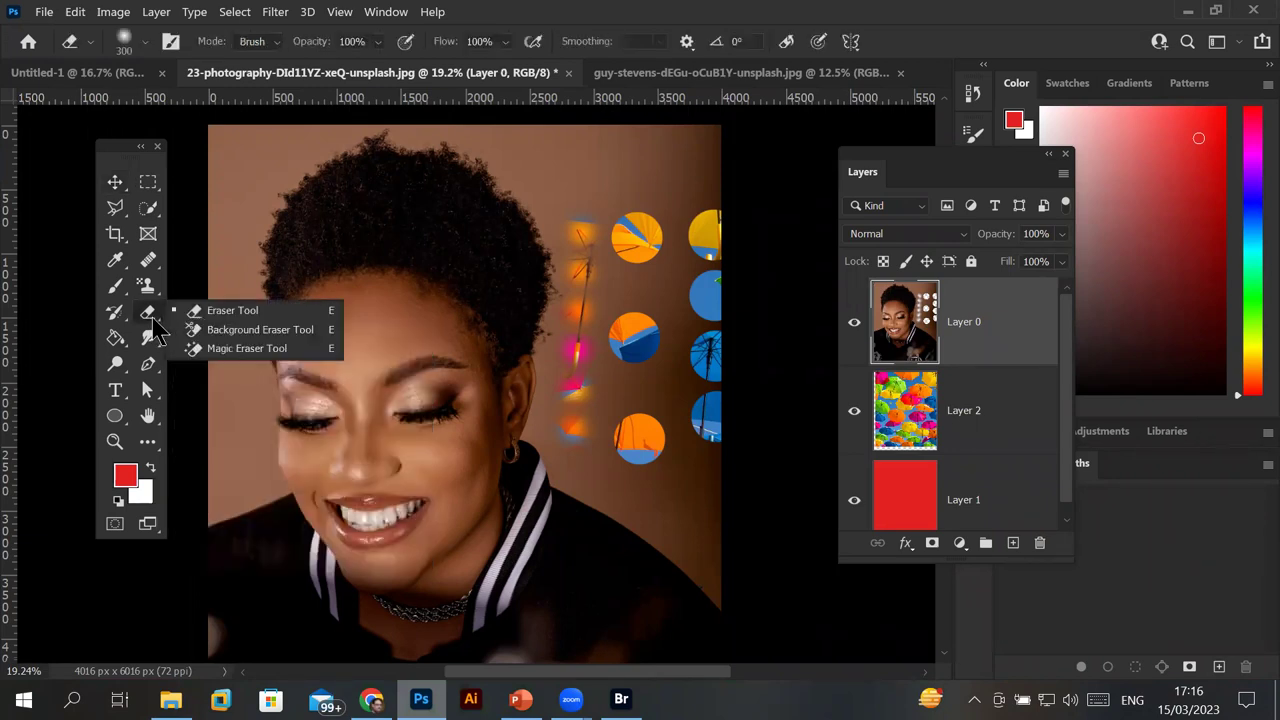
{"action": "left_click", "coordinate": [210, 311]}
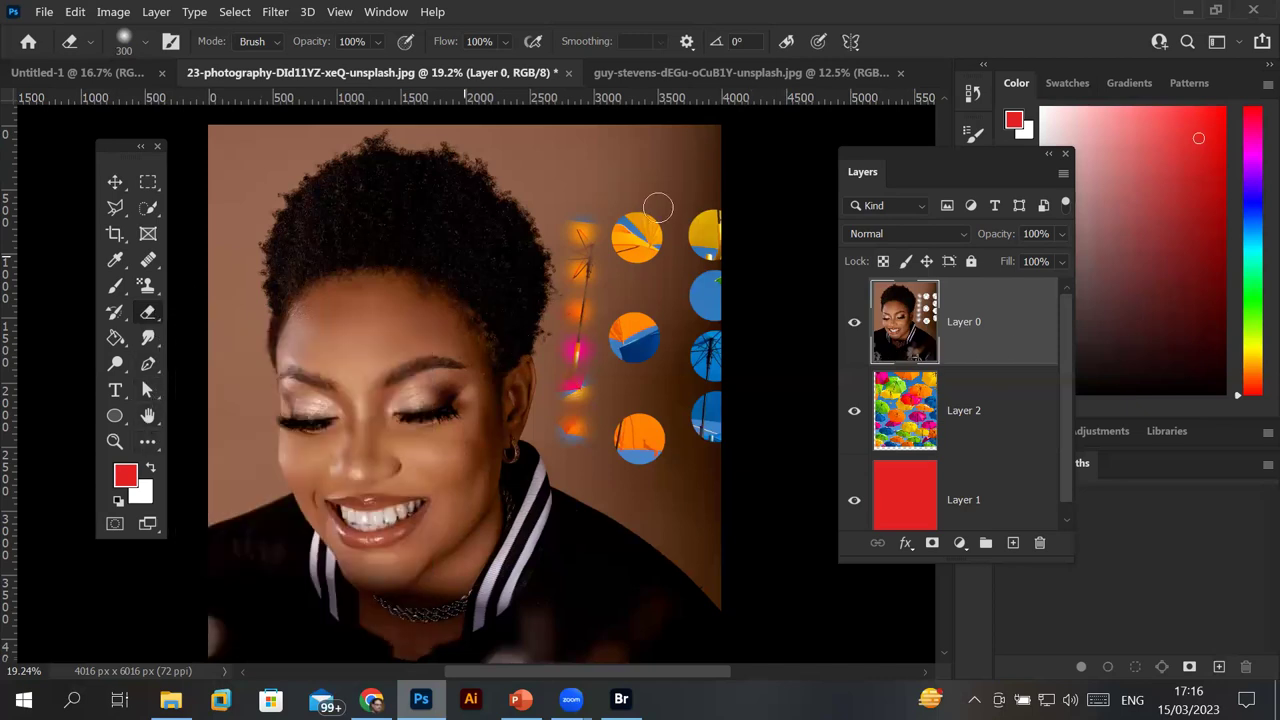
{"action": "left_click", "coordinate": [534, 147]}
{"action": "mouse_move", "coordinate": [534, 147]}
{"action": "left_mouse_down"}
{"action": "mouse_move", "coordinate": [686, 143]}
{"action": "mouse_move", "coordinate": [205, 134]}
{"action": "left_mouse_up"}
{"action": "mouse_move", "coordinate": [215, 262]}
{"action": "left_mouse_down"}
{"action": "mouse_move", "coordinate": [220, 480]}
{"action": "mouse_move", "coordinate": [246, 157]}
{"action": "mouse_move", "coordinate": [212, 165]}
{"action": "mouse_move", "coordinate": [220, 105]}
{"action": "mouse_move", "coordinate": [242, 300]}
{"action": "mouse_move", "coordinate": [212, 420]}
{"action": "mouse_move", "coordinate": [232, 452]}
{"action": "mouse_move", "coordinate": [238, 416]}
{"action": "mouse_move", "coordinate": [226, 459]}
{"action": "mouse_move", "coordinate": [236, 491]}
{"action": "mouse_move", "coordinate": [268, 494]}
{"action": "mouse_move", "coordinate": [241, 300]}
{"action": "left_mouse_up"}
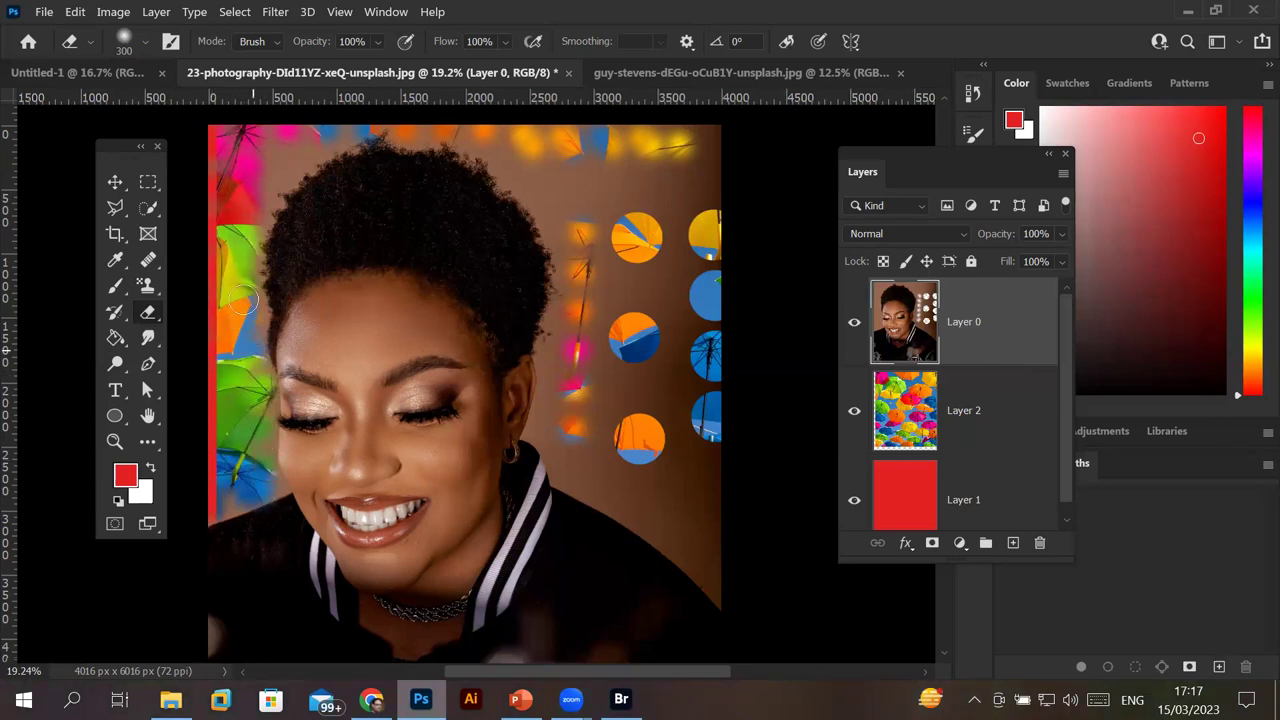
{"action": "mouse_move", "coordinate": [260, 155]}
{"action": "left_mouse_down"}
{"action": "mouse_move", "coordinate": [328, 122]}
{"action": "mouse_move", "coordinate": [252, 206]}
{"action": "mouse_move", "coordinate": [442, 122]}
{"action": "mouse_move", "coordinate": [485, 135]}
{"action": "mouse_move", "coordinate": [560, 232]}
{"action": "mouse_move", "coordinate": [504, 147]}
{"action": "left_mouse_up"}
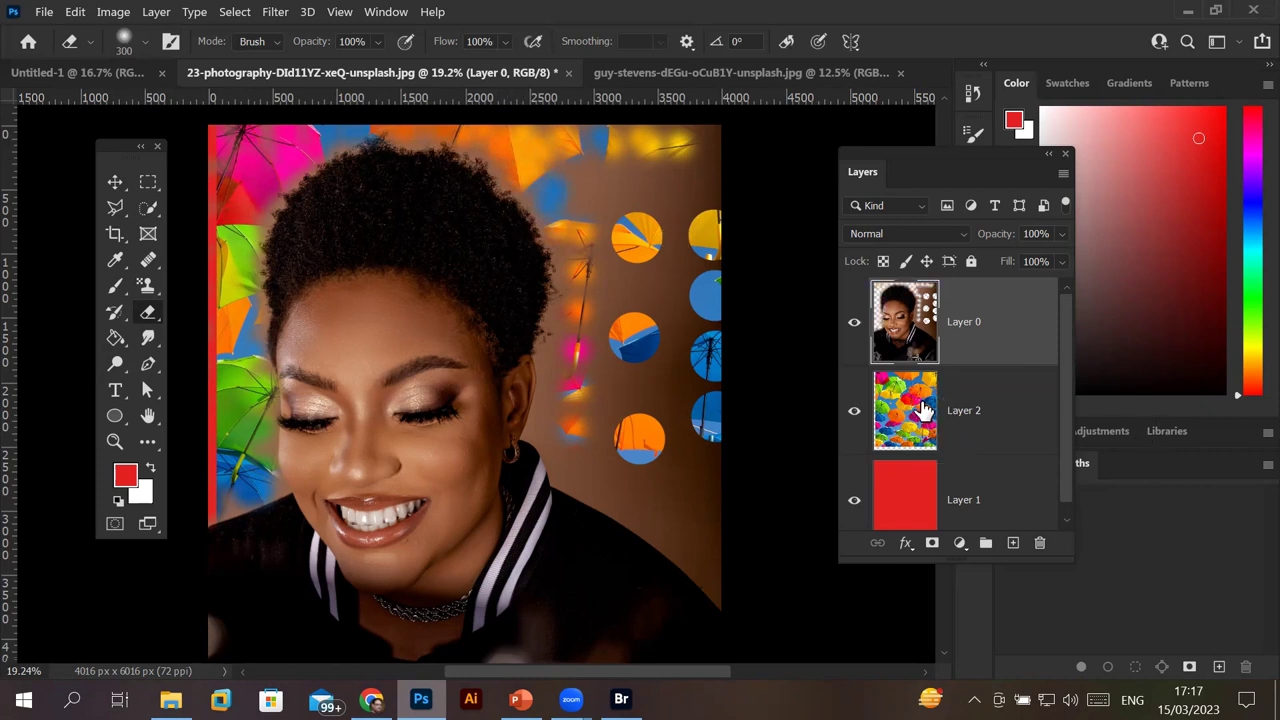
{"action": "left_click_drag", "start_coordinate": [582, 208], "coordinate": [685, 146]}
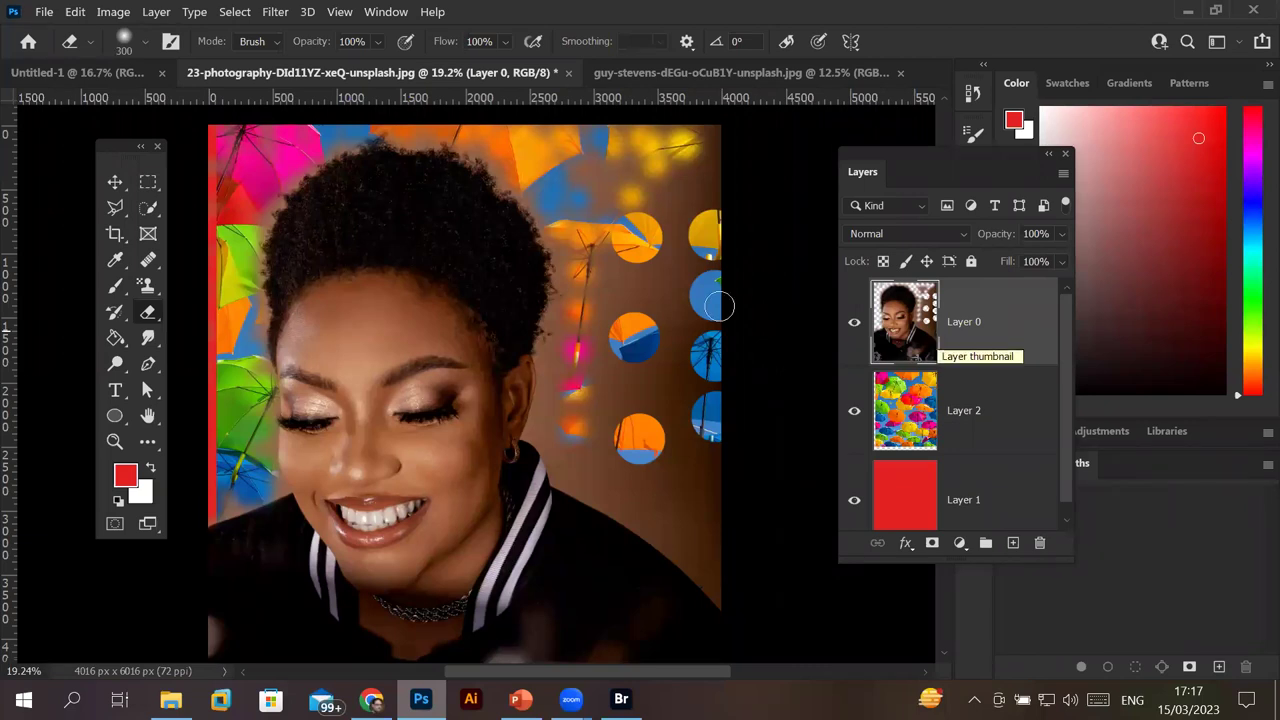
Make the eraser tip fully hard and erase a patch revealing the pink umbrella.
{"action": "left_click", "coordinate": [148, 45]}
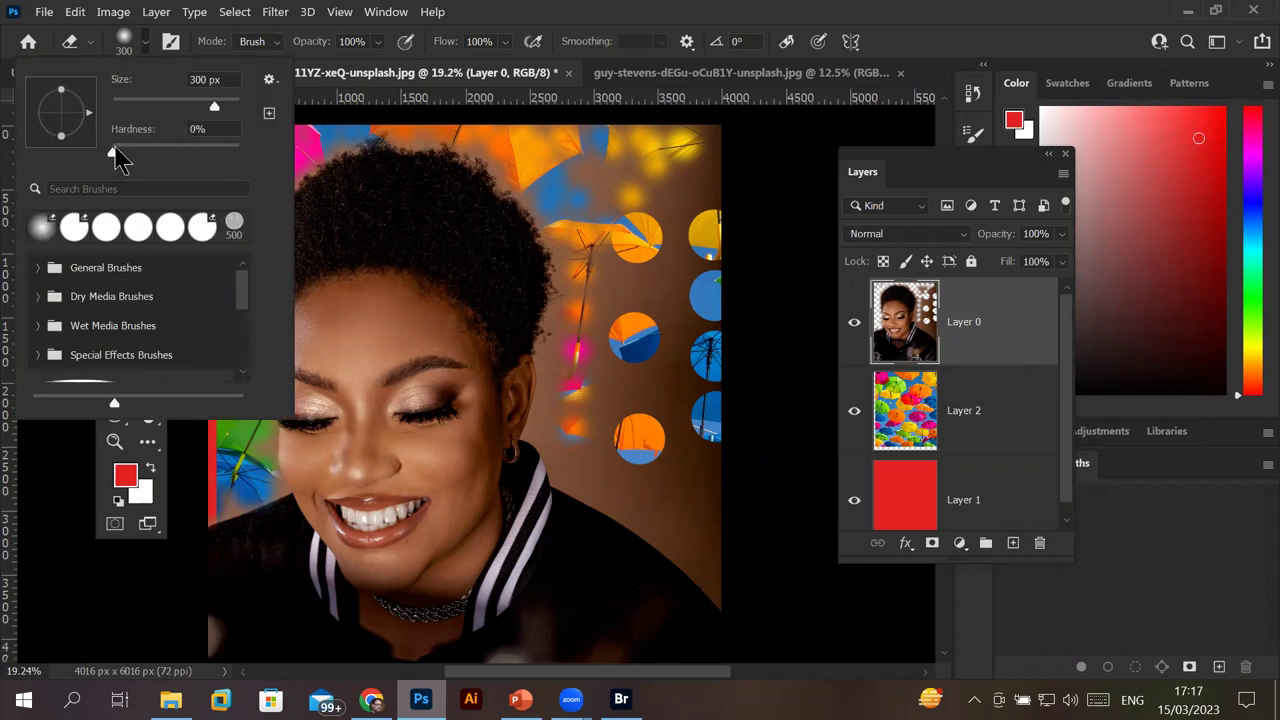
{"action": "left_click_drag", "start_coordinate": [113, 158], "coordinate": [240, 172]}
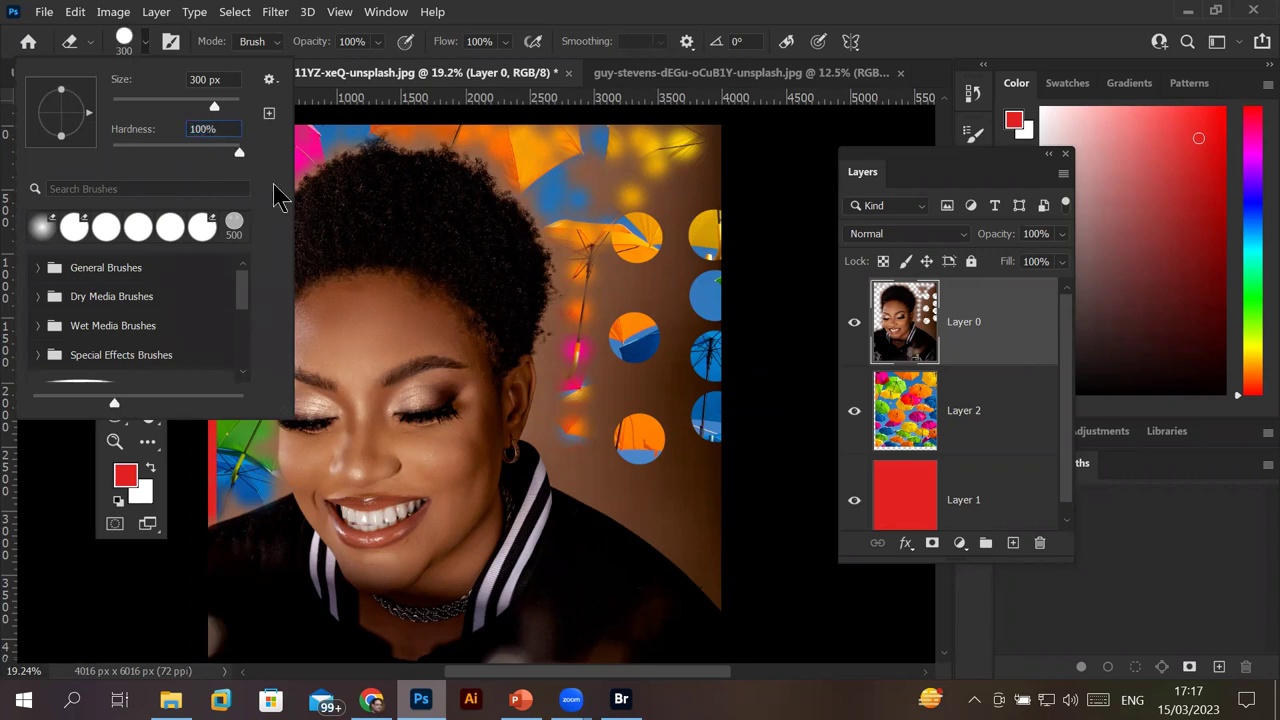
{"action": "left_click_drag", "start_coordinate": [589, 358], "coordinate": [588, 393]}
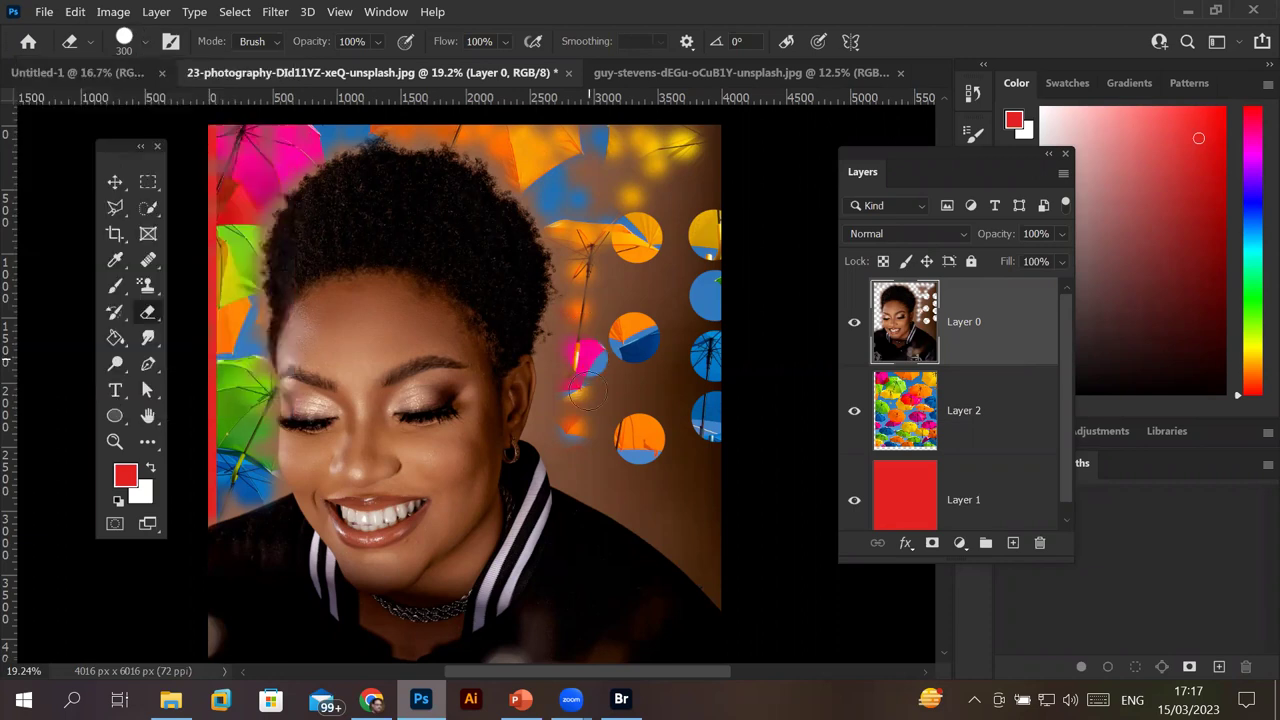
{"action": "scroll", "coordinate": [596, 419], "scroll_direction": "up", "scroll_amount": 2}
{"action": "scroll", "coordinate": [586, 391], "scroll_direction": "up", "scroll_amount": 2}
{"action": "scroll", "coordinate": [591, 386], "scroll_direction": "up", "scroll_amount": 2}
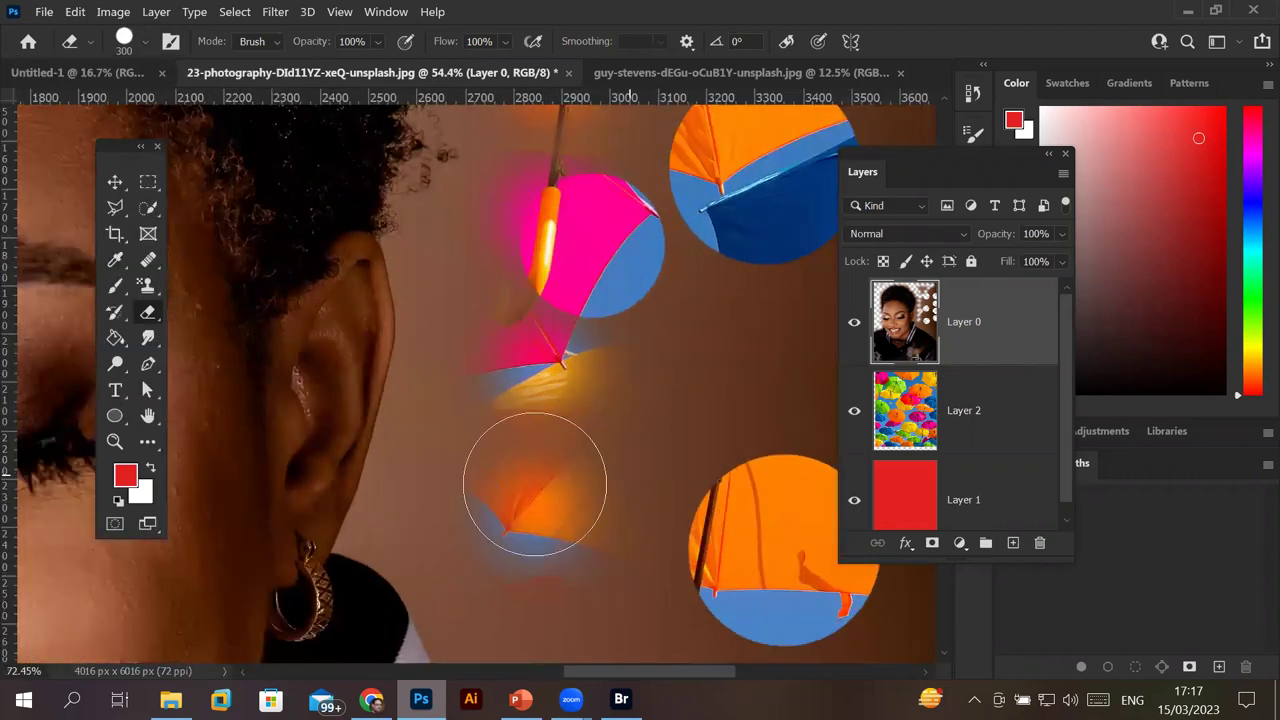
{"action": "scroll", "coordinate": [540, 483], "scroll_direction": "up", "scroll_amount": 2}
{"action": "scroll", "coordinate": [548, 450], "scroll_direction": "up", "scroll_amount": 2}
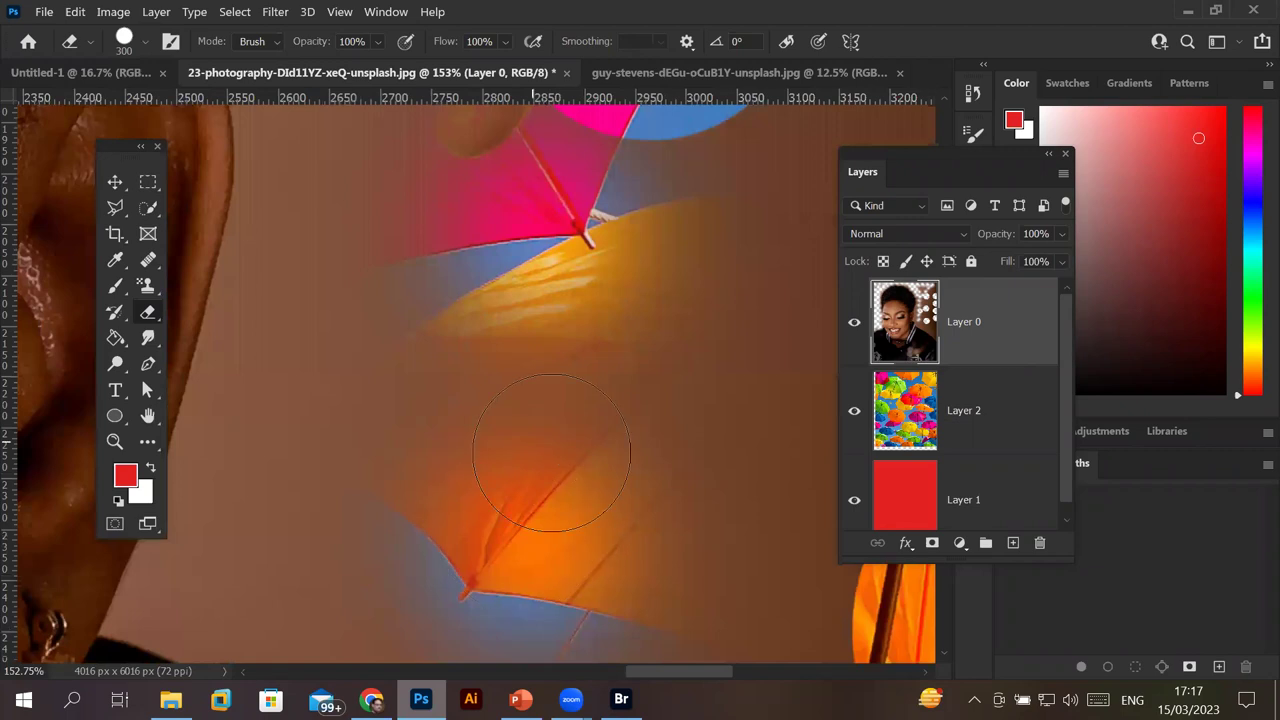
{"action": "scroll", "coordinate": [554, 425], "scroll_direction": "down", "scroll_amount": 2}
{"action": "scroll", "coordinate": [554, 425], "scroll_direction": "down", "scroll_amount": 1}
{"action": "scroll", "coordinate": [554, 425], "scroll_direction": "down", "scroll_amount": 2}
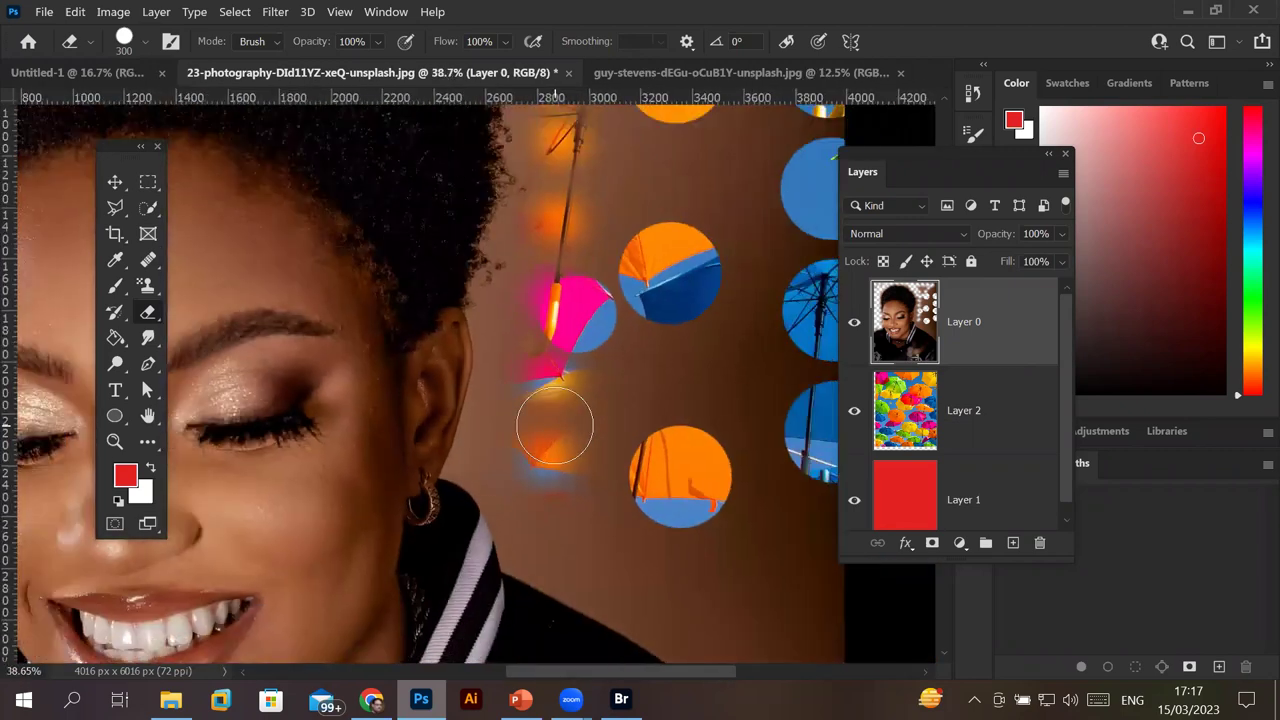
{"action": "scroll", "coordinate": [554, 425], "scroll_direction": "down", "scroll_amount": 1}
{"action": "scroll", "coordinate": [554, 425], "scroll_direction": "down", "scroll_amount": 1}
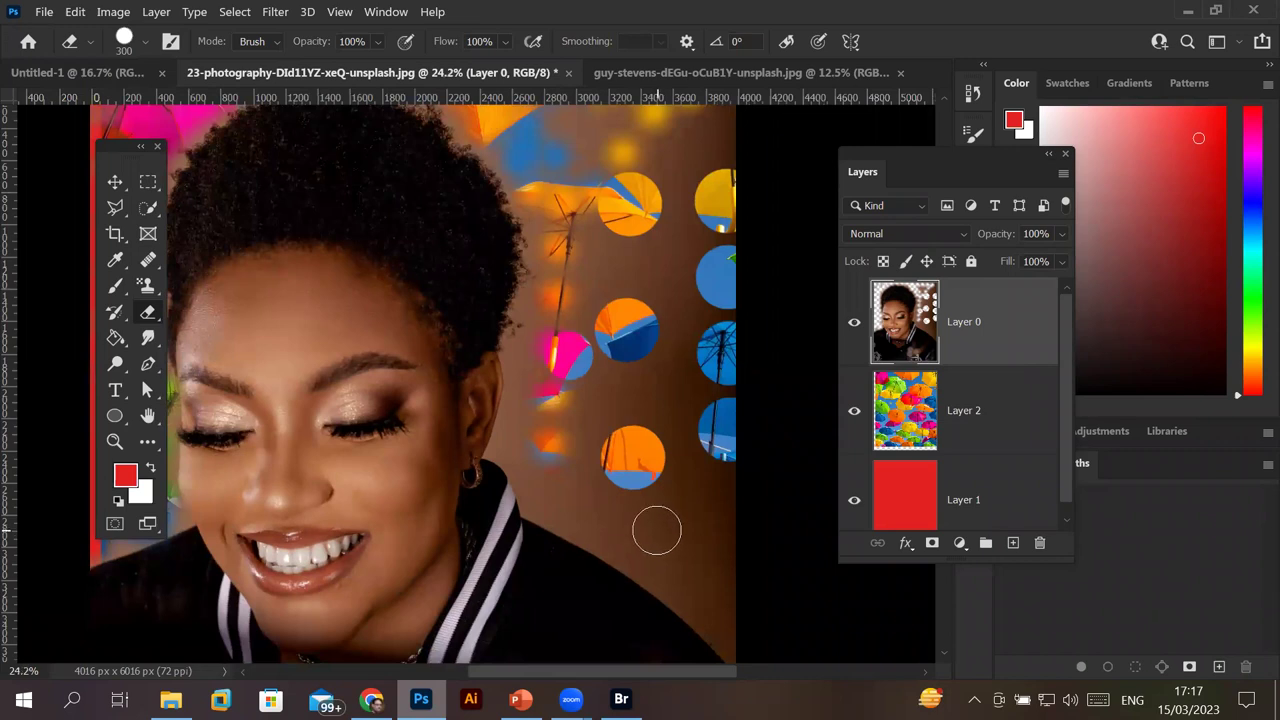
Erase three round patches near the lower right, revealing the blue umbrella beneath.
{"action": "left_click", "coordinate": [656, 530]}
{"action": "left_click", "coordinate": [668, 548]}
{"action": "left_click", "coordinate": [664, 566]}
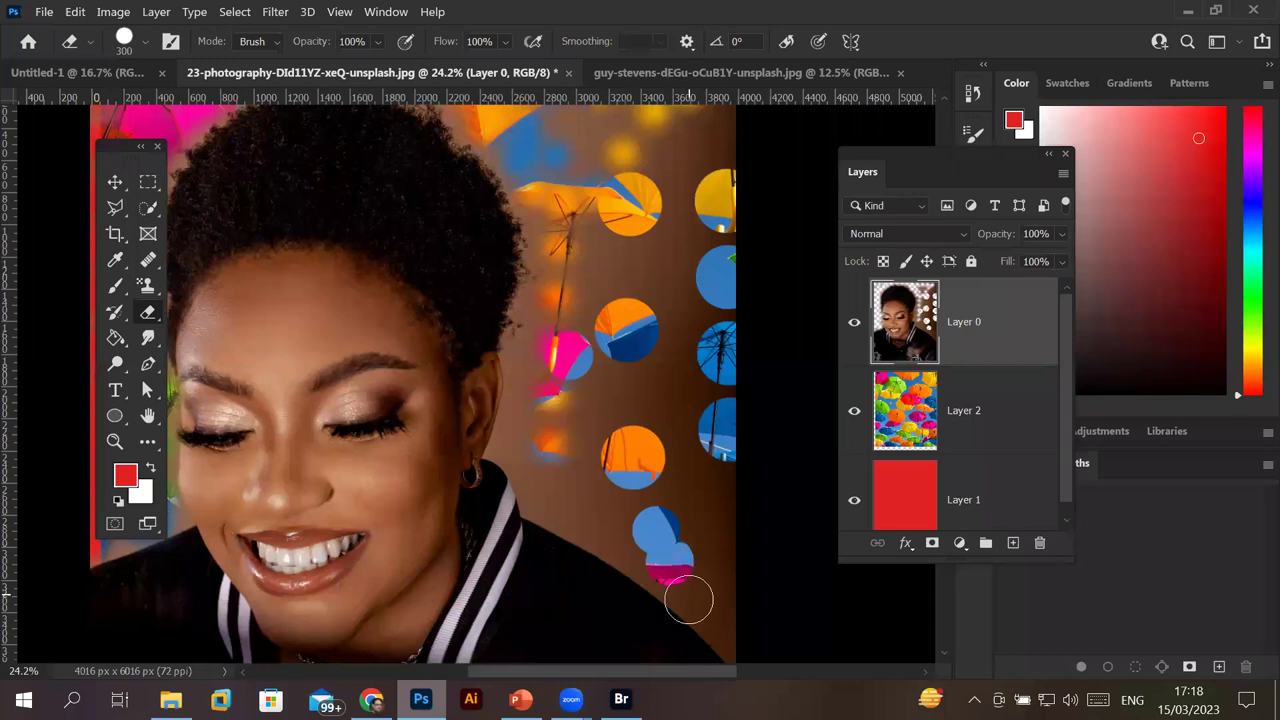
{"action": "left_click", "coordinate": [146, 42]}
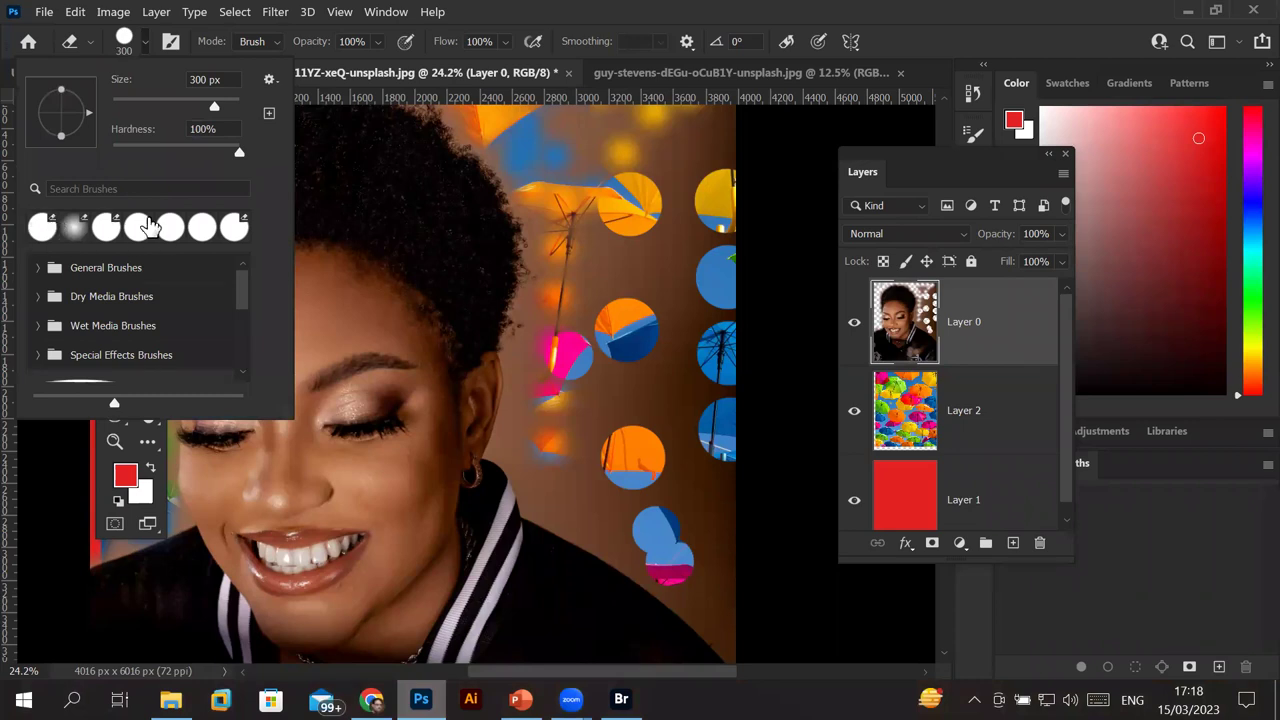
Flatten the 300 px hard eraser tip into an ellipse angled at 40° and zoom out.
{"action": "mouse_move", "coordinate": [87, 115]}
{"action": "left_mouse_down"}
{"action": "mouse_move", "coordinate": [61, 105]}
{"action": "mouse_move", "coordinate": [69, 118]}
{"action": "left_mouse_up"}
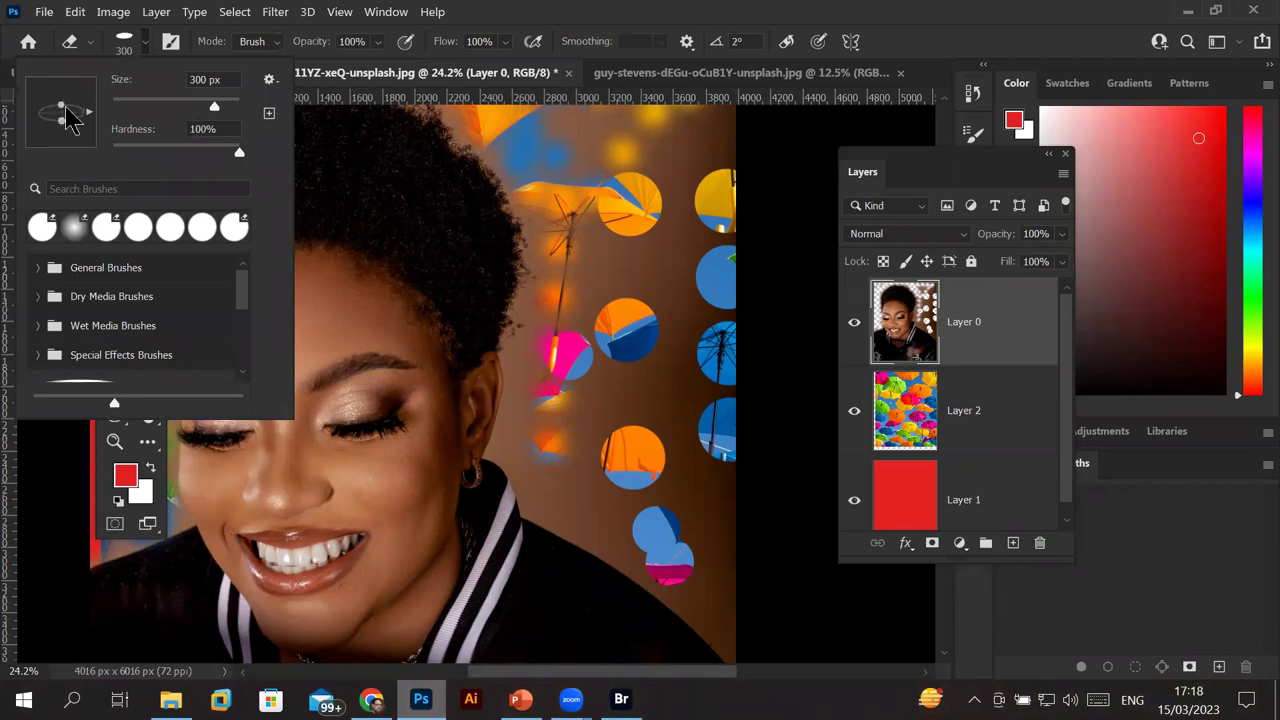
{"action": "mouse_move", "coordinate": [63, 106]}
{"action": "left_mouse_down"}
{"action": "mouse_move", "coordinate": [73, 83]}
{"action": "mouse_move", "coordinate": [73, 106]}
{"action": "left_mouse_up"}
{"action": "left_click_drag", "start_coordinate": [90, 118], "coordinate": [105, 93]}
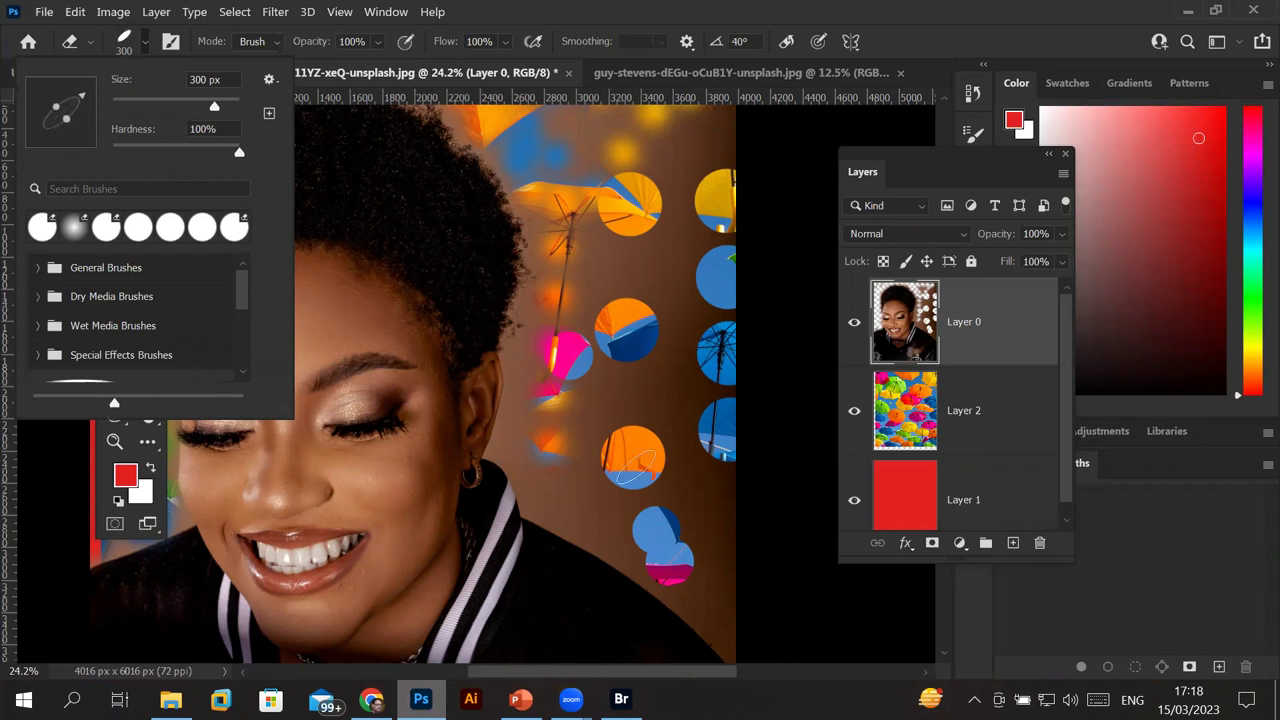
{"action": "key", "text": "ctrl+minus"}
{"action": "key", "text": "ctrl+minus"}
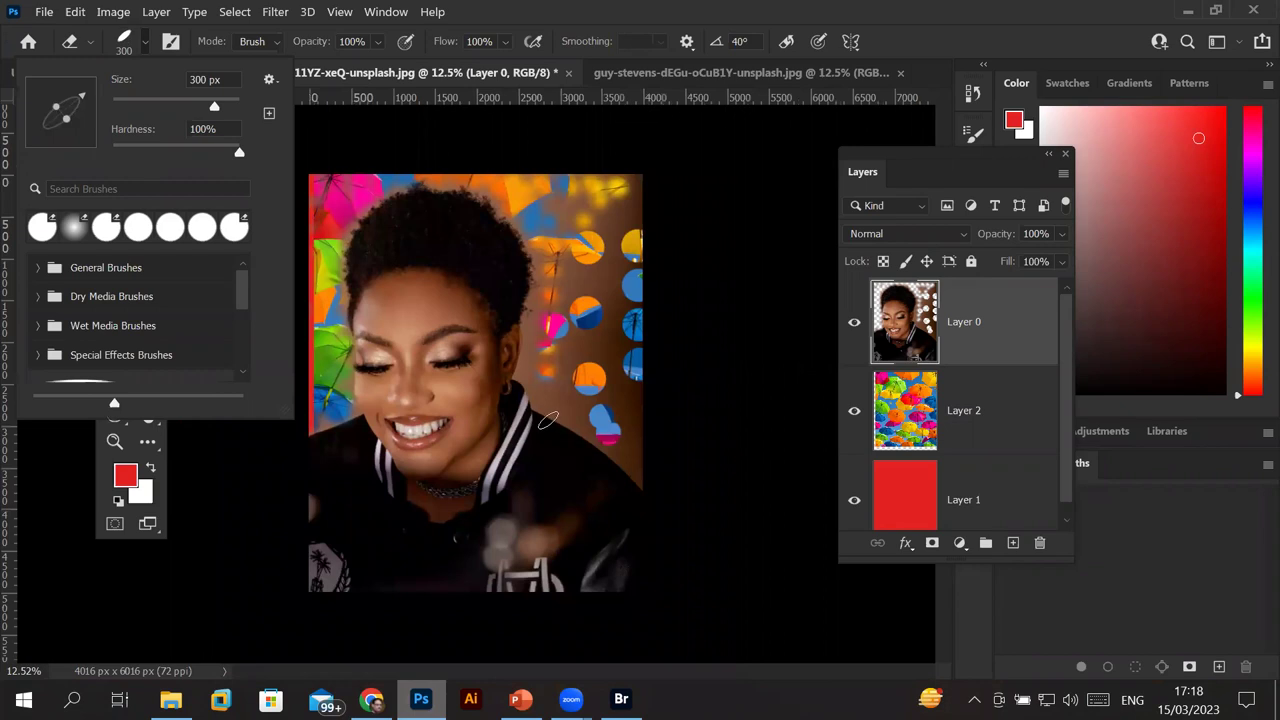
{"action": "left_click", "coordinate": [548, 420]}
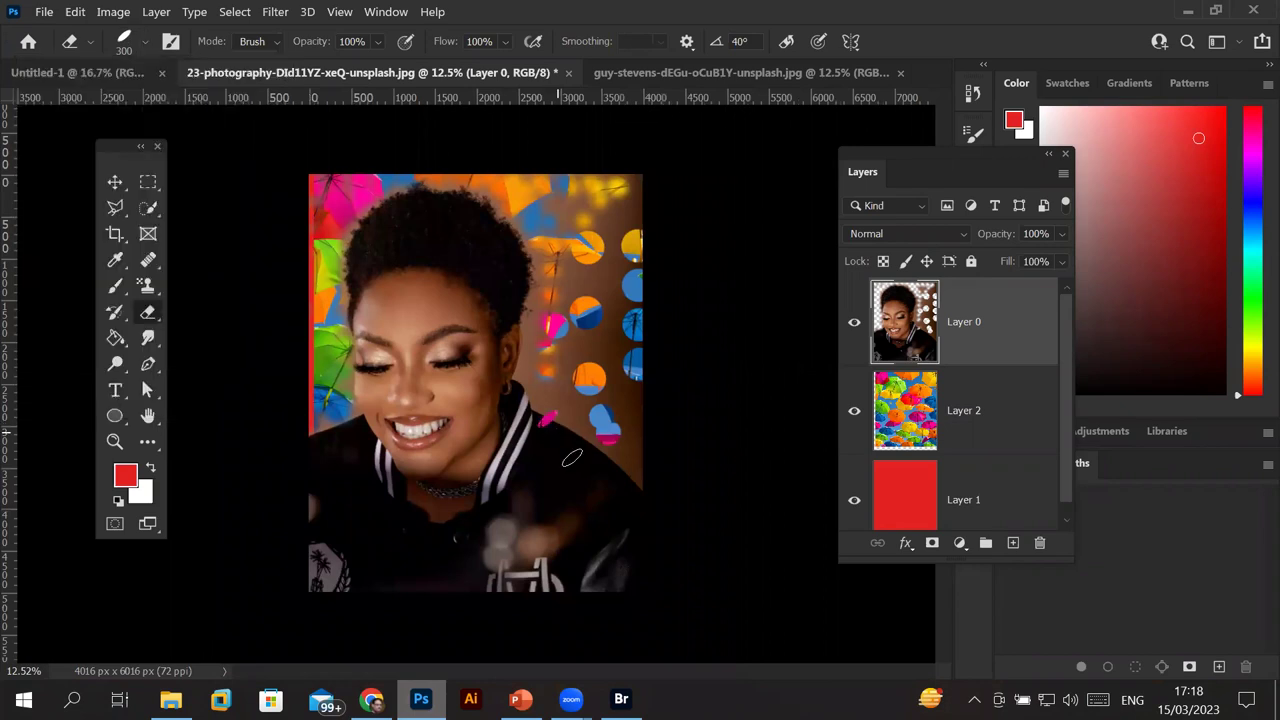
Erase two straight elliptical trails down the right shoulder and across the lower-left jacket.
{"action": "left_click", "coordinate": [628, 549], "text": "shift"}
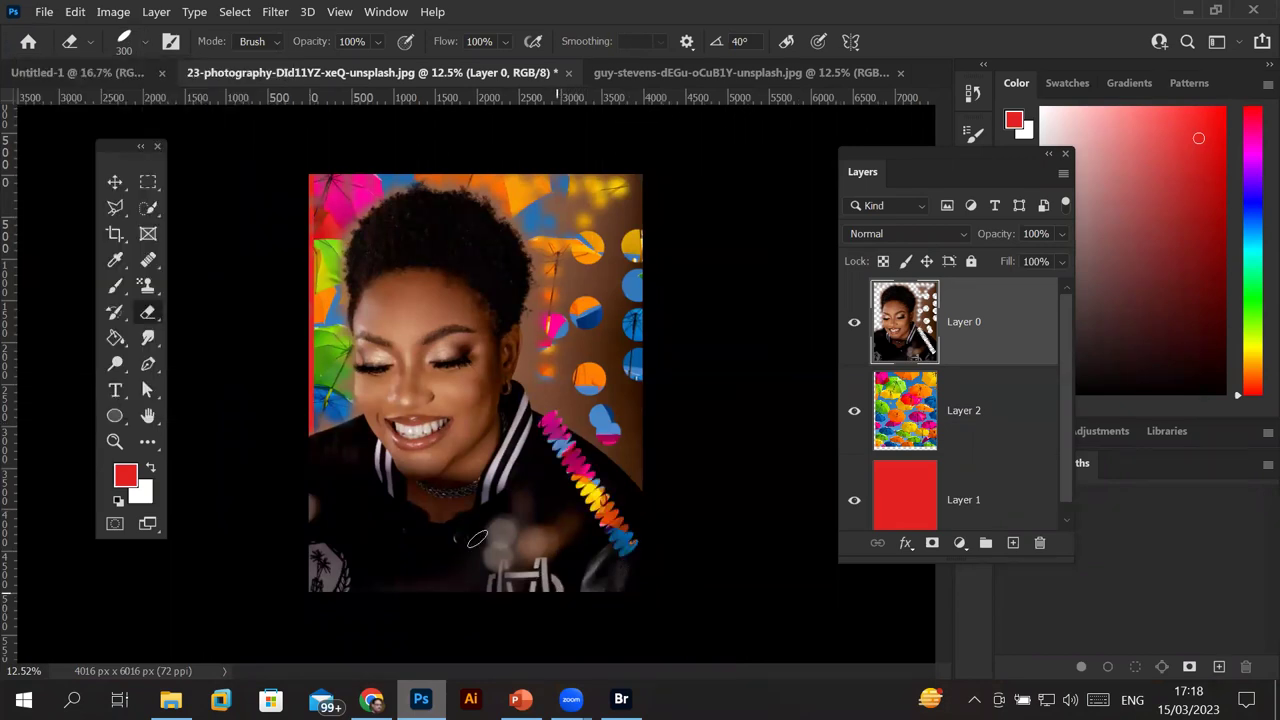
{"action": "left_click", "coordinate": [326, 557], "text": "shift"}
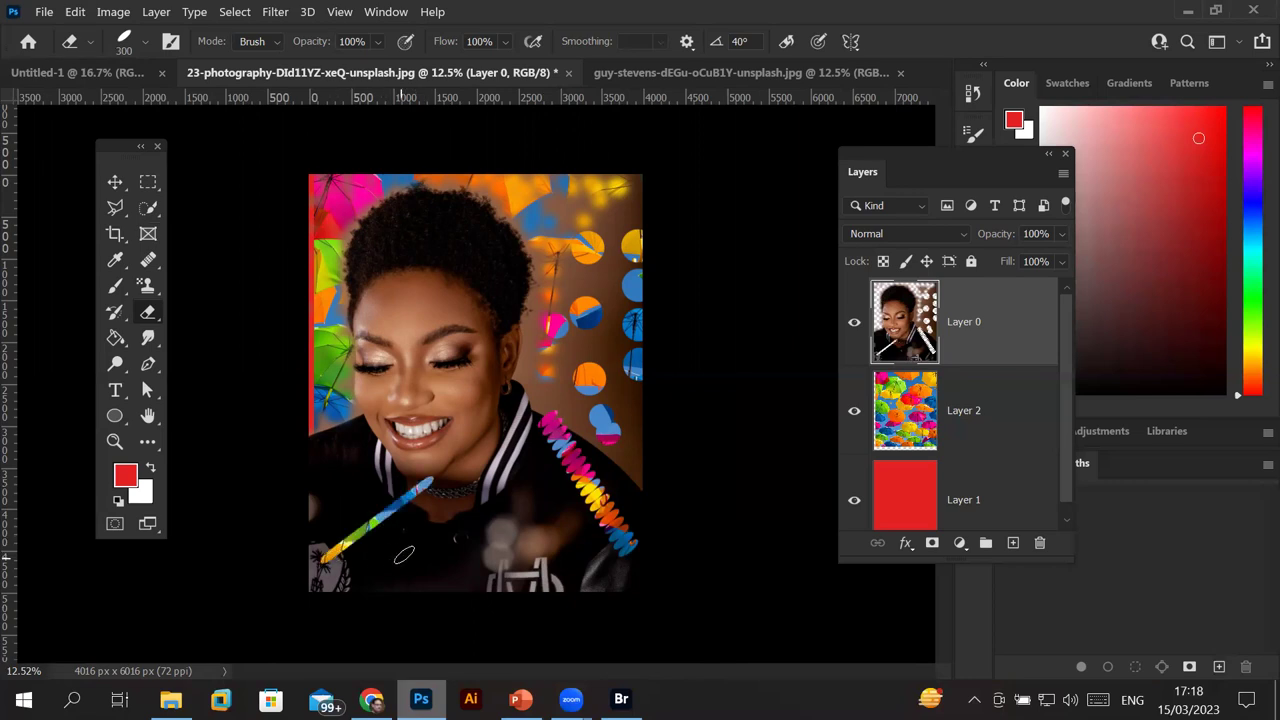
{"action": "scroll", "coordinate": [578, 493], "scroll_direction": "up", "scroll_amount": 5}
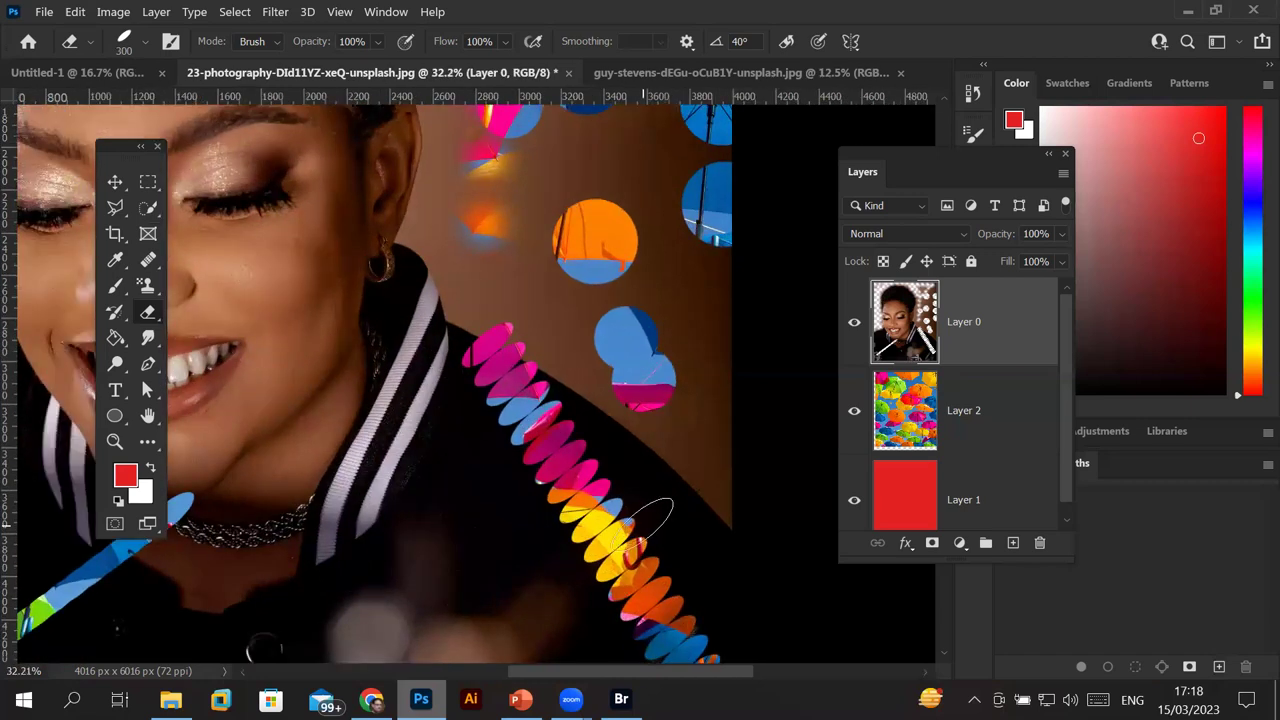
{"action": "scroll", "coordinate": [645, 515], "scroll_direction": "up", "scroll_amount": 2}
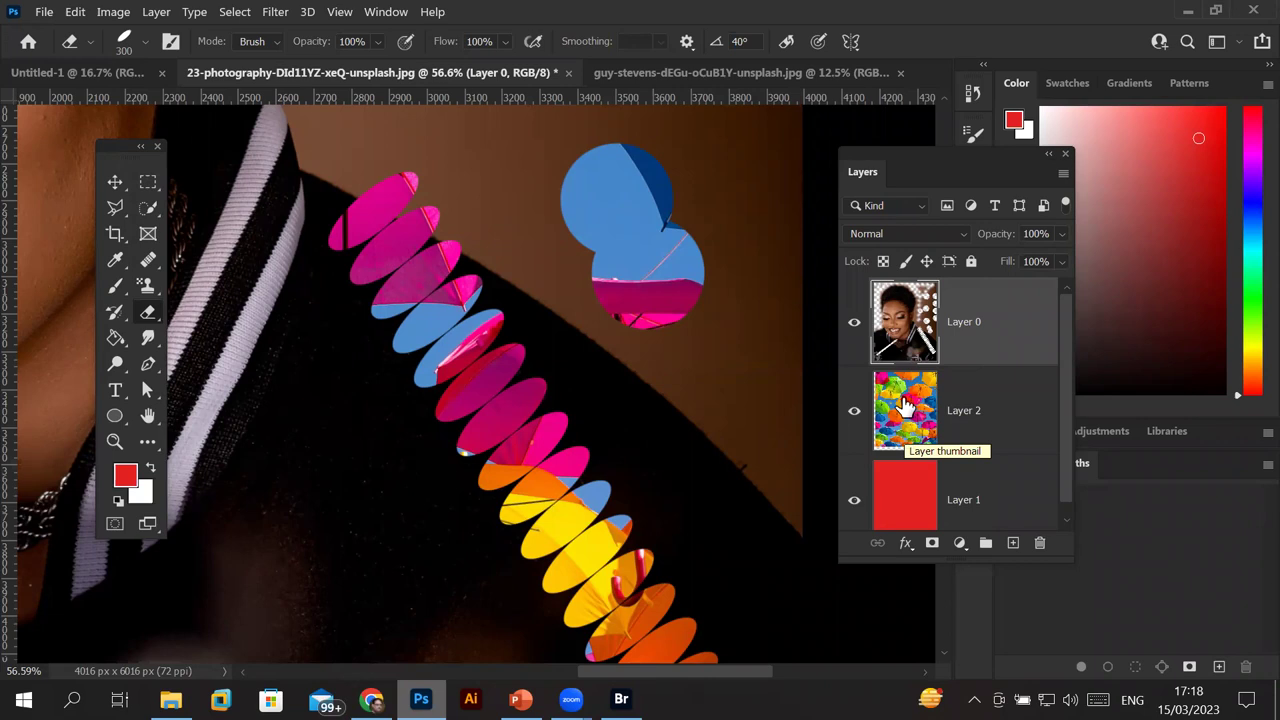
Hide and re-show Layer 2 to check the erased jacket areas.
{"action": "left_click", "coordinate": [854, 416]}
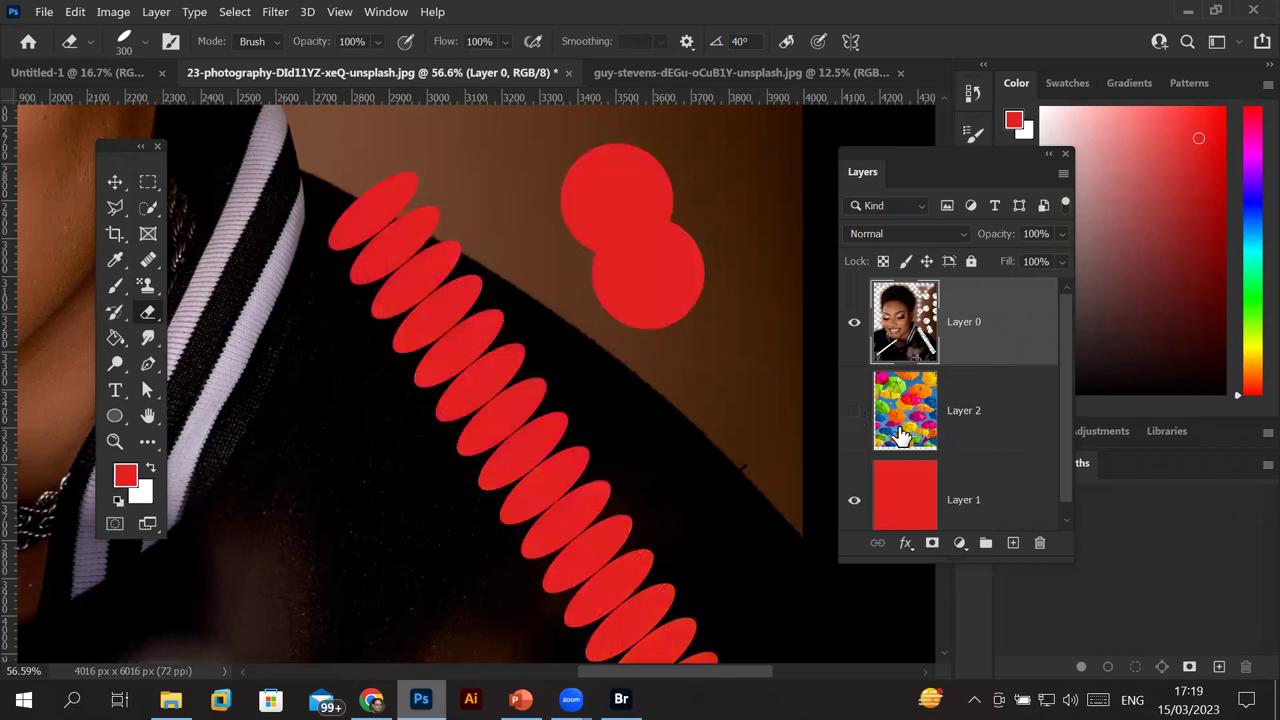
{"action": "left_click", "coordinate": [854, 411]}
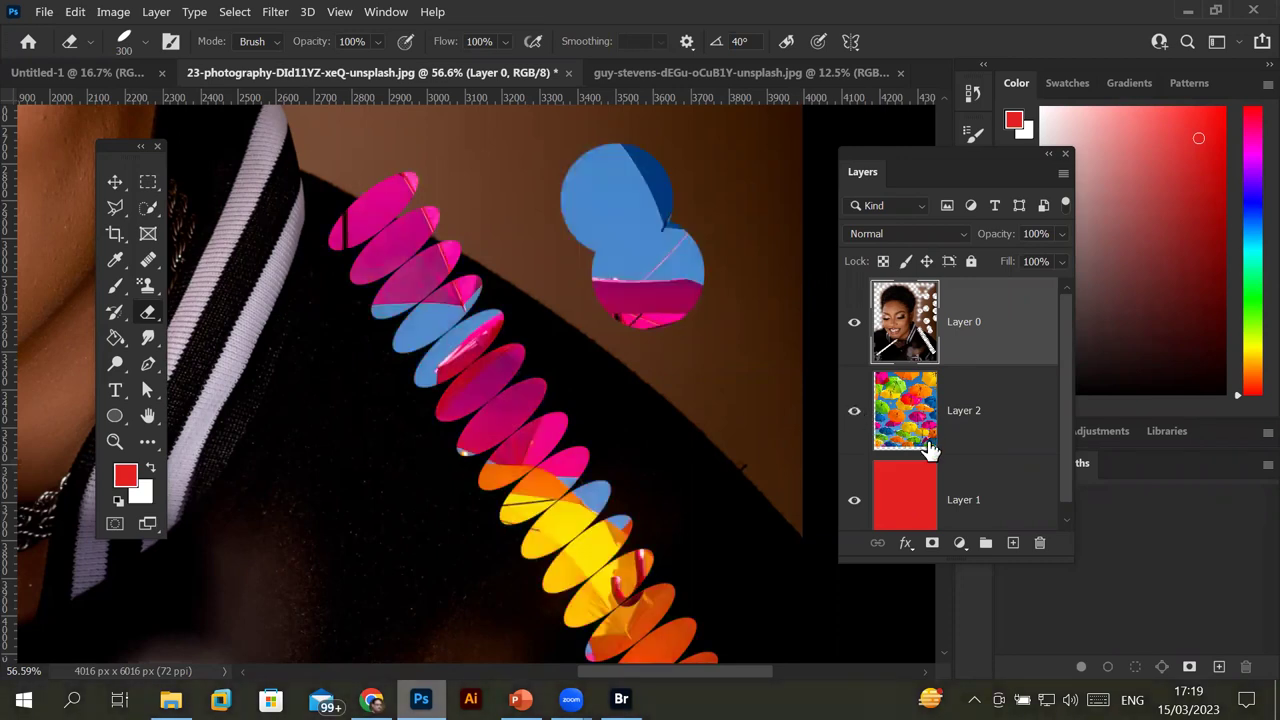
{"action": "scroll", "coordinate": [565, 362], "scroll_direction": "down", "scroll_amount": 2}
{"action": "scroll", "coordinate": [560, 366], "scroll_direction": "down", "scroll_amount": 1}
{"action": "scroll", "coordinate": [556, 372], "scroll_direction": "down", "scroll_amount": 1}
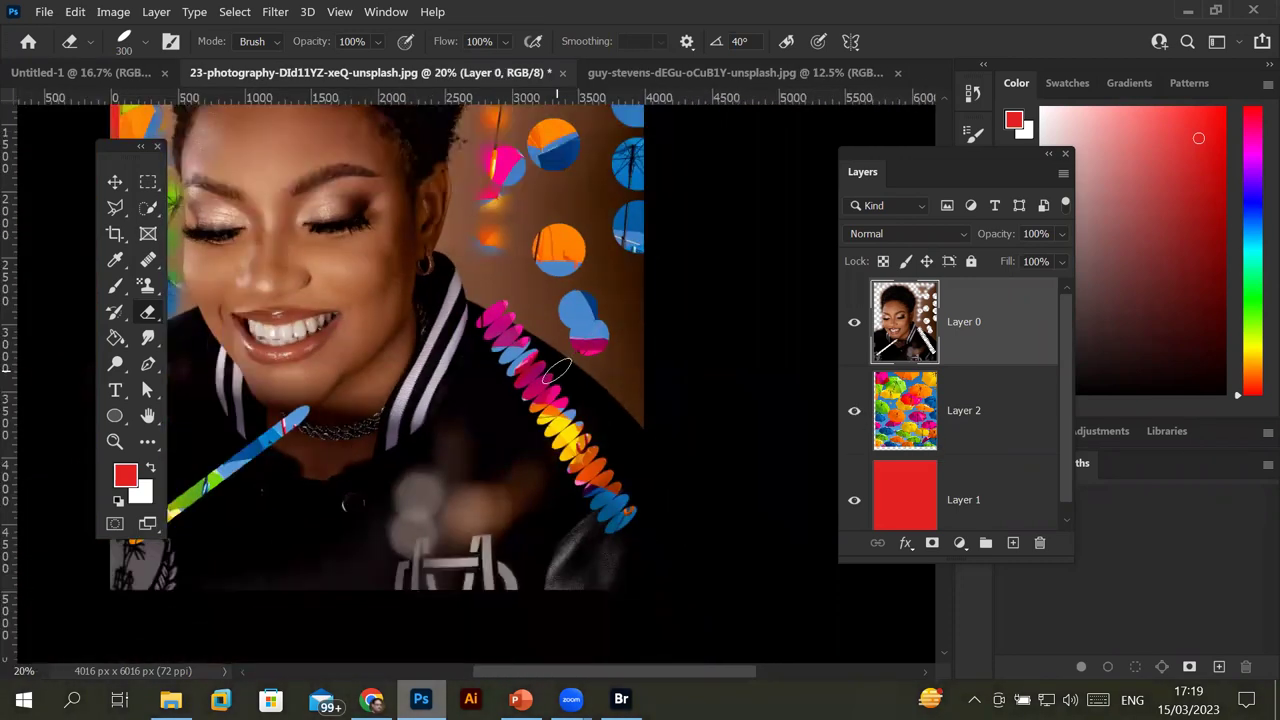
{"action": "scroll", "coordinate": [556, 372], "scroll_direction": "down", "scroll_amount": 2}
{"action": "scroll", "coordinate": [582, 504], "scroll_direction": "up", "scroll_amount": 1}
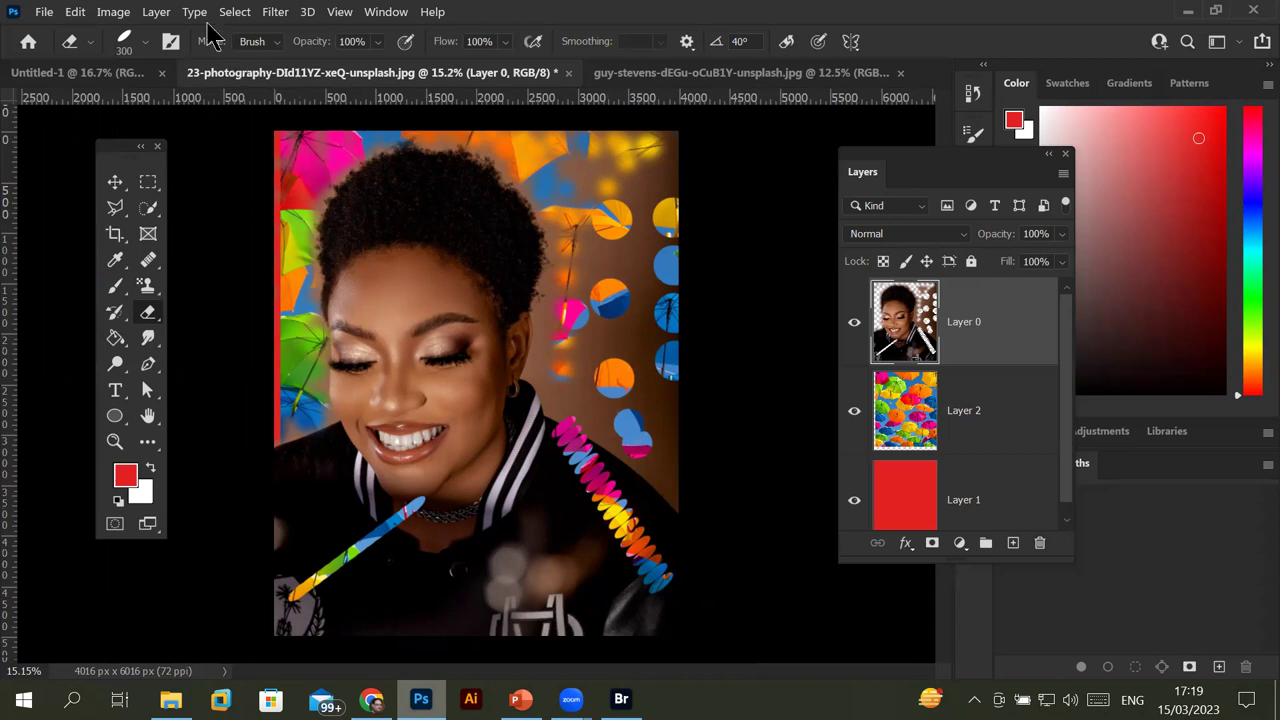
Undo the jacket eraser stripes, re-dock the Layers panel and select the History Brush.
{"action": "left_click", "coordinate": [78, 14]}
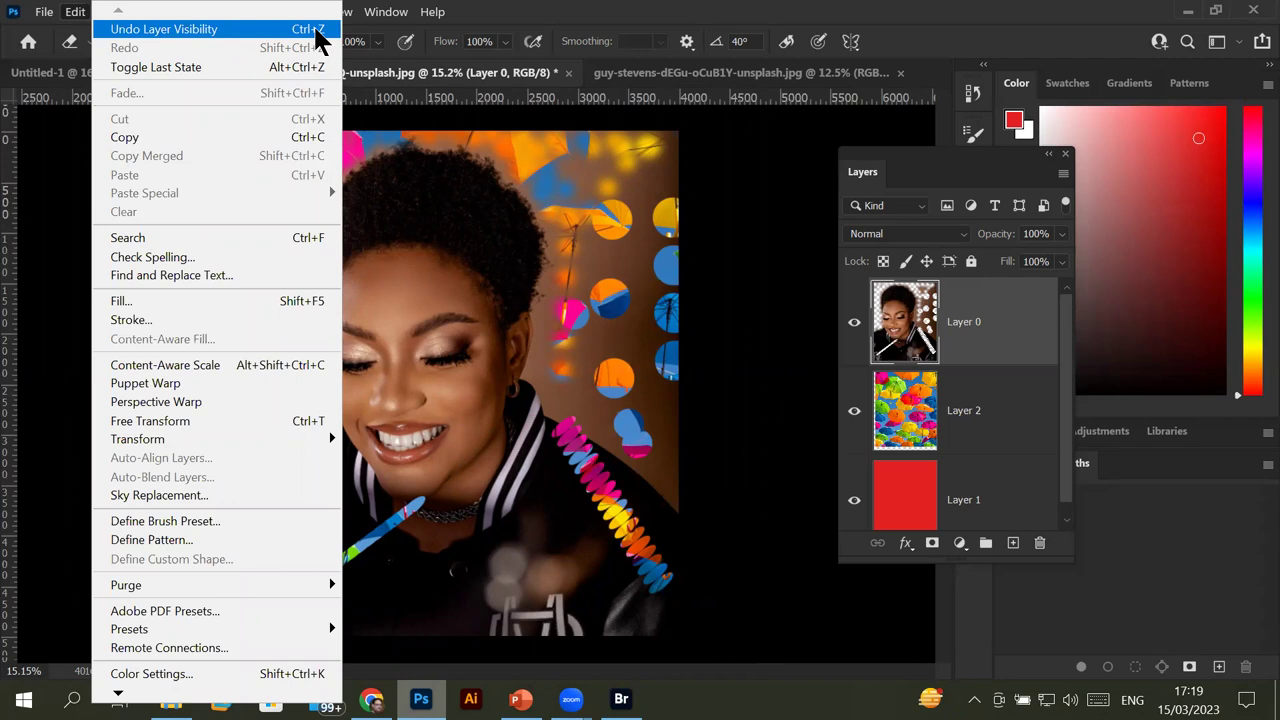
{"action": "left_click", "coordinate": [585, 218]}
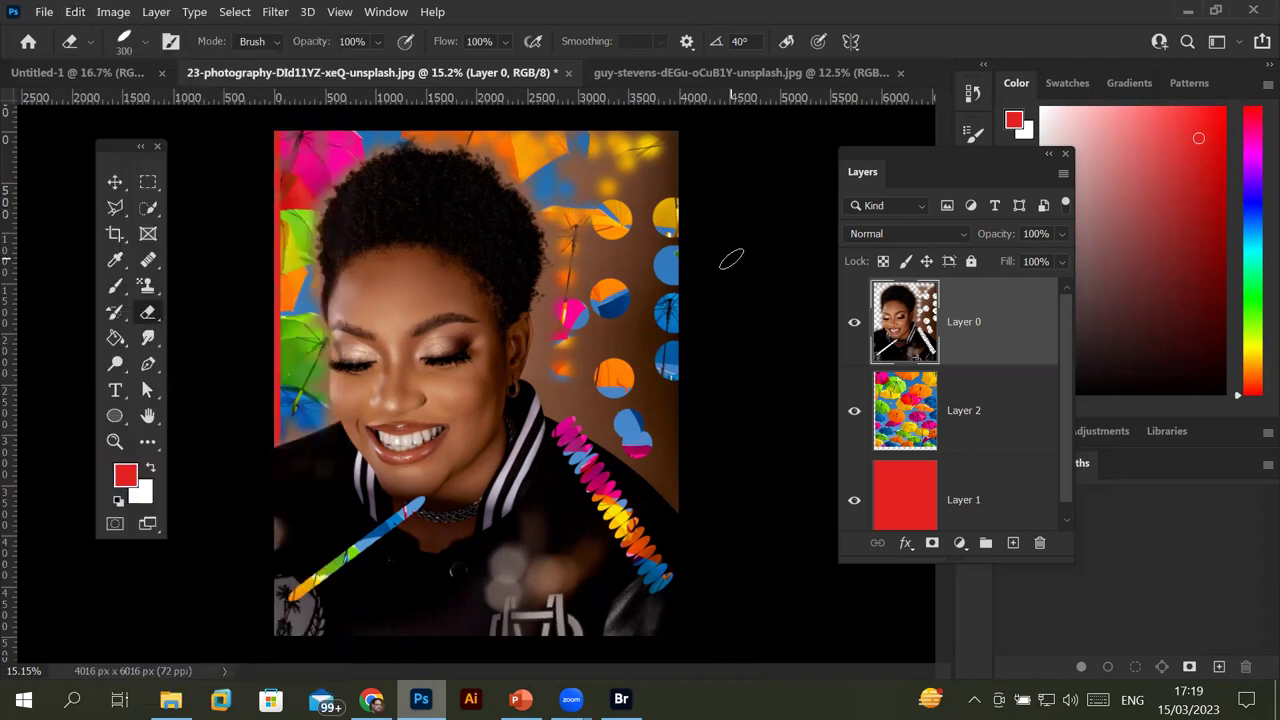
{"action": "key", "text": "ctrl+z"}
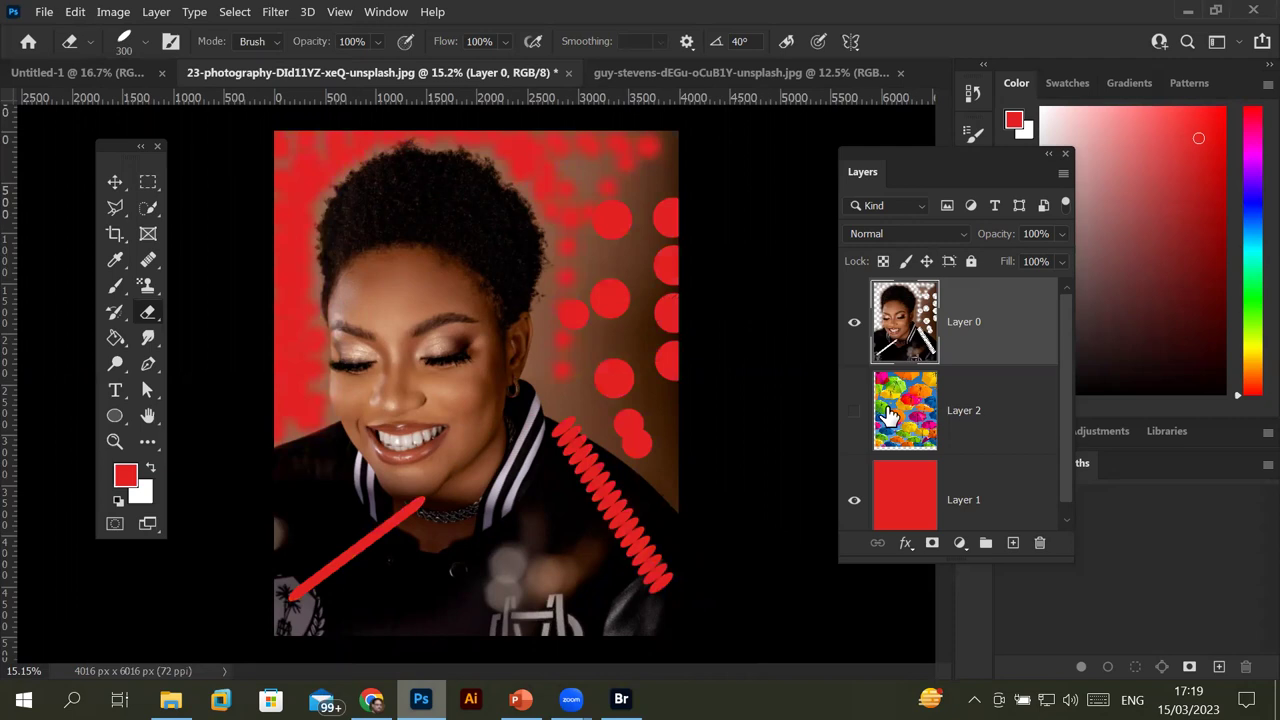
{"action": "left_click", "coordinate": [854, 410]}
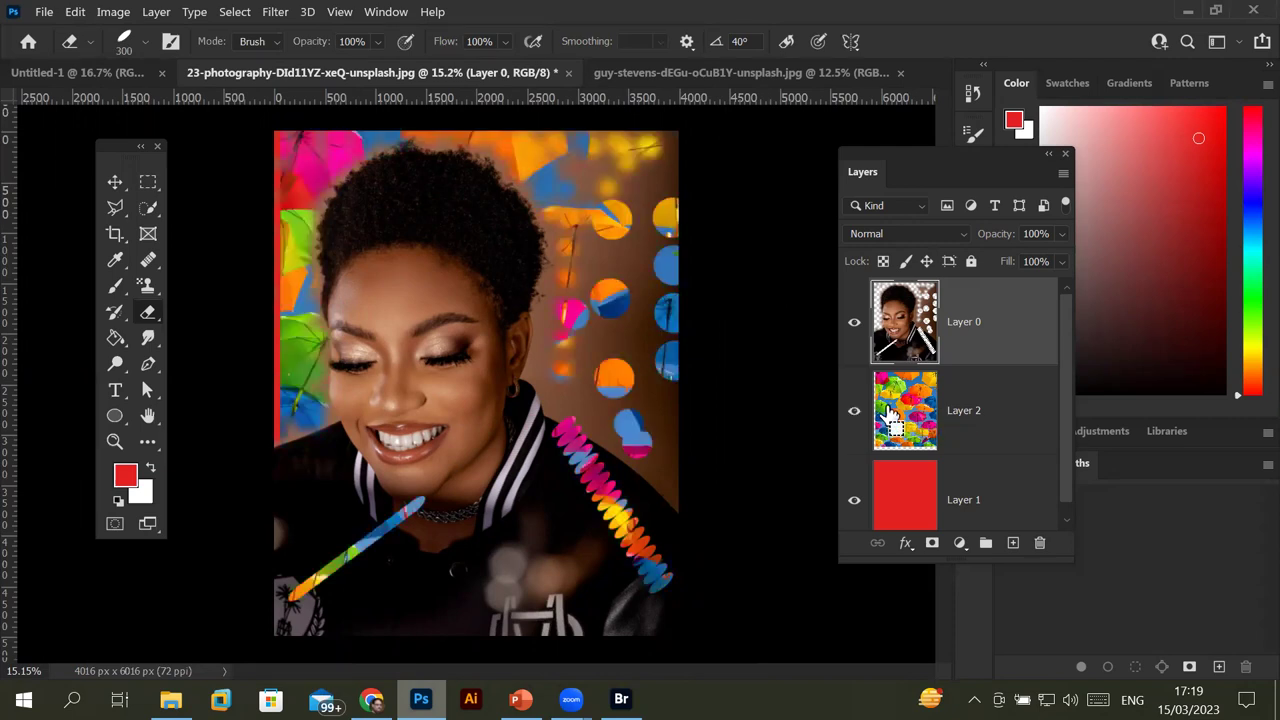
{"action": "key", "text": "ctrl+z"}
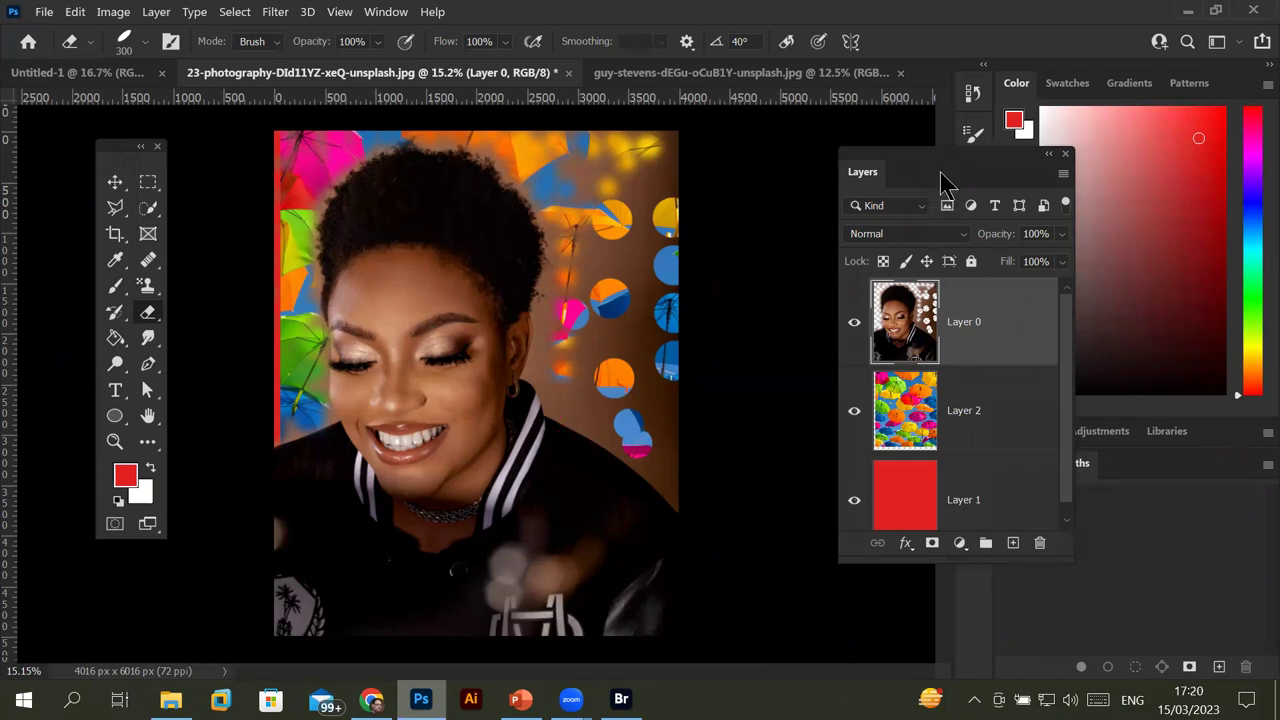
{"action": "left_click_drag", "start_coordinate": [948, 165], "coordinate": [712, 218]}
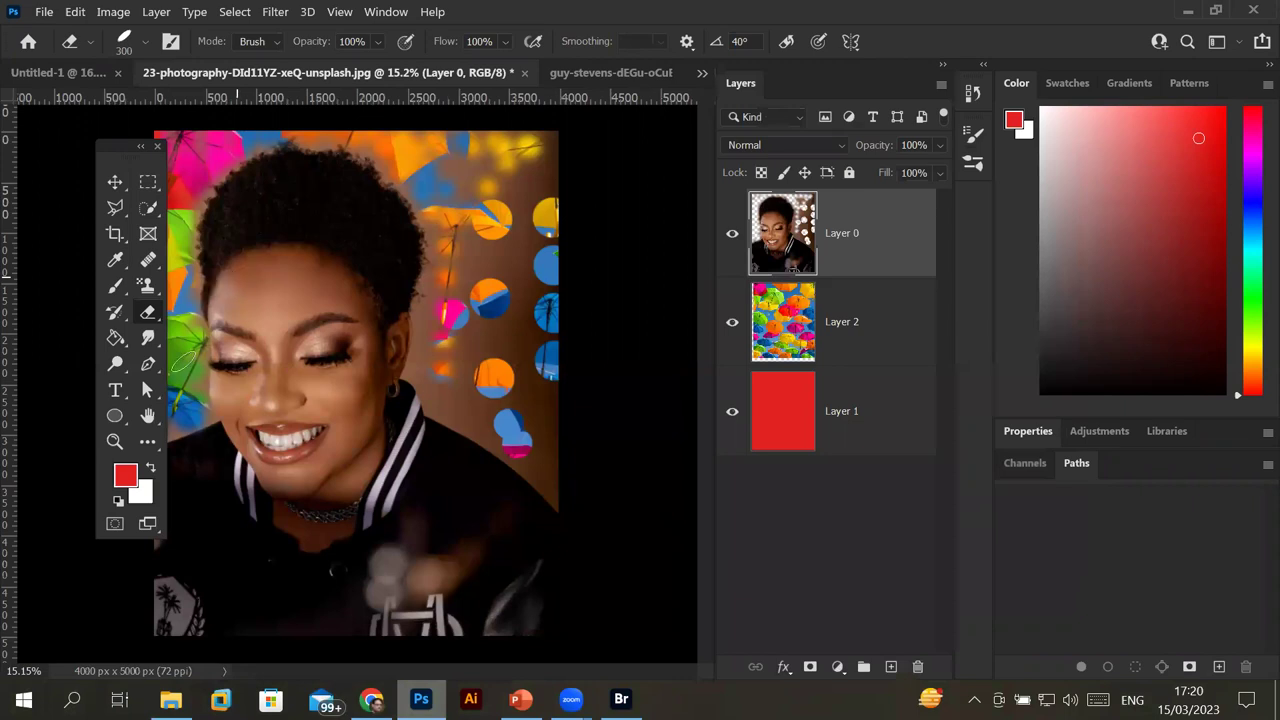
{"action": "left_click", "coordinate": [115, 318]}
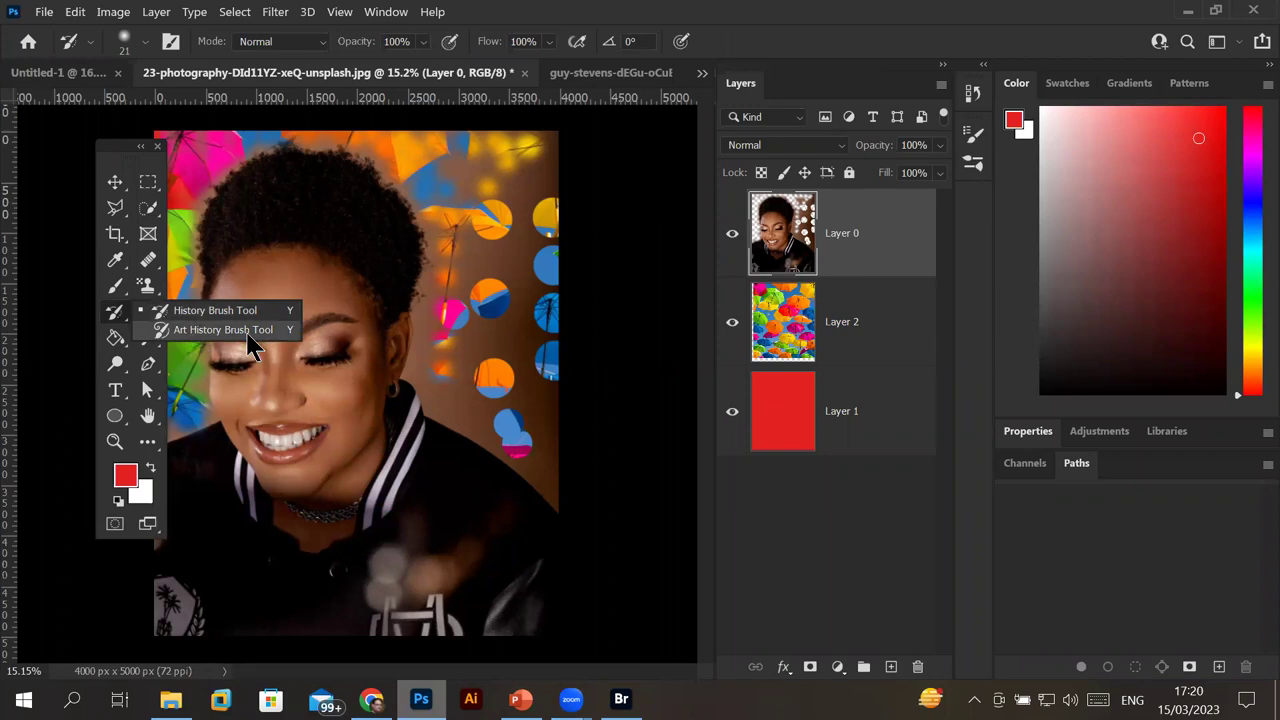
Open the History panel from the dock and stretch it to list Open through the Eraser strokes.
{"action": "left_click", "coordinate": [120, 322]}
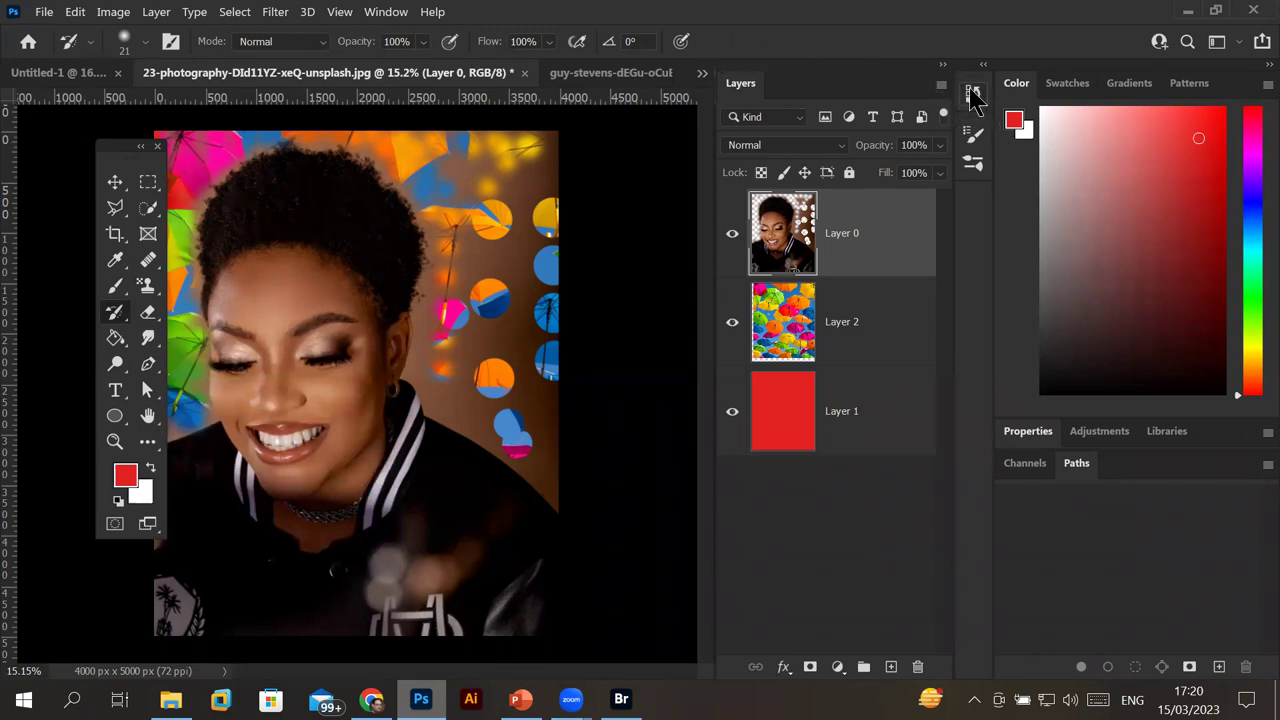
{"action": "left_click", "coordinate": [973, 95]}
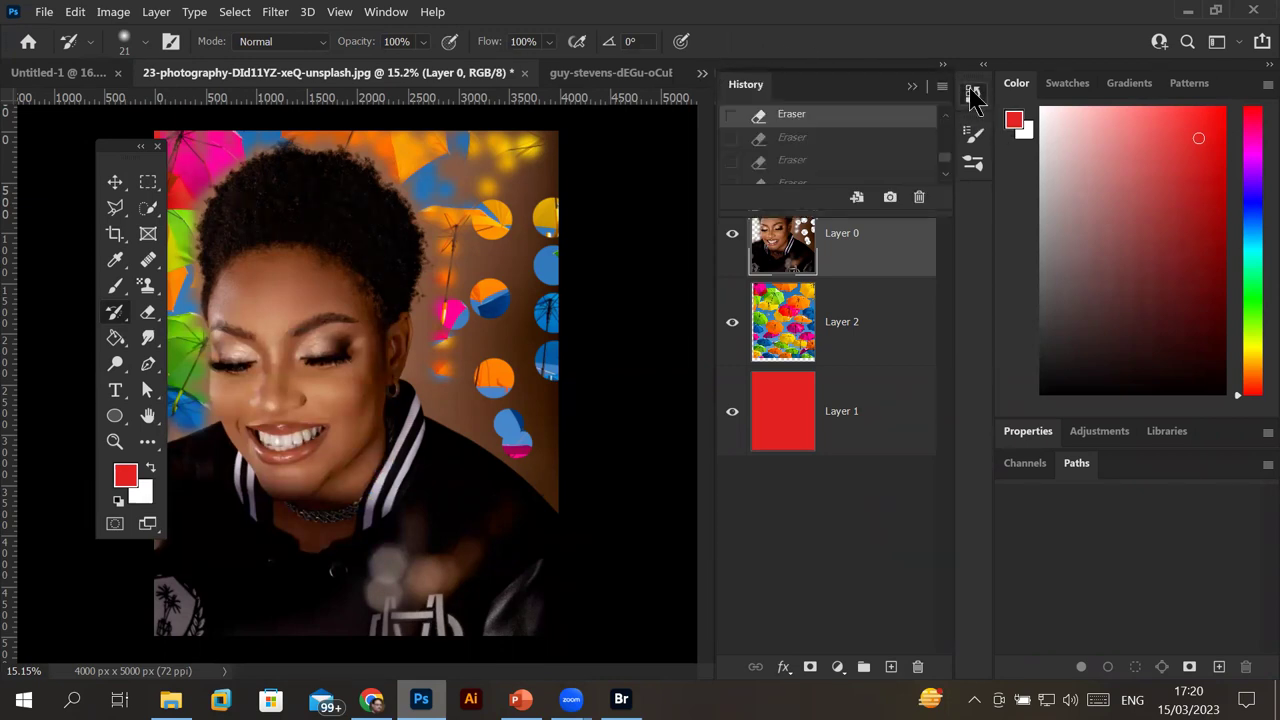
{"action": "left_click_drag", "start_coordinate": [847, 218], "coordinate": [852, 596]}
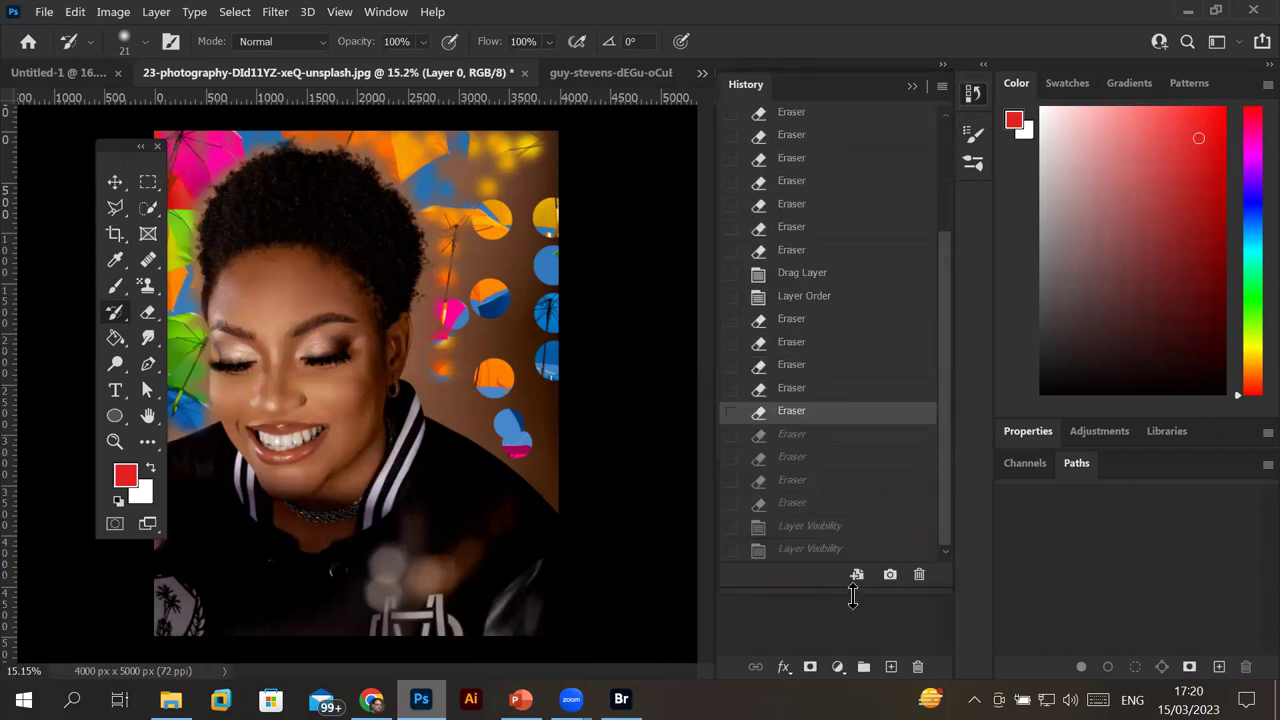
{"action": "left_click_drag", "start_coordinate": [946, 463], "coordinate": [968, 297]}
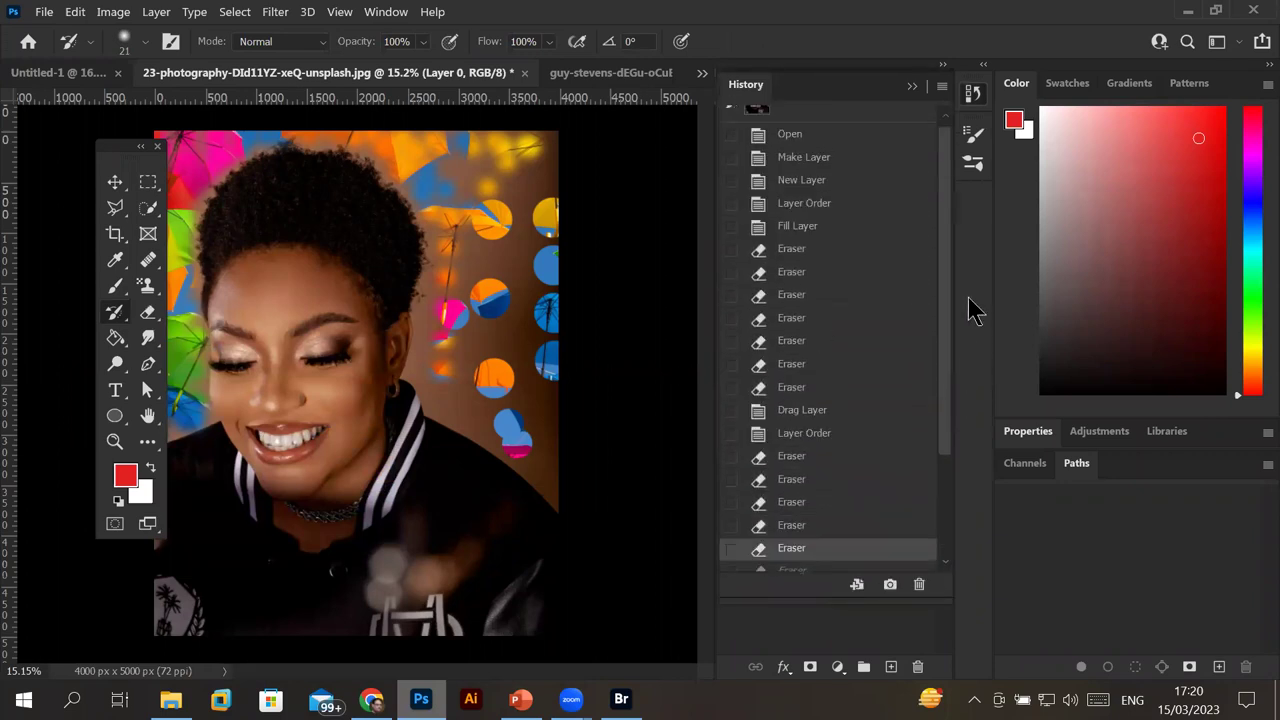
{"action": "scroll", "coordinate": [903, 214], "scroll_direction": "up", "scroll_amount": 1}
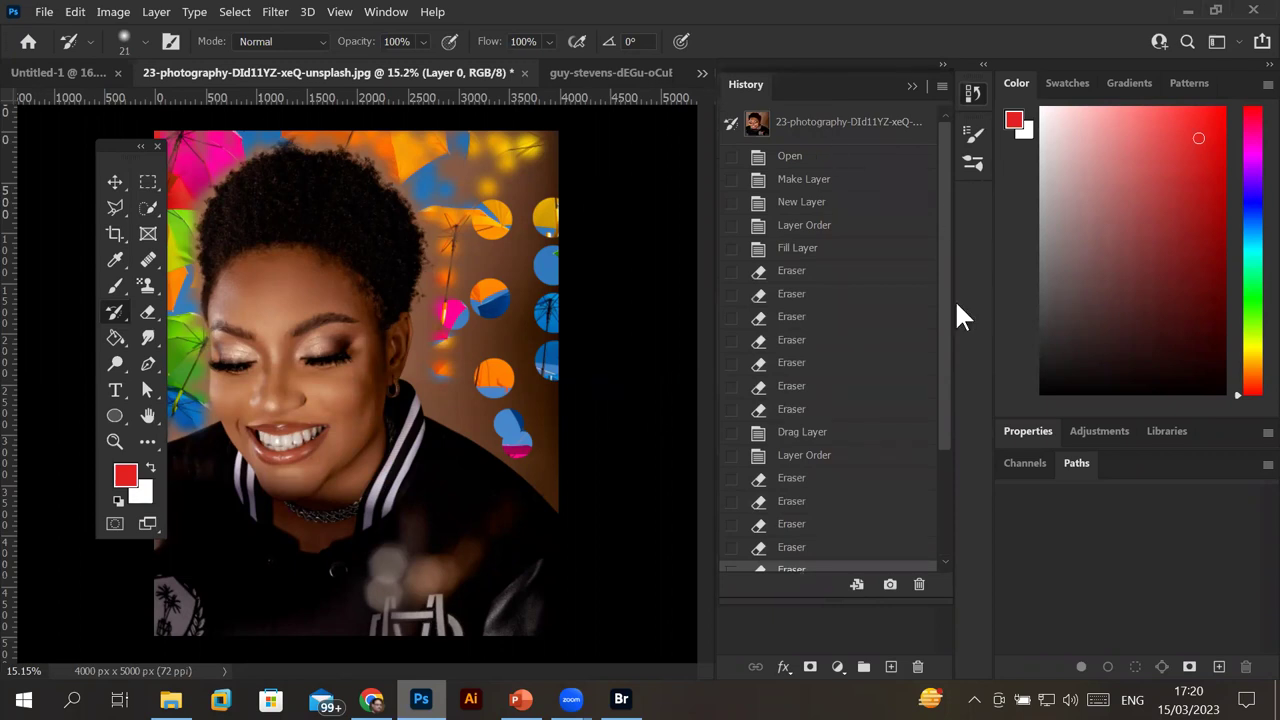
{"action": "left_click_drag", "start_coordinate": [948, 325], "coordinate": [960, 457]}
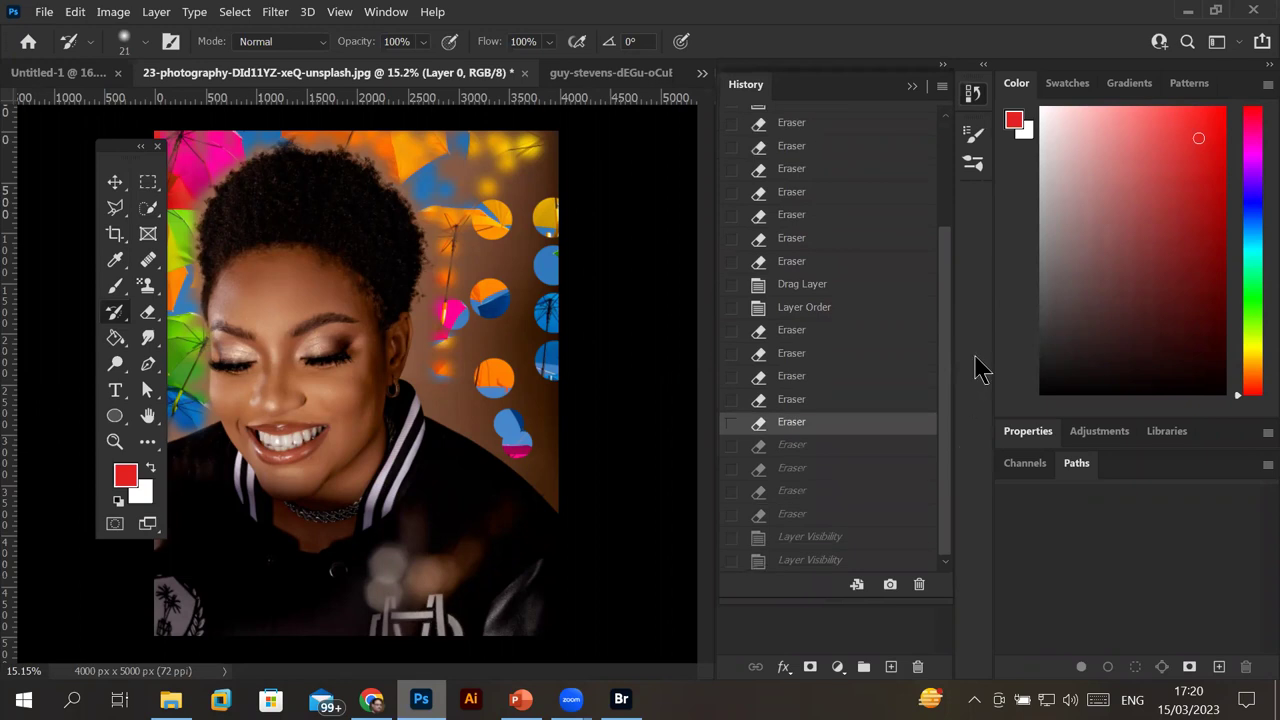
{"action": "left_click_drag", "start_coordinate": [944, 366], "coordinate": [944, 206]}
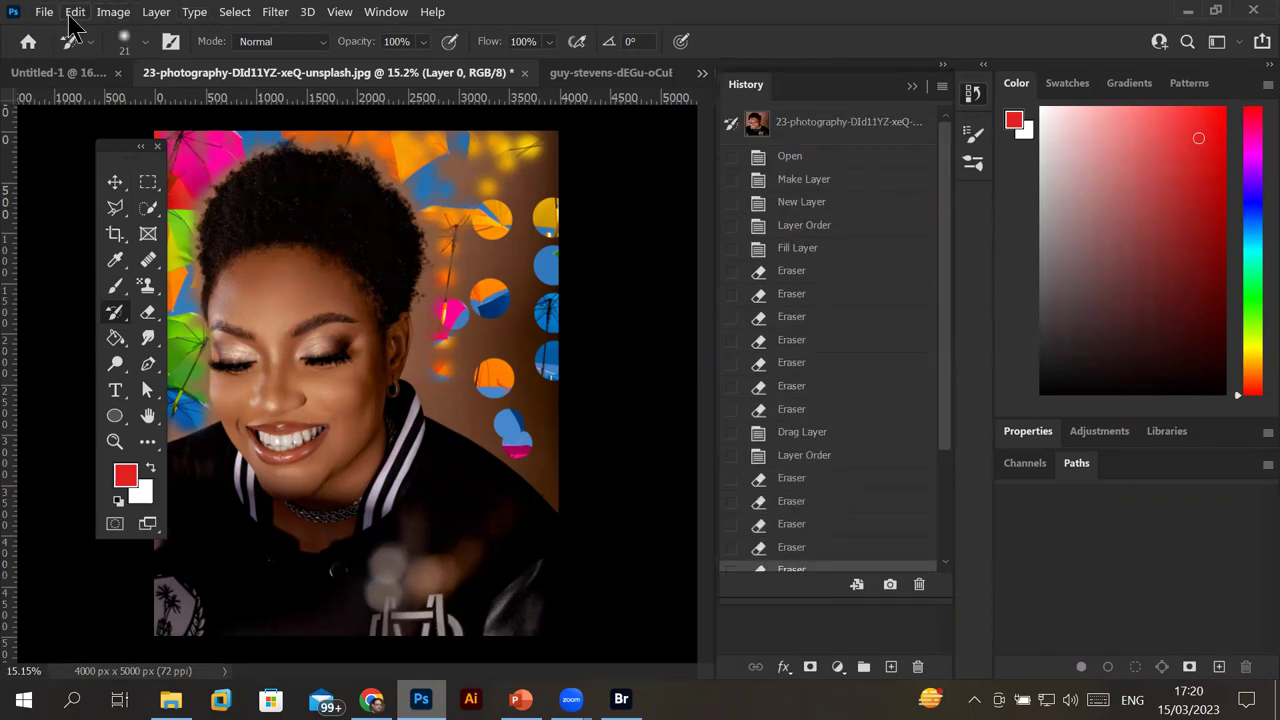
Set History States to 30 under Edit > Preferences > Performance and confirm with OK.
{"action": "left_click", "coordinate": [75, 12]}
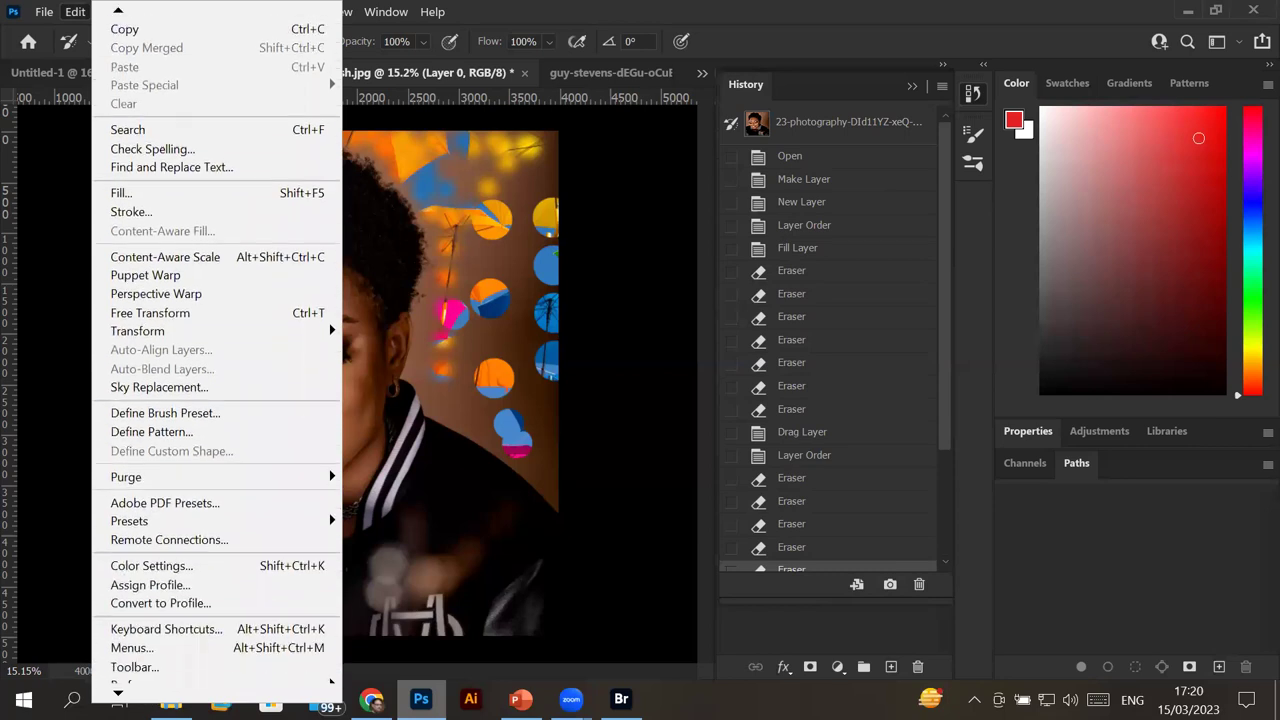
{"action": "mouse_move", "coordinate": [215, 666]}
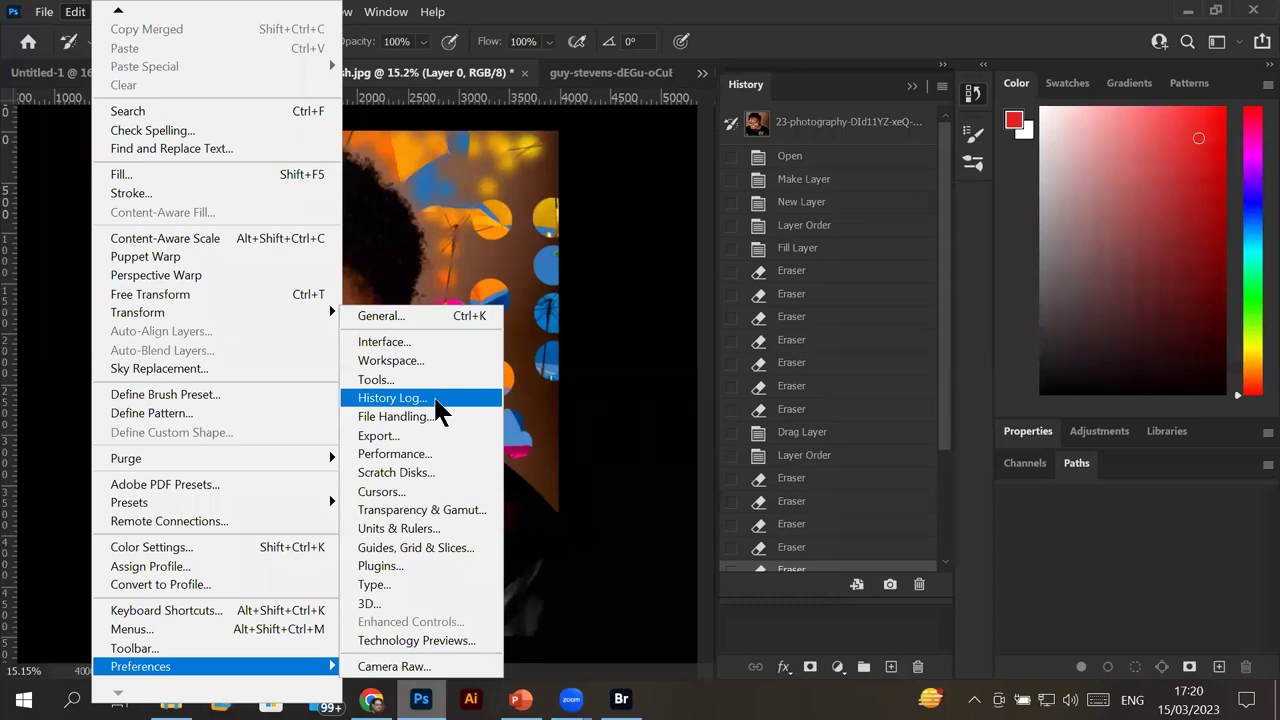
{"action": "left_click", "coordinate": [419, 462]}
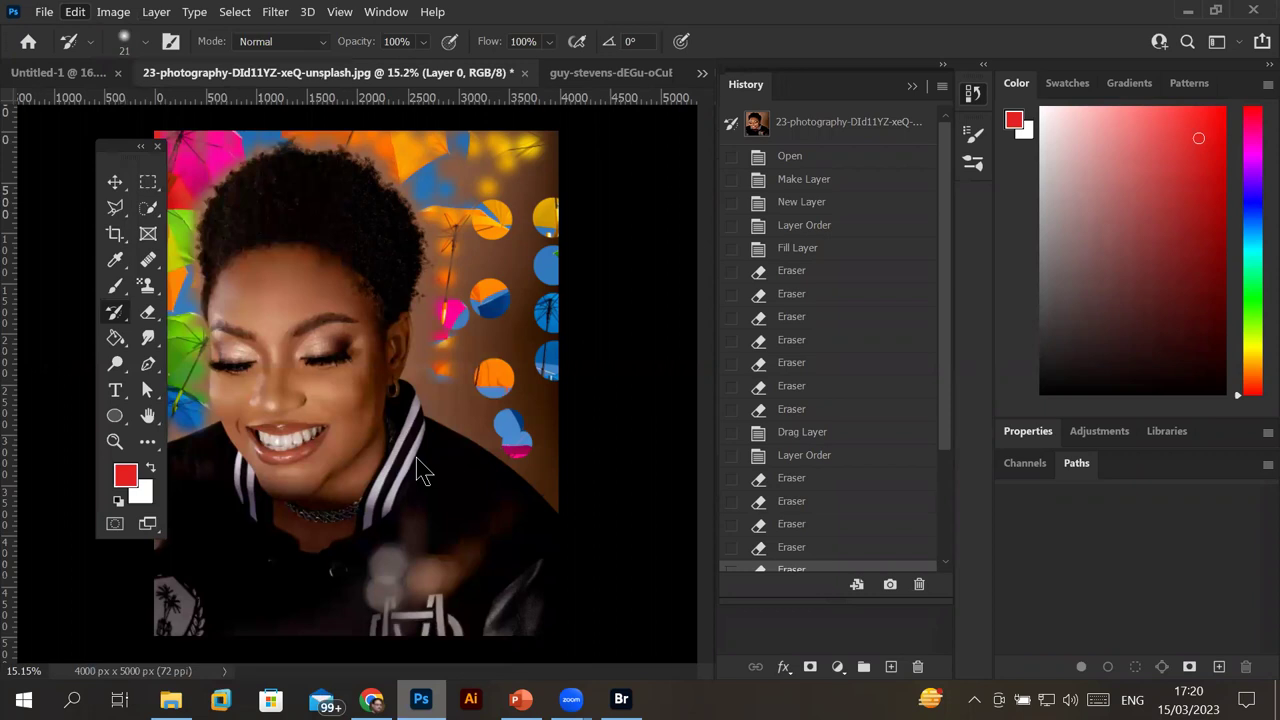
{"action": "mouse_move", "coordinate": [1080, 248]}
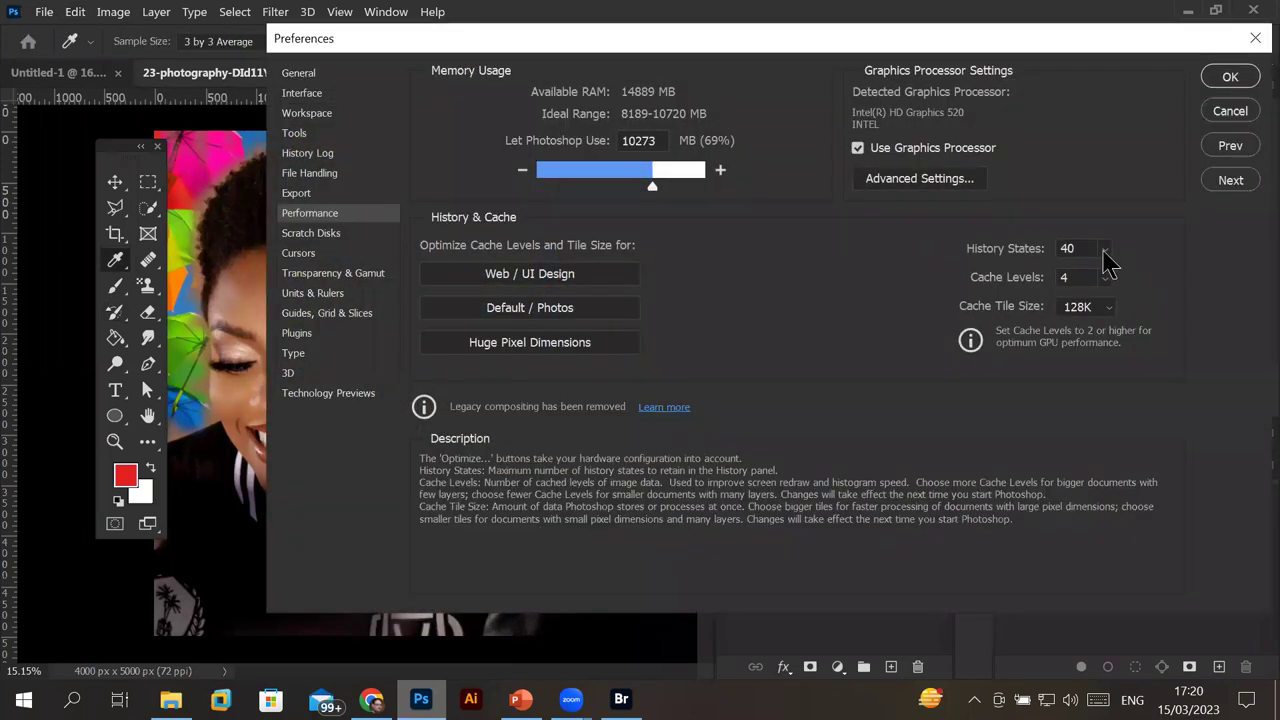
{"action": "left_click", "coordinate": [1114, 277]}
{"action": "mouse_move", "coordinate": [1117, 274]}
{"action": "left_mouse_down"}
{"action": "mouse_move", "coordinate": [1177, 277]}
{"action": "mouse_move", "coordinate": [1117, 288]}
{"action": "left_mouse_up"}
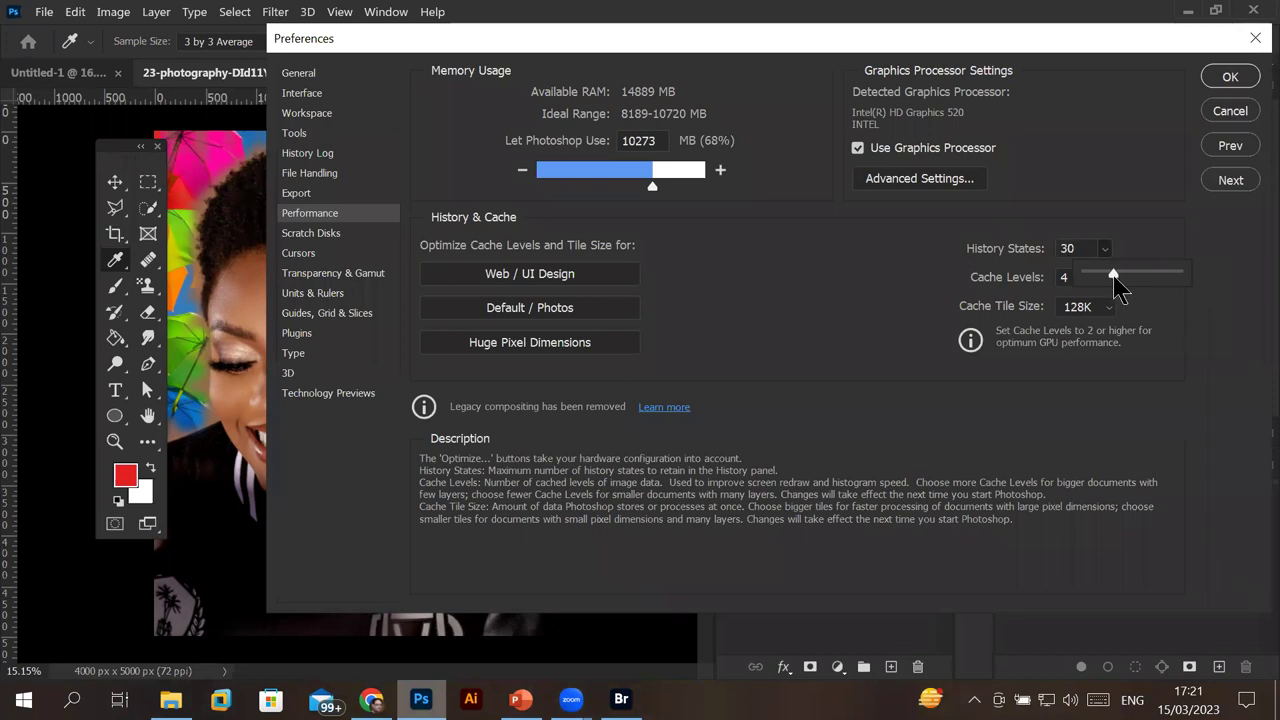
{"action": "left_click", "coordinate": [1230, 79]}
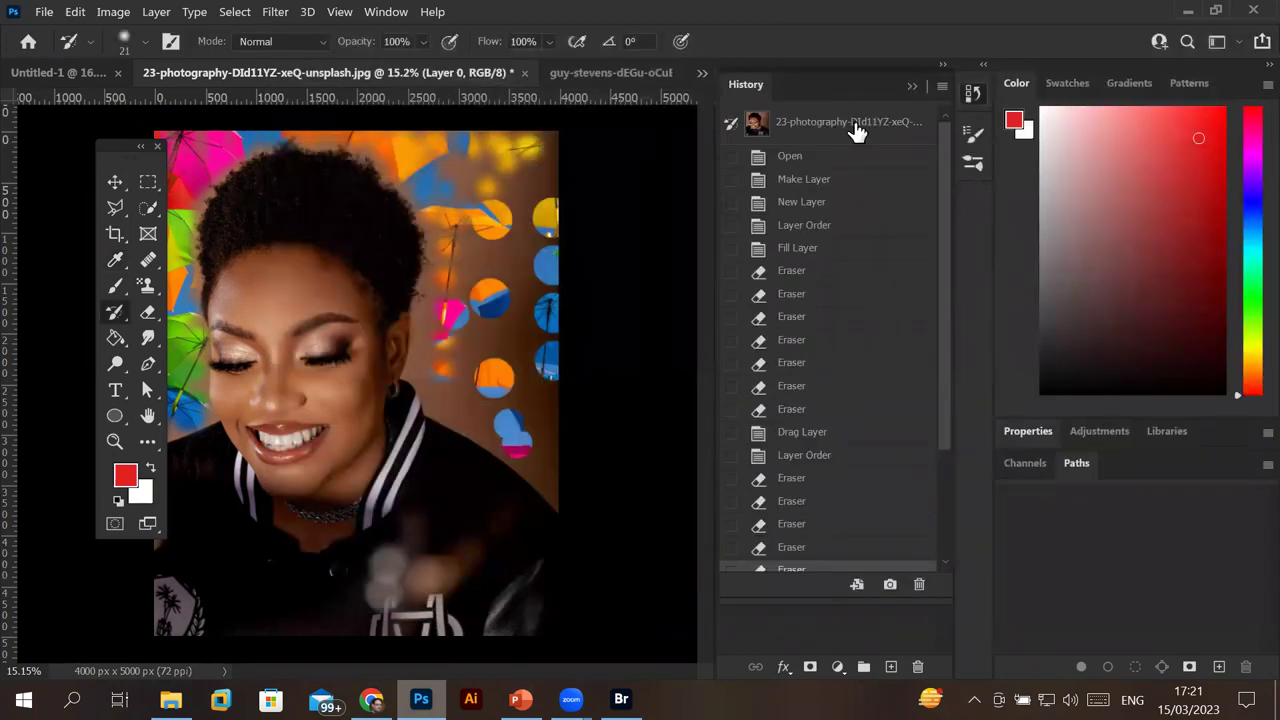
Reopen History via Window > History and undo the latest Eraser and Layer Visibility states.
{"action": "left_click", "coordinate": [912, 87]}
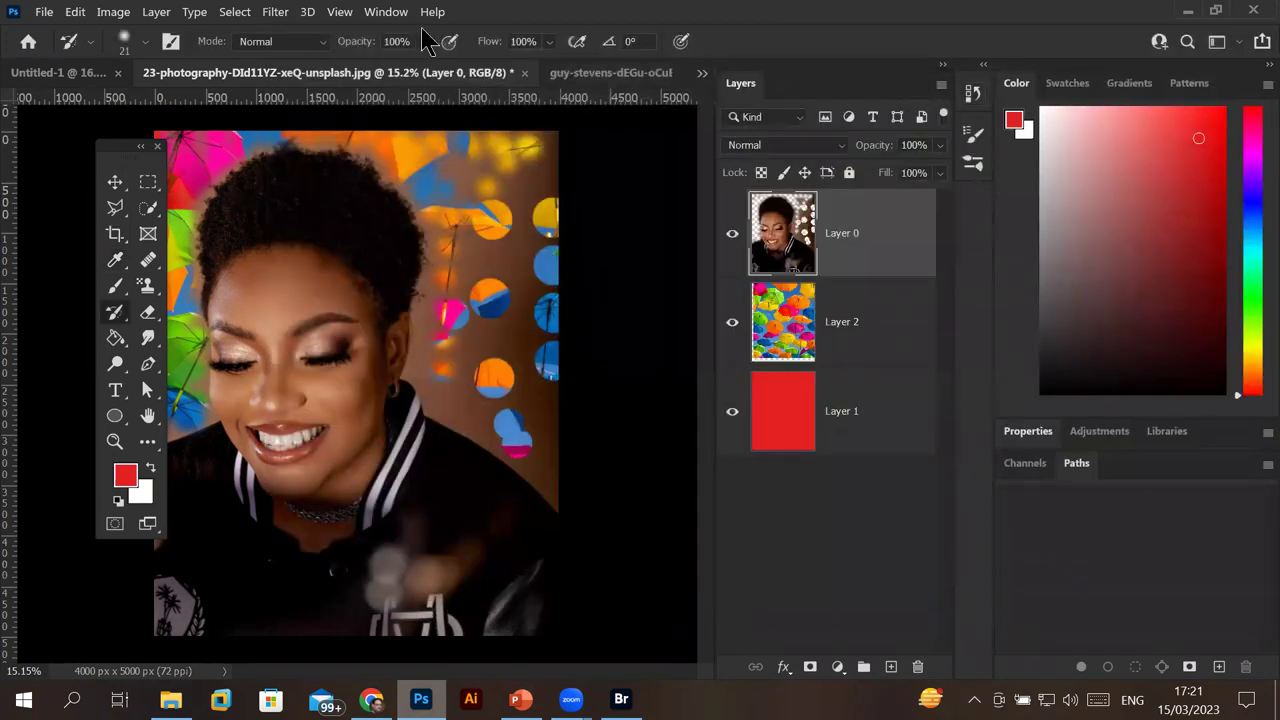
{"action": "left_click", "coordinate": [386, 12]}
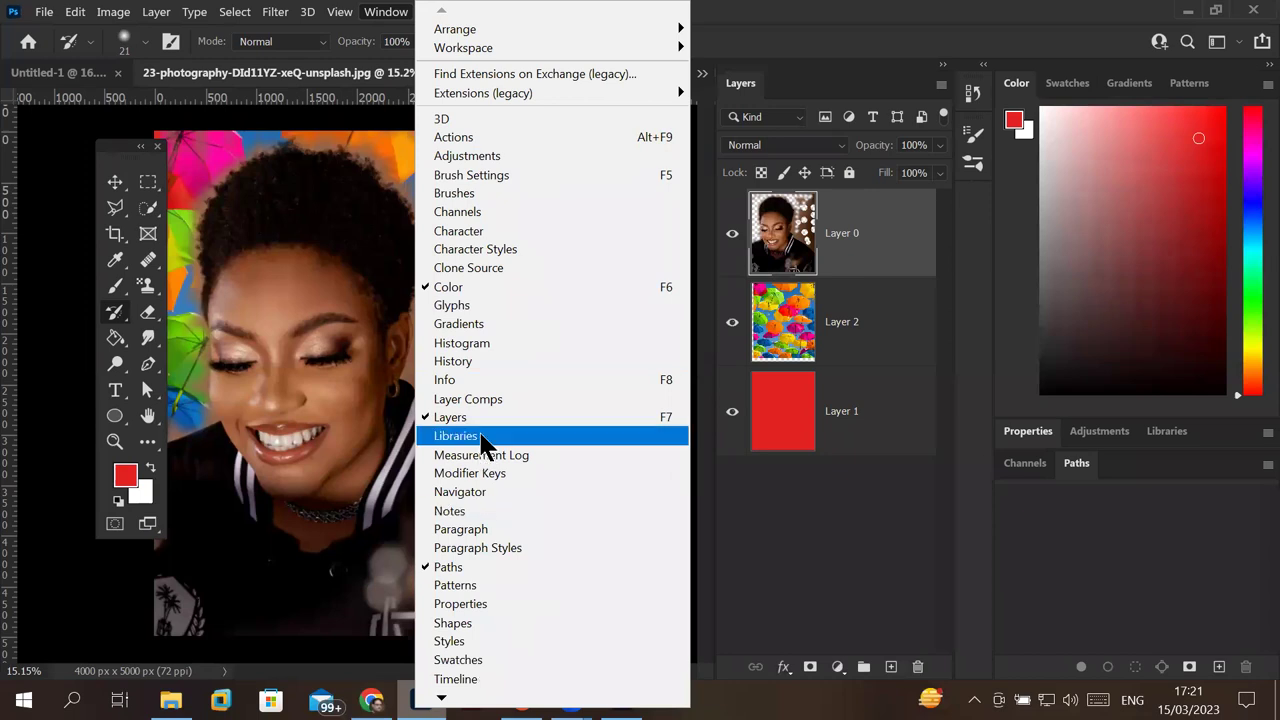
{"action": "left_click", "coordinate": [462, 366]}
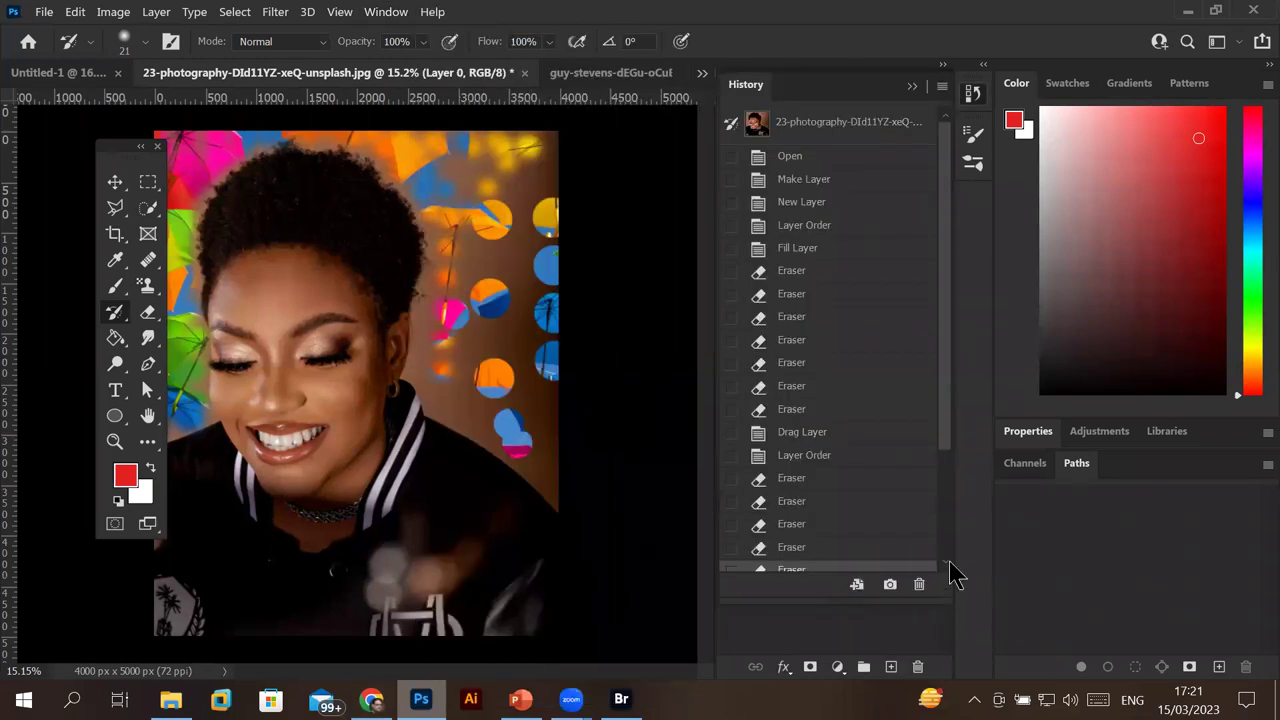
{"action": "key", "text": "ctrl+z"}
{"action": "key", "text": "ctrl+z"}
{"action": "key", "text": "ctrl+z"}
{"action": "scroll", "coordinate": [947, 567], "scroll_direction": "down", "scroll_amount": 1}
{"action": "scroll", "coordinate": [947, 567], "scroll_direction": "down", "scroll_amount": 1}
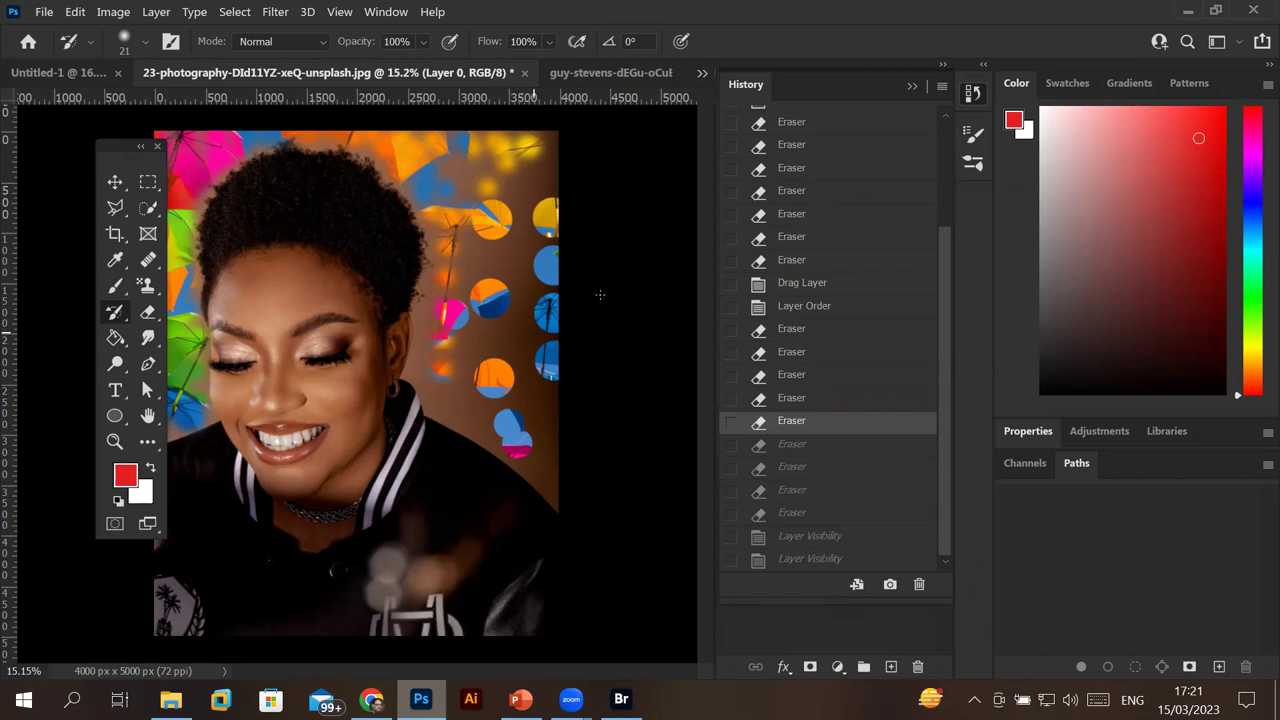
Click back through earlier History states to the opening snapshot, removing umbrellas and red dots.
{"action": "left_click", "coordinate": [803, 331]}
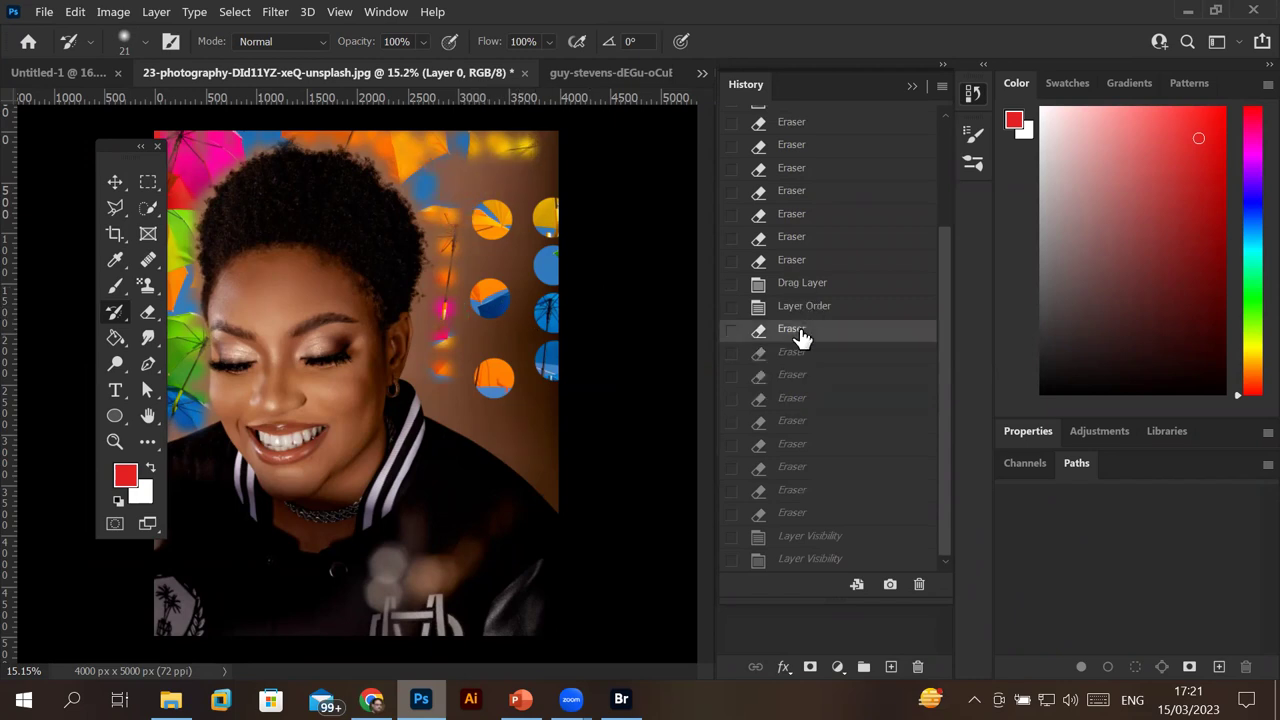
{"action": "left_click", "coordinate": [820, 285]}
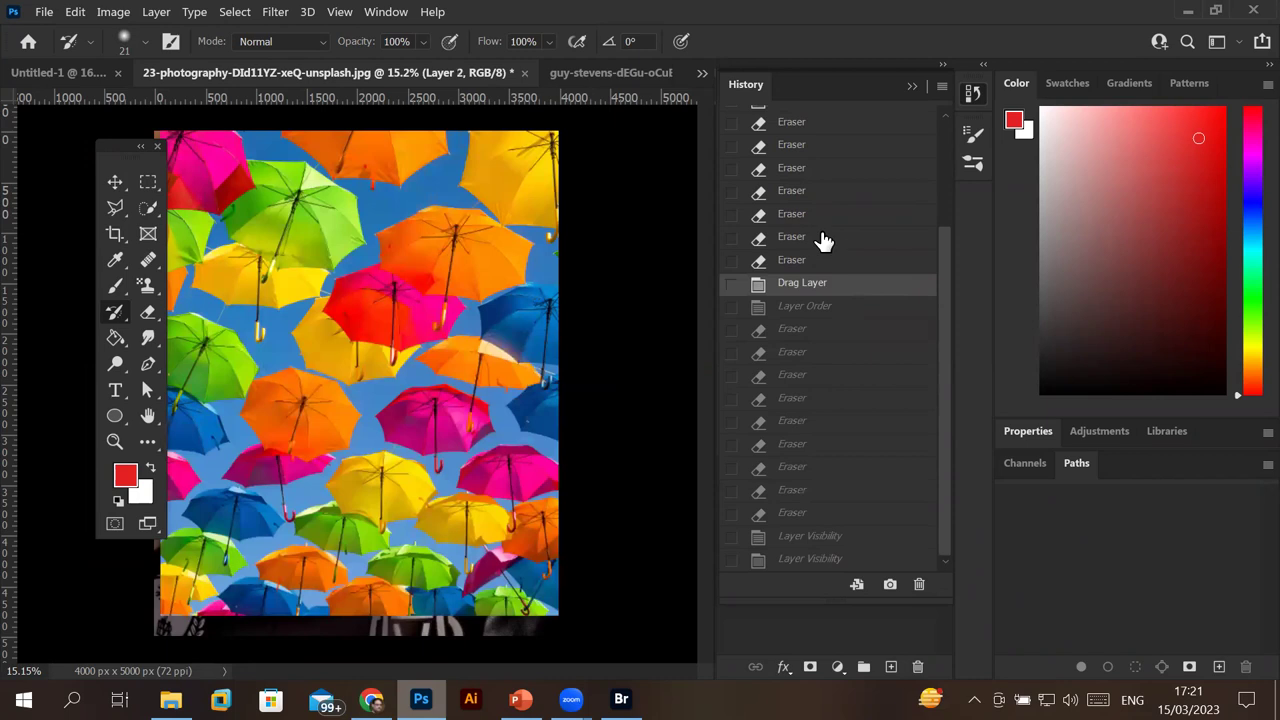
{"action": "left_click", "coordinate": [820, 238]}
{"action": "left_click", "coordinate": [820, 193]}
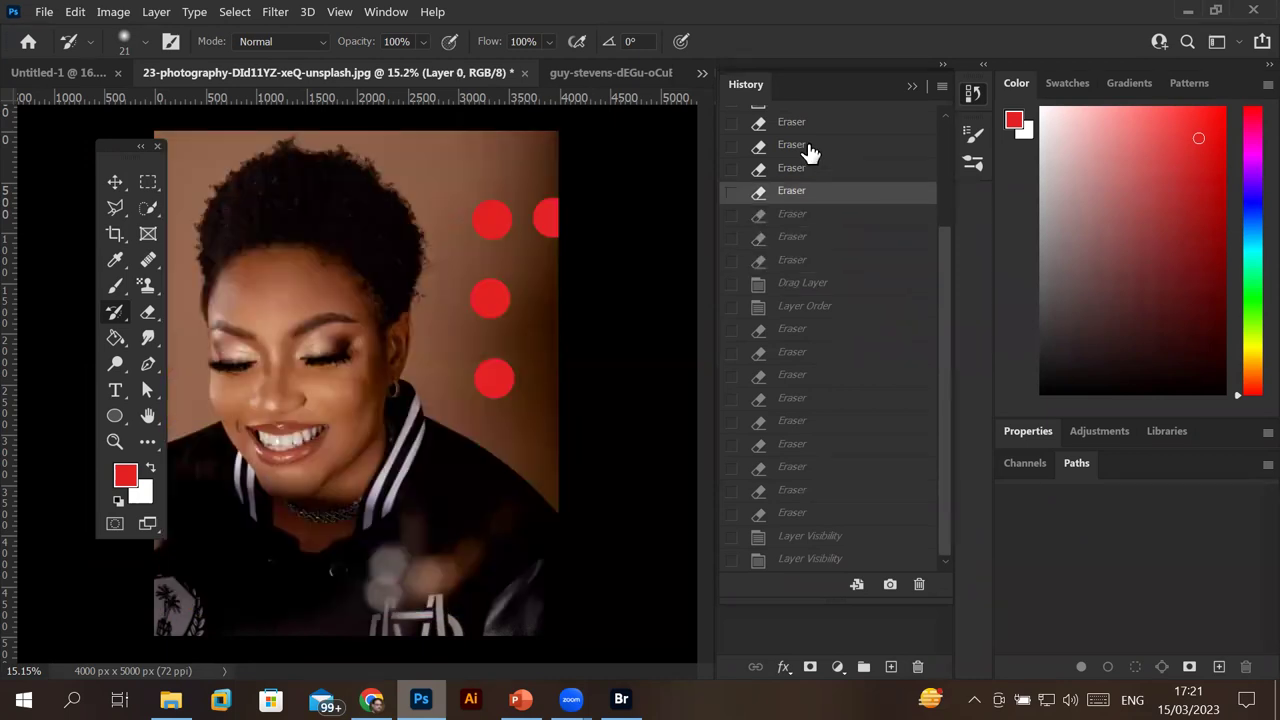
{"action": "left_click", "coordinate": [808, 147]}
{"action": "left_click_drag", "start_coordinate": [953, 318], "coordinate": [957, 170]}
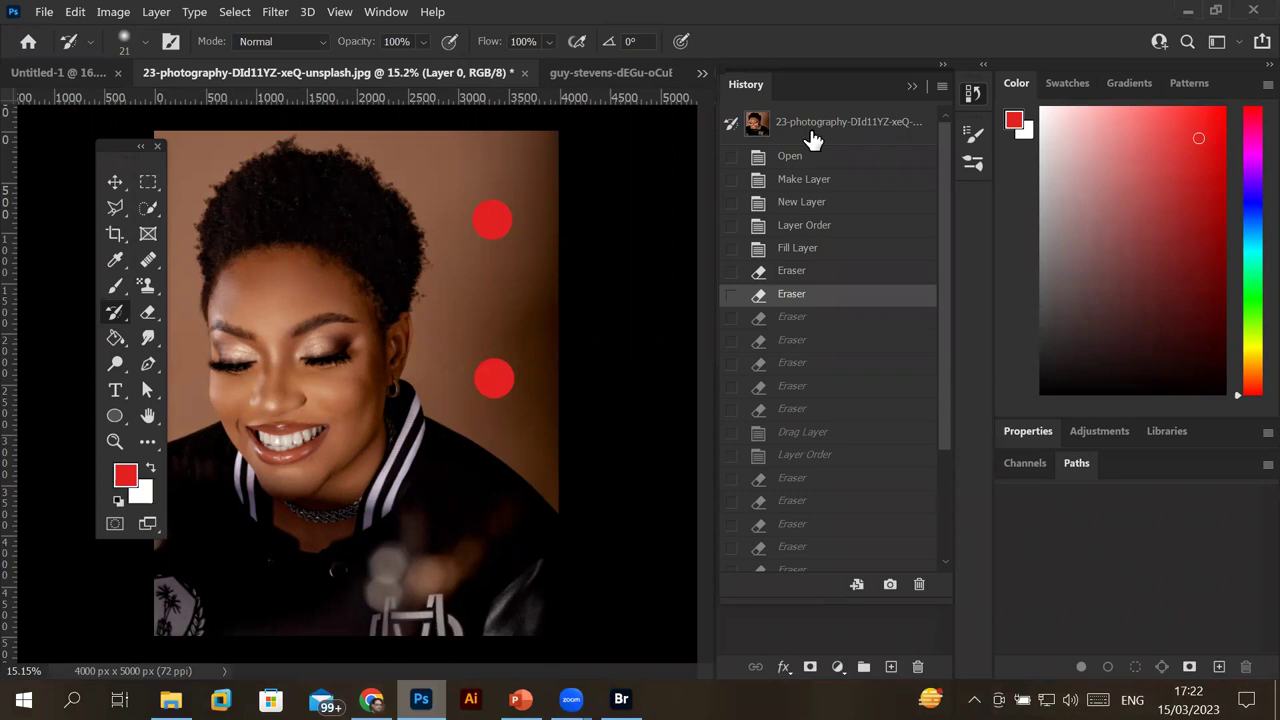
{"action": "left_click", "coordinate": [812, 139]}
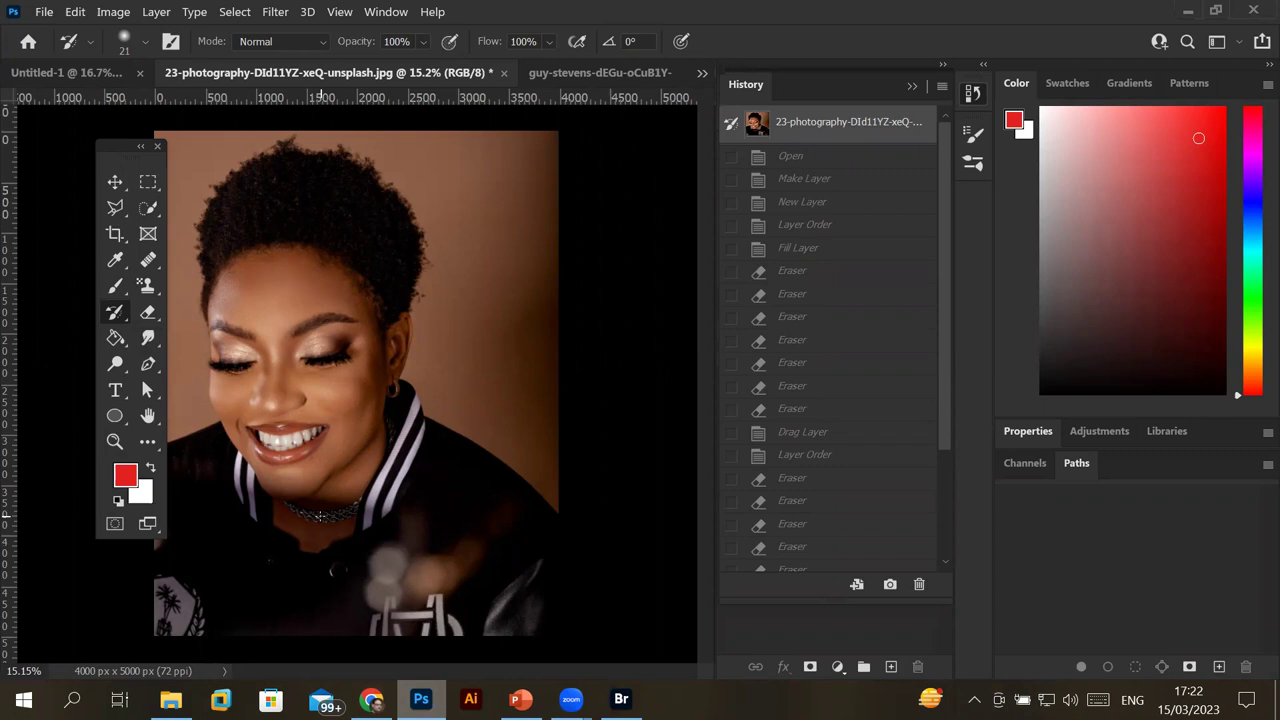
Step forward through History from Open through the red fill and red-dot eraser strokes.
{"action": "left_click", "coordinate": [790, 158]}
{"action": "left_click", "coordinate": [788, 184]}
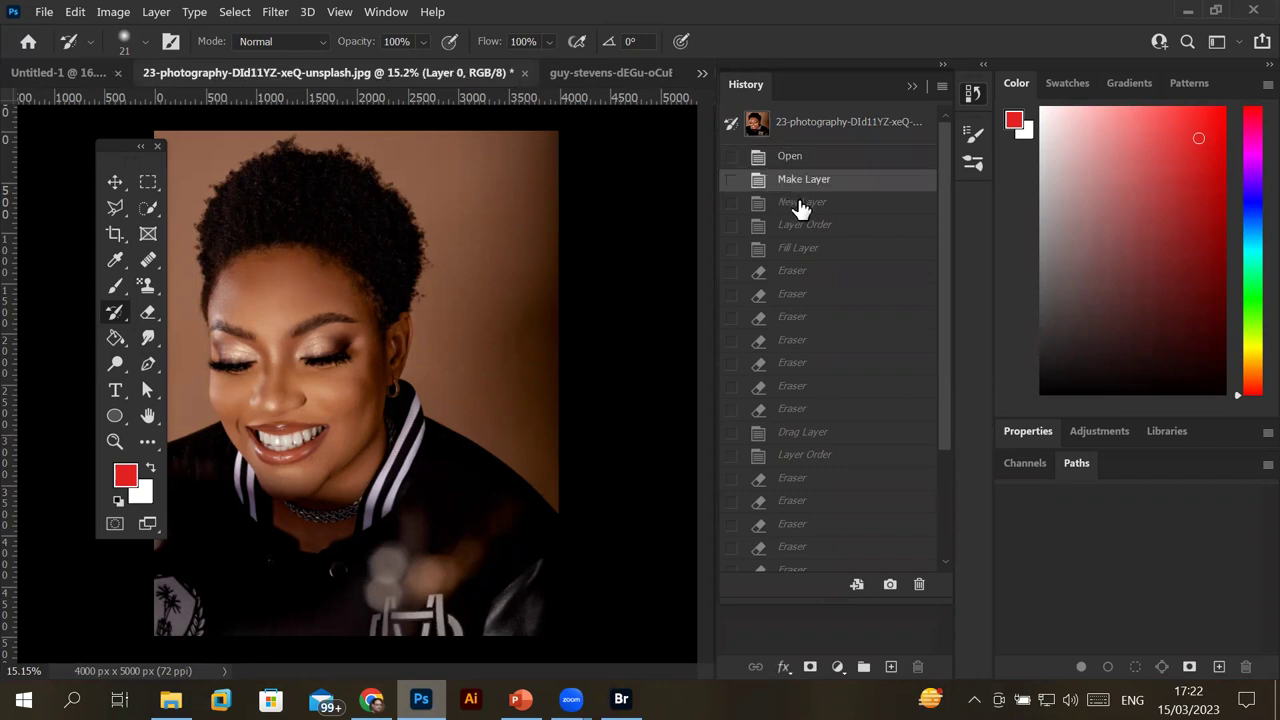
{"action": "left_click", "coordinate": [806, 209]}
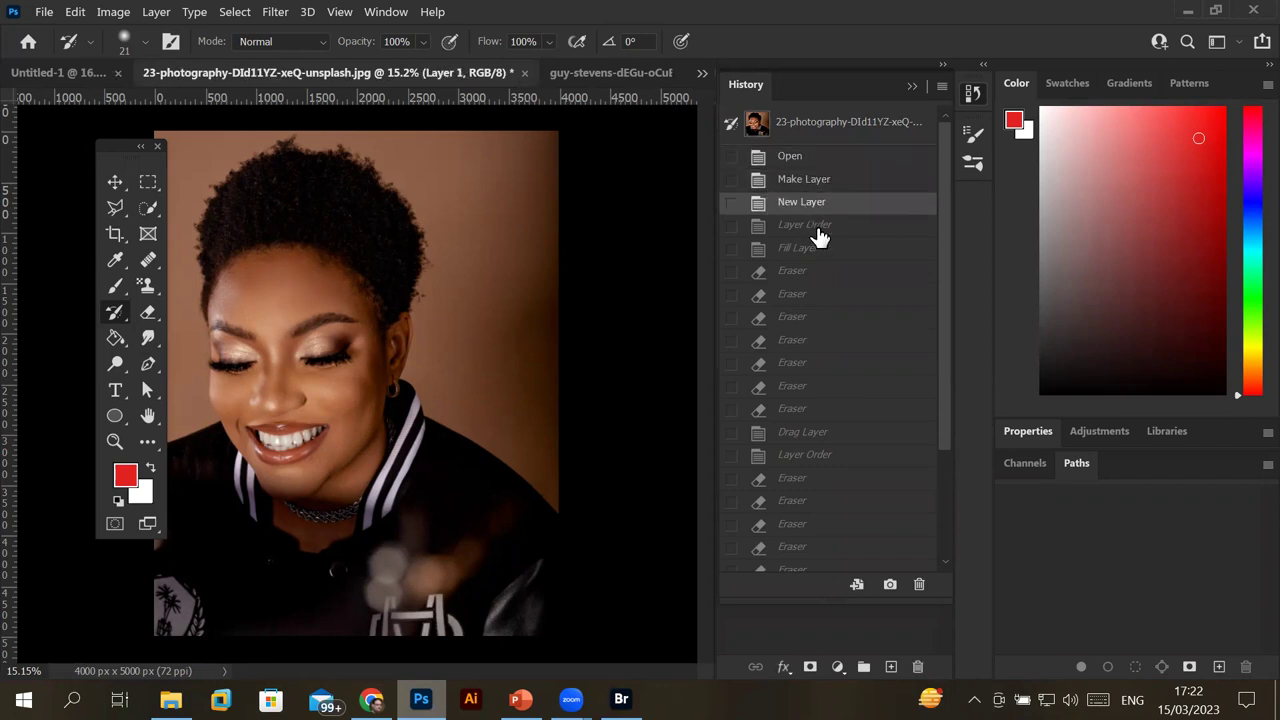
{"action": "left_click", "coordinate": [815, 229]}
{"action": "left_click", "coordinate": [817, 254]}
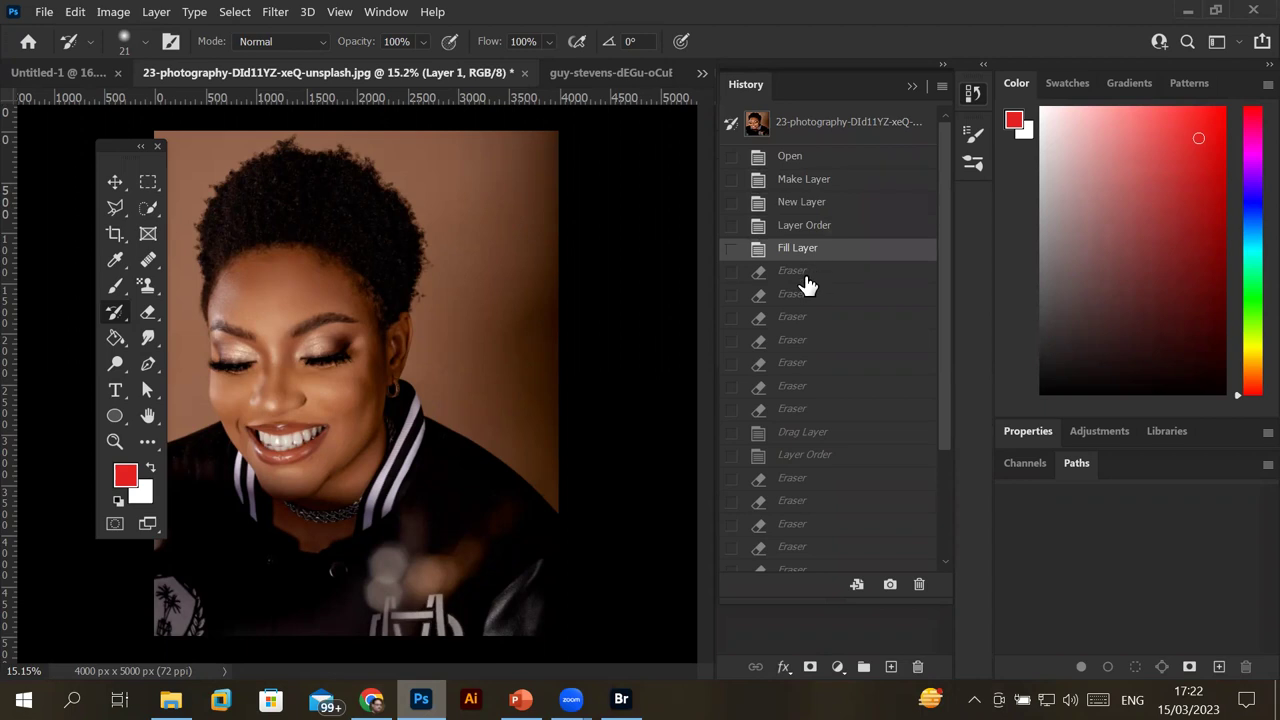
{"action": "left_click", "coordinate": [806, 280]}
{"action": "left_click", "coordinate": [806, 296]}
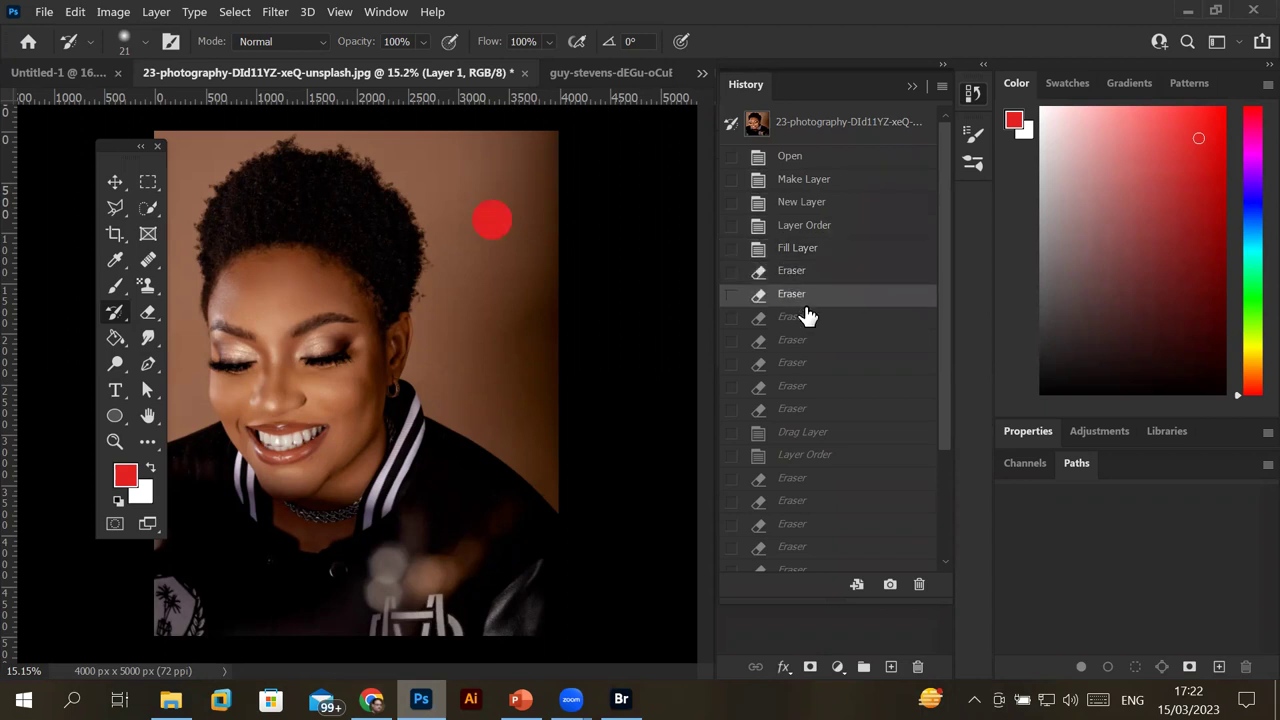
{"action": "left_click", "coordinate": [806, 320]}
{"action": "left_click", "coordinate": [802, 342]}
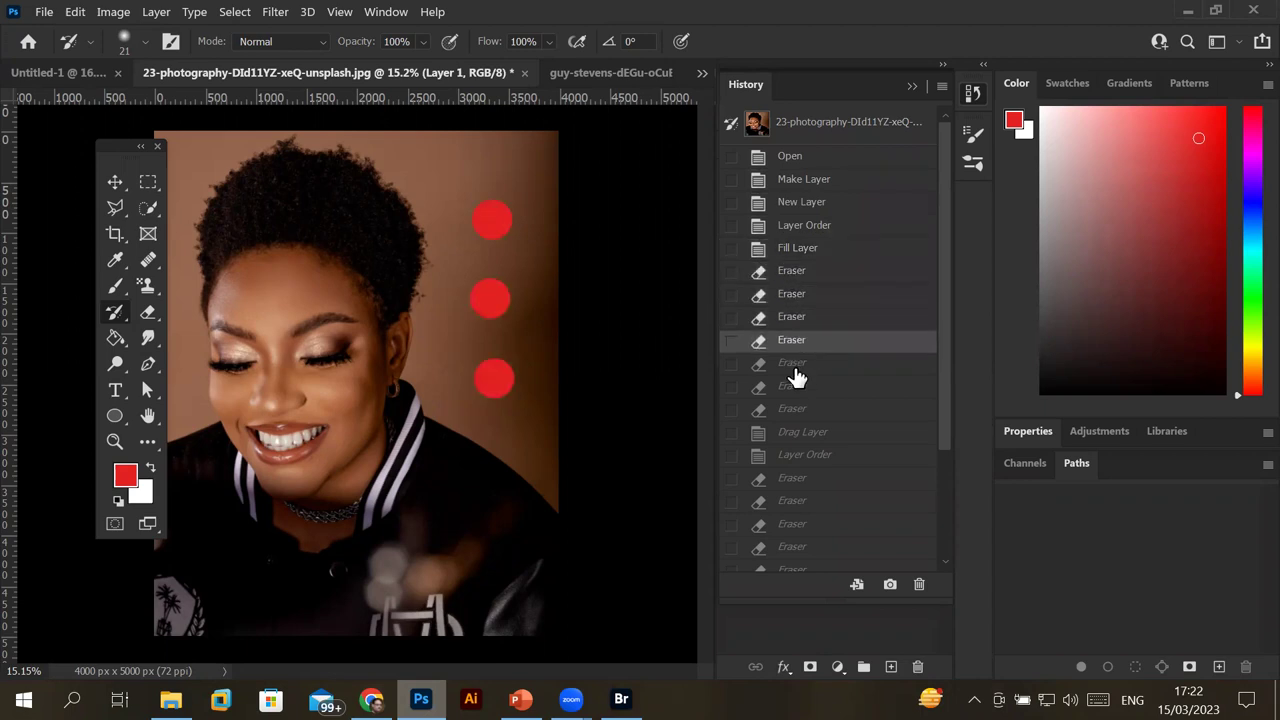
{"action": "left_click", "coordinate": [794, 365]}
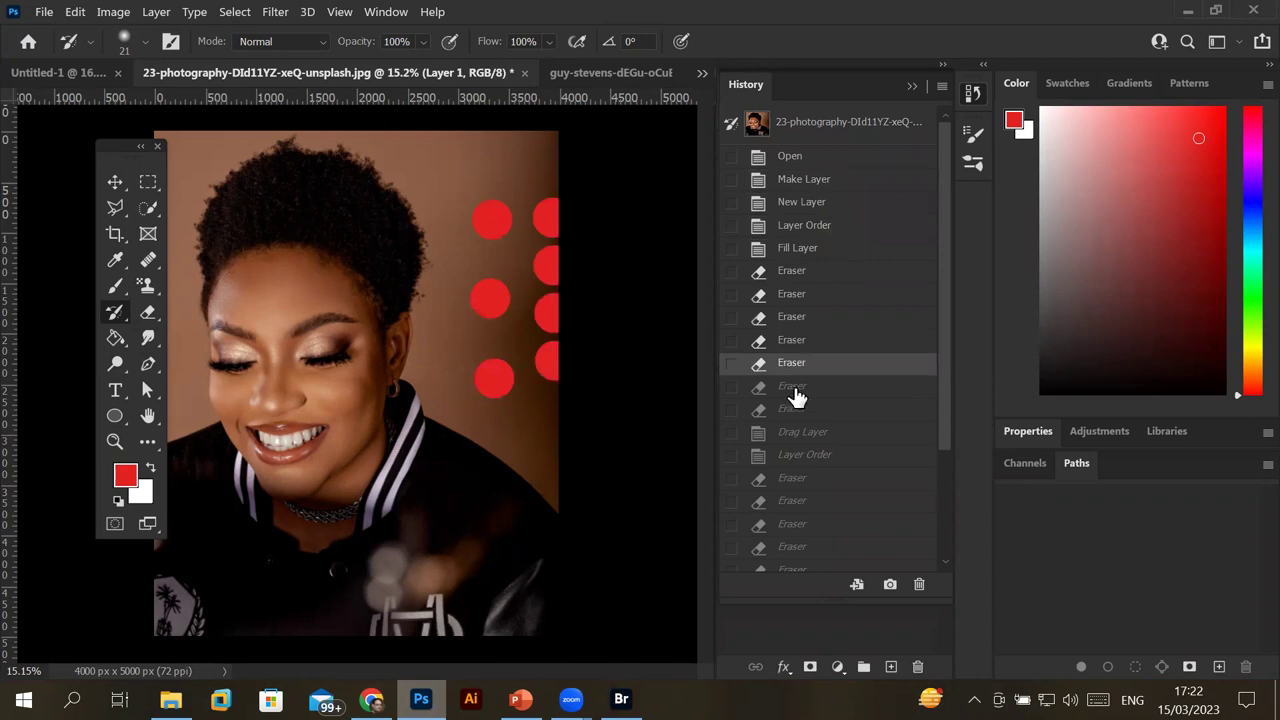
{"action": "left_click", "coordinate": [795, 390]}
Replay adding the umbrellas layer beneath and the eraser strokes that reveal it.
{"action": "left_click", "coordinate": [795, 434]}
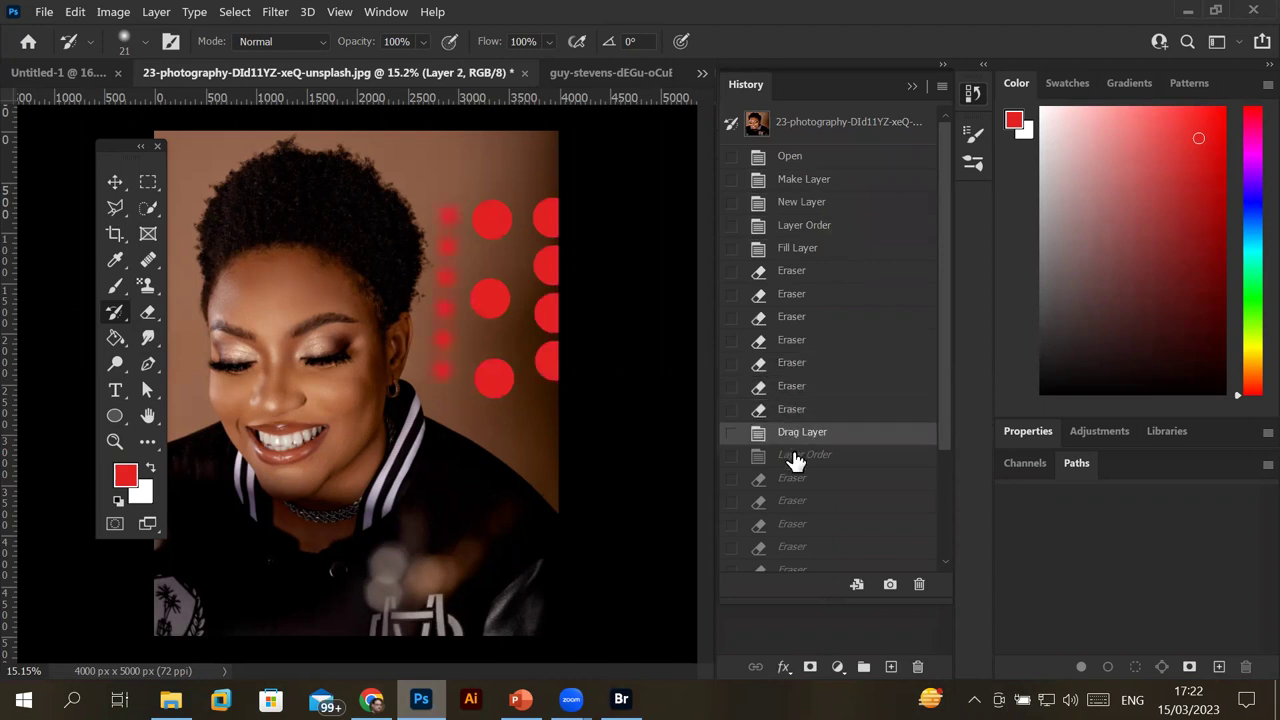
{"action": "left_click", "coordinate": [795, 458]}
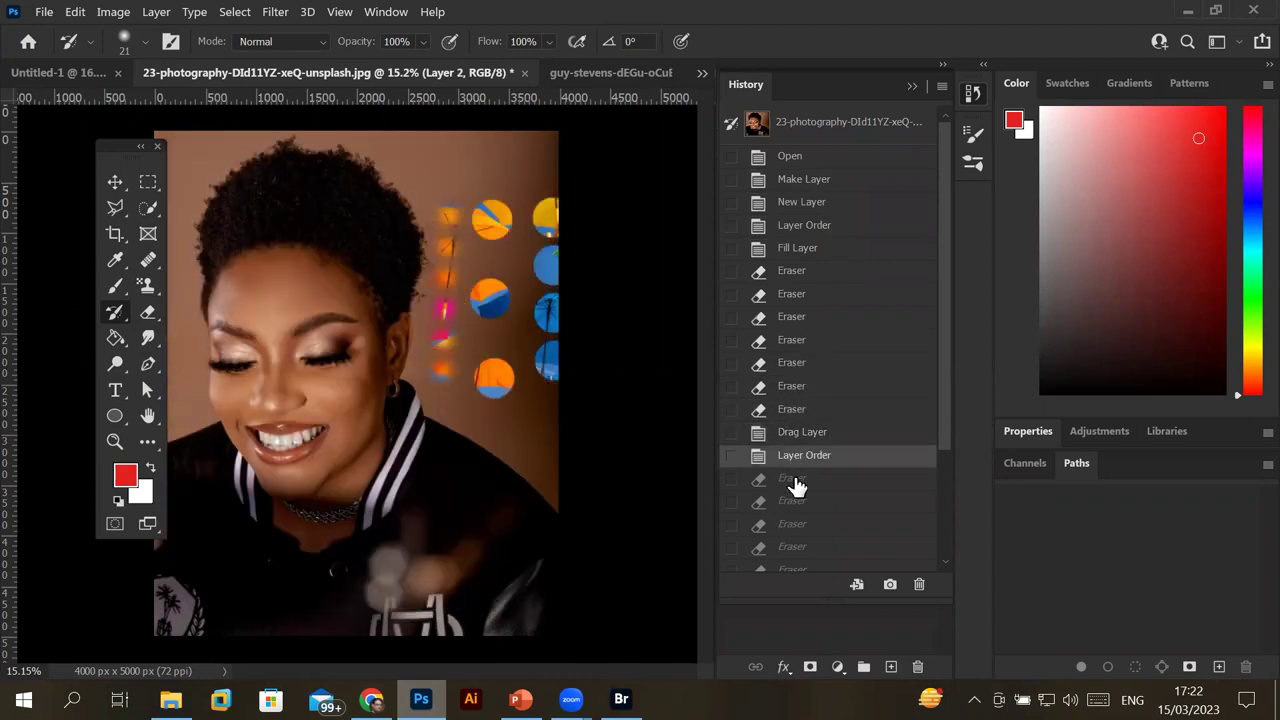
{"action": "left_click", "coordinate": [795, 481]}
{"action": "left_click", "coordinate": [788, 504]}
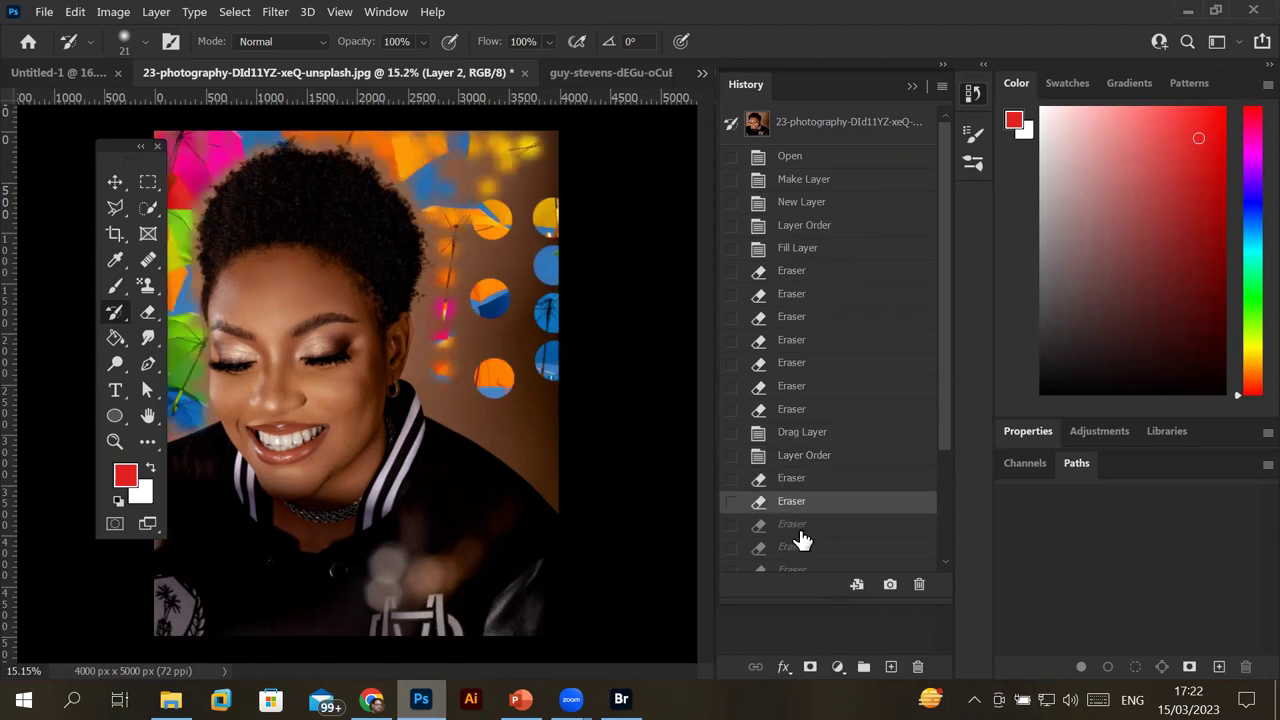
{"action": "left_click", "coordinate": [800, 530]}
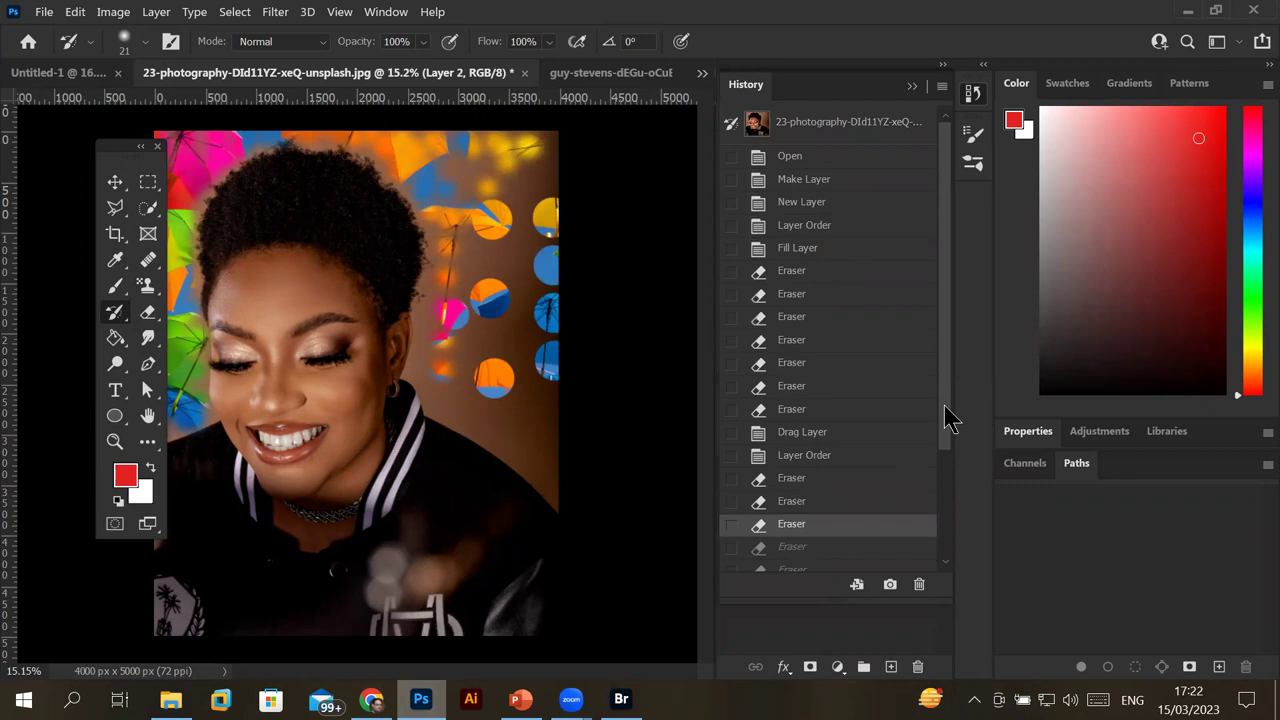
{"action": "key", "text": "ctrl+shift+z"}
{"action": "key", "text": "ctrl+shift+z"}
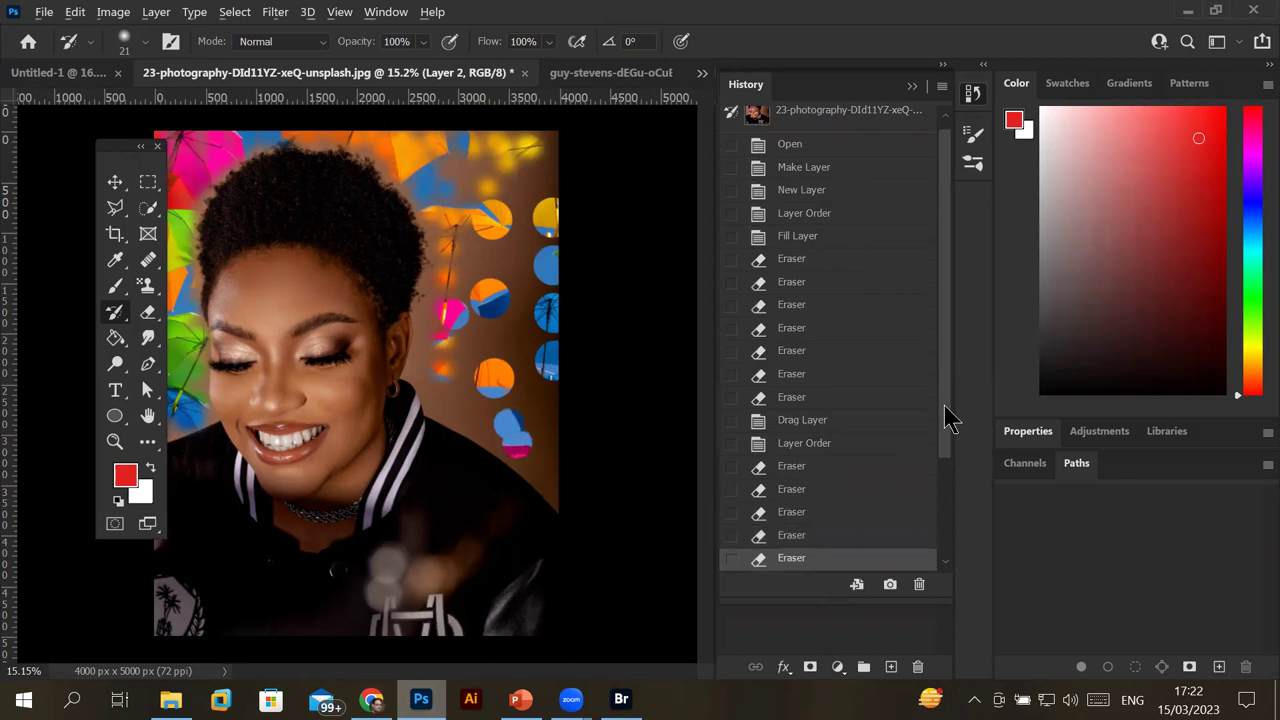
Redo the remaining History states up to the final Layer Visibility state.
{"action": "key", "text": "shift+alt+z"}
{"action": "key", "text": "ctrl+shift+z"}
{"action": "key", "text": "ctrl+shift+z"}
{"action": "key", "text": "ctrl+shift+z"}
{"action": "key", "text": "ctrl+shift+z"}
{"action": "key", "text": "ctrl+shift+z"}
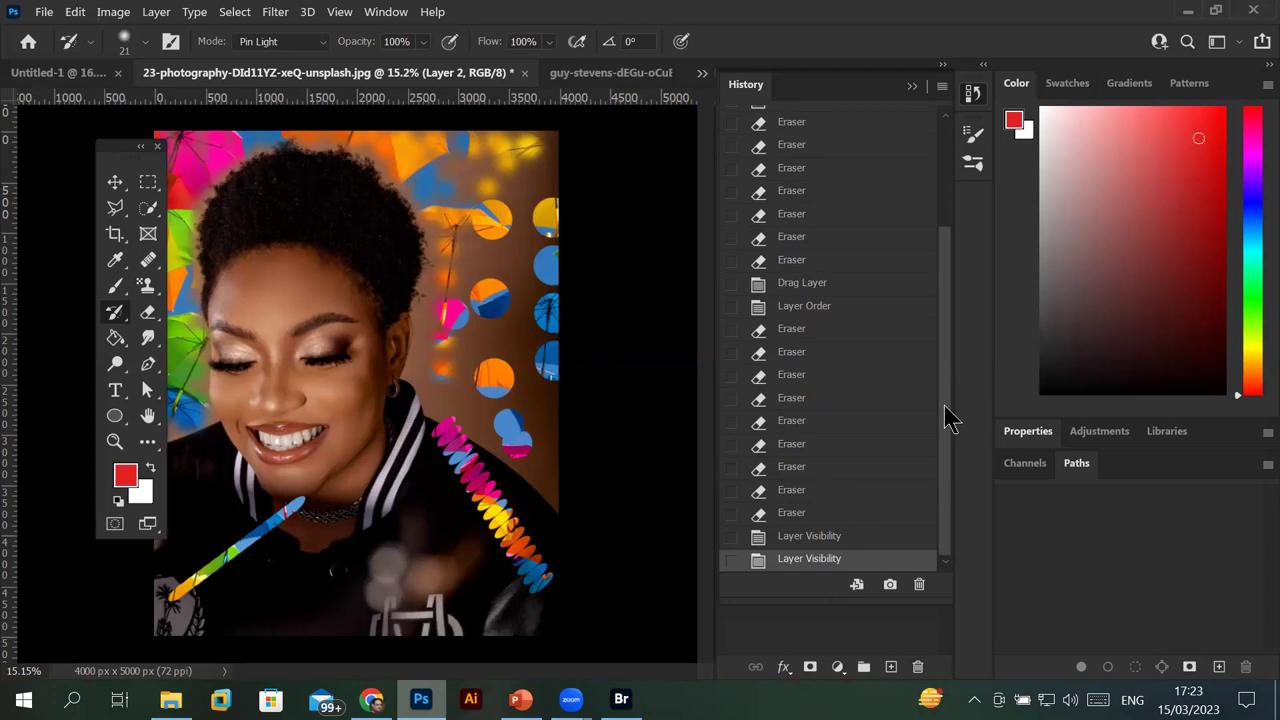
Step back through History to the opening snapshot, removing the red dots and umbrellas.
{"action": "left_click", "coordinate": [825, 260]}
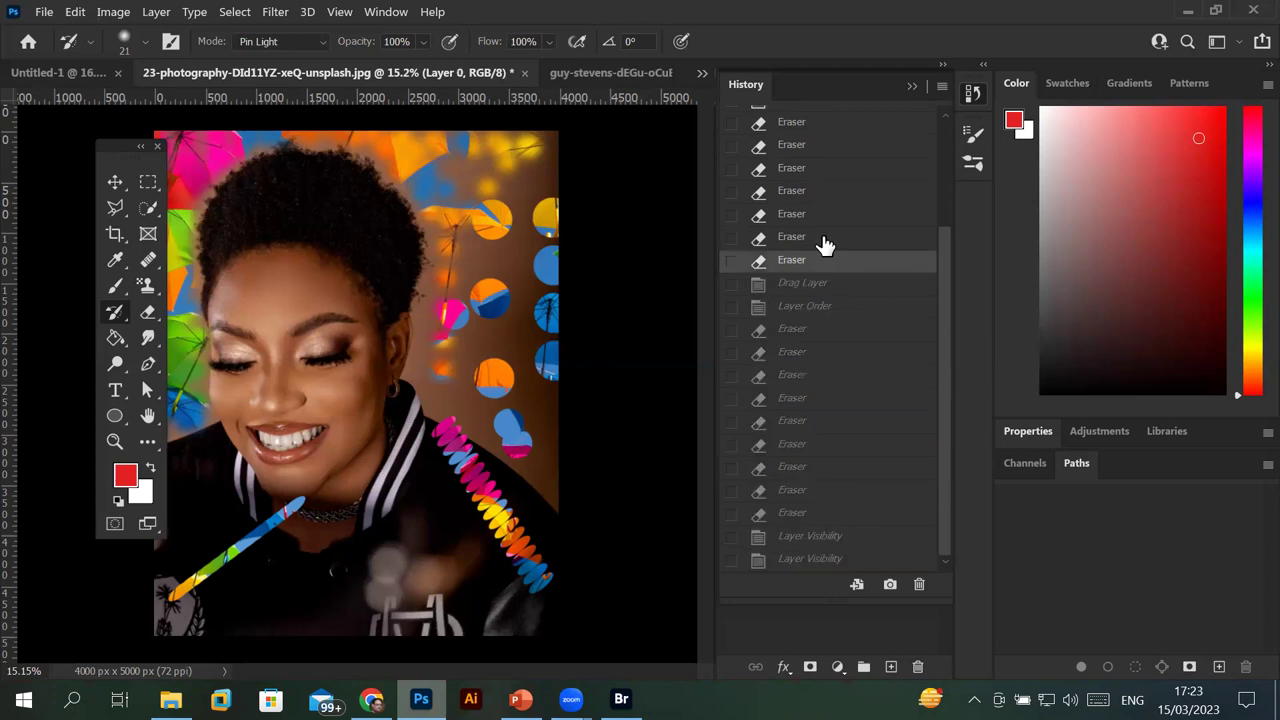
{"action": "left_click", "coordinate": [826, 191]}
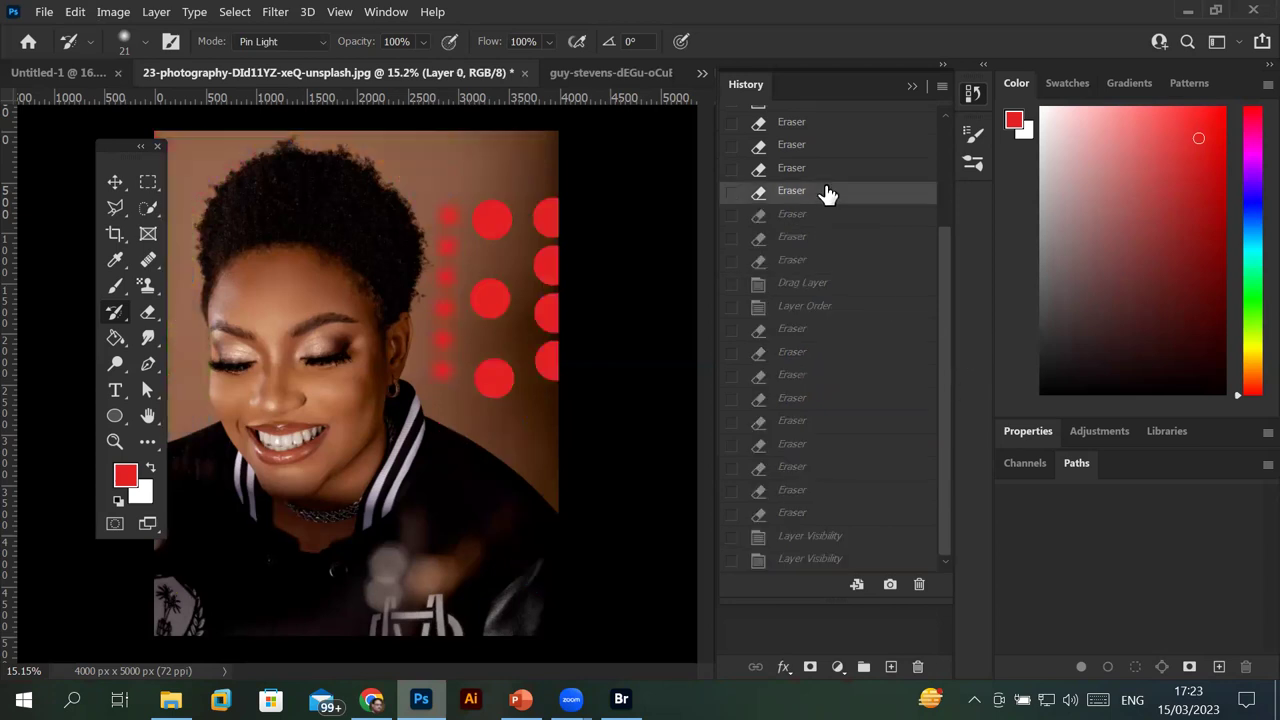
{"action": "left_click", "coordinate": [815, 122]}
{"action": "left_click_drag", "start_coordinate": [945, 296], "coordinate": [950, 150]}
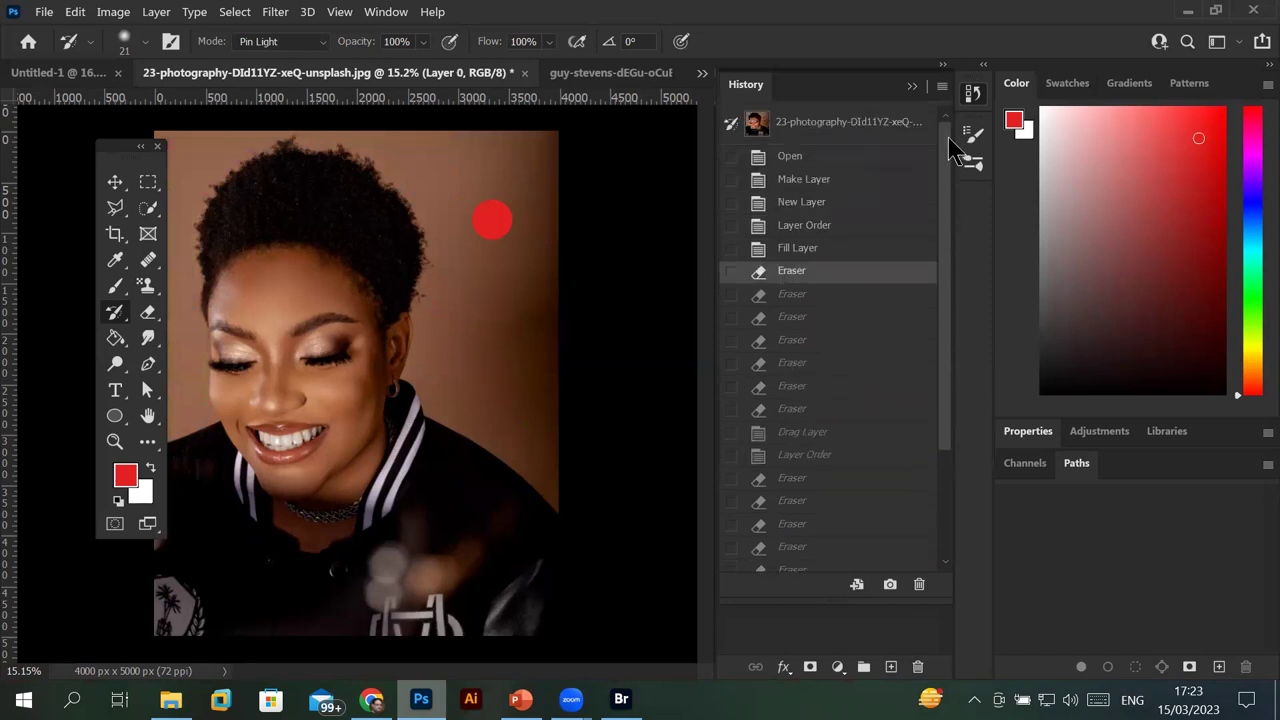
{"action": "left_click", "coordinate": [820, 133]}
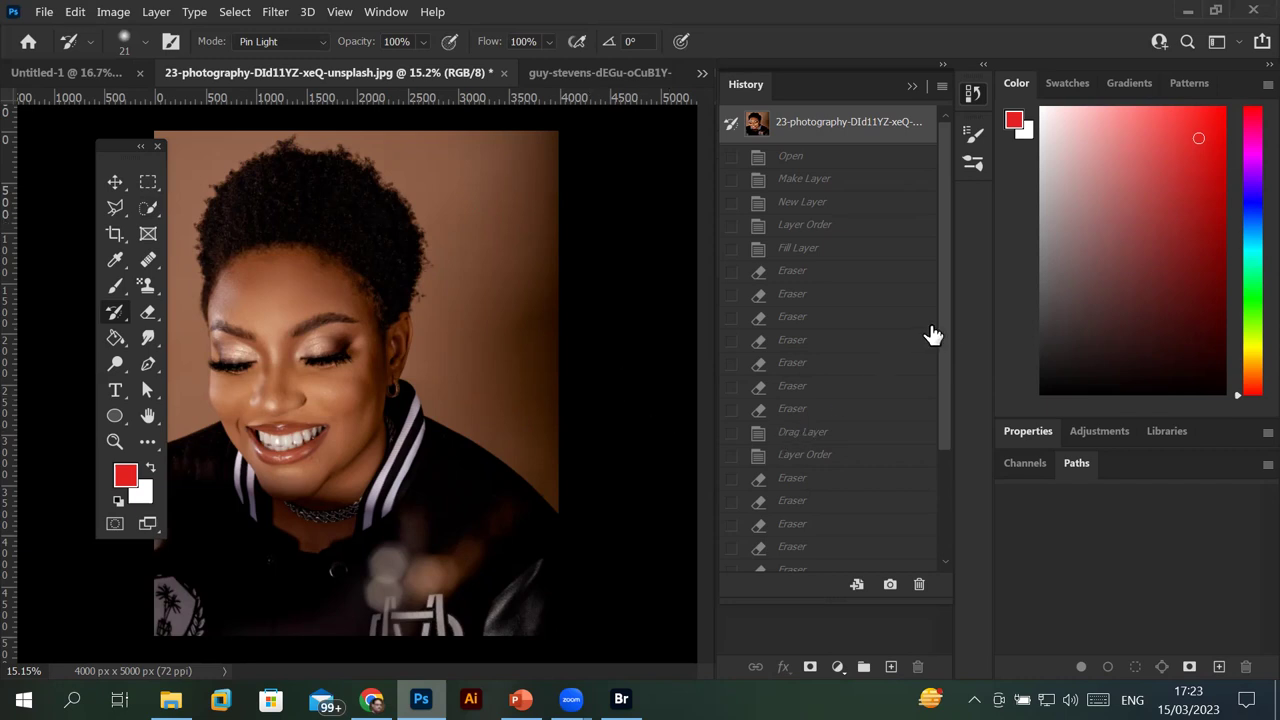
Try the Open, Make Layer and Drag Layer states as the history brush source.
{"action": "left_click_drag", "start_coordinate": [945, 345], "coordinate": [930, 357]}
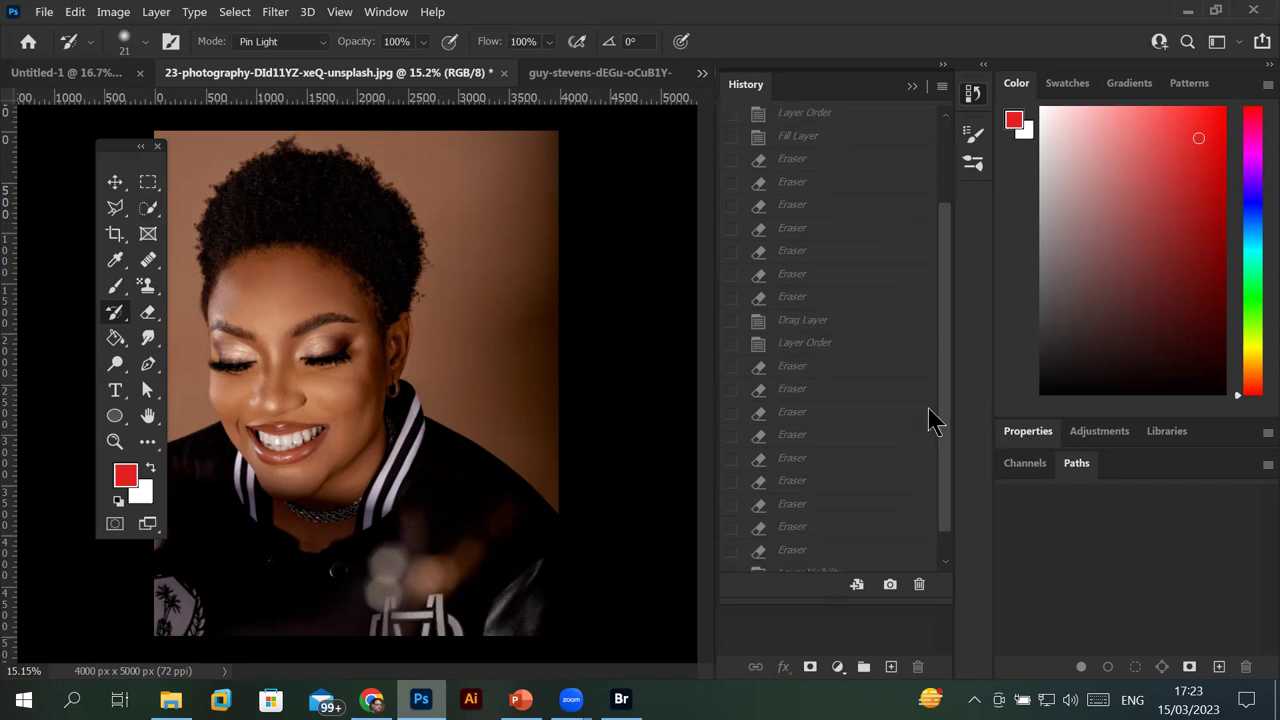
{"action": "scroll", "coordinate": [930, 357], "scroll_direction": "up", "scroll_amount": 3}
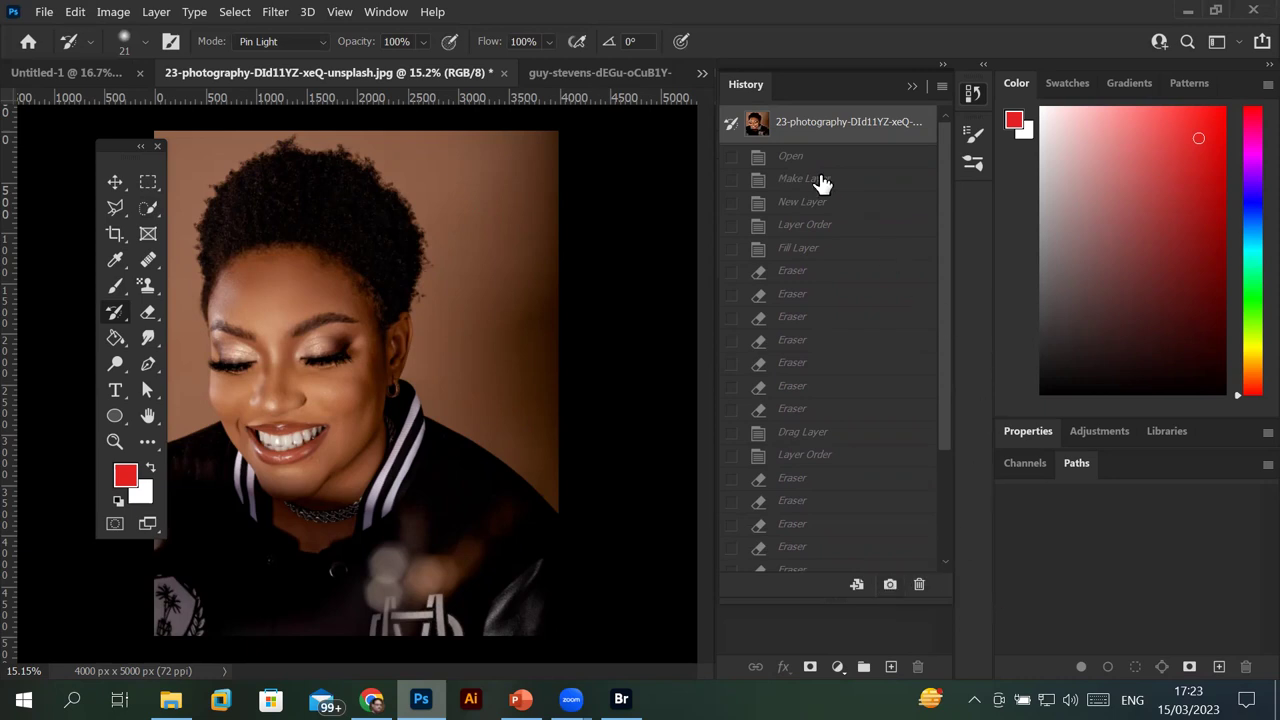
{"action": "left_click", "coordinate": [788, 158]}
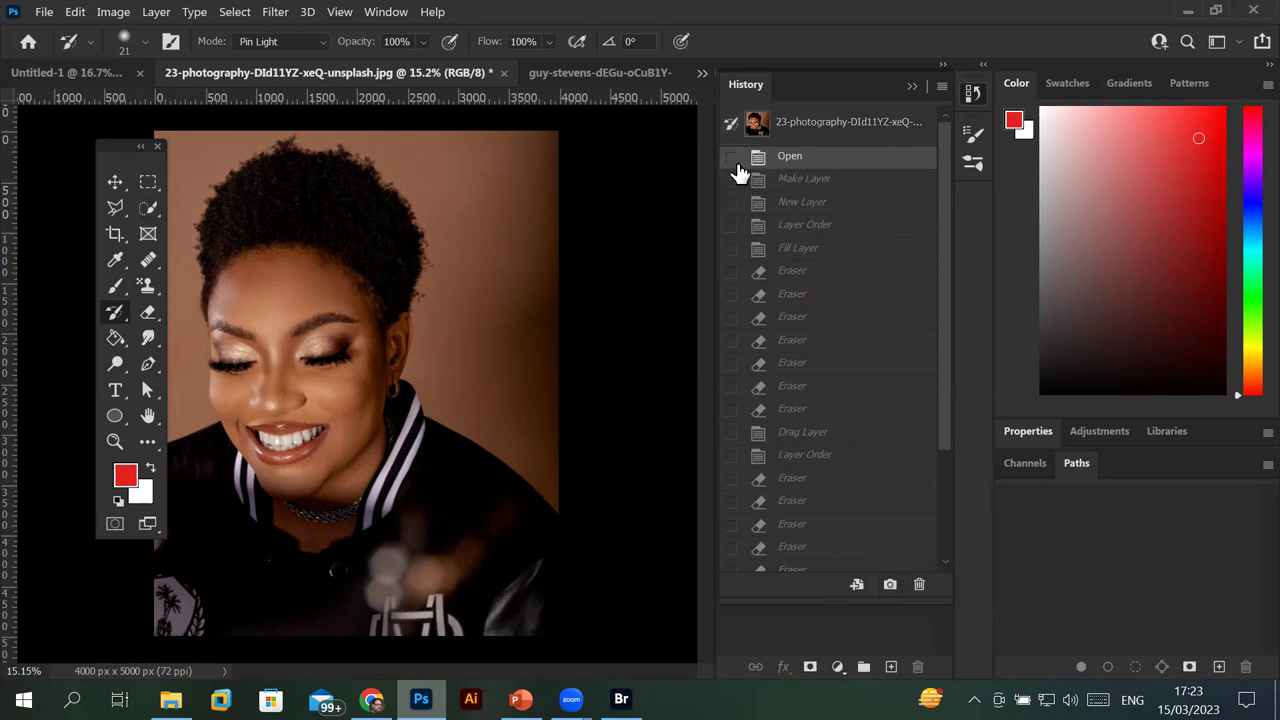
{"action": "left_click", "coordinate": [731, 157]}
{"action": "left_click", "coordinate": [731, 180]}
{"action": "left_click", "coordinate": [731, 436]}
Delete the Drag Layer and Fill Layer history states, confirming each deletion.
{"action": "left_click", "coordinate": [802, 440]}
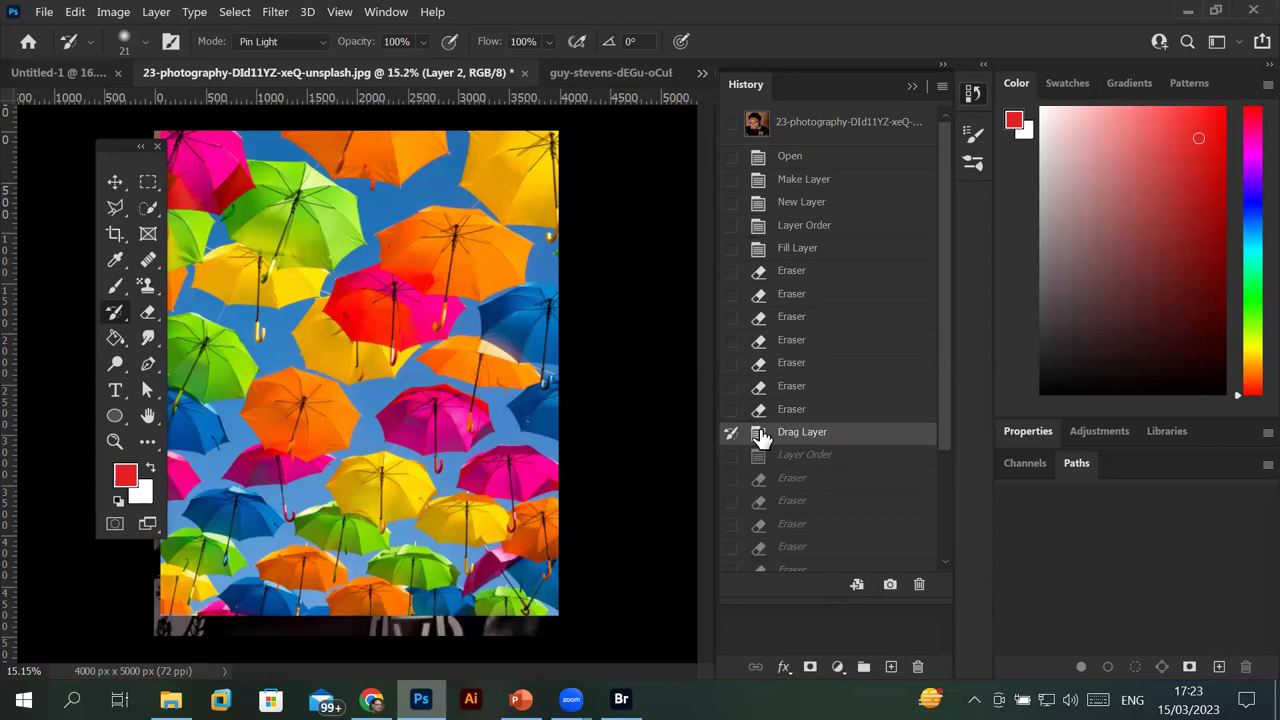
{"action": "left_click", "coordinate": [919, 586]}
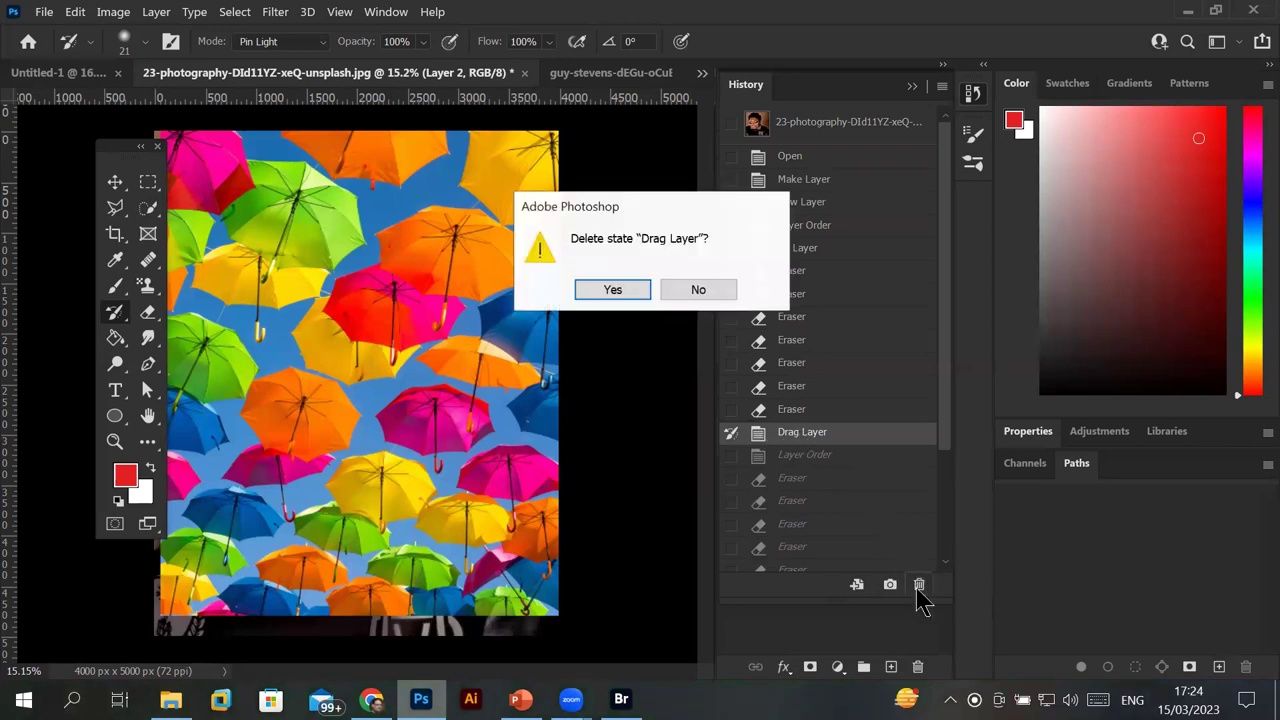
{"action": "left_click", "coordinate": [626, 292]}
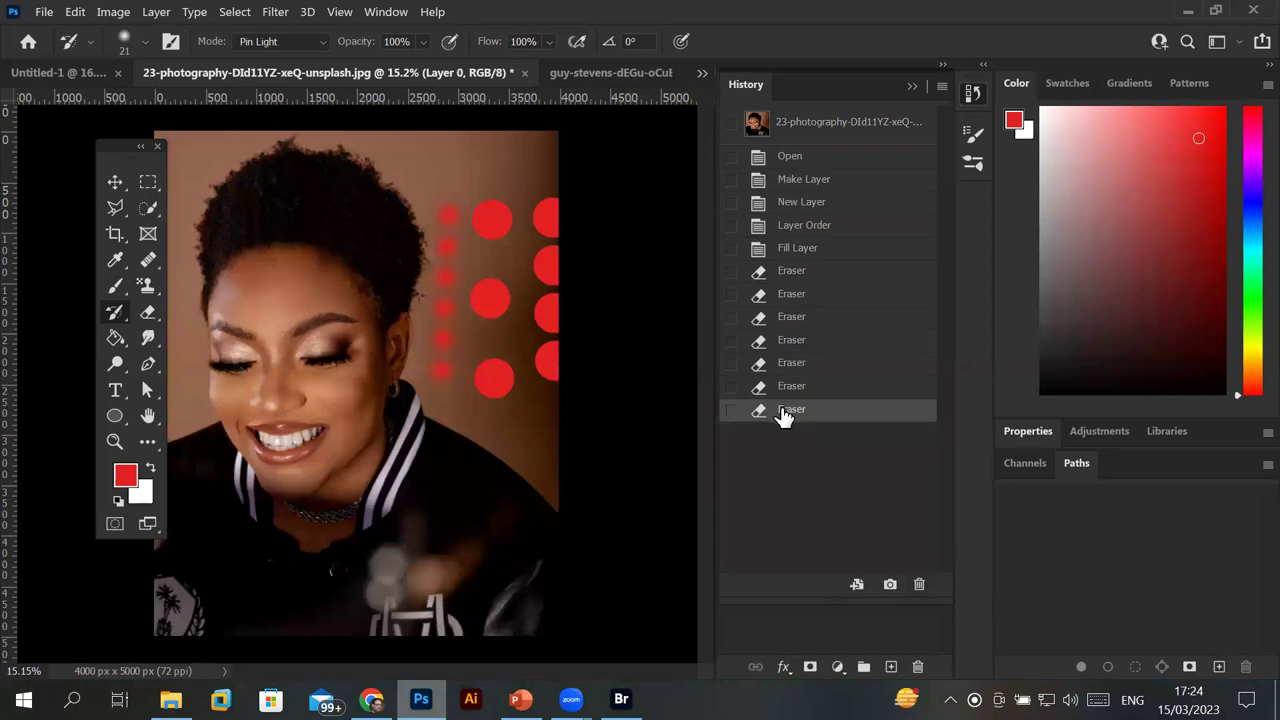
{"action": "left_click", "coordinate": [790, 250]}
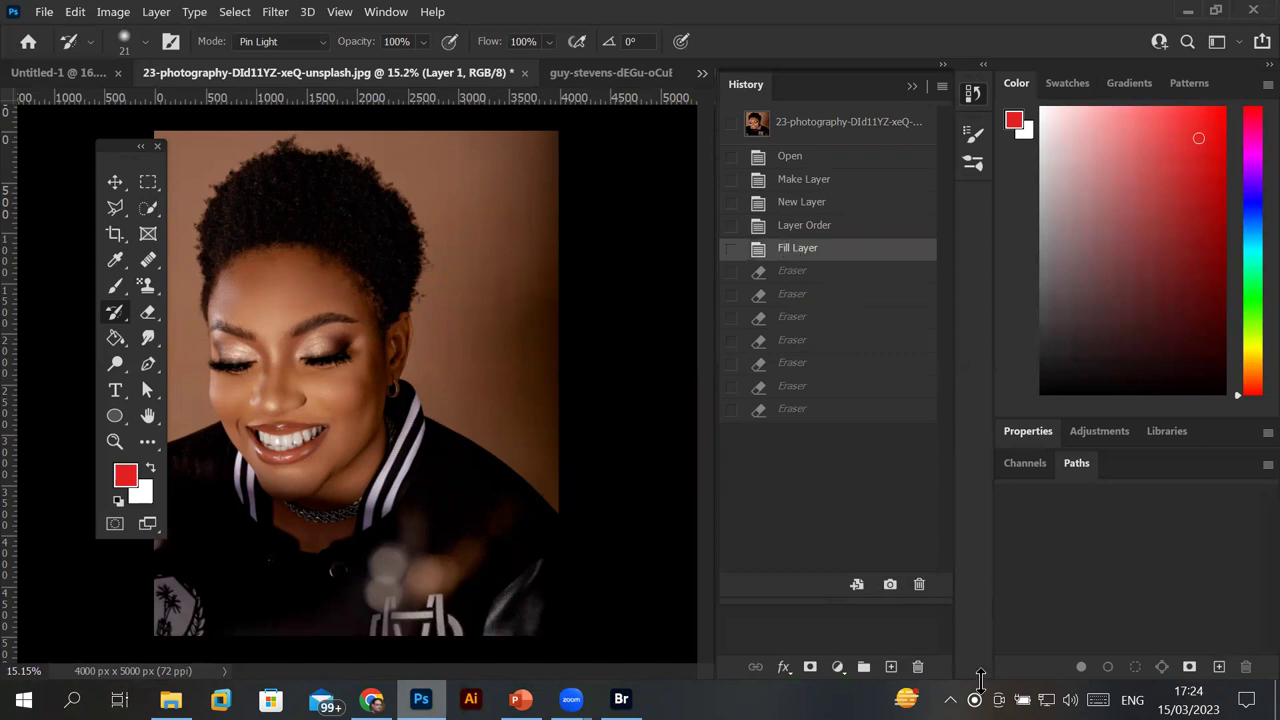
{"action": "left_click", "coordinate": [920, 588]}
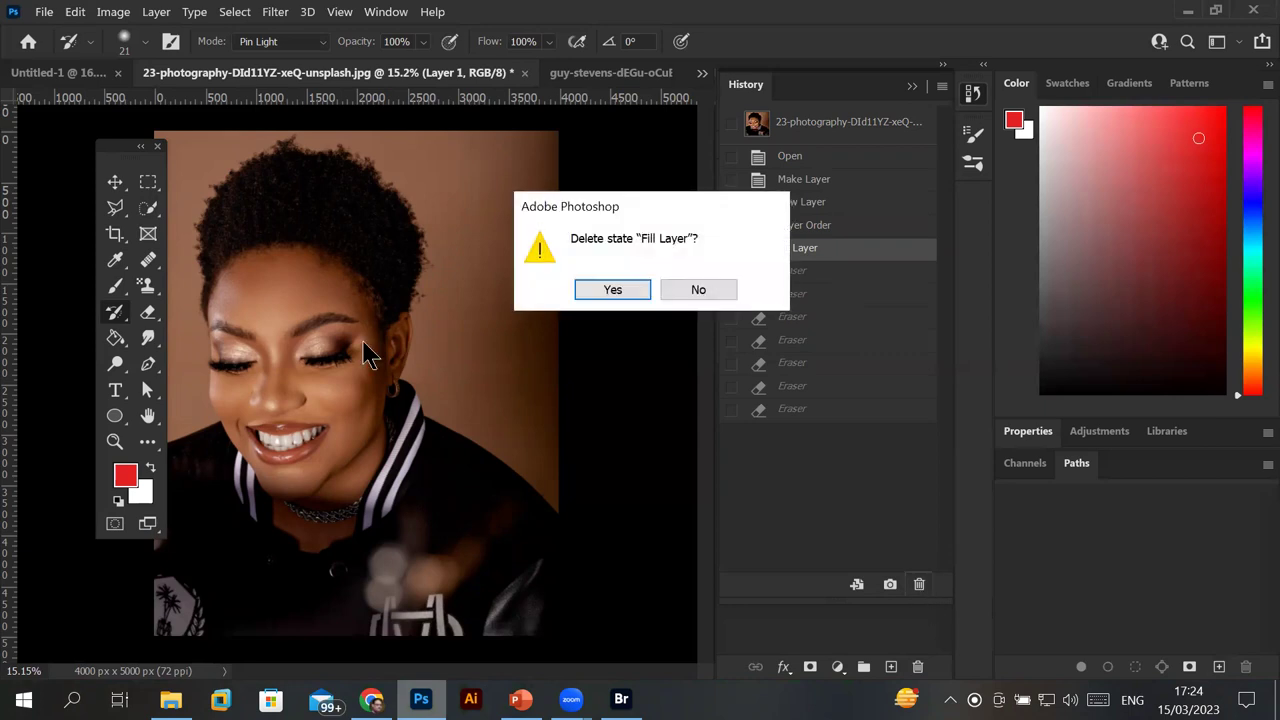
{"action": "left_click", "coordinate": [622, 292]}
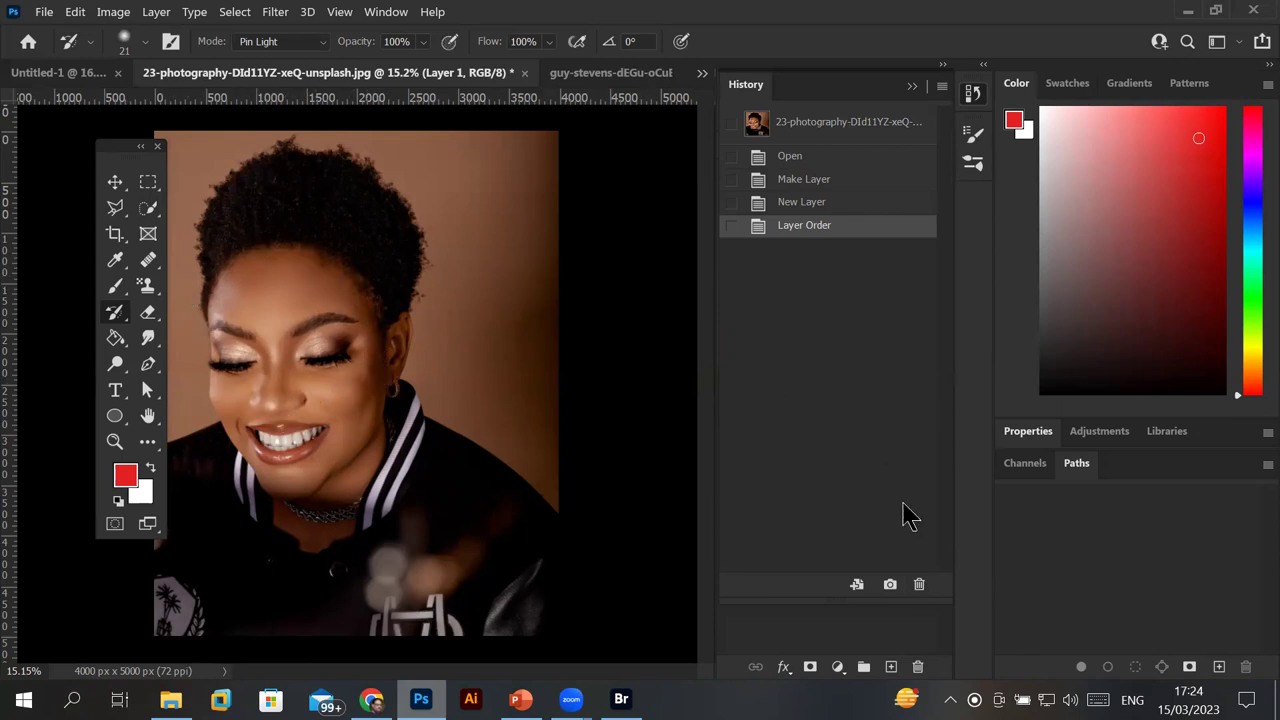
Quick-select the face and neck on Layer 0, Alt-subtracting the hair.
{"action": "left_click", "coordinate": [912, 88]}
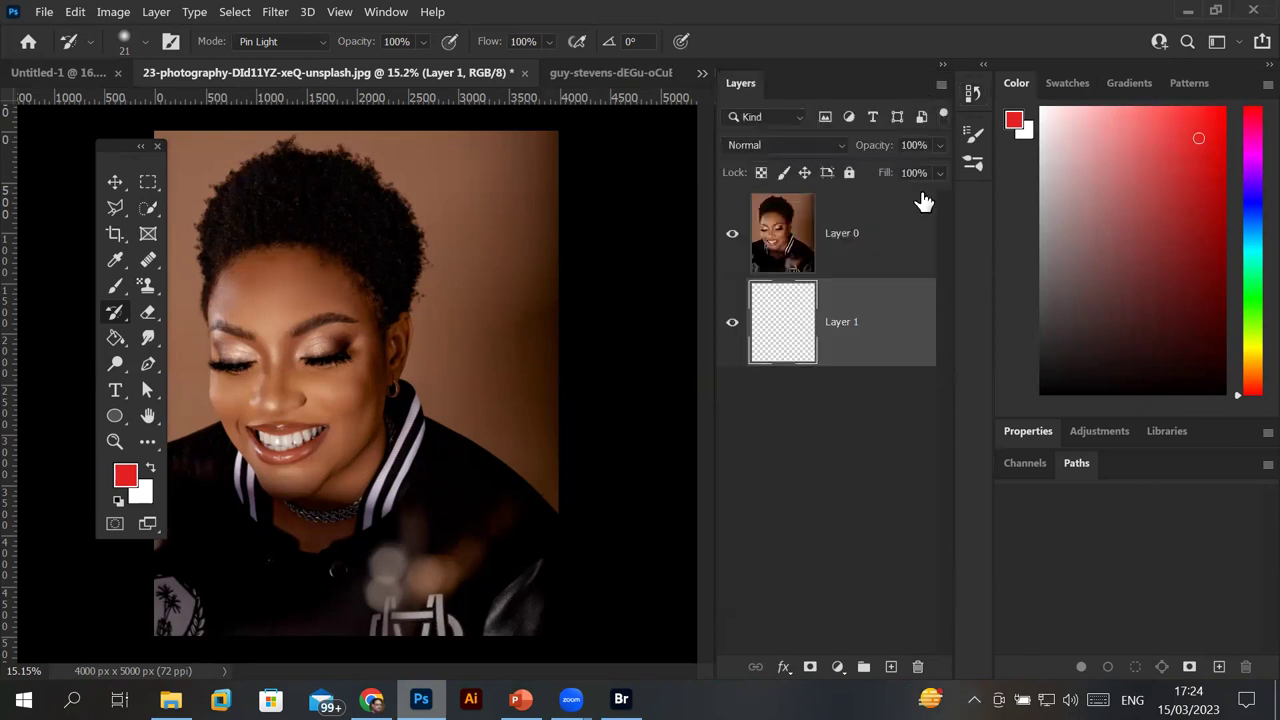
{"action": "left_click", "coordinate": [776, 232]}
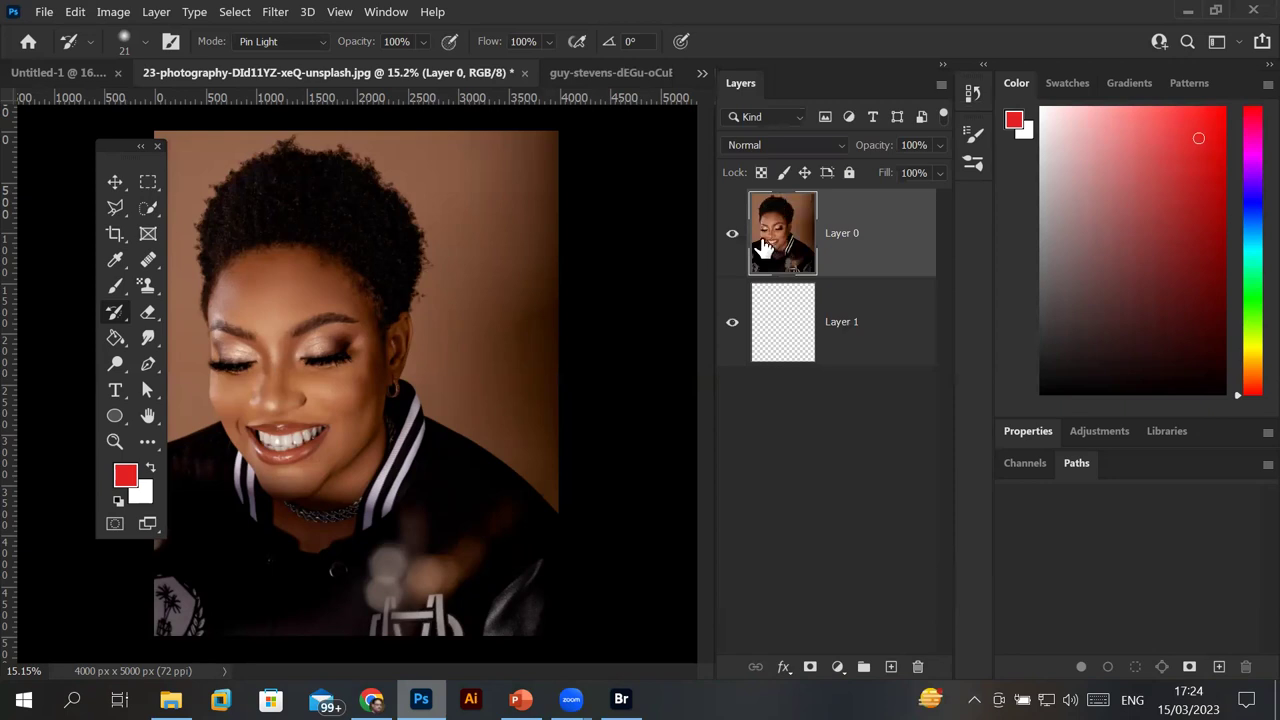
{"action": "left_click", "coordinate": [148, 207]}
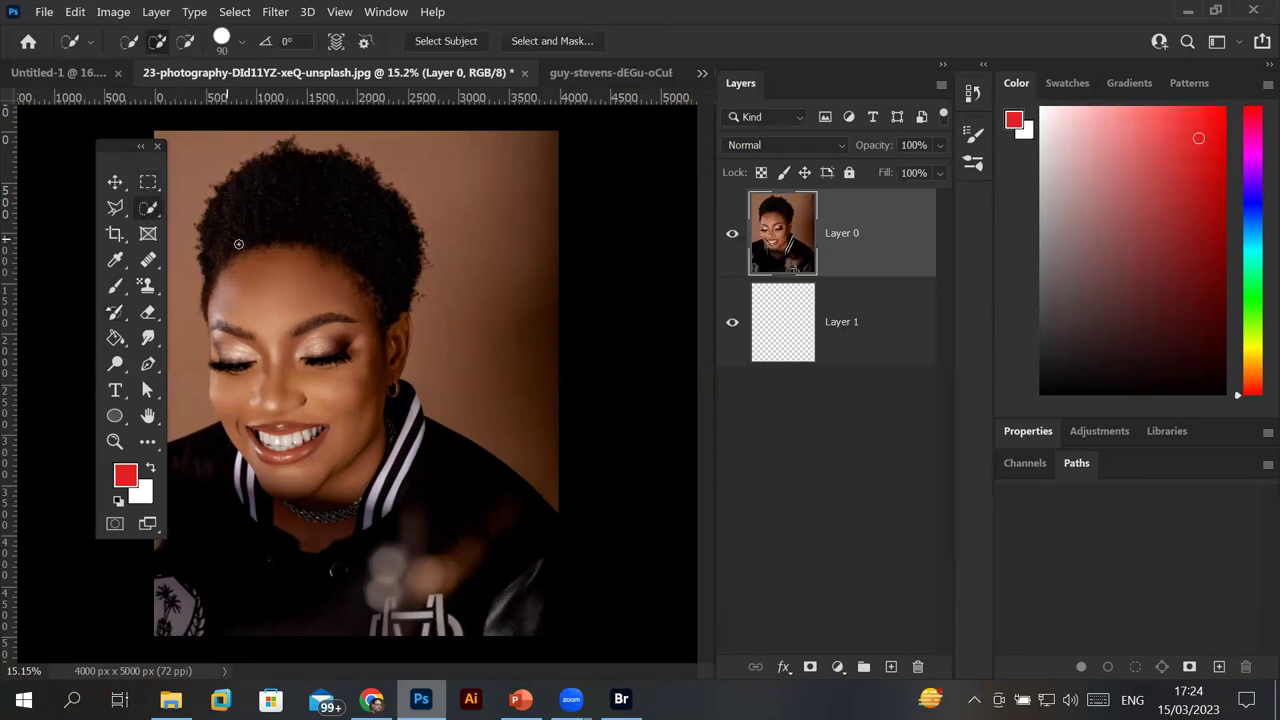
{"action": "left_click_drag", "start_coordinate": [252, 268], "coordinate": [313, 555]}
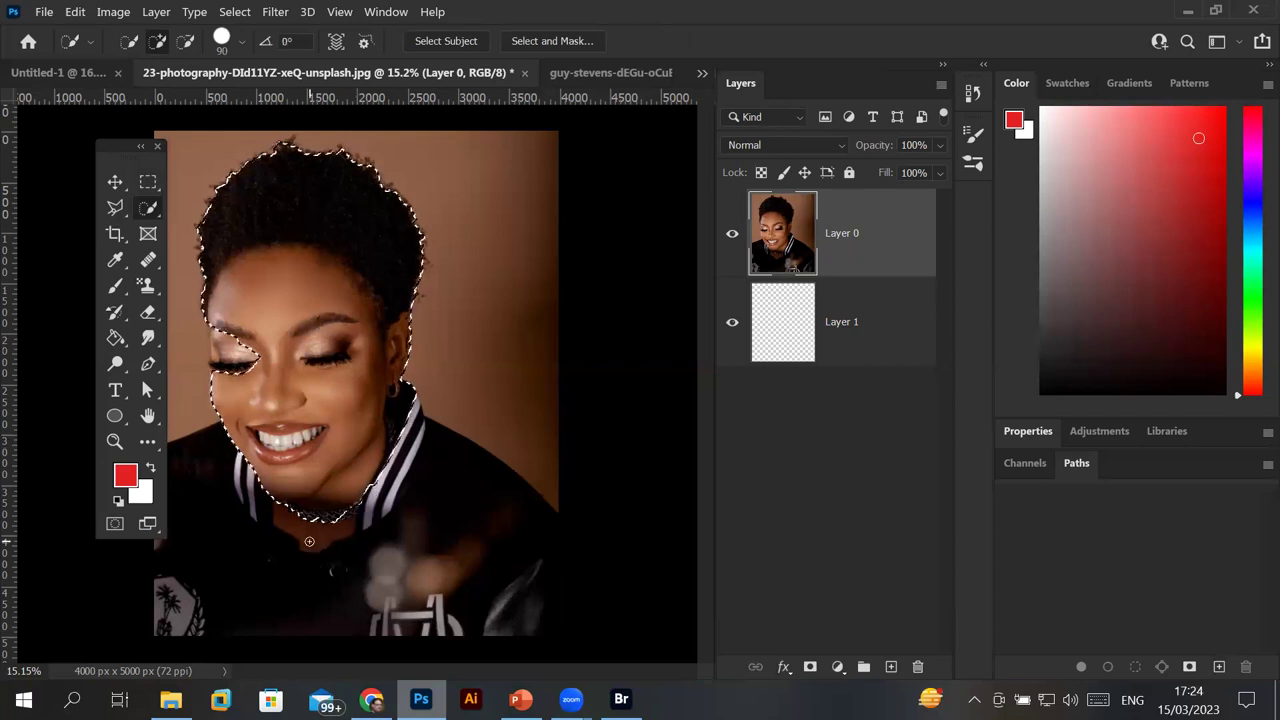
{"action": "left_click_drag", "start_coordinate": [238, 165], "coordinate": [383, 209]}
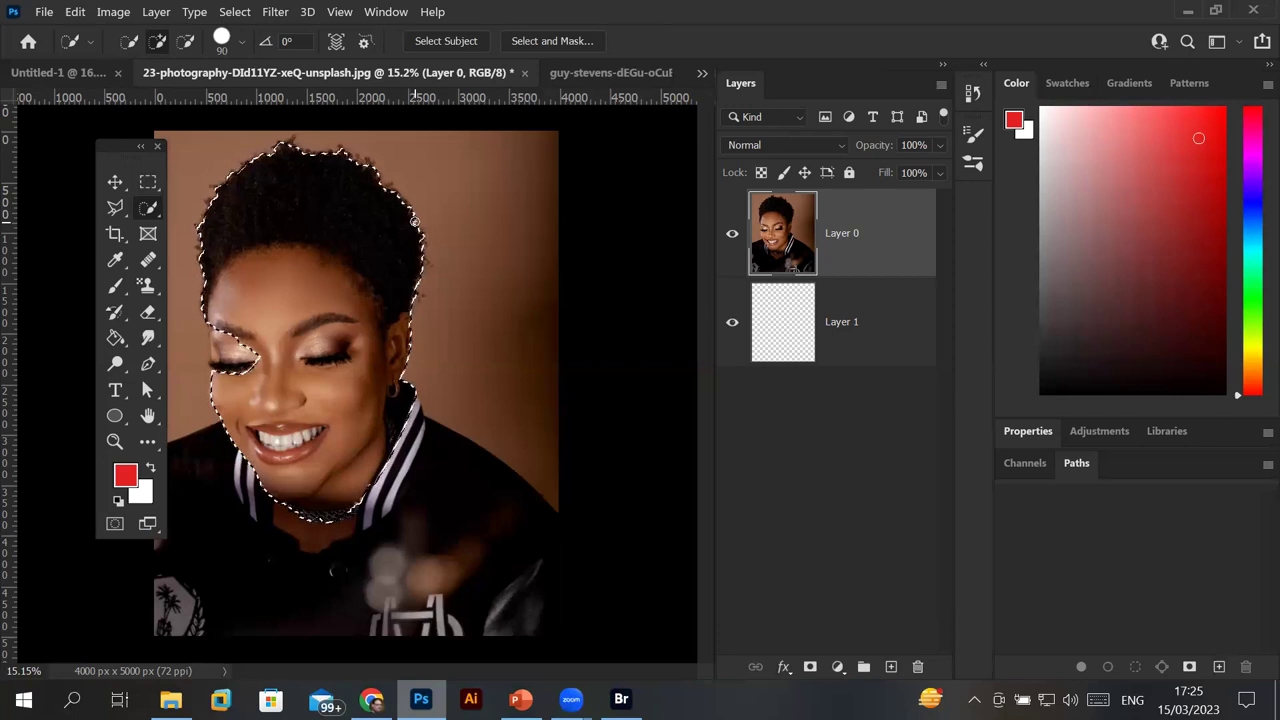
{"action": "key", "text": "alt"}
{"action": "left_click_drag", "start_coordinate": [432, 223], "coordinate": [214, 217]}
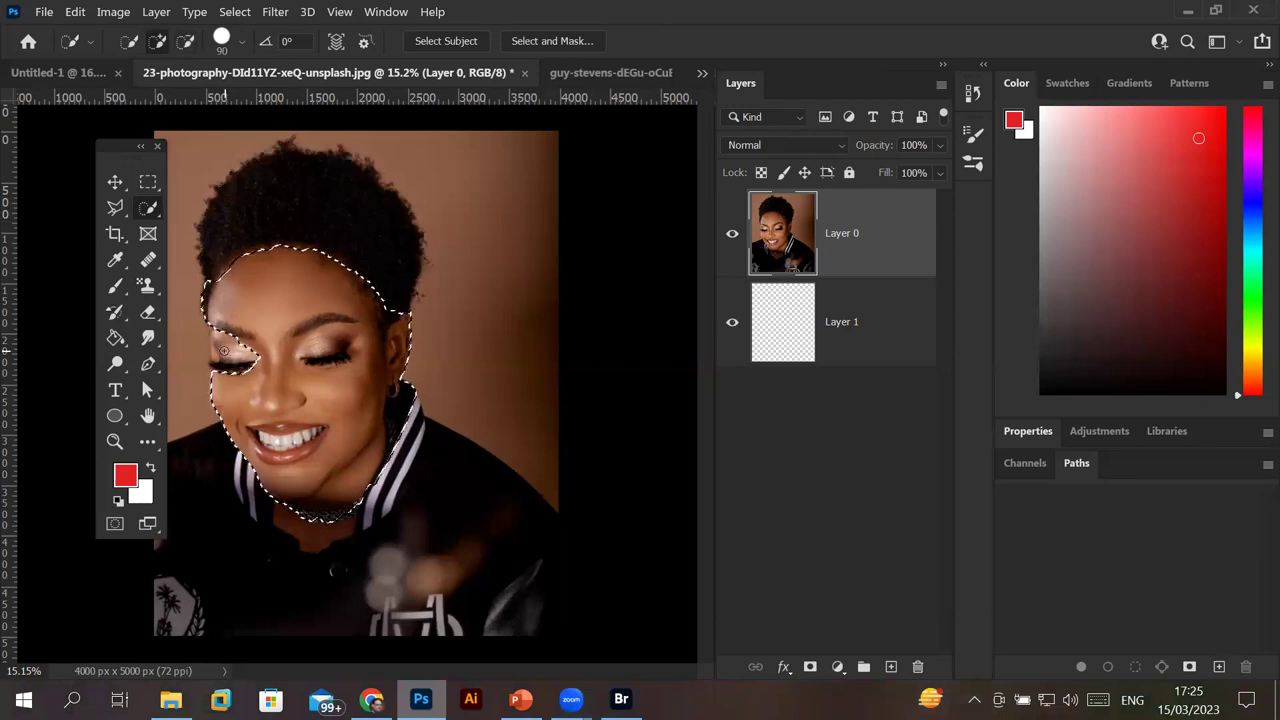
{"action": "left_click_drag", "start_coordinate": [242, 330], "coordinate": [232, 356]}
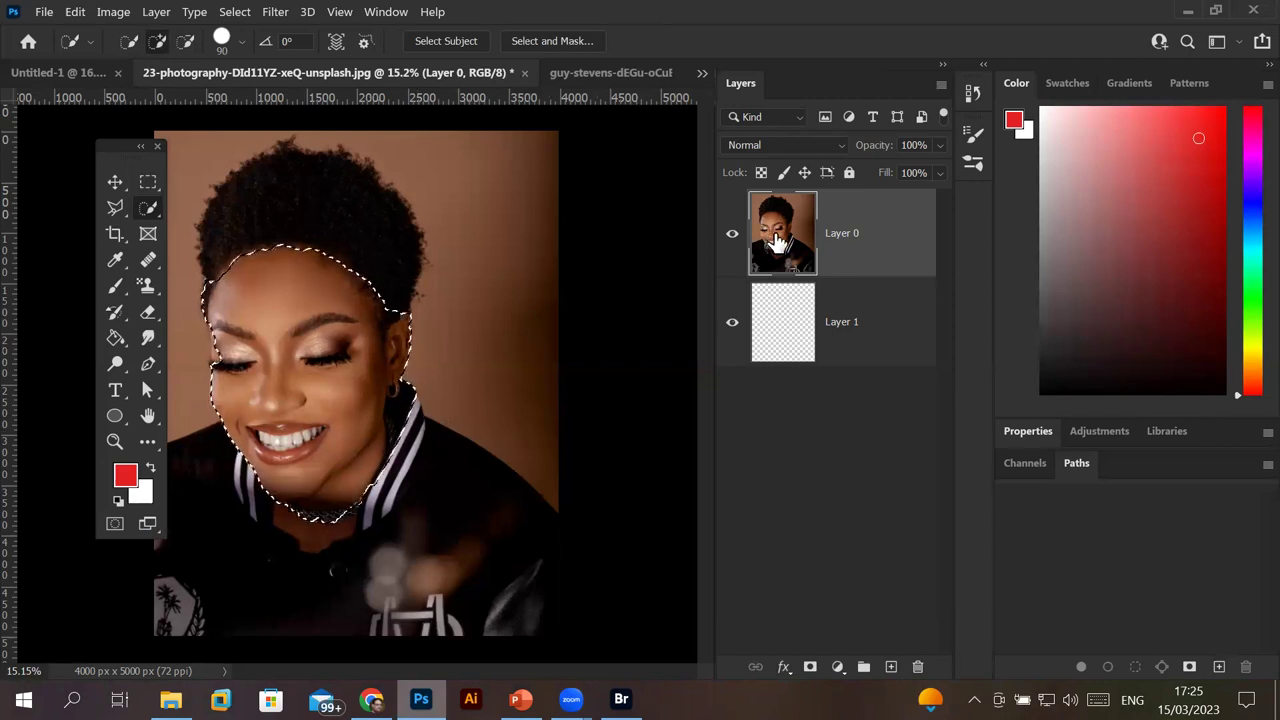
Add a face-masked Brightness/Contrast layer set to Brightness 74 and Contrast -11.
{"action": "left_click", "coordinate": [838, 667]}
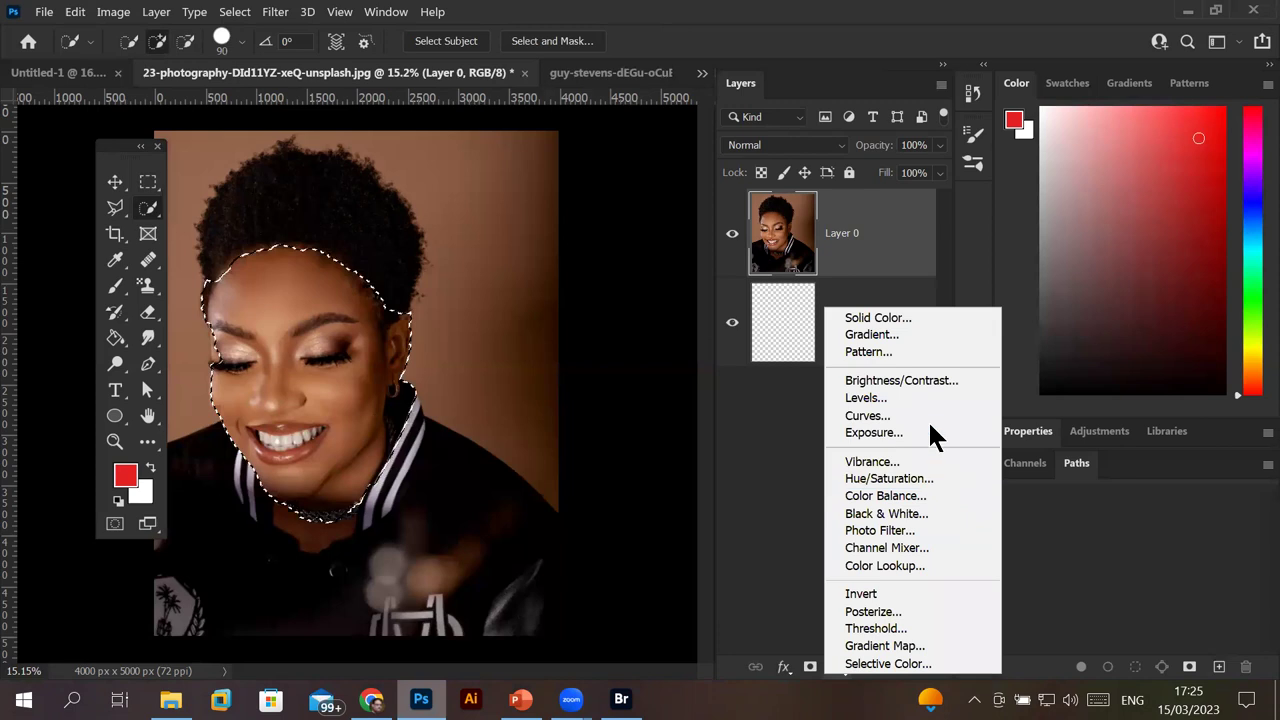
{"action": "left_click", "coordinate": [938, 389]}
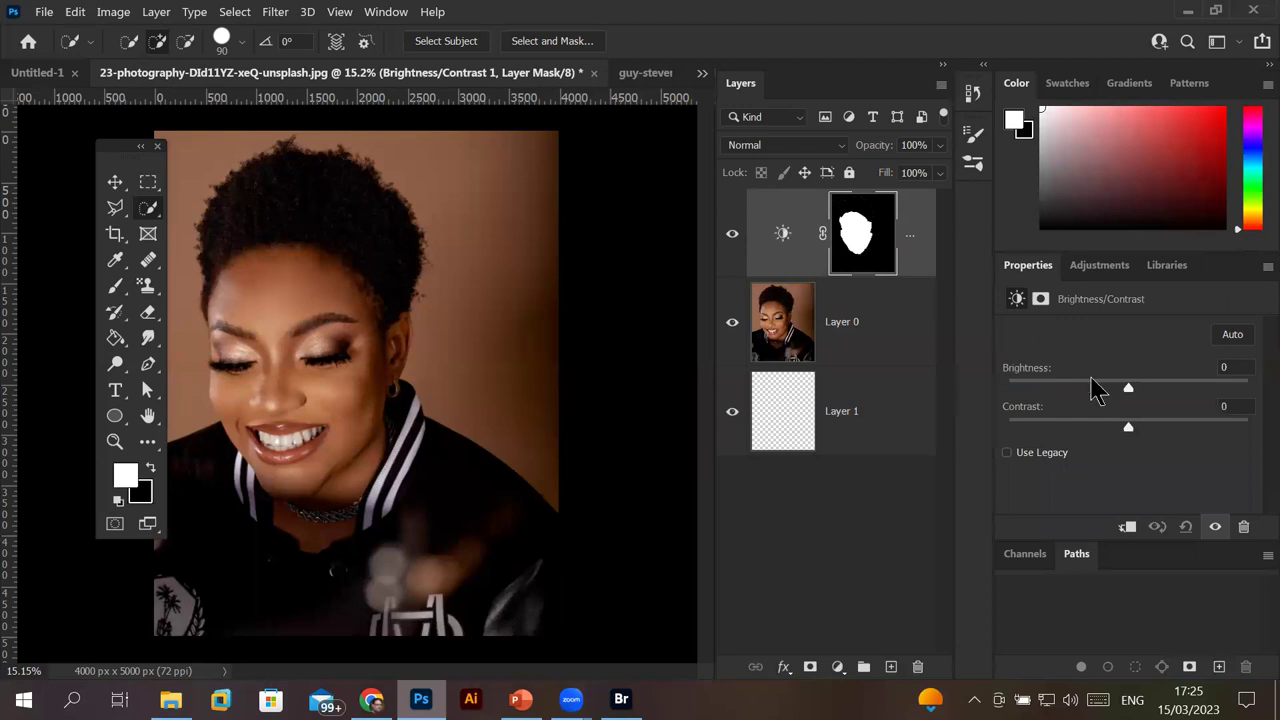
{"action": "mouse_move", "coordinate": [1128, 387]}
{"action": "left_mouse_down"}
{"action": "mouse_move", "coordinate": [1232, 392]}
{"action": "mouse_move", "coordinate": [1094, 398]}
{"action": "mouse_move", "coordinate": [1256, 410]}
{"action": "mouse_move", "coordinate": [1140, 416]}
{"action": "mouse_move", "coordinate": [1251, 420]}
{"action": "left_mouse_up"}
{"action": "mouse_move", "coordinate": [1133, 428]}
{"action": "left_mouse_down"}
{"action": "mouse_move", "coordinate": [1203, 443]}
{"action": "mouse_move", "coordinate": [1060, 450]}
{"action": "mouse_move", "coordinate": [1108, 451]}
{"action": "left_mouse_up"}
{"action": "mouse_move", "coordinate": [1248, 388]}
{"action": "left_mouse_down"}
{"action": "mouse_move", "coordinate": [1110, 395]}
{"action": "mouse_move", "coordinate": [1192, 418]}
{"action": "left_mouse_up"}
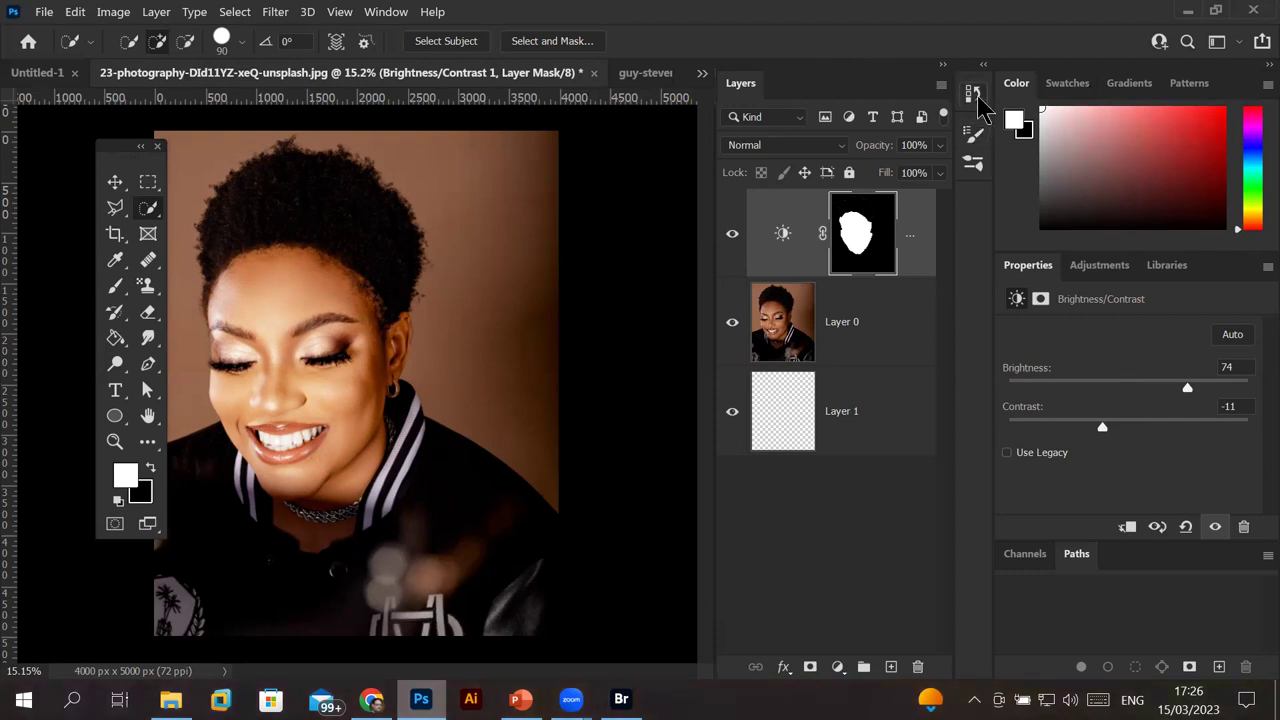
{"action": "left_click", "coordinate": [972, 94]}
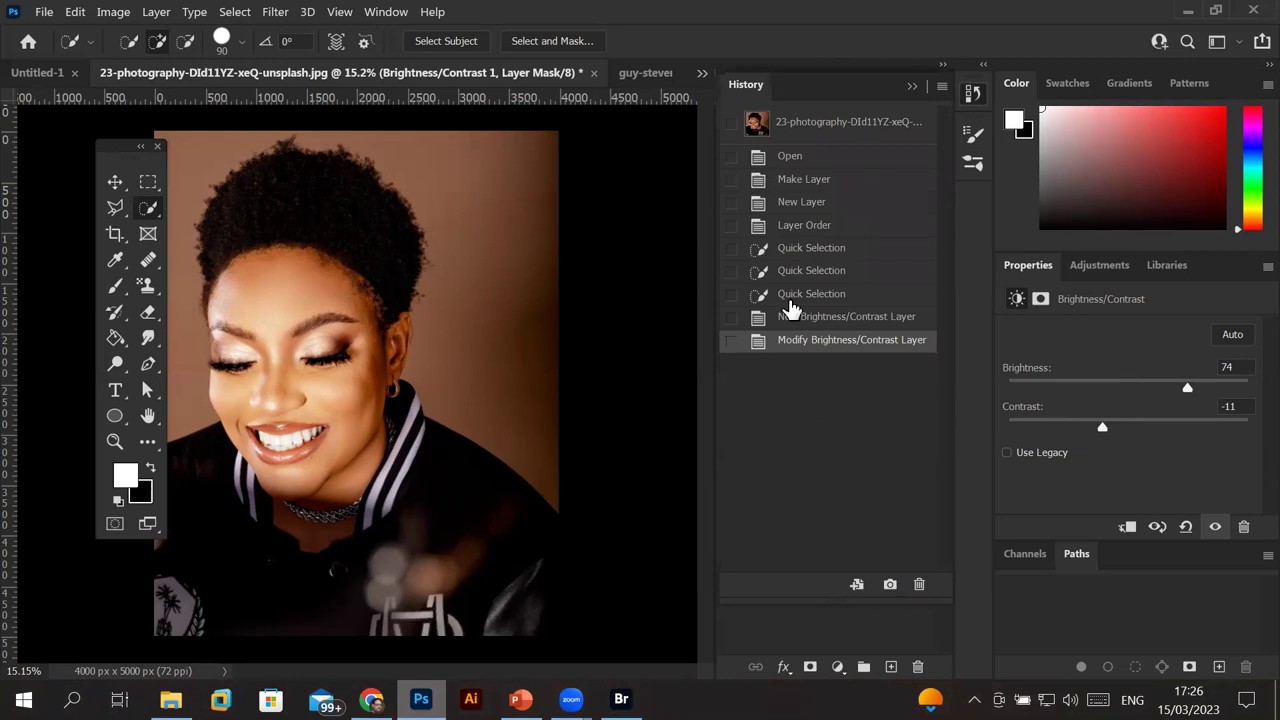
Step back to the original snapshot and make it the history brush source.
{"action": "key", "text": "ctrl+plus"}
{"action": "key", "text": "ctrl+minus"}
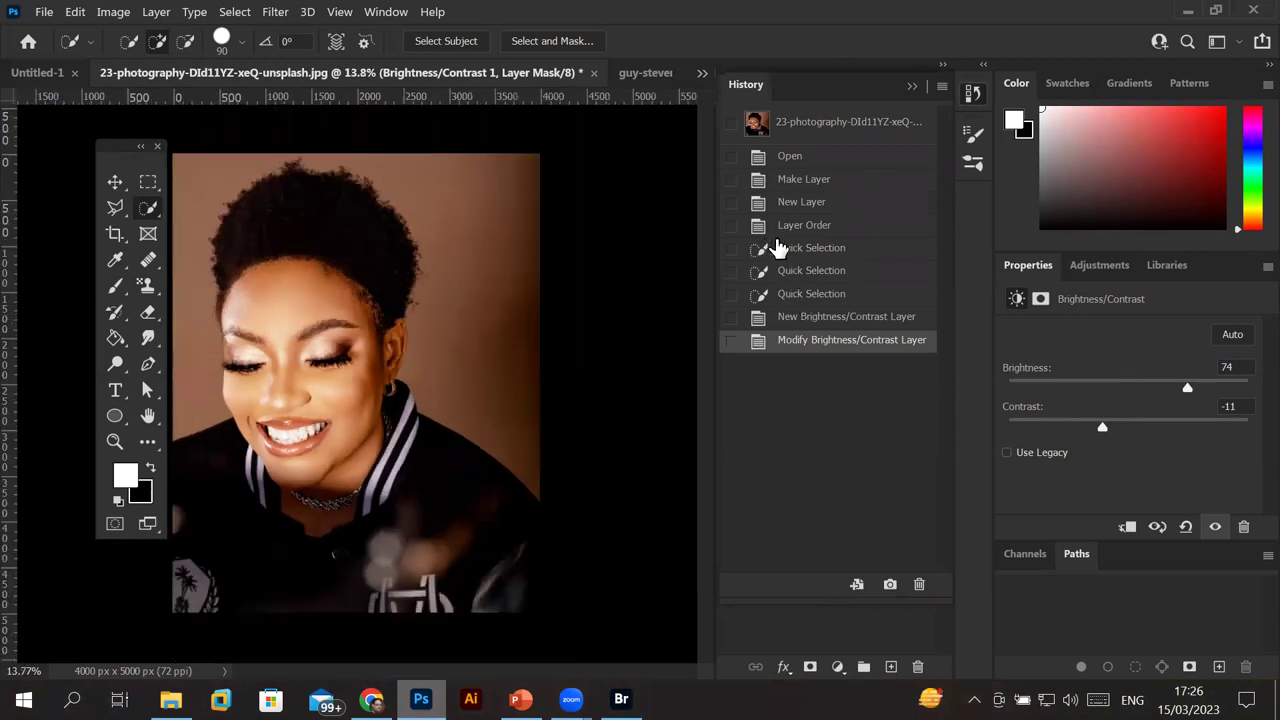
{"action": "left_click", "coordinate": [821, 315]}
{"action": "left_click", "coordinate": [824, 293]}
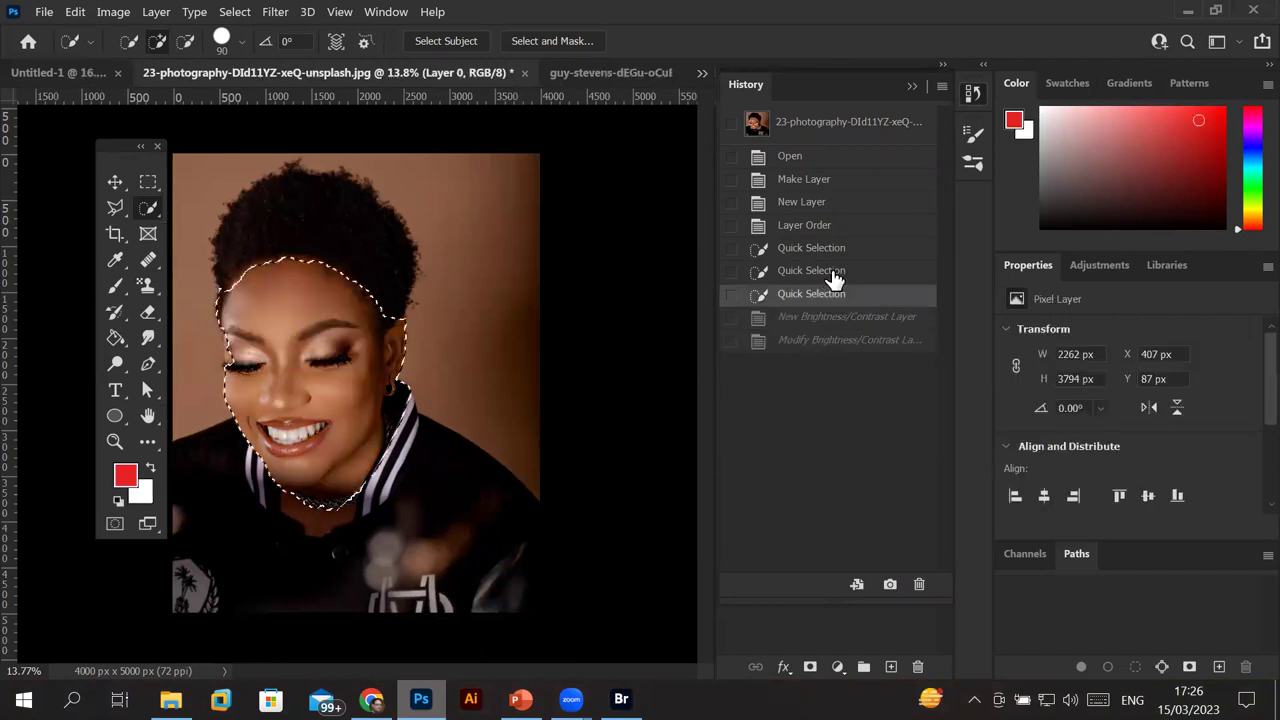
{"action": "left_click", "coordinate": [832, 271]}
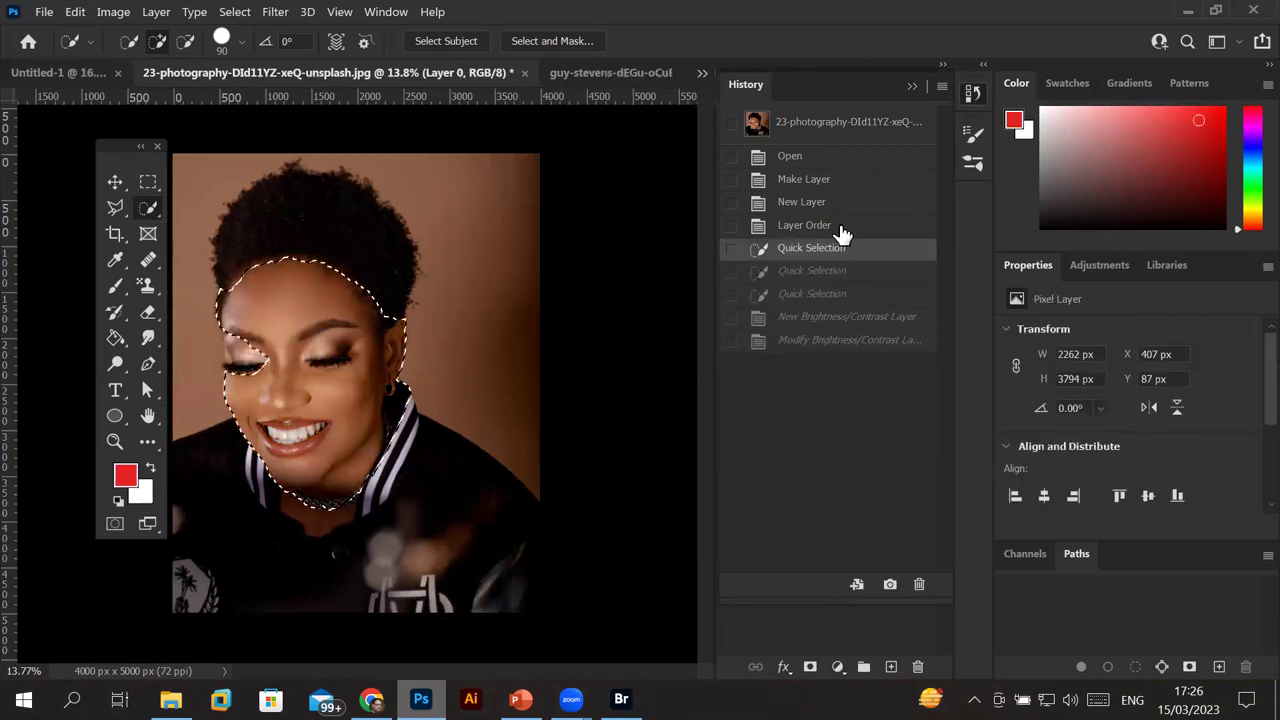
{"action": "left_click", "coordinate": [843, 226]}
{"action": "left_click", "coordinate": [846, 203]}
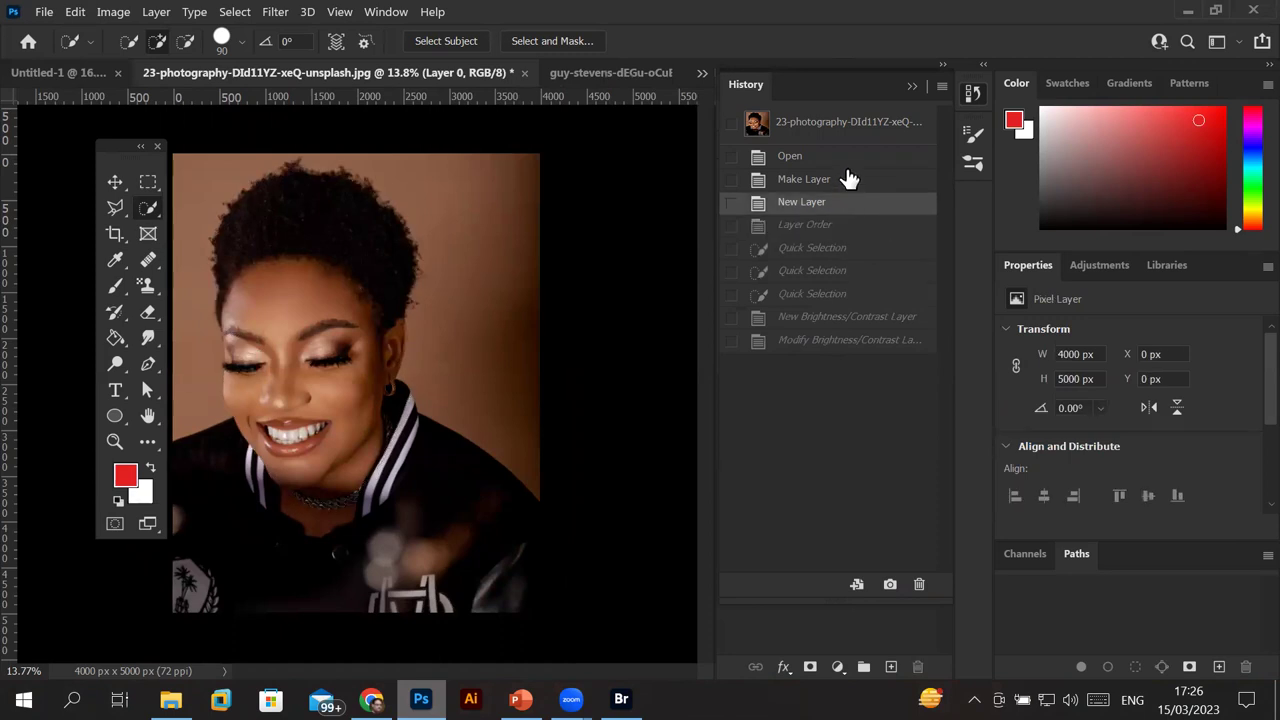
{"action": "left_click", "coordinate": [847, 181]}
{"action": "left_click", "coordinate": [843, 157]}
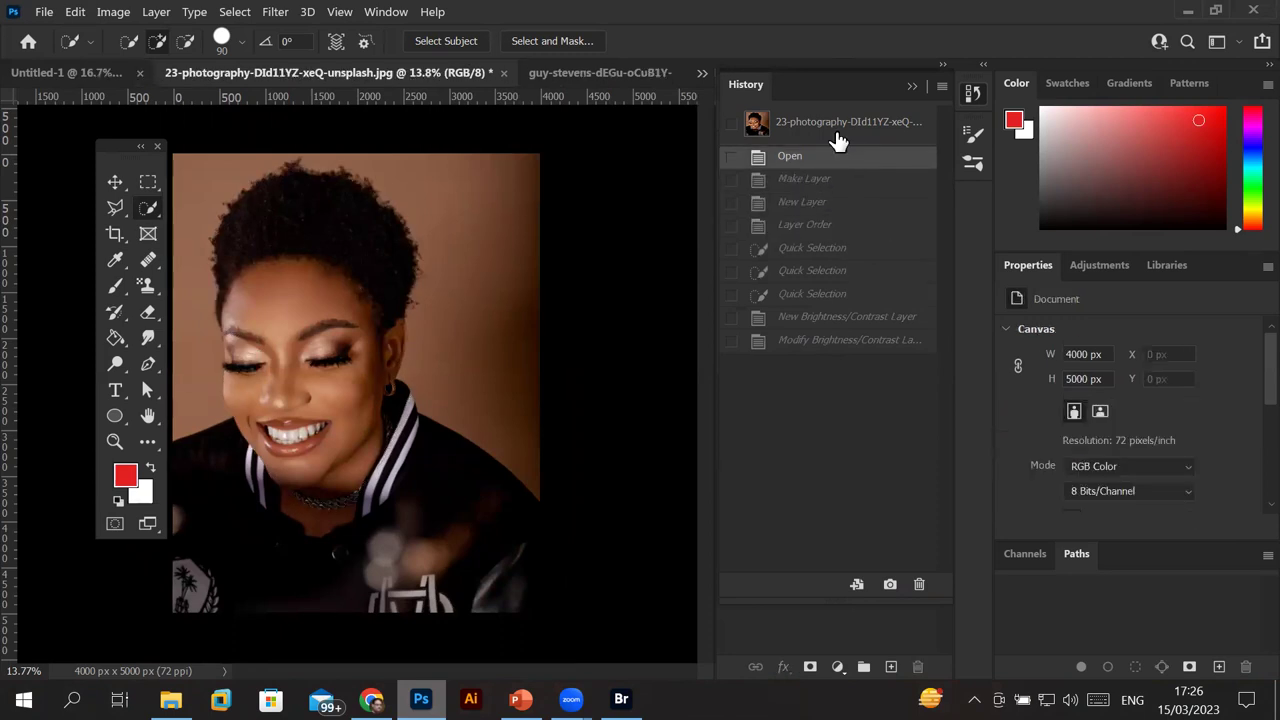
{"action": "left_click", "coordinate": [838, 124]}
{"action": "left_click", "coordinate": [731, 122]}
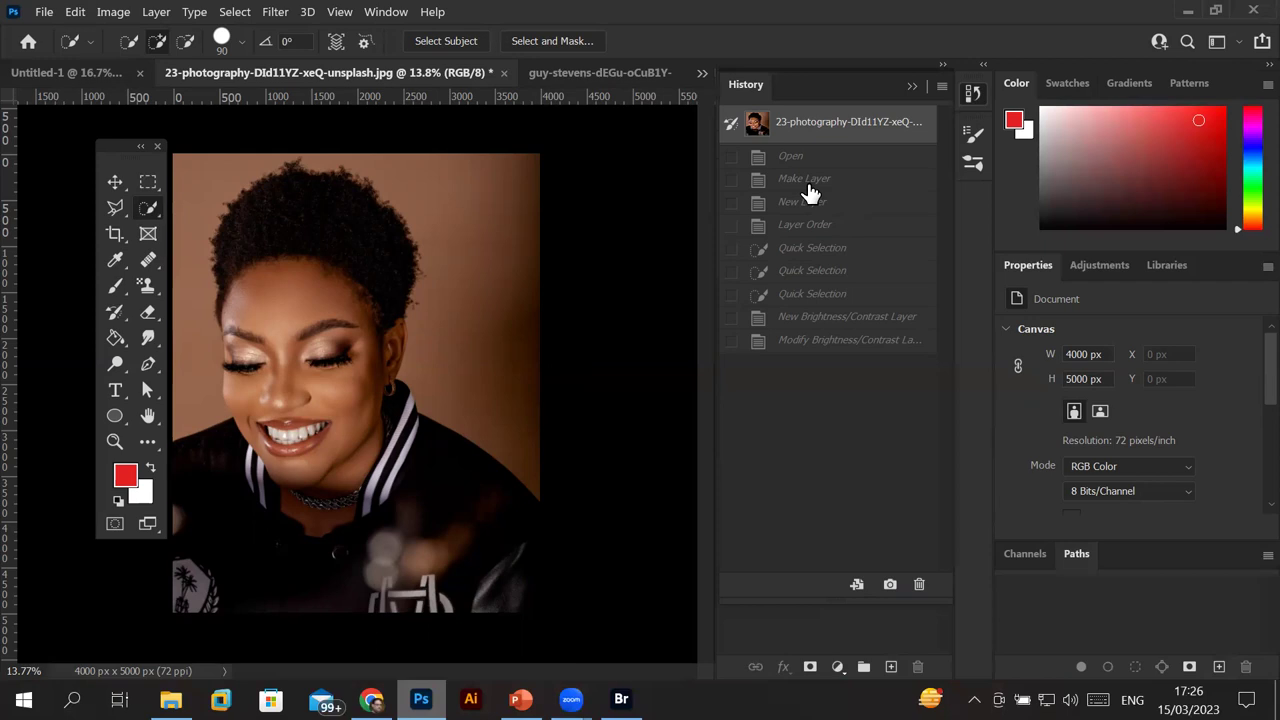
Step forward through History to the Modify Brightness/Contrast Layer state.
{"action": "left_click", "coordinate": [806, 202]}
{"action": "left_click", "coordinate": [806, 230]}
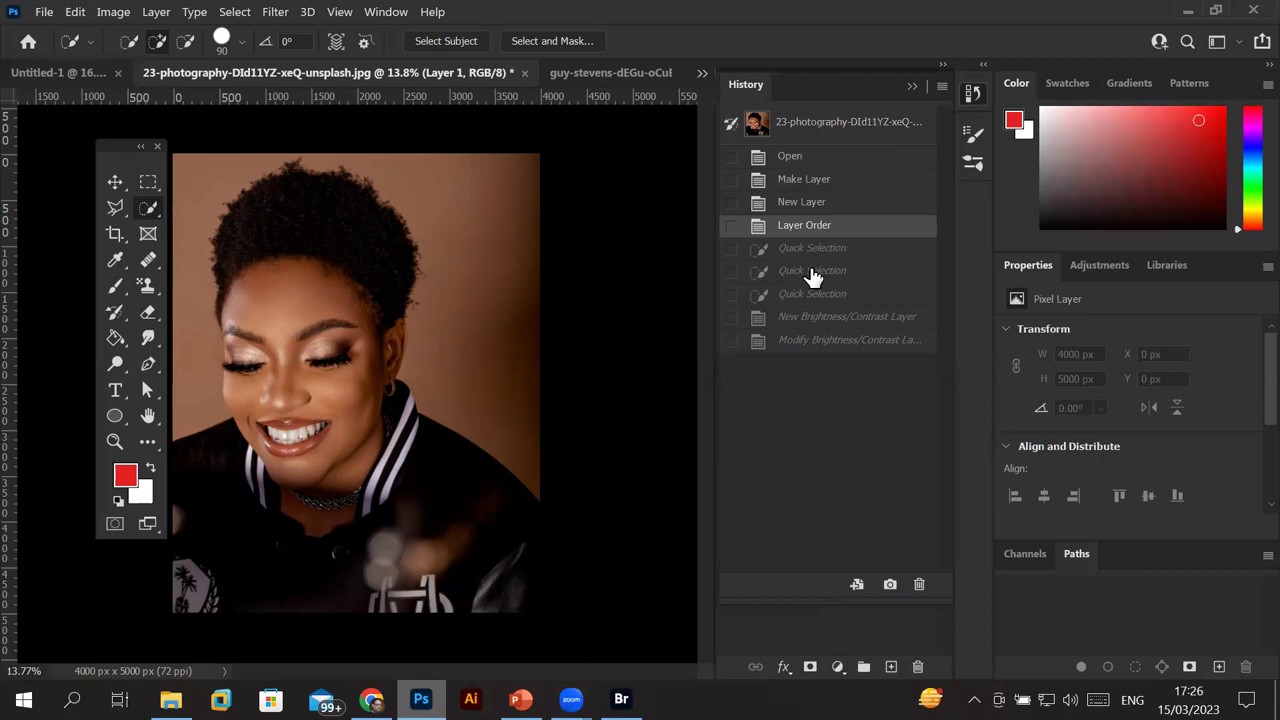
{"action": "left_click", "coordinate": [812, 252]}
{"action": "left_click", "coordinate": [814, 280]}
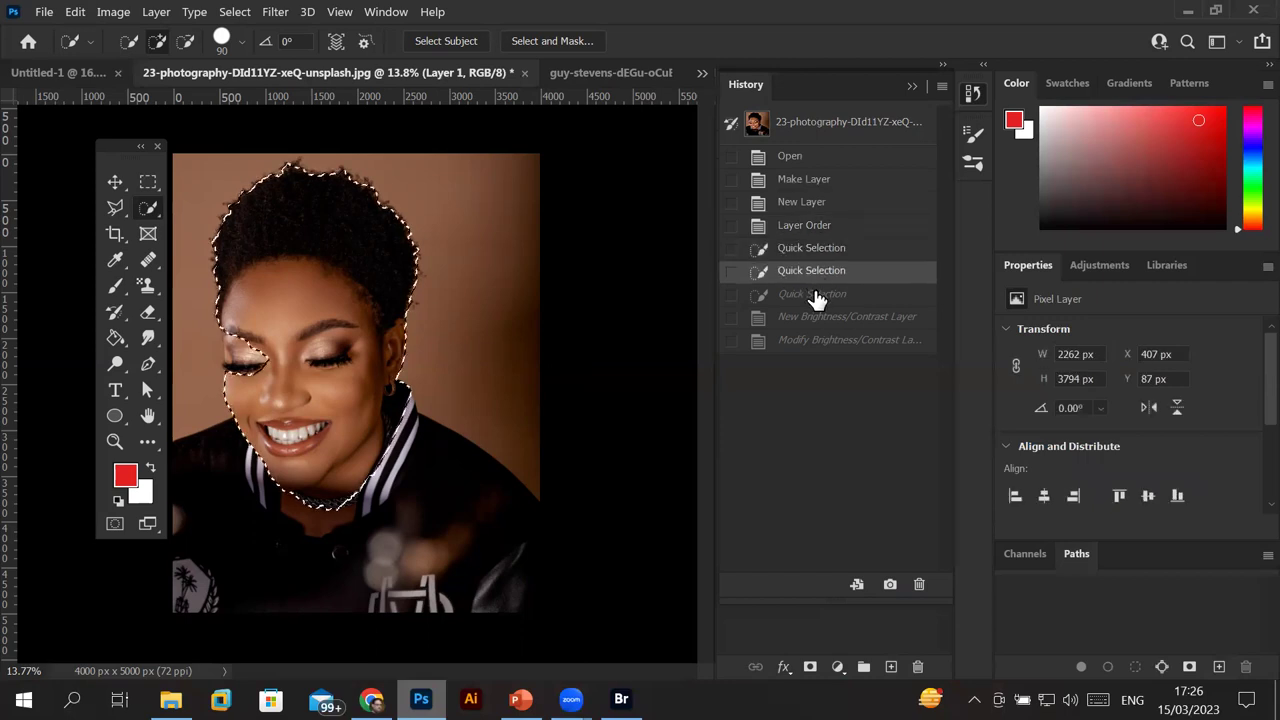
{"action": "left_click", "coordinate": [813, 294]}
{"action": "left_click", "coordinate": [810, 322]}
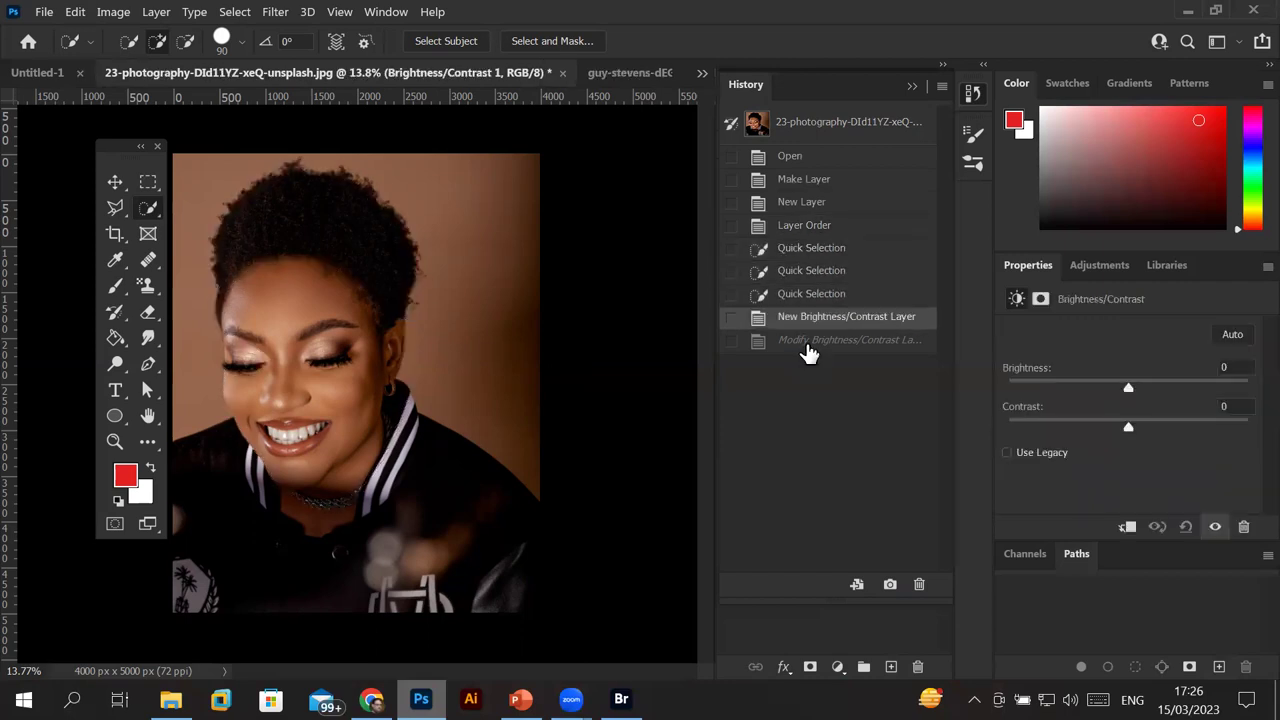
{"action": "left_click", "coordinate": [808, 343]}
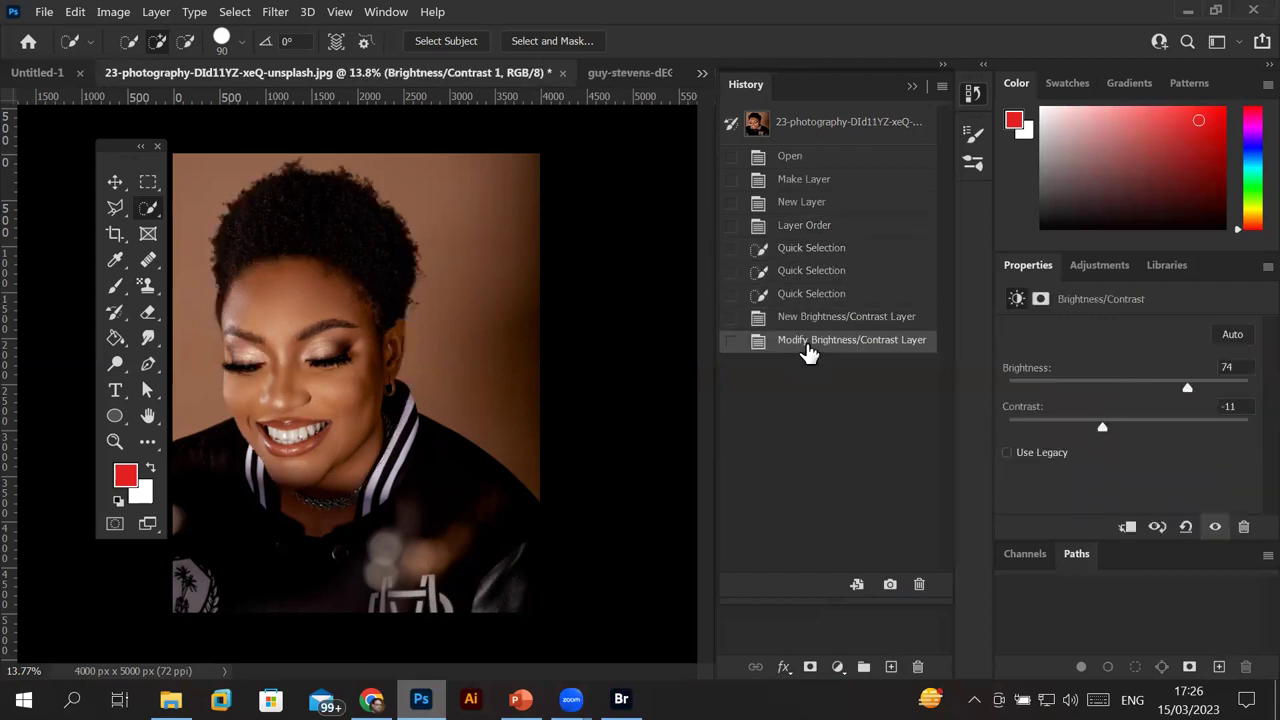
{"action": "left_click", "coordinate": [913, 88]}
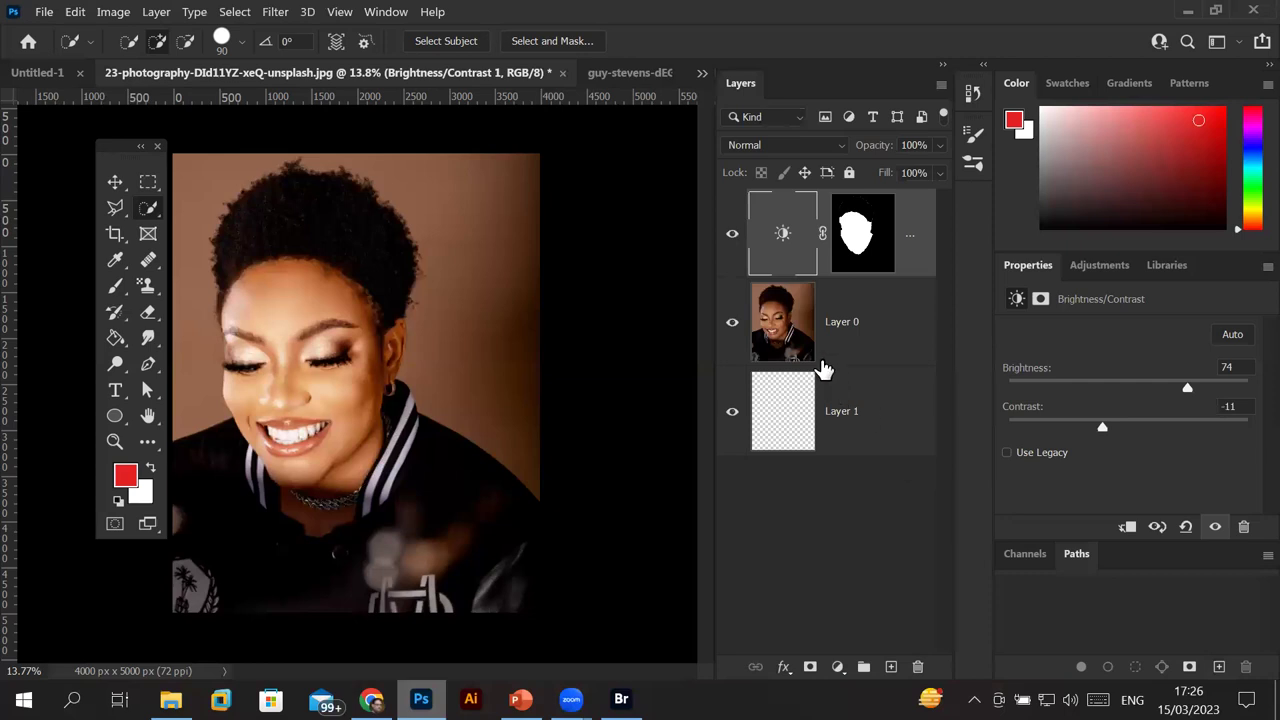
{"action": "left_click", "coordinate": [974, 95]}
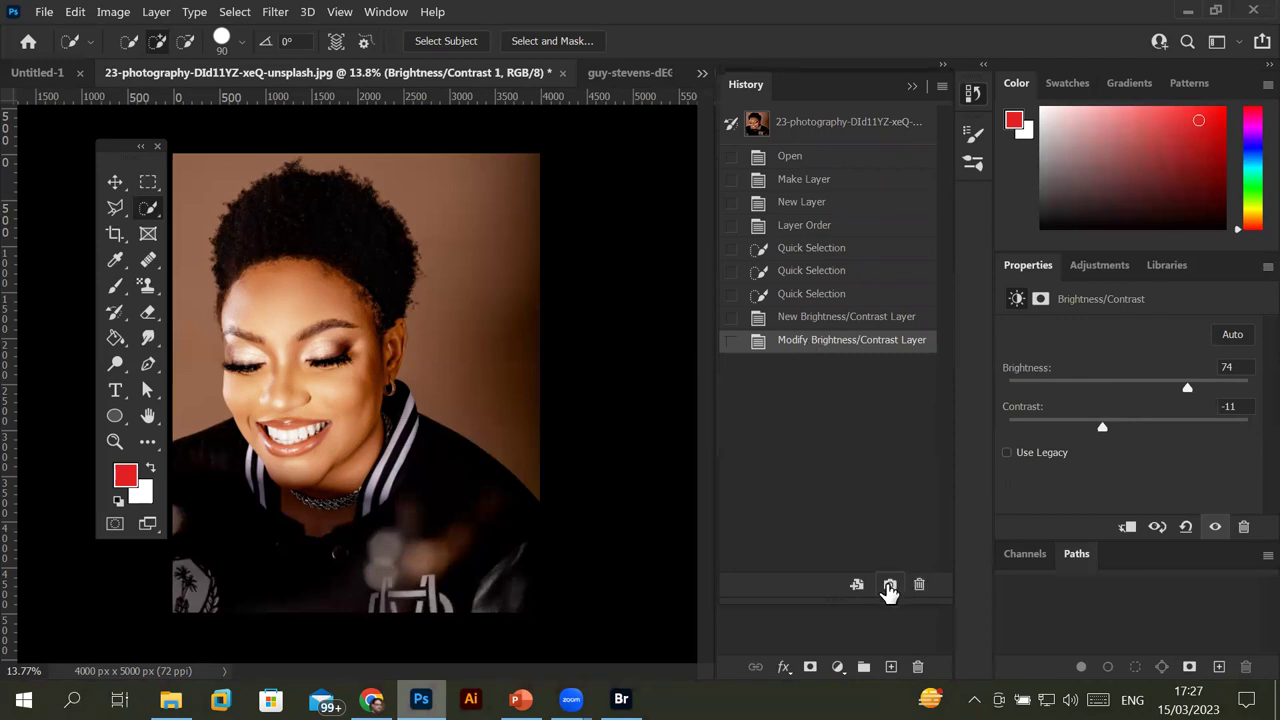
Save the brightened state as Snapshot 1 and try it as history brush source.
{"action": "left_click", "coordinate": [889, 591]}
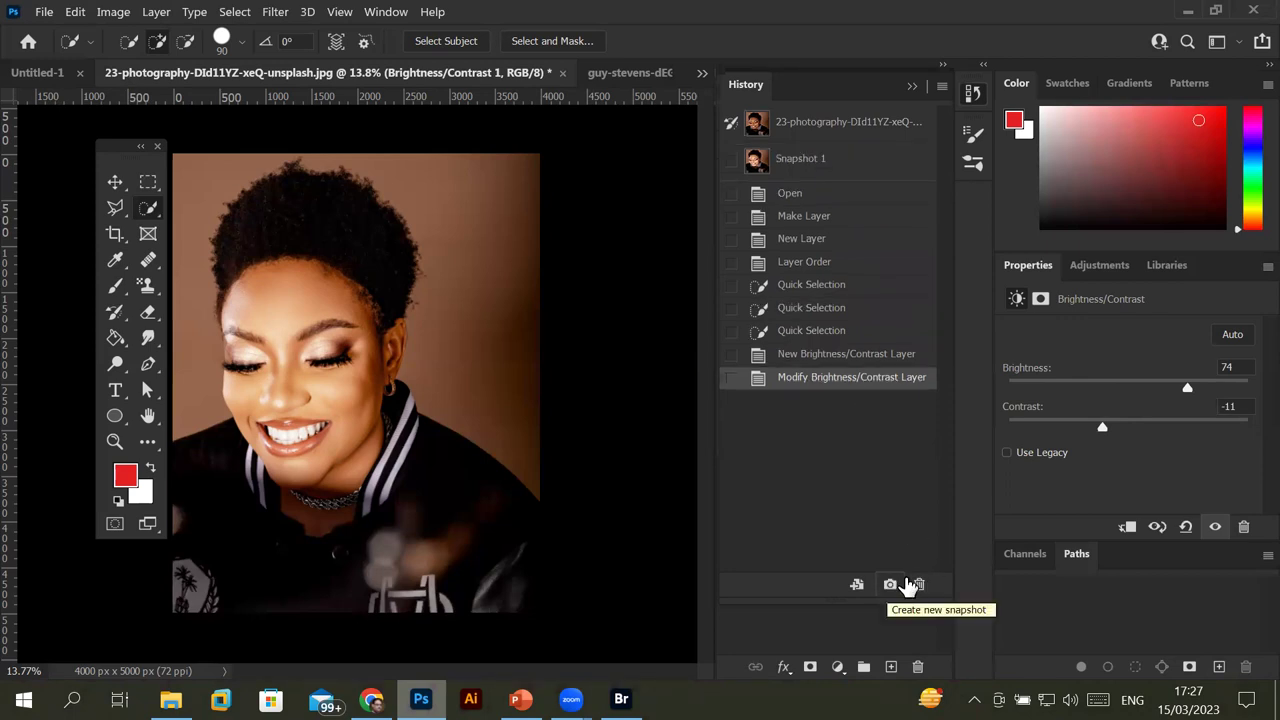
{"action": "left_click", "coordinate": [795, 163]}
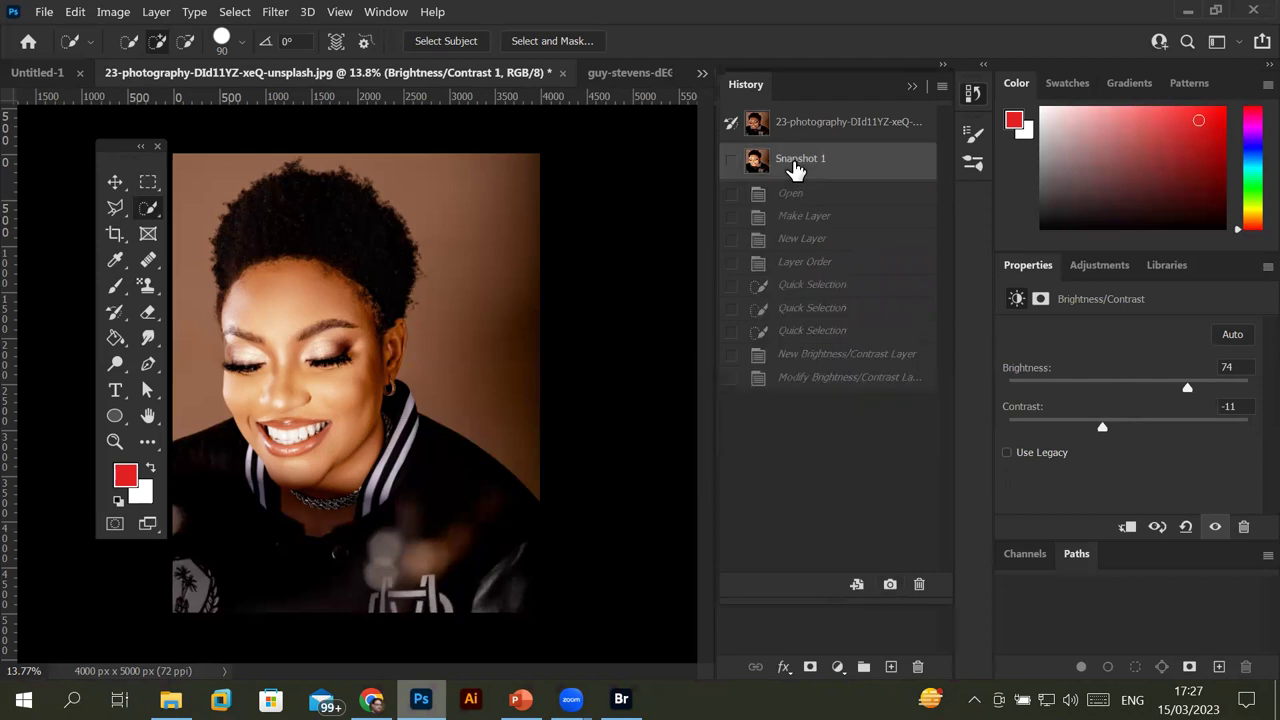
{"action": "left_click", "coordinate": [731, 159]}
{"action": "left_click", "coordinate": [733, 125]}
Compare the original with Snapshot 1, then make Snapshot 1 the history brush source.
{"action": "left_click", "coordinate": [808, 125]}
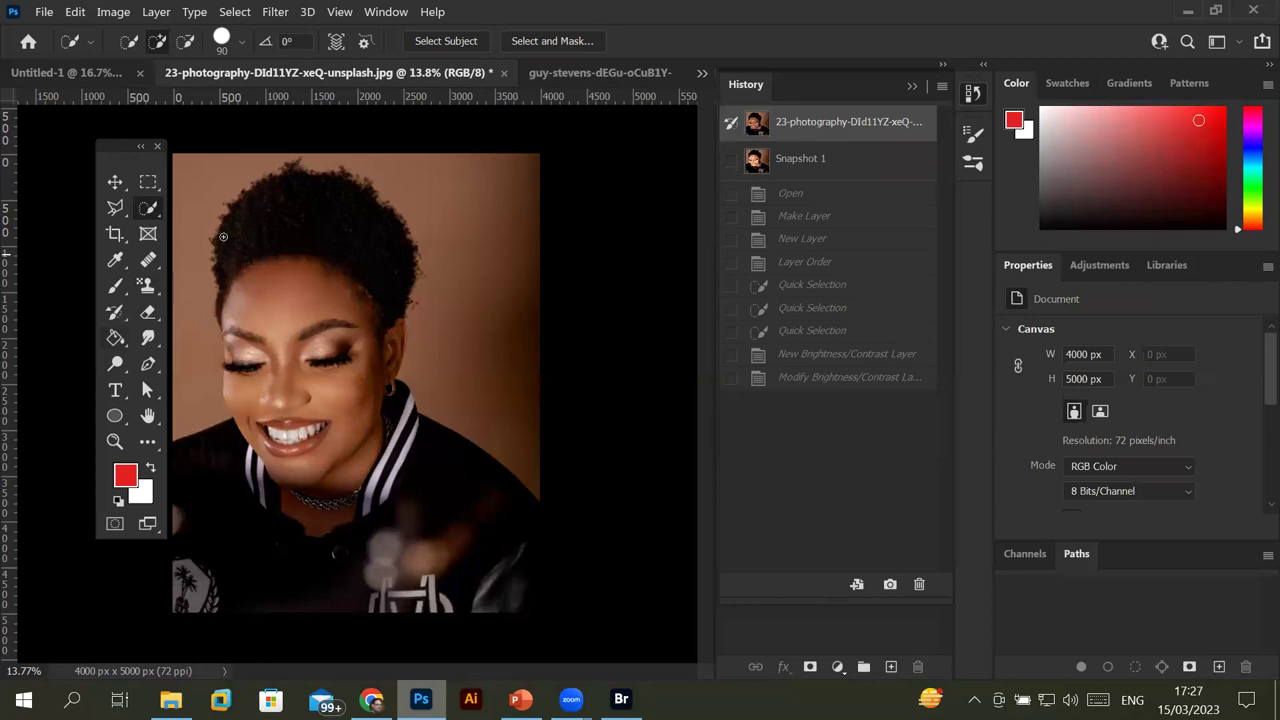
{"action": "left_click", "coordinate": [806, 162]}
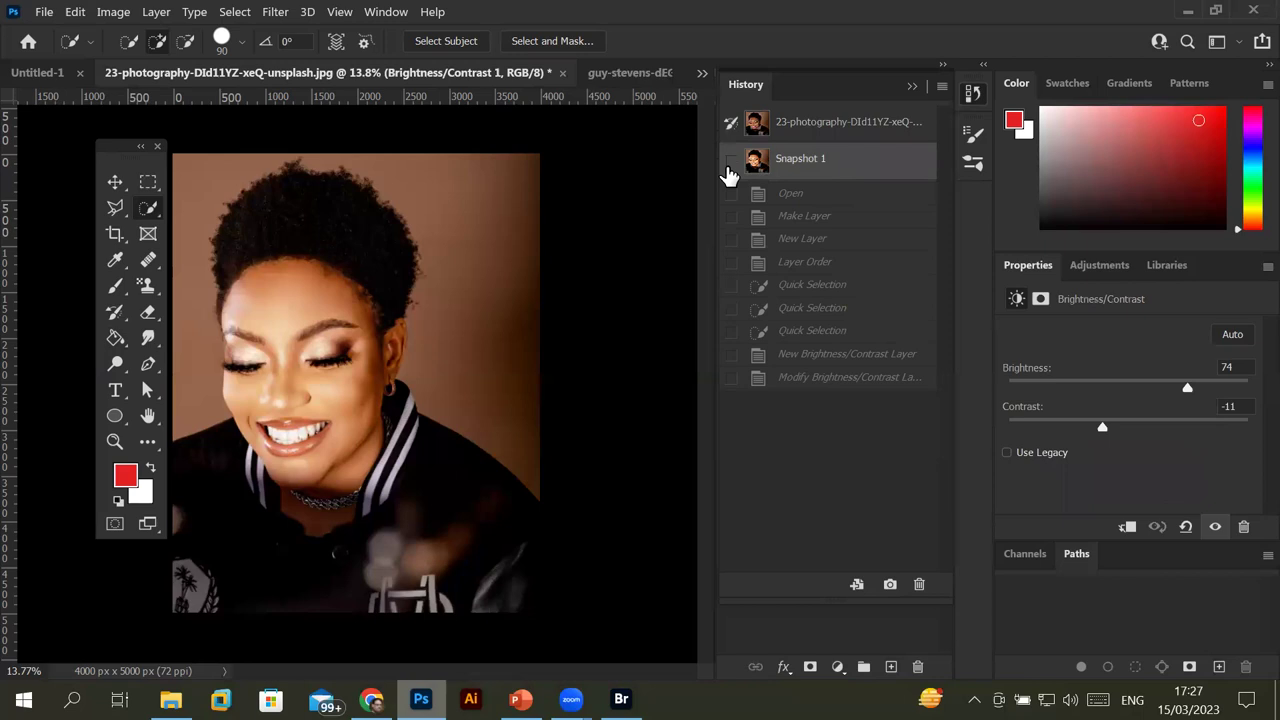
{"action": "left_click", "coordinate": [805, 128]}
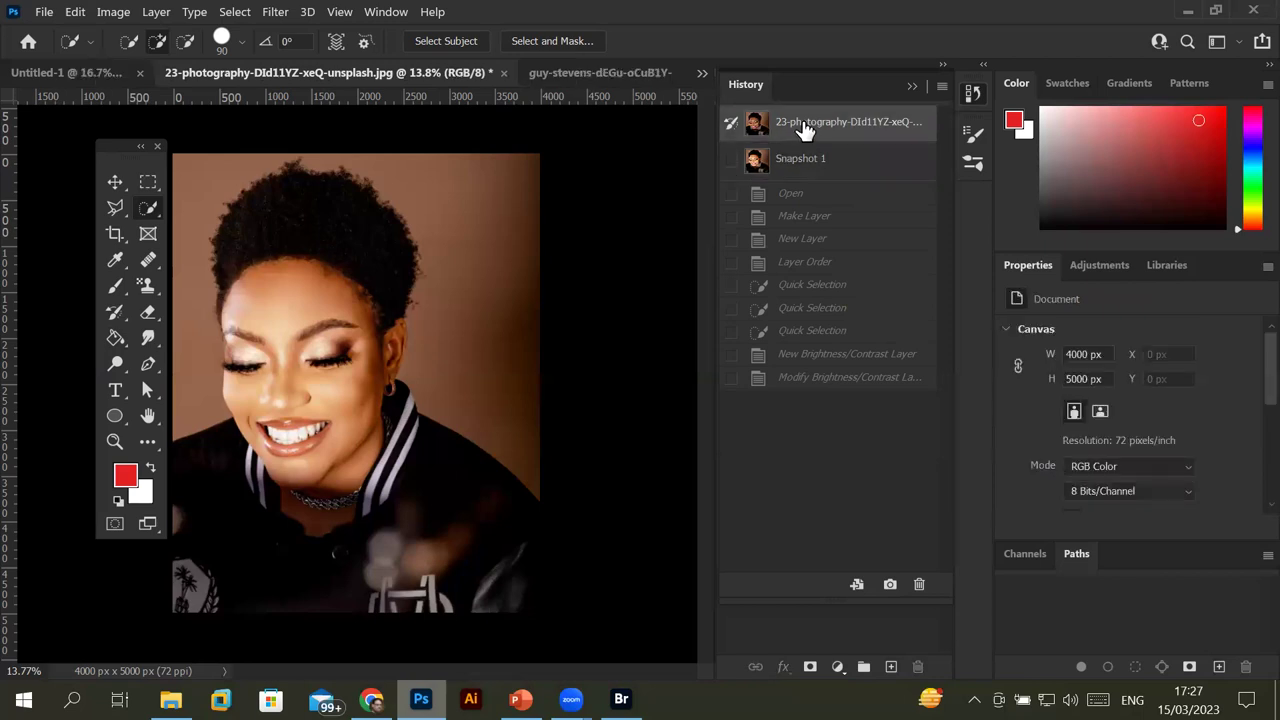
{"action": "left_click", "coordinate": [808, 163]}
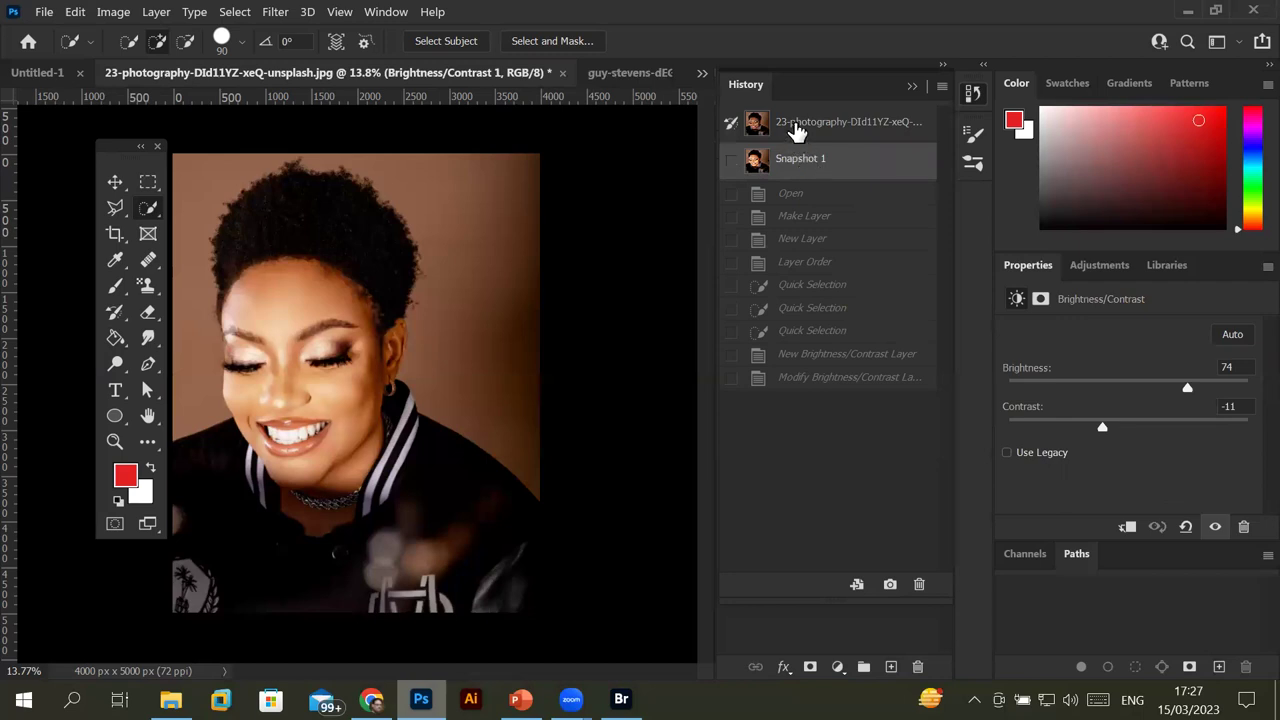
{"action": "left_click", "coordinate": [797, 130]}
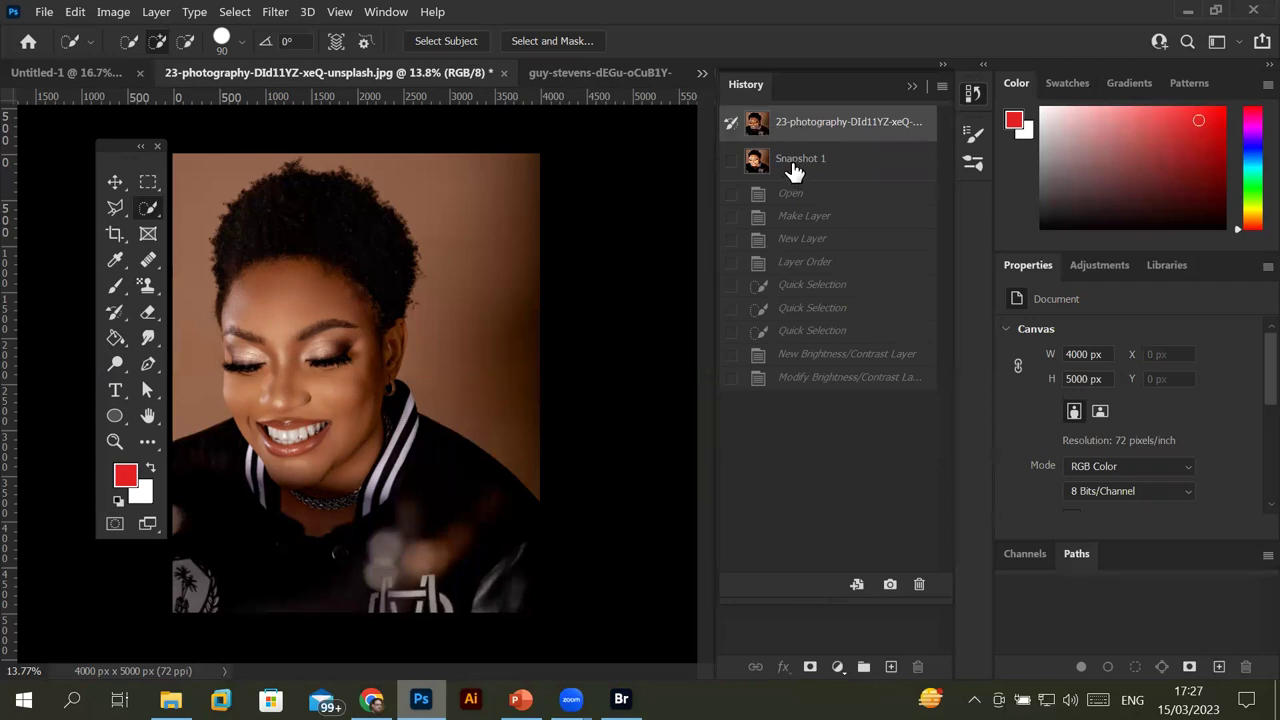
{"action": "left_click", "coordinate": [793, 168]}
{"action": "left_click", "coordinate": [731, 160]}
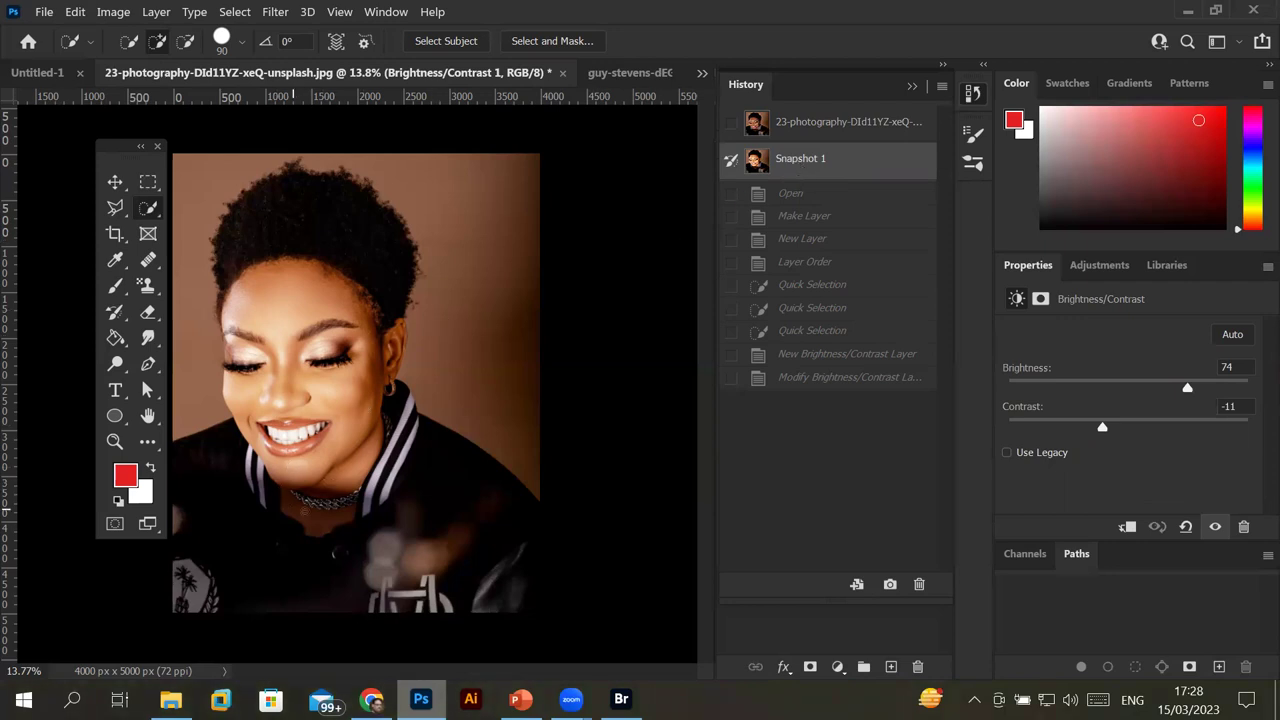
Return to the Layers list with Layer 0 selected.
{"action": "scroll", "coordinate": [325, 458], "scroll_direction": "up", "scroll_amount": 1}
{"action": "scroll", "coordinate": [325, 458], "scroll_direction": "up", "scroll_amount": 1}
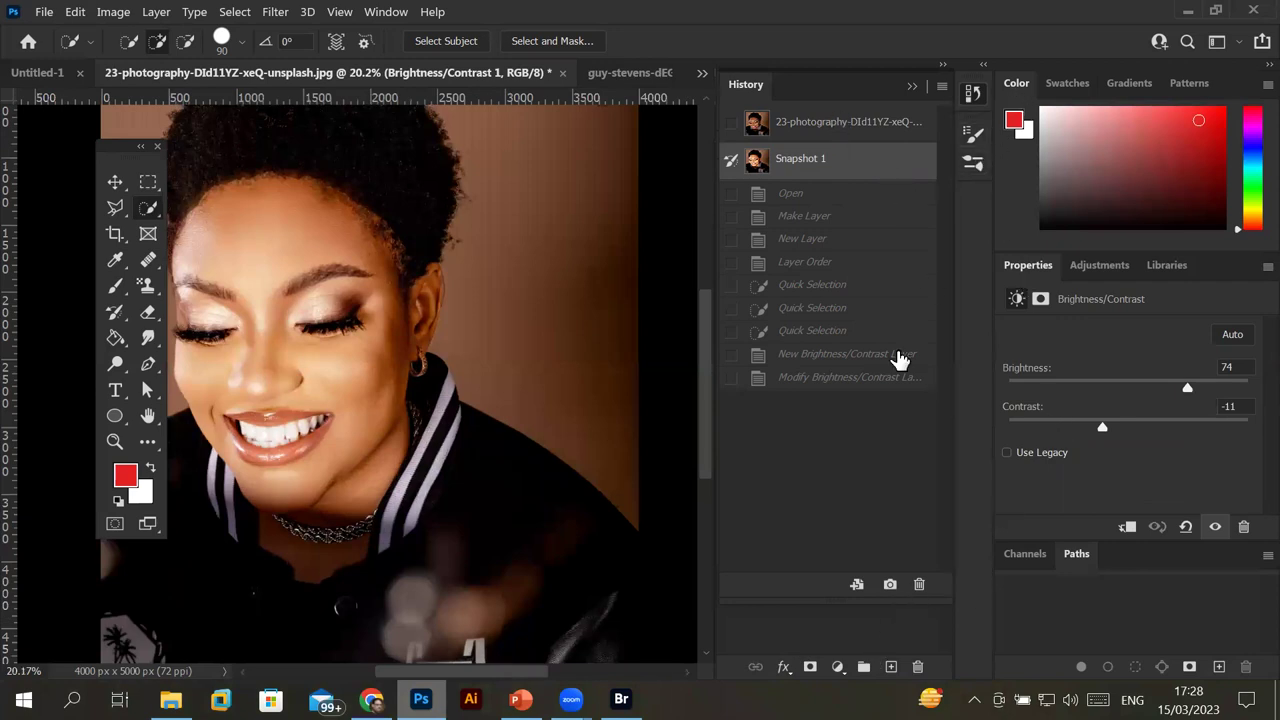
{"action": "left_click", "coordinate": [912, 88]}
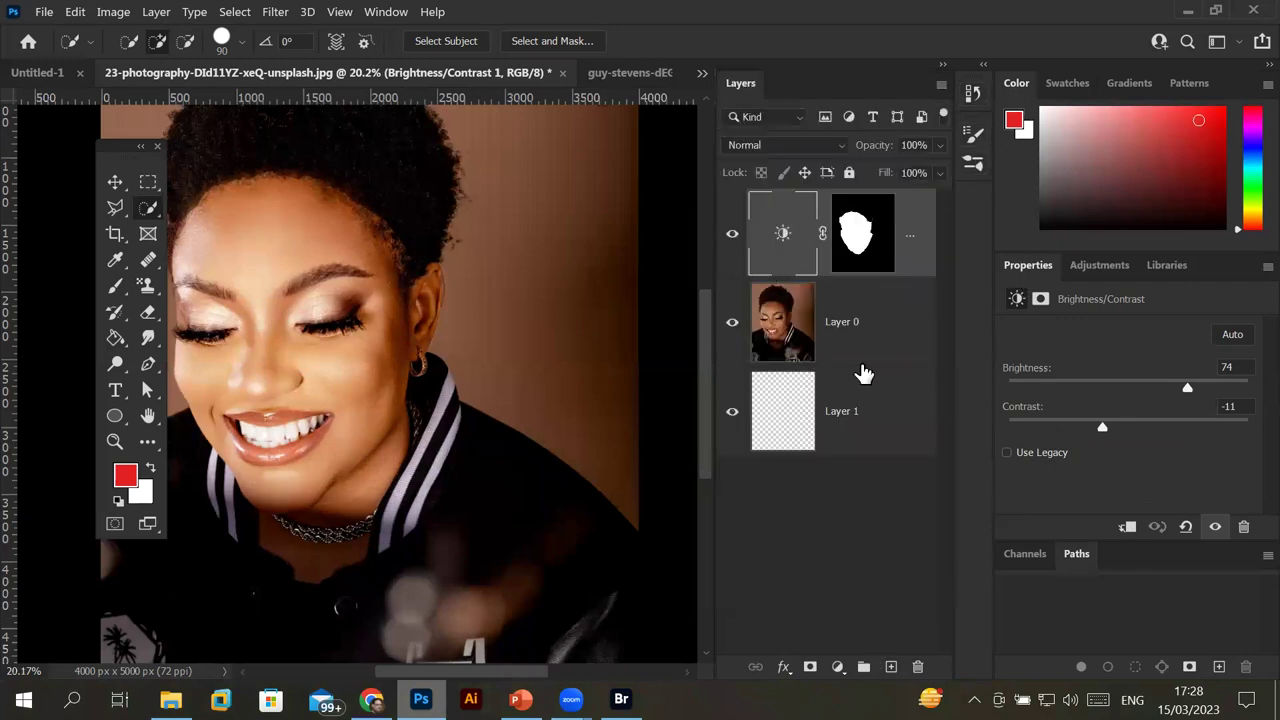
{"action": "left_click", "coordinate": [793, 333]}
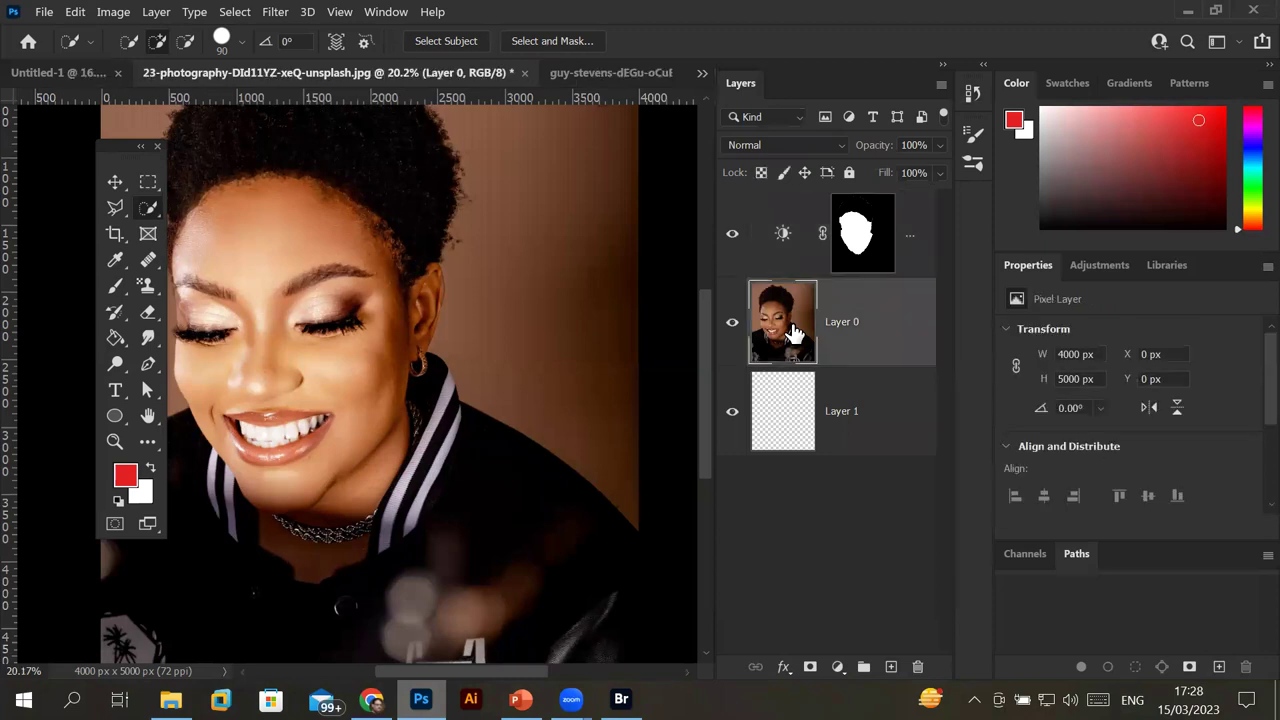
{"action": "scroll", "coordinate": [217, 493], "scroll_direction": "up", "scroll_amount": 3}
Clear the stray face selection and zoom in on the mouth at 79.4%.
{"action": "scroll", "coordinate": [246, 466], "scroll_direction": "up", "scroll_amount": 3}
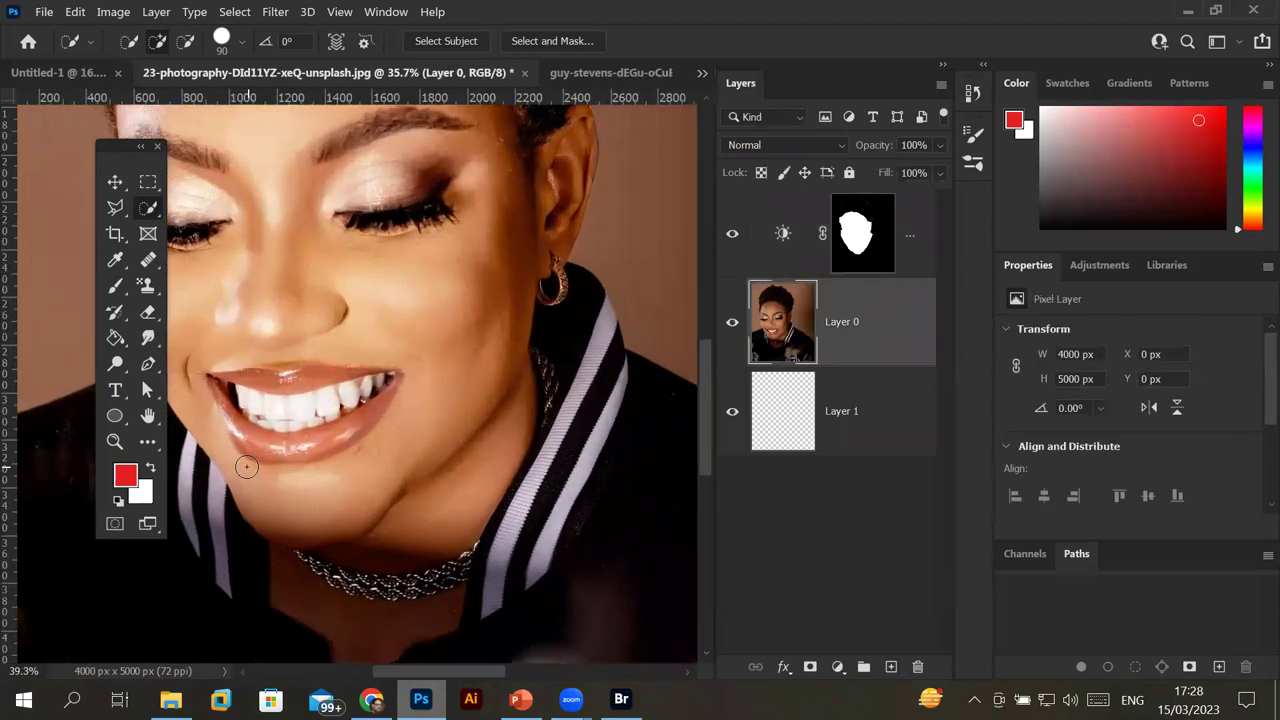
{"action": "scroll", "coordinate": [246, 466], "scroll_direction": "up", "scroll_amount": 3}
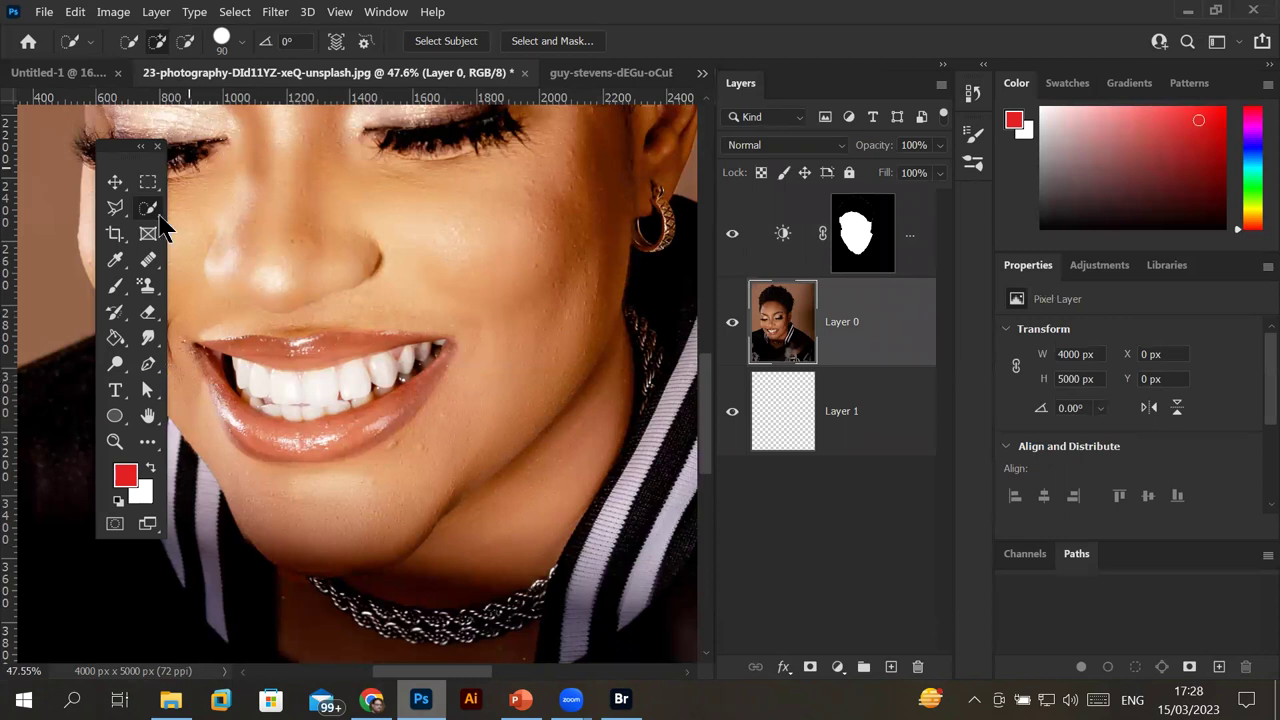
{"action": "scroll", "coordinate": [245, 345], "scroll_direction": "up", "scroll_amount": 1}
{"action": "left_click_drag", "start_coordinate": [258, 348], "coordinate": [318, 347]}
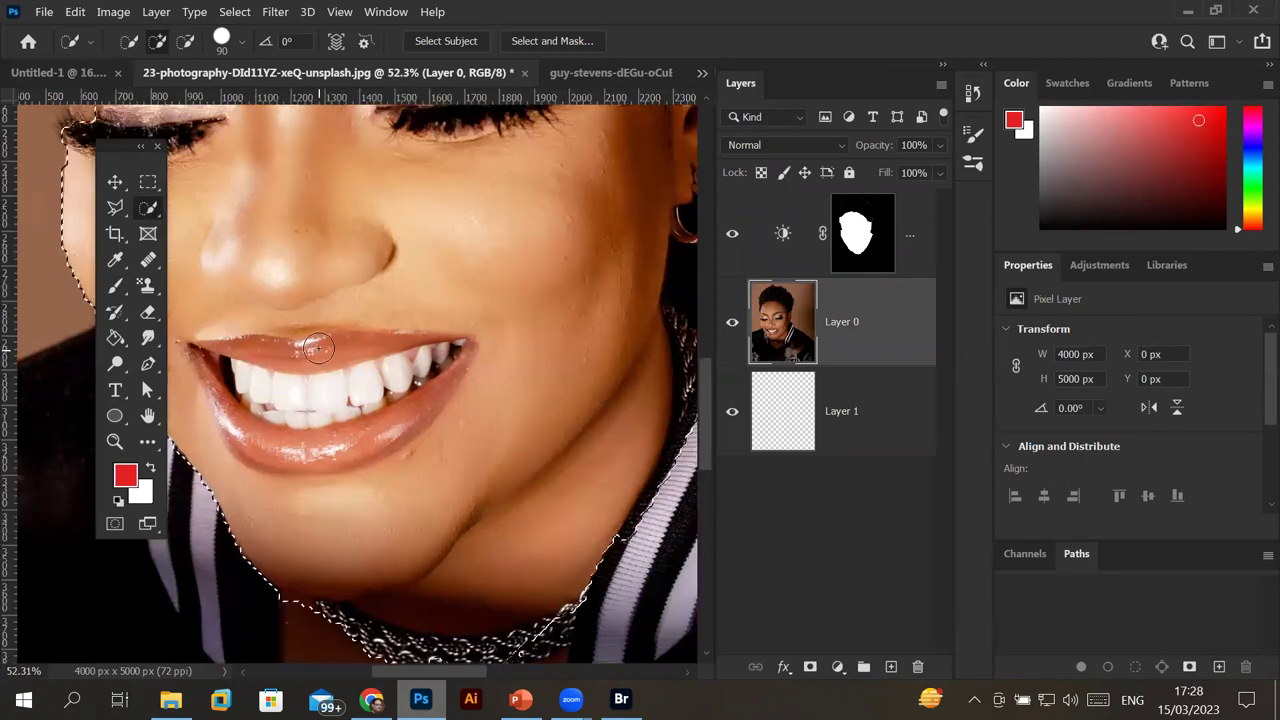
{"action": "scroll", "coordinate": [318, 347], "scroll_direction": "down", "scroll_amount": 3}
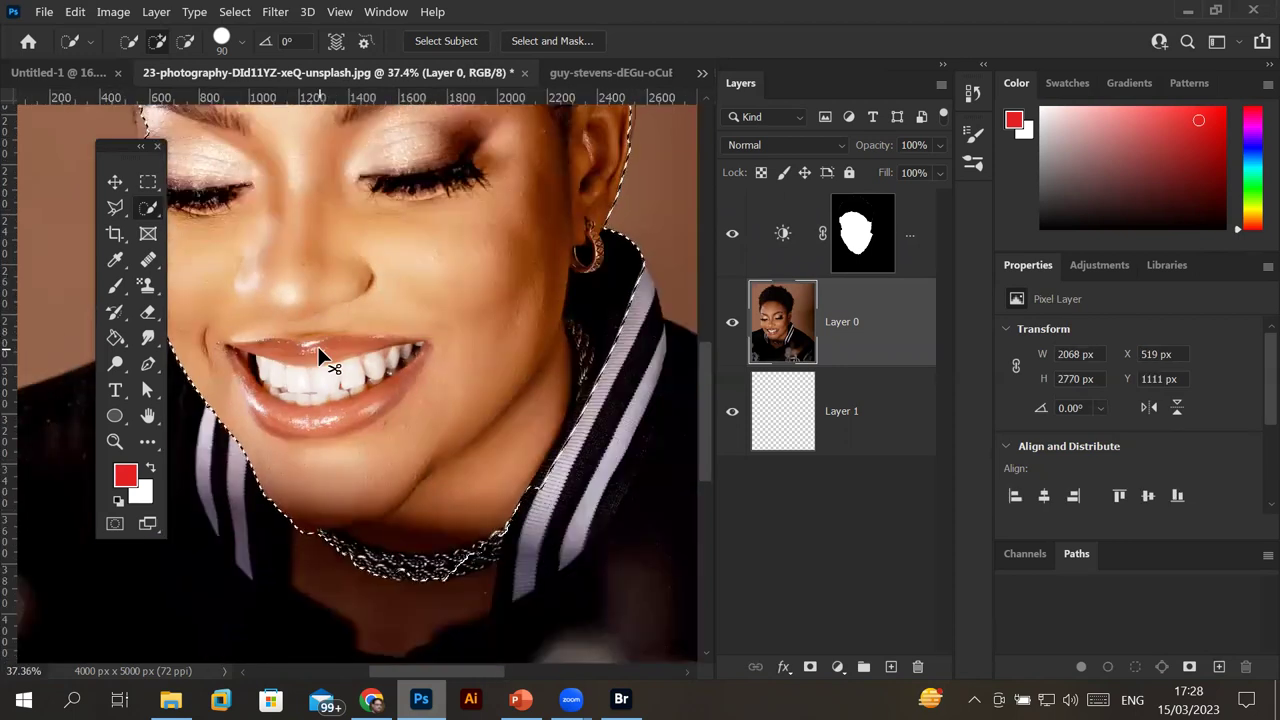
{"action": "key", "text": "ctrl+d"}
{"action": "scroll", "coordinate": [300, 350], "scroll_direction": "up", "scroll_amount": 2}
{"action": "scroll", "coordinate": [308, 353], "scroll_direction": "up", "scroll_amount": 2}
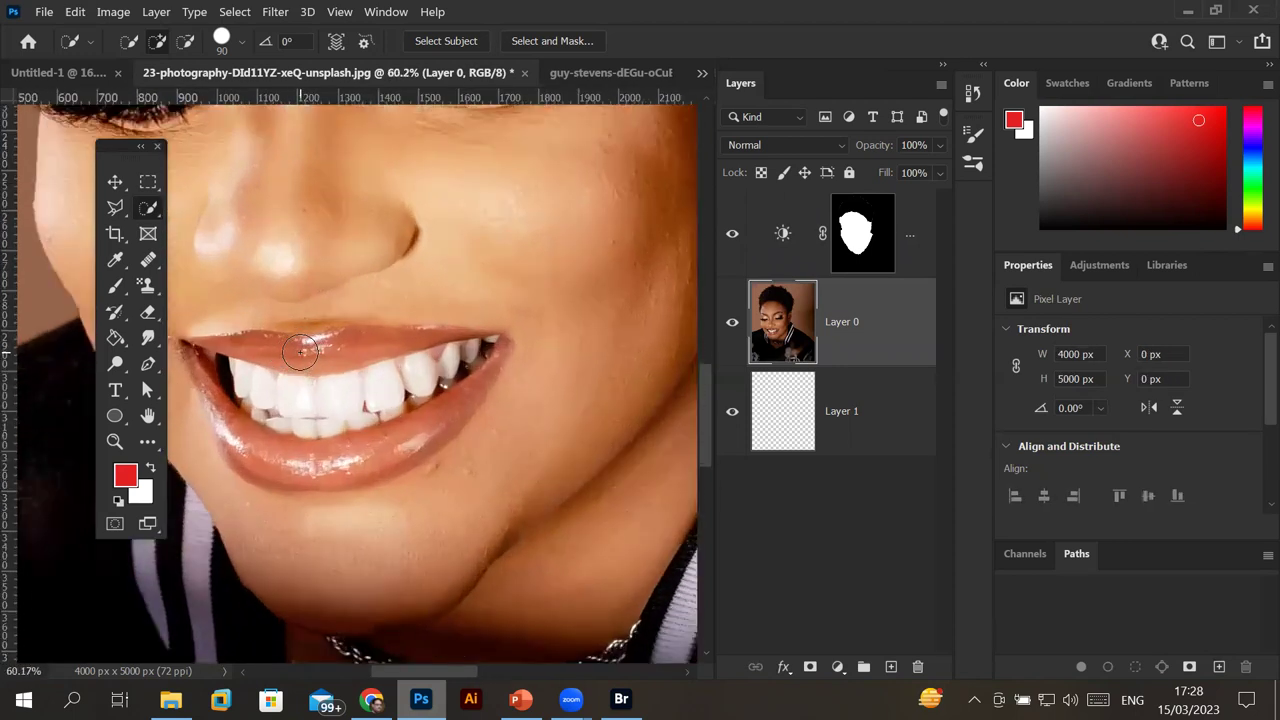
{"action": "scroll", "coordinate": [318, 357], "scroll_direction": "up", "scroll_amount": 3}
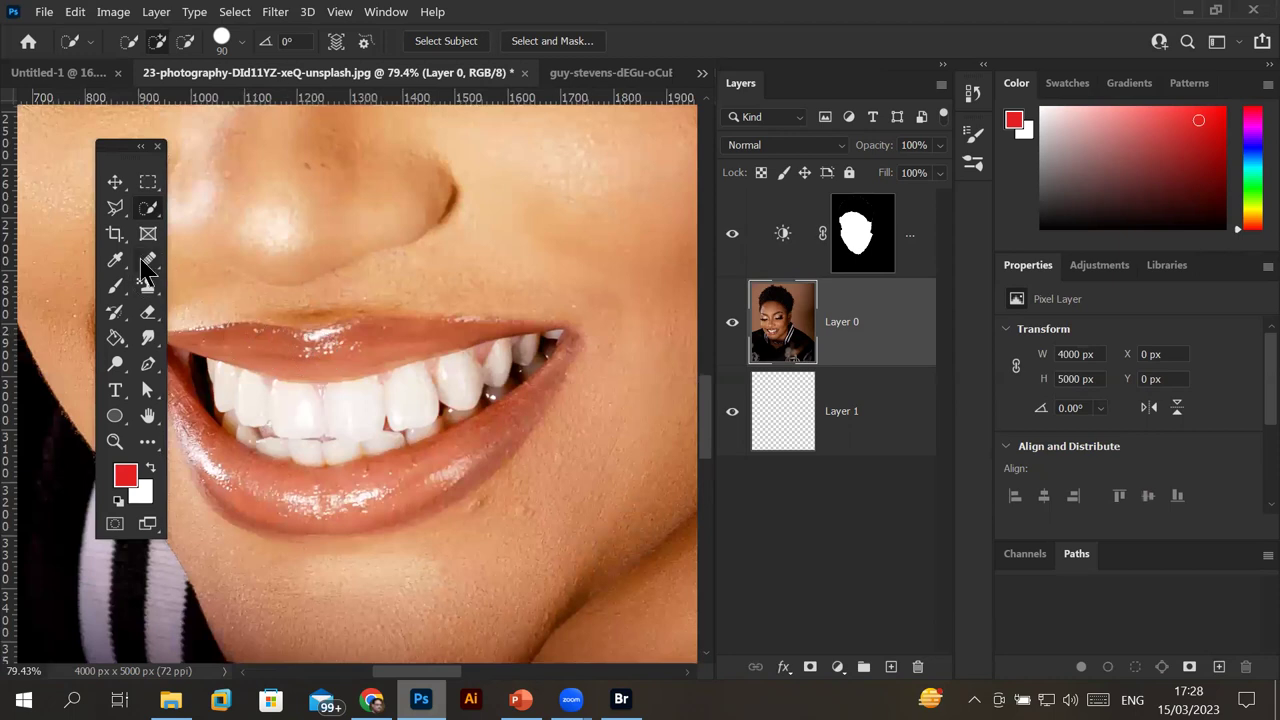
{"action": "left_click", "coordinate": [115, 209]}
Choose the plain Lasso tool and trace along the upper lip.
{"action": "right_click", "coordinate": [115, 214]}
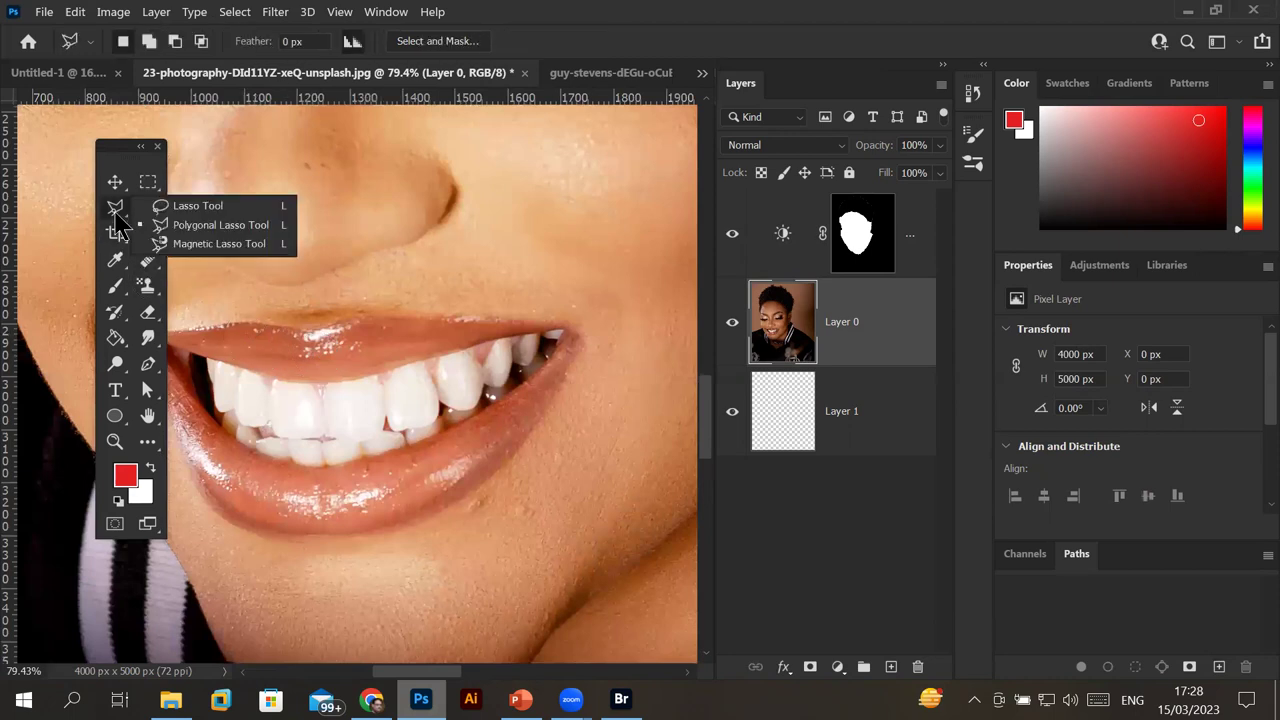
{"action": "left_click", "coordinate": [200, 207]}
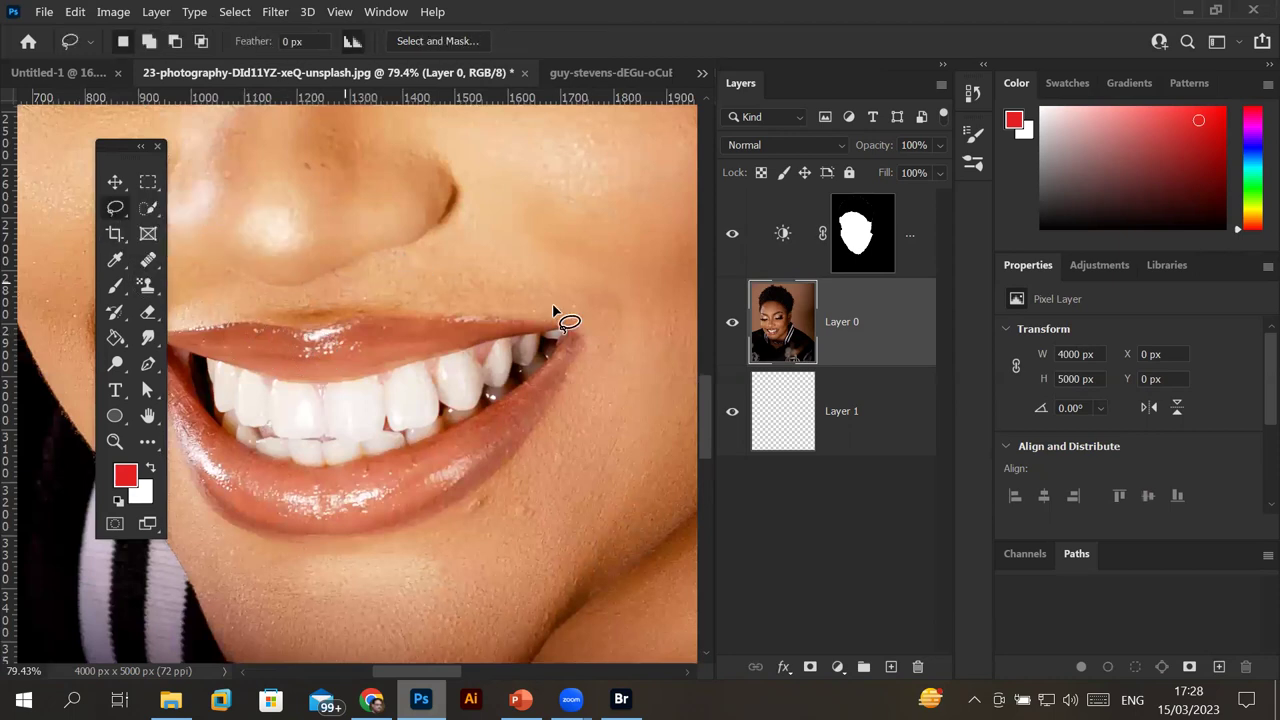
{"action": "mouse_move", "coordinate": [571, 326]}
{"action": "left_mouse_down"}
{"action": "mouse_move", "coordinate": [402, 316]}
{"action": "mouse_move", "coordinate": [316, 334]}
{"action": "left_mouse_up"}
{"action": "mouse_move", "coordinate": [287, 329]}
{"action": "left_mouse_down"}
{"action": "mouse_move", "coordinate": [172, 337]}
{"action": "mouse_move", "coordinate": [414, 288]}
{"action": "mouse_move", "coordinate": [372, 268]}
{"action": "mouse_move", "coordinate": [340, 281]}
{"action": "left_mouse_up"}
{"action": "scroll", "coordinate": [495, 312], "scroll_direction": "down", "scroll_amount": 1}
{"action": "scroll", "coordinate": [497, 310], "scroll_direction": "down", "scroll_amount": 1}
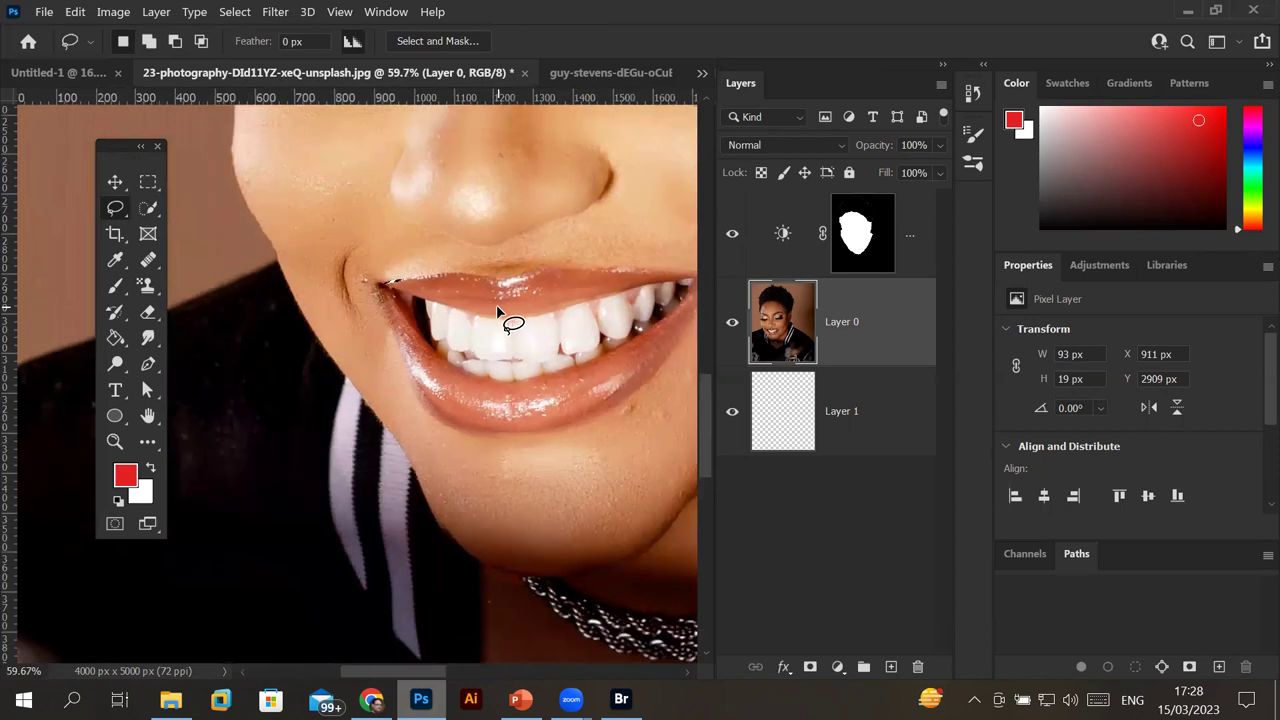
{"action": "left_click_drag", "start_coordinate": [823, 100], "coordinate": [771, 157]}
Collapse the Layers panel, finish the upper lip, and Shift-add the lower lip excluding teeth.
{"action": "left_click", "coordinate": [942, 66]}
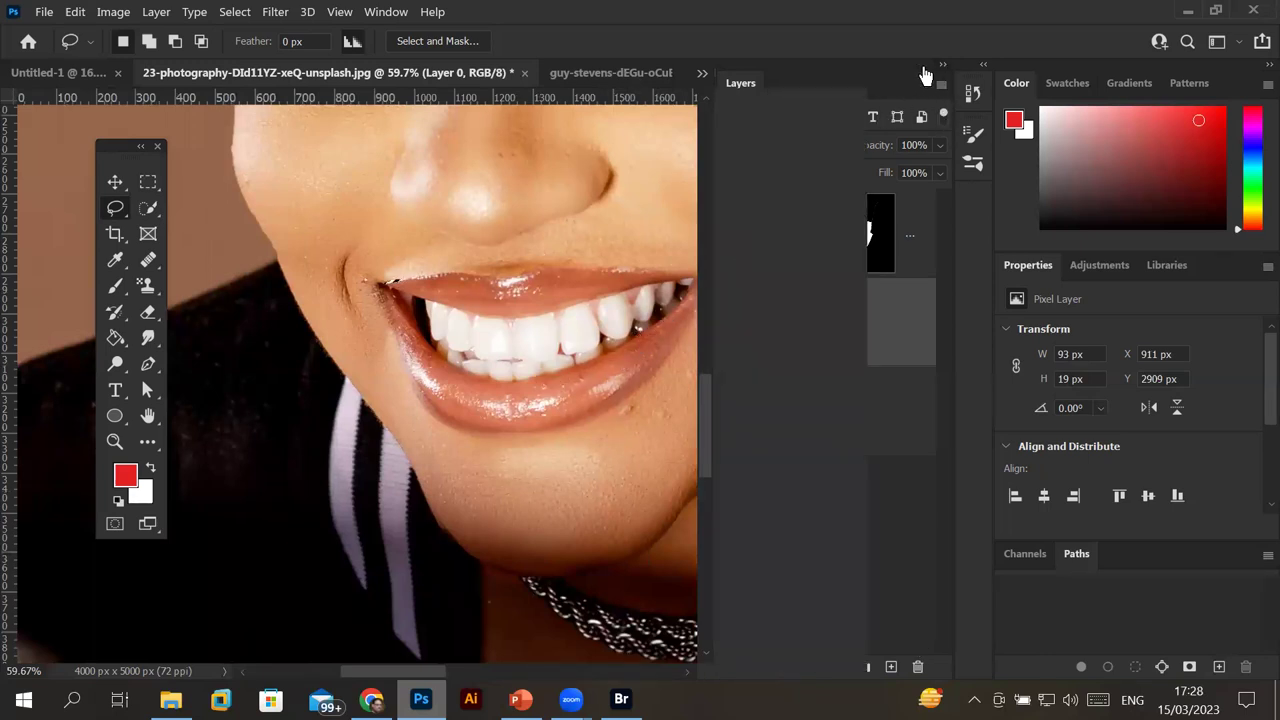
{"action": "mouse_move", "coordinate": [693, 280]}
{"action": "left_mouse_down"}
{"action": "mouse_move", "coordinate": [376, 281]}
{"action": "mouse_move", "coordinate": [518, 317]}
{"action": "mouse_move", "coordinate": [703, 289]}
{"action": "mouse_move", "coordinate": [690, 295]}
{"action": "left_mouse_up"}
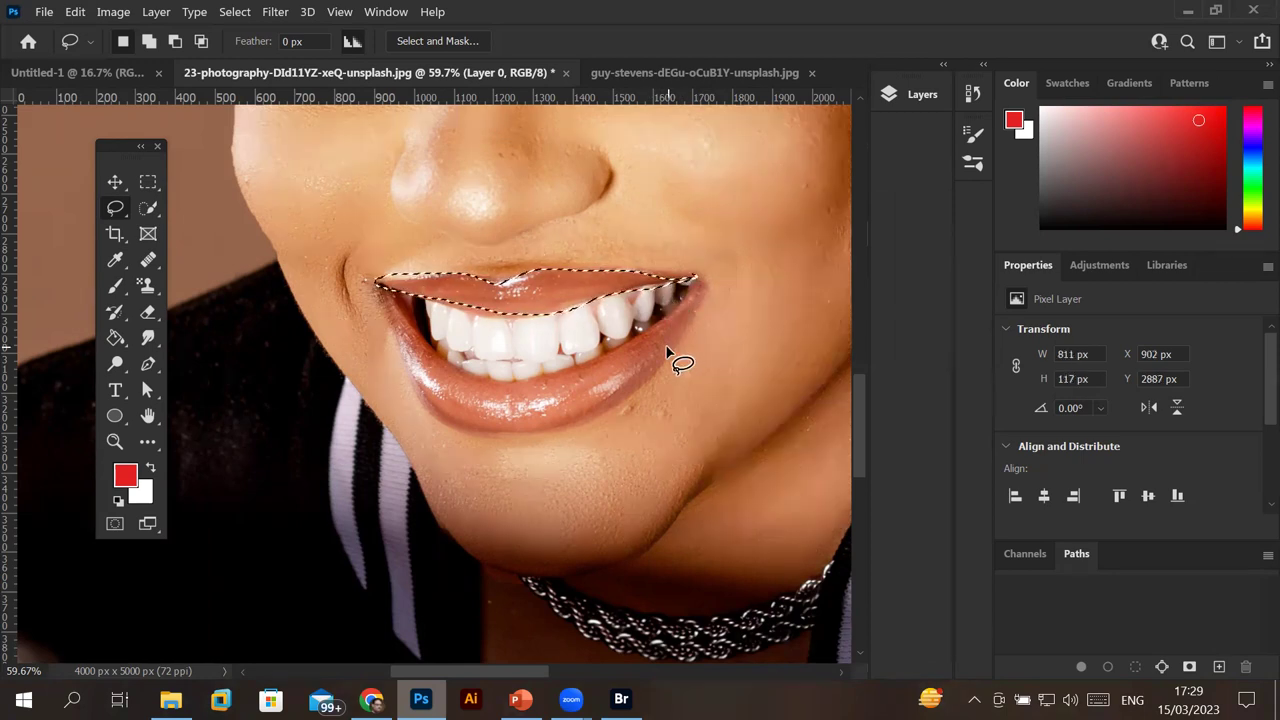
{"action": "key", "text": "shift"}
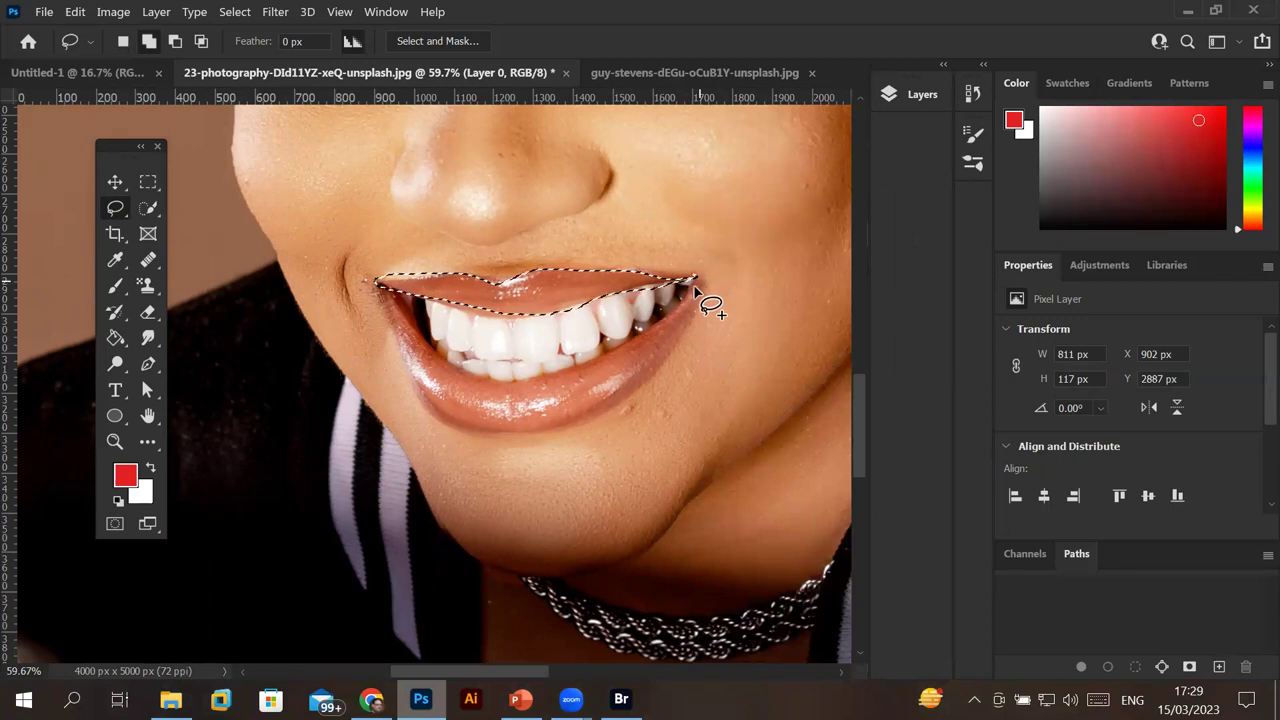
{"action": "left_click_drag", "start_coordinate": [627, 348], "coordinate": [486, 380]}
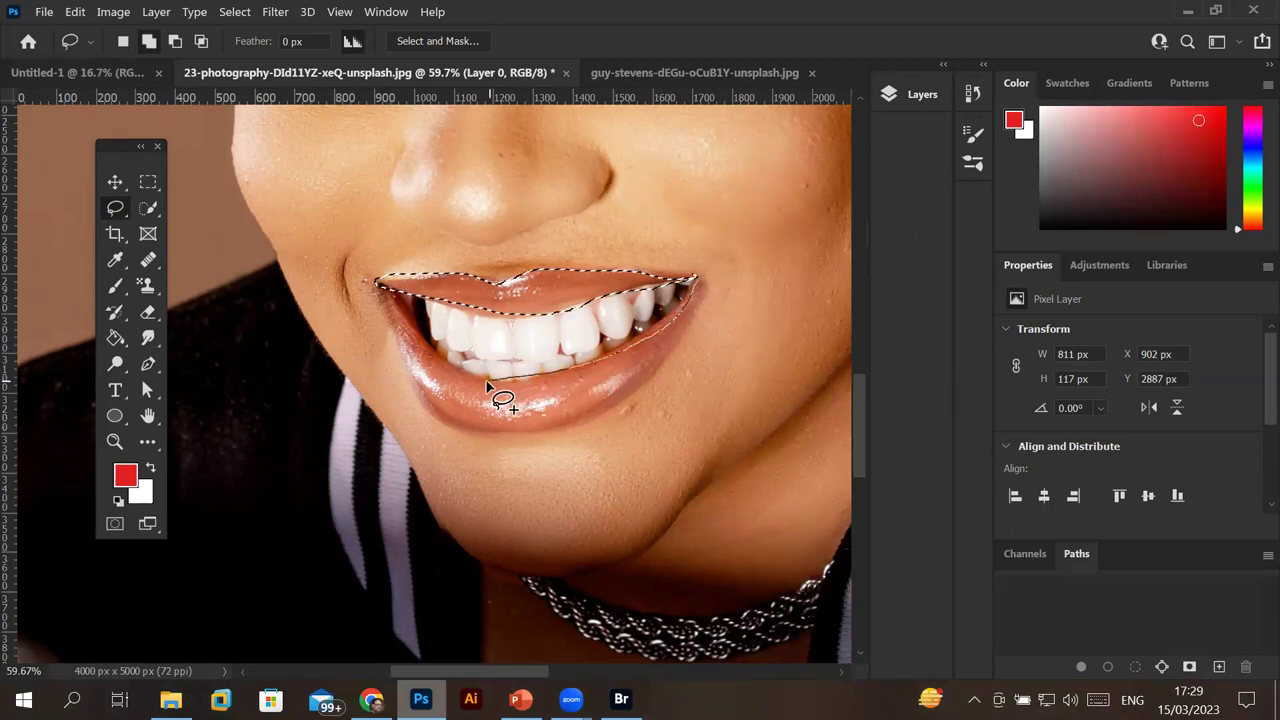
{"action": "mouse_move", "coordinate": [486, 380]}
{"action": "left_mouse_down"}
{"action": "mouse_move", "coordinate": [389, 289]}
{"action": "mouse_move", "coordinate": [421, 398]}
{"action": "mouse_move", "coordinate": [503, 430]}
{"action": "mouse_move", "coordinate": [620, 409]}
{"action": "mouse_move", "coordinate": [680, 349]}
{"action": "mouse_move", "coordinate": [699, 281]}
{"action": "left_mouse_up"}
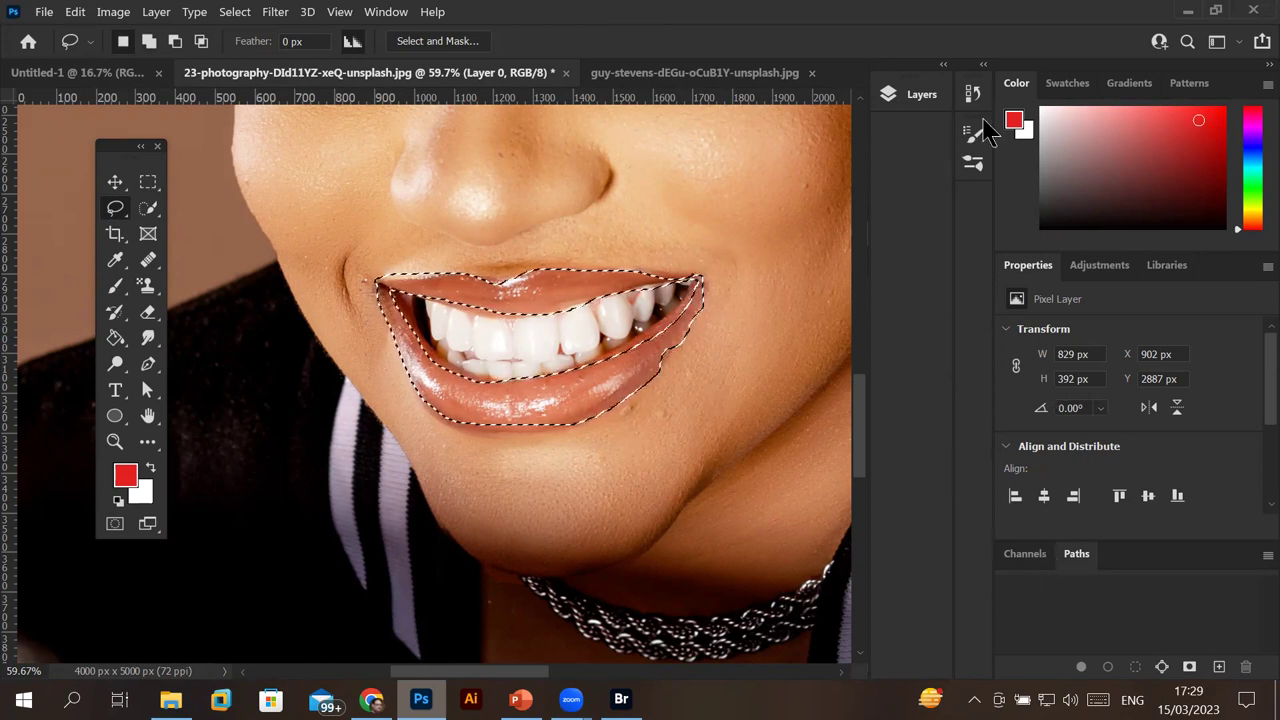
Add a Hue/Saturation 1 adjustment layer masked to the lips above Layer 0.
{"action": "left_click", "coordinate": [921, 95]}
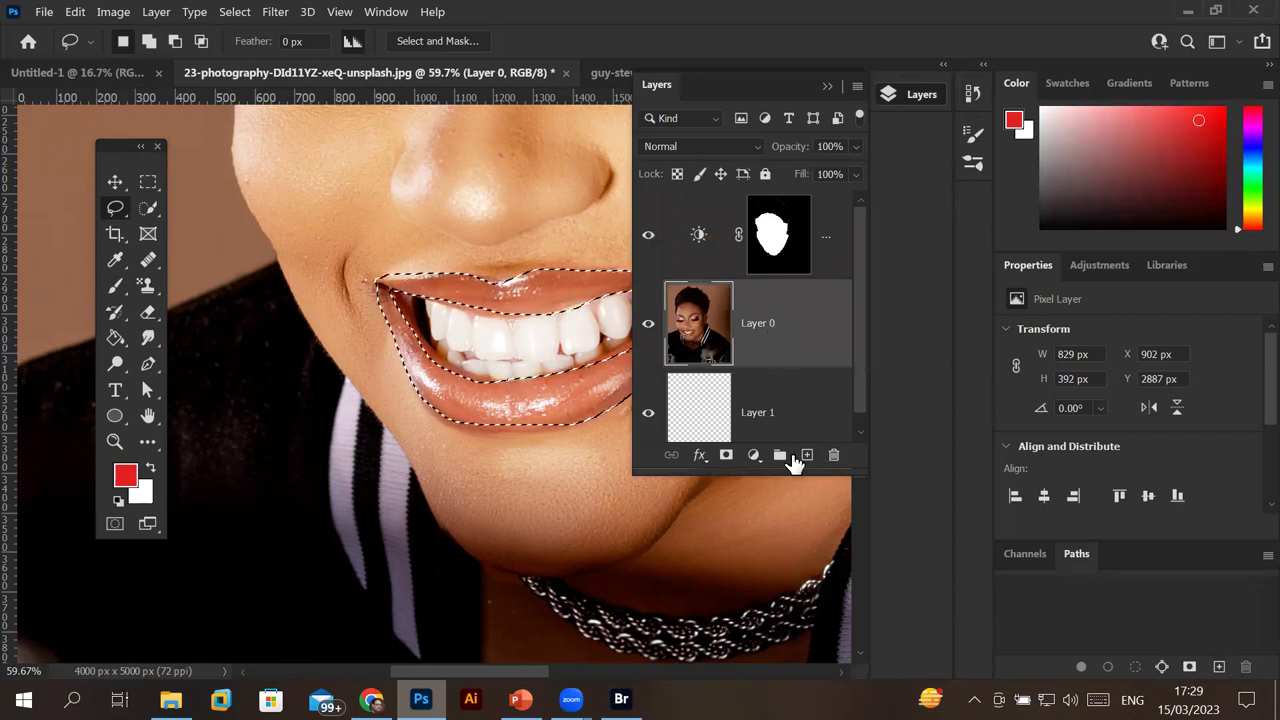
{"action": "left_click", "coordinate": [755, 457]}
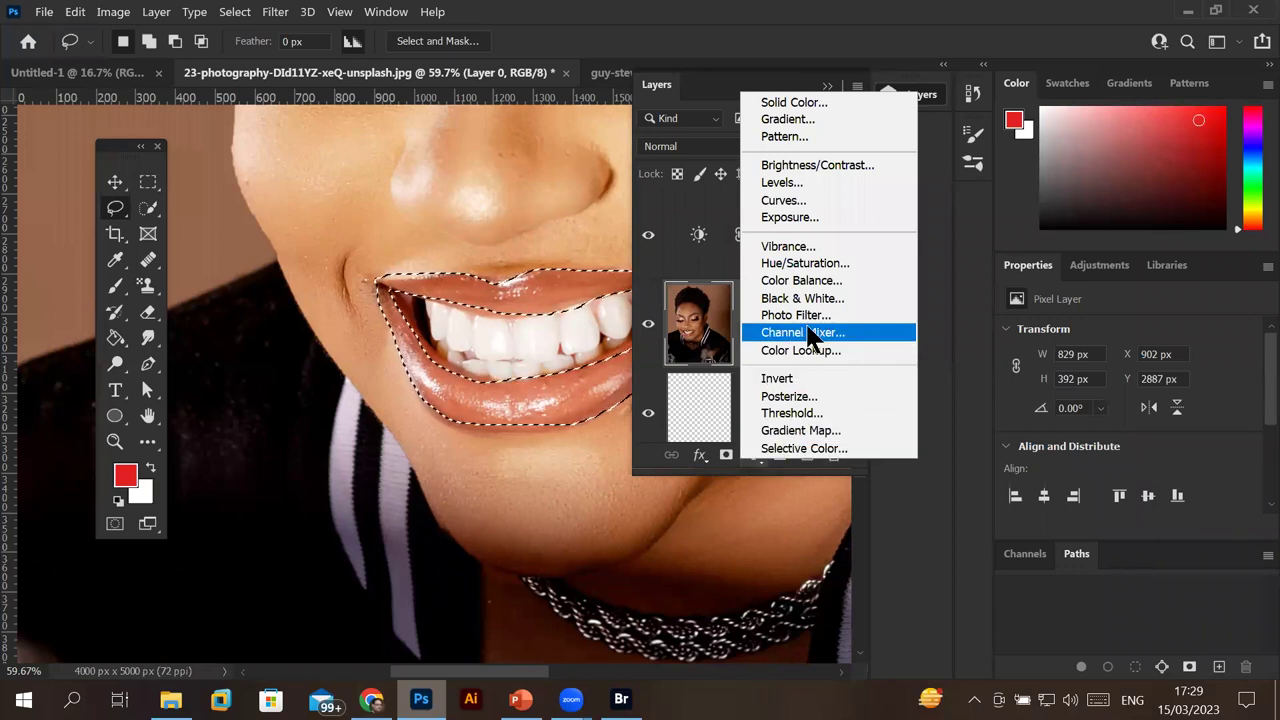
{"action": "left_click", "coordinate": [805, 263]}
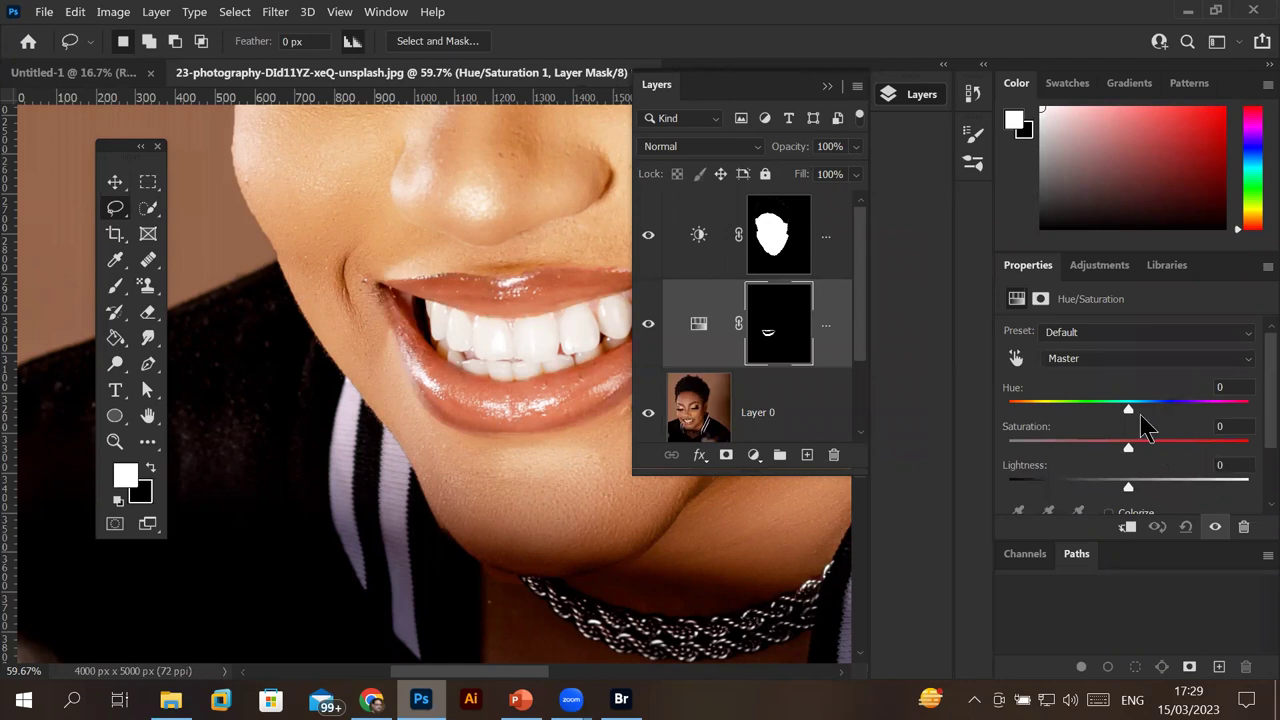
Set the lip Hue/Saturation 1 sliders to Hue -43, Saturation +35 and Lightness -37.
{"action": "mouse_move", "coordinate": [1130, 412]}
{"action": "left_mouse_down"}
{"action": "mouse_move", "coordinate": [1245, 420]}
{"action": "mouse_move", "coordinate": [1000, 412]}
{"action": "mouse_move", "coordinate": [1040, 420]}
{"action": "left_mouse_up"}
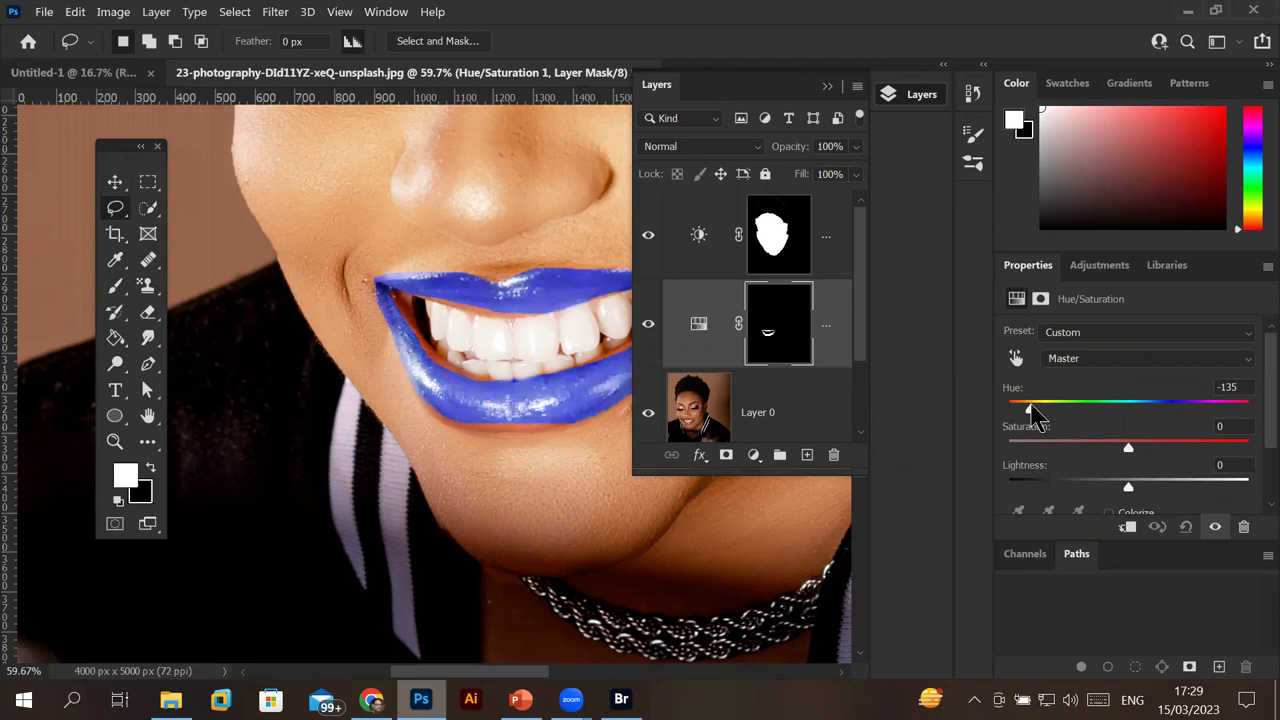
{"action": "mouse_move", "coordinate": [1033, 410]}
{"action": "left_mouse_down"}
{"action": "mouse_move", "coordinate": [1260, 412]}
{"action": "mouse_move", "coordinate": [1088, 418]}
{"action": "left_mouse_up"}
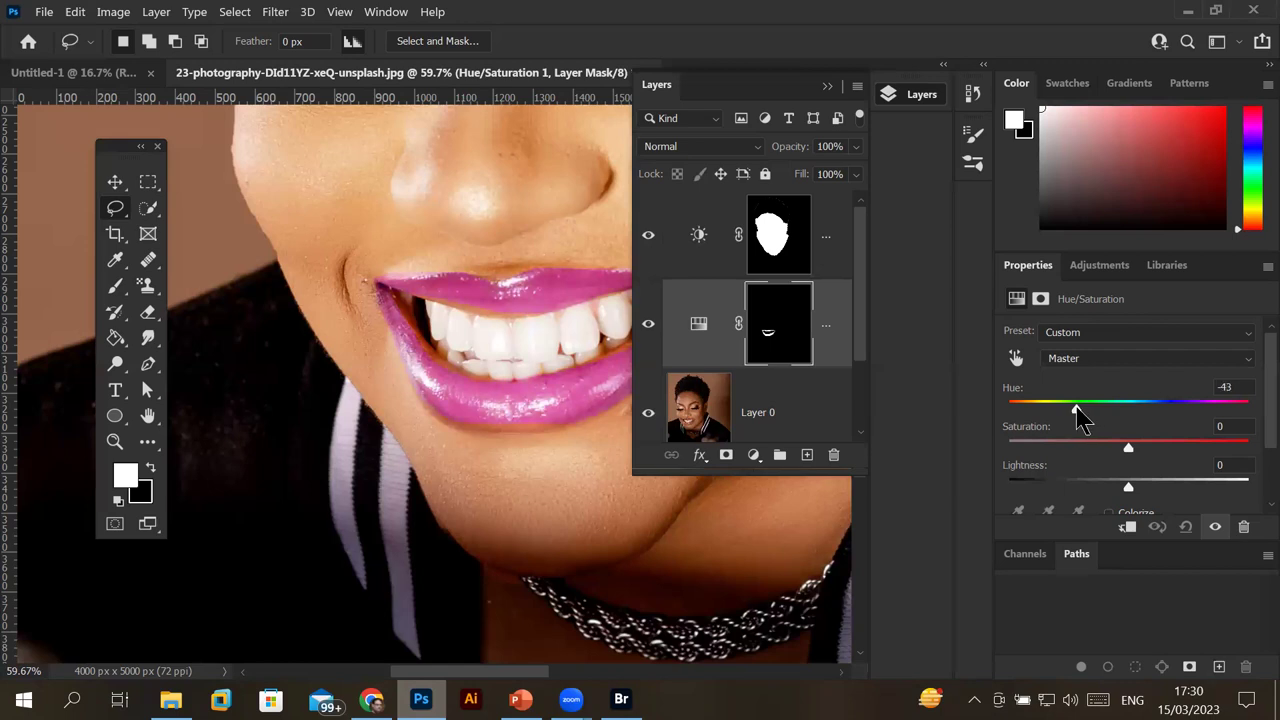
{"action": "mouse_move", "coordinate": [1128, 450]}
{"action": "left_mouse_down"}
{"action": "mouse_move", "coordinate": [1250, 450]}
{"action": "mouse_move", "coordinate": [1021, 450]}
{"action": "mouse_move", "coordinate": [1006, 463]}
{"action": "mouse_move", "coordinate": [1103, 440]}
{"action": "mouse_move", "coordinate": [1200, 443]}
{"action": "mouse_move", "coordinate": [1170, 447]}
{"action": "left_mouse_up"}
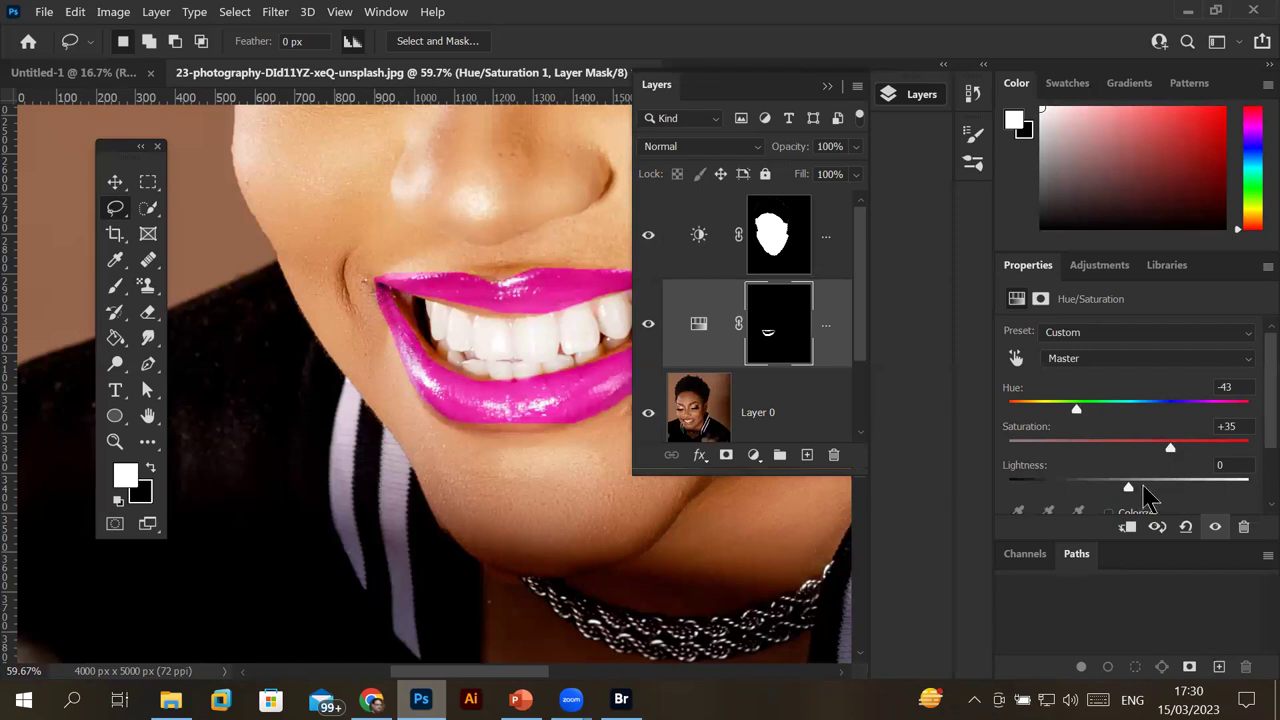
{"action": "mouse_move", "coordinate": [1128, 493]}
{"action": "left_mouse_down"}
{"action": "mouse_move", "coordinate": [1166, 490]}
{"action": "mouse_move", "coordinate": [1069, 491]}
{"action": "mouse_move", "coordinate": [1100, 494]}
{"action": "left_mouse_up"}
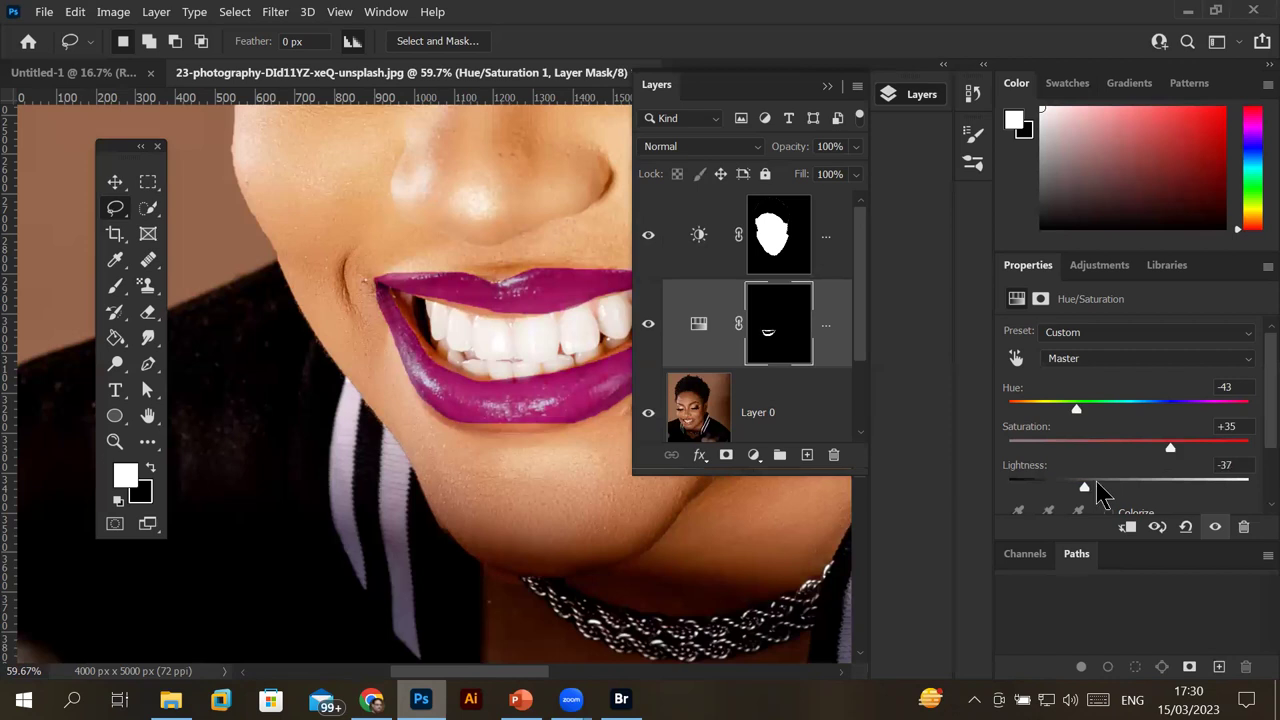
{"action": "scroll", "coordinate": [1258, 405], "scroll_direction": "down", "scroll_amount": 1}
{"action": "scroll", "coordinate": [1258, 420], "scroll_direction": "down", "scroll_amount": 1}
{"action": "scroll", "coordinate": [1258, 435], "scroll_direction": "down", "scroll_amount": 1}
{"action": "scroll", "coordinate": [1258, 450], "scroll_direction": "down", "scroll_amount": 1}
{"action": "scroll", "coordinate": [1251, 438], "scroll_direction": "up", "scroll_amount": 3}
{"action": "scroll", "coordinate": [1257, 391], "scroll_direction": "up", "scroll_amount": 1}
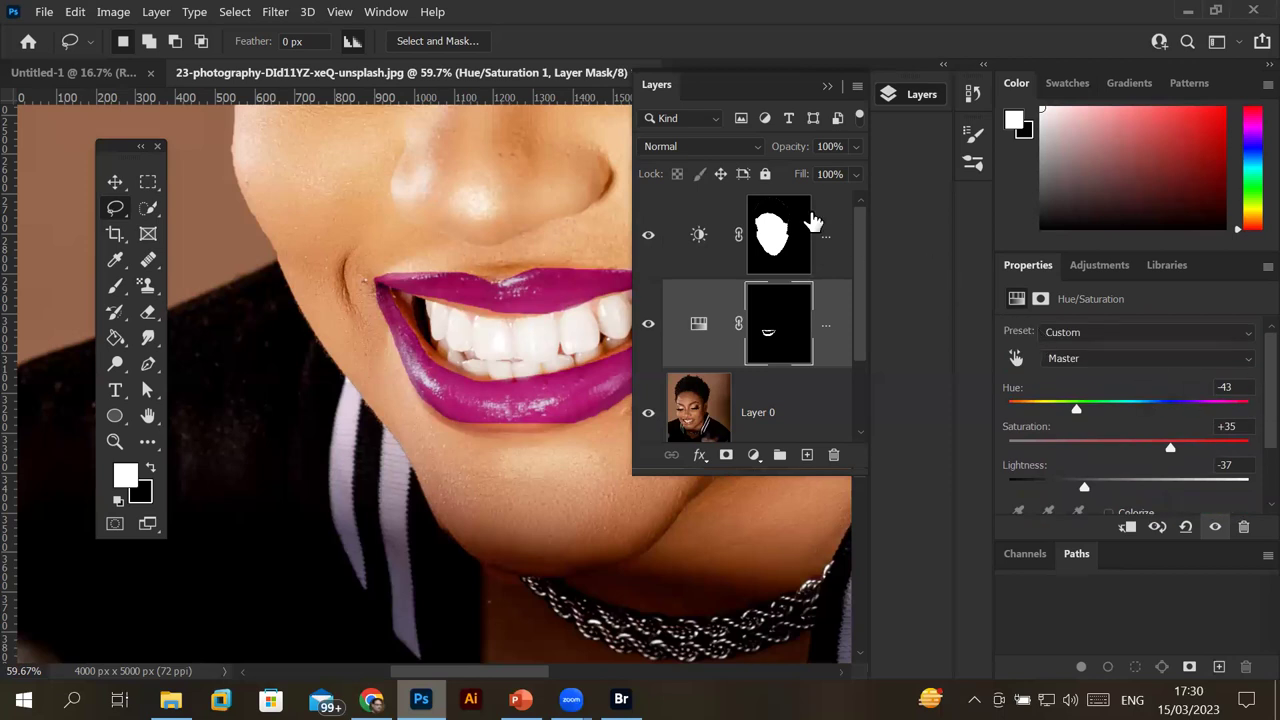
Toggle the magenta lip adjustment's visibility to compare the lips with and without it.
{"action": "left_click", "coordinate": [115, 183]}
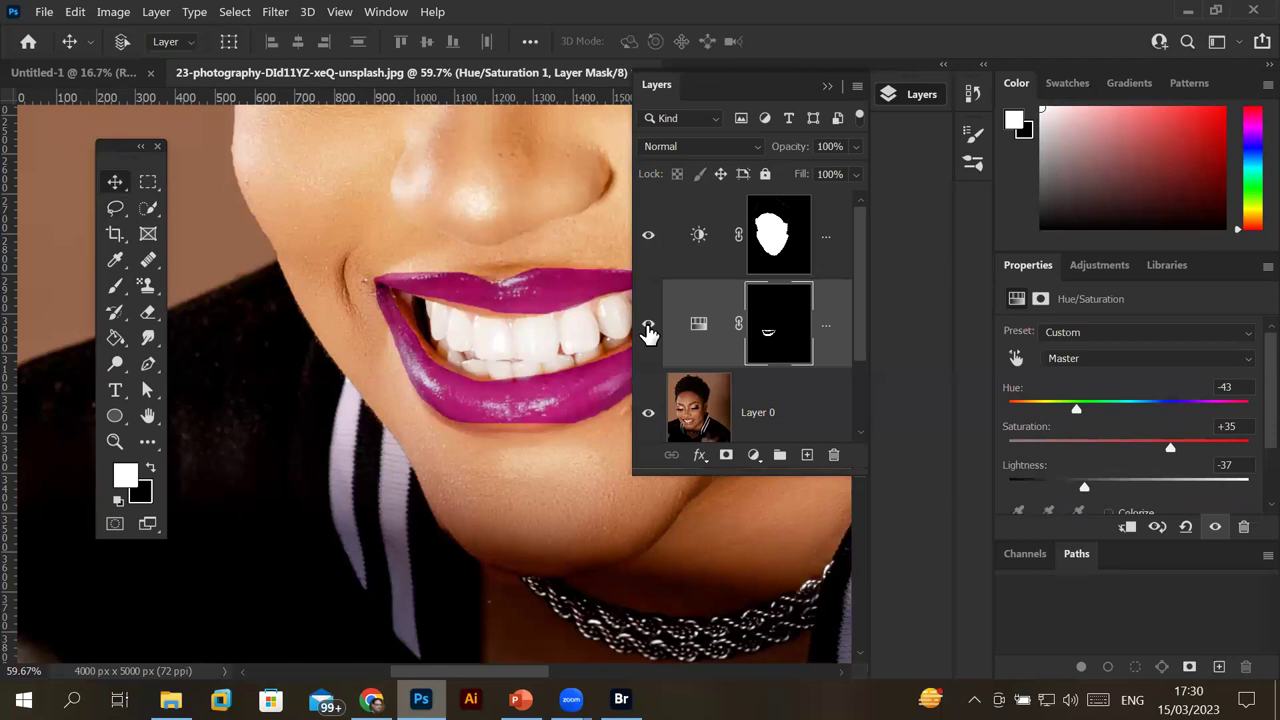
{"action": "left_click", "coordinate": [648, 325]}
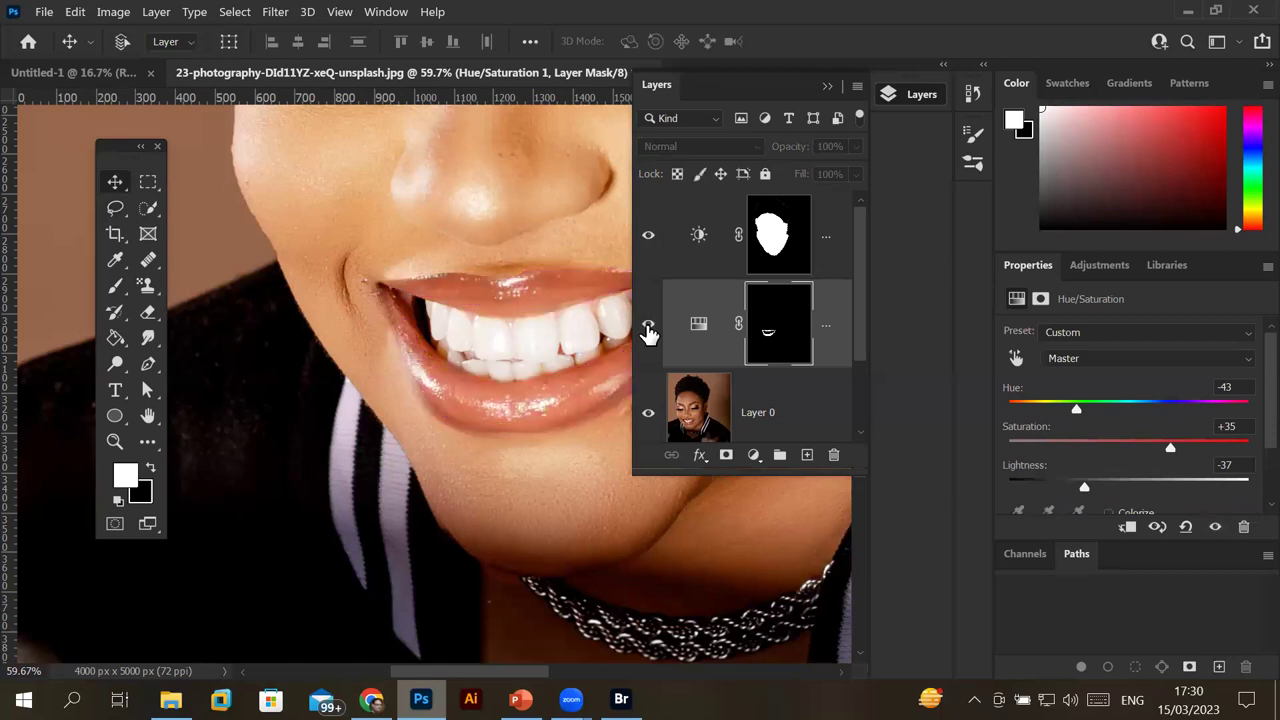
{"action": "left_click", "coordinate": [648, 325]}
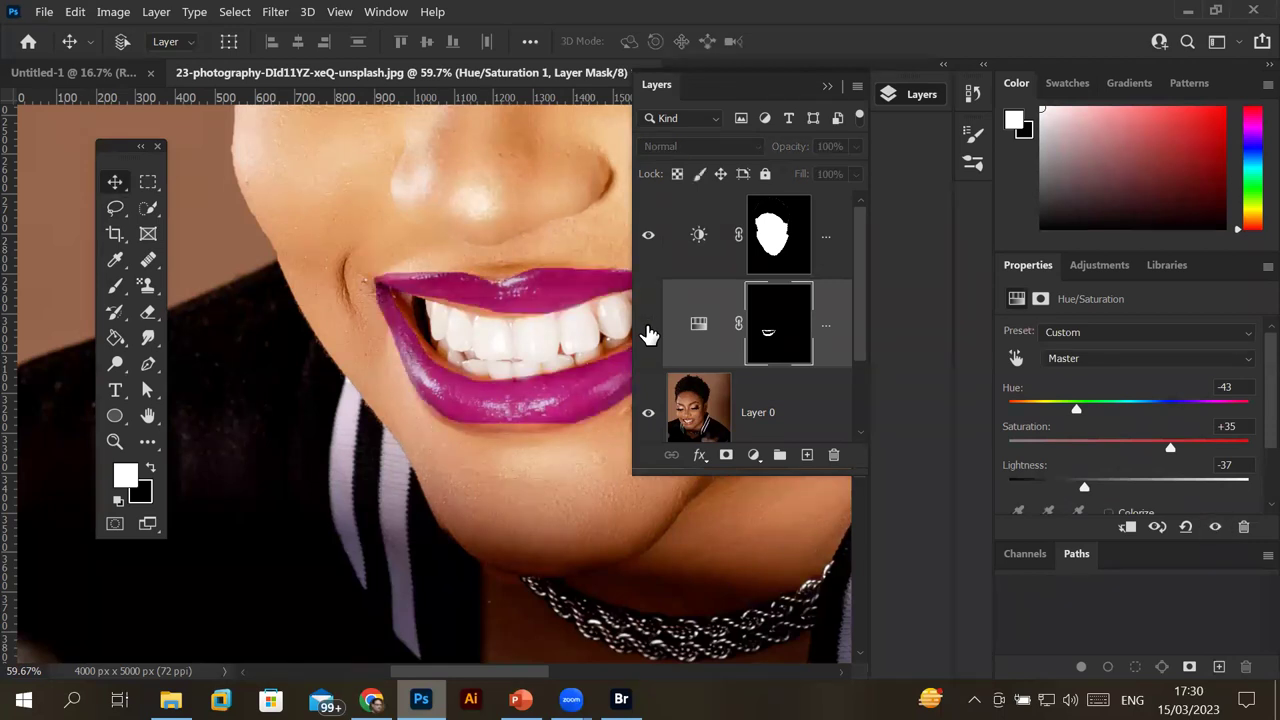
{"action": "left_click", "coordinate": [648, 326]}
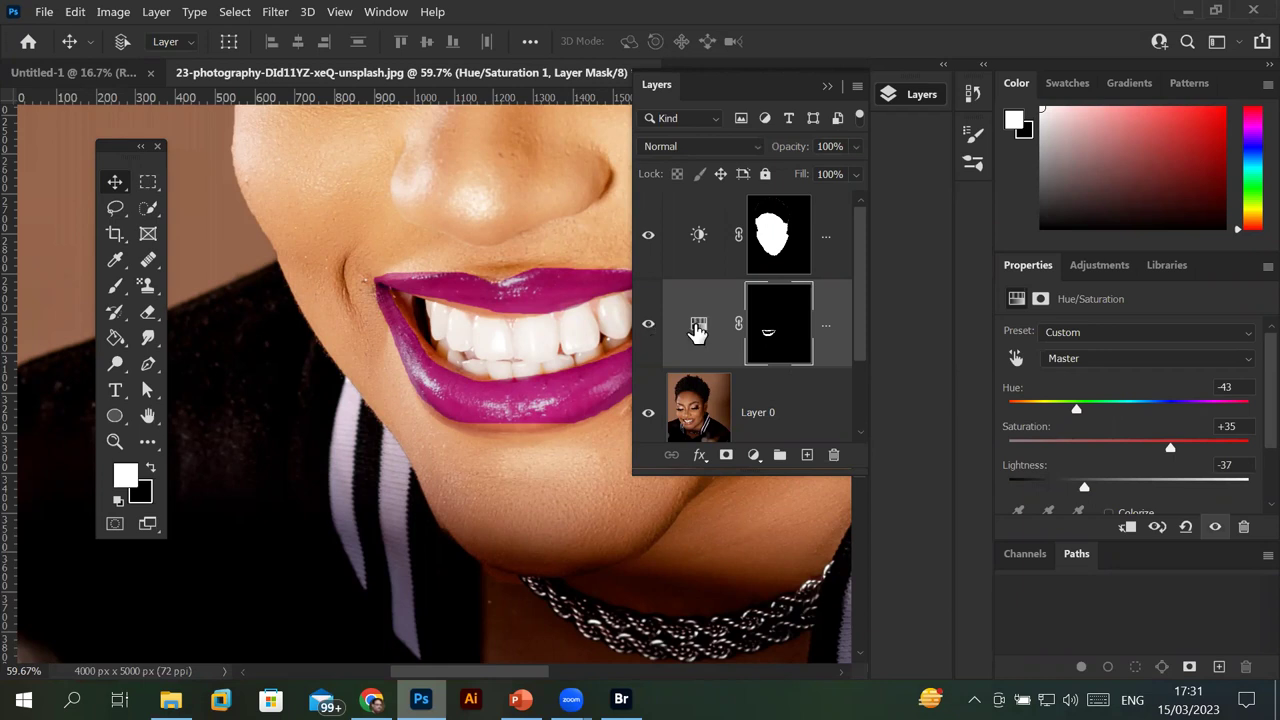
Delete the Hue/Saturation 1 lip layer, confirming Yes.
{"action": "left_click", "coordinate": [697, 330]}
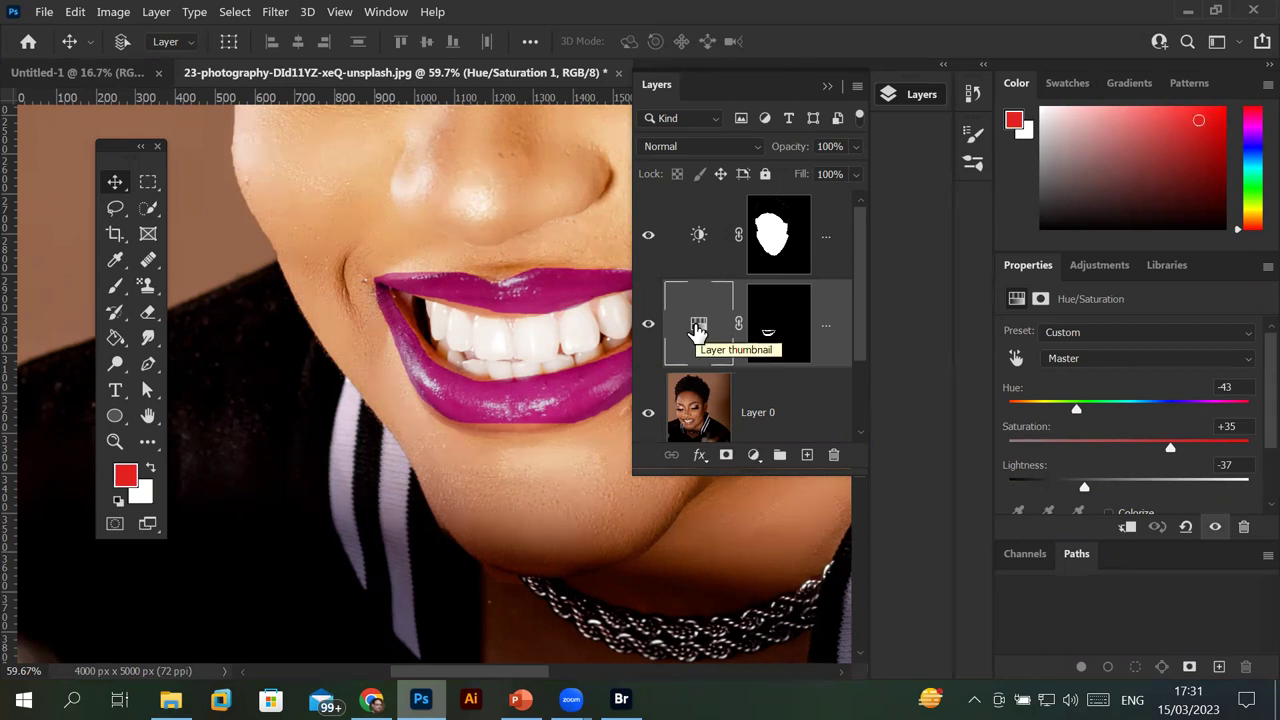
{"action": "left_click", "coordinate": [647, 325]}
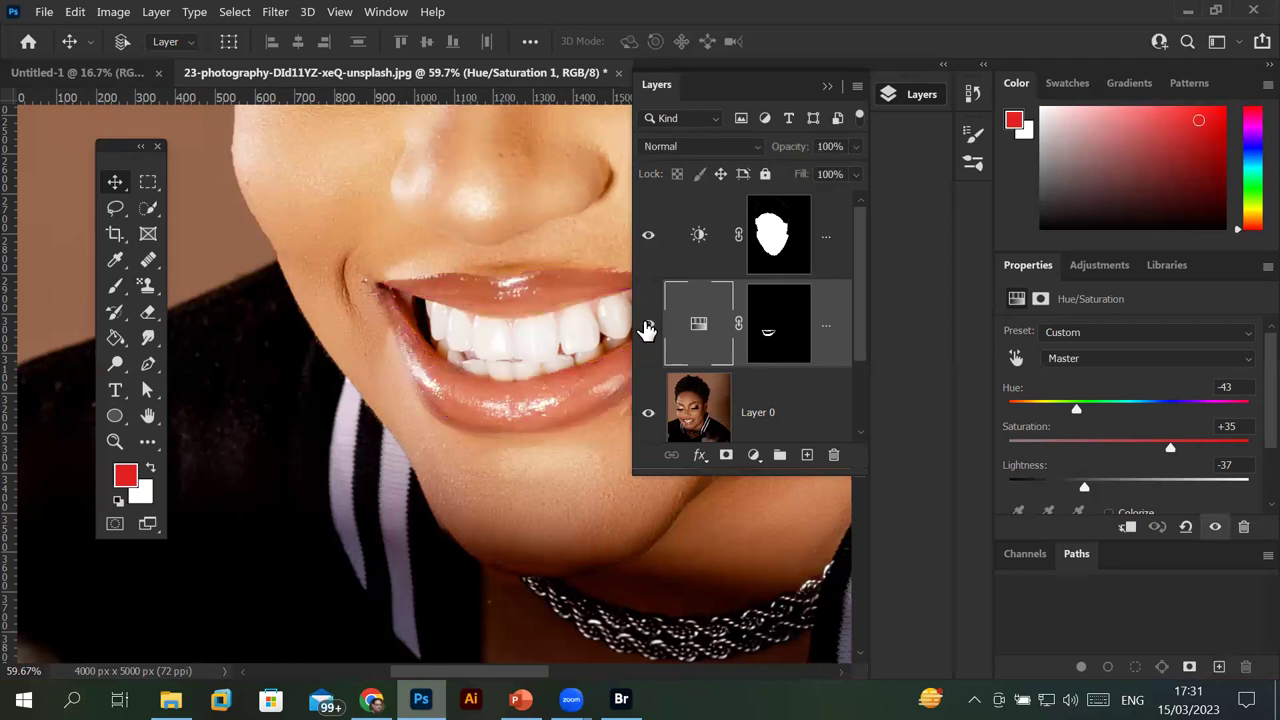
{"action": "left_click", "coordinate": [647, 325]}
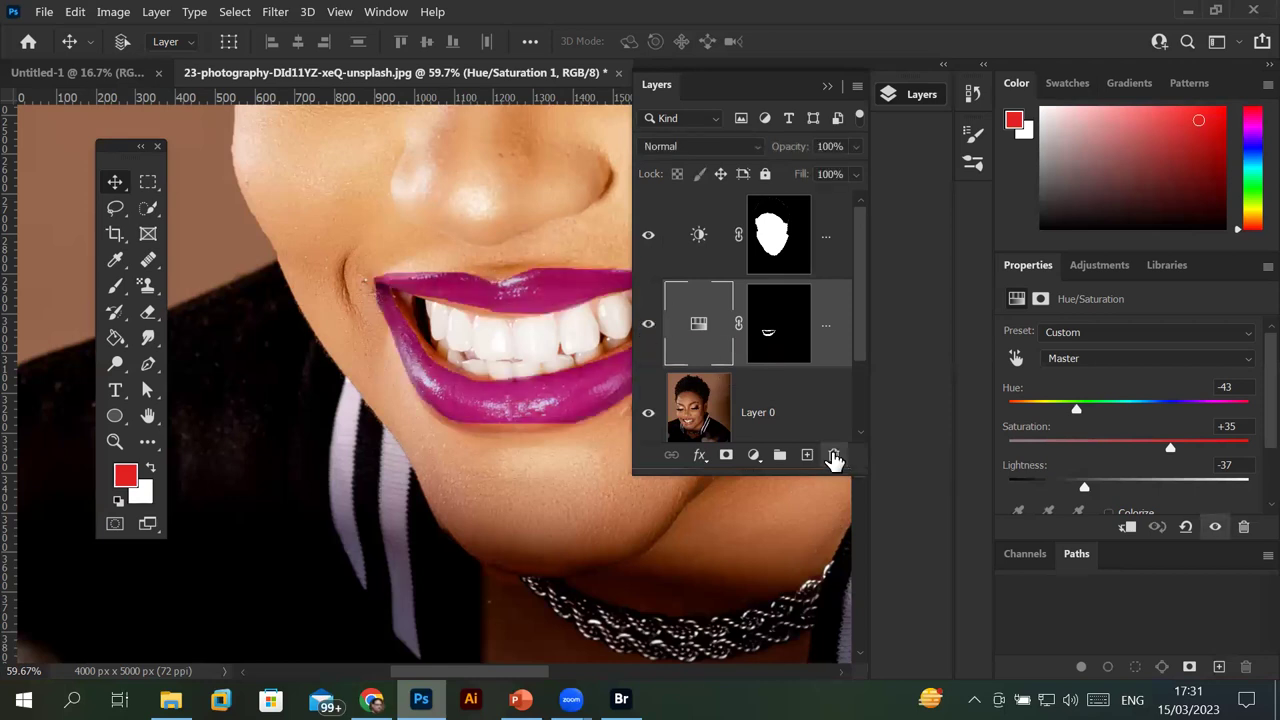
{"action": "left_click", "coordinate": [833, 455]}
{"action": "left_click", "coordinate": [613, 290]}
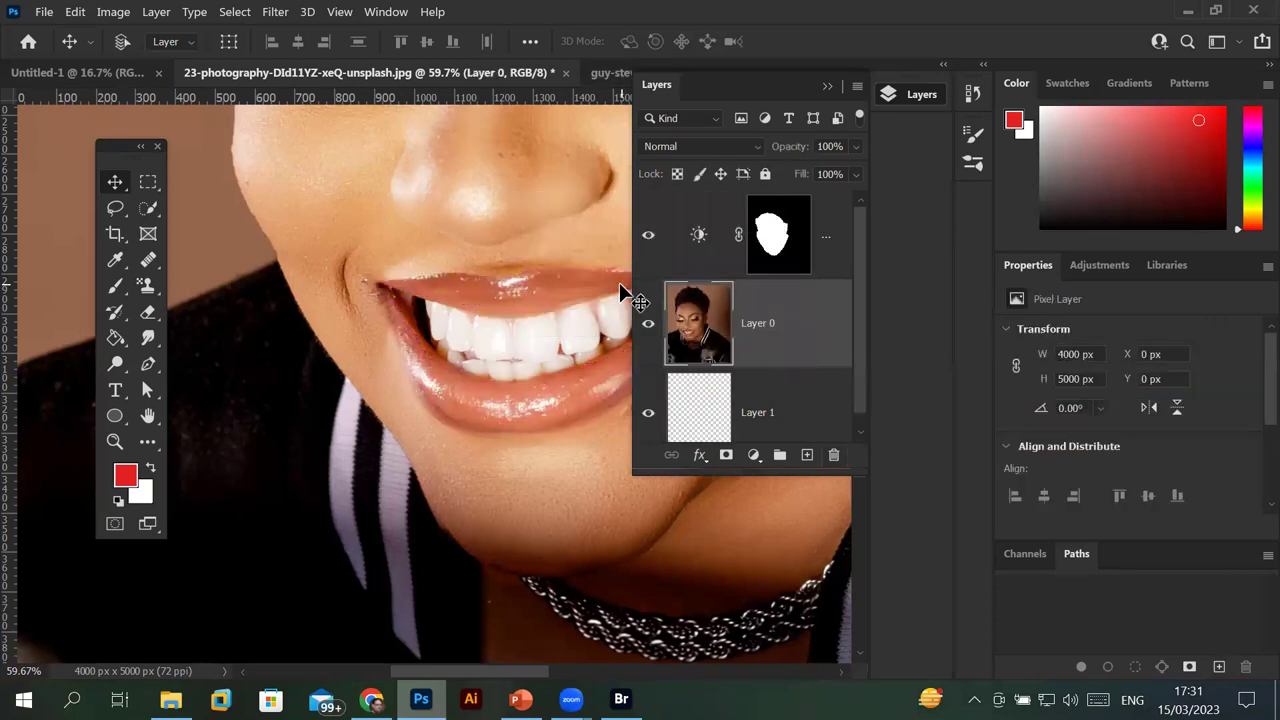
{"action": "left_click_drag", "start_coordinate": [752, 97], "coordinate": [838, 128]}
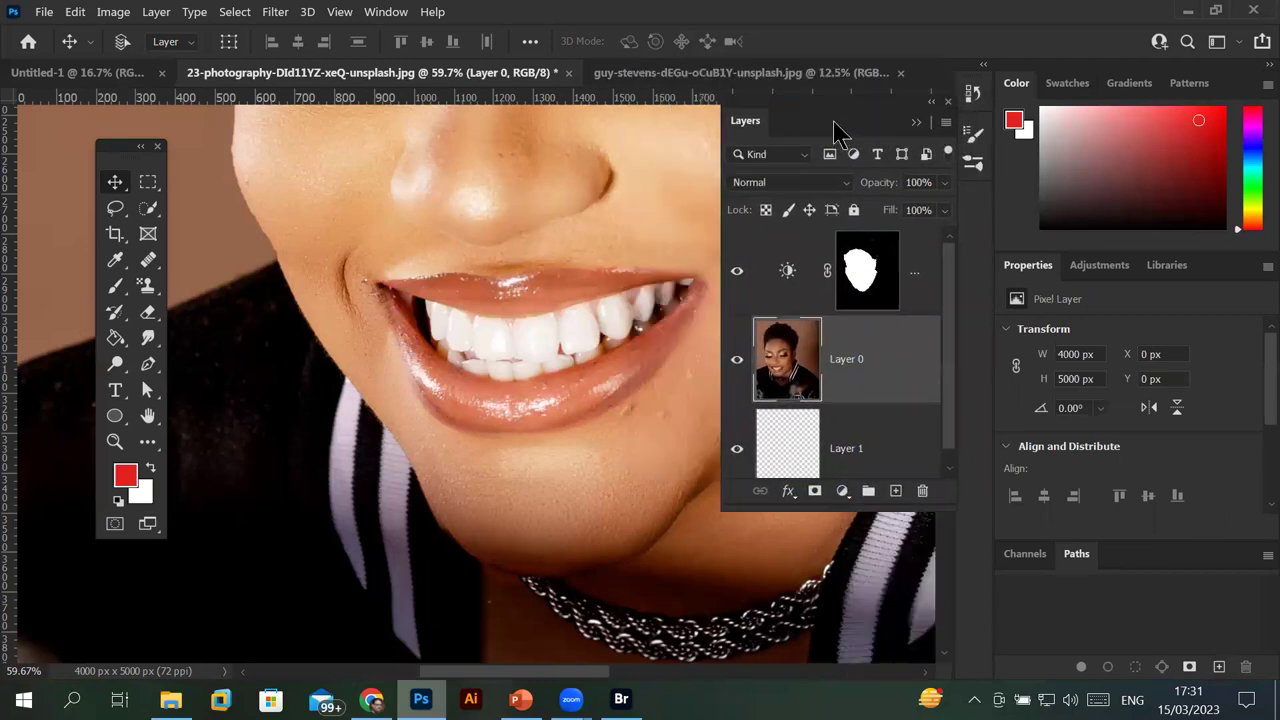
Browse the Models folder in Bridge and open the black-and-white young woman's portrait.
{"action": "left_click", "coordinate": [44, 14]}
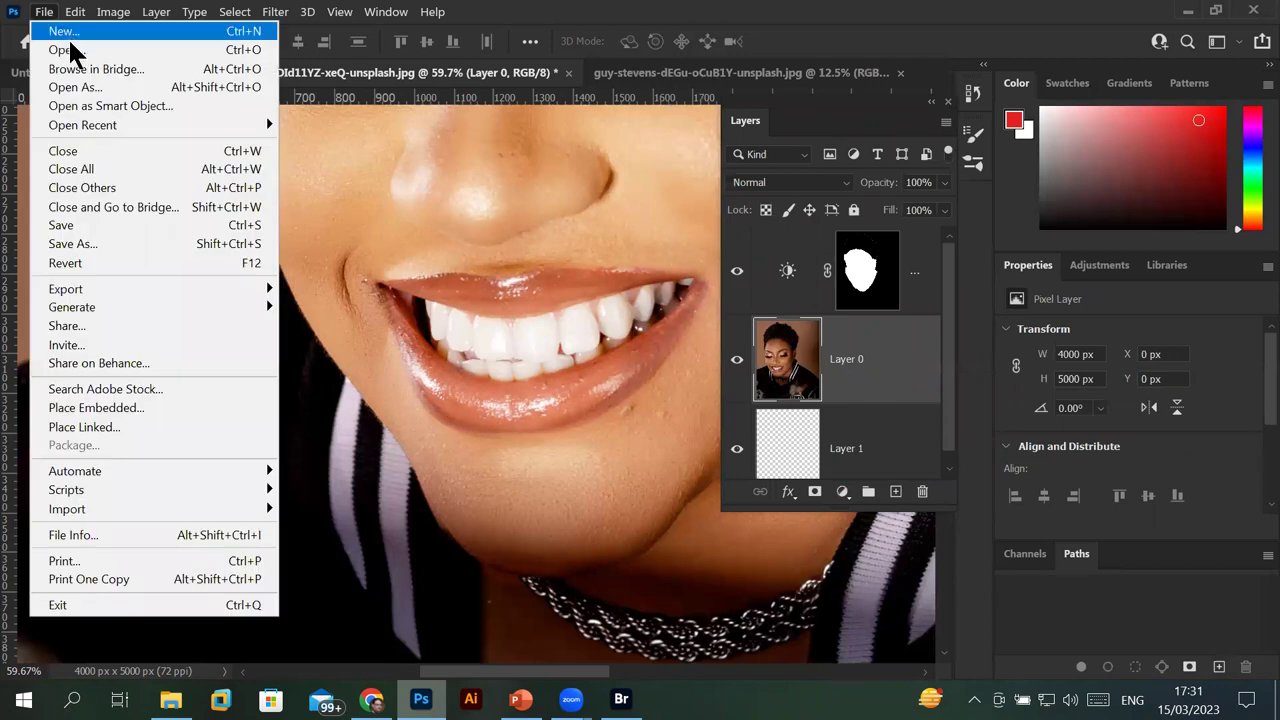
{"action": "left_click", "coordinate": [96, 70]}
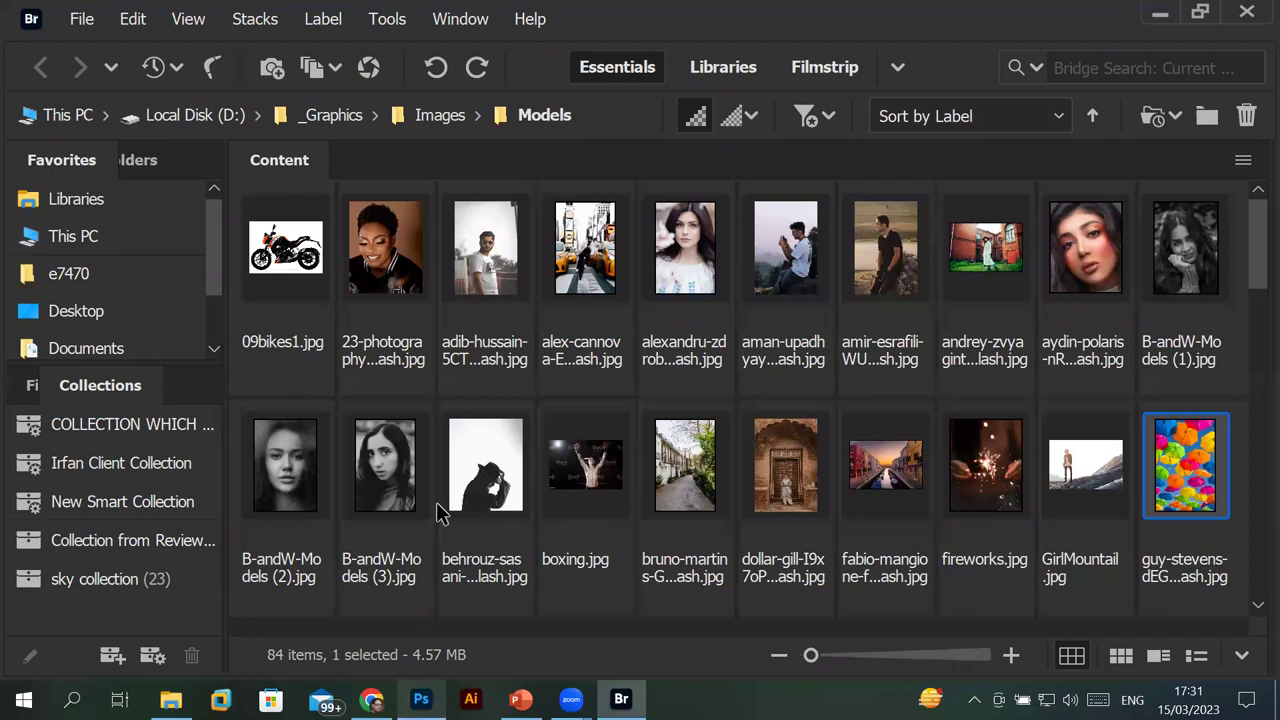
{"action": "scroll", "coordinate": [443, 512], "scroll_direction": "down", "scroll_amount": 5}
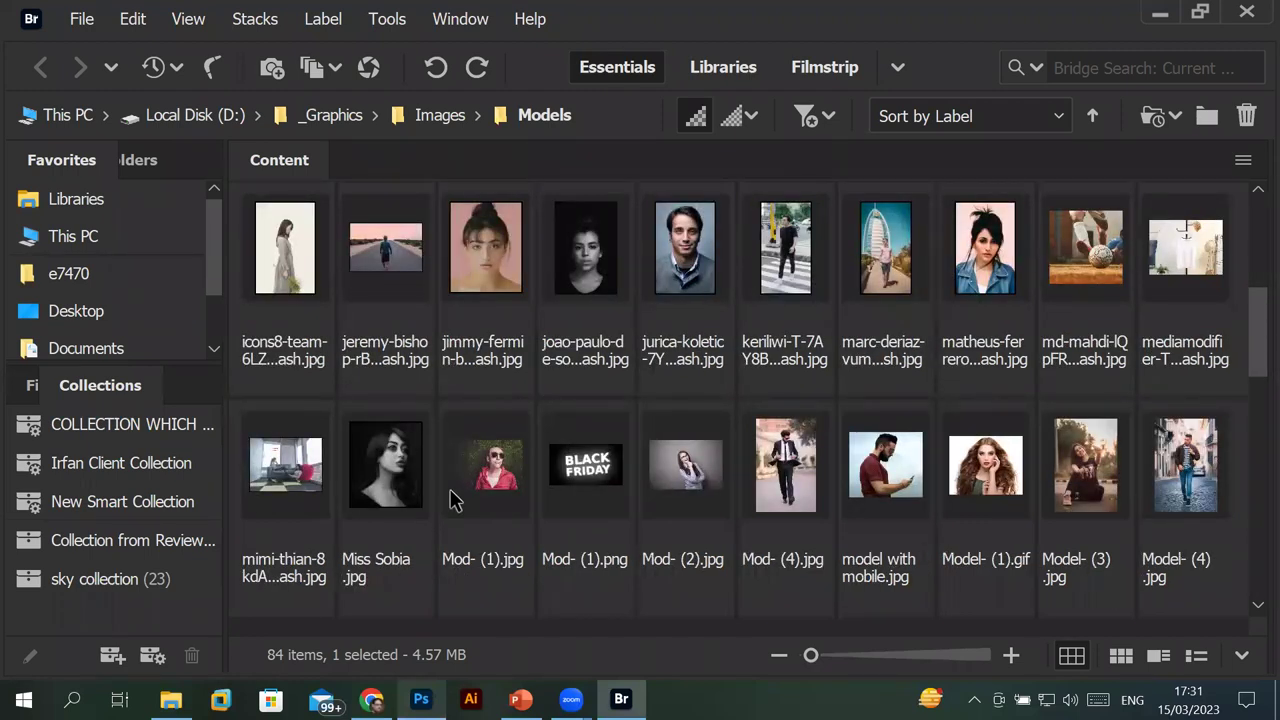
{"action": "scroll", "coordinate": [450, 500], "scroll_direction": "up", "scroll_amount": 3}
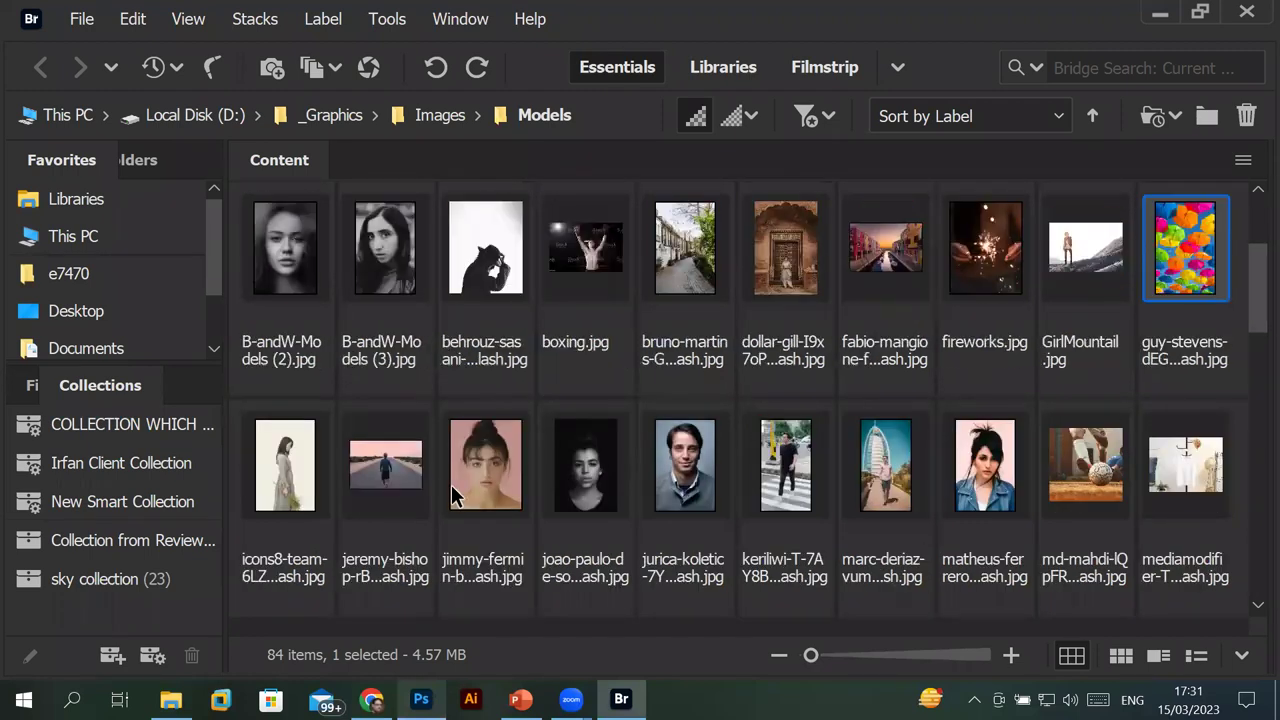
{"action": "double_click", "coordinate": [608, 487]}
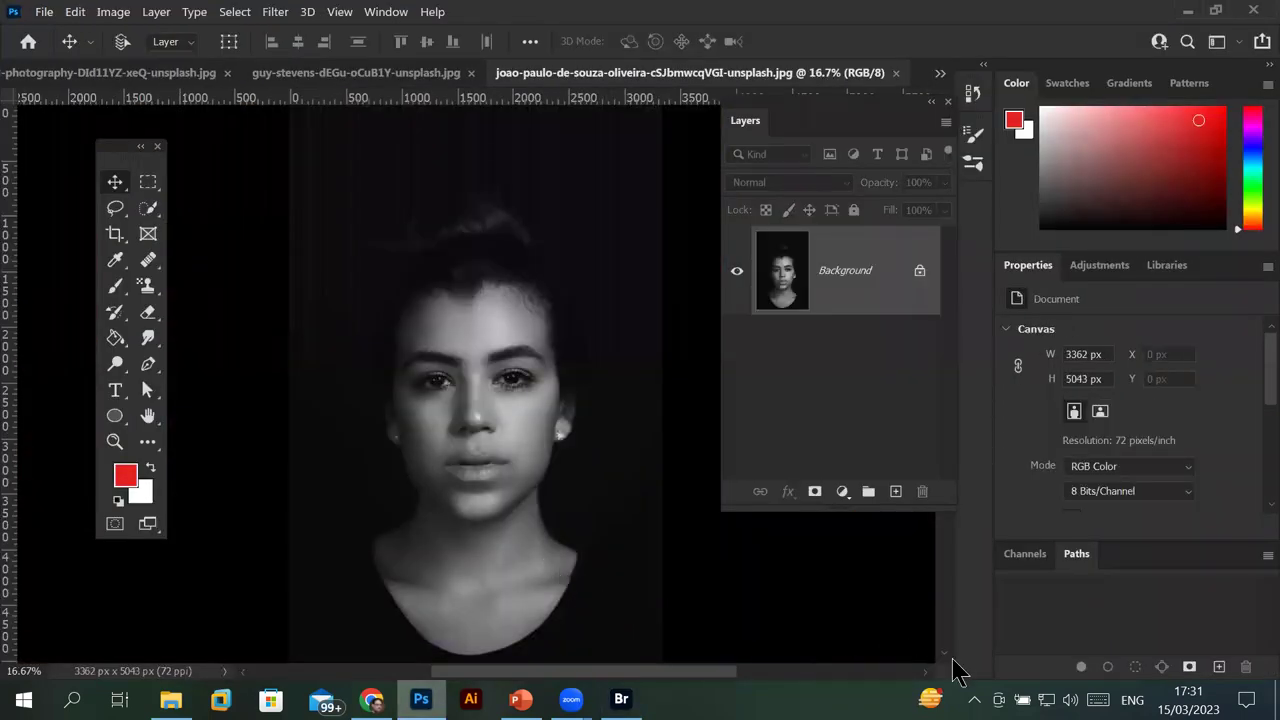
Frame the new portrait's face and activate the Quick Selection Tool.
{"action": "scroll", "coordinate": [953, 662], "scroll_direction": "down", "scroll_amount": 3}
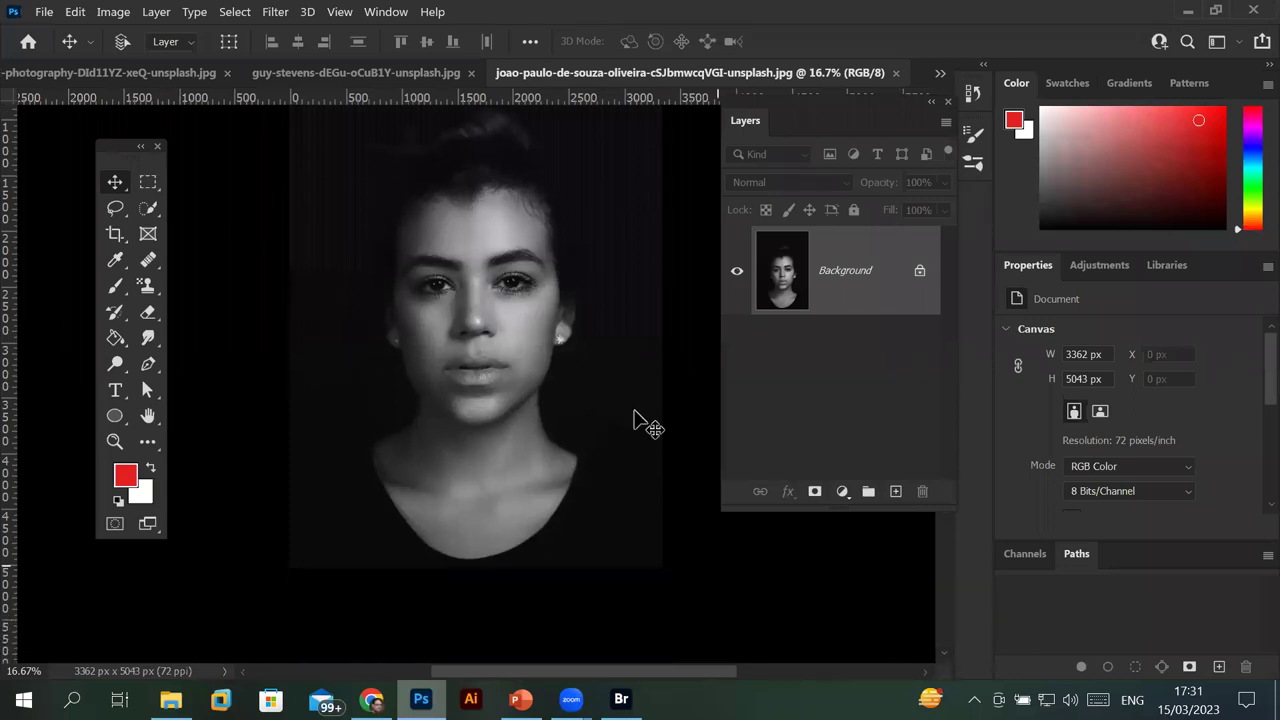
{"action": "scroll", "coordinate": [606, 404], "scroll_direction": "up", "scroll_amount": 1}
{"action": "scroll", "coordinate": [606, 404], "scroll_direction": "up", "scroll_amount": 1}
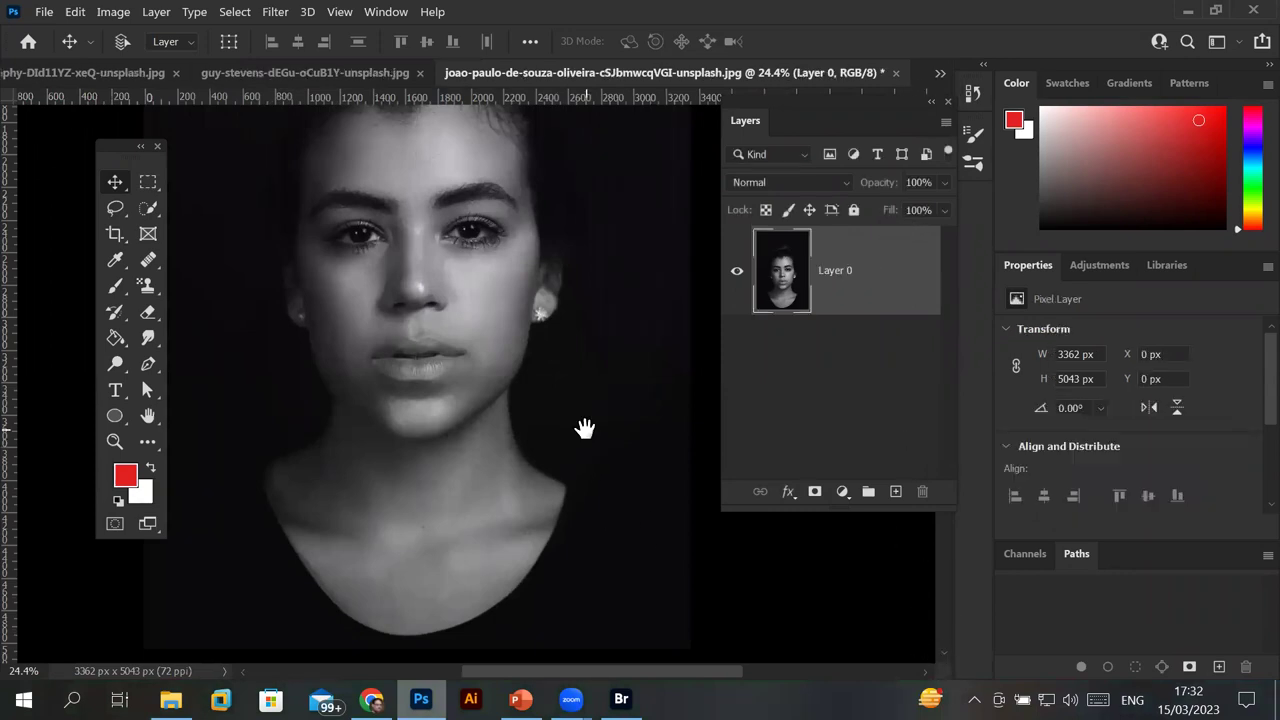
{"action": "left_click_drag", "start_coordinate": [585, 428], "coordinate": [582, 448]}
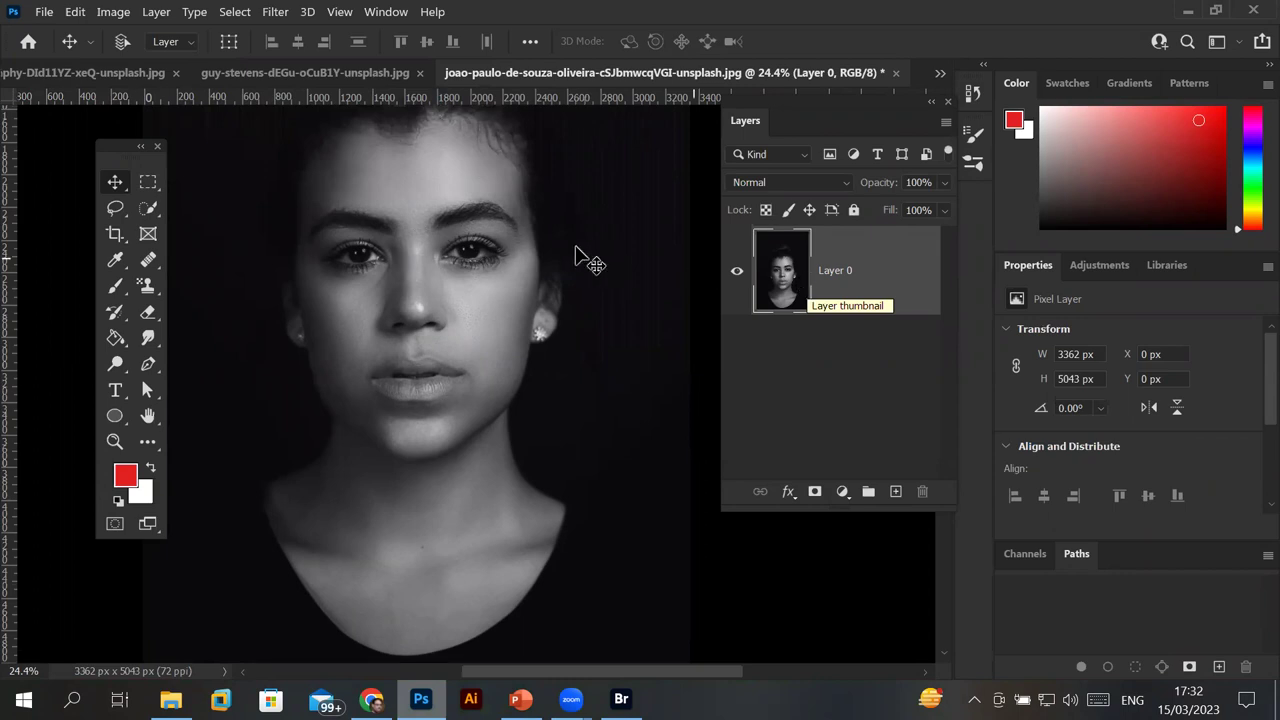
{"action": "left_click", "coordinate": [154, 210]}
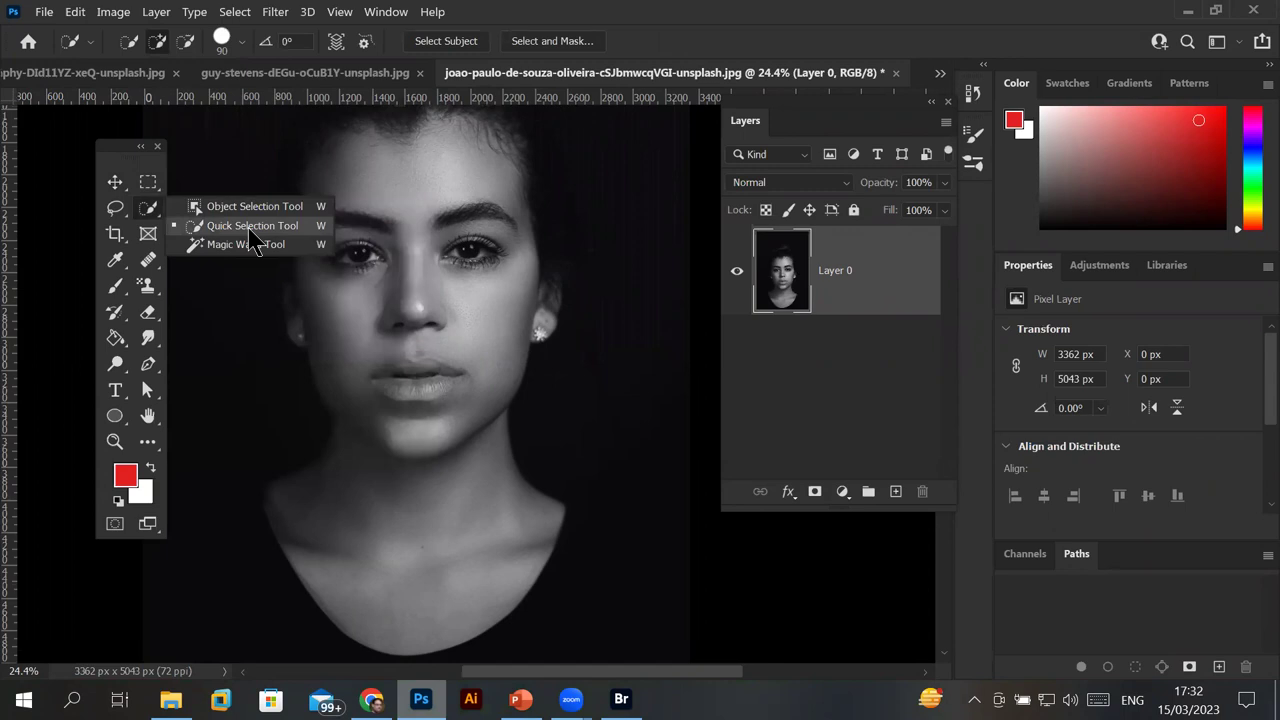
Paint a Quick Selection across both lips of the black-and-white portrait.
{"action": "scroll", "coordinate": [420, 380], "scroll_direction": "up", "scroll_amount": 2}
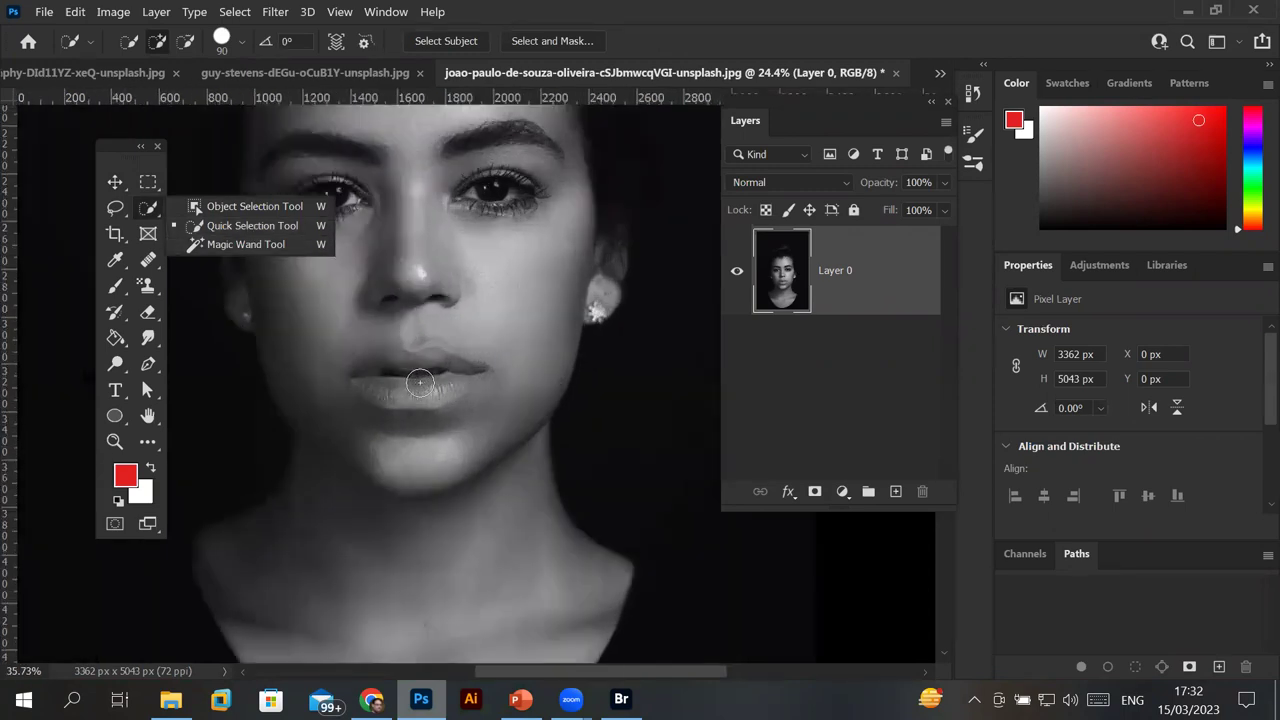
{"action": "scroll", "coordinate": [420, 380], "scroll_direction": "up", "scroll_amount": 3}
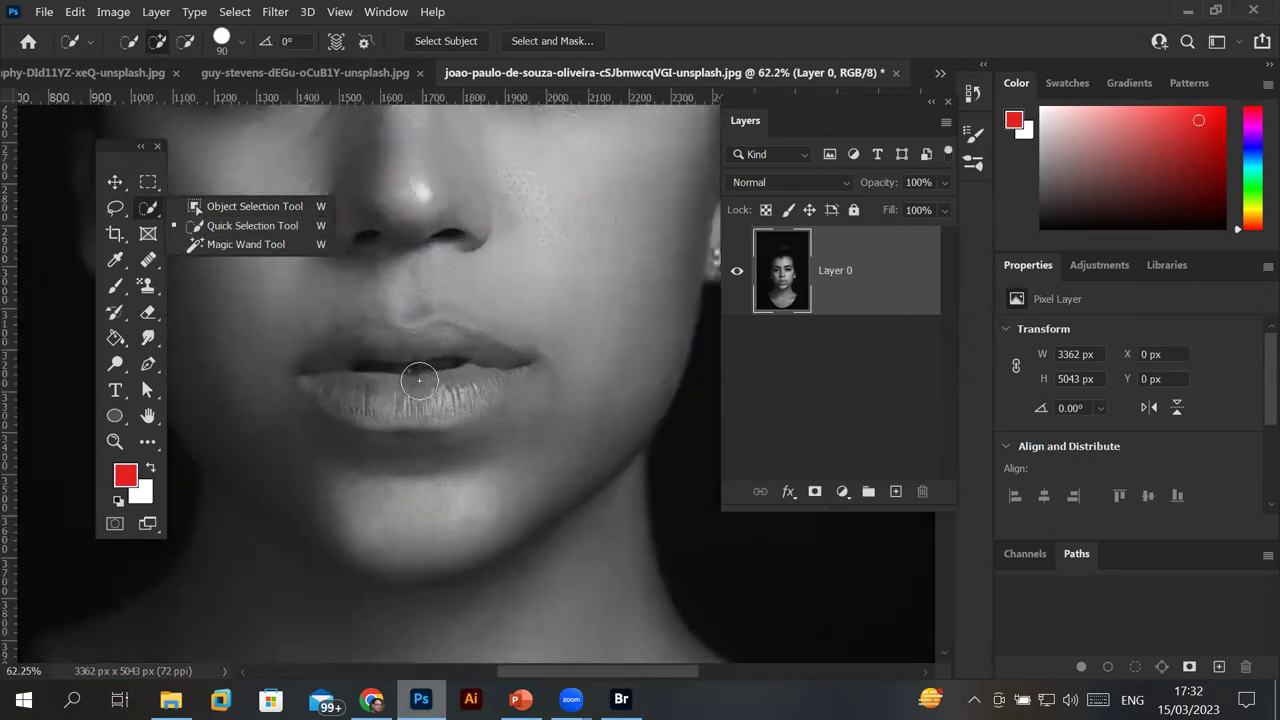
{"action": "left_click", "coordinate": [250, 227]}
{"action": "mouse_move", "coordinate": [516, 364]}
{"action": "left_mouse_down"}
{"action": "mouse_move", "coordinate": [320, 364]}
{"action": "mouse_move", "coordinate": [396, 353]}
{"action": "mouse_move", "coordinate": [313, 379]}
{"action": "mouse_move", "coordinate": [363, 400]}
{"action": "mouse_move", "coordinate": [532, 364]}
{"action": "mouse_move", "coordinate": [411, 337]}
{"action": "mouse_move", "coordinate": [471, 371]}
{"action": "left_mouse_up"}
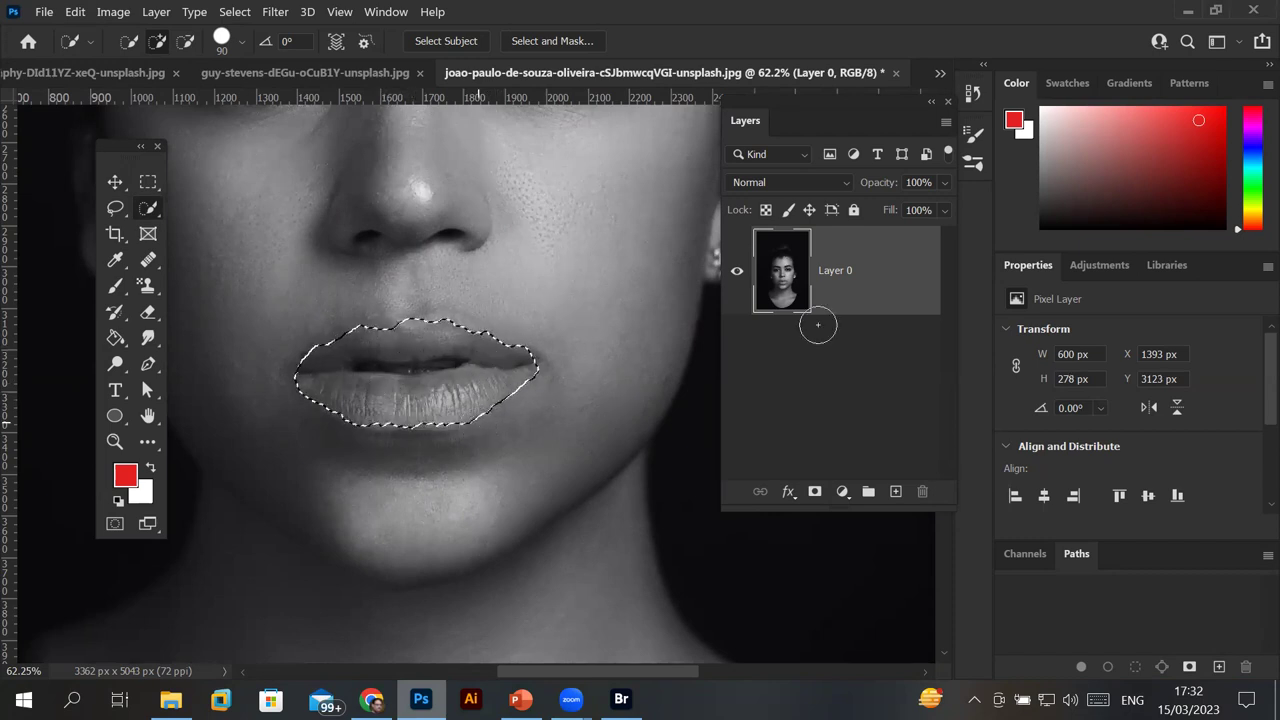
Add a lip-masked Hue/Saturation 1 layer at Hue +86, Saturation +55, Lightness -10.
{"action": "left_click", "coordinate": [841, 494]}
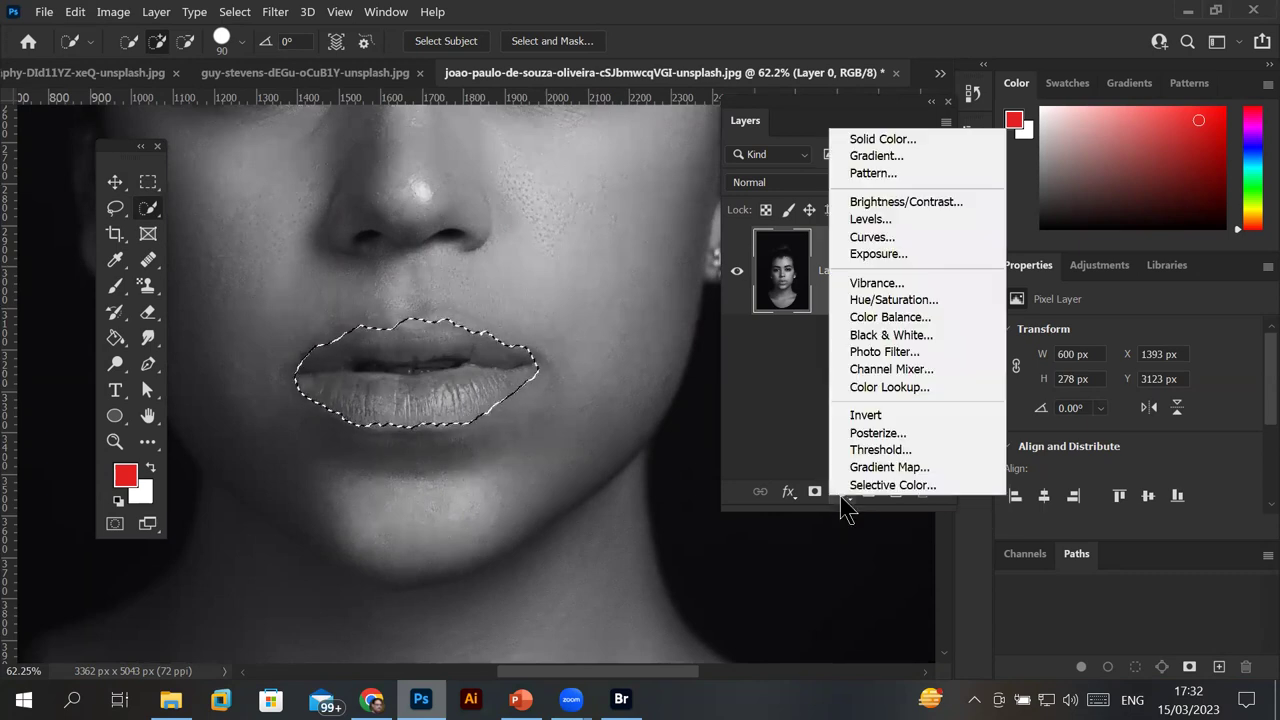
{"action": "left_click", "coordinate": [926, 300]}
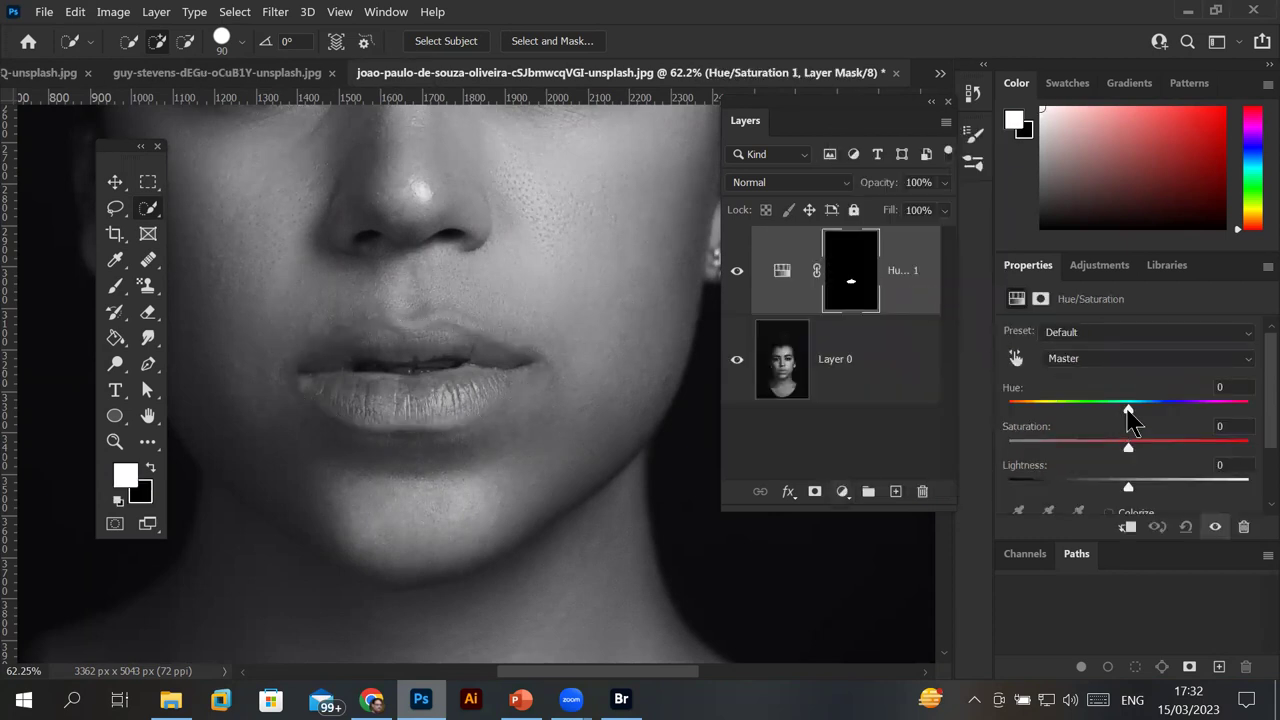
{"action": "left_click_drag", "start_coordinate": [1128, 408], "coordinate": [1208, 423]}
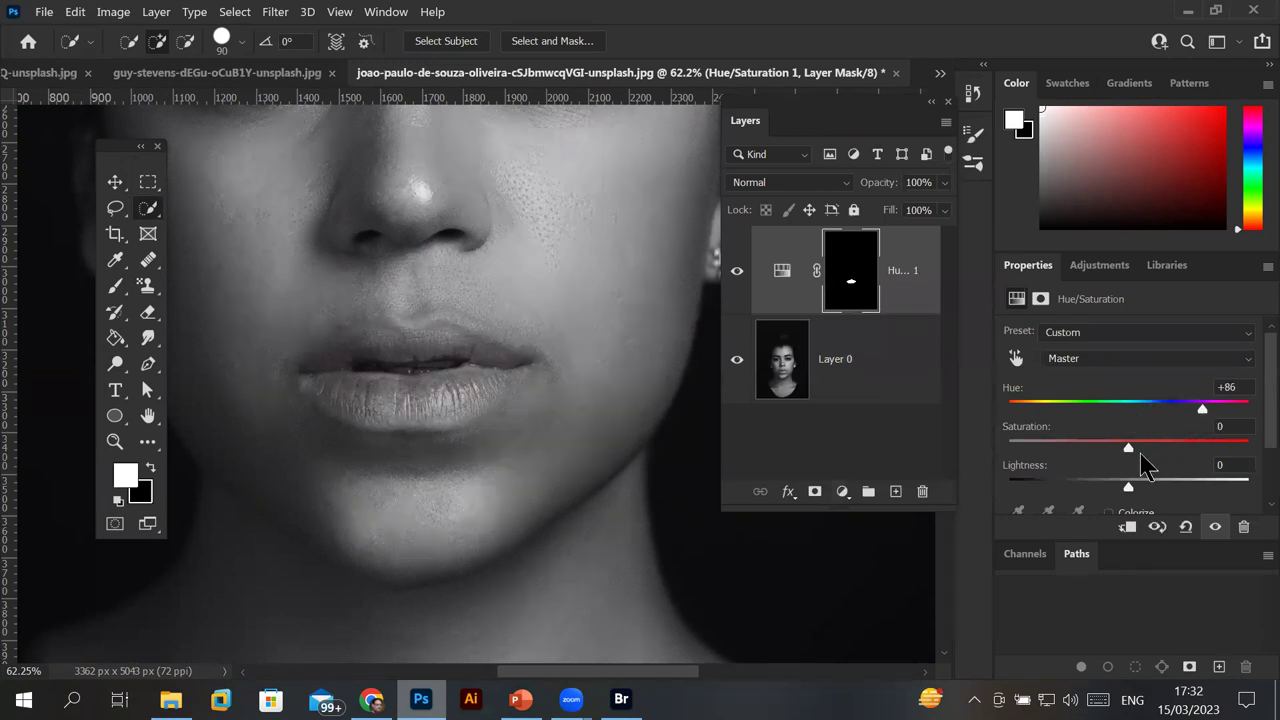
{"action": "left_click_drag", "start_coordinate": [1127, 448], "coordinate": [1193, 448]}
{"action": "mouse_move", "coordinate": [1128, 487]}
{"action": "left_mouse_down"}
{"action": "mouse_move", "coordinate": [1190, 487]}
{"action": "mouse_move", "coordinate": [1074, 489]}
{"action": "mouse_move", "coordinate": [1117, 489]}
{"action": "left_mouse_up"}
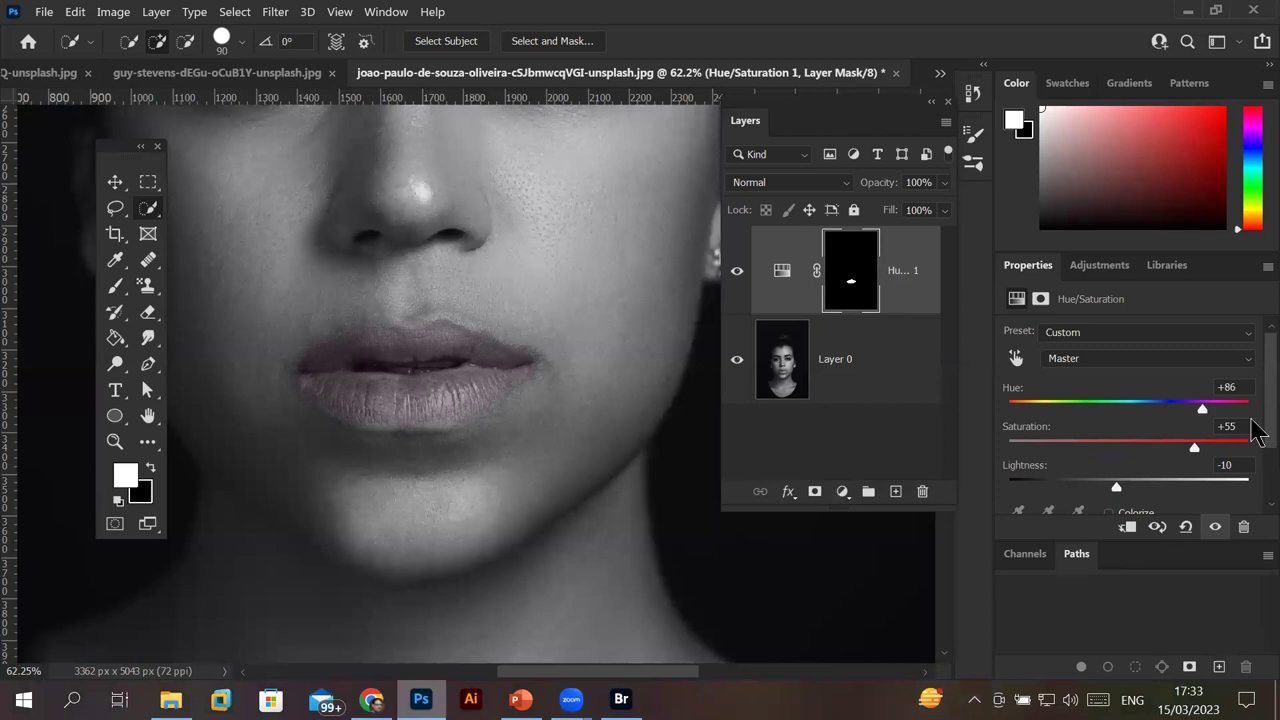
{"action": "scroll", "coordinate": [1251, 440], "scroll_direction": "down", "scroll_amount": 3}
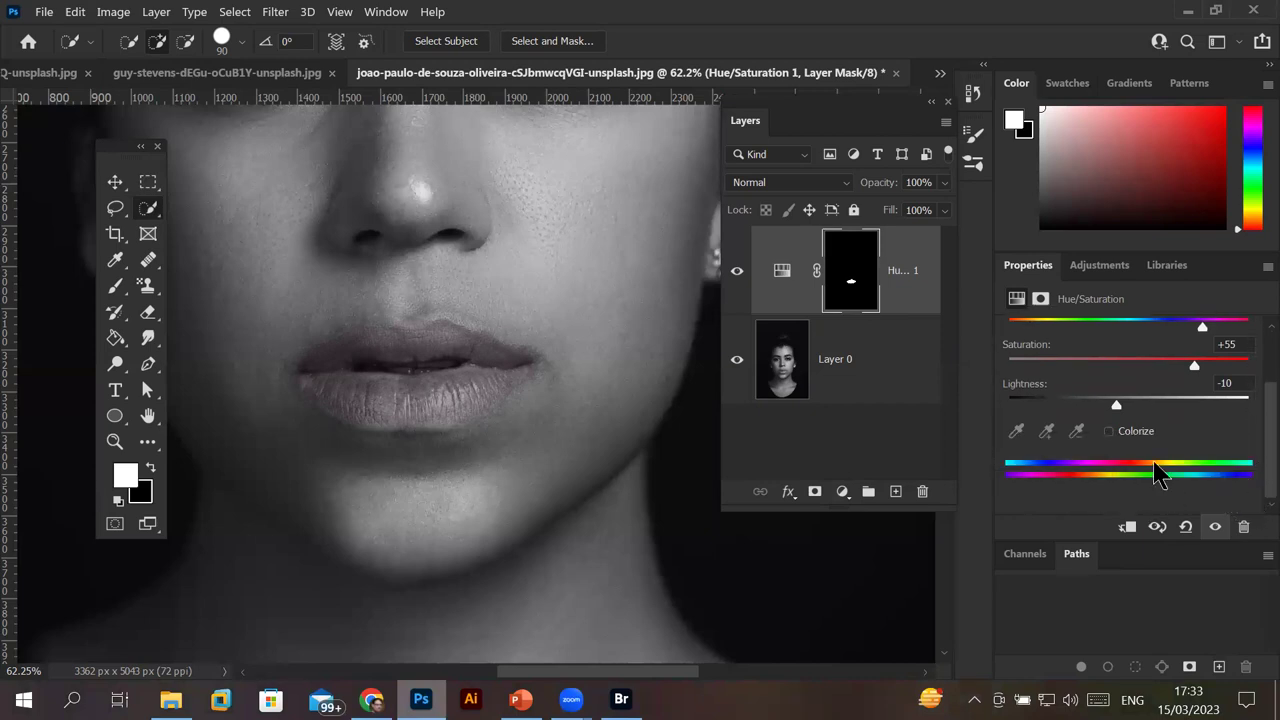
Turn on Colorize for the lip adjustment, toggling it to compare.
{"action": "left_click", "coordinate": [1111, 433]}
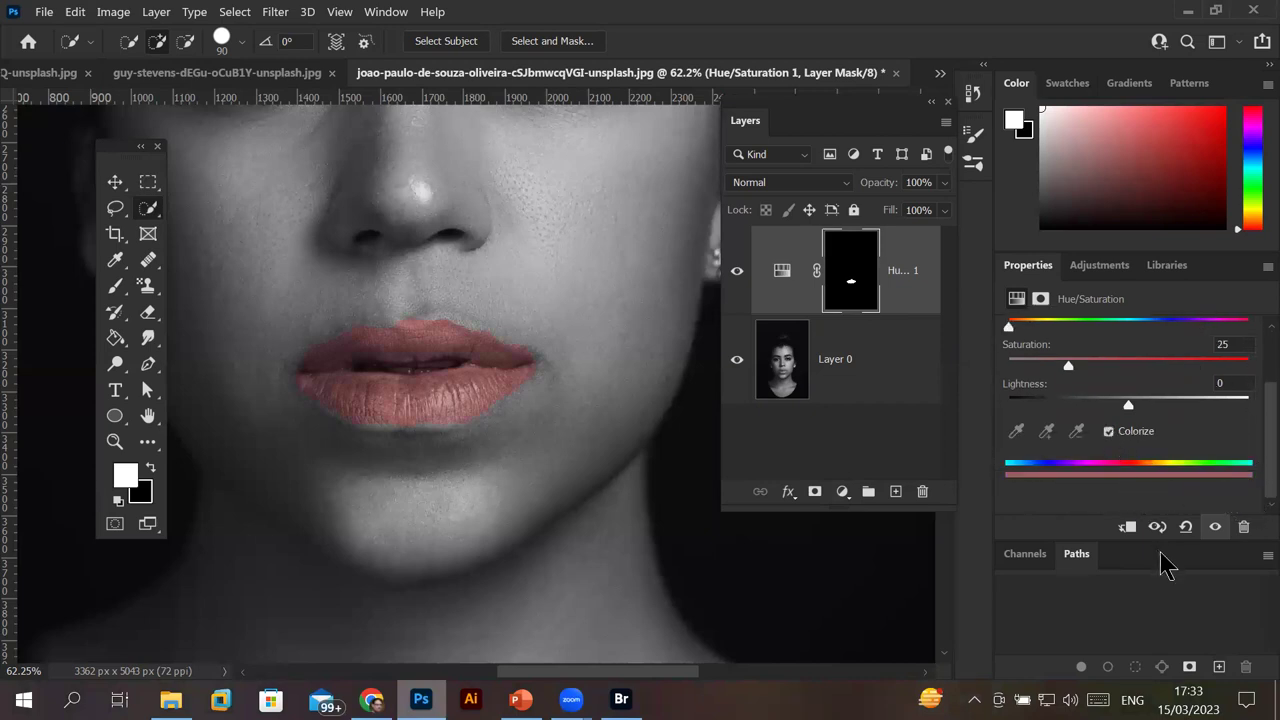
{"action": "left_click", "coordinate": [1110, 433]}
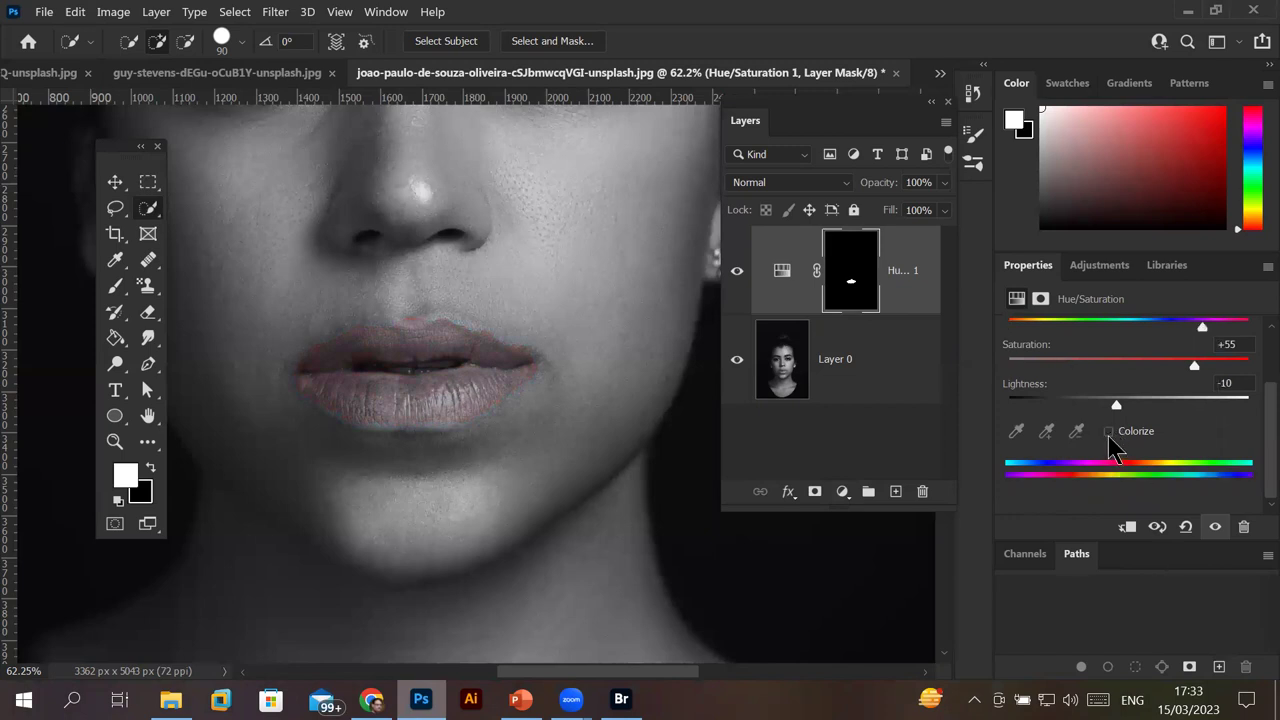
{"action": "left_click", "coordinate": [1110, 433]}
{"action": "left_click", "coordinate": [1110, 435]}
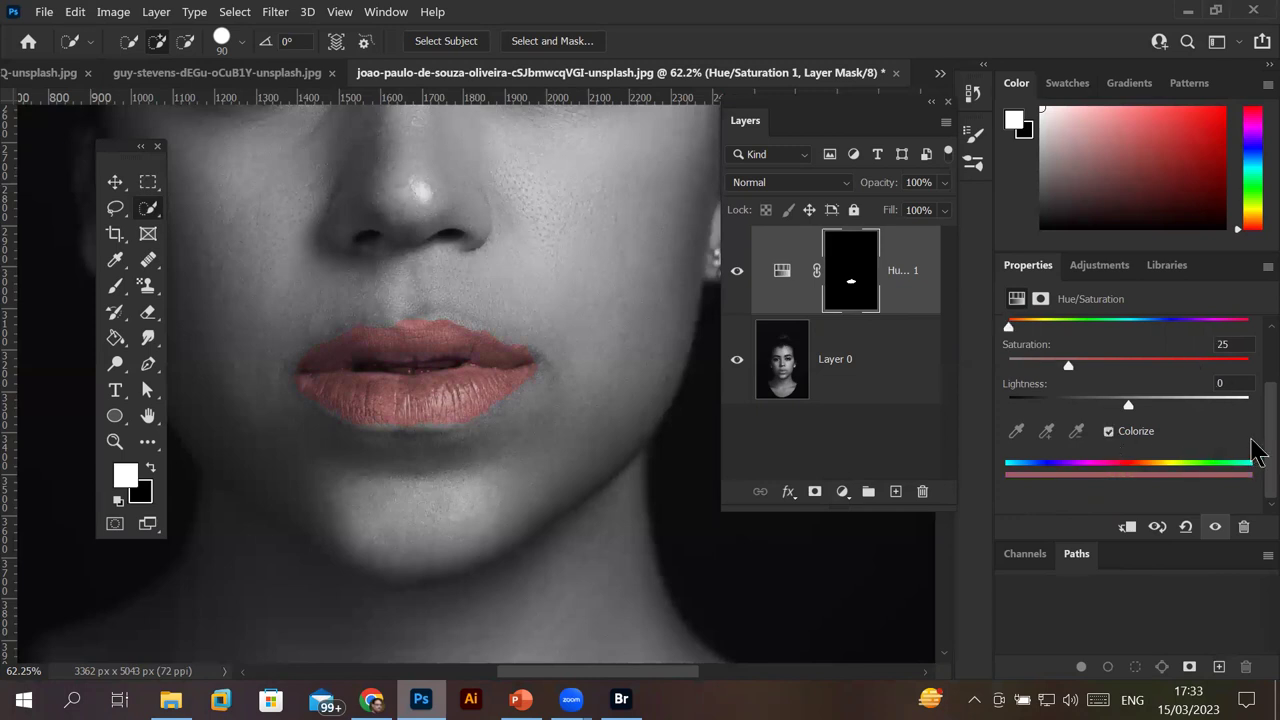
Set the colorized lip tint to Hue 347, Saturation 59, Lightness -7.
{"action": "scroll", "coordinate": [1252, 424], "scroll_direction": "up", "scroll_amount": 1}
{"action": "mouse_move", "coordinate": [1069, 412]}
{"action": "left_mouse_down"}
{"action": "mouse_move", "coordinate": [1175, 430]}
{"action": "mouse_move", "coordinate": [1155, 430]}
{"action": "left_mouse_up"}
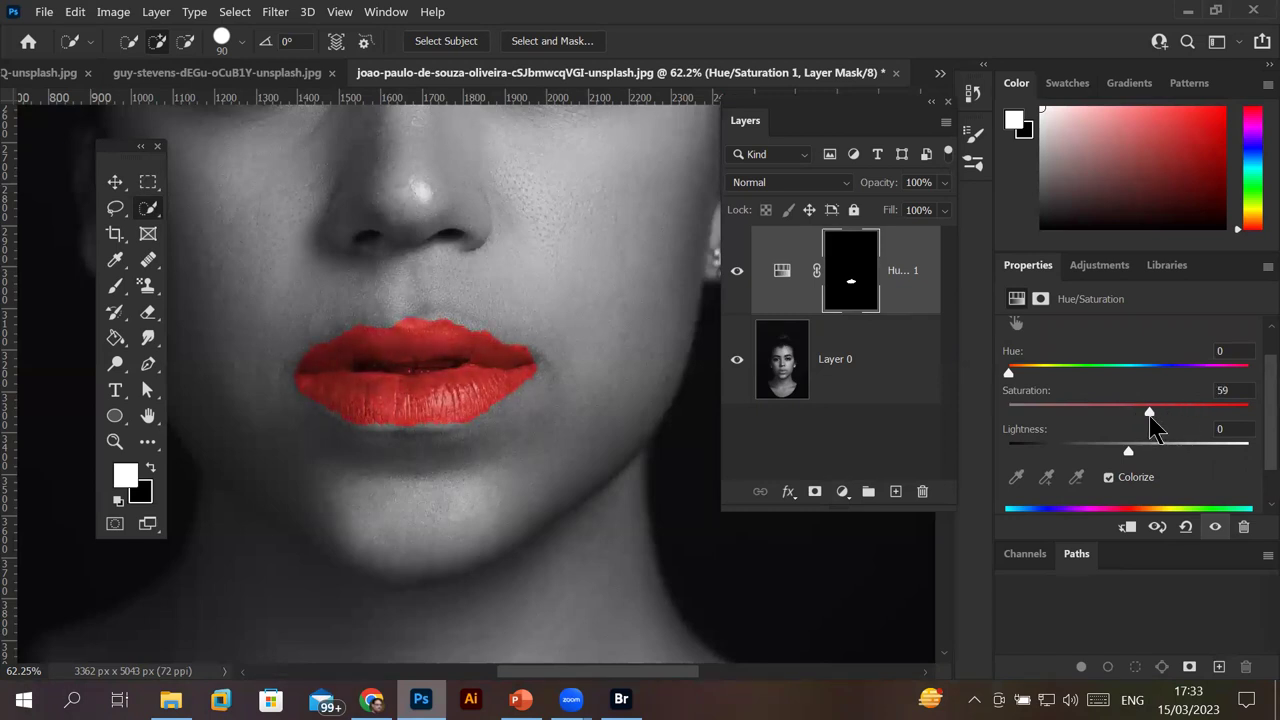
{"action": "mouse_move", "coordinate": [1130, 458]}
{"action": "left_mouse_down"}
{"action": "mouse_move", "coordinate": [1163, 455]}
{"action": "mouse_move", "coordinate": [1122, 455]}
{"action": "left_mouse_up"}
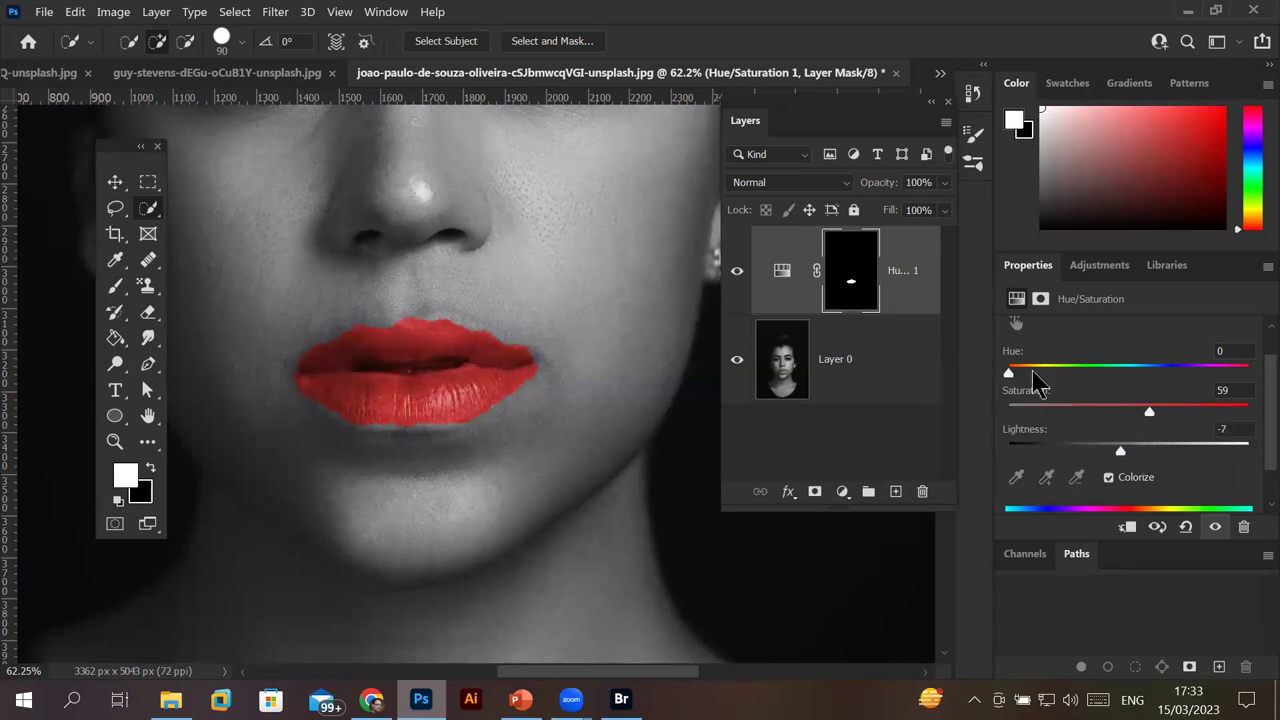
{"action": "mouse_move", "coordinate": [1008, 373]}
{"action": "left_mouse_down"}
{"action": "mouse_move", "coordinate": [1245, 385]}
{"action": "mouse_move", "coordinate": [1236, 372]}
{"action": "left_mouse_up"}
Hide the Hue/Saturation 1 lip adjustment and target Layer 0 with the whole face in view.
{"action": "left_click", "coordinate": [860, 287]}
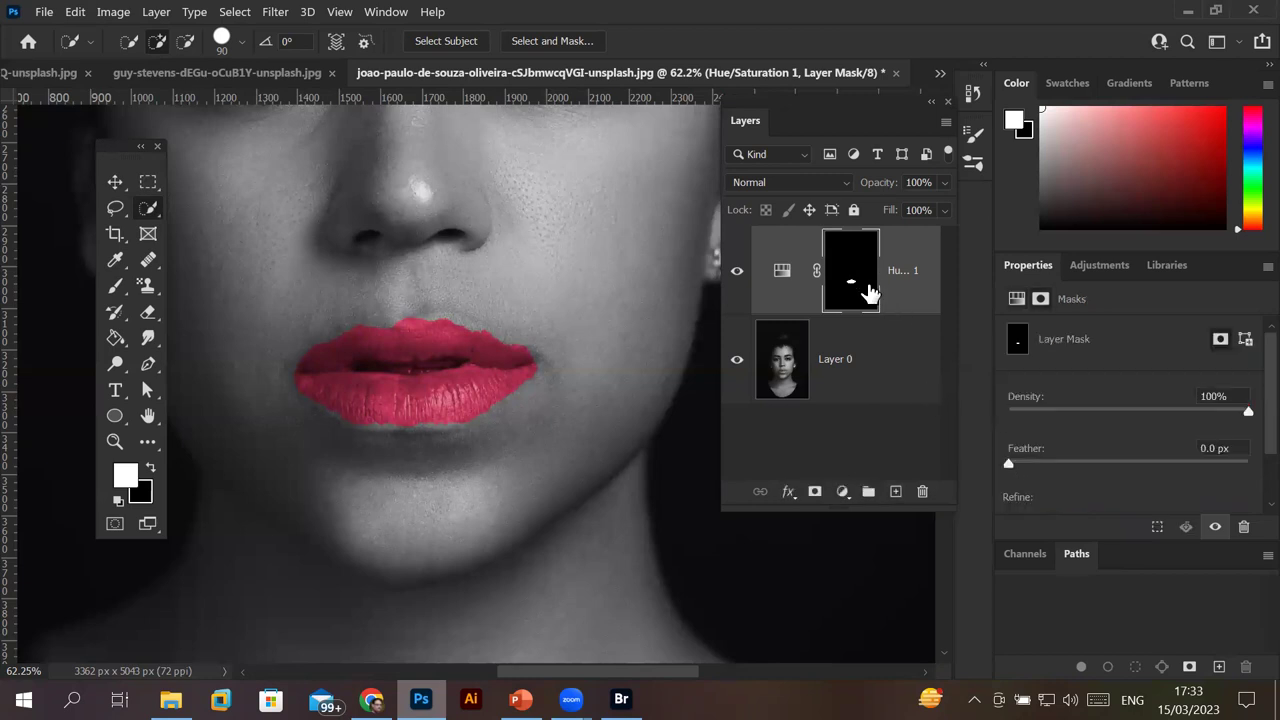
{"action": "left_click", "coordinate": [737, 271]}
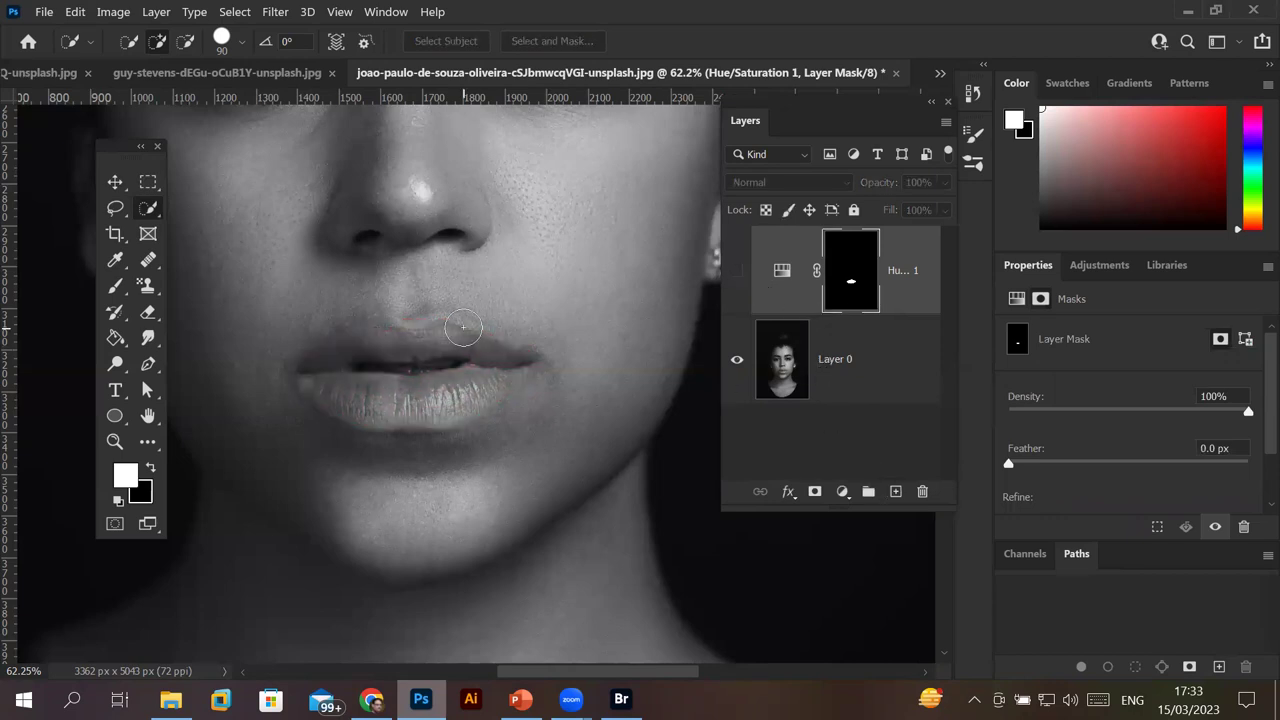
{"action": "scroll", "coordinate": [463, 327], "scroll_direction": "down", "scroll_amount": 1, "text": "alt"}
{"action": "scroll", "coordinate": [470, 260], "scroll_direction": "down", "scroll_amount": 1, "text": "alt"}
{"action": "scroll", "coordinate": [473, 224], "scroll_direction": "down", "scroll_amount": 1, "text": "alt"}
{"action": "scroll", "coordinate": [478, 185], "scroll_direction": "down", "scroll_amount": 1, "text": "alt"}
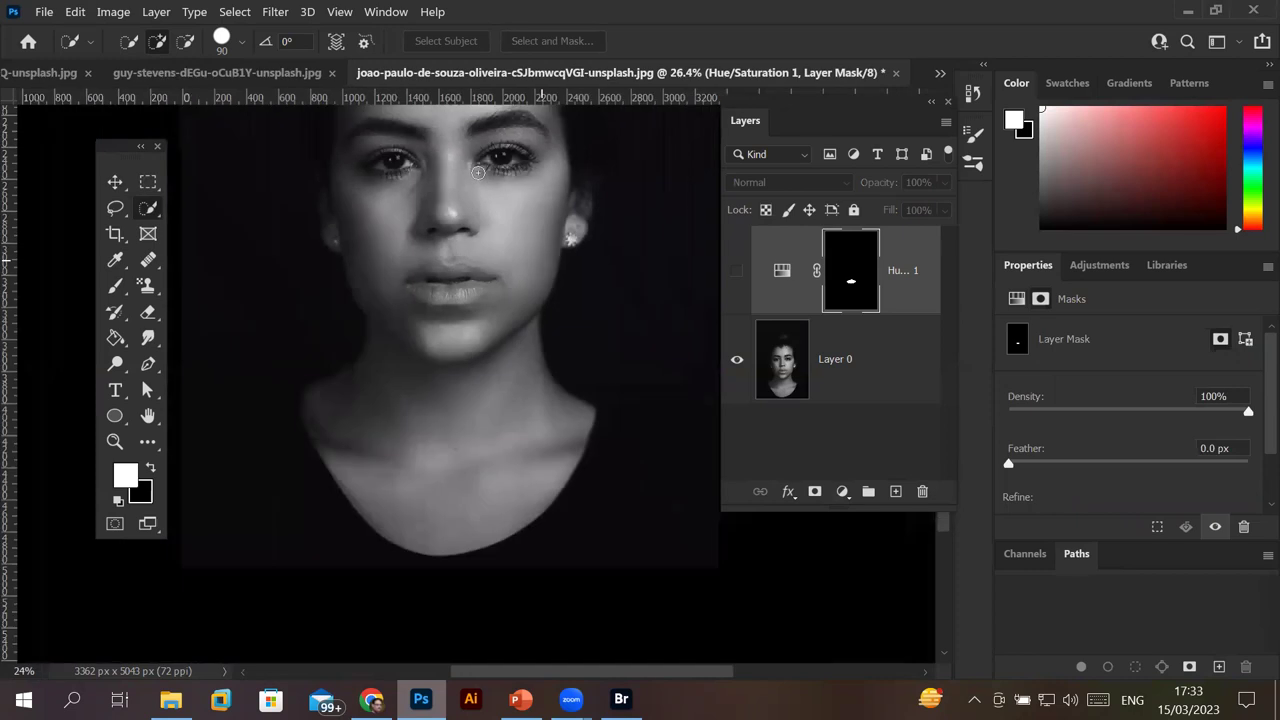
{"action": "scroll", "coordinate": [478, 172], "scroll_direction": "down", "scroll_amount": 1}
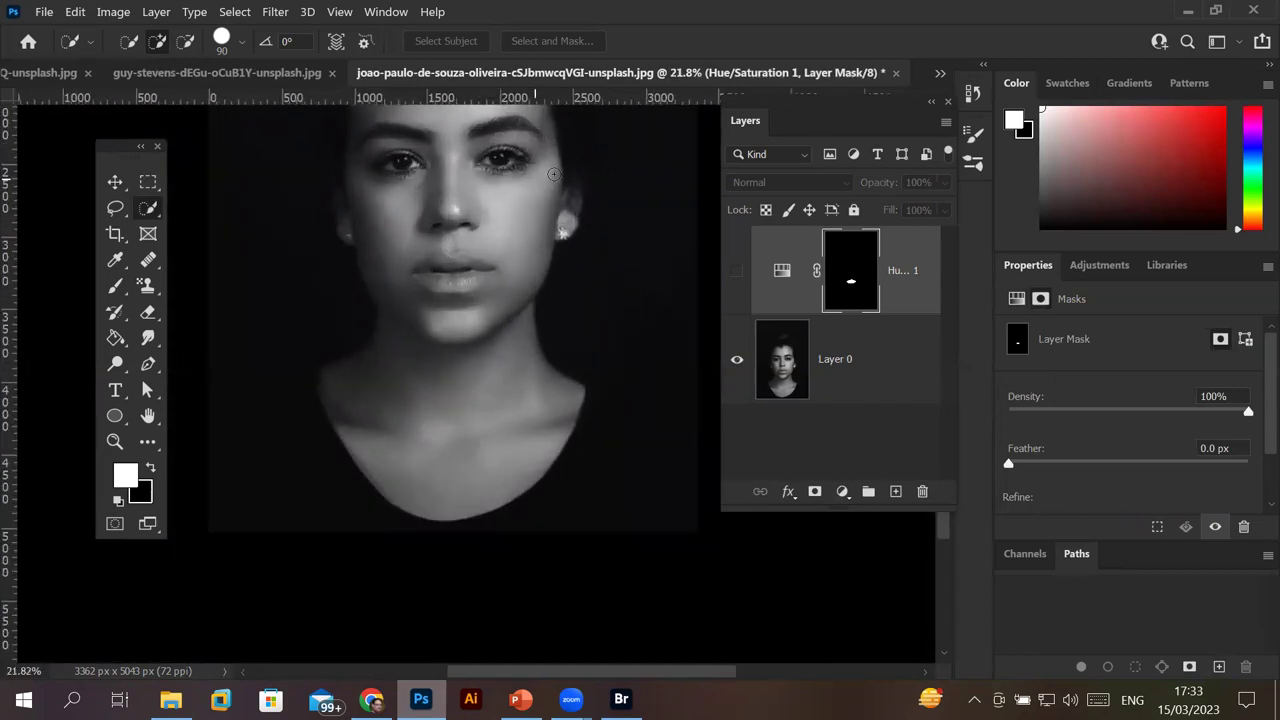
{"action": "left_click_drag", "start_coordinate": [571, 214], "coordinate": [557, 304]}
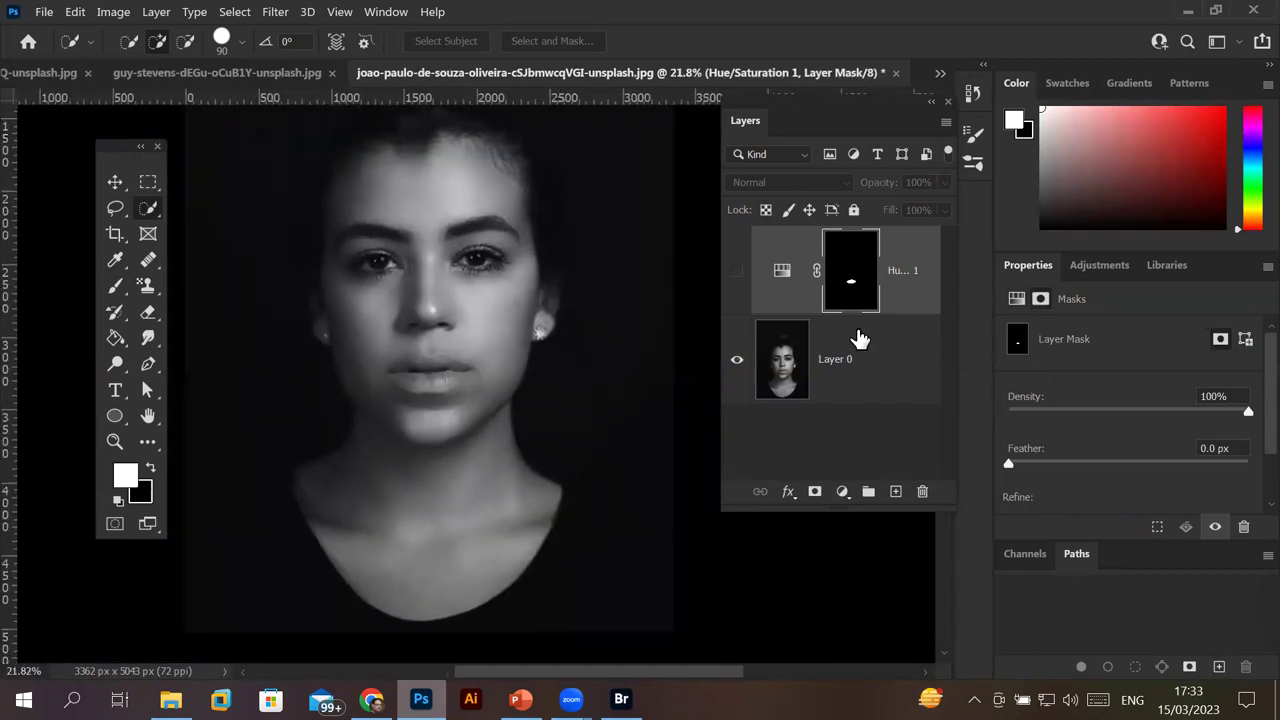
{"action": "left_click", "coordinate": [835, 373]}
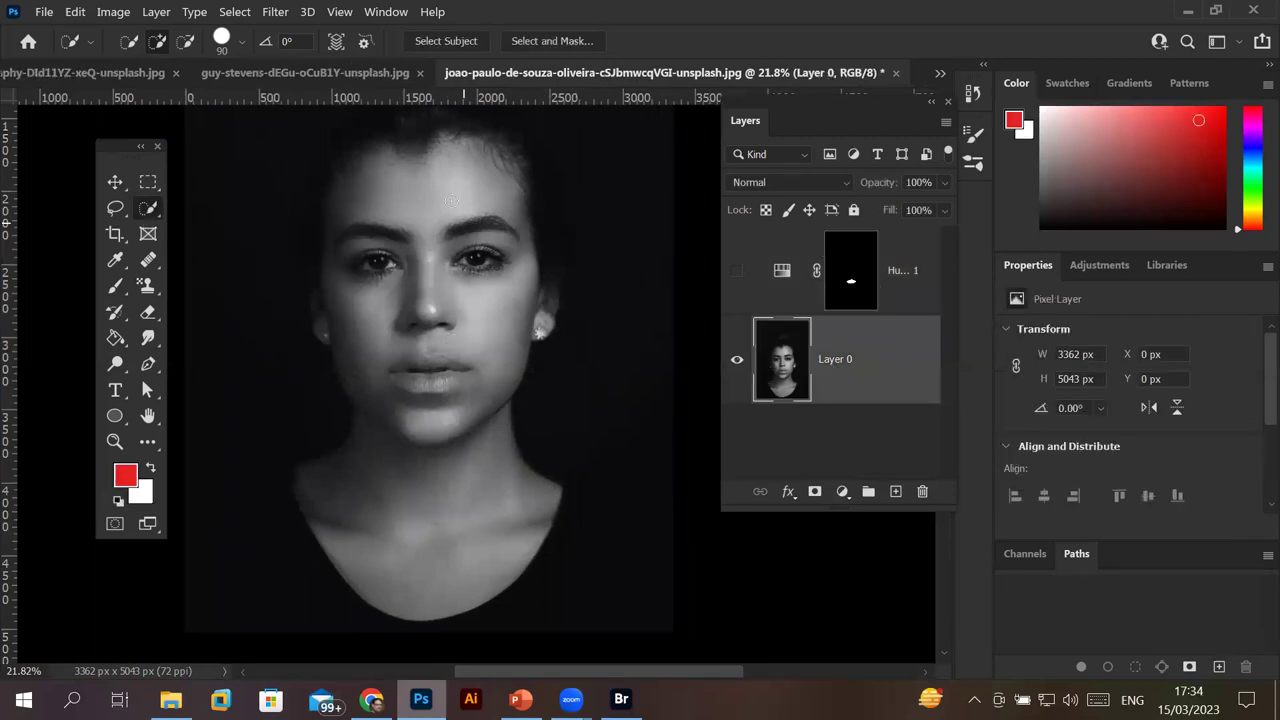
Quick-select the face, hairline and neck on Layer 0, excluding the background.
{"action": "left_click_drag", "start_coordinate": [438, 170], "coordinate": [426, 384]}
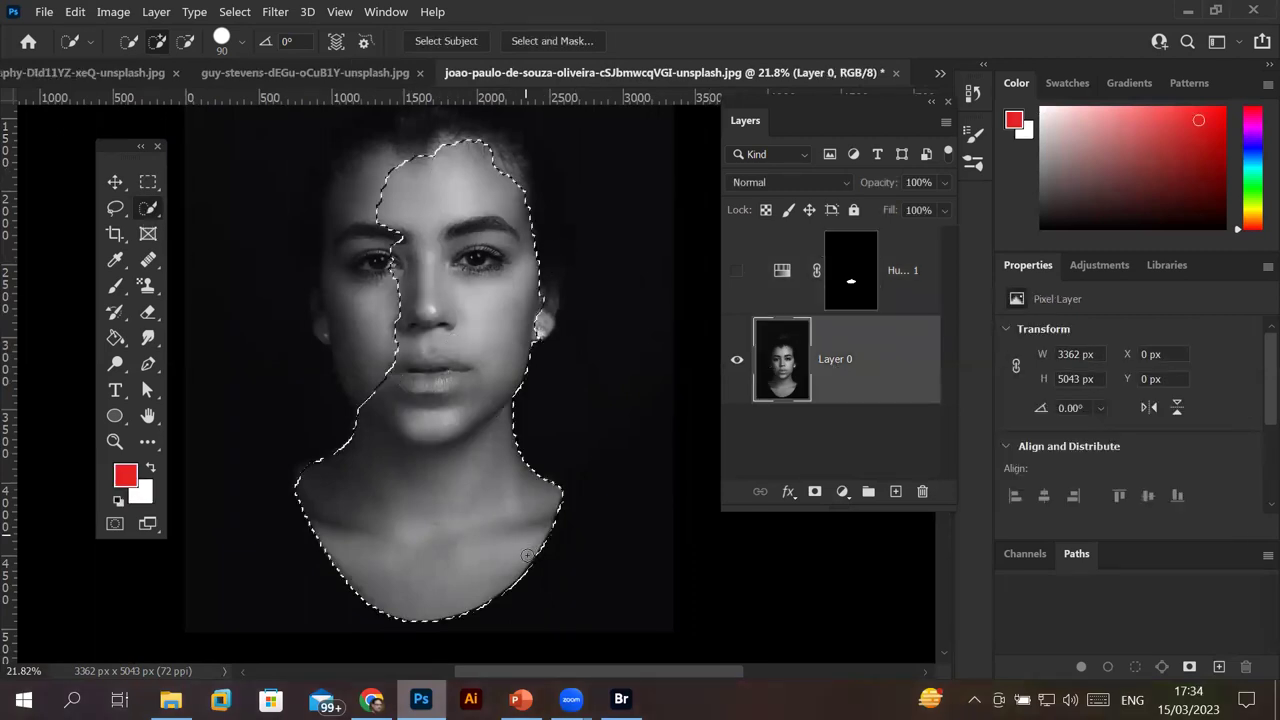
{"action": "left_click_drag", "start_coordinate": [390, 225], "coordinate": [352, 204]}
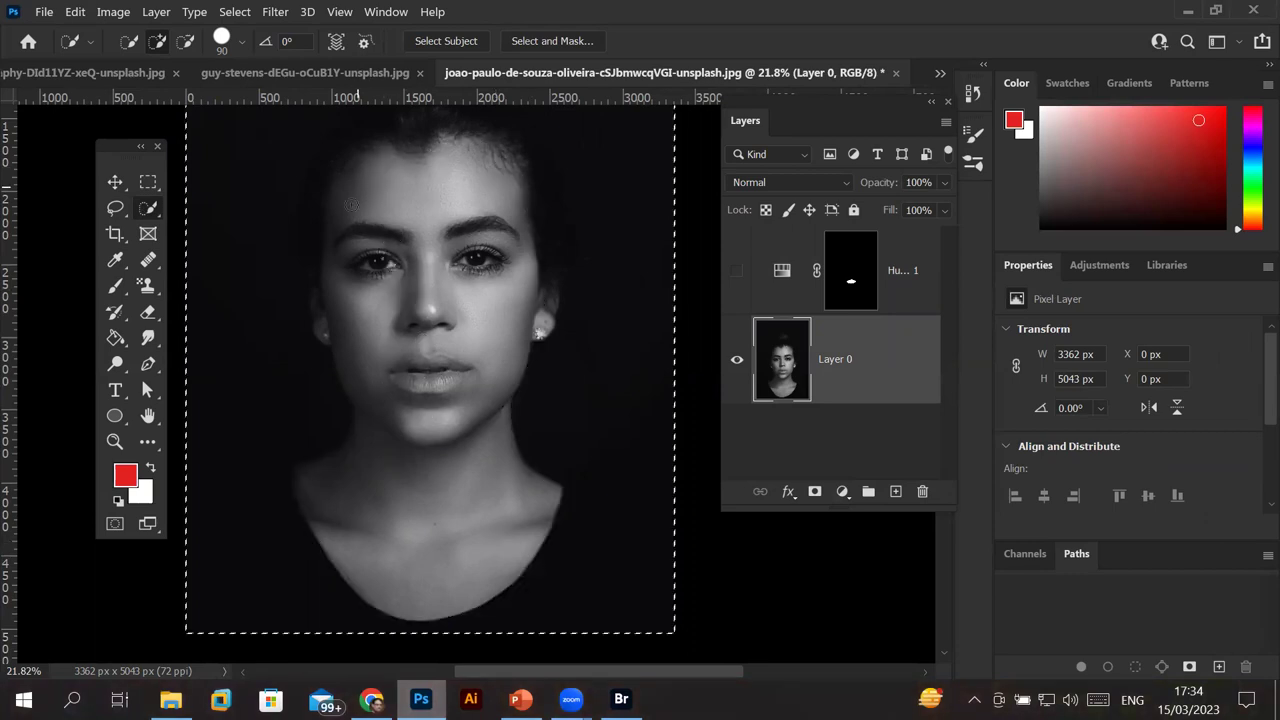
{"action": "key", "text": "ctrl+d"}
{"action": "mouse_move", "coordinate": [375, 185]}
{"action": "left_mouse_down"}
{"action": "mouse_move", "coordinate": [452, 221]}
{"action": "mouse_move", "coordinate": [490, 360]}
{"action": "mouse_move", "coordinate": [405, 425]}
{"action": "mouse_move", "coordinate": [370, 375]}
{"action": "left_mouse_up"}
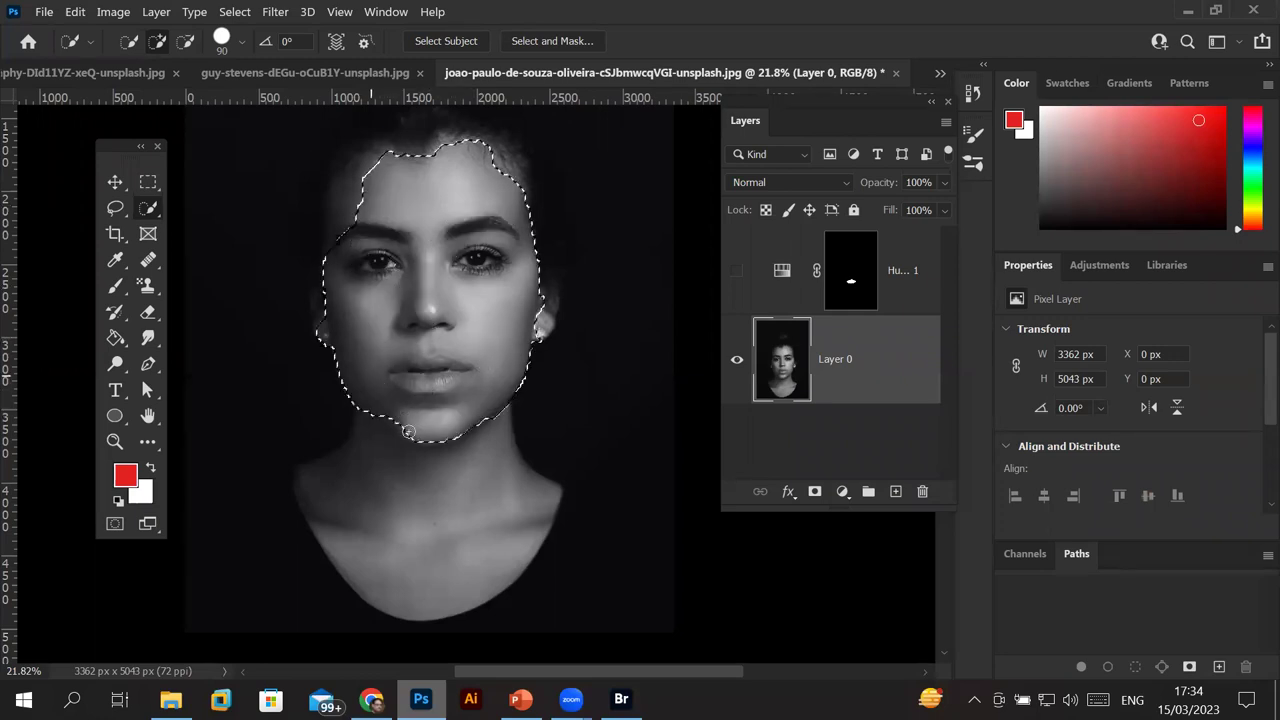
{"action": "left_click_drag", "start_coordinate": [408, 431], "coordinate": [430, 530]}
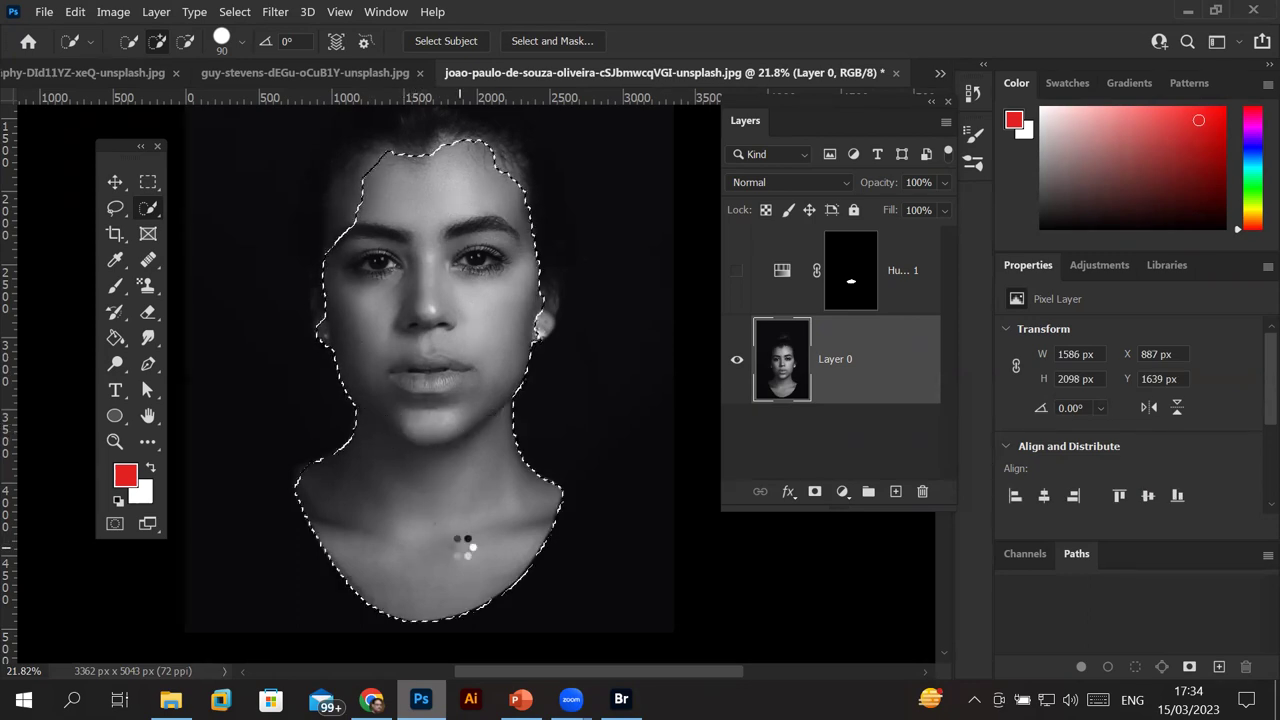
{"action": "scroll", "coordinate": [353, 187], "scroll_direction": "up", "scroll_amount": 2}
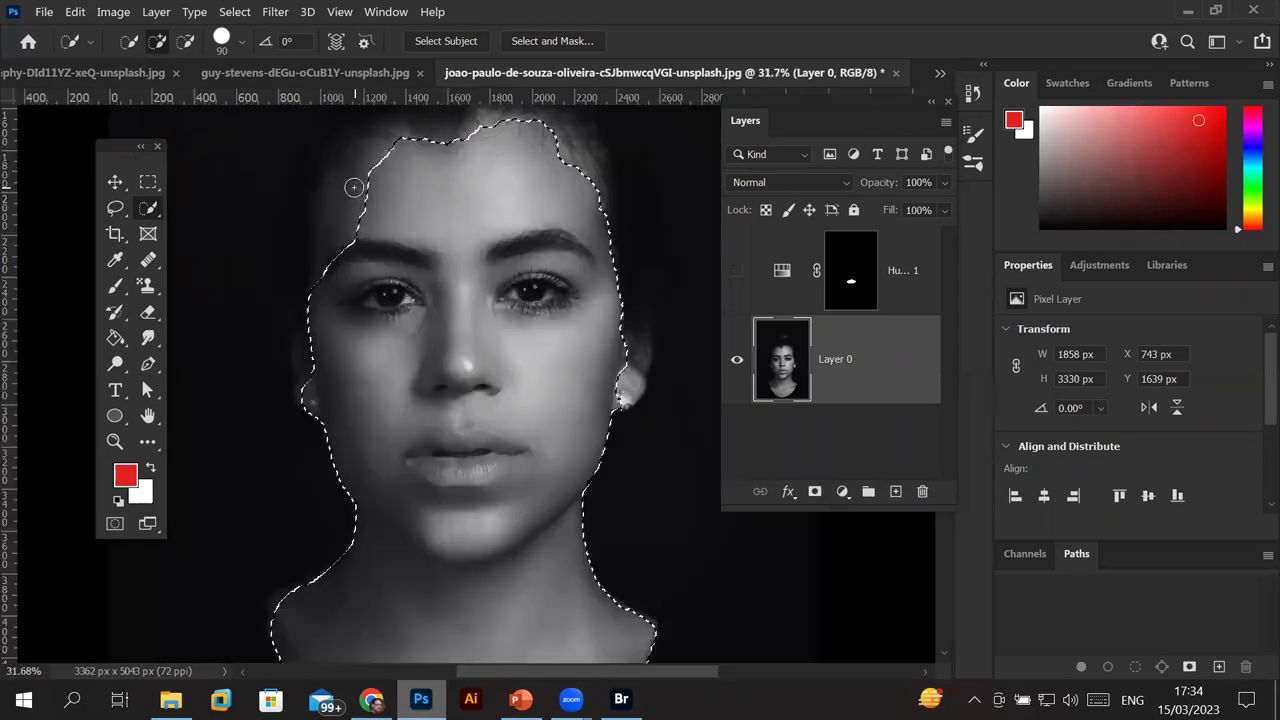
{"action": "left_click", "coordinate": [356, 189]}
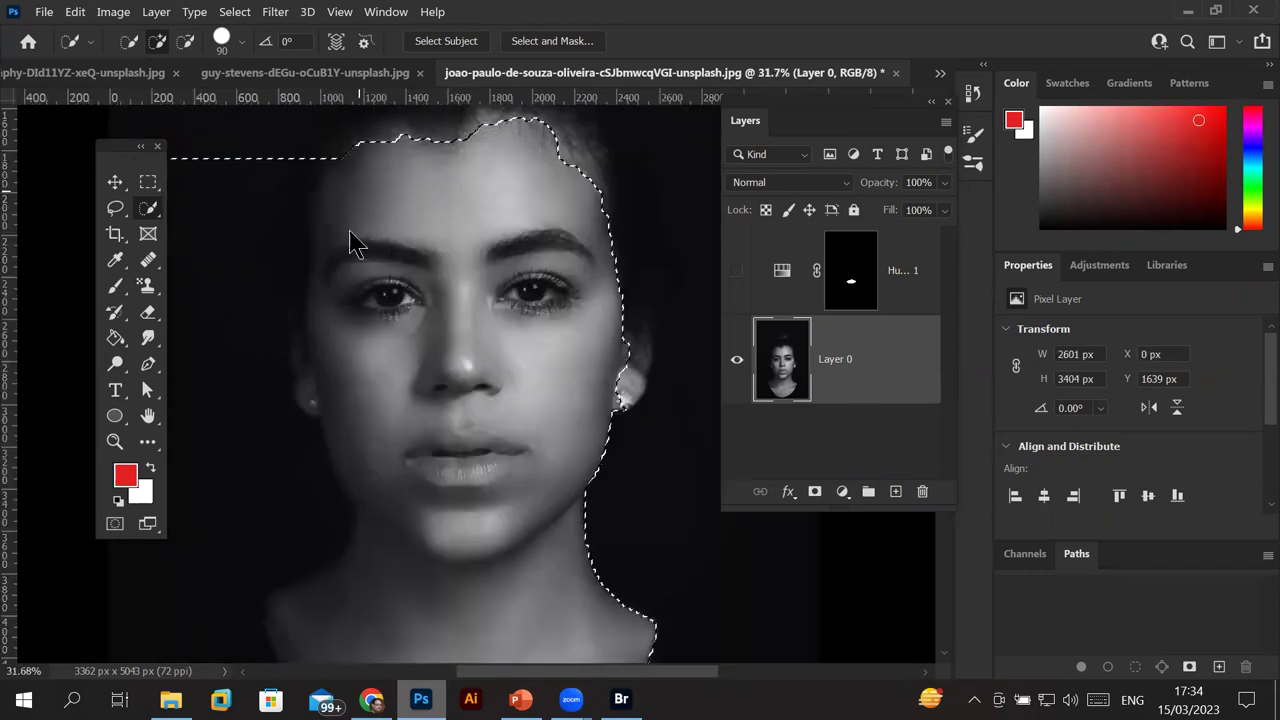
{"action": "mouse_move", "coordinate": [286, 137]}
{"action": "left_mouse_down"}
{"action": "mouse_move", "coordinate": [223, 471]}
{"action": "mouse_move", "coordinate": [237, 652]}
{"action": "left_mouse_up"}
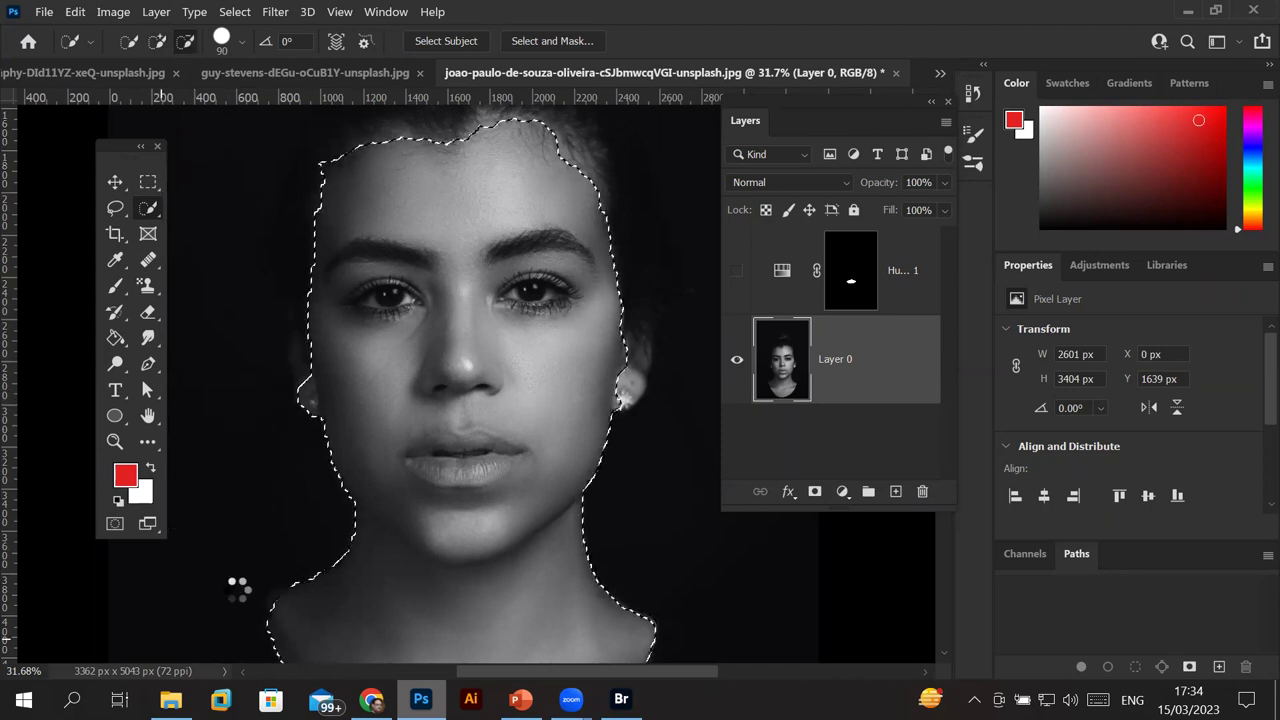
{"action": "scroll", "coordinate": [450, 355], "scroll_direction": "down", "scroll_amount": 1}
{"action": "scroll", "coordinate": [450, 355], "scroll_direction": "down", "scroll_amount": 2}
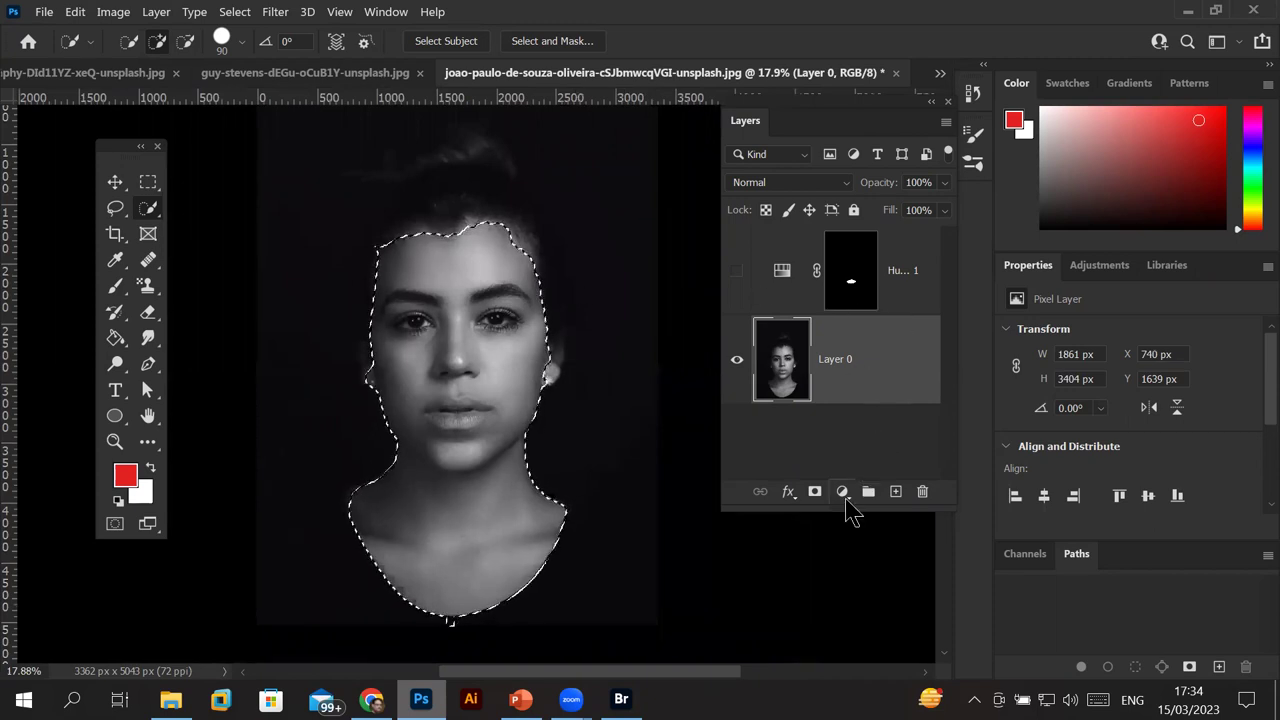
Add a Hue/Saturation 2 layer masked to the face and neck and show its settings.
{"action": "left_click", "coordinate": [843, 491]}
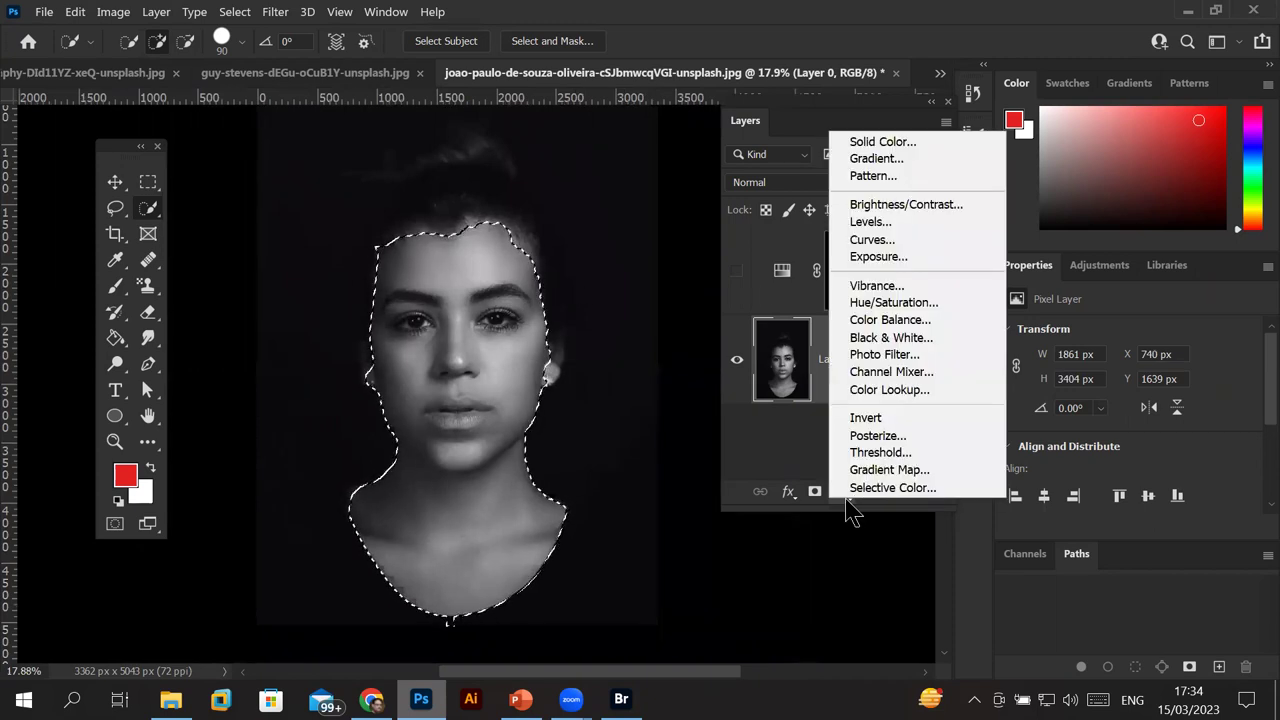
{"action": "left_click", "coordinate": [938, 303]}
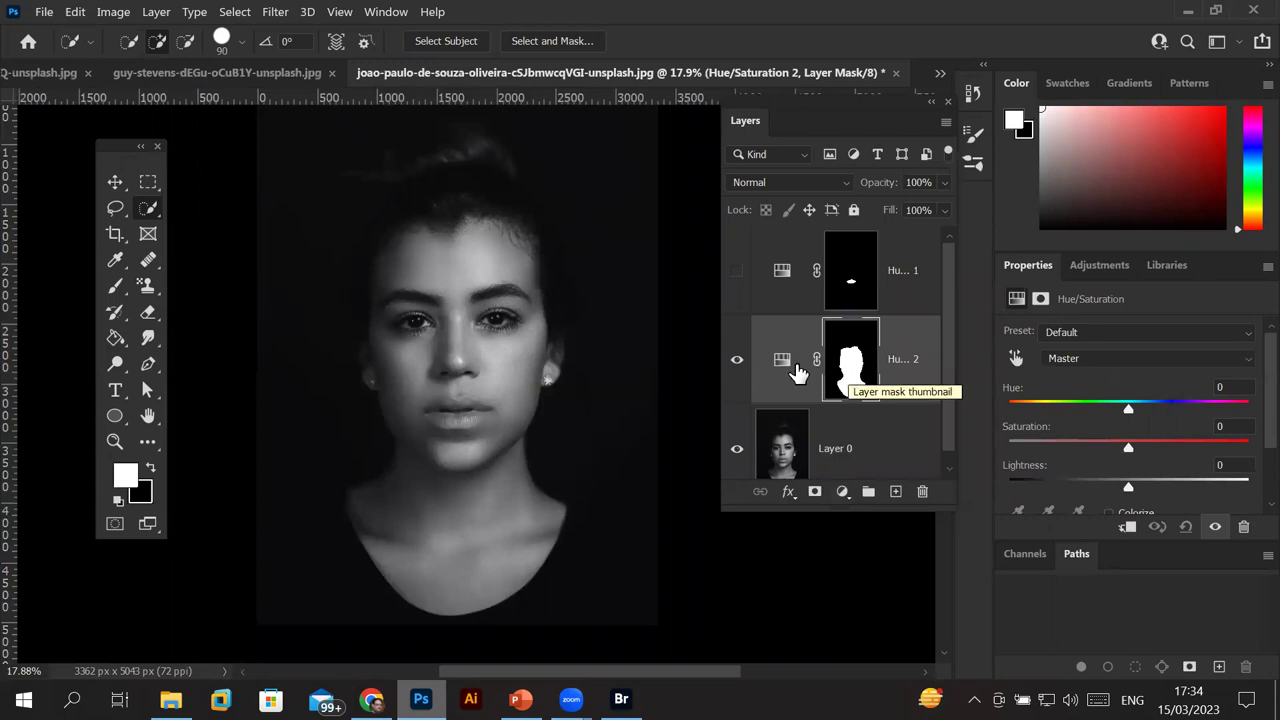
{"action": "left_click", "coordinate": [780, 365]}
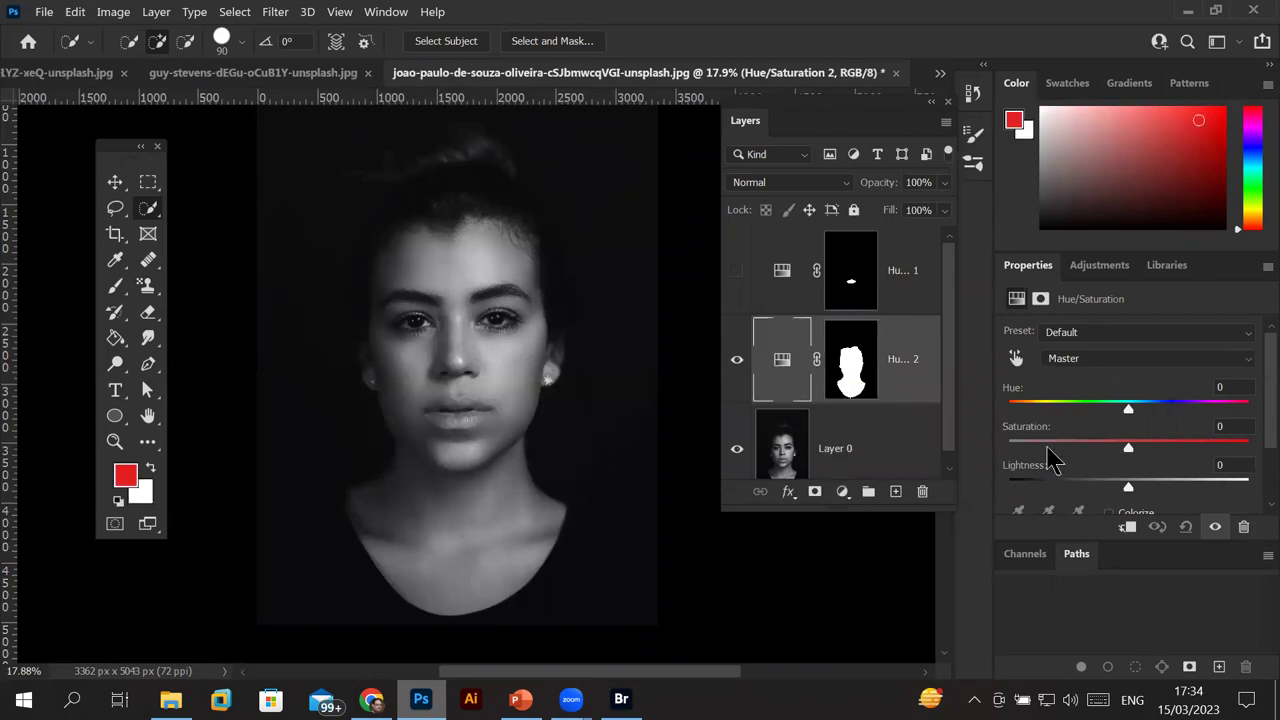
{"action": "left_click_drag", "start_coordinate": [1130, 406], "coordinate": [1150, 410]}
{"action": "scroll", "coordinate": [1255, 450], "scroll_direction": "down", "scroll_amount": 2}
{"action": "scroll", "coordinate": [1255, 450], "scroll_direction": "down", "scroll_amount": 2}
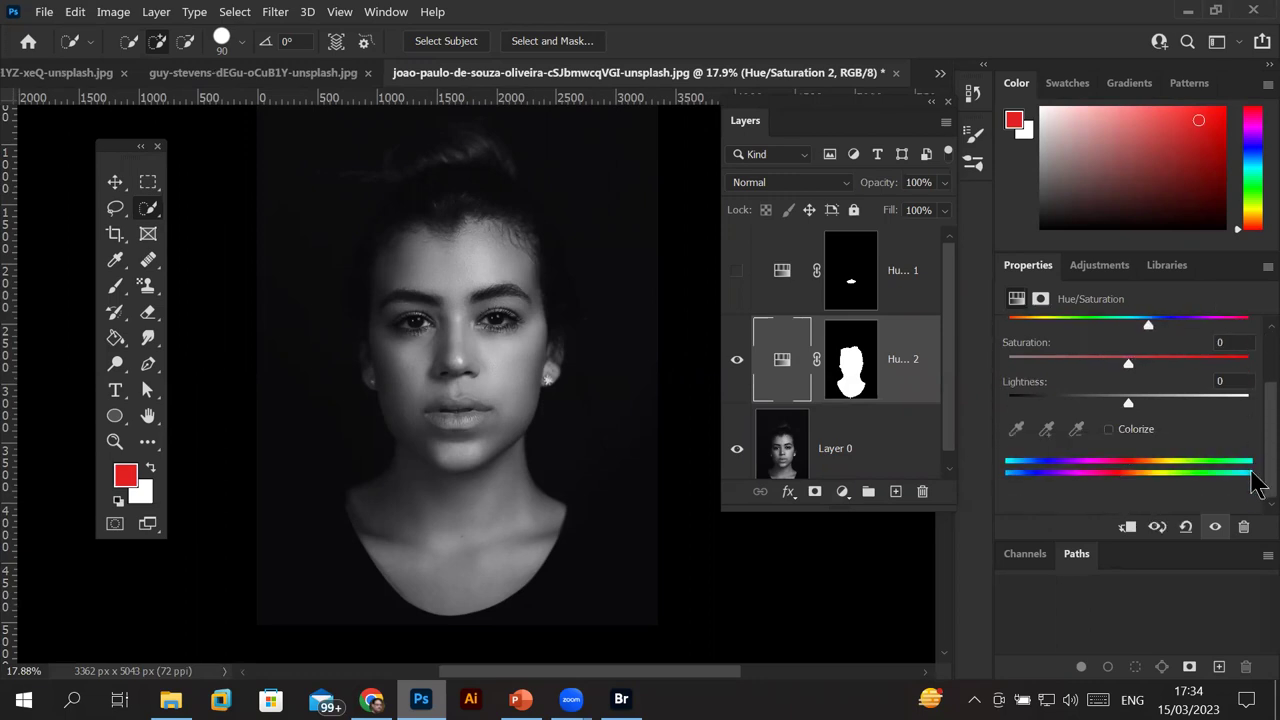
Colorize Hue/Saturation 2 to a golden-orange face and neck tint at Saturation 40.
{"action": "left_click", "coordinate": [1109, 431]}
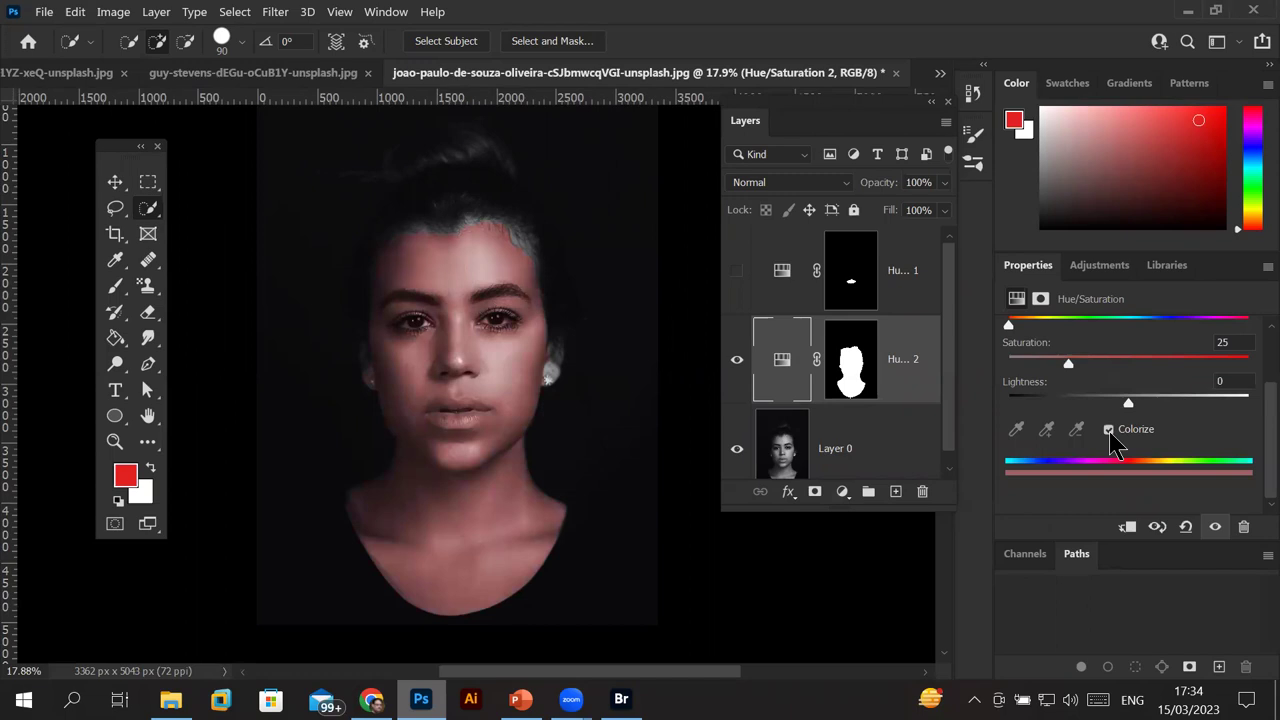
{"action": "mouse_move", "coordinate": [1066, 364]}
{"action": "left_mouse_down"}
{"action": "mouse_move", "coordinate": [1024, 376]}
{"action": "mouse_move", "coordinate": [1114, 389]}
{"action": "mouse_move", "coordinate": [1171, 374]}
{"action": "mouse_move", "coordinate": [1258, 382]}
{"action": "mouse_move", "coordinate": [1047, 375]}
{"action": "left_mouse_up"}
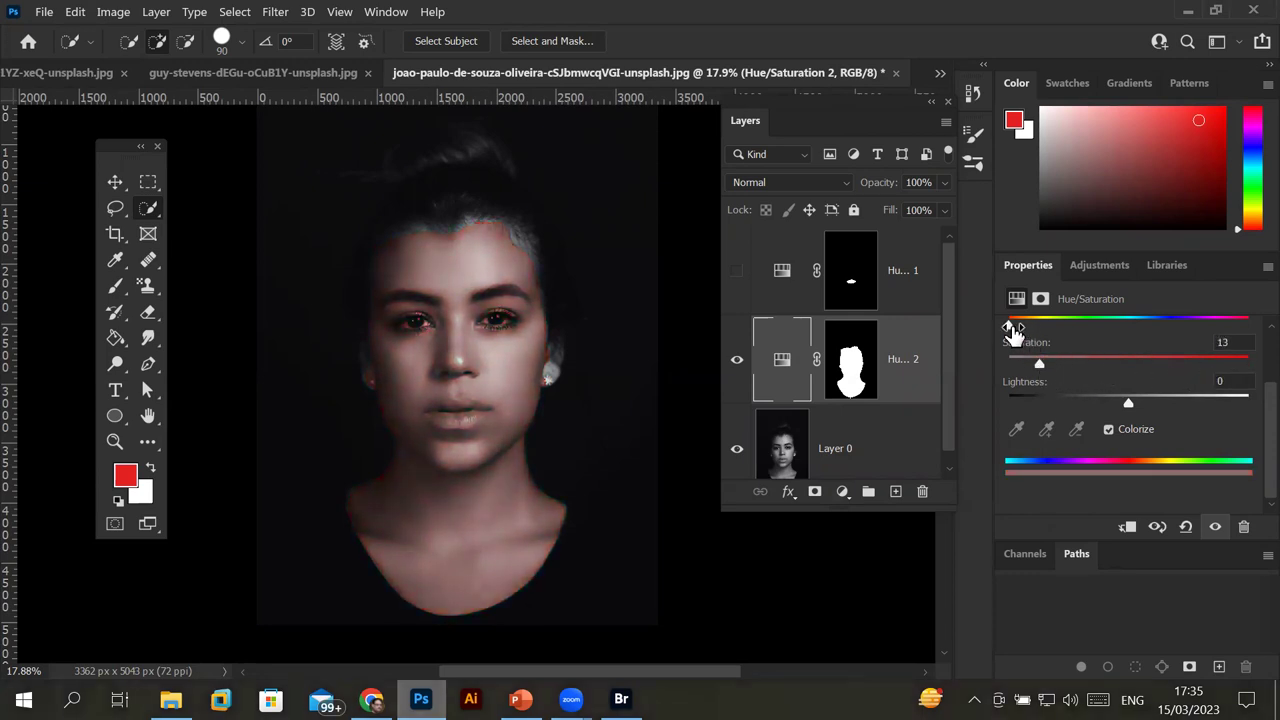
{"action": "mouse_move", "coordinate": [1010, 328]}
{"action": "left_mouse_down"}
{"action": "mouse_move", "coordinate": [1048, 340]}
{"action": "mouse_move", "coordinate": [1183, 331]}
{"action": "left_mouse_up"}
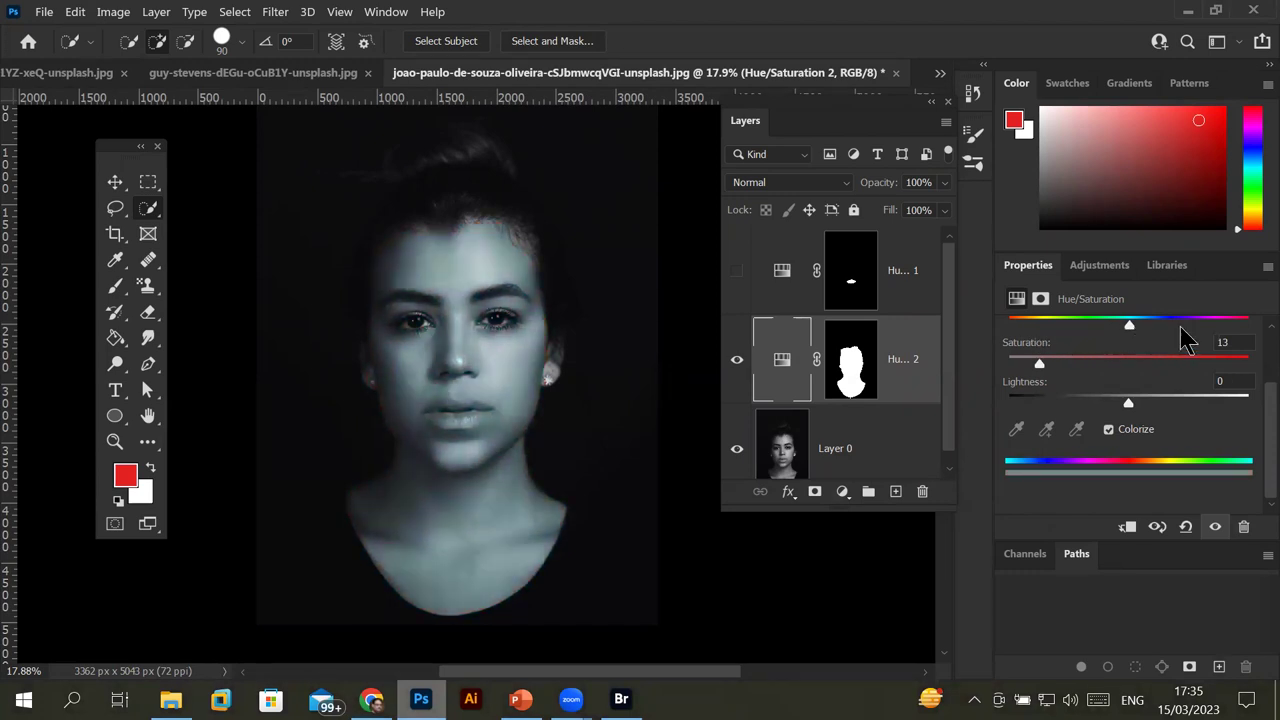
{"action": "mouse_move", "coordinate": [1040, 366]}
{"action": "left_mouse_down"}
{"action": "mouse_move", "coordinate": [1213, 381]}
{"action": "mouse_move", "coordinate": [1163, 368]}
{"action": "mouse_move", "coordinate": [1152, 368]}
{"action": "mouse_move", "coordinate": [1151, 406]}
{"action": "mouse_move", "coordinate": [1248, 408]}
{"action": "mouse_move", "coordinate": [980, 409]}
{"action": "mouse_move", "coordinate": [1128, 404]}
{"action": "left_mouse_up"}
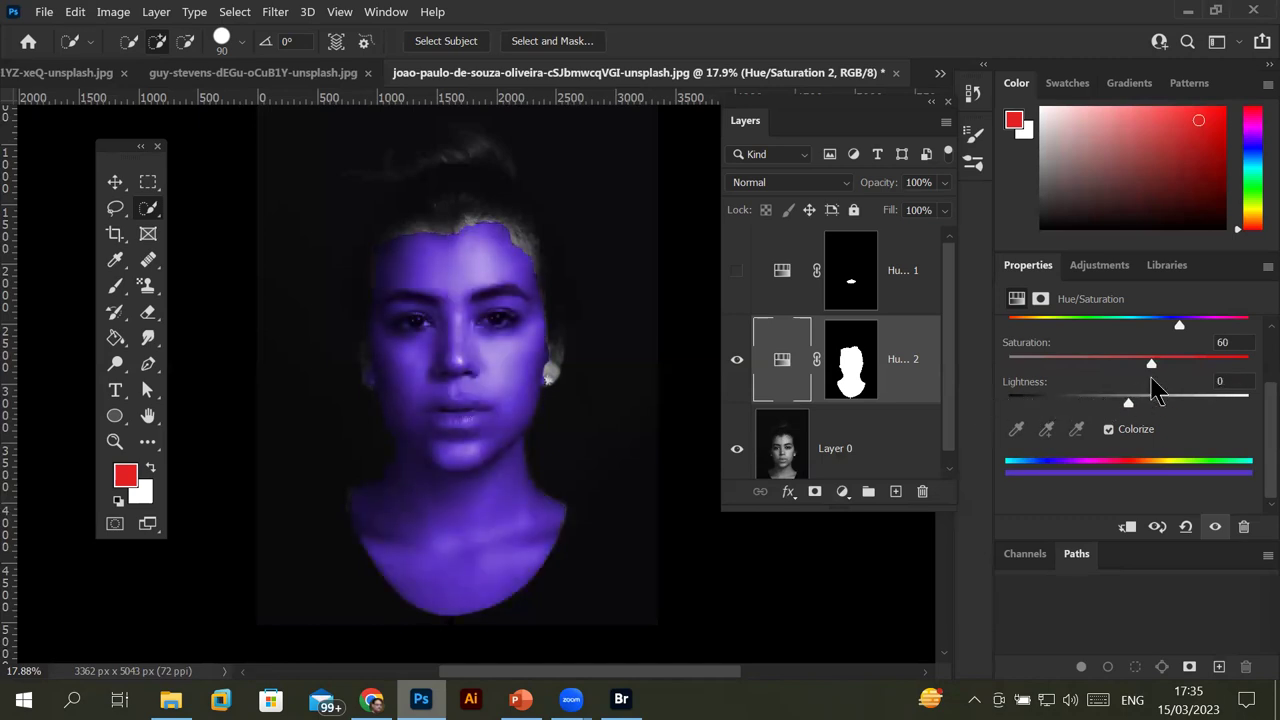
{"action": "left_click_drag", "start_coordinate": [1177, 327], "coordinate": [1025, 327]}
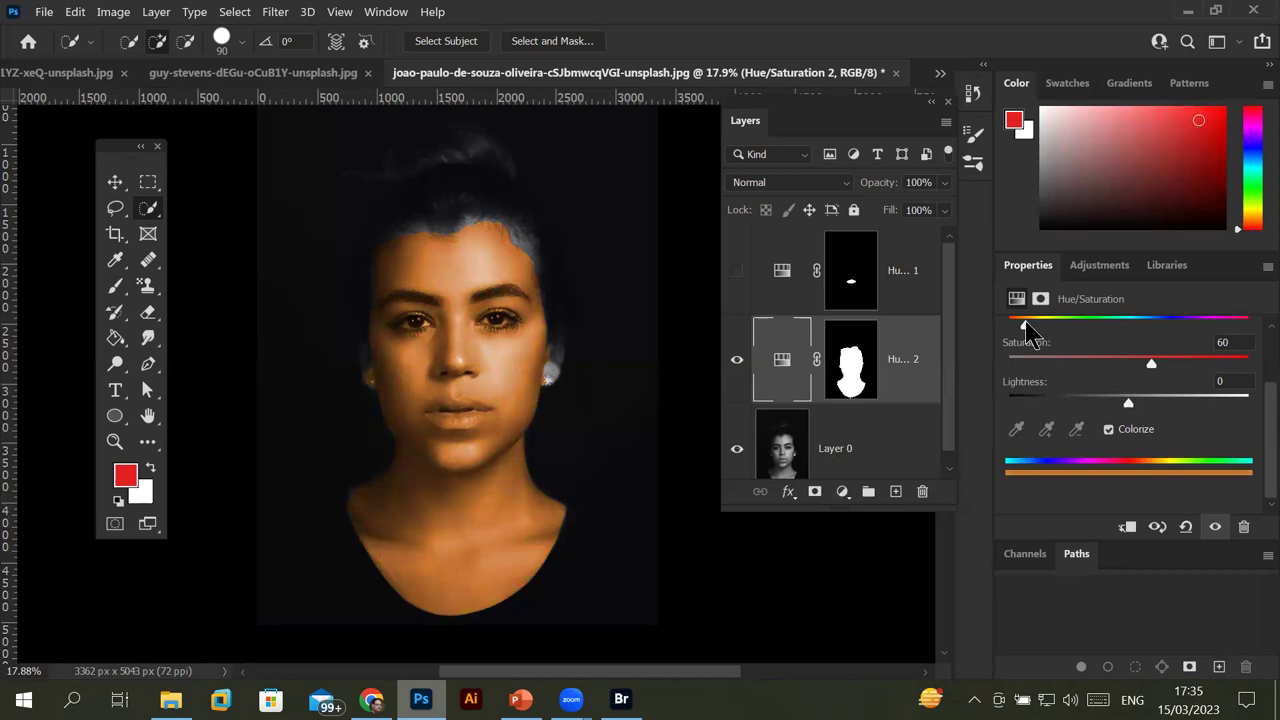
{"action": "left_click_drag", "start_coordinate": [1025, 327], "coordinate": [1029, 327]}
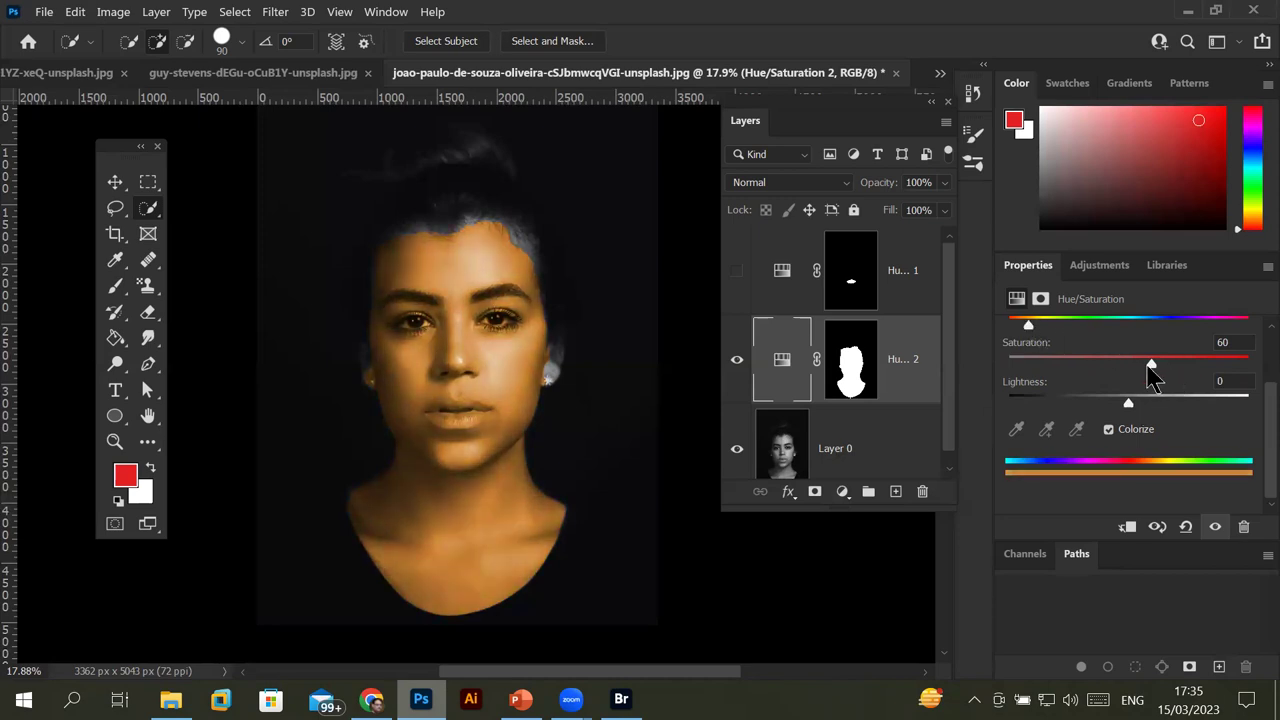
{"action": "left_click_drag", "start_coordinate": [1152, 363], "coordinate": [1104, 363]}
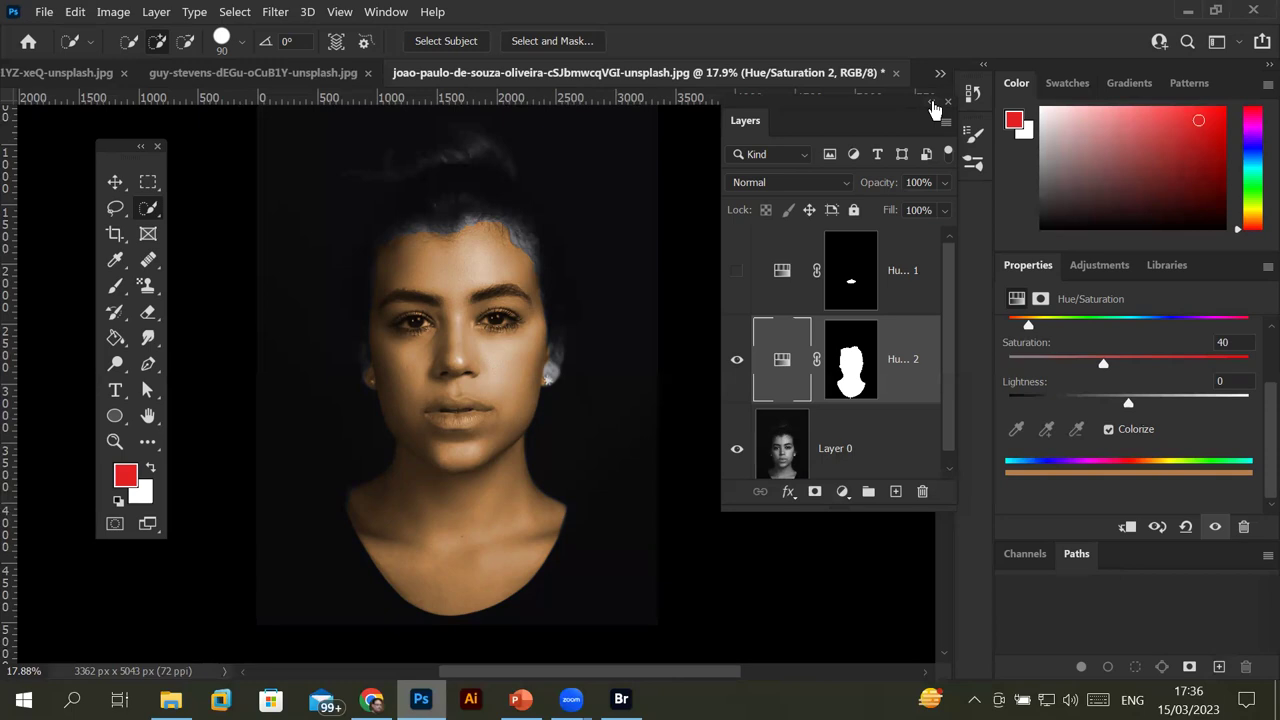
Toggle the lips and skin Hue/Saturation layers off and on to compare the colouring.
{"action": "left_click", "coordinate": [737, 272]}
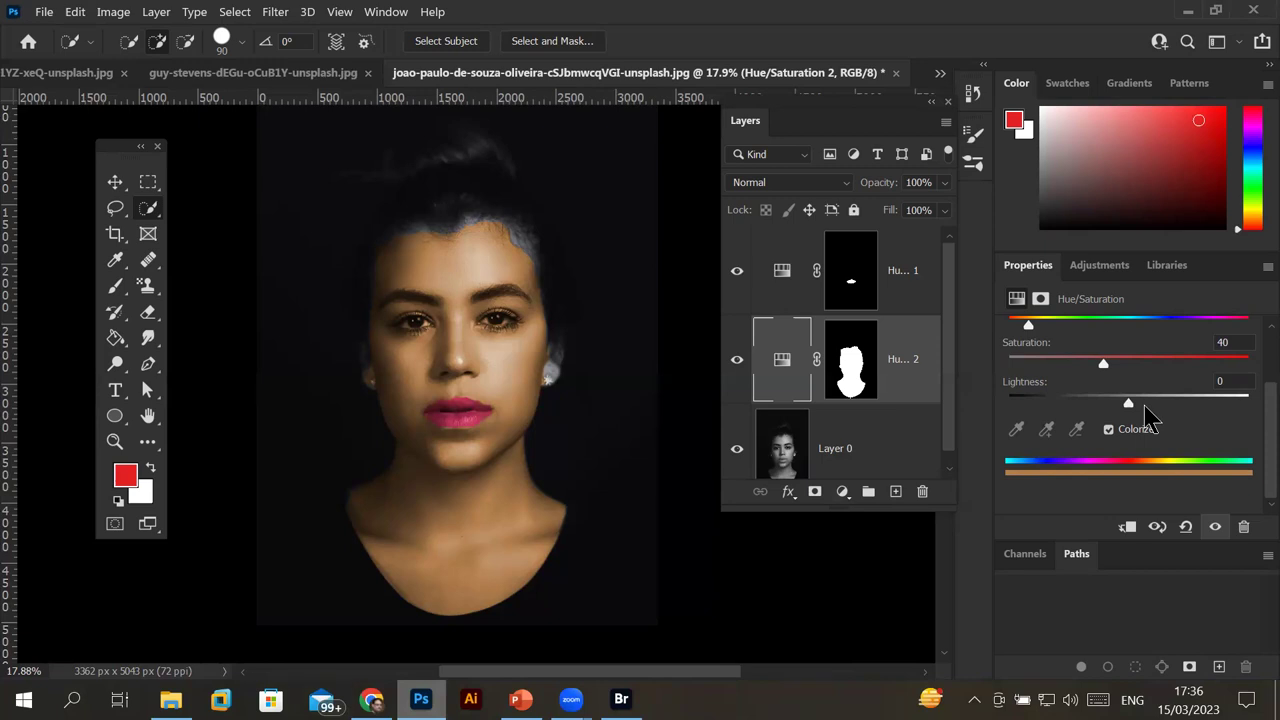
{"action": "left_click", "coordinate": [737, 272]}
{"action": "left_click", "coordinate": [737, 272]}
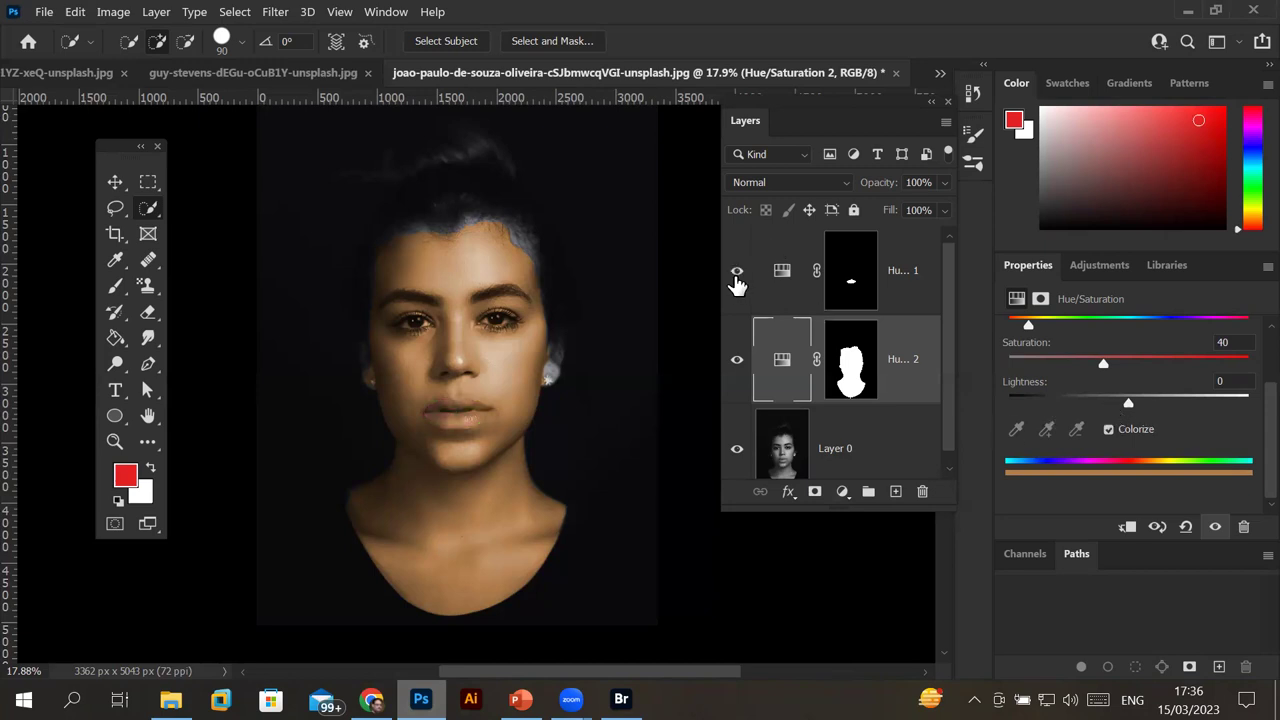
{"action": "left_click", "coordinate": [737, 362]}
{"action": "left_click", "coordinate": [737, 362]}
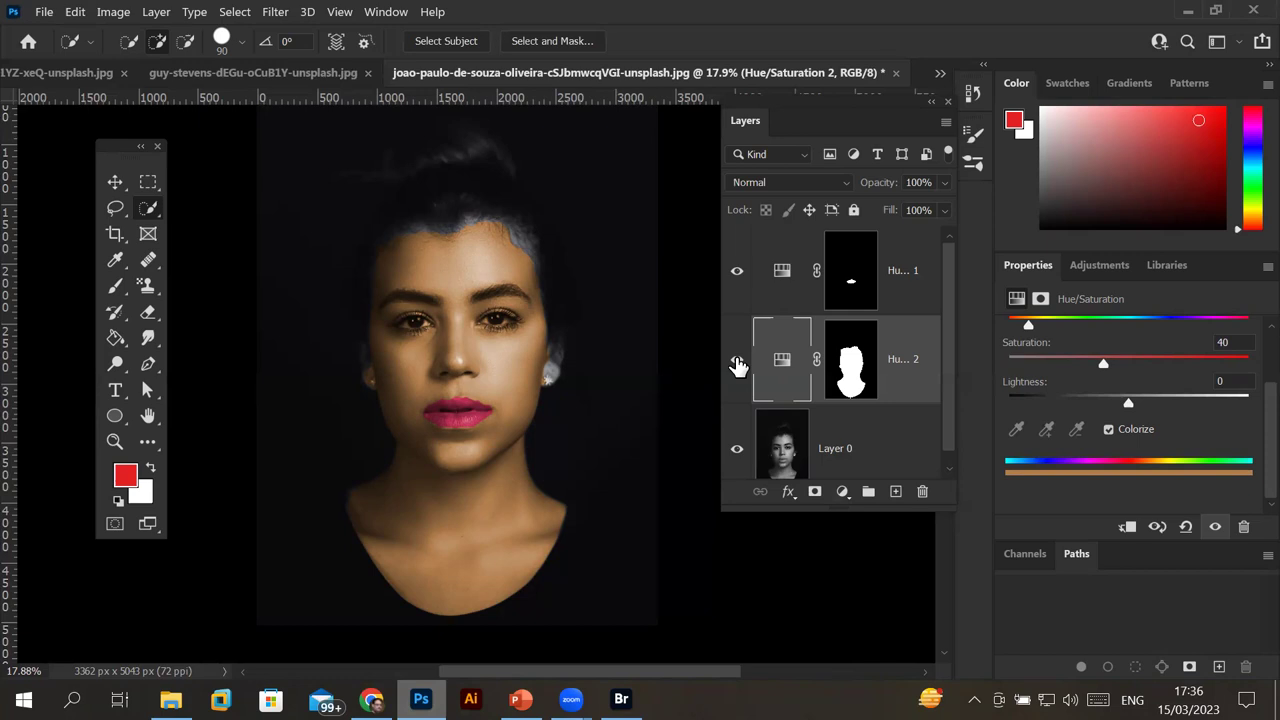
Select the lips and skin adjustment masks, then close the portrait document.
{"action": "left_click", "coordinate": [853, 288]}
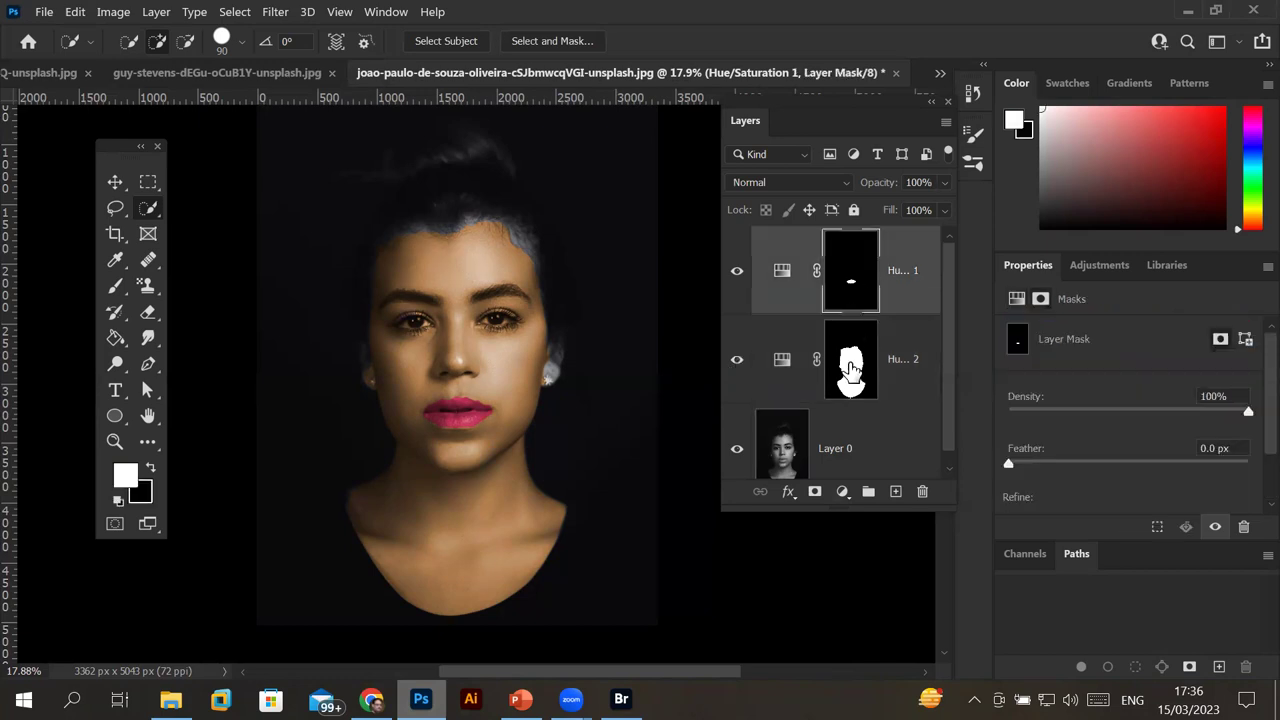
{"action": "left_click", "coordinate": [851, 370]}
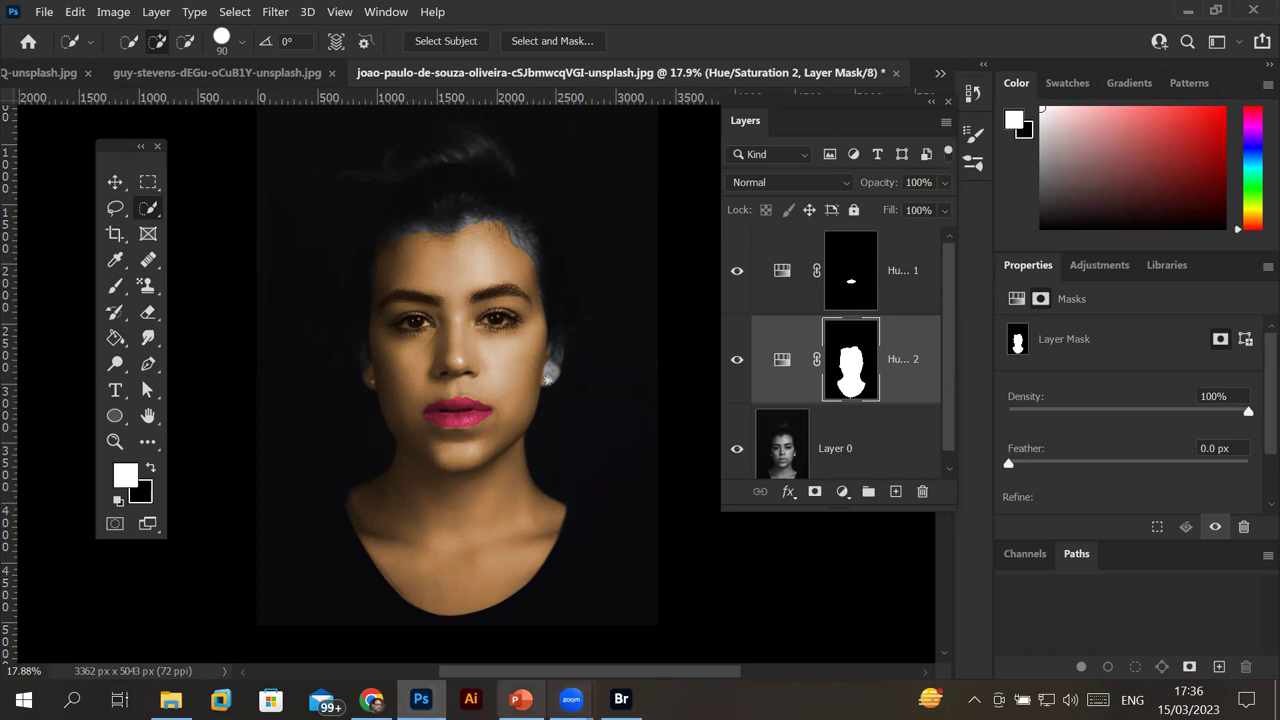
{"action": "left_click", "coordinate": [896, 76]}
Discard the portrait's changes, fit the smiling woman's photo on screen, and choose the Eraser.
{"action": "left_click", "coordinate": [698, 290]}
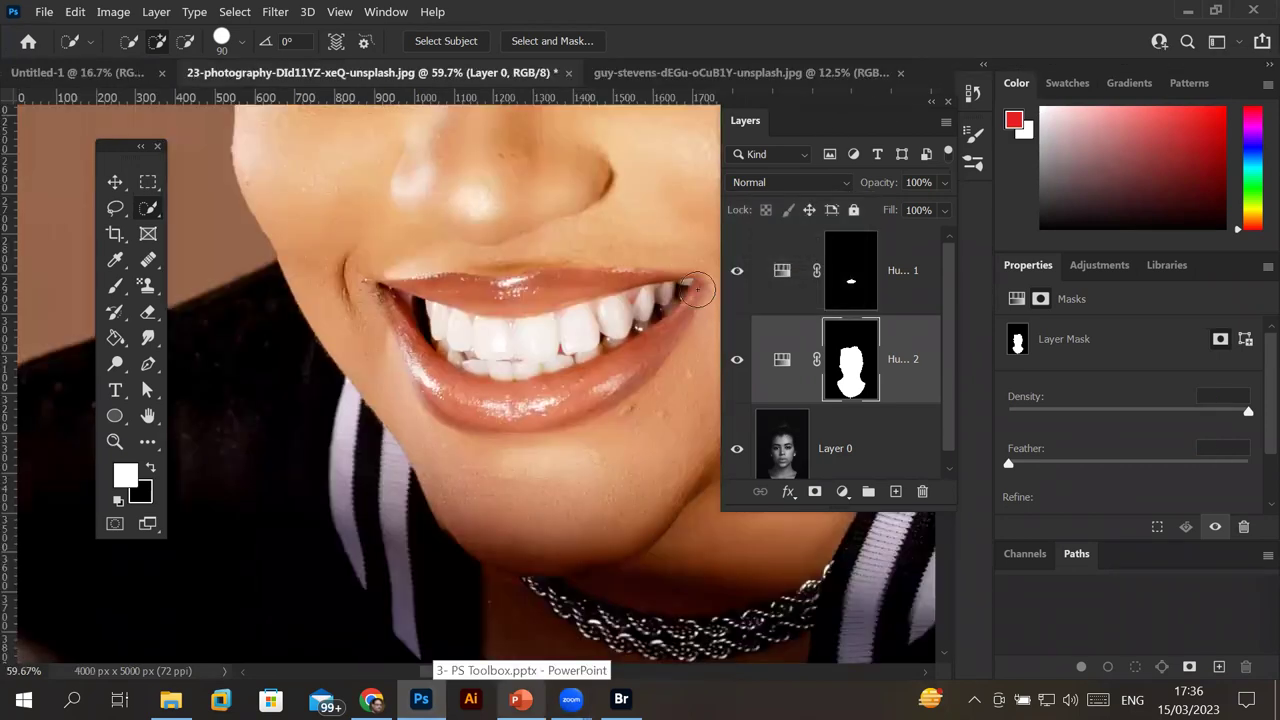
{"action": "key", "text": "ctrl+0"}
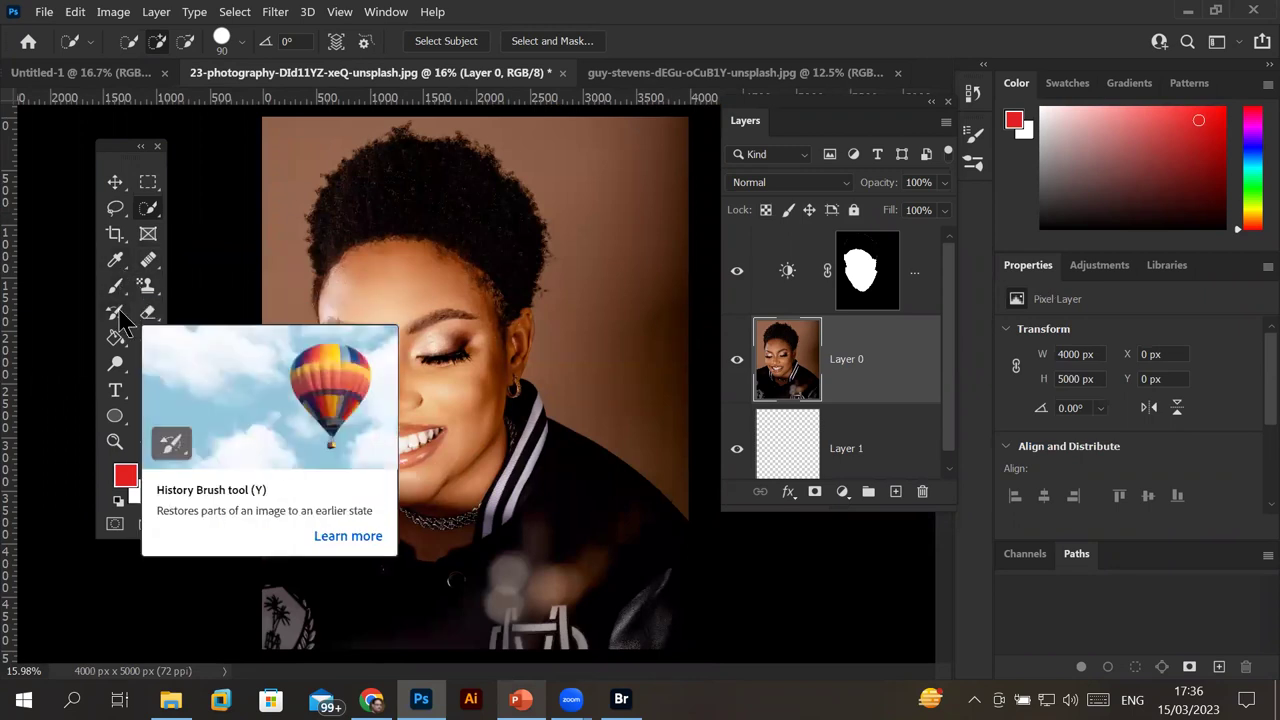
{"action": "left_click", "coordinate": [118, 313]}
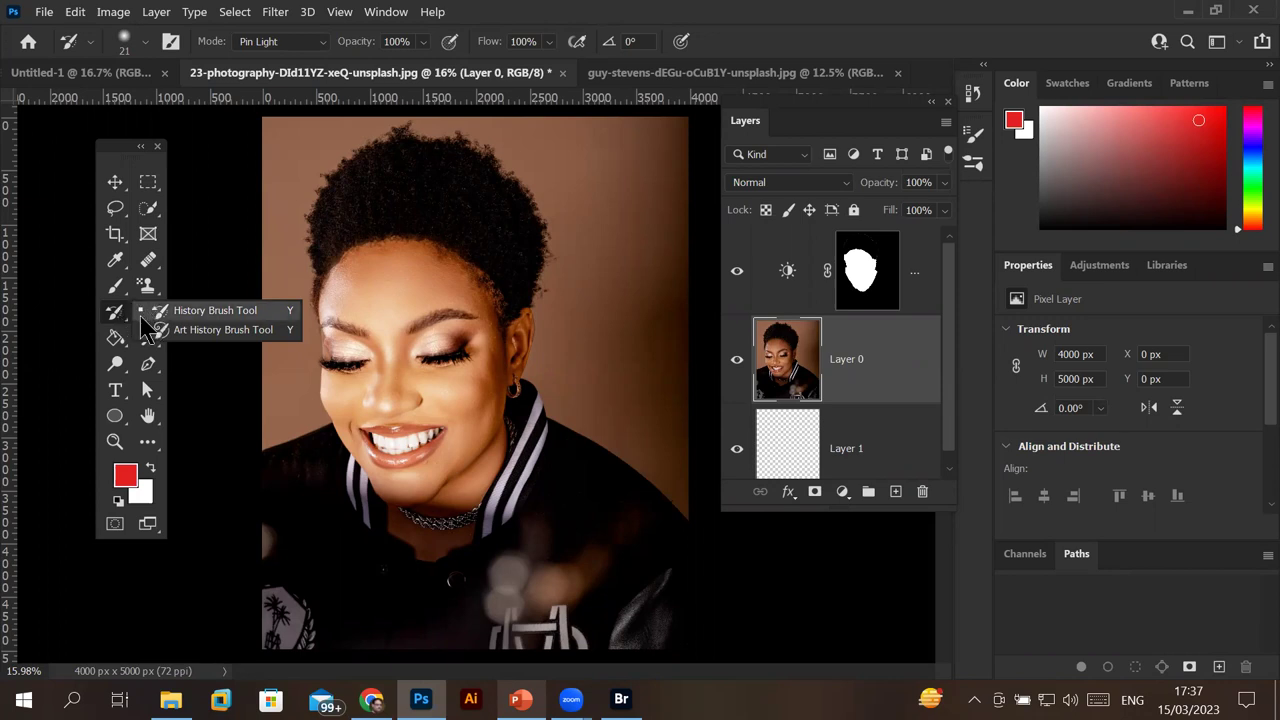
{"action": "left_click", "coordinate": [118, 320]}
{"action": "left_click", "coordinate": [148, 314]}
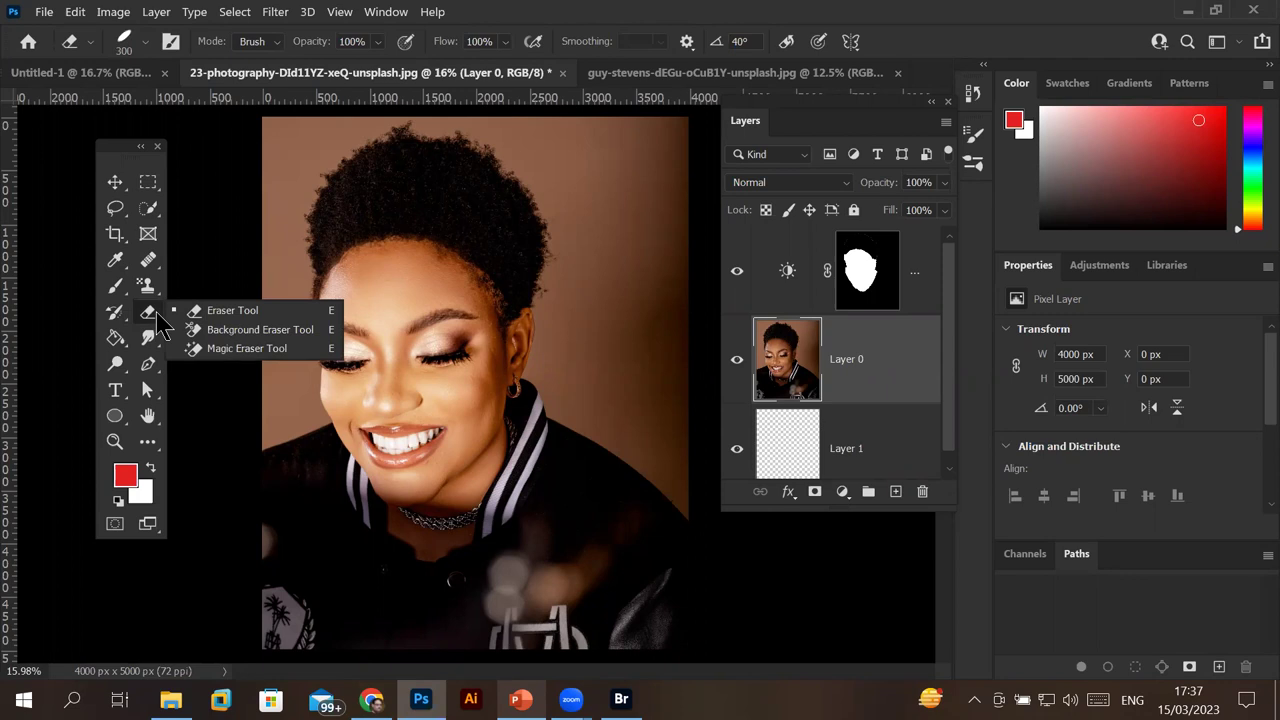
Fill the empty bottom Layer 1 with red, then make Layer 0 active.
{"action": "left_click", "coordinate": [785, 463]}
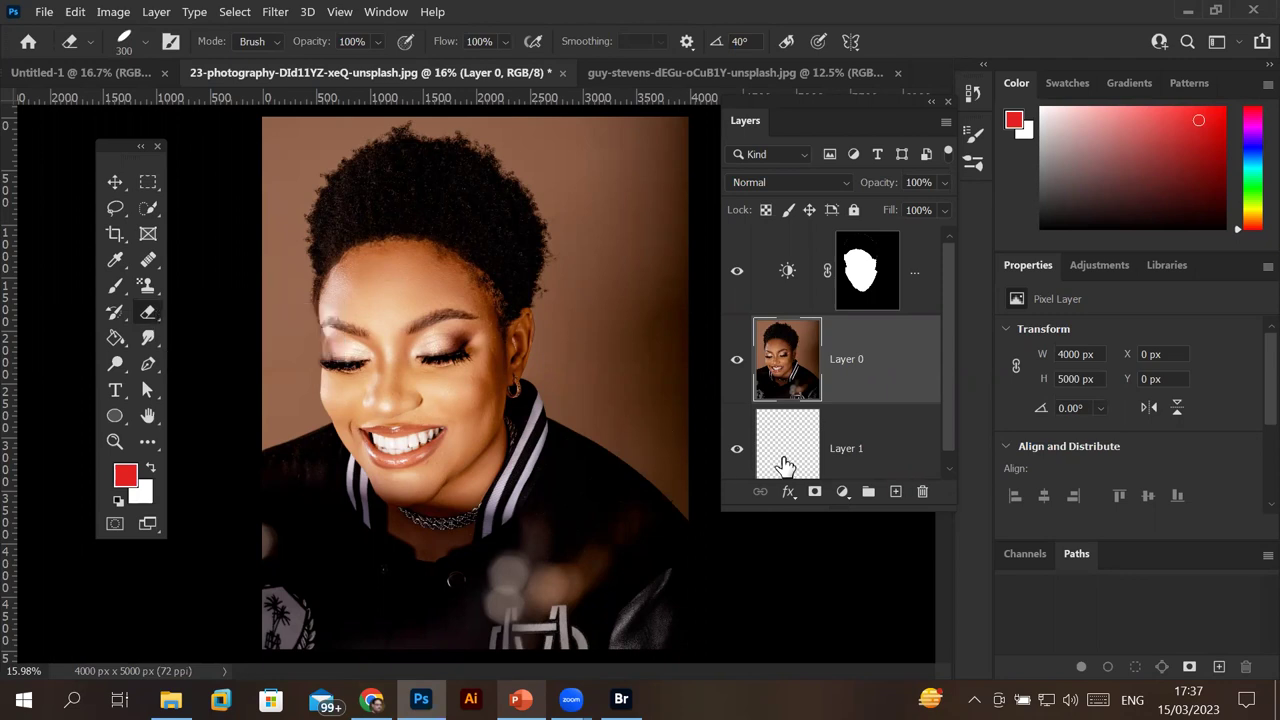
{"action": "key", "text": "alt+BackSpace"}
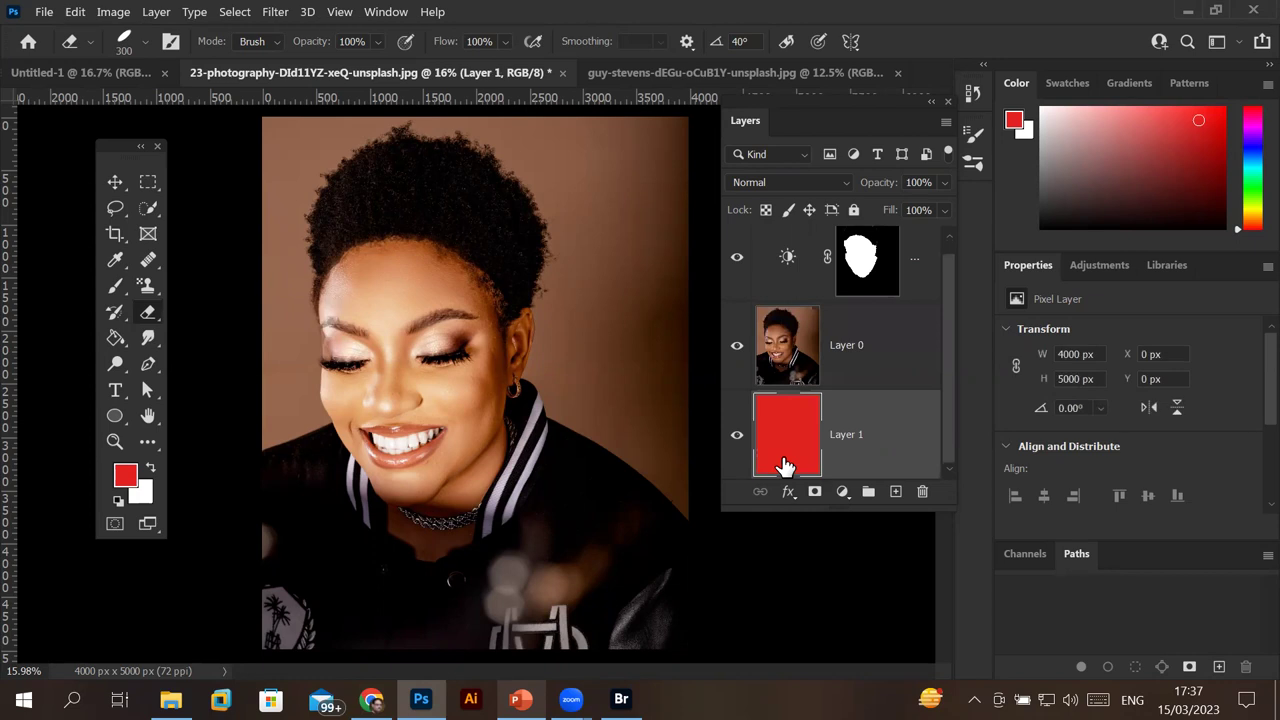
{"action": "left_click", "coordinate": [796, 358]}
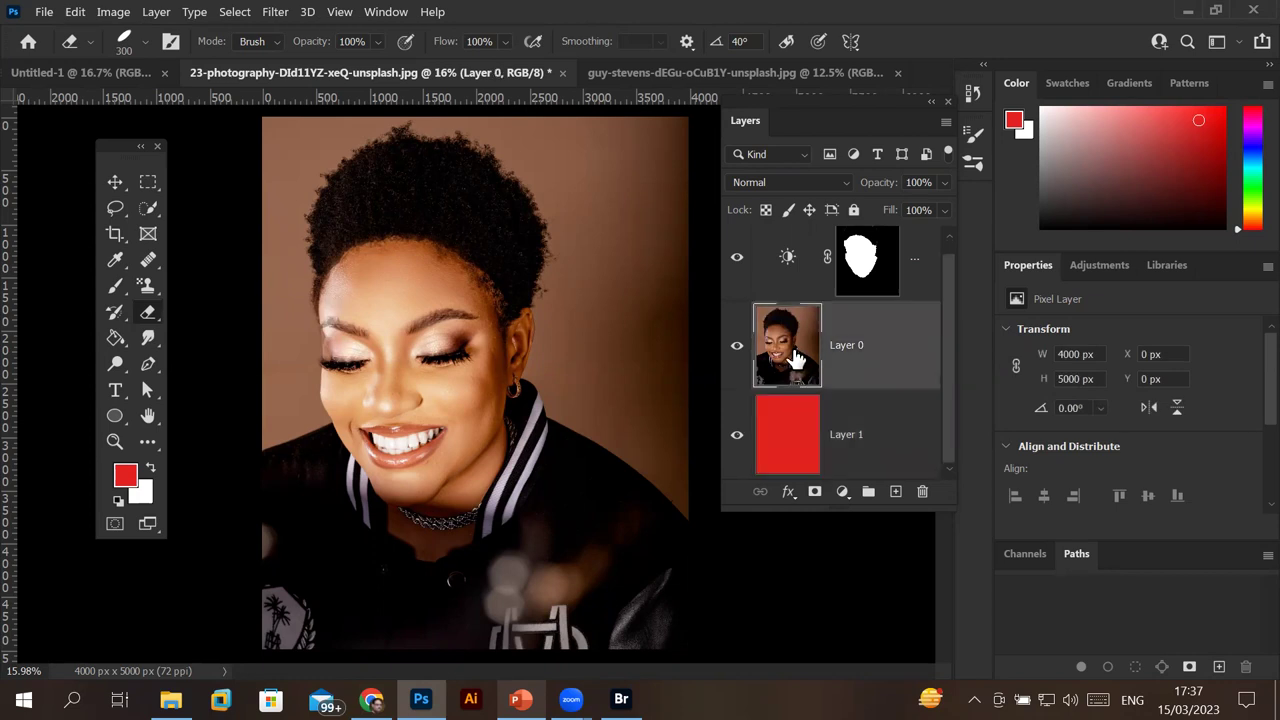
Erase a straight-edged triangular outline in Block mode, then return the eraser to Brush mode.
{"action": "left_click", "coordinate": [276, 42]}
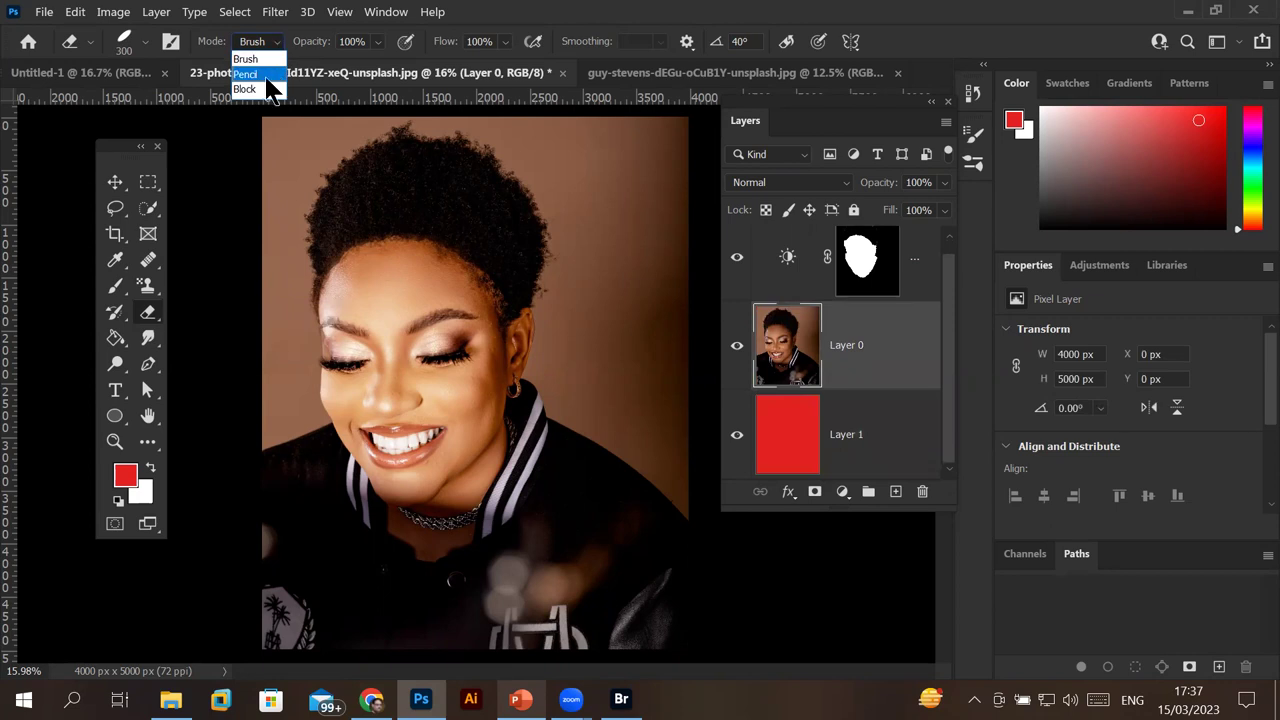
{"action": "left_click", "coordinate": [262, 89]}
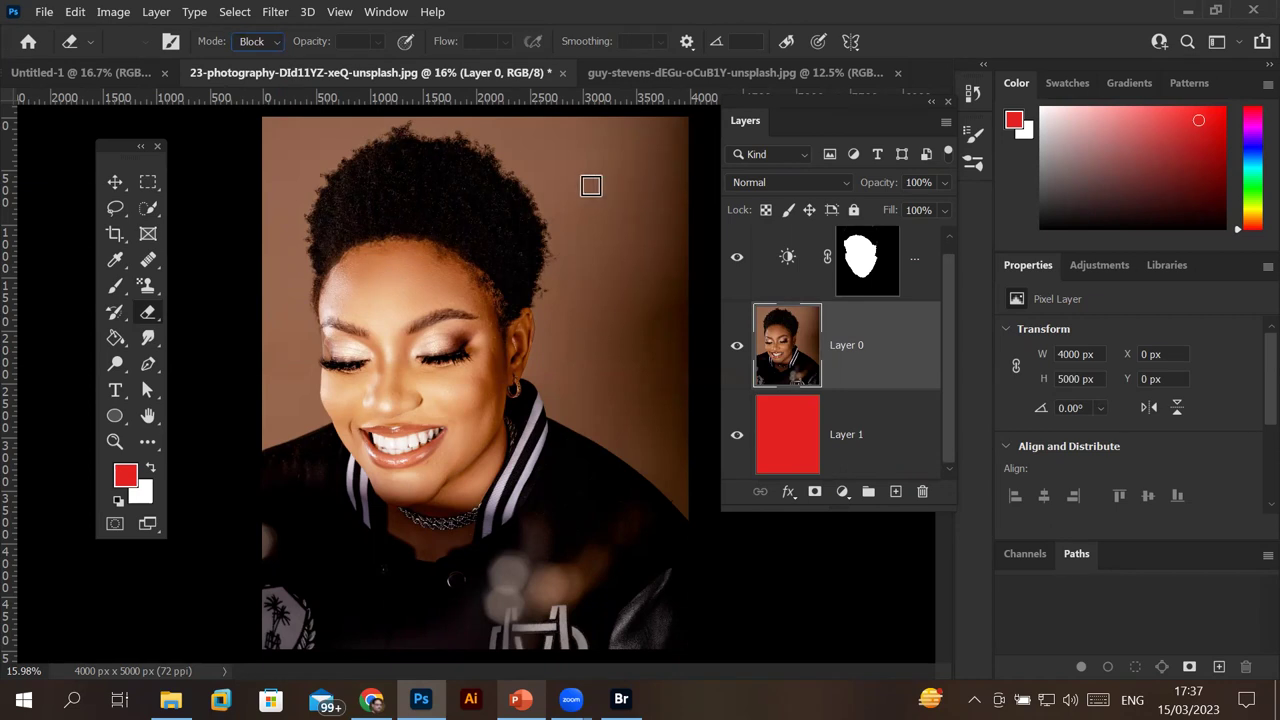
{"action": "left_click", "coordinate": [604, 146]}
{"action": "left_click", "coordinate": [603, 400], "text": "shift"}
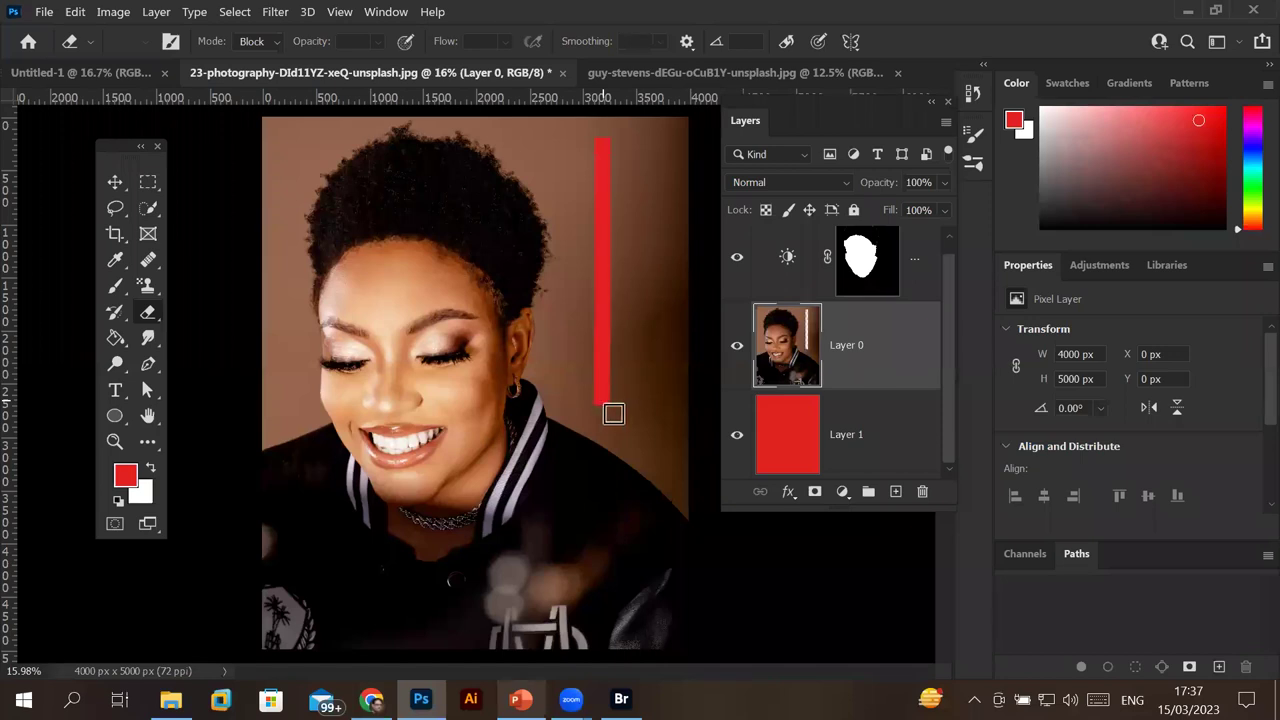
{"action": "left_click", "coordinate": [661, 216], "text": "shift"}
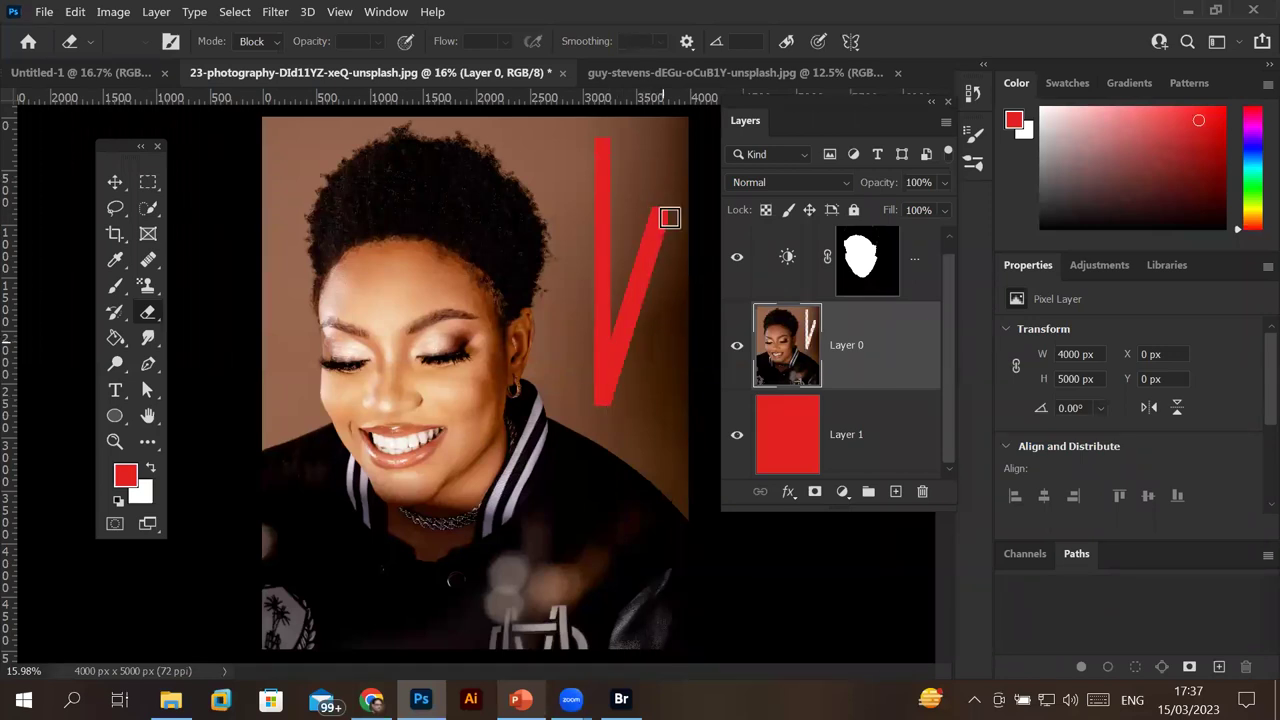
{"action": "left_click", "coordinate": [605, 140], "text": "shift"}
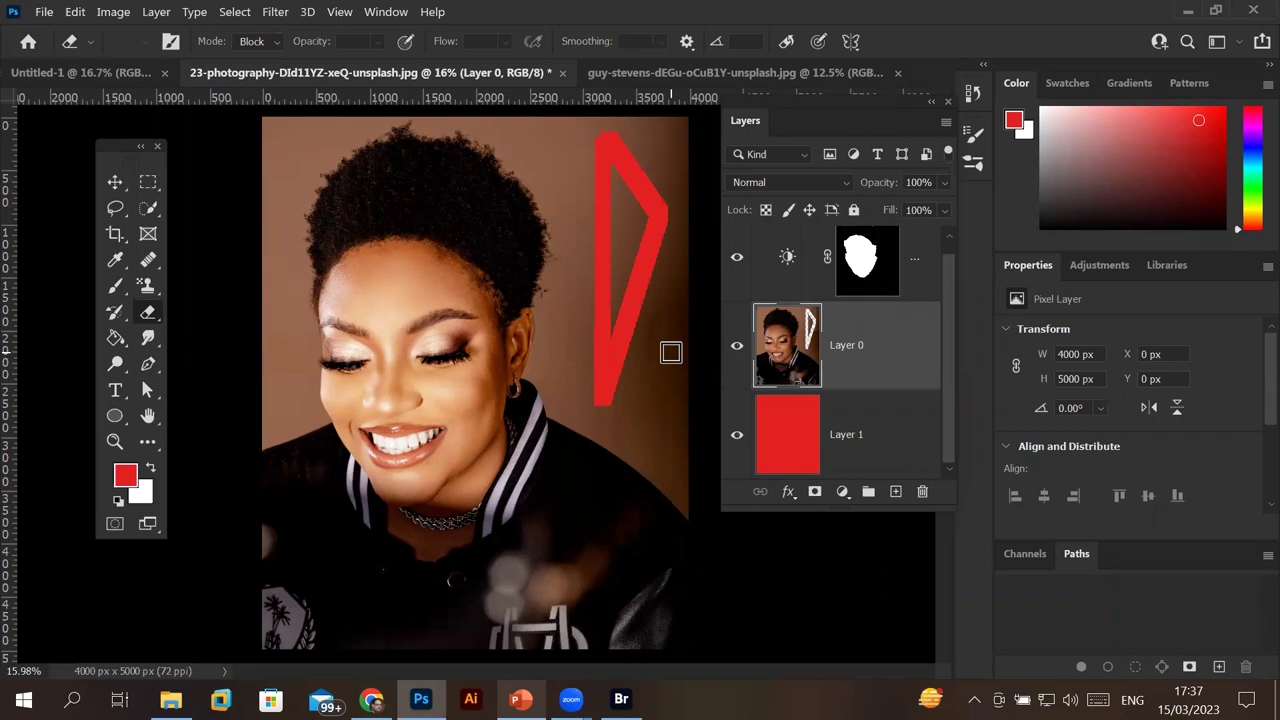
{"action": "left_click", "coordinate": [278, 46]}
{"action": "left_click", "coordinate": [265, 50]}
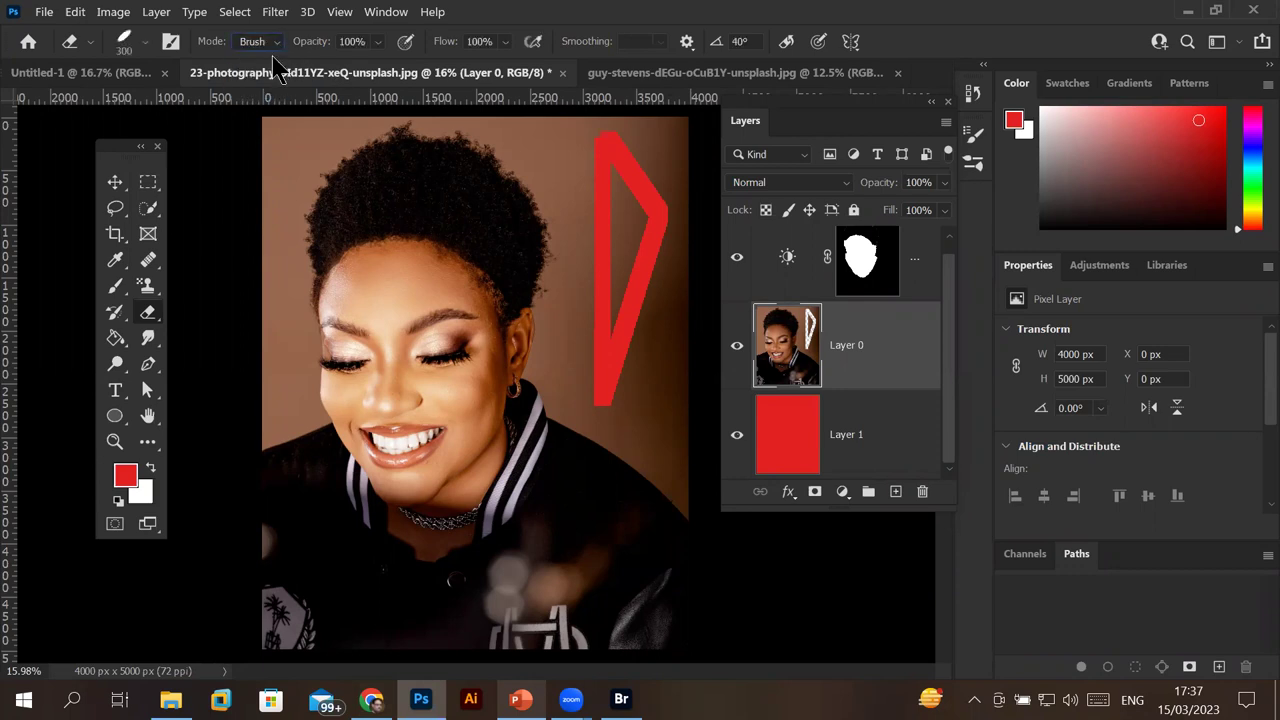
Lower the eraser opacity to 49%.
{"action": "left_click", "coordinate": [145, 44]}
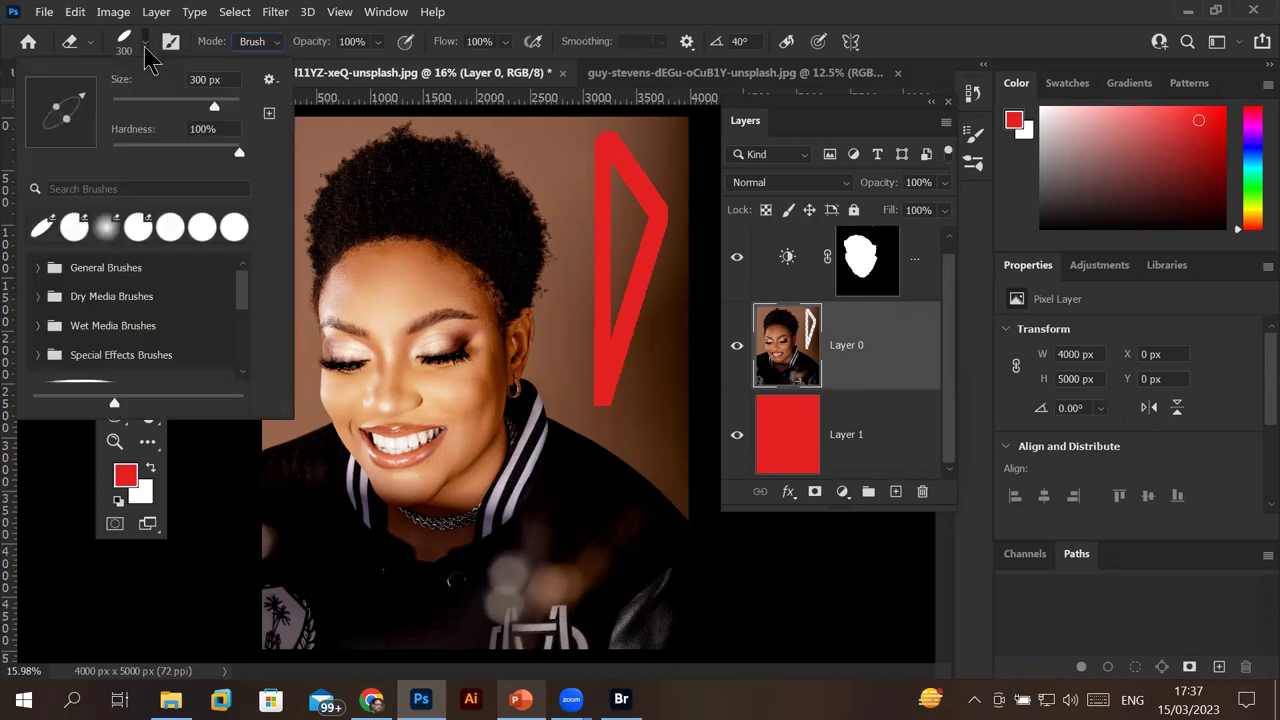
{"action": "left_click", "coordinate": [145, 46]}
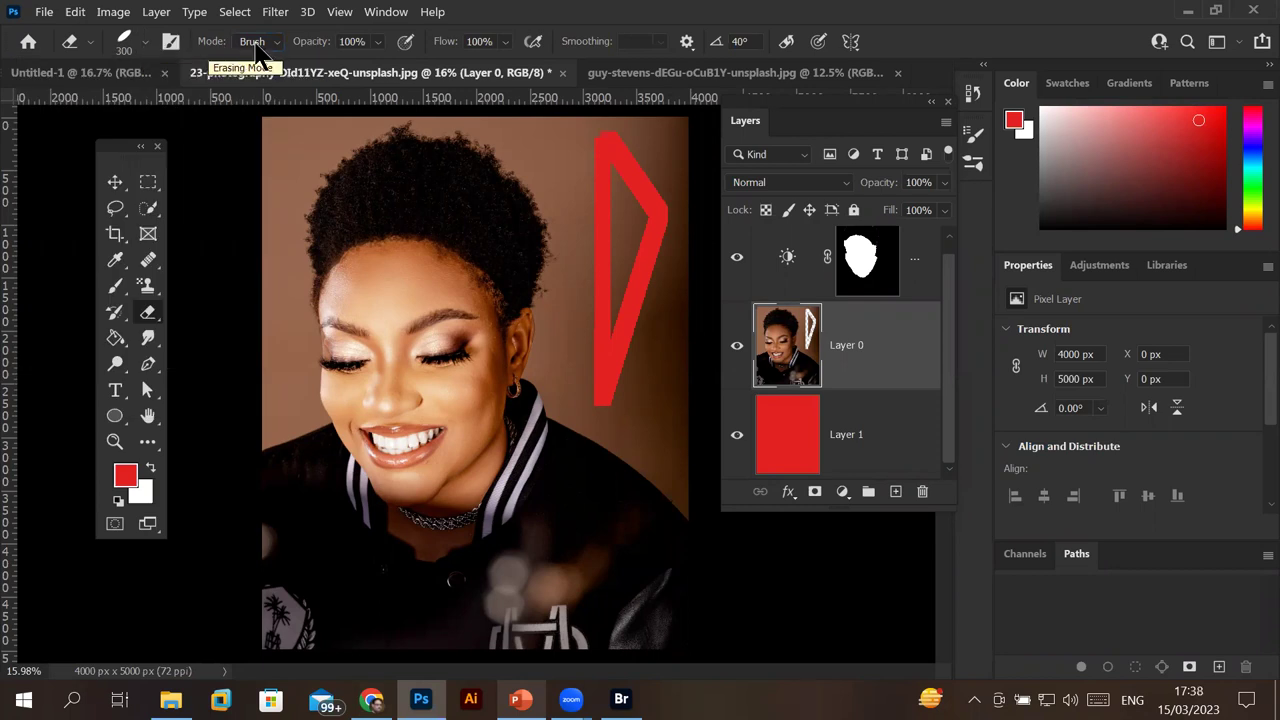
{"action": "left_click", "coordinate": [383, 55]}
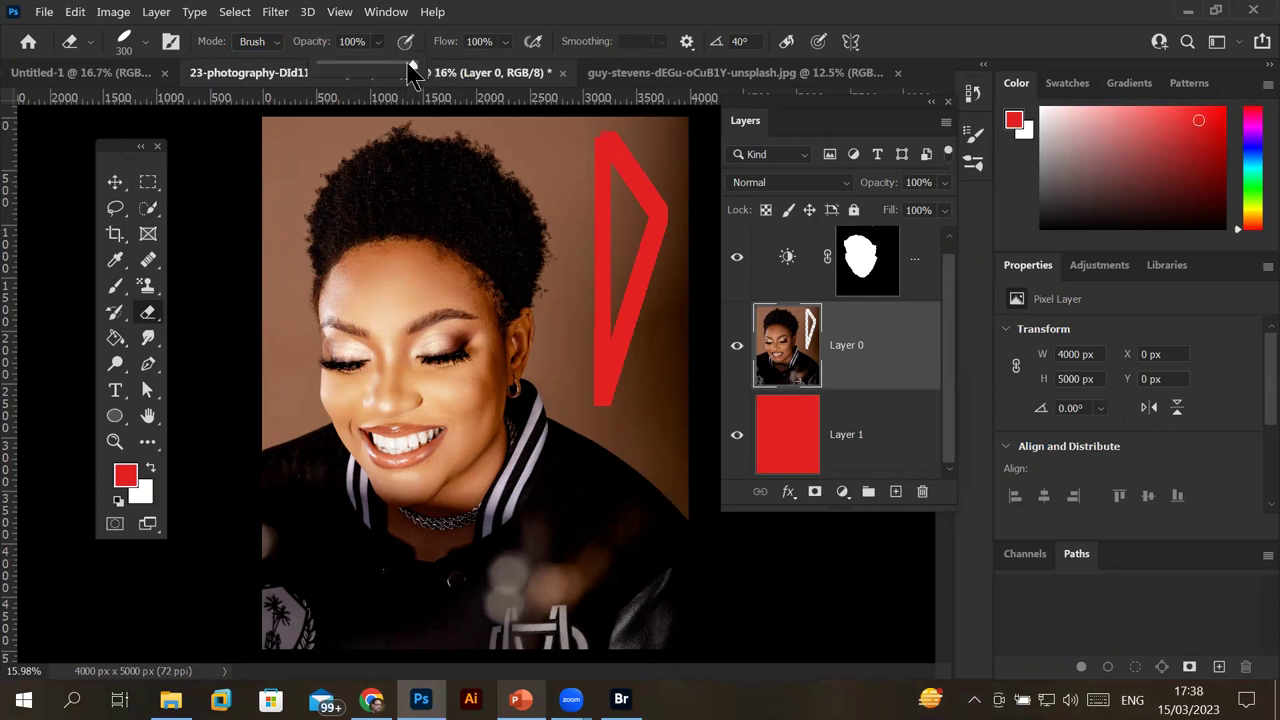
{"action": "left_click_drag", "start_coordinate": [418, 66], "coordinate": [364, 66]}
Erase soft semi-transparent marks beside the hair so red shows faintly, then zoom in.
{"action": "left_click", "coordinate": [544, 157]}
{"action": "left_click", "coordinate": [558, 202]}
{"action": "left_click", "coordinate": [564, 222]}
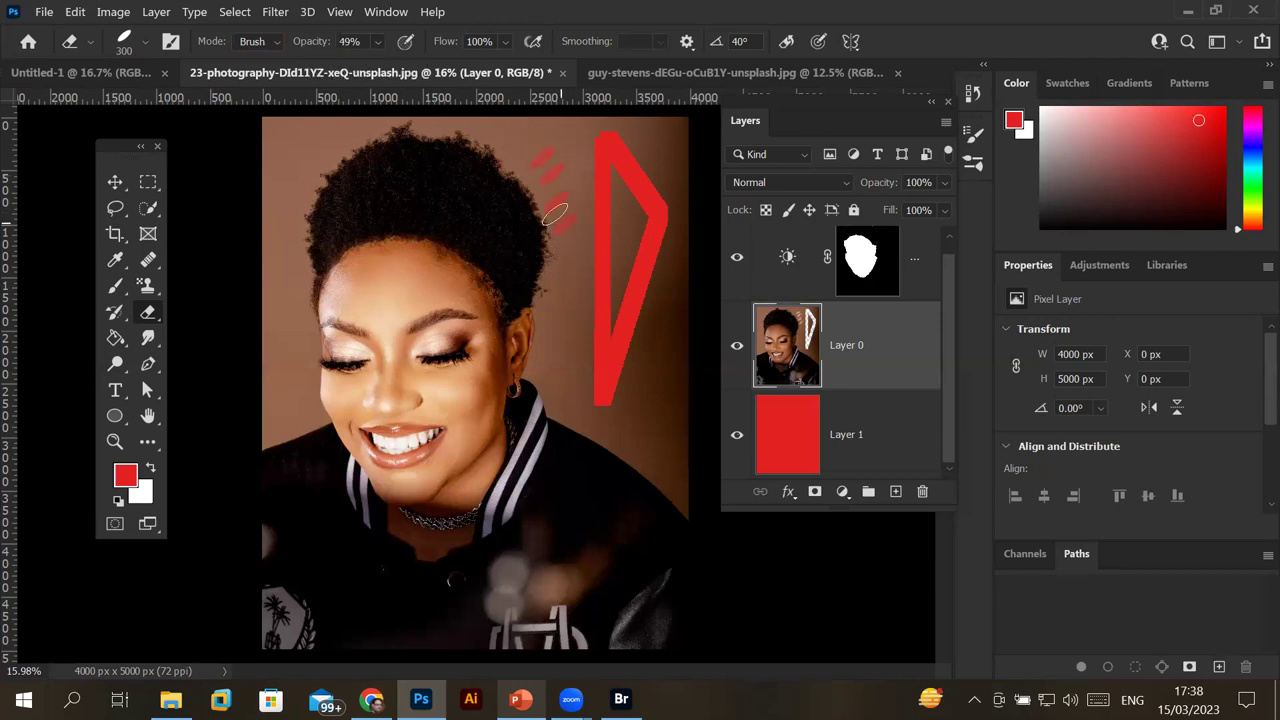
{"action": "scroll", "coordinate": [552, 176], "scroll_direction": "up", "scroll_amount": 2}
{"action": "scroll", "coordinate": [552, 176], "scroll_direction": "up", "scroll_amount": 3}
{"action": "scroll", "coordinate": [554, 180], "scroll_direction": "up", "scroll_amount": 2}
{"action": "scroll", "coordinate": [554, 180], "scroll_direction": "up", "scroll_amount": 1}
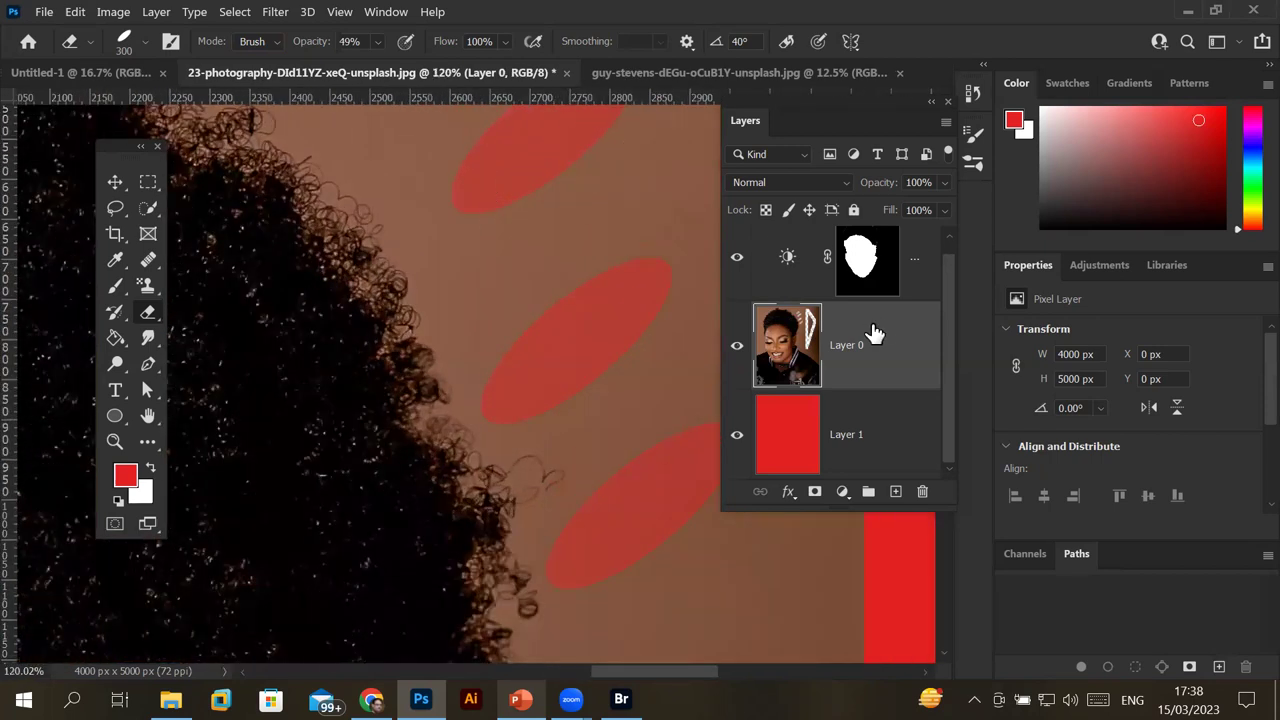
{"action": "left_click", "coordinate": [75, 11]}
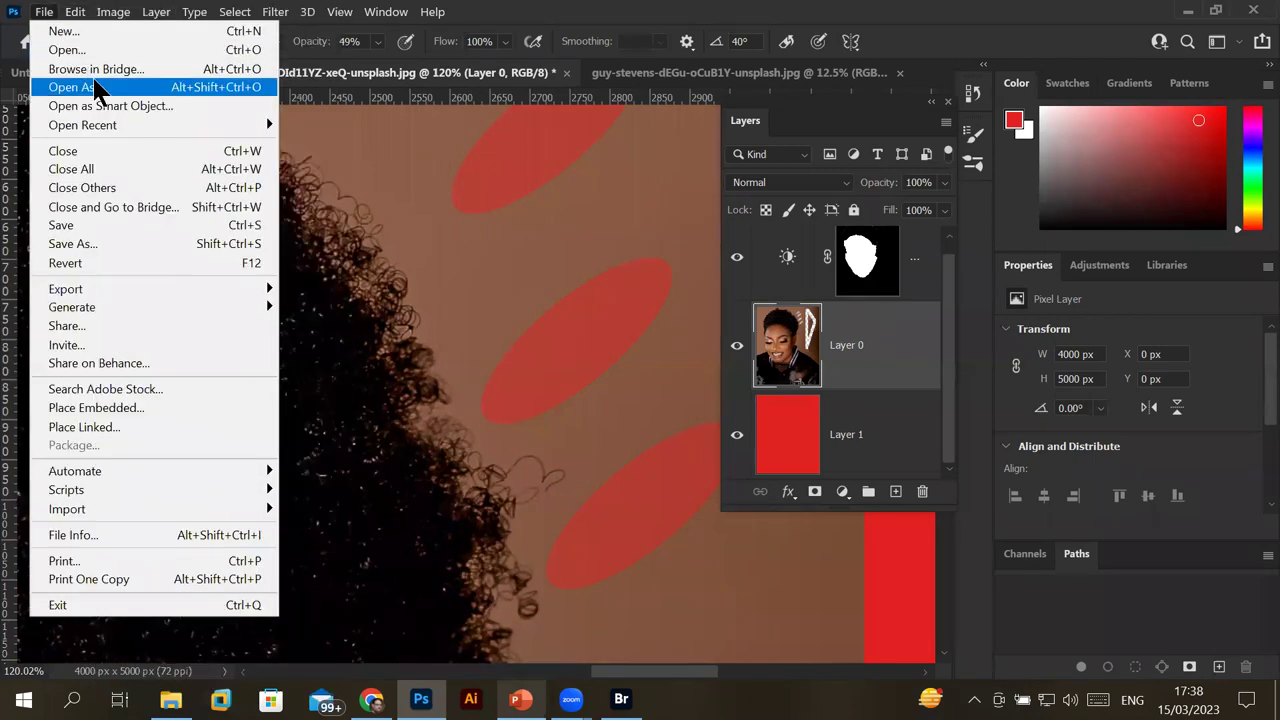
Open xiaoxiao-sun-e8e4YY65sOk-unsplash.jpg from Bridge's Models folder in Photoshop.
{"action": "left_click", "coordinate": [100, 88]}
{"action": "key", "text": "Escape"}
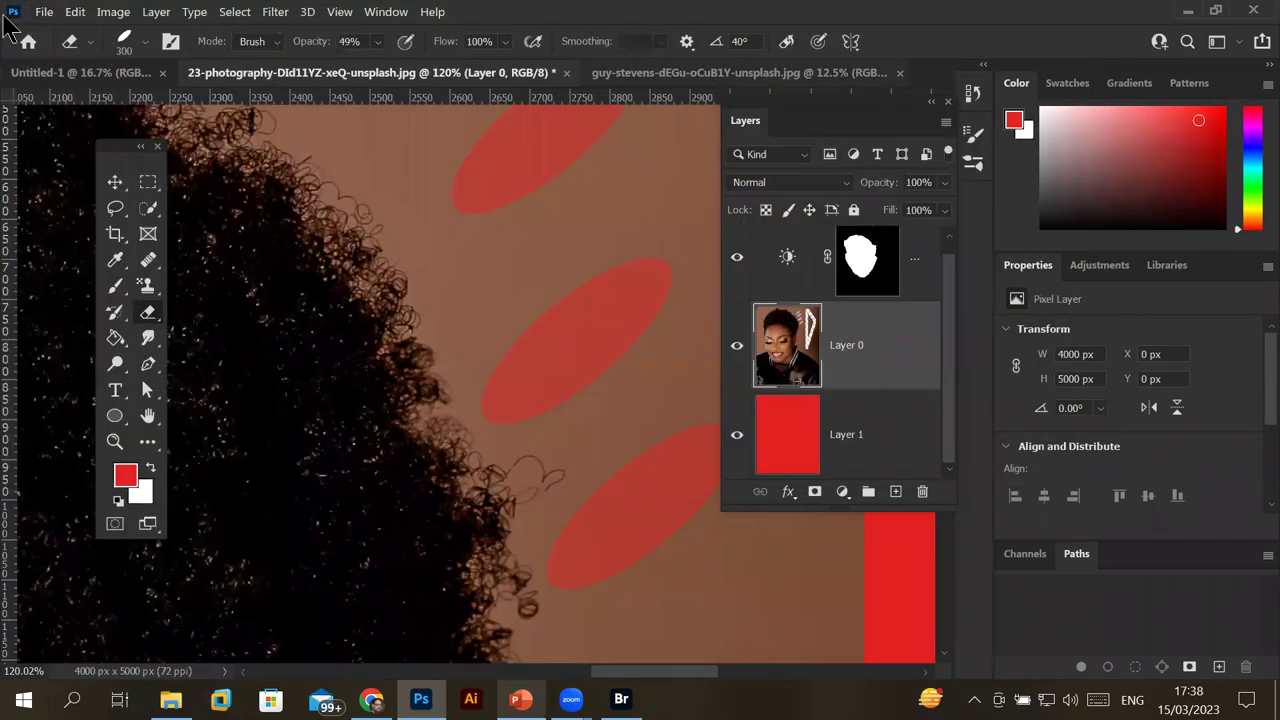
{"action": "left_click", "coordinate": [44, 12]}
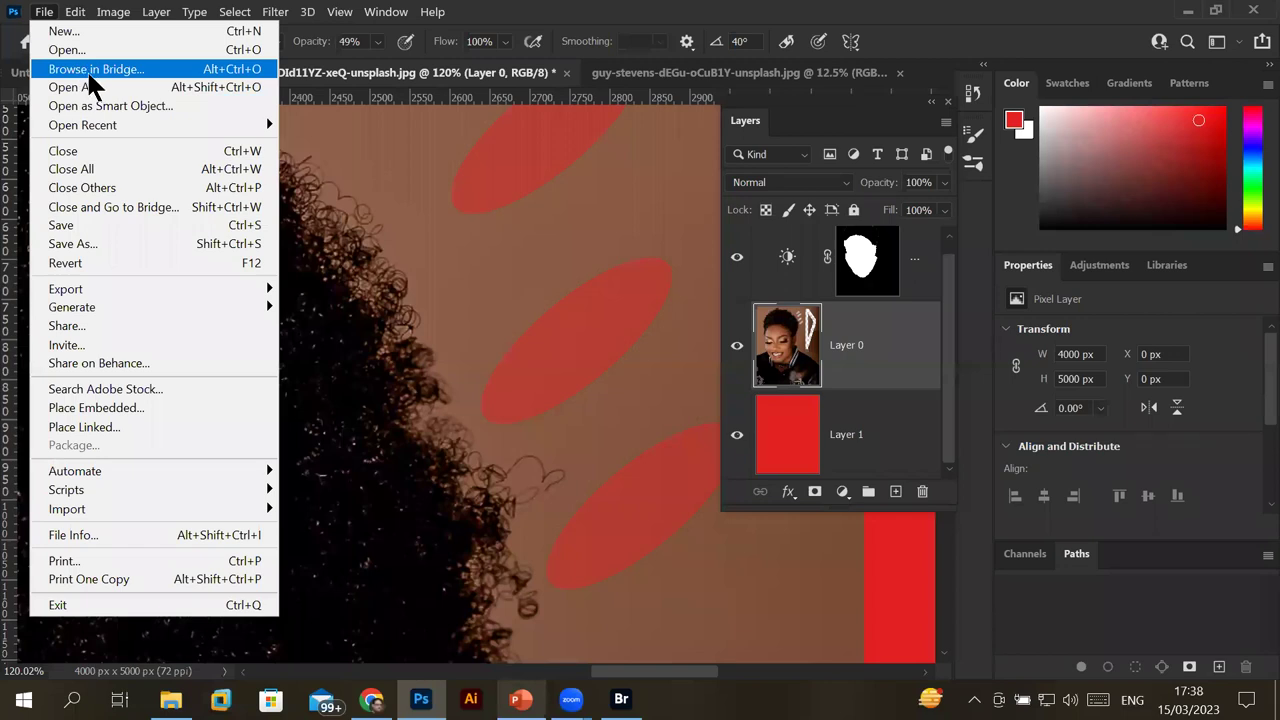
{"action": "left_click", "coordinate": [89, 72]}
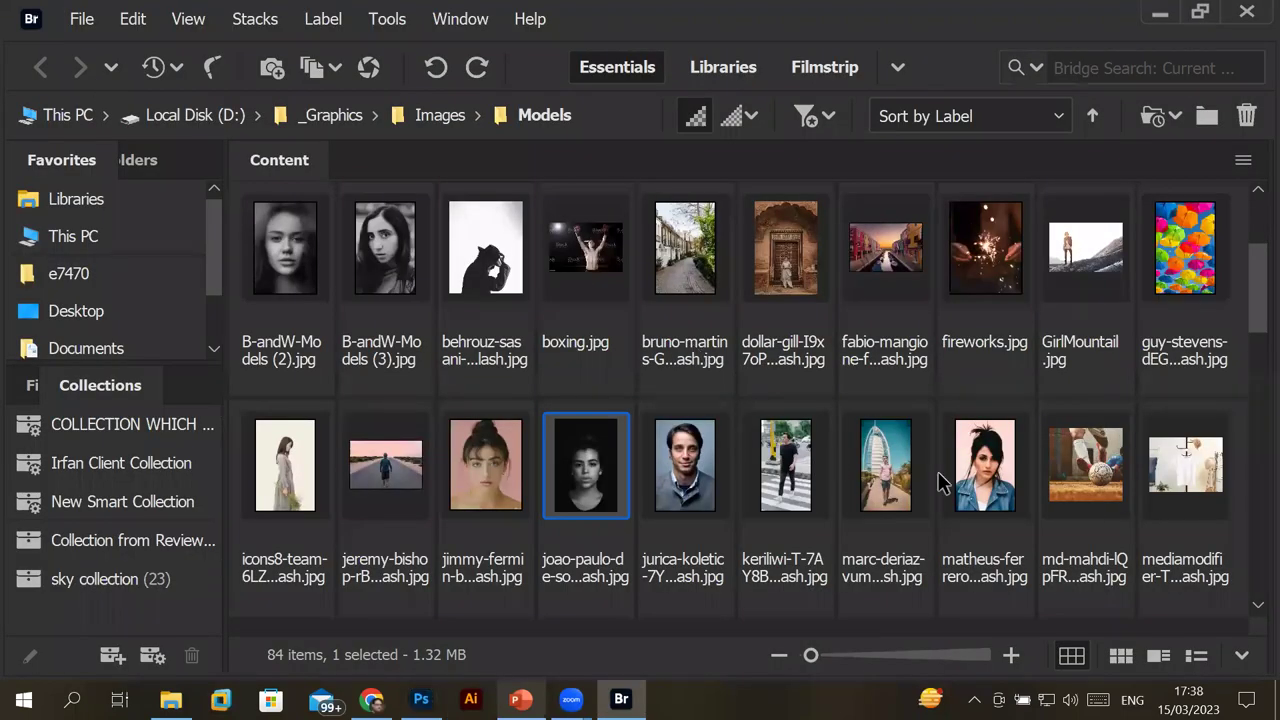
{"action": "scroll", "coordinate": [947, 471], "scroll_direction": "down", "scroll_amount": 2}
{"action": "scroll", "coordinate": [947, 471], "scroll_direction": "down", "scroll_amount": 4}
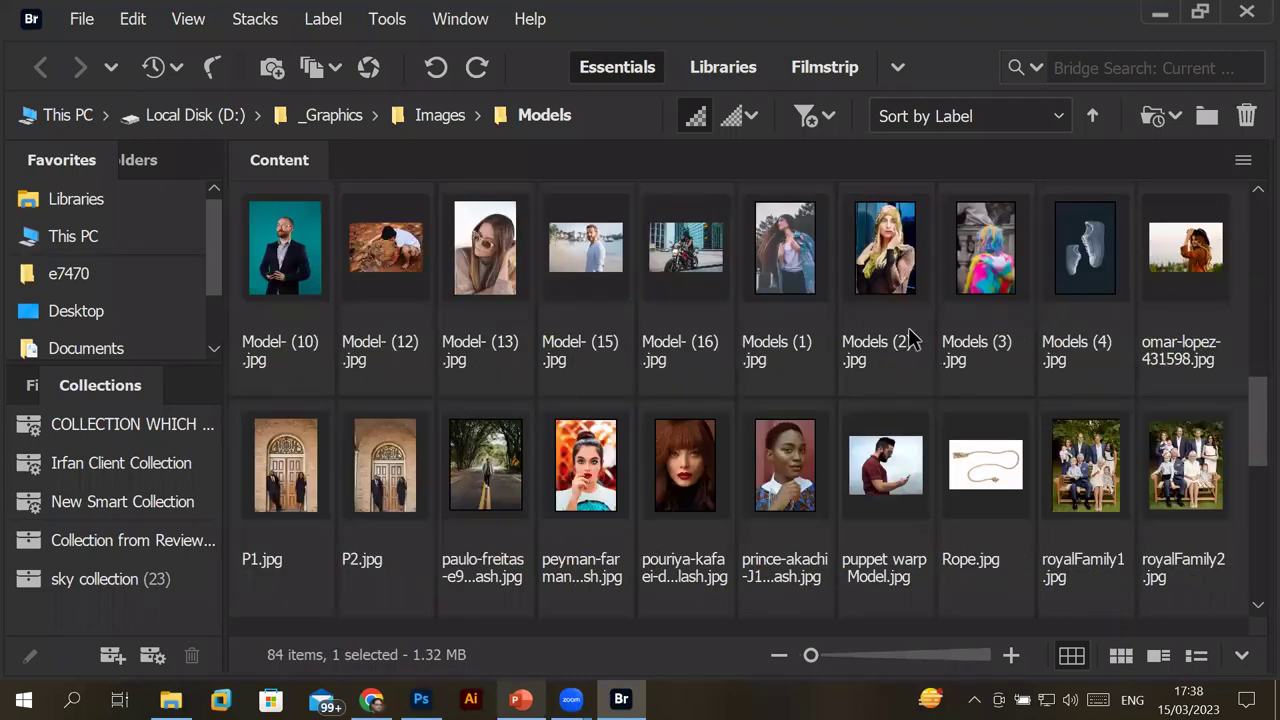
{"action": "scroll", "coordinate": [905, 337], "scroll_direction": "down", "scroll_amount": 5}
{"action": "scroll", "coordinate": [676, 350], "scroll_direction": "up", "scroll_amount": 1}
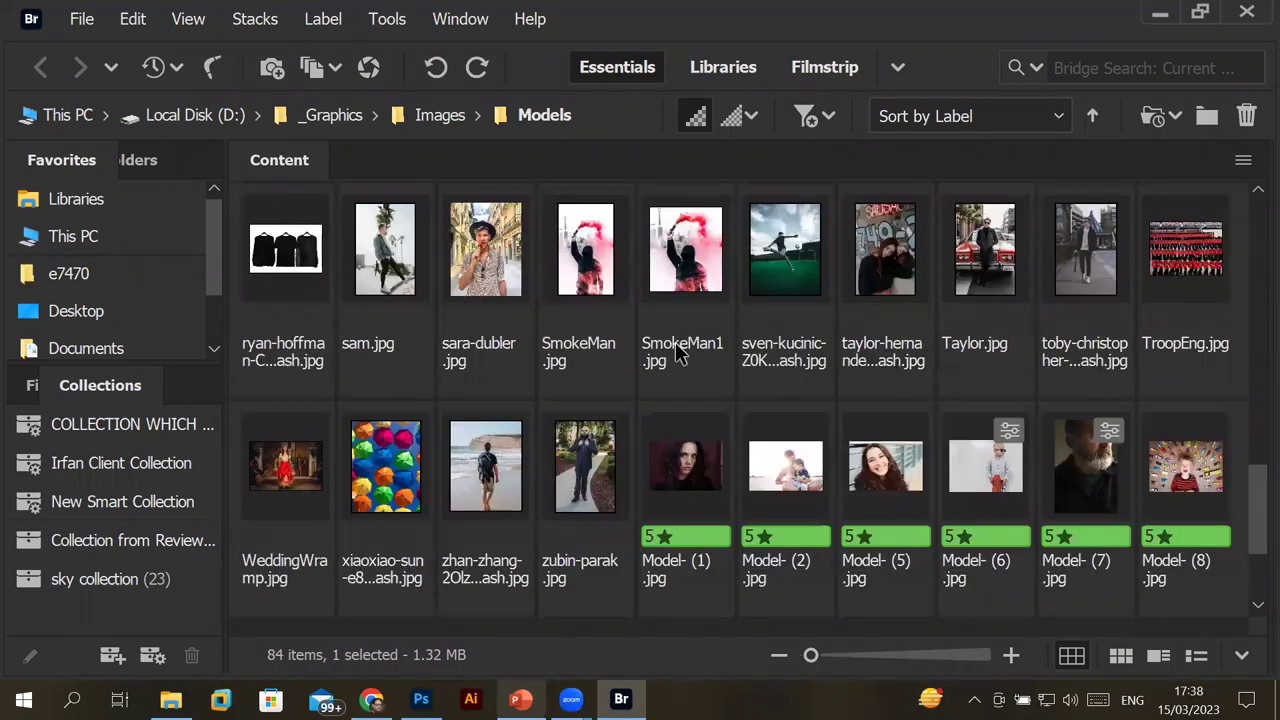
{"action": "left_click", "coordinate": [370, 470]}
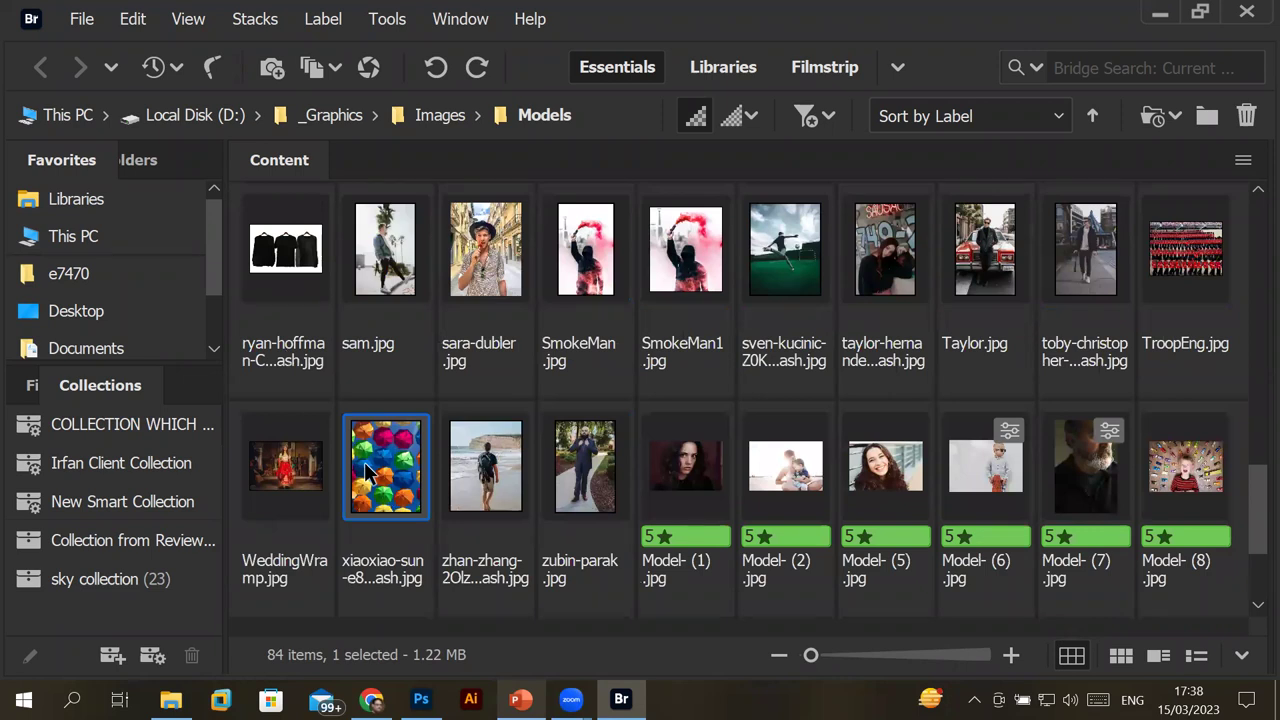
{"action": "double_click", "coordinate": [370, 470]}
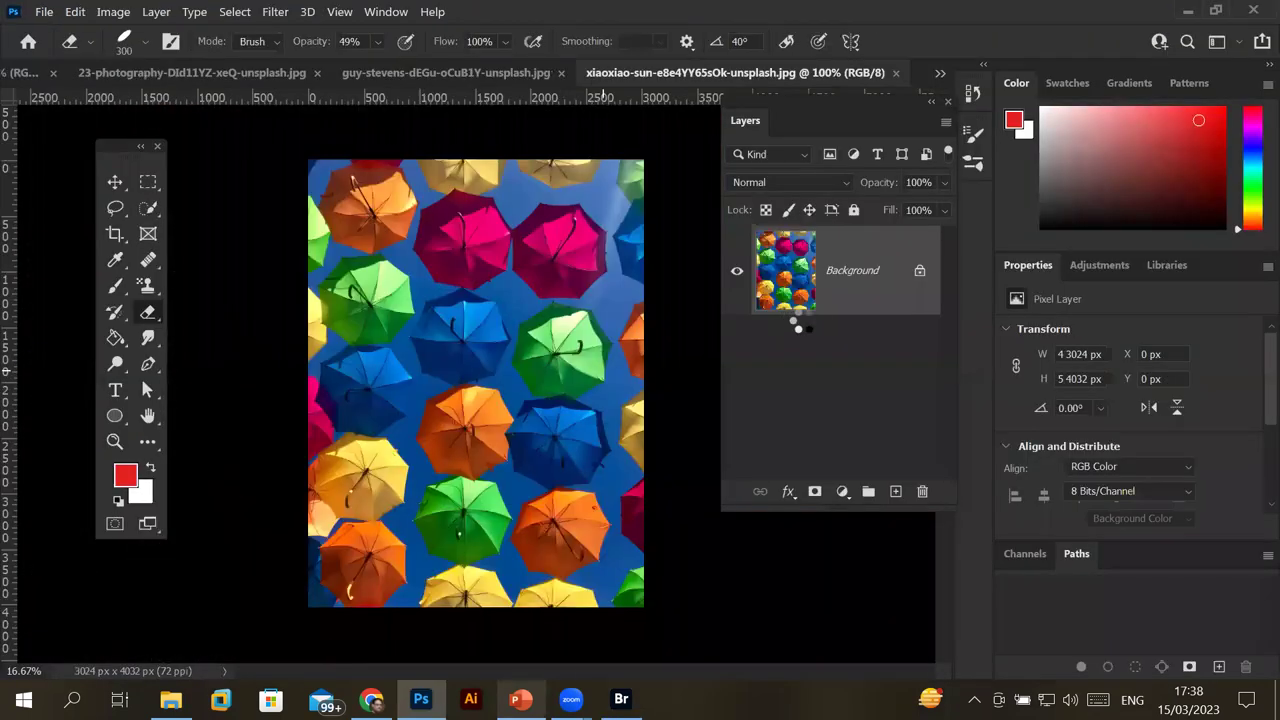
Drag the umbrella photo into the portrait document as a new layer.
{"action": "left_click", "coordinate": [114, 181]}
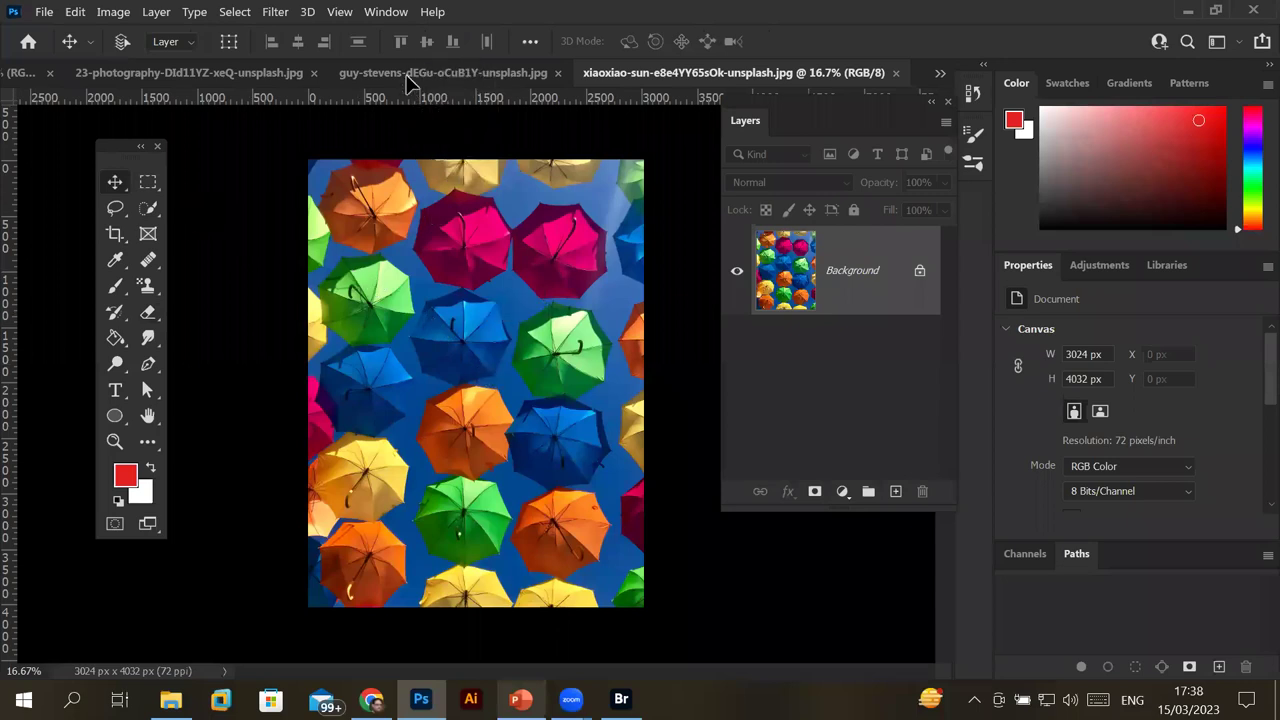
{"action": "left_click", "coordinate": [407, 74]}
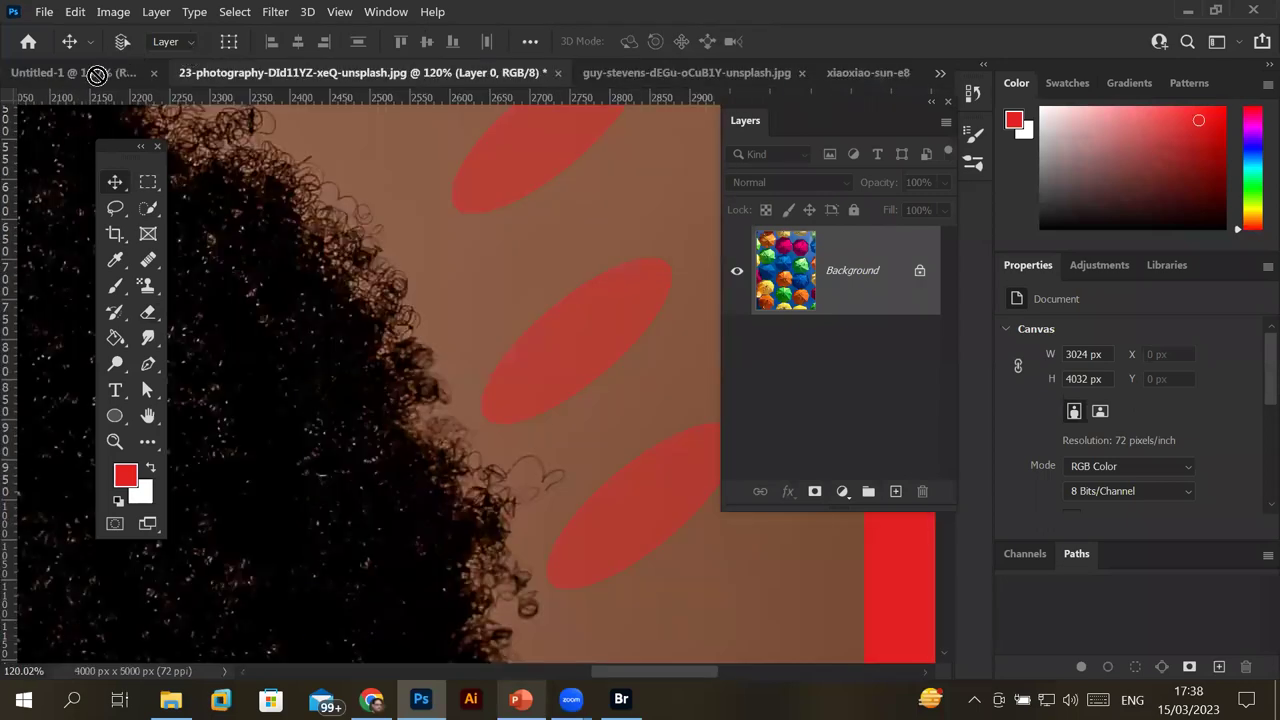
{"action": "left_click", "coordinate": [97, 73]}
{"action": "left_click_drag", "start_coordinate": [247, 78], "coordinate": [263, 98]}
{"action": "left_click_drag", "start_coordinate": [458, 382], "coordinate": [458, 382]}
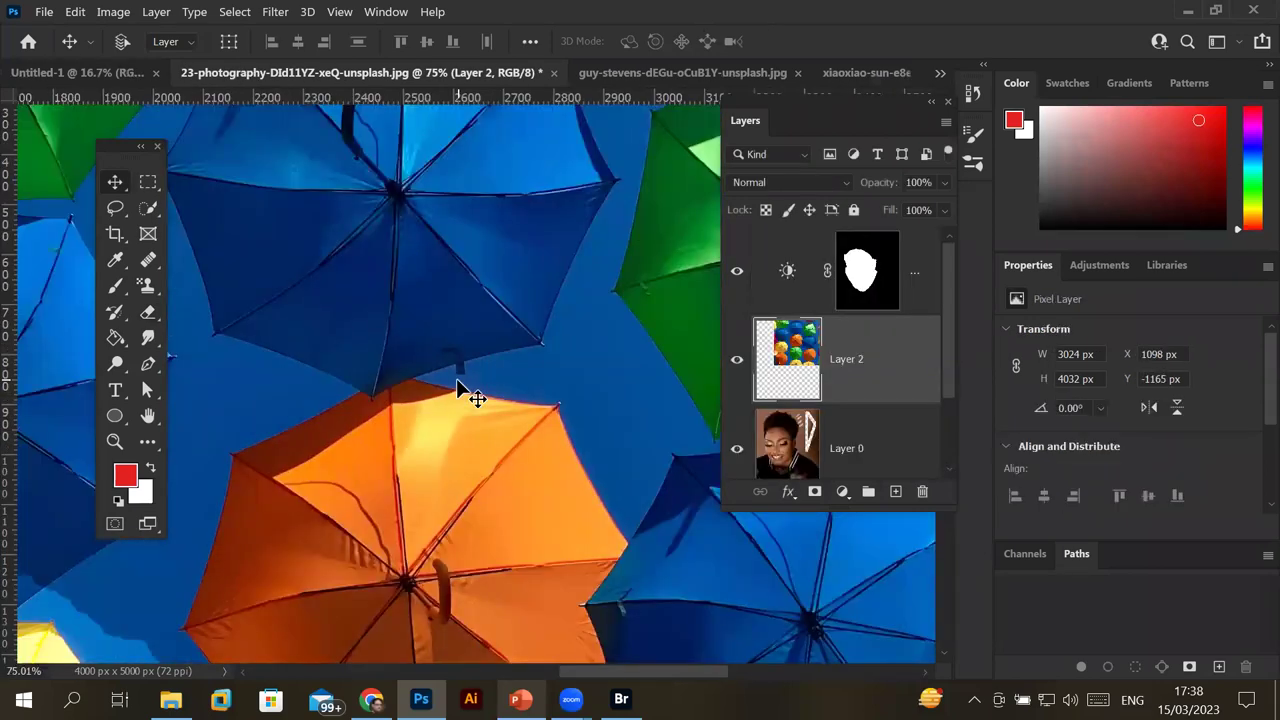
Scale the umbrella layer to about 190%, reposition it, and move it beneath Layer 0.
{"action": "key", "text": "ctrl+0"}
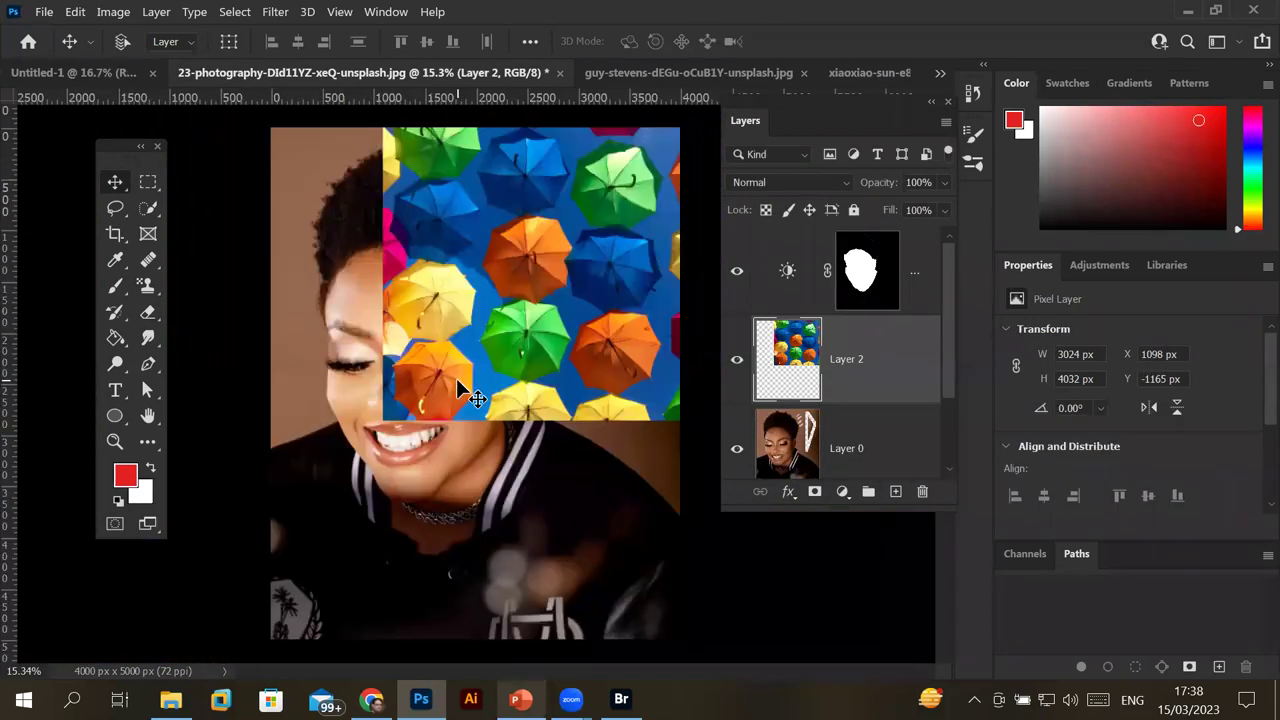
{"action": "key", "text": "ctrl+t"}
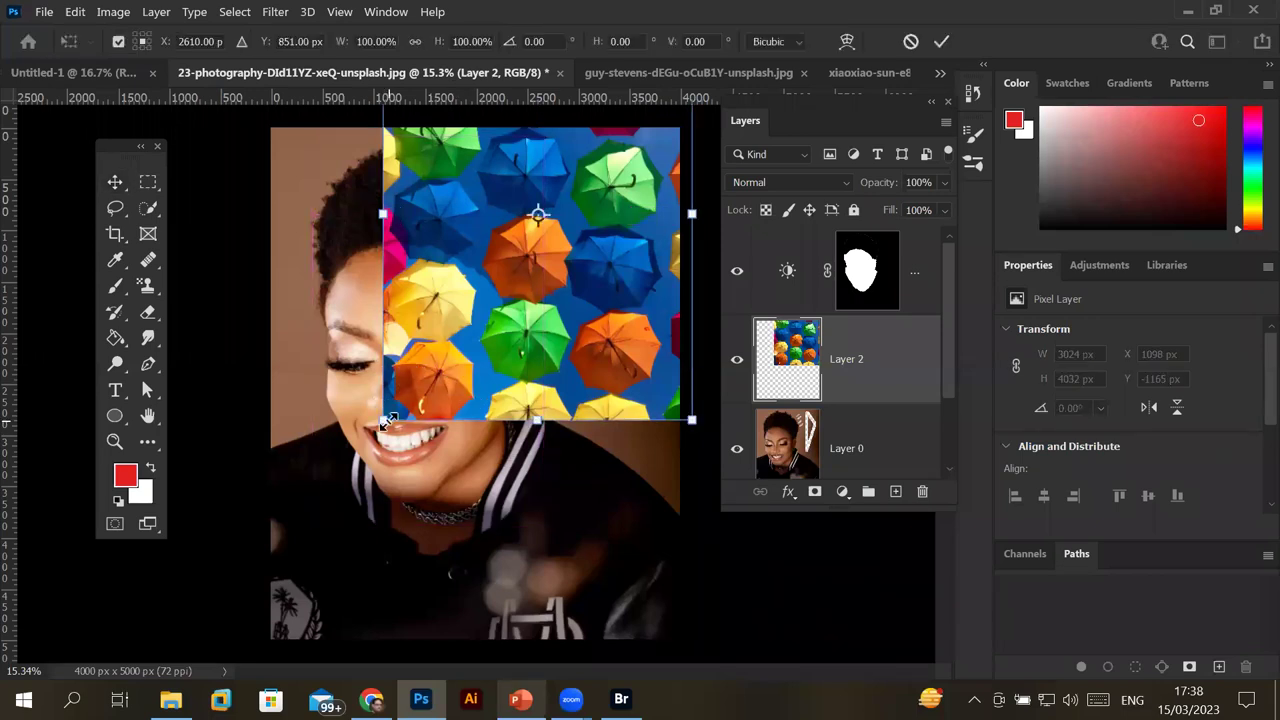
{"action": "left_click_drag", "start_coordinate": [383, 420], "coordinate": [244, 604]}
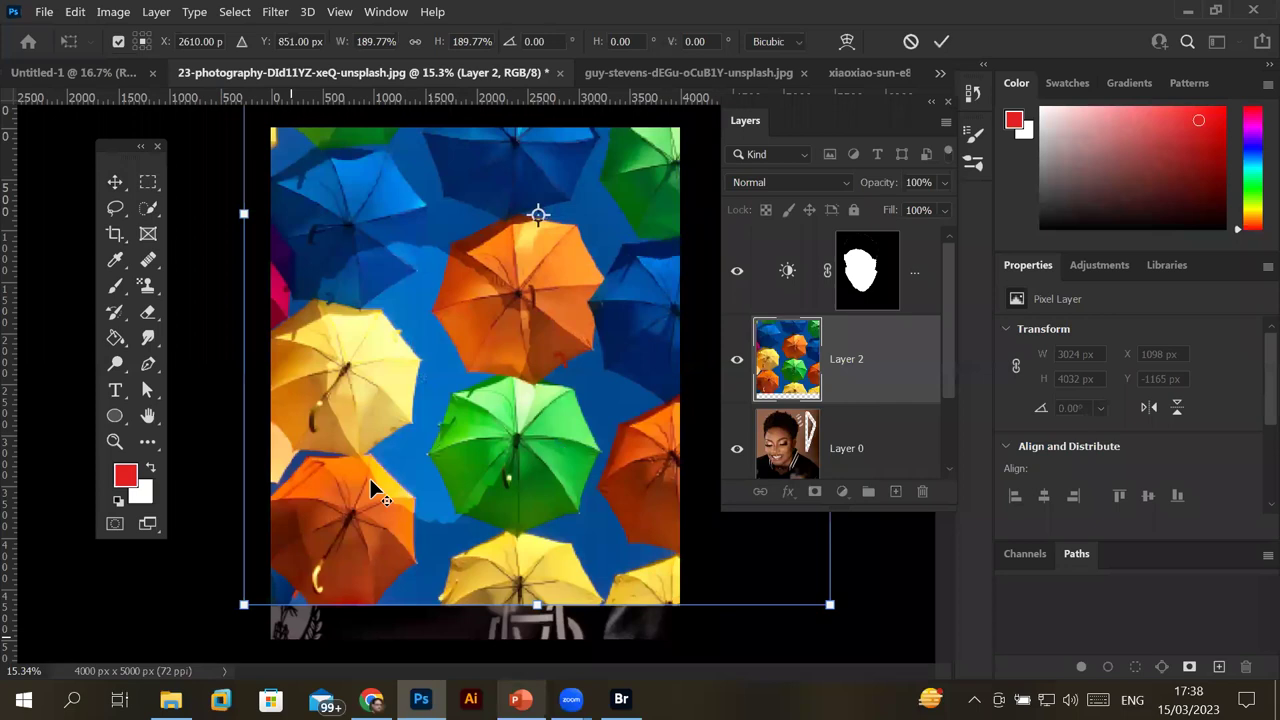
{"action": "left_click_drag", "start_coordinate": [355, 543], "coordinate": [349, 563]}
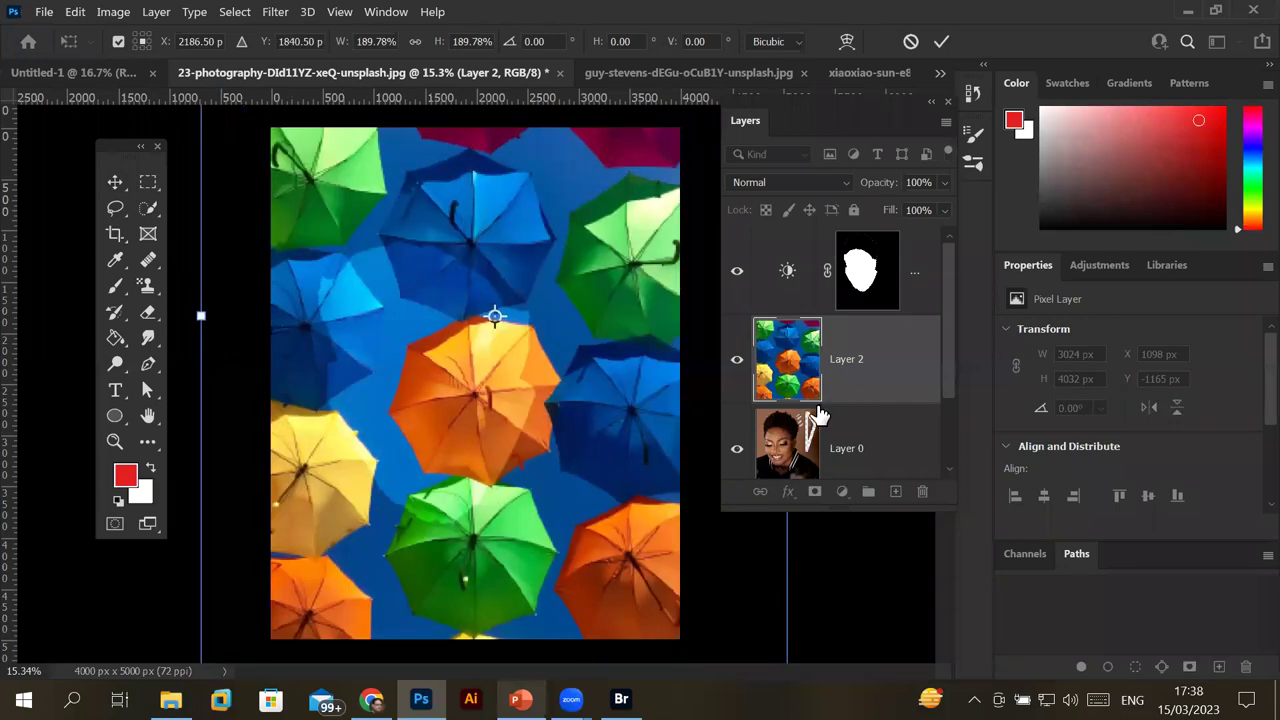
{"action": "left_click_drag", "start_coordinate": [823, 448], "coordinate": [923, 420]}
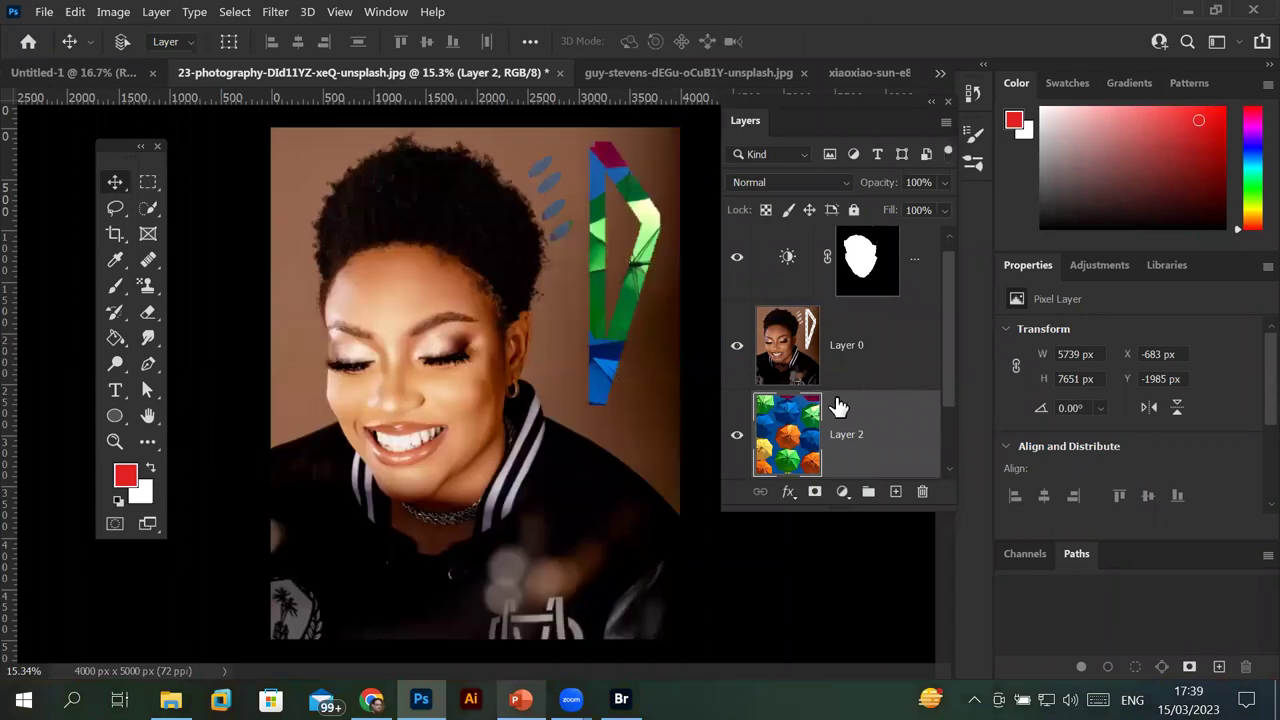
Zoom in and set the Eraser tool's opacity from 49% to 17%.
{"action": "scroll", "coordinate": [540, 170], "scroll_direction": "up", "scroll_amount": 2}
{"action": "scroll", "coordinate": [554, 162], "scroll_direction": "up", "scroll_amount": 2}
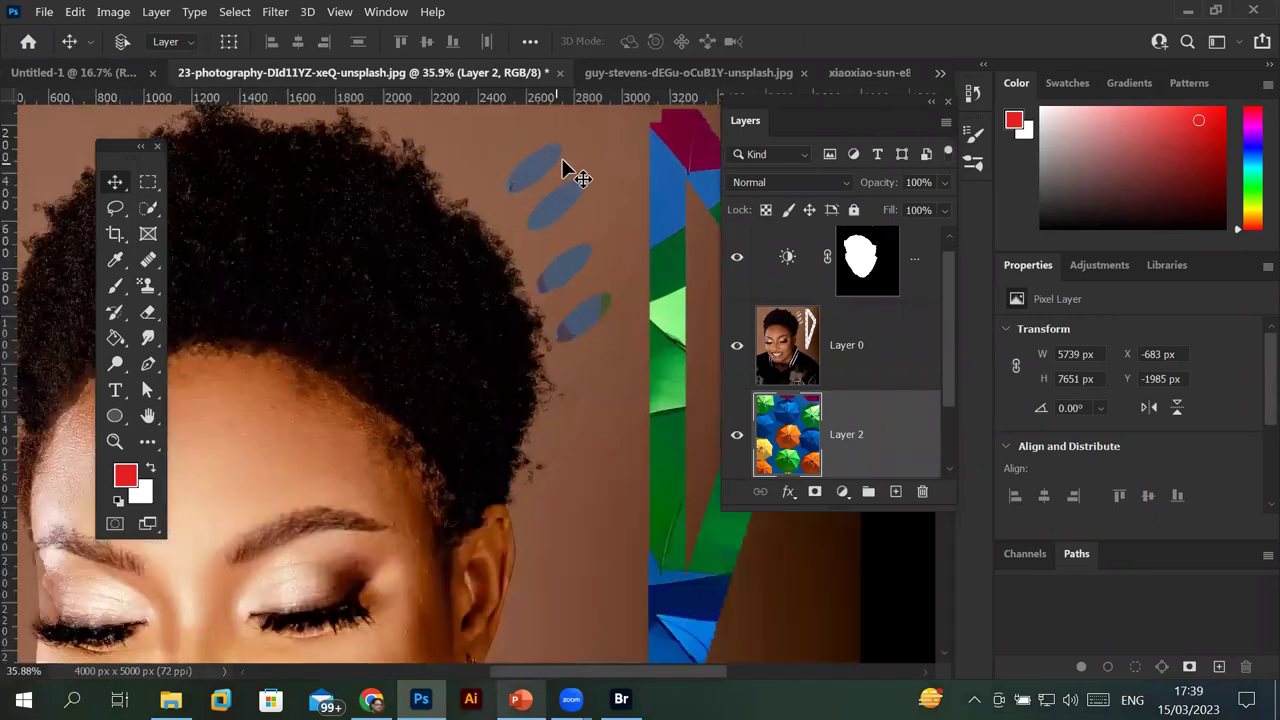
{"action": "scroll", "coordinate": [560, 158], "scroll_direction": "up", "scroll_amount": 2}
{"action": "scroll", "coordinate": [564, 157], "scroll_direction": "up", "scroll_amount": 1}
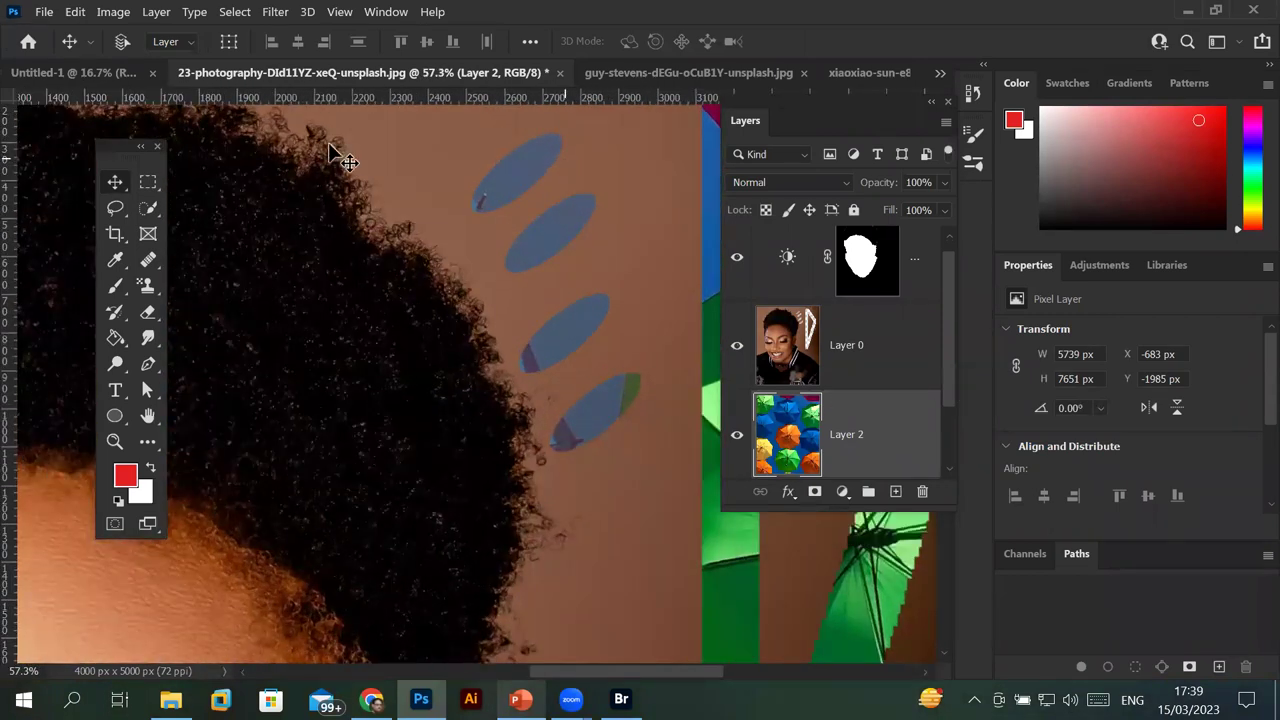
{"action": "left_click", "coordinate": [152, 316]}
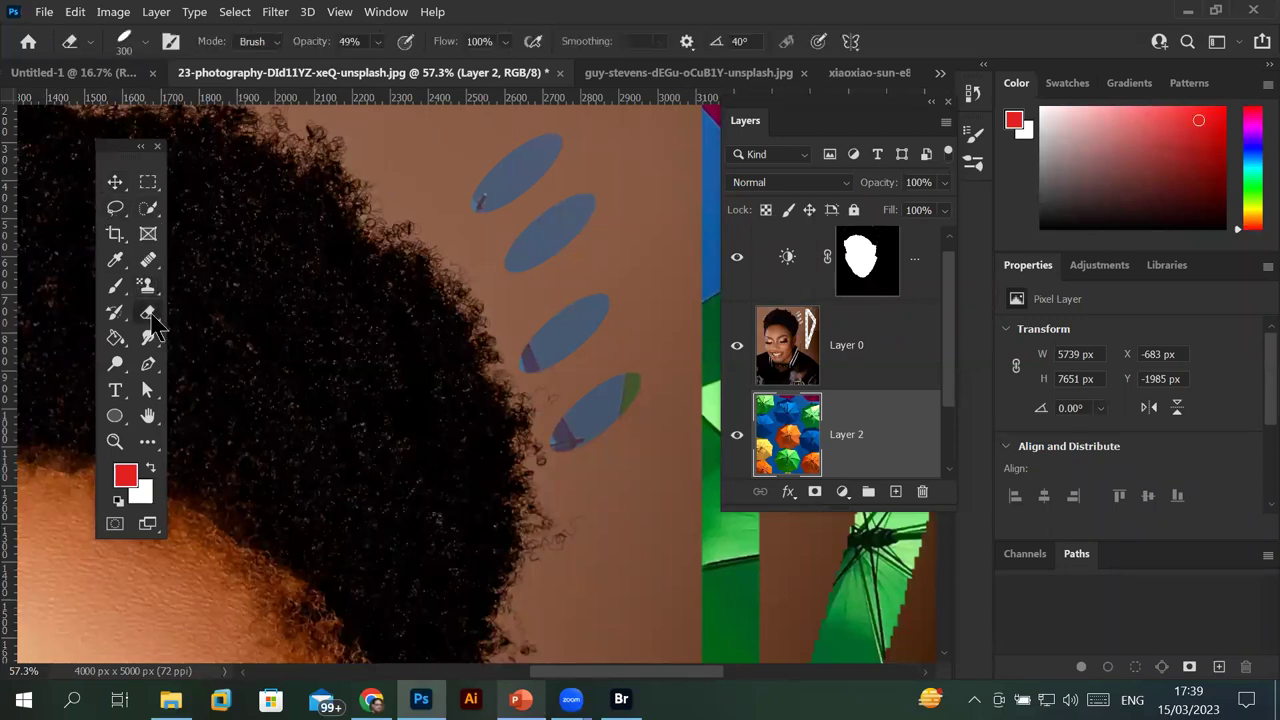
{"action": "left_click", "coordinate": [378, 44]}
{"action": "left_click_drag", "start_coordinate": [397, 66], "coordinate": [367, 66]}
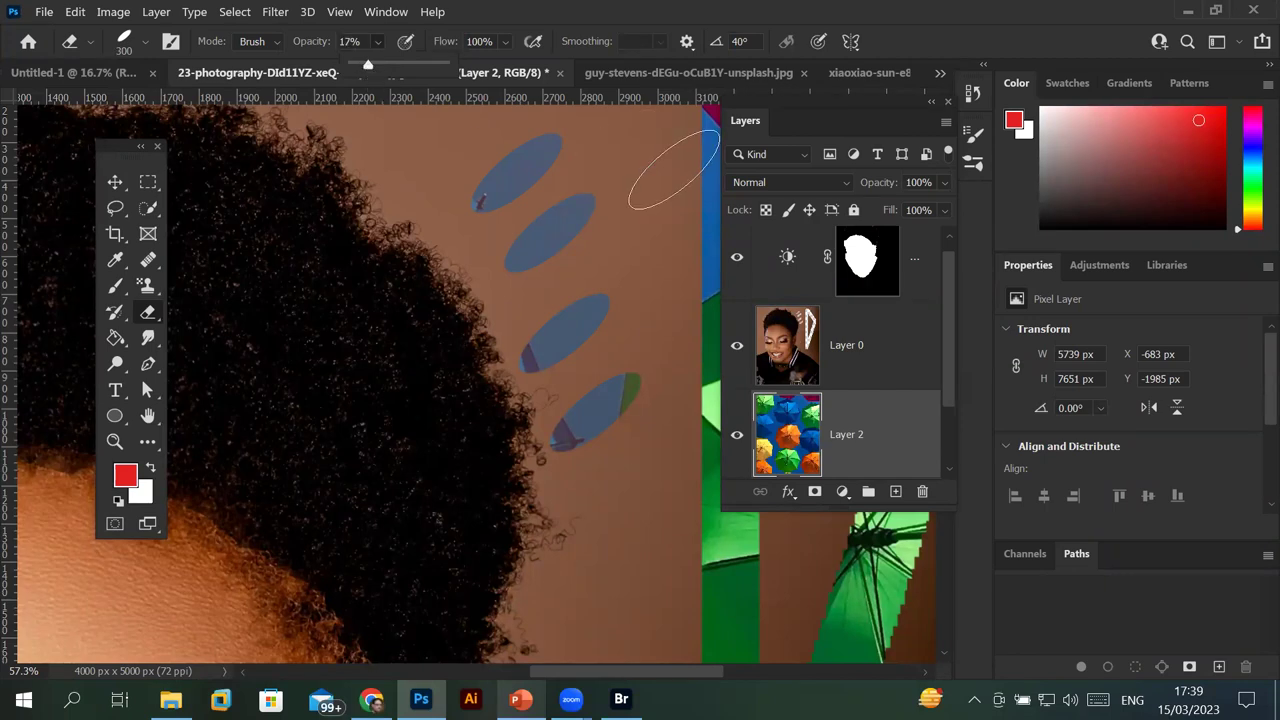
{"action": "left_click", "coordinate": [638, 163]}
Select Layer 0 and faintly erase the portrait beside her hair.
{"action": "left_click", "coordinate": [847, 350]}
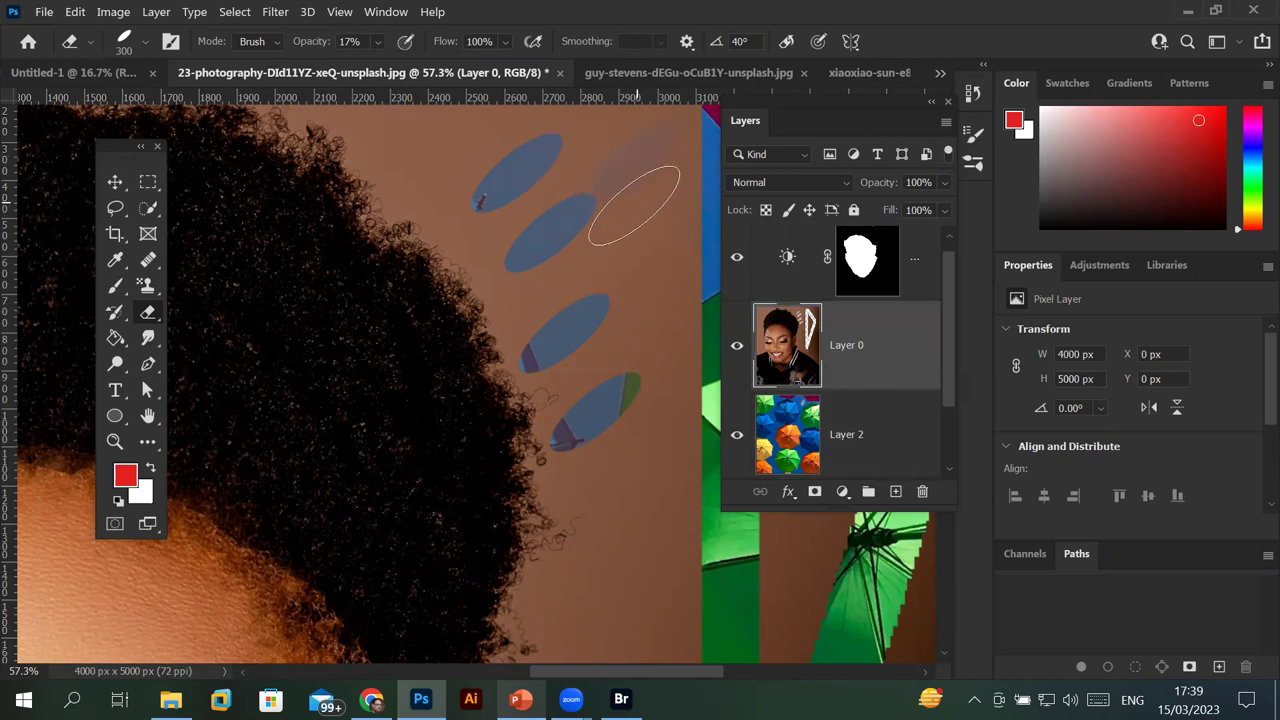
{"action": "scroll", "coordinate": [620, 225], "scroll_direction": "up", "scroll_amount": 5}
{"action": "left_click_drag", "start_coordinate": [597, 295], "coordinate": [655, 580]}
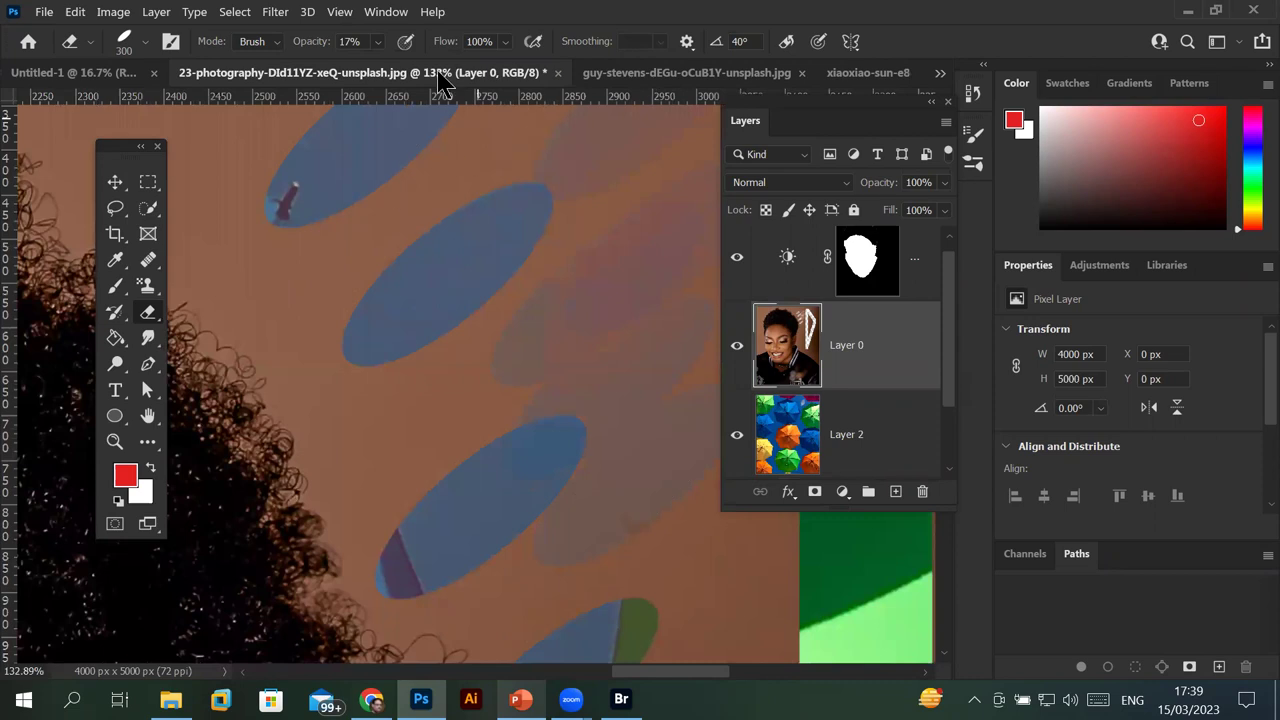
Raise eraser opacity to 100% and erase a patch revealing the blue umbrellas, then zoom out.
{"action": "left_click", "coordinate": [377, 41]}
{"action": "left_click_drag", "start_coordinate": [386, 64], "coordinate": [480, 88]}
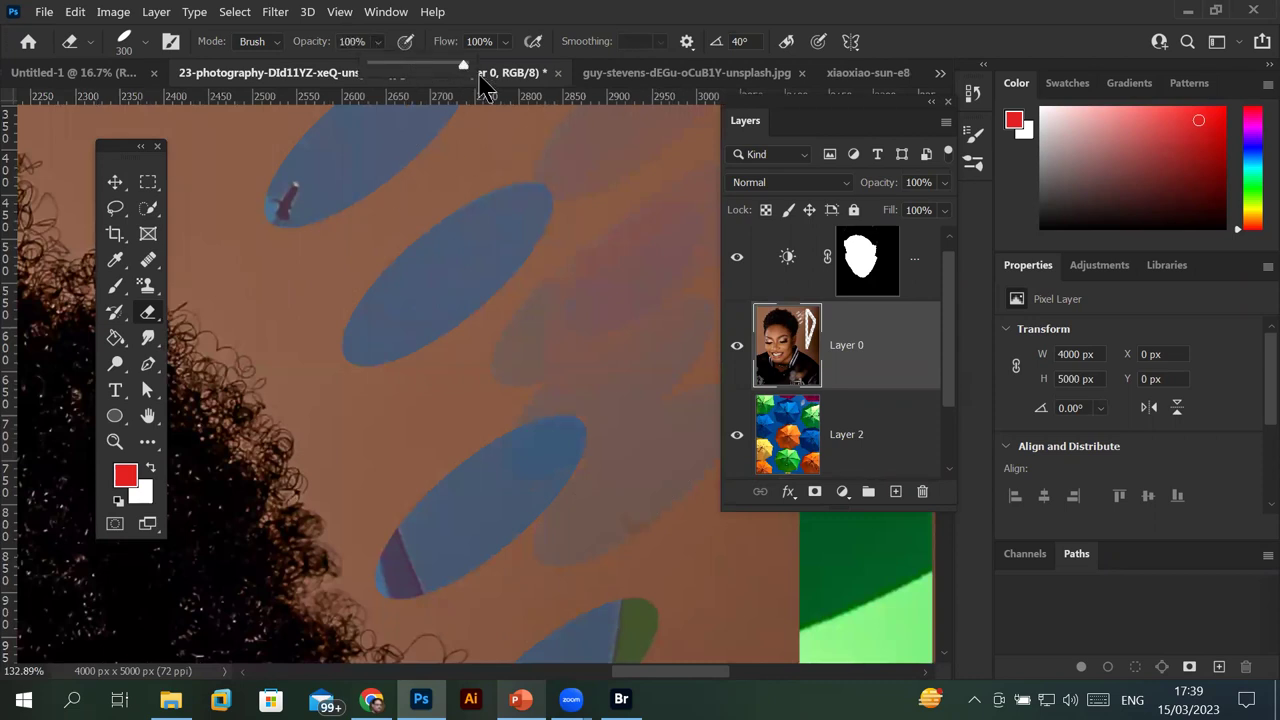
{"action": "left_click", "coordinate": [606, 300]}
{"action": "left_click", "coordinate": [622, 388]}
{"action": "mouse_move", "coordinate": [642, 439]}
{"action": "left_mouse_down"}
{"action": "mouse_move", "coordinate": [691, 651]}
{"action": "mouse_move", "coordinate": [460, 363]}
{"action": "mouse_move", "coordinate": [410, 478]}
{"action": "mouse_move", "coordinate": [354, 272]}
{"action": "mouse_move", "coordinate": [480, 205]}
{"action": "mouse_move", "coordinate": [587, 206]}
{"action": "left_mouse_up"}
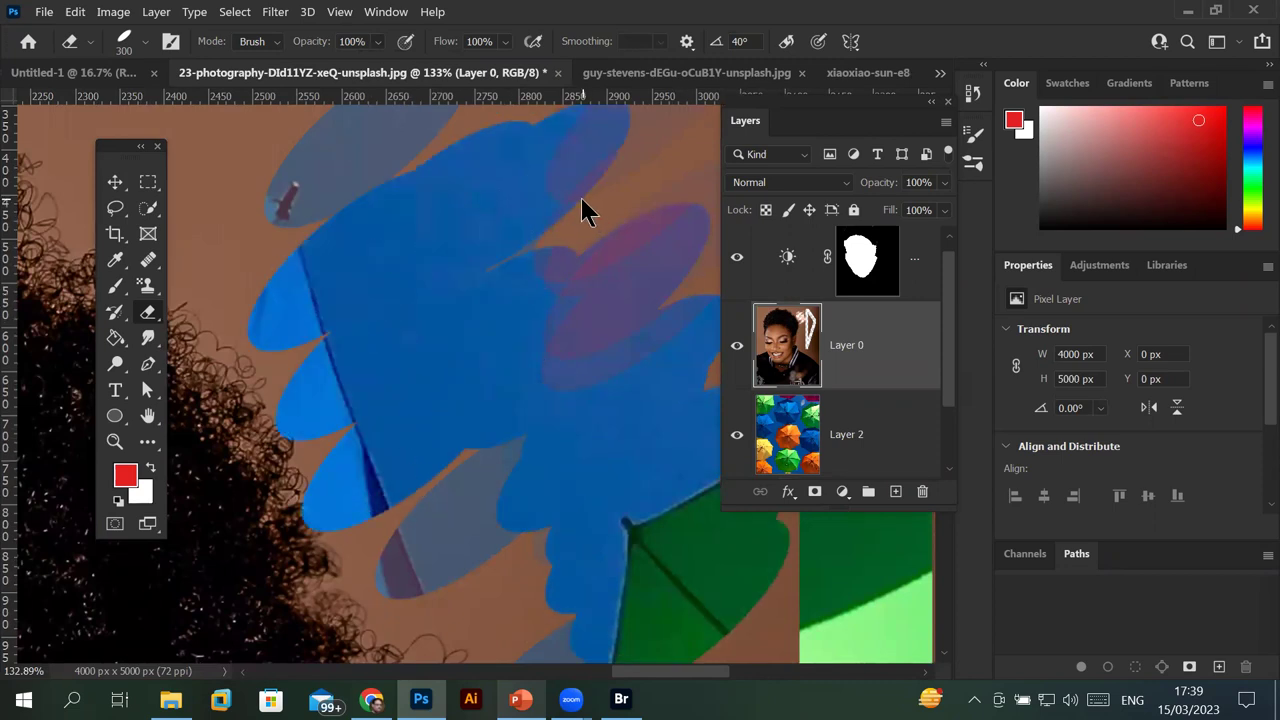
{"action": "scroll", "coordinate": [470, 222], "scroll_direction": "down", "scroll_amount": 2}
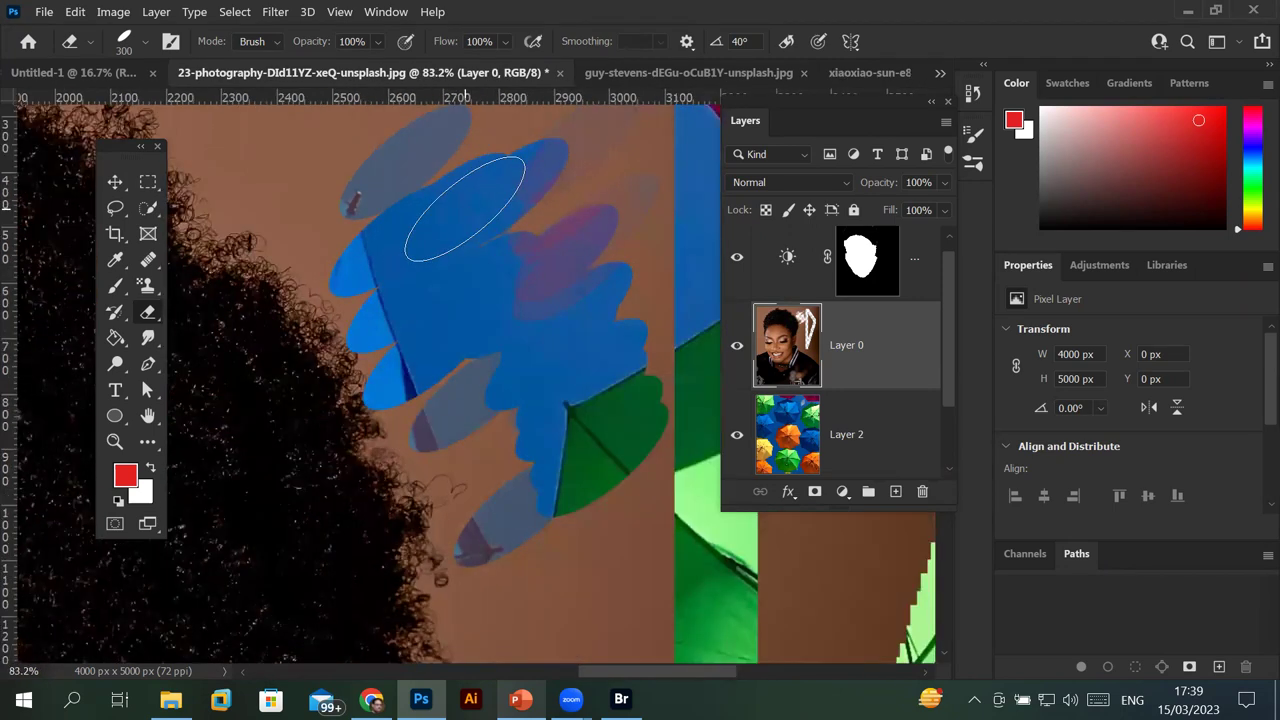
{"action": "scroll", "coordinate": [466, 212], "scroll_direction": "down", "scroll_amount": 2}
{"action": "scroll", "coordinate": [465, 210], "scroll_direction": "down", "scroll_amount": 1}
{"action": "scroll", "coordinate": [465, 210], "scroll_direction": "down", "scroll_amount": 1}
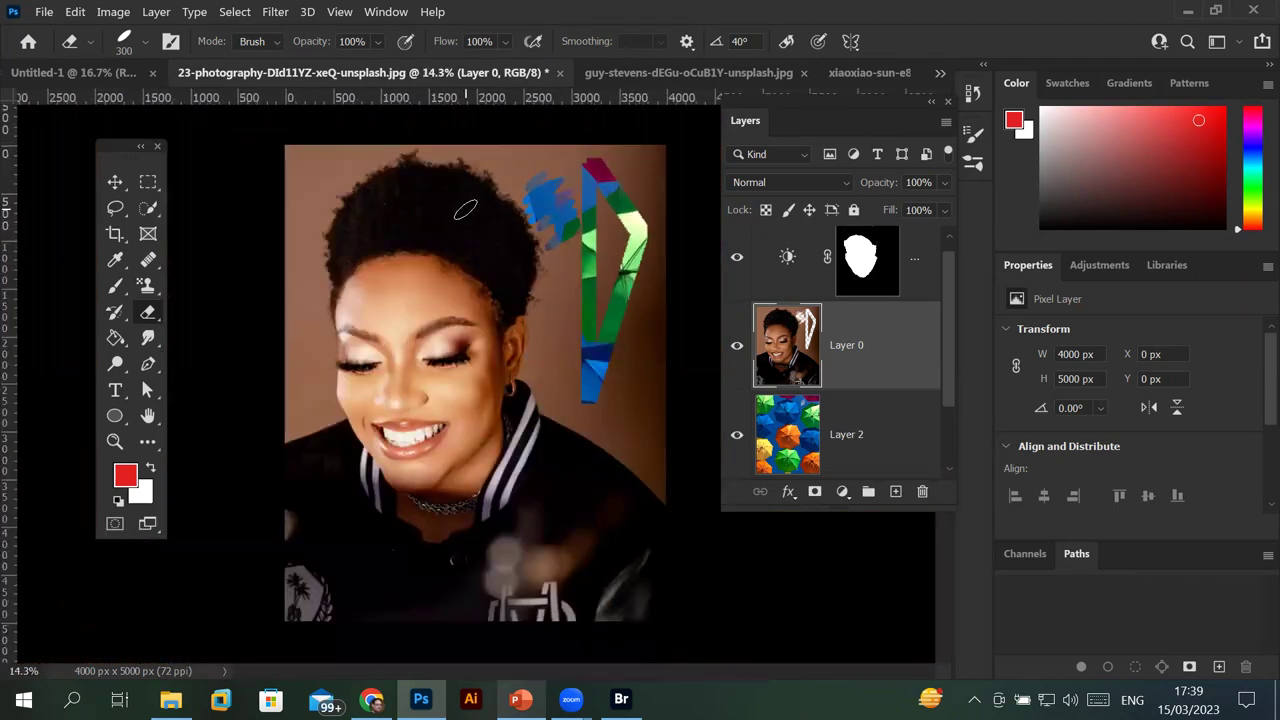
Undo the erased patch, put Layer 0 back above the umbrella layer, and show eraser variants.
{"action": "key", "text": "ctrl+z"}
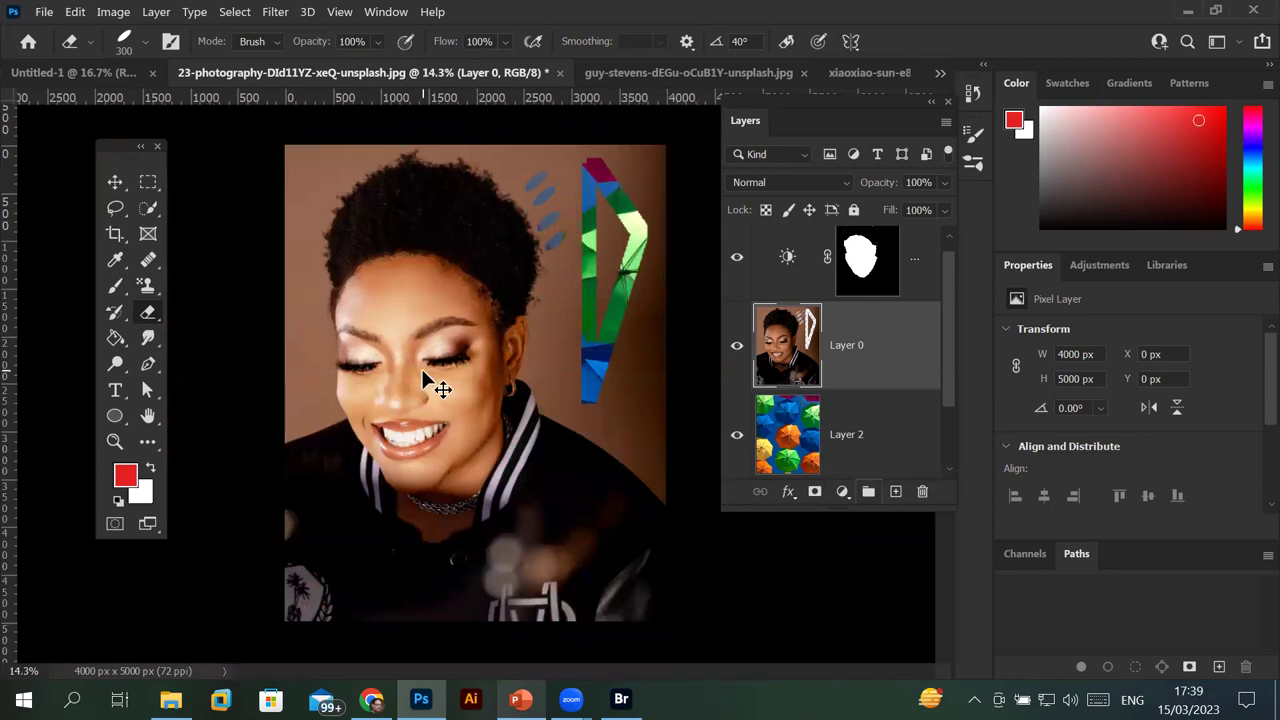
{"action": "key", "text": "ctrl+bracketleft"}
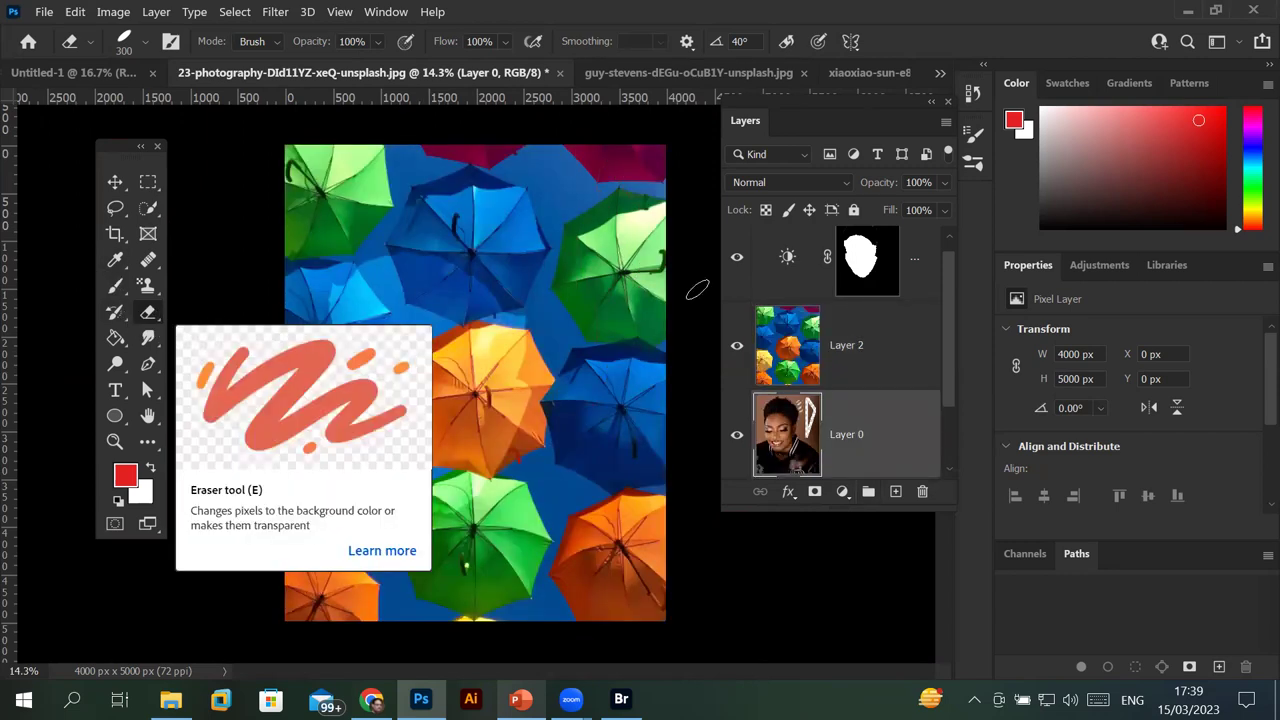
{"action": "left_click_drag", "start_coordinate": [830, 345], "coordinate": [846, 456]}
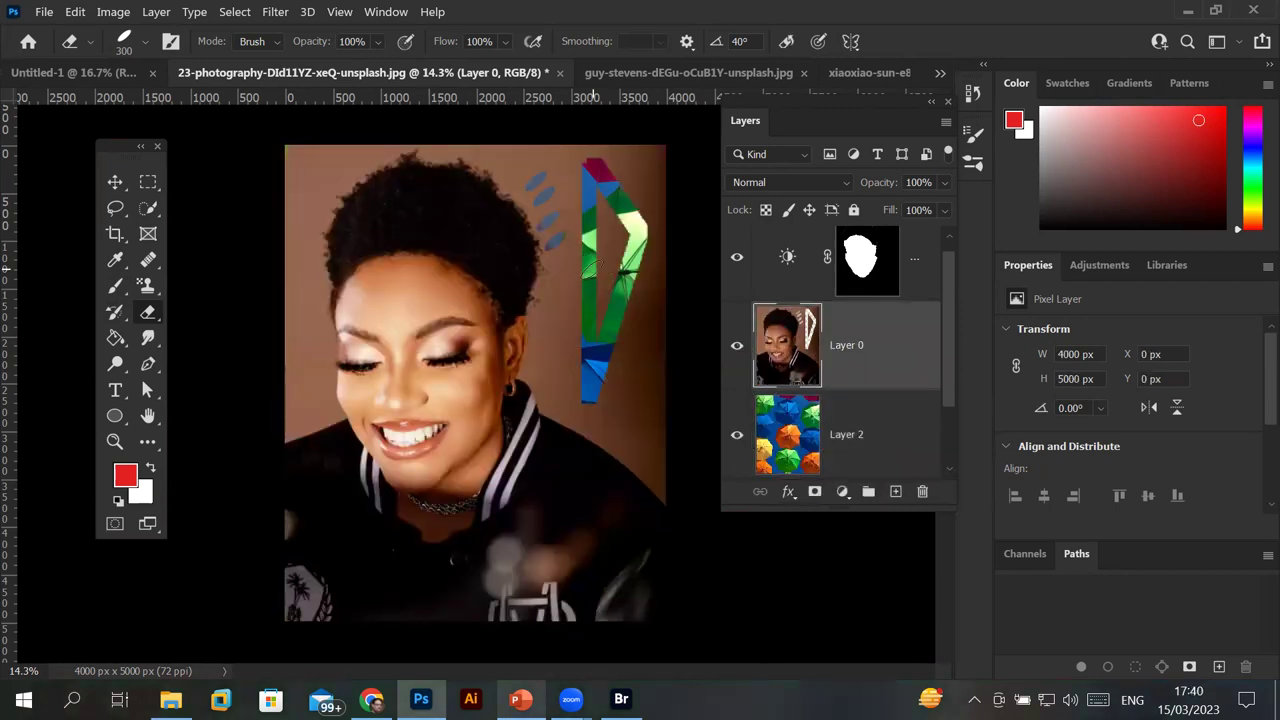
{"action": "right_click", "coordinate": [155, 318]}
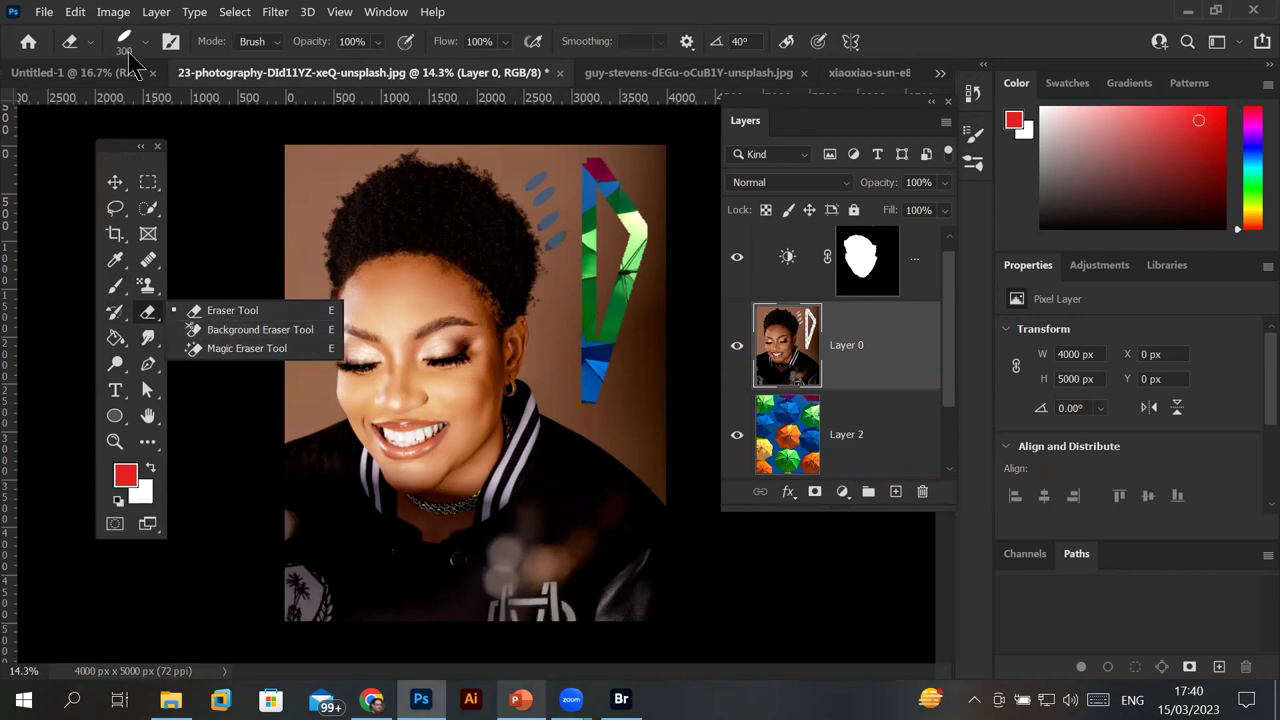
Create a new A4 document, Untitled-2, and unlock its background layer.
{"action": "left_click", "coordinate": [44, 12]}
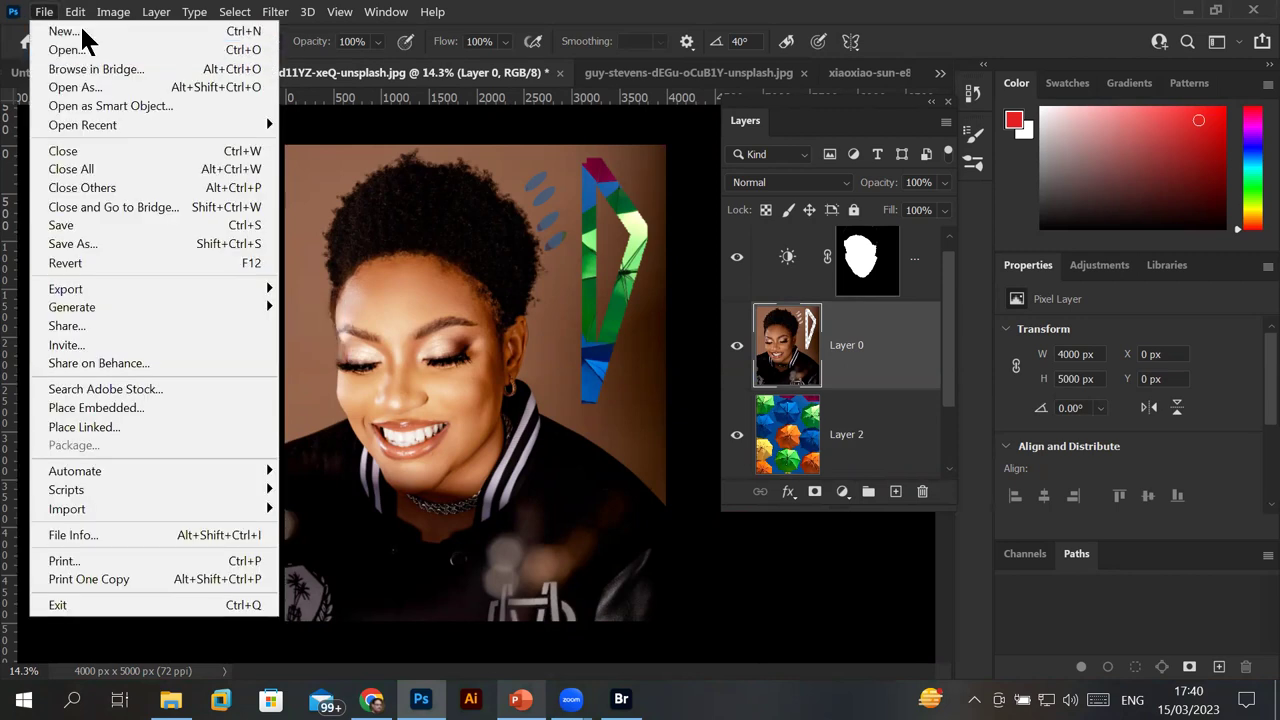
{"action": "left_click", "coordinate": [80, 33]}
{"action": "double_click", "coordinate": [274, 238]}
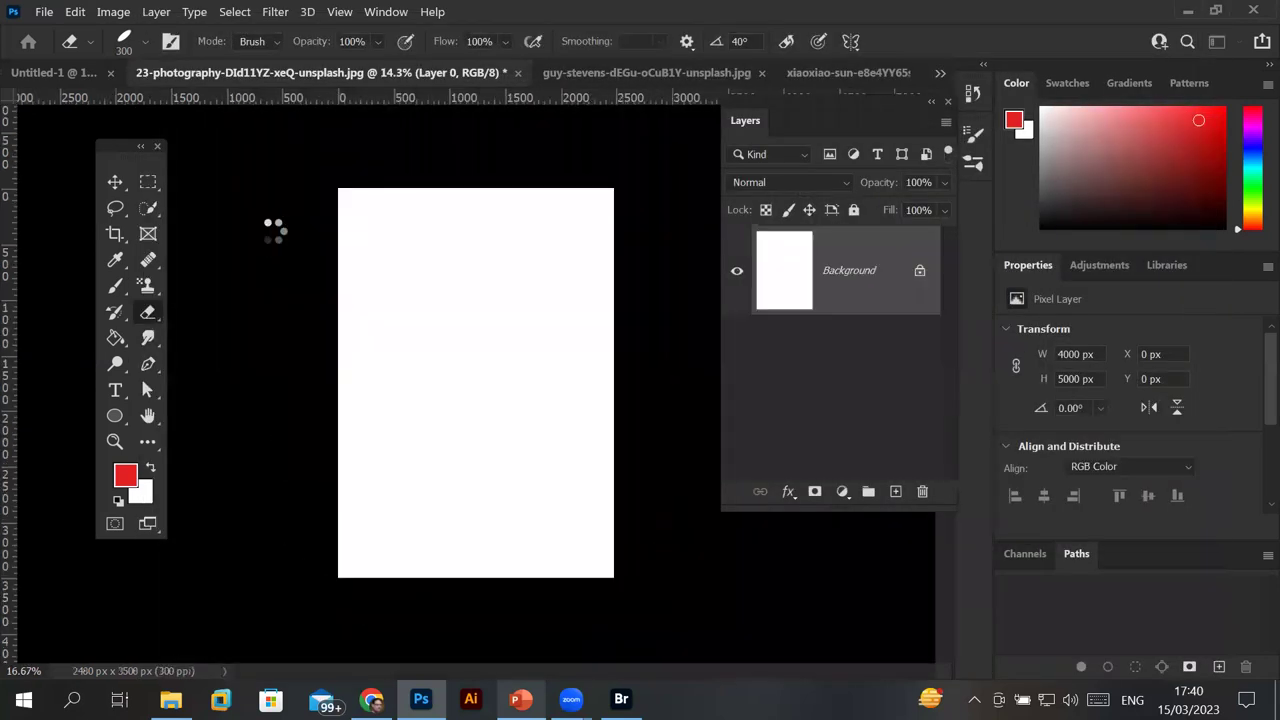
{"action": "left_click", "coordinate": [920, 272]}
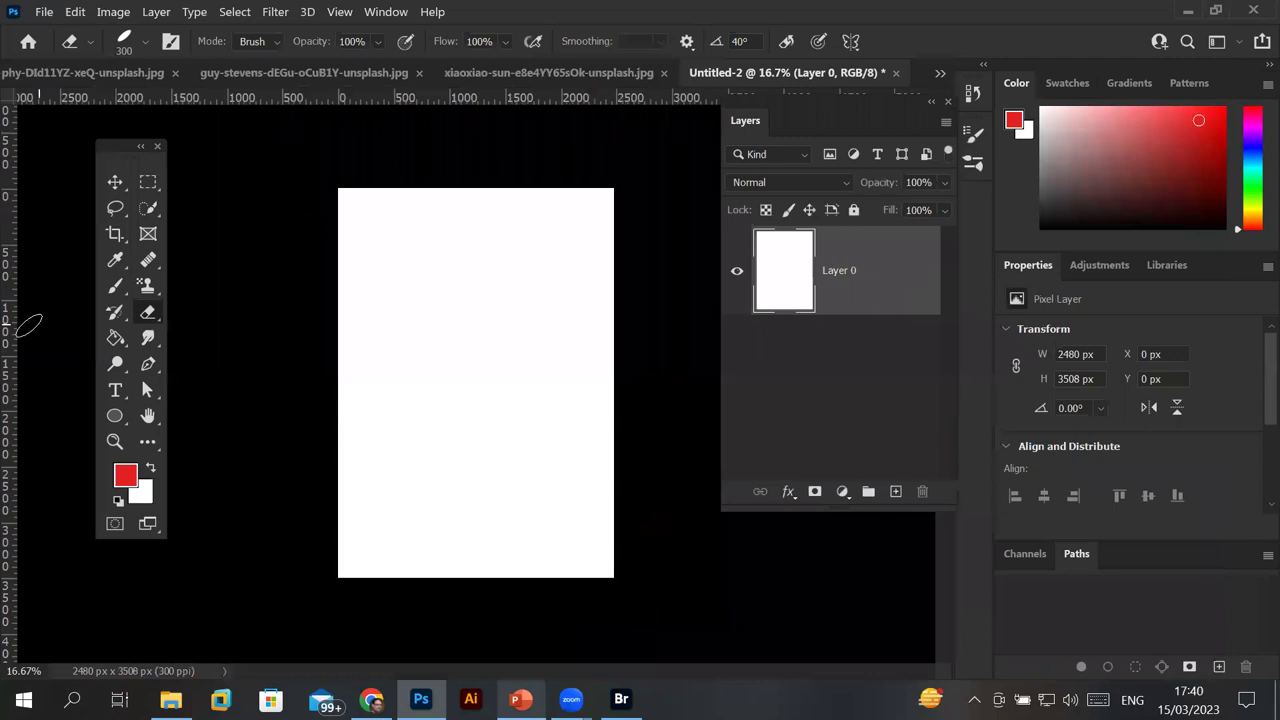
Paint a red band across the page top with a 600-size brush.
{"action": "left_click", "coordinate": [115, 287]}
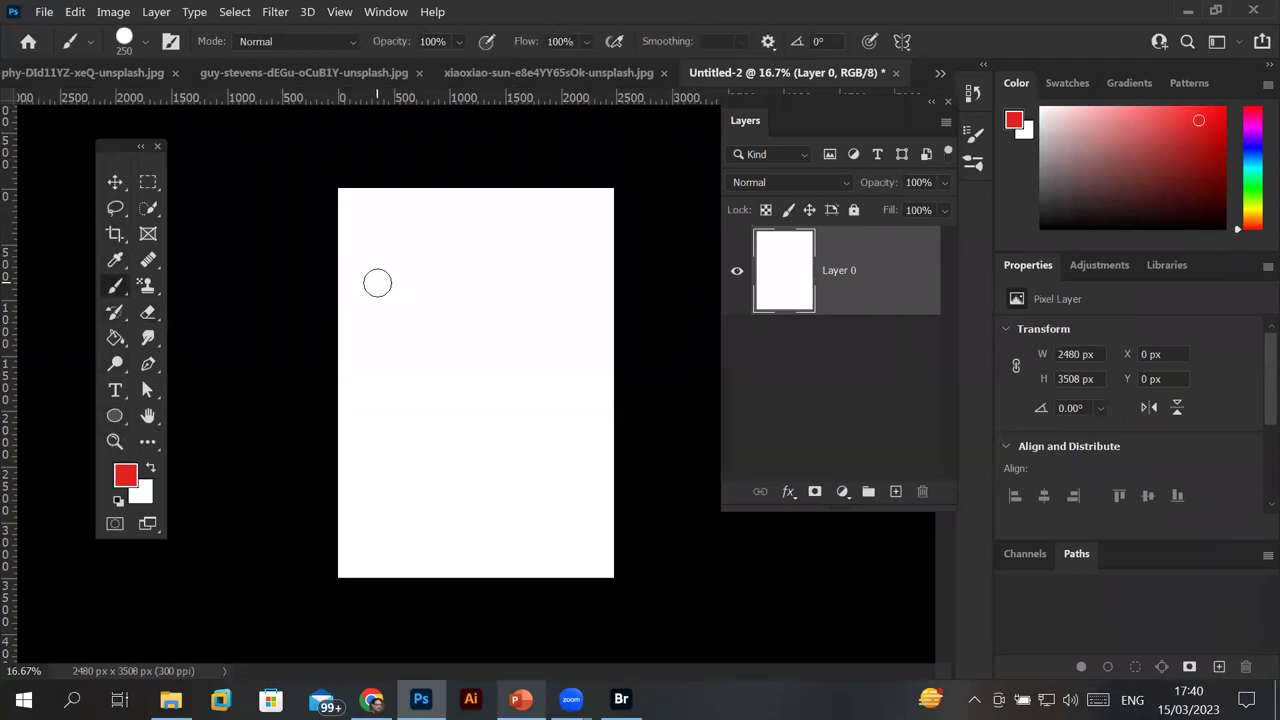
{"action": "key", "text": "bracketright"}
{"action": "key", "text": "bracketright"}
{"action": "key", "text": "bracketright"}
{"action": "key", "text": "bracketright"}
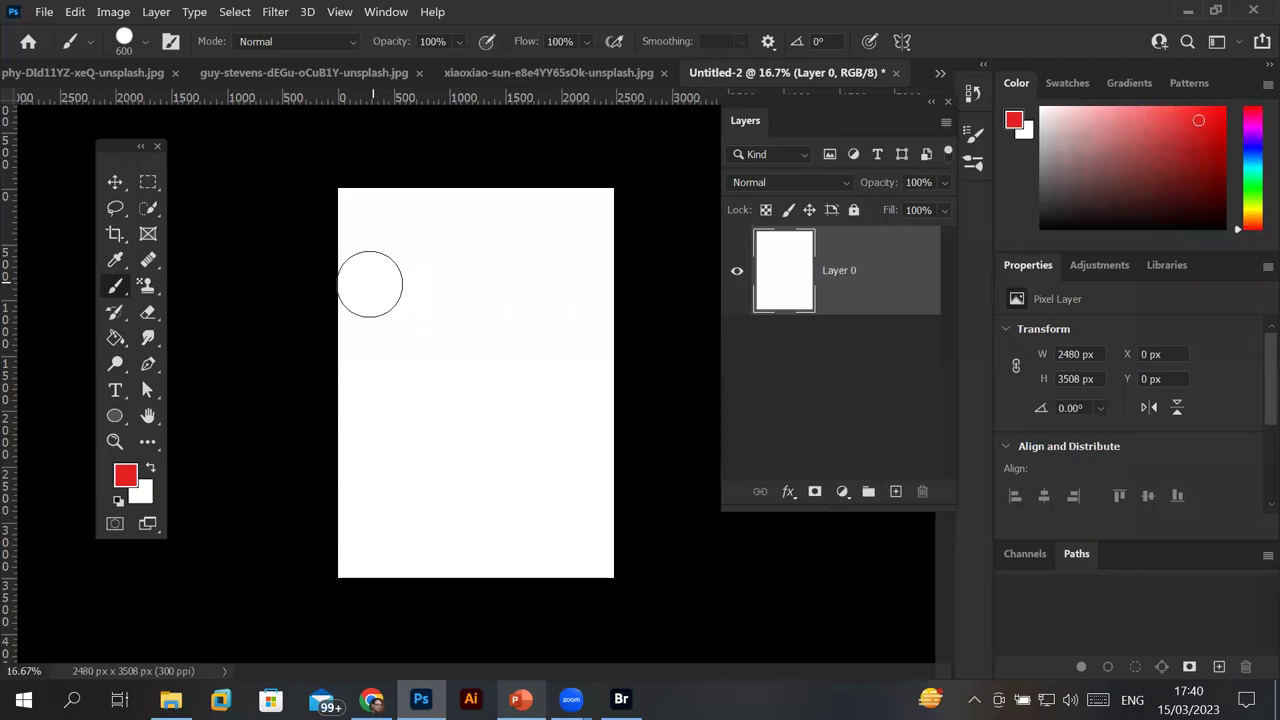
{"action": "left_click_drag", "start_coordinate": [363, 288], "coordinate": [418, 288]}
{"action": "left_click_drag", "start_coordinate": [666, 317], "coordinate": [680, 314]}
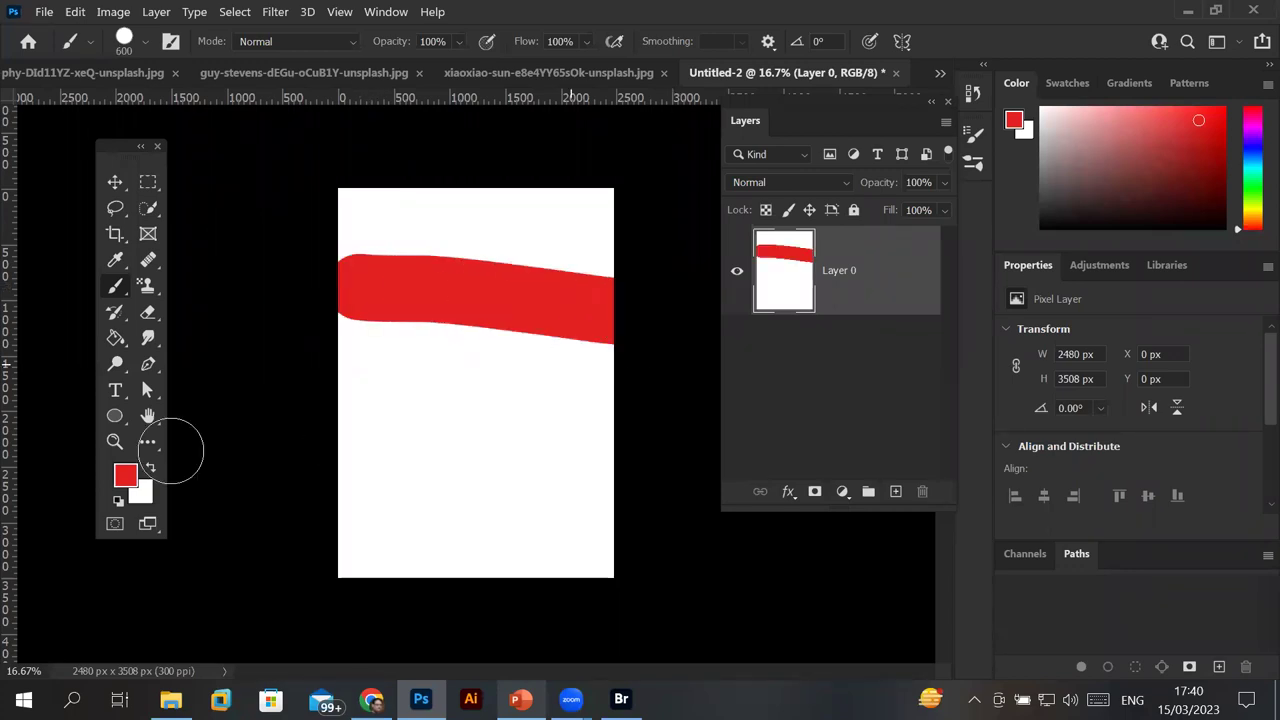
Set the foreground colour to blue and paint a blue band below the red.
{"action": "left_click", "coordinate": [132, 480]}
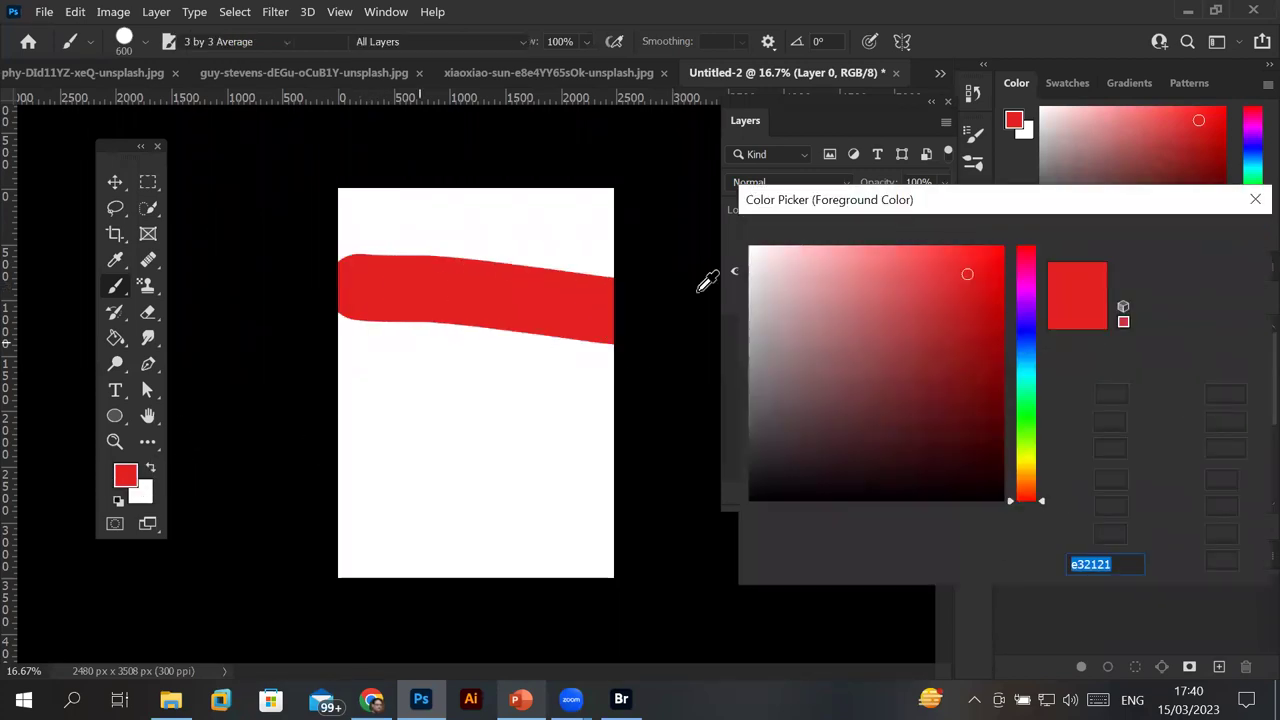
{"action": "left_click", "coordinate": [1025, 331]}
{"action": "left_click", "coordinate": [990, 262]}
{"action": "left_click", "coordinate": [1203, 238]}
{"action": "mouse_move", "coordinate": [326, 338]}
{"action": "left_mouse_down"}
{"action": "mouse_move", "coordinate": [428, 334]}
{"action": "mouse_move", "coordinate": [655, 385]}
{"action": "left_mouse_up"}
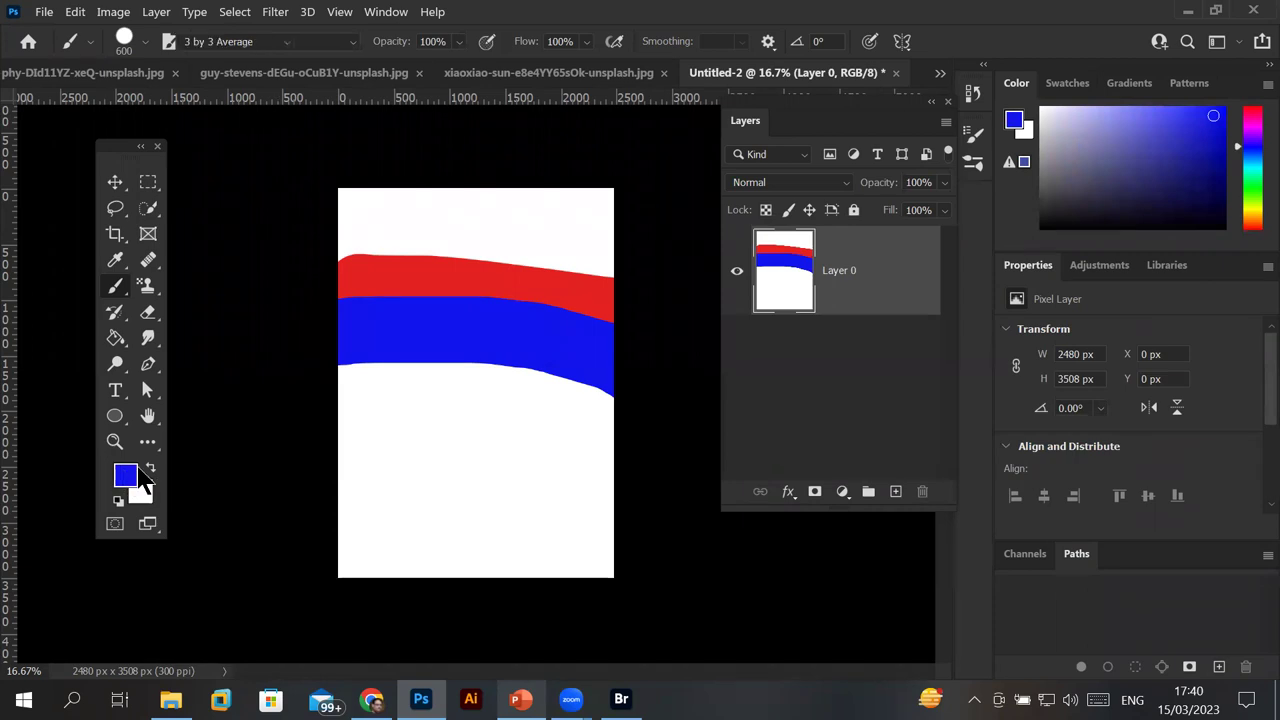
Set the foreground colour to green and paint a green band below the blue.
{"action": "left_click", "coordinate": [126, 477]}
{"action": "left_click", "coordinate": [1022, 410]}
{"action": "left_click", "coordinate": [991, 259]}
{"action": "left_click", "coordinate": [1187, 245]}
{"action": "mouse_move", "coordinate": [300, 380]}
{"action": "left_mouse_down"}
{"action": "mouse_move", "coordinate": [591, 400]}
{"action": "mouse_move", "coordinate": [620, 418]}
{"action": "left_mouse_up"}
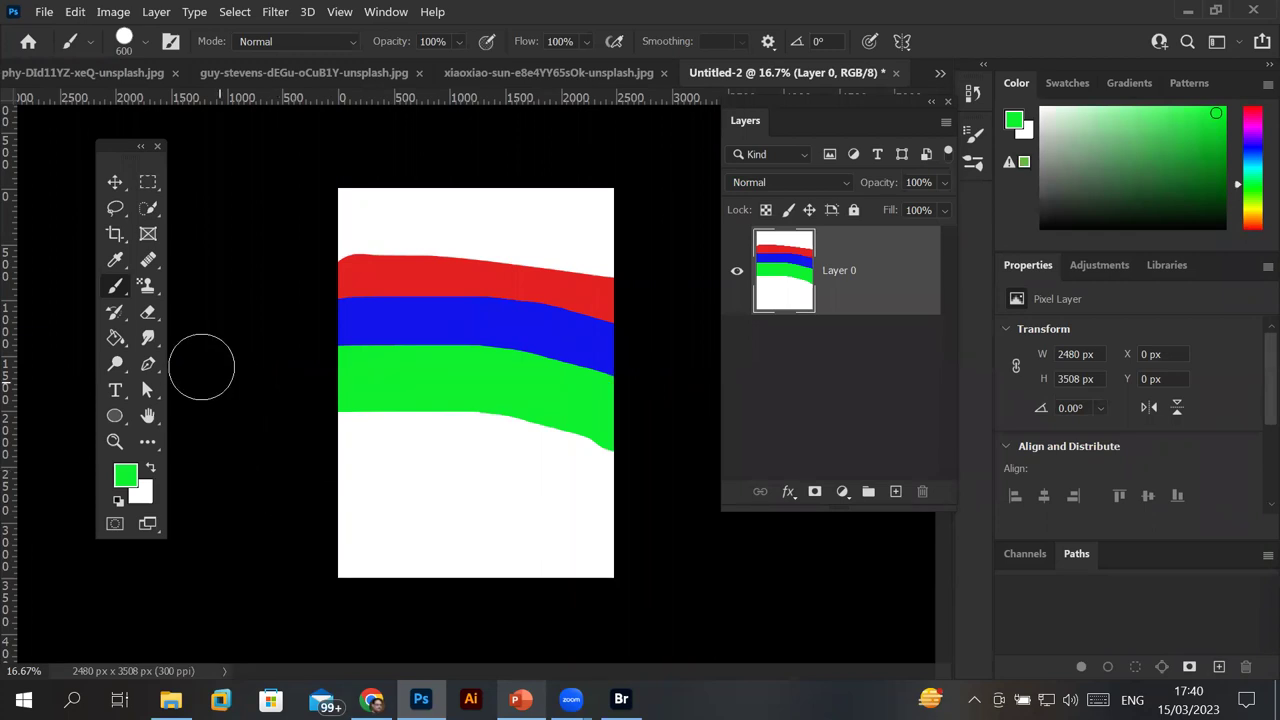
Try the Pattern Stamp and eraser variants, swap colours, and return to the plain Eraser.
{"action": "left_click", "coordinate": [146, 288]}
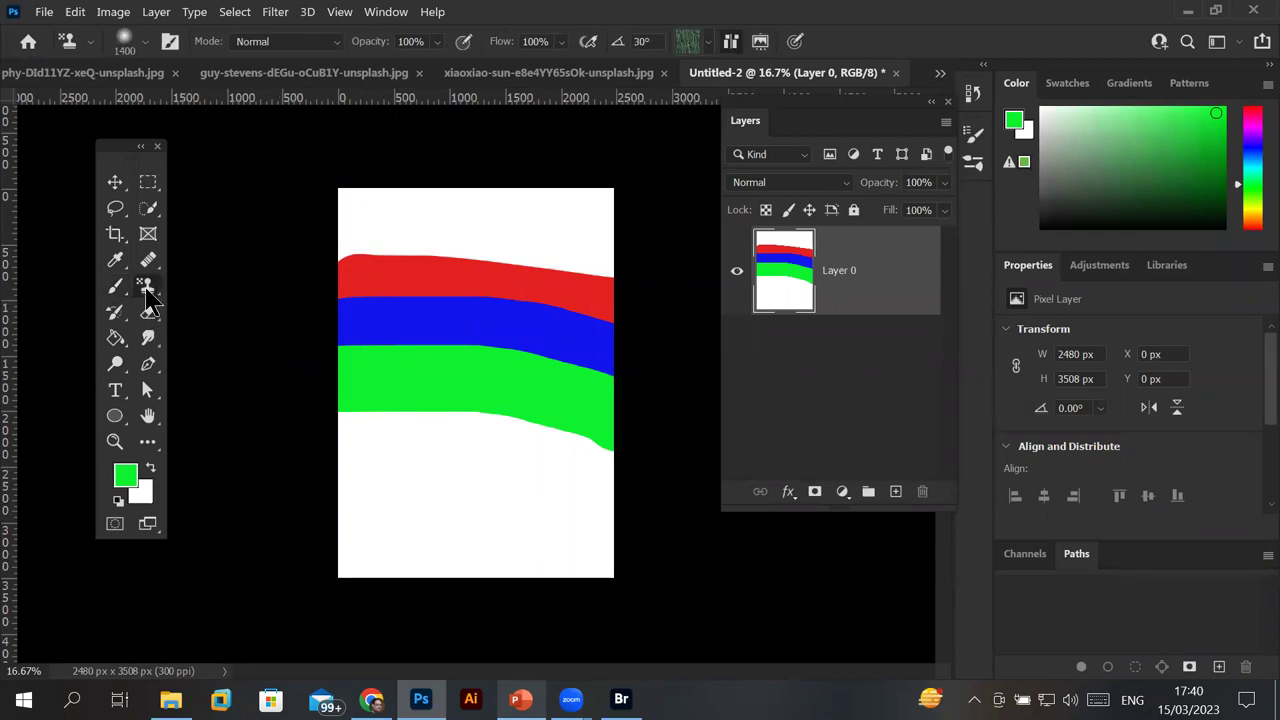
{"action": "left_click", "coordinate": [153, 315]}
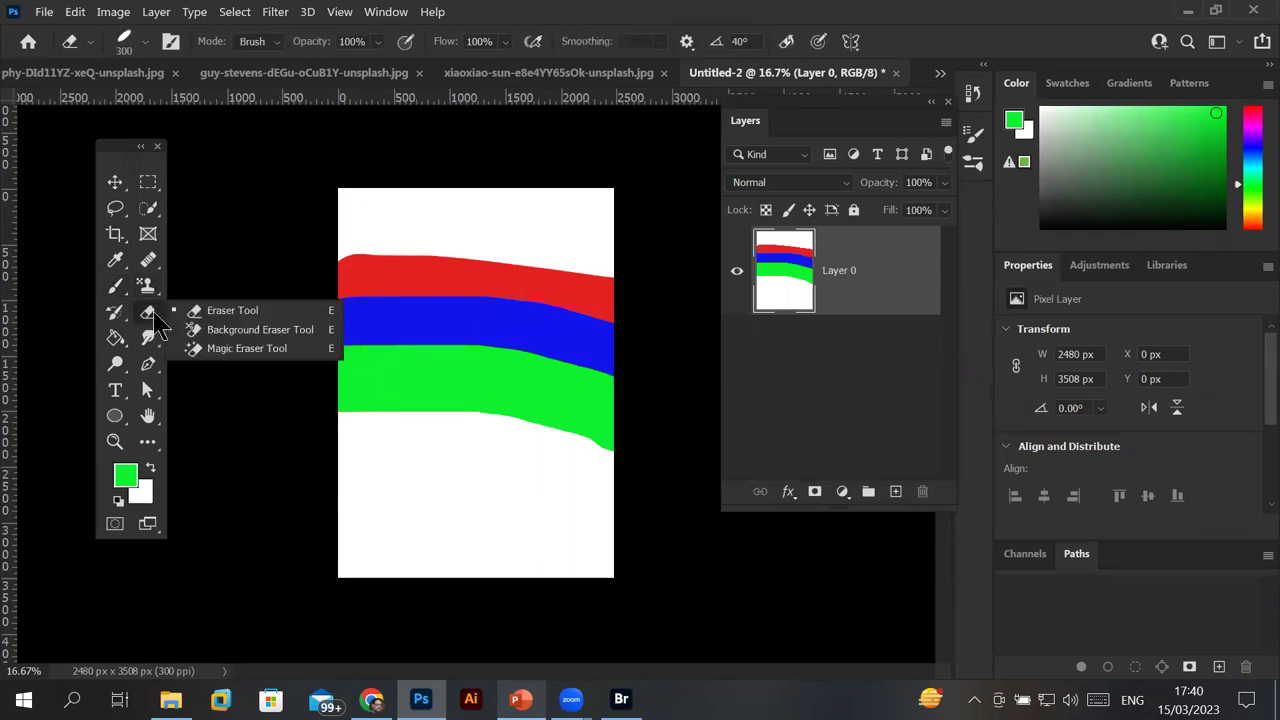
{"action": "left_click", "coordinate": [264, 332]}
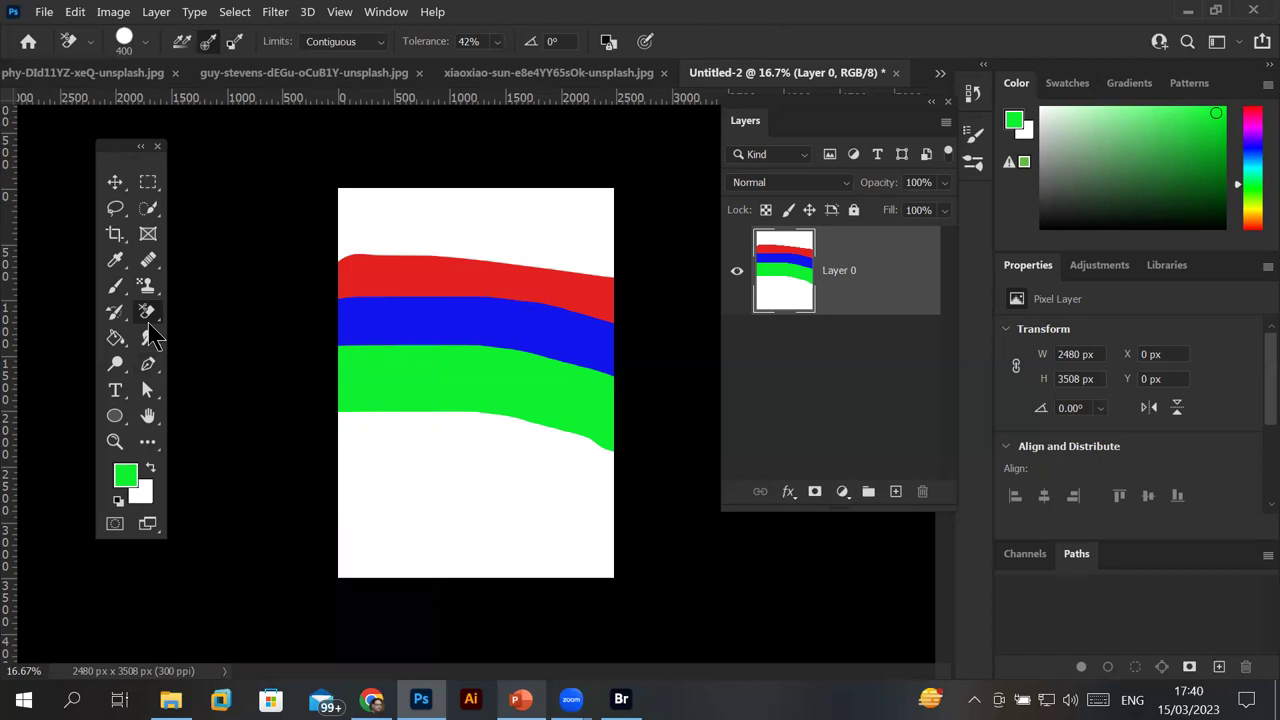
{"action": "left_click", "coordinate": [150, 468]}
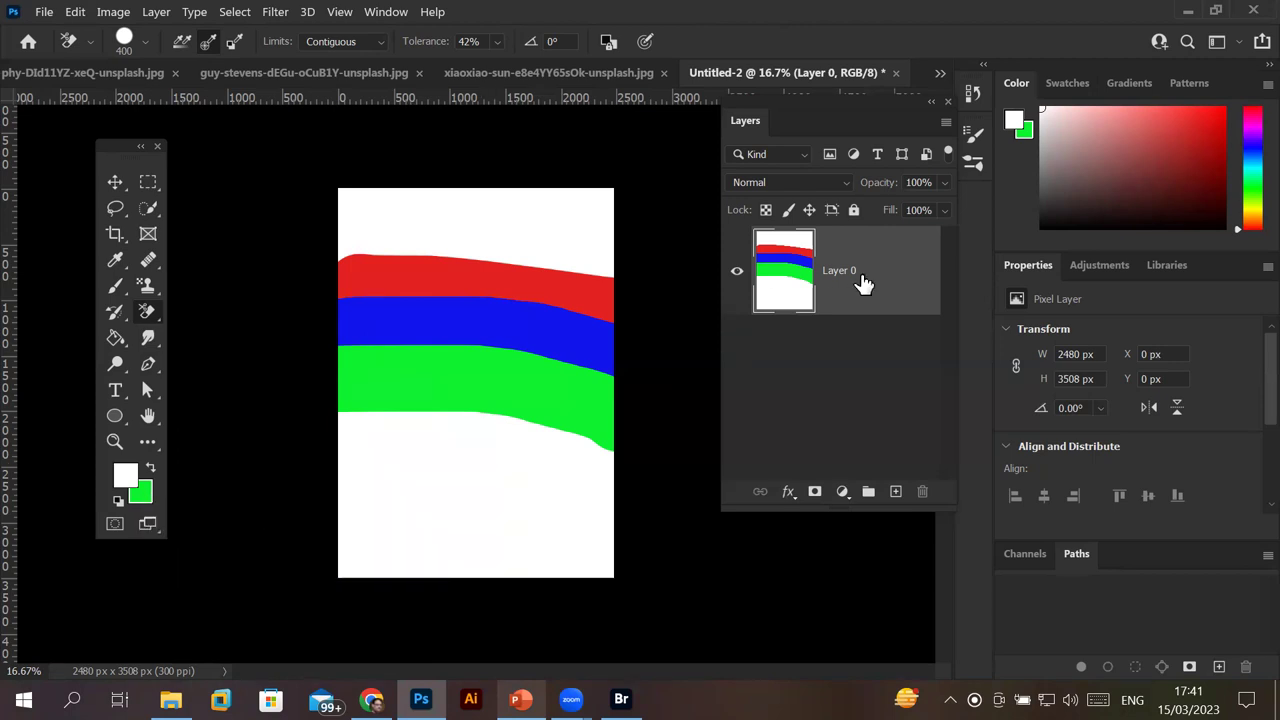
{"action": "right_click", "coordinate": [148, 313]}
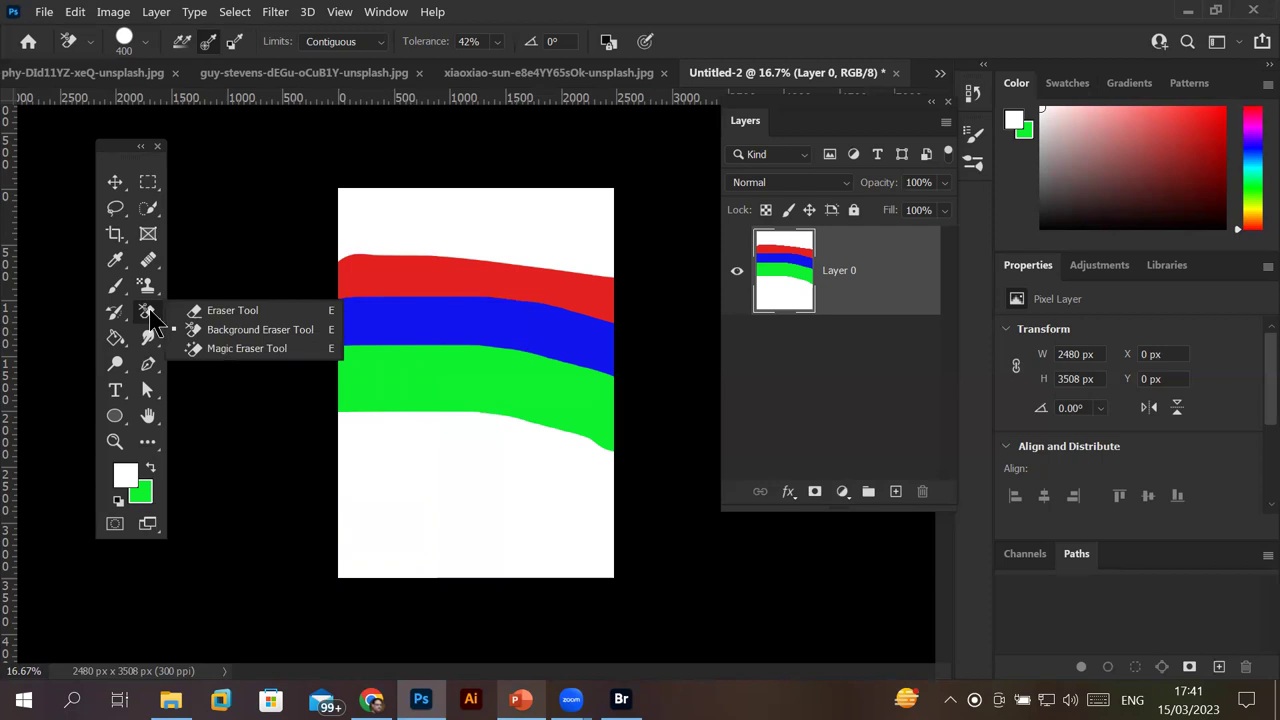
{"action": "left_click", "coordinate": [249, 314]}
Undo a diagonal test erase stroke, then add a new Layer 1 beneath Layer 0.
{"action": "left_click_drag", "start_coordinate": [391, 242], "coordinate": [529, 621]}
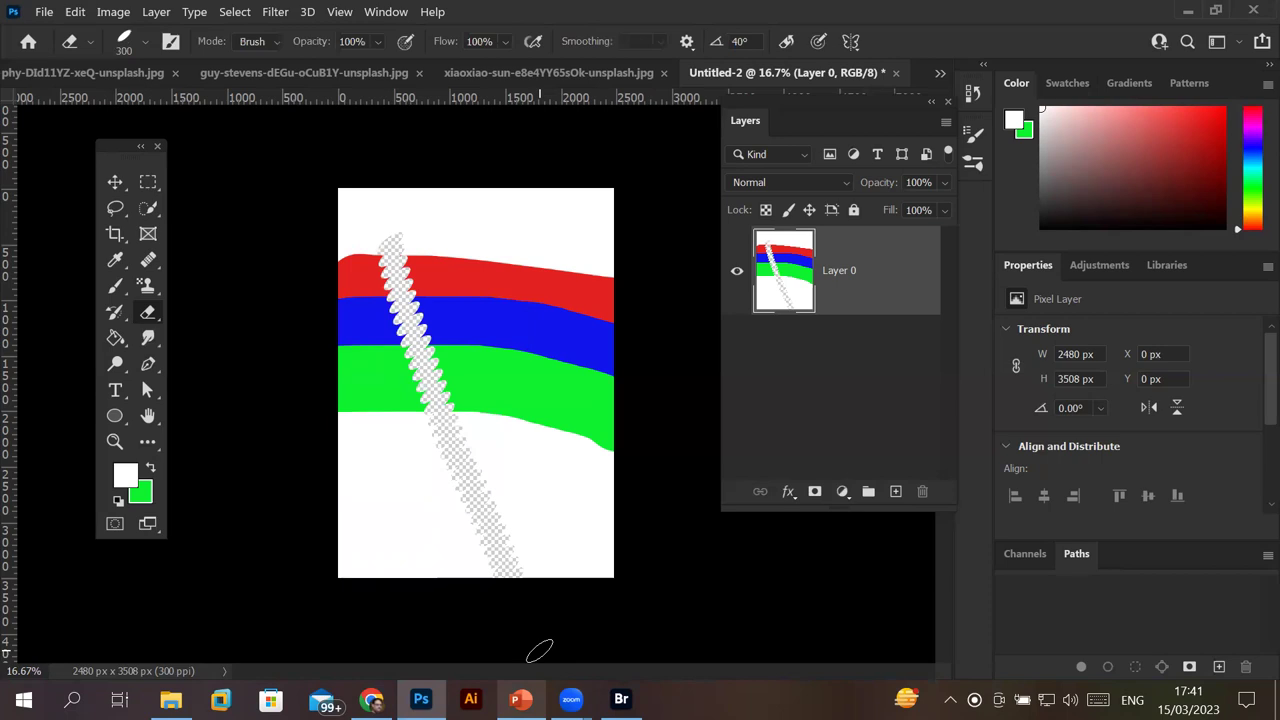
{"action": "key", "text": "ctrl+z"}
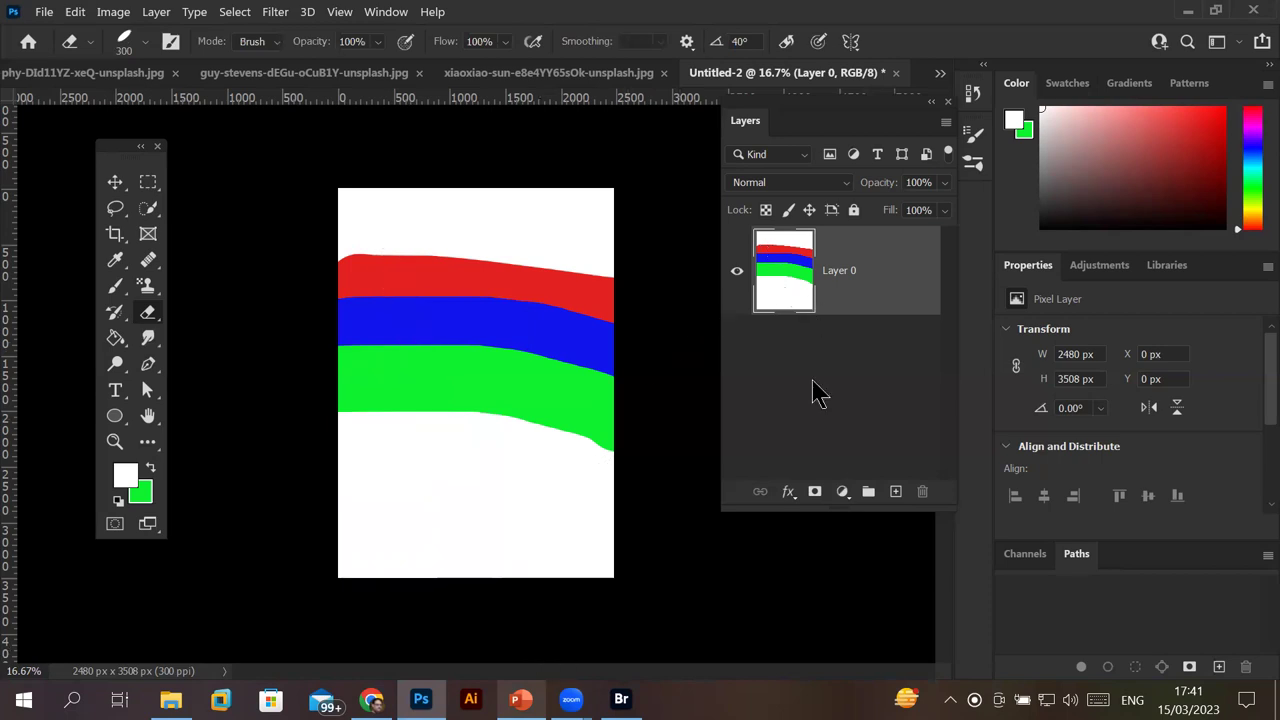
{"action": "left_click", "coordinate": [896, 491]}
{"action": "left_click_drag", "start_coordinate": [794, 280], "coordinate": [795, 398]}
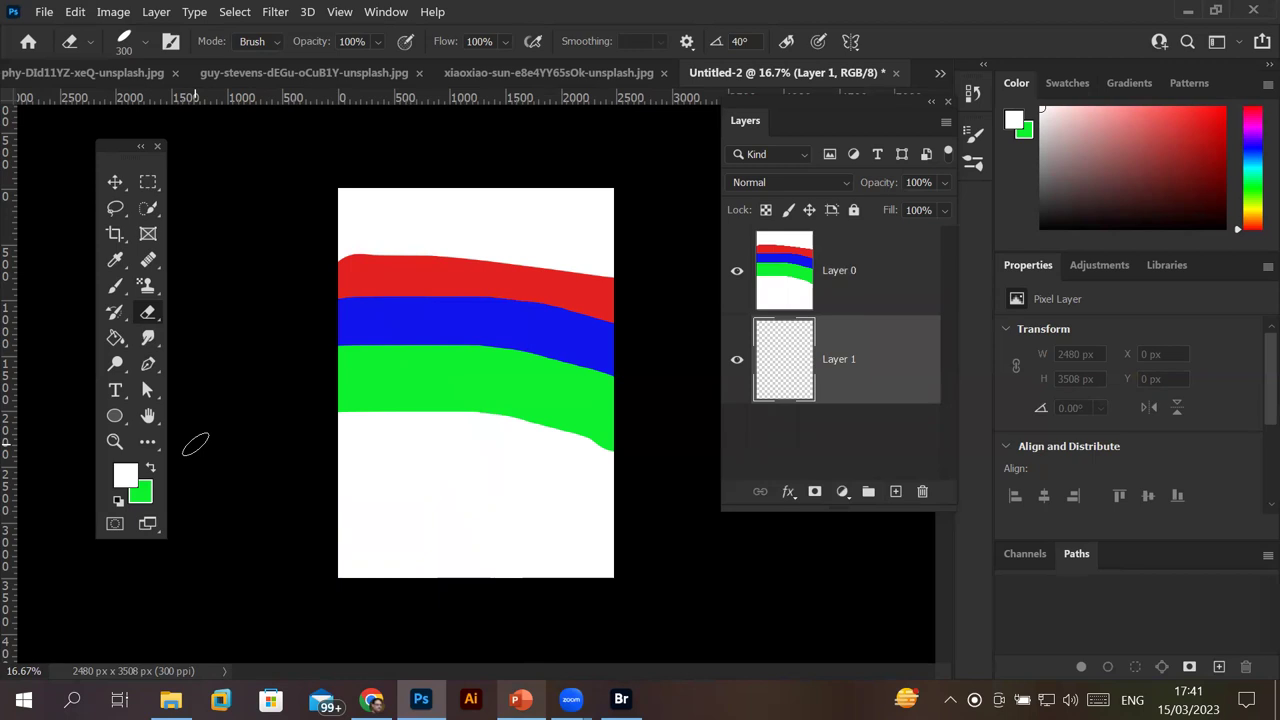
Fill Layer 1 with white, reselect Layer 0, and choose the Background Eraser Tool.
{"action": "key", "text": "alt+BackSpace"}
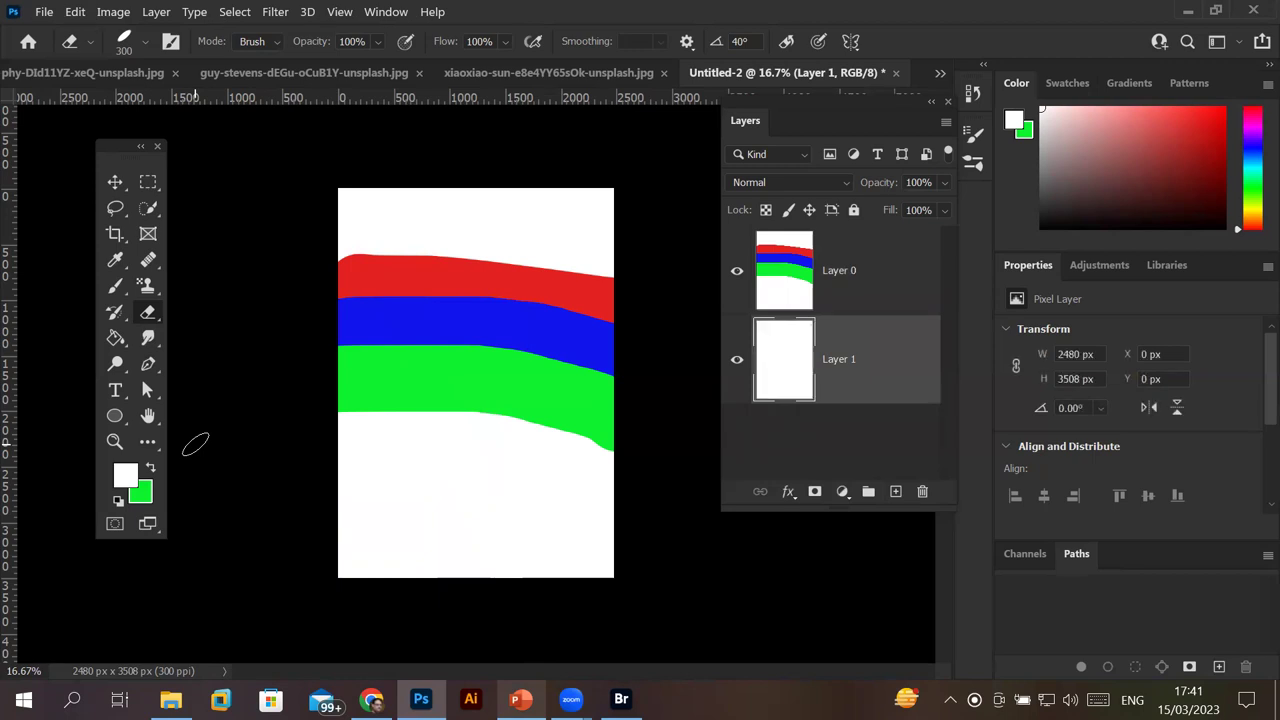
{"action": "left_click", "coordinate": [798, 280]}
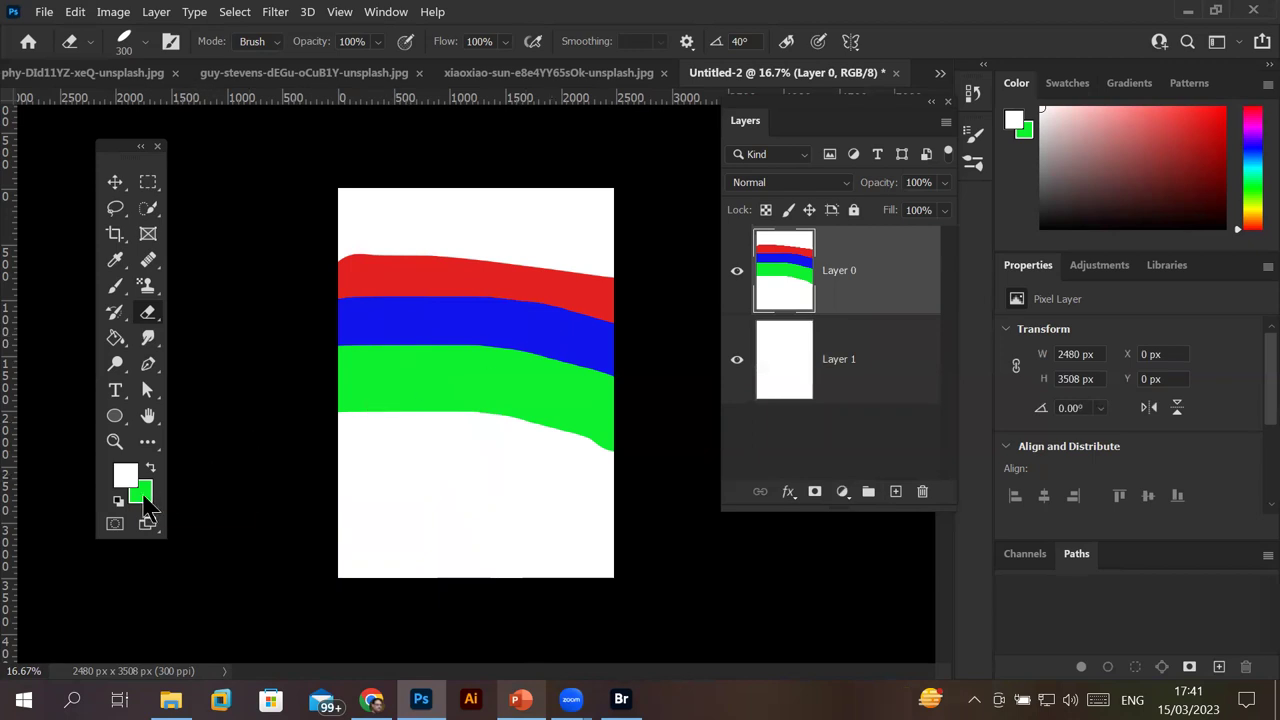
{"action": "right_click", "coordinate": [159, 326]}
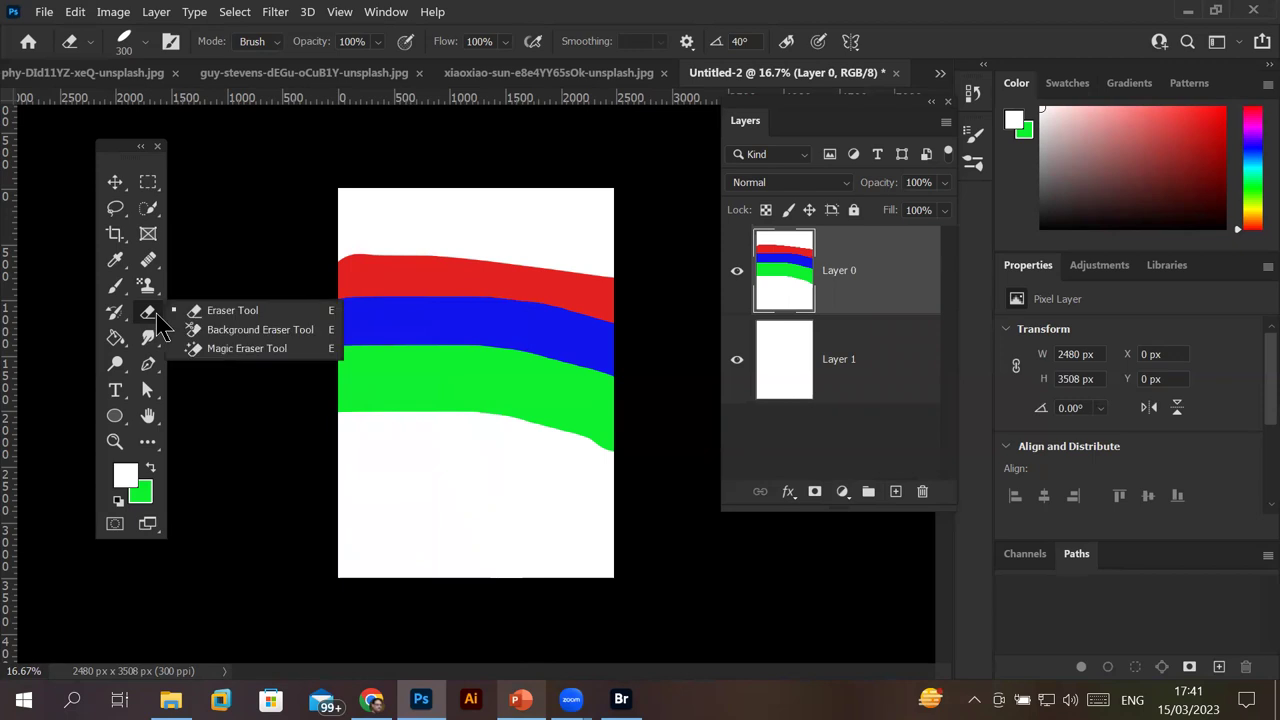
{"action": "left_click", "coordinate": [288, 332]}
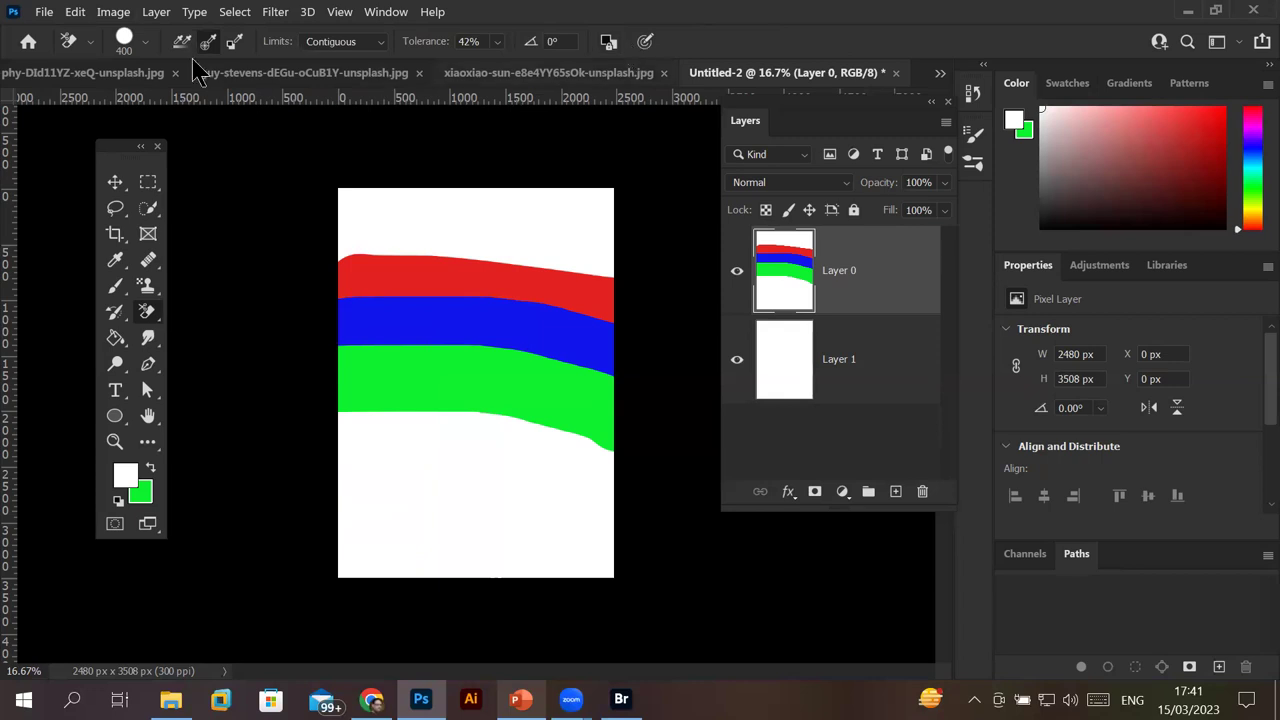
Review Limits and Tolerance, set Sampling to Once, and Alt-click the middle band's blue.
{"action": "left_click", "coordinate": [380, 50]}
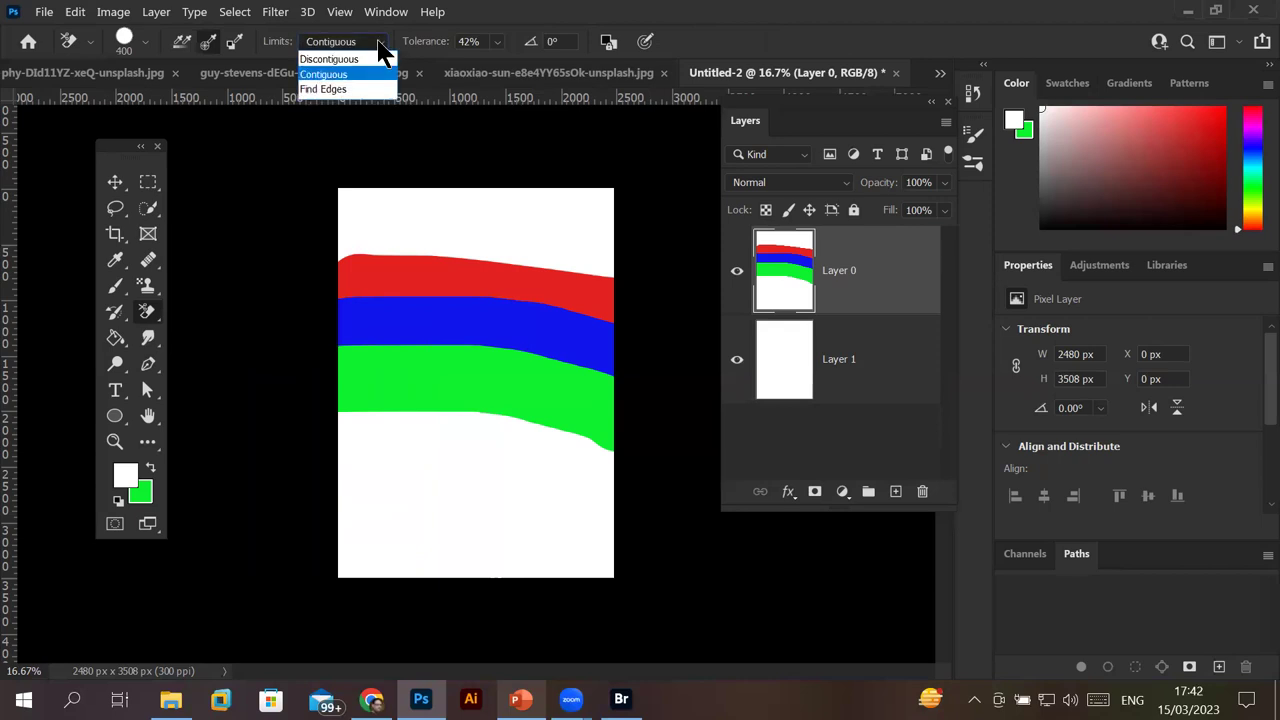
{"action": "left_click", "coordinate": [472, 42]}
{"action": "left_click", "coordinate": [566, 45]}
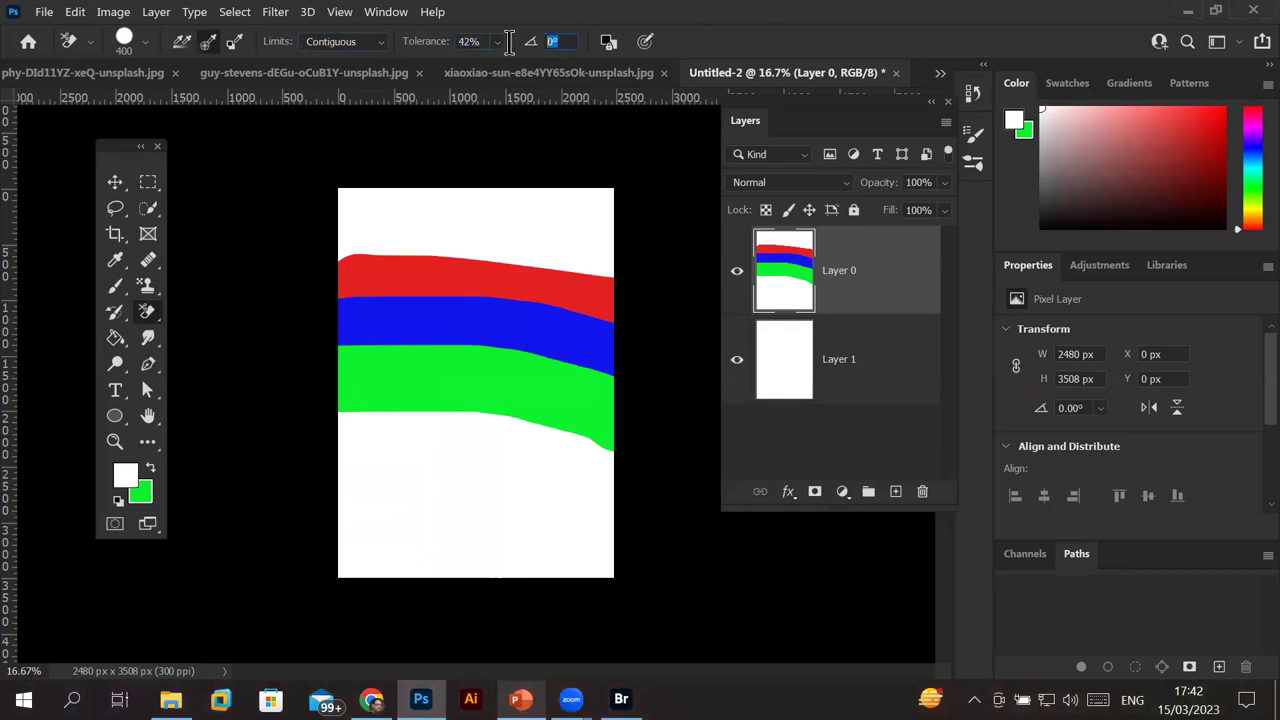
{"action": "left_click", "coordinate": [210, 45]}
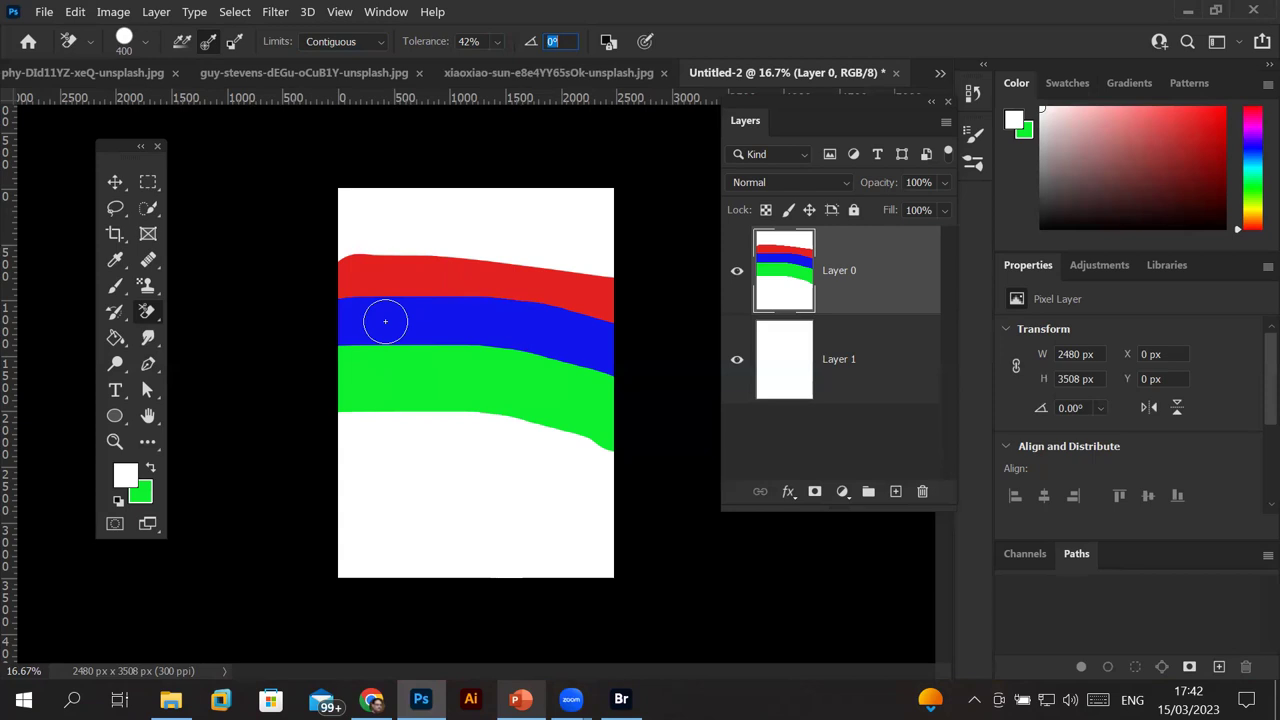
{"action": "key", "text": "alt"}
{"action": "left_click", "coordinate": [385, 320], "text": "alt"}
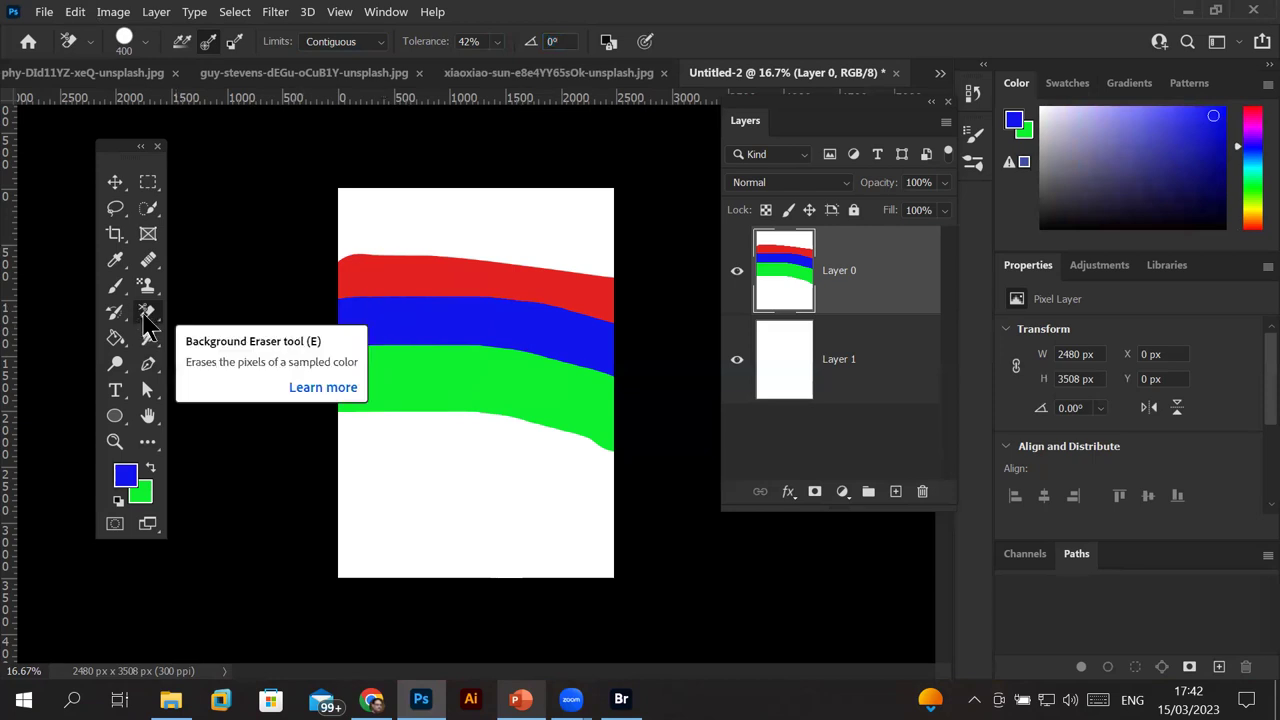
Background-erase the blue band on Layer 0, undoing one stray dab and zooming in.
{"action": "mouse_move", "coordinate": [350, 318]}
{"action": "left_mouse_down"}
{"action": "mouse_move", "coordinate": [603, 337]}
{"action": "mouse_move", "coordinate": [323, 330]}
{"action": "left_mouse_up"}
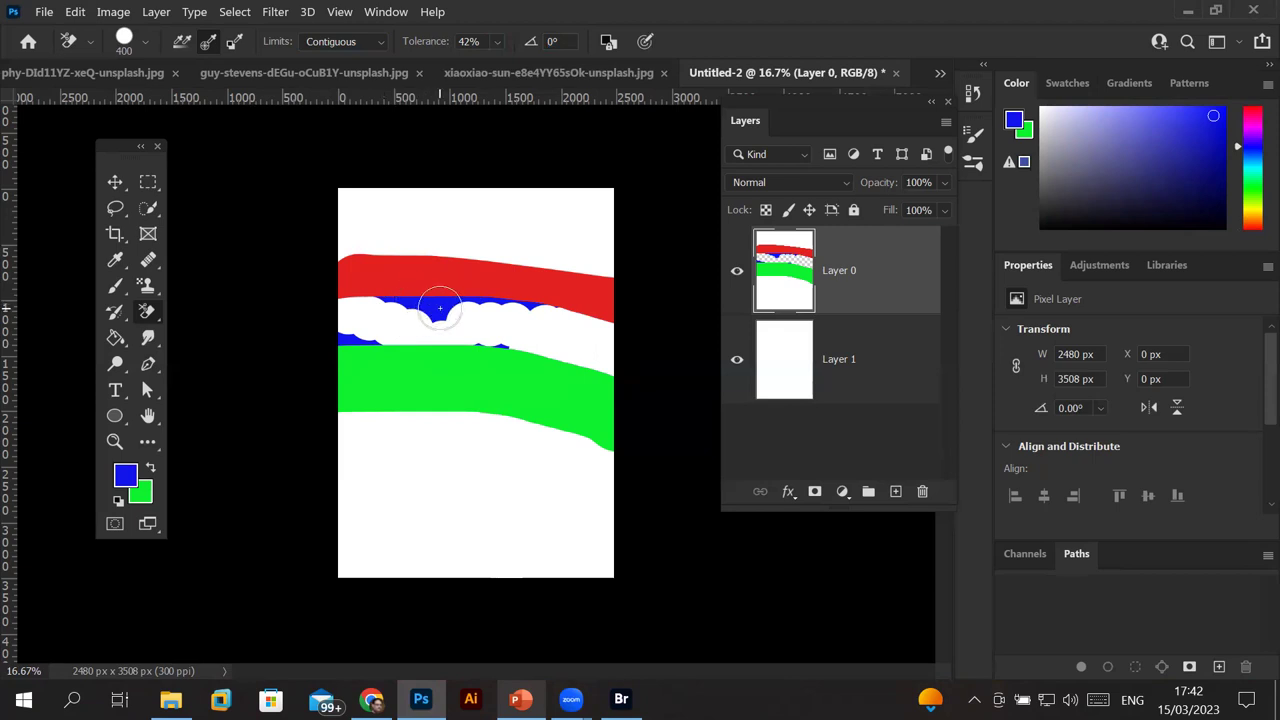
{"action": "key", "text": "ctrl+z"}
{"action": "left_click", "coordinate": [396, 305]}
{"action": "left_click_drag", "start_coordinate": [391, 309], "coordinate": [483, 313]}
{"action": "key", "text": "ctrl+plus"}
{"action": "scroll", "coordinate": [377, 316], "scroll_direction": "up", "scroll_amount": 2}
{"action": "scroll", "coordinate": [471, 232], "scroll_direction": "down", "scroll_amount": 2}
{"action": "scroll", "coordinate": [471, 232], "scroll_direction": "down", "scroll_amount": 2}
{"action": "scroll", "coordinate": [472, 235], "scroll_direction": "down", "scroll_amount": 2}
{"action": "scroll", "coordinate": [472, 235], "scroll_direction": "up", "scroll_amount": 1}
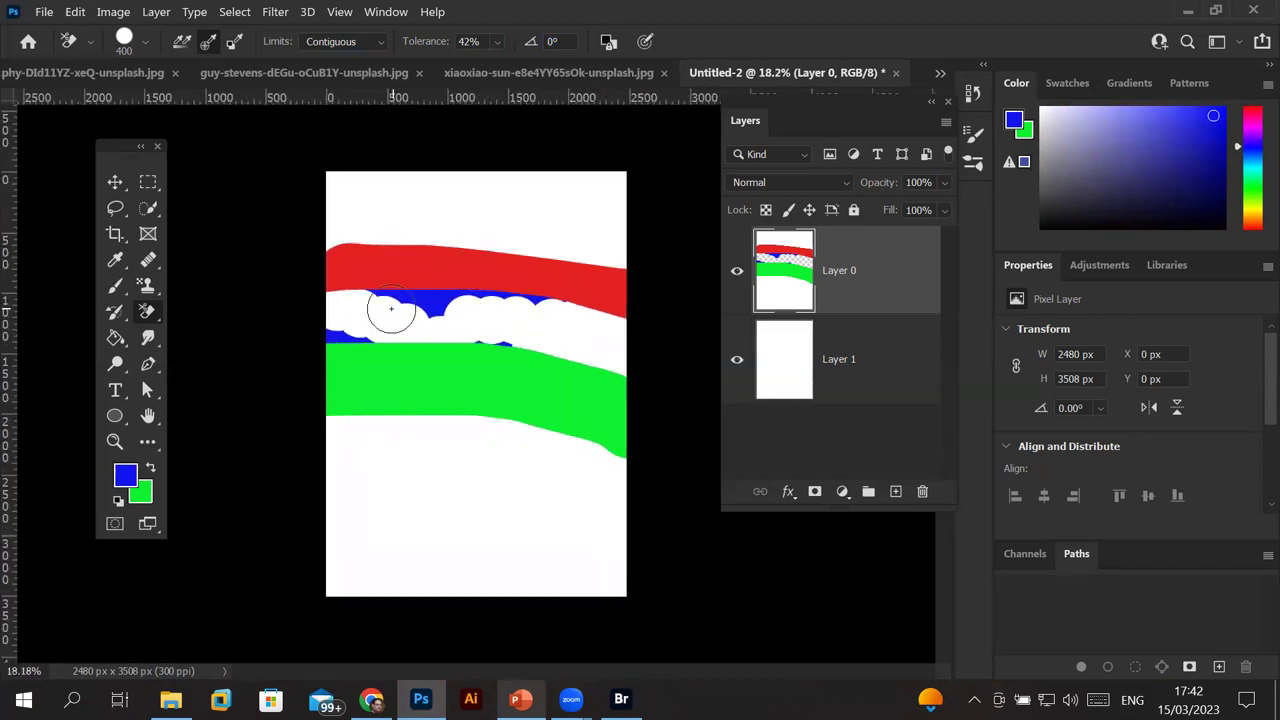
{"action": "mouse_move", "coordinate": [421, 307]}
{"action": "left_mouse_down"}
{"action": "mouse_move", "coordinate": [524, 297]}
{"action": "mouse_move", "coordinate": [392, 294]}
{"action": "mouse_move", "coordinate": [355, 341]}
{"action": "mouse_move", "coordinate": [494, 340]}
{"action": "mouse_move", "coordinate": [463, 343]}
{"action": "mouse_move", "coordinate": [490, 342]}
{"action": "mouse_move", "coordinate": [366, 294]}
{"action": "left_mouse_up"}
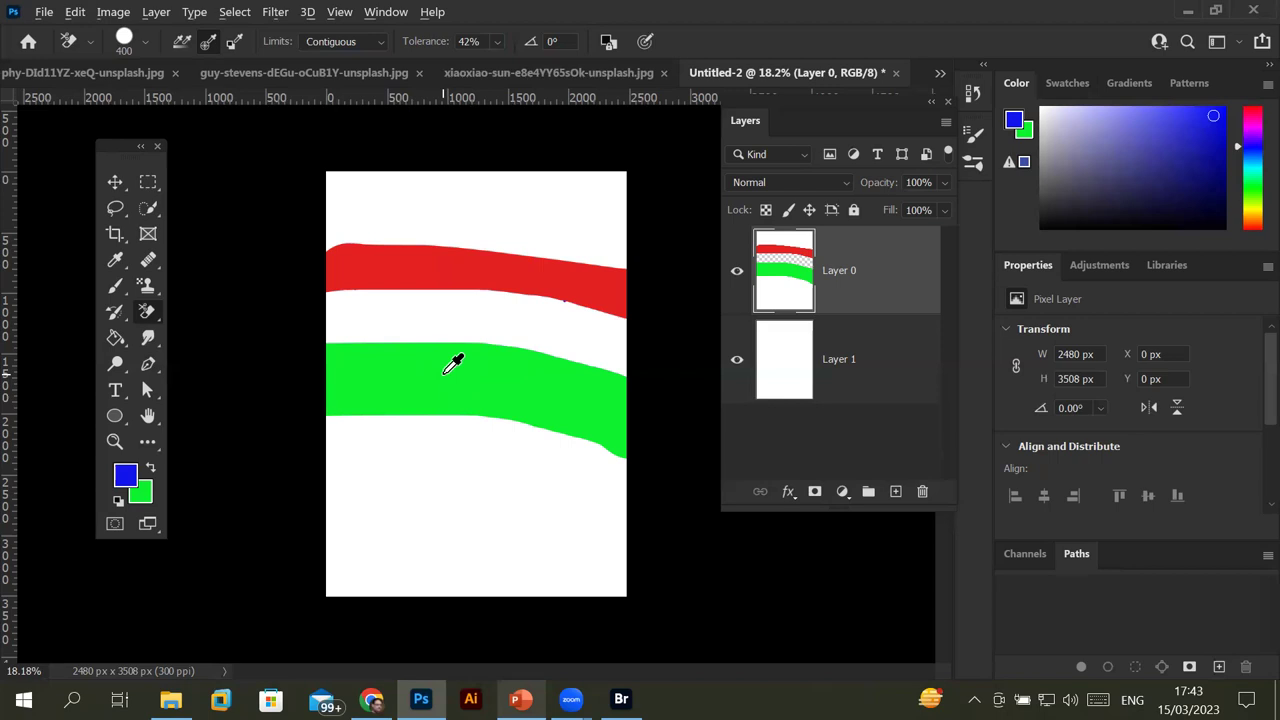
Sample the green band and erase it in several strokes, then step back to restore it.
{"action": "left_click", "coordinate": [444, 373], "text": "alt"}
{"action": "mouse_move", "coordinate": [444, 373]}
{"action": "left_mouse_down"}
{"action": "mouse_move", "coordinate": [600, 385]}
{"action": "mouse_move", "coordinate": [457, 366]}
{"action": "mouse_move", "coordinate": [297, 409]}
{"action": "mouse_move", "coordinate": [590, 423]}
{"action": "mouse_move", "coordinate": [609, 440]}
{"action": "mouse_move", "coordinate": [354, 354]}
{"action": "mouse_move", "coordinate": [546, 354]}
{"action": "mouse_move", "coordinate": [438, 337]}
{"action": "left_mouse_up"}
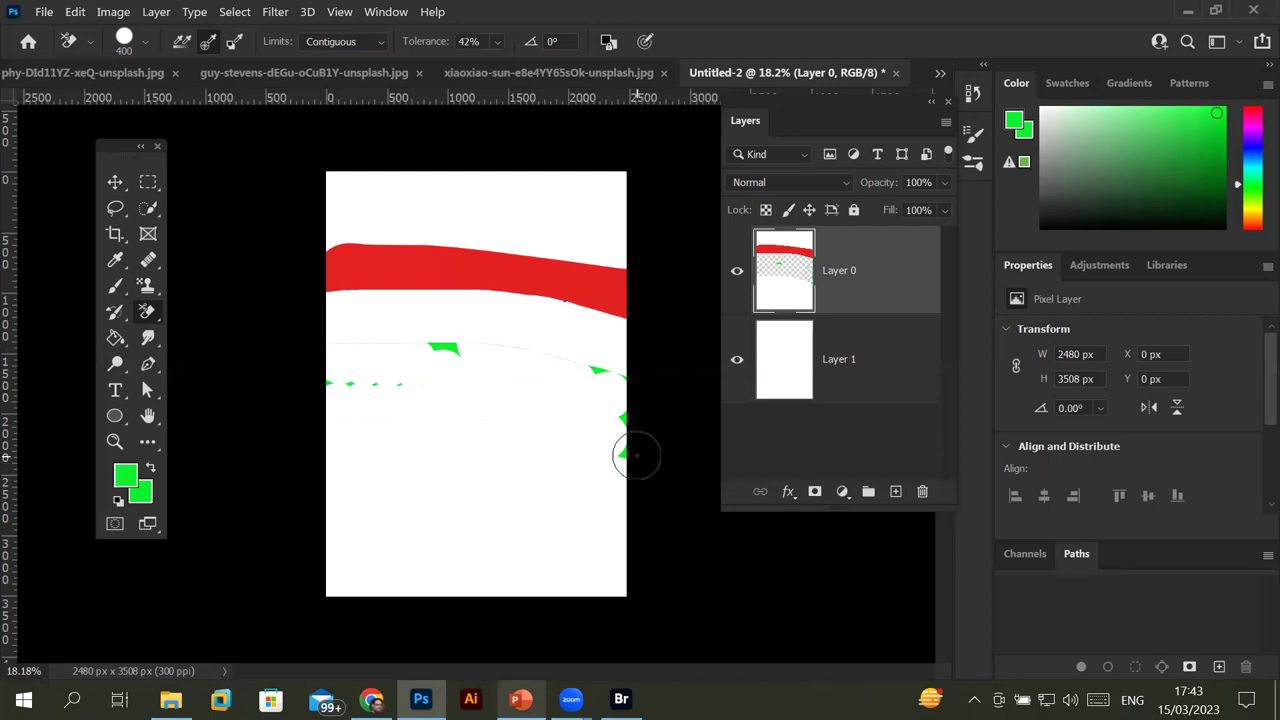
{"action": "left_click_drag", "start_coordinate": [440, 354], "coordinate": [450, 350]}
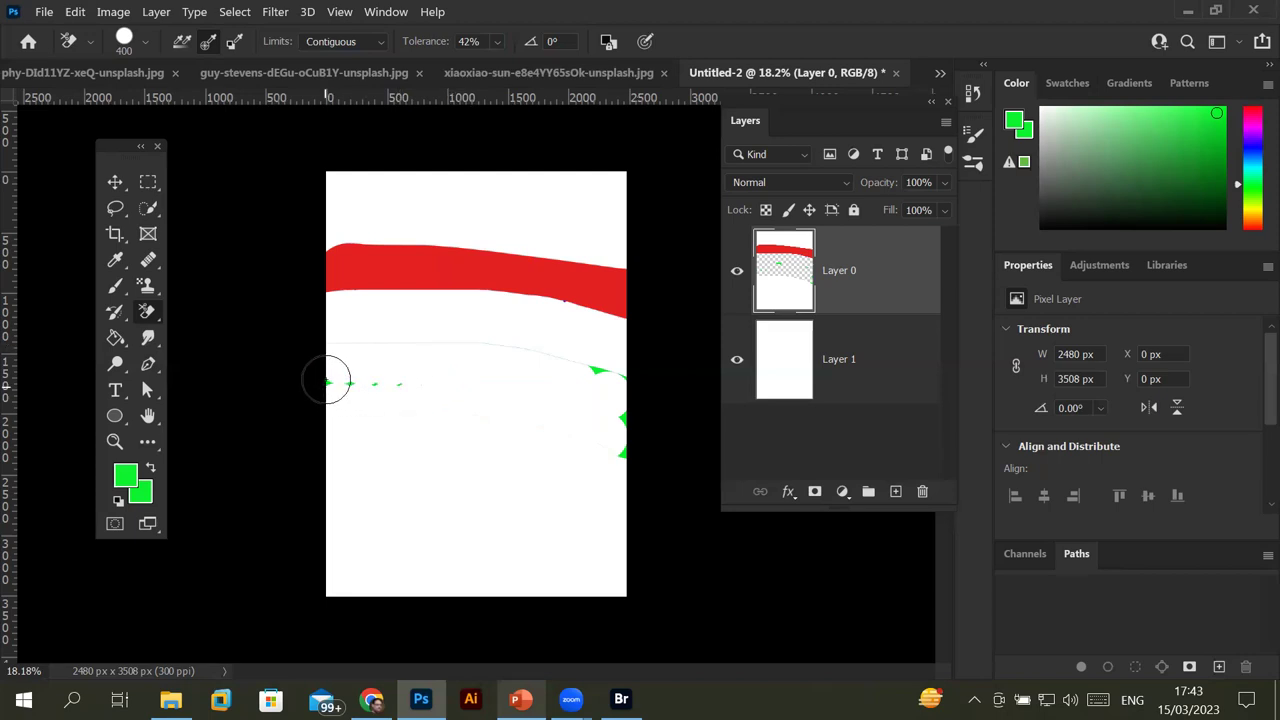
{"action": "left_click_drag", "start_coordinate": [328, 381], "coordinate": [394, 382]}
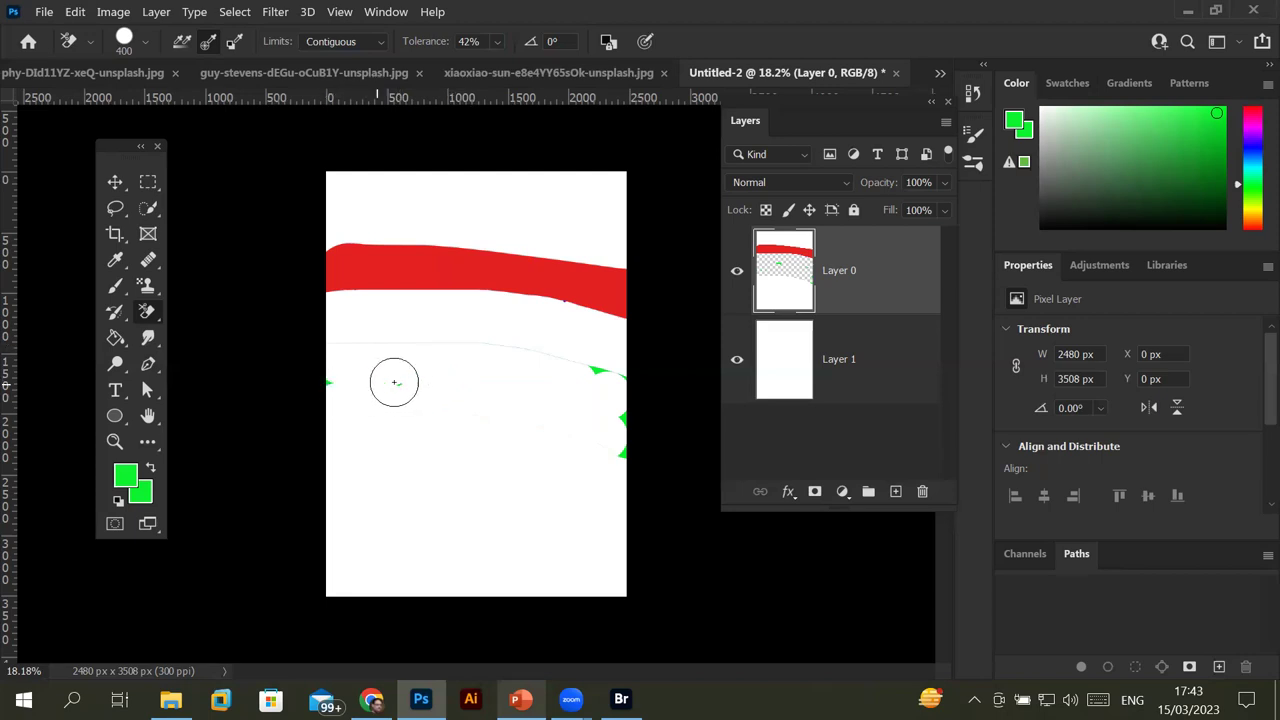
{"action": "mouse_move", "coordinate": [591, 371]}
{"action": "left_mouse_down"}
{"action": "mouse_move", "coordinate": [629, 408]}
{"action": "mouse_move", "coordinate": [617, 437]}
{"action": "left_mouse_up"}
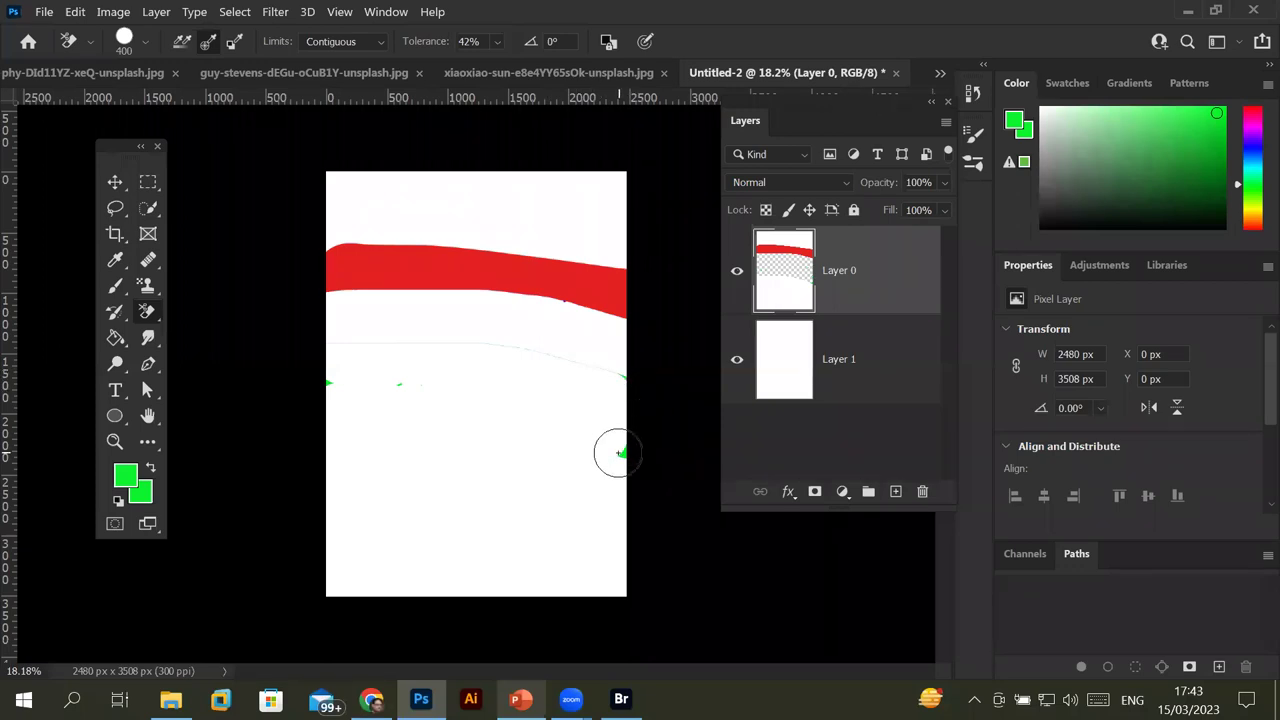
{"action": "key", "text": "ctrl+z"}
{"action": "key", "text": "ctrl+z"}
{"action": "key", "text": "ctrl+z"}
{"action": "key", "text": "ctrl+z"}
{"action": "key", "text": "ctrl+z"}
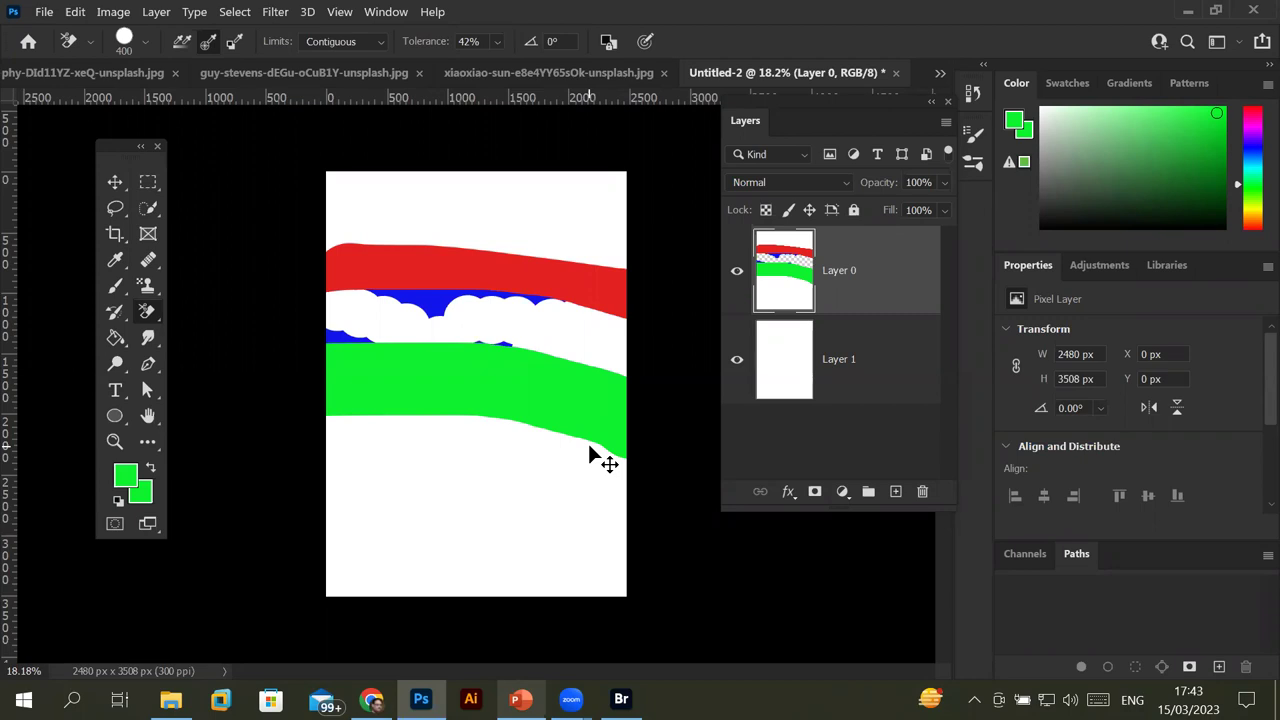
Undo the remaining erasing to restore the blue band, then eyedropper its blue as foreground.
{"action": "key", "text": "ctrl+z"}
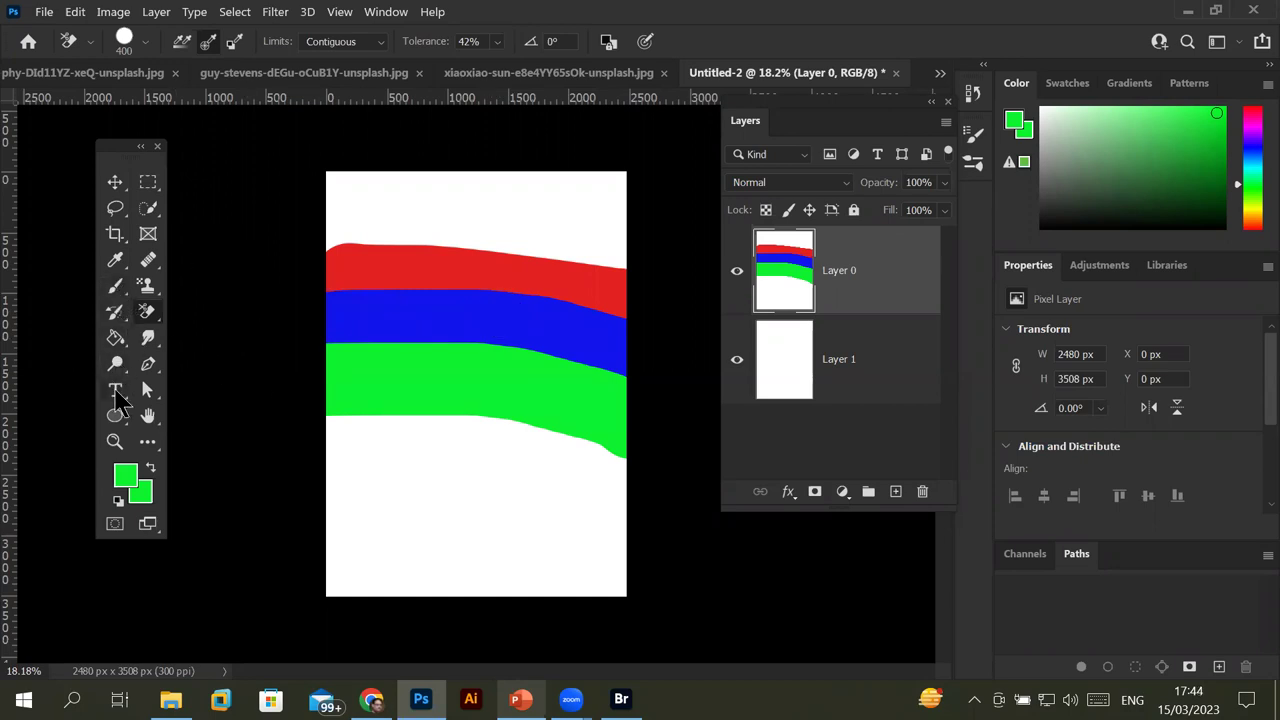
{"action": "left_click", "coordinate": [115, 260]}
{"action": "left_click", "coordinate": [421, 312]}
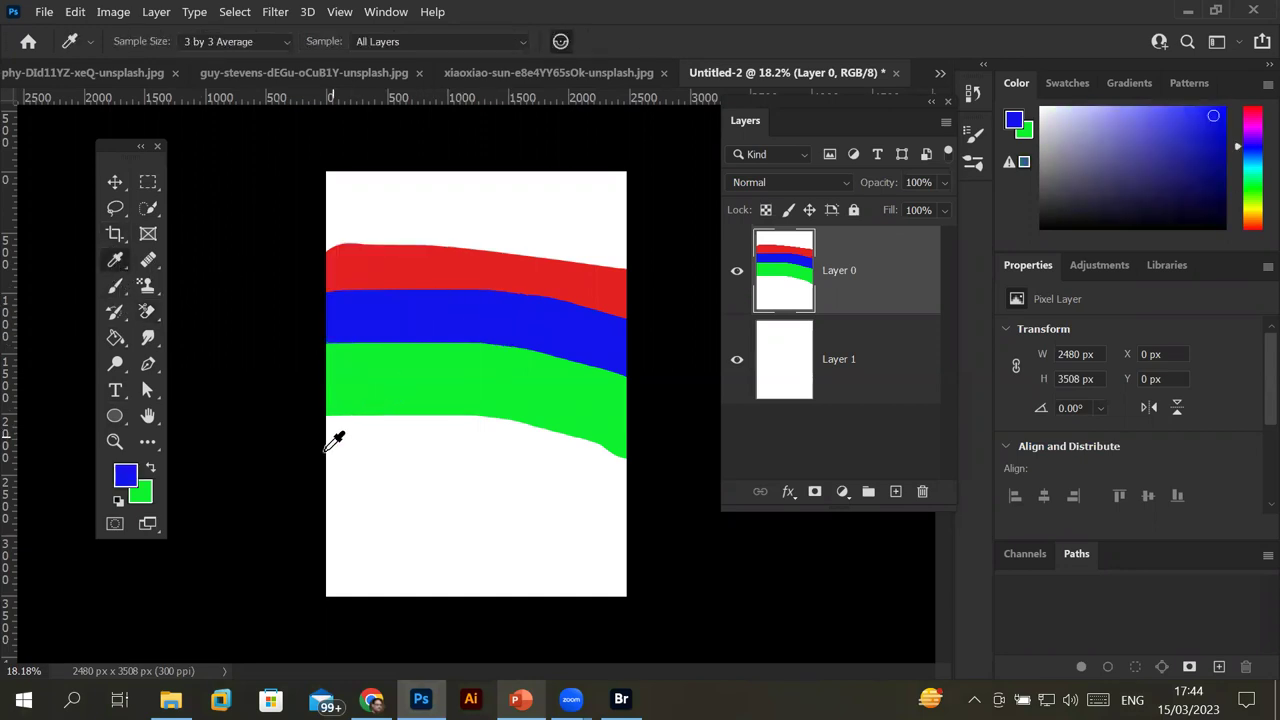
Brush wide blue bands below the green band and across the top of the page.
{"action": "left_click", "coordinate": [116, 287]}
{"action": "left_click_drag", "start_coordinate": [329, 434], "coordinate": [663, 509]}
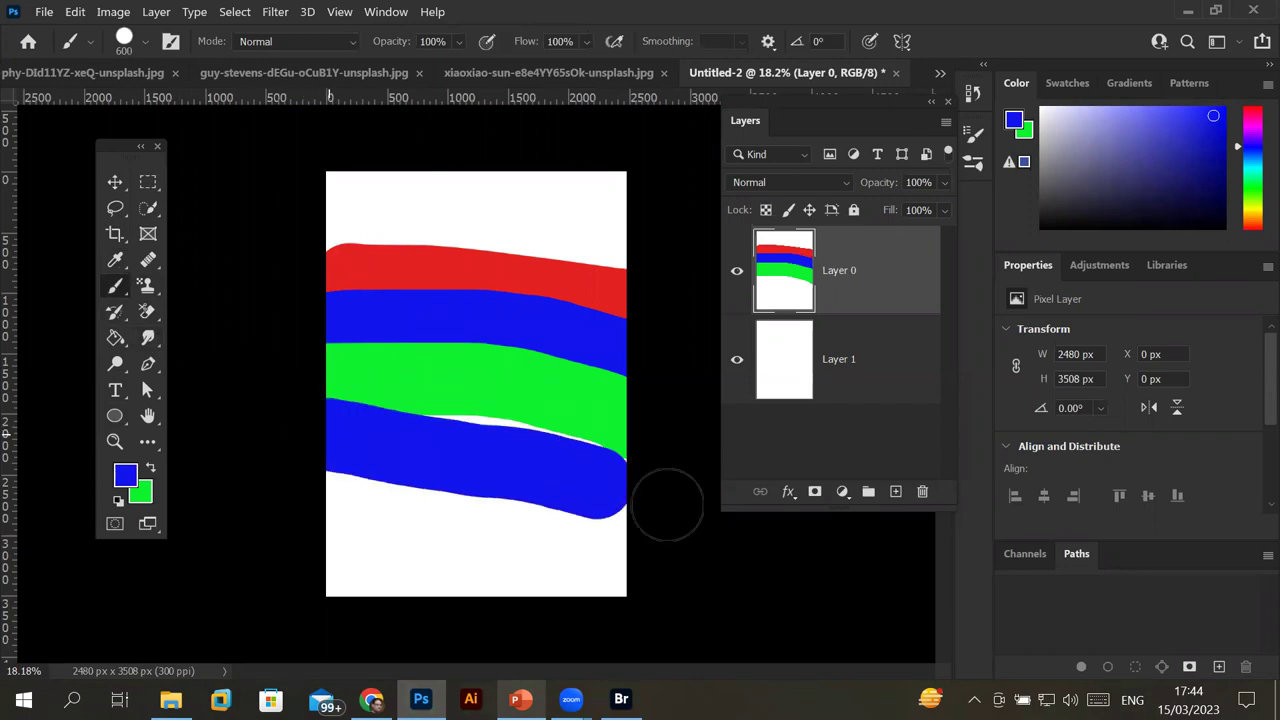
{"action": "mouse_move", "coordinate": [600, 445]}
{"action": "left_mouse_down"}
{"action": "mouse_move", "coordinate": [383, 450]}
{"action": "mouse_move", "coordinate": [612, 462]}
{"action": "left_mouse_up"}
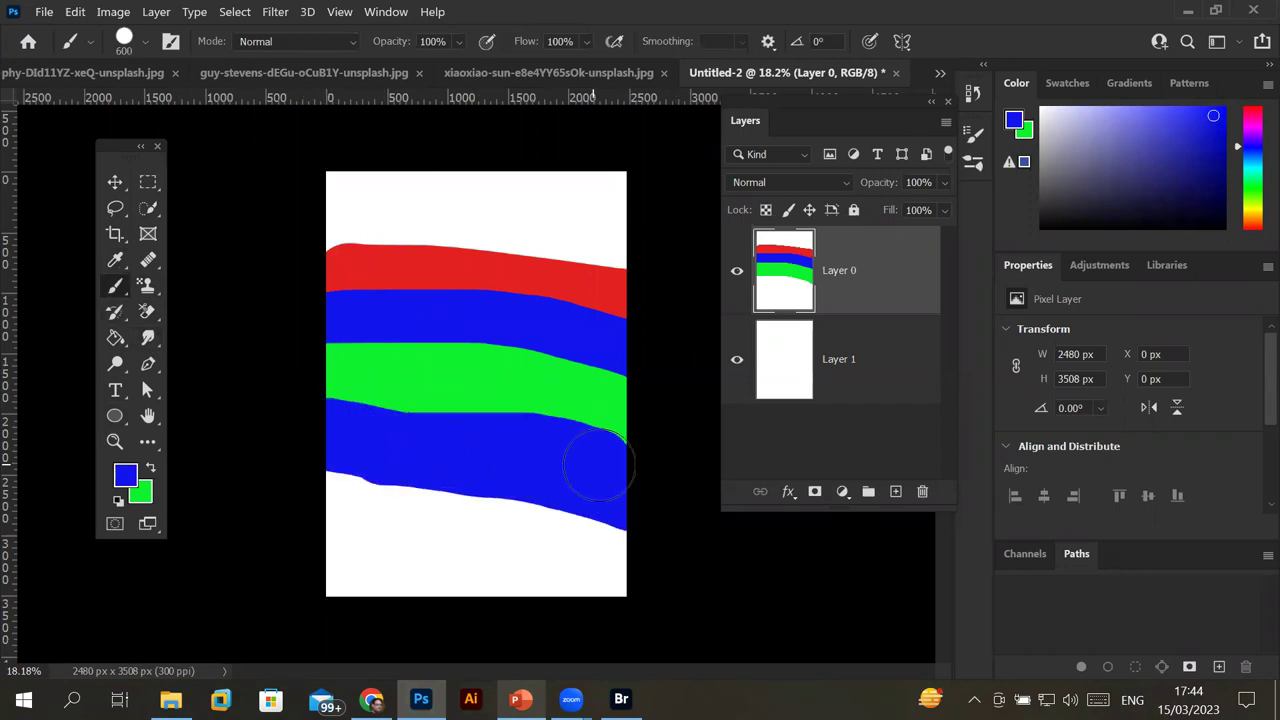
{"action": "left_click", "coordinate": [334, 220]}
{"action": "left_click_drag", "start_coordinate": [334, 220], "coordinate": [649, 234]}
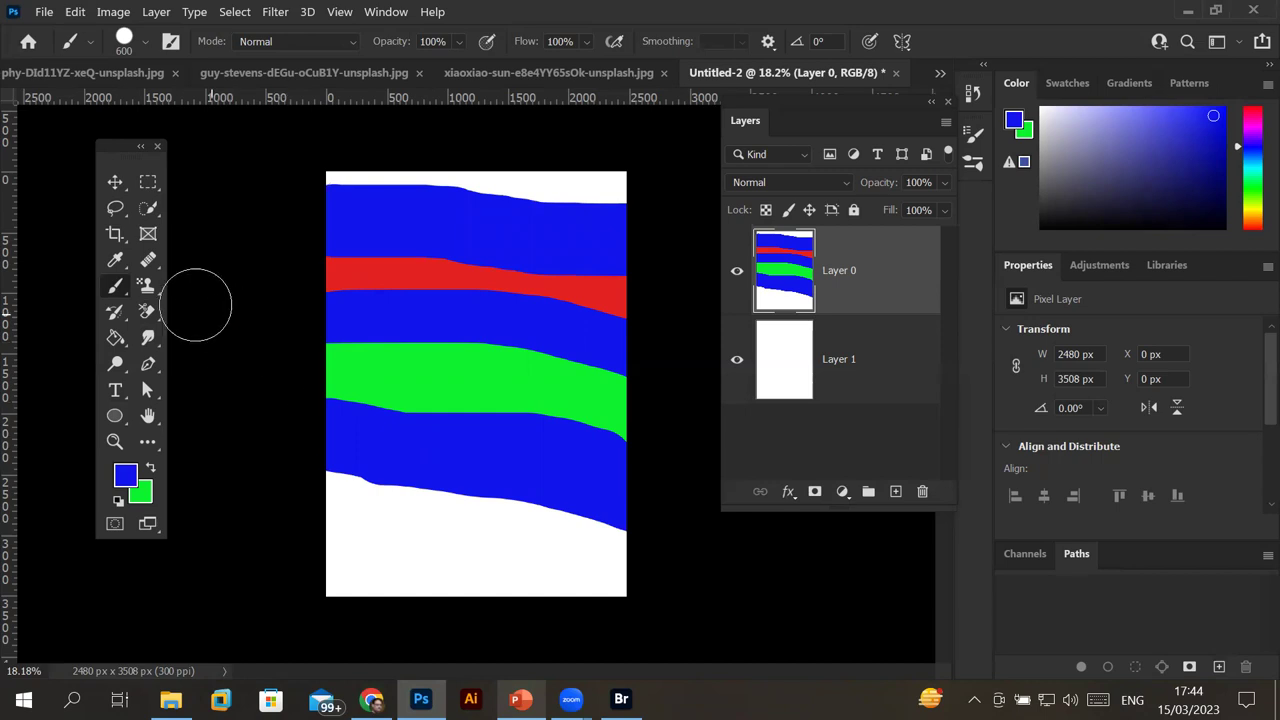
{"action": "left_click", "coordinate": [146, 316]}
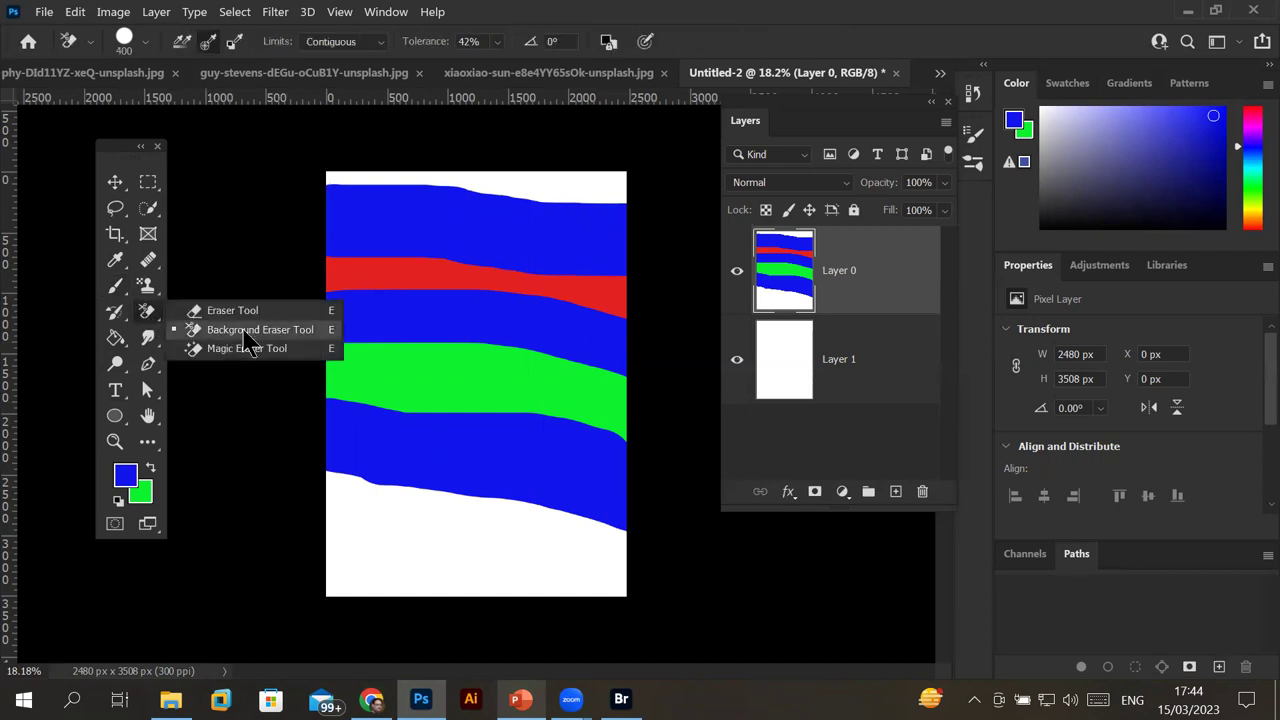
Keep the Background Eraser, sample the top blue band, and lower Tolerance from 42% to 1%.
{"action": "left_click", "coordinate": [326, 330]}
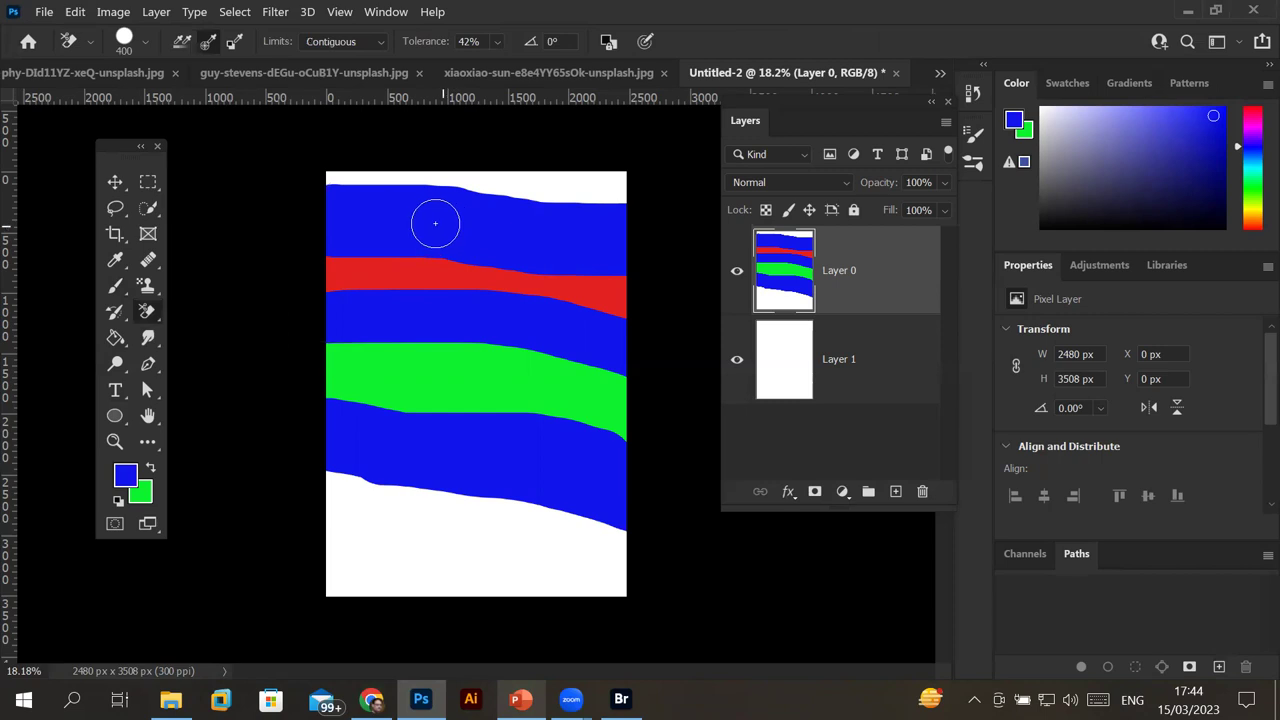
{"action": "key", "text": "alt"}
{"action": "left_click", "coordinate": [431, 221], "text": "alt"}
{"action": "left_click", "coordinate": [499, 43]}
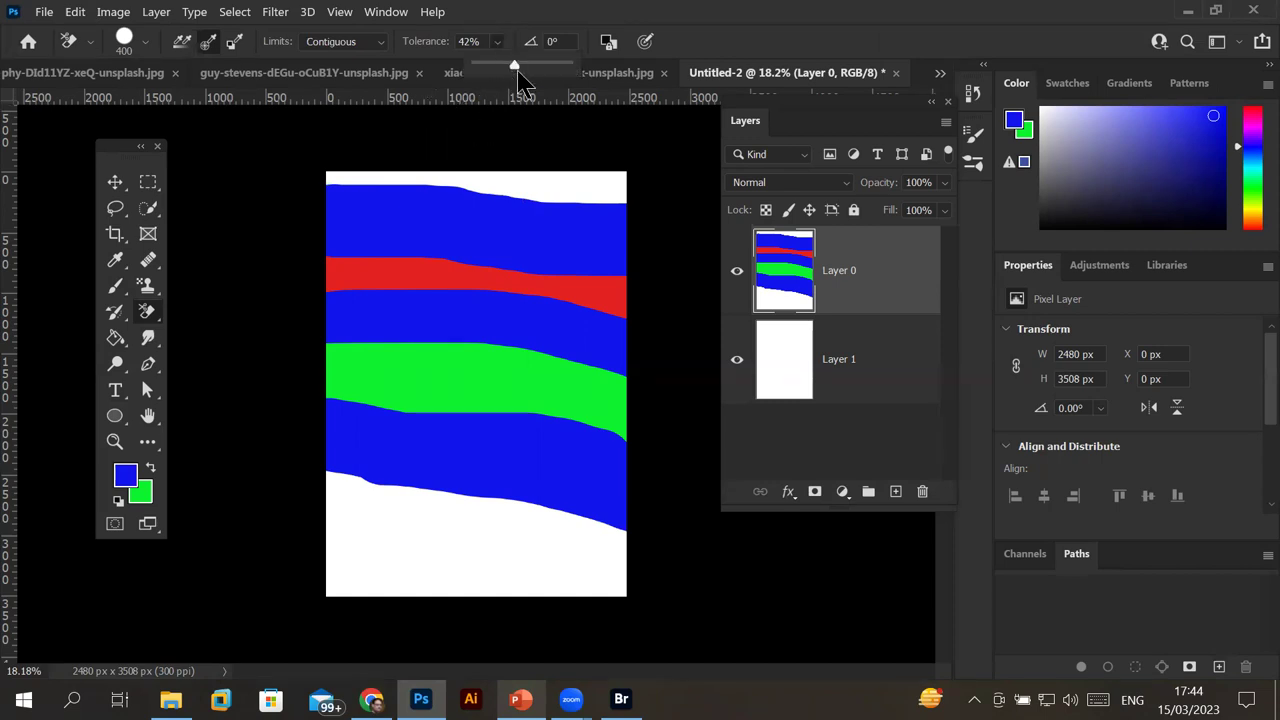
{"action": "mouse_move", "coordinate": [516, 64]}
{"action": "left_mouse_down"}
{"action": "mouse_move", "coordinate": [492, 64]}
{"action": "mouse_move", "coordinate": [514, 64]}
{"action": "left_mouse_up"}
{"action": "left_click_drag", "start_coordinate": [515, 64], "coordinate": [468, 64]}
{"action": "left_click", "coordinate": [515, 217]}
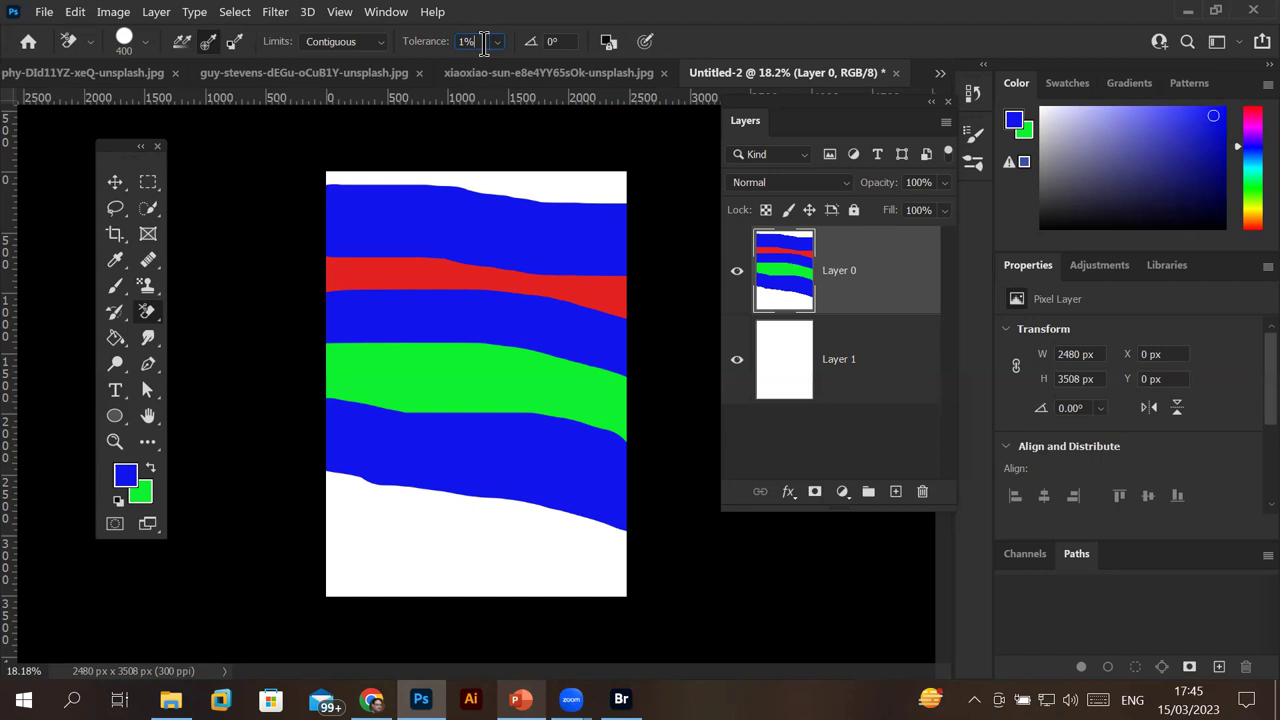
Set Limits to Discontiguous and erase all three blue bands from Layer 0.
{"action": "left_click", "coordinate": [378, 42]}
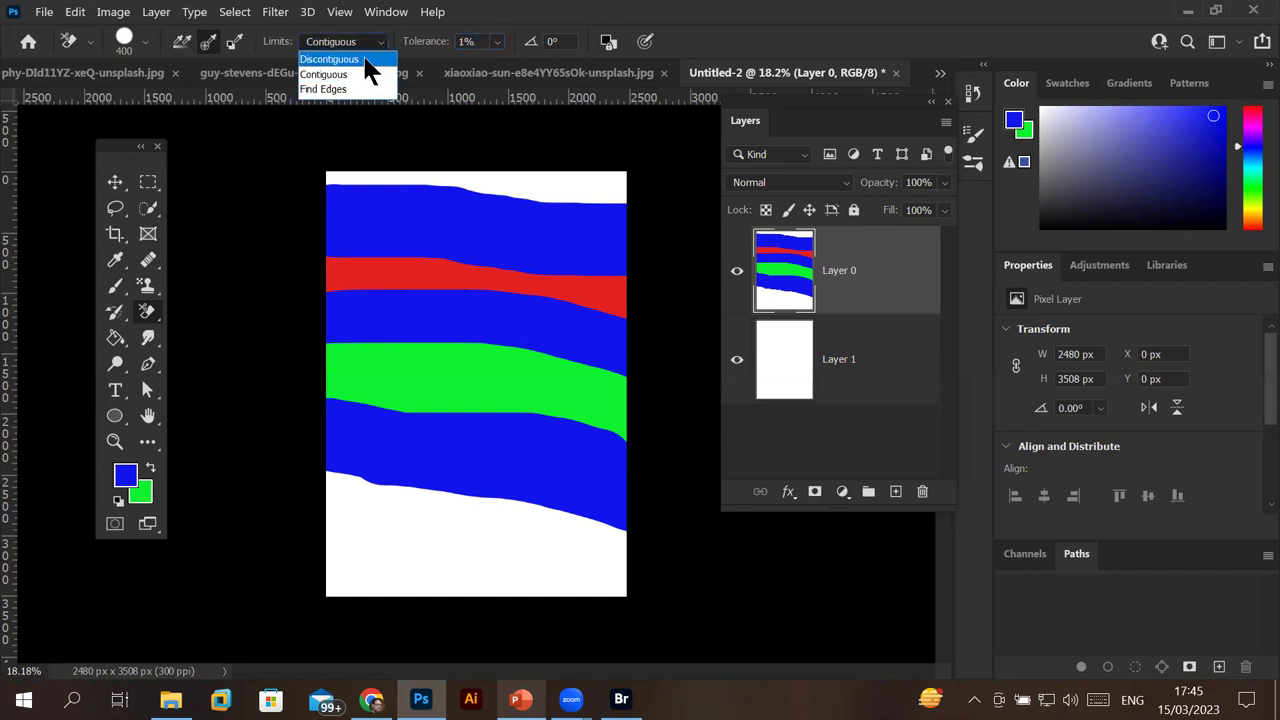
{"action": "left_click", "coordinate": [365, 59]}
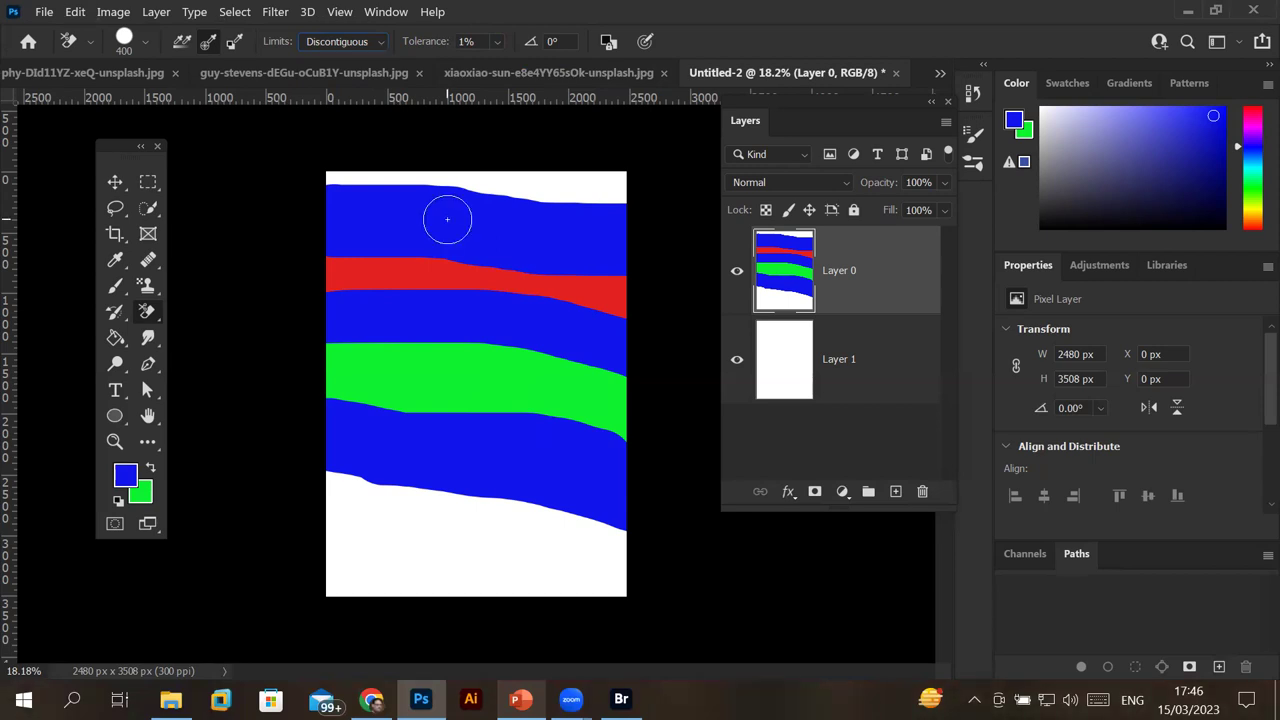
{"action": "mouse_move", "coordinate": [447, 219]}
{"action": "left_mouse_down"}
{"action": "mouse_move", "coordinate": [474, 317]}
{"action": "mouse_move", "coordinate": [634, 343]}
{"action": "left_mouse_up"}
{"action": "mouse_move", "coordinate": [463, 429]}
{"action": "left_mouse_down"}
{"action": "mouse_move", "coordinate": [420, 451]}
{"action": "mouse_move", "coordinate": [510, 422]}
{"action": "mouse_move", "coordinate": [563, 508]}
{"action": "mouse_move", "coordinate": [594, 357]}
{"action": "mouse_move", "coordinate": [586, 194]}
{"action": "mouse_move", "coordinate": [516, 261]}
{"action": "mouse_move", "coordinate": [371, 257]}
{"action": "mouse_move", "coordinate": [345, 230]}
{"action": "mouse_move", "coordinate": [351, 560]}
{"action": "mouse_move", "coordinate": [378, 400]}
{"action": "mouse_move", "coordinate": [366, 277]}
{"action": "mouse_move", "coordinate": [391, 309]}
{"action": "mouse_move", "coordinate": [500, 214]}
{"action": "mouse_move", "coordinate": [444, 410]}
{"action": "mouse_move", "coordinate": [391, 468]}
{"action": "left_mouse_up"}
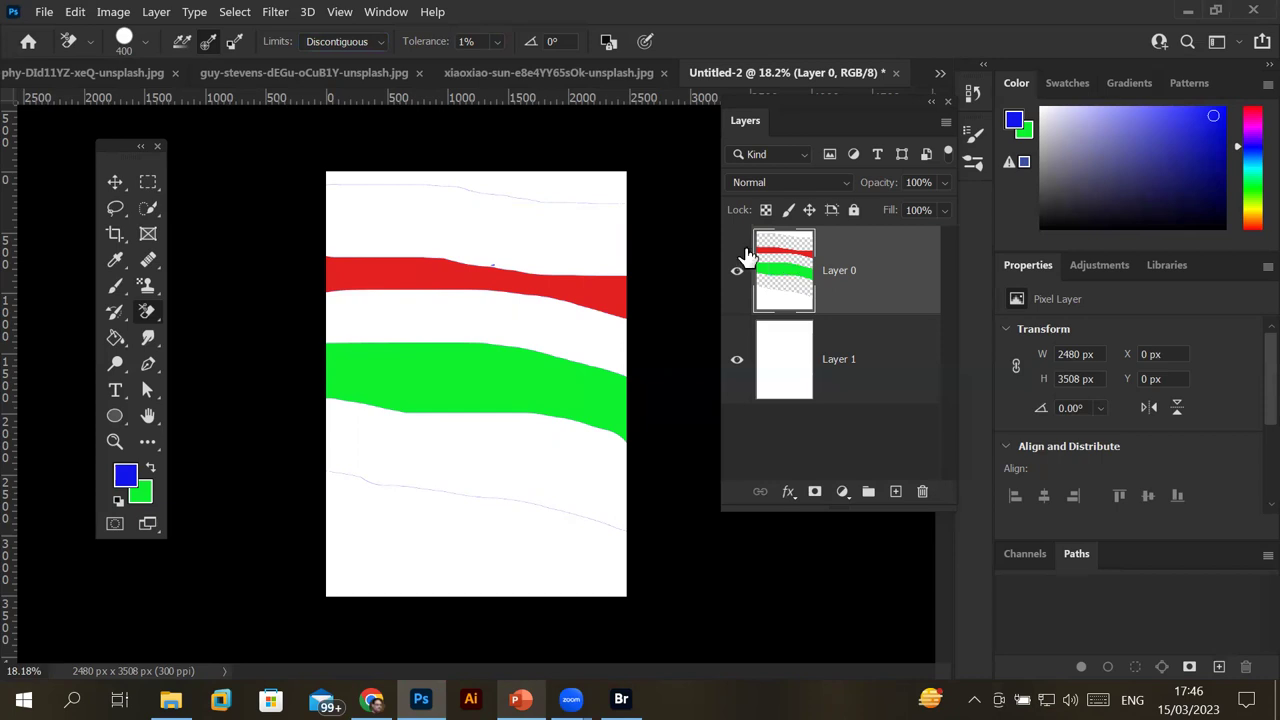
{"action": "right_click", "coordinate": [143, 318]}
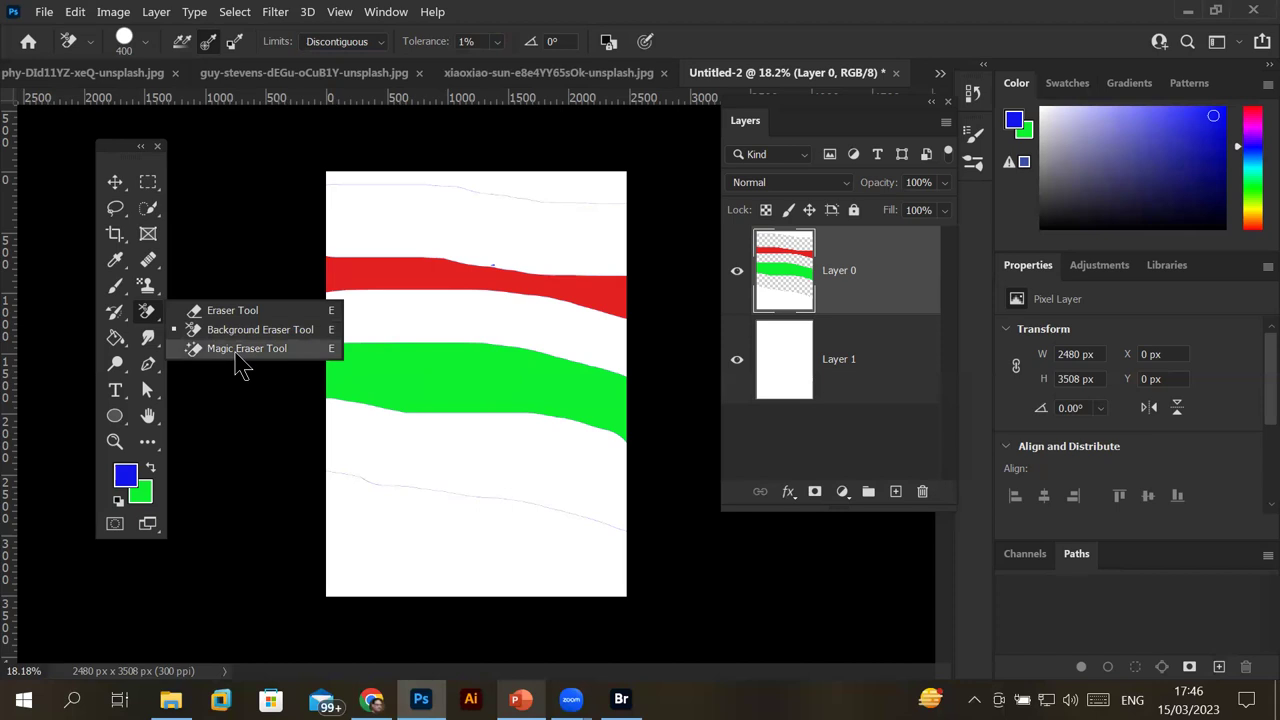
Select the Magic Eraser Tool, then open the Edit and File menus.
{"action": "left_click", "coordinate": [240, 360]}
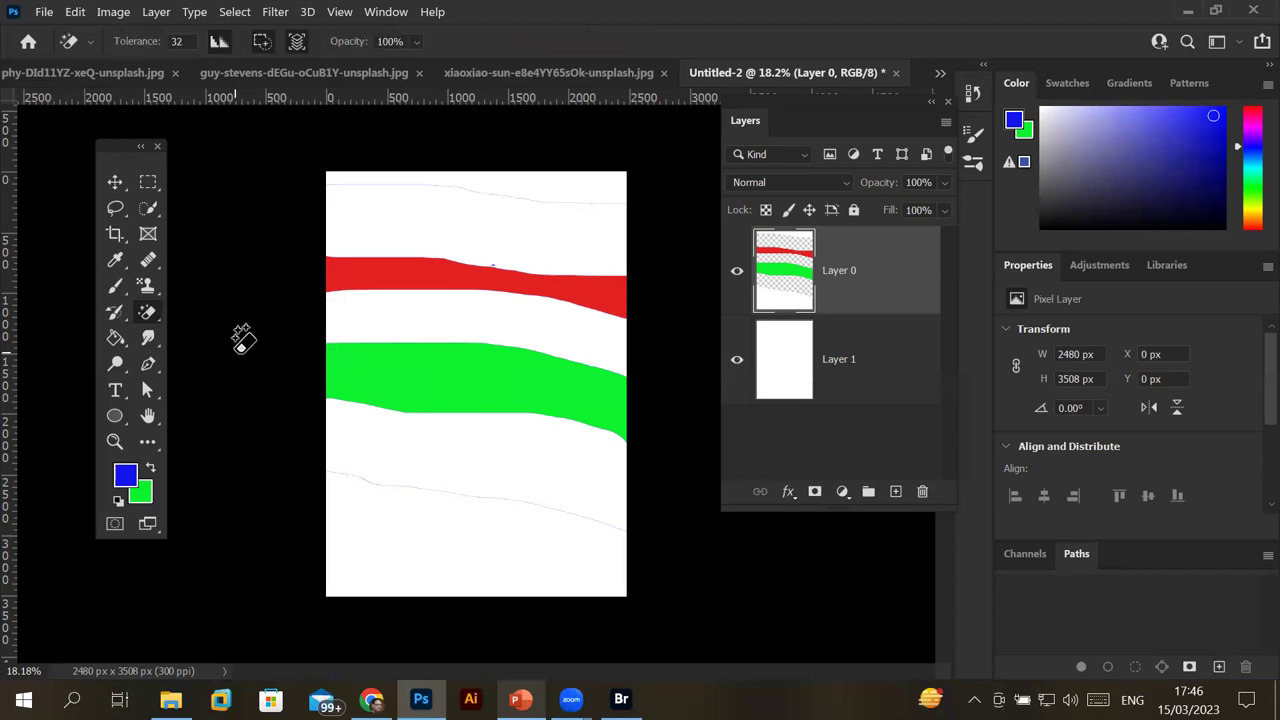
{"action": "right_click", "coordinate": [148, 318]}
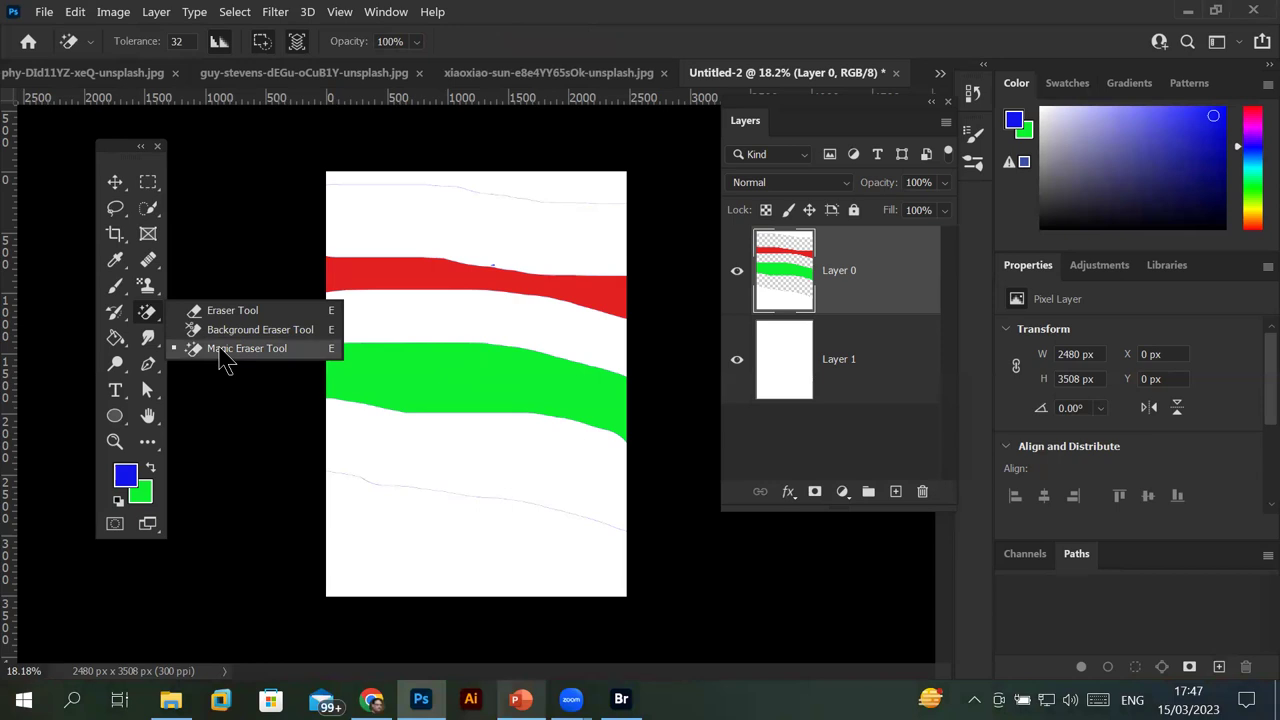
{"action": "left_click", "coordinate": [75, 11]}
{"action": "left_click", "coordinate": [44, 11]}
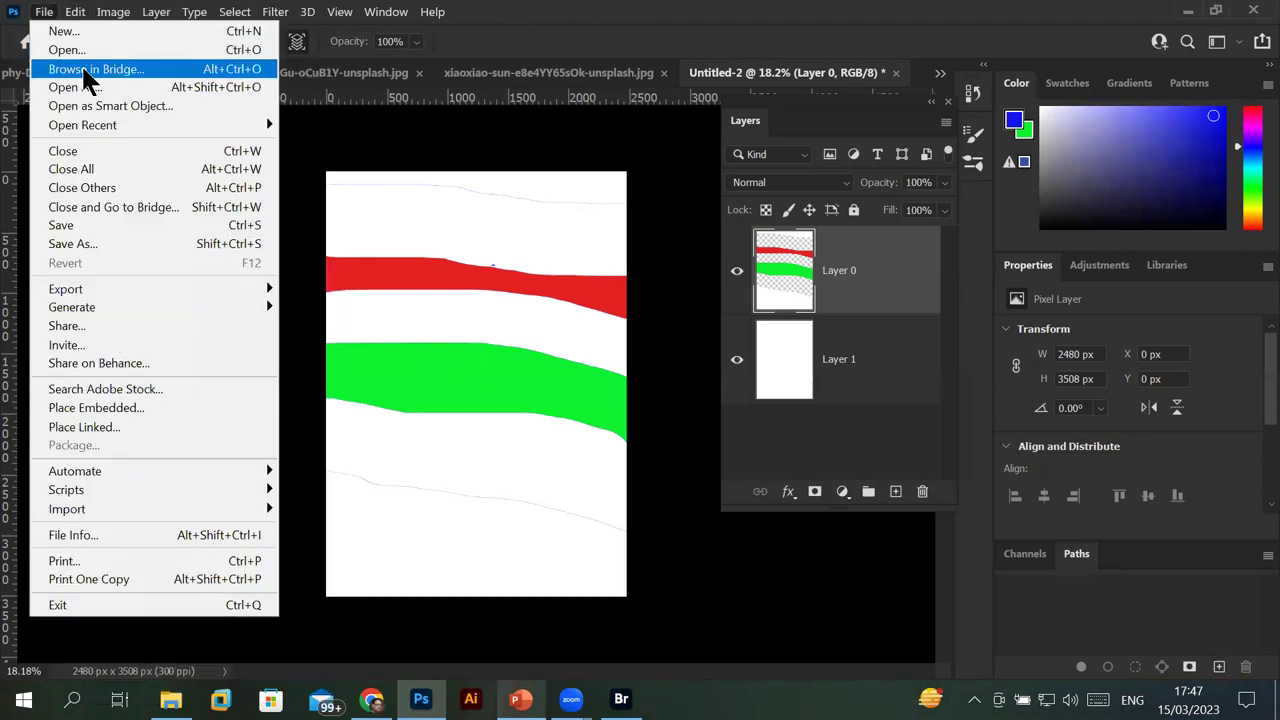
Browse Bridge to Images > BlueSKY and open the cosmic-timetraveler path photo in Photoshop.
{"action": "left_click", "coordinate": [90, 69]}
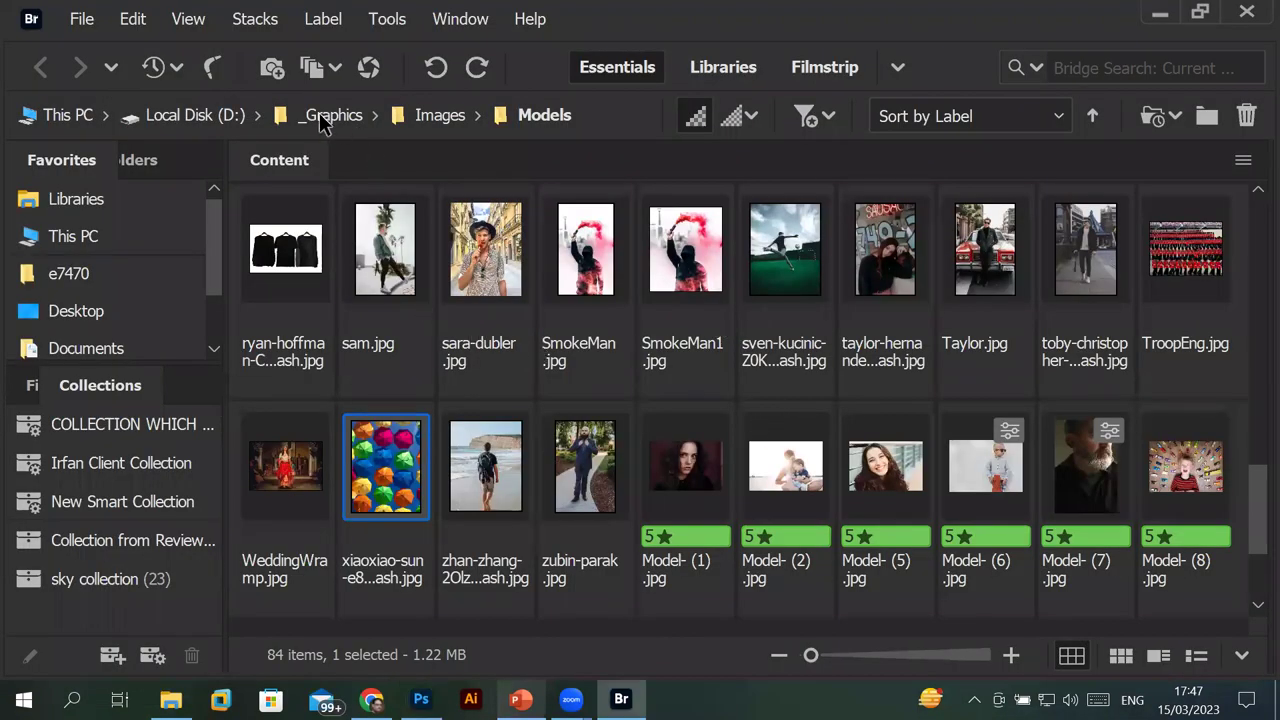
{"action": "left_click", "coordinate": [425, 118]}
{"action": "left_click", "coordinate": [467, 259]}
{"action": "double_click", "coordinate": [467, 259]}
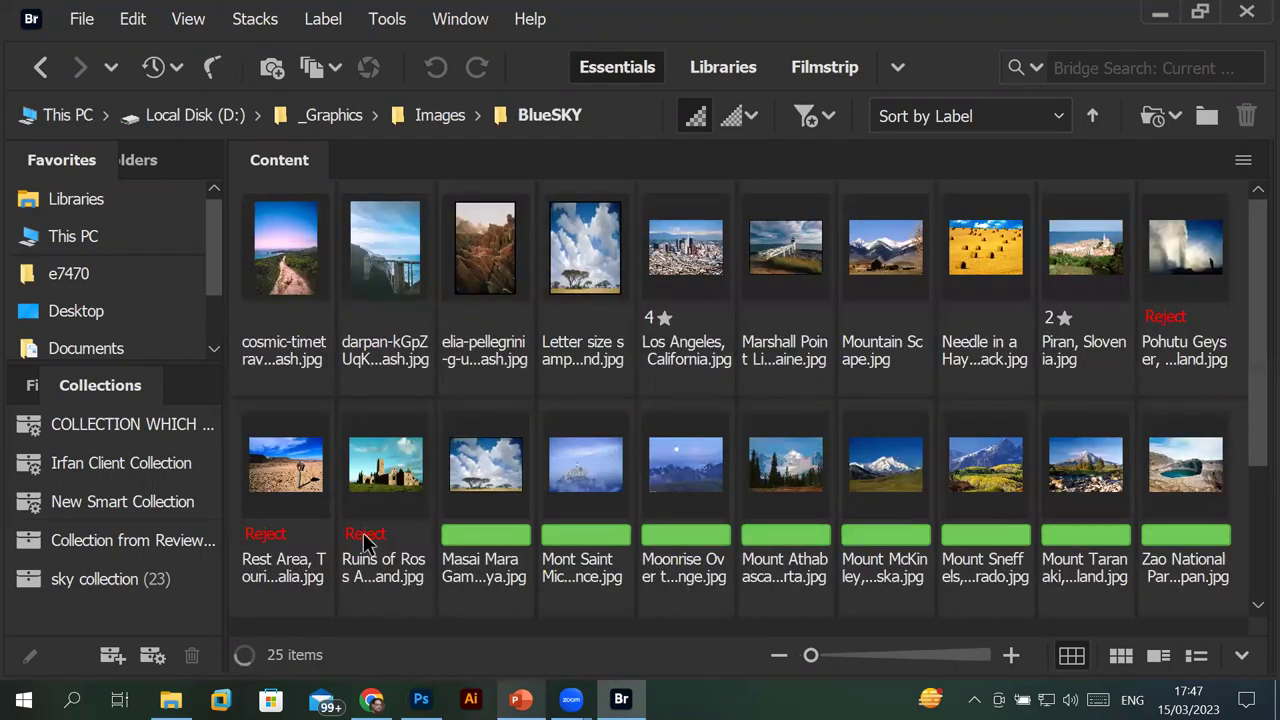
{"action": "scroll", "coordinate": [436, 490], "scroll_direction": "down", "scroll_amount": 3}
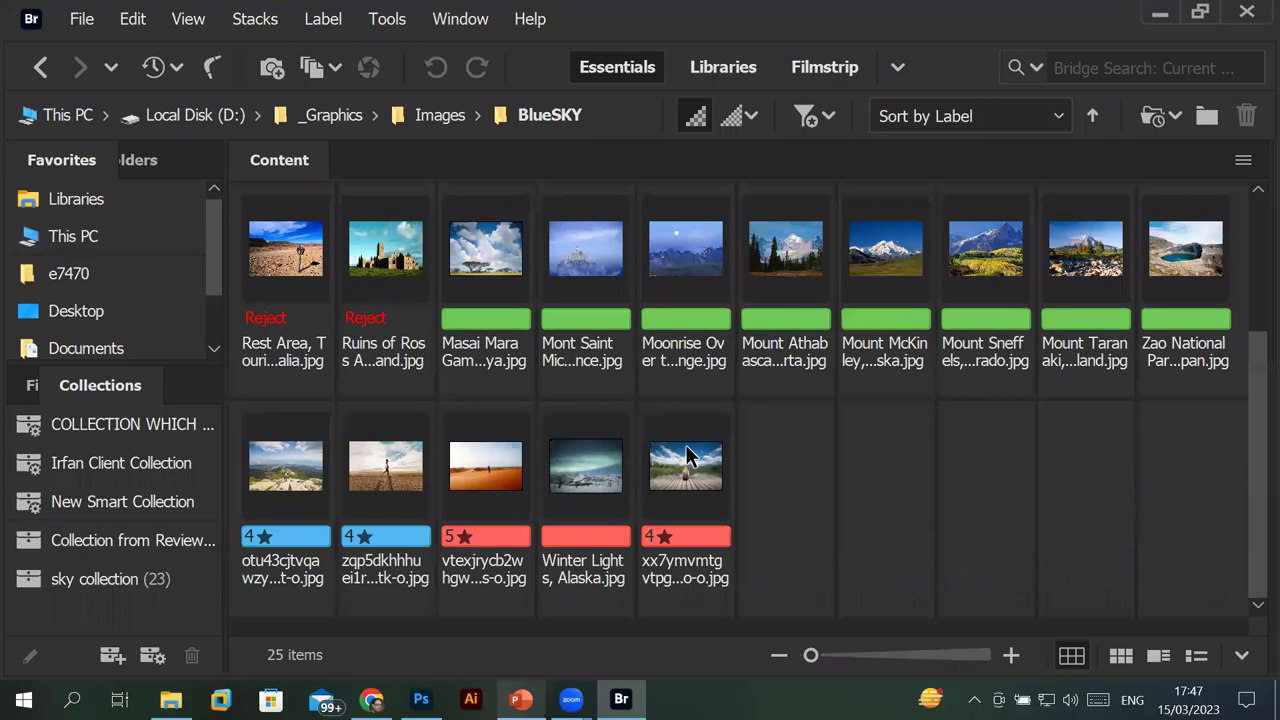
{"action": "scroll", "coordinate": [686, 455], "scroll_direction": "up", "scroll_amount": 3}
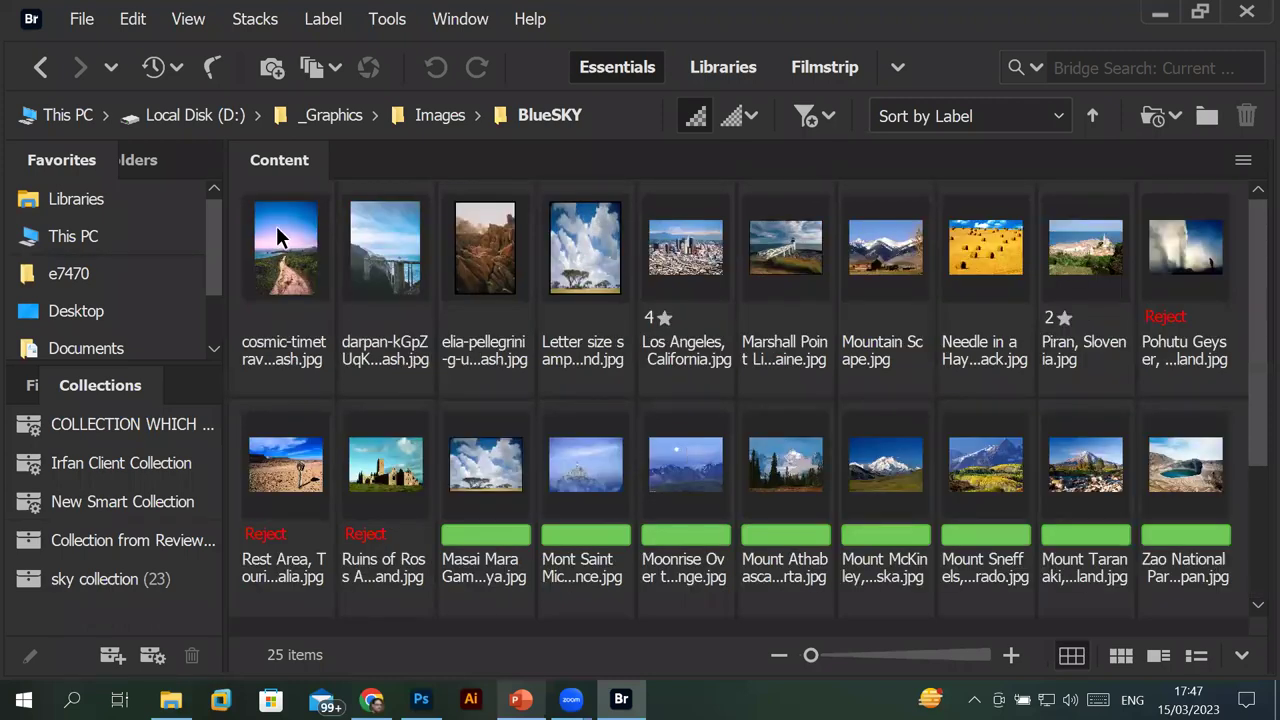
{"action": "left_click", "coordinate": [280, 215]}
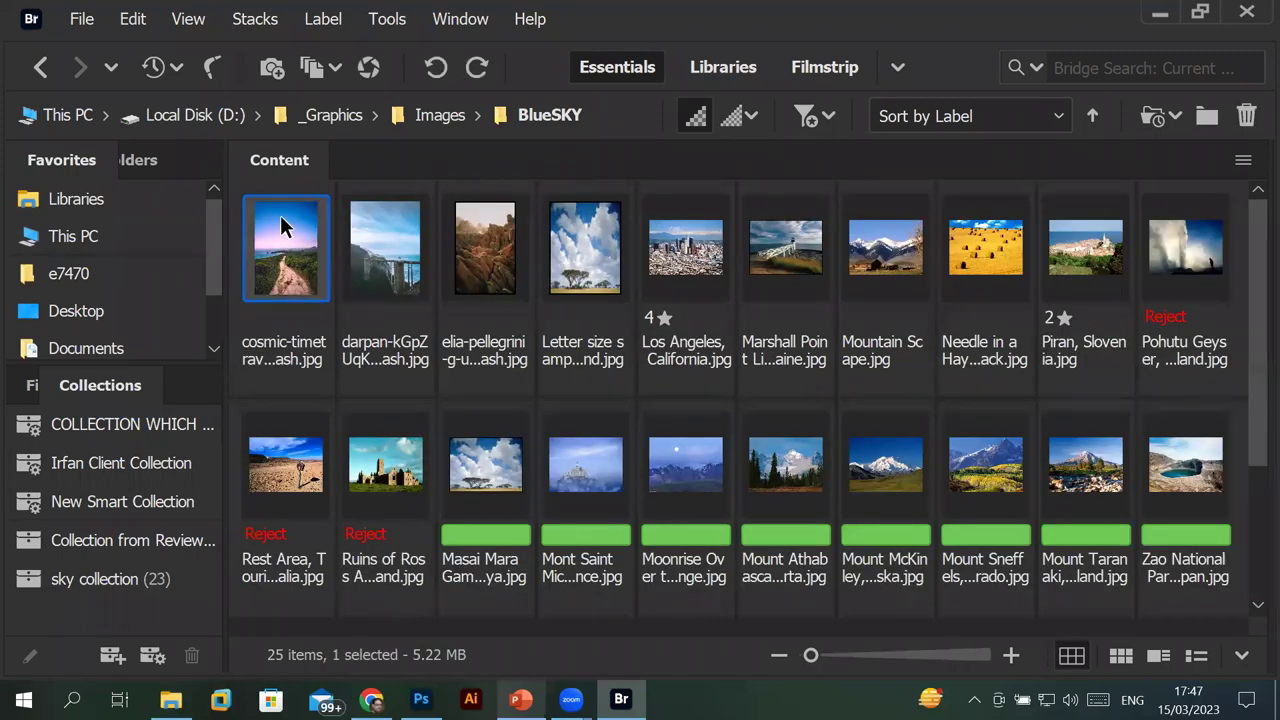
{"action": "double_click", "coordinate": [280, 215]}
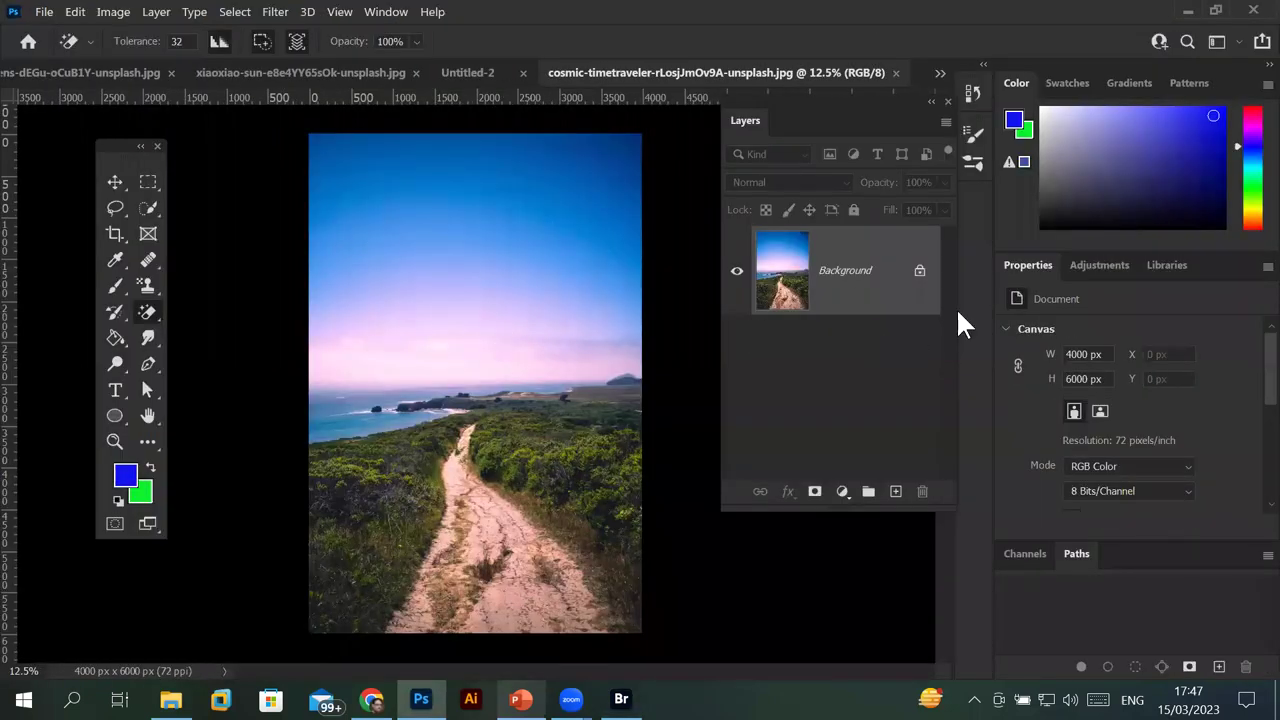
Unlock the Background and add a Layer 1 beneath it, filled with solid blue.
{"action": "left_click", "coordinate": [920, 272]}
{"action": "left_click", "coordinate": [895, 493]}
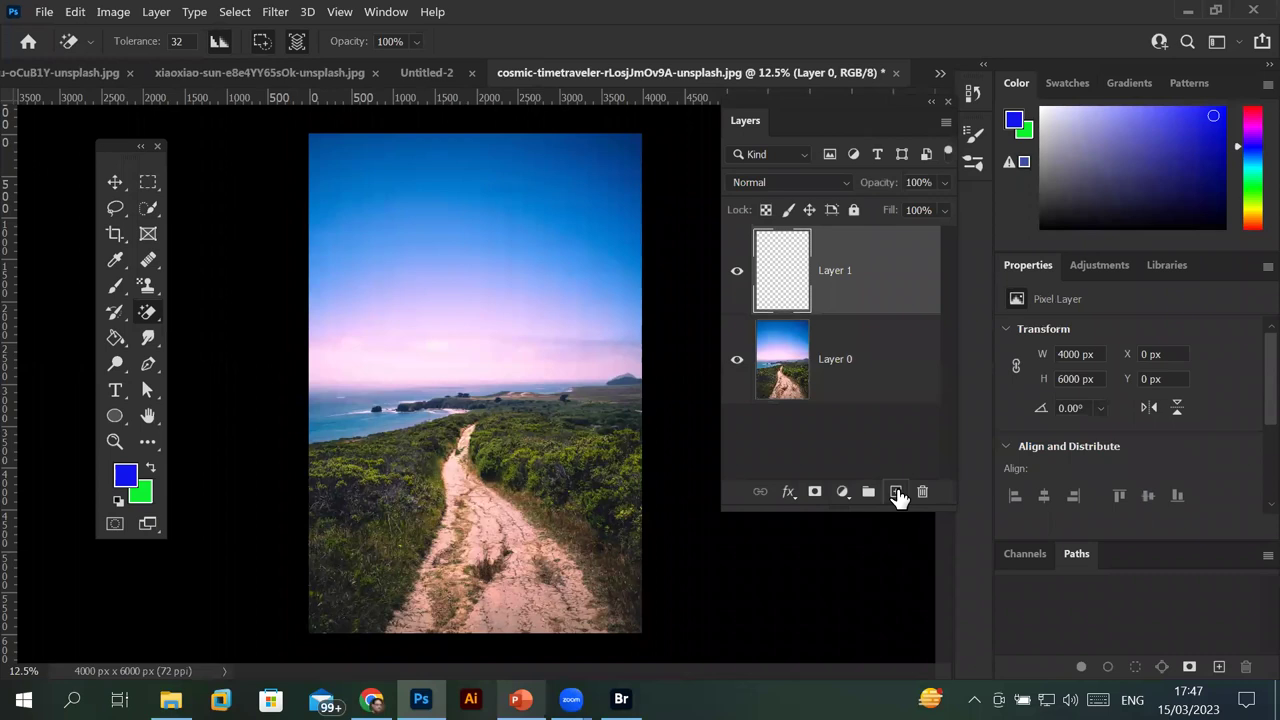
{"action": "left_click_drag", "start_coordinate": [808, 283], "coordinate": [800, 405]}
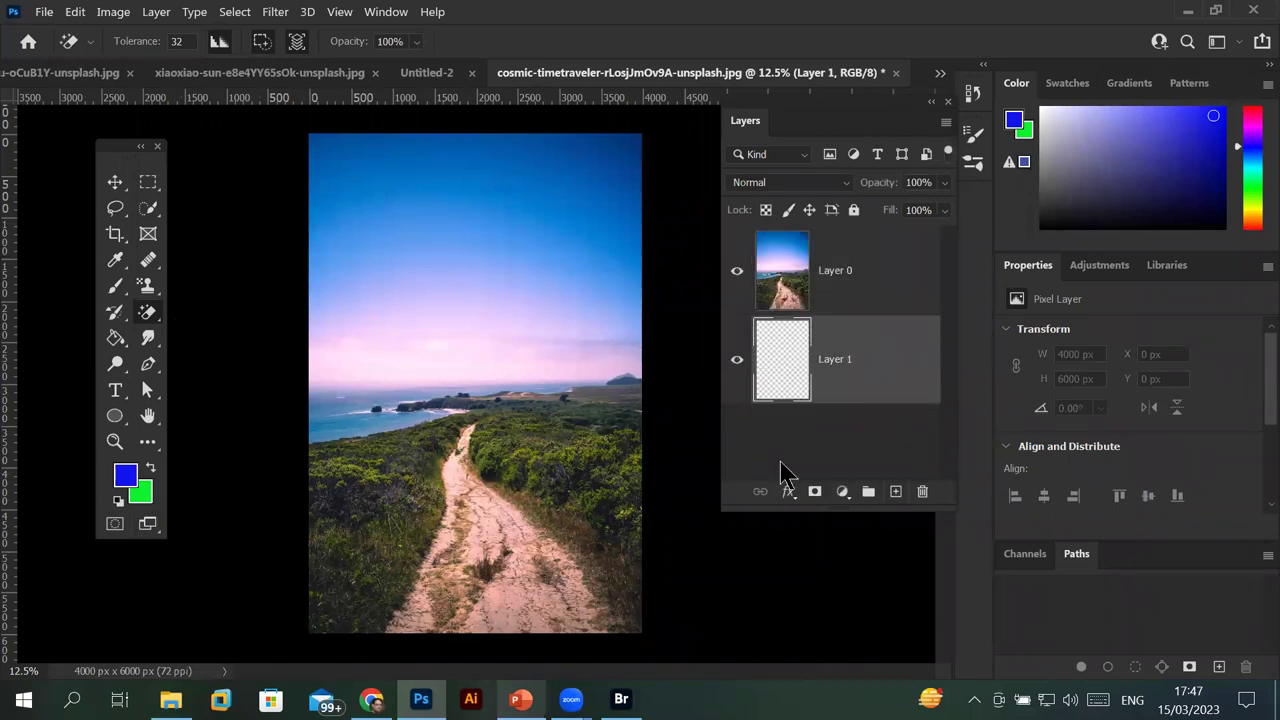
{"action": "key", "text": "alt+BackSpace"}
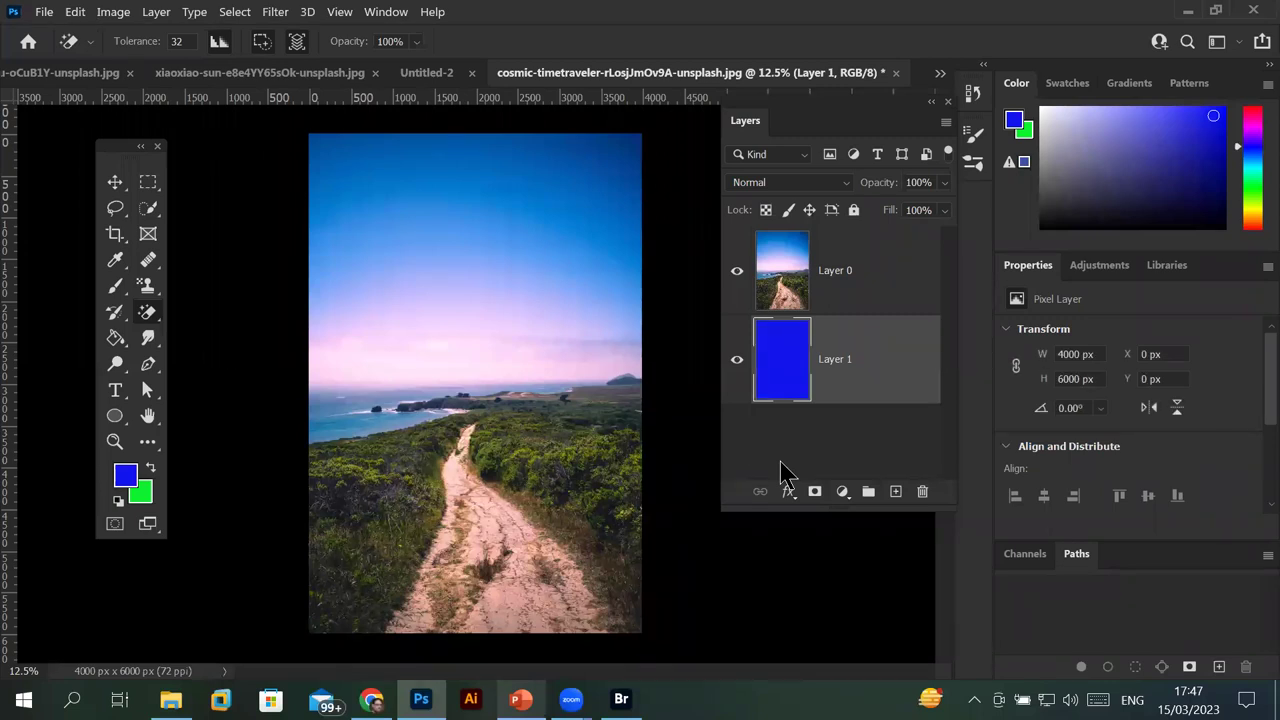
{"action": "left_click", "coordinate": [830, 265]}
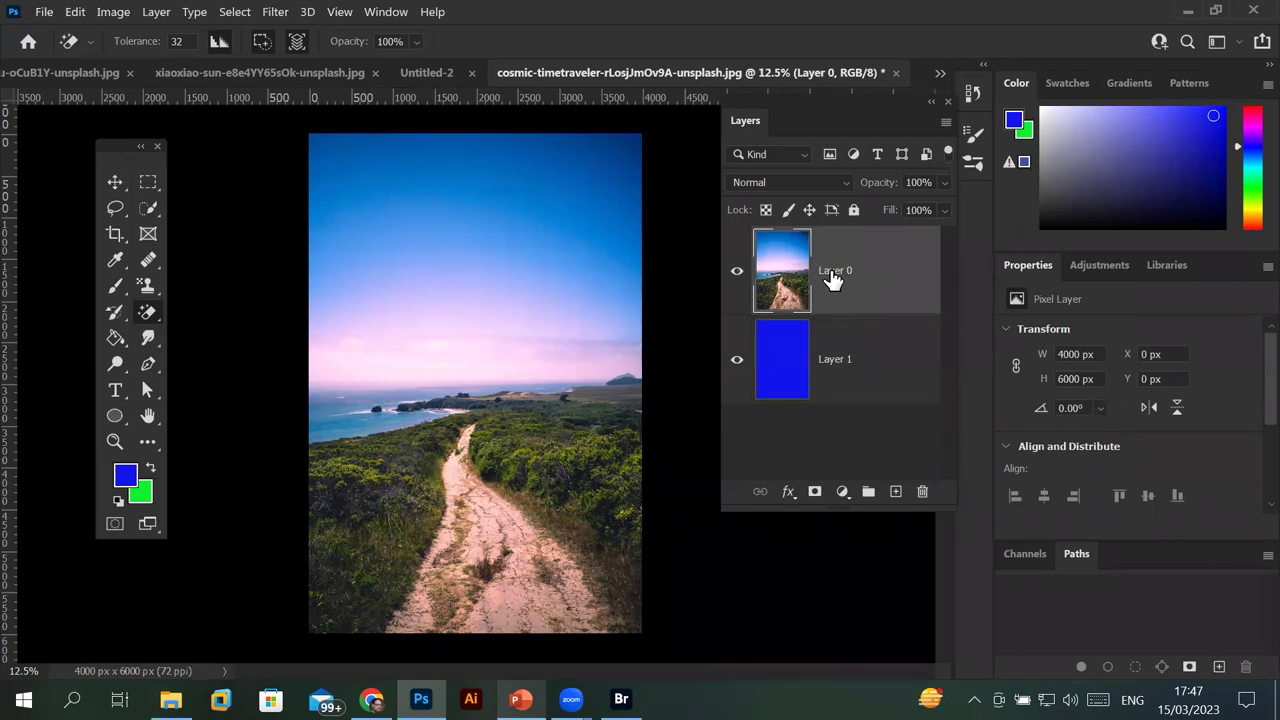
Choose the Magic Eraser Tool, keeping its tolerance at 32.
{"action": "right_click", "coordinate": [143, 320]}
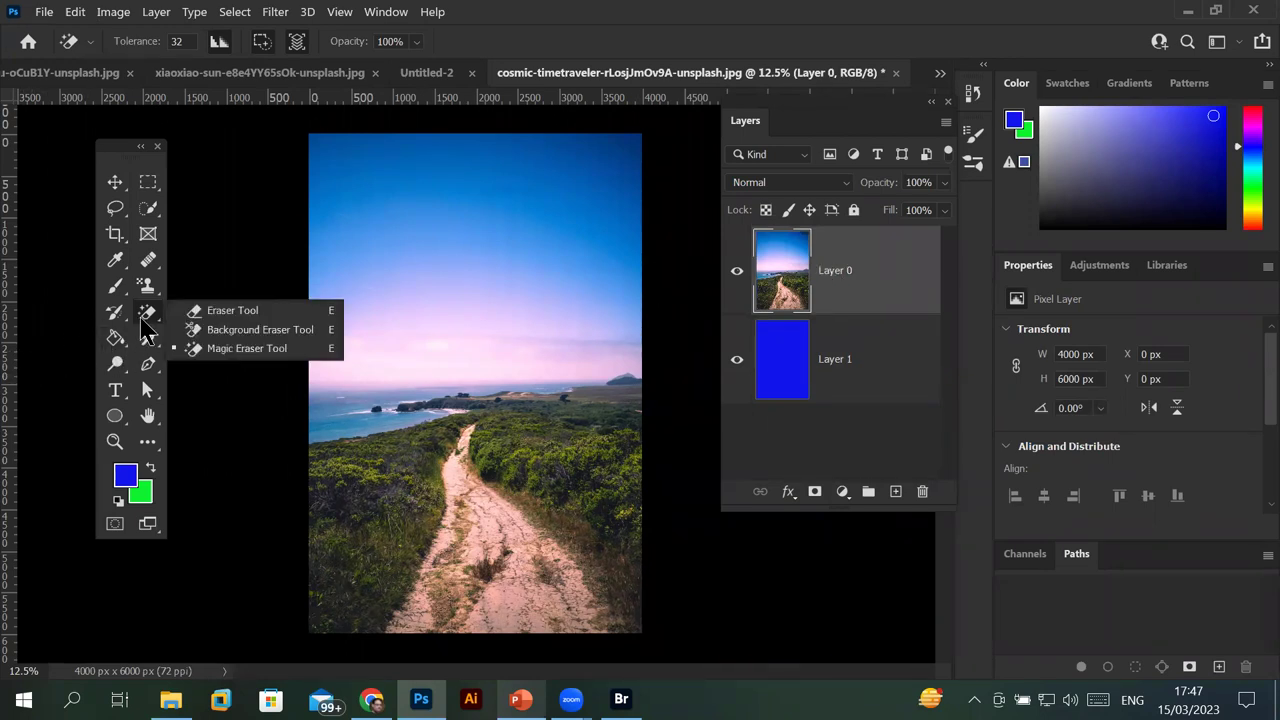
{"action": "left_click", "coordinate": [256, 350]}
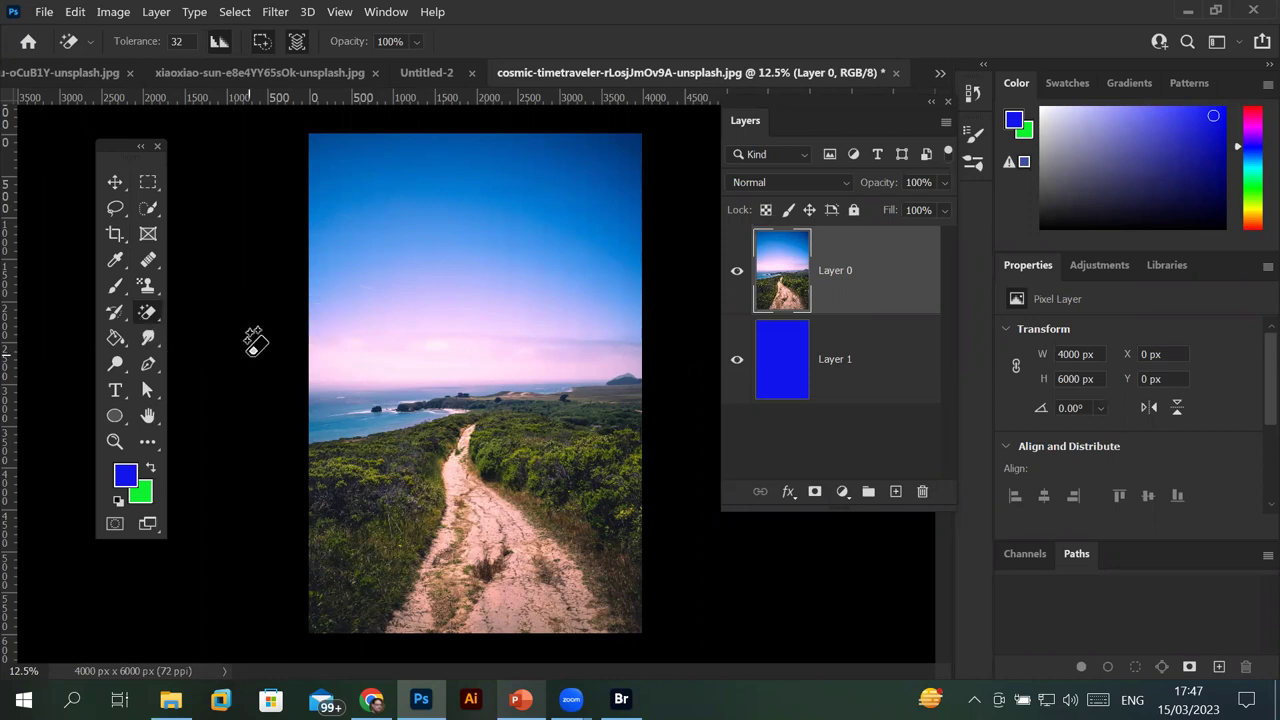
{"action": "left_click", "coordinate": [176, 41]}
{"action": "left_click", "coordinate": [188, 42]}
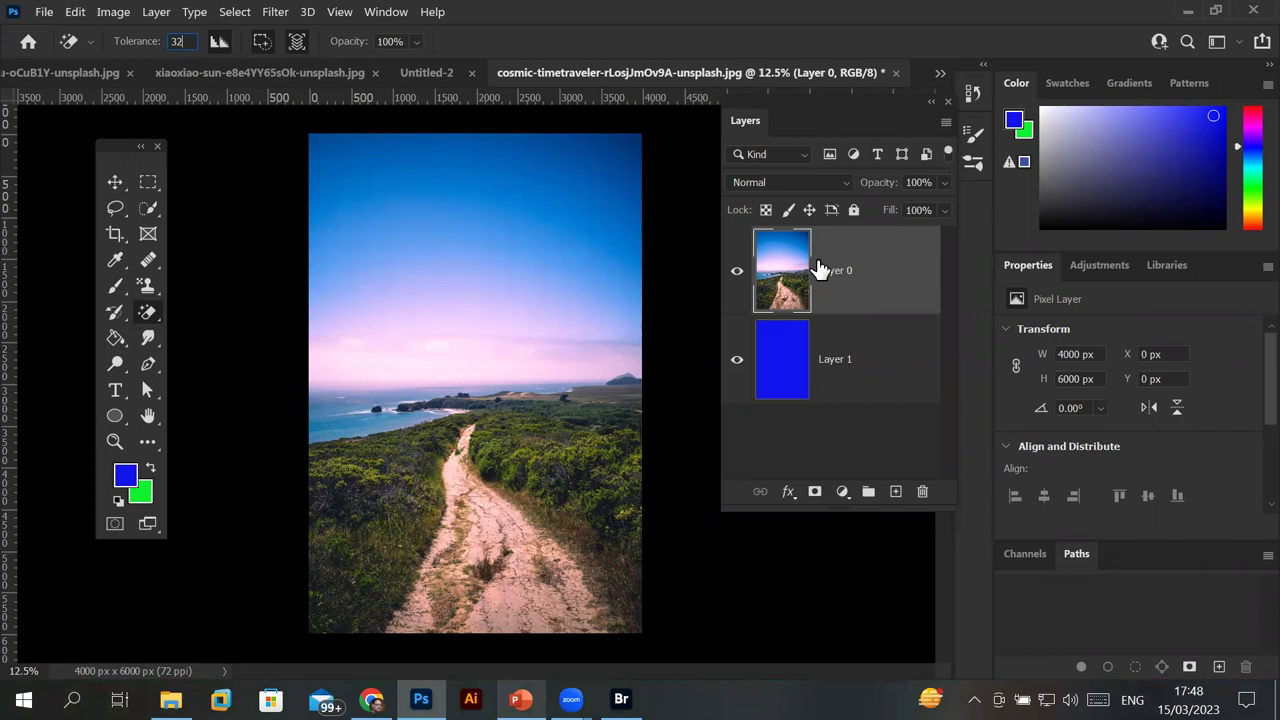
Open Mountain Scape.jpg from Bridge as a new Photoshop document.
{"action": "left_click", "coordinate": [44, 12]}
{"action": "left_click", "coordinate": [108, 69]}
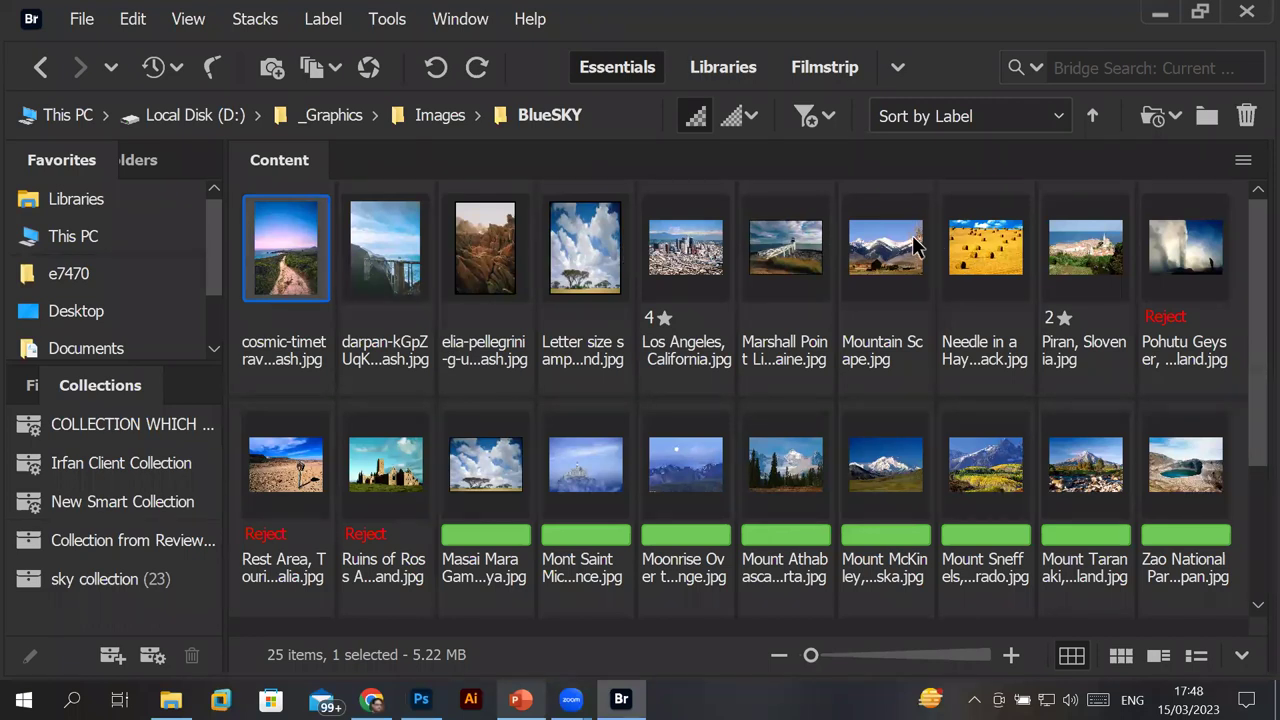
{"action": "left_click", "coordinate": [905, 244]}
{"action": "double_click", "coordinate": [905, 244]}
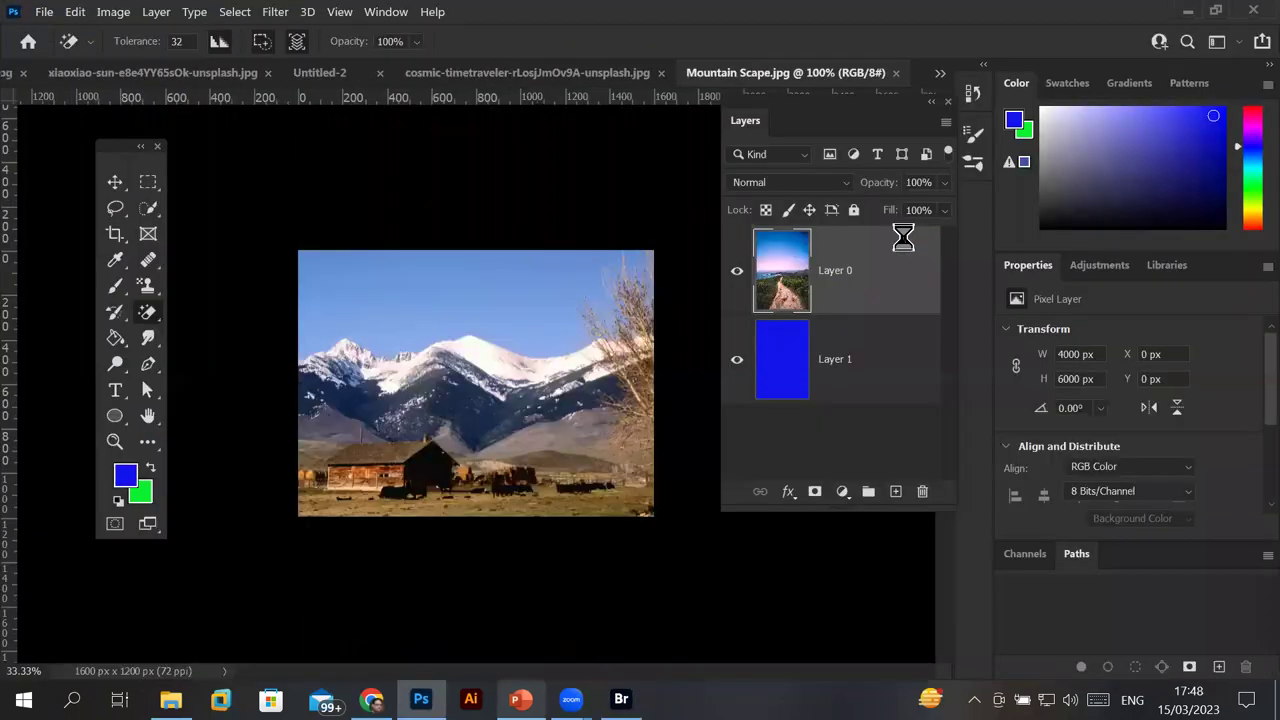
Drag the mountain image into the path document, scale it to about 304%, and place it at the top.
{"action": "left_click", "coordinate": [115, 182]}
{"action": "left_click_drag", "start_coordinate": [805, 260], "coordinate": [475, 347]}
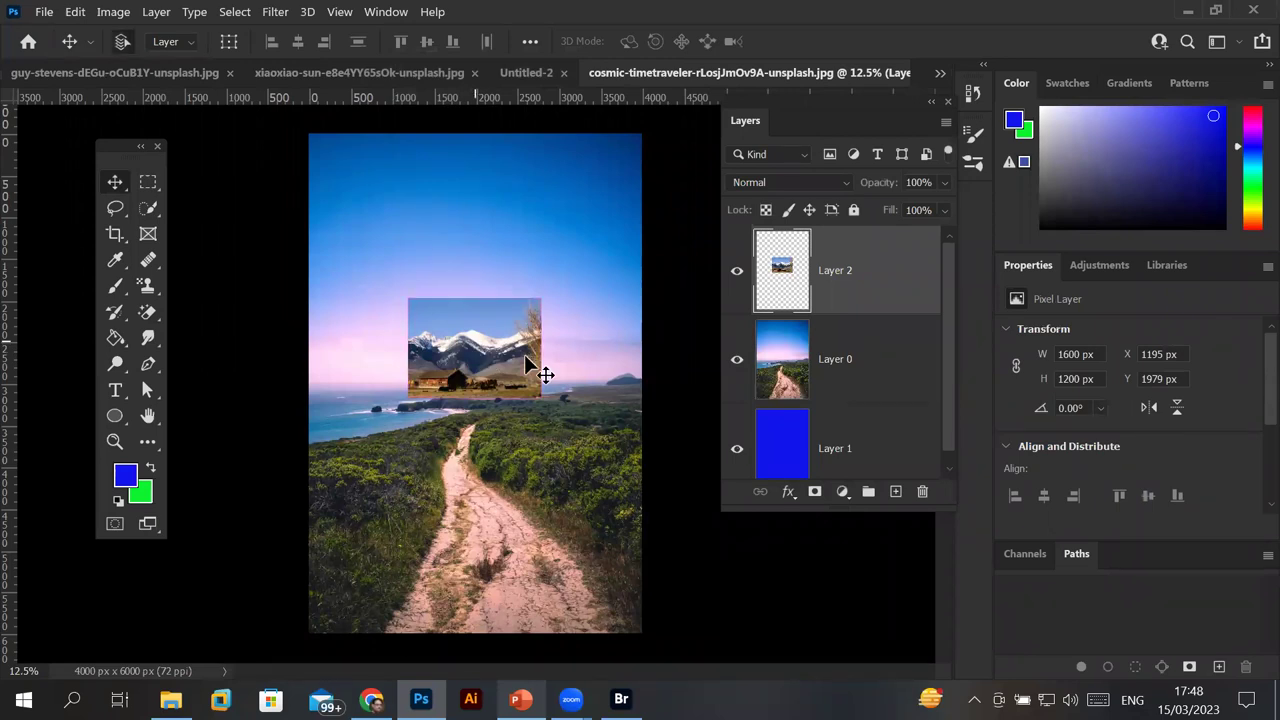
{"action": "key", "text": "ctrl+t"}
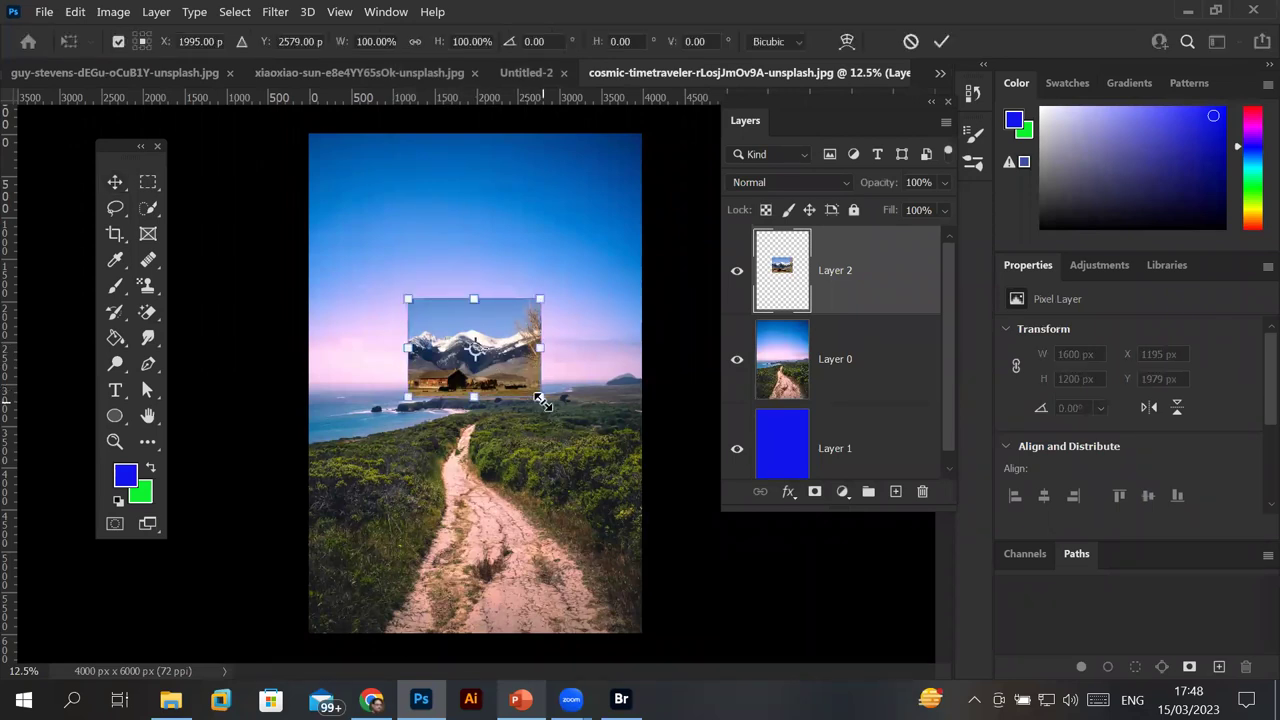
{"action": "left_click_drag", "start_coordinate": [540, 398], "coordinate": [677, 499]}
{"action": "left_click_drag", "start_coordinate": [475, 378], "coordinate": [512, 296]}
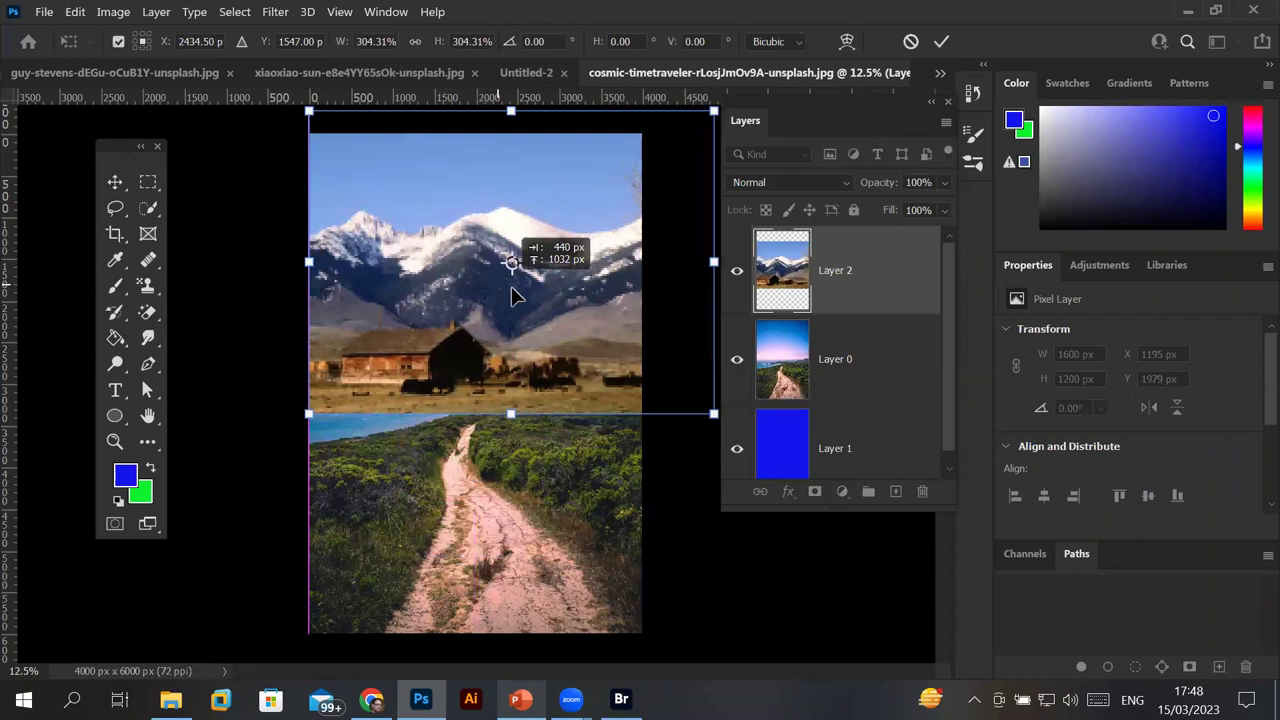
{"action": "left_click", "coordinate": [820, 362]}
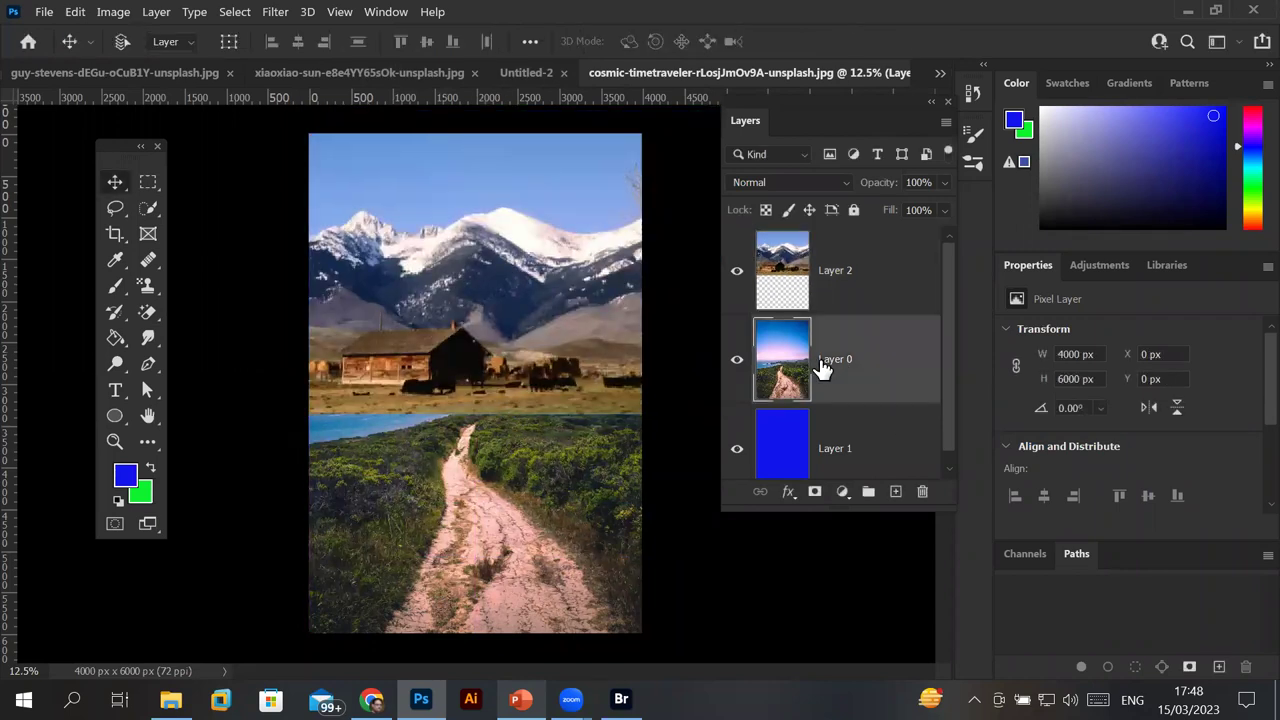
Squash the coastal path layer from the top to 43.78% height and commit.
{"action": "key", "text": "ctrl+t"}
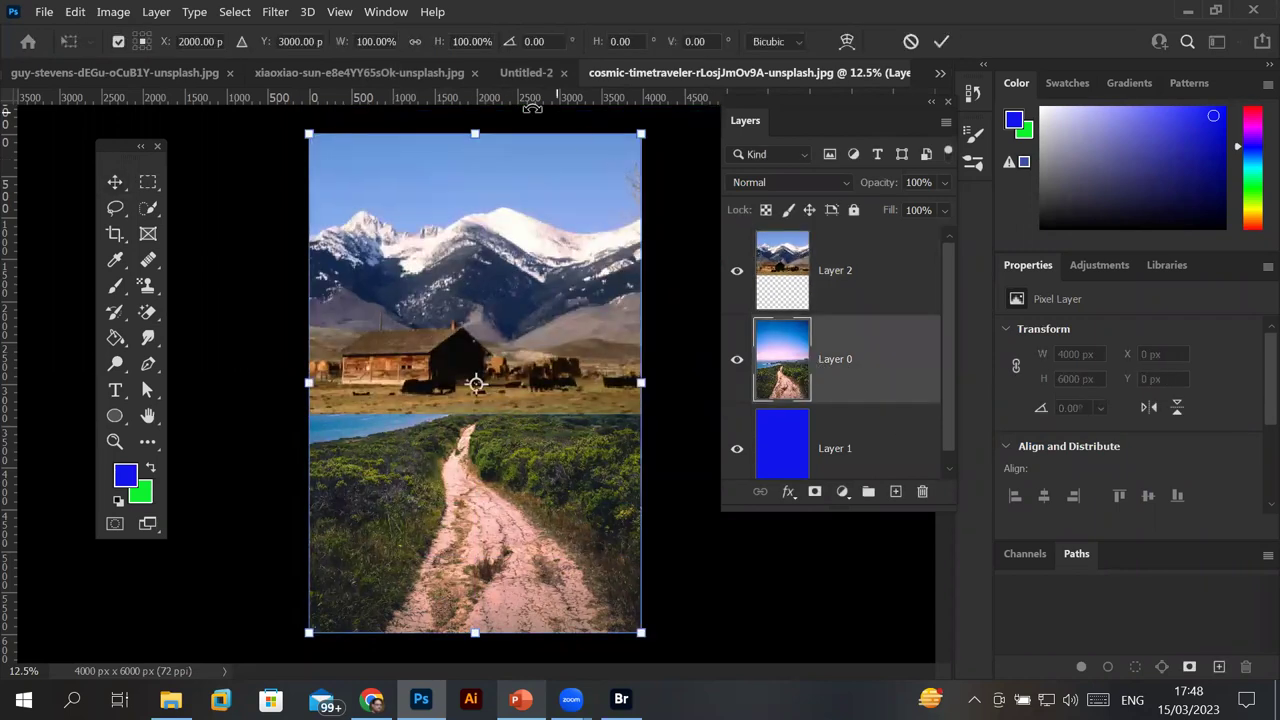
{"action": "left_click_drag", "start_coordinate": [477, 130], "coordinate": [497, 416]}
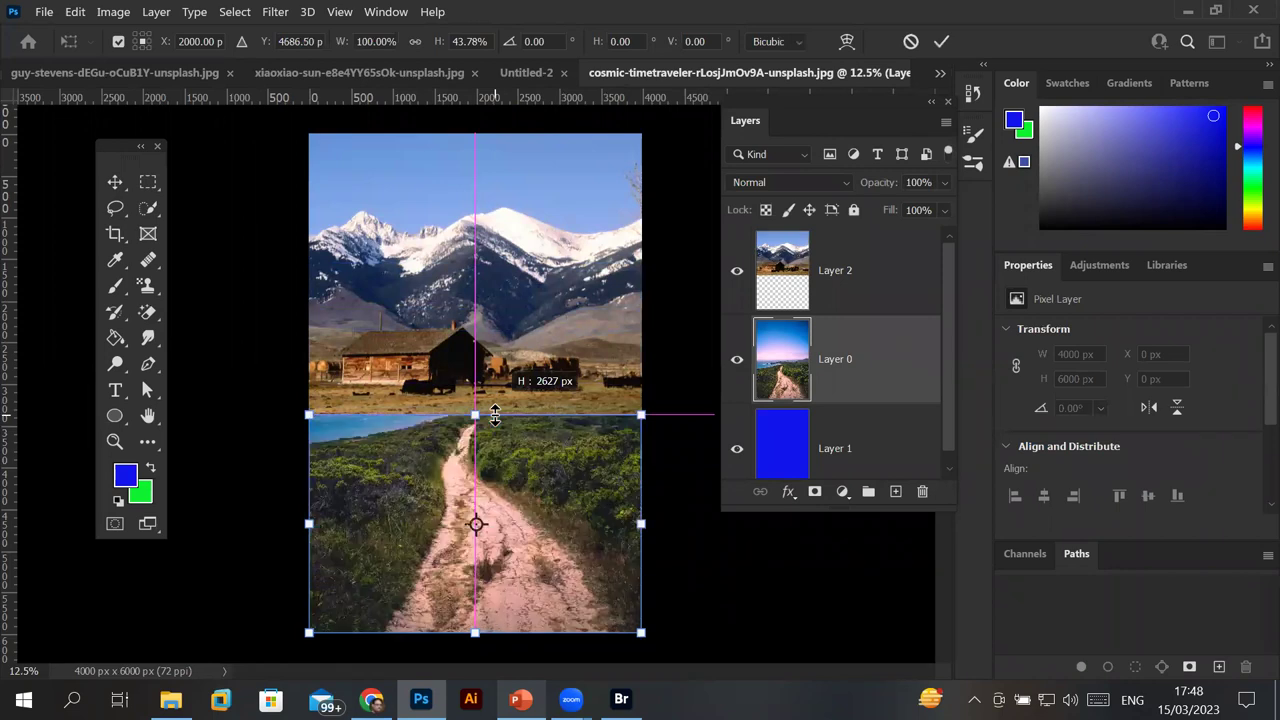
{"action": "scroll", "coordinate": [587, 449], "scroll_direction": "down", "scroll_amount": 1}
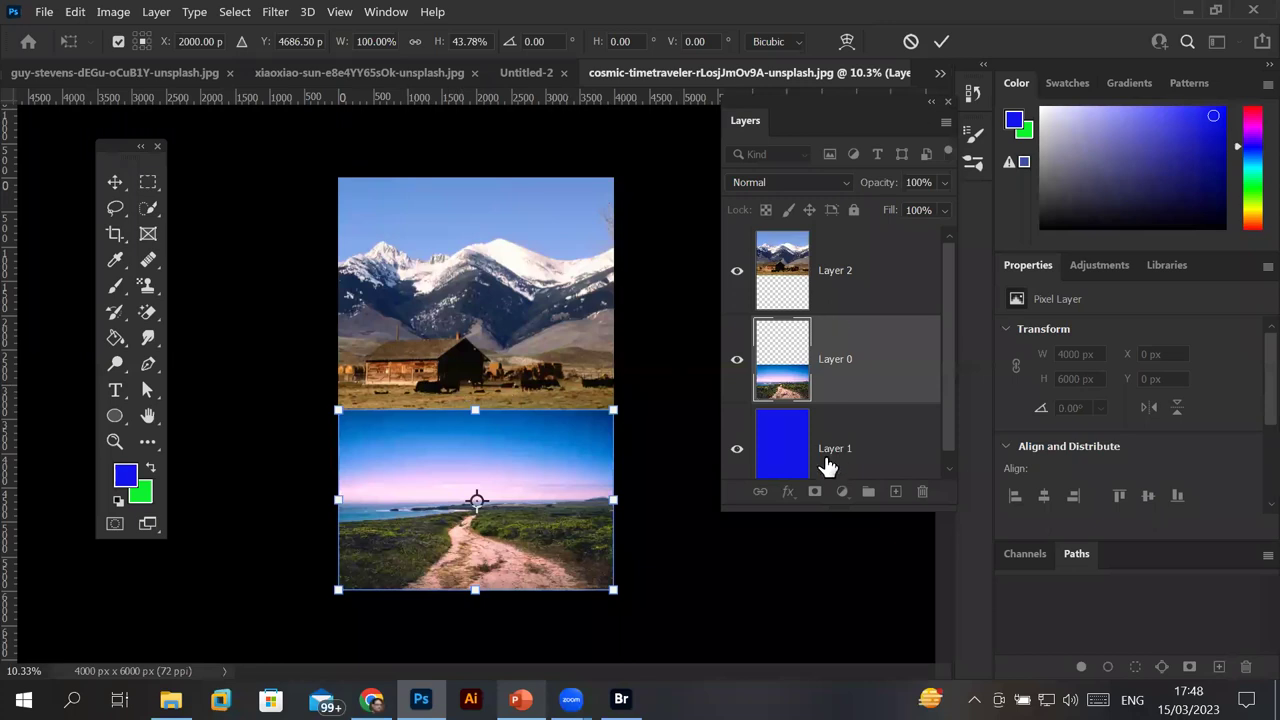
{"action": "left_click", "coordinate": [791, 450]}
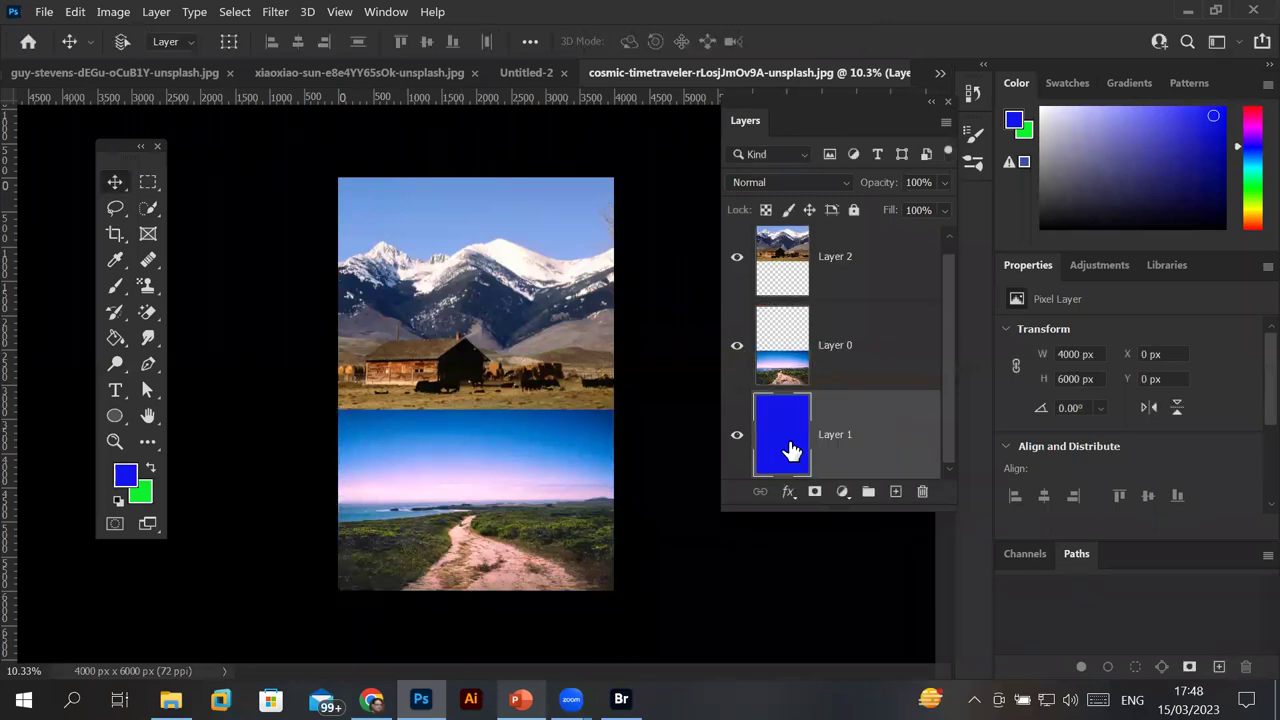
Add a new empty Layer 3 above the mountain Layer 2.
{"action": "left_click", "coordinate": [806, 356]}
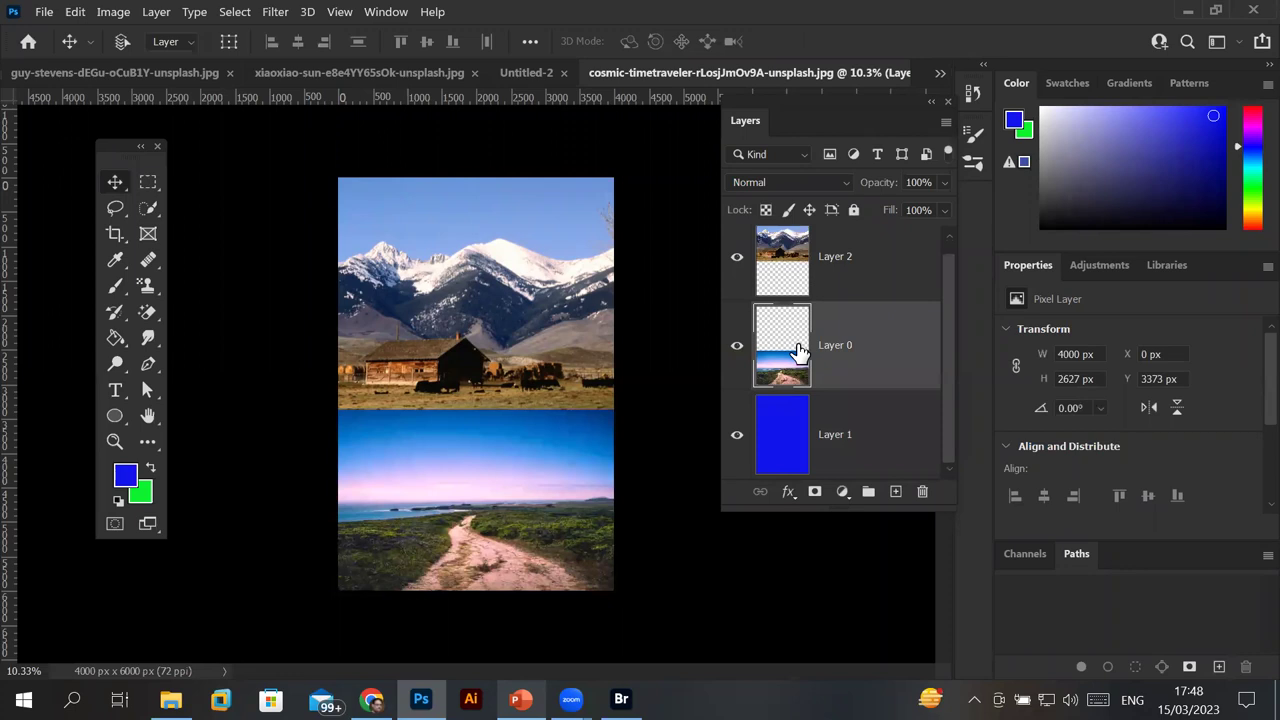
{"action": "left_click", "coordinate": [791, 263]}
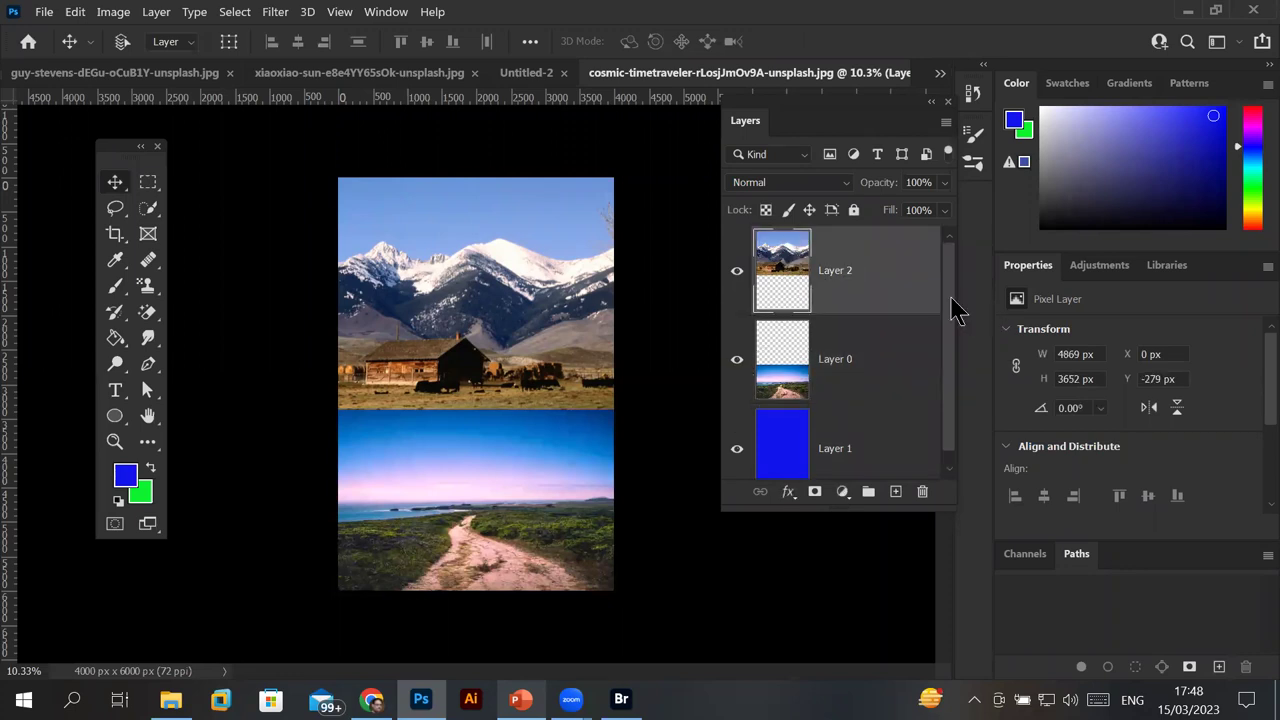
{"action": "left_click", "coordinate": [895, 491]}
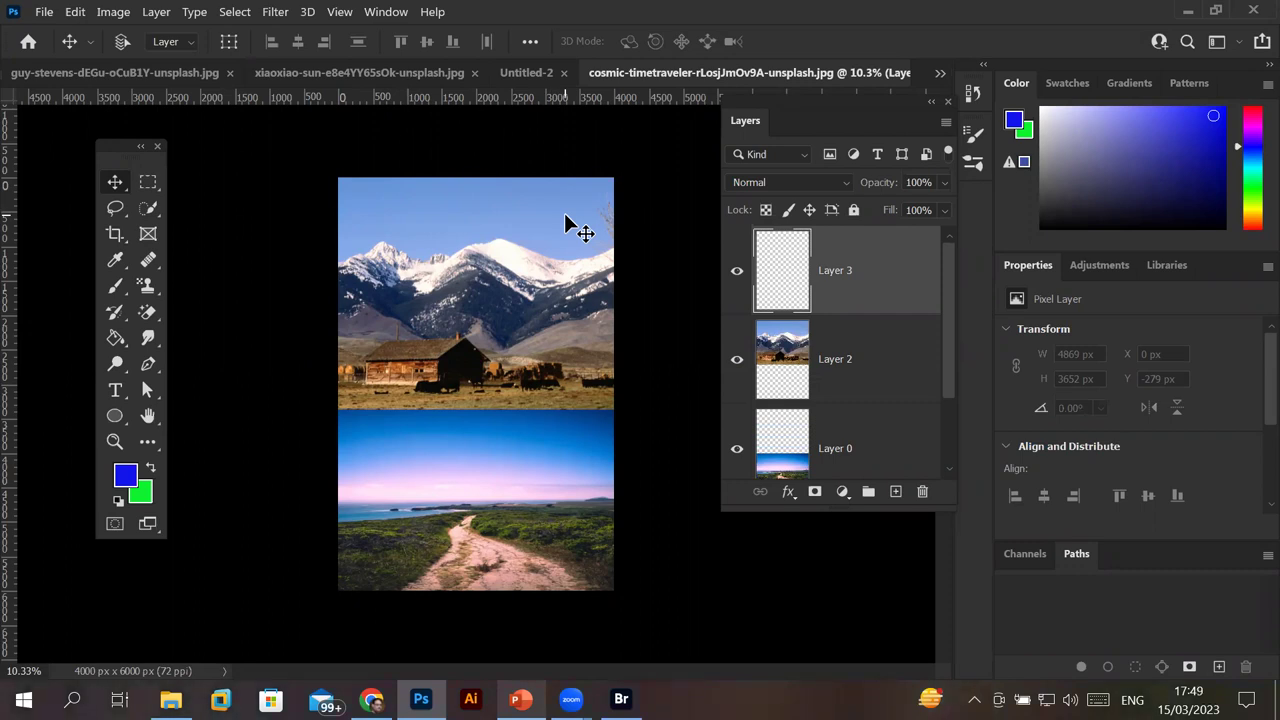
Select the Magic Eraser Tool and toggle its Sample All Layers option.
{"action": "left_click", "coordinate": [147, 311]}
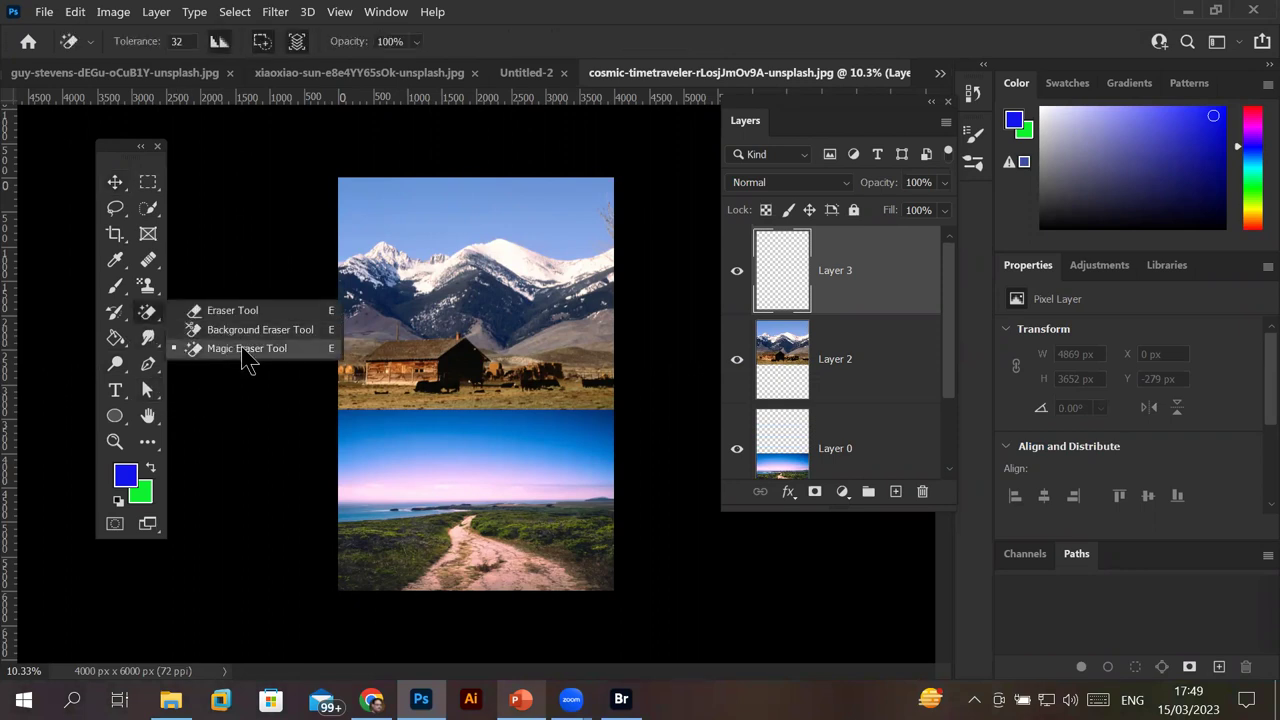
{"action": "left_click", "coordinate": [247, 350]}
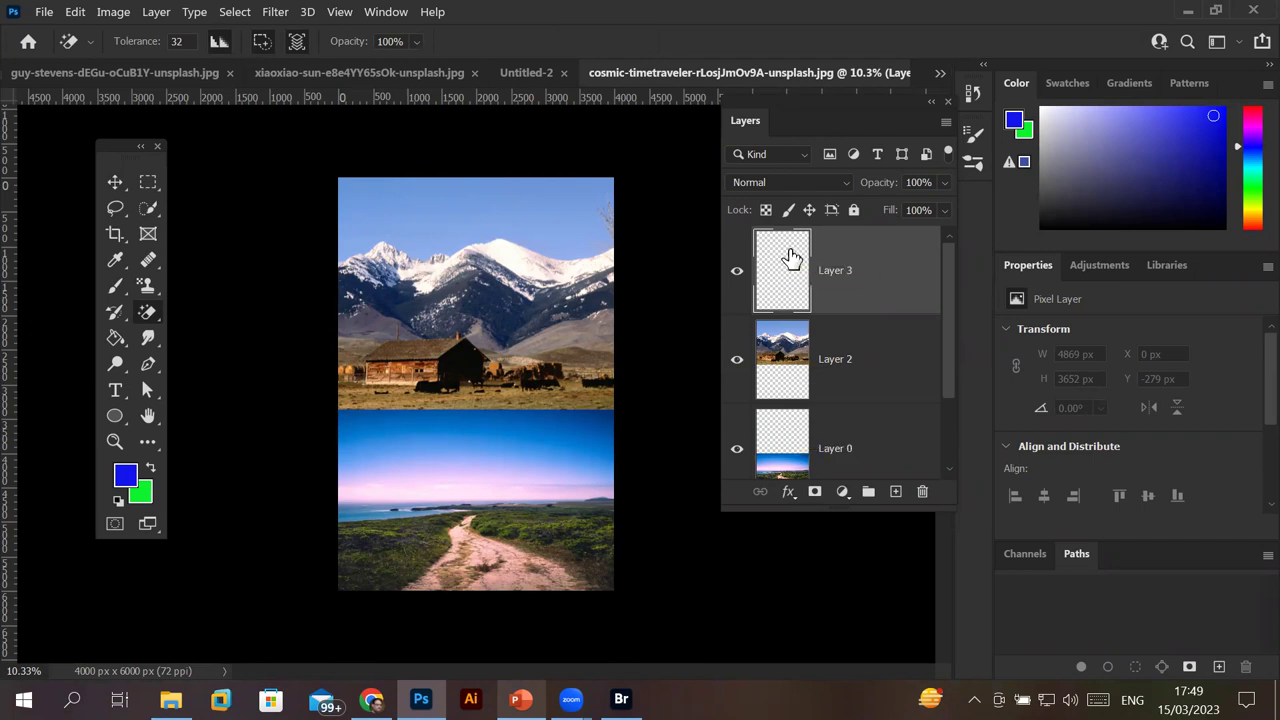
{"action": "left_click", "coordinate": [297, 43]}
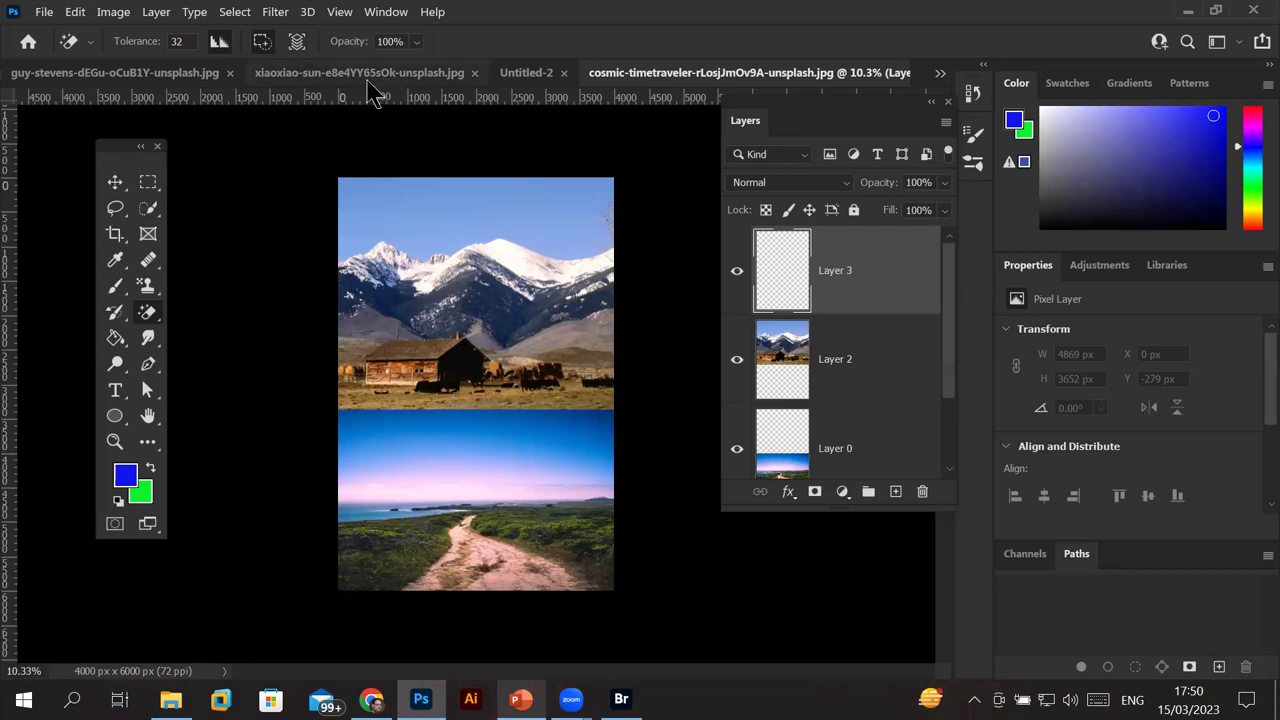
{"action": "left_click", "coordinate": [300, 42]}
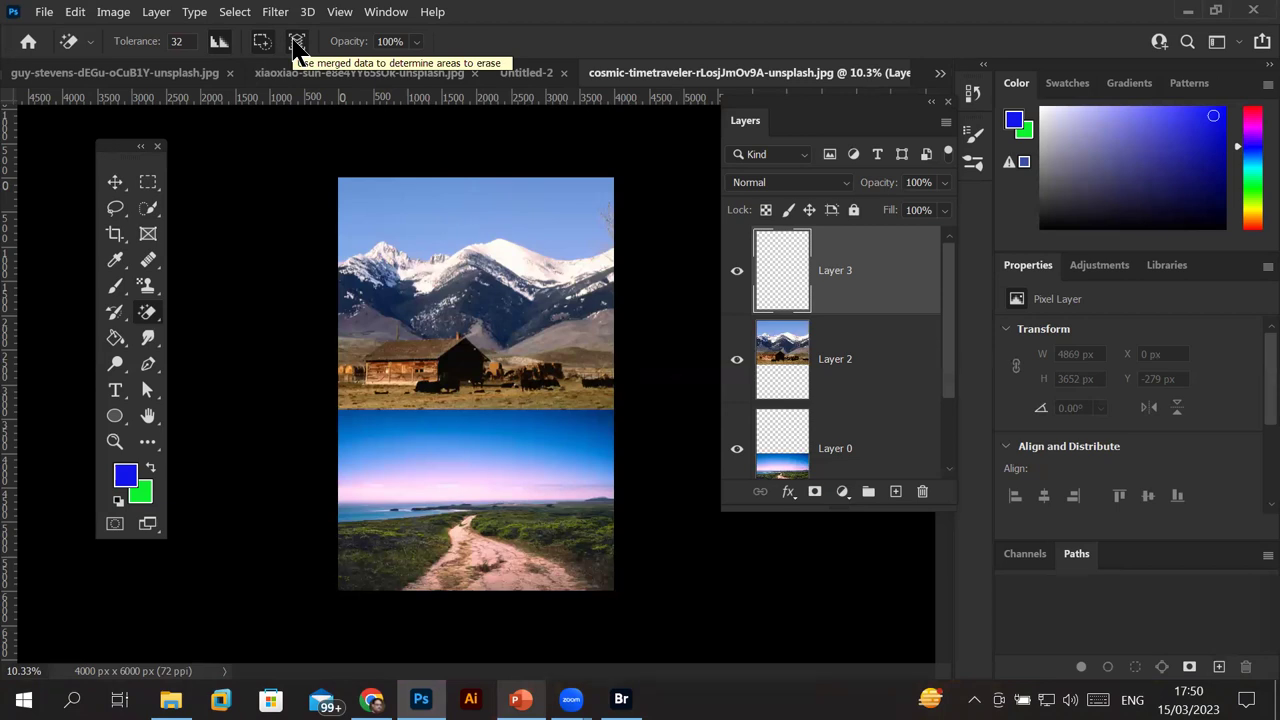
{"action": "left_click", "coordinate": [296, 42]}
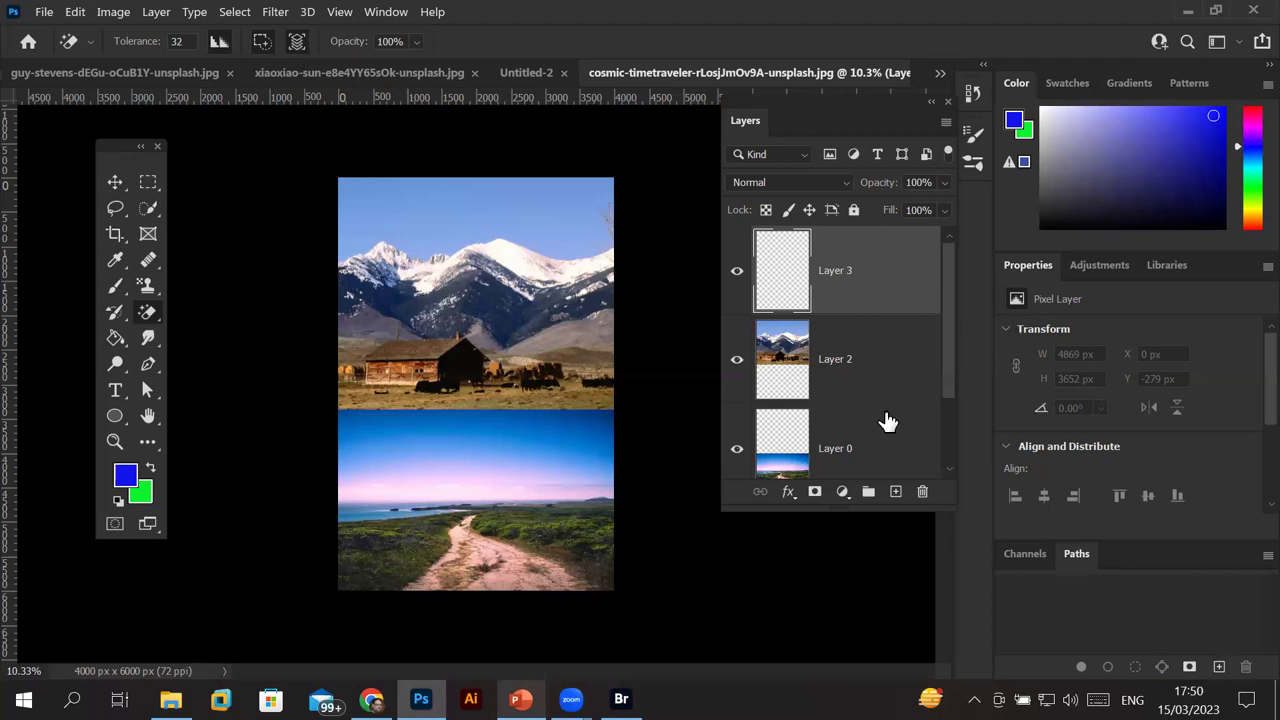
Delete the empty Layer 3 and erase the mountain photo's sky to reveal blue.
{"action": "left_click", "coordinate": [922, 492]}
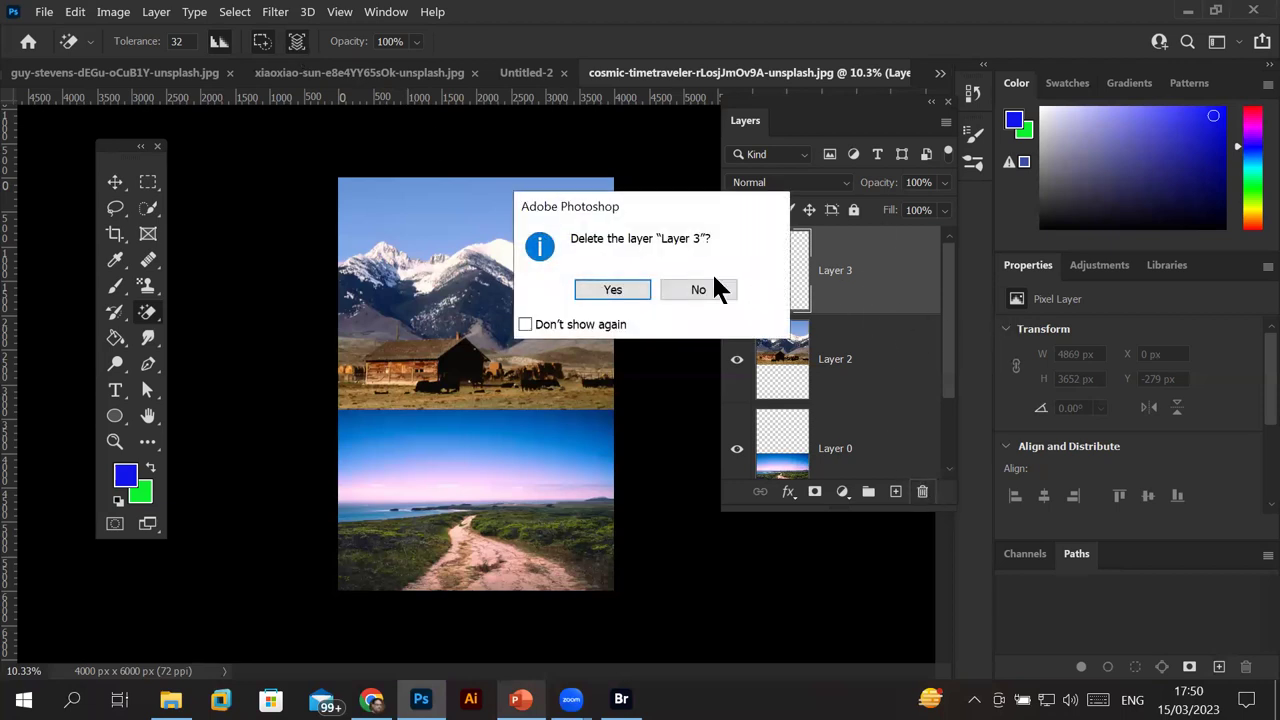
{"action": "left_click", "coordinate": [610, 290]}
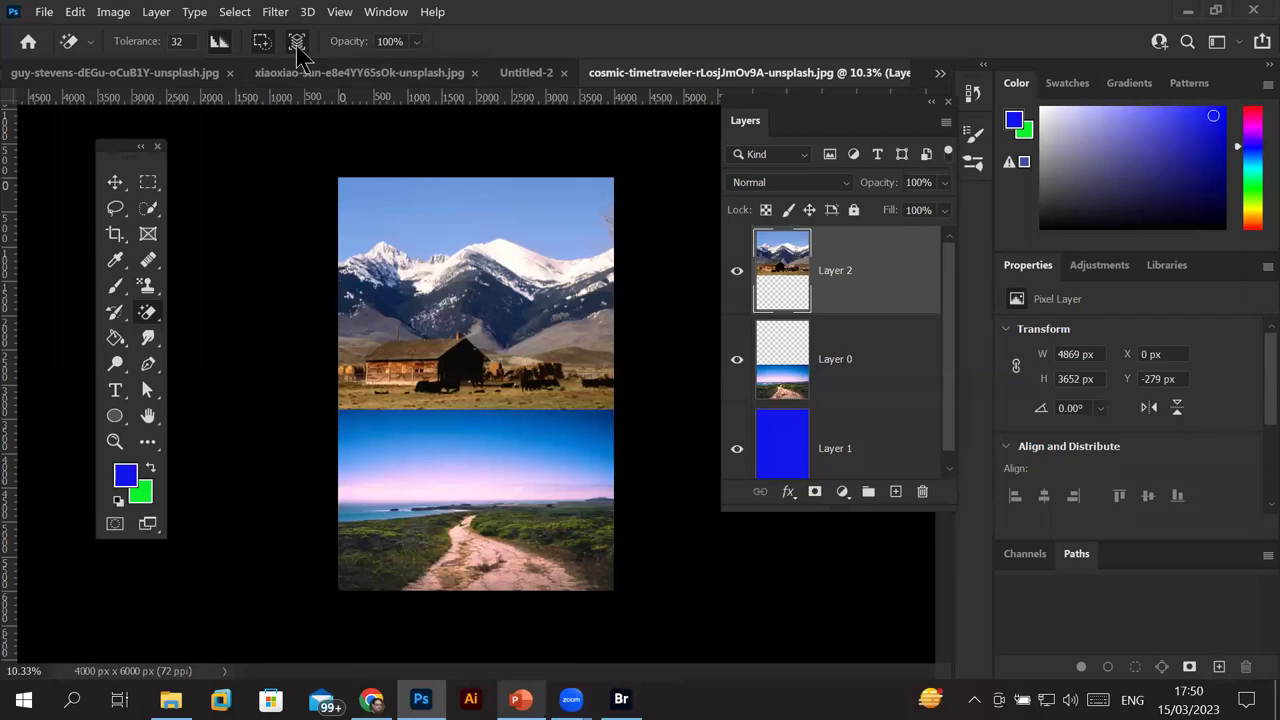
{"action": "left_click", "coordinate": [491, 207]}
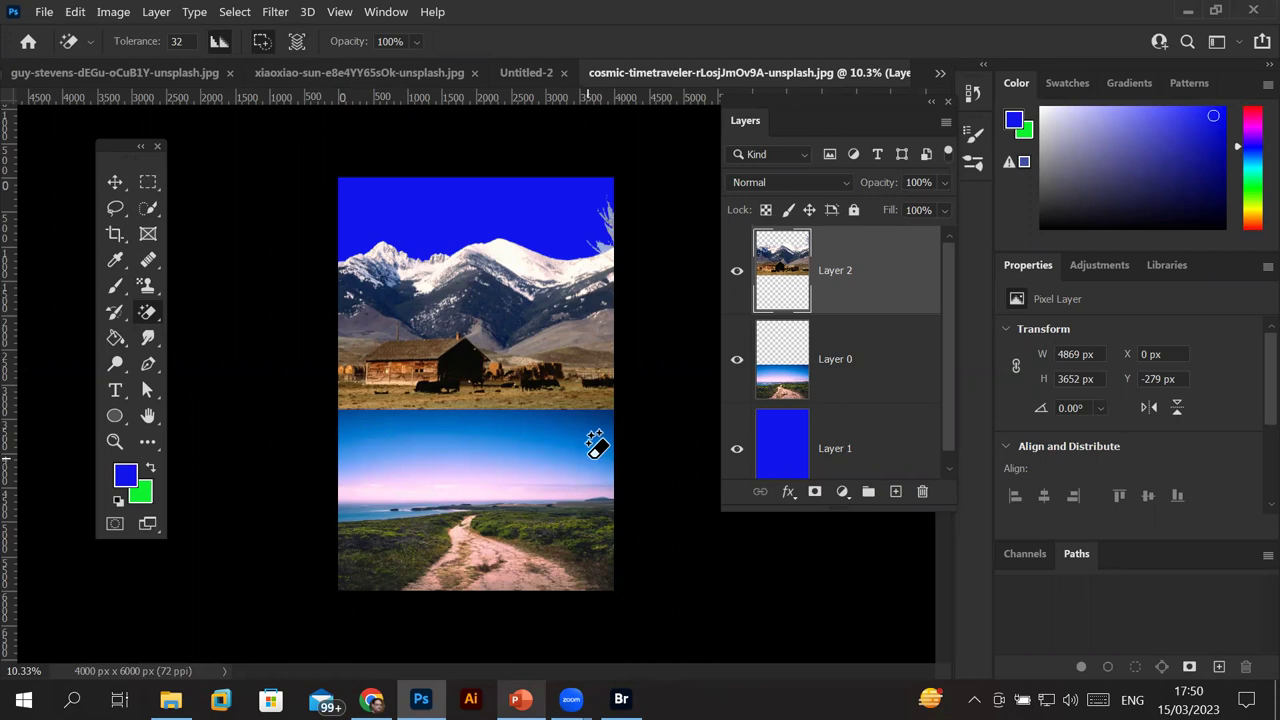
Try erasing the lower image's sky on Layer 0, then undo both erasures.
{"action": "left_click", "coordinate": [797, 364]}
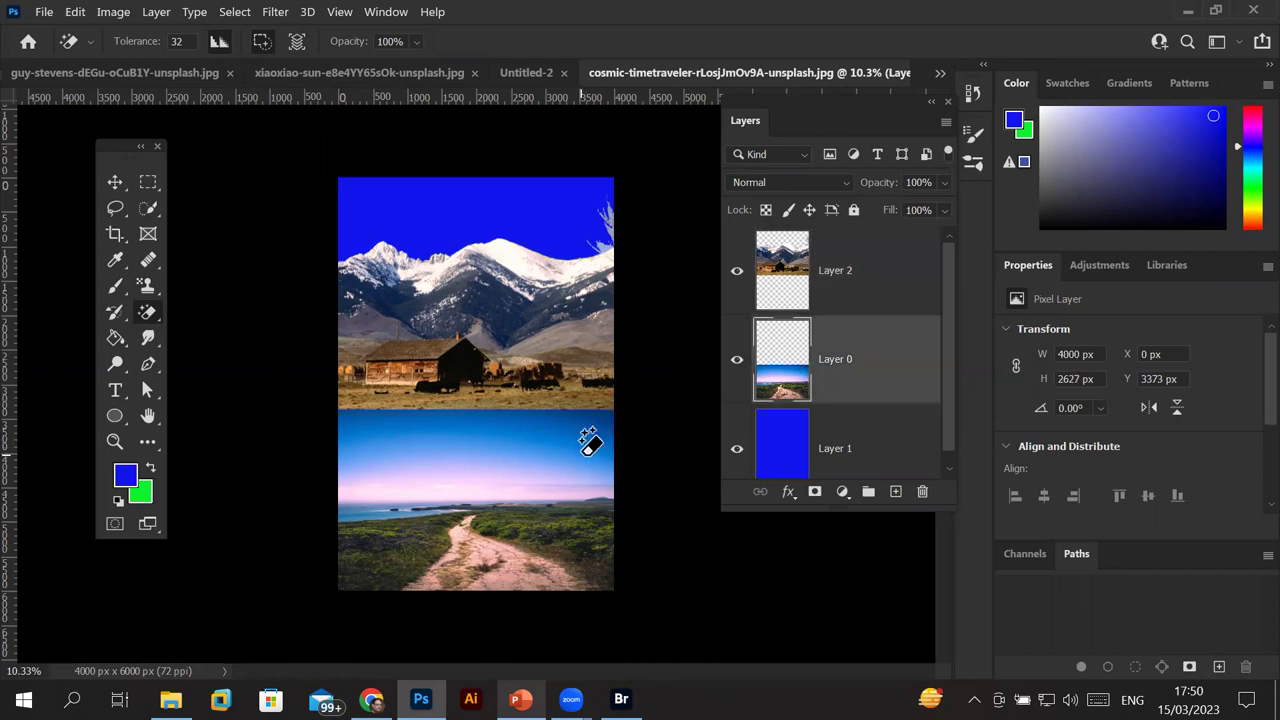
{"action": "left_click", "coordinate": [585, 458]}
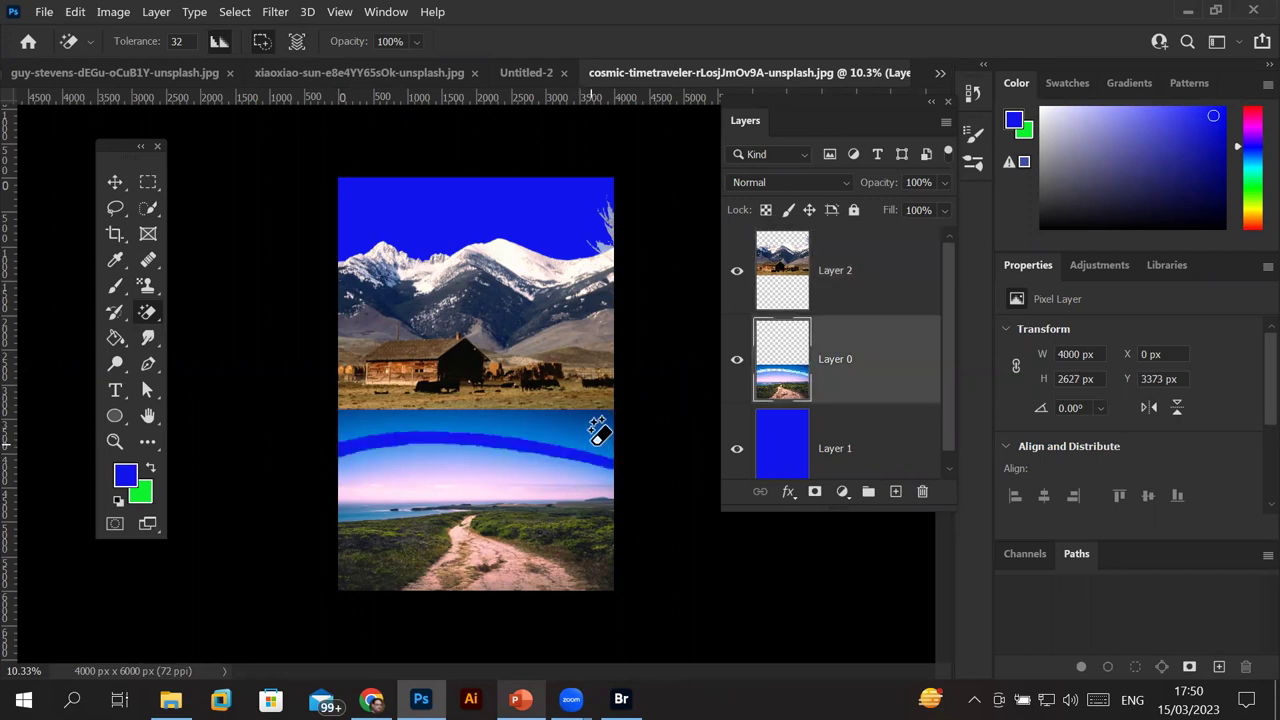
{"action": "left_click", "coordinate": [597, 428]}
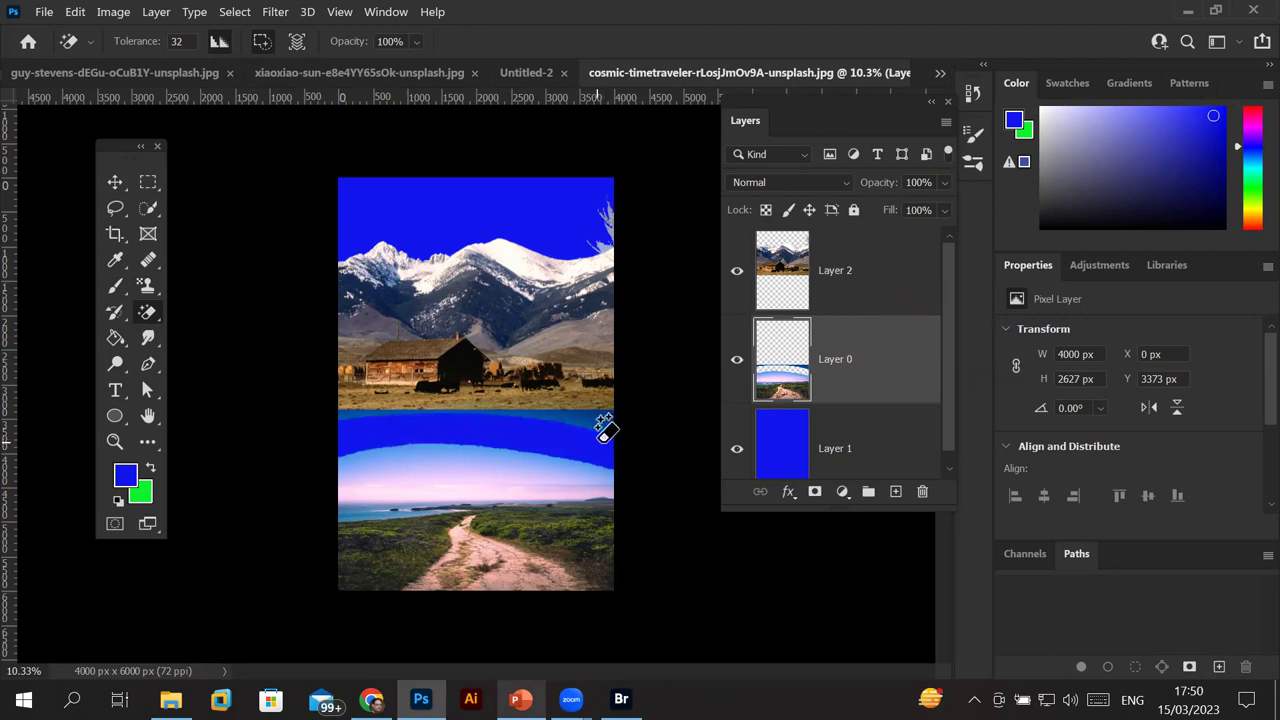
{"action": "key", "text": "ctrl+z"}
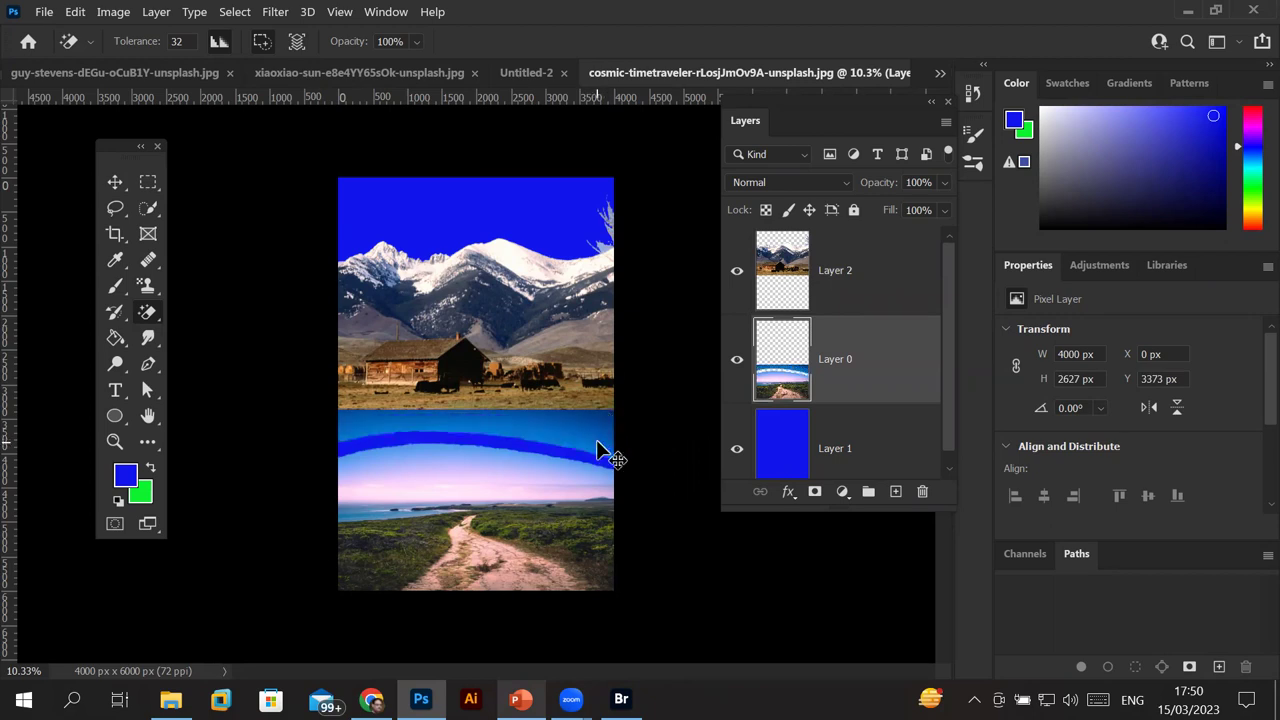
{"action": "key", "text": "ctrl+z"}
{"action": "scroll", "coordinate": [528, 486], "scroll_direction": "up", "scroll_amount": 1}
{"action": "scroll", "coordinate": [528, 486], "scroll_direction": "up", "scroll_amount": 2}
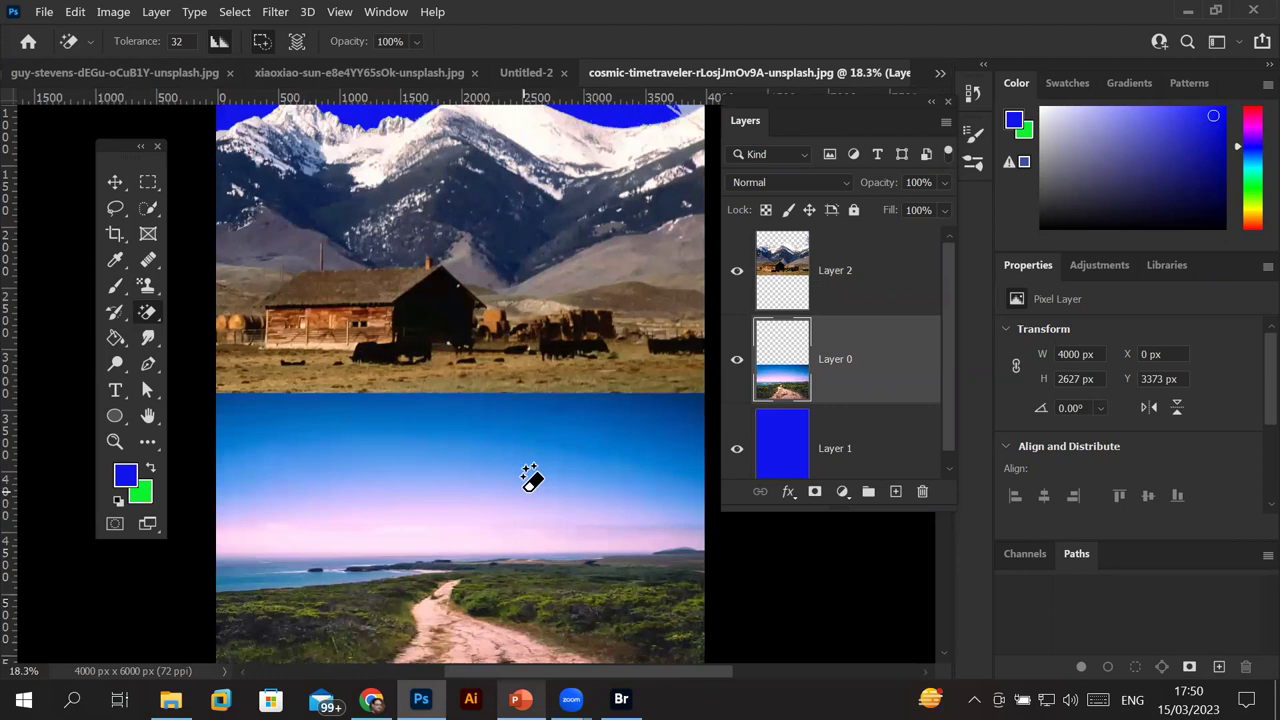
{"action": "scroll", "coordinate": [510, 440], "scroll_direction": "up", "scroll_amount": 2}
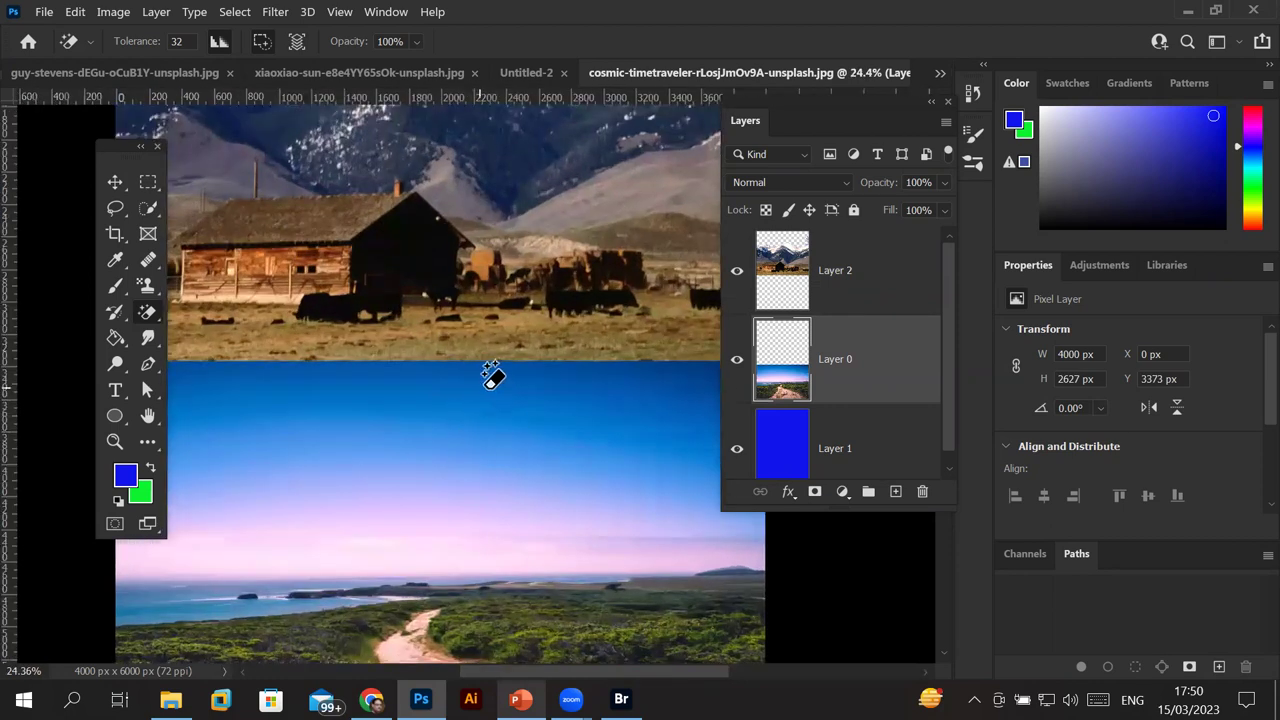
{"action": "scroll", "coordinate": [579, 386], "scroll_direction": "up", "scroll_amount": 2}
{"action": "scroll", "coordinate": [579, 386], "scroll_direction": "up", "scroll_amount": 3}
{"action": "scroll", "coordinate": [579, 386], "scroll_direction": "up", "scroll_amount": 3}
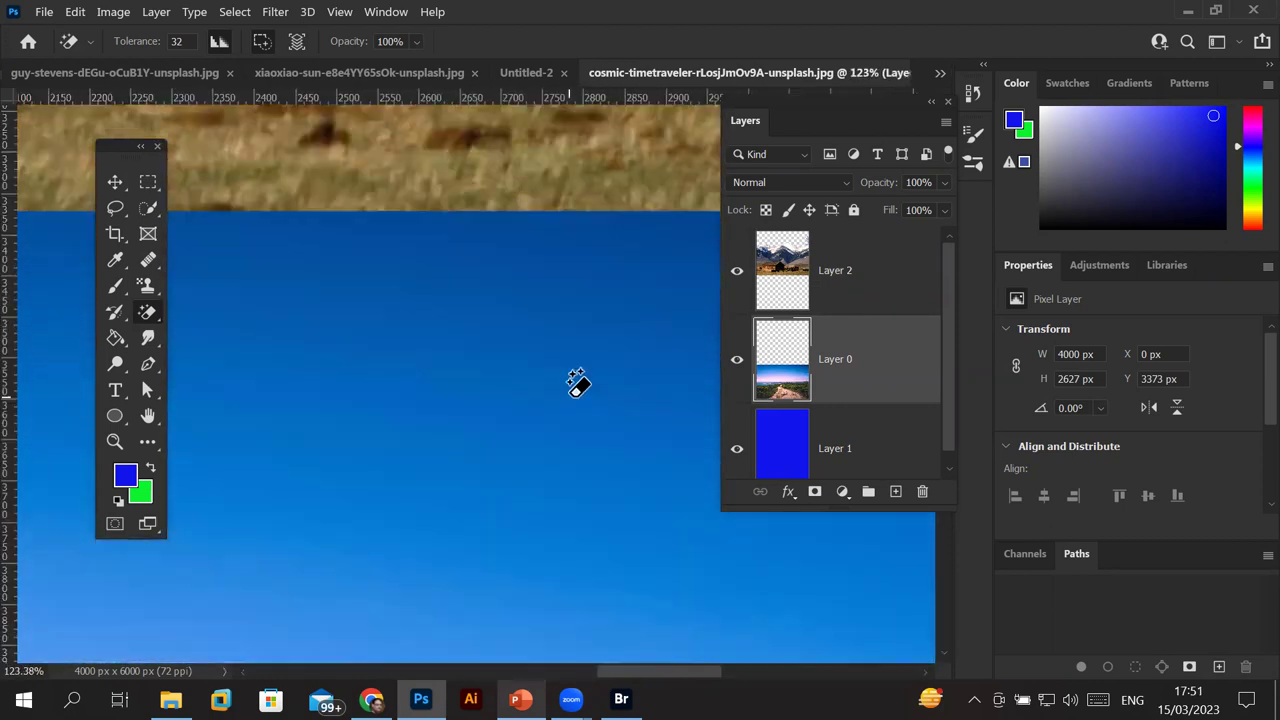
{"action": "scroll", "coordinate": [578, 384], "scroll_direction": "up", "scroll_amount": 2}
{"action": "scroll", "coordinate": [578, 384], "scroll_direction": "up", "scroll_amount": 2}
{"action": "scroll", "coordinate": [578, 384], "scroll_direction": "up", "scroll_amount": 3}
{"action": "scroll", "coordinate": [578, 384], "scroll_direction": "up", "scroll_amount": 3}
{"action": "scroll", "coordinate": [578, 384], "scroll_direction": "up", "scroll_amount": 3}
{"action": "scroll", "coordinate": [578, 384], "scroll_direction": "up", "scroll_amount": 2}
{"action": "scroll", "coordinate": [579, 382], "scroll_direction": "up", "scroll_amount": 1}
{"action": "scroll", "coordinate": [579, 381], "scroll_direction": "down", "scroll_amount": 2}
{"action": "scroll", "coordinate": [579, 381], "scroll_direction": "down", "scroll_amount": 3}
{"action": "scroll", "coordinate": [580, 380], "scroll_direction": "down", "scroll_amount": 2}
{"action": "scroll", "coordinate": [581, 376], "scroll_direction": "down", "scroll_amount": 3}
{"action": "scroll", "coordinate": [580, 376], "scroll_direction": "down", "scroll_amount": 3}
{"action": "scroll", "coordinate": [580, 374], "scroll_direction": "down", "scroll_amount": 2}
{"action": "scroll", "coordinate": [580, 374], "scroll_direction": "down", "scroll_amount": 2}
{"action": "scroll", "coordinate": [580, 374], "scroll_direction": "down", "scroll_amount": 1}
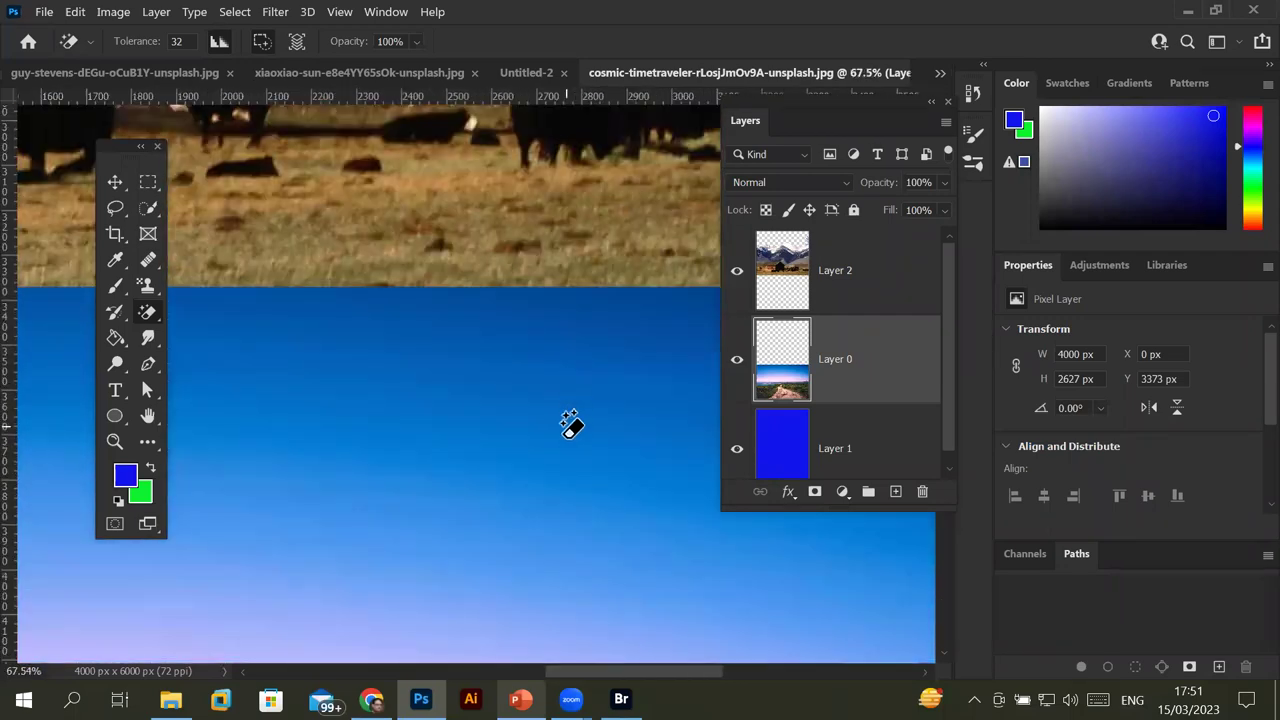
{"action": "scroll", "coordinate": [571, 424], "scroll_direction": "down", "scroll_amount": 2}
{"action": "scroll", "coordinate": [568, 433], "scroll_direction": "down", "scroll_amount": 1}
{"action": "scroll", "coordinate": [561, 458], "scroll_direction": "down", "scroll_amount": 1}
{"action": "scroll", "coordinate": [564, 468], "scroll_direction": "down", "scroll_amount": 1}
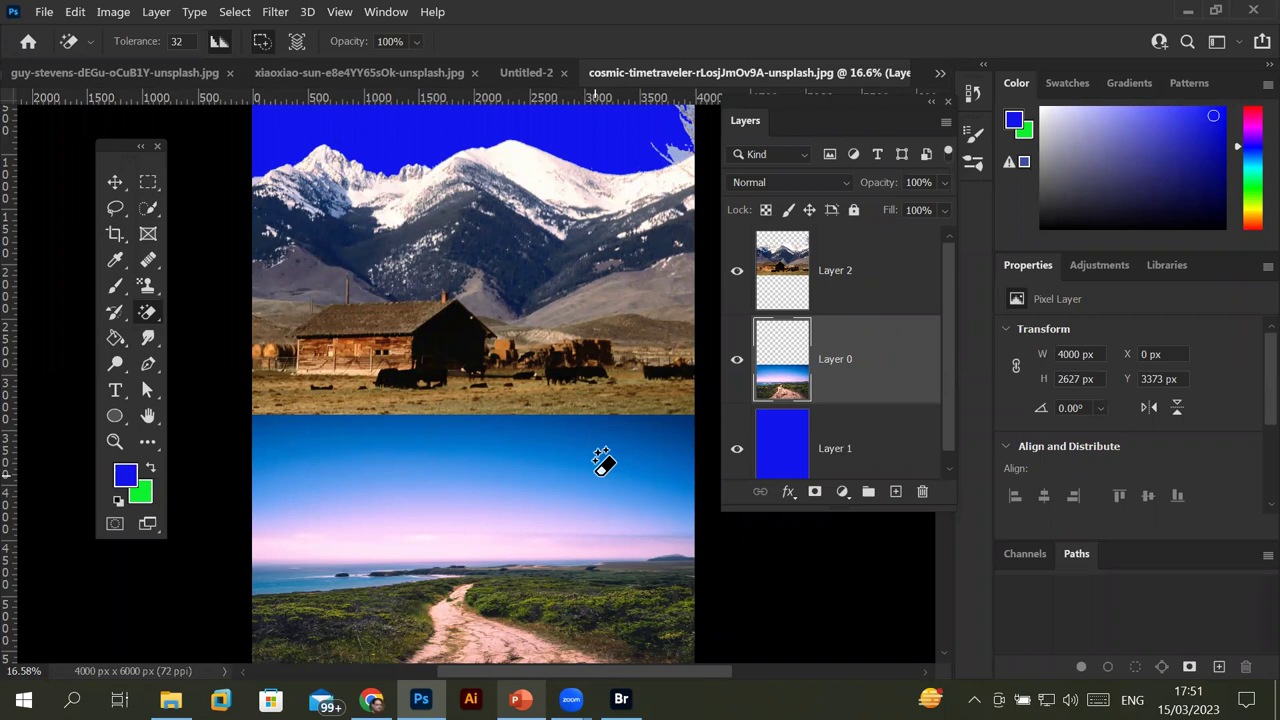
Raise the Magic Eraser tolerance to 76 and erase the lower image's blue and pink sky bands.
{"action": "right_click", "coordinate": [147, 320]}
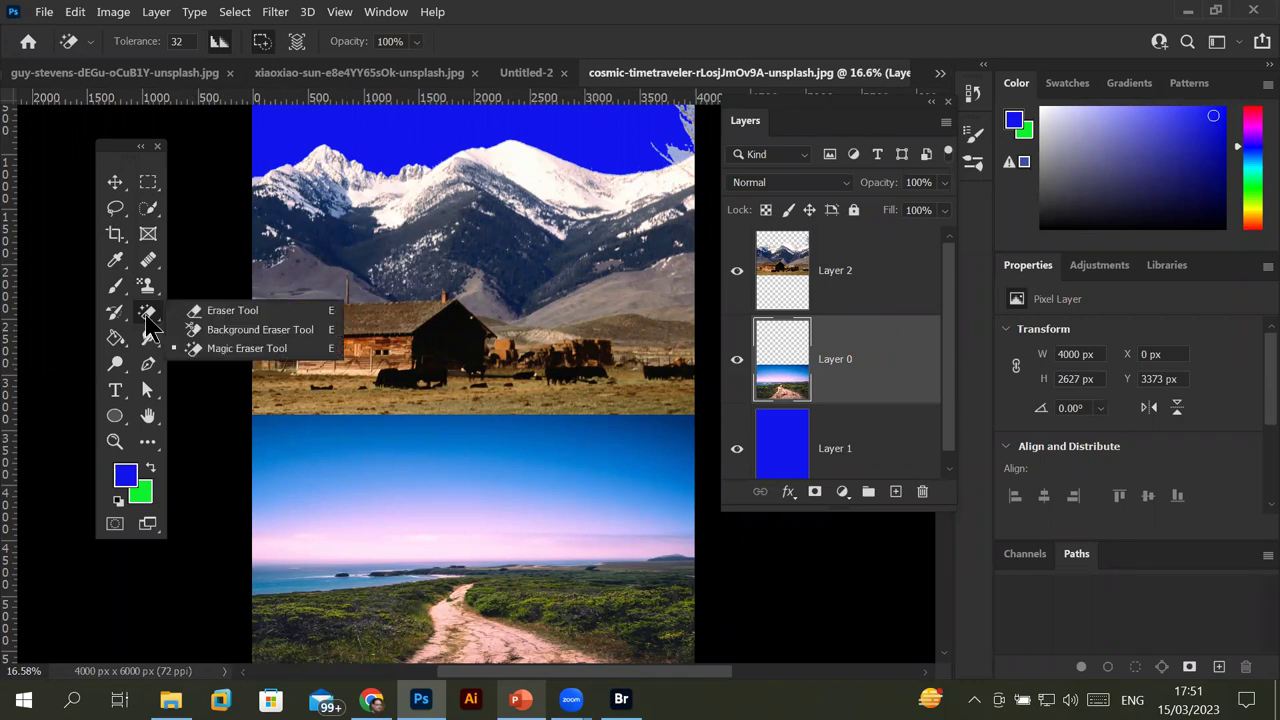
{"action": "left_click", "coordinate": [247, 350]}
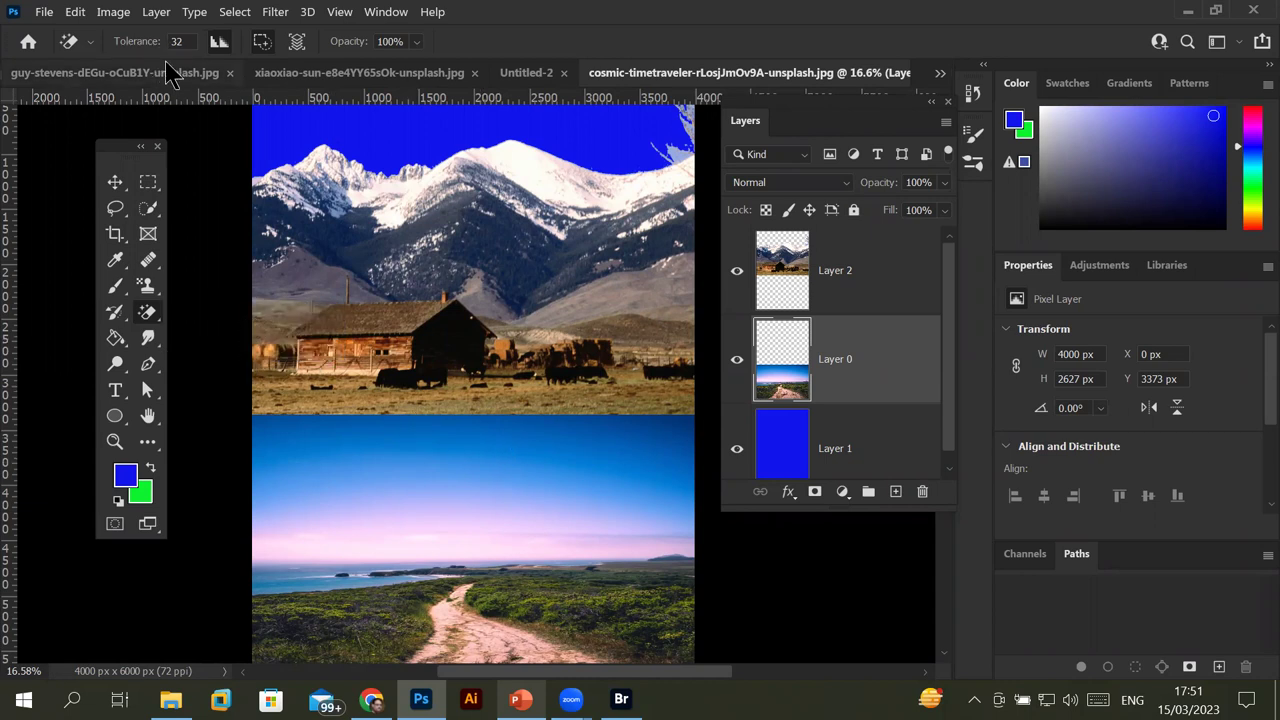
{"action": "left_click", "coordinate": [188, 41]}
{"action": "type", "text": "76"}
{"action": "left_click", "coordinate": [606, 450]}
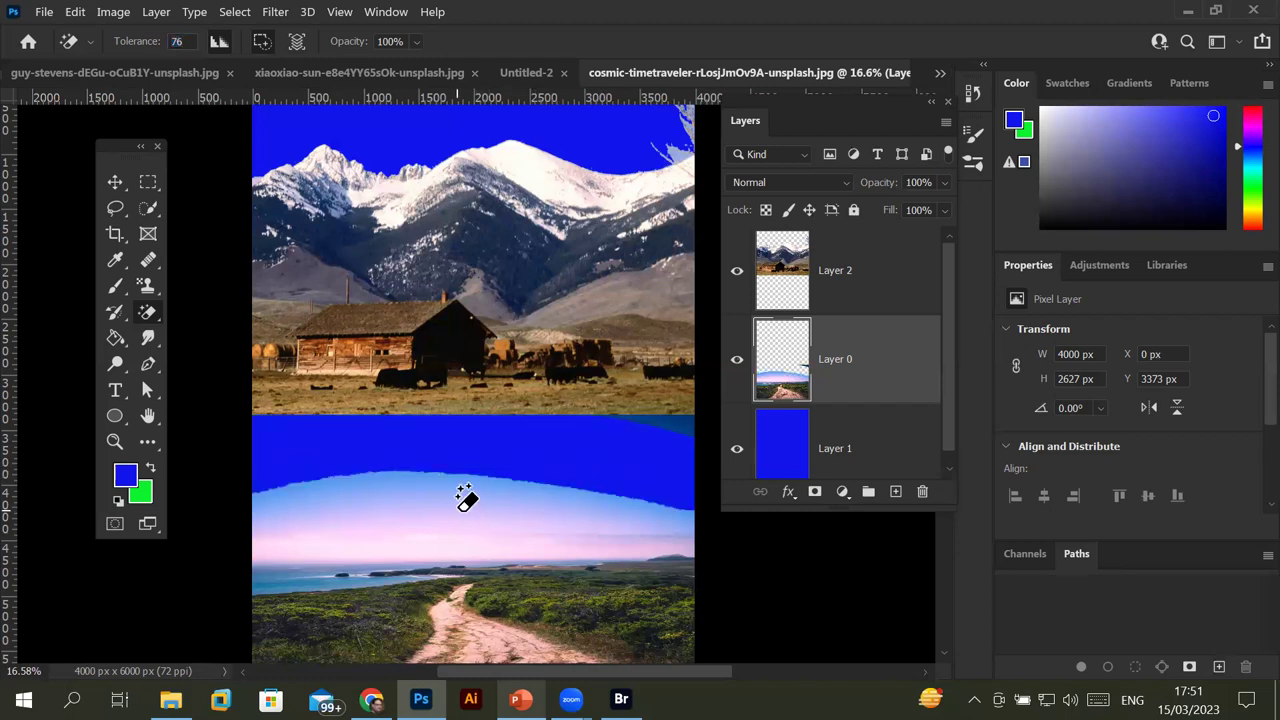
{"action": "left_click", "coordinate": [465, 497]}
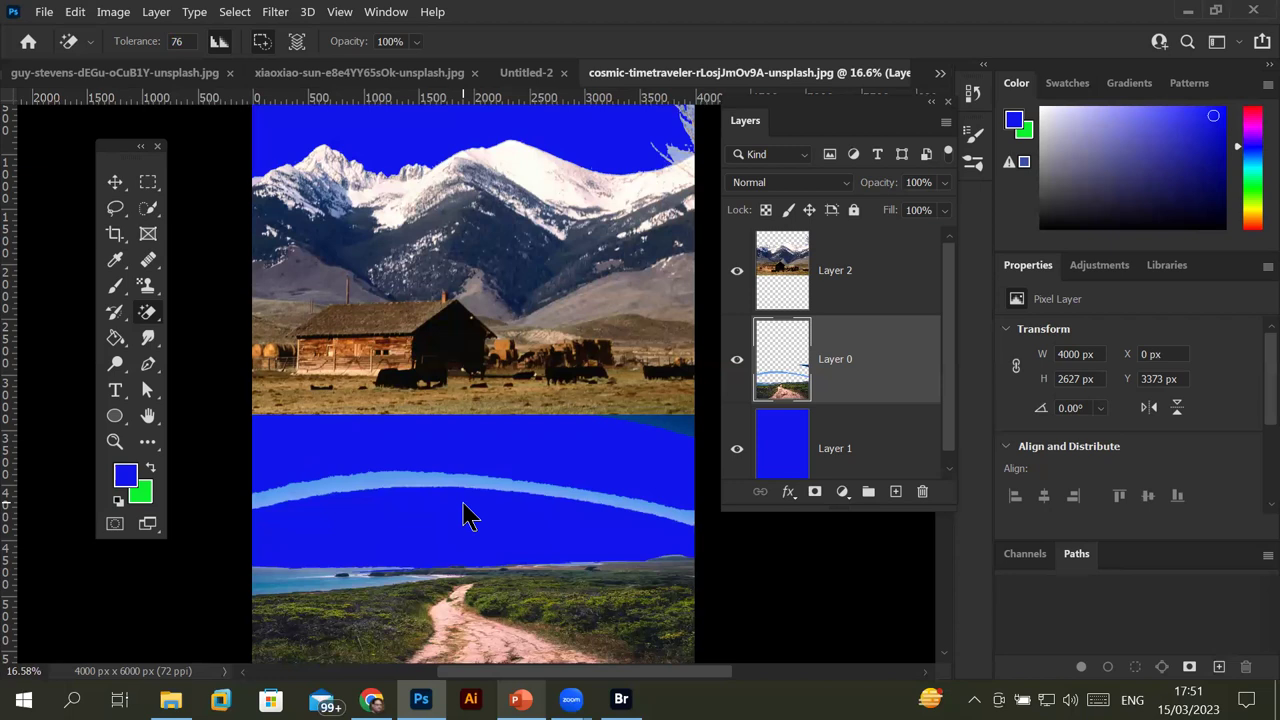
Zoom in and erase the leftover light-blue arc and dark sky strip.
{"action": "scroll", "coordinate": [412, 488], "scroll_direction": "up", "scroll_amount": 2}
{"action": "scroll", "coordinate": [412, 488], "scroll_direction": "up", "scroll_amount": 2}
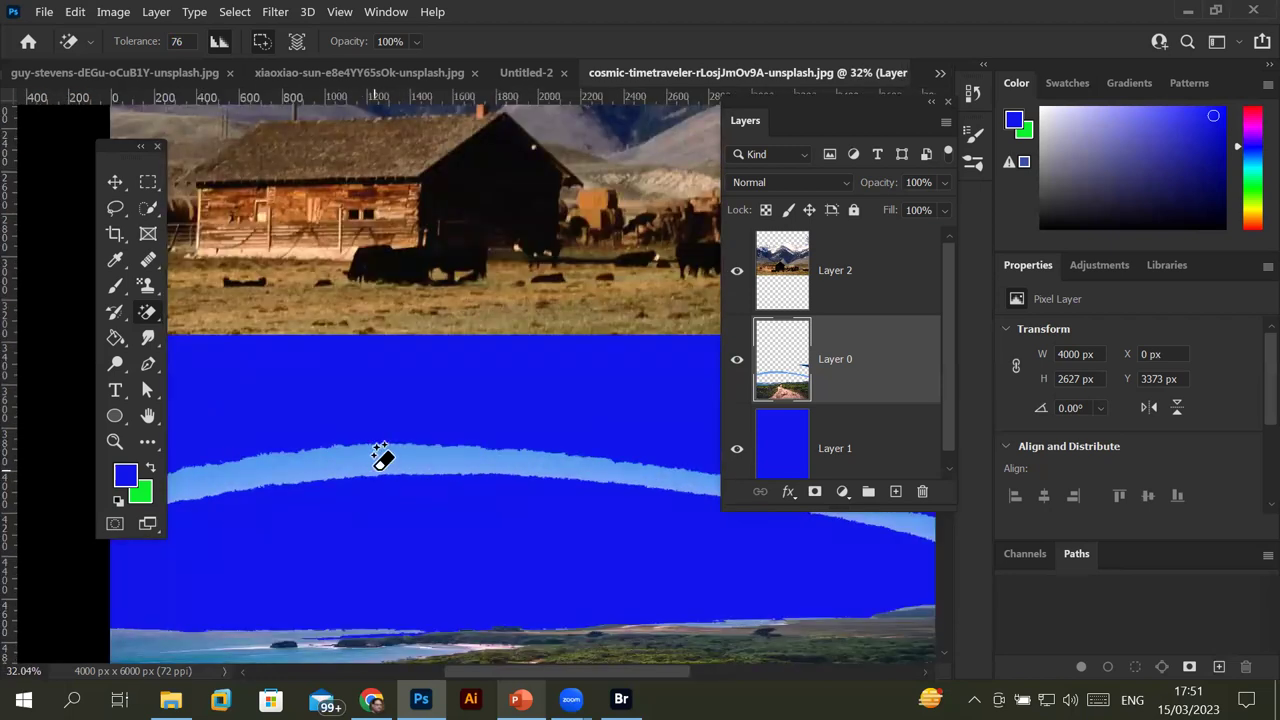
{"action": "left_click", "coordinate": [351, 478]}
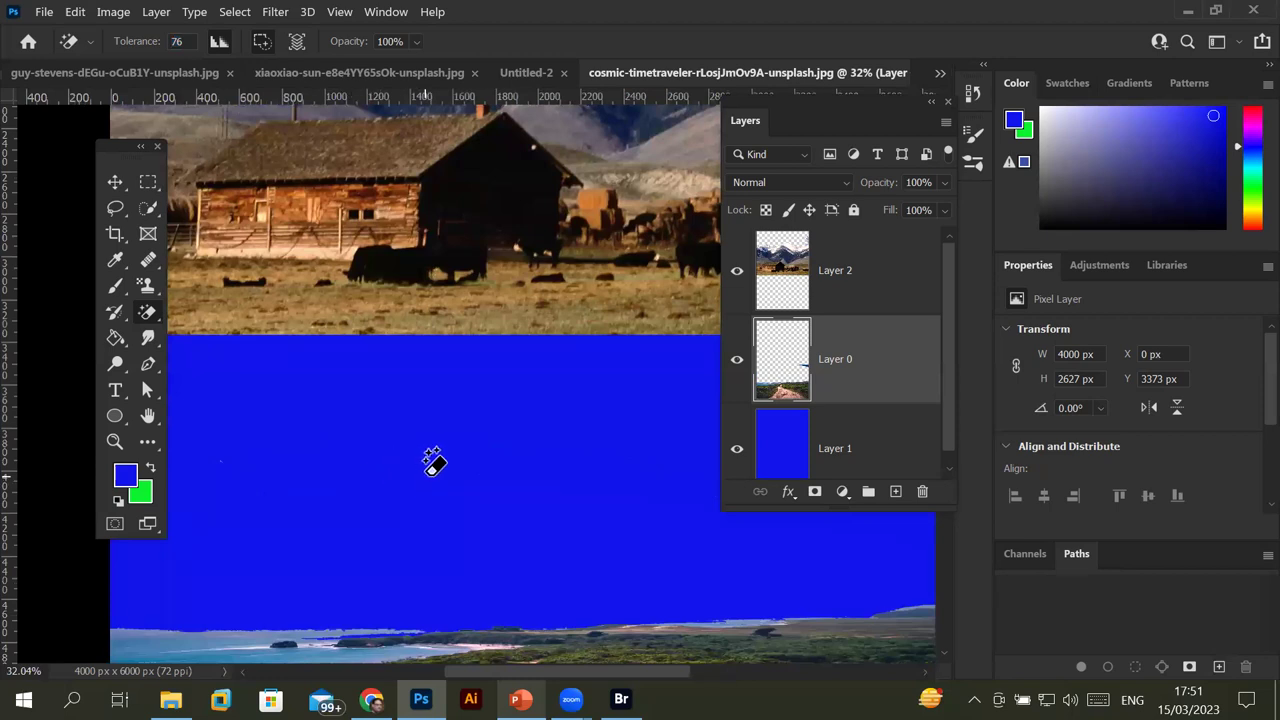
{"action": "scroll", "coordinate": [432, 460], "scroll_direction": "down", "scroll_amount": 1}
{"action": "scroll", "coordinate": [432, 460], "scroll_direction": "down", "scroll_amount": 1}
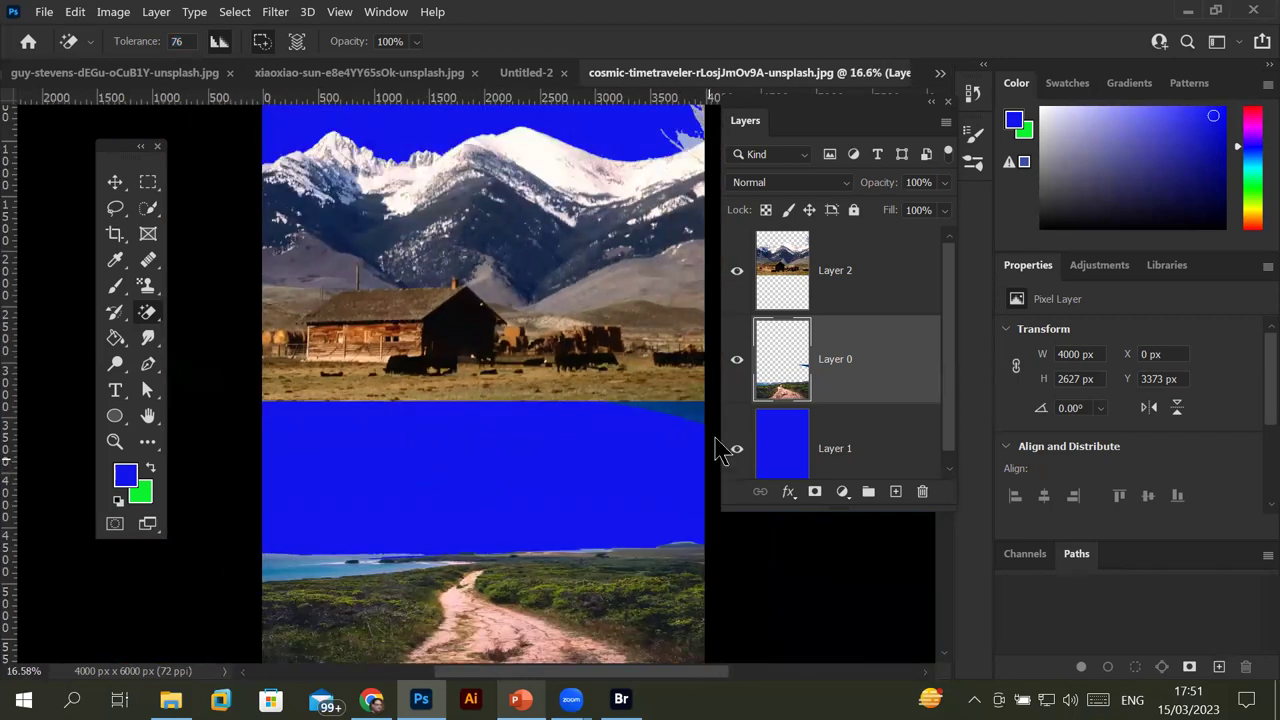
{"action": "scroll", "coordinate": [714, 443], "scroll_direction": "up", "scroll_amount": 2}
{"action": "scroll", "coordinate": [714, 417], "scroll_direction": "up", "scroll_amount": 2}
{"action": "scroll", "coordinate": [690, 390], "scroll_direction": "up", "scroll_amount": 3}
{"action": "left_click", "coordinate": [604, 358]}
{"action": "scroll", "coordinate": [470, 455], "scroll_direction": "down", "scroll_amount": 1}
{"action": "scroll", "coordinate": [470, 455], "scroll_direction": "down", "scroll_amount": 1}
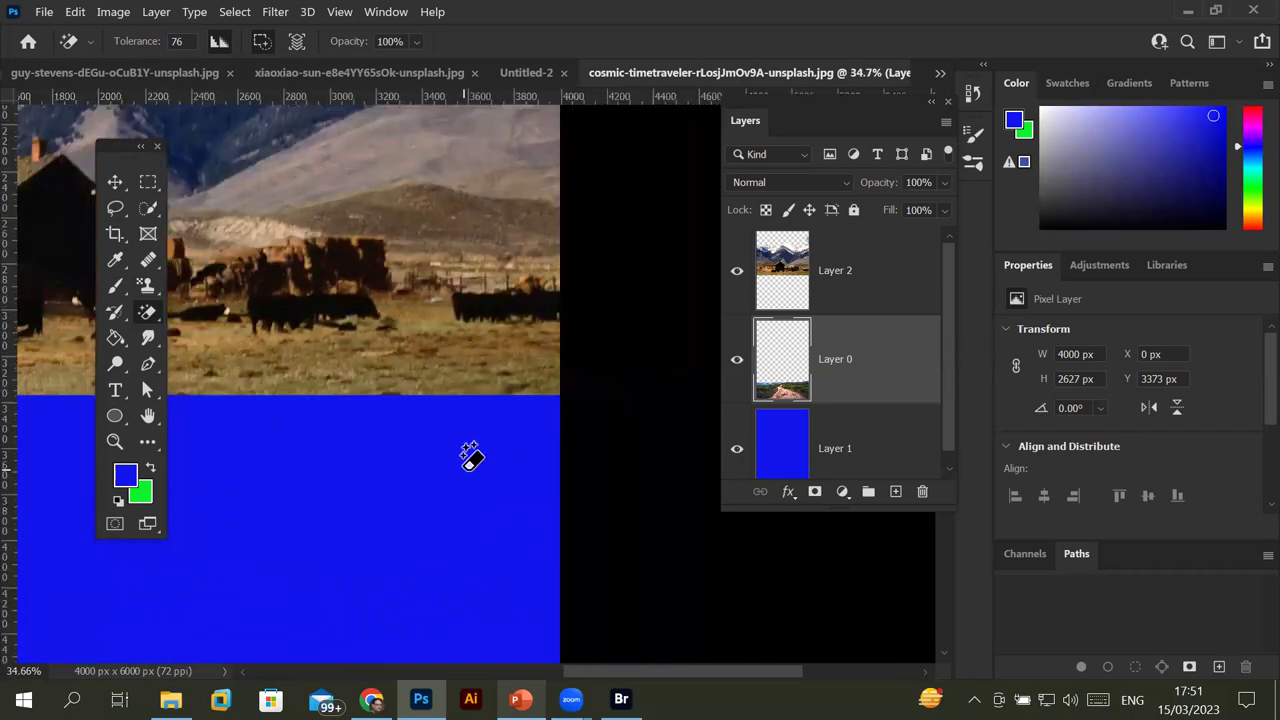
{"action": "scroll", "coordinate": [470, 455], "scroll_direction": "down", "scroll_amount": 2}
{"action": "scroll", "coordinate": [470, 455], "scroll_direction": "down", "scroll_amount": 1}
{"action": "scroll", "coordinate": [470, 455], "scroll_direction": "down", "scroll_amount": 1}
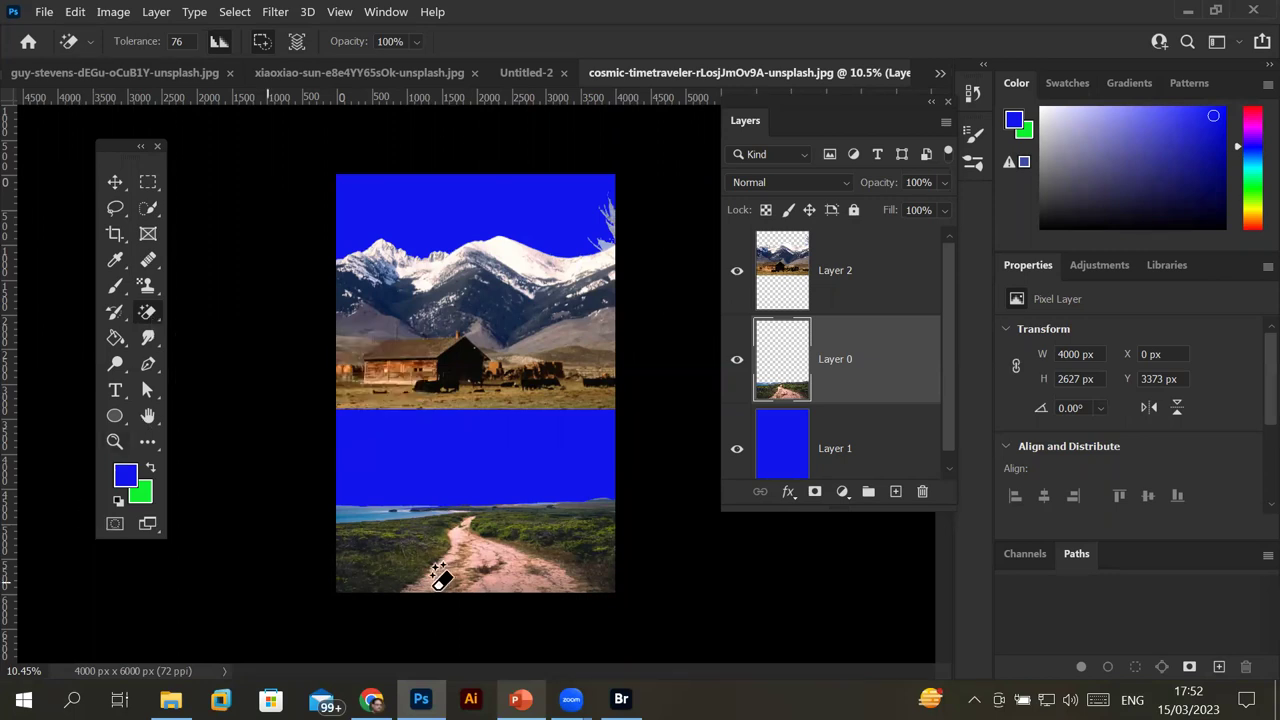
Erase the sea from the lower landscape with the Magic Eraser at tolerance 76.
{"action": "scroll", "coordinate": [332, 565], "scroll_direction": "up", "scroll_amount": 2}
{"action": "scroll", "coordinate": [330, 564], "scroll_direction": "up", "scroll_amount": 1}
{"action": "scroll", "coordinate": [383, 563], "scroll_direction": "up", "scroll_amount": 2}
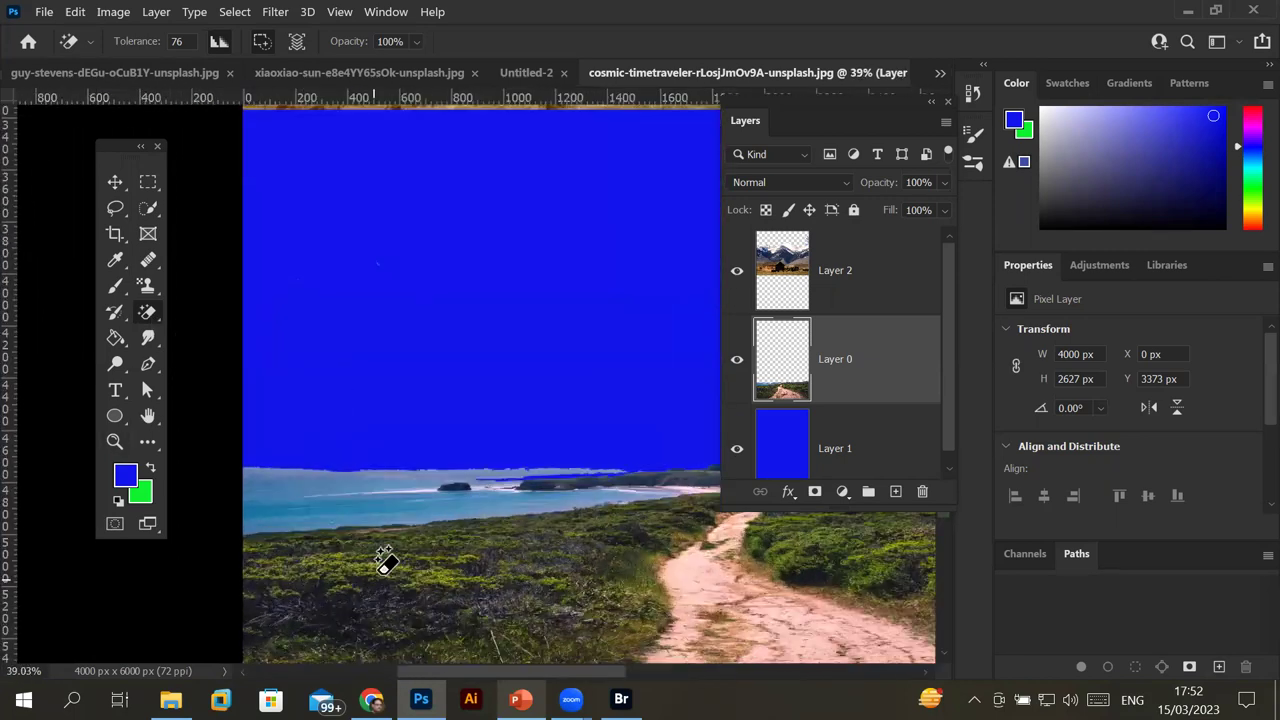
{"action": "scroll", "coordinate": [381, 563], "scroll_direction": "up", "scroll_amount": 2}
{"action": "scroll", "coordinate": [387, 563], "scroll_direction": "up", "scroll_amount": 1}
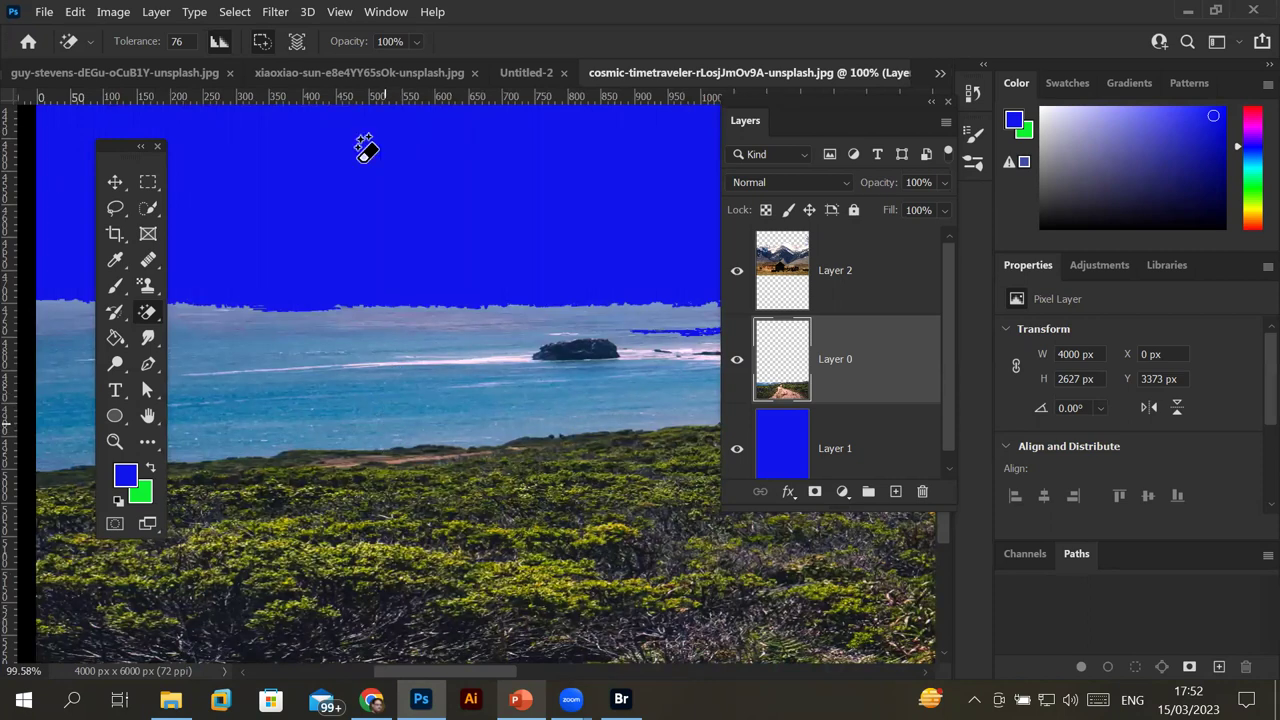
{"action": "left_click", "coordinate": [186, 41]}
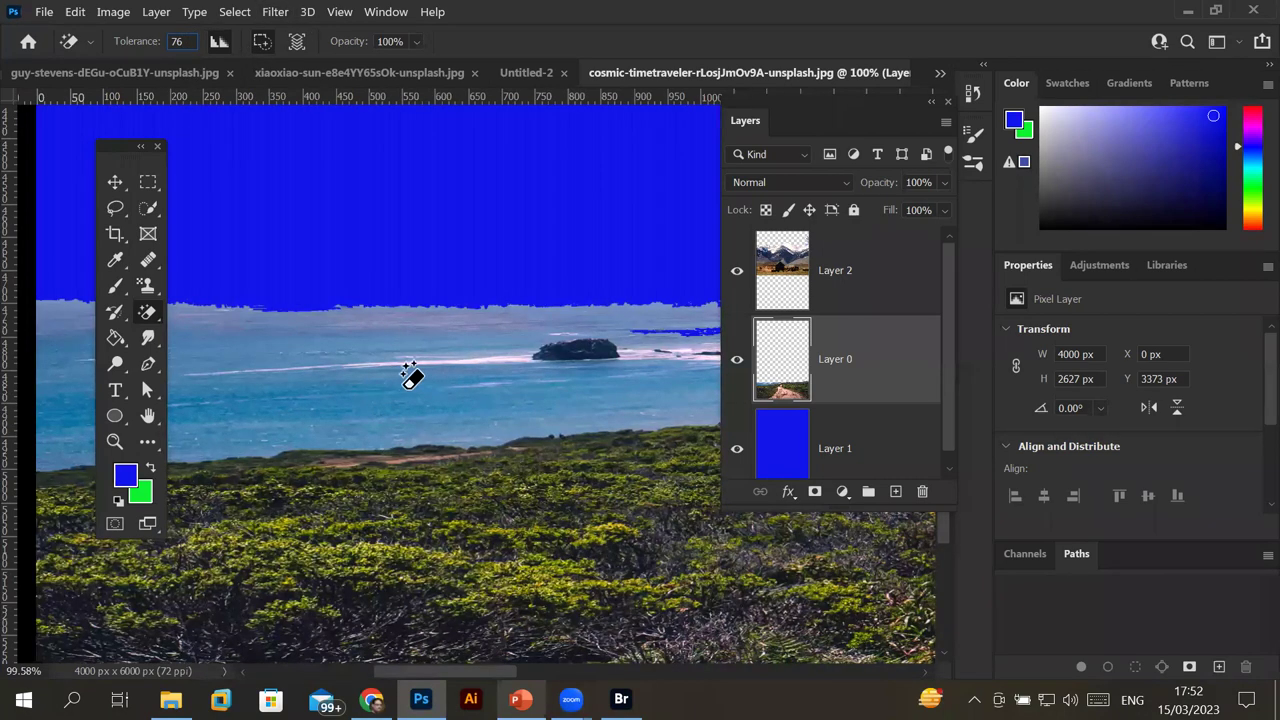
{"action": "left_click", "coordinate": [400, 384]}
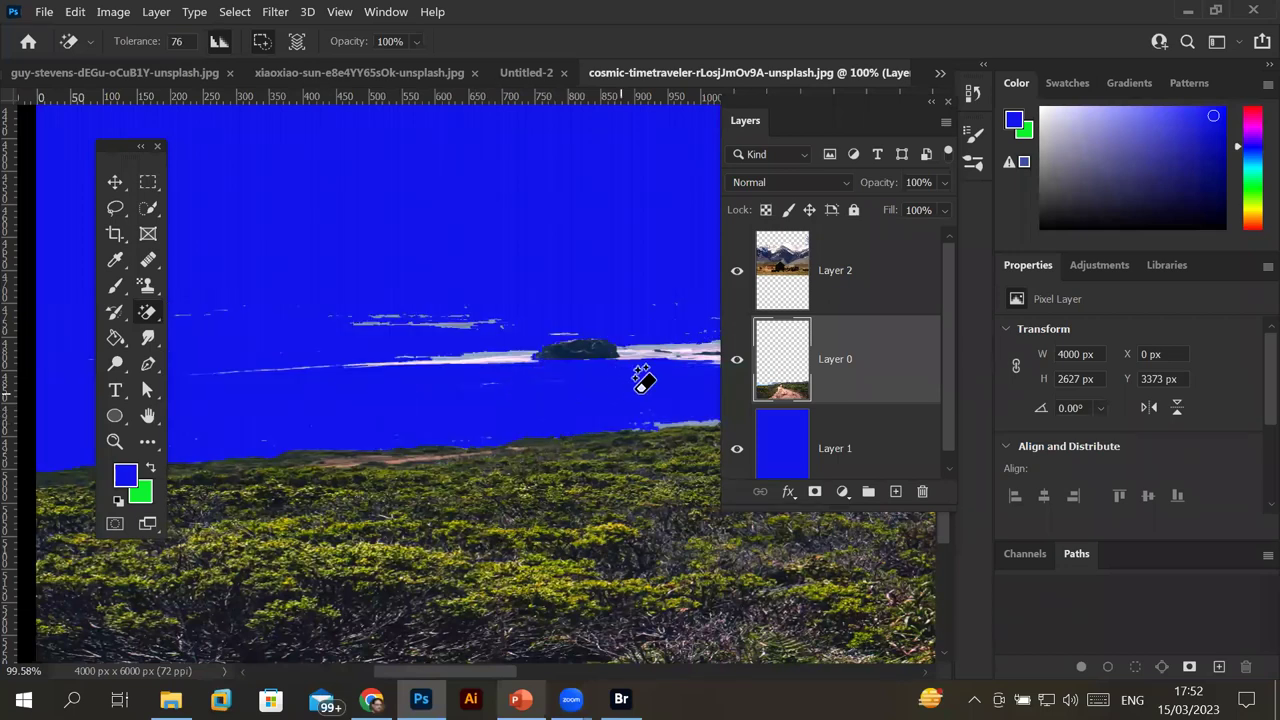
Switch from the Magic Eraser to the standard Eraser Tool.
{"action": "scroll", "coordinate": [643, 372], "scroll_direction": "down", "scroll_amount": 1}
{"action": "scroll", "coordinate": [643, 372], "scroll_direction": "down", "scroll_amount": 2}
{"action": "scroll", "coordinate": [644, 380], "scroll_direction": "down", "scroll_amount": 1}
{"action": "scroll", "coordinate": [643, 375], "scroll_direction": "down", "scroll_amount": 1}
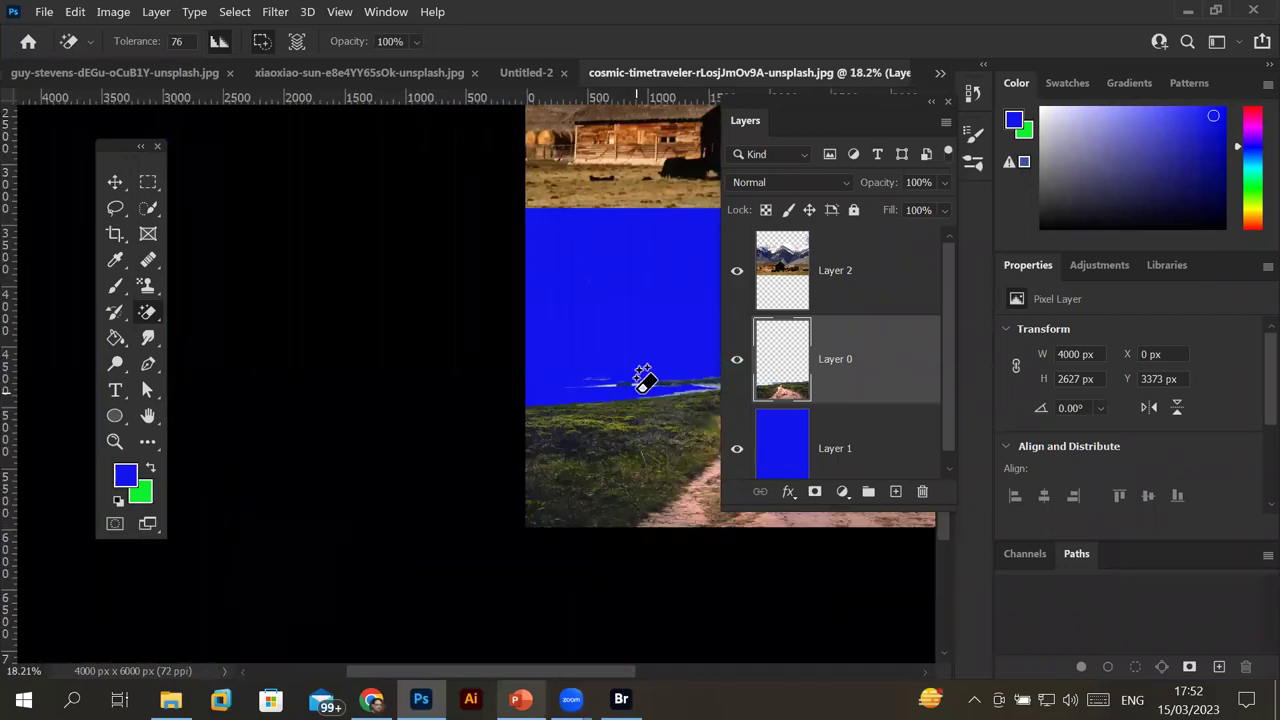
{"action": "scroll", "coordinate": [643, 375], "scroll_direction": "down", "scroll_amount": 1}
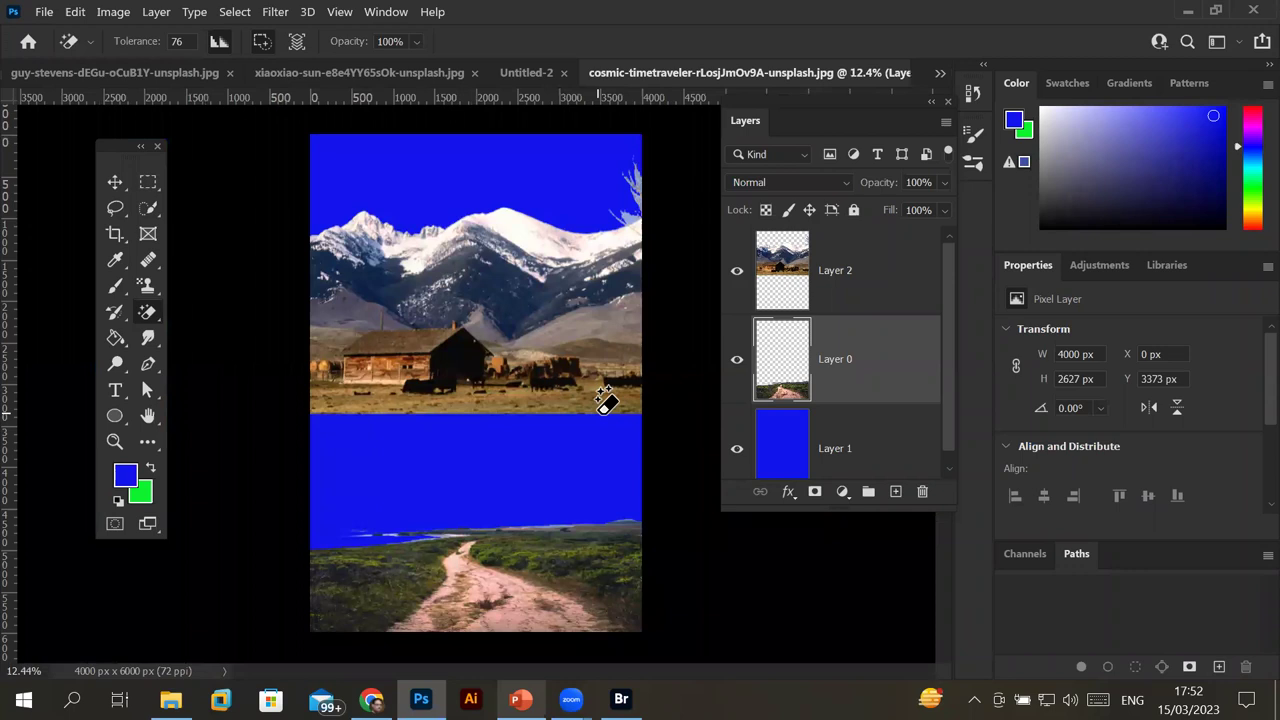
{"action": "right_click", "coordinate": [146, 318]}
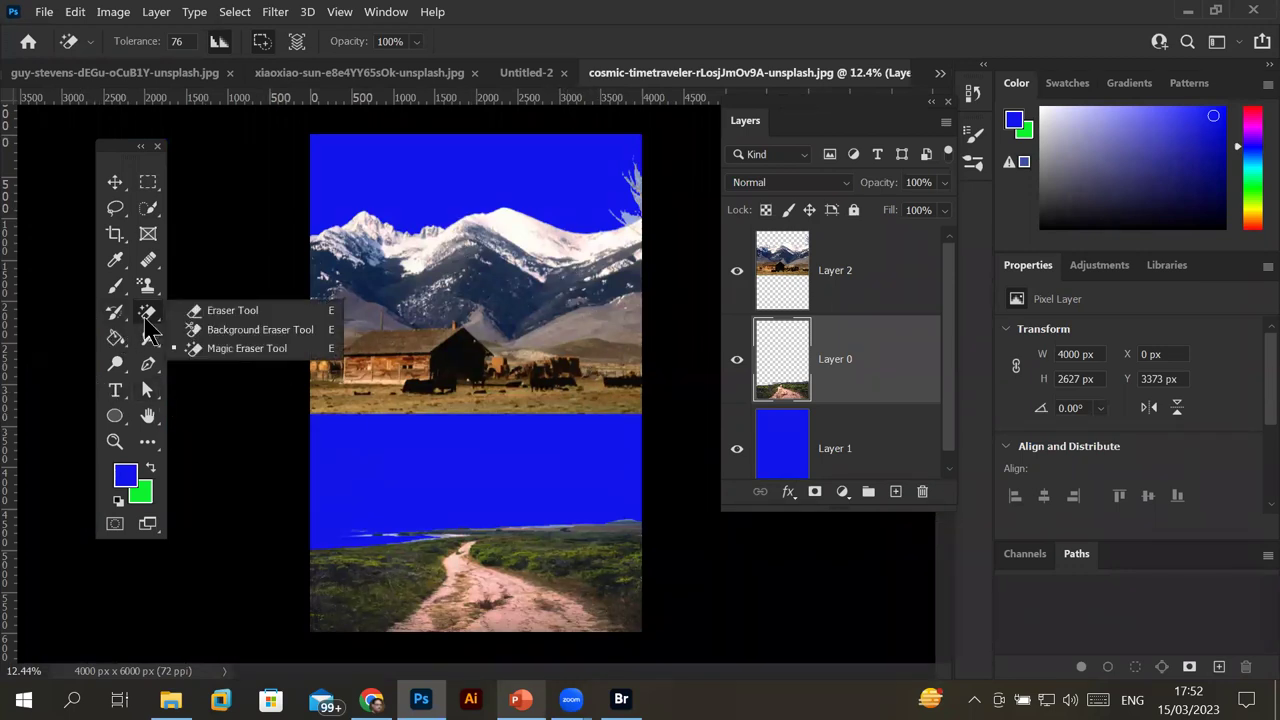
{"action": "left_click", "coordinate": [233, 311]}
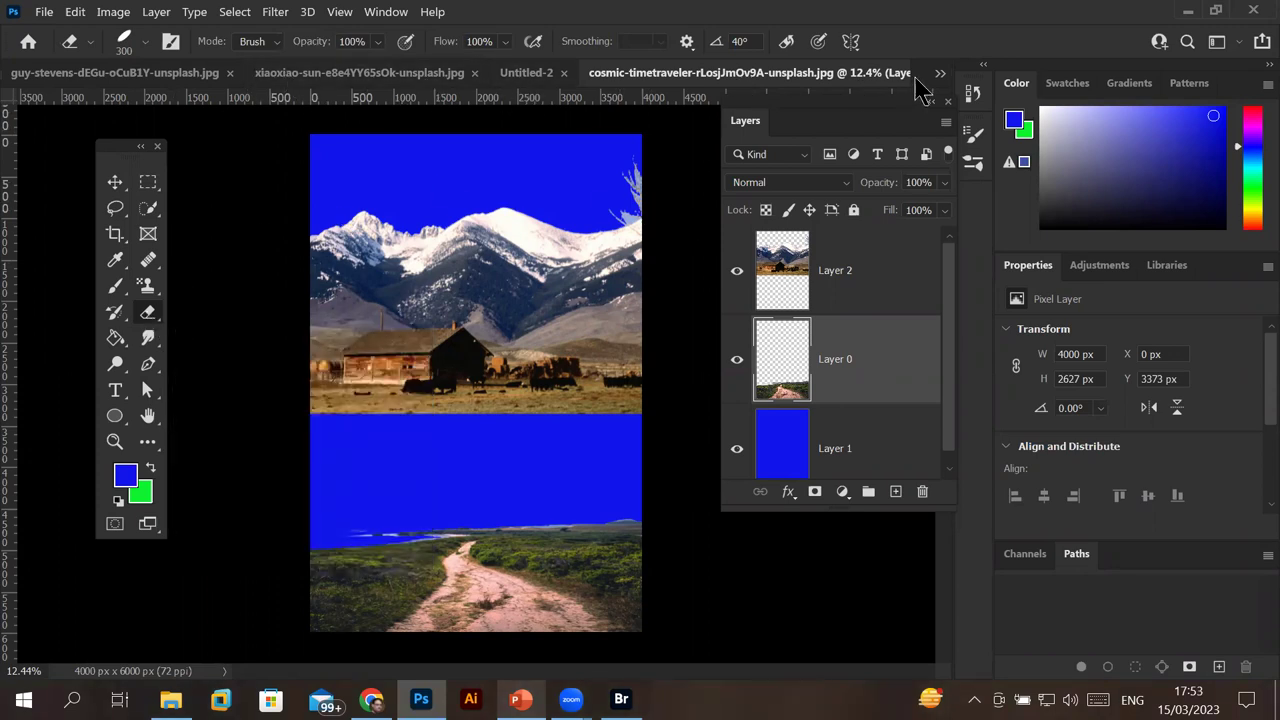
Close all three open documents without saving changes.
{"action": "left_click", "coordinate": [44, 12]}
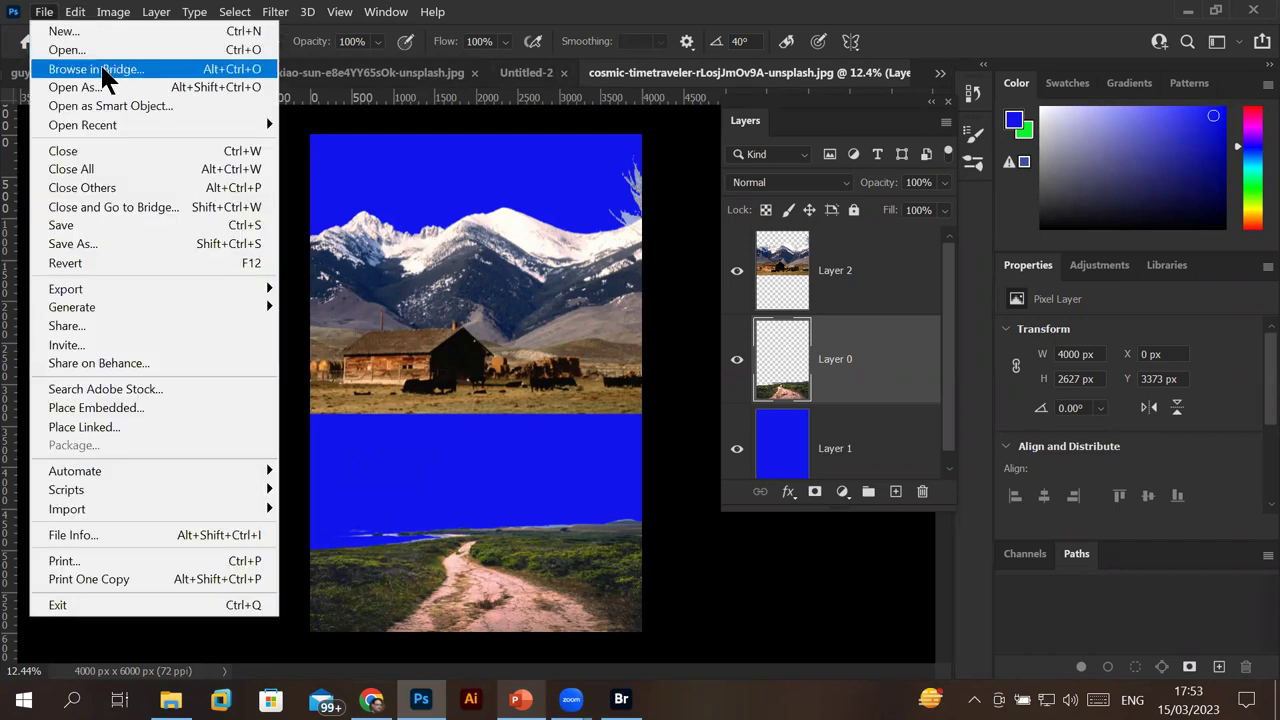
{"action": "left_click", "coordinate": [100, 169]}
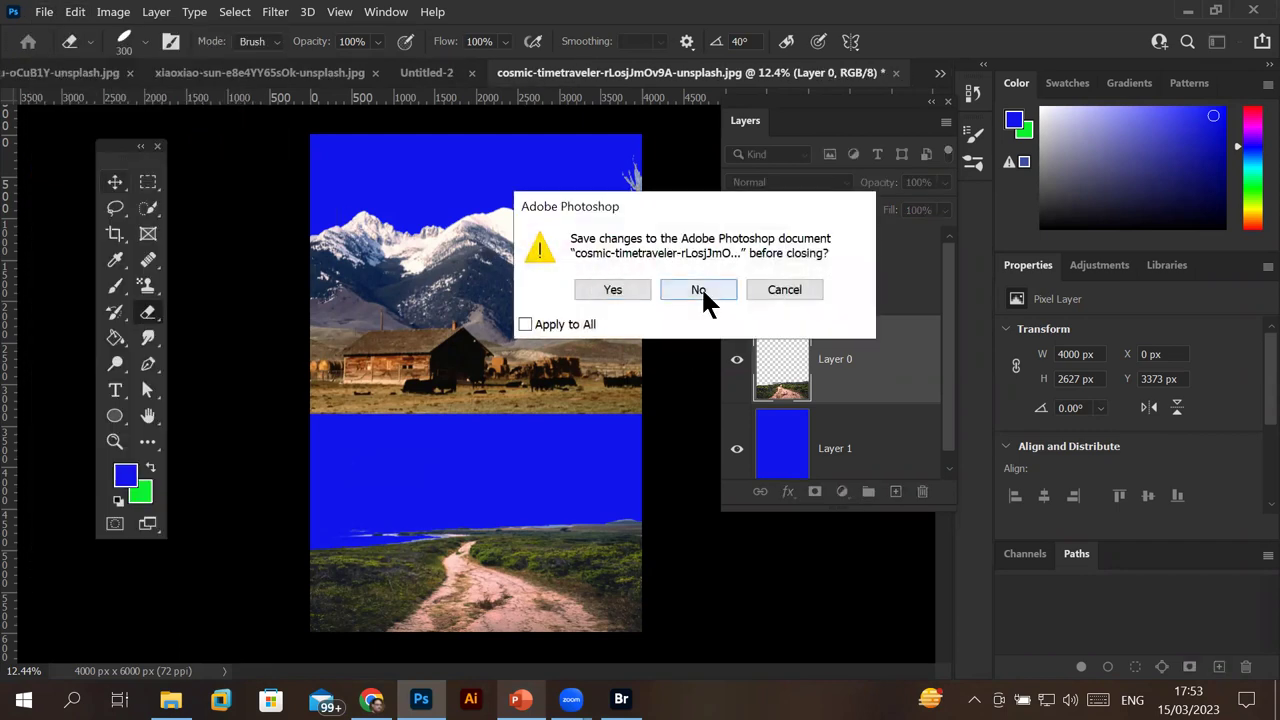
{"action": "left_click", "coordinate": [701, 288]}
{"action": "left_click", "coordinate": [702, 289]}
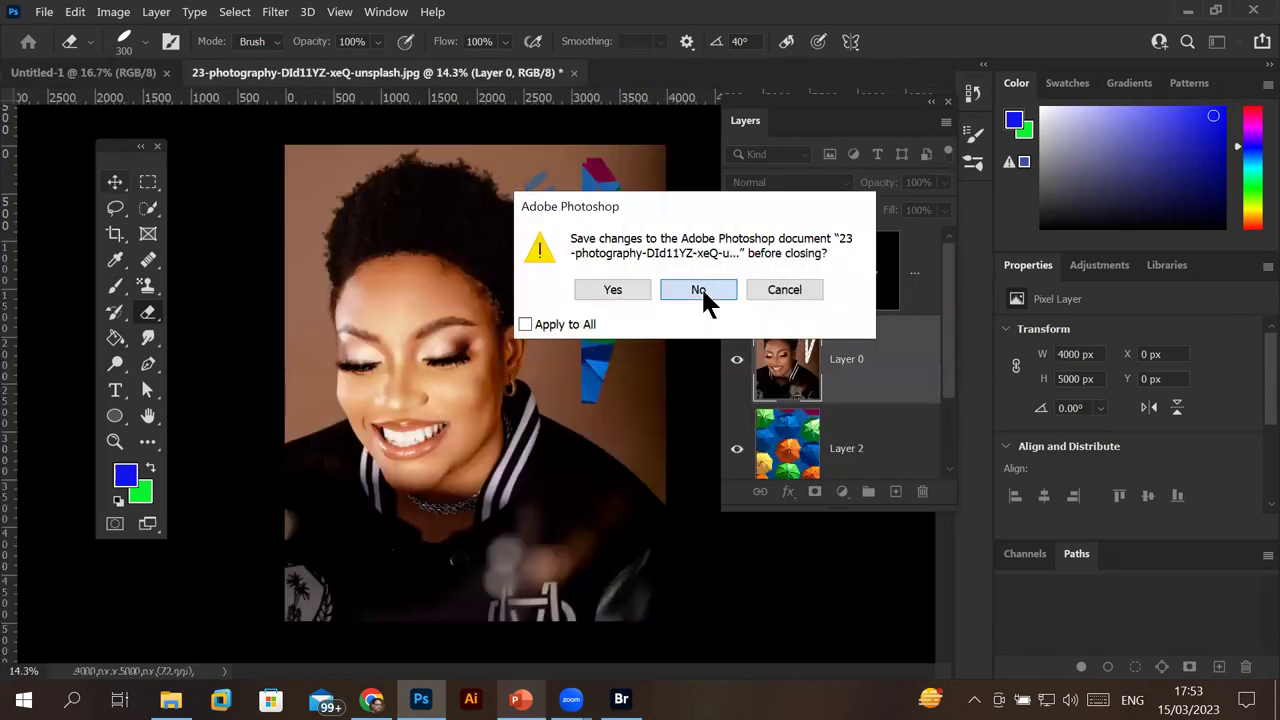
{"action": "left_click", "coordinate": [702, 289]}
Create a new blank A4 document, 2480 × 3508 px at 300 ppi.
{"action": "left_click", "coordinate": [80, 216]}
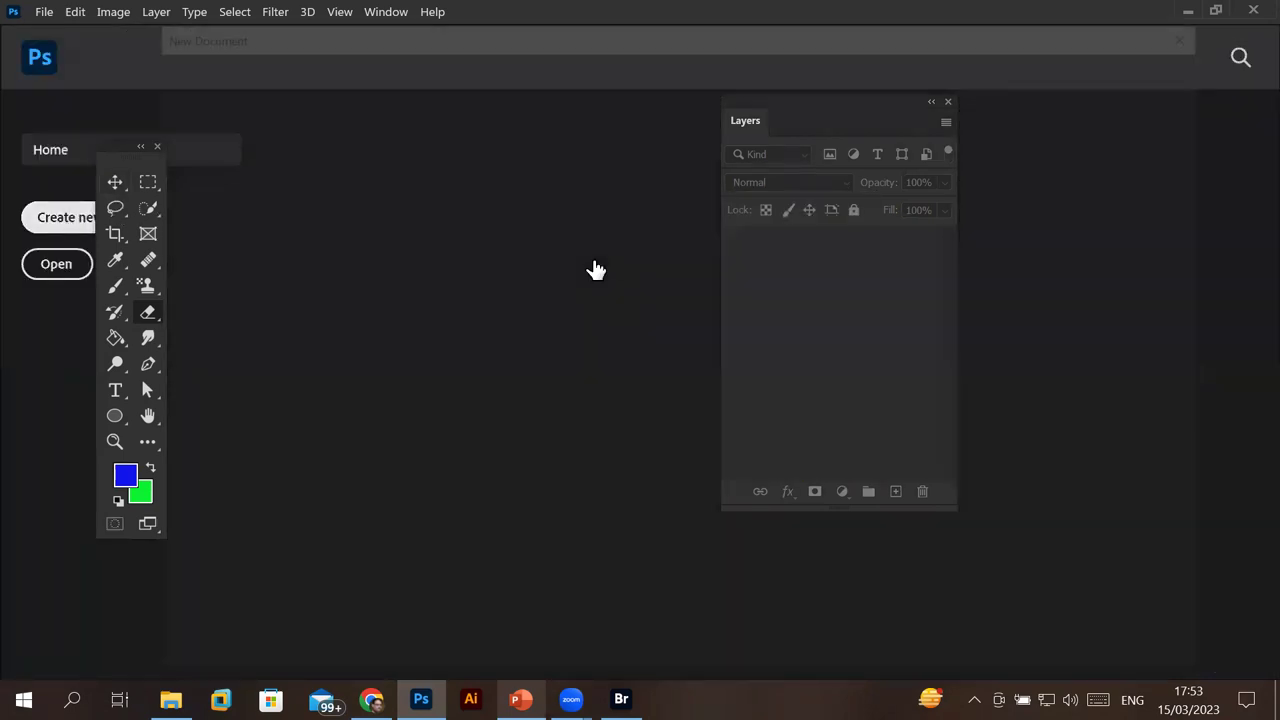
{"action": "double_click", "coordinate": [248, 222]}
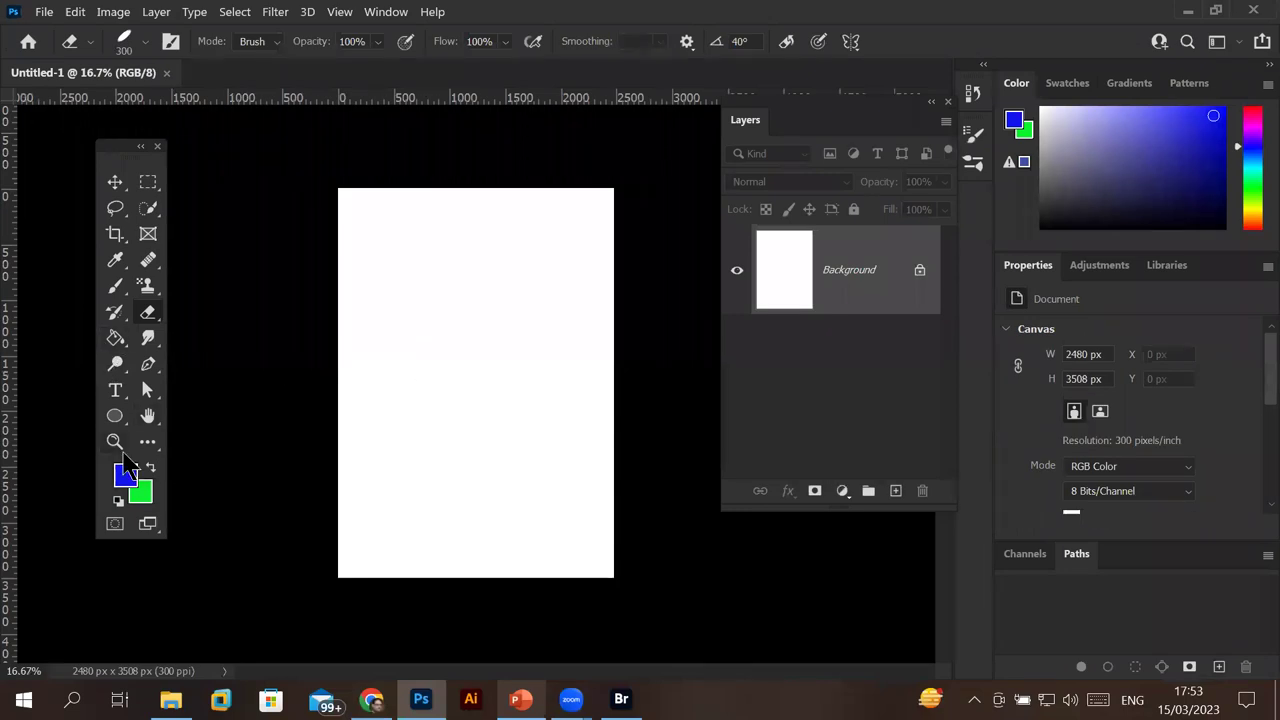
{"action": "left_click", "coordinate": [42, 13]}
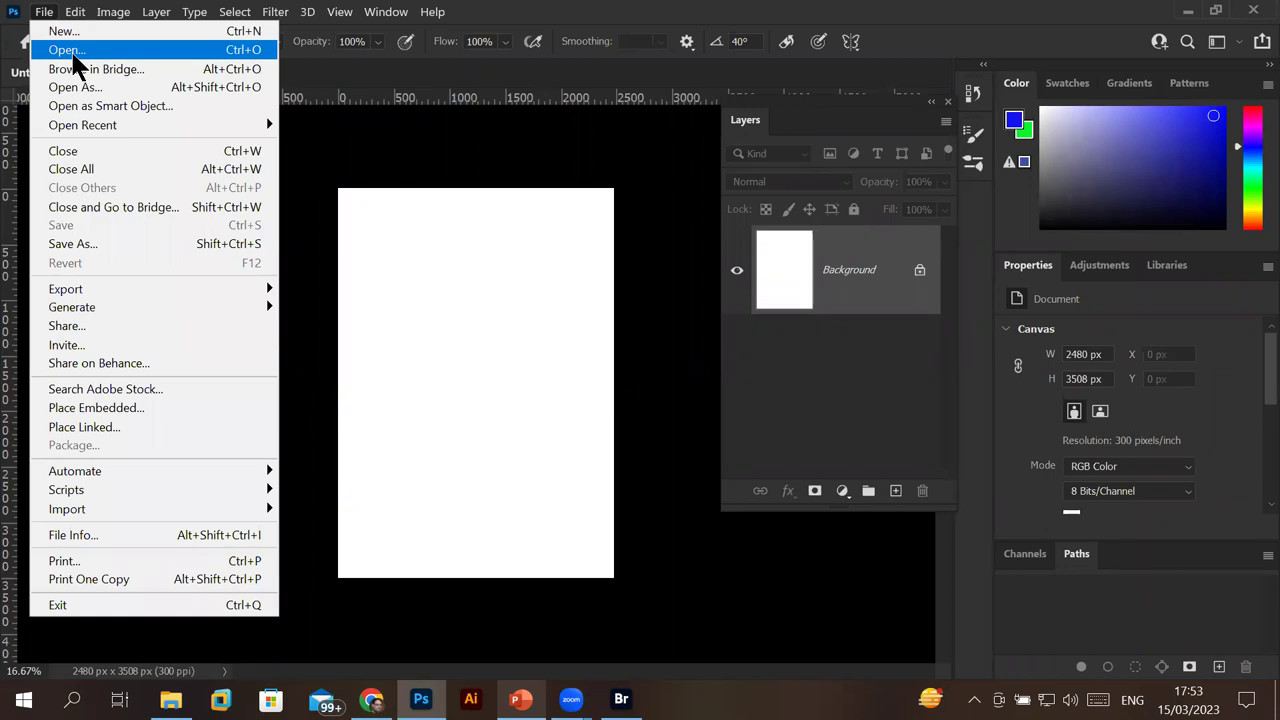
{"action": "left_click", "coordinate": [383, 249]}
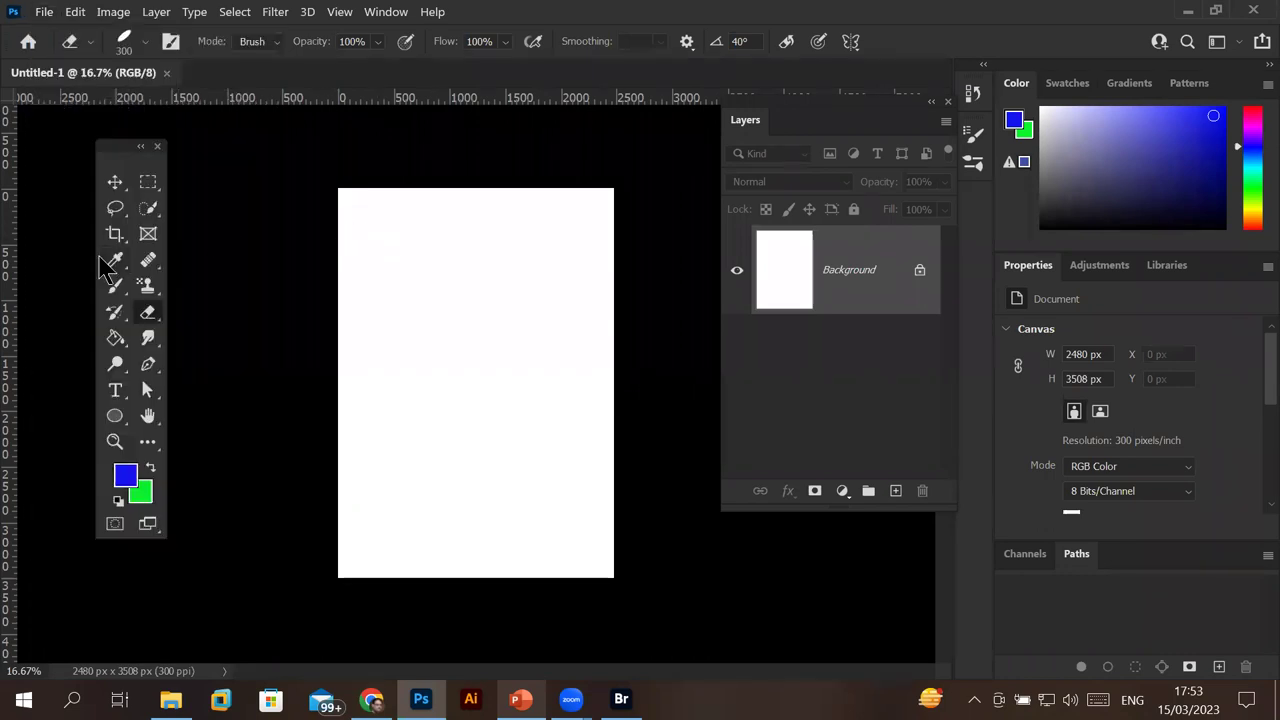
{"action": "left_click", "coordinate": [116, 289]}
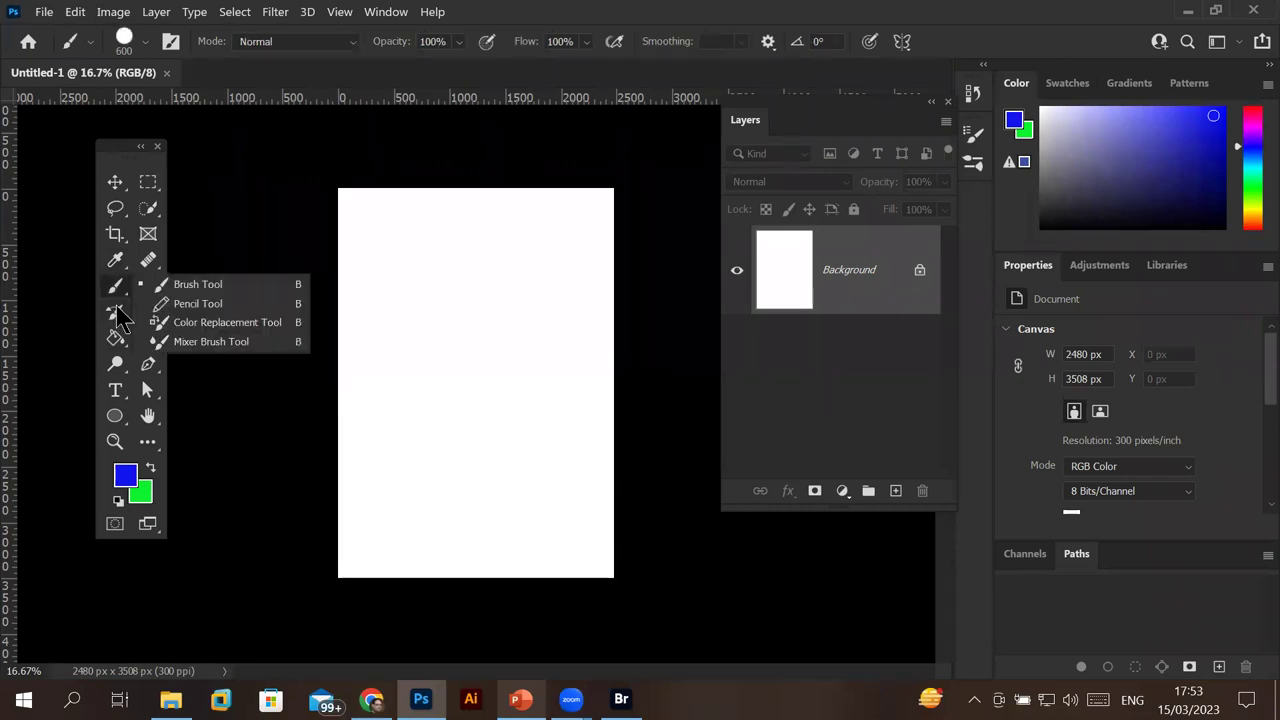
Pick the History Brush Tool from the brush tool group.
{"action": "left_click", "coordinate": [116, 316]}
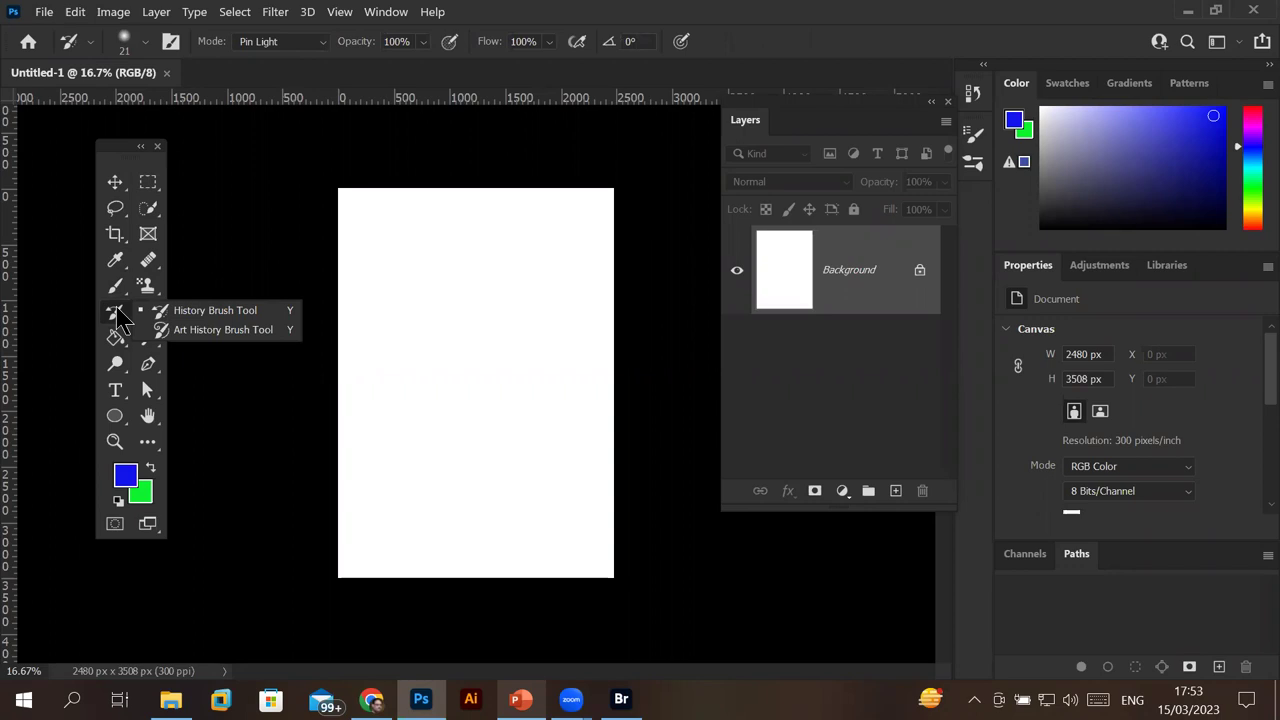
{"action": "left_click", "coordinate": [218, 312]}
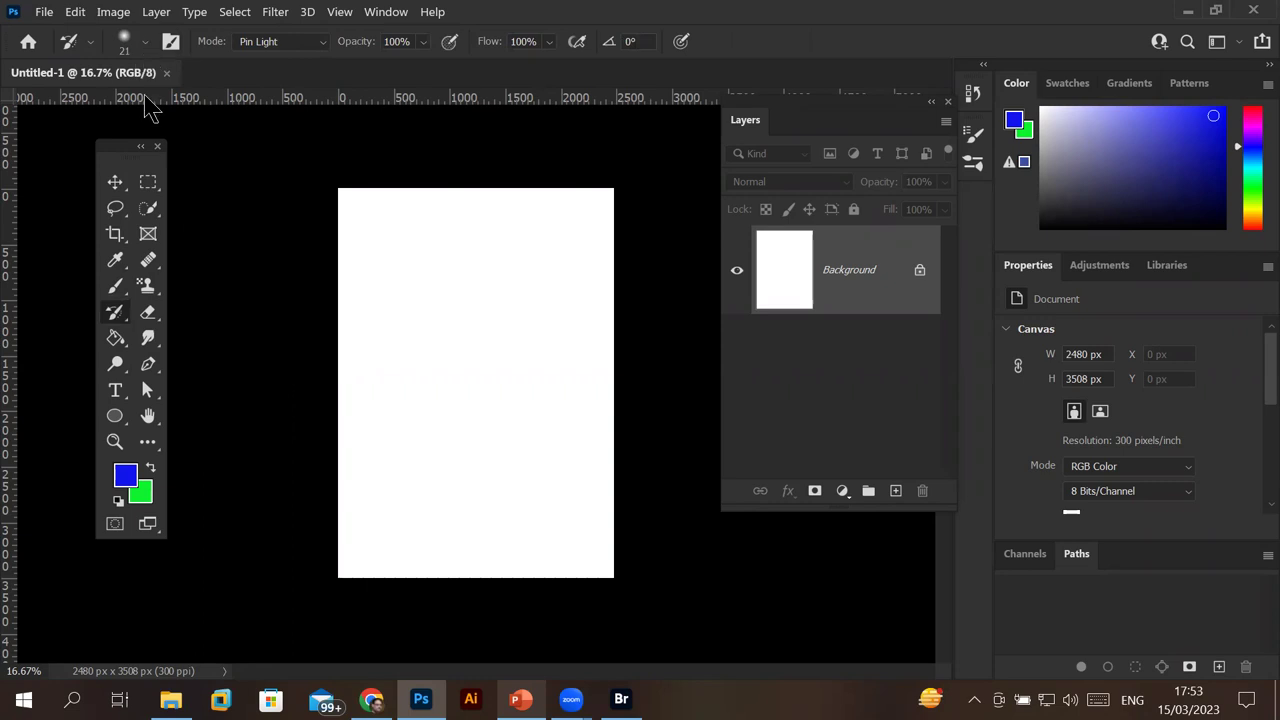
{"action": "left_click", "coordinate": [45, 12]}
Browse Bridge to Images > Bride and open the red-sari bride portrait in Photoshop.
{"action": "left_click", "coordinate": [100, 66]}
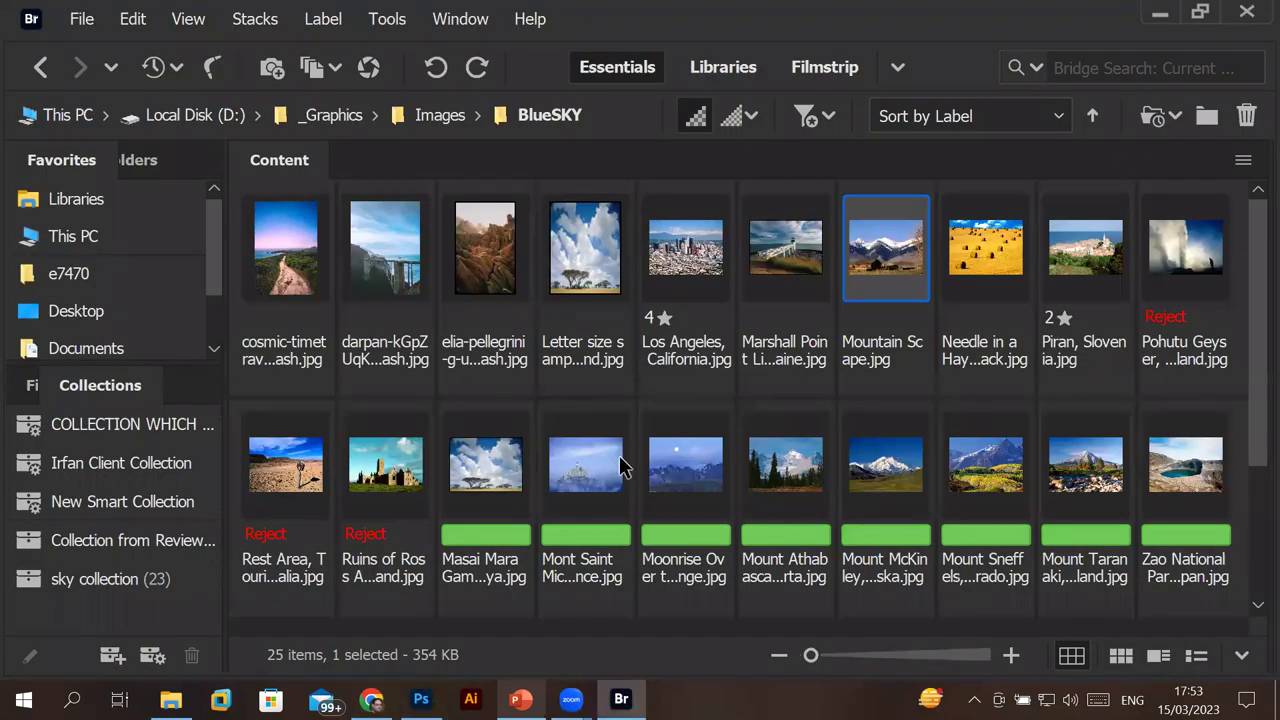
{"action": "scroll", "coordinate": [620, 467], "scroll_direction": "down", "scroll_amount": 2}
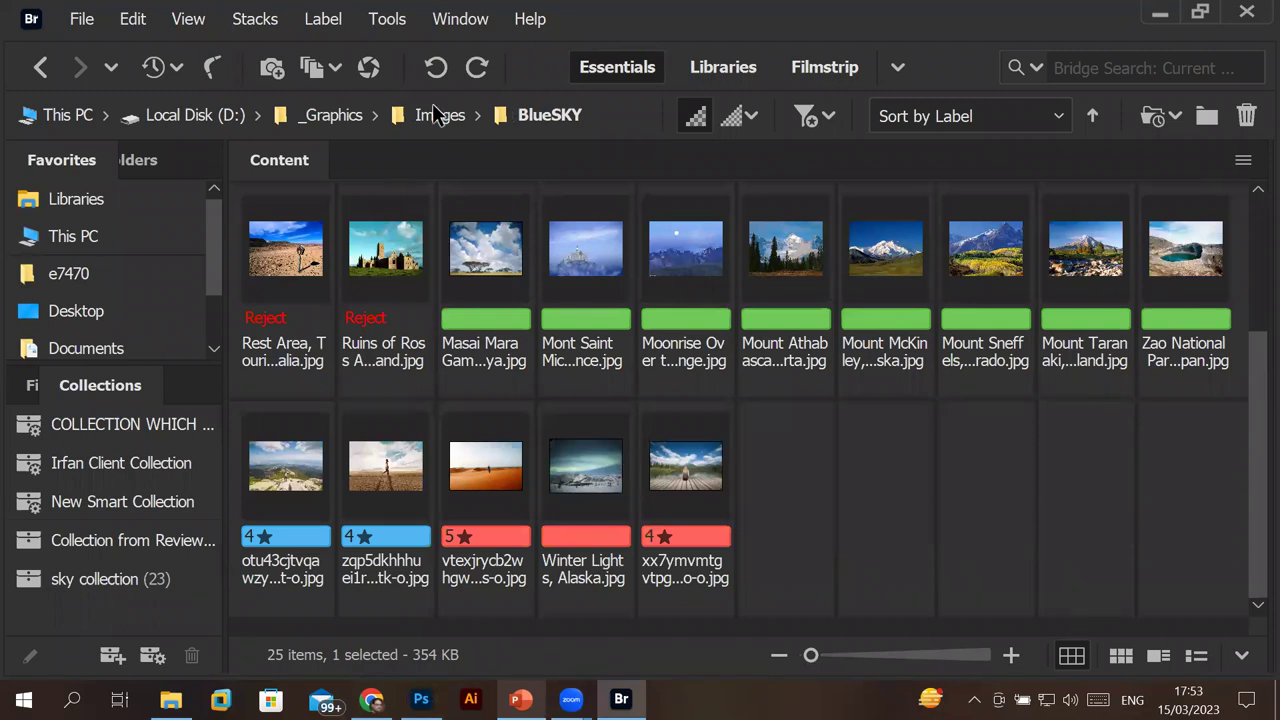
{"action": "left_click", "coordinate": [440, 115]}
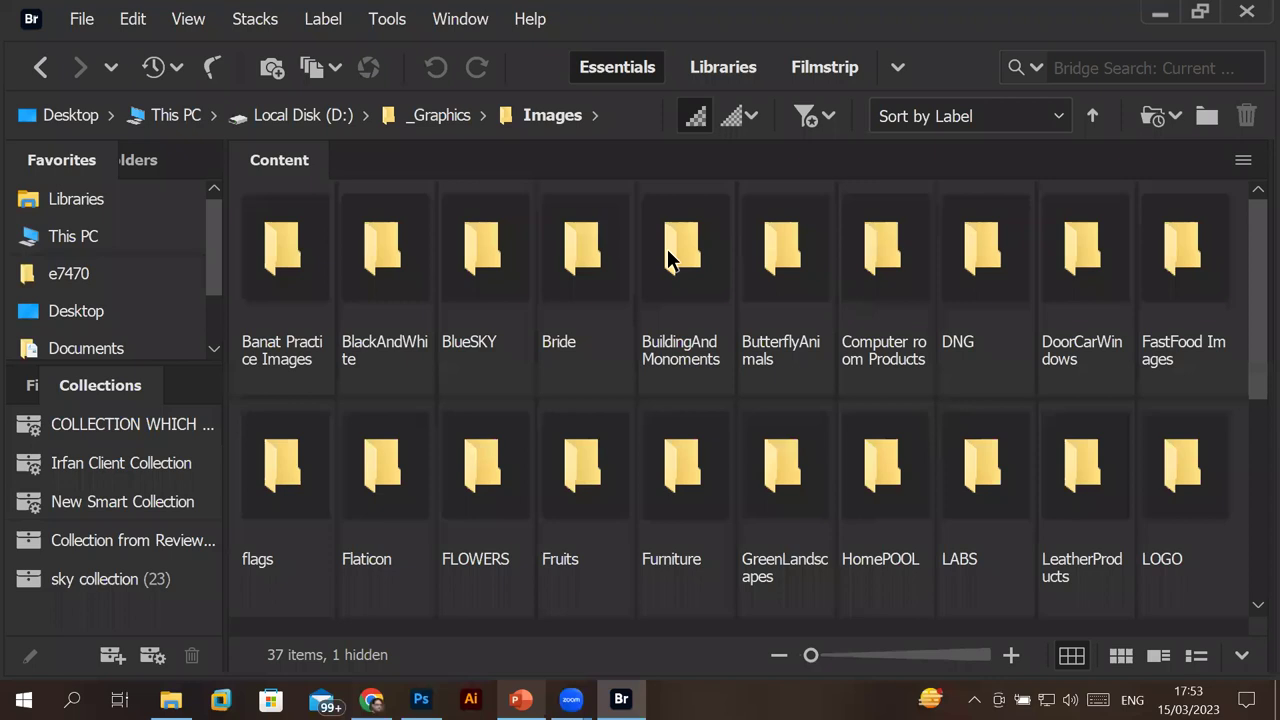
{"action": "double_click", "coordinate": [600, 286]}
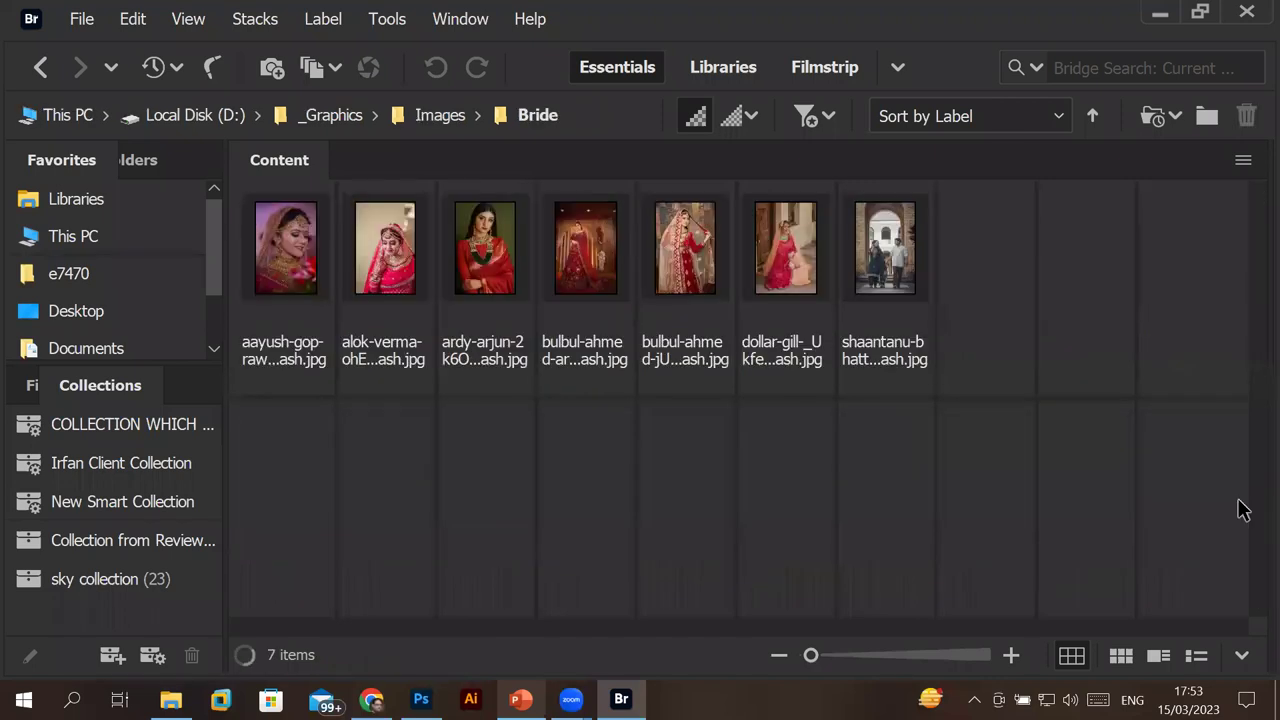
{"action": "double_click", "coordinate": [486, 242]}
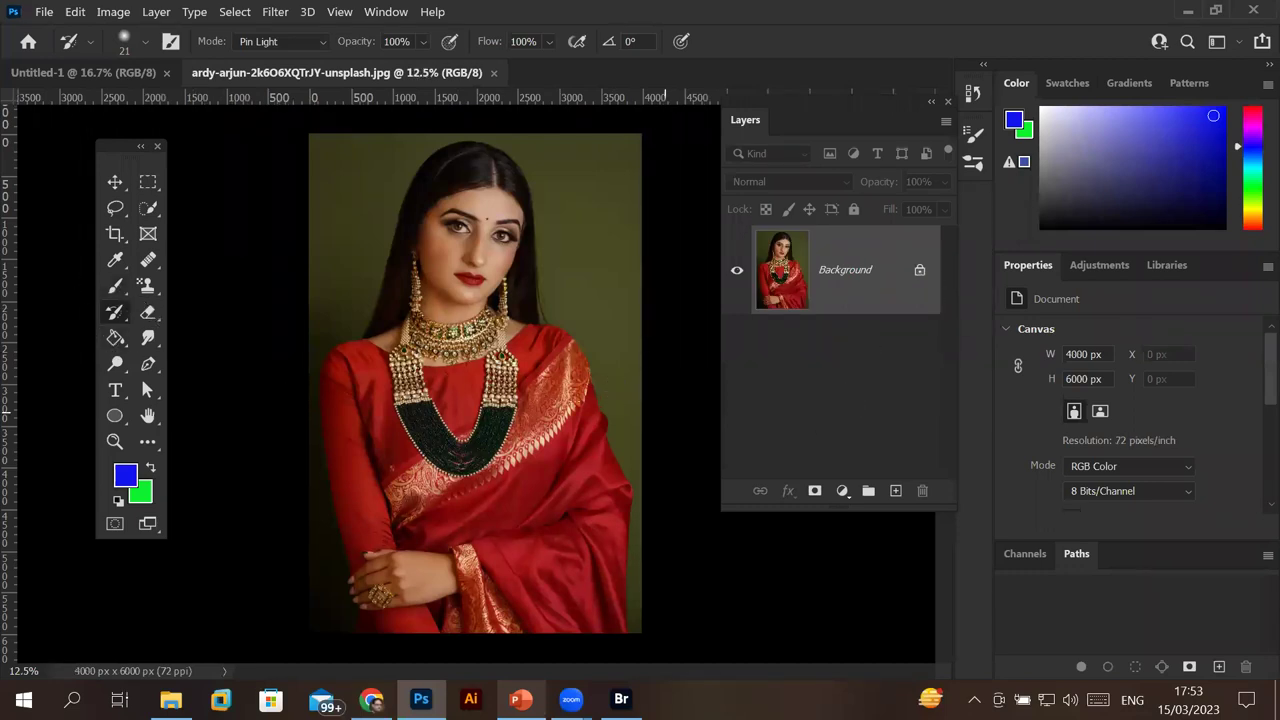
Unlock the background into Layer 0 and paint a blue band across the top edge.
{"action": "left_click", "coordinate": [920, 271]}
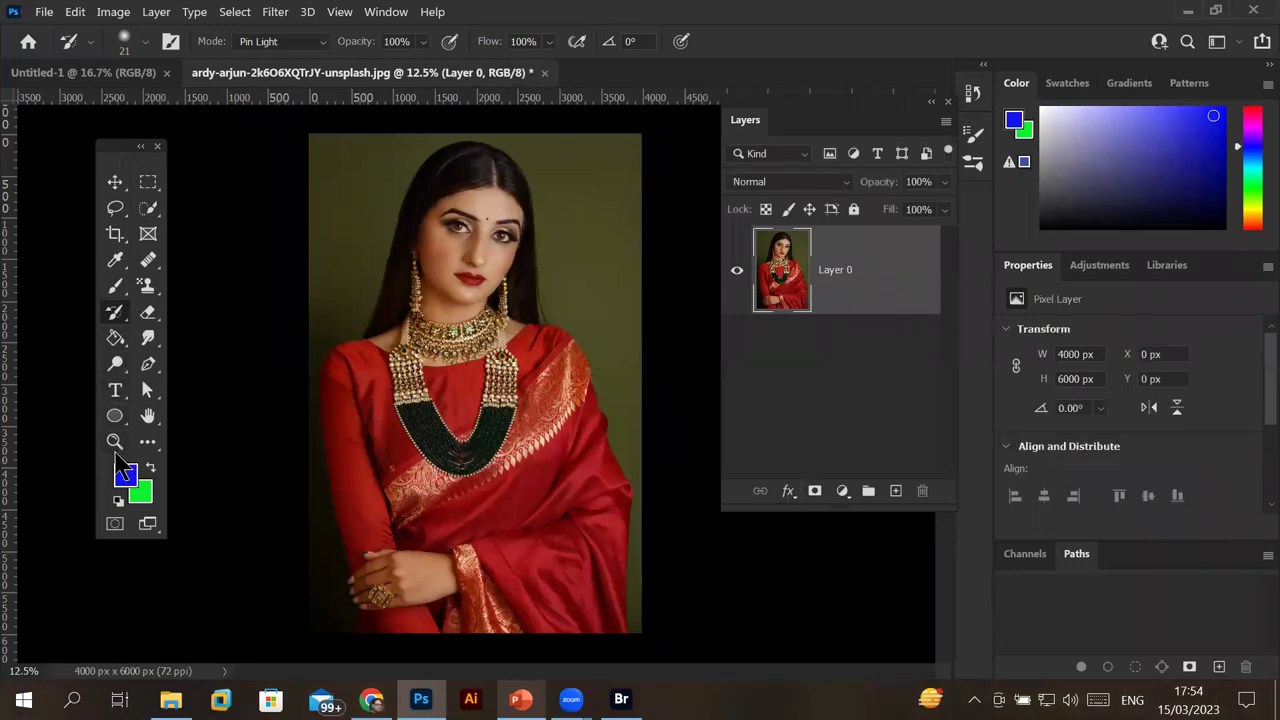
{"action": "left_click", "coordinate": [116, 287]}
{"action": "left_click", "coordinate": [326, 150]}
{"action": "left_click", "coordinate": [632, 145], "text": "shift"}
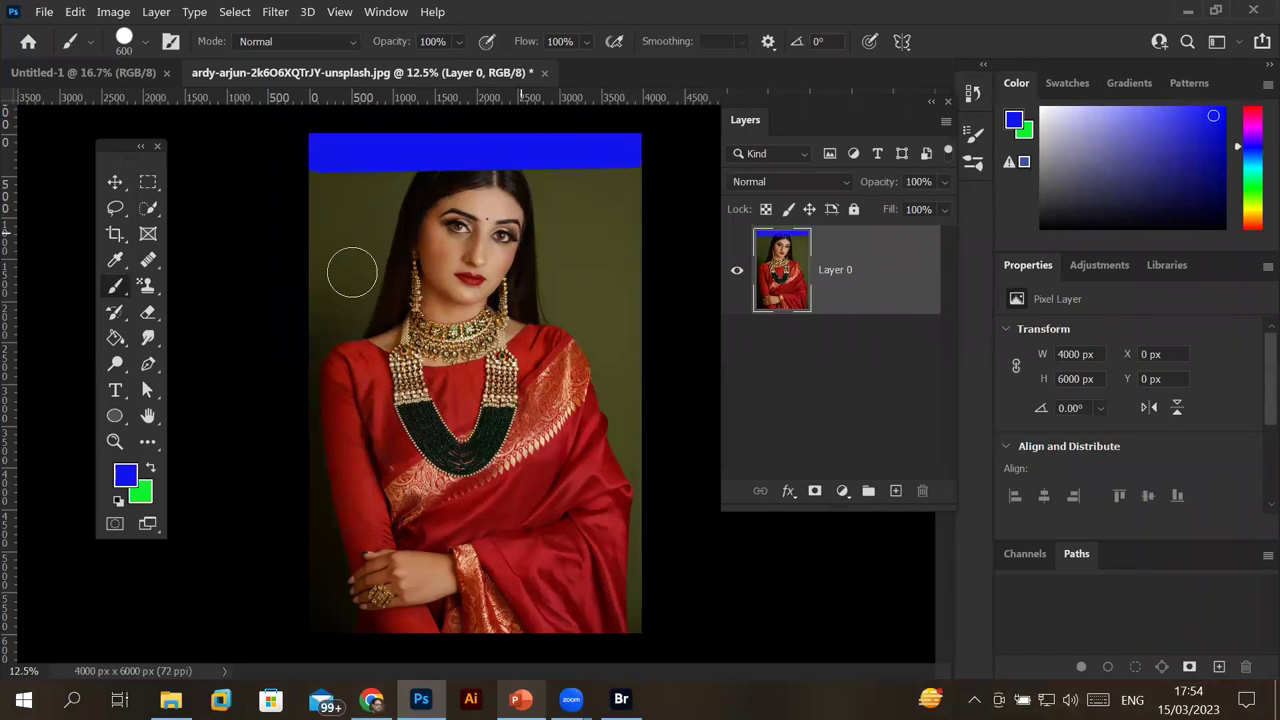
Set the foreground colour to green and paint stripes down the right and left sides.
{"action": "left_click", "coordinate": [125, 476]}
{"action": "left_click", "coordinate": [930, 275]}
{"action": "left_click", "coordinate": [1018, 400]}
{"action": "left_click", "coordinate": [957, 296]}
{"action": "left_click", "coordinate": [1185, 240]}
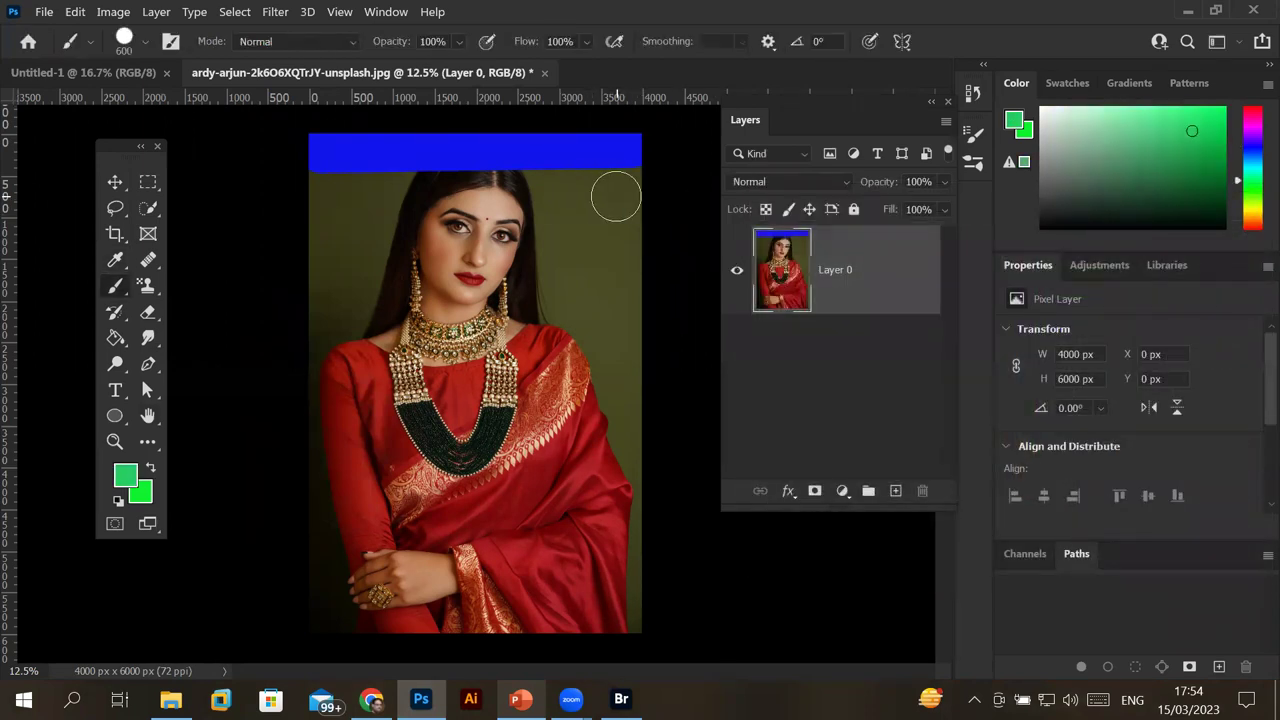
{"action": "left_click", "coordinate": [616, 196]}
{"action": "left_click", "coordinate": [620, 390], "text": "shift"}
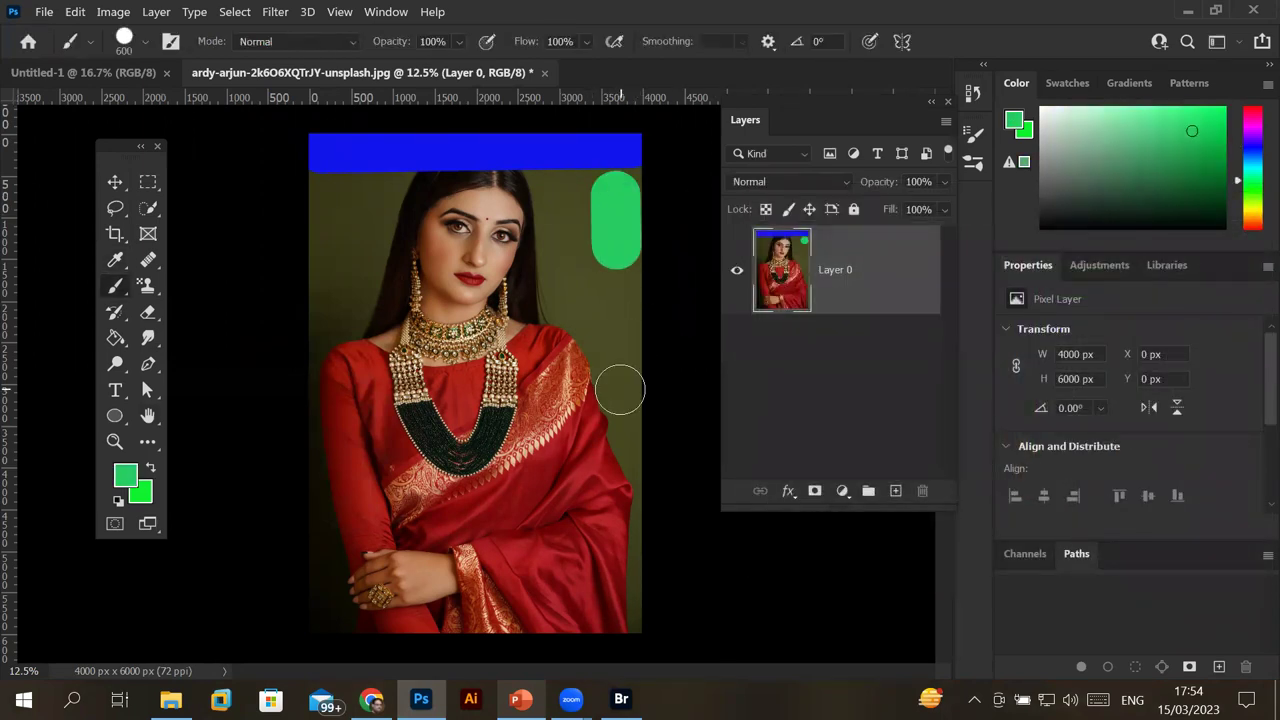
{"action": "left_click_drag", "start_coordinate": [336, 216], "coordinate": [320, 540]}
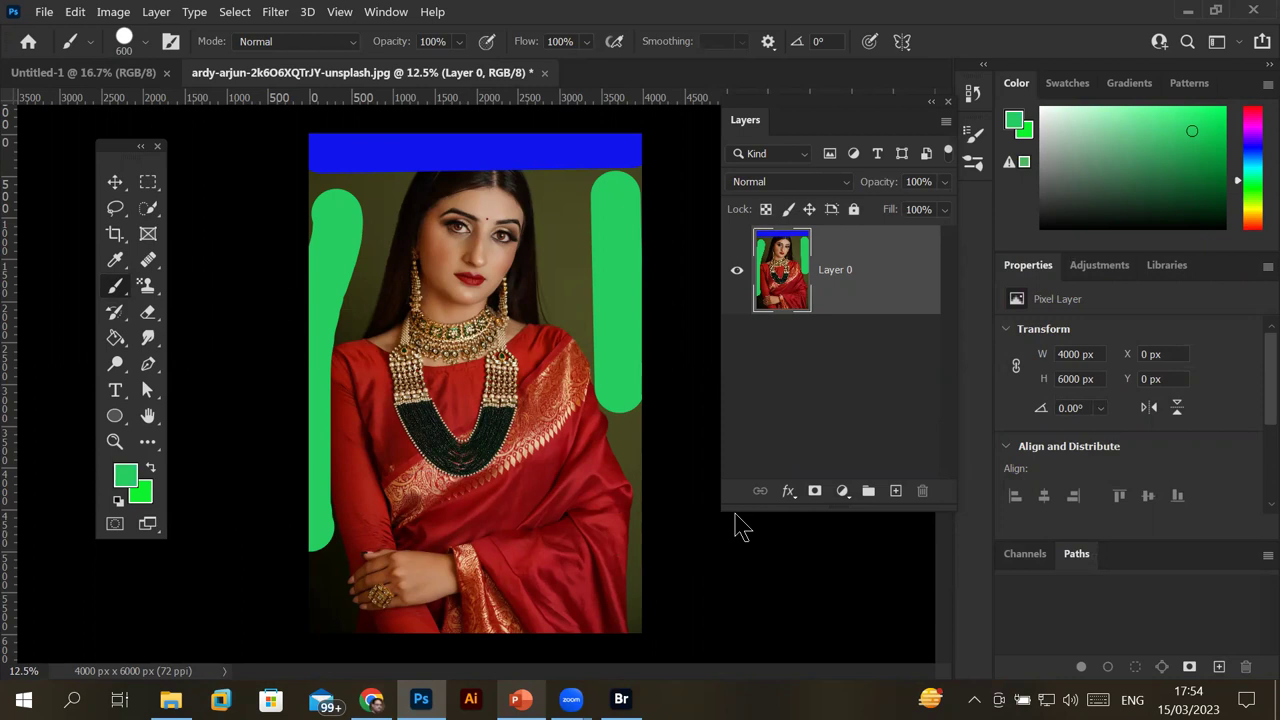
Select the standard History Brush at size 700, test it on the right stripe, then undo.
{"action": "left_click", "coordinate": [115, 312]}
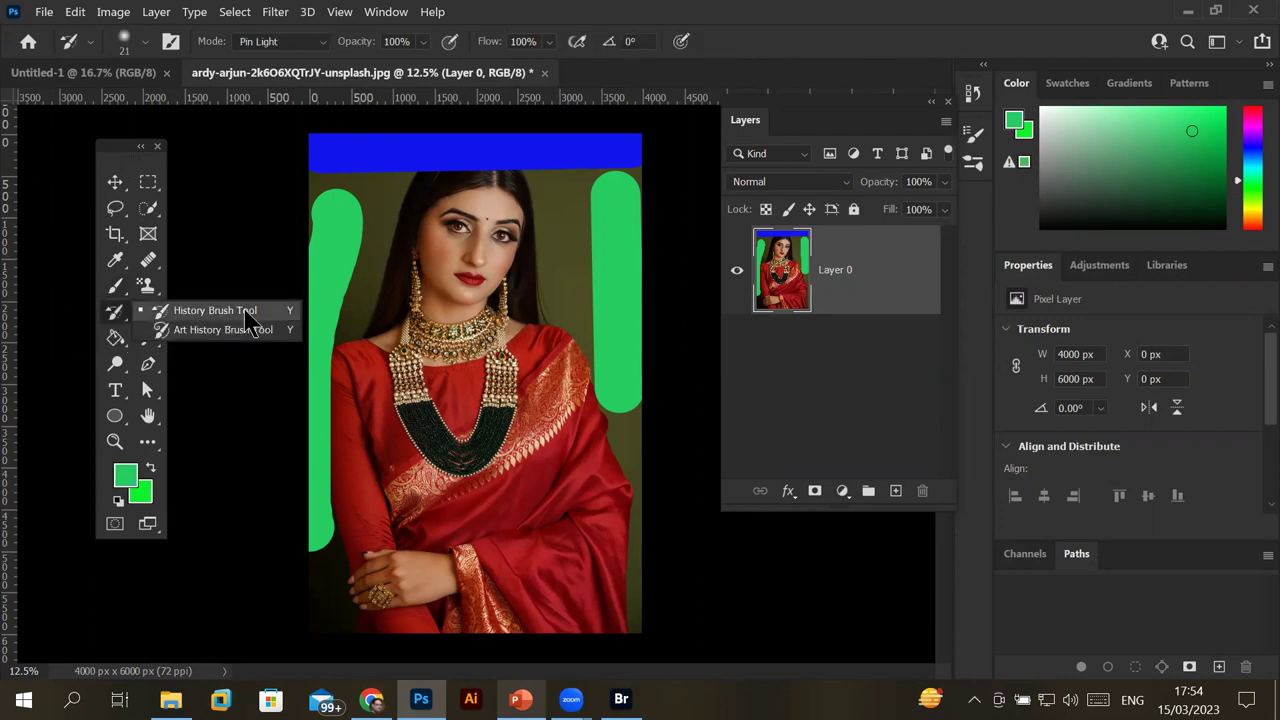
{"action": "left_click", "coordinate": [238, 311]}
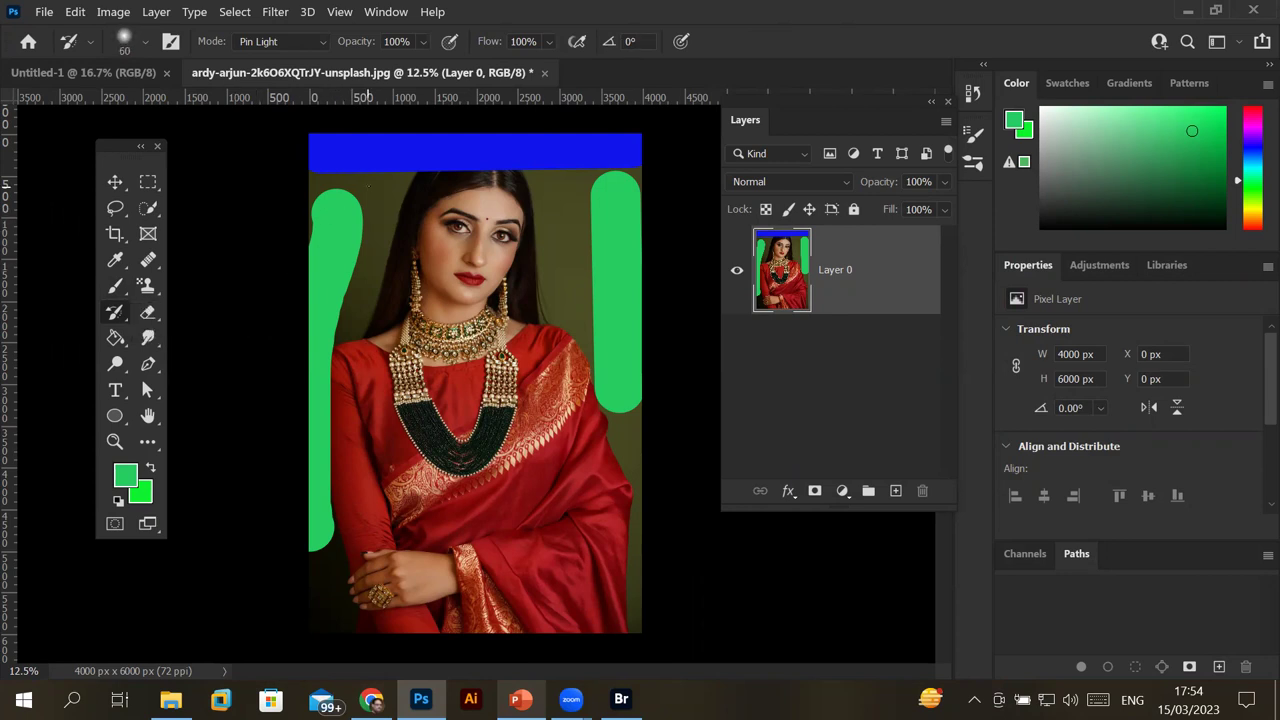
{"action": "key", "text": "bracketright"}
{"action": "key", "text": "bracketright"}
{"action": "key", "text": "bracketright"}
{"action": "mouse_move", "coordinate": [588, 199]}
{"action": "left_mouse_down"}
{"action": "mouse_move", "coordinate": [631, 390]}
{"action": "mouse_move", "coordinate": [614, 371]}
{"action": "mouse_move", "coordinate": [623, 249]}
{"action": "left_mouse_up"}
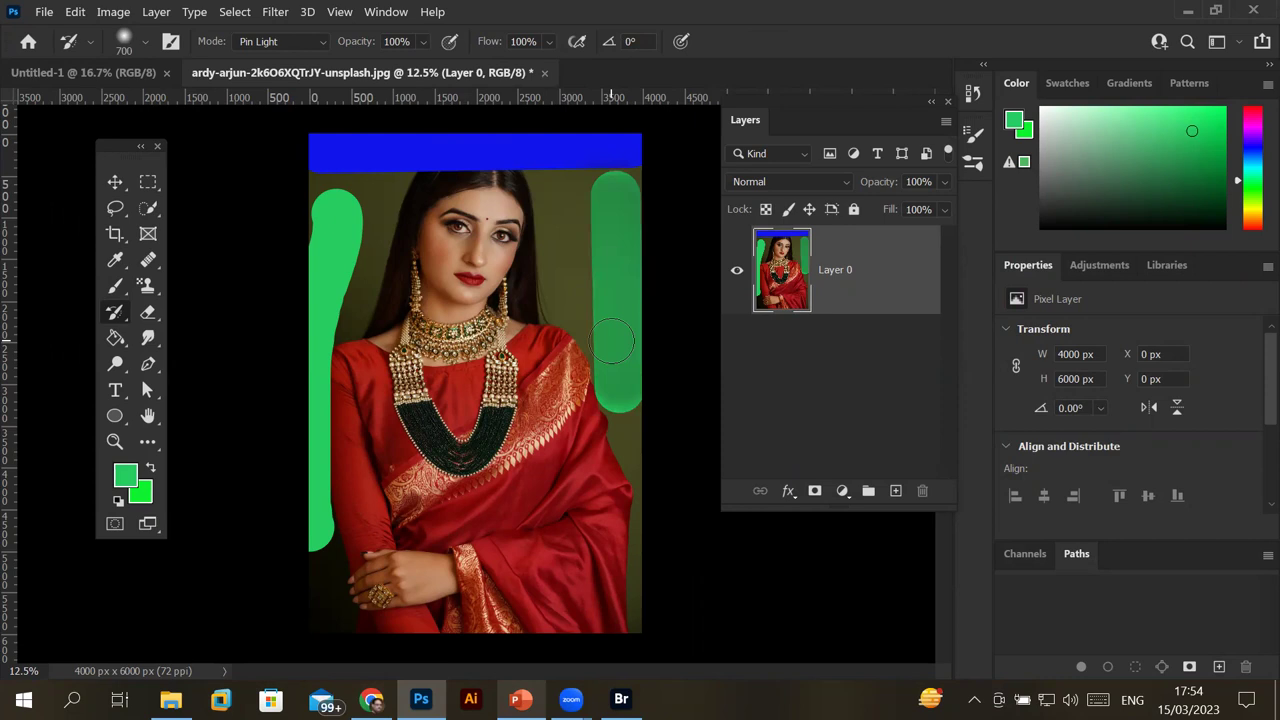
{"action": "key", "text": "ctrl+z"}
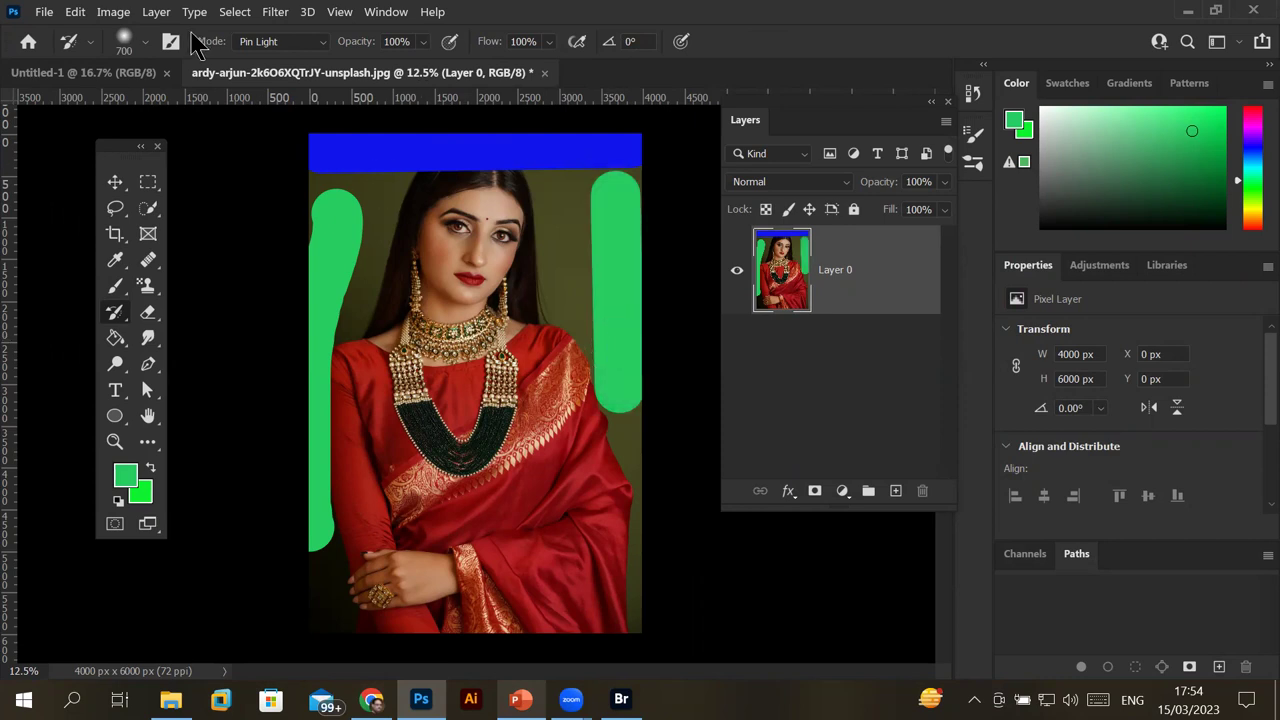
Set History Brush hardness to 100% and mode Normal, then paint the stripes back to original.
{"action": "left_click", "coordinate": [145, 42]}
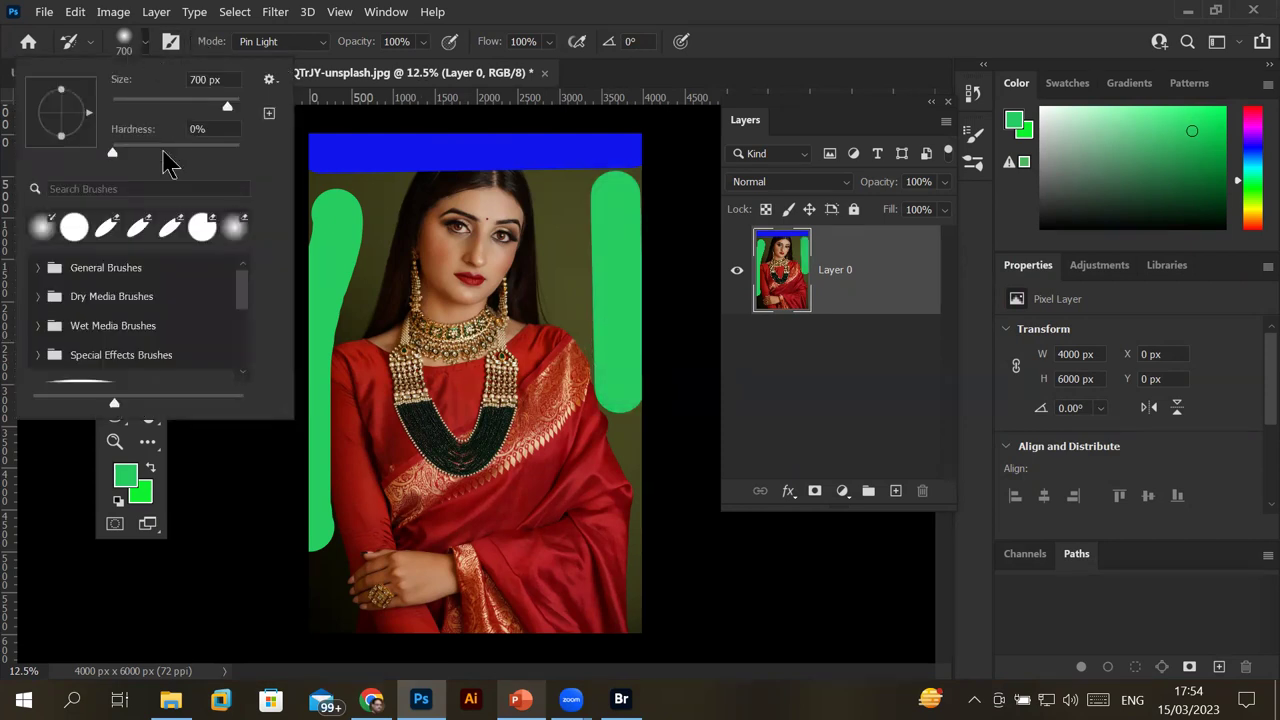
{"action": "left_click_drag", "start_coordinate": [115, 152], "coordinate": [240, 160]}
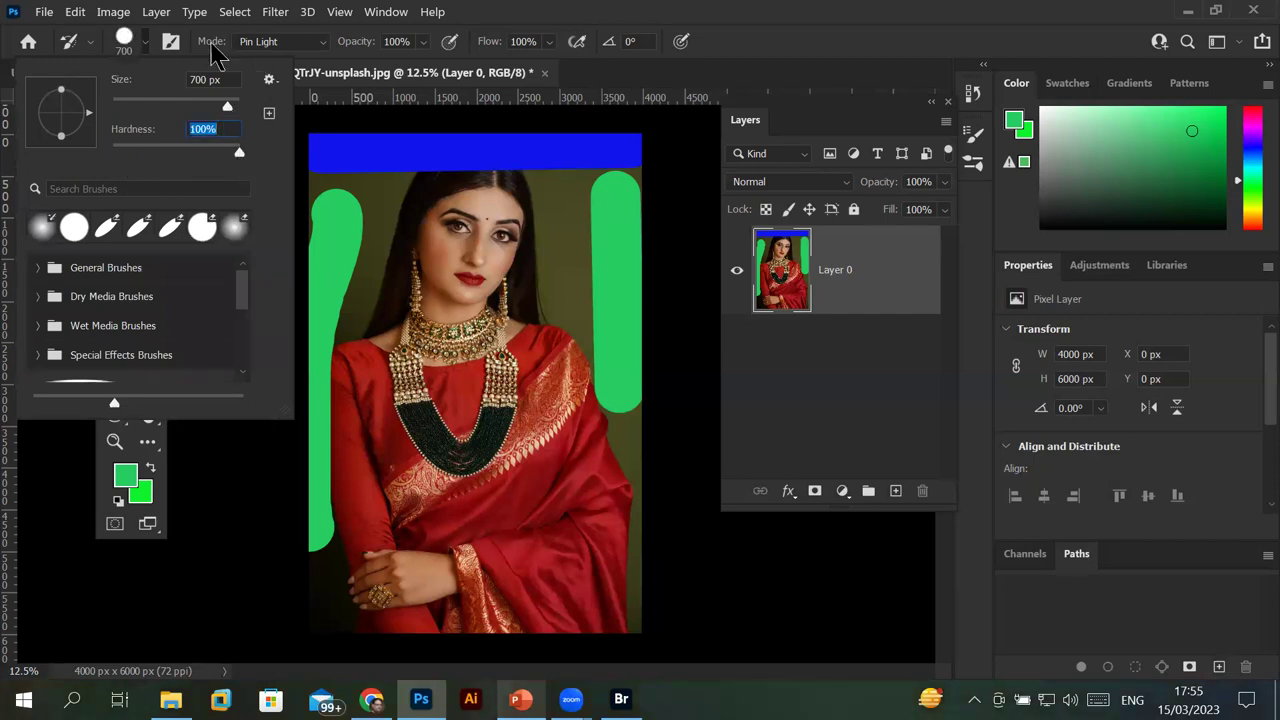
{"action": "left_click", "coordinate": [123, 42]}
{"action": "left_click", "coordinate": [318, 44]}
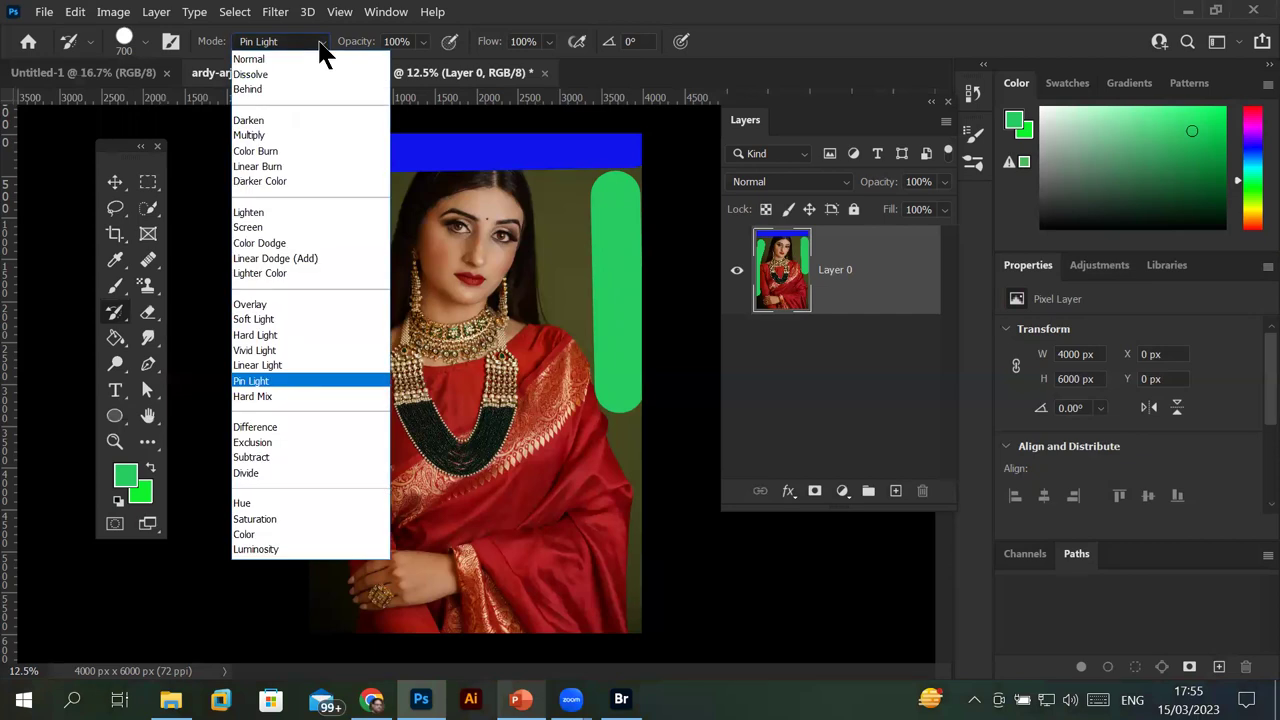
{"action": "left_click", "coordinate": [316, 59]}
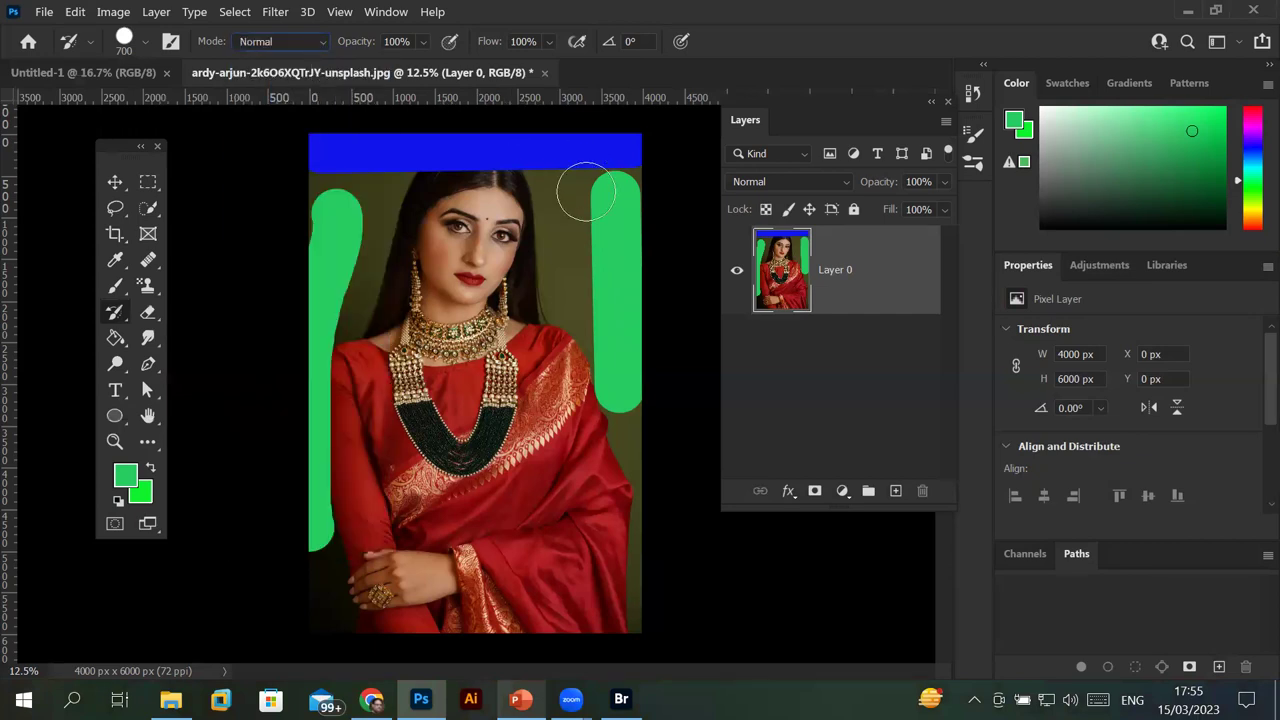
{"action": "mouse_move", "coordinate": [621, 214]}
{"action": "left_mouse_down"}
{"action": "mouse_move", "coordinate": [640, 246]}
{"action": "mouse_move", "coordinate": [600, 277]}
{"action": "mouse_move", "coordinate": [634, 386]}
{"action": "mouse_move", "coordinate": [614, 343]}
{"action": "mouse_move", "coordinate": [643, 251]}
{"action": "mouse_move", "coordinate": [623, 200]}
{"action": "mouse_move", "coordinate": [629, 163]}
{"action": "mouse_move", "coordinate": [343, 149]}
{"action": "mouse_move", "coordinate": [317, 177]}
{"action": "mouse_move", "coordinate": [297, 337]}
{"action": "mouse_move", "coordinate": [309, 537]}
{"action": "mouse_move", "coordinate": [357, 260]}
{"action": "left_mouse_up"}
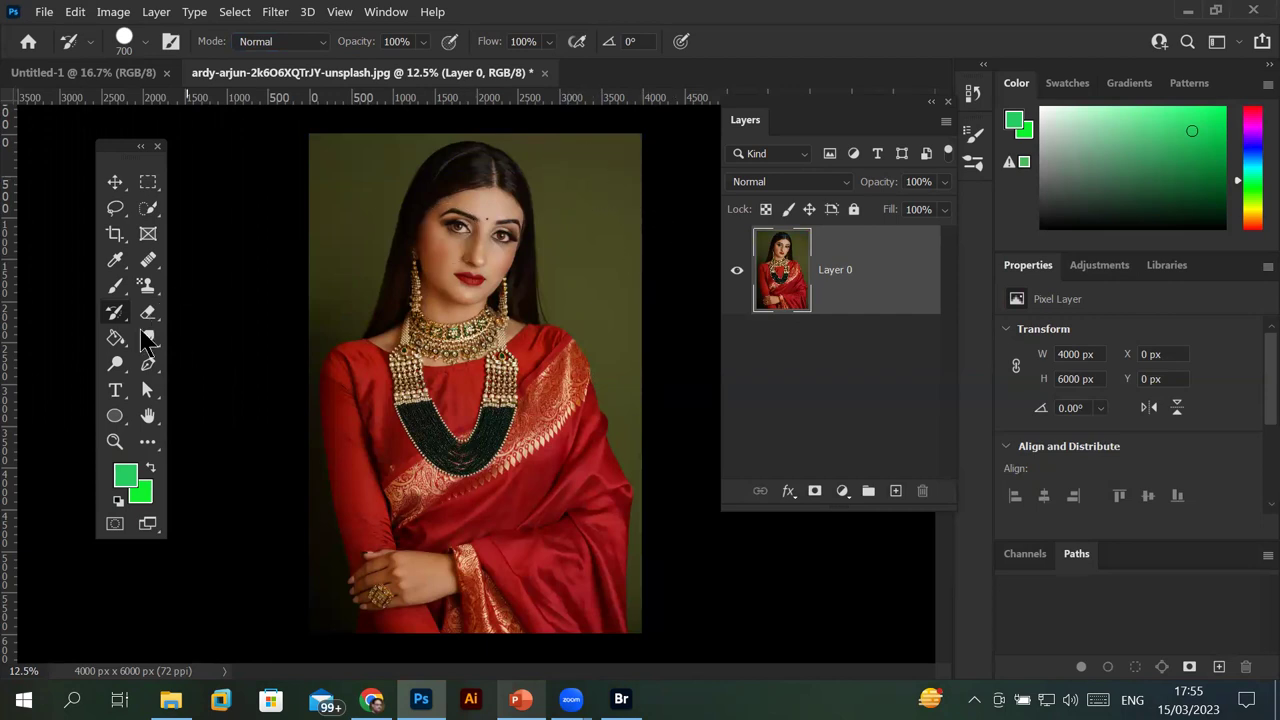
With a size 175 Brush, Shift-click two green V shapes across the top of the portrait.
{"action": "left_click", "coordinate": [115, 287]}
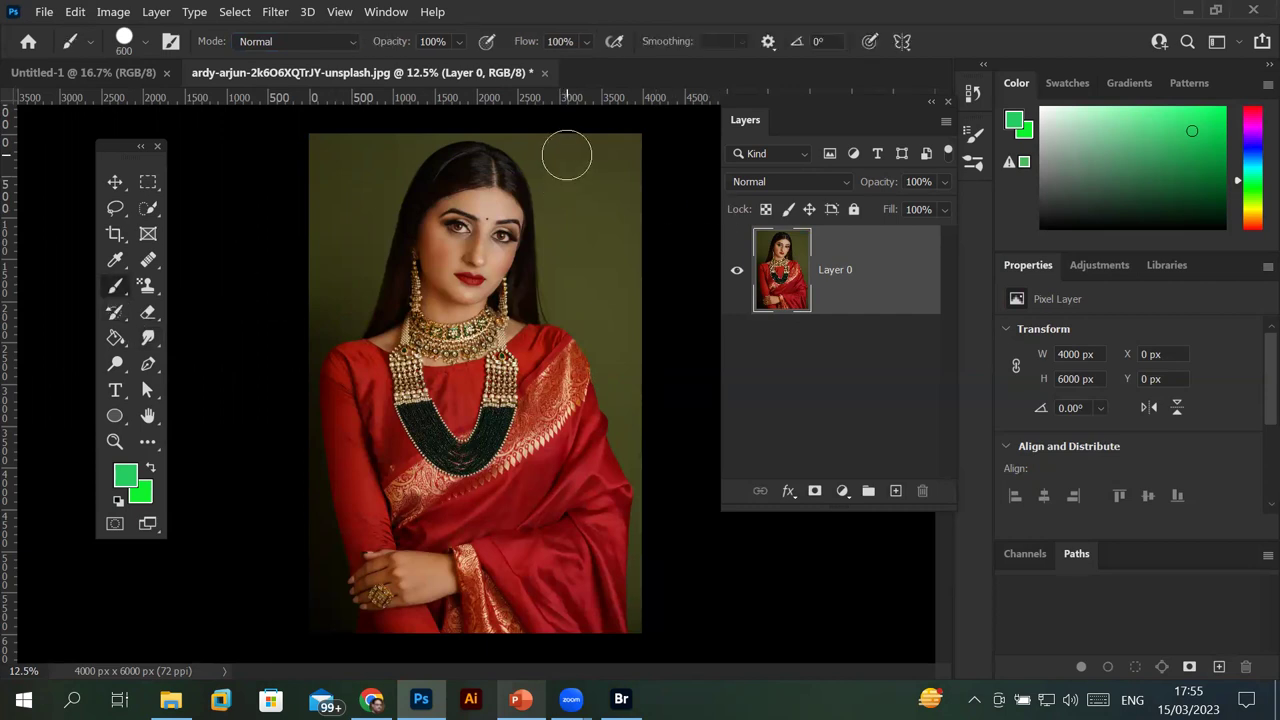
{"action": "key", "text": "bracketleft"}
{"action": "key", "text": "bracketleft"}
{"action": "key", "text": "bracketleft"}
{"action": "key", "text": "bracketleft"}
{"action": "key", "text": "bracketleft"}
{"action": "key", "text": "bracketleft"}
{"action": "left_click_drag", "start_coordinate": [610, 140], "coordinate": [610, 242]}
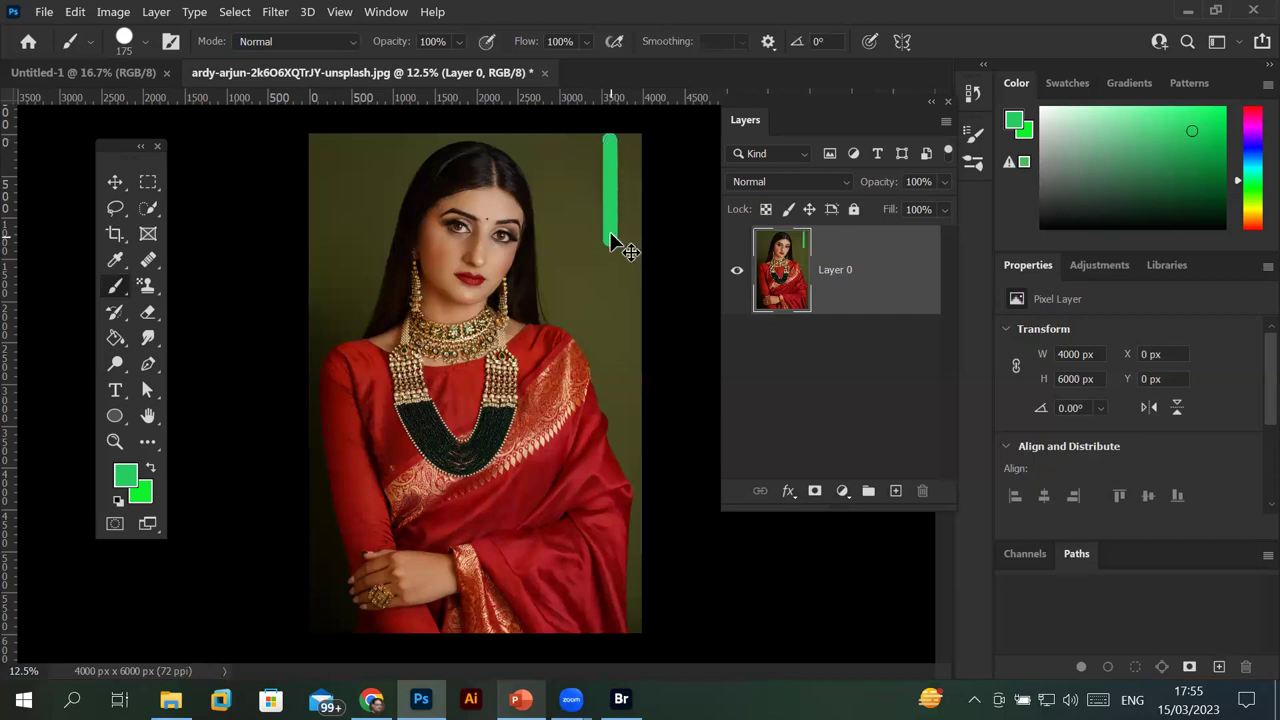
{"action": "key", "text": "ctrl+z"}
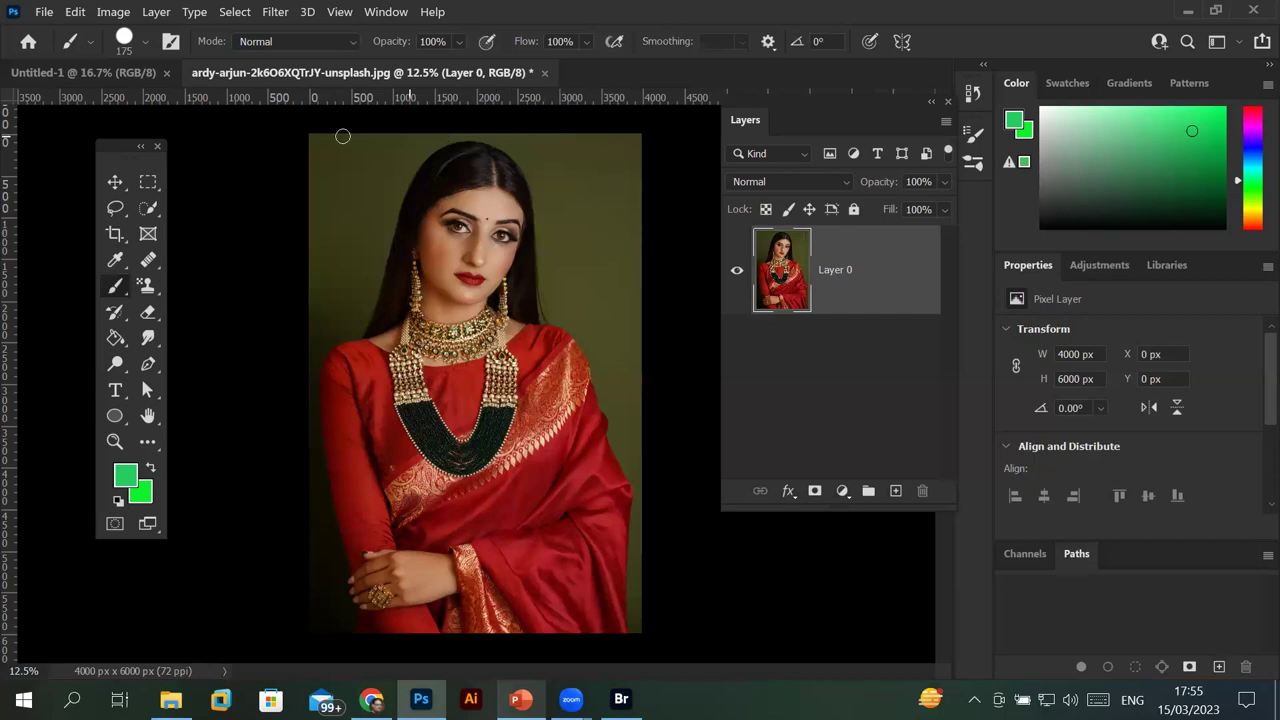
{"action": "left_click", "coordinate": [315, 141]}
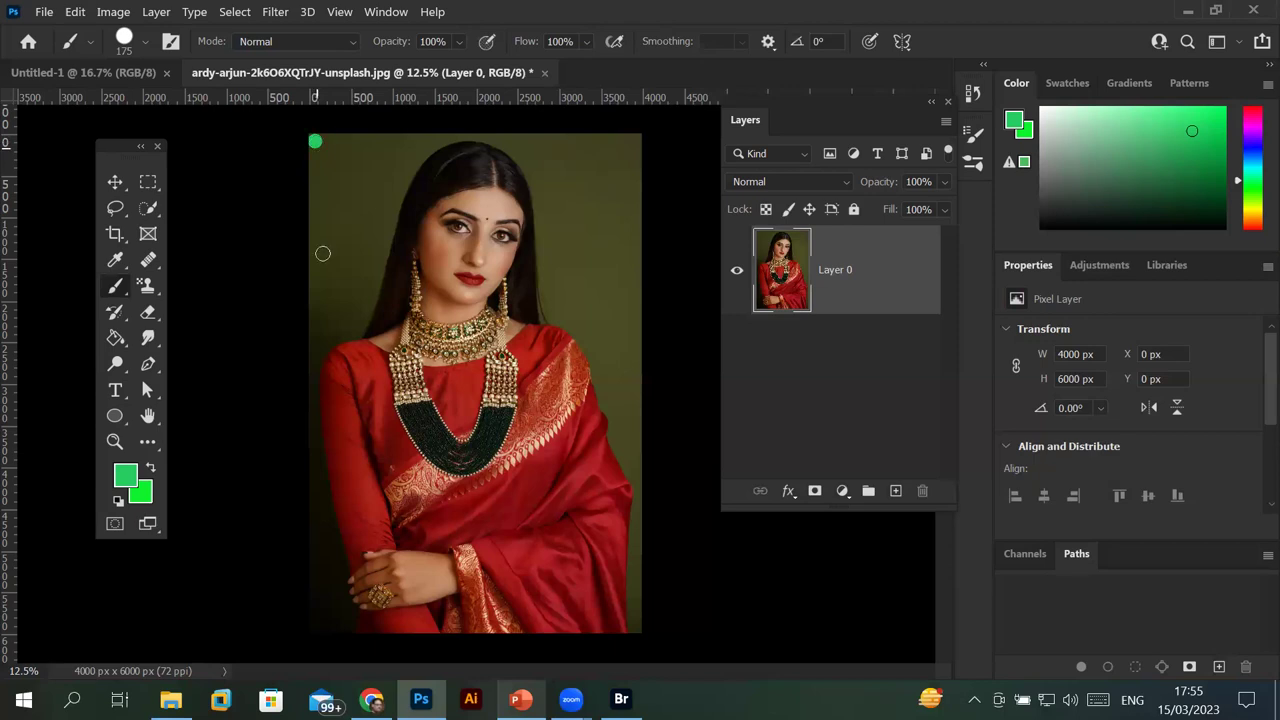
{"action": "left_click", "coordinate": [317, 323], "text": "shift"}
{"action": "left_click", "coordinate": [386, 143], "text": "shift"}
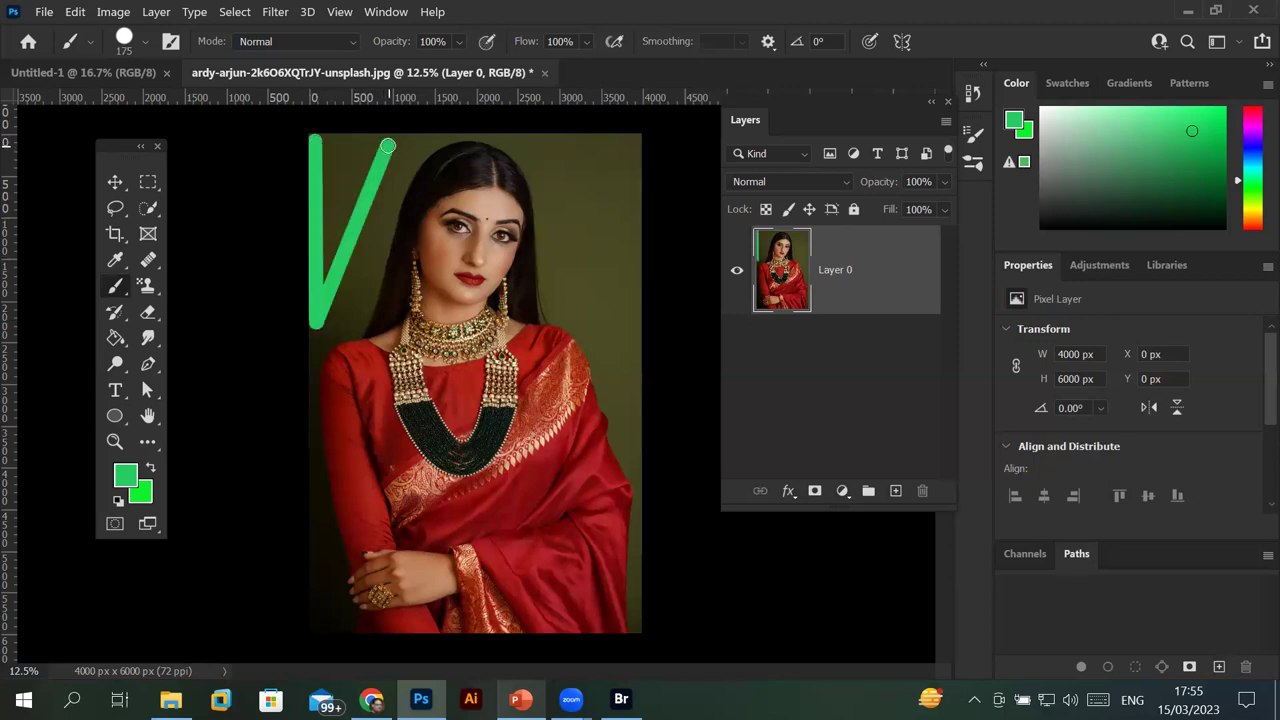
{"action": "left_click", "coordinate": [535, 139]}
{"action": "left_click", "coordinate": [584, 308], "text": "shift"}
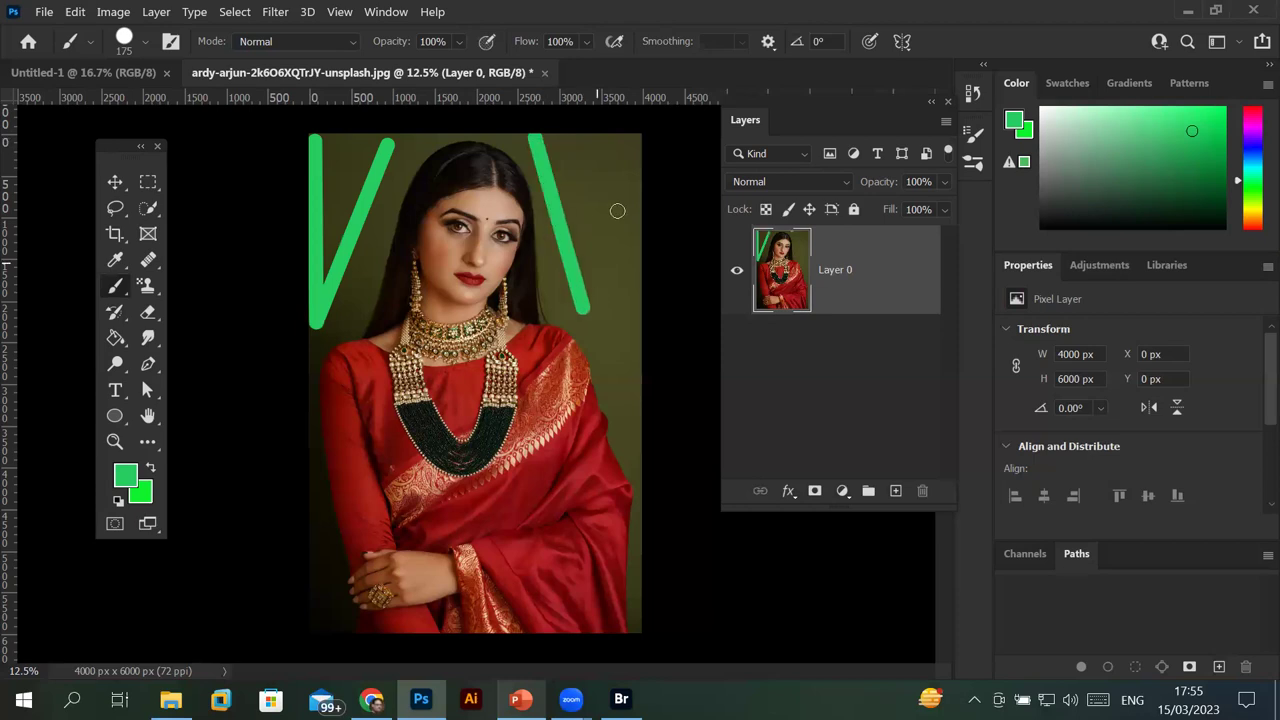
{"action": "left_click", "coordinate": [629, 138], "text": "shift"}
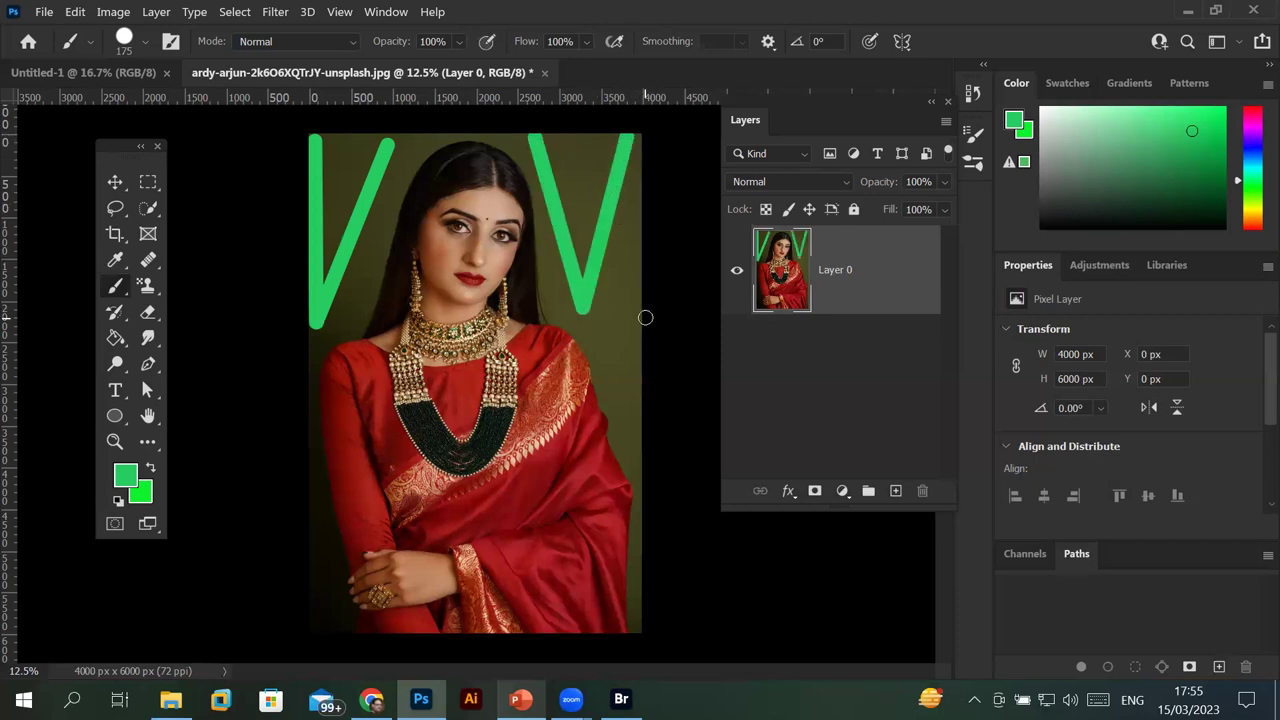
Enlarge the brush to 600 and set the foreground colour to magenta d109e3.
{"action": "key", "text": "bracketright"}
{"action": "key", "text": "bracketright"}
{"action": "key", "text": "bracketright"}
{"action": "key", "text": "bracketright"}
{"action": "key", "text": "bracketright"}
{"action": "key", "text": "bracketright"}
{"action": "left_click", "coordinate": [126, 477]}
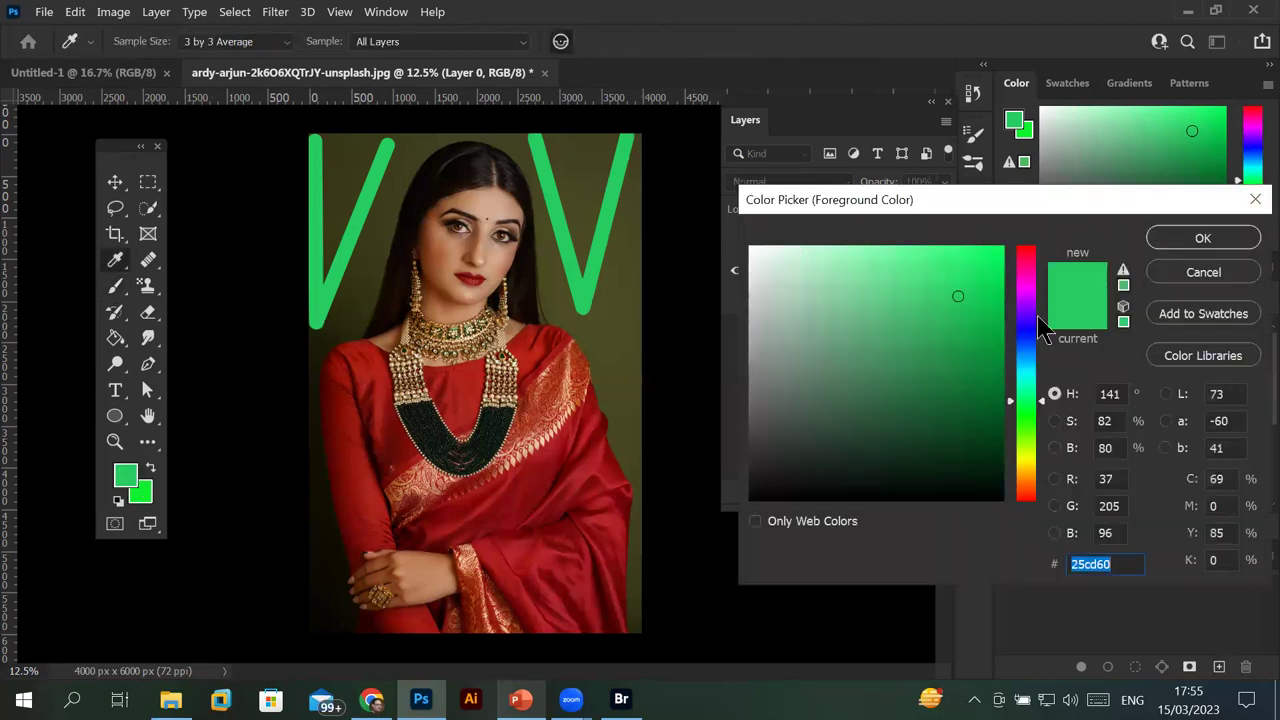
{"action": "left_click", "coordinate": [1028, 257]}
{"action": "left_click", "coordinate": [1026, 292]}
{"action": "left_click", "coordinate": [977, 348]}
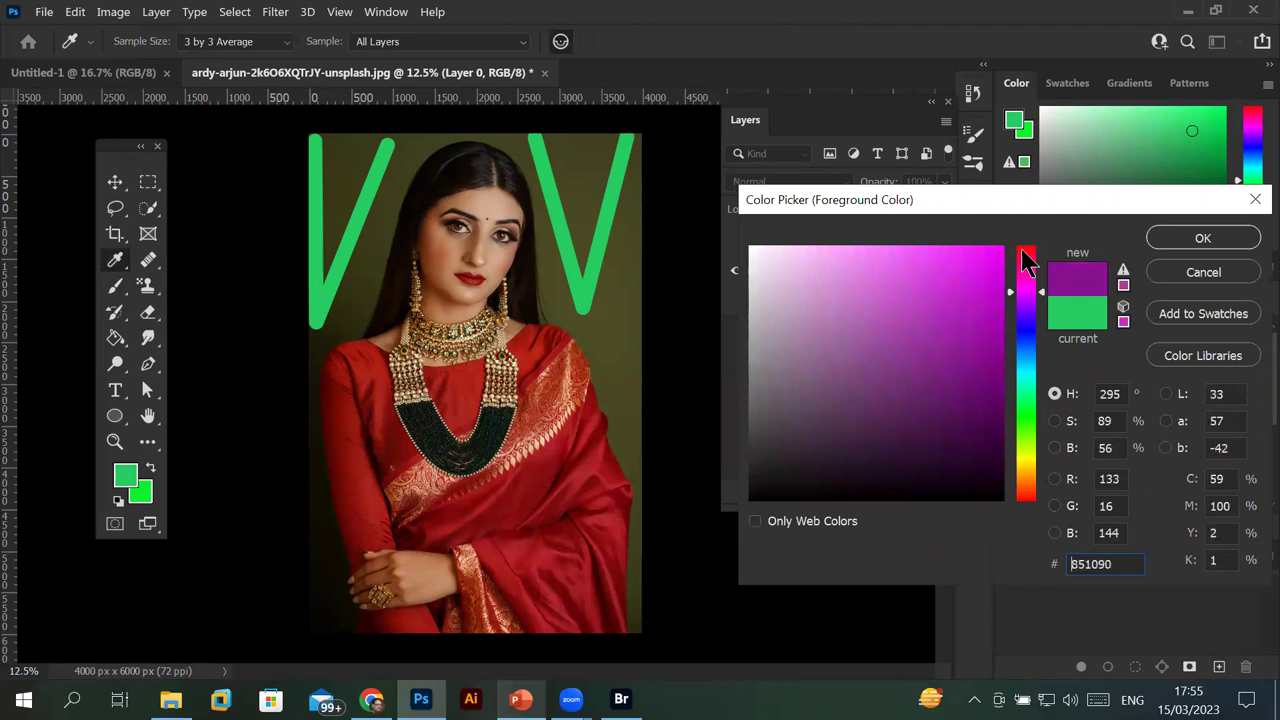
{"action": "left_click", "coordinate": [992, 272]}
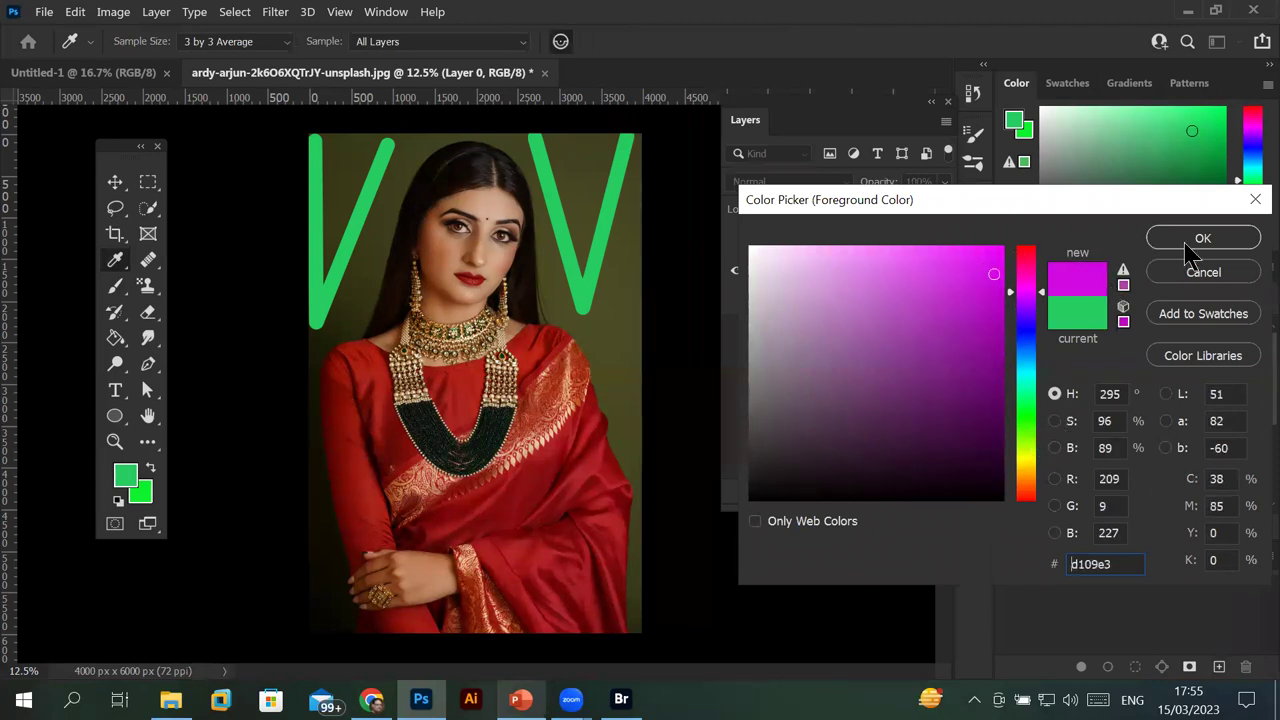
{"action": "left_click", "coordinate": [1200, 244]}
Shift-click straight magenta stripes down the right and left edges of the photo.
{"action": "left_click", "coordinate": [645, 322]}
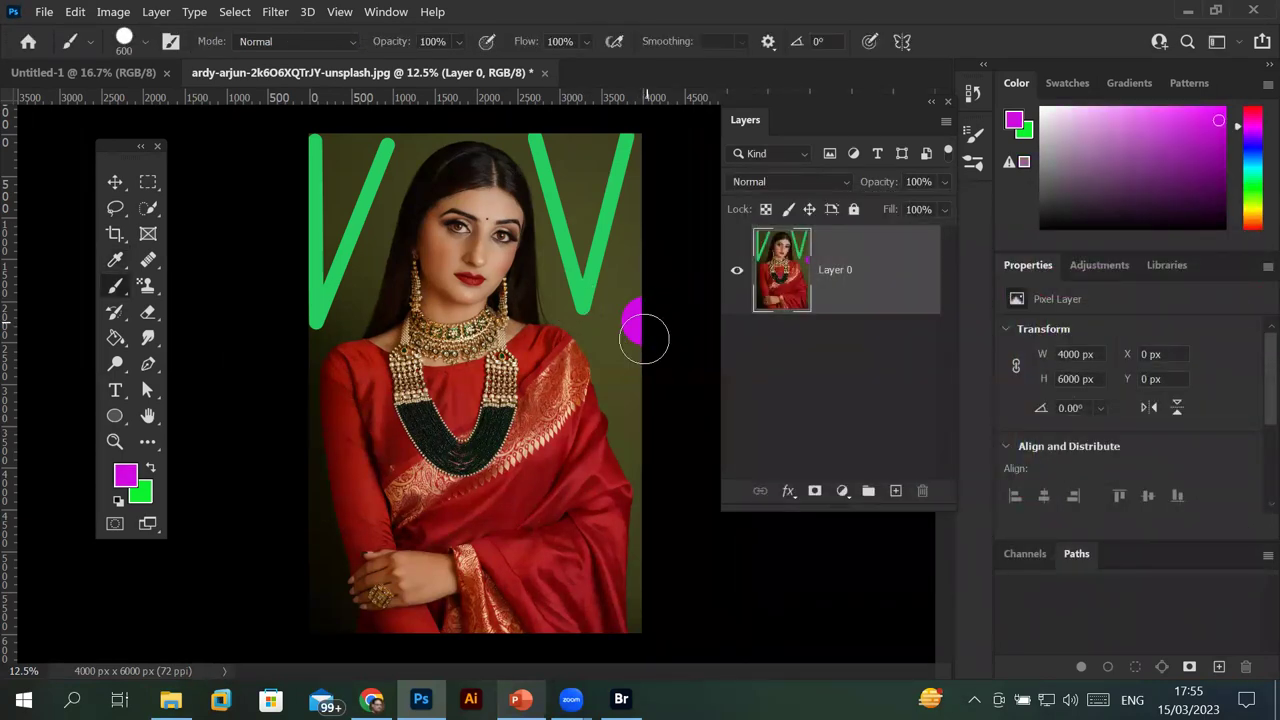
{"action": "left_click", "coordinate": [651, 542], "text": "shift"}
{"action": "left_click", "coordinate": [300, 368]}
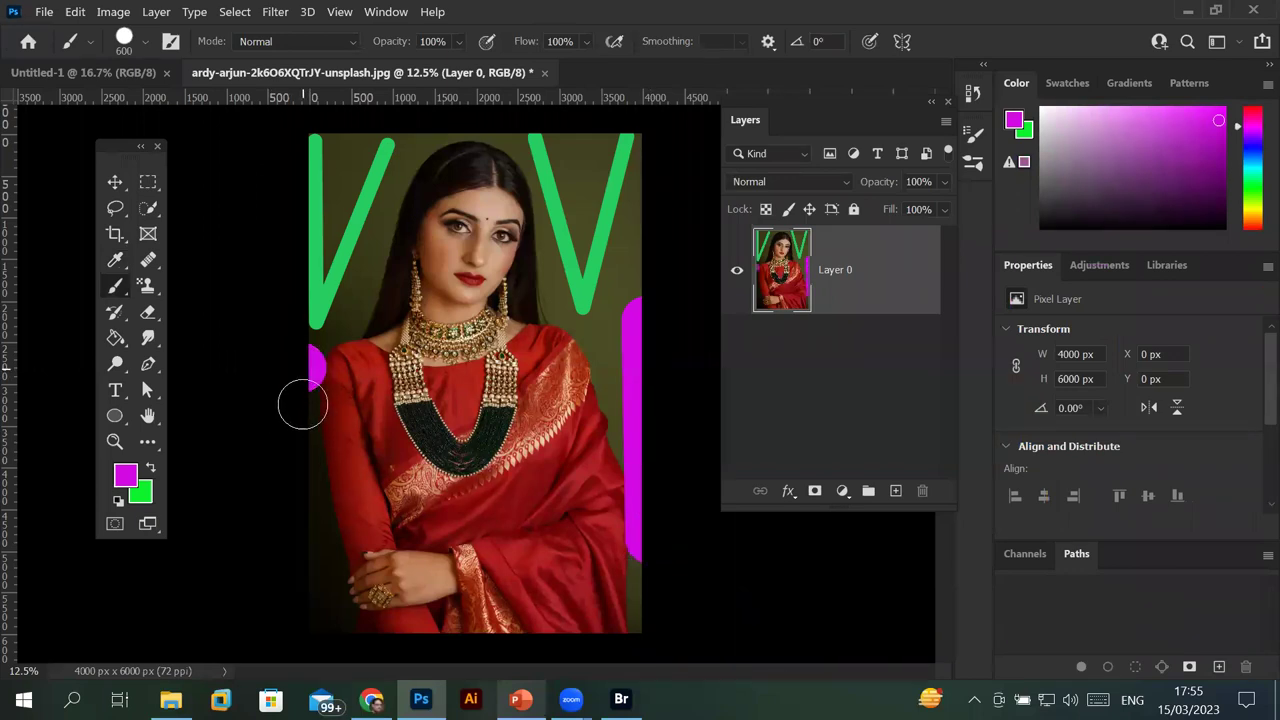
{"action": "left_click", "coordinate": [306, 546], "text": "shift"}
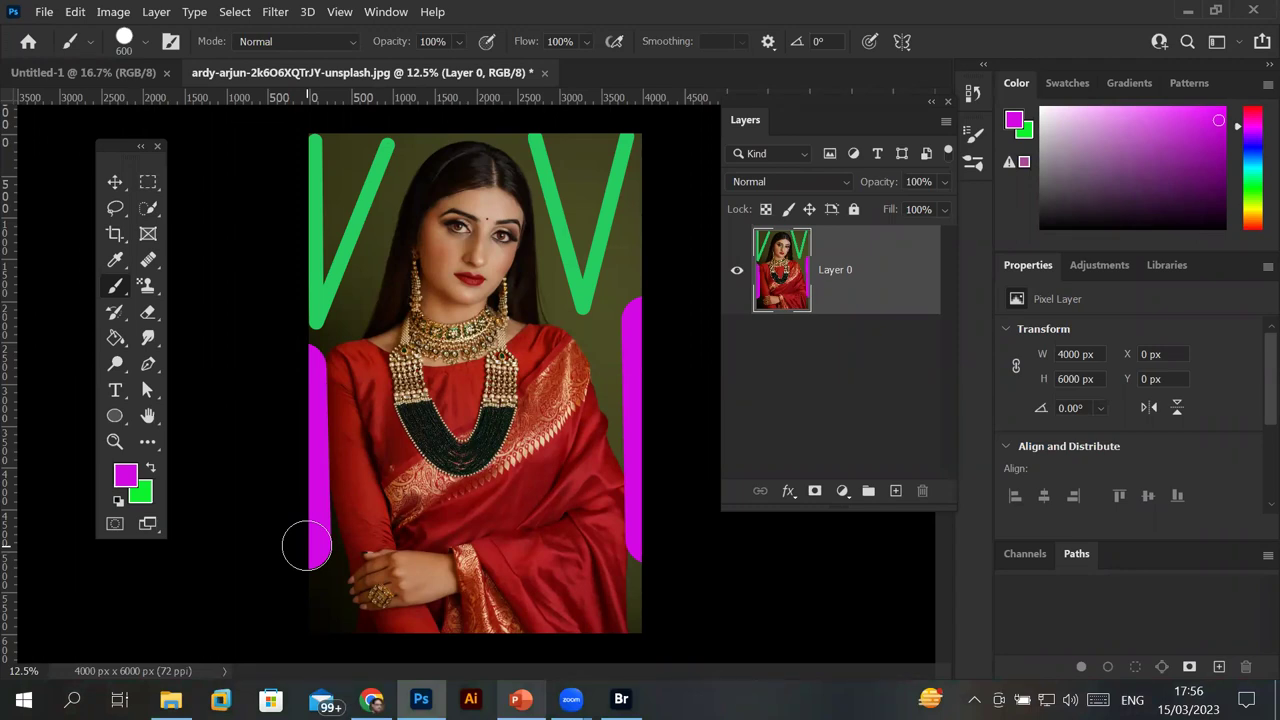
Pick the standard History Brush from the flyout and paint out the right-hand green V.
{"action": "left_click", "coordinate": [113, 315]}
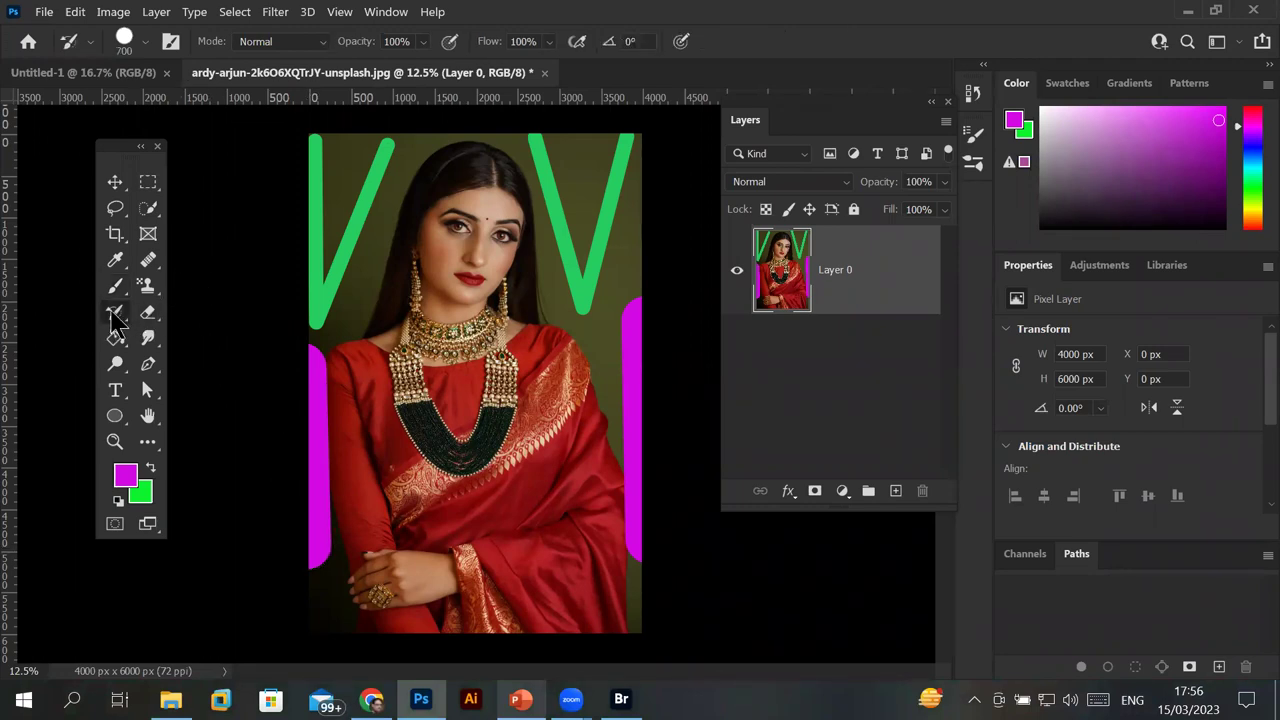
{"action": "right_click", "coordinate": [113, 315]}
{"action": "left_click", "coordinate": [218, 318]}
{"action": "mouse_move", "coordinate": [632, 140]}
{"action": "left_mouse_down"}
{"action": "mouse_move", "coordinate": [605, 265]}
{"action": "mouse_move", "coordinate": [491, 177]}
{"action": "left_mouse_up"}
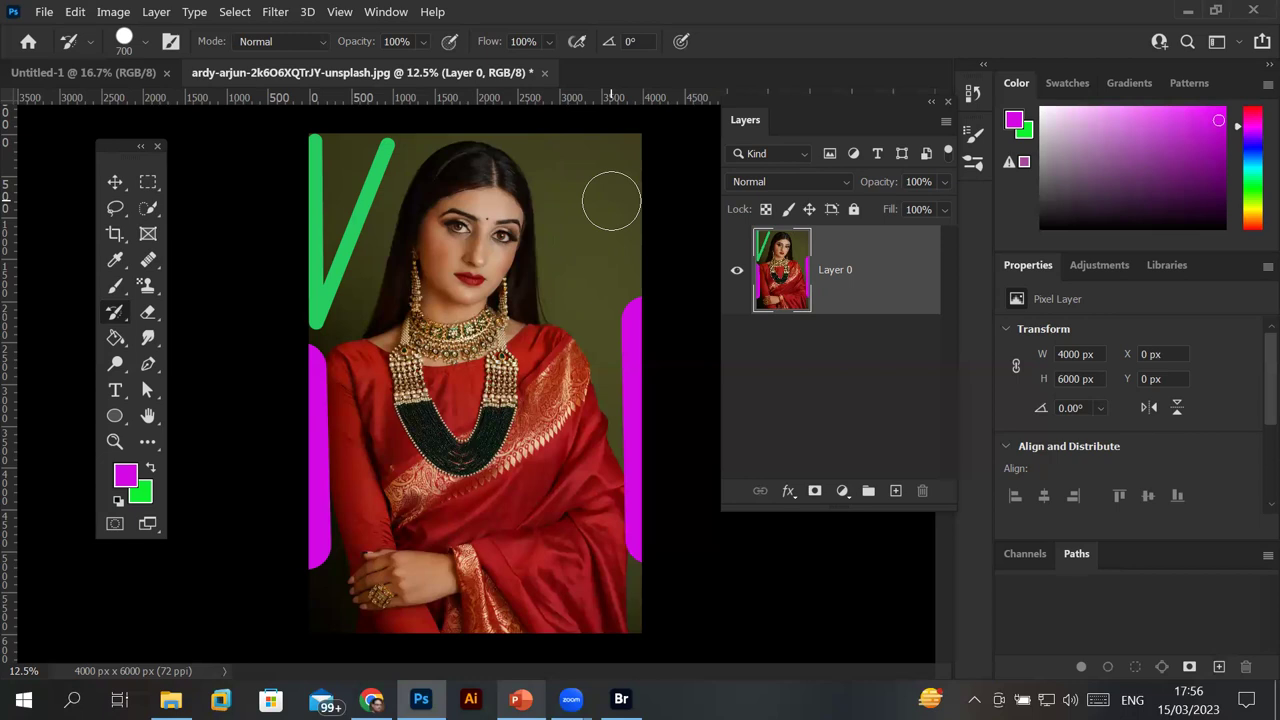
Paint out the left magenta stripe and restore two patches each on the green V and right stripe.
{"action": "left_click_drag", "start_coordinate": [309, 357], "coordinate": [297, 560]}
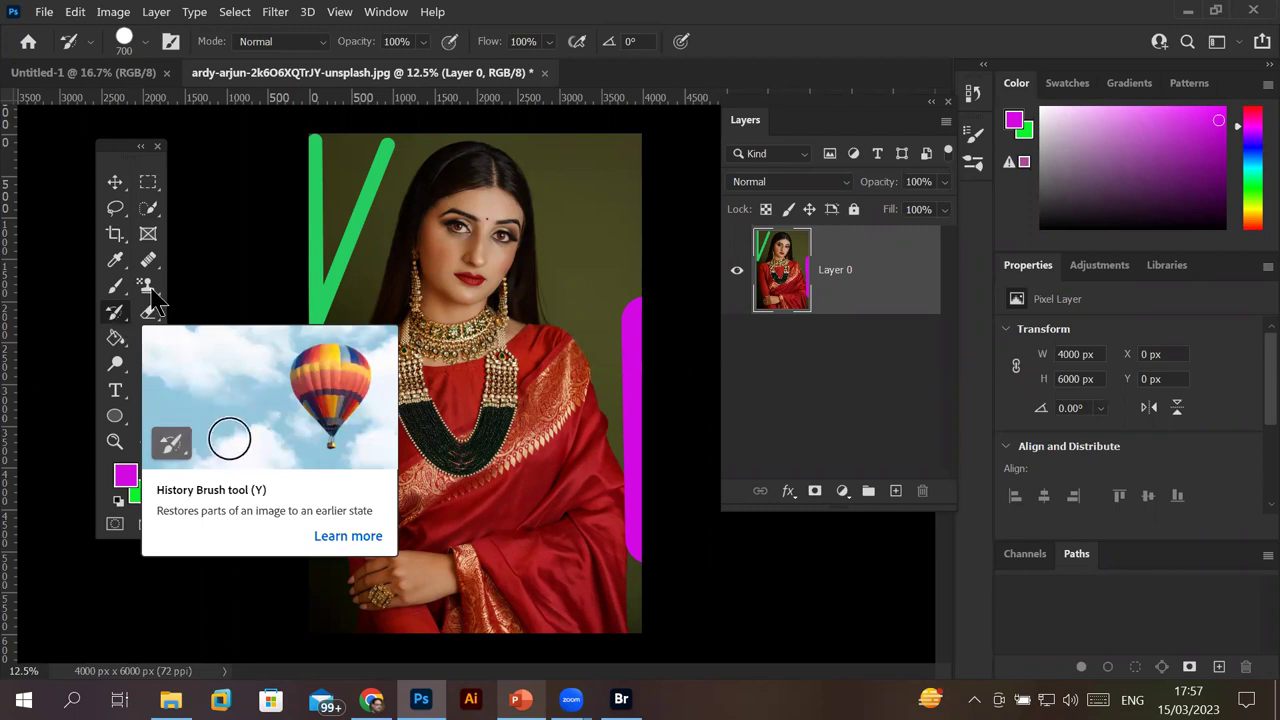
{"action": "left_click", "coordinate": [316, 205]}
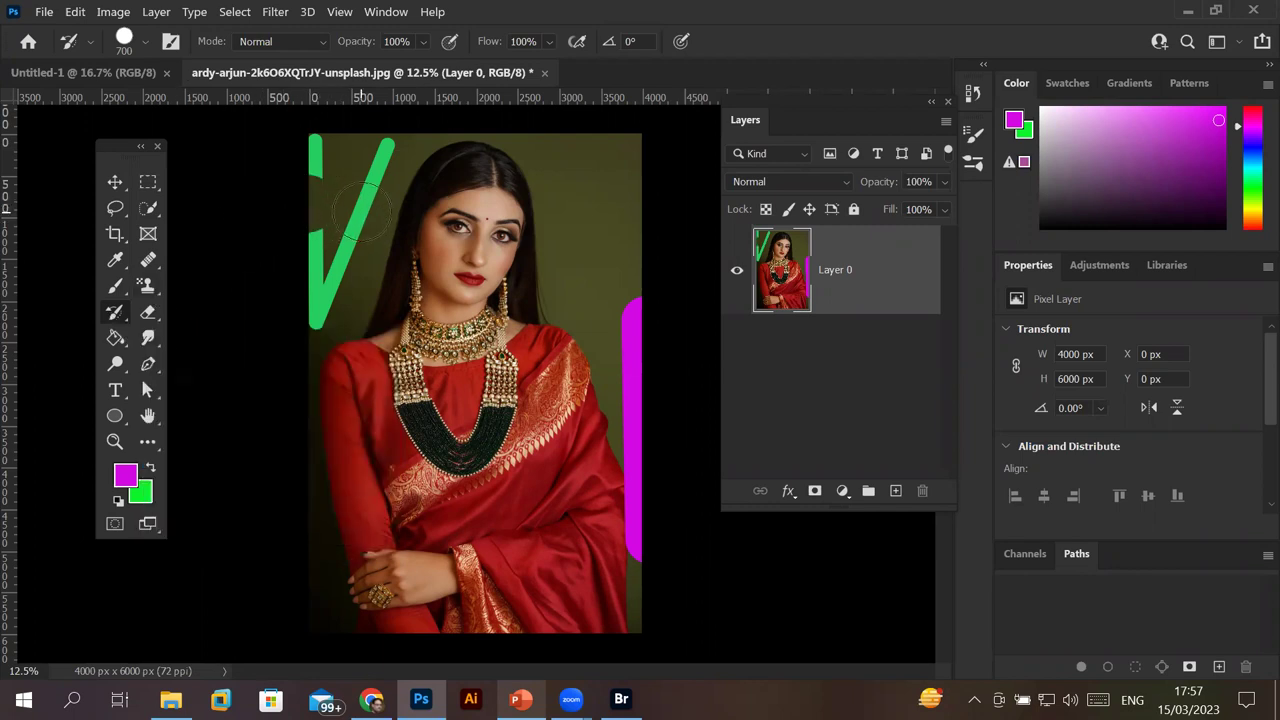
{"action": "left_click", "coordinate": [362, 212]}
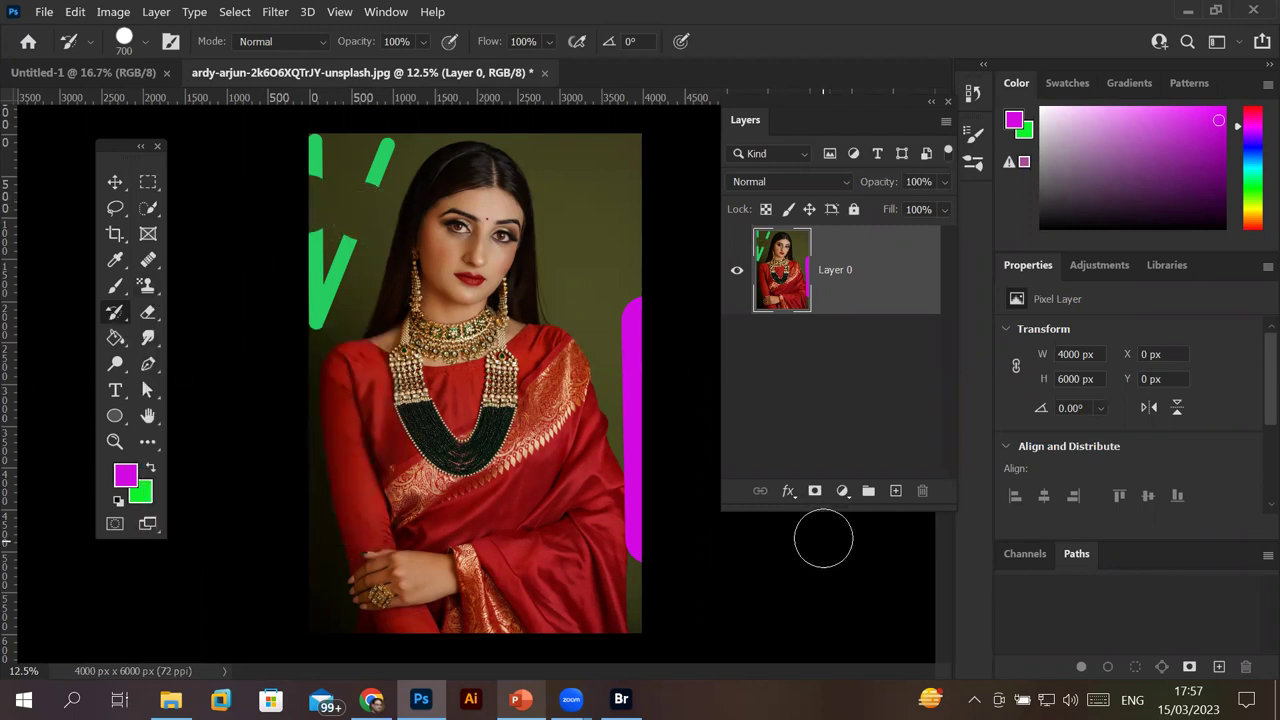
{"action": "left_click", "coordinate": [635, 351]}
{"action": "left_click", "coordinate": [636, 460]}
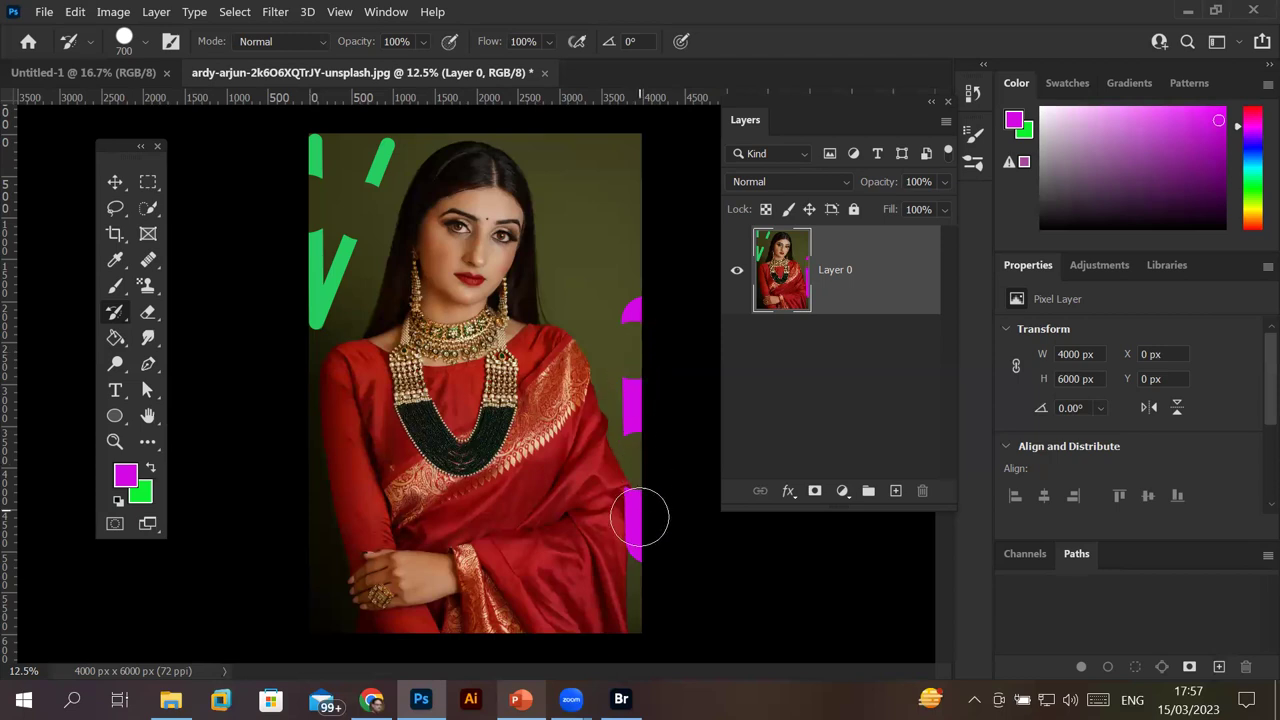
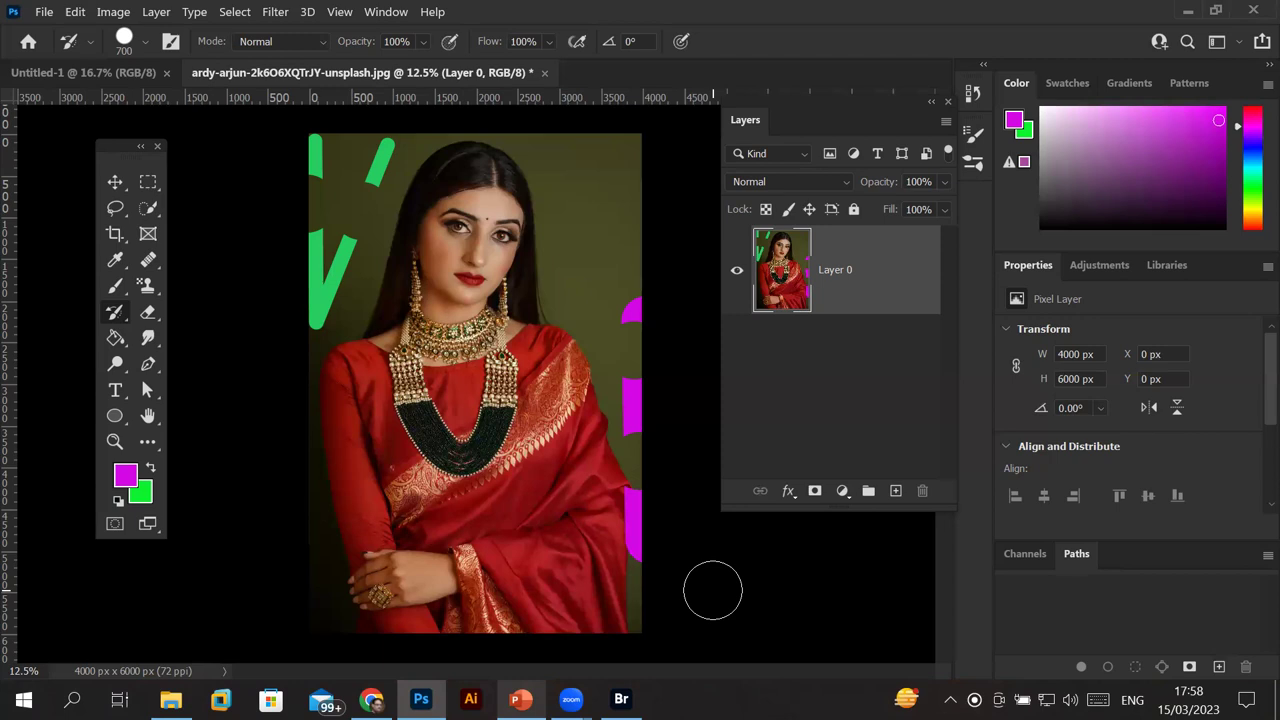
Switch to the Art History Brush and change its stroke style from Tight Short to Dab.
{"action": "right_click", "coordinate": [113, 319]}
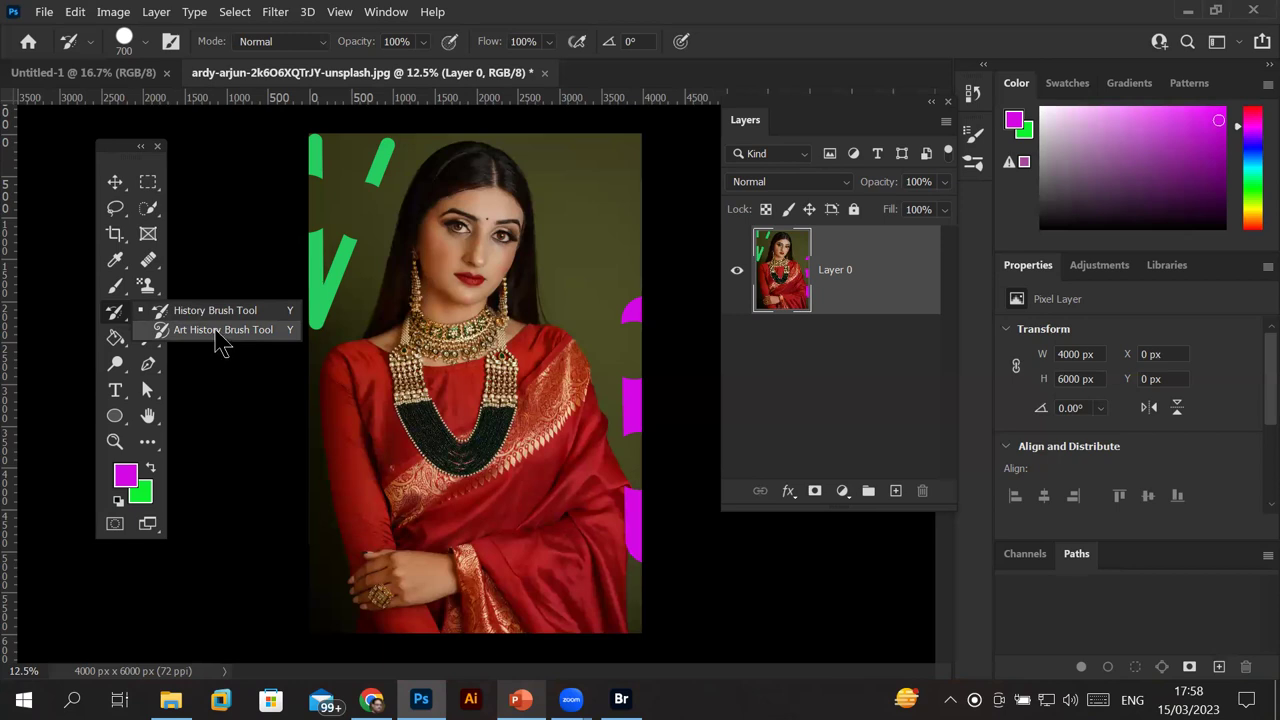
{"action": "left_click", "coordinate": [221, 337]}
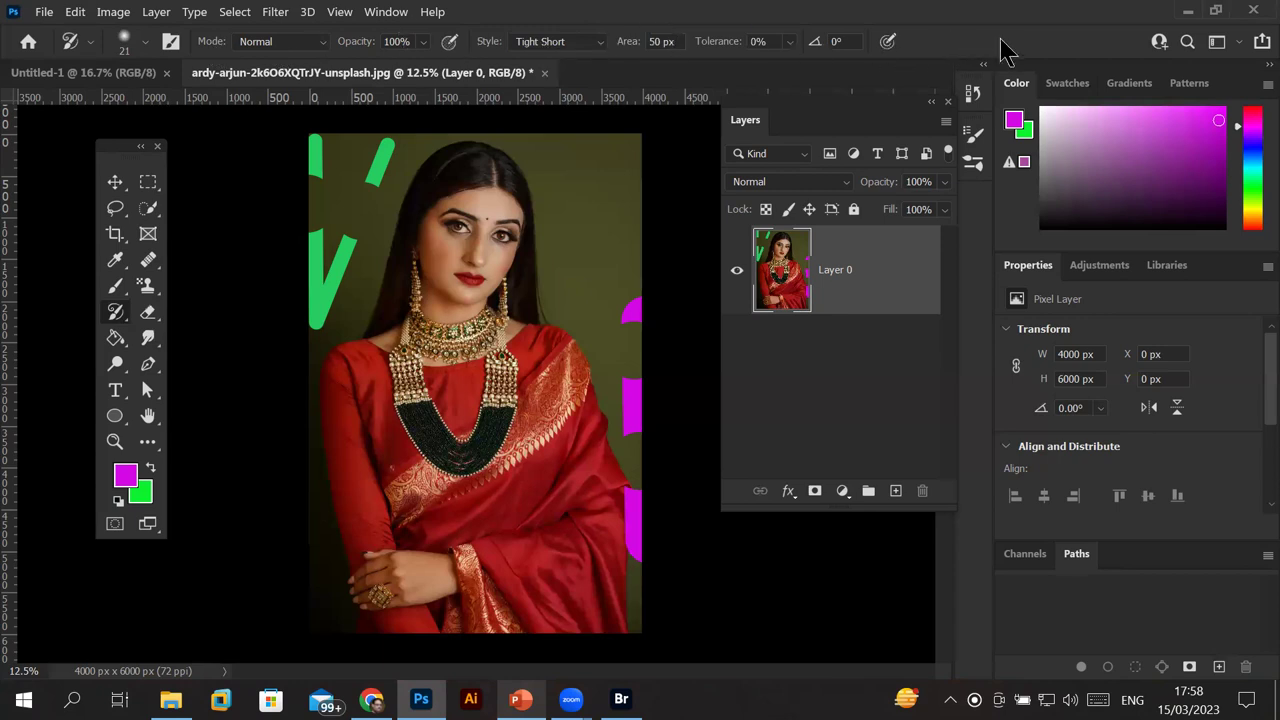
{"action": "left_click", "coordinate": [600, 42]}
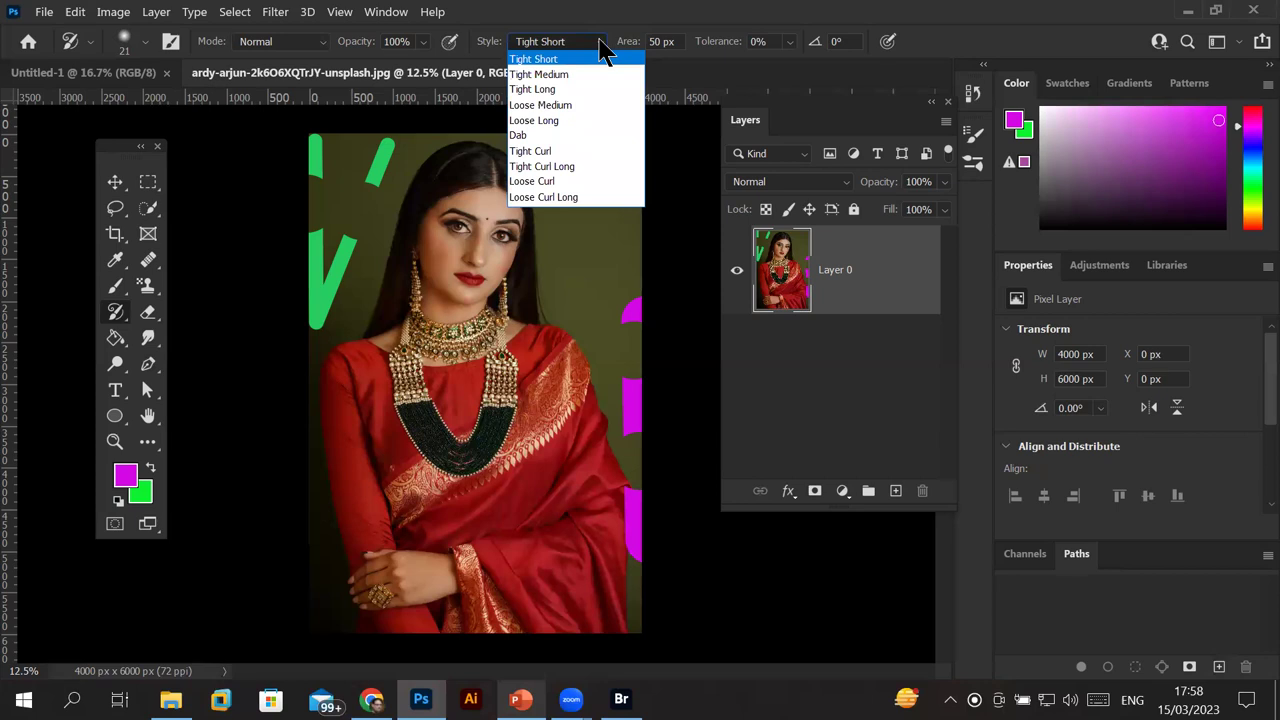
{"action": "left_click", "coordinate": [603, 50]}
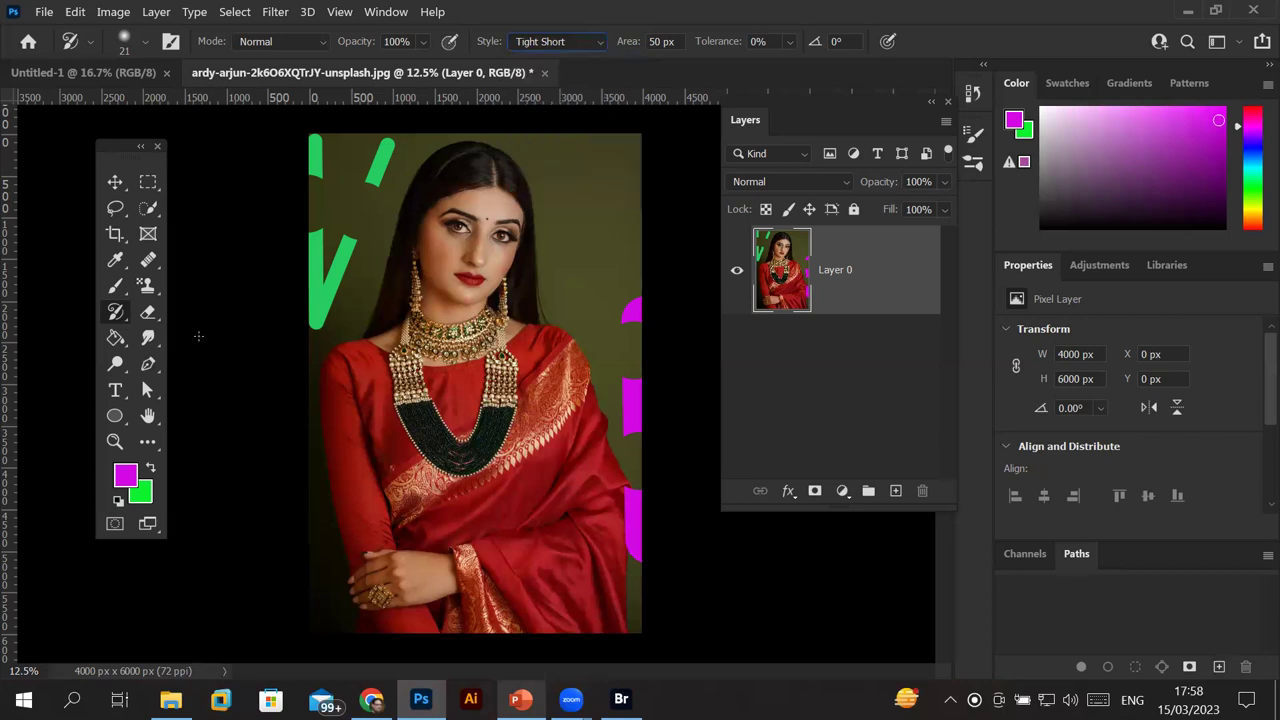
{"action": "right_click", "coordinate": [113, 312]}
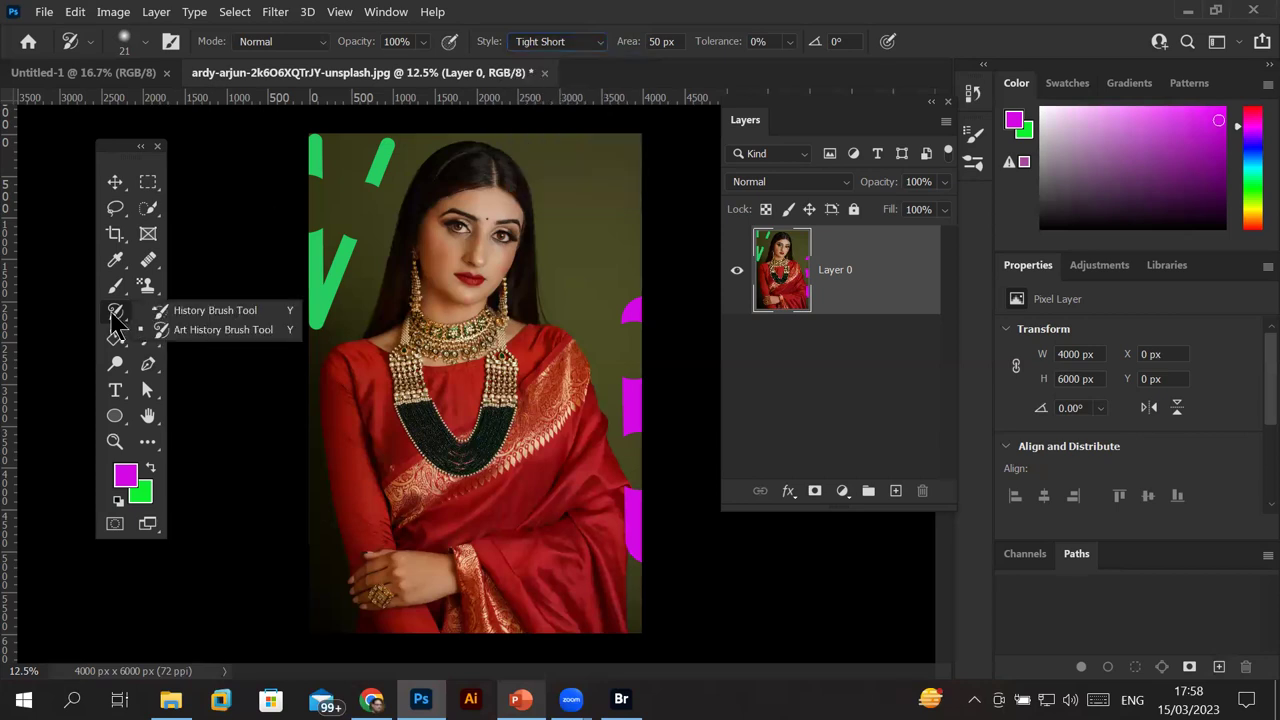
{"action": "left_click", "coordinate": [111, 314]}
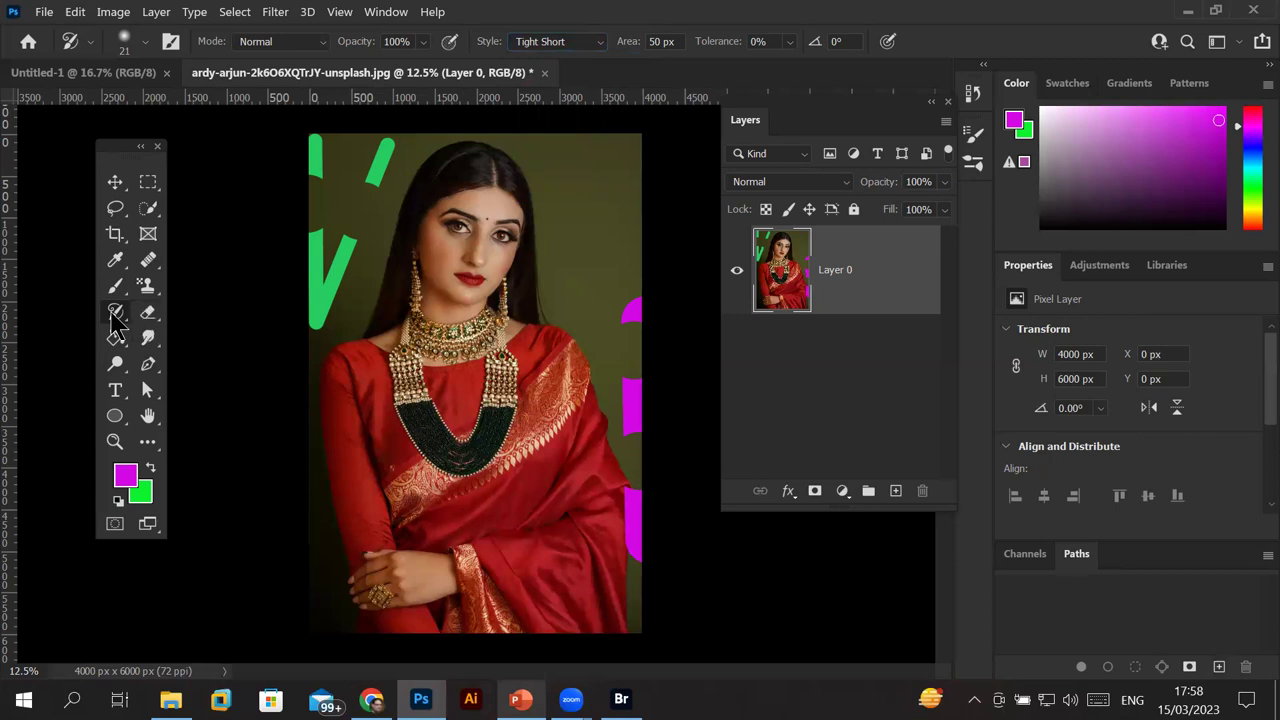
{"action": "left_click", "coordinate": [598, 48]}
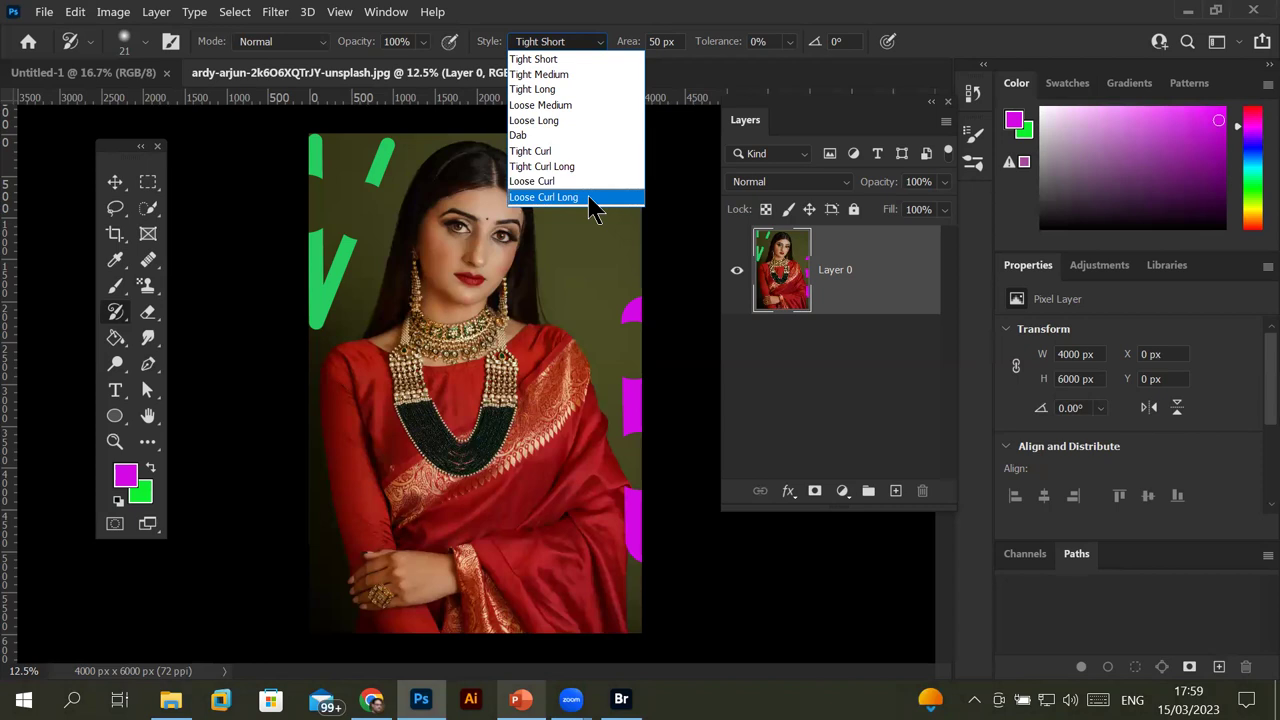
{"action": "left_click", "coordinate": [581, 135]}
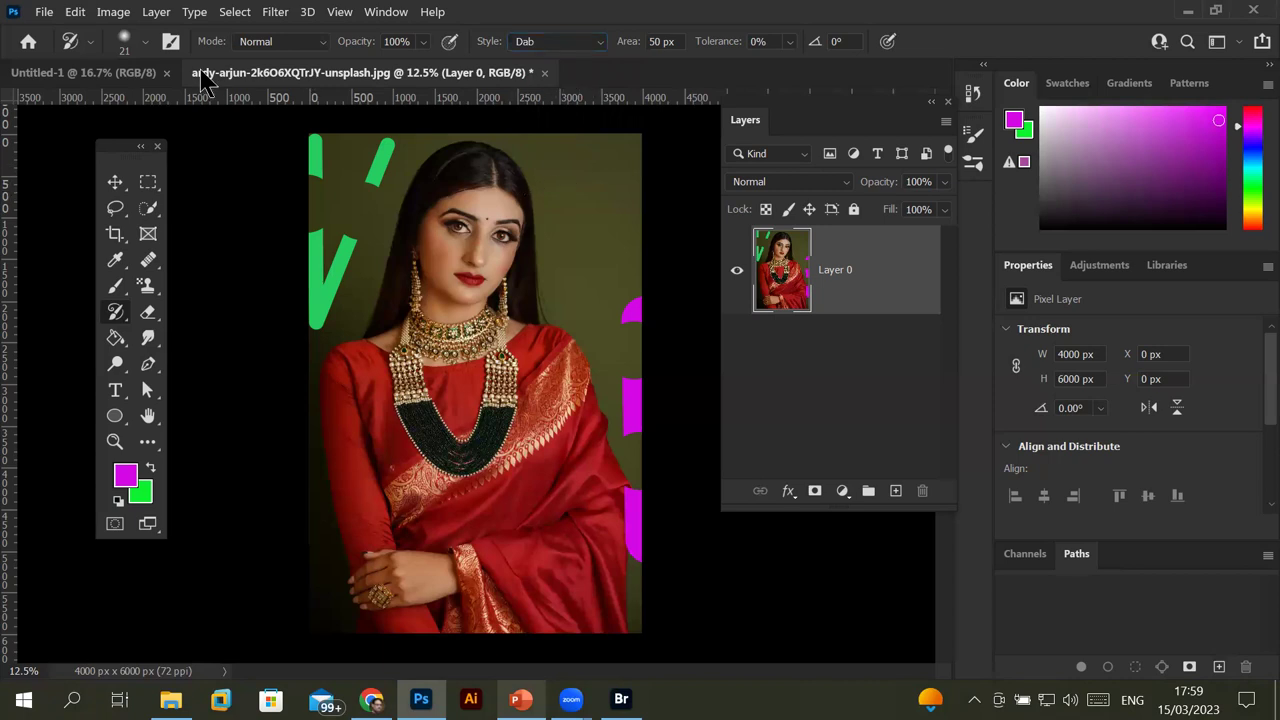
{"action": "left_click", "coordinate": [44, 14]}
{"action": "left_click", "coordinate": [95, 70]}
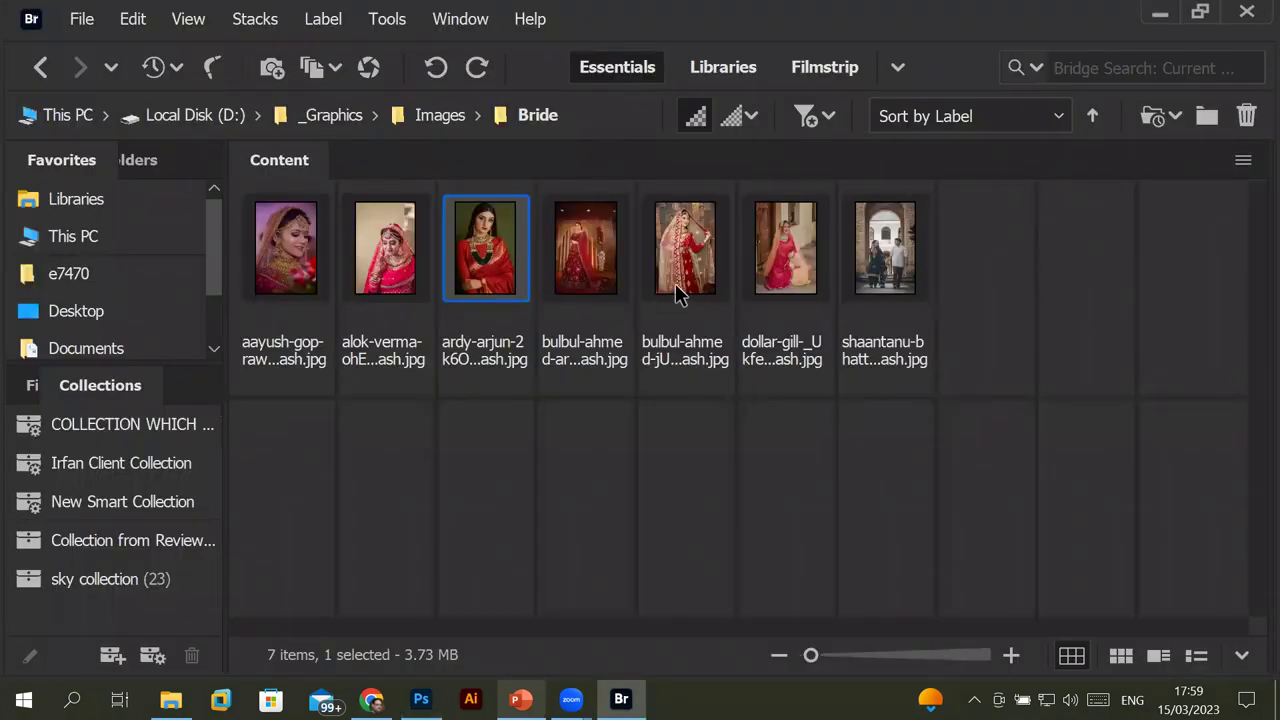
{"action": "left_click", "coordinate": [907, 258]}
{"action": "key", "text": "alt+Tab"}
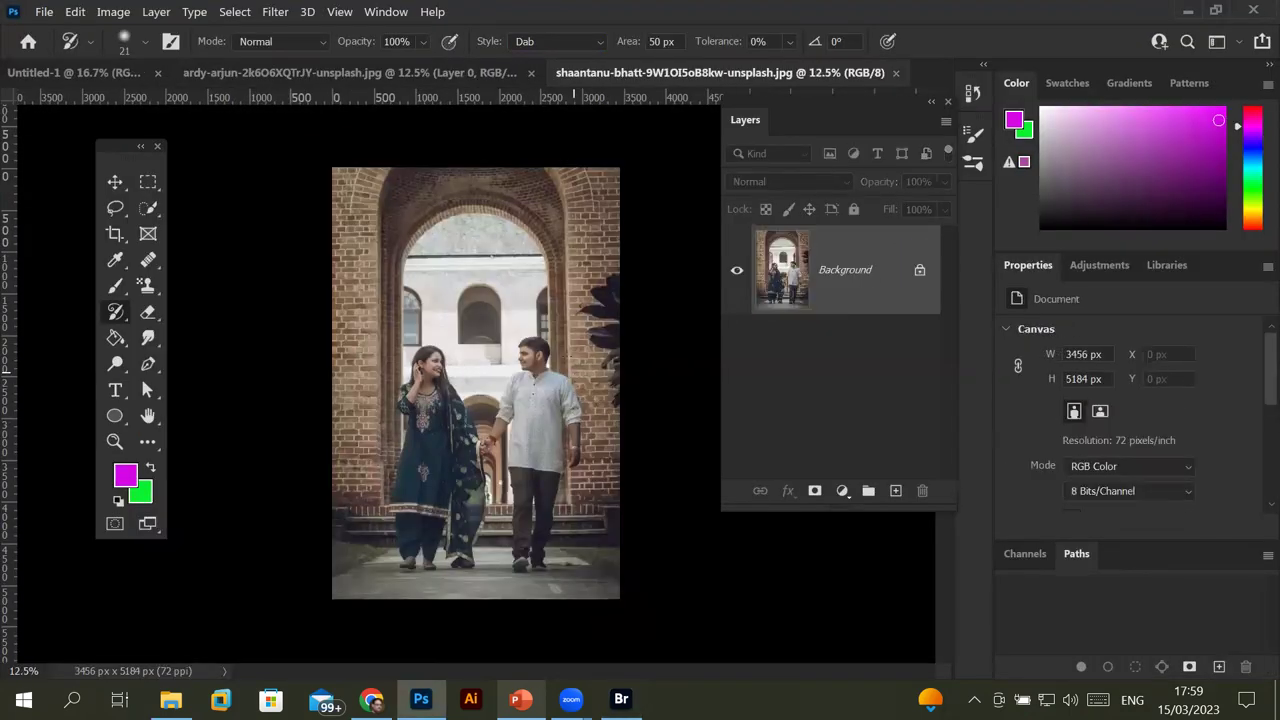
Convert the couple photo's locked Background into editable Layer 0.
{"action": "scroll", "coordinate": [546, 365], "scroll_direction": "up", "scroll_amount": 1}
{"action": "scroll", "coordinate": [546, 365], "scroll_direction": "up", "scroll_amount": 2}
{"action": "scroll", "coordinate": [546, 365], "scroll_direction": "up", "scroll_amount": 1}
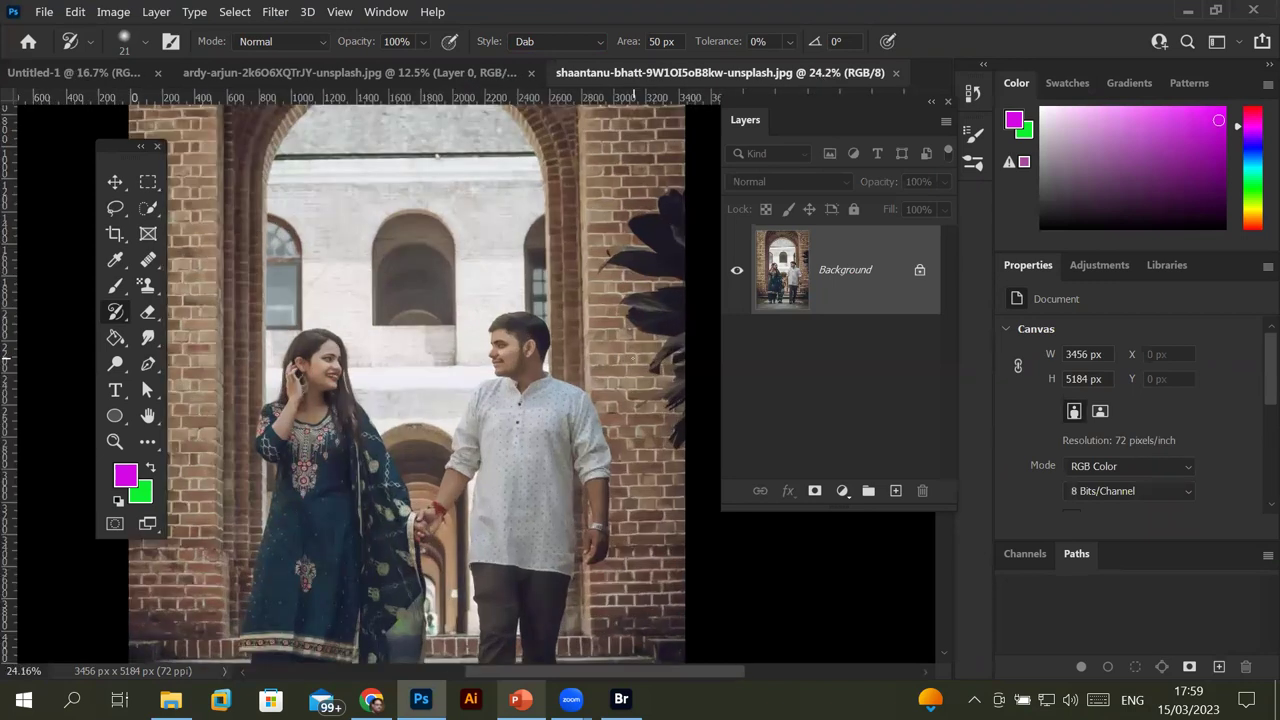
{"action": "scroll", "coordinate": [638, 360], "scroll_direction": "down", "scroll_amount": 2}
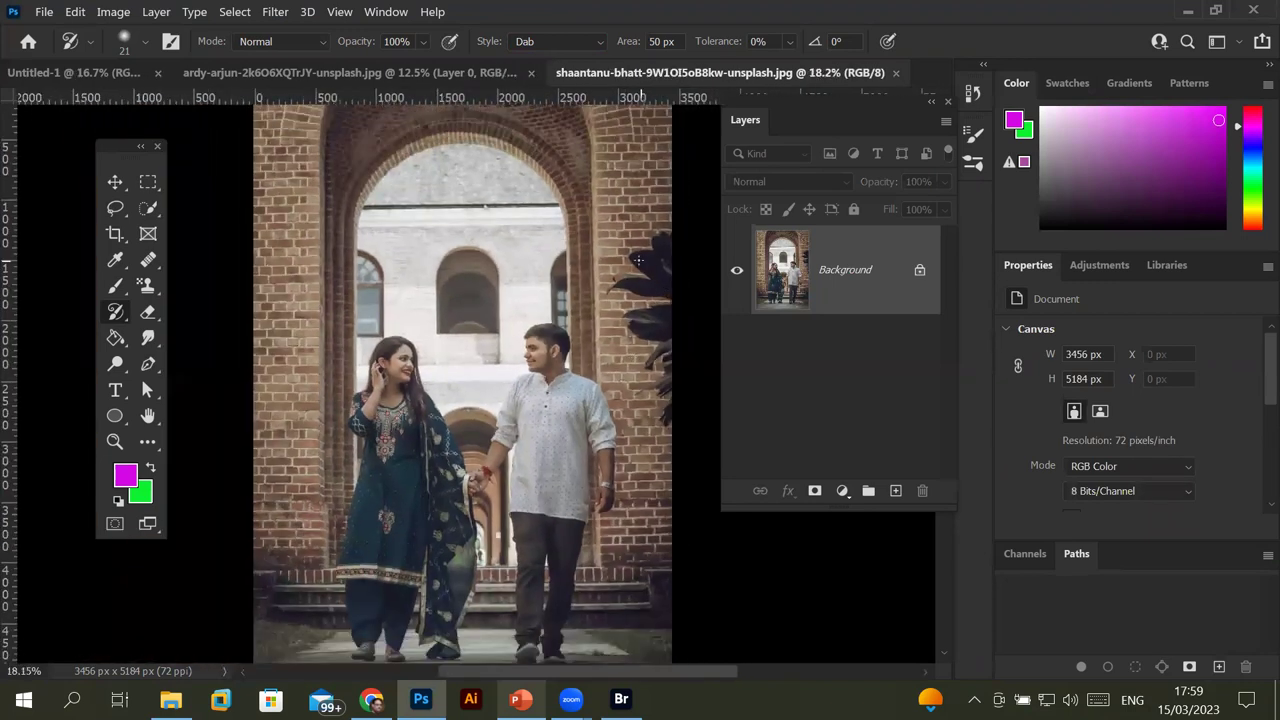
{"action": "left_click", "coordinate": [919, 270]}
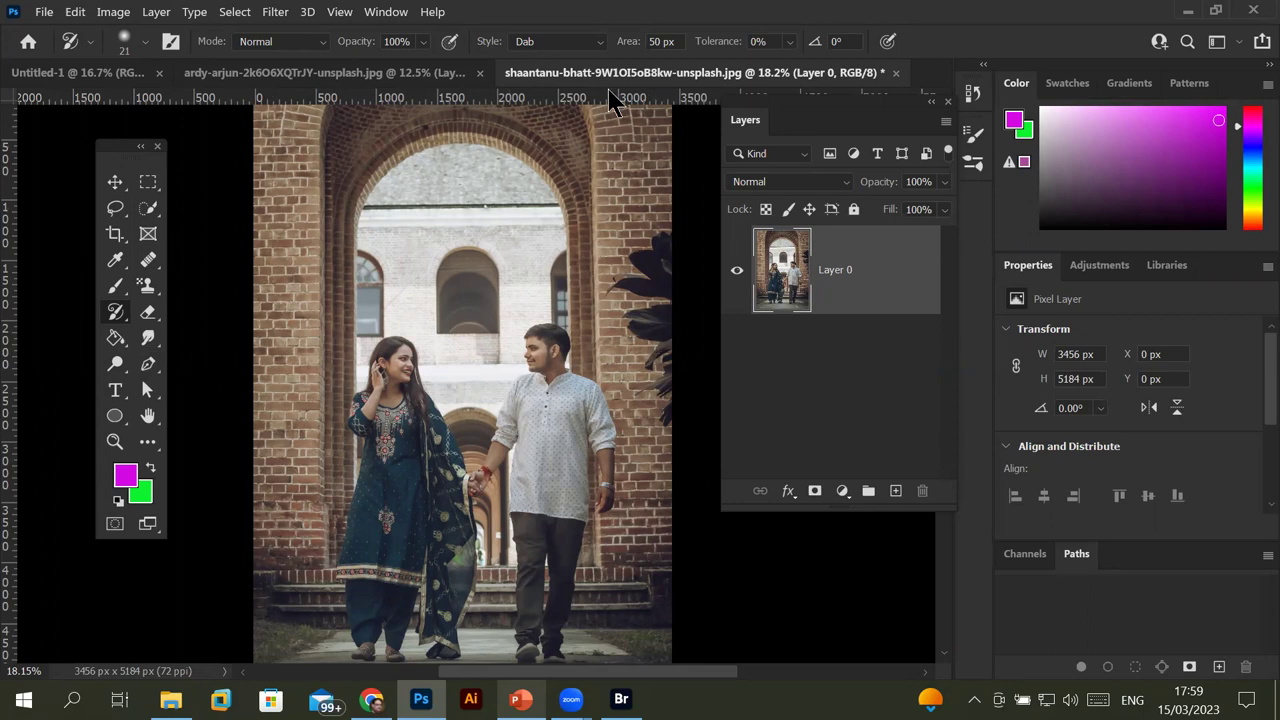
Set the Art History Brush area to 83 px, keeping the Dab style.
{"action": "scroll", "coordinate": [683, 41], "scroll_direction": "up", "scroll_amount": 2}
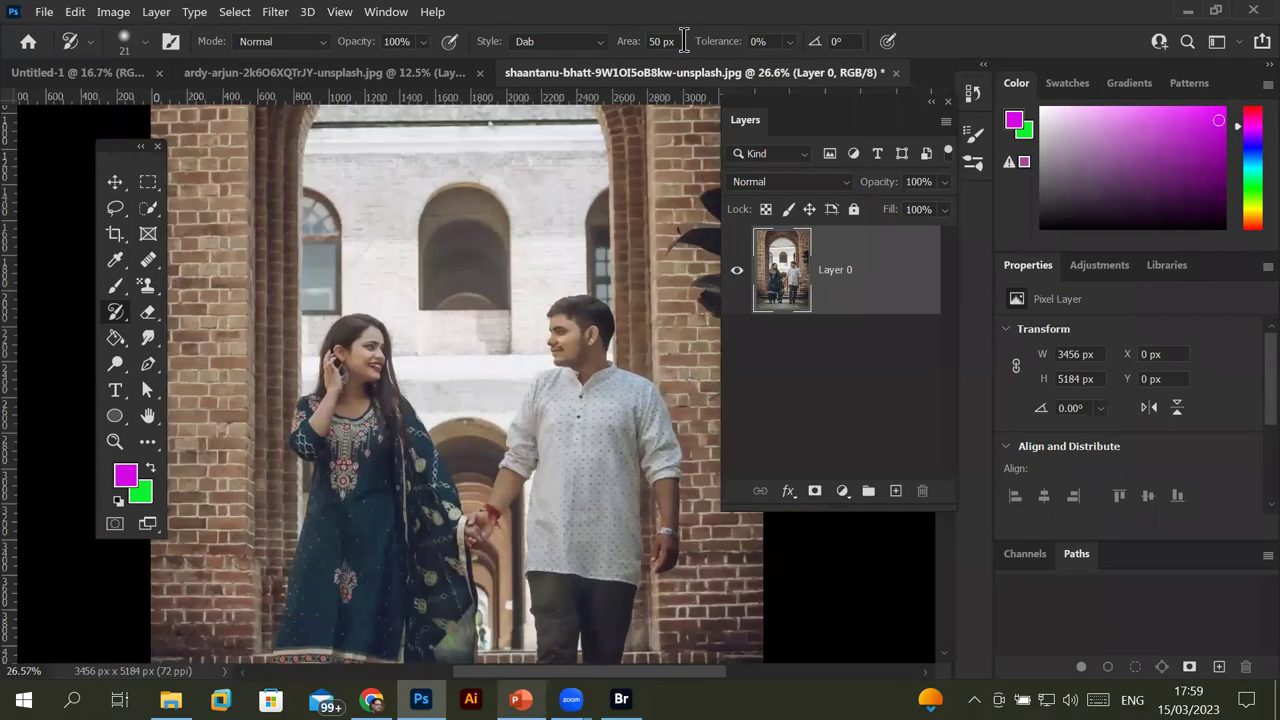
{"action": "scroll", "coordinate": [668, 41], "scroll_direction": "down", "scroll_amount": 2}
{"action": "left_click", "coordinate": [662, 41]}
{"action": "scroll", "coordinate": [662, 41], "scroll_direction": "up", "scroll_amount": 9}
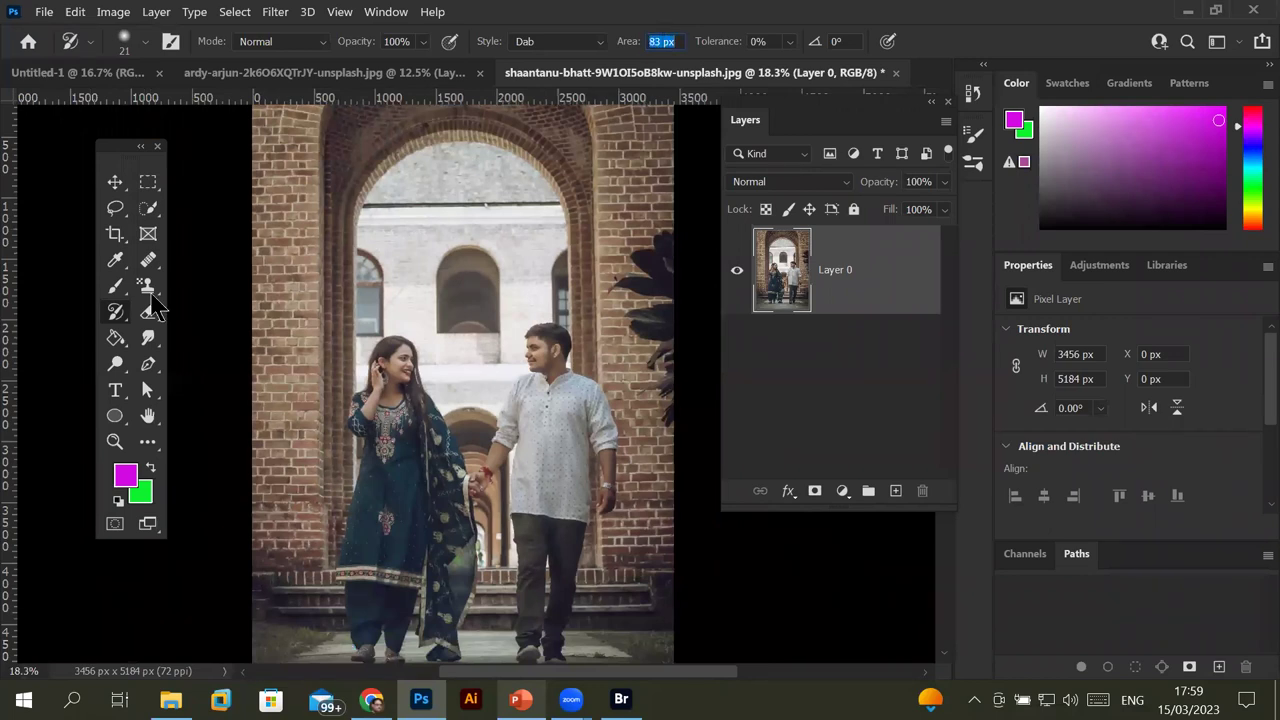
{"action": "right_click", "coordinate": [115, 316]}
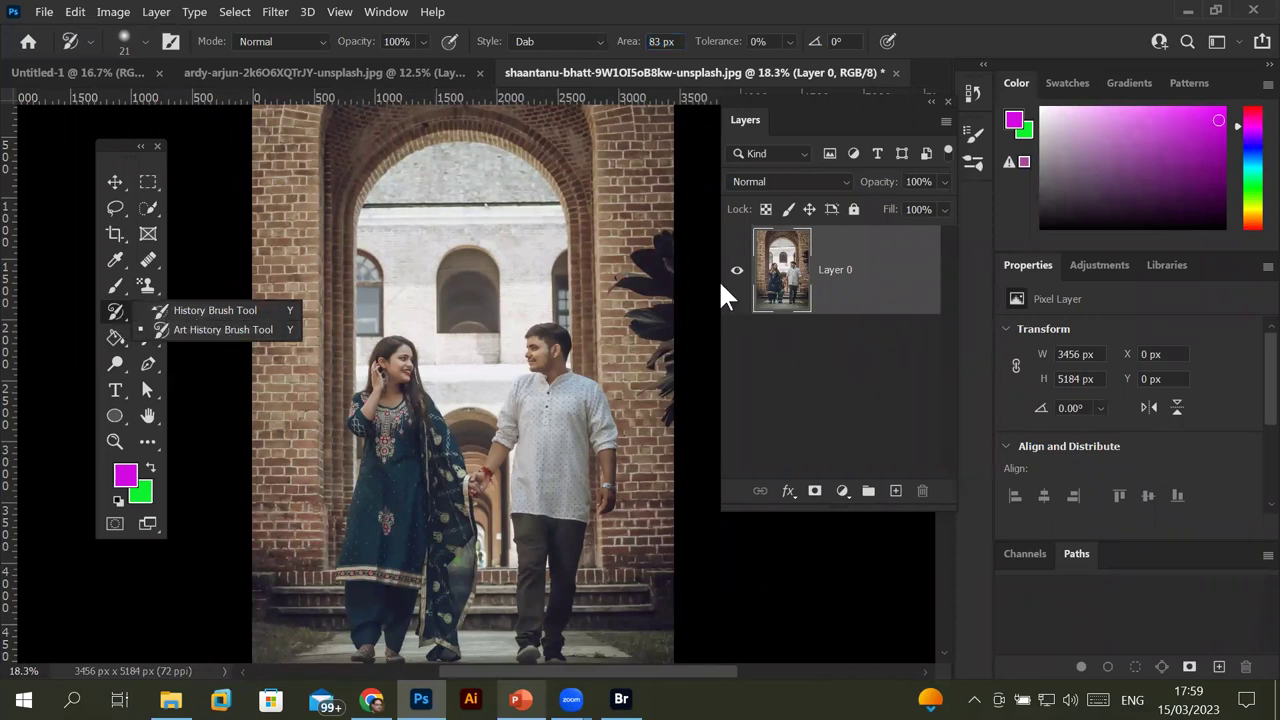
{"action": "left_click", "coordinate": [666, 273]}
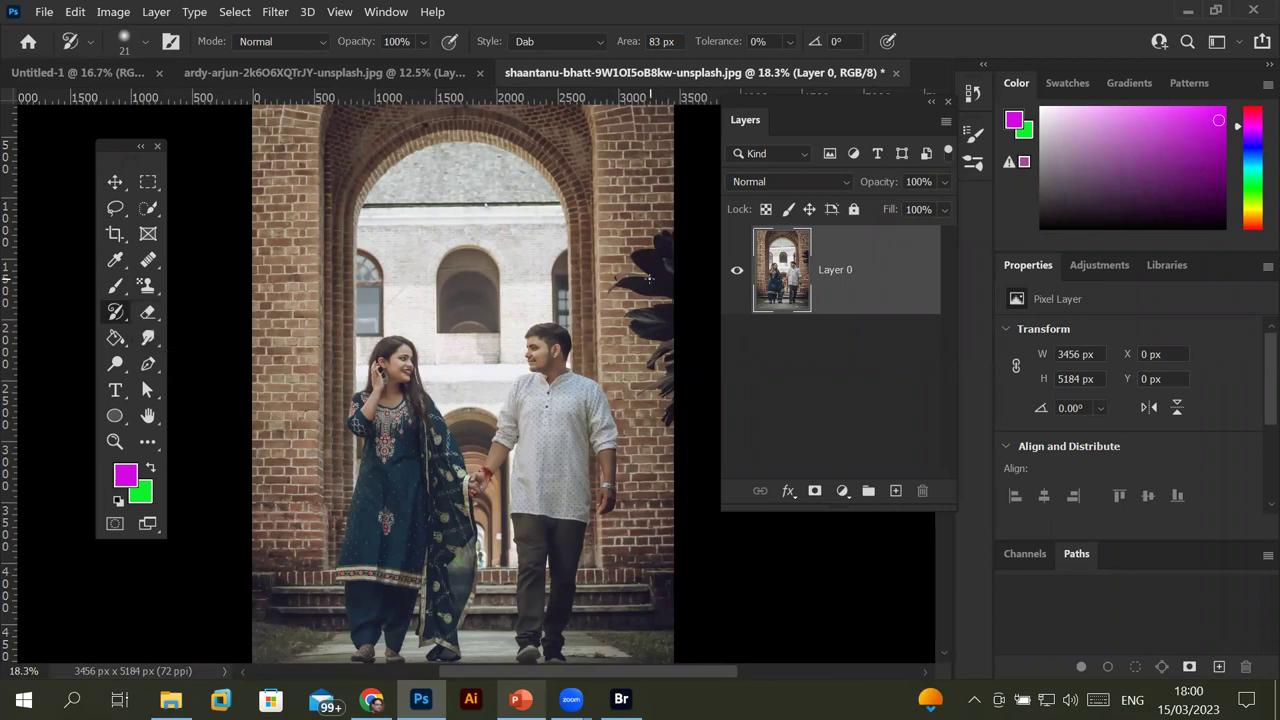
{"action": "scroll", "coordinate": [635, 260], "scroll_direction": "up", "scroll_amount": 1}
{"action": "scroll", "coordinate": [635, 260], "scroll_direction": "down", "scroll_amount": 1}
{"action": "scroll", "coordinate": [635, 260], "scroll_direction": "down", "scroll_amount": 1}
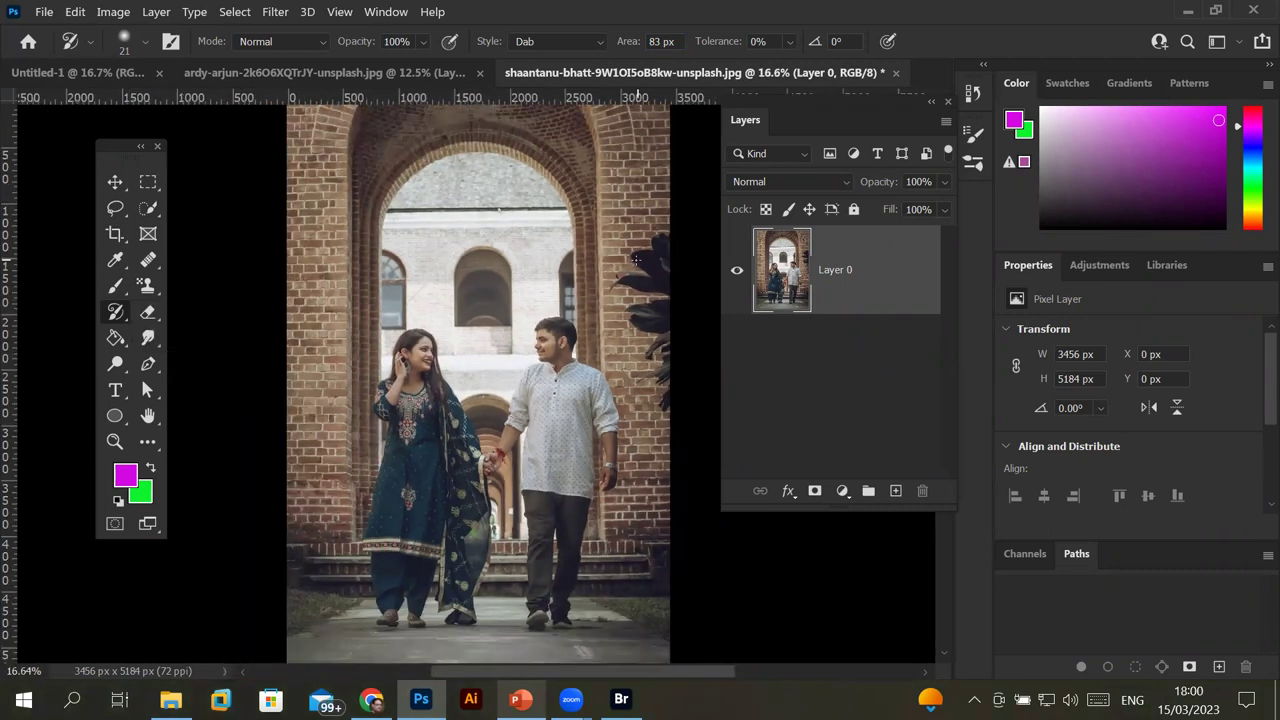
Revert the couple photo to its opening History snapshot and return to the Layers panel.
{"action": "left_click", "coordinate": [971, 94]}
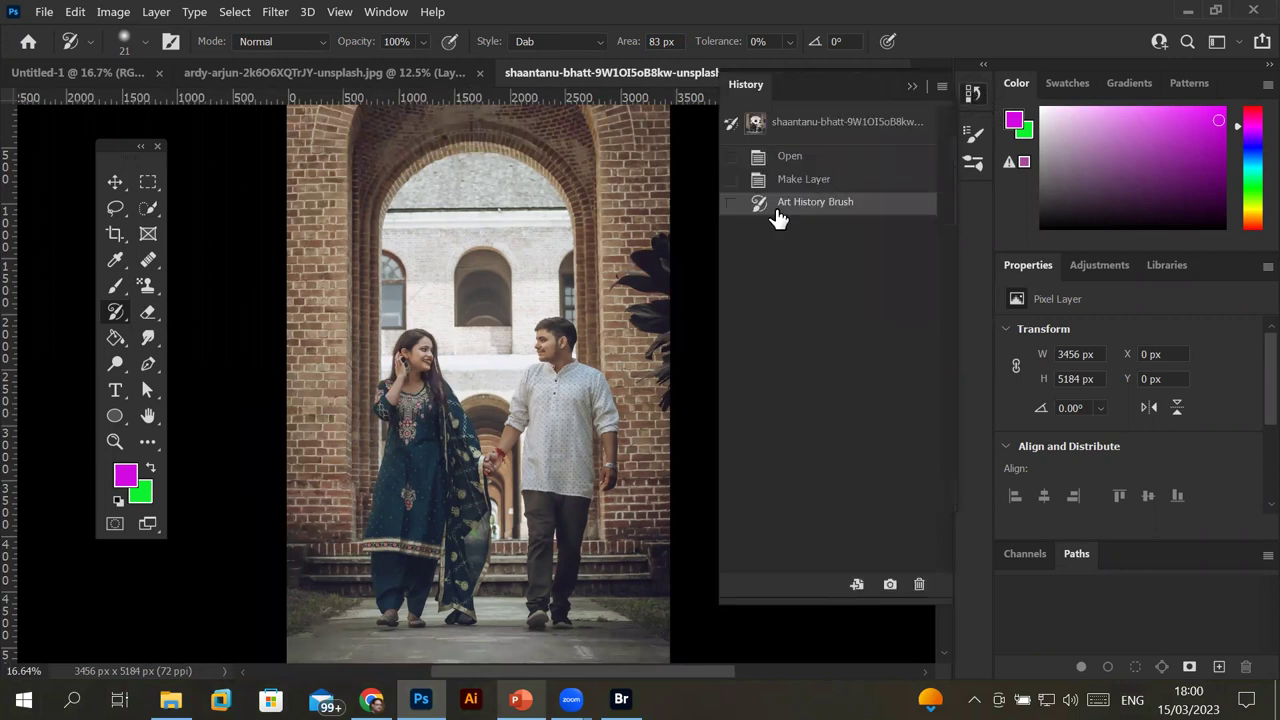
{"action": "left_click", "coordinate": [818, 131]}
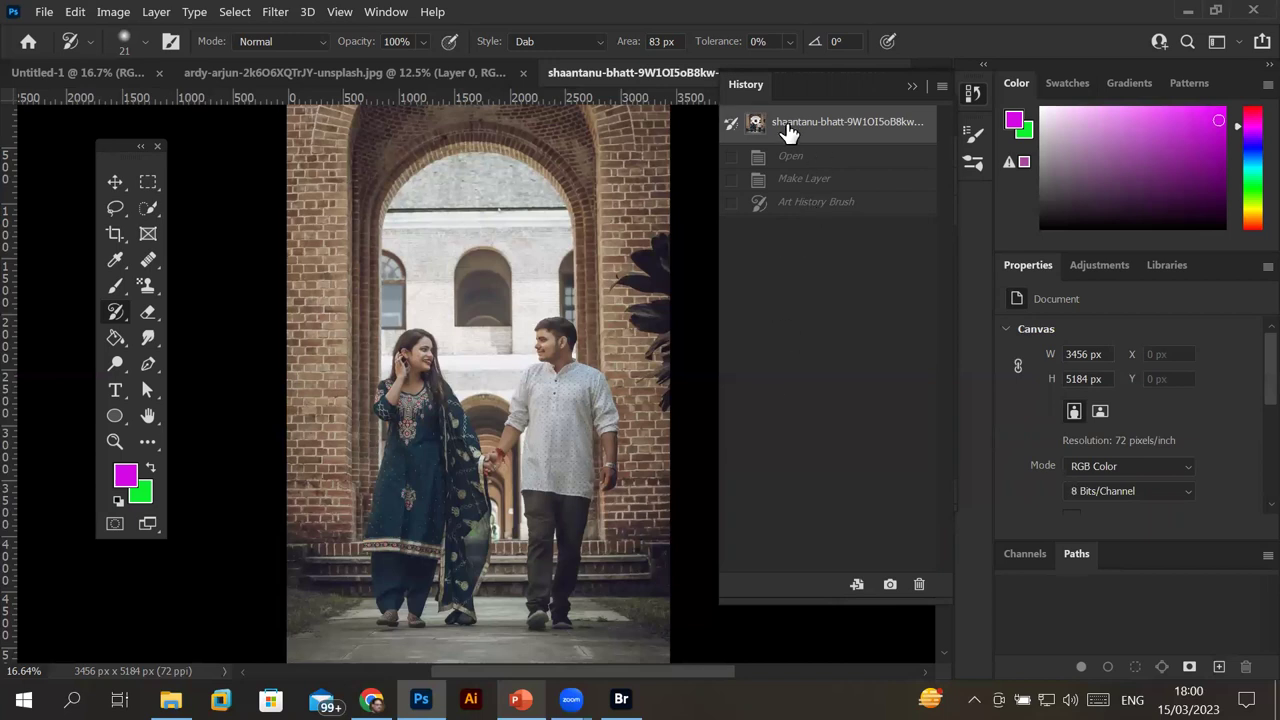
{"action": "left_click", "coordinate": [914, 88]}
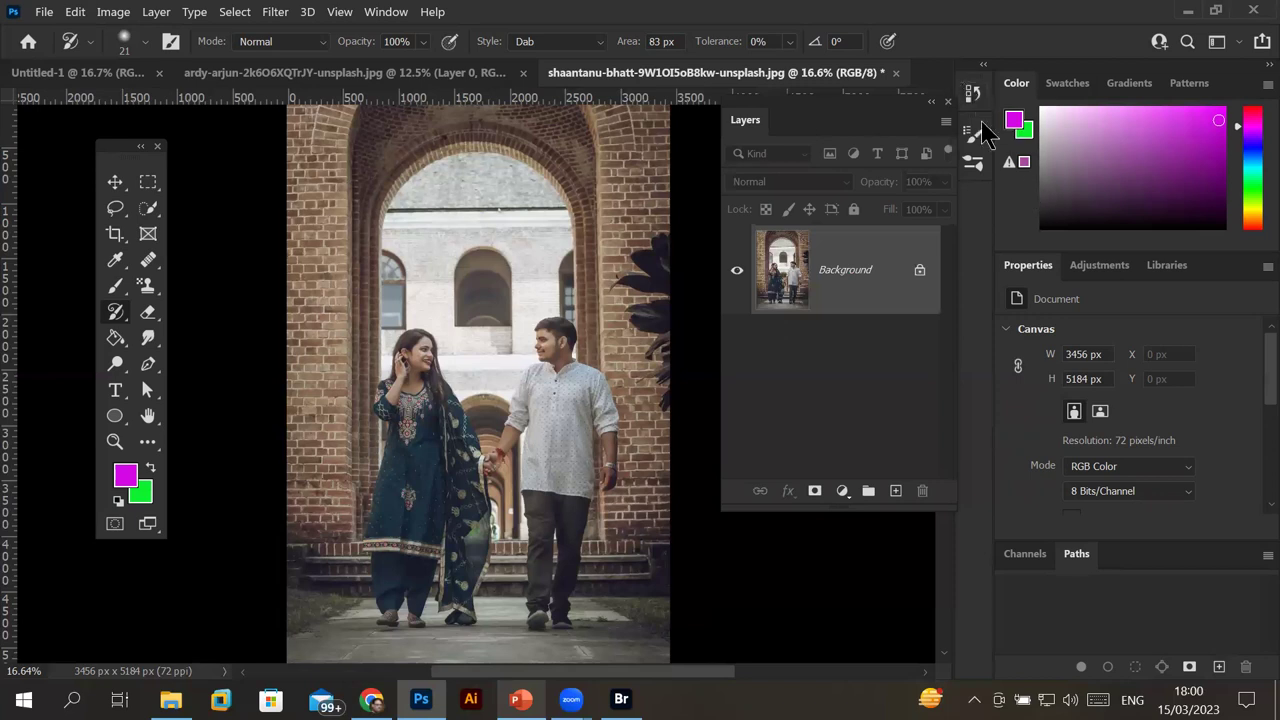
Unlock the Background, add Layer 1 and brush magenta strokes down the right and left edges.
{"action": "left_click", "coordinate": [918, 271]}
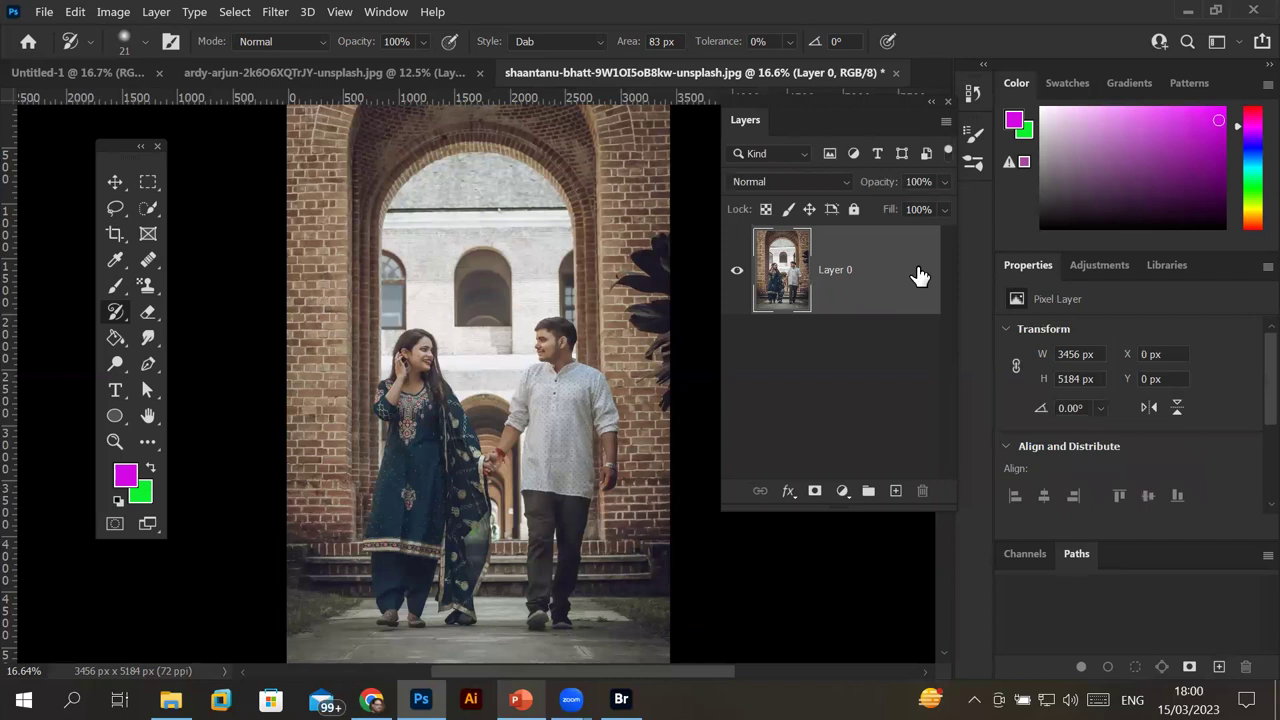
{"action": "left_click", "coordinate": [896, 491]}
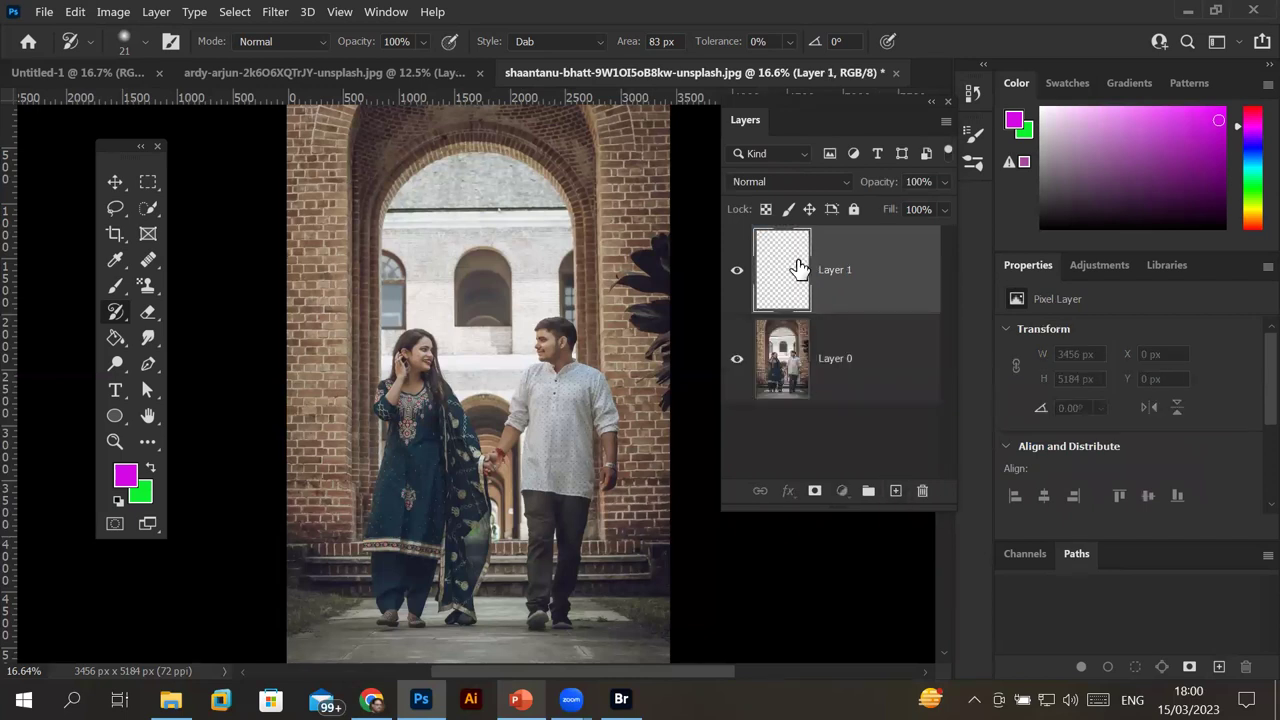
{"action": "left_click", "coordinate": [115, 285]}
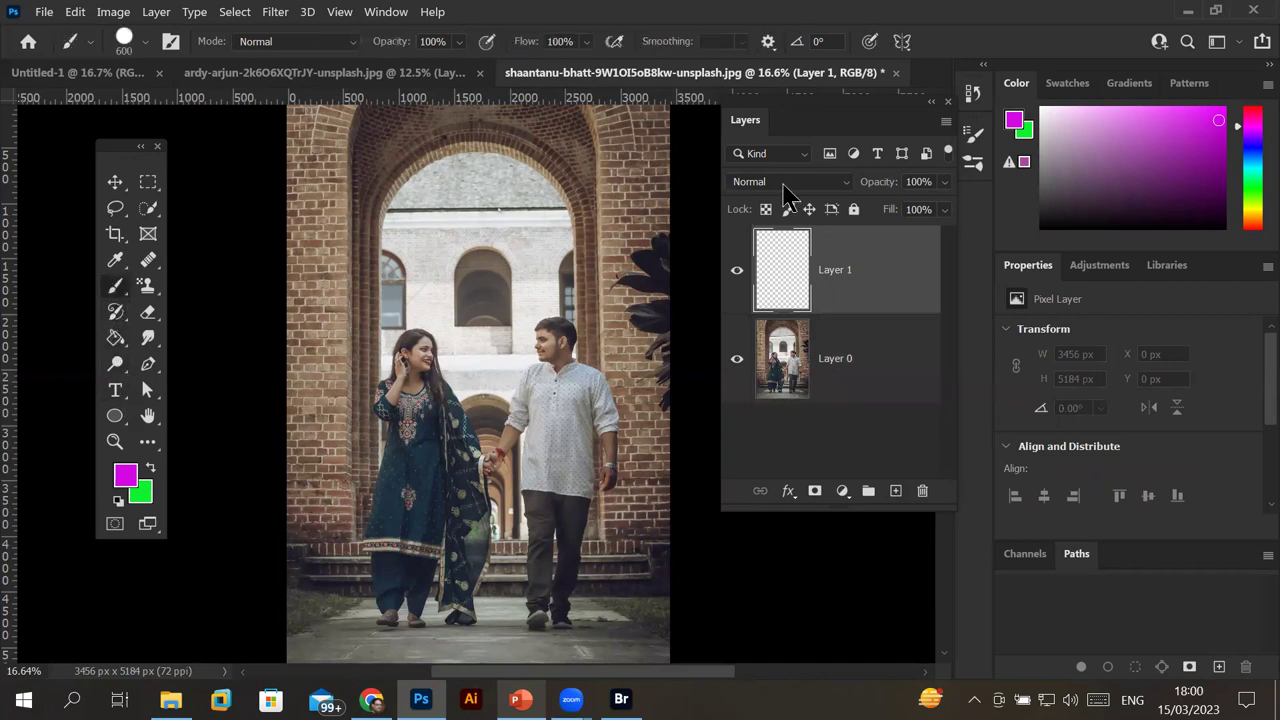
{"action": "left_click", "coordinate": [668, 170]}
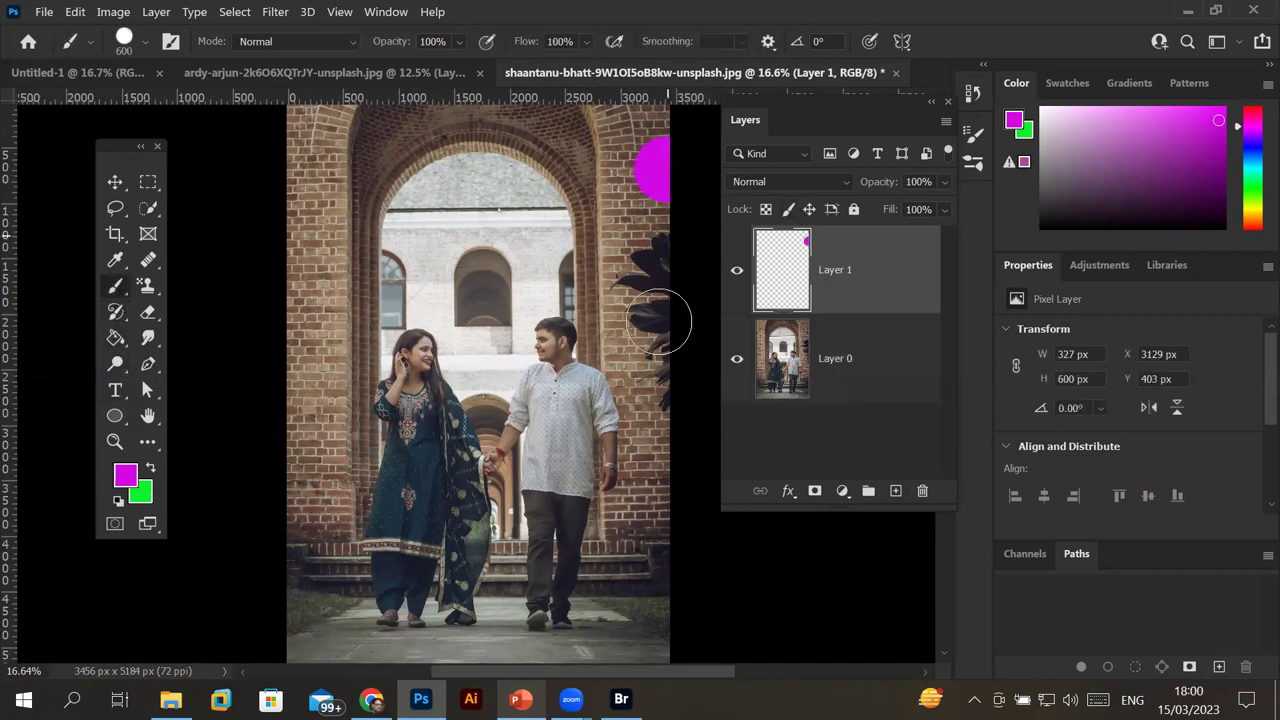
{"action": "left_click", "coordinate": [660, 507], "text": "shift"}
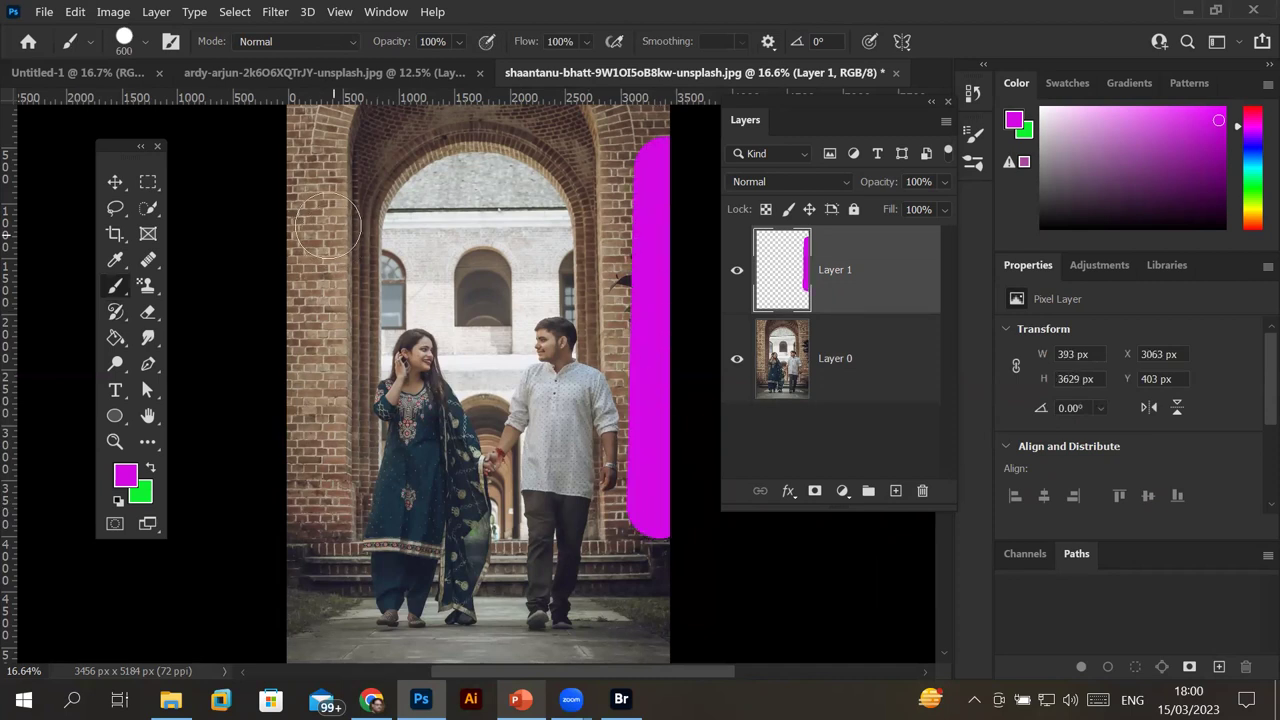
{"action": "left_click", "coordinate": [285, 191]}
{"action": "left_click", "coordinate": [279, 496], "text": "shift"}
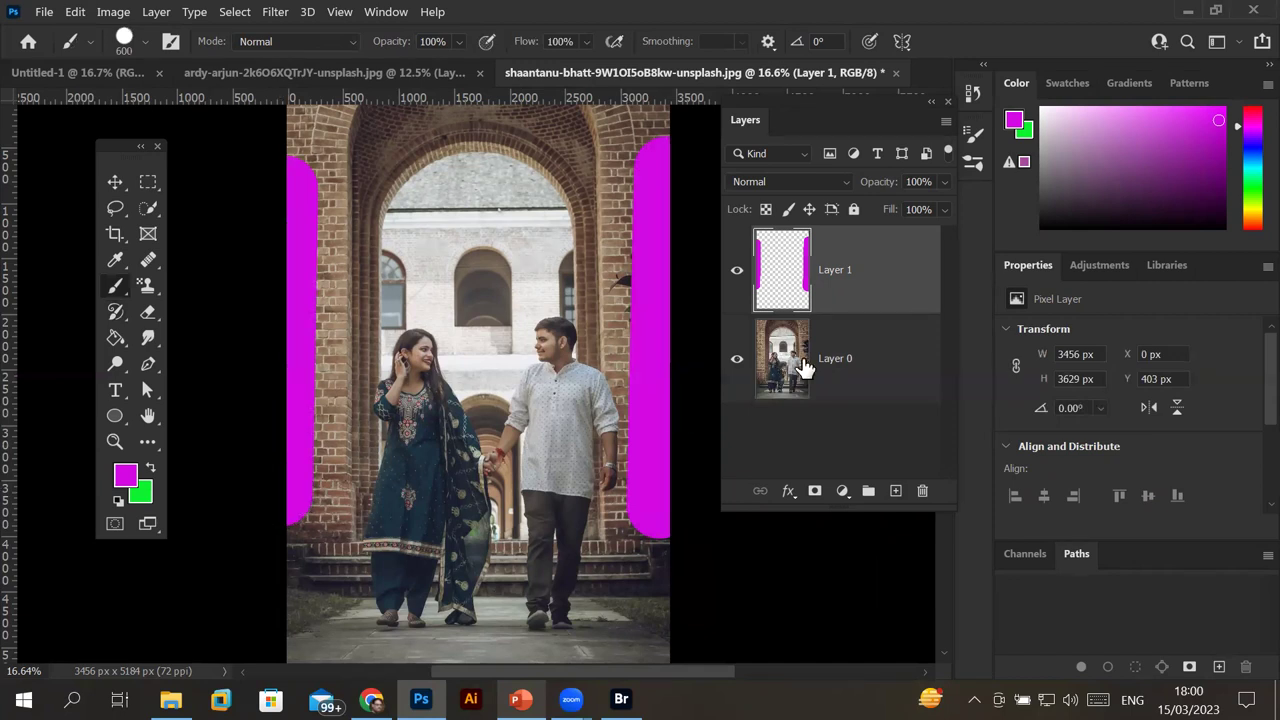
Add Layer 2 beneath Layer 0 and fill it with the green background colour.
{"action": "left_click", "coordinate": [896, 491]}
{"action": "mouse_move", "coordinate": [803, 287]}
{"action": "left_mouse_down"}
{"action": "mouse_move", "coordinate": [808, 460]}
{"action": "mouse_move", "coordinate": [920, 434]}
{"action": "left_mouse_up"}
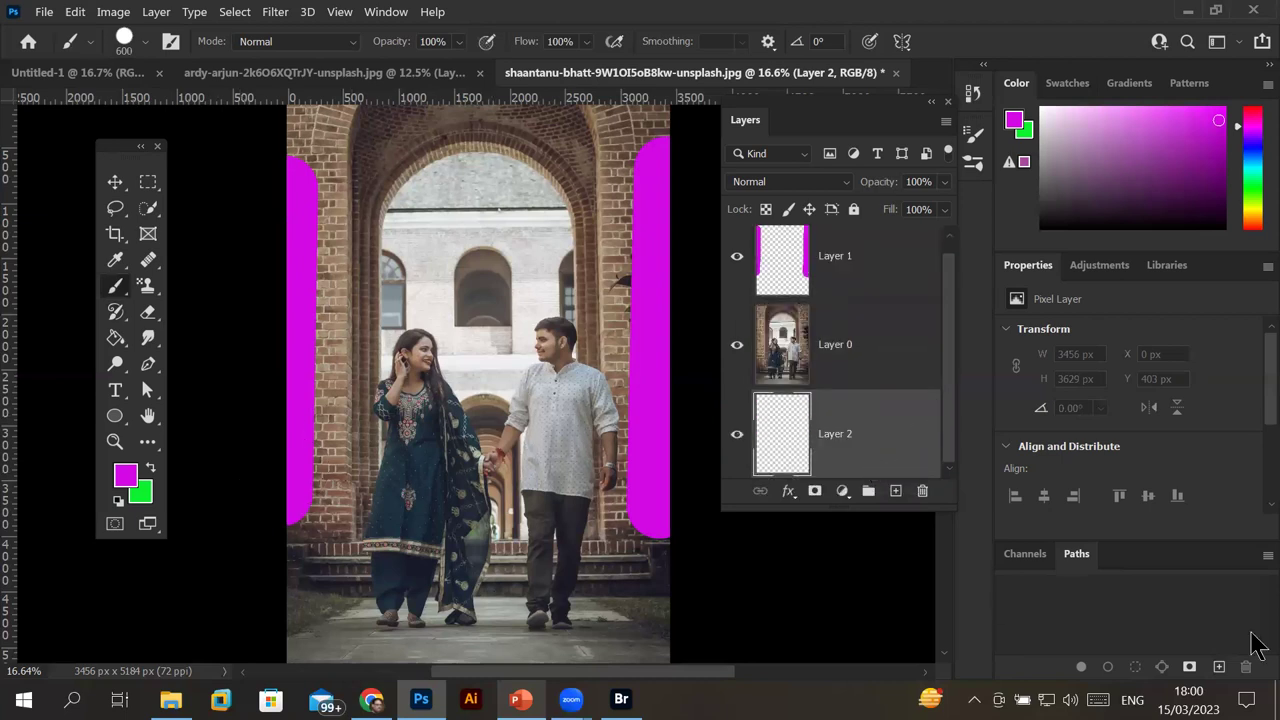
{"action": "key", "text": "alt+BackSpace"}
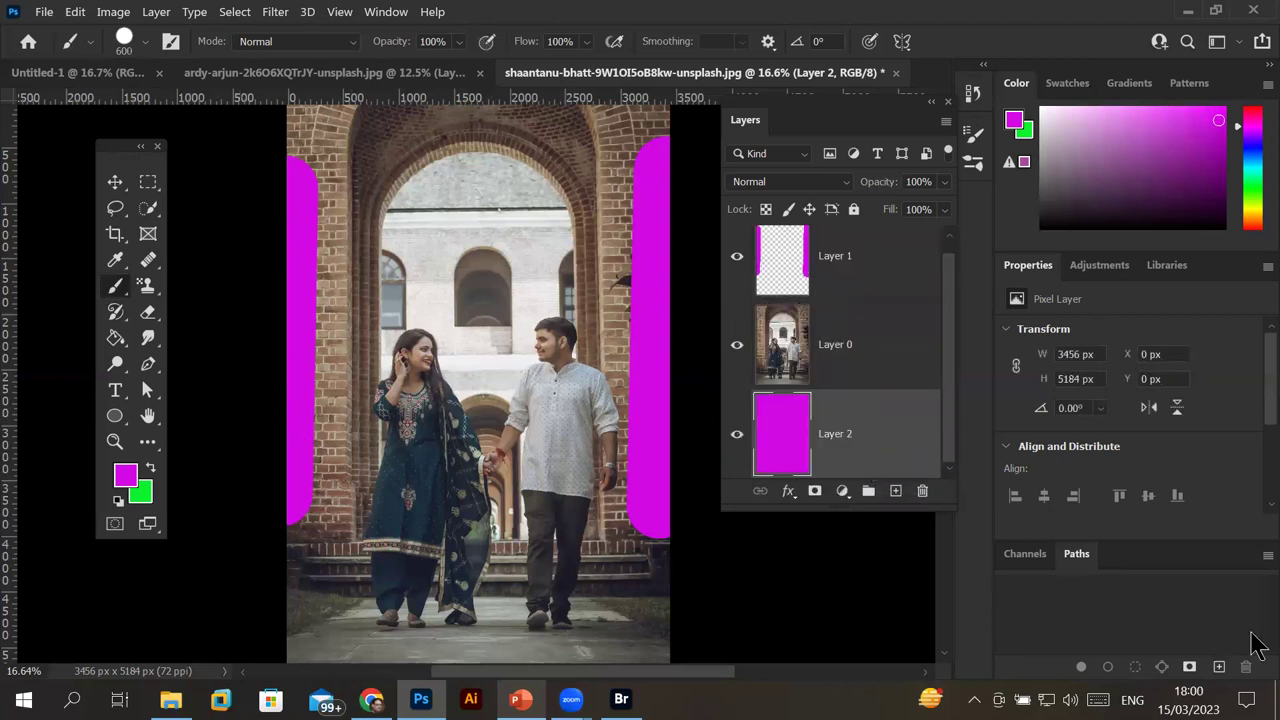
{"action": "key", "text": "ctrl+BackSpace"}
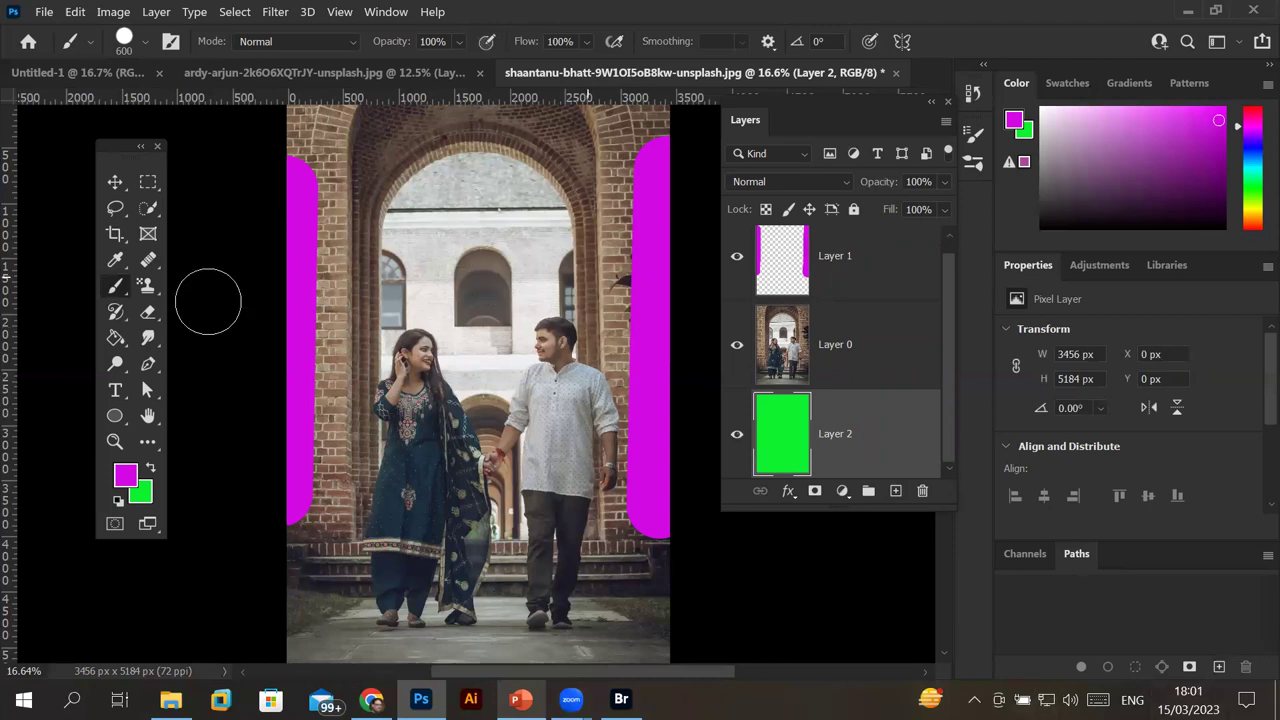
{"action": "left_click", "coordinate": [116, 312]}
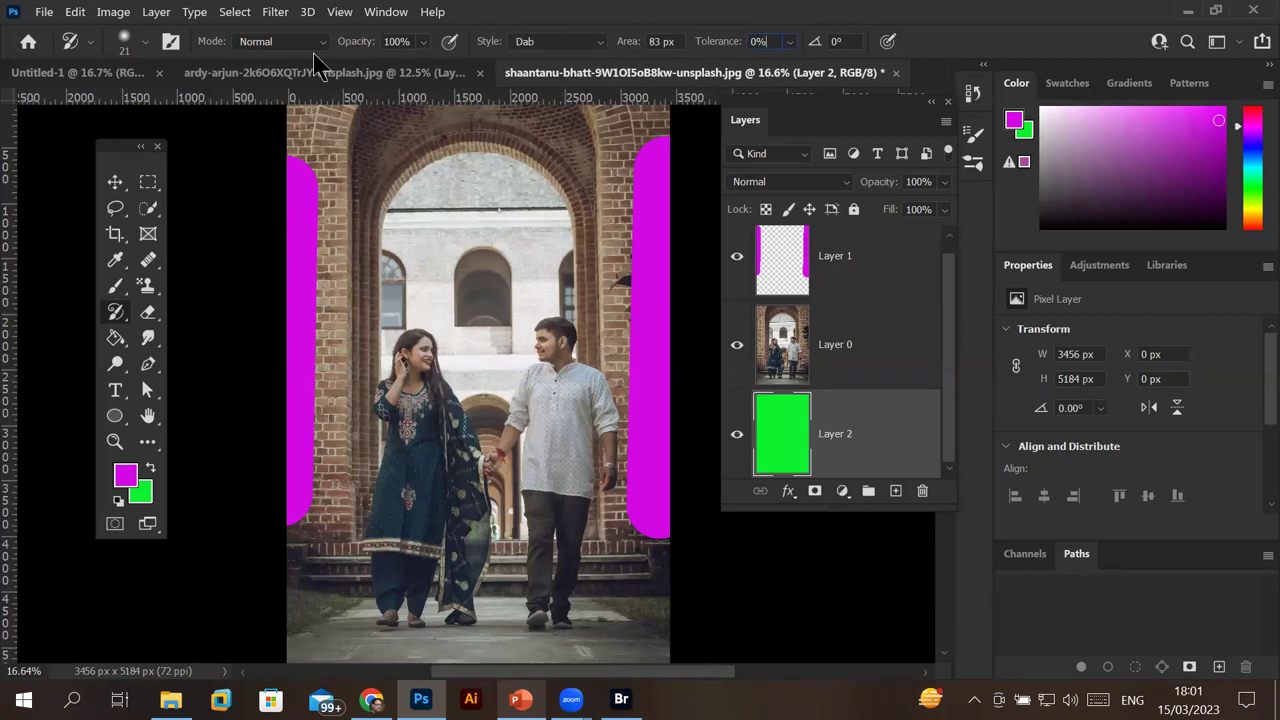
Change the brush hardness in the brush size and hardness settings.
{"action": "left_click", "coordinate": [145, 42]}
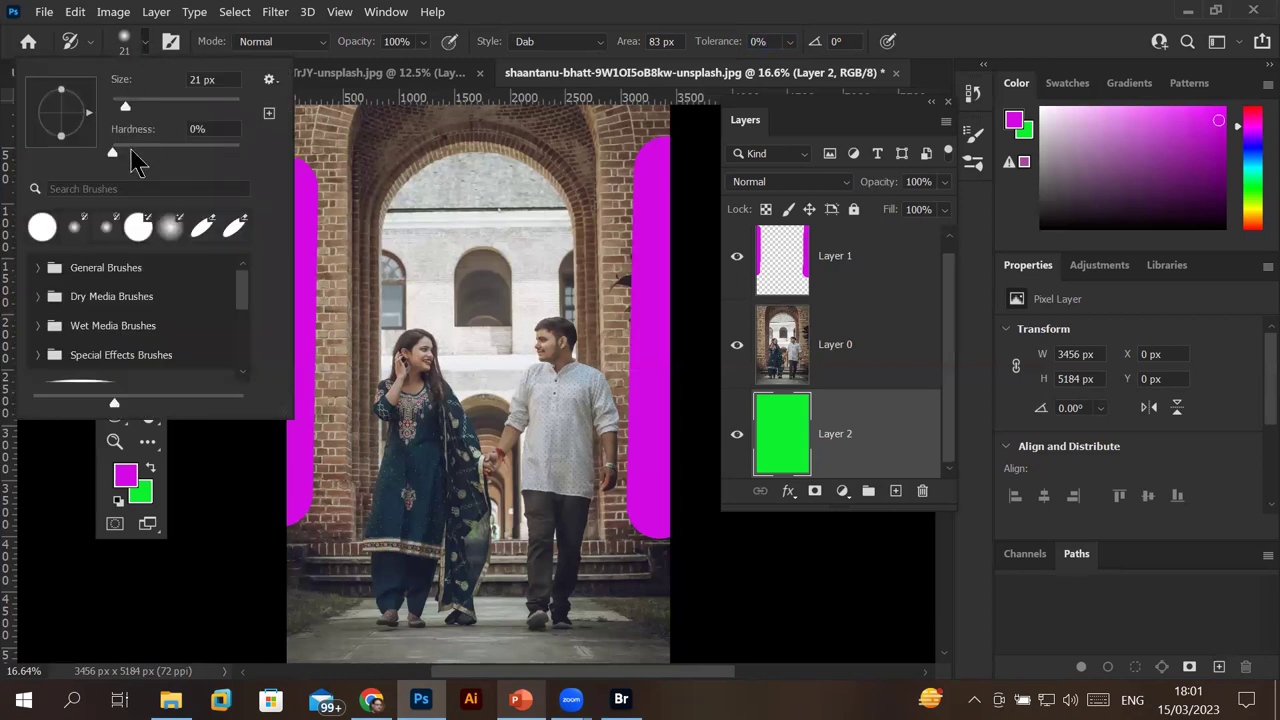
{"action": "left_click_drag", "start_coordinate": [117, 152], "coordinate": [243, 155]}
{"action": "left_click", "coordinate": [636, 243]}
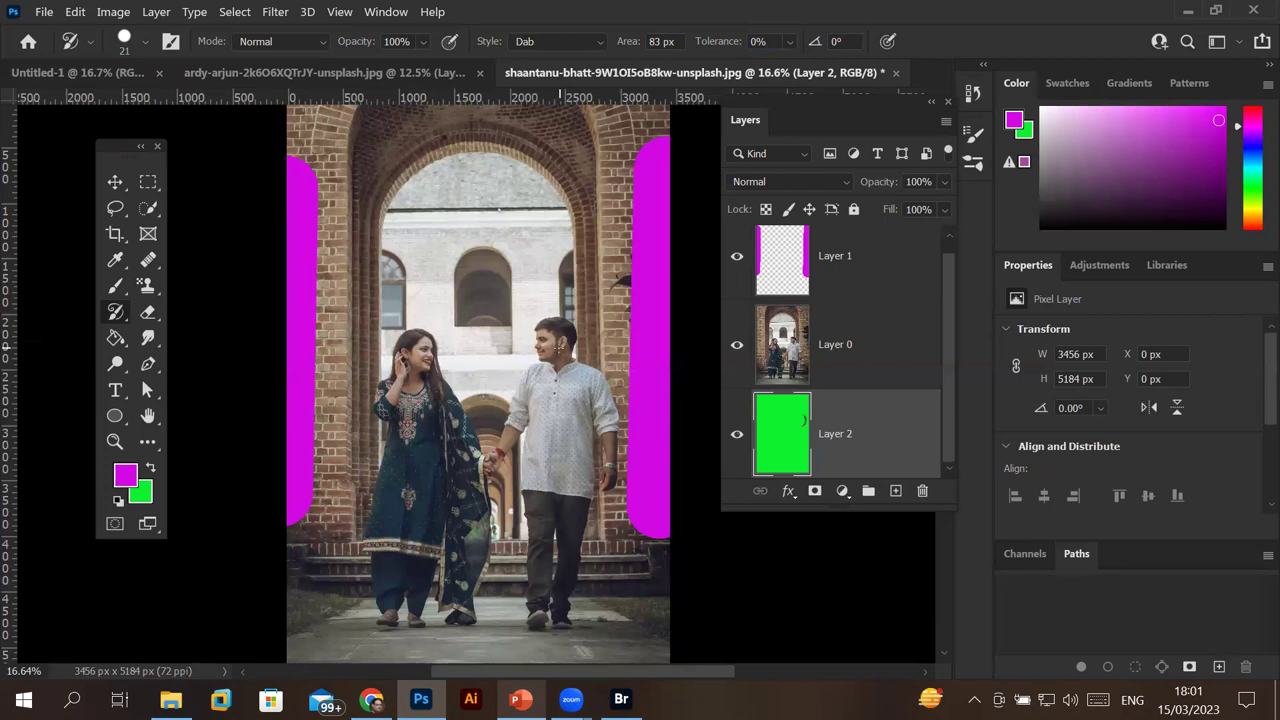
{"action": "scroll", "coordinate": [553, 338], "scroll_direction": "up", "scroll_amount": 2}
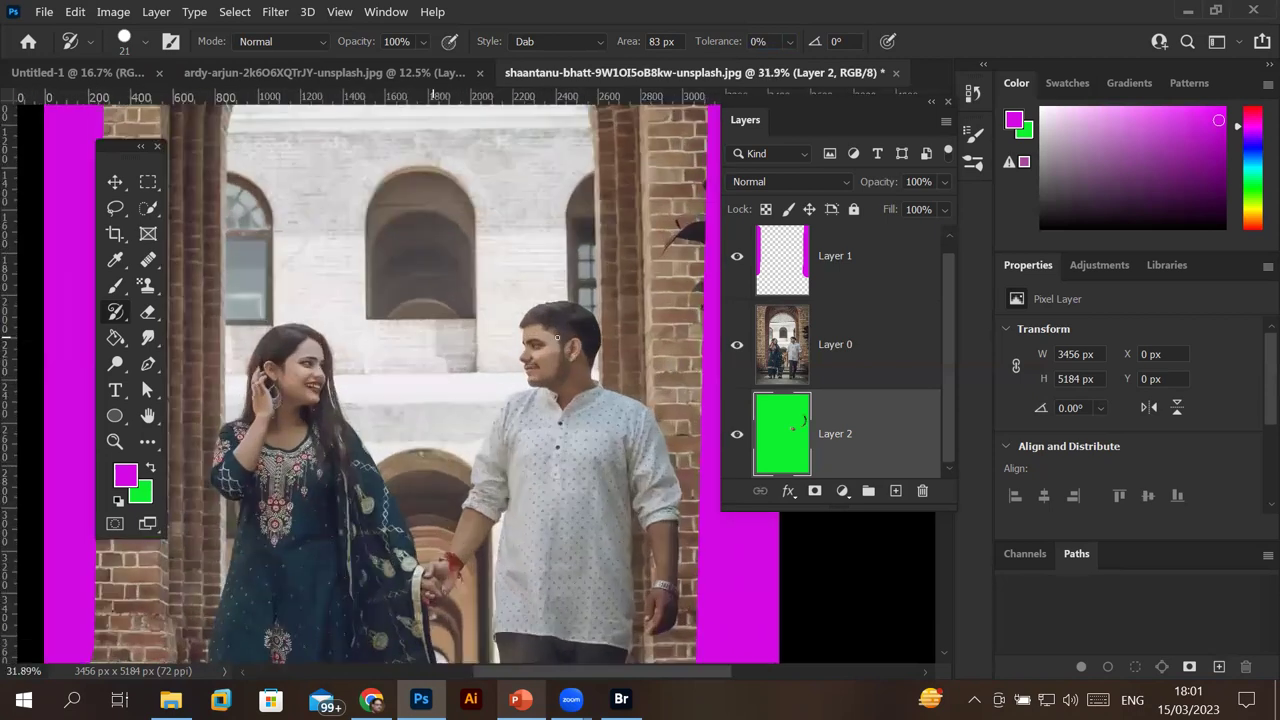
{"action": "scroll", "coordinate": [520, 350], "scroll_direction": "up", "scroll_amount": 2}
{"action": "scroll", "coordinate": [470, 369], "scroll_direction": "up", "scroll_amount": 2}
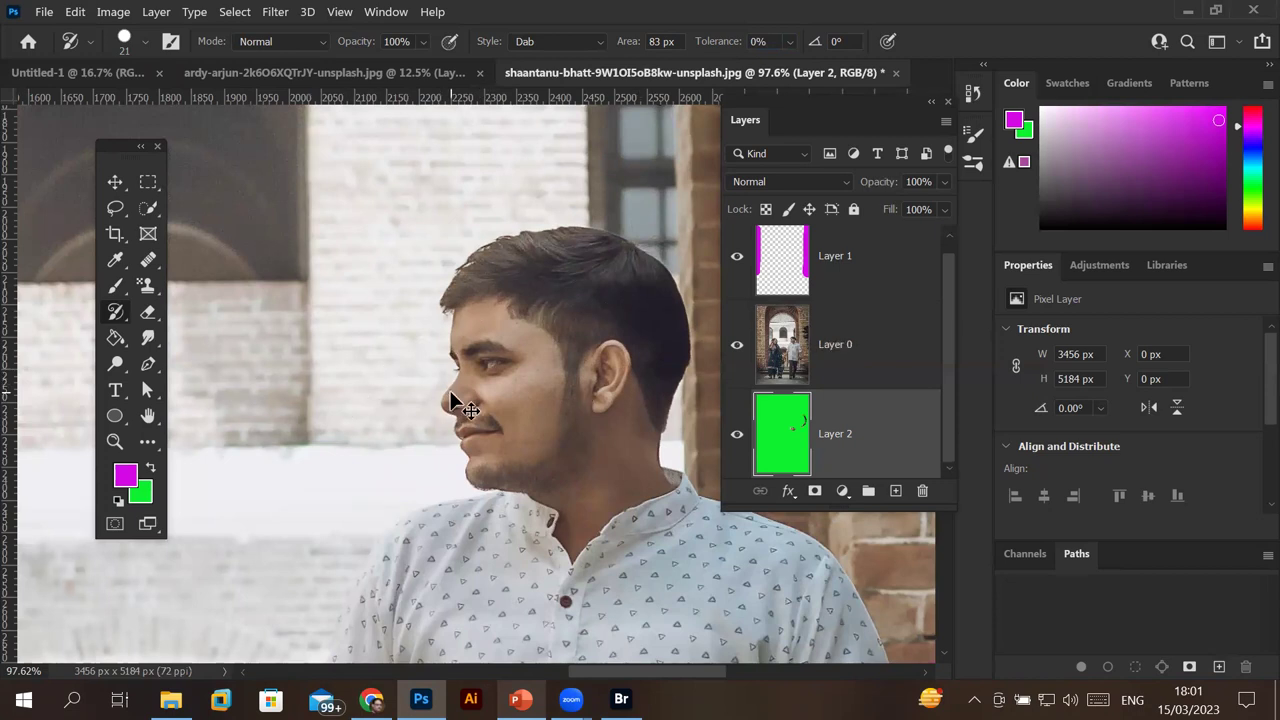
On Layer 0, dab-paint over the man's nose, ear, eyes and chin, then the woman's face.
{"action": "left_click", "coordinate": [834, 350]}
{"action": "left_click_drag", "start_coordinate": [450, 378], "coordinate": [470, 400]}
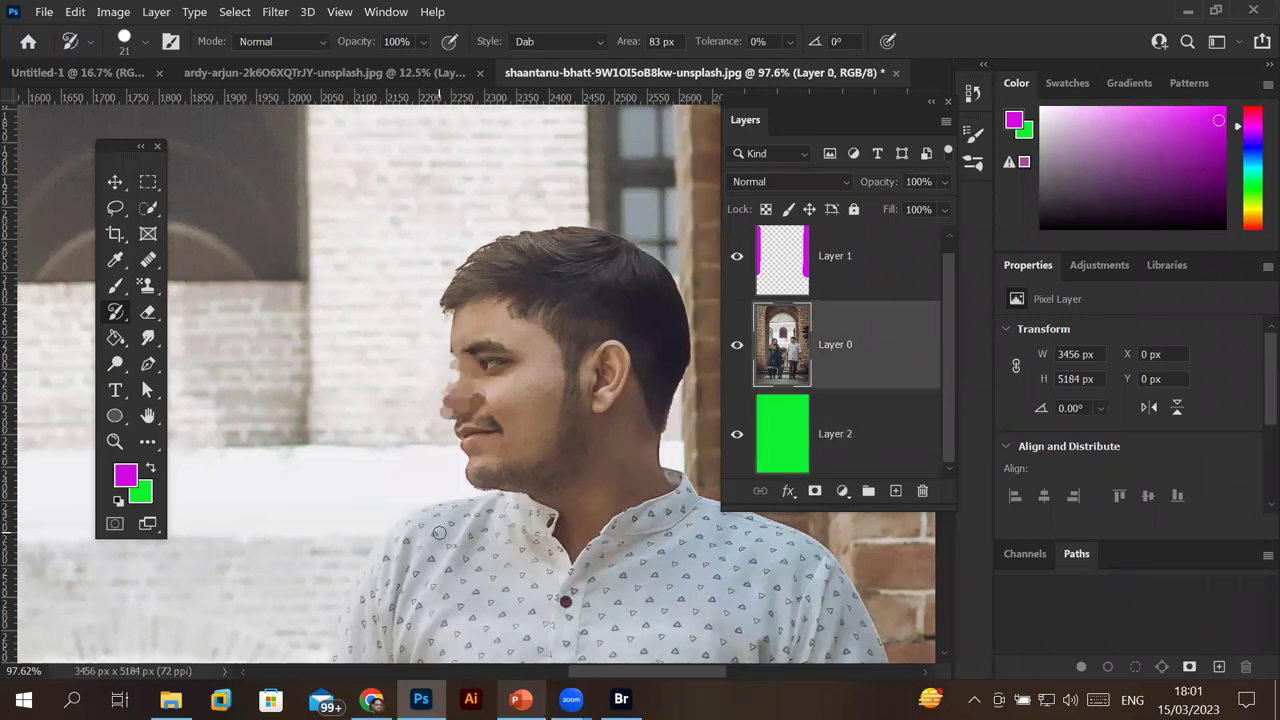
{"action": "left_click_drag", "start_coordinate": [607, 343], "coordinate": [604, 404]}
{"action": "mouse_move", "coordinate": [489, 304]}
{"action": "left_mouse_down"}
{"action": "mouse_move", "coordinate": [479, 384]}
{"action": "mouse_move", "coordinate": [505, 305]}
{"action": "left_mouse_up"}
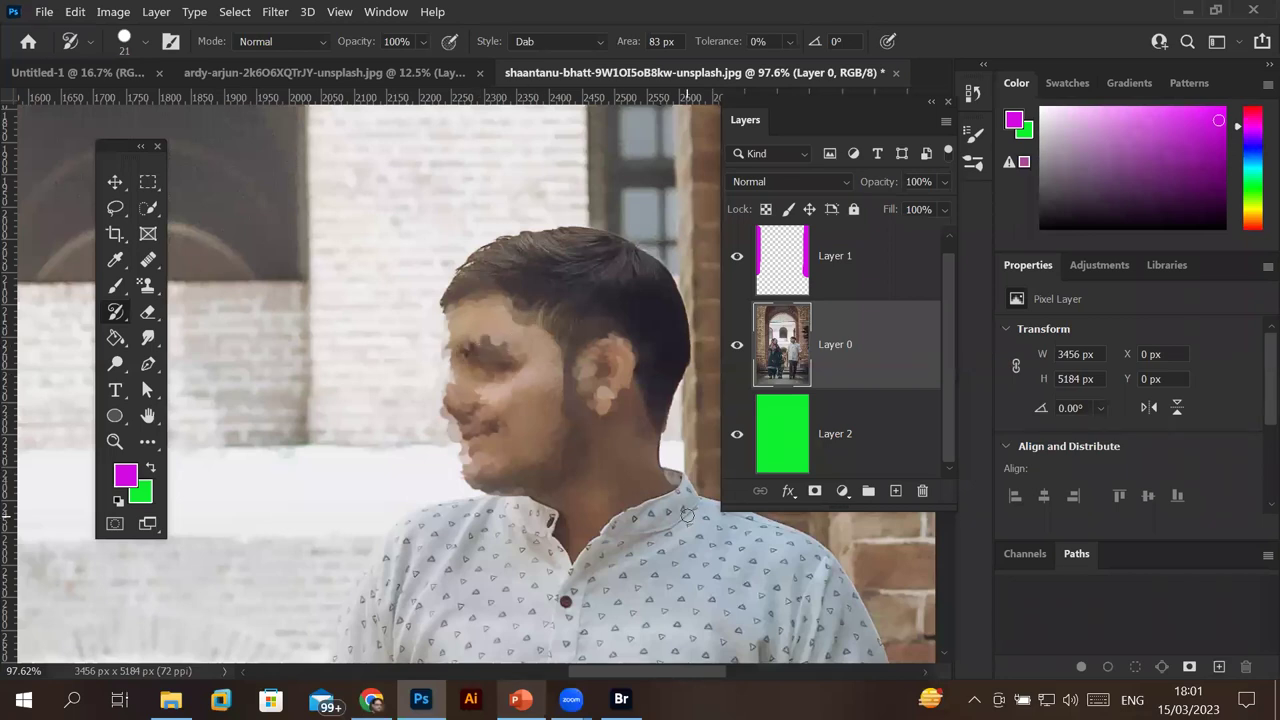
{"action": "scroll", "coordinate": [372, 408], "scroll_direction": "down", "scroll_amount": 2}
{"action": "scroll", "coordinate": [372, 408], "scroll_direction": "down", "scroll_amount": 2}
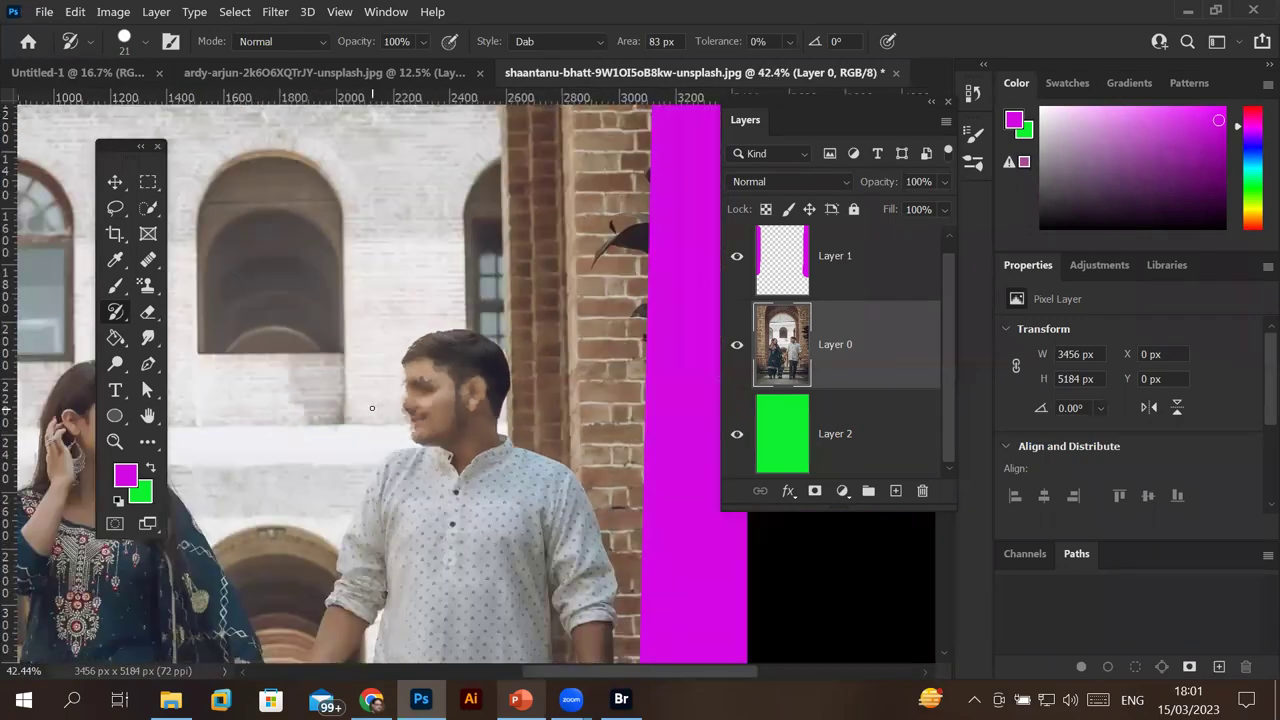
{"action": "scroll", "coordinate": [372, 408], "scroll_direction": "down", "scroll_amount": 2}
{"action": "scroll", "coordinate": [296, 411], "scroll_direction": "down", "scroll_amount": 2}
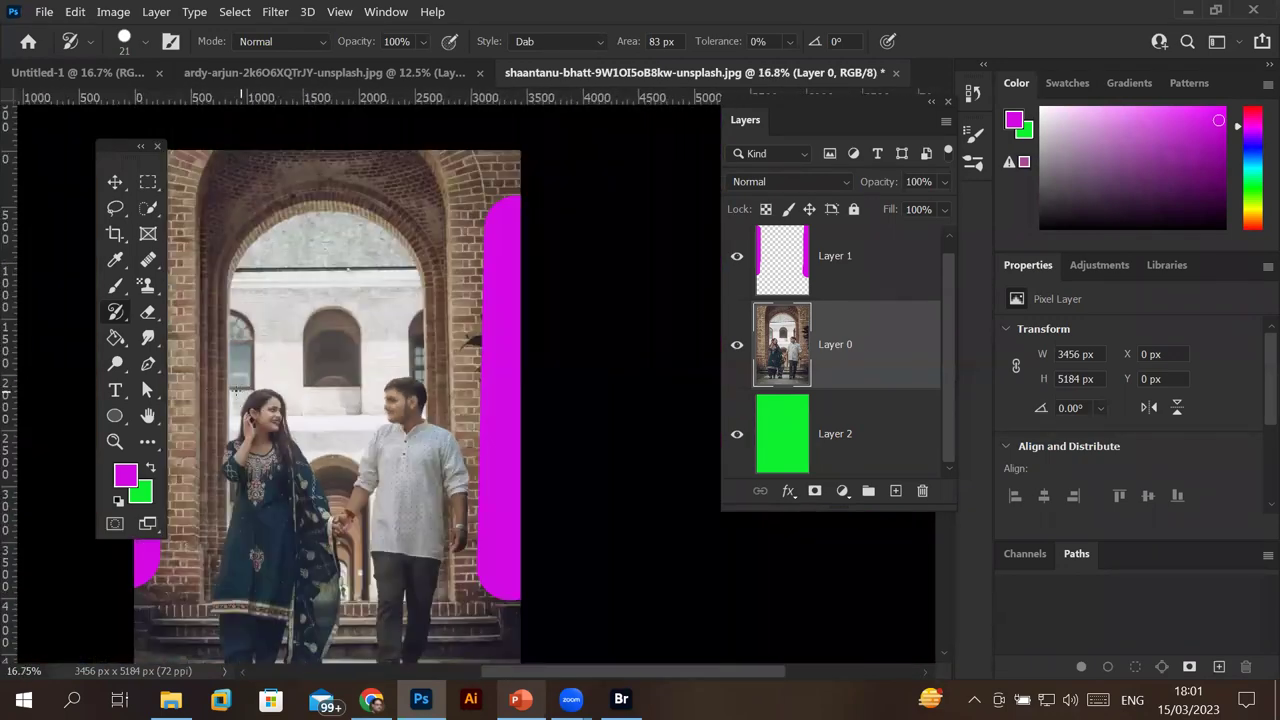
{"action": "scroll", "coordinate": [242, 400], "scroll_direction": "up", "scroll_amount": 1}
{"action": "scroll", "coordinate": [244, 408], "scroll_direction": "up", "scroll_amount": 2}
{"action": "scroll", "coordinate": [245, 413], "scroll_direction": "up", "scroll_amount": 1}
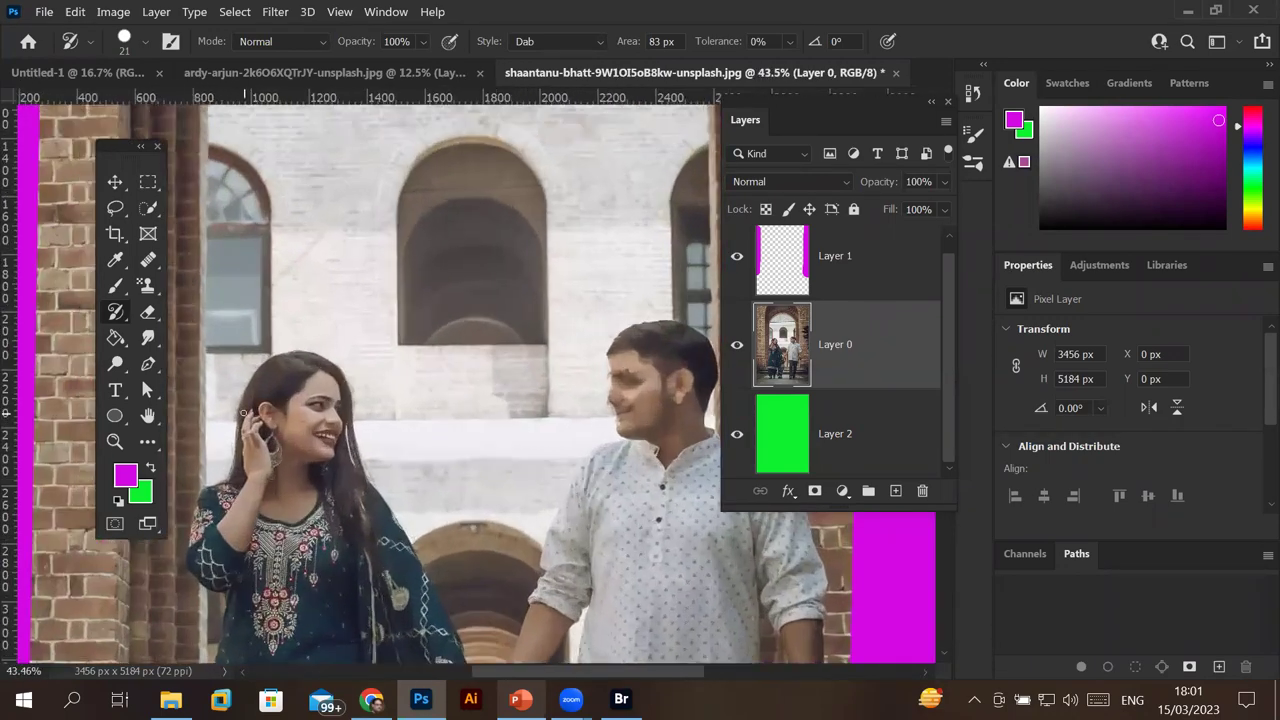
{"action": "mouse_move", "coordinate": [307, 377]}
{"action": "left_mouse_down"}
{"action": "mouse_move", "coordinate": [323, 385]}
{"action": "mouse_move", "coordinate": [302, 394]}
{"action": "left_mouse_up"}
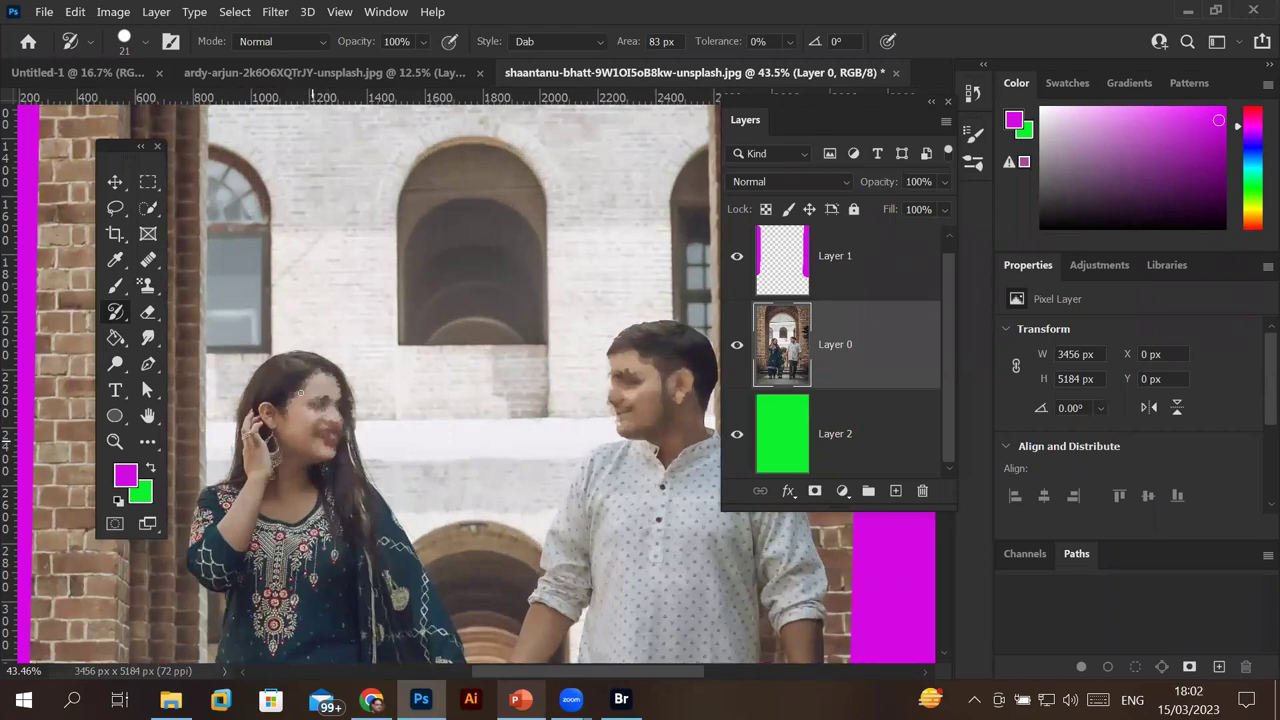
Delete the magenta-edged Layer 1, confirming Yes, leaving Layer 0 over green Layer 2.
{"action": "key", "text": "ctrl+0"}
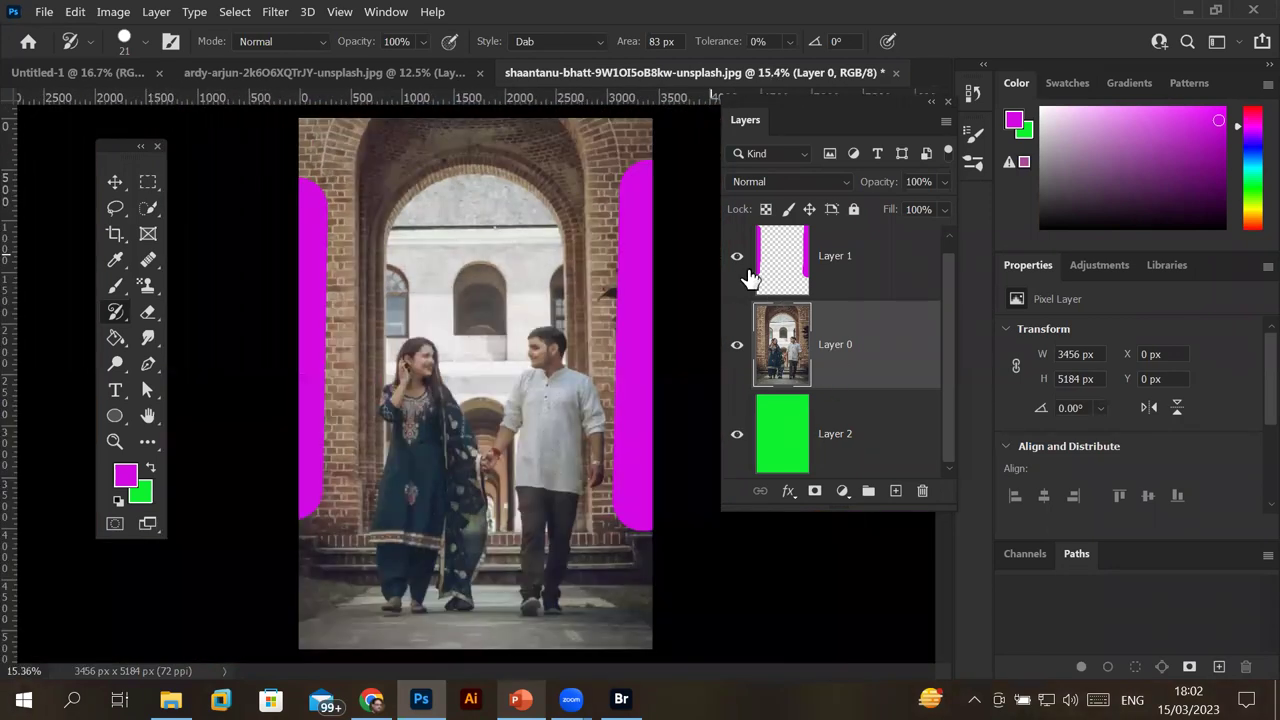
{"action": "left_click", "coordinate": [789, 262]}
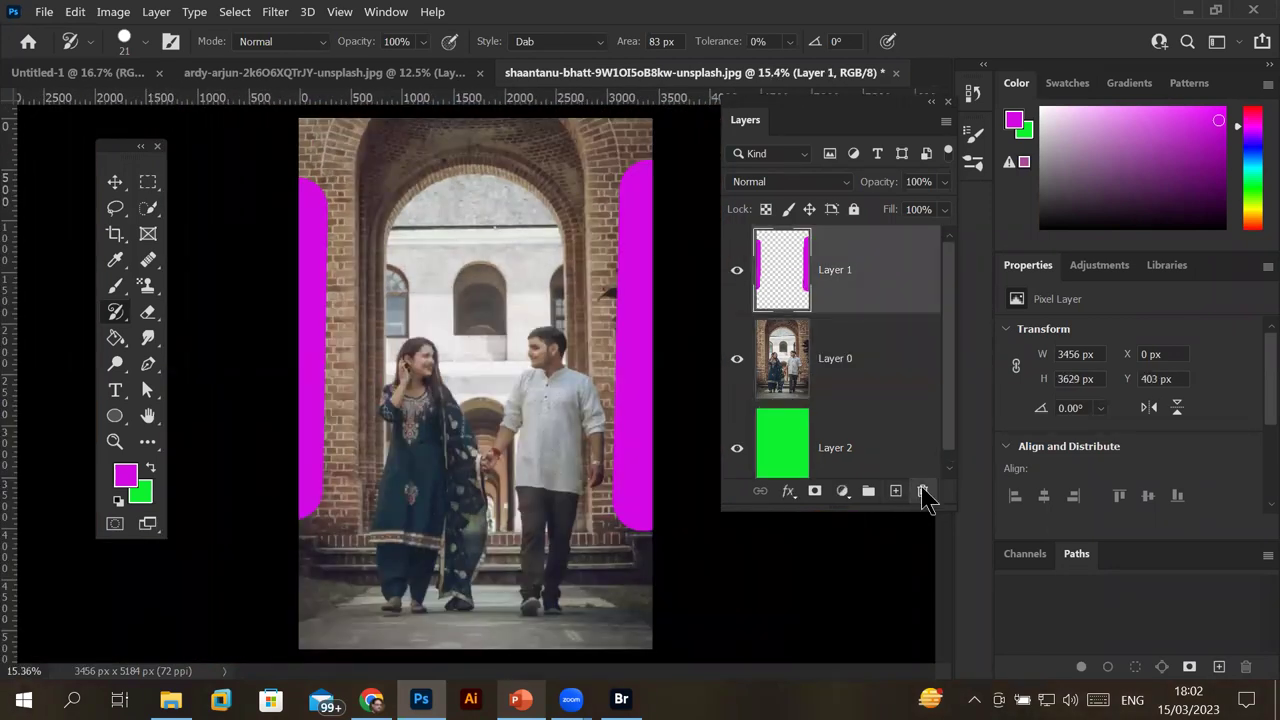
{"action": "left_click", "coordinate": [922, 490]}
{"action": "left_click", "coordinate": [612, 292]}
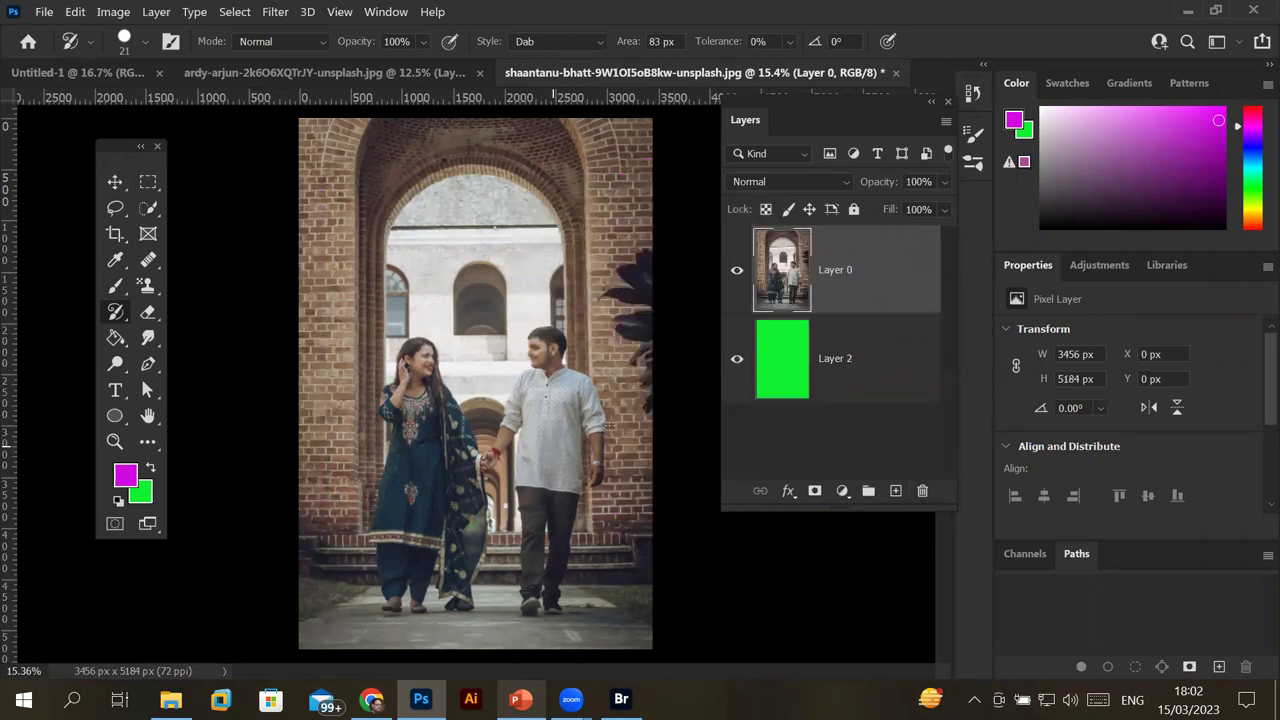
{"action": "scroll", "coordinate": [567, 343], "scroll_direction": "up", "scroll_amount": 2}
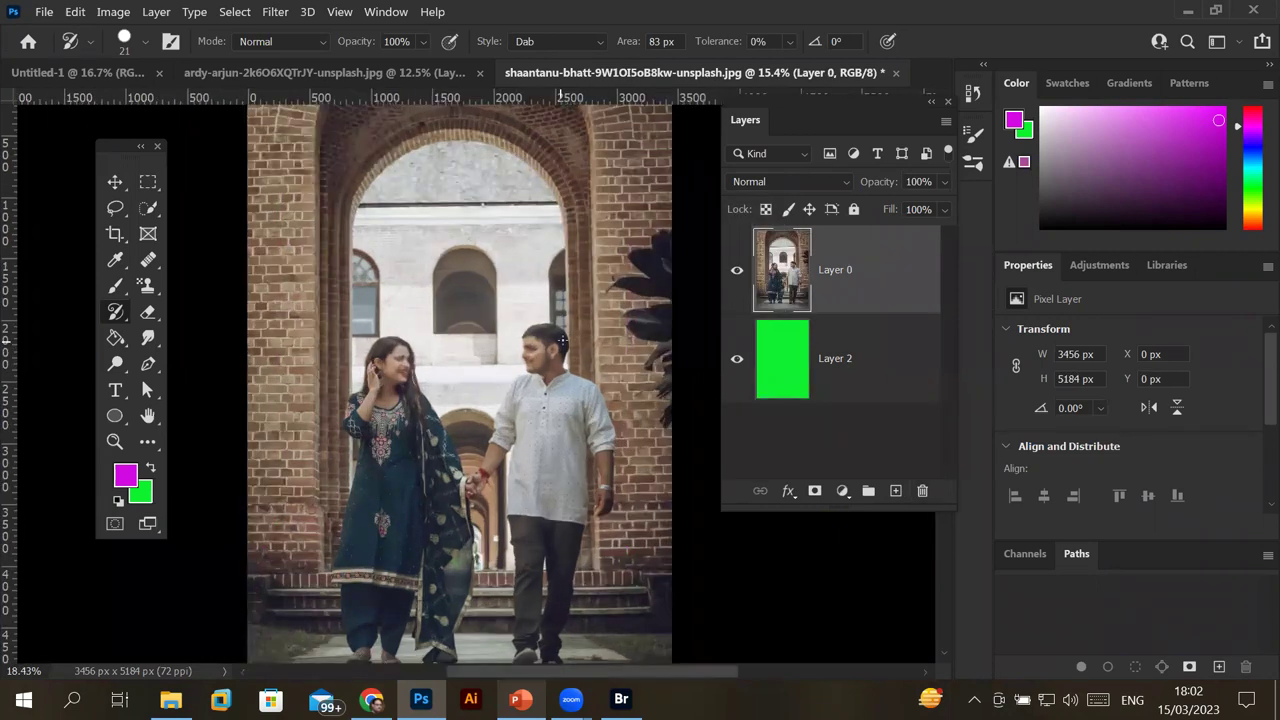
{"action": "scroll", "coordinate": [567, 343], "scroll_direction": "up", "scroll_amount": 2}
{"action": "scroll", "coordinate": [567, 343], "scroll_direction": "up", "scroll_amount": 2}
{"action": "scroll", "coordinate": [567, 343], "scroll_direction": "up", "scroll_amount": 1}
{"action": "scroll", "coordinate": [567, 343], "scroll_direction": "up", "scroll_amount": 1}
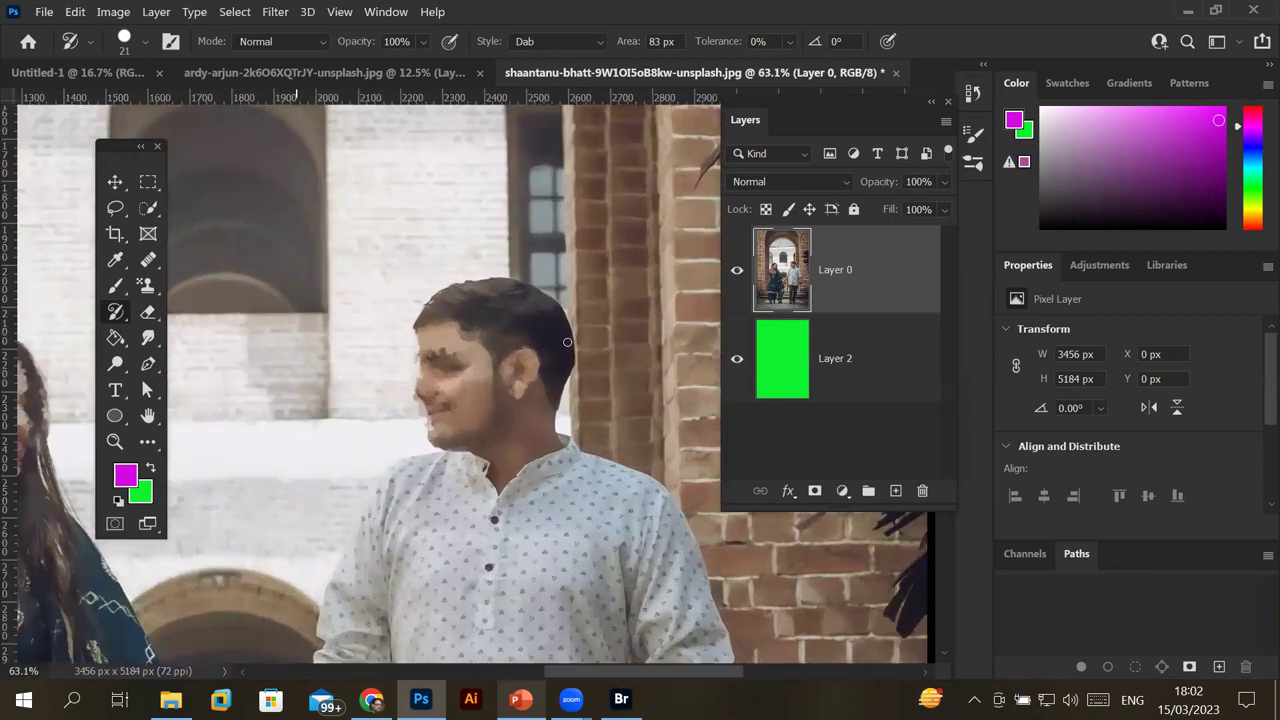
{"action": "scroll", "coordinate": [340, 272], "scroll_direction": "down", "scroll_amount": 1}
{"action": "scroll", "coordinate": [340, 272], "scroll_direction": "down", "scroll_amount": 1}
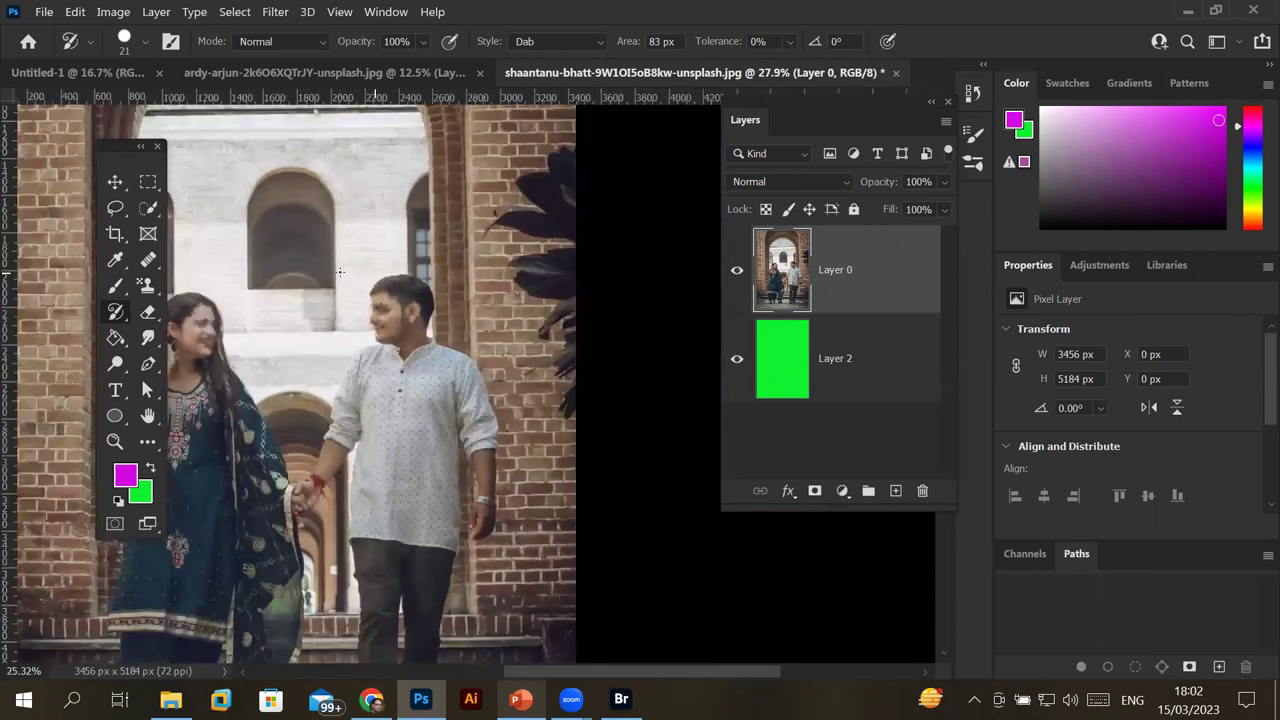
{"action": "scroll", "coordinate": [340, 272], "scroll_direction": "down", "scroll_amount": 2}
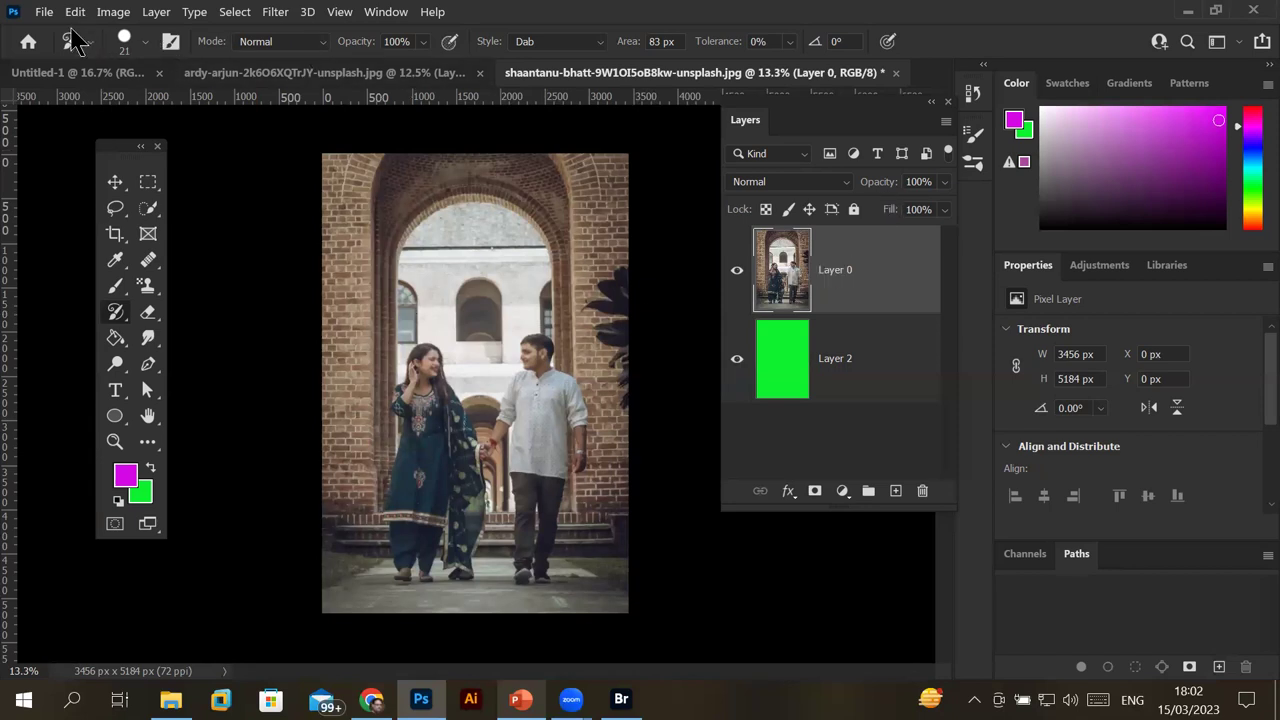
Browse in Bridge and open the dollar-gill bride photo from the Bride folder.
{"action": "left_click", "coordinate": [44, 11]}
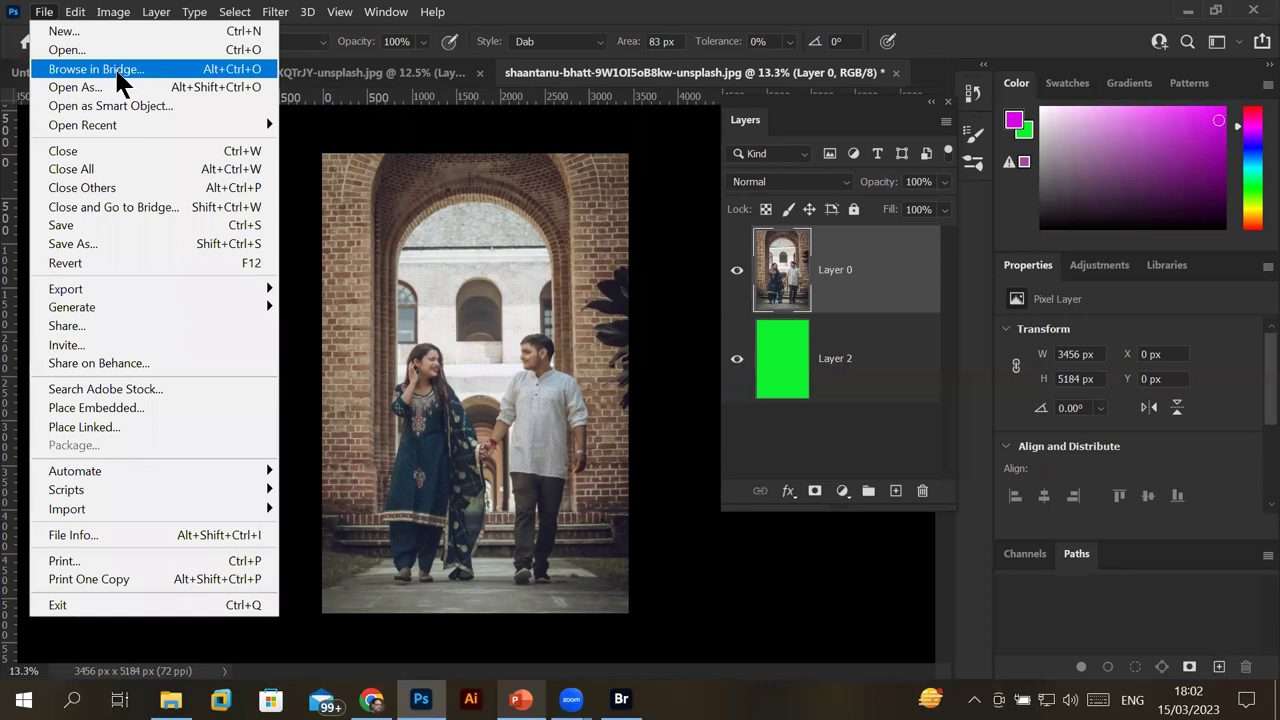
{"action": "left_click", "coordinate": [114, 68]}
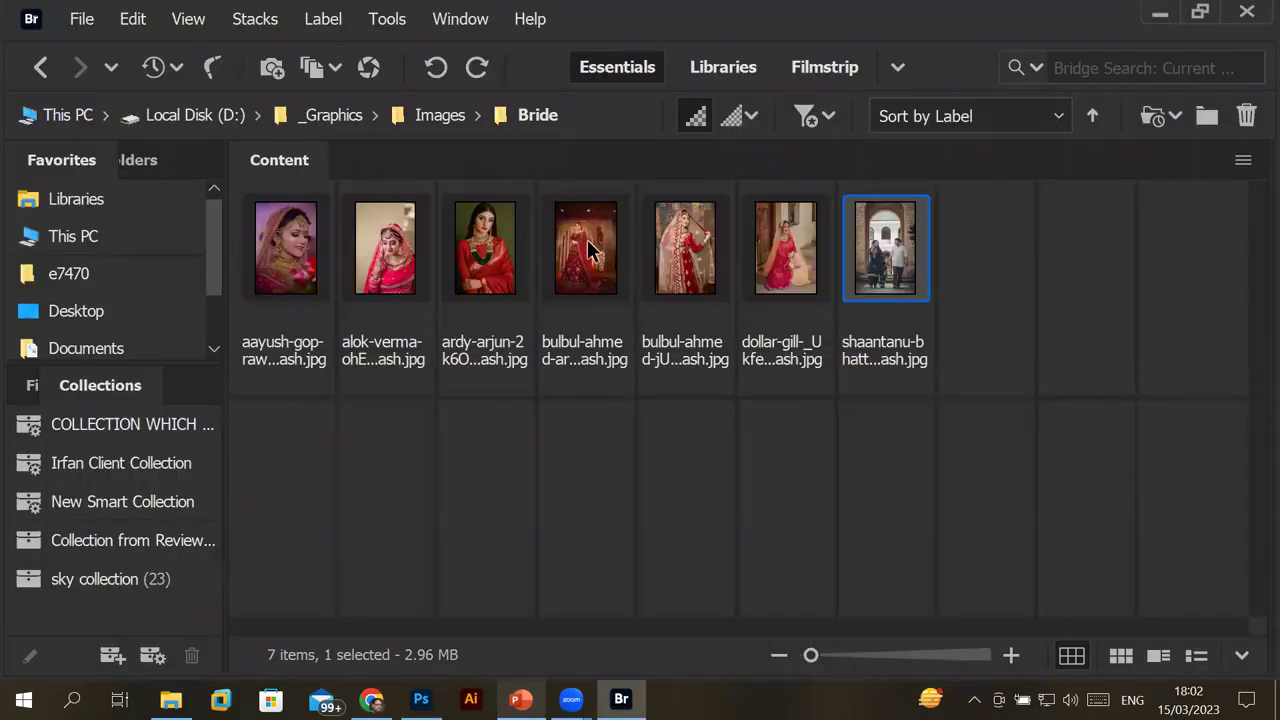
{"action": "left_click", "coordinate": [785, 229]}
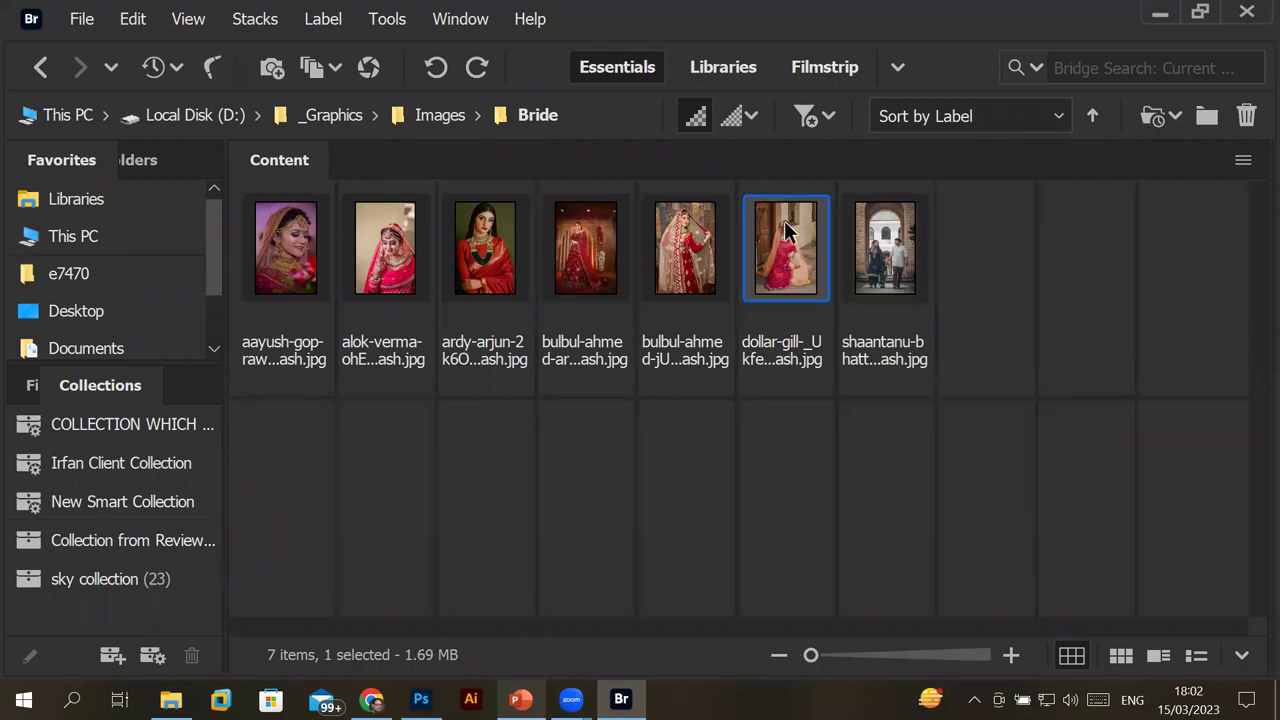
{"action": "double_click", "coordinate": [785, 229]}
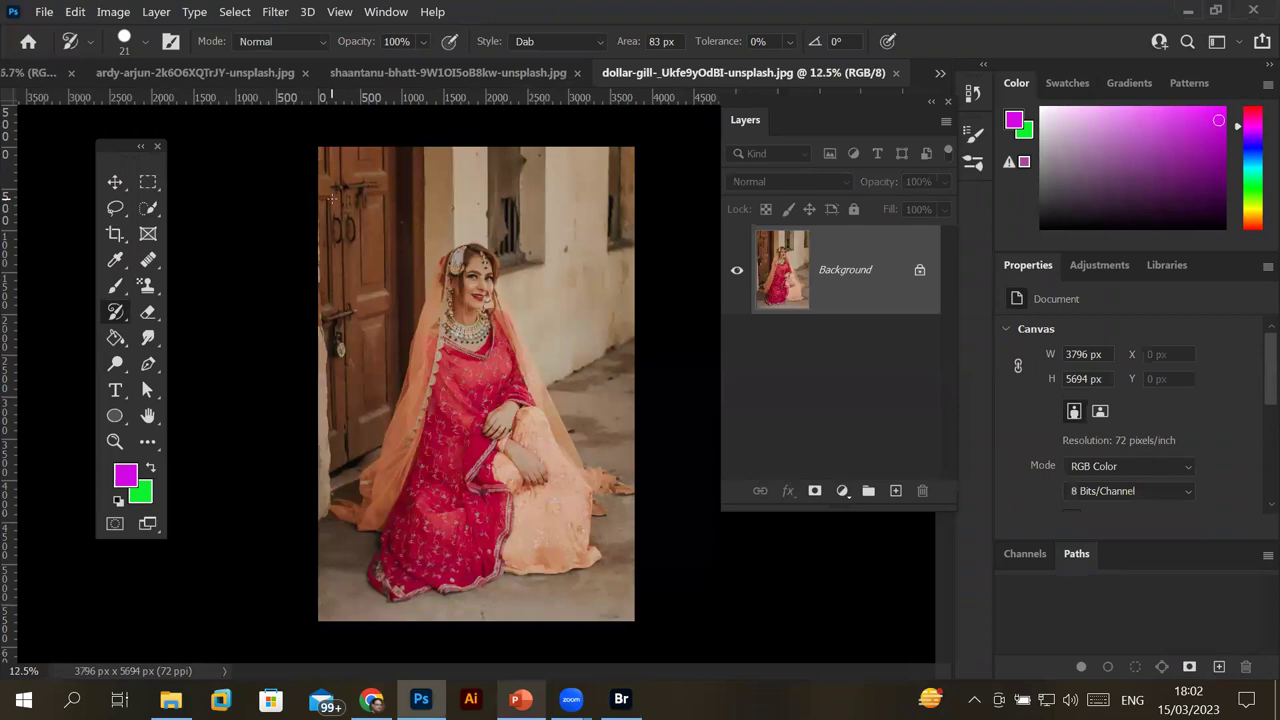
Unlock the bride photo's Background into Layer 0 and switch to the Art History Brush.
{"action": "left_click", "coordinate": [919, 270]}
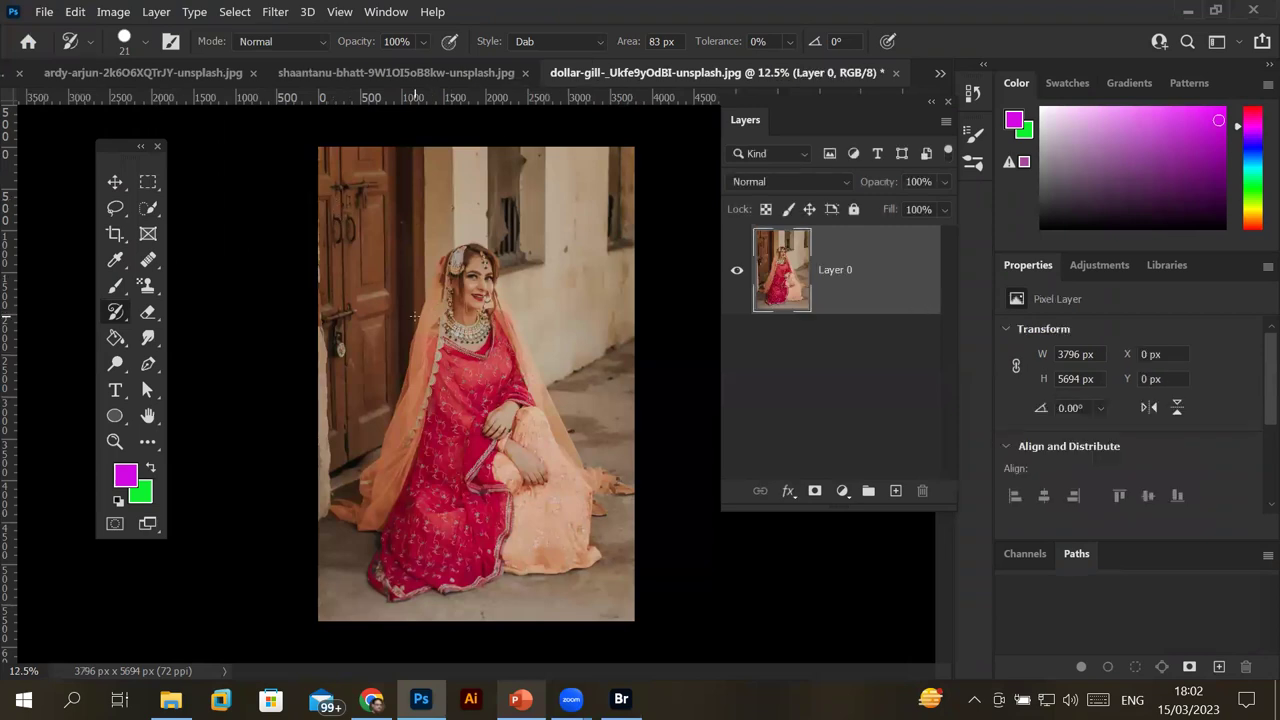
{"action": "scroll", "coordinate": [480, 420], "scroll_direction": "up", "scroll_amount": 2}
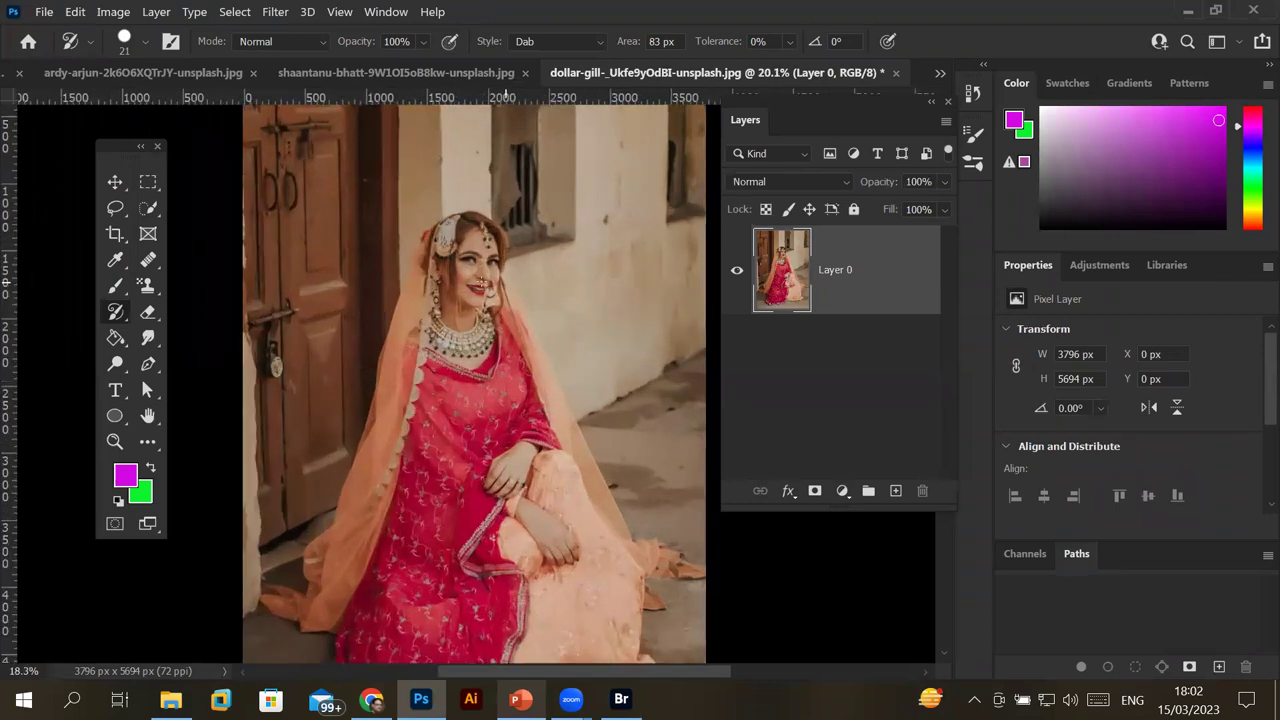
{"action": "scroll", "coordinate": [477, 351], "scroll_direction": "down", "scroll_amount": 2}
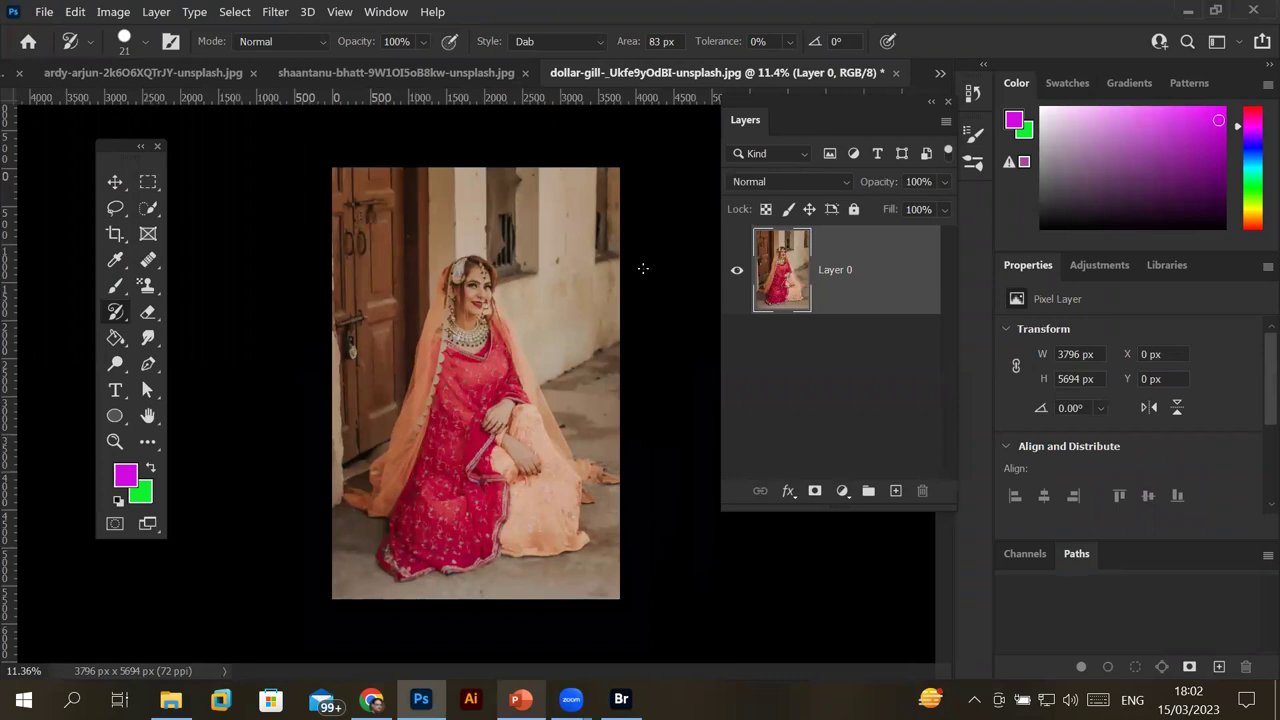
{"action": "right_click", "coordinate": [115, 311]}
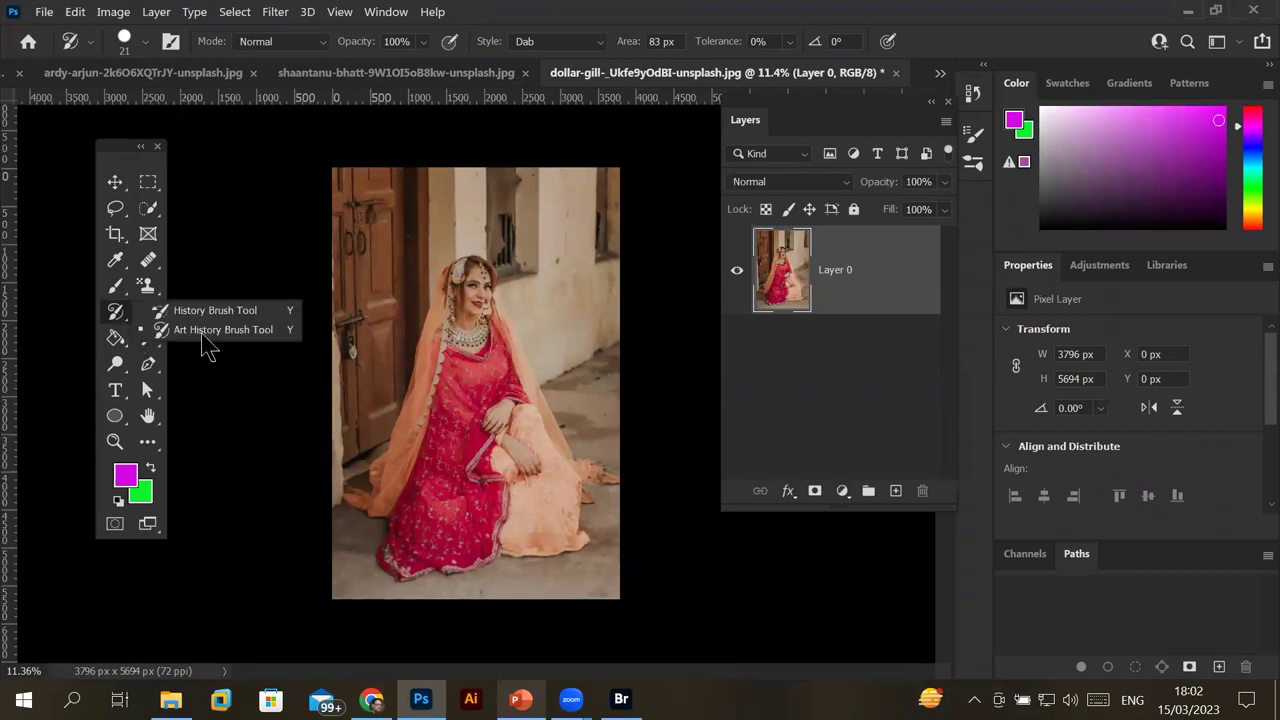
{"action": "left_click", "coordinate": [240, 330]}
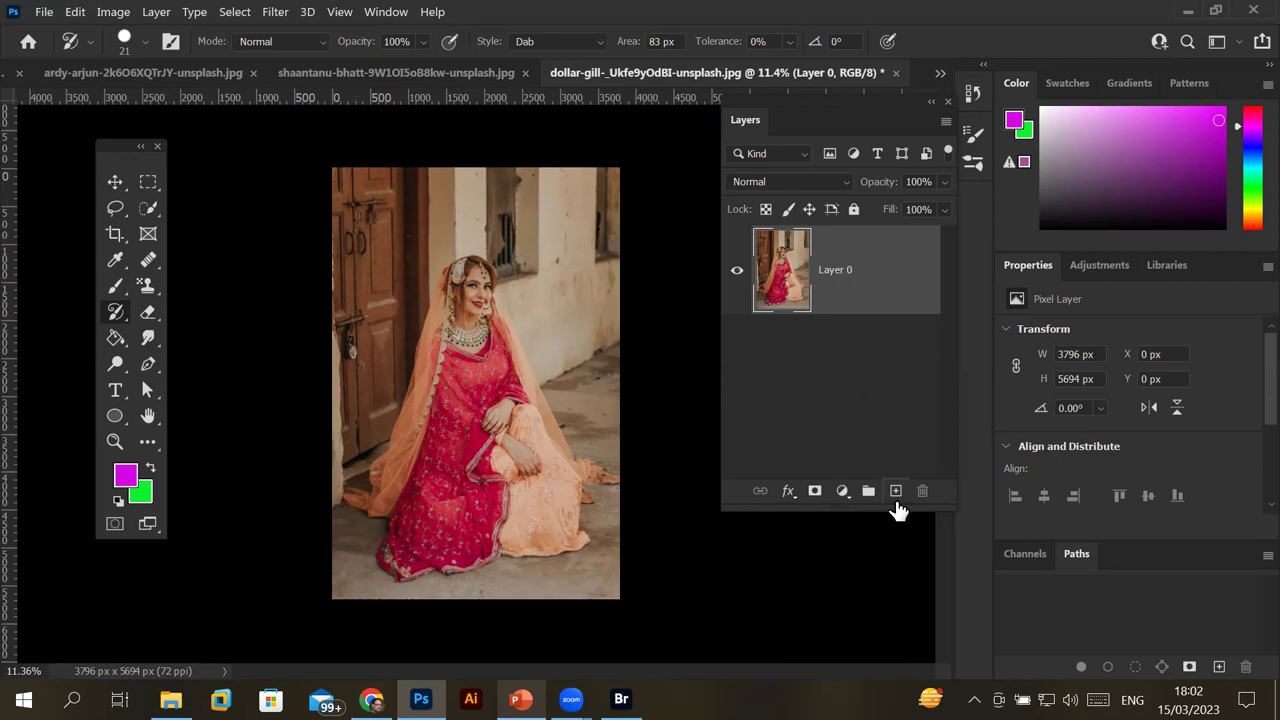
Add an empty Layer 1, move it beneath Layer 0, and reselect Layer 0.
{"action": "left_click", "coordinate": [895, 490]}
{"action": "left_click_drag", "start_coordinate": [830, 300], "coordinate": [829, 405]}
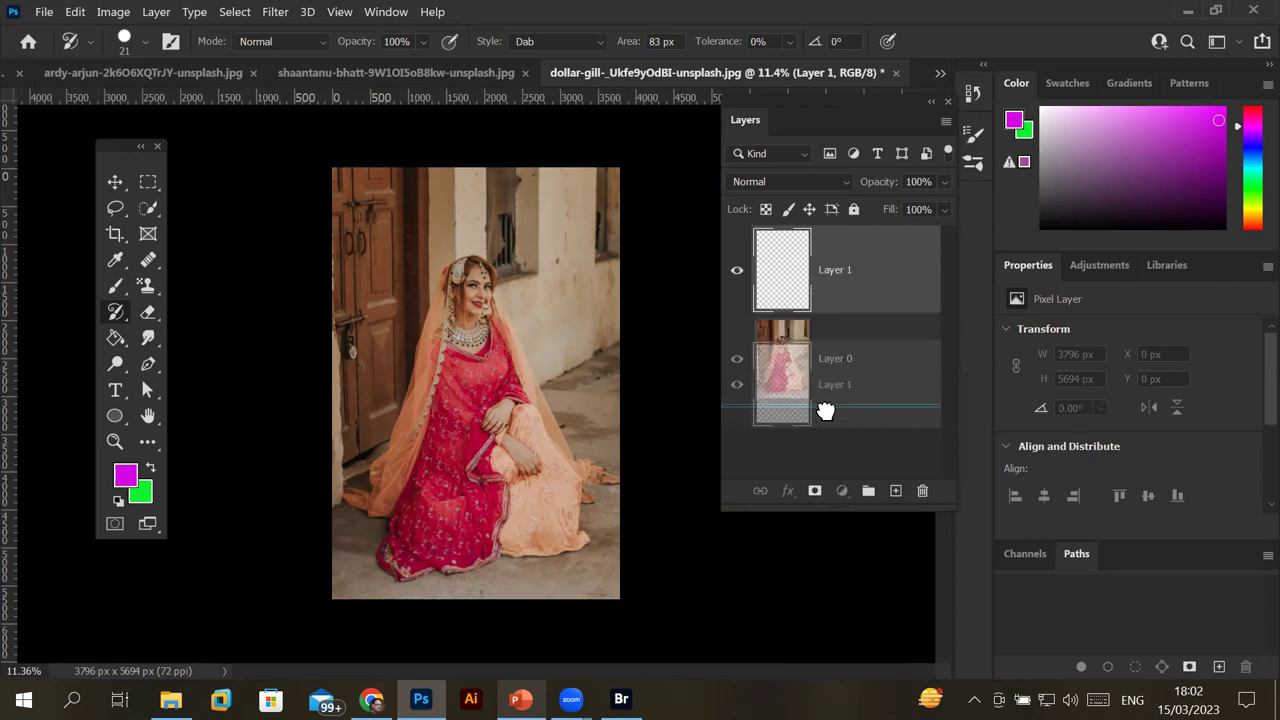
{"action": "left_click", "coordinate": [830, 275]}
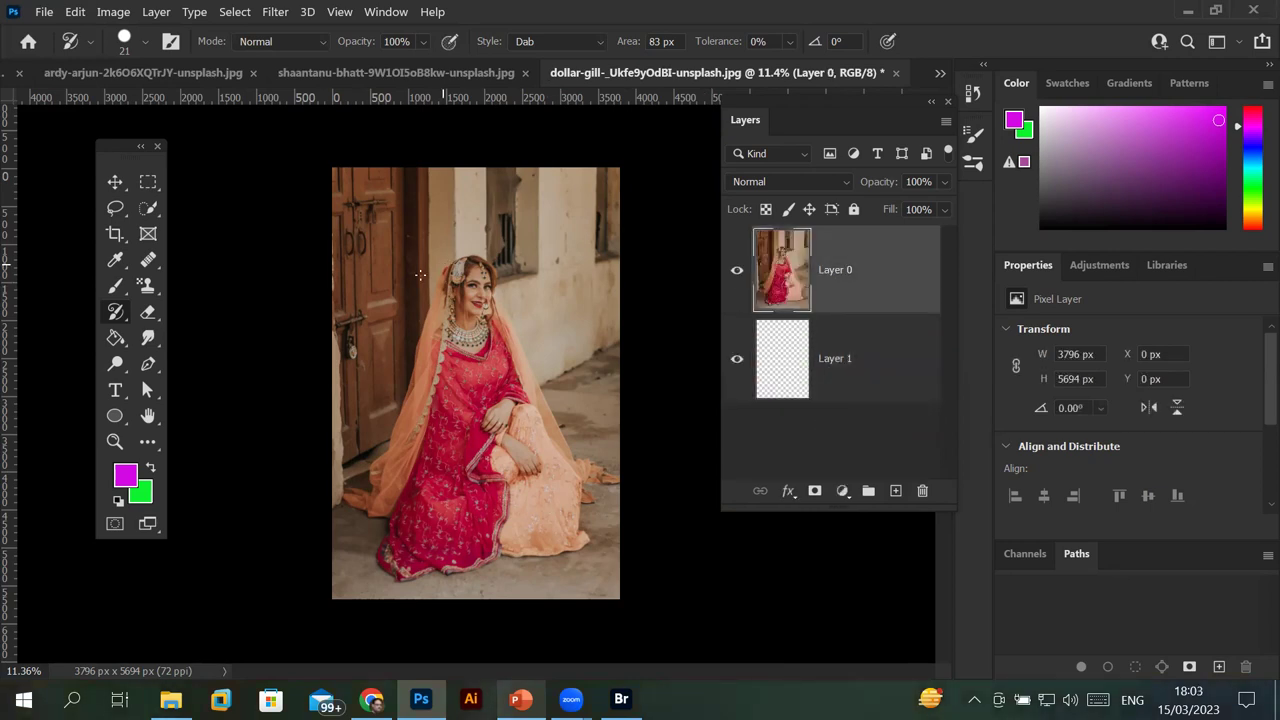
{"action": "scroll", "coordinate": [388, 275], "scroll_direction": "up", "scroll_amount": 1}
{"action": "scroll", "coordinate": [388, 275], "scroll_direction": "up", "scroll_amount": 1}
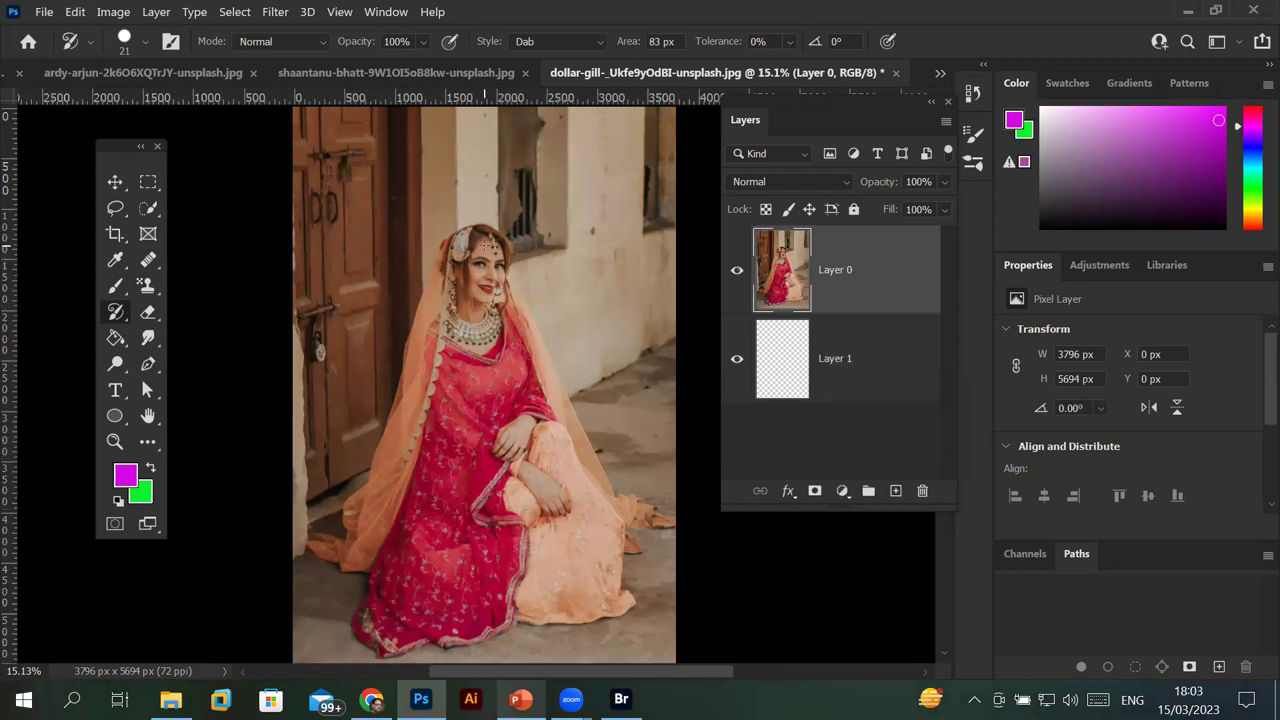
Dab-paint over the bride's eyes, nose and mouth with the Art History Brush.
{"action": "scroll", "coordinate": [486, 244], "scroll_direction": "up", "scroll_amount": 2}
{"action": "scroll", "coordinate": [486, 244], "scroll_direction": "up", "scroll_amount": 2}
{"action": "scroll", "coordinate": [480, 240], "scroll_direction": "up", "scroll_amount": 3}
{"action": "scroll", "coordinate": [466, 229], "scroll_direction": "up", "scroll_amount": 2}
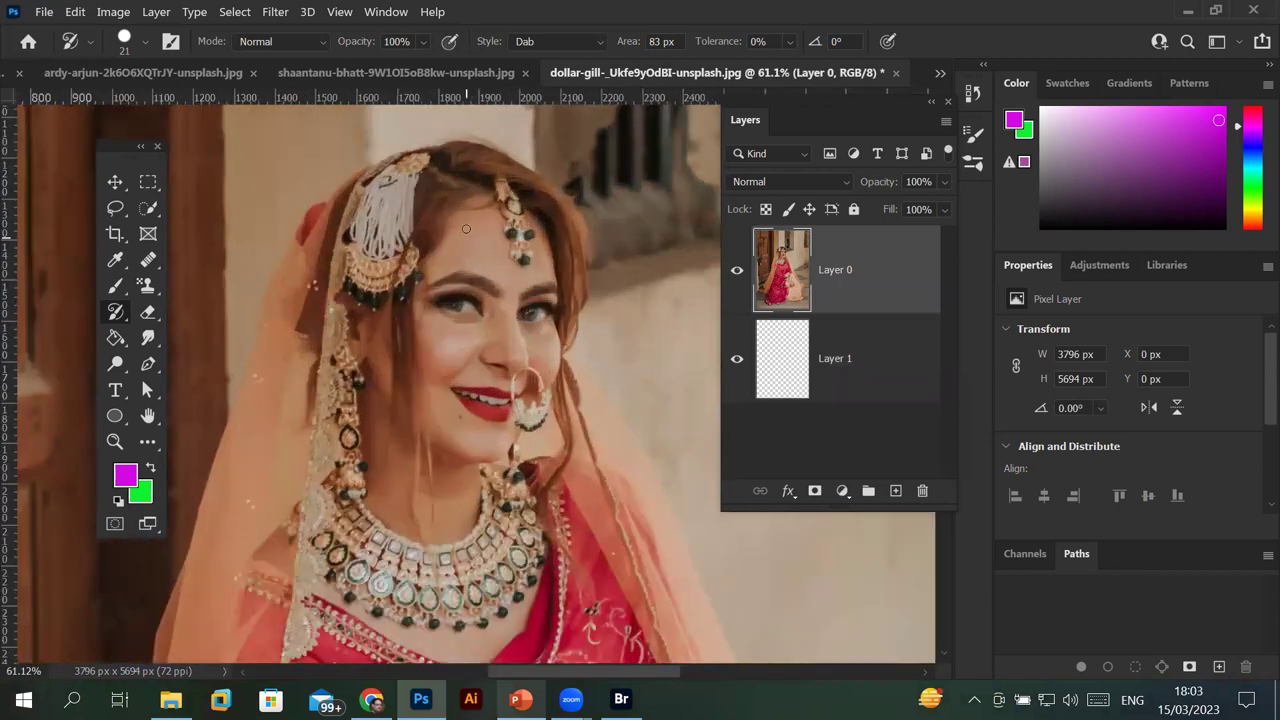
{"action": "mouse_move", "coordinate": [466, 229]}
{"action": "left_mouse_down"}
{"action": "mouse_move", "coordinate": [451, 320]}
{"action": "mouse_move", "coordinate": [528, 331]}
{"action": "mouse_move", "coordinate": [502, 297]}
{"action": "left_mouse_up"}
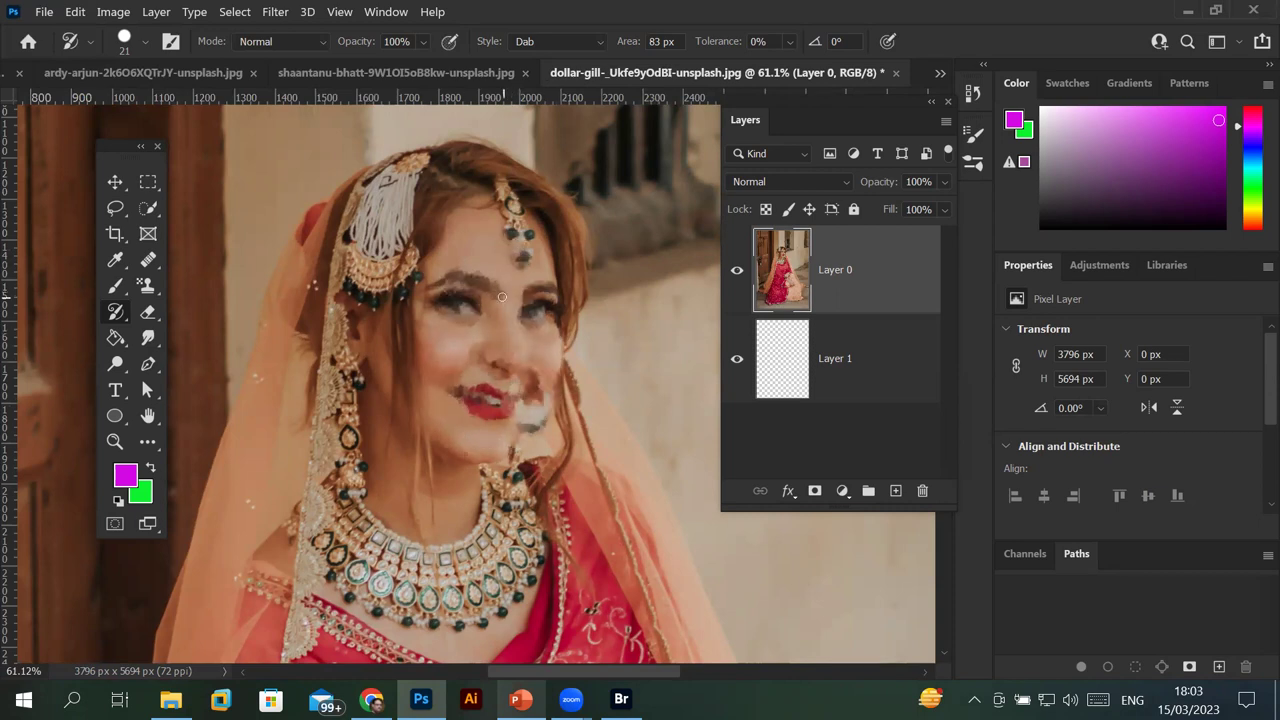
Set the Art History Brush tolerance to 18%.
{"action": "double_click", "coordinate": [762, 41]}
{"action": "type", "text": "12"}
{"action": "key", "text": "Return"}
{"action": "type", "text": "18"}
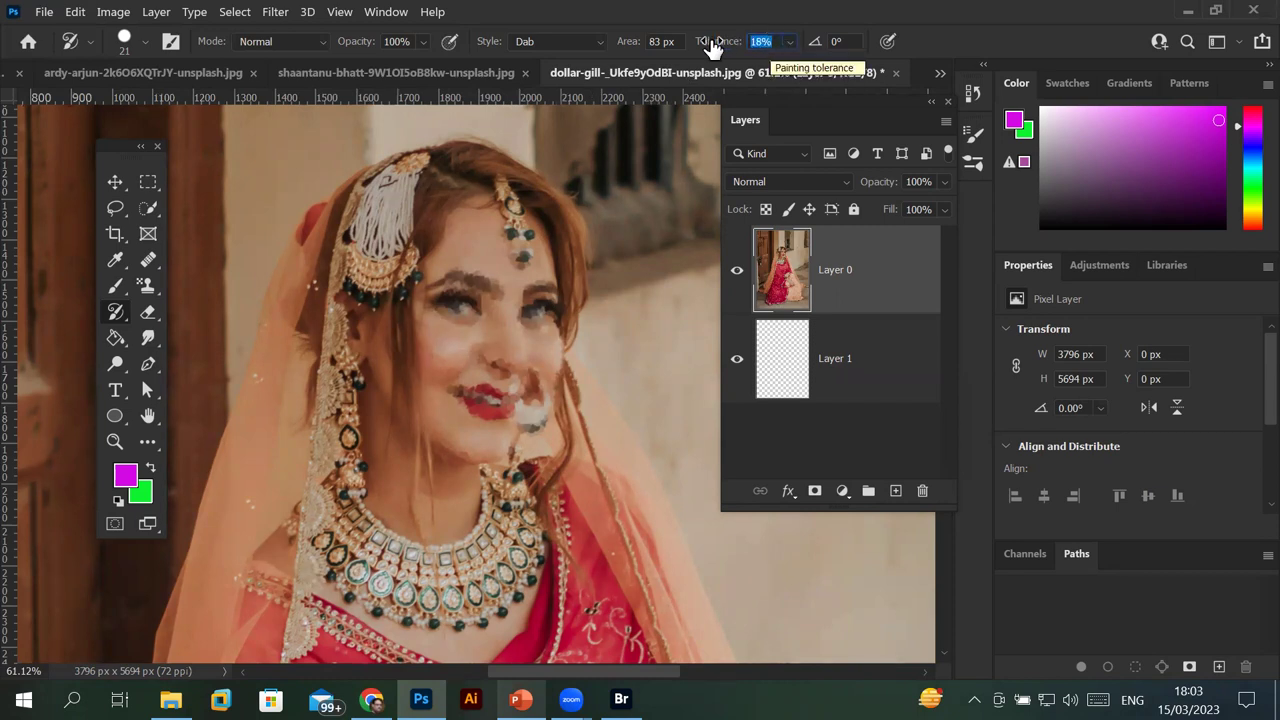
{"action": "key", "text": "Return"}
Raise the brush area stepwise through 85, 103, 121 and 129 to 136 px.
{"action": "double_click", "coordinate": [670, 41]}
{"action": "type", "text": "85"}
{"action": "key", "text": "Return"}
{"action": "type", "text": "103"}
{"action": "key", "text": "Return"}
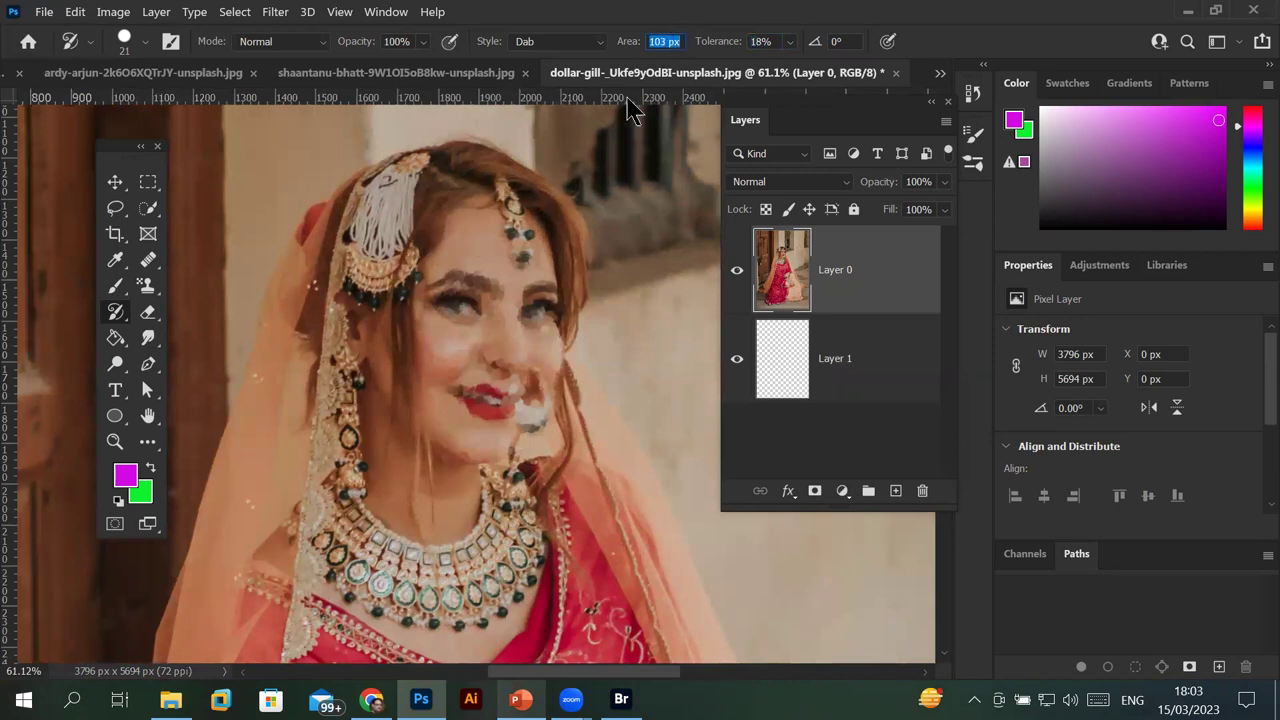
{"action": "type", "text": "121"}
{"action": "key", "text": "Return"}
{"action": "type", "text": "129"}
{"action": "key", "text": "Return"}
{"action": "type", "text": "136"}
{"action": "key", "text": "Return"}
Dab-paint over the bride's jewelry, hair and face, then her eyes and lips.
{"action": "scroll", "coordinate": [669, 41], "scroll_direction": "up", "scroll_amount": 7}
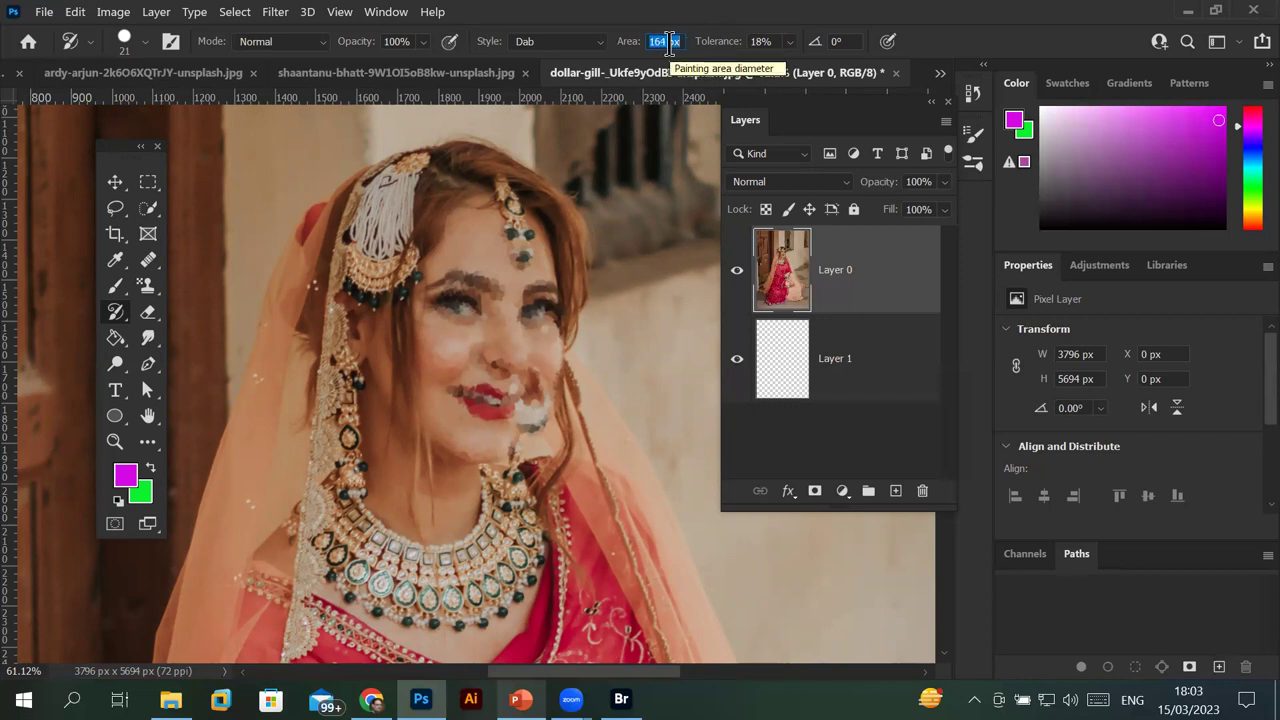
{"action": "scroll", "coordinate": [669, 41], "scroll_direction": "up", "scroll_amount": 10}
{"action": "scroll", "coordinate": [669, 41], "scroll_direction": "up", "scroll_amount": 11}
{"action": "scroll", "coordinate": [669, 43], "scroll_direction": "up", "scroll_amount": 11}
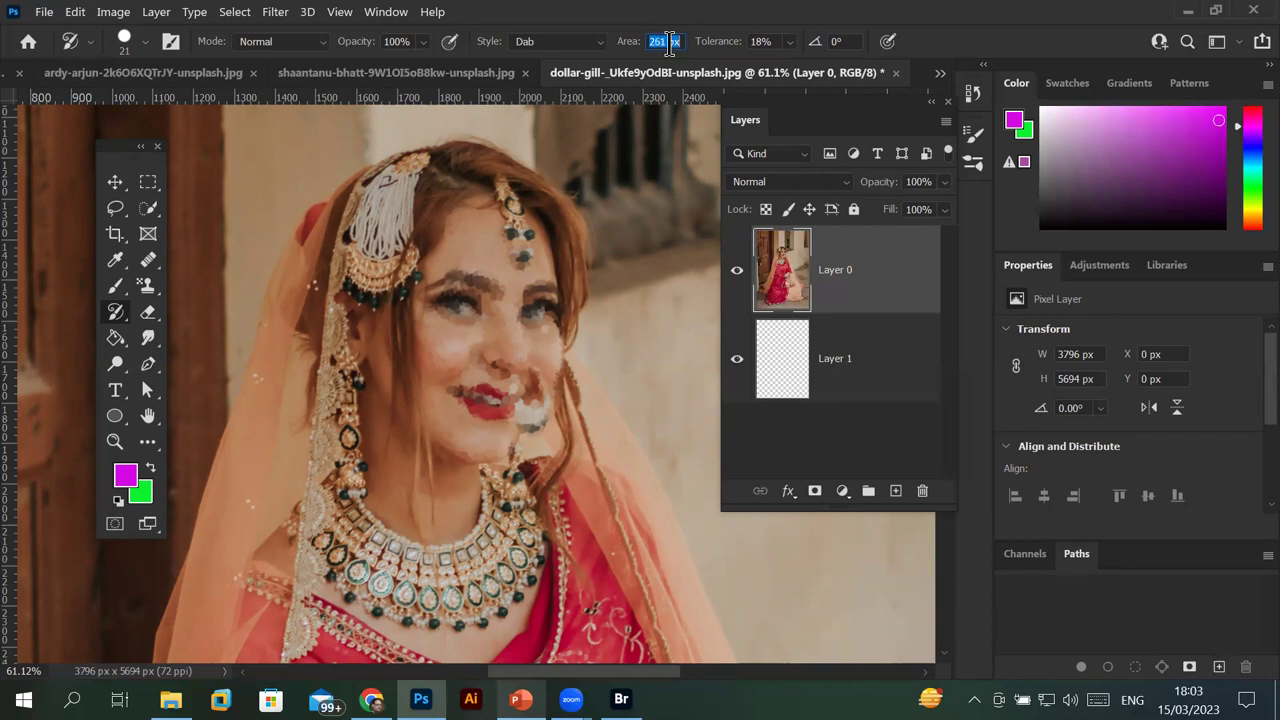
{"action": "left_click_drag", "start_coordinate": [474, 235], "coordinate": [443, 394]}
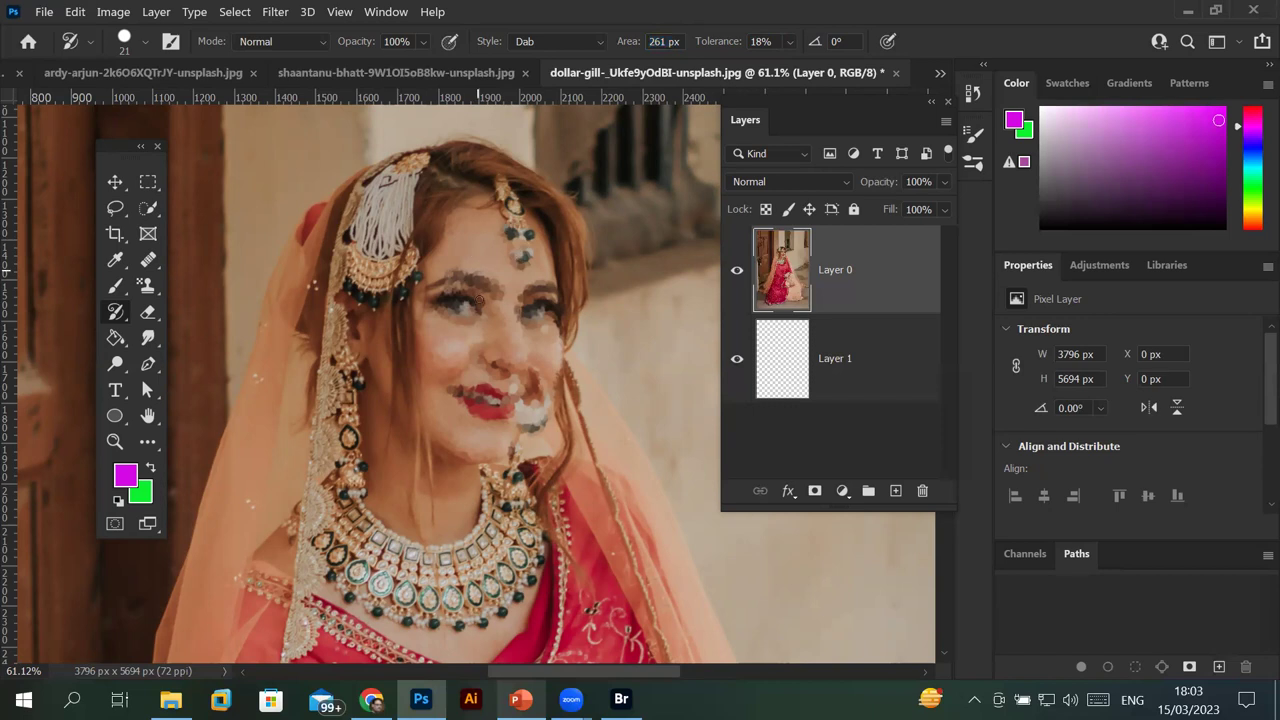
{"action": "left_click_drag", "start_coordinate": [441, 245], "coordinate": [493, 368]}
{"action": "left_click_drag", "start_coordinate": [461, 264], "coordinate": [455, 389]}
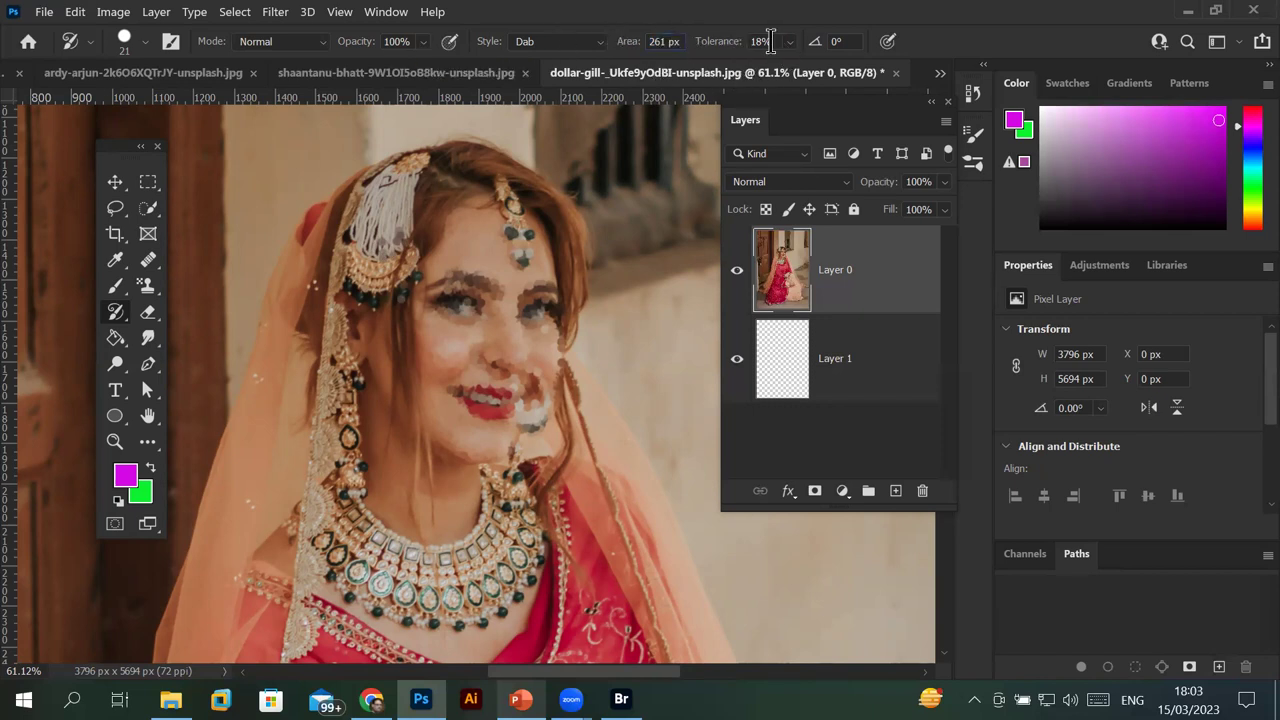
{"action": "type", "text": "120"}
{"action": "mouse_move", "coordinate": [530, 231]}
{"action": "left_mouse_down"}
{"action": "mouse_move", "coordinate": [491, 427]}
{"action": "mouse_move", "coordinate": [466, 394]}
{"action": "mouse_move", "coordinate": [352, 340]}
{"action": "left_mouse_up"}
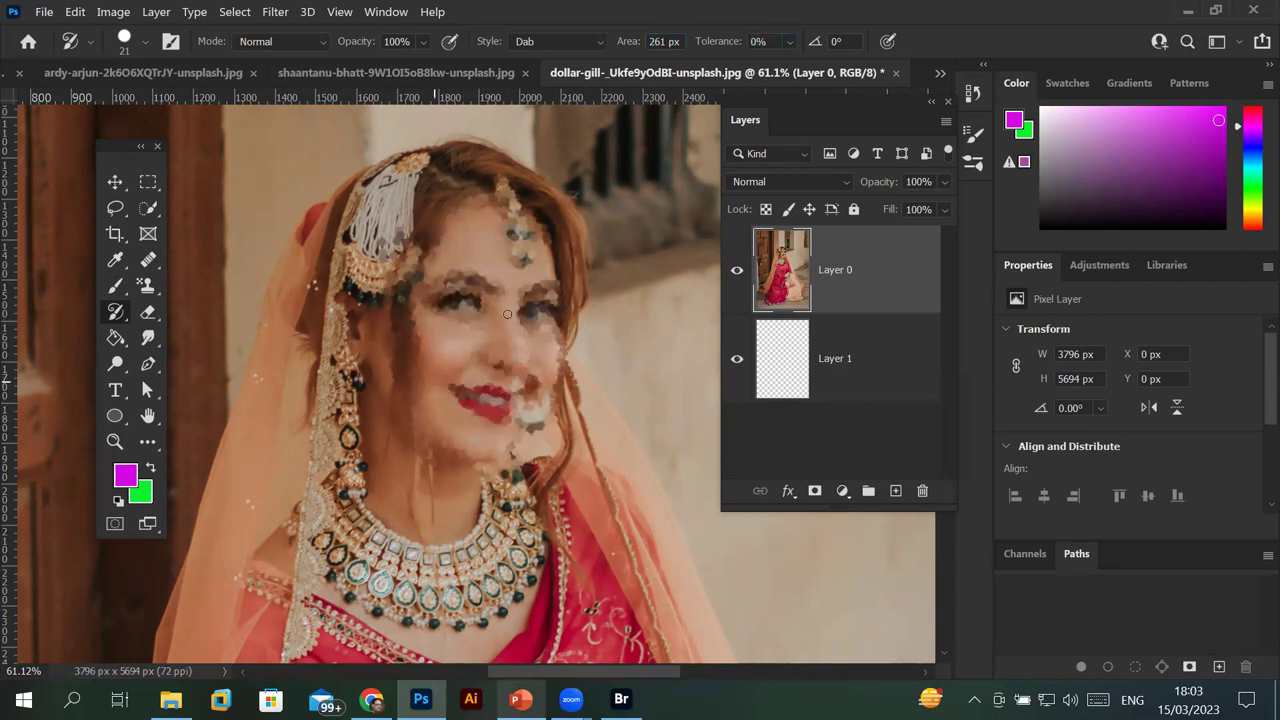
Paint Art History Brush dabs over the wooden door's latch and DD lettering.
{"action": "scroll", "coordinate": [193, 309], "scroll_direction": "down", "scroll_amount": 5}
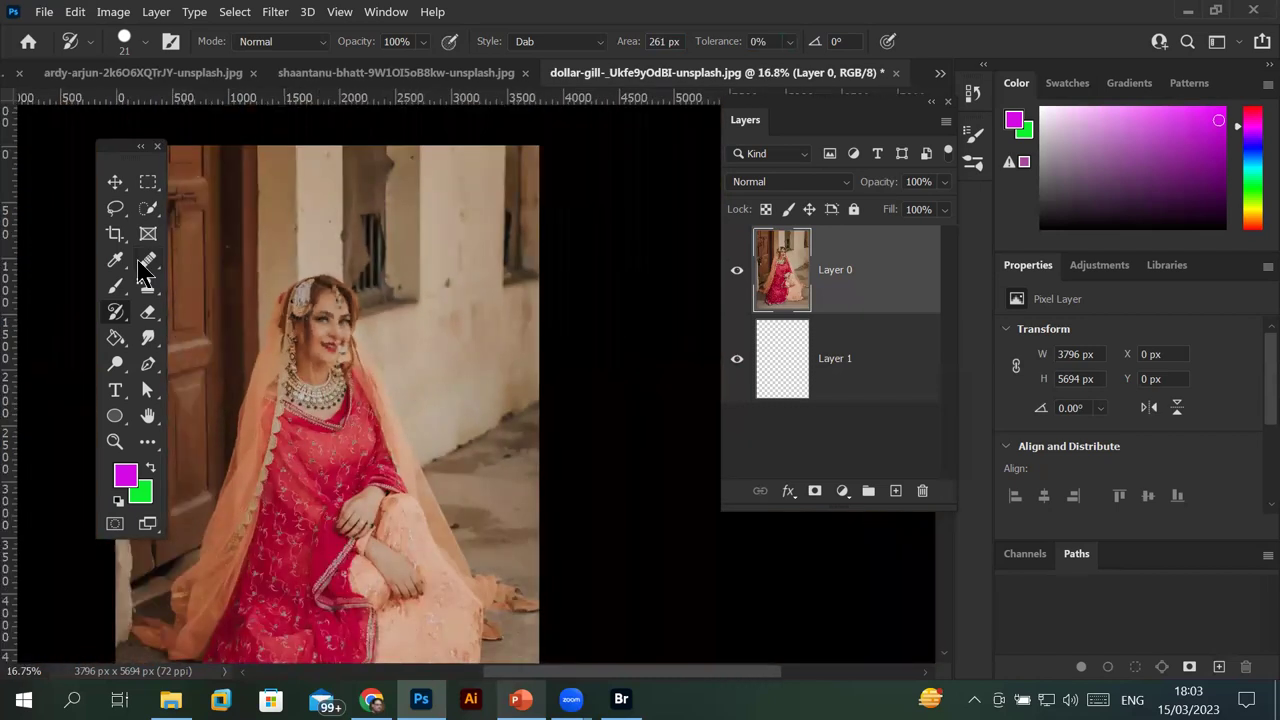
{"action": "left_click_drag", "start_coordinate": [118, 147], "coordinate": [584, 193]}
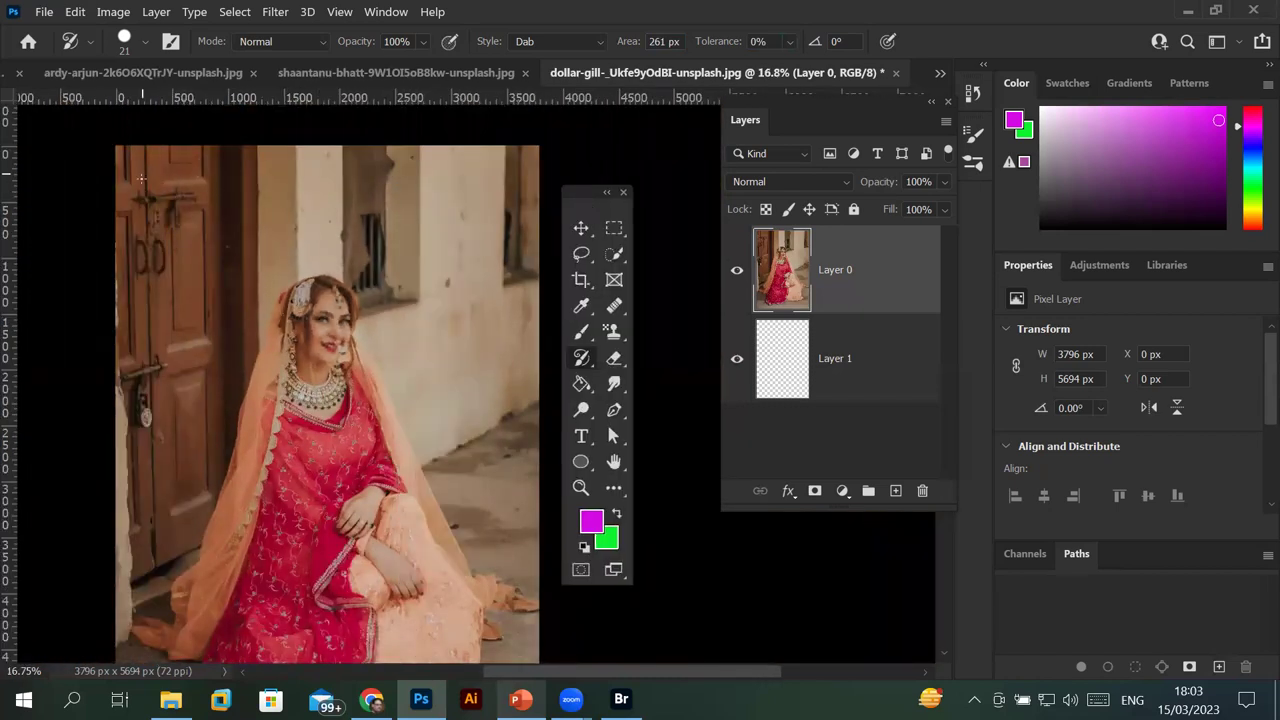
{"action": "scroll", "coordinate": [151, 199], "scroll_direction": "up", "scroll_amount": 1}
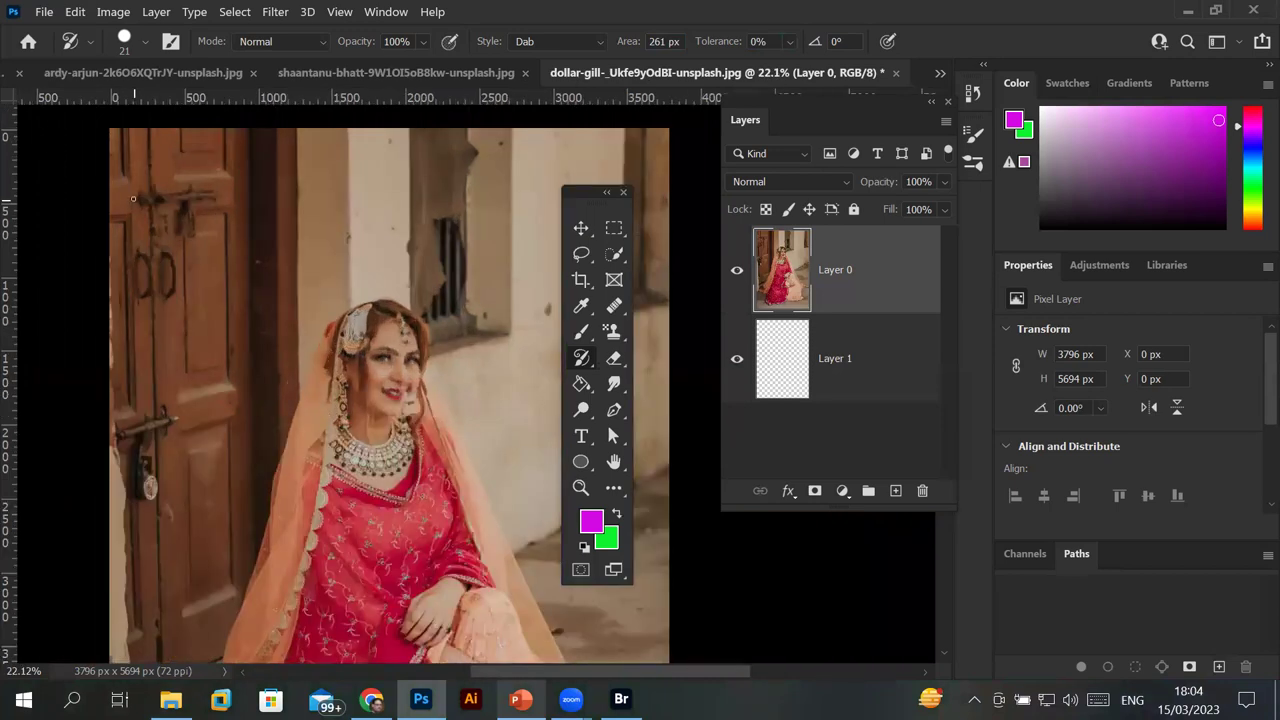
{"action": "scroll", "coordinate": [151, 199], "scroll_direction": "up", "scroll_amount": 3}
{"action": "scroll", "coordinate": [151, 199], "scroll_direction": "up", "scroll_amount": 2}
{"action": "mouse_move", "coordinate": [386, 185]}
{"action": "left_mouse_down"}
{"action": "mouse_move", "coordinate": [290, 487]}
{"action": "mouse_move", "coordinate": [318, 361]}
{"action": "mouse_move", "coordinate": [181, 312]}
{"action": "mouse_move", "coordinate": [40, 474]}
{"action": "mouse_move", "coordinate": [103, 514]}
{"action": "mouse_move", "coordinate": [143, 480]}
{"action": "mouse_move", "coordinate": [170, 515]}
{"action": "left_mouse_up"}
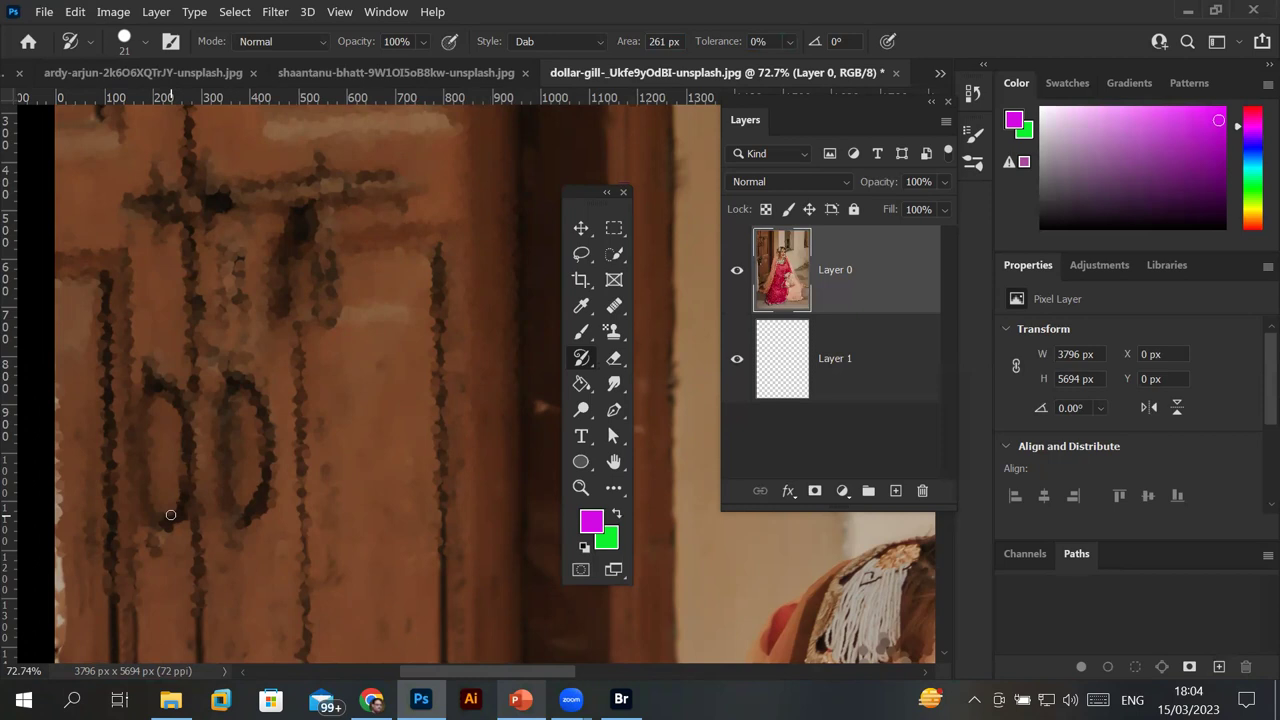
{"action": "scroll", "coordinate": [340, 472], "scroll_direction": "down", "scroll_amount": 2}
{"action": "scroll", "coordinate": [345, 470], "scroll_direction": "down", "scroll_amount": 2}
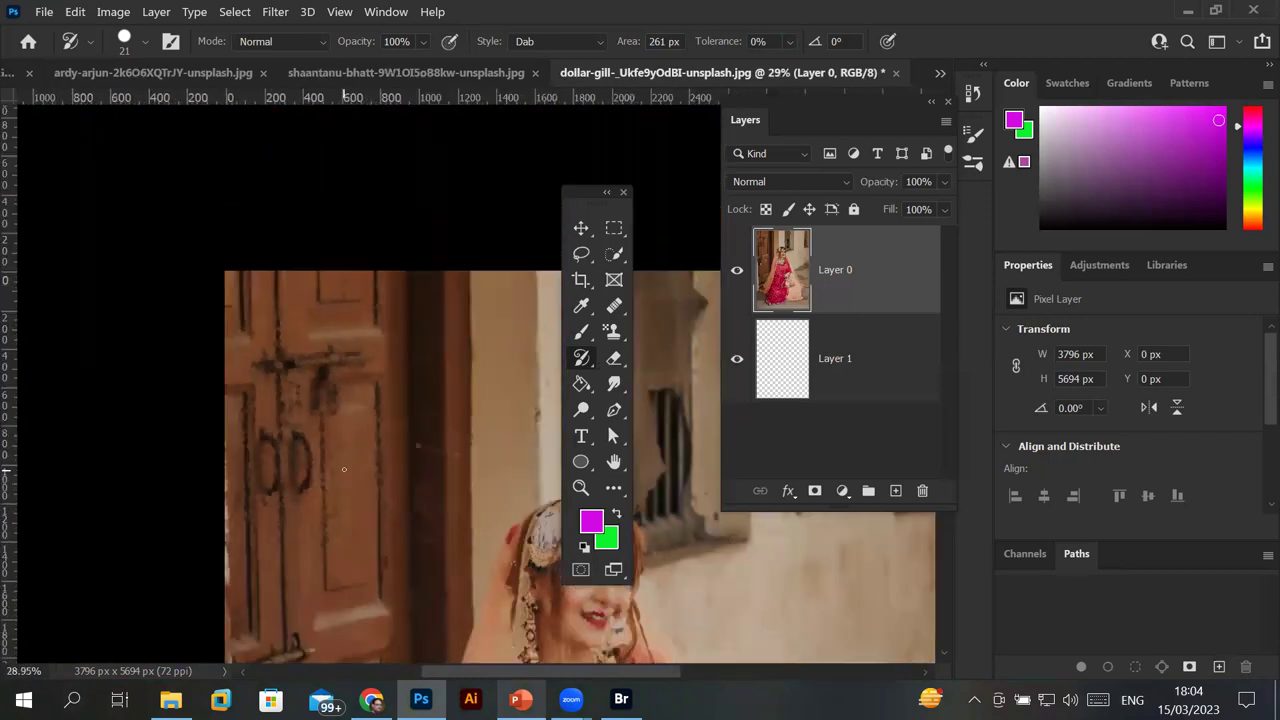
{"action": "scroll", "coordinate": [349, 469], "scroll_direction": "down", "scroll_amount": 1}
{"action": "scroll", "coordinate": [349, 469], "scroll_direction": "down", "scroll_amount": 1}
{"action": "scroll", "coordinate": [349, 469], "scroll_direction": "up", "scroll_amount": 1}
{"action": "scroll", "coordinate": [349, 469], "scroll_direction": "up", "scroll_amount": 1}
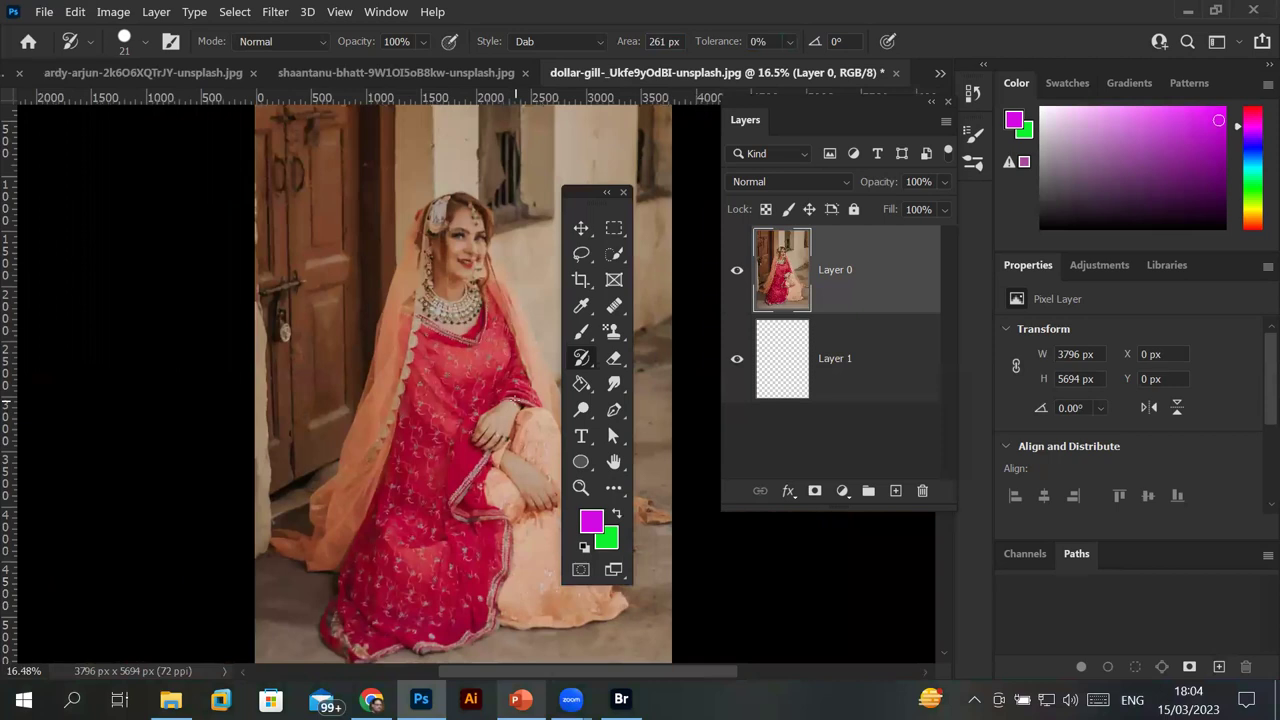
Set the Art History Brush style to Tight Short and dab over the bride's neck, hair and face.
{"action": "left_click", "coordinate": [601, 43]}
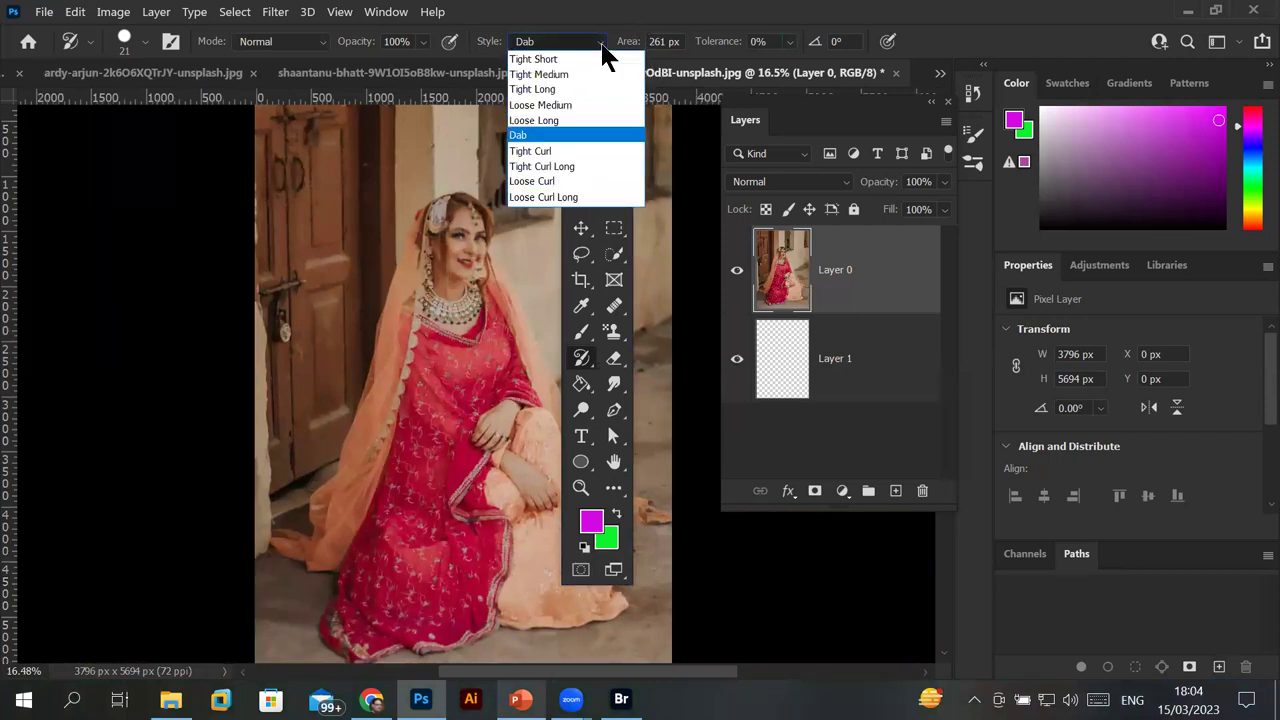
{"action": "left_click", "coordinate": [551, 63]}
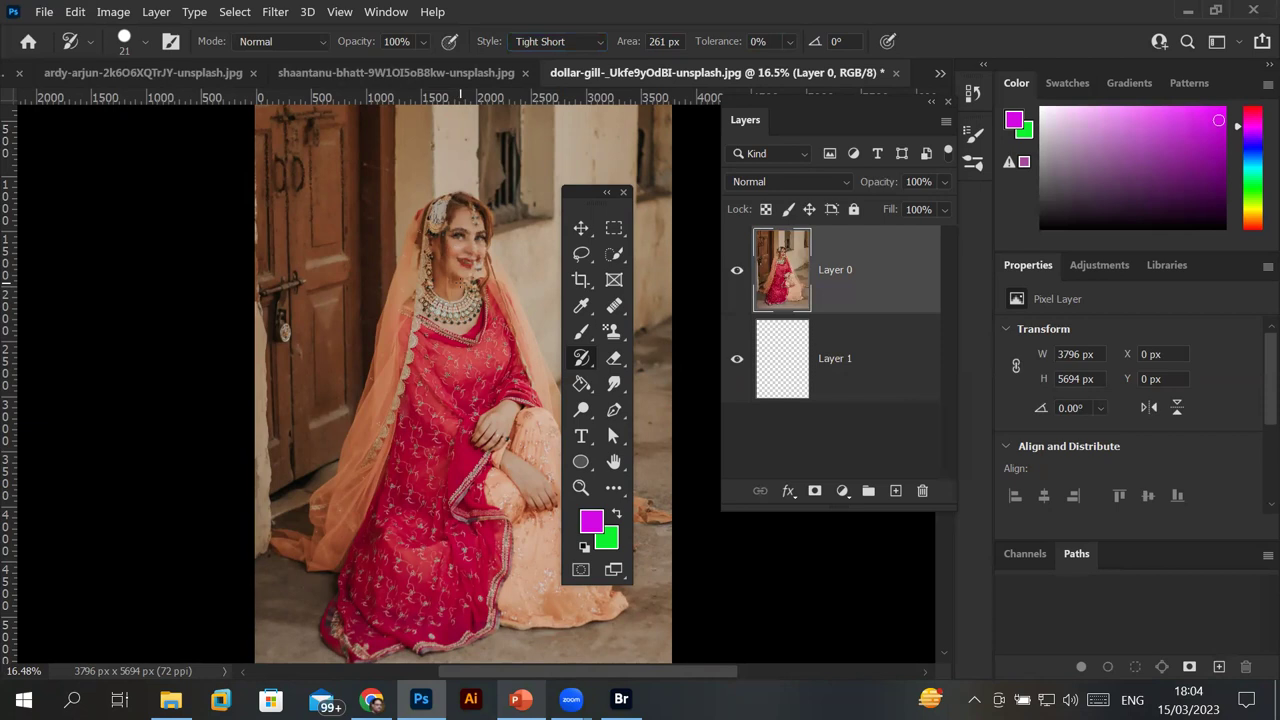
{"action": "scroll", "coordinate": [460, 280], "scroll_direction": "up", "scroll_amount": 5}
{"action": "mouse_move", "coordinate": [411, 287]}
{"action": "left_mouse_down"}
{"action": "mouse_move", "coordinate": [558, 262]}
{"action": "mouse_move", "coordinate": [285, 175]}
{"action": "mouse_move", "coordinate": [217, 383]}
{"action": "mouse_move", "coordinate": [360, 120]}
{"action": "left_mouse_up"}
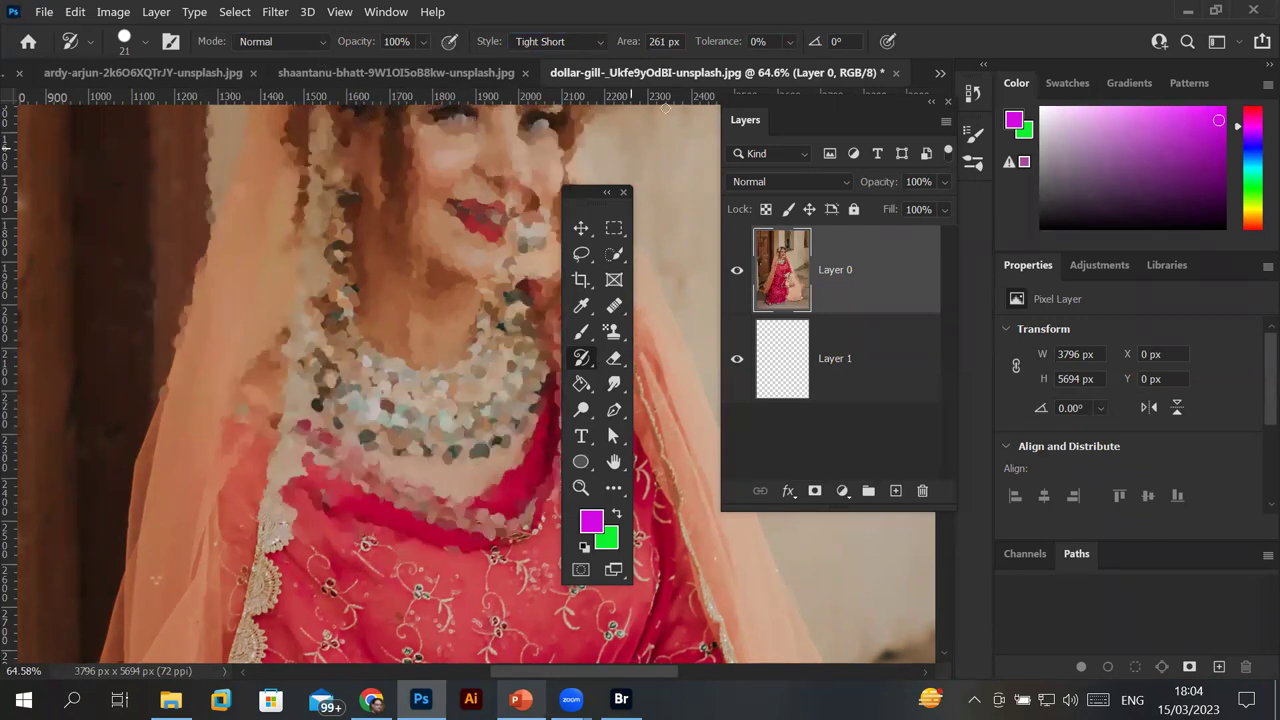
{"action": "left_click", "coordinate": [597, 43]}
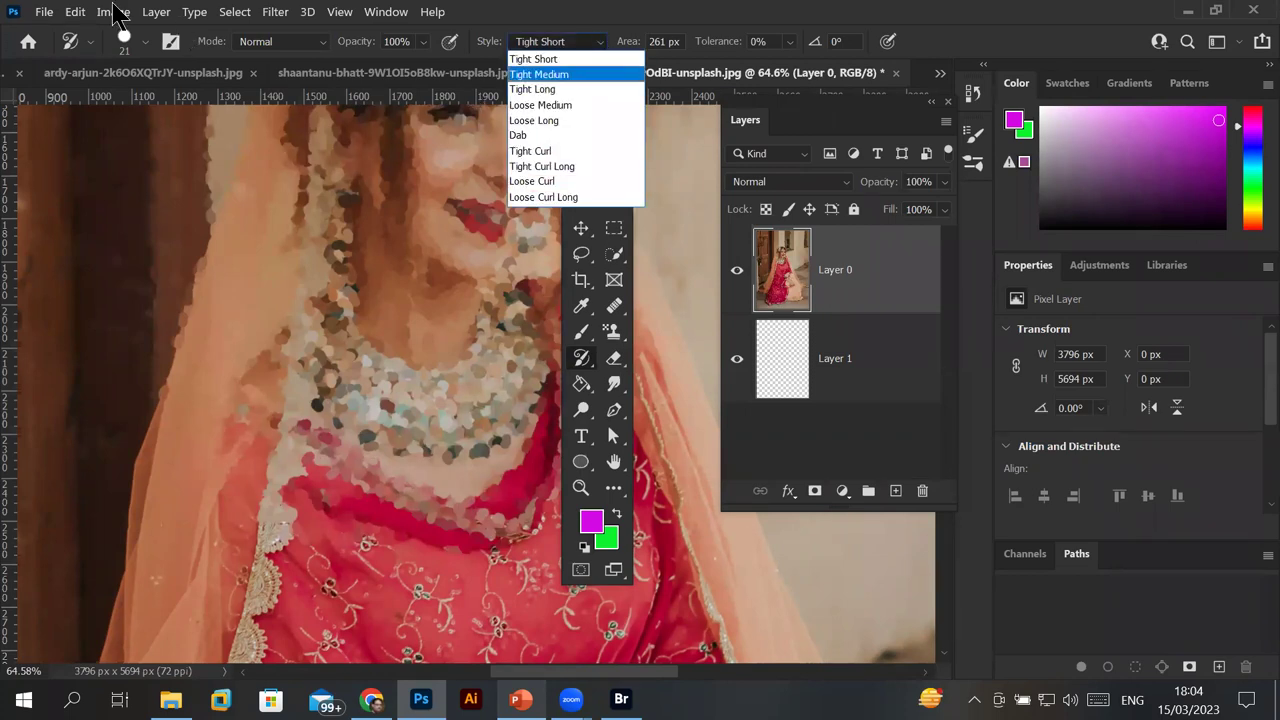
{"action": "left_click", "coordinate": [57, 28]}
Open the mark-konig red car photo from Images > DoorCarWindows via Bridge.
{"action": "left_click", "coordinate": [45, 12]}
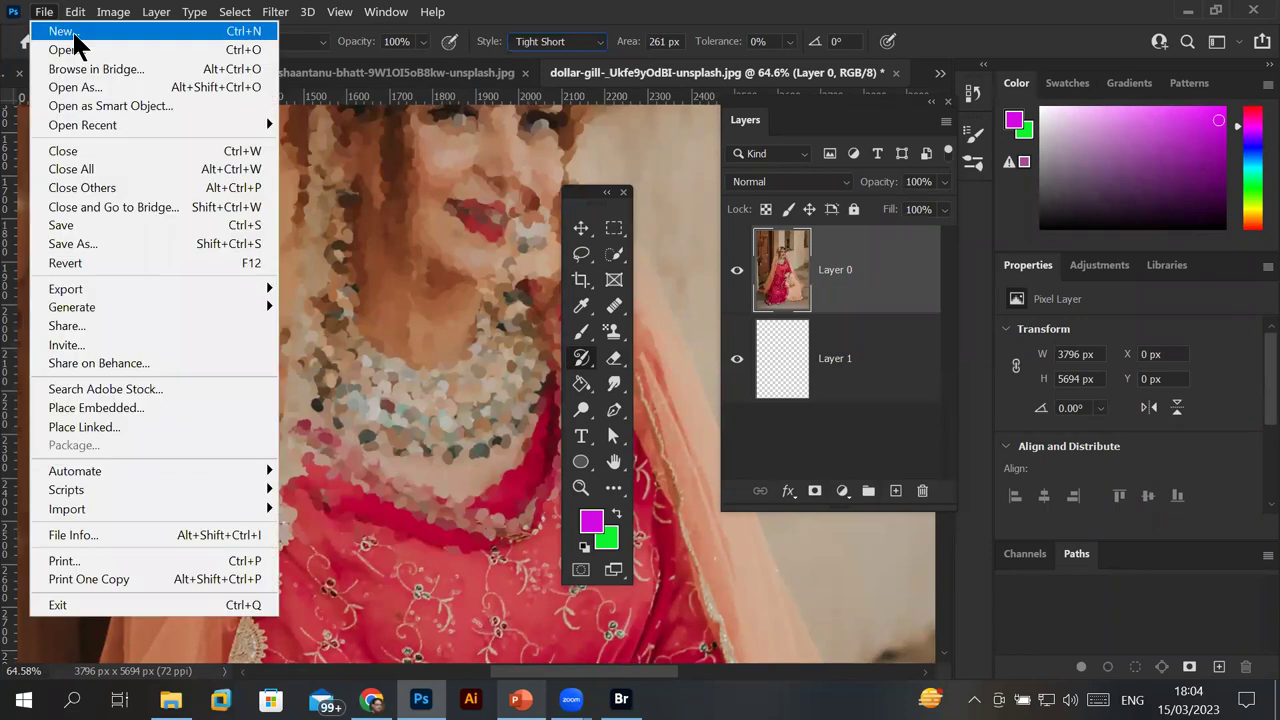
{"action": "left_click", "coordinate": [106, 64]}
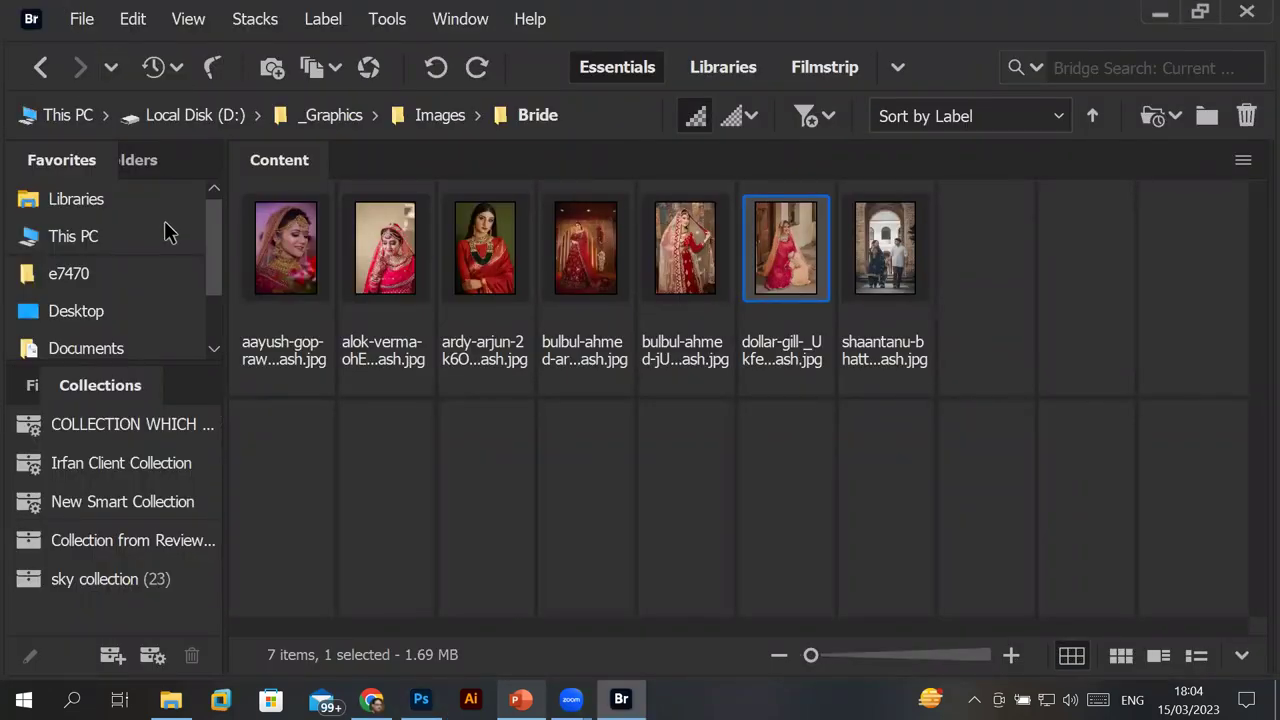
{"action": "left_click", "coordinate": [437, 116]}
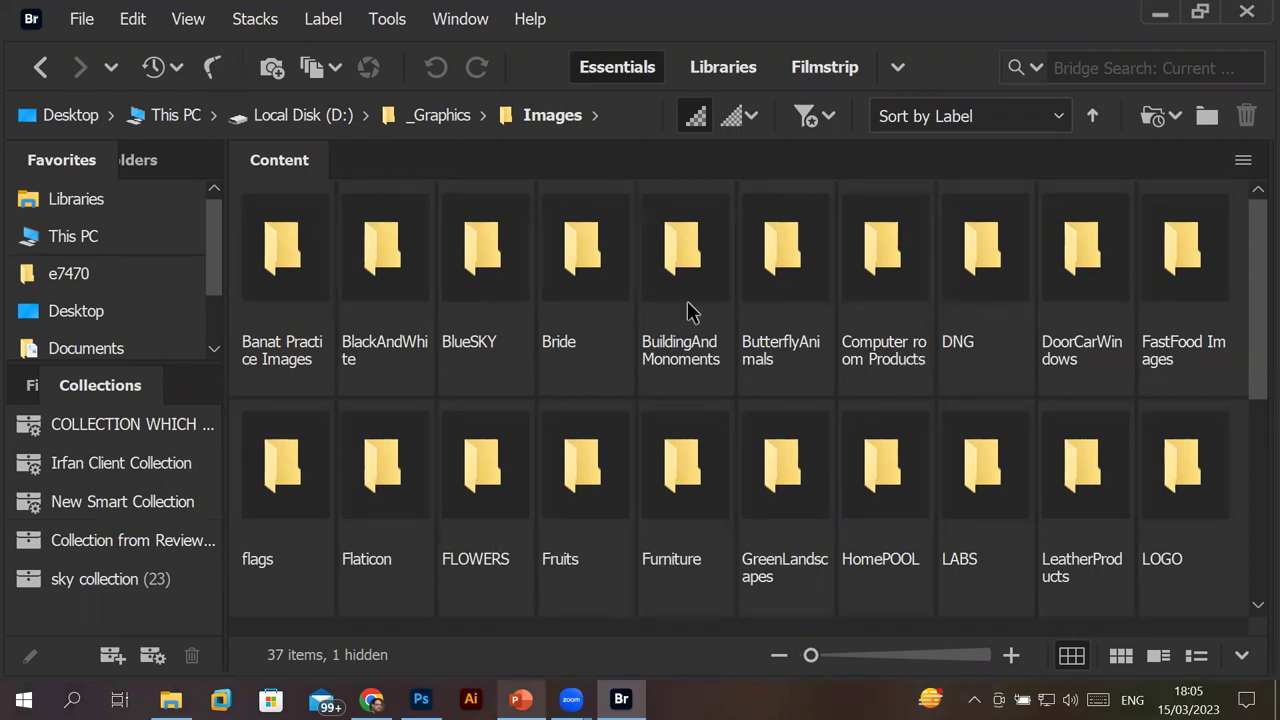
{"action": "left_click", "coordinate": [1090, 310]}
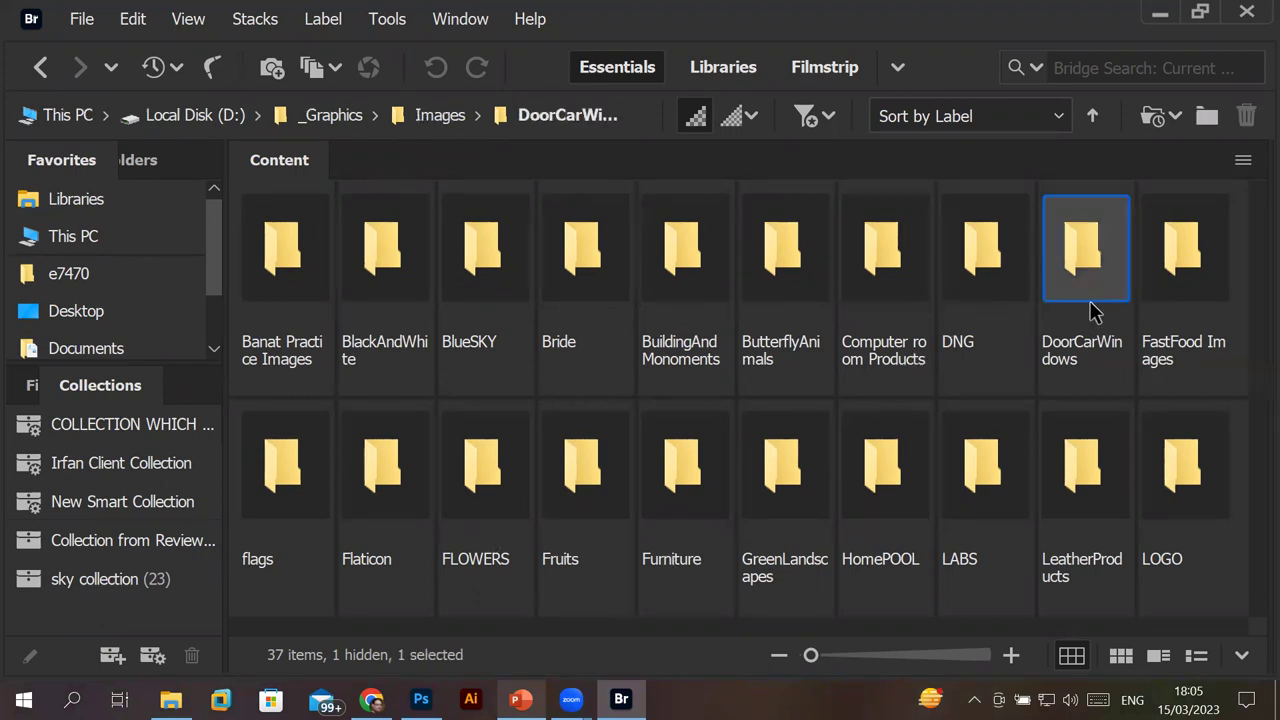
{"action": "double_click", "coordinate": [1090, 310]}
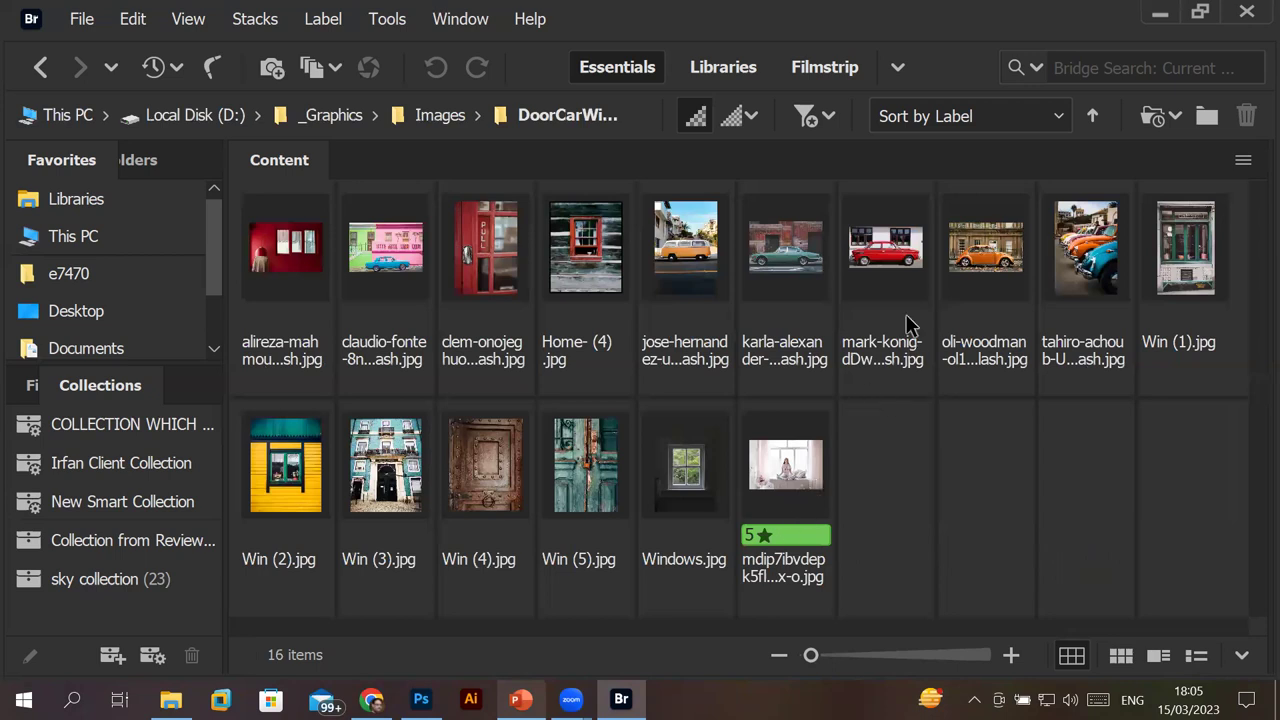
{"action": "left_click", "coordinate": [920, 262]}
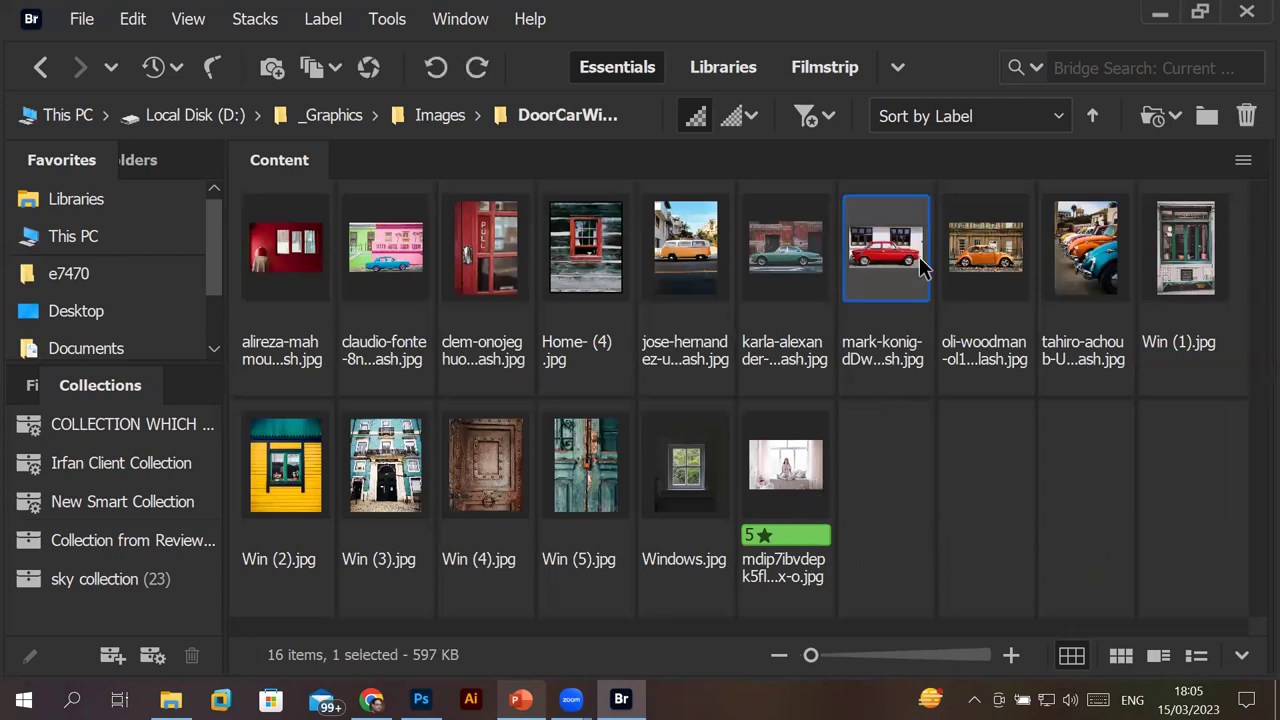
{"action": "double_click", "coordinate": [920, 262]}
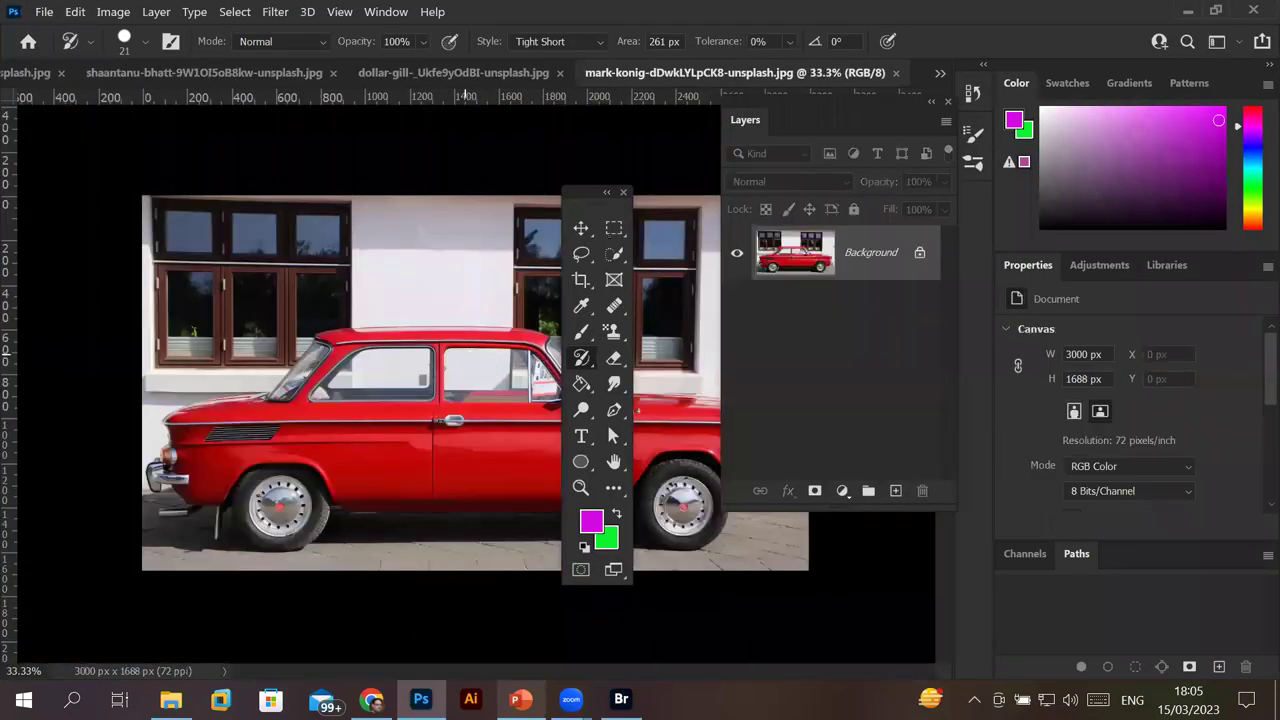
Unlock the car photo's Background into Layer 0 and set the brush style to Tight Long.
{"action": "mouse_move", "coordinate": [586, 192]}
{"action": "left_mouse_down"}
{"action": "mouse_move", "coordinate": [563, 88]}
{"action": "mouse_move", "coordinate": [587, 124]}
{"action": "left_mouse_up"}
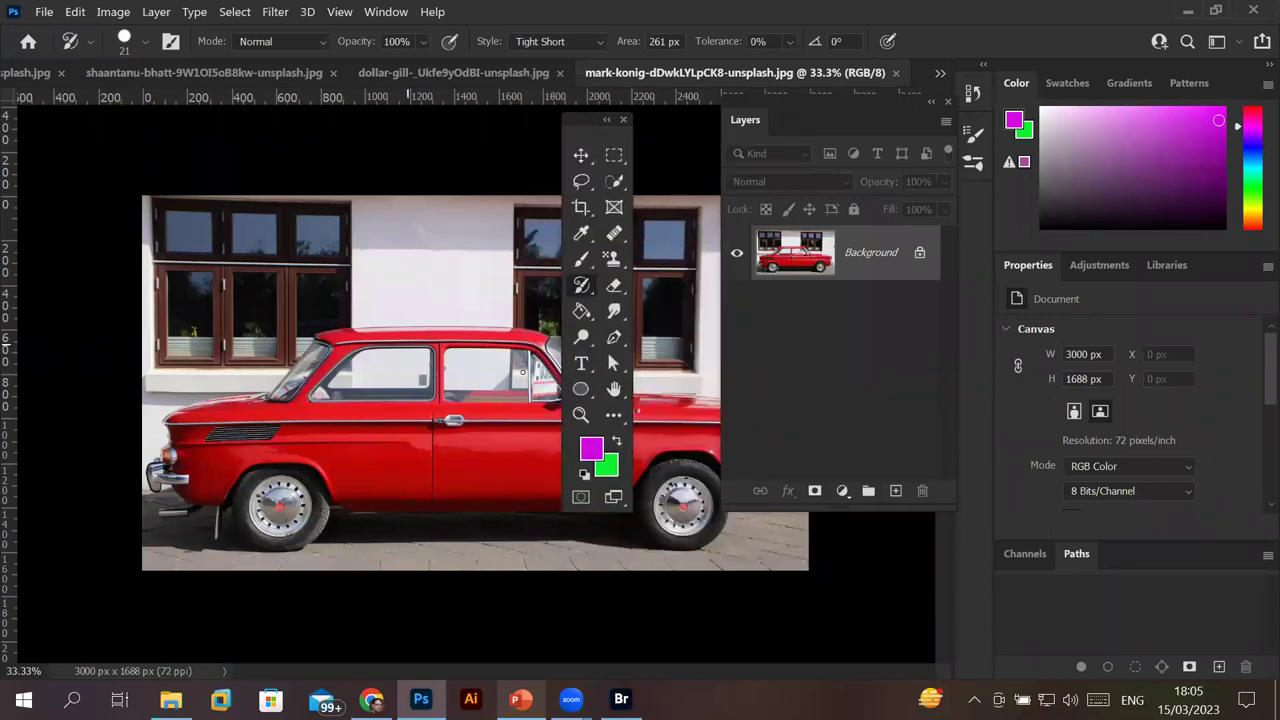
{"action": "left_click", "coordinate": [919, 252]}
{"action": "left_click", "coordinate": [599, 42]}
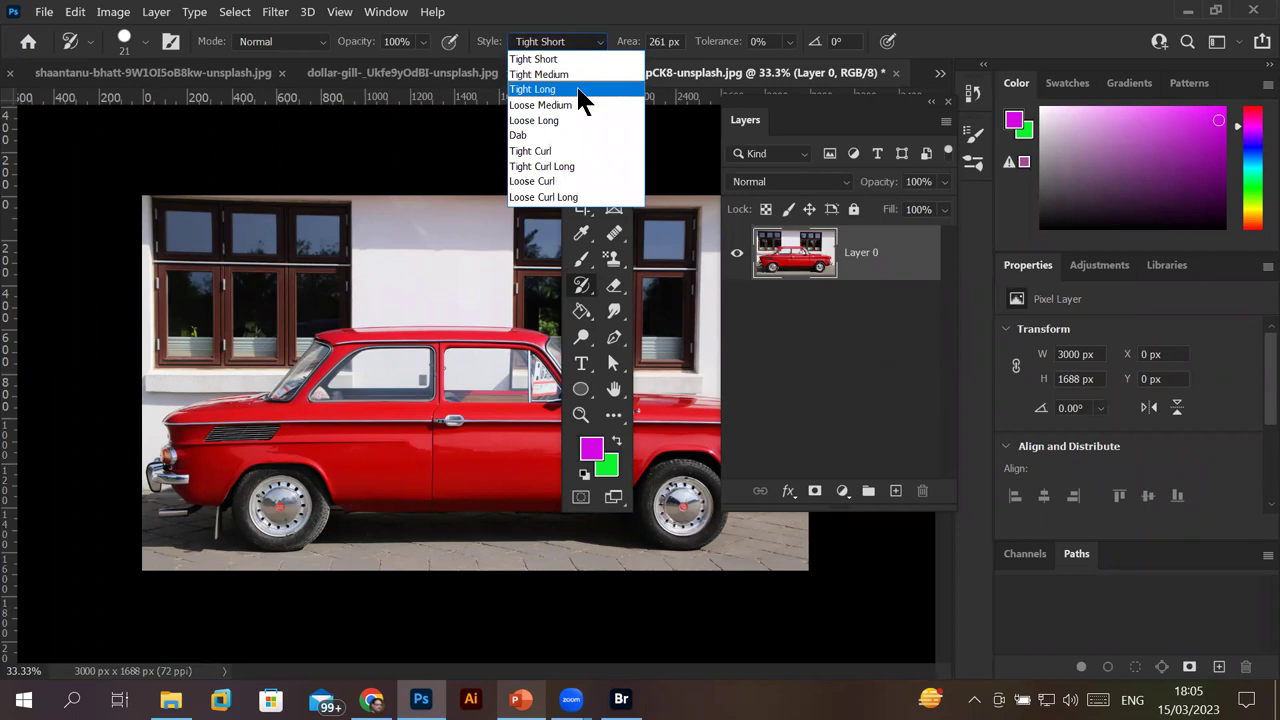
{"action": "left_click", "coordinate": [579, 89]}
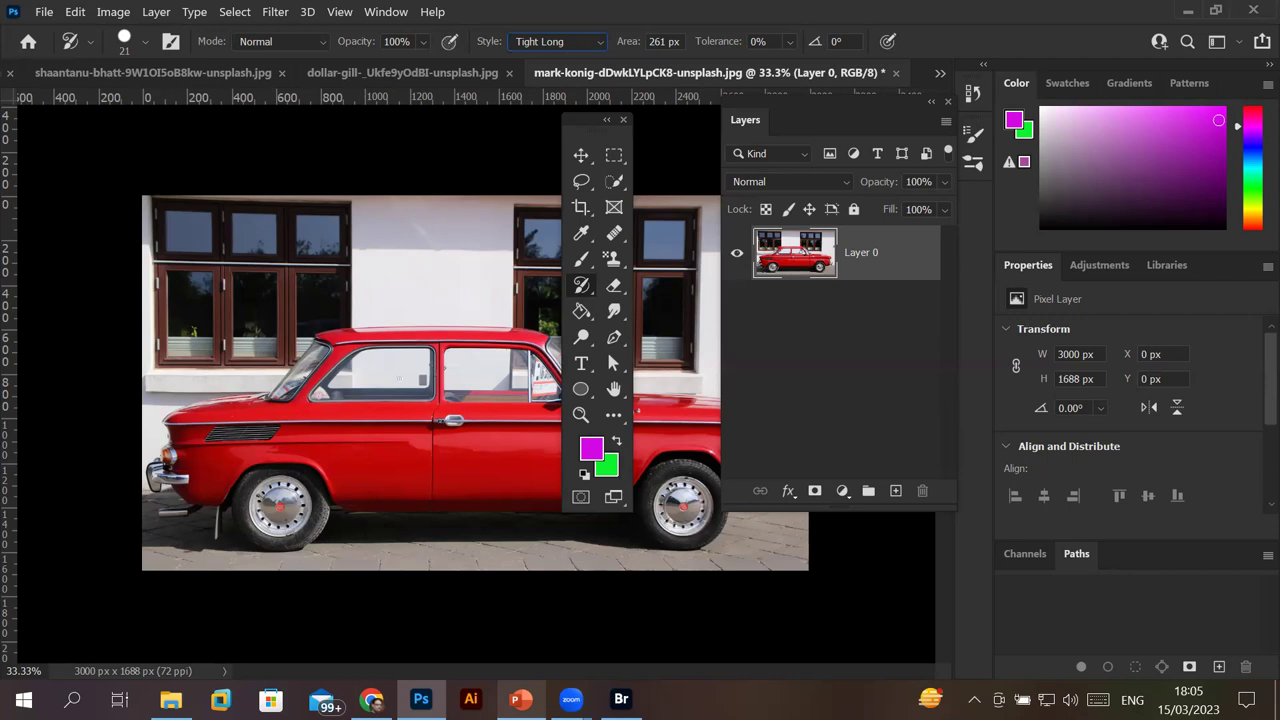
Paint Tight Long test strokes over the car's windows, roof and rear wheel, then undo them.
{"action": "mouse_move", "coordinate": [406, 377]}
{"action": "left_mouse_down"}
{"action": "mouse_move", "coordinate": [460, 420]}
{"action": "mouse_move", "coordinate": [280, 500]}
{"action": "left_mouse_up"}
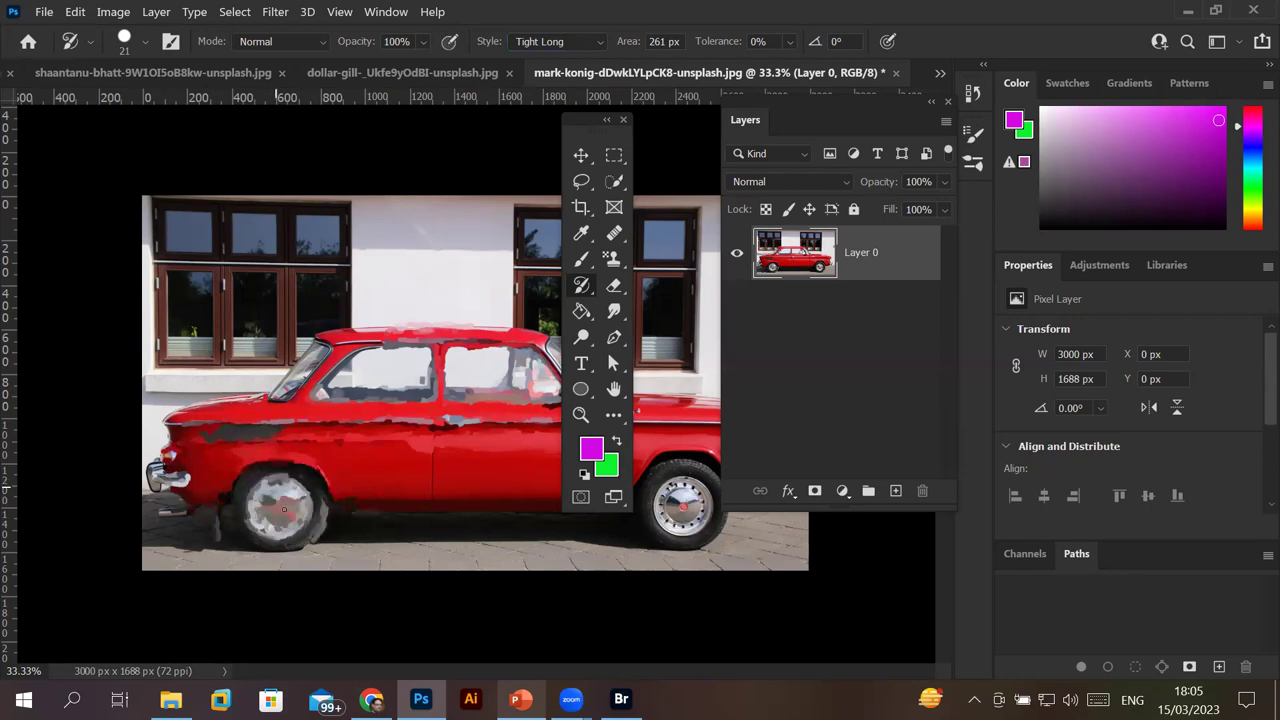
{"action": "mouse_move", "coordinate": [670, 490]}
{"action": "left_mouse_down"}
{"action": "mouse_move", "coordinate": [681, 468]}
{"action": "mouse_move", "coordinate": [346, 437]}
{"action": "mouse_move", "coordinate": [418, 496]}
{"action": "left_mouse_up"}
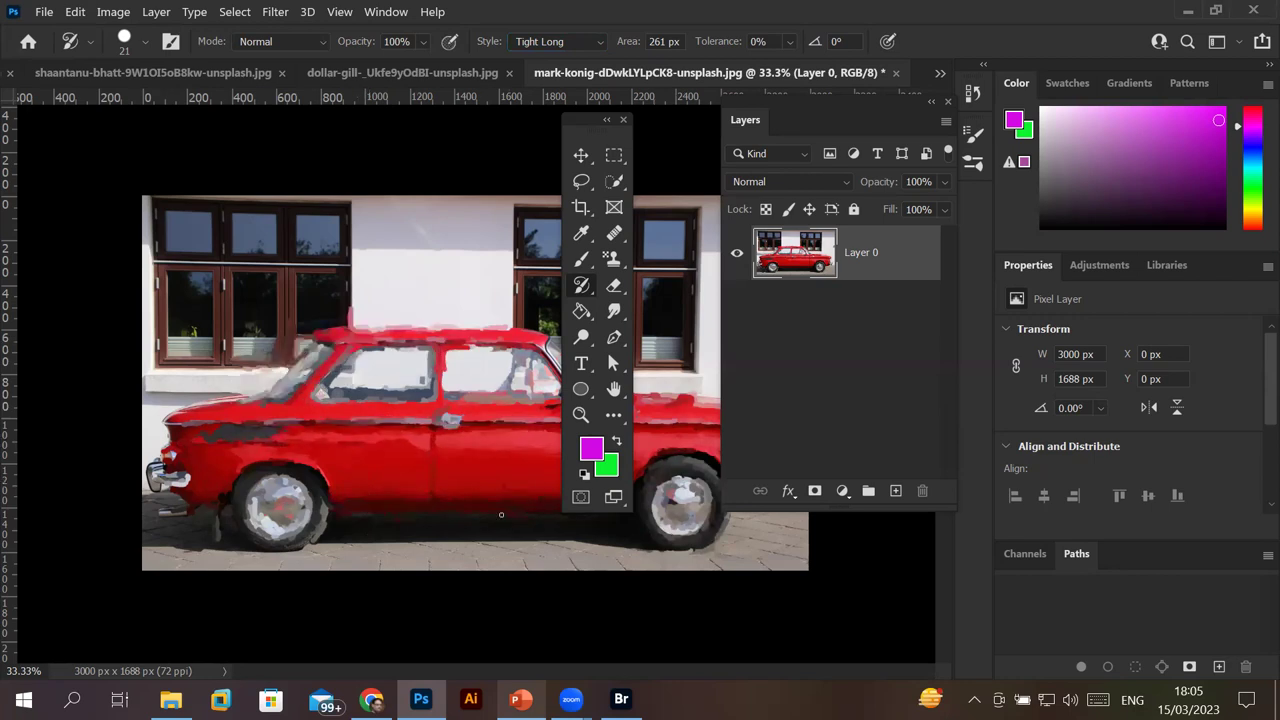
{"action": "left_click_drag", "start_coordinate": [641, 453], "coordinate": [690, 480]}
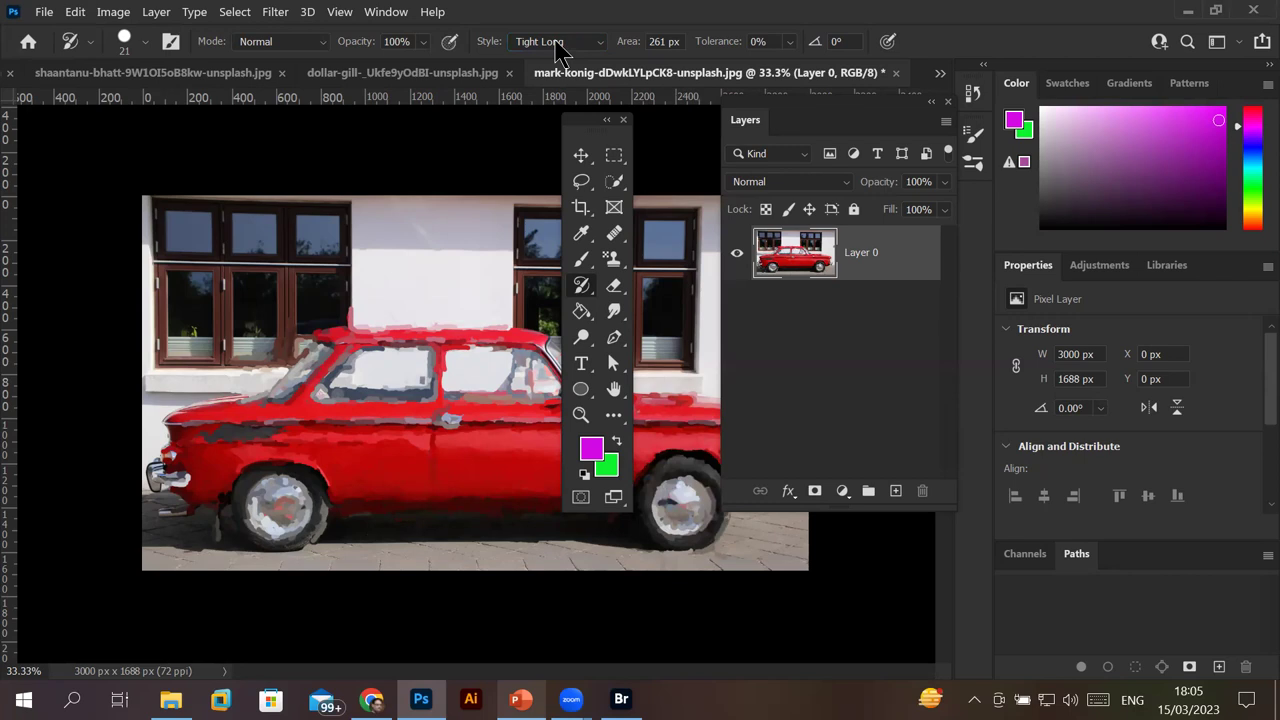
{"action": "key", "text": "ctrl+z"}
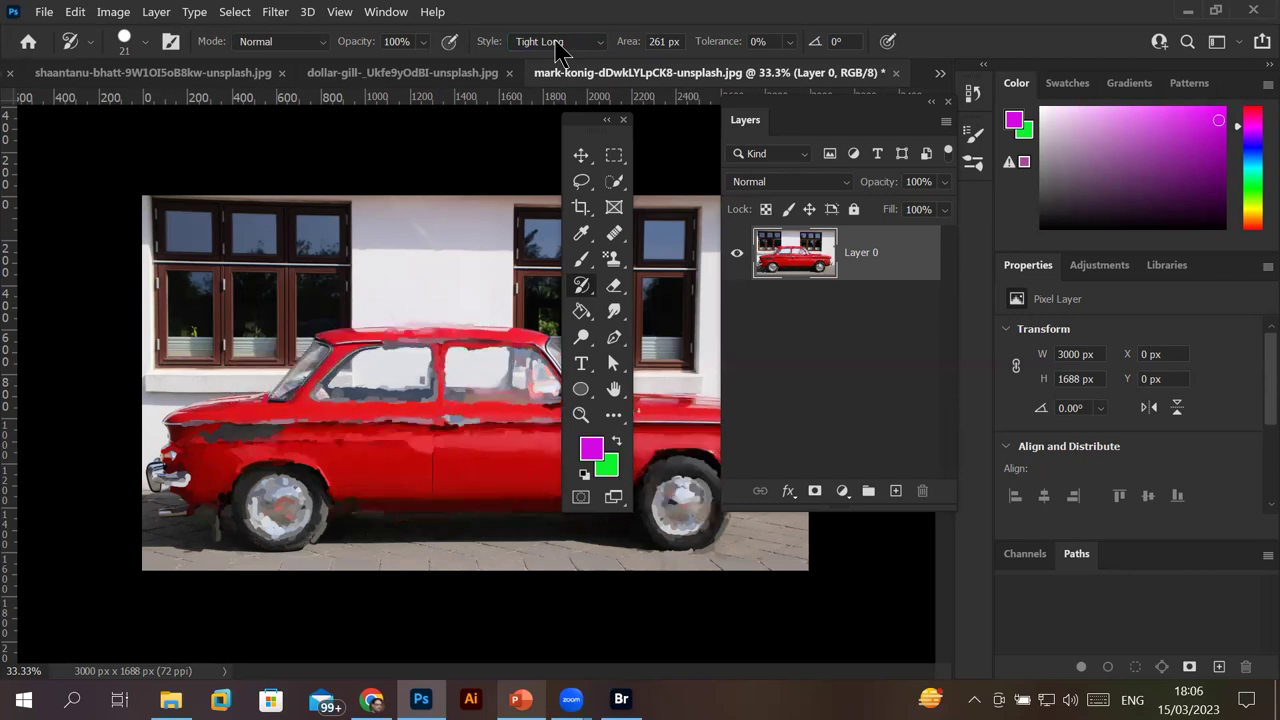
{"action": "key", "text": "ctrl+z"}
{"action": "key", "text": "ctrl+z"}
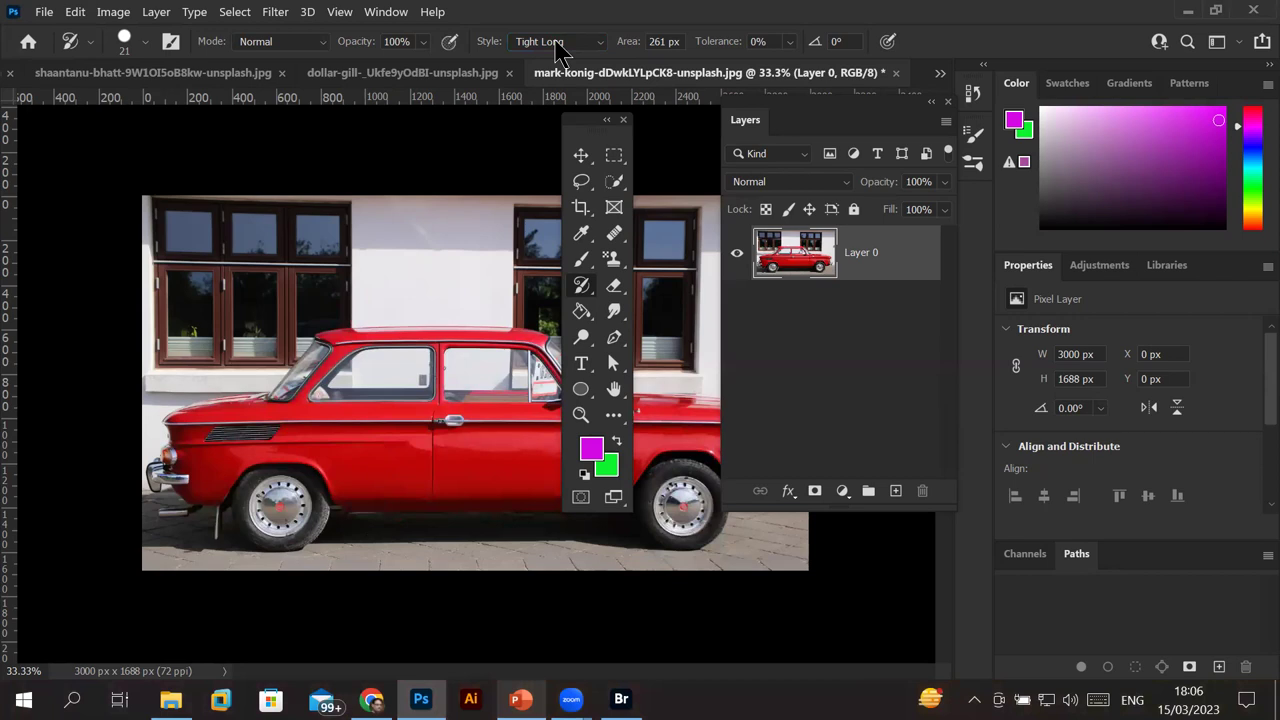
{"action": "left_click", "coordinate": [557, 45]}
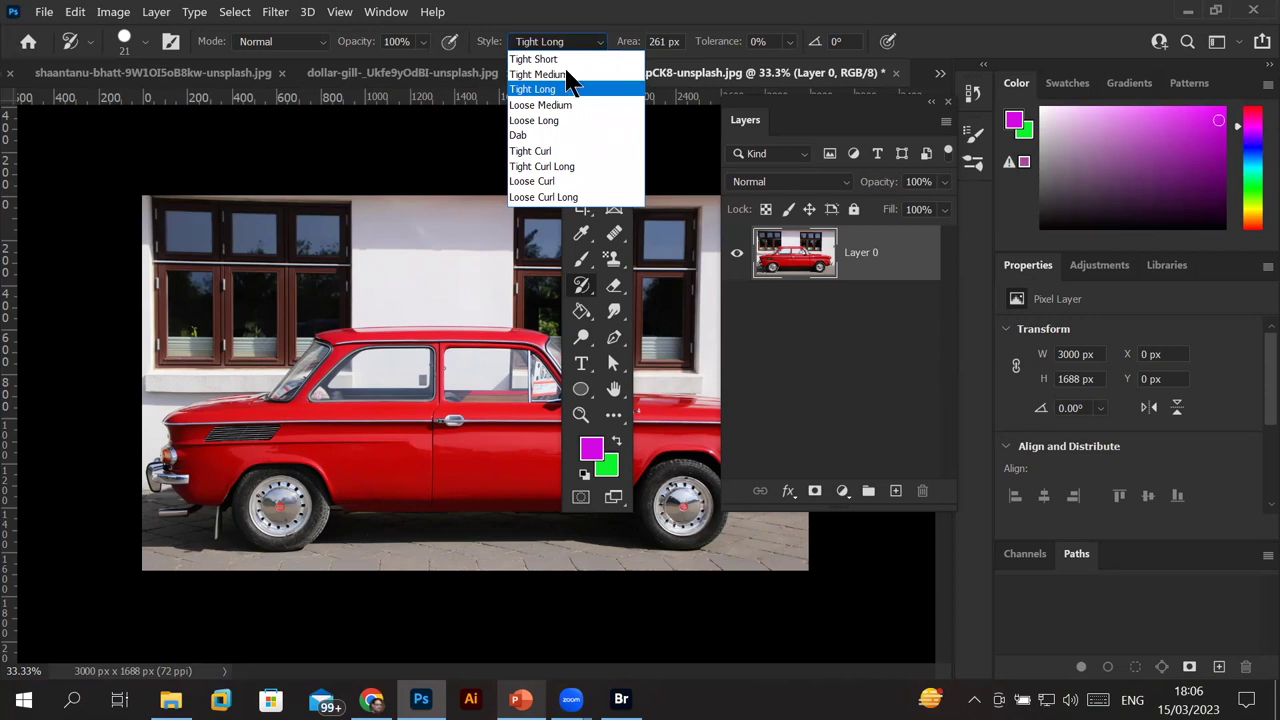
{"action": "left_click", "coordinate": [583, 156]}
{"action": "mouse_move", "coordinate": [404, 366]}
{"action": "left_mouse_down"}
{"action": "mouse_move", "coordinate": [420, 420]}
{"action": "mouse_move", "coordinate": [490, 450]}
{"action": "mouse_move", "coordinate": [660, 480]}
{"action": "mouse_move", "coordinate": [700, 425]}
{"action": "mouse_move", "coordinate": [510, 430]}
{"action": "mouse_move", "coordinate": [500, 360]}
{"action": "mouse_move", "coordinate": [300, 360]}
{"action": "mouse_move", "coordinate": [200, 420]}
{"action": "mouse_move", "coordinate": [165, 515]}
{"action": "mouse_move", "coordinate": [290, 520]}
{"action": "mouse_move", "coordinate": [440, 420]}
{"action": "mouse_move", "coordinate": [266, 440]}
{"action": "left_mouse_up"}
{"action": "mouse_move", "coordinate": [455, 463]}
{"action": "left_mouse_down"}
{"action": "mouse_move", "coordinate": [675, 480]}
{"action": "mouse_move", "coordinate": [690, 515]}
{"action": "mouse_move", "coordinate": [700, 470]}
{"action": "mouse_move", "coordinate": [668, 437]}
{"action": "mouse_move", "coordinate": [515, 410]}
{"action": "mouse_move", "coordinate": [400, 340]}
{"action": "mouse_move", "coordinate": [470, 340]}
{"action": "mouse_move", "coordinate": [545, 365]}
{"action": "mouse_move", "coordinate": [535, 415]}
{"action": "mouse_move", "coordinate": [645, 425]}
{"action": "mouse_move", "coordinate": [705, 470]}
{"action": "mouse_move", "coordinate": [668, 512]}
{"action": "mouse_move", "coordinate": [680, 500]}
{"action": "left_mouse_up"}
{"action": "mouse_move", "coordinate": [250, 495]}
{"action": "left_mouse_down"}
{"action": "mouse_move", "coordinate": [290, 480]}
{"action": "mouse_move", "coordinate": [270, 495]}
{"action": "left_mouse_up"}
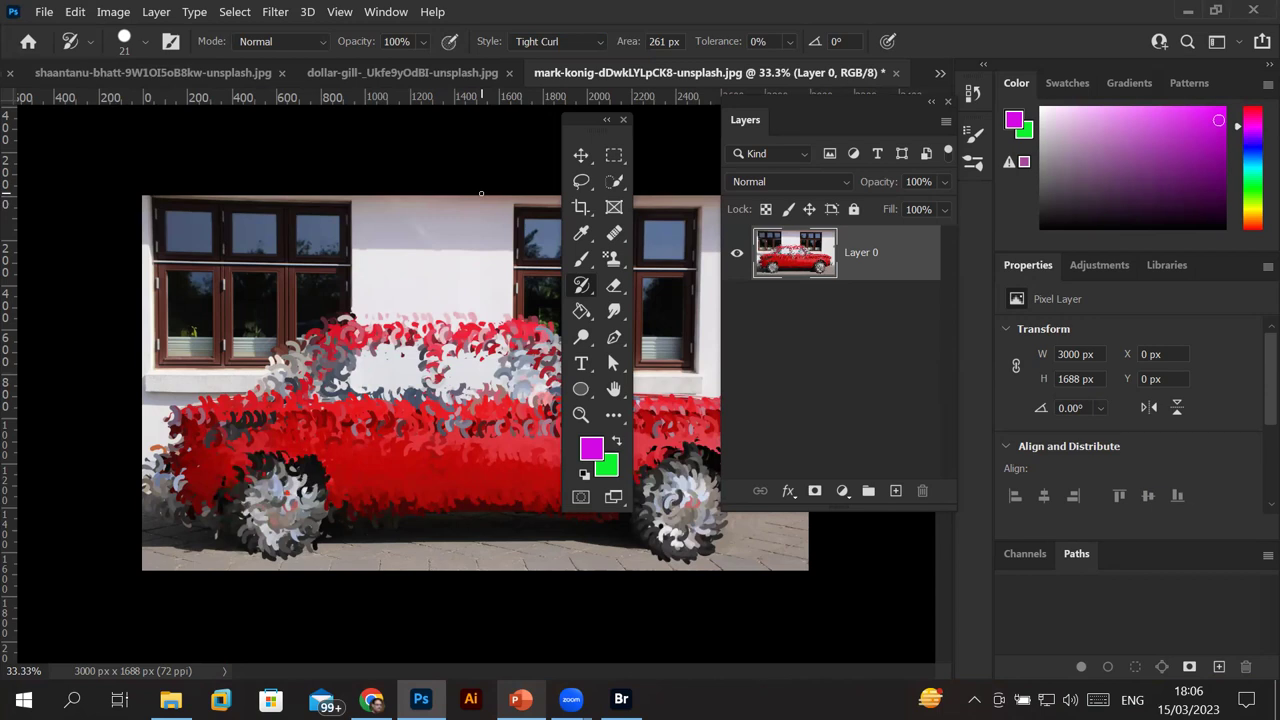
{"action": "left_click", "coordinate": [576, 48]}
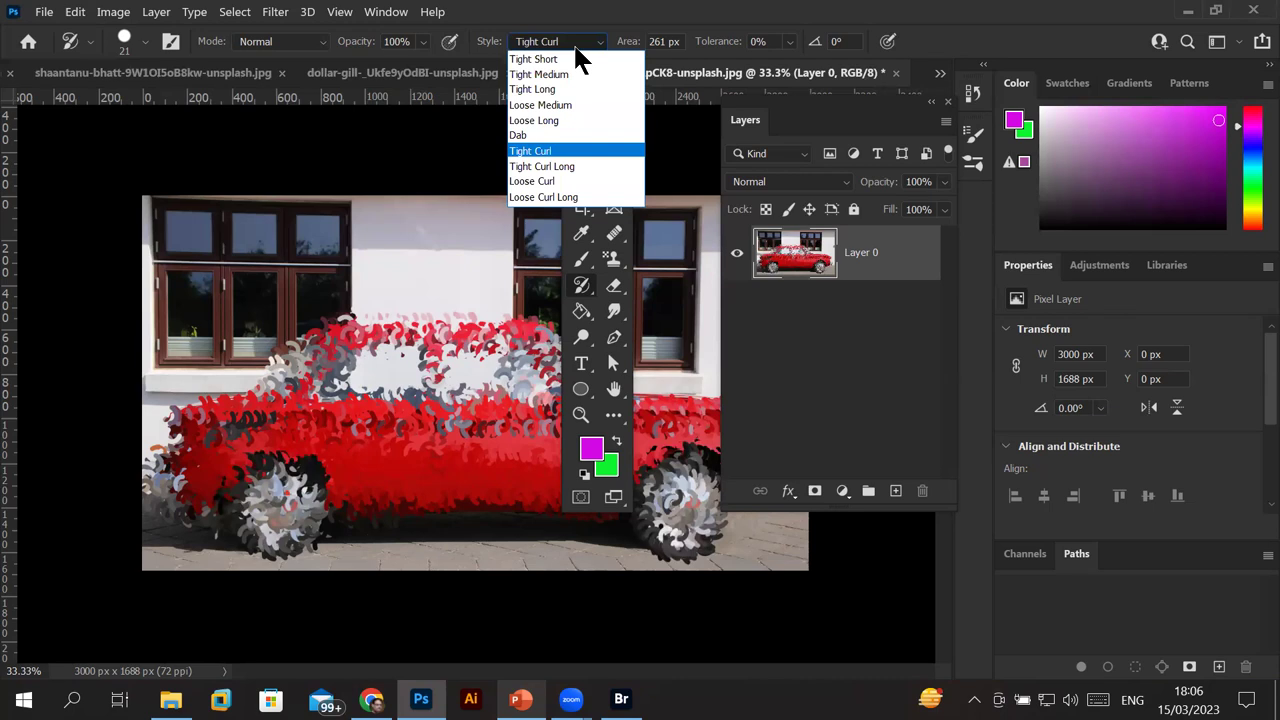
{"action": "left_click", "coordinate": [410, 330]}
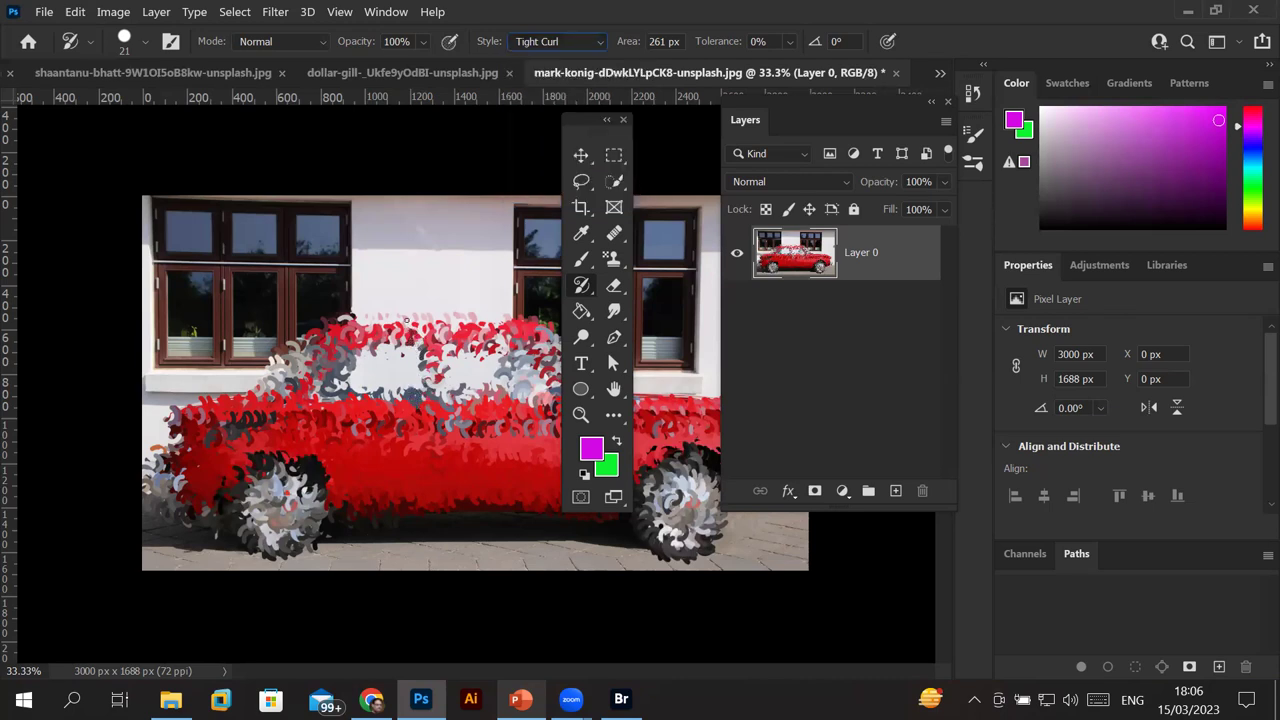
Revert the car photo to its saved original and choose the Loose Curl Long style.
{"action": "key", "text": "F12"}
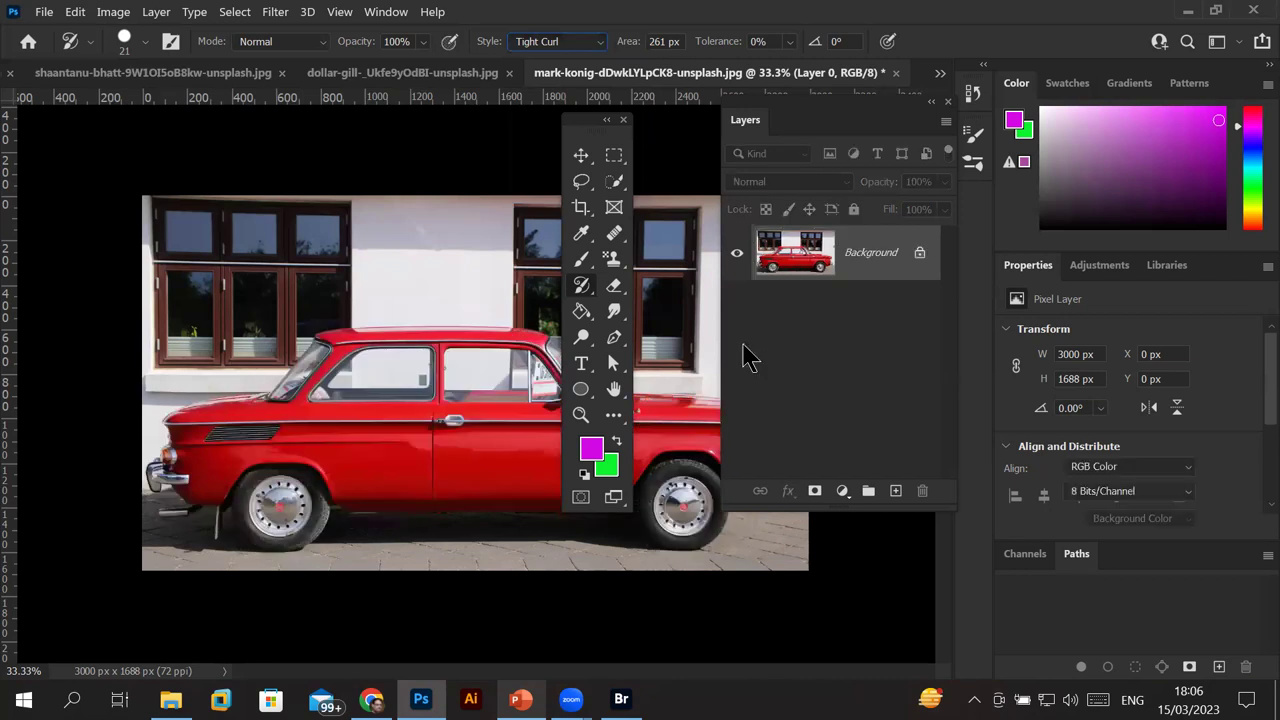
{"action": "left_click", "coordinate": [585, 45]}
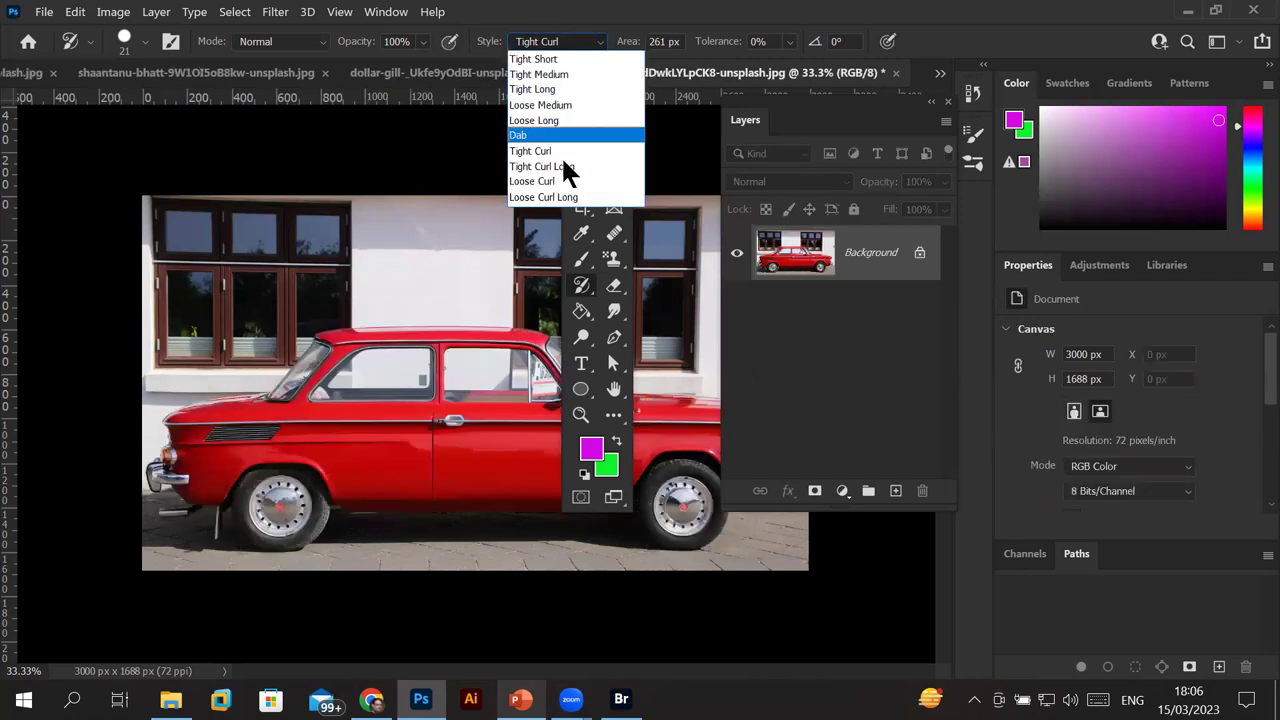
{"action": "left_click", "coordinate": [556, 197]}
Paint Loose Curl Long strokes over the car's body and along its lower side between the wheels.
{"action": "mouse_move", "coordinate": [377, 418]}
{"action": "left_mouse_down"}
{"action": "mouse_move", "coordinate": [520, 410]}
{"action": "mouse_move", "coordinate": [455, 455]}
{"action": "mouse_move", "coordinate": [520, 350]}
{"action": "left_mouse_up"}
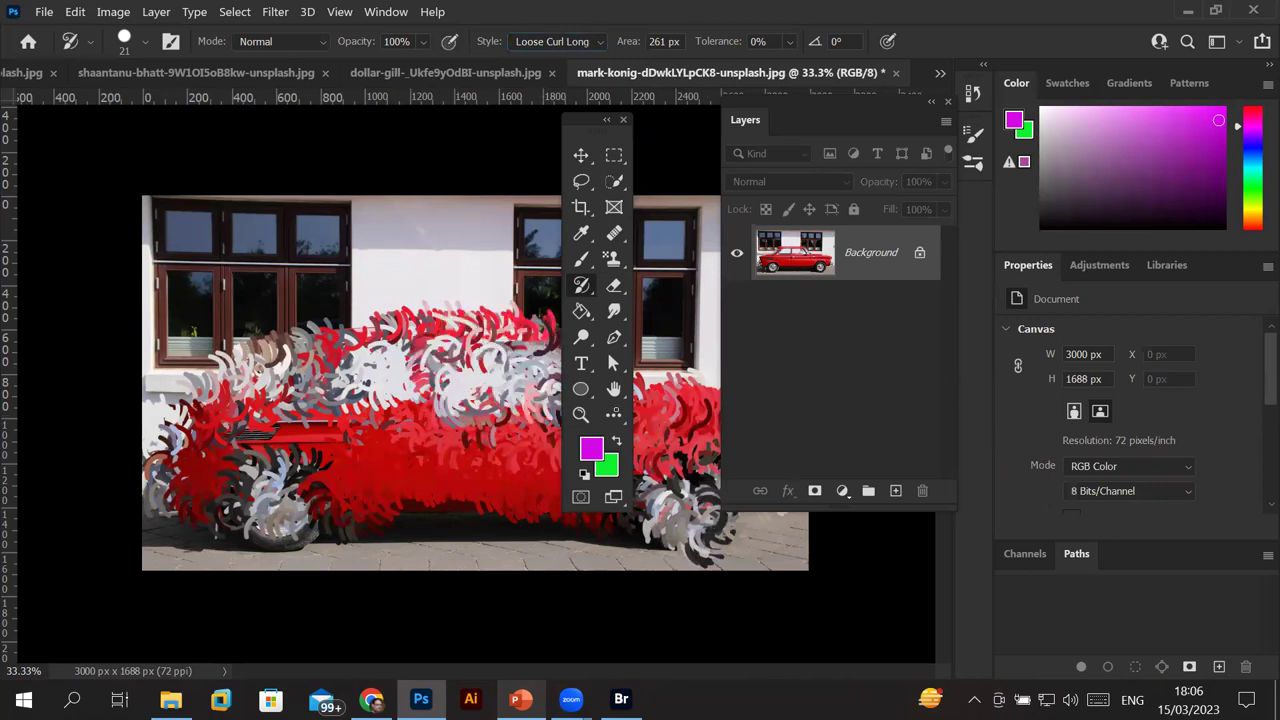
{"action": "left_click_drag", "start_coordinate": [268, 492], "coordinate": [652, 521]}
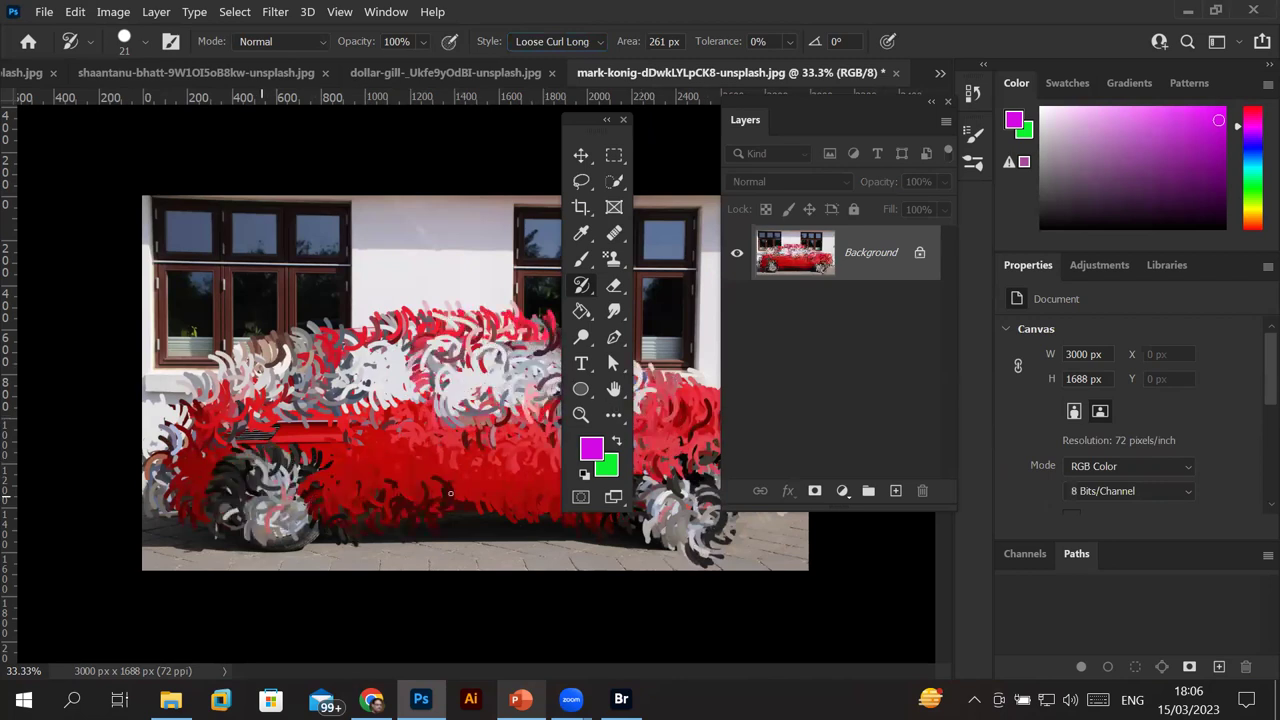
{"action": "scroll", "coordinate": [440, 383], "scroll_direction": "down", "scroll_amount": 2}
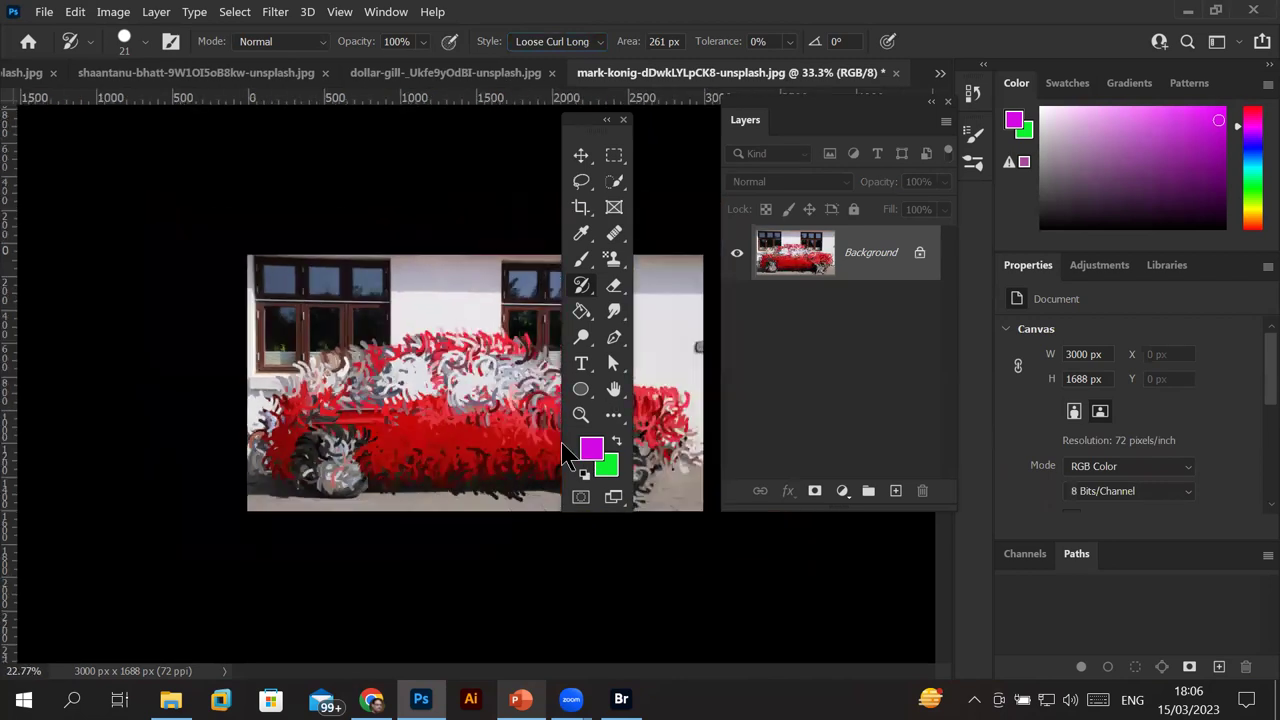
{"action": "scroll", "coordinate": [440, 383], "scroll_direction": "down", "scroll_amount": 3}
{"action": "scroll", "coordinate": [430, 383], "scroll_direction": "down", "scroll_amount": 1}
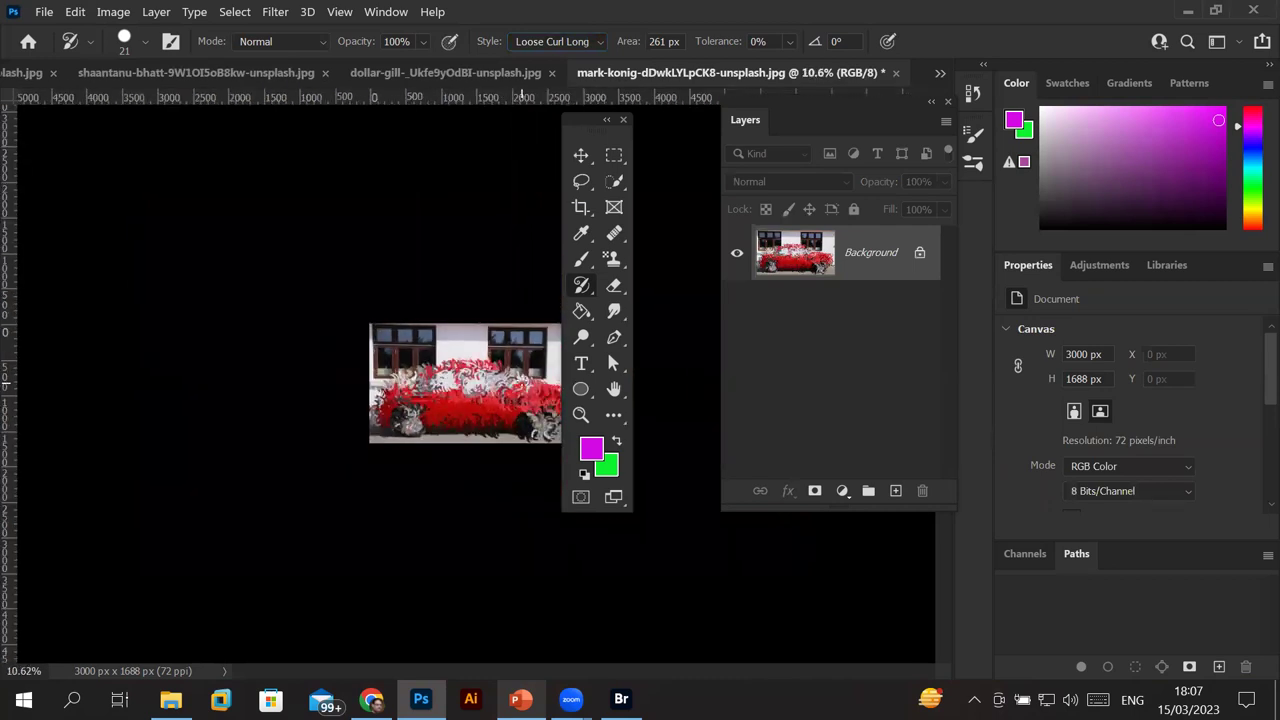
{"action": "scroll", "coordinate": [508, 346], "scroll_direction": "up", "scroll_amount": 2}
{"action": "scroll", "coordinate": [508, 346], "scroll_direction": "up", "scroll_amount": 2}
{"action": "scroll", "coordinate": [508, 346], "scroll_direction": "up", "scroll_amount": 1}
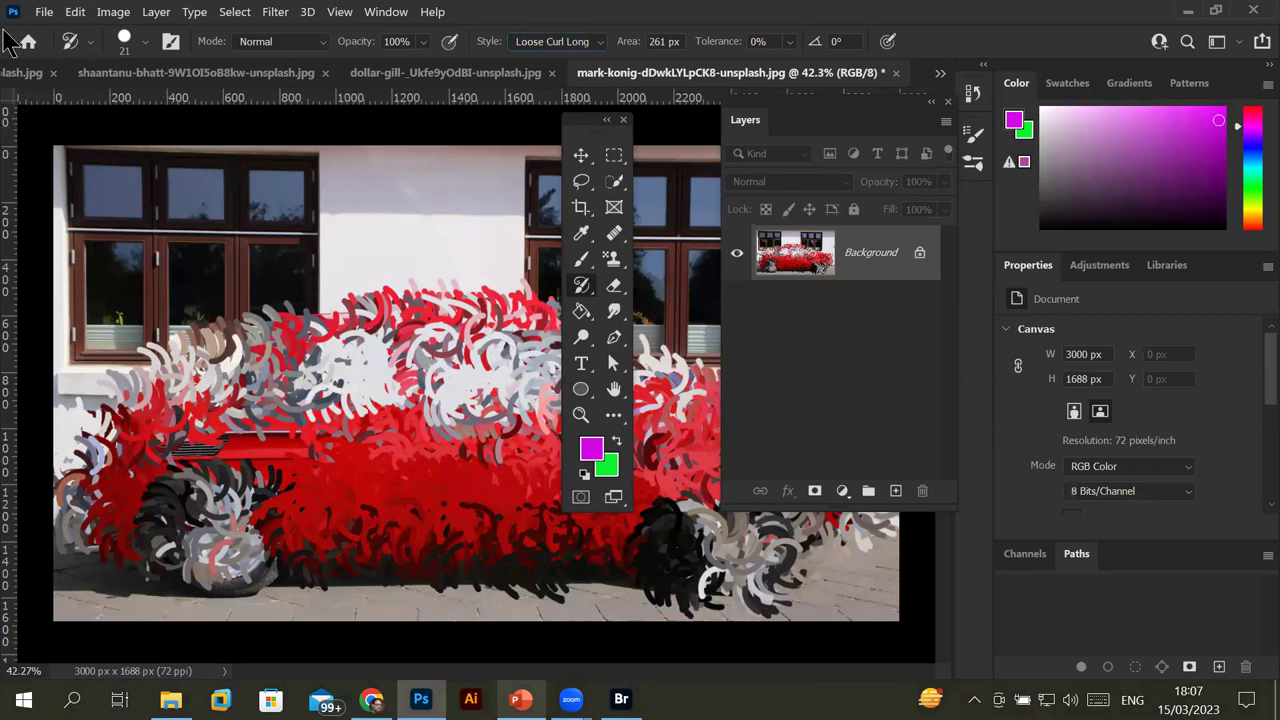
Browse in Bridge up to the Images folder and open Fruits, scrolling to its last row.
{"action": "left_click", "coordinate": [44, 12]}
{"action": "left_click", "coordinate": [117, 70]}
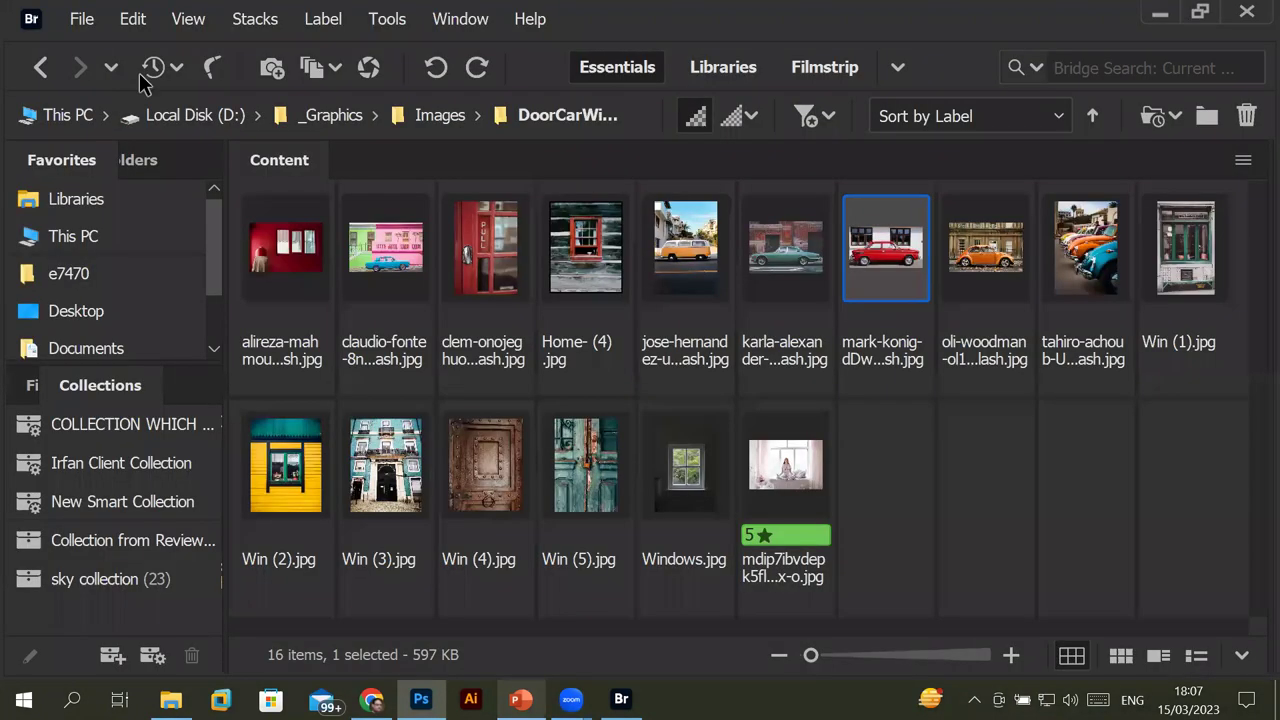
{"action": "left_click", "coordinate": [438, 116]}
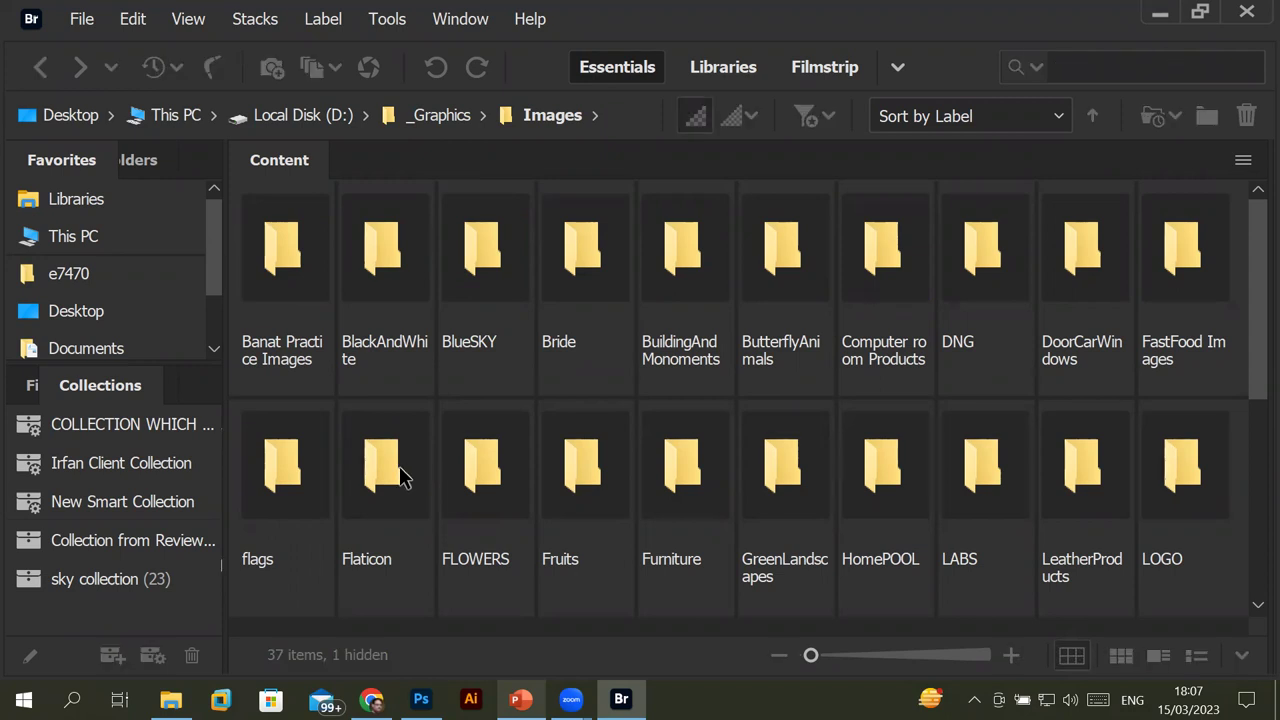
{"action": "left_click", "coordinate": [401, 478]}
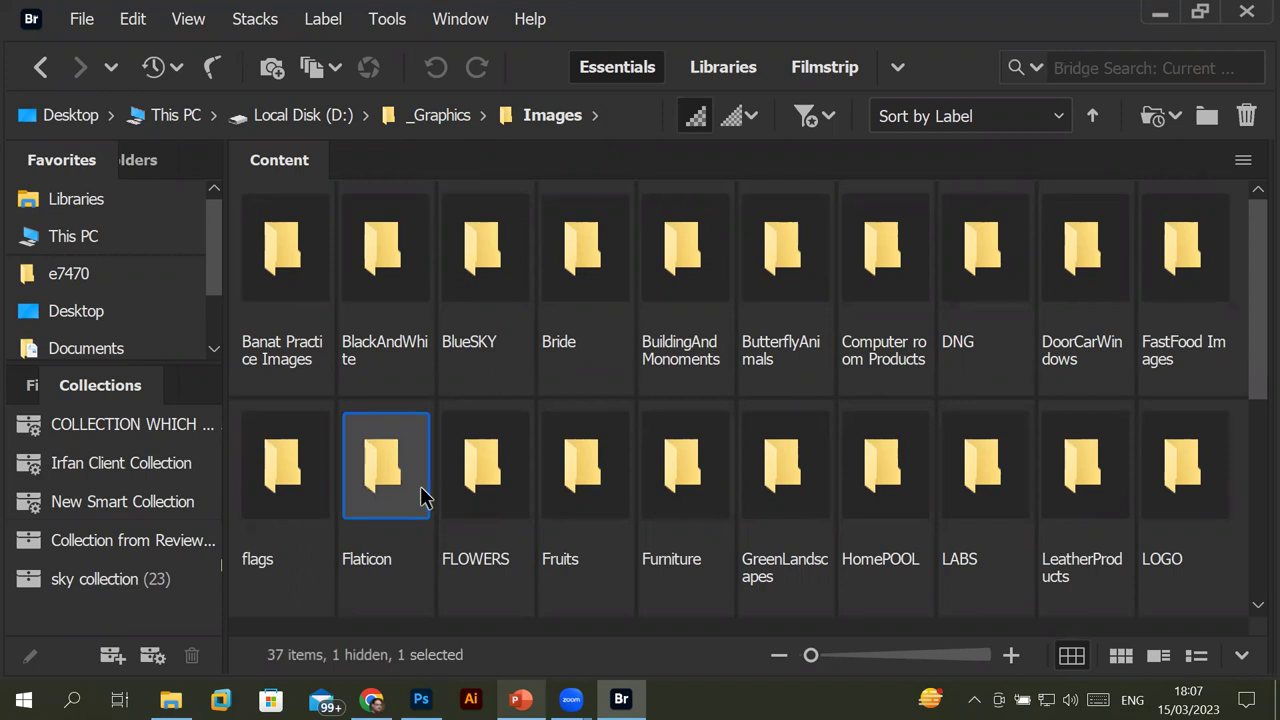
{"action": "left_click", "coordinate": [566, 472]}
{"action": "double_click", "coordinate": [566, 472]}
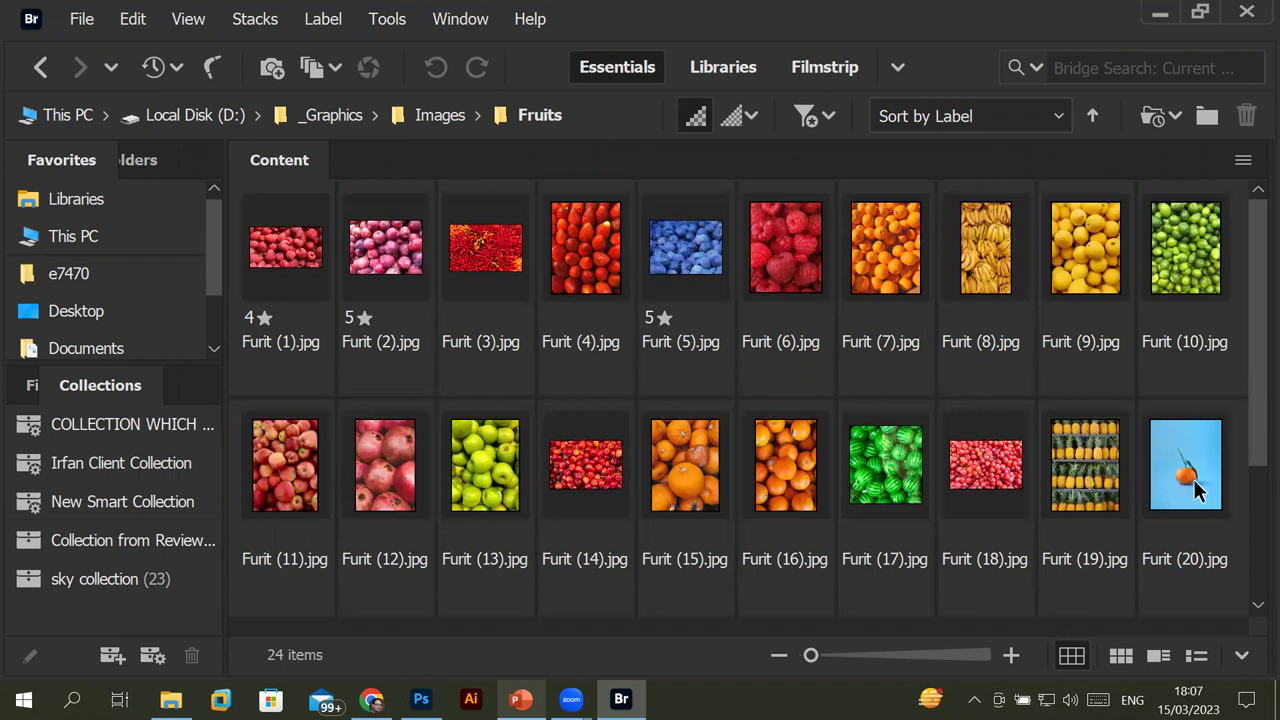
{"action": "scroll", "coordinate": [1055, 489], "scroll_direction": "down", "scroll_amount": 2}
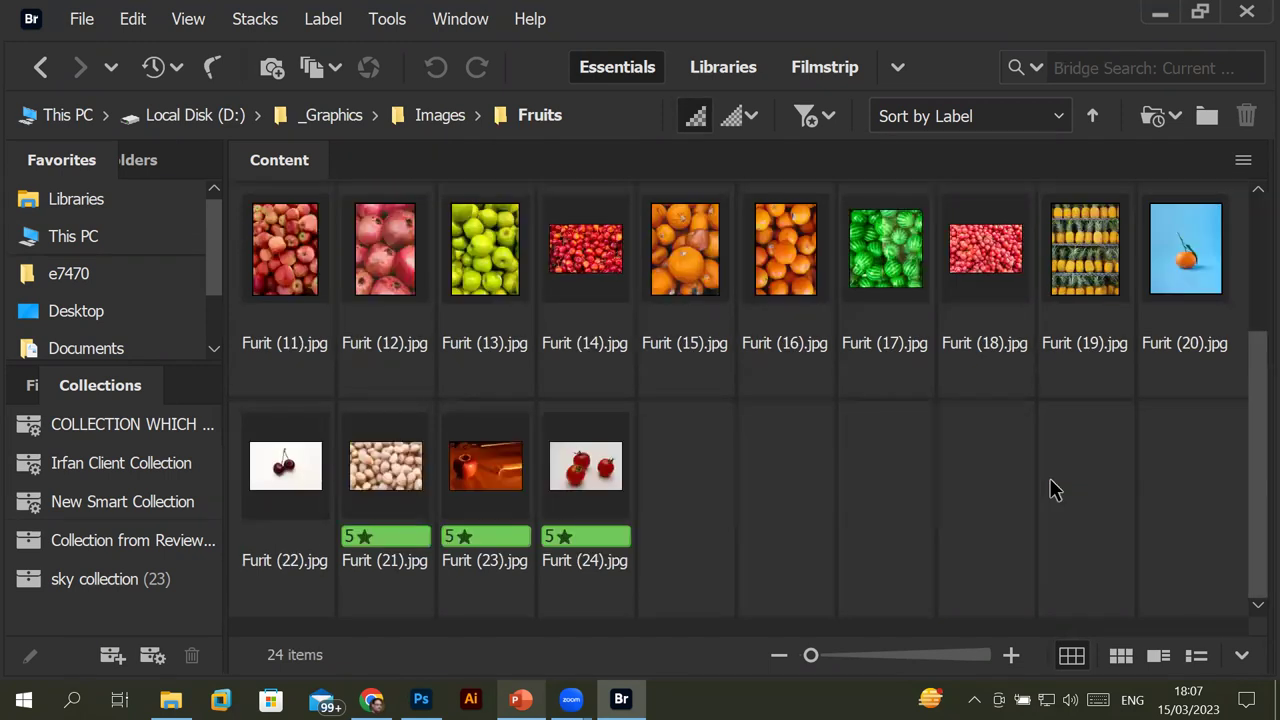
Open Furit (23).jpg from Bridge and swirl Loose Curl Long strokes over the apple.
{"action": "left_click", "coordinate": [472, 470]}
{"action": "double_click", "coordinate": [472, 470]}
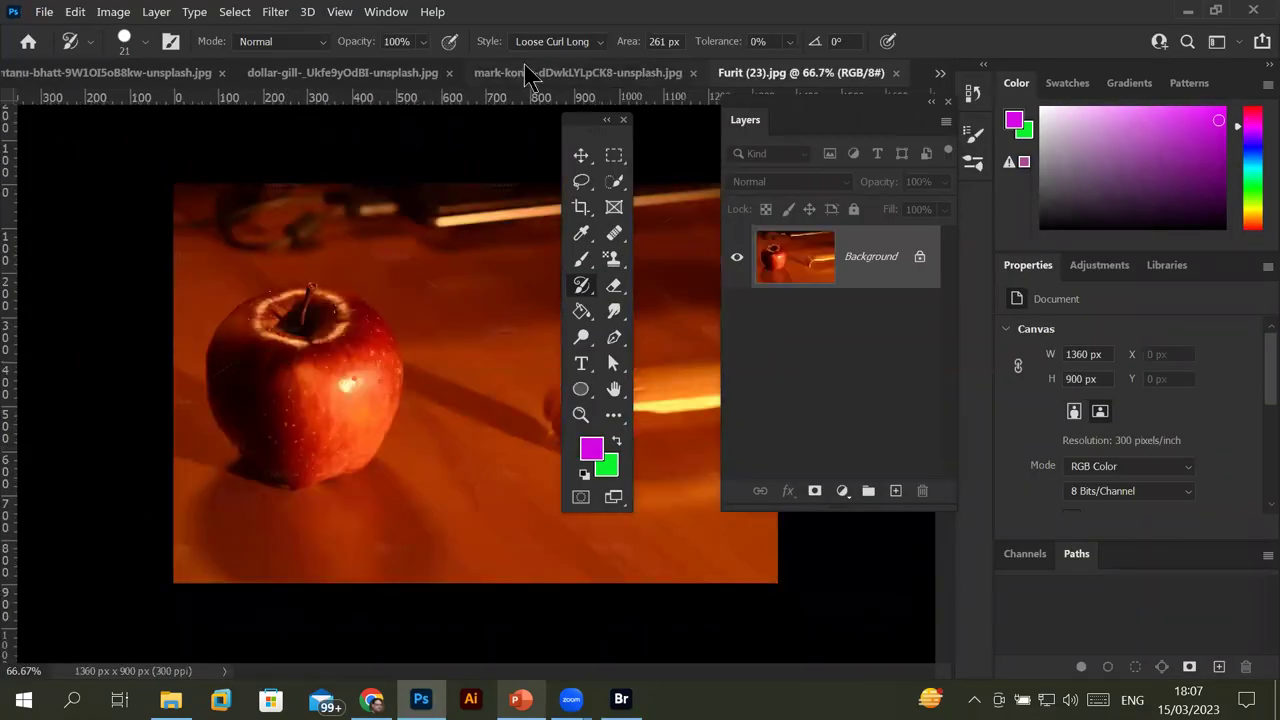
{"action": "left_click_drag", "start_coordinate": [309, 364], "coordinate": [341, 409]}
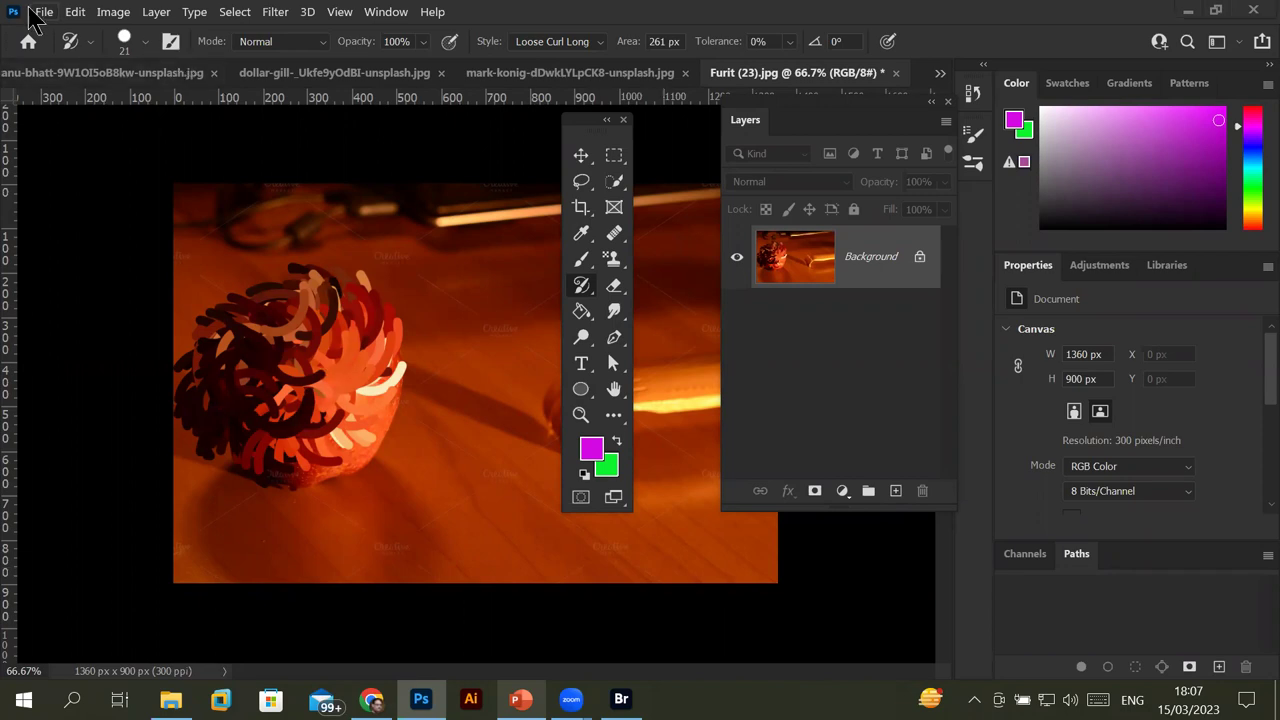
Browse in Bridge up to the Images folder and open the Models folder.
{"action": "left_click", "coordinate": [75, 11]}
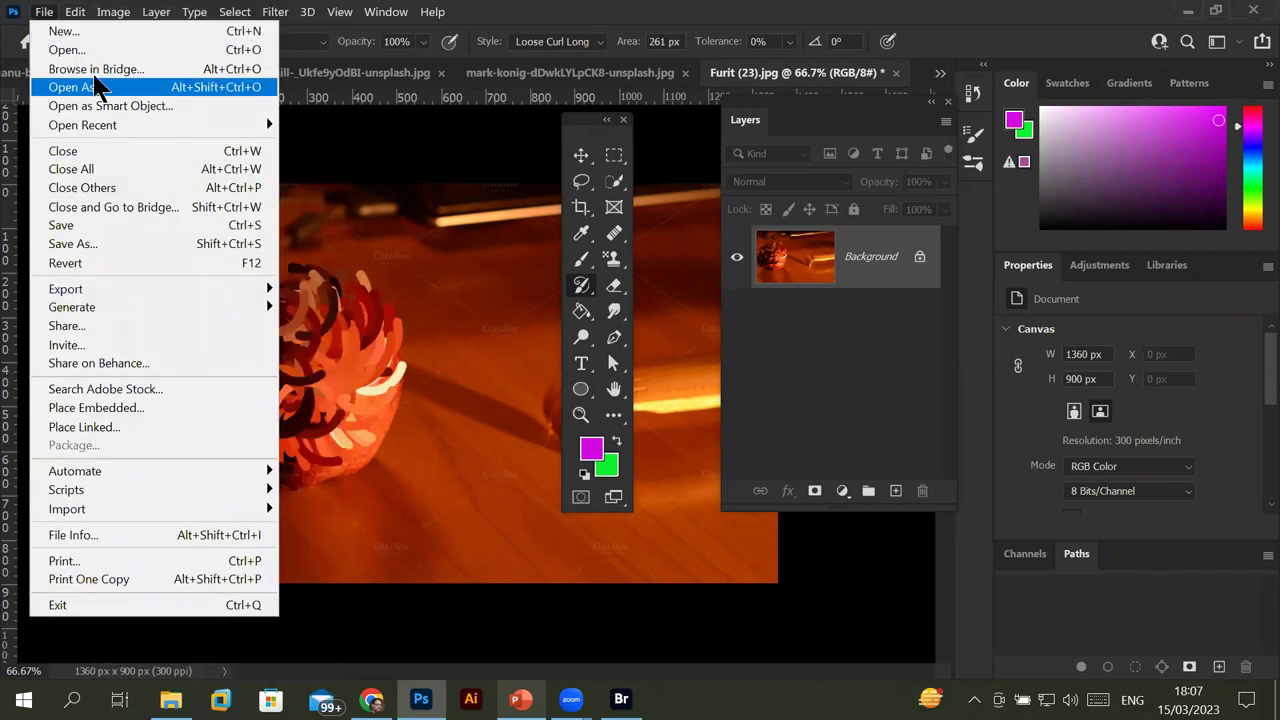
{"action": "left_click", "coordinate": [100, 66]}
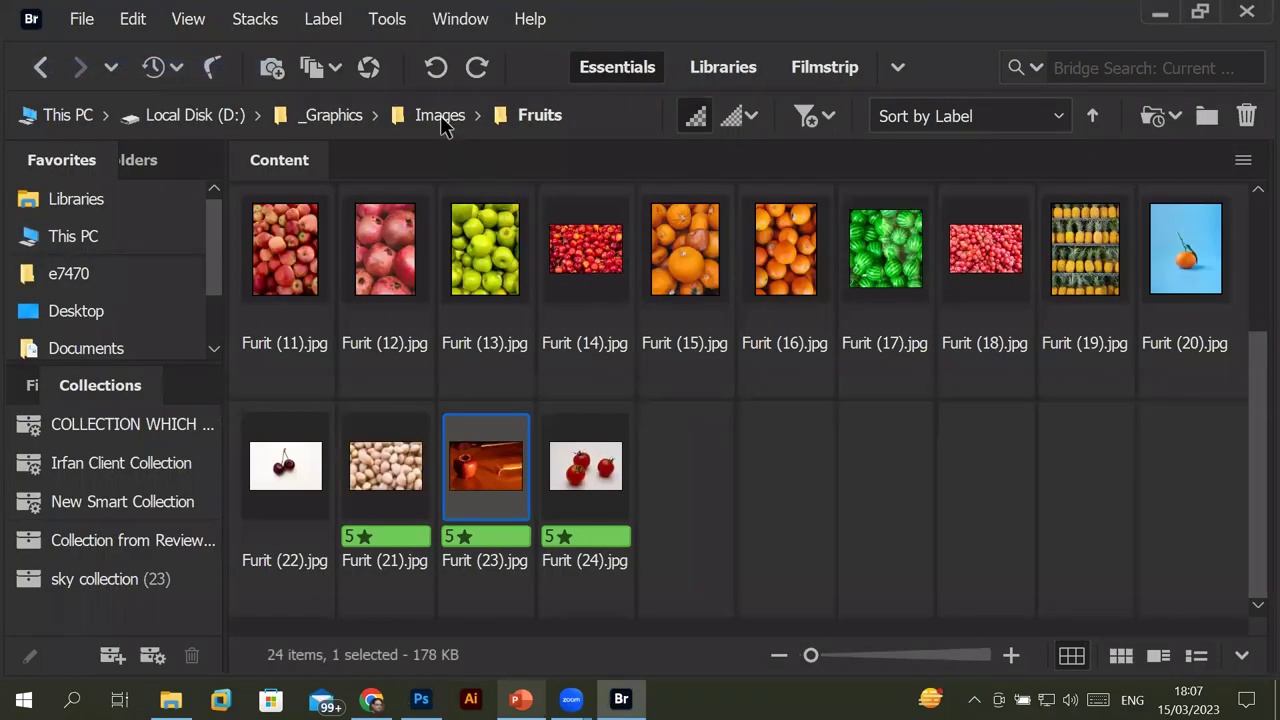
{"action": "left_click", "coordinate": [447, 120]}
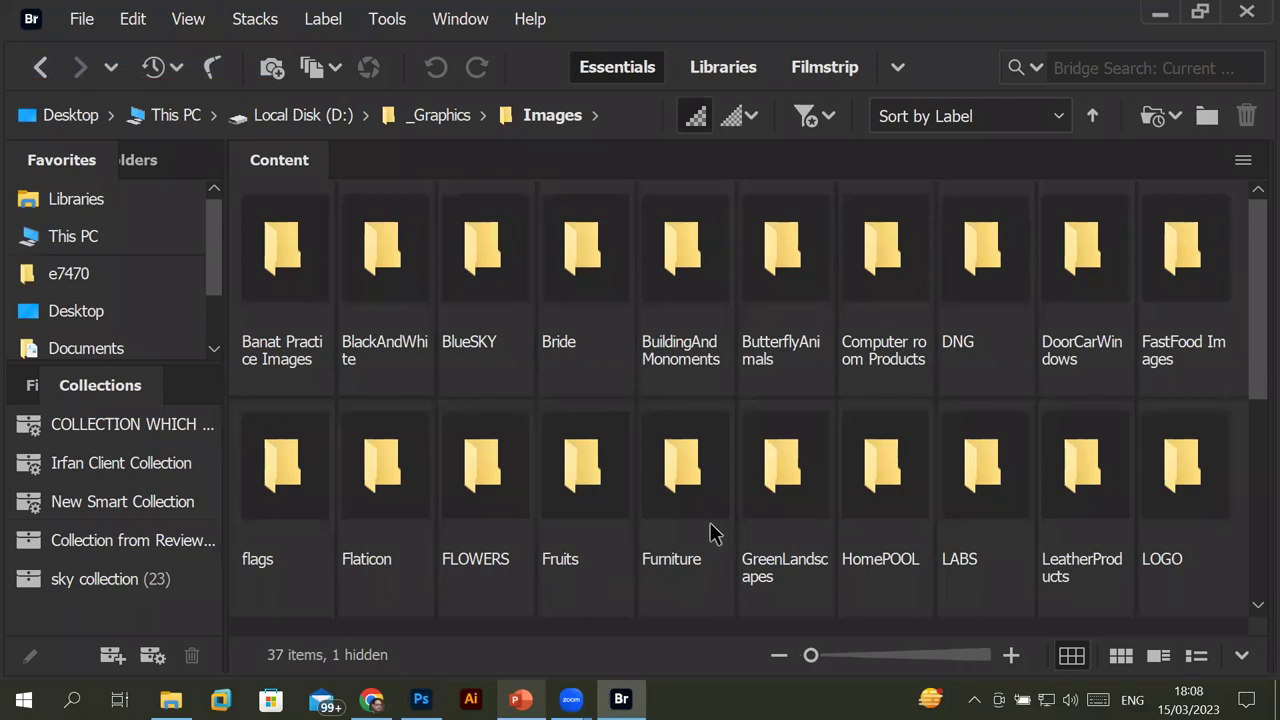
{"action": "scroll", "coordinate": [775, 494], "scroll_direction": "down", "scroll_amount": 5}
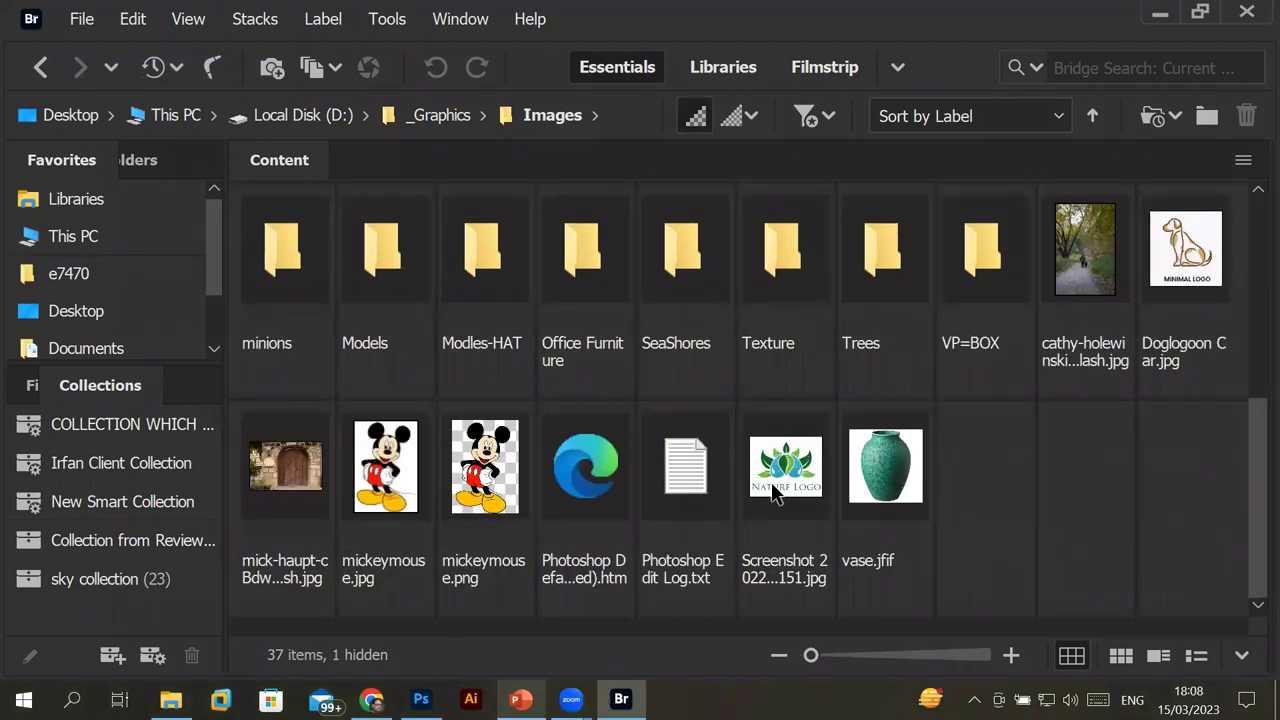
{"action": "scroll", "coordinate": [775, 494], "scroll_direction": "up", "scroll_amount": 5}
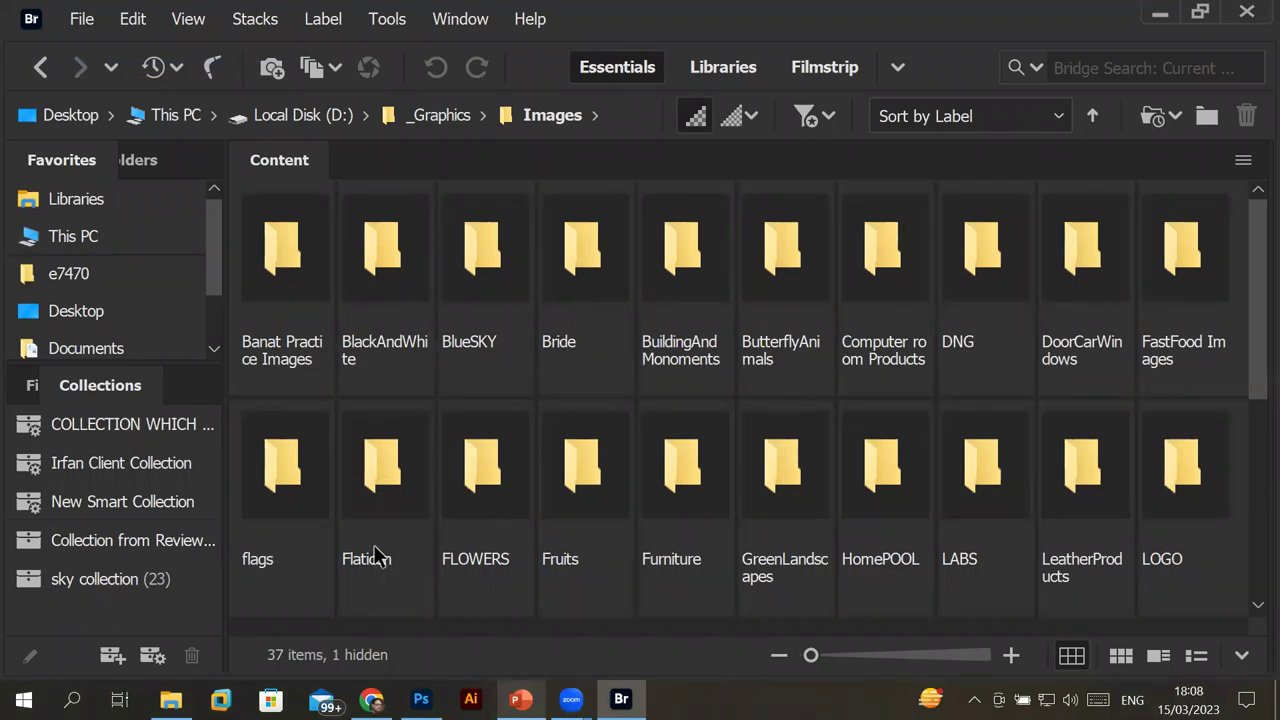
{"action": "scroll", "coordinate": [430, 516], "scroll_direction": "down", "scroll_amount": 5}
{"action": "double_click", "coordinate": [371, 286]}
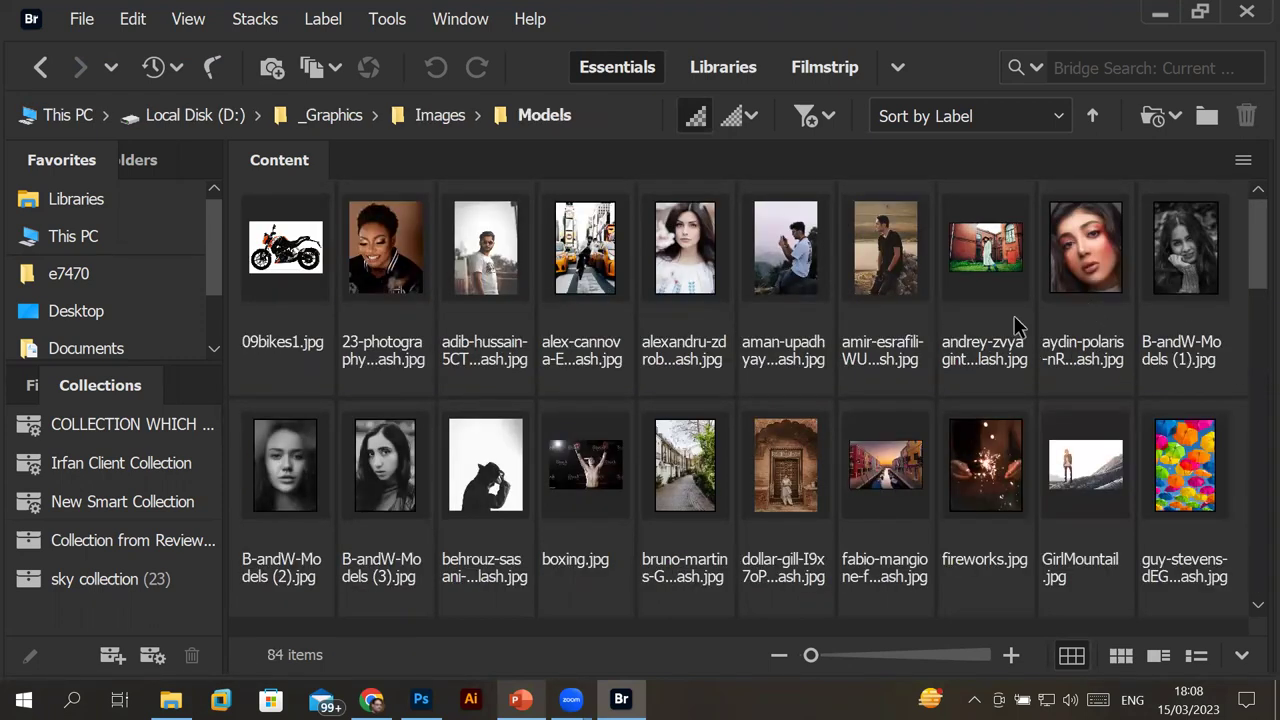
Scroll down the Models folder and open WeddingWramp.jpg in Photoshop.
{"action": "scroll", "coordinate": [952, 468], "scroll_direction": "down", "scroll_amount": 3}
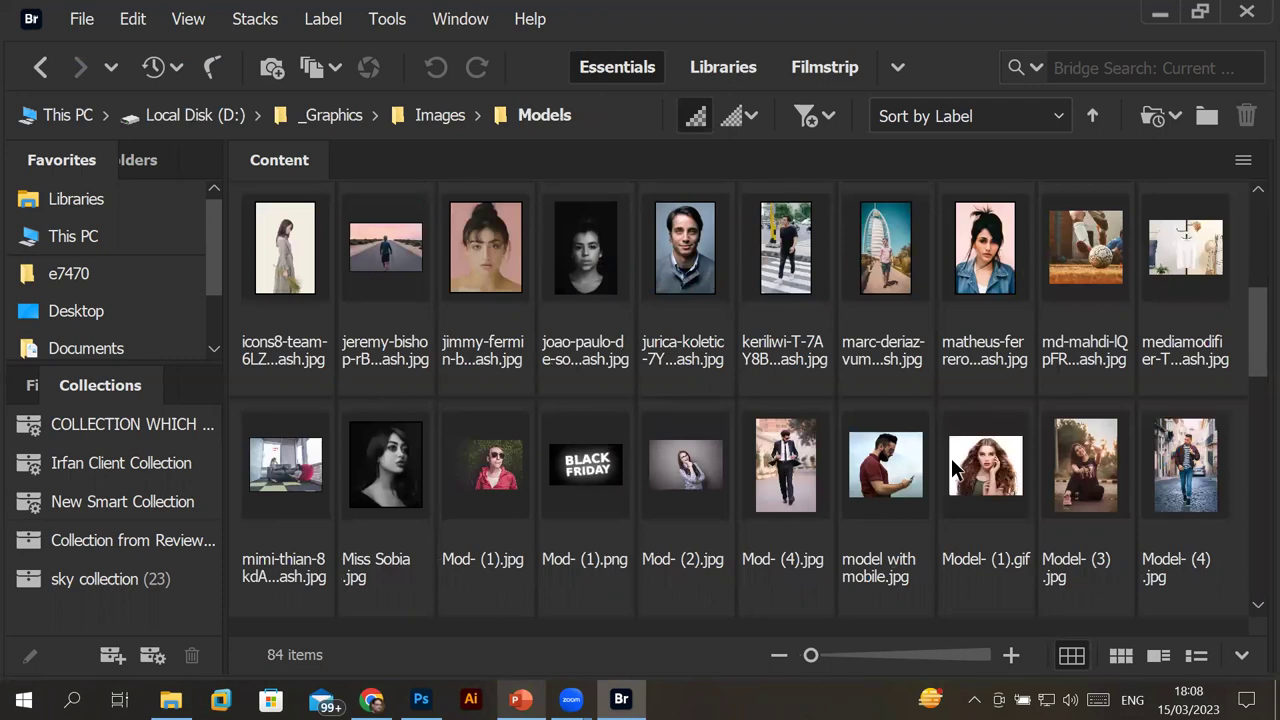
{"action": "scroll", "coordinate": [952, 468], "scroll_direction": "down", "scroll_amount": 2}
{"action": "scroll", "coordinate": [951, 458], "scroll_direction": "down", "scroll_amount": 2}
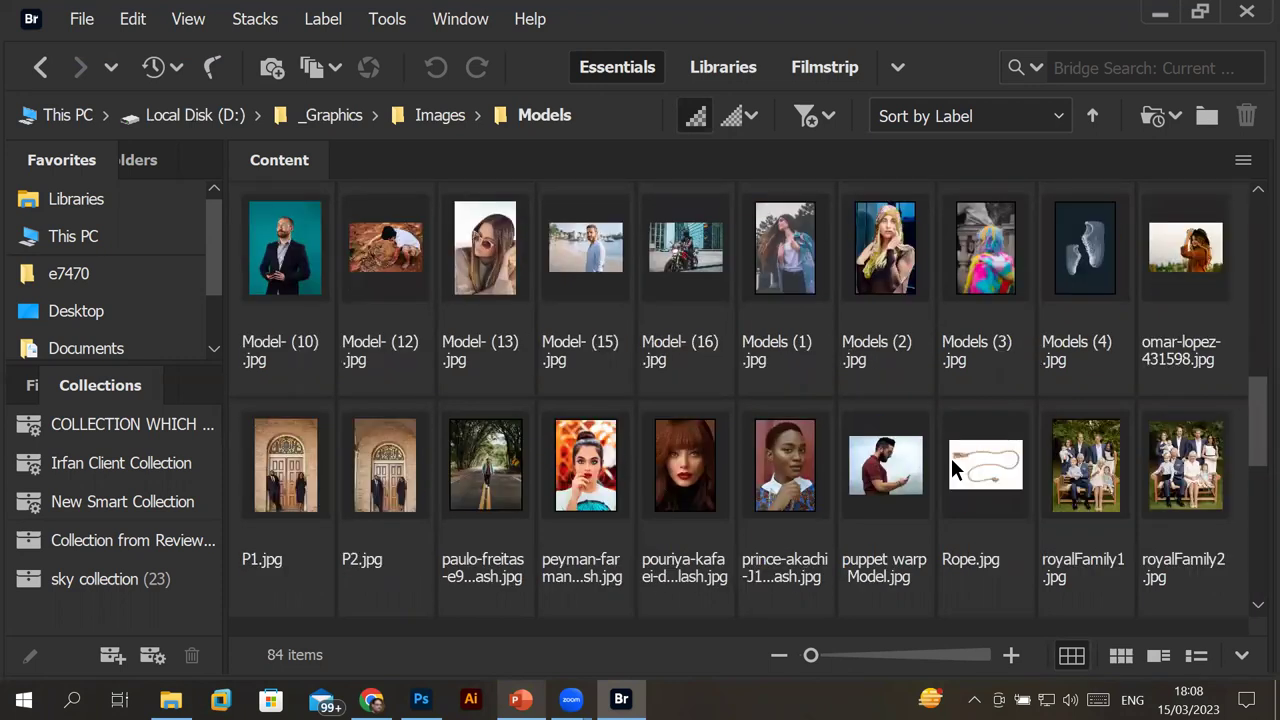
{"action": "scroll", "coordinate": [950, 465], "scroll_direction": "down", "scroll_amount": 2}
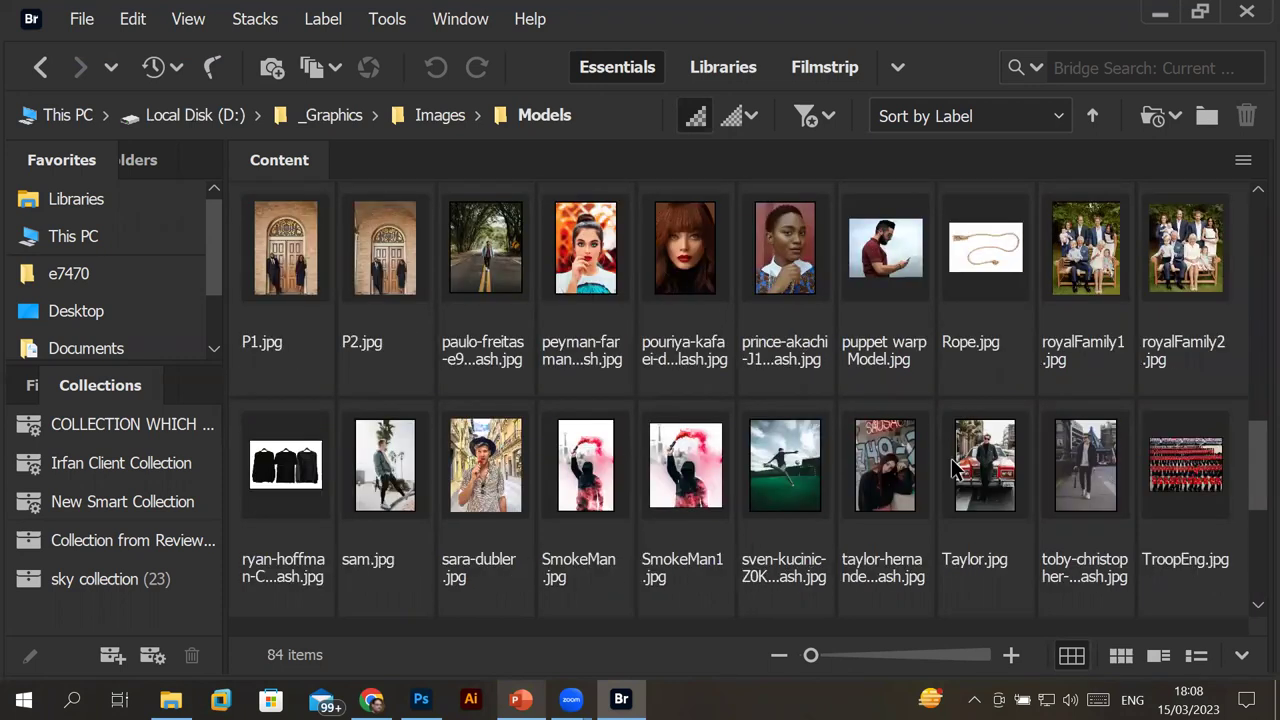
{"action": "scroll", "coordinate": [951, 465], "scroll_direction": "down", "scroll_amount": 5}
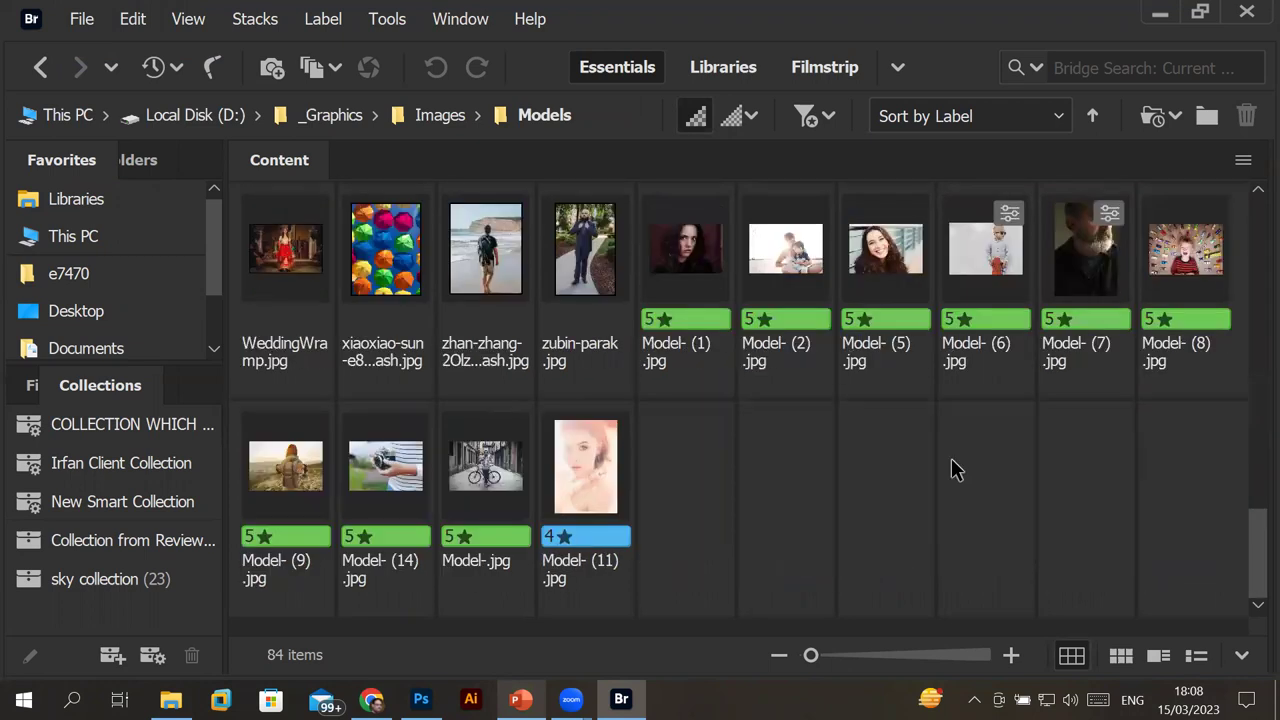
{"action": "double_click", "coordinate": [283, 259]}
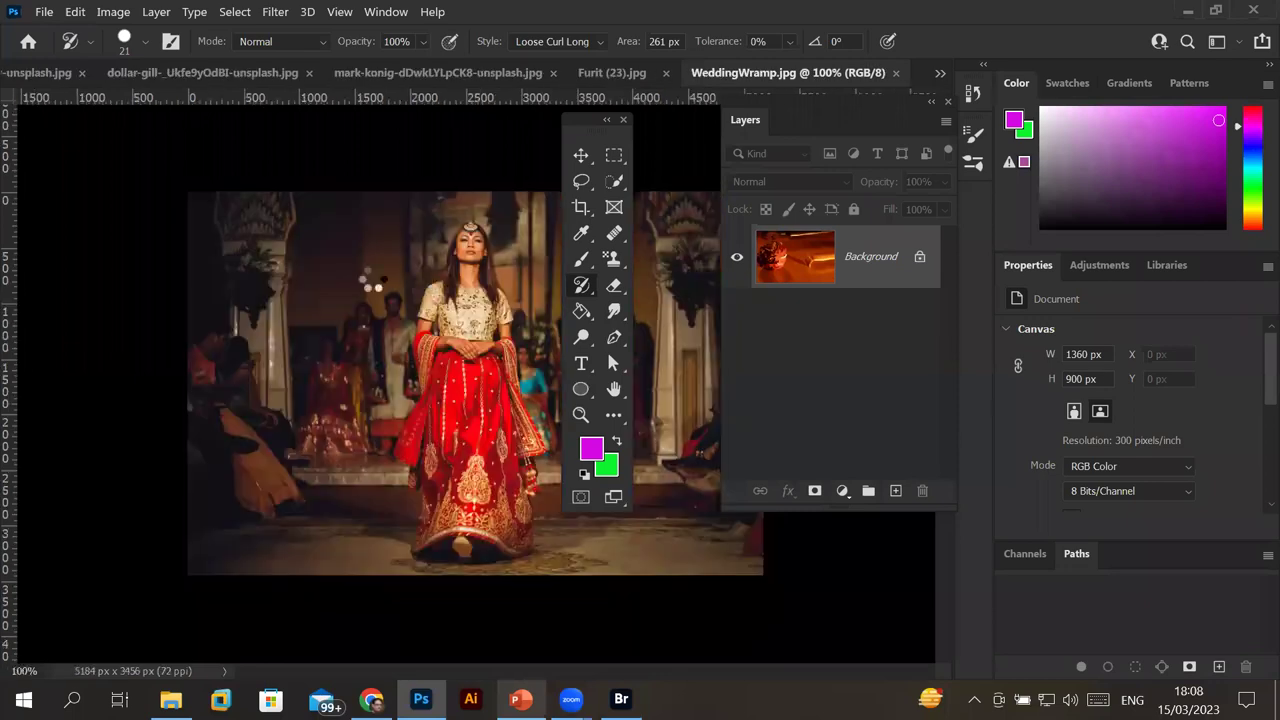
Unlock WeddingWramp.jpg's Background into Layer 0 and make Layer 0 active.
{"action": "mouse_move", "coordinate": [576, 125]}
{"action": "left_mouse_down"}
{"action": "mouse_move", "coordinate": [198, 197]}
{"action": "mouse_move", "coordinate": [112, 197]}
{"action": "left_mouse_up"}
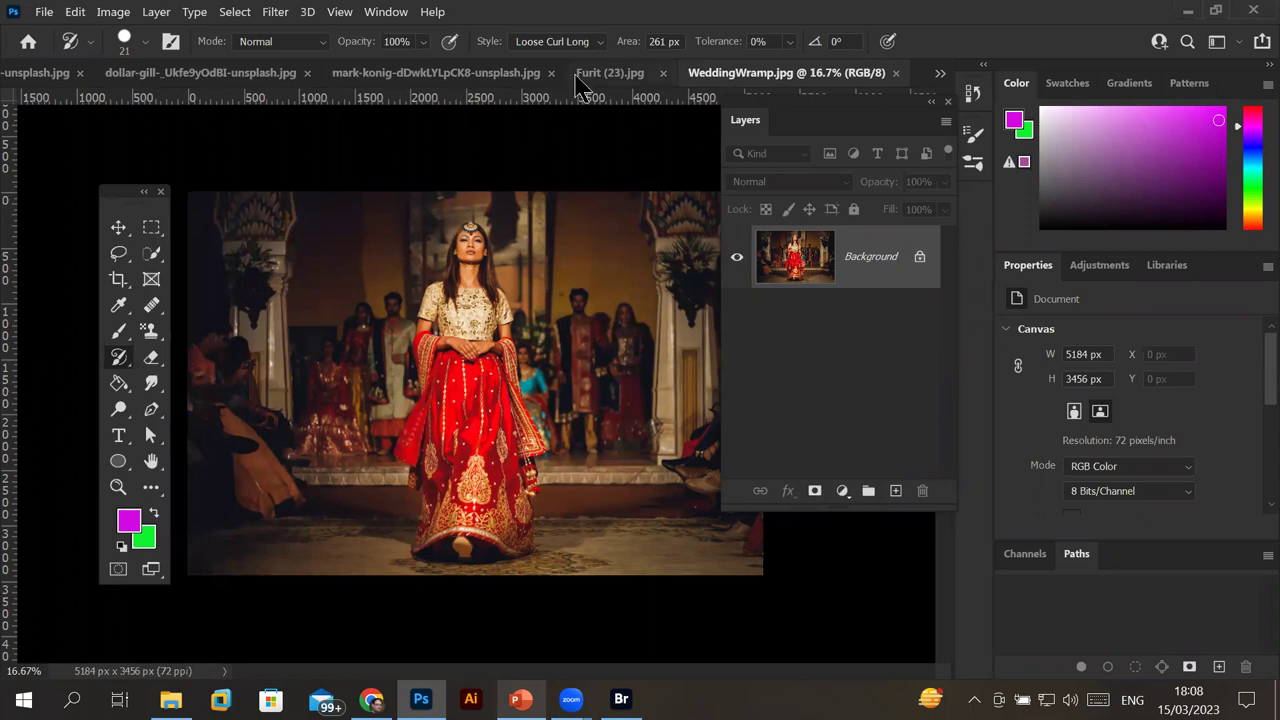
{"action": "left_click", "coordinate": [919, 256]}
{"action": "left_click", "coordinate": [860, 257]}
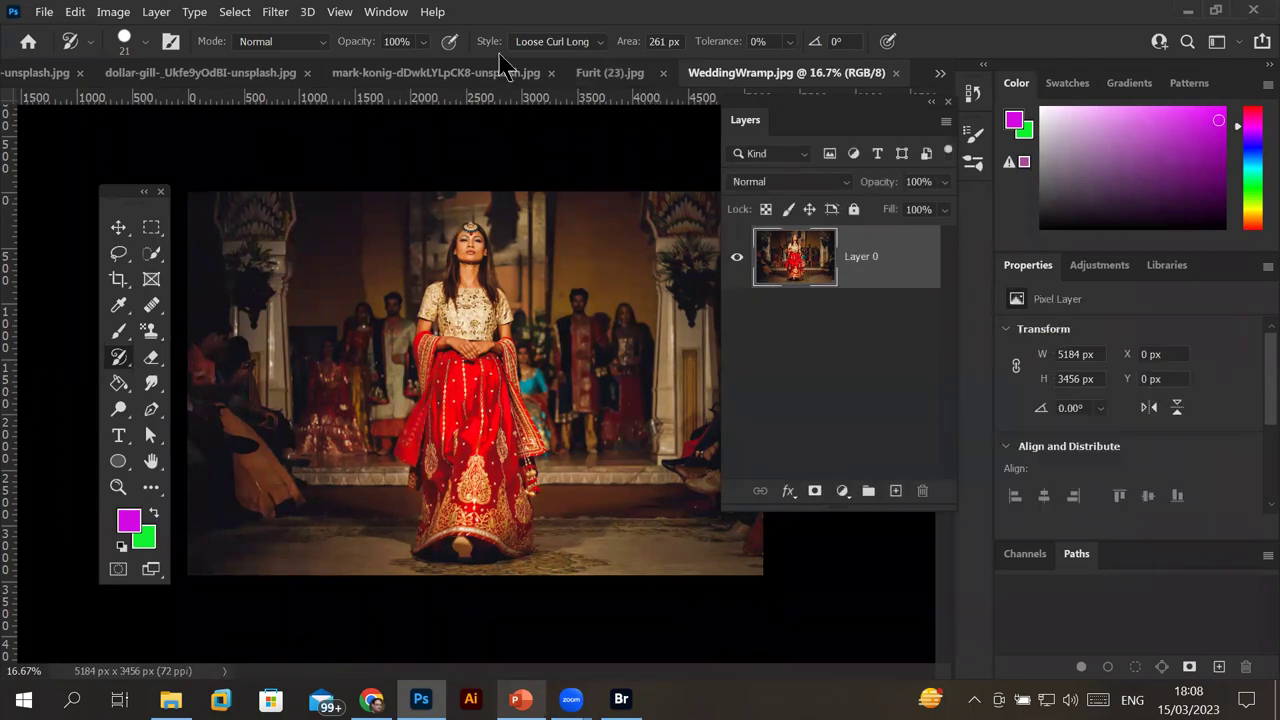
Paint Loose Curl Long strokes down the right side, right of the skirt, and over the seated guests.
{"action": "left_click_drag", "start_coordinate": [630, 231], "coordinate": [706, 545]}
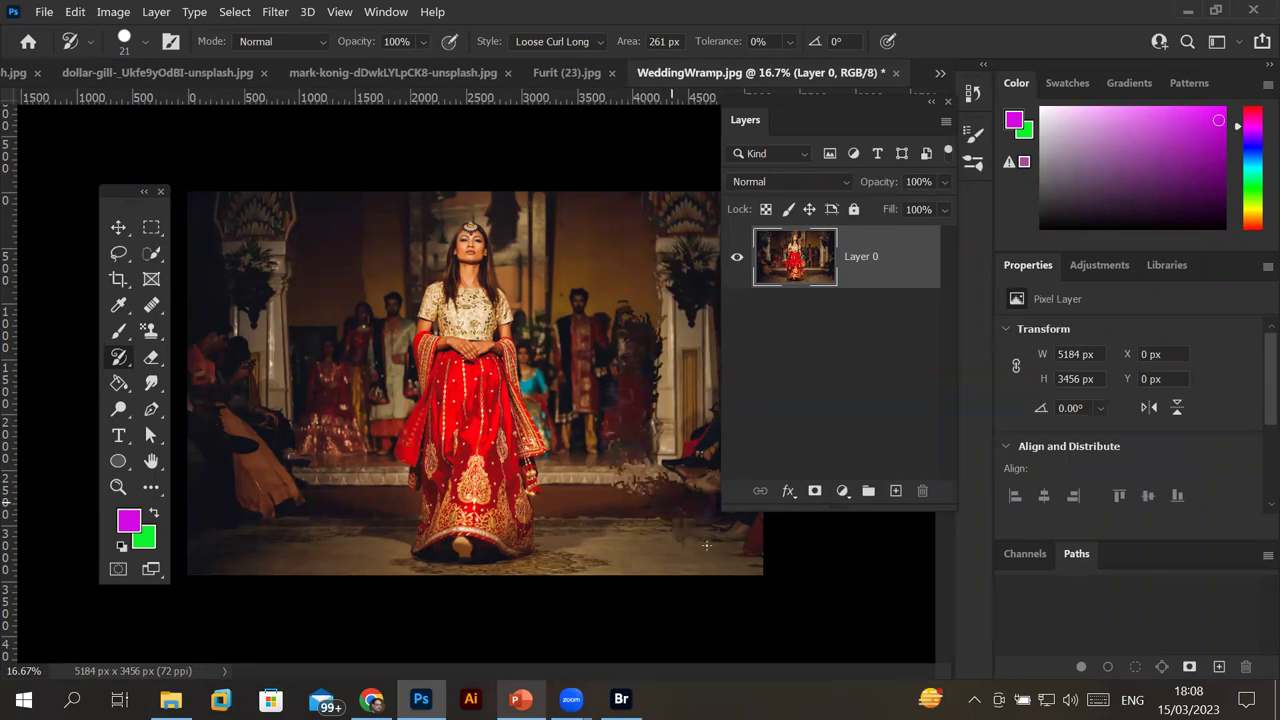
{"action": "mouse_move", "coordinate": [630, 525]}
{"action": "left_mouse_down"}
{"action": "mouse_move", "coordinate": [691, 408]}
{"action": "mouse_move", "coordinate": [667, 323]}
{"action": "left_mouse_up"}
{"action": "left_click_drag", "start_coordinate": [645, 350], "coordinate": [672, 340]}
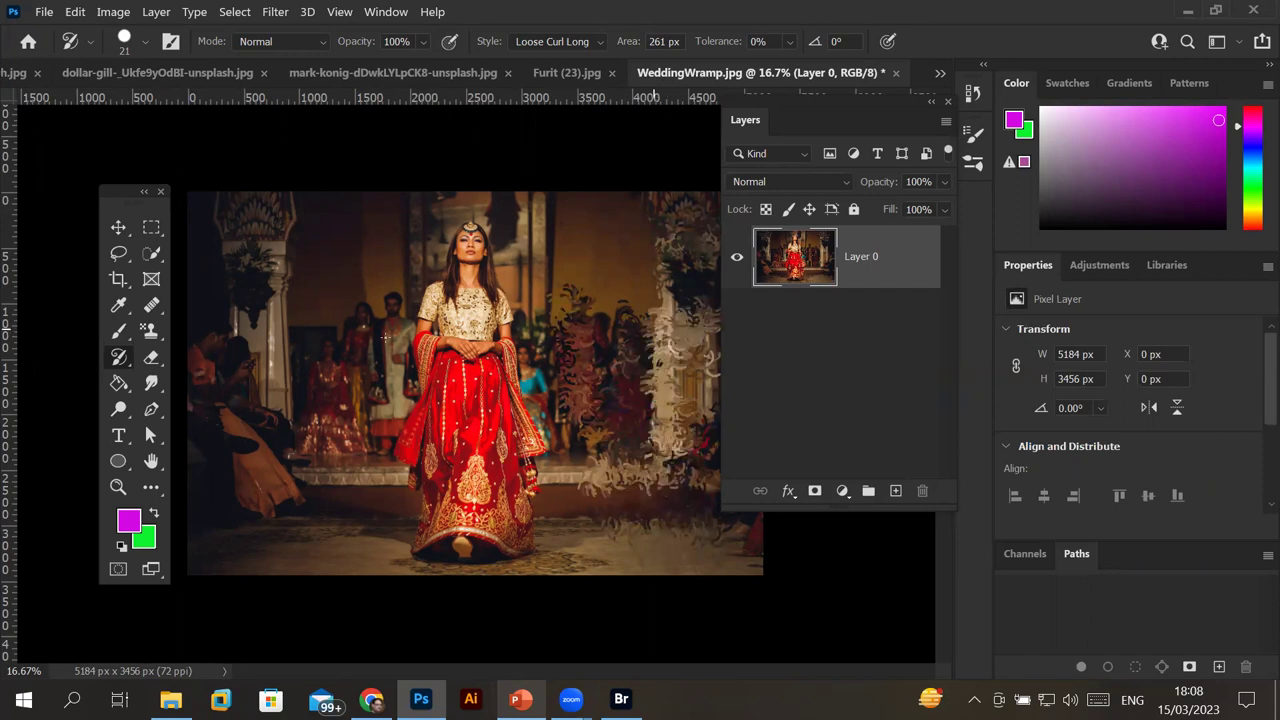
{"action": "mouse_move", "coordinate": [284, 463]}
{"action": "left_mouse_down"}
{"action": "mouse_move", "coordinate": [349, 371]}
{"action": "mouse_move", "coordinate": [360, 554]}
{"action": "mouse_move", "coordinate": [219, 457]}
{"action": "left_mouse_up"}
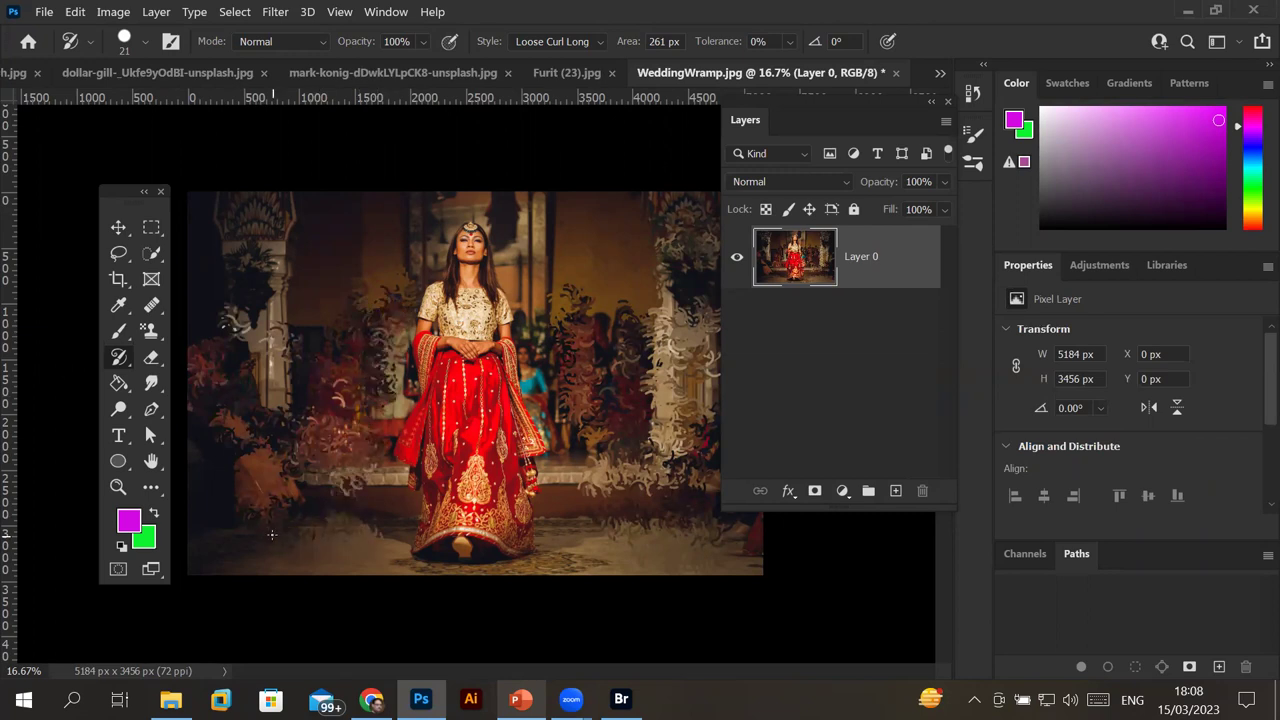
{"action": "left_click_drag", "start_coordinate": [518, 342], "coordinate": [588, 525]}
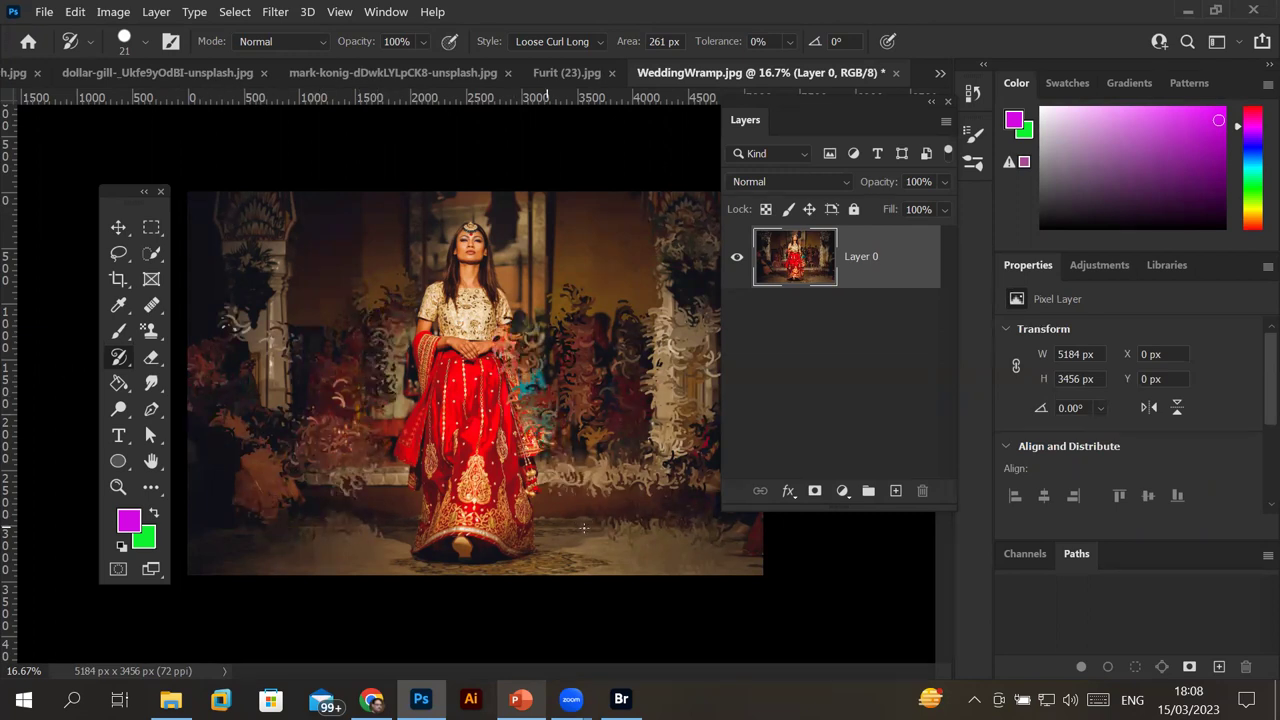
{"action": "key", "text": "ctrl+plus"}
{"action": "scroll", "coordinate": [549, 240], "scroll_direction": "up", "scroll_amount": 2}
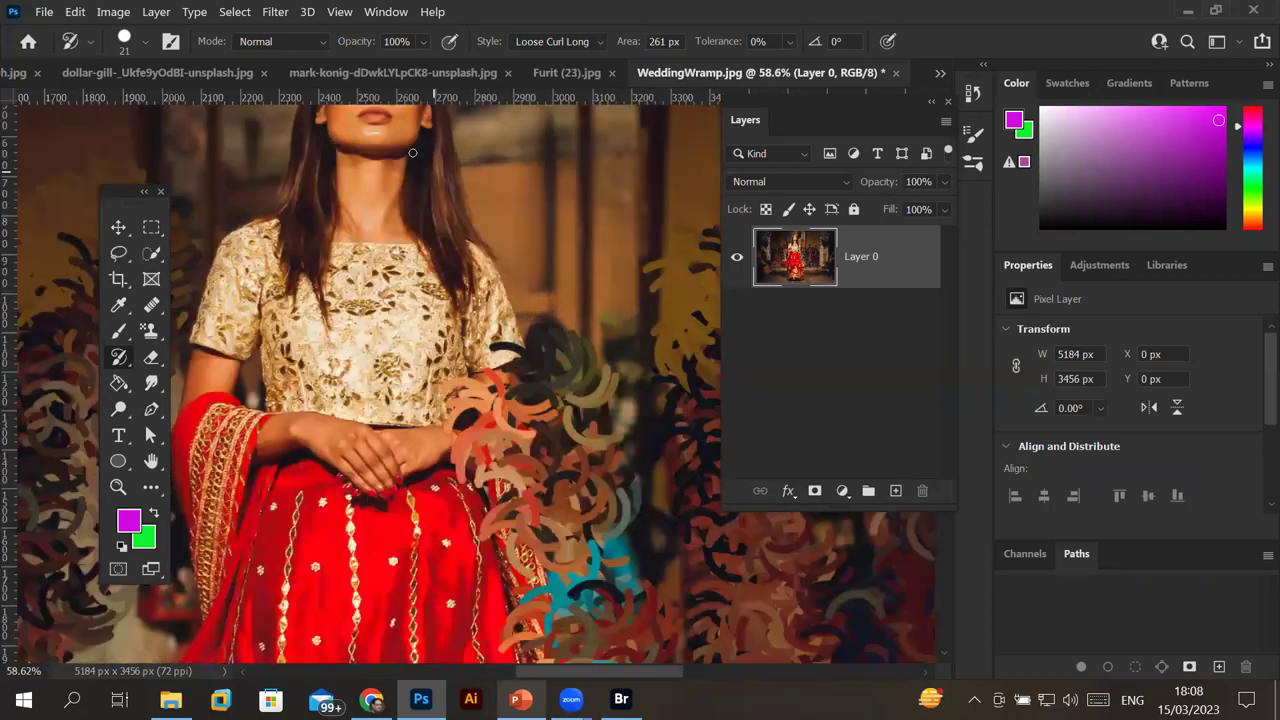
{"action": "scroll", "coordinate": [520, 350], "scroll_direction": "down", "scroll_amount": 2}
{"action": "scroll", "coordinate": [520, 350], "scroll_direction": "down", "scroll_amount": 2}
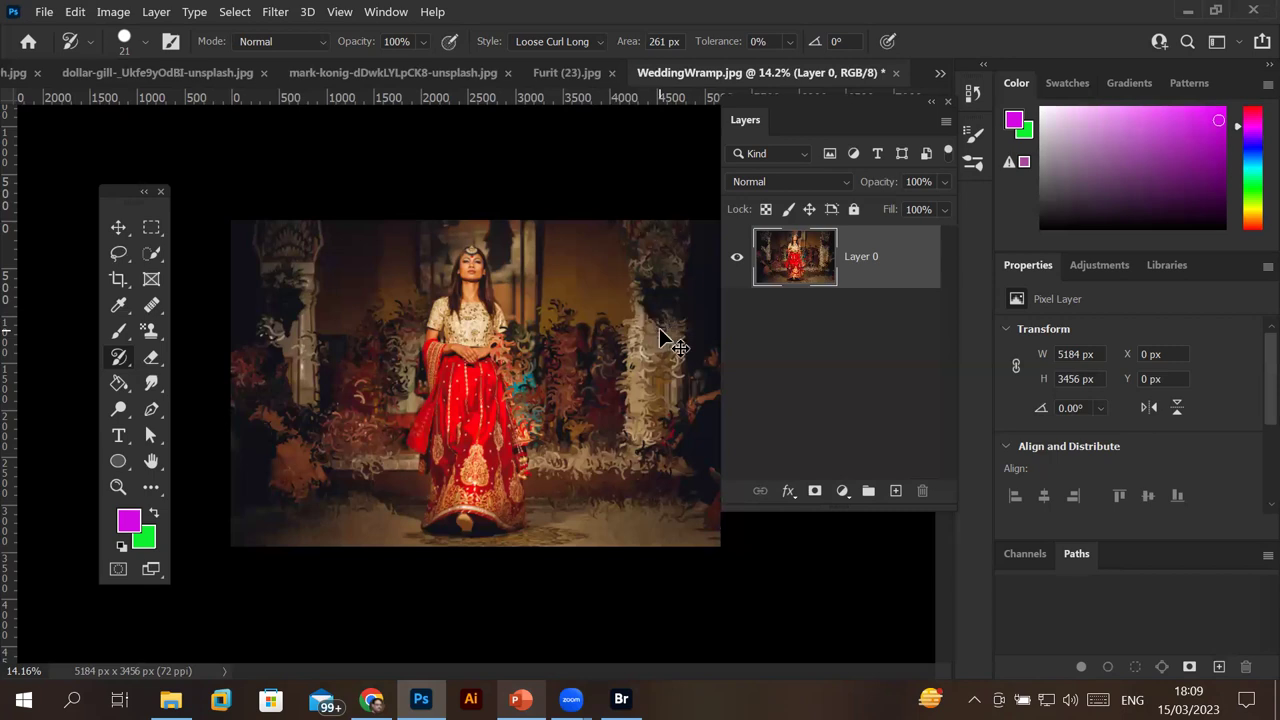
Revert the photo to its original state and set the Art History Brush opacity to 35%.
{"action": "key", "text": "ctrl+z"}
{"action": "key", "text": "ctrl+z"}
{"action": "key", "text": "ctrl+z"}
{"action": "key", "text": "ctrl+z"}
{"action": "key", "text": "ctrl+z"}
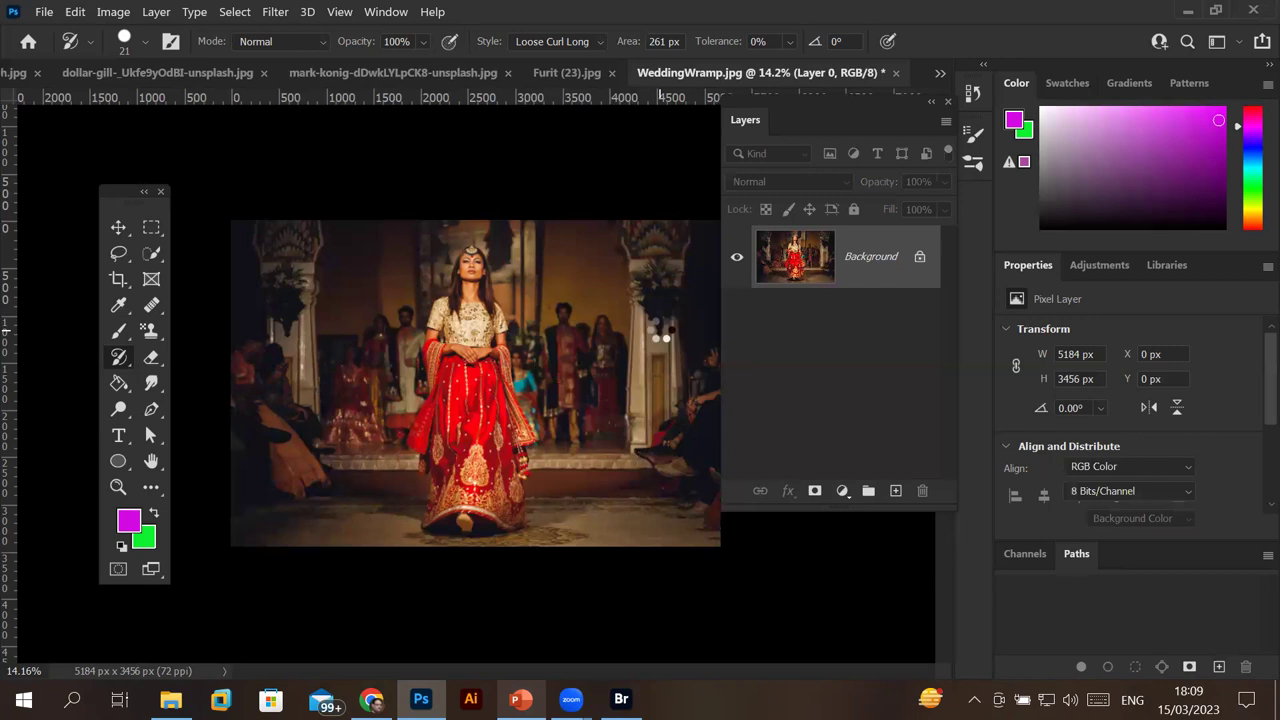
{"action": "left_click", "coordinate": [423, 41]}
{"action": "left_click_drag", "start_coordinate": [462, 64], "coordinate": [398, 64]}
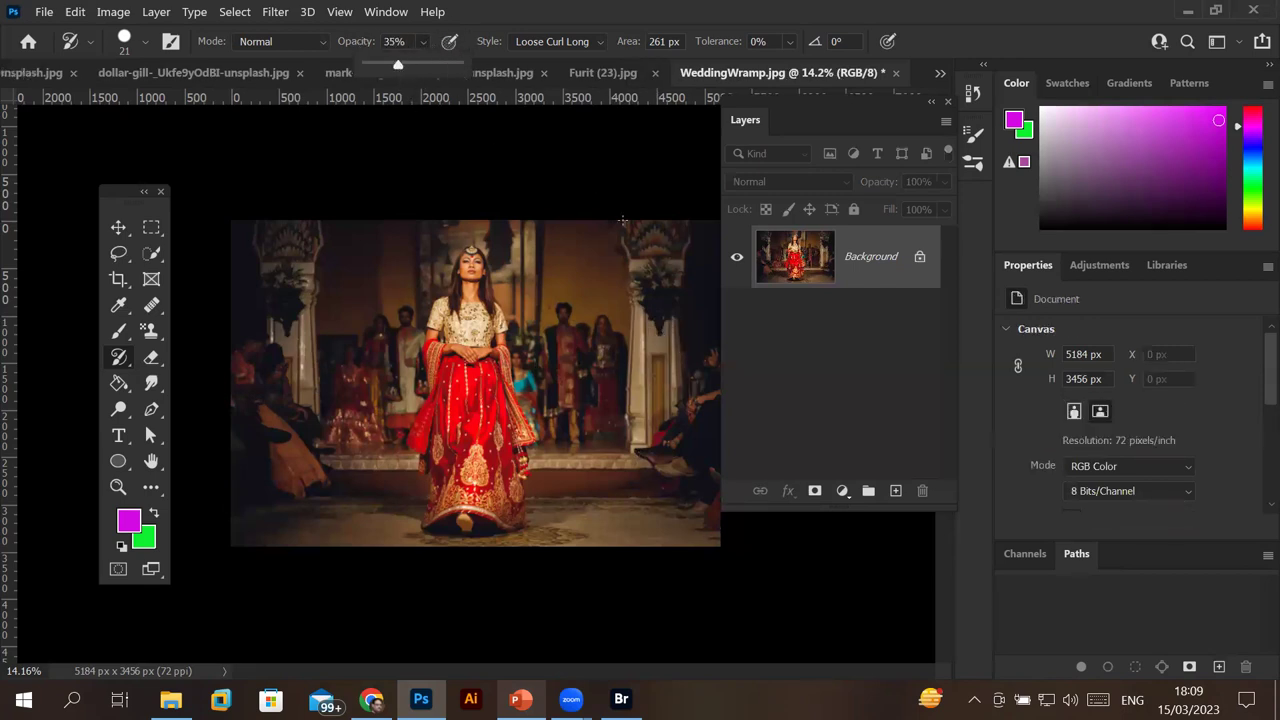
{"action": "left_click", "coordinate": [587, 277]}
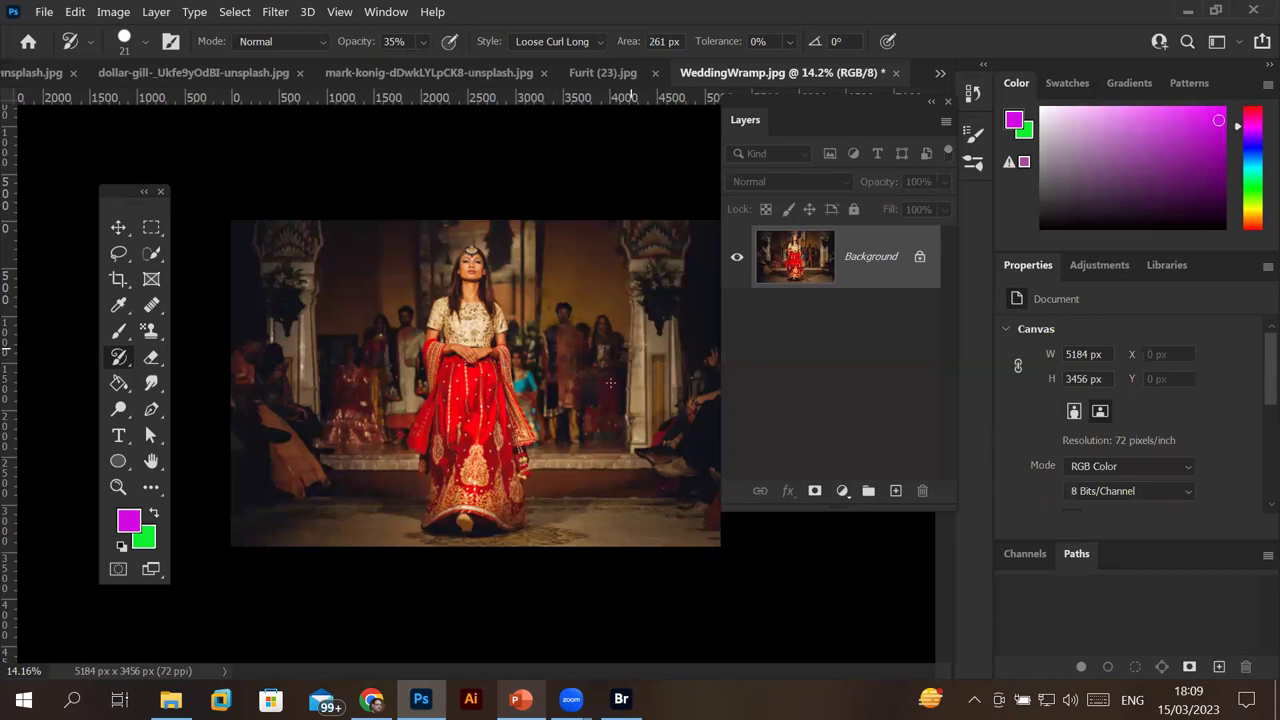
Paint a 35% test stroke across the background figures, then undo the dabs.
{"action": "mouse_move", "coordinate": [590, 346]}
{"action": "left_mouse_down"}
{"action": "mouse_move", "coordinate": [329, 369]}
{"action": "mouse_move", "coordinate": [367, 366]}
{"action": "left_mouse_up"}
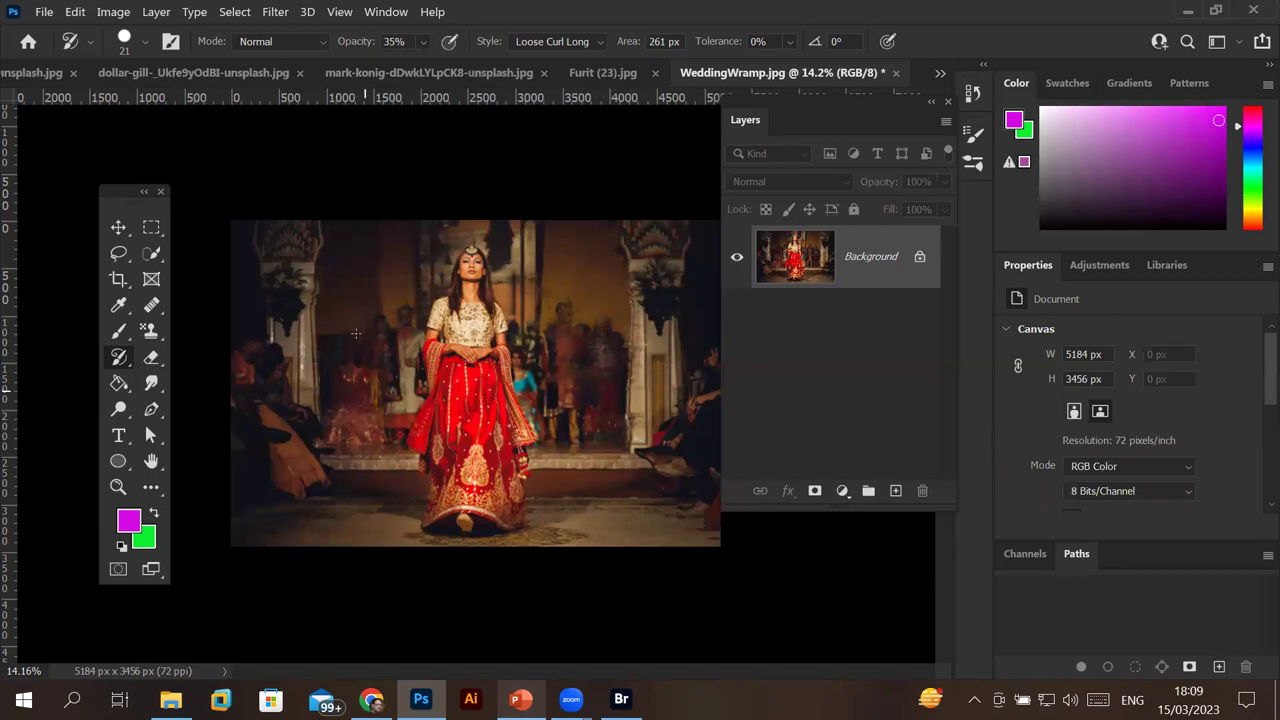
{"action": "scroll", "coordinate": [403, 304], "scroll_direction": "up", "scroll_amount": 1}
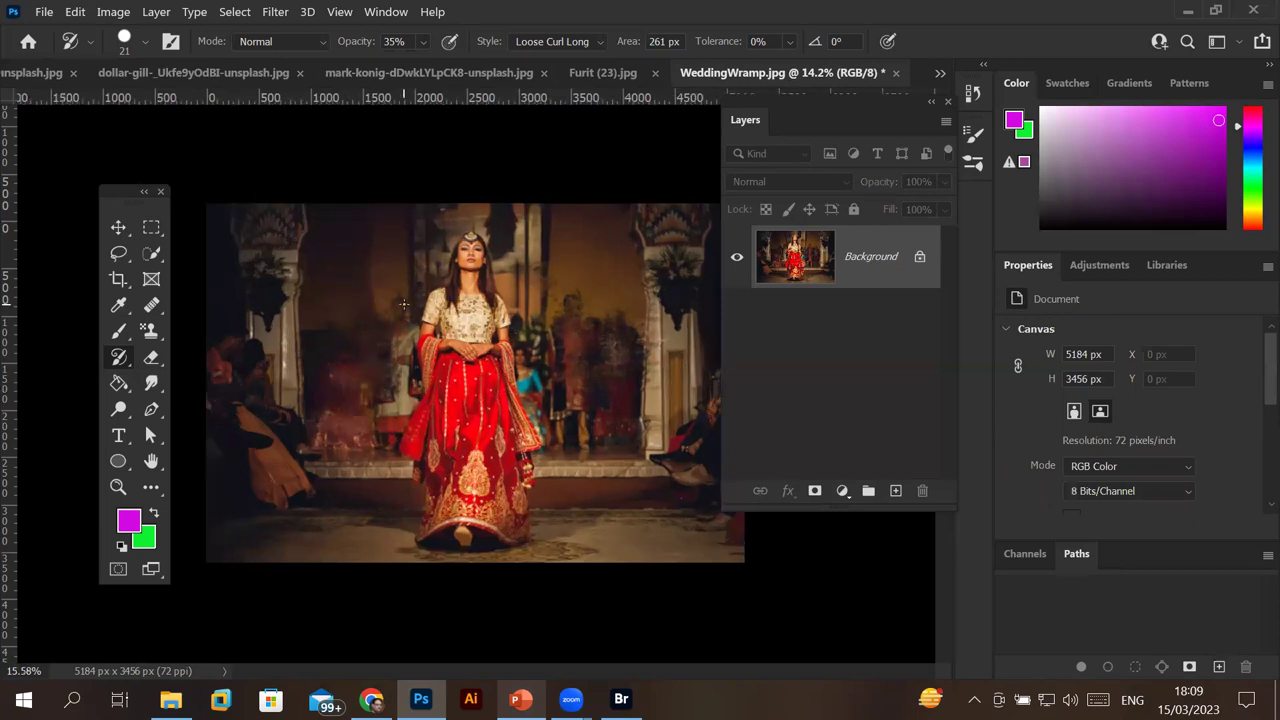
{"action": "scroll", "coordinate": [403, 304], "scroll_direction": "up", "scroll_amount": 8}
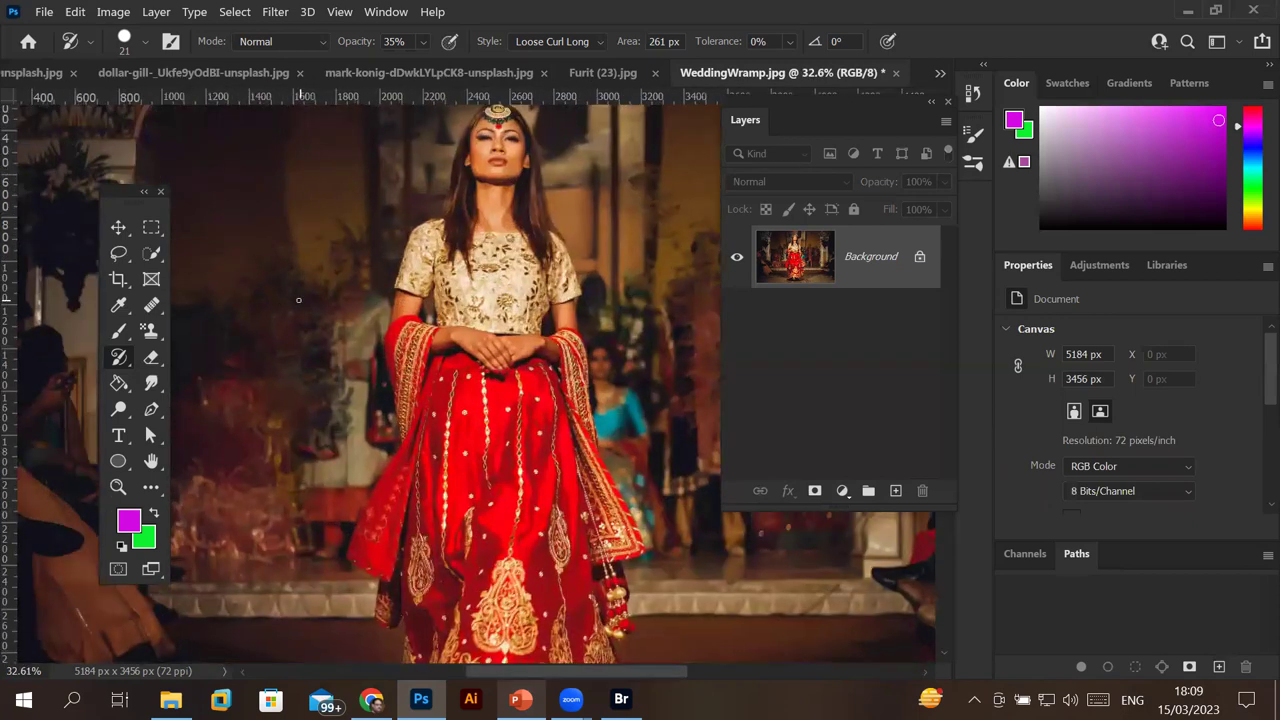
{"action": "key", "text": "ctrl+z"}
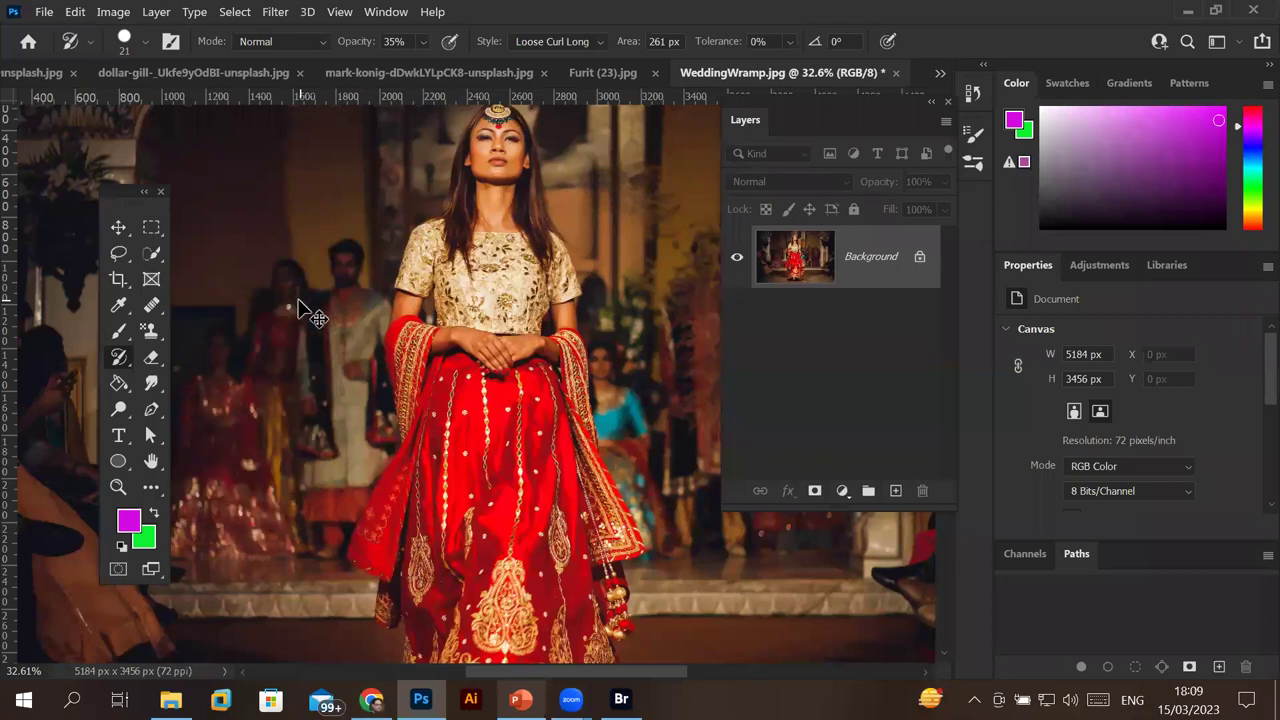
{"action": "key", "text": "ctrl+z"}
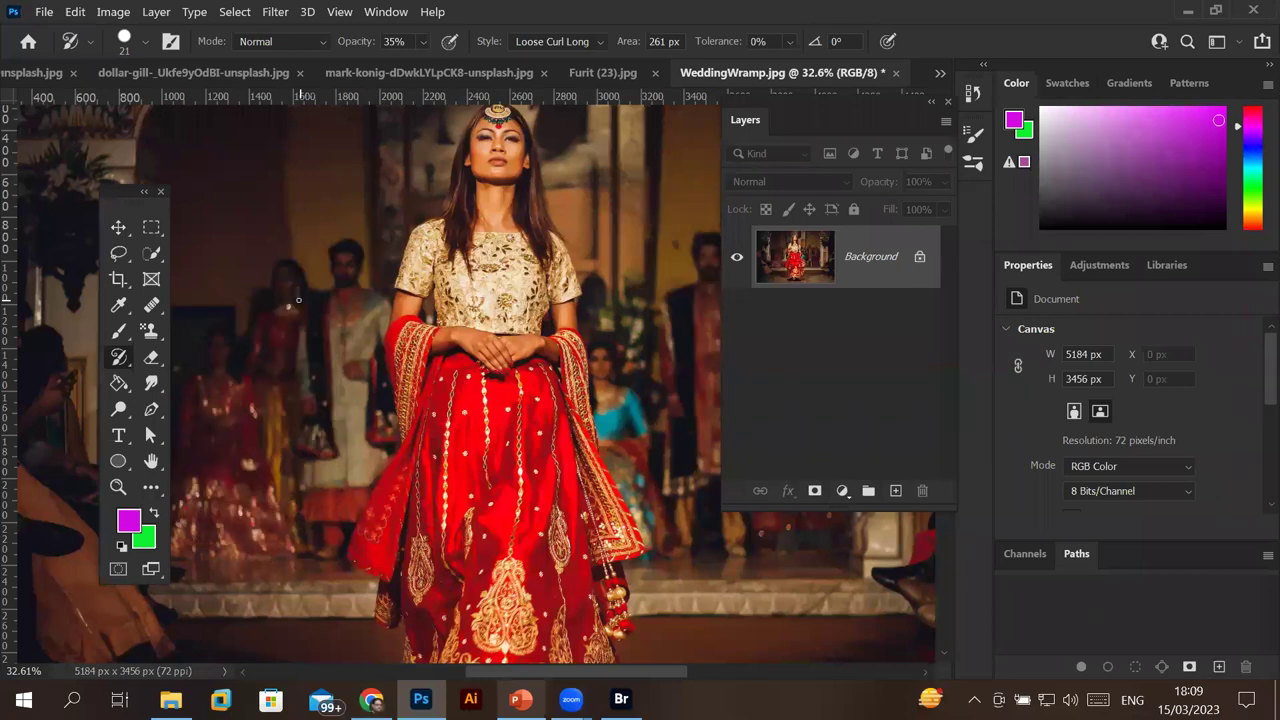
{"action": "left_click", "coordinate": [300, 44]}
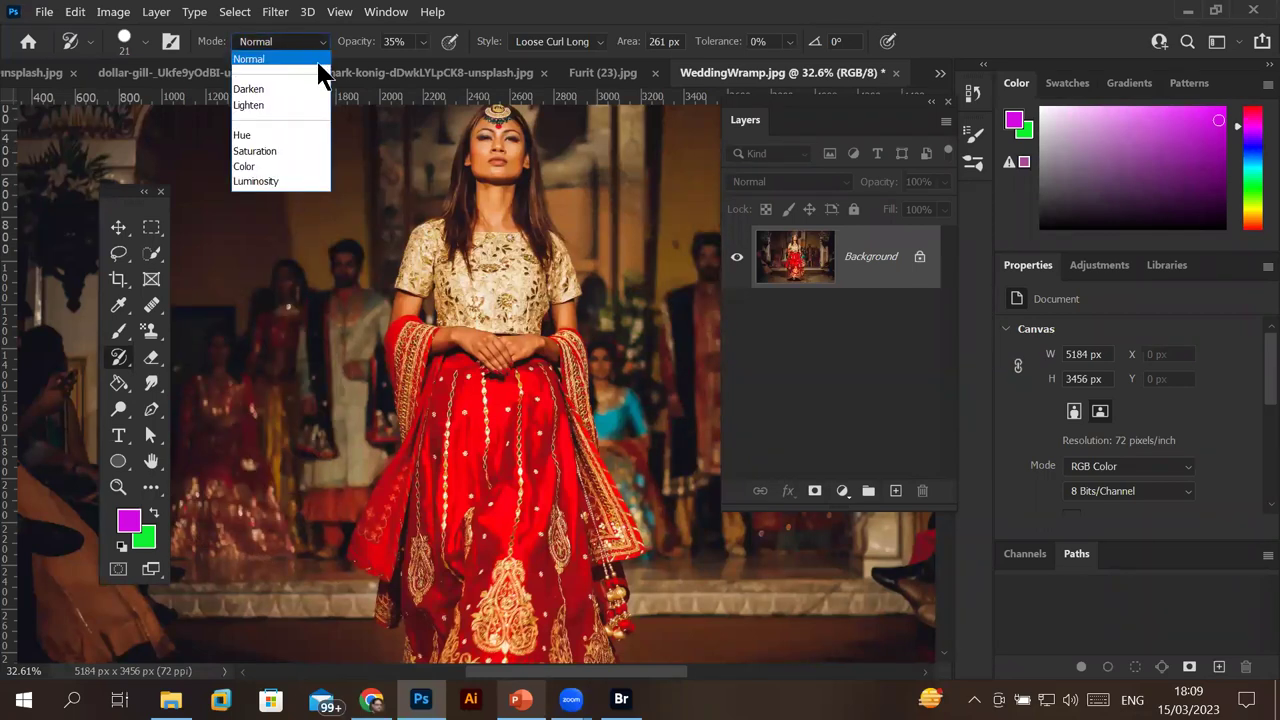
Try Darken blending with strokes over the left and right background, then undo them.
{"action": "left_click", "coordinate": [250, 89]}
{"action": "mouse_move", "coordinate": [281, 260]}
{"action": "left_mouse_down"}
{"action": "mouse_move", "coordinate": [349, 309]}
{"action": "mouse_move", "coordinate": [320, 588]}
{"action": "left_mouse_up"}
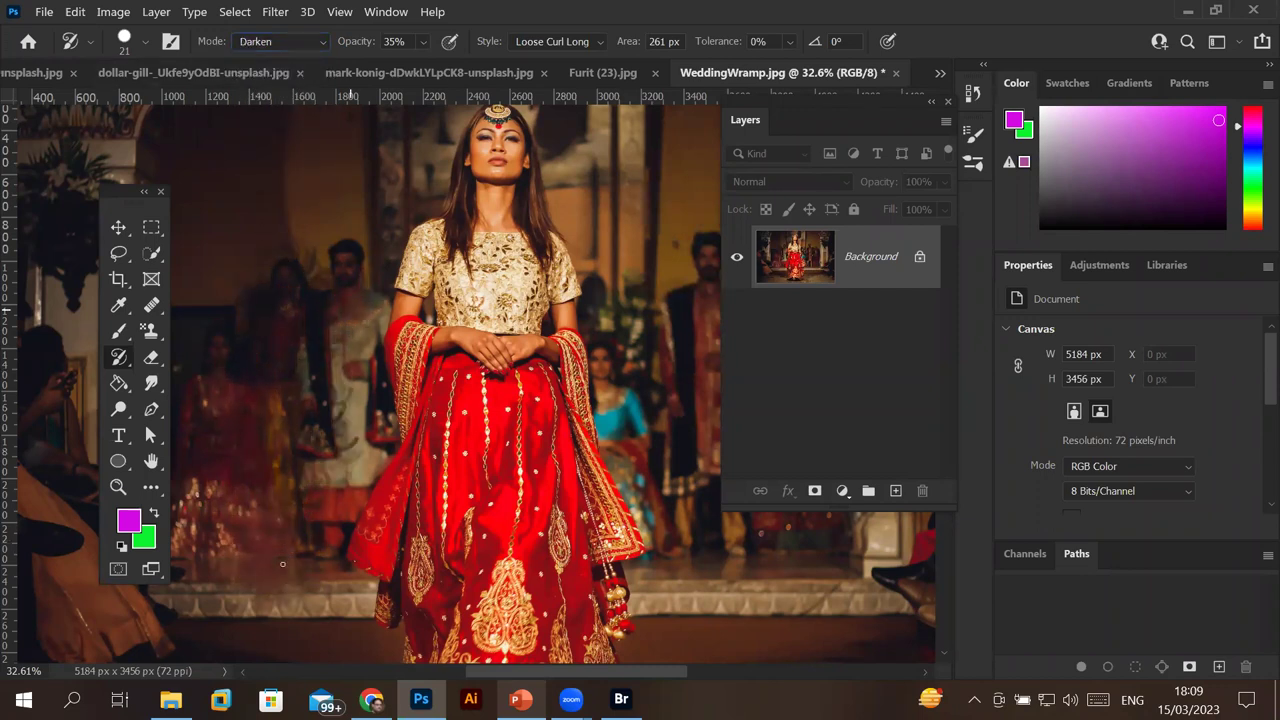
{"action": "mouse_move", "coordinate": [612, 362]}
{"action": "left_mouse_down"}
{"action": "mouse_move", "coordinate": [713, 251]}
{"action": "mouse_move", "coordinate": [660, 425]}
{"action": "left_mouse_up"}
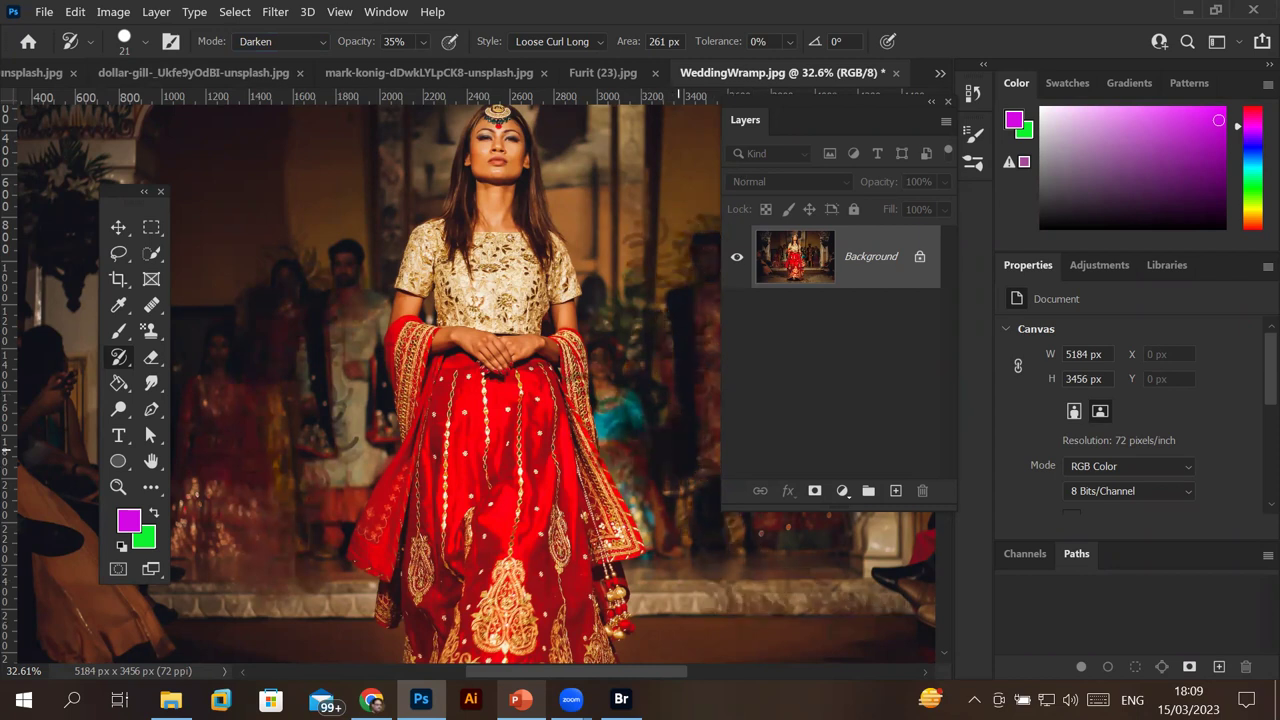
{"action": "key", "text": "ctrl+z"}
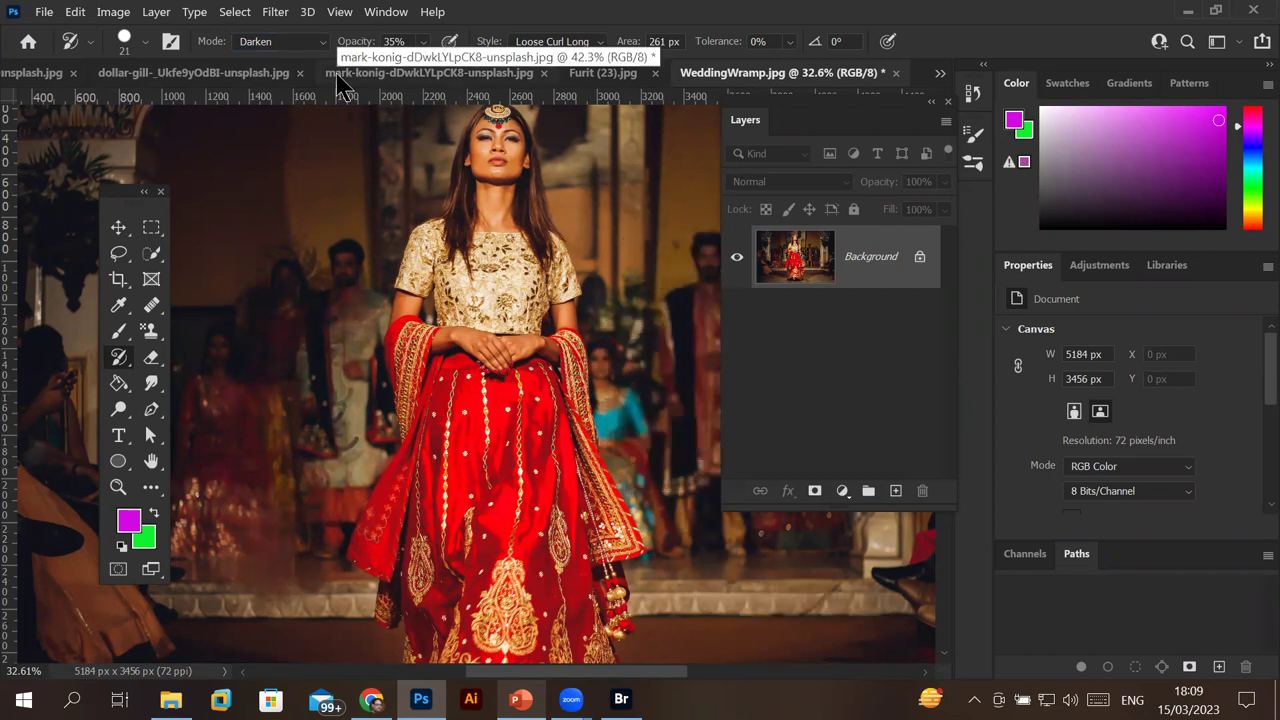
{"action": "key", "text": "ctrl+z"}
Switch the brush to Lighten mode, paint trial strokes over the background figures, and undo them.
{"action": "left_click", "coordinate": [323, 44]}
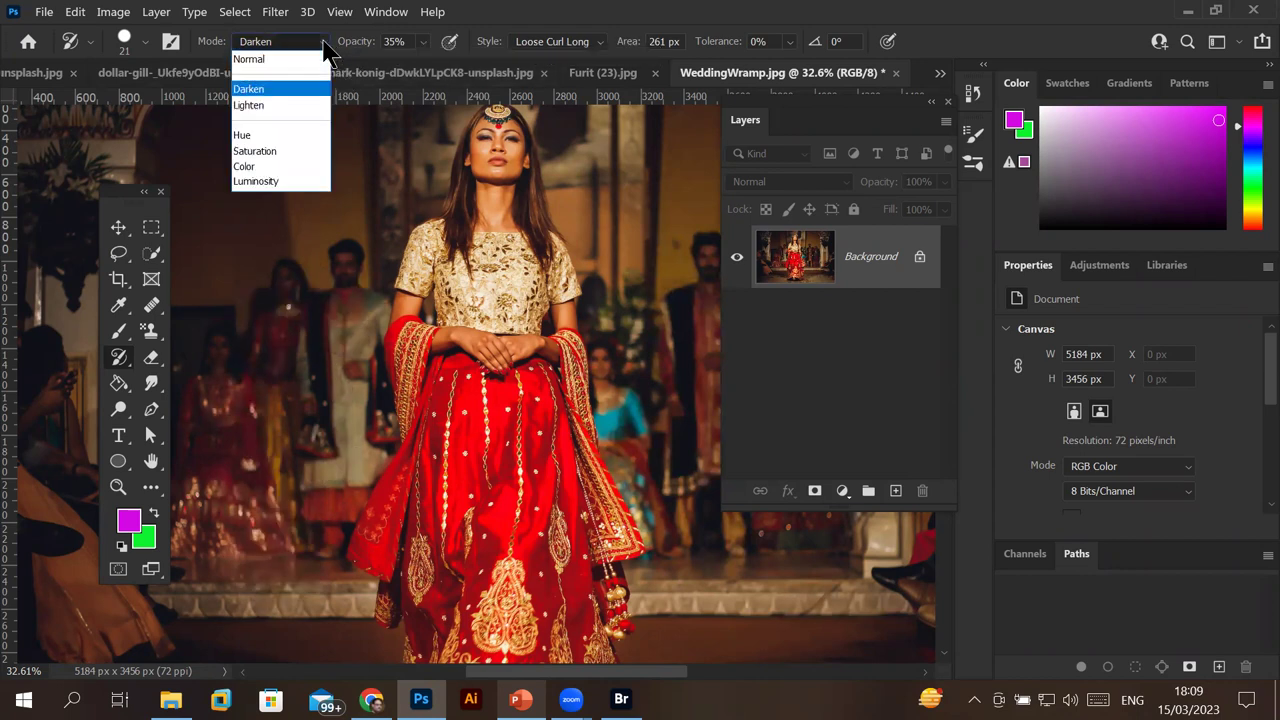
{"action": "left_click", "coordinate": [300, 106]}
{"action": "mouse_move", "coordinate": [286, 250]}
{"action": "left_mouse_down"}
{"action": "mouse_move", "coordinate": [336, 341]}
{"action": "mouse_move", "coordinate": [658, 378]}
{"action": "mouse_move", "coordinate": [713, 345]}
{"action": "mouse_move", "coordinate": [684, 485]}
{"action": "left_mouse_up"}
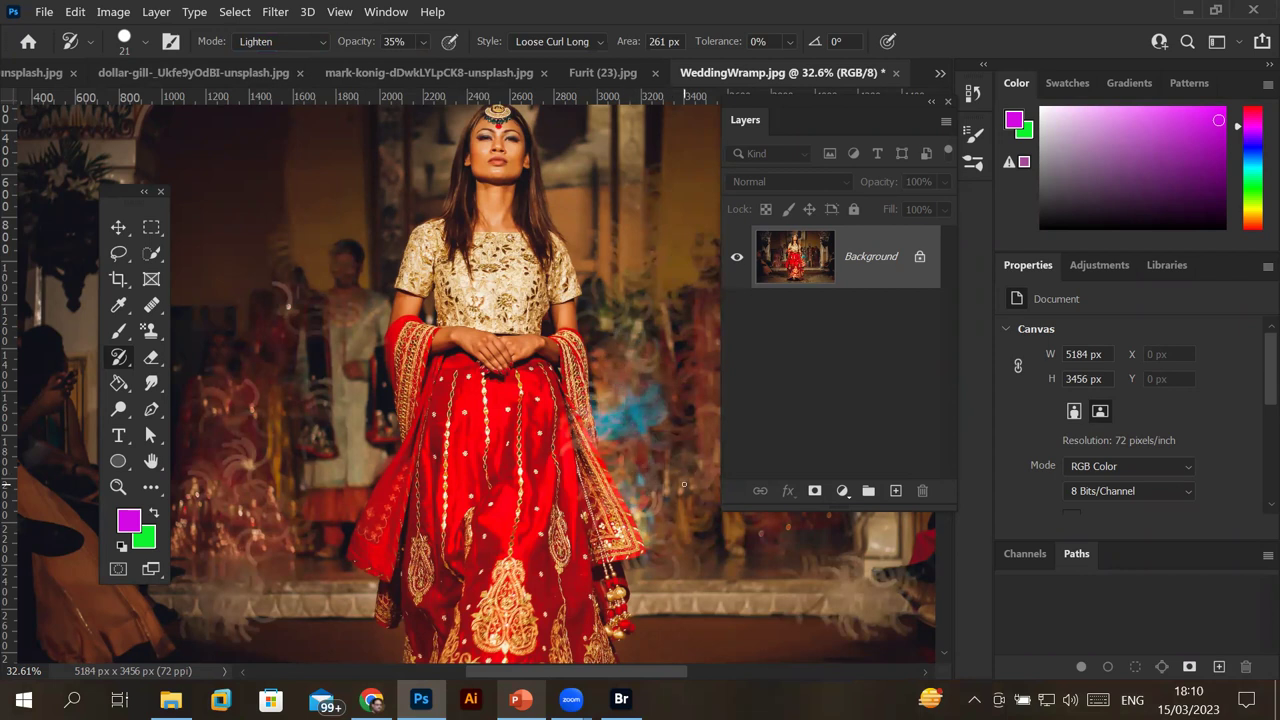
{"action": "left_click_drag", "start_coordinate": [345, 235], "coordinate": [290, 414]}
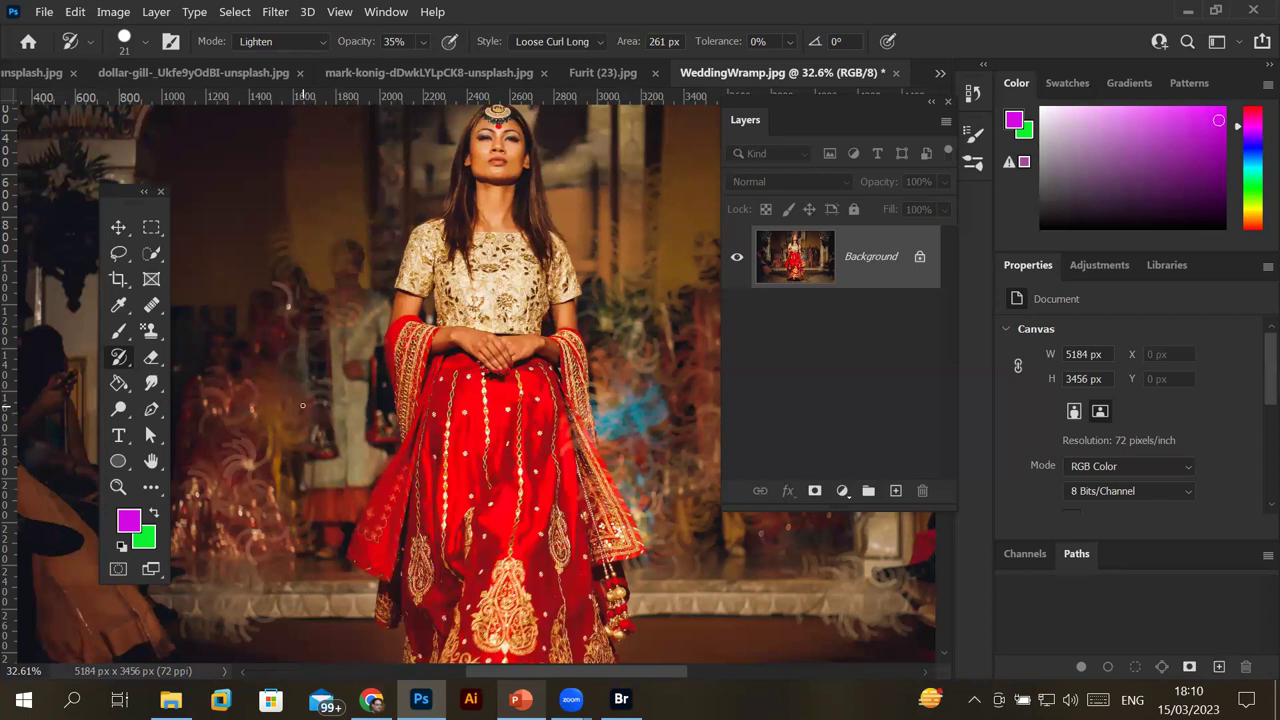
{"action": "key", "text": "ctrl+z"}
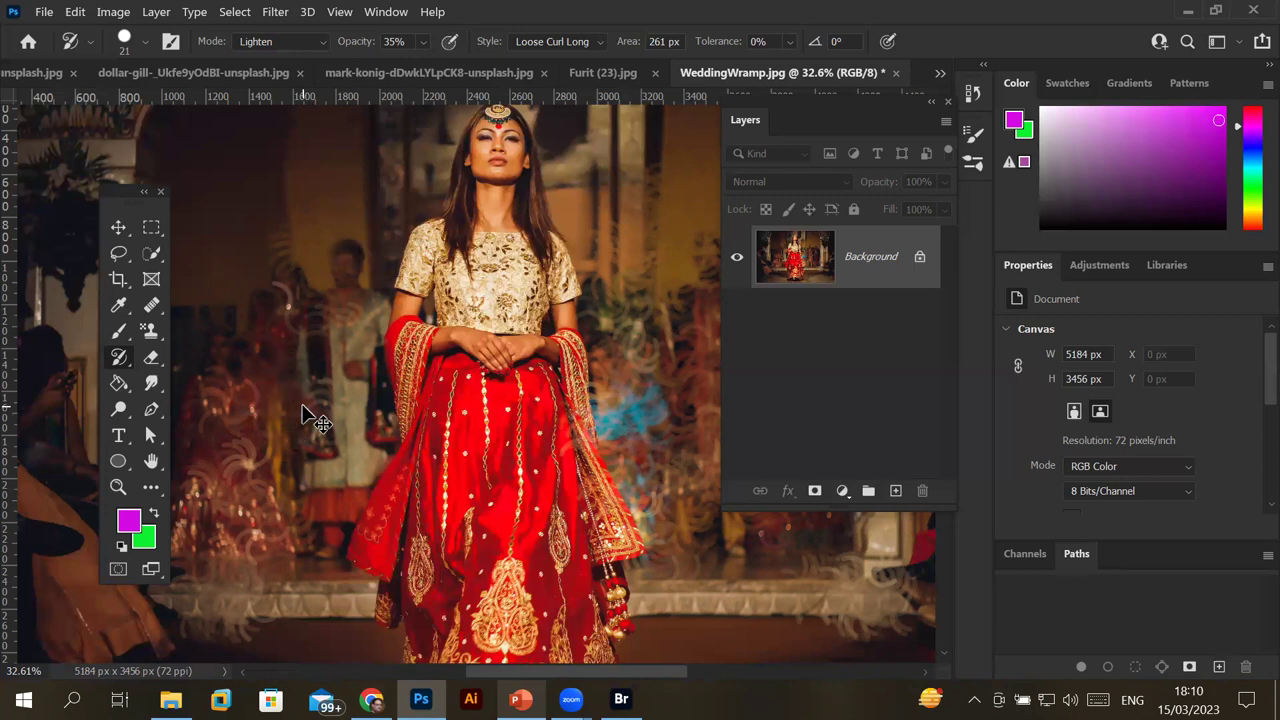
{"action": "key", "text": "ctrl+z"}
{"action": "key", "text": "ctrl+z"}
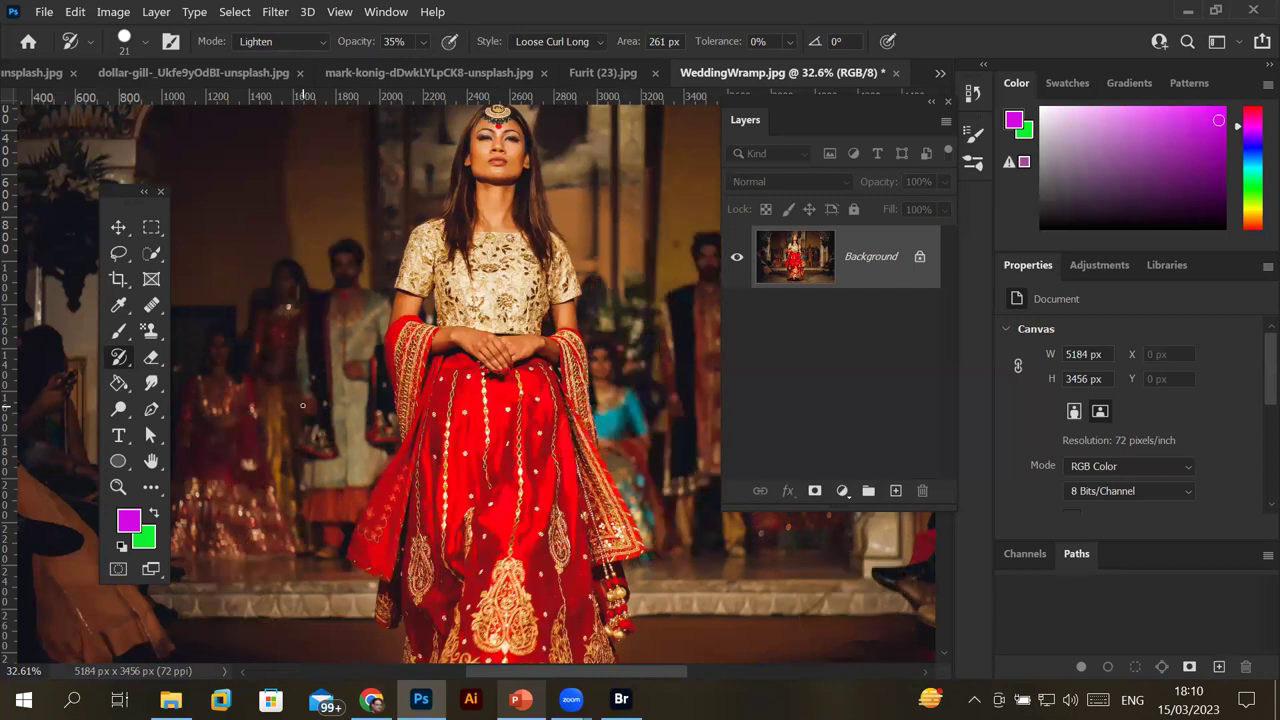
Raise the Art History Brush opacity to 100%, paint trial curls on both sides, and undo them.
{"action": "left_click", "coordinate": [423, 41]}
{"action": "left_click_drag", "start_coordinate": [434, 64], "coordinate": [520, 80]}
{"action": "mouse_move", "coordinate": [326, 259]}
{"action": "left_mouse_down"}
{"action": "mouse_move", "coordinate": [285, 345]}
{"action": "mouse_move", "coordinate": [240, 495]}
{"action": "mouse_move", "coordinate": [245, 525]}
{"action": "left_mouse_up"}
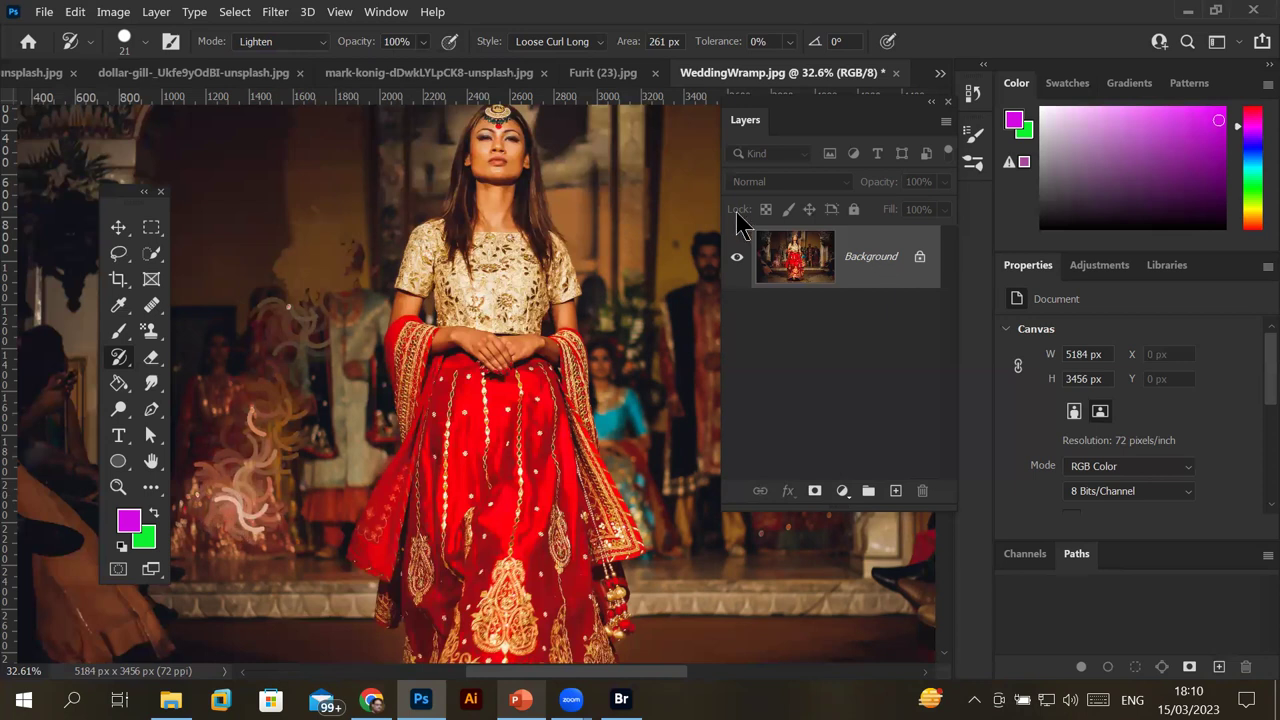
{"action": "mouse_move", "coordinate": [655, 205]}
{"action": "left_mouse_down"}
{"action": "mouse_move", "coordinate": [650, 330]}
{"action": "mouse_move", "coordinate": [700, 520]}
{"action": "mouse_move", "coordinate": [658, 474]}
{"action": "mouse_move", "coordinate": [640, 340]}
{"action": "mouse_move", "coordinate": [690, 330]}
{"action": "left_mouse_up"}
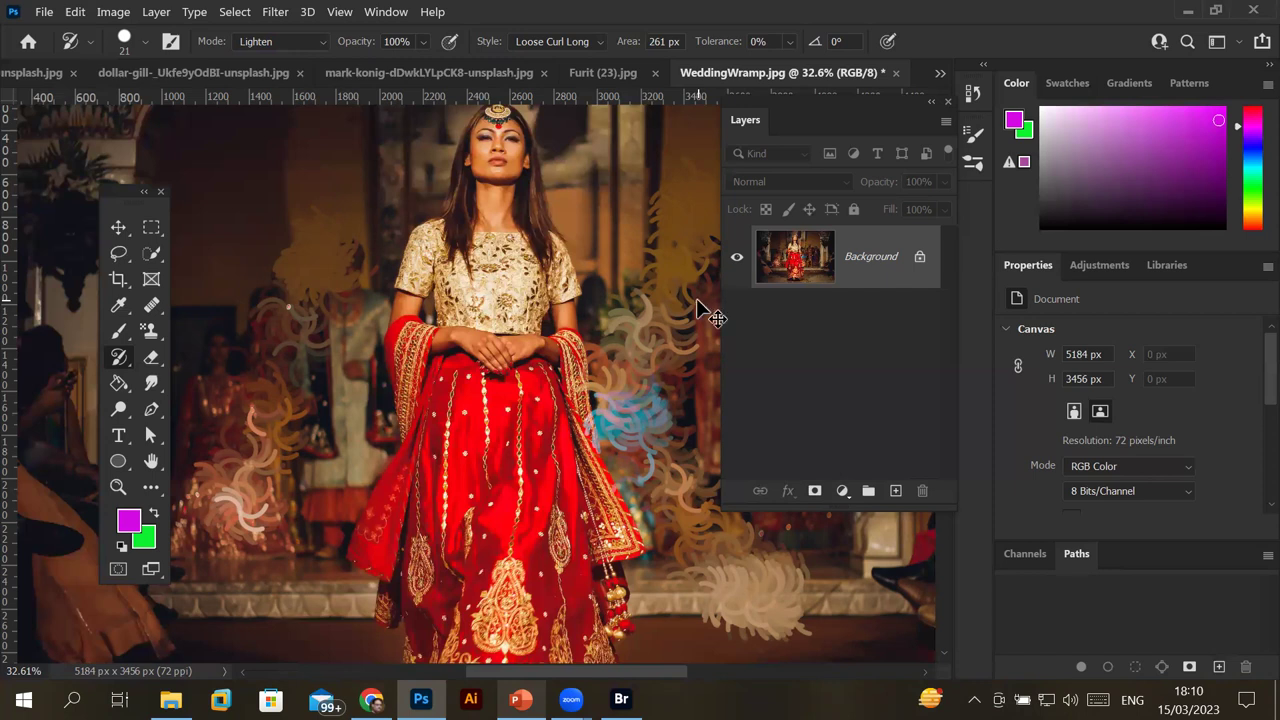
{"action": "key", "text": "ctrl+z"}
{"action": "key", "text": "ctrl+z"}
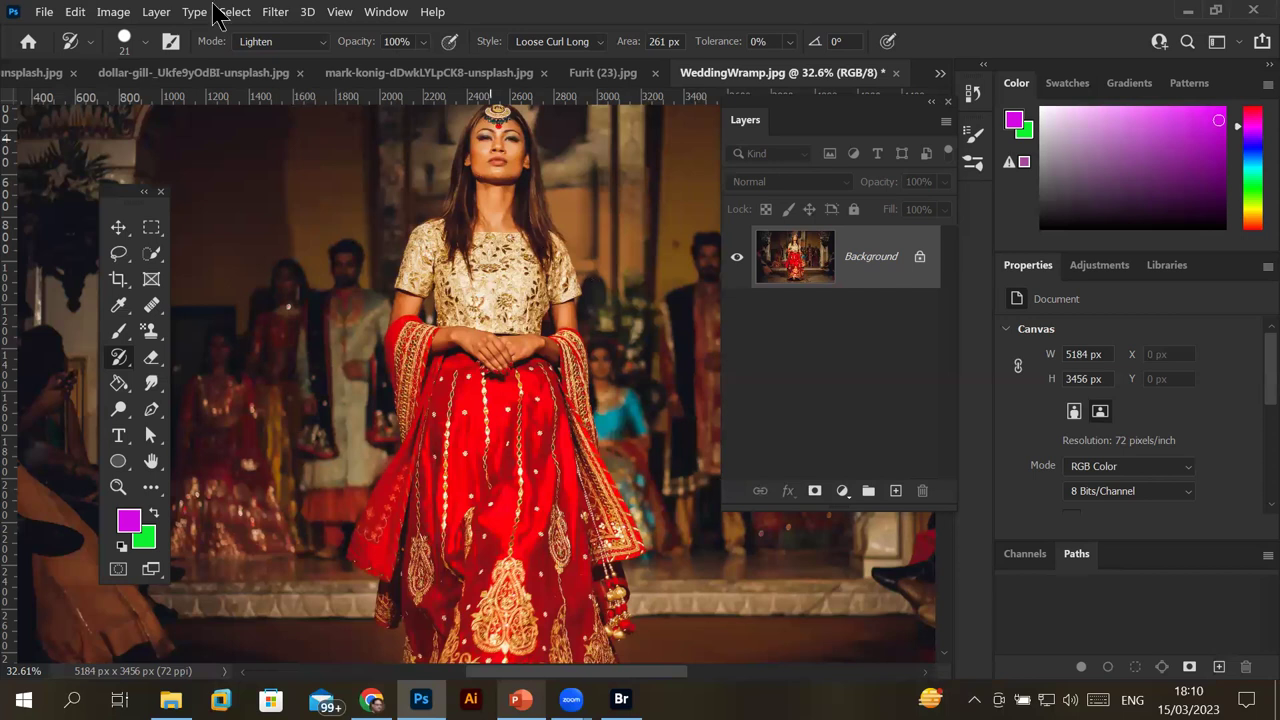
Browse the History Brush and Blur/Smudge tool groups, then choose the Eraser and the Brush Tool.
{"action": "right_click", "coordinate": [120, 358]}
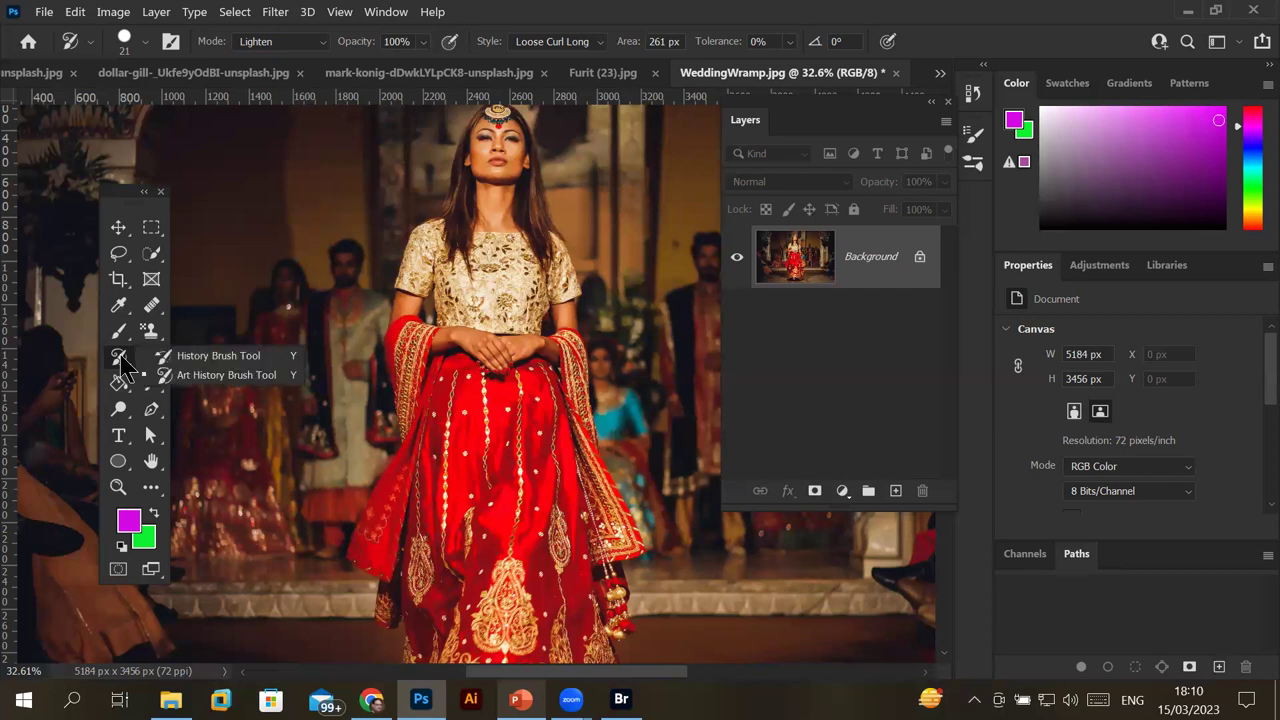
{"action": "left_click", "coordinate": [120, 358]}
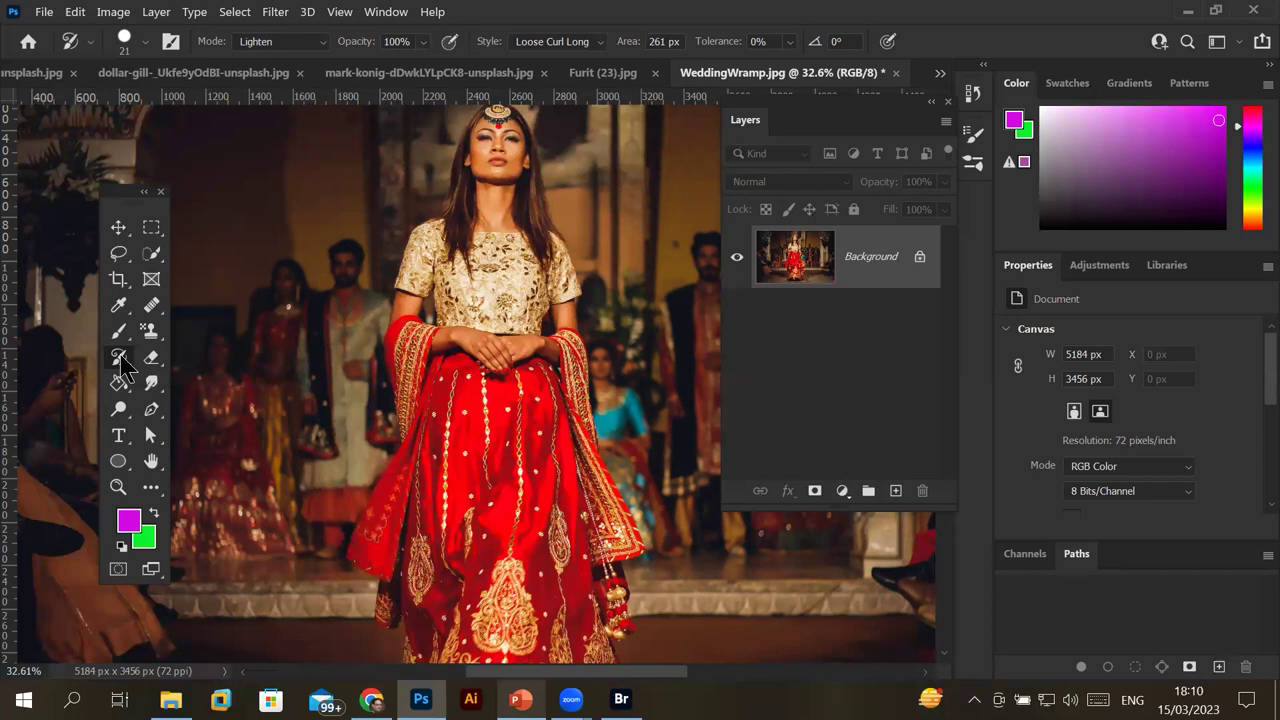
{"action": "left_click", "coordinate": [154, 392]}
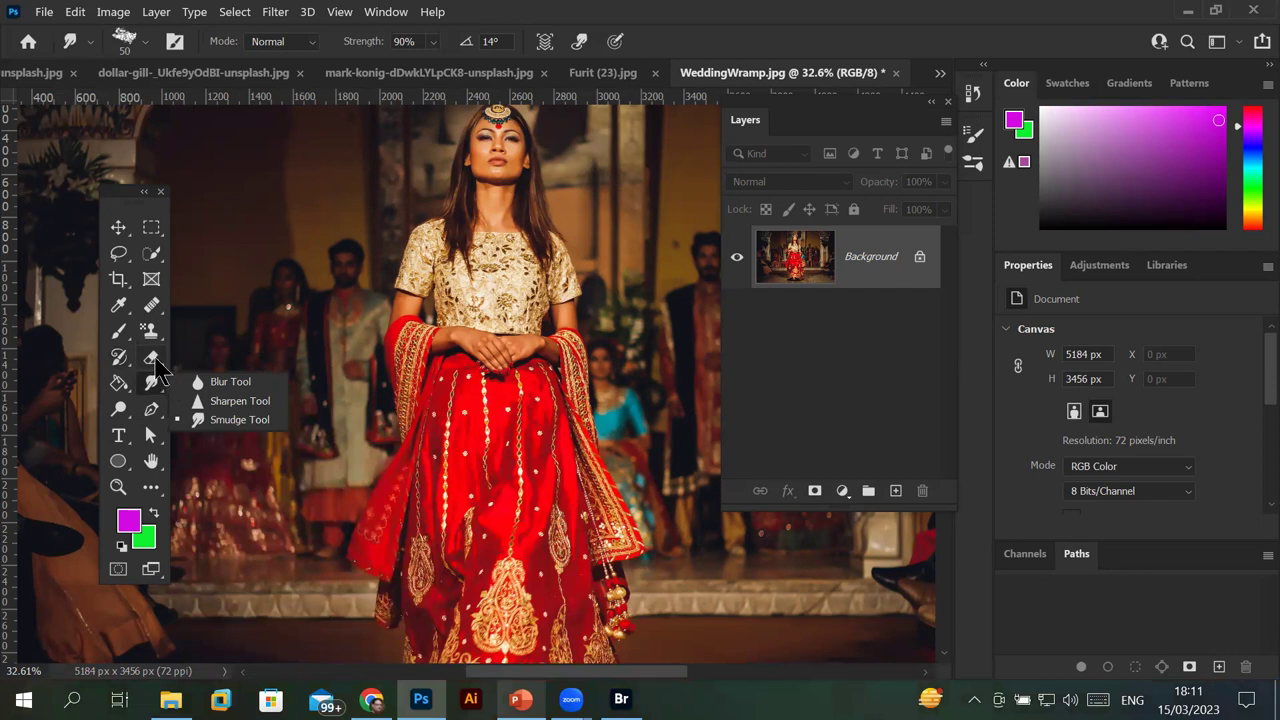
{"action": "left_click", "coordinate": [152, 358]}
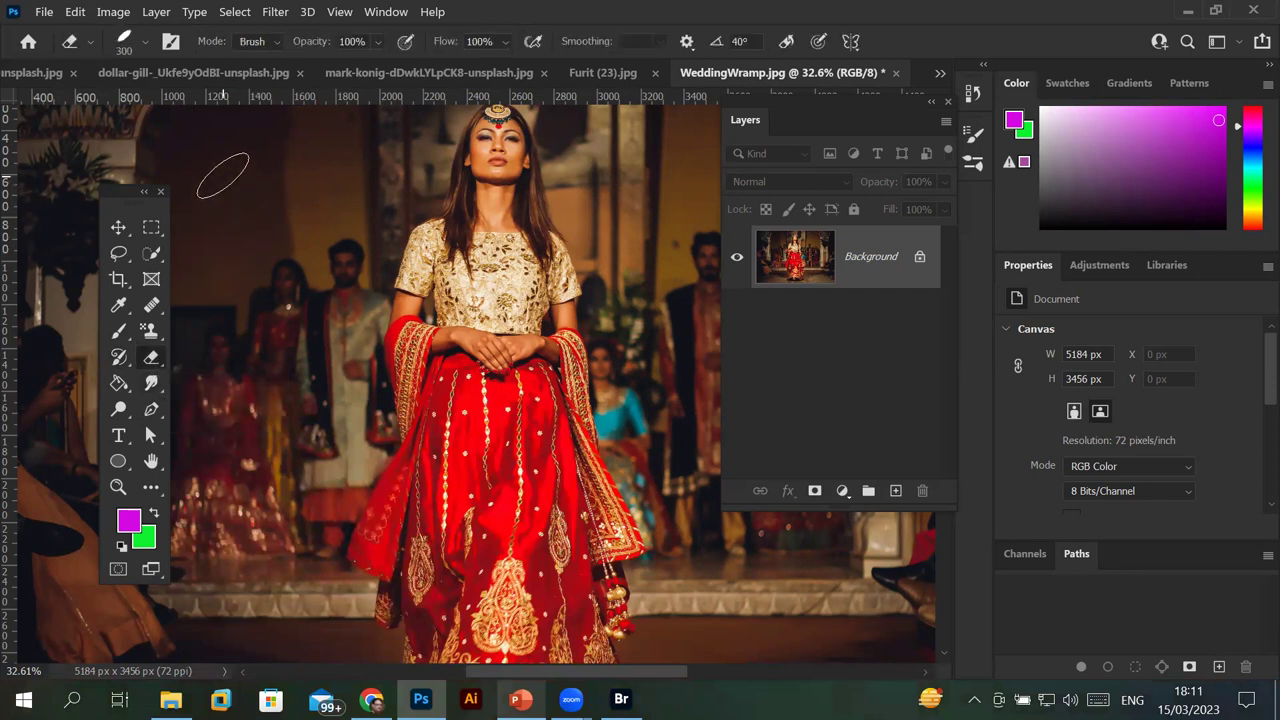
{"action": "left_click", "coordinate": [118, 331]}
Paint magenta strokes down the left side, then a size-200 blue stroke over them.
{"action": "left_click", "coordinate": [241, 182]}
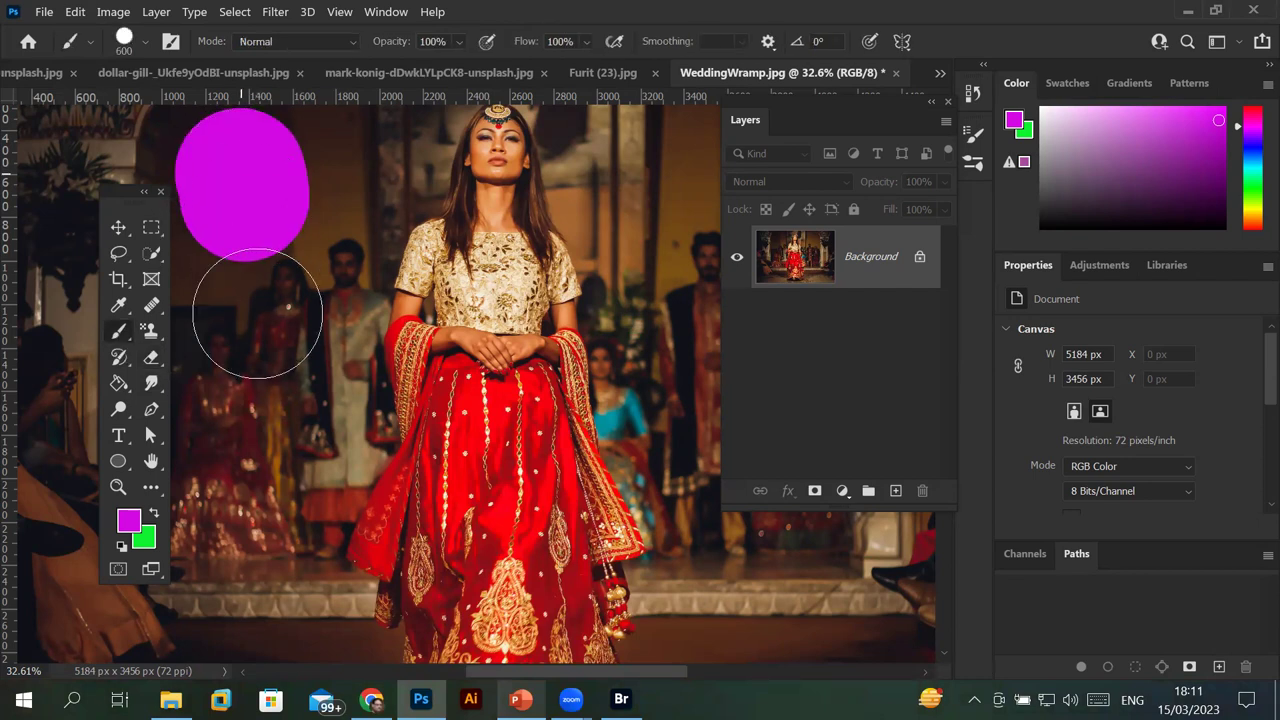
{"action": "left_click_drag", "start_coordinate": [257, 313], "coordinate": [218, 575]}
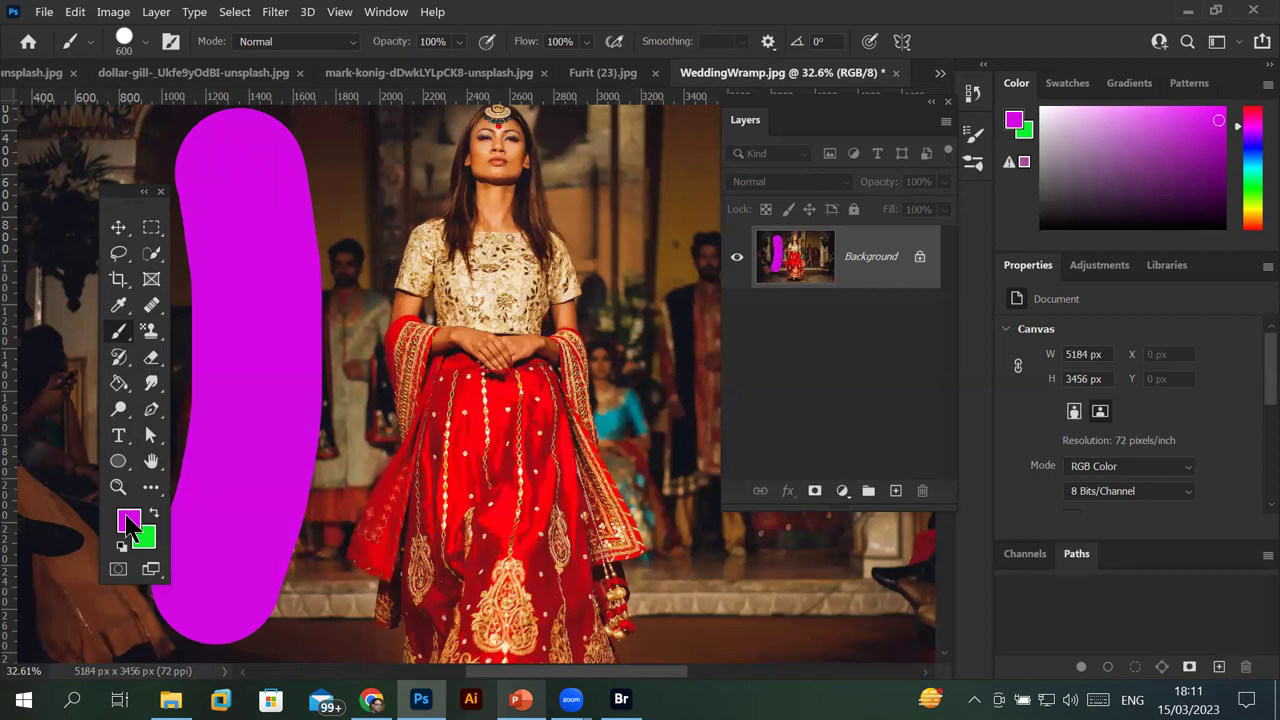
{"action": "left_click", "coordinate": [128, 522]}
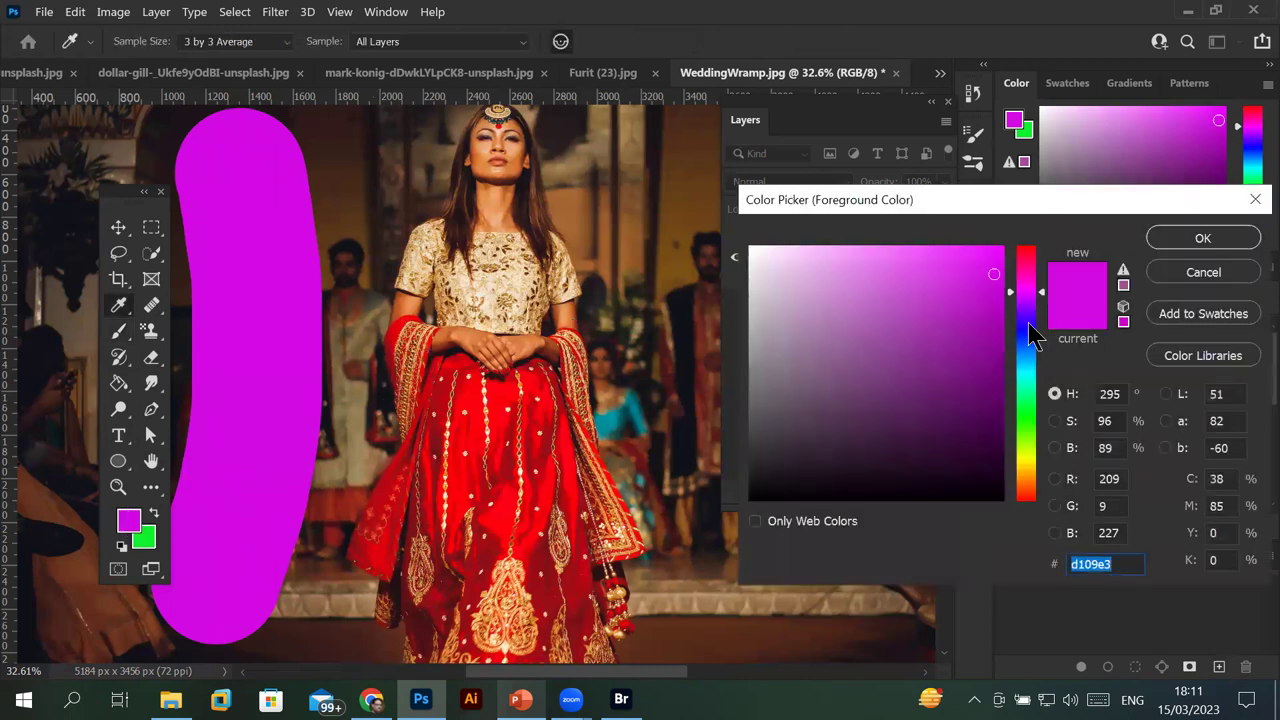
{"action": "left_click", "coordinate": [1027, 331]}
{"action": "left_click", "coordinate": [978, 313]}
{"action": "left_click", "coordinate": [1200, 240]}
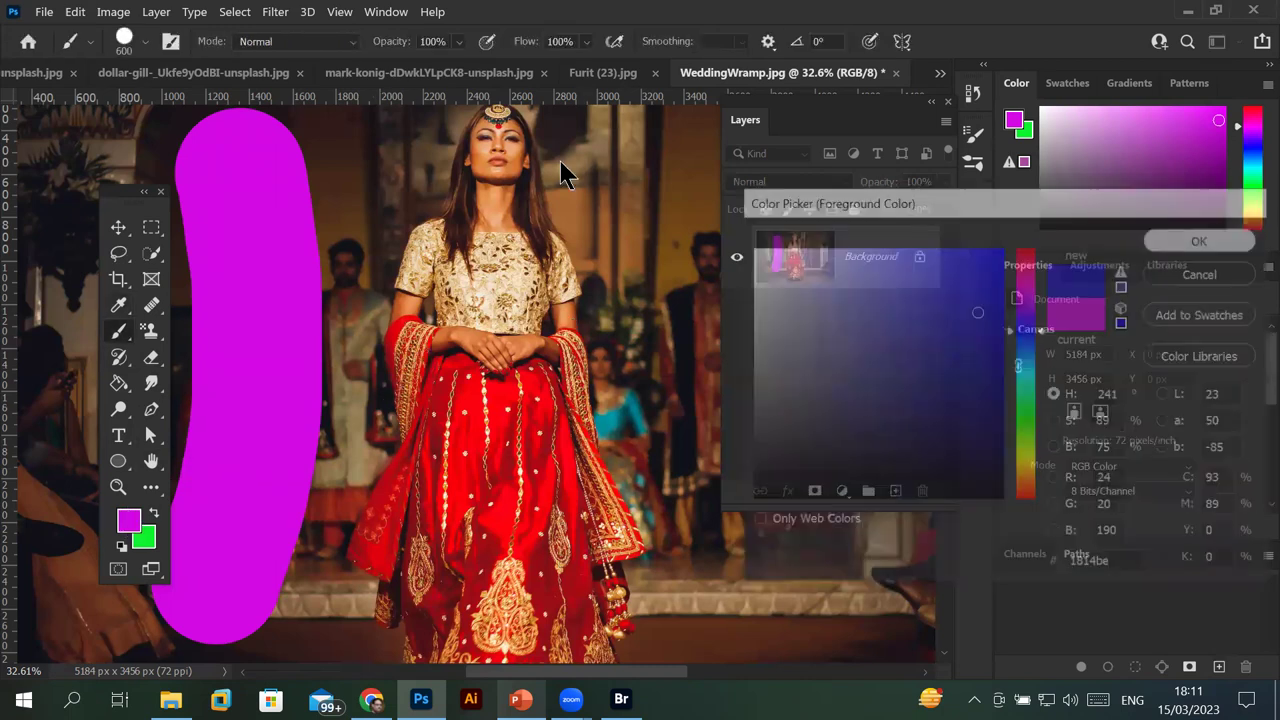
{"action": "key", "text": "bracketleft"}
{"action": "key", "text": "bracketleft"}
{"action": "key", "text": "bracketleft"}
{"action": "key", "text": "bracketleft"}
{"action": "key", "text": "bracketleft"}
{"action": "mouse_move", "coordinate": [234, 148]}
{"action": "left_mouse_down"}
{"action": "mouse_move", "coordinate": [246, 196]}
{"action": "mouse_move", "coordinate": [207, 565]}
{"action": "left_mouse_up"}
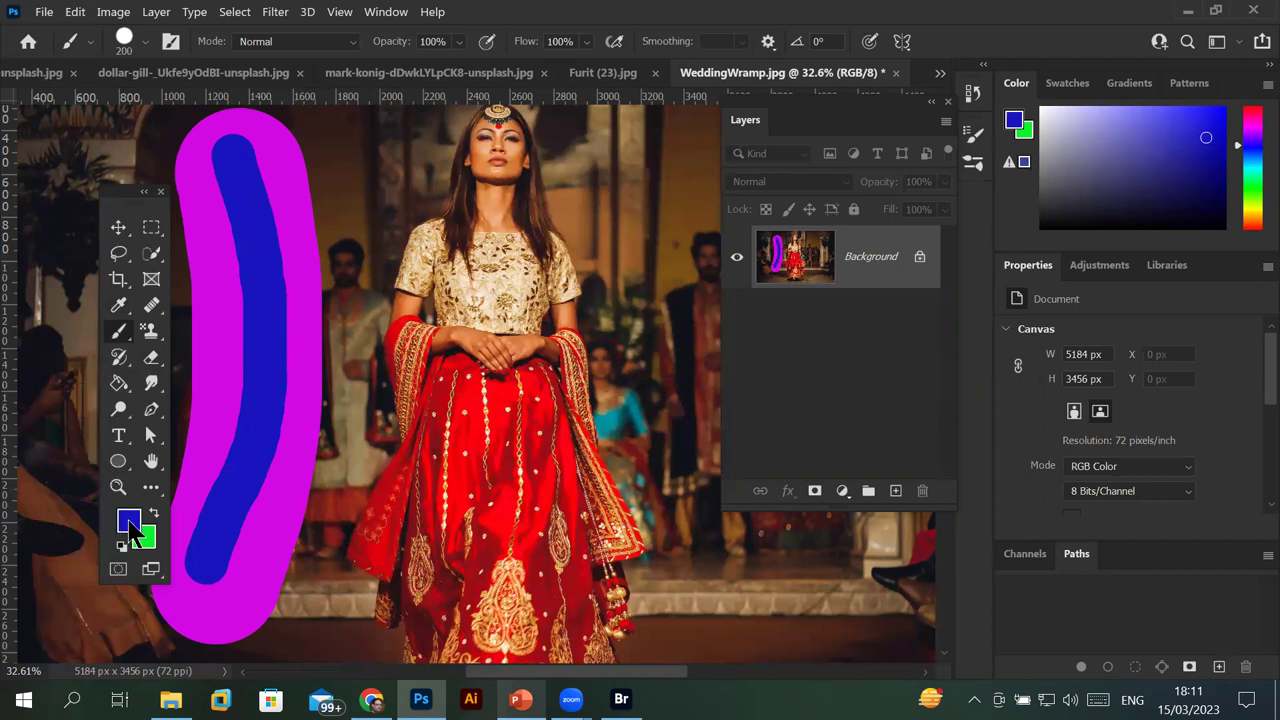
Paint a green (14be3c) zigzag over the strokes and unlock the Background layer as Layer 0.
{"action": "left_click", "coordinate": [121, 527]}
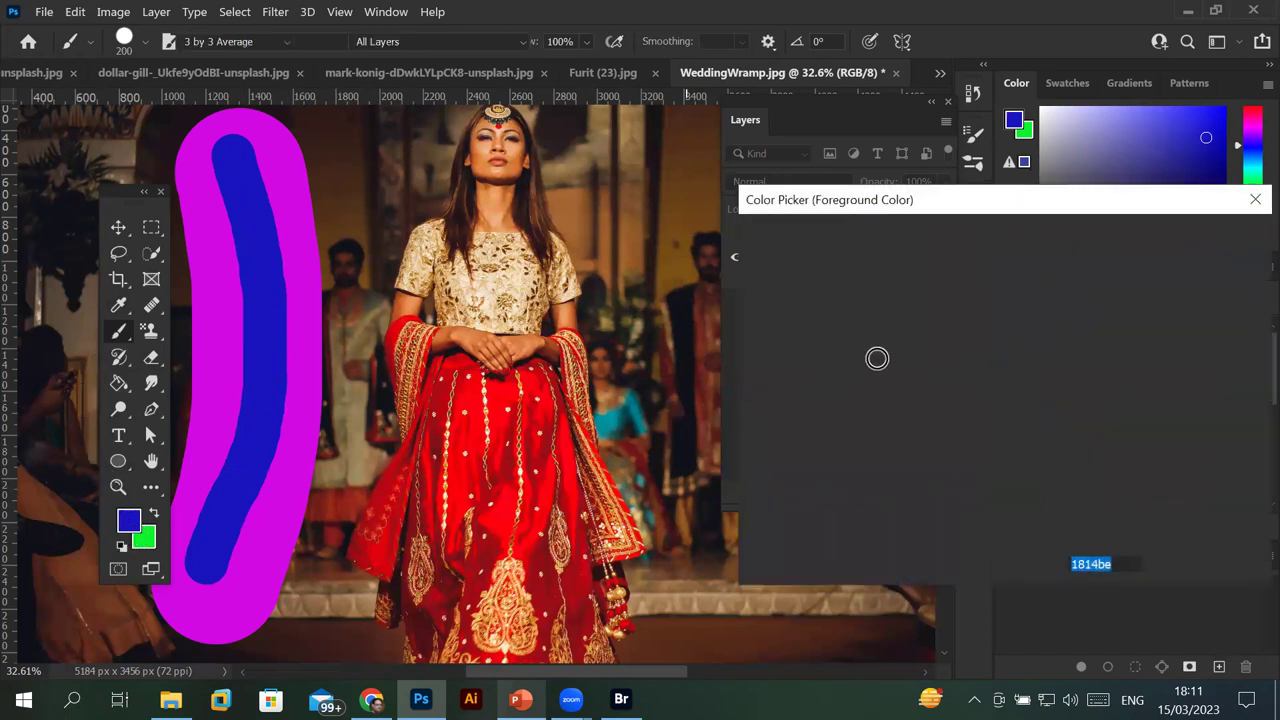
{"action": "left_click_drag", "start_coordinate": [1025, 437], "coordinate": [1040, 410]}
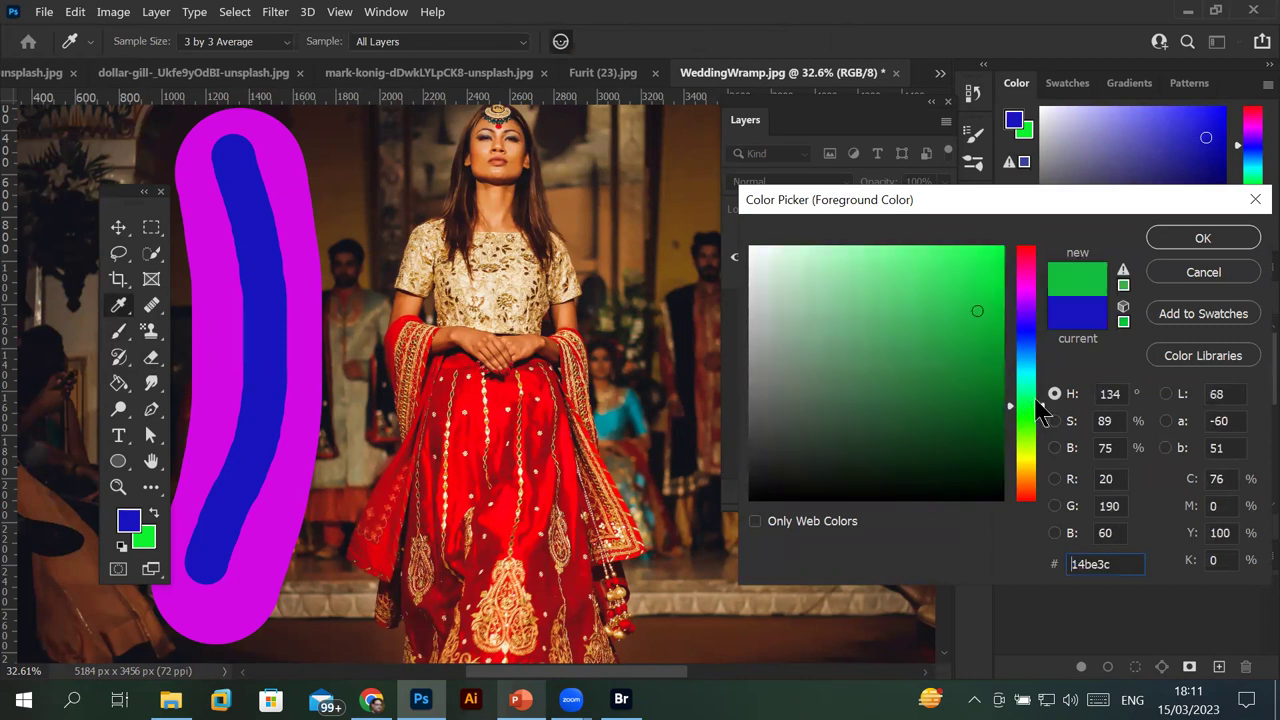
{"action": "left_click", "coordinate": [1200, 240]}
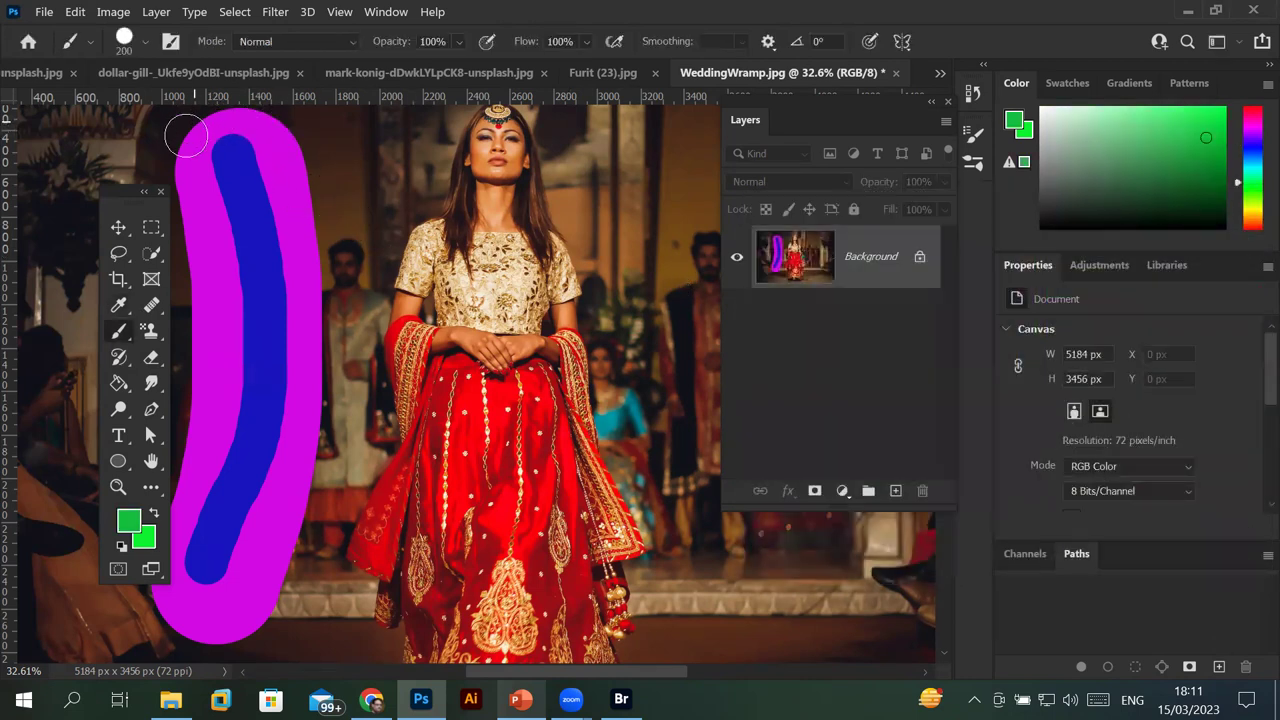
{"action": "left_click", "coordinate": [185, 222]}
{"action": "mouse_move", "coordinate": [185, 222]}
{"action": "left_mouse_down"}
{"action": "mouse_move", "coordinate": [334, 226]}
{"action": "mouse_move", "coordinate": [177, 371]}
{"action": "mouse_move", "coordinate": [313, 457]}
{"action": "mouse_move", "coordinate": [200, 527]}
{"action": "mouse_move", "coordinate": [158, 590]}
{"action": "left_mouse_up"}
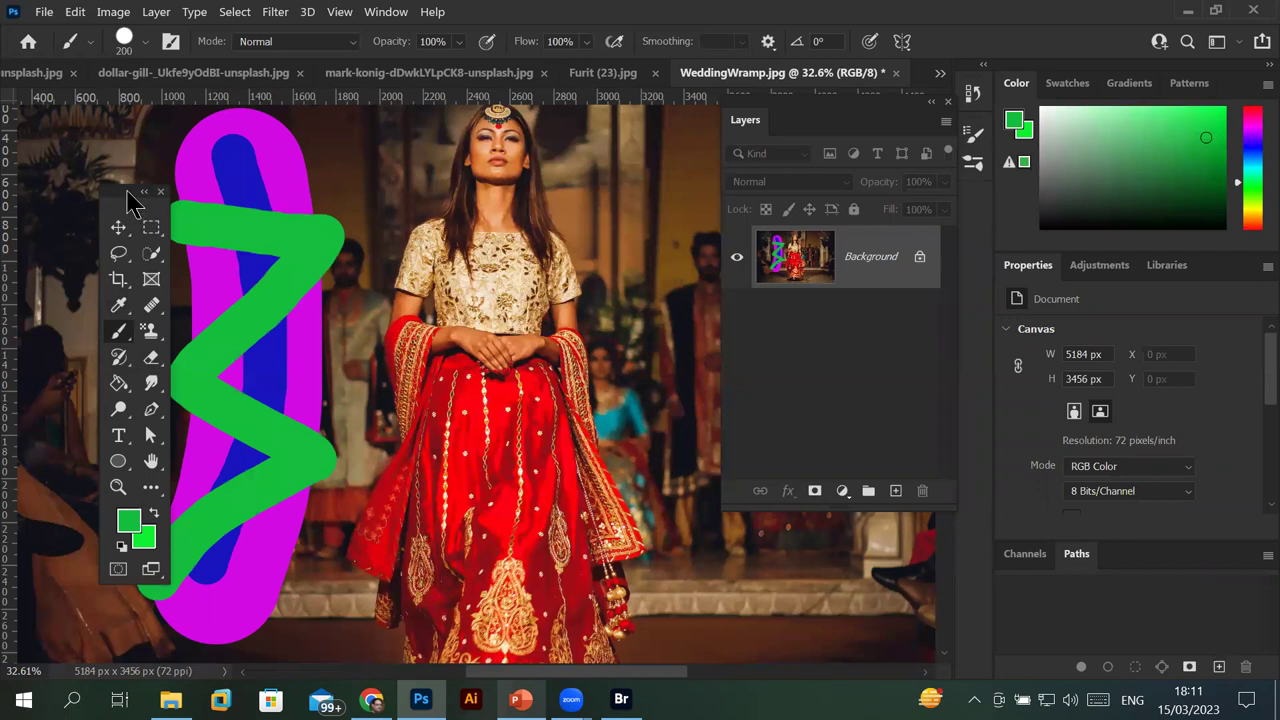
{"action": "left_click_drag", "start_coordinate": [127, 191], "coordinate": [96, 165]}
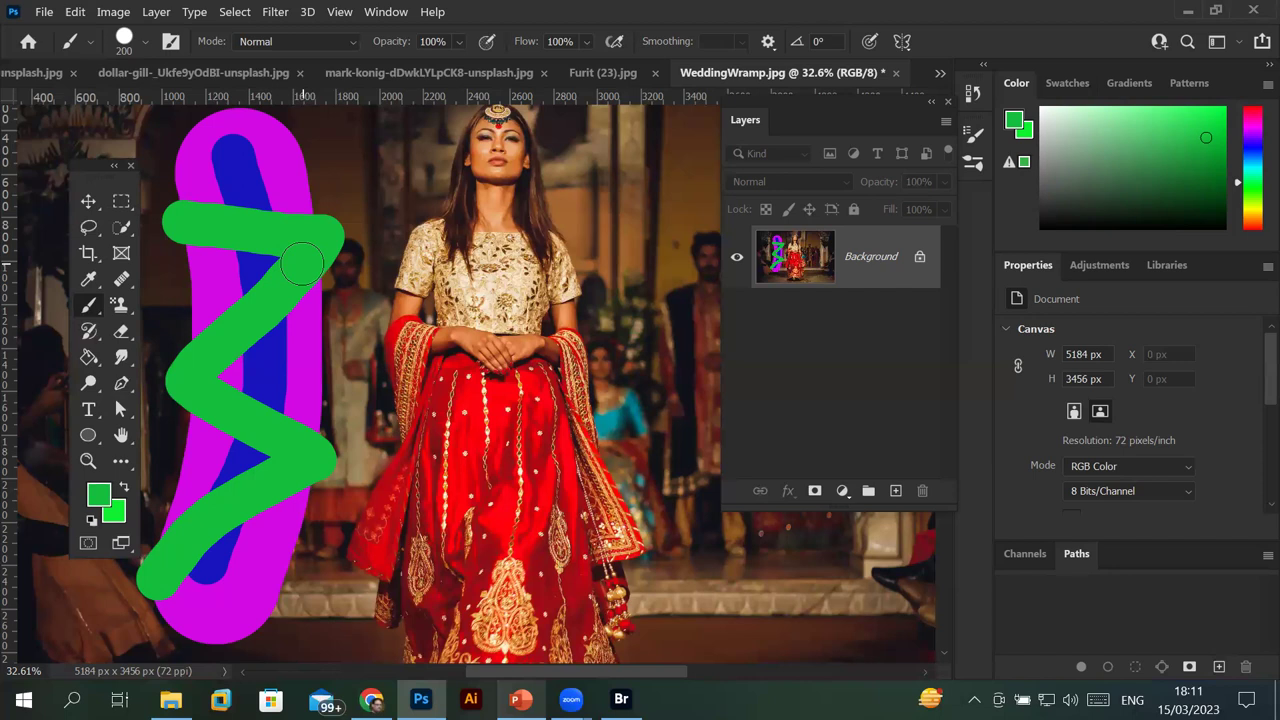
{"action": "left_click", "coordinate": [919, 256]}
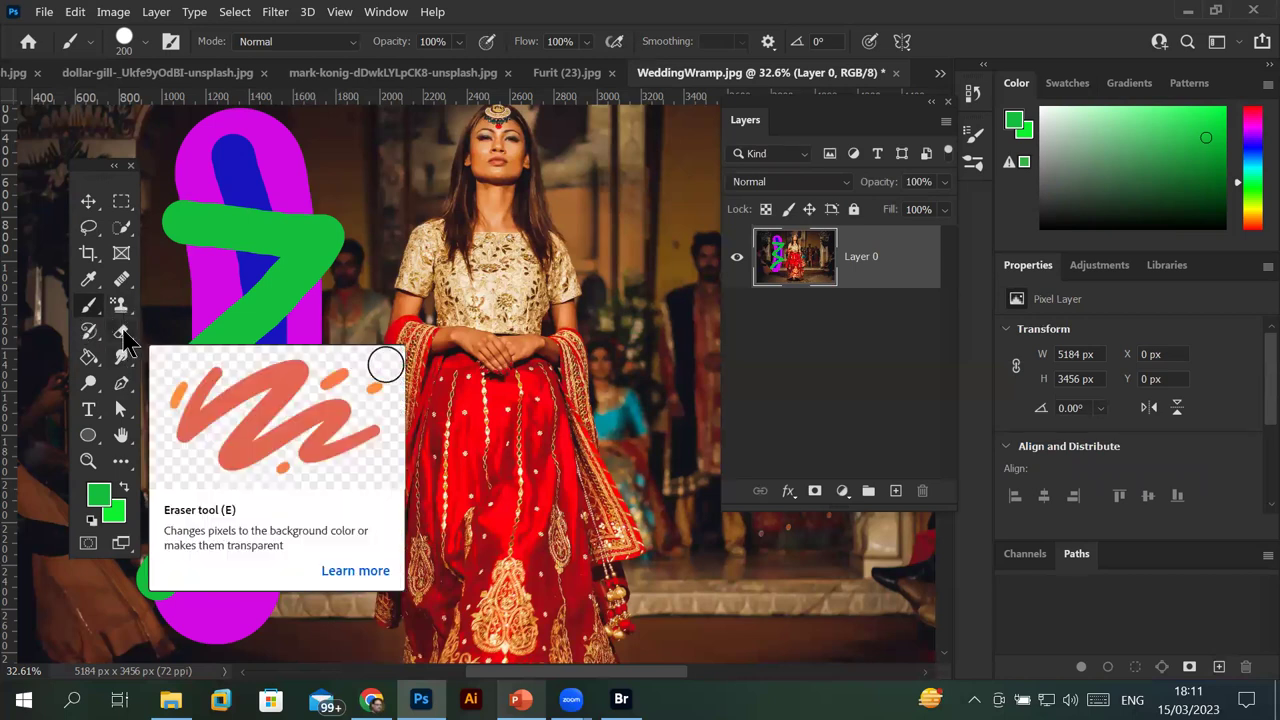
{"action": "left_click", "coordinate": [124, 334]}
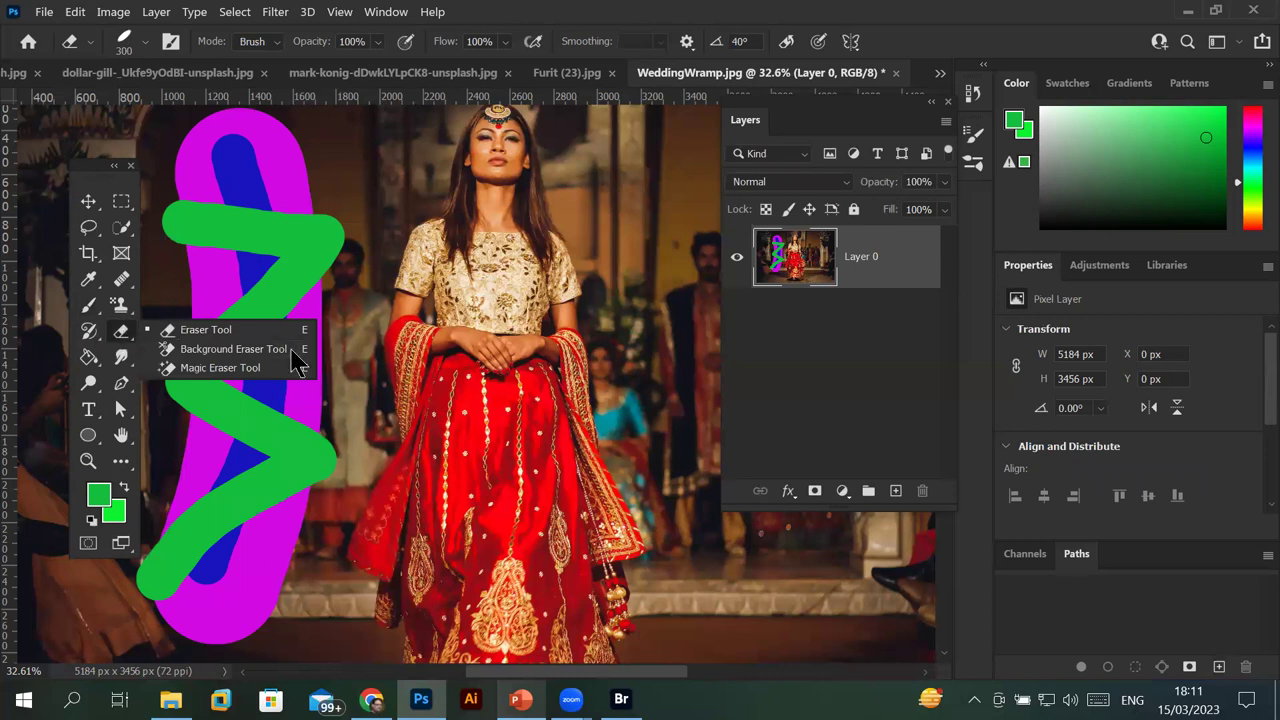
With the Background Eraser at size 175, sample the blue stroke and erase it to transparency.
{"action": "left_click", "coordinate": [250, 349]}
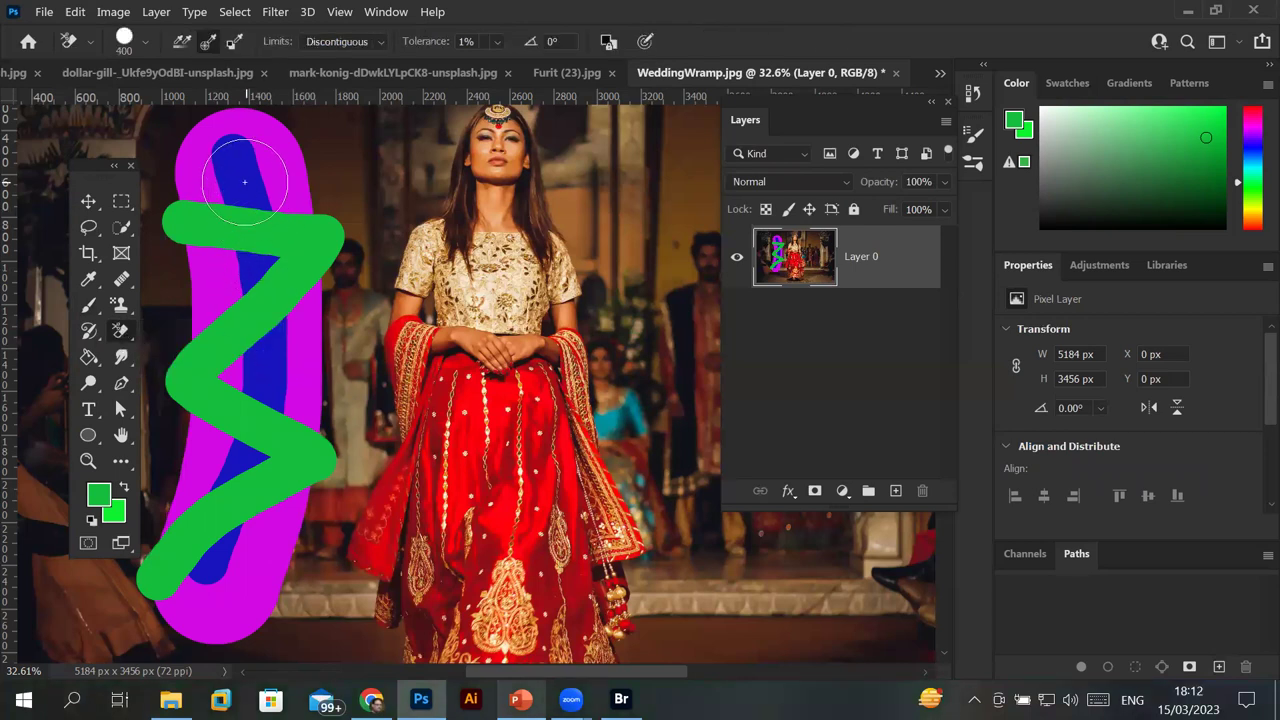
{"action": "key", "text": "bracketleft"}
{"action": "key", "text": "bracketleft"}
{"action": "left_click", "coordinate": [232, 156], "text": "alt"}
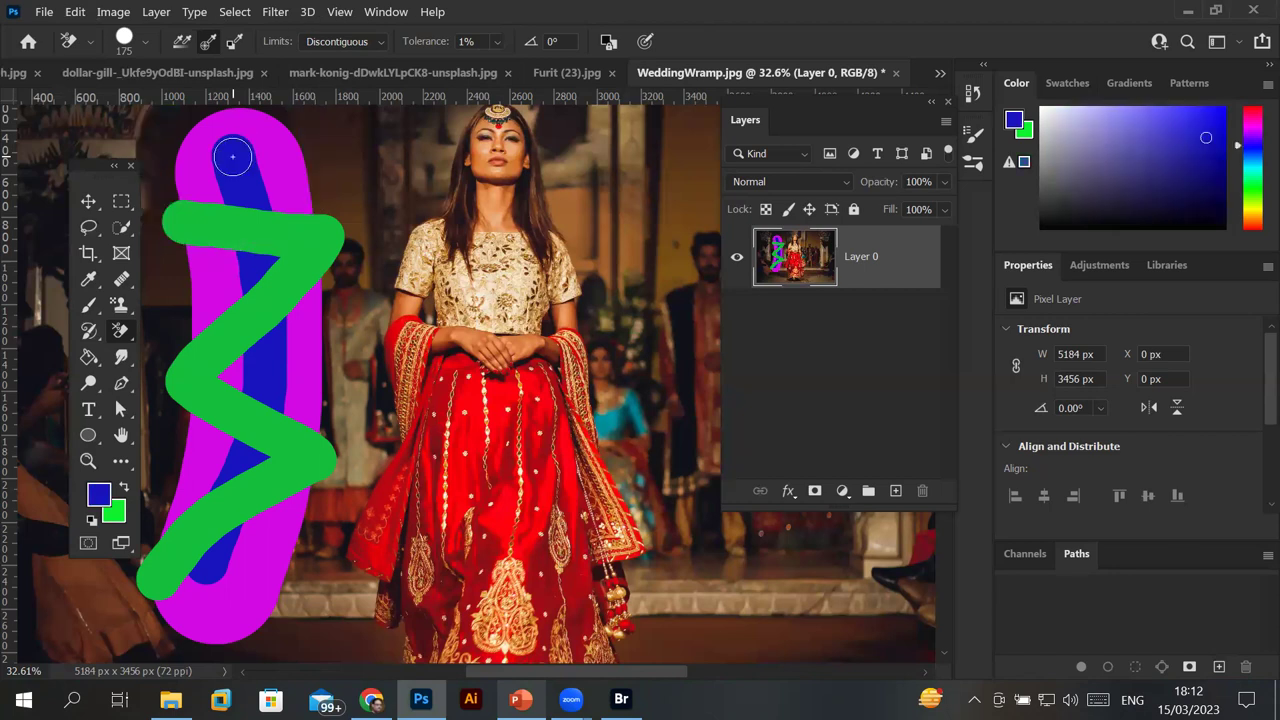
{"action": "mouse_move", "coordinate": [232, 150]}
{"action": "left_mouse_down"}
{"action": "mouse_move", "coordinate": [224, 170]}
{"action": "mouse_move", "coordinate": [256, 325]}
{"action": "mouse_move", "coordinate": [219, 555]}
{"action": "mouse_move", "coordinate": [290, 332]}
{"action": "left_mouse_up"}
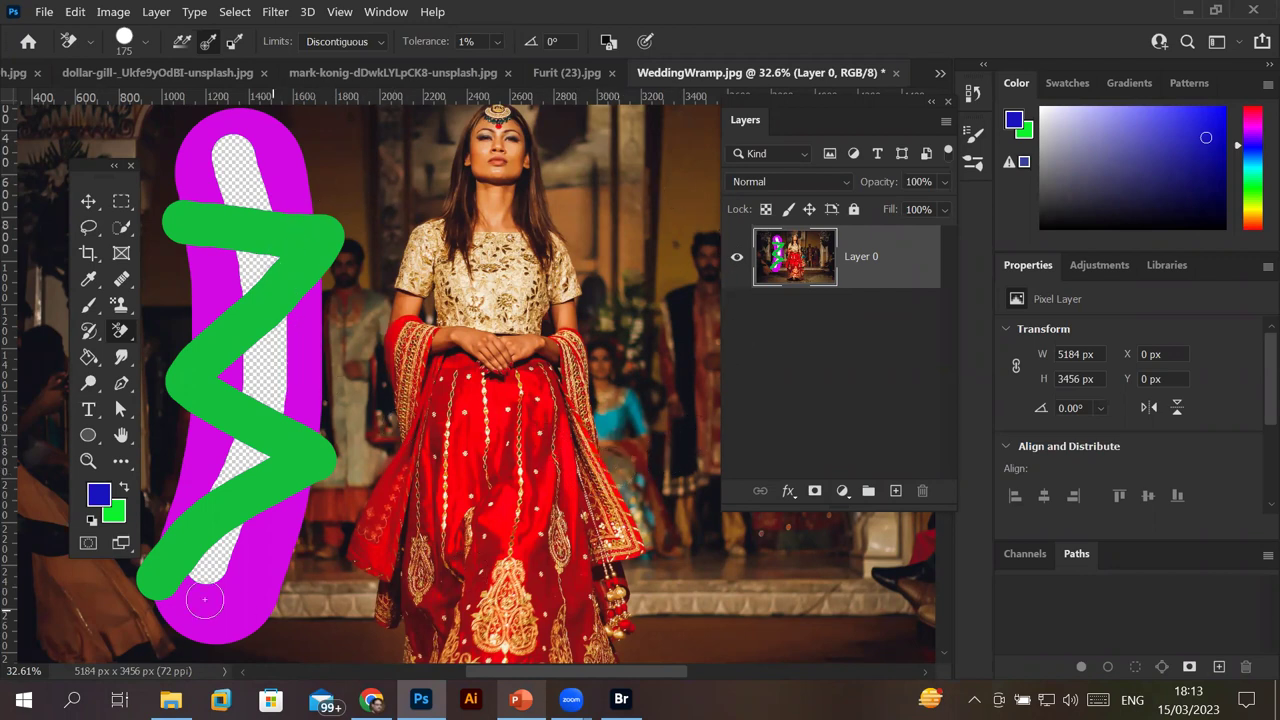
Sample the lower-left brown as foreground colour, then trial-erase it and undo.
{"action": "left_click_drag", "start_coordinate": [105, 170], "coordinate": [372, 122]}
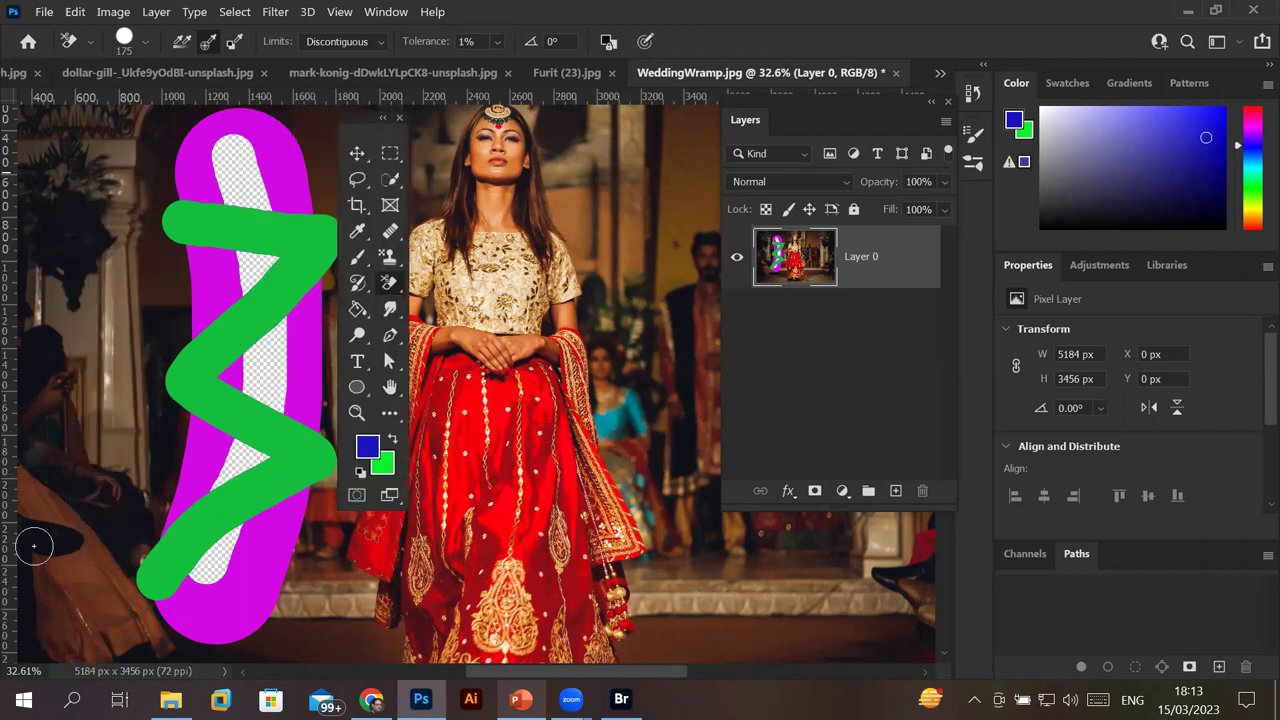
{"action": "scroll", "coordinate": [77, 587], "scroll_direction": "up", "scroll_amount": 3}
{"action": "scroll", "coordinate": [86, 571], "scroll_direction": "up", "scroll_amount": 3}
{"action": "scroll", "coordinate": [86, 571], "scroll_direction": "up", "scroll_amount": 2}
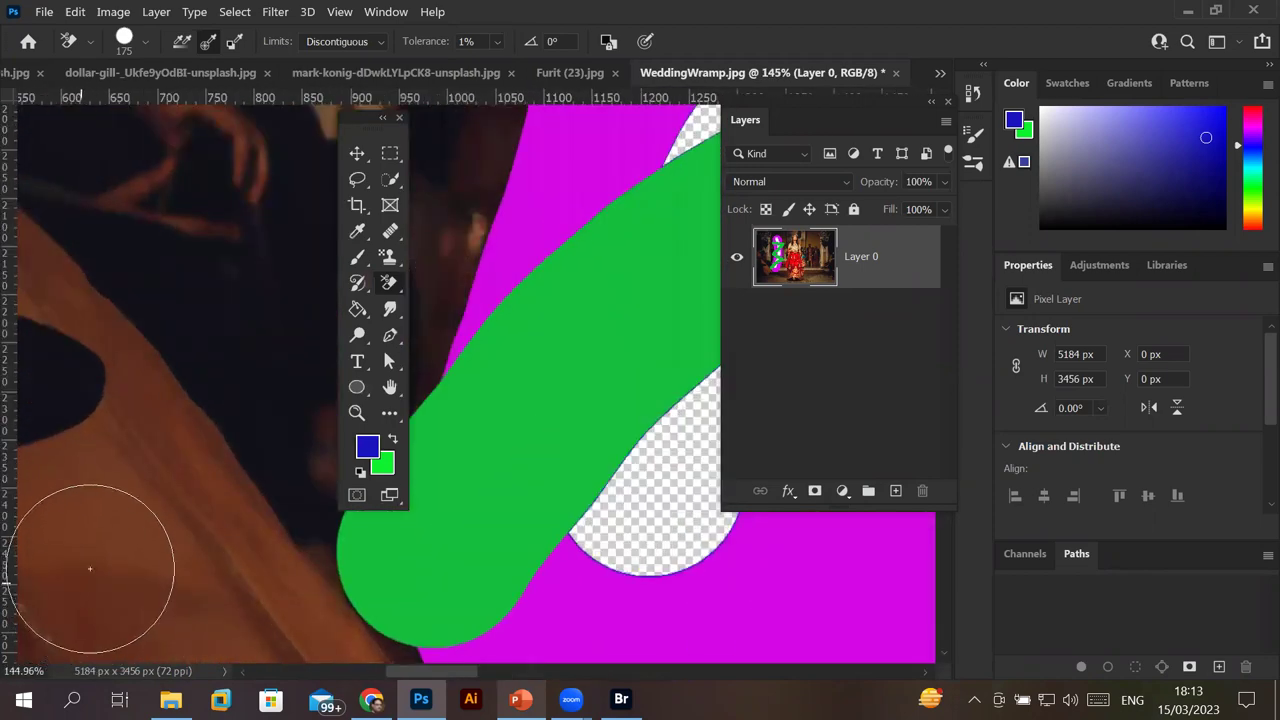
{"action": "scroll", "coordinate": [88, 567], "scroll_direction": "down", "scroll_amount": 2}
{"action": "scroll", "coordinate": [92, 563], "scroll_direction": "down", "scroll_amount": 1}
{"action": "scroll", "coordinate": [92, 563], "scroll_direction": "down", "scroll_amount": 1}
{"action": "scroll", "coordinate": [94, 560], "scroll_direction": "down", "scroll_amount": 1}
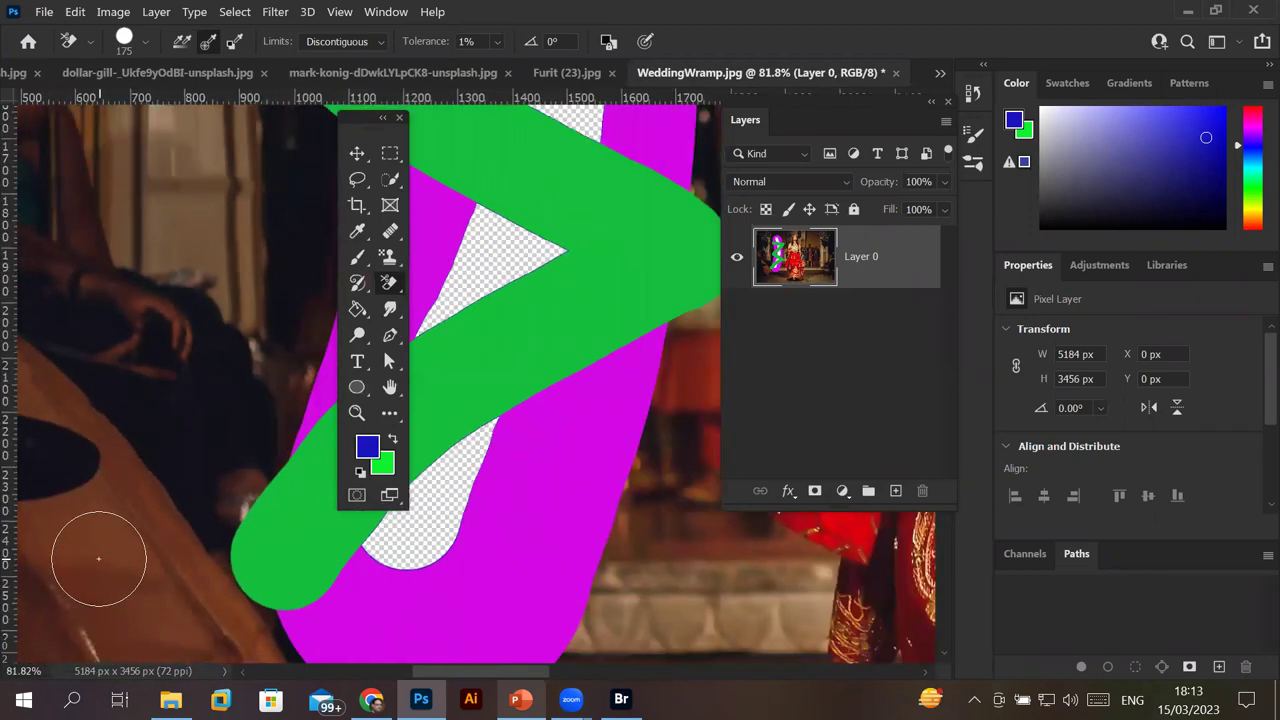
{"action": "scroll", "coordinate": [96, 559], "scroll_direction": "down", "scroll_amount": 1}
{"action": "scroll", "coordinate": [98, 558], "scroll_direction": "down", "scroll_amount": 1}
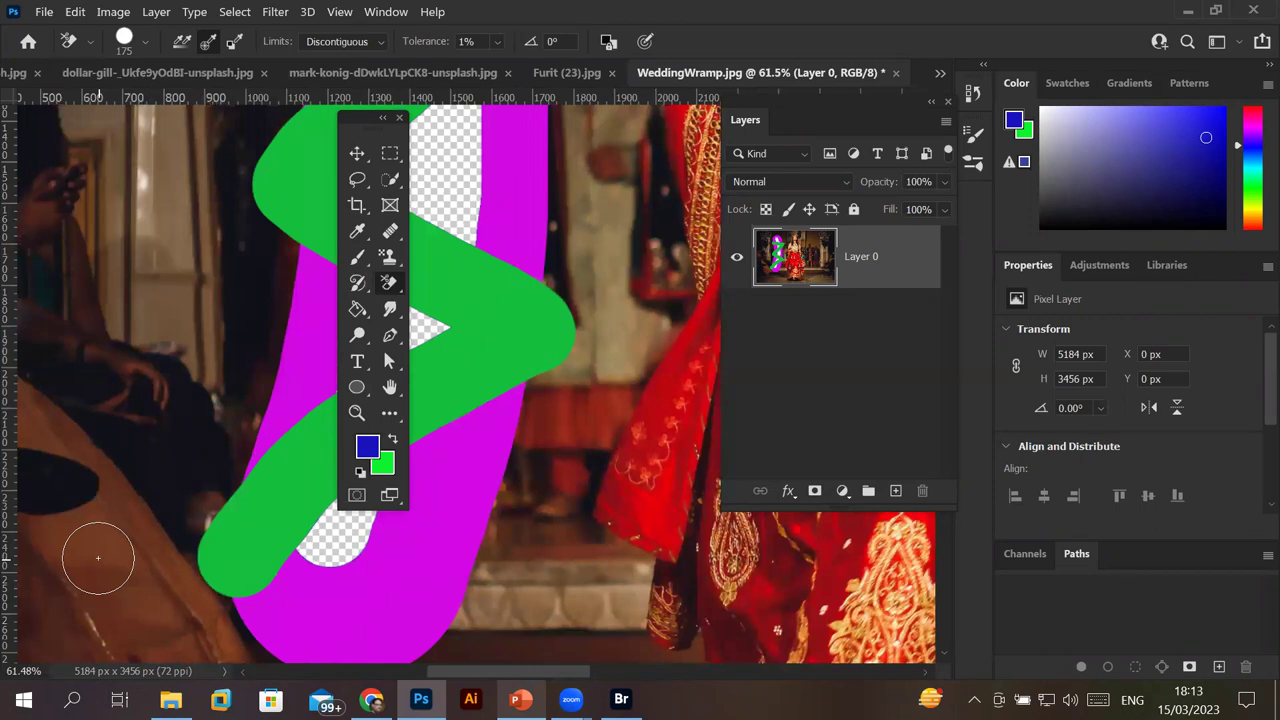
{"action": "key", "text": "alt"}
{"action": "left_click", "coordinate": [100, 557], "text": "alt"}
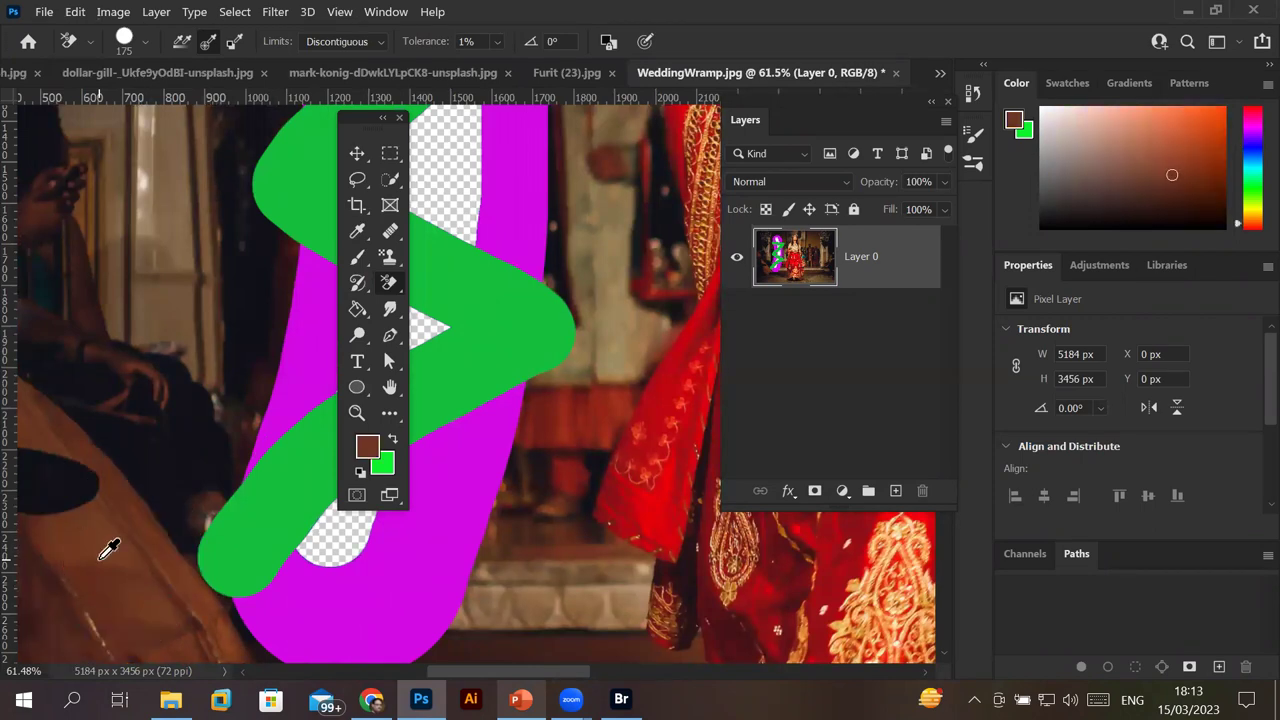
{"action": "left_click_drag", "start_coordinate": [94, 537], "coordinate": [129, 608]}
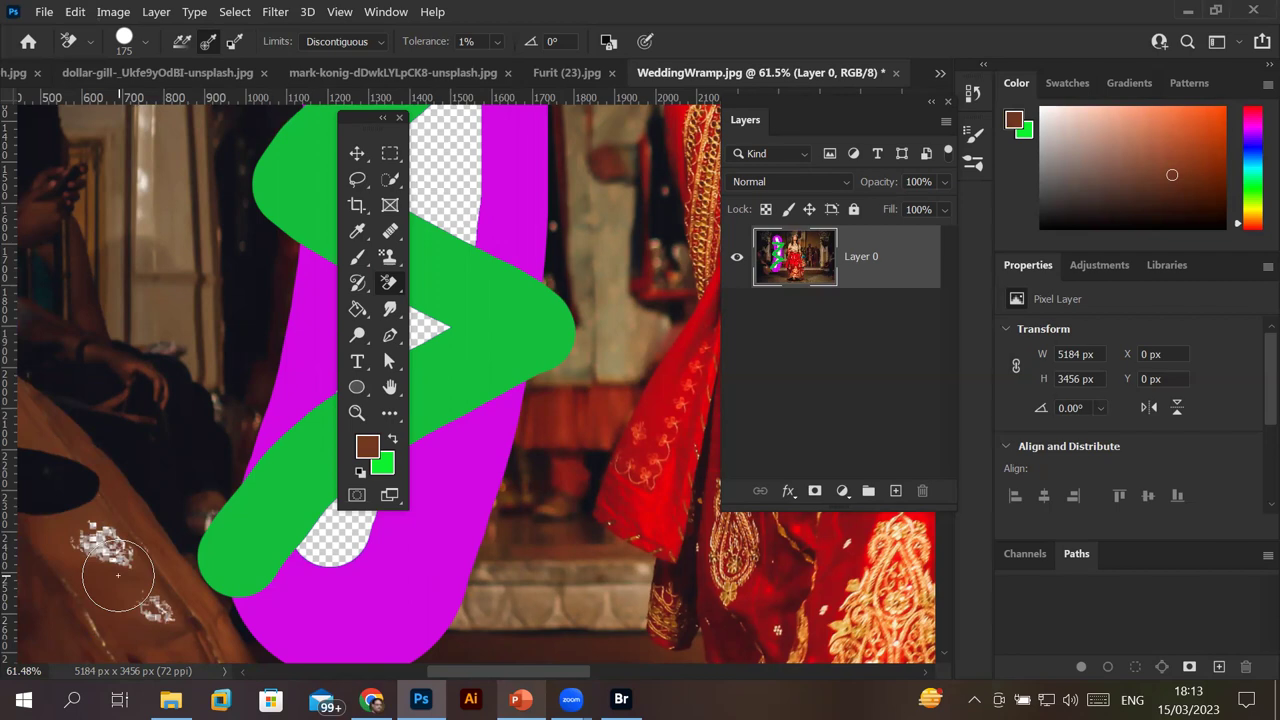
{"action": "key", "text": "ctrl+z"}
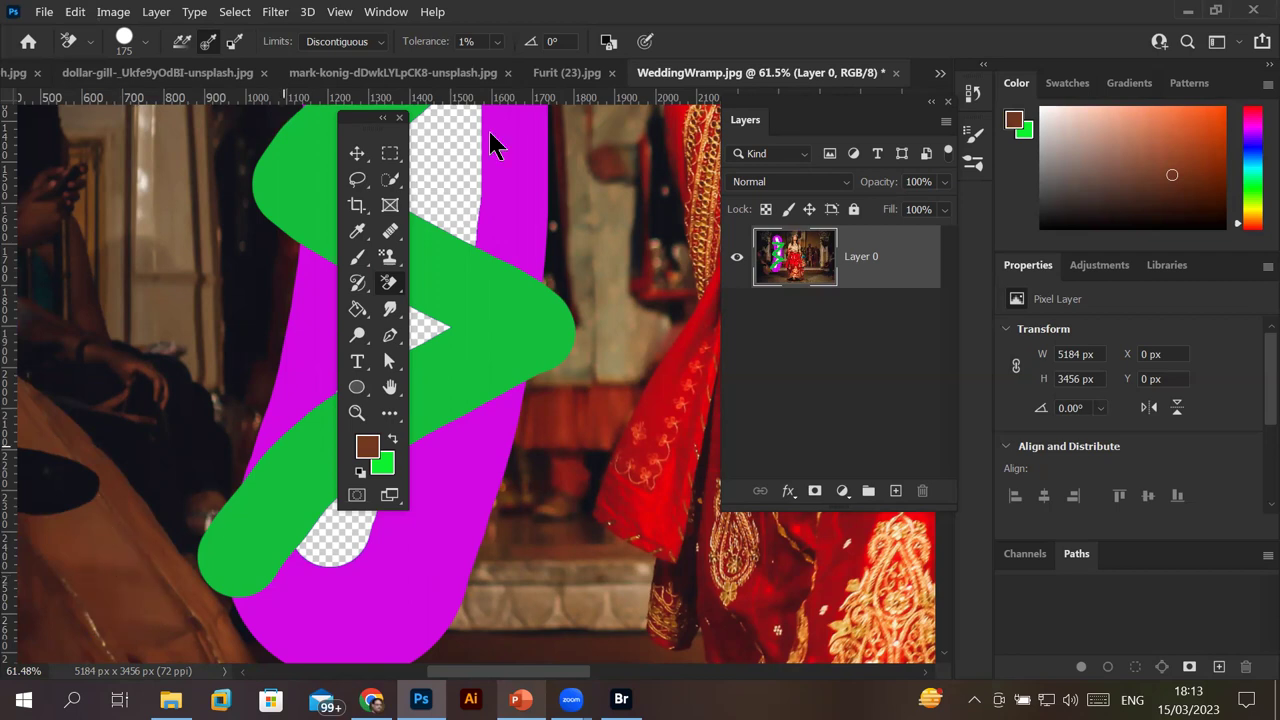
Set Background Eraser tolerance to 65% and erase a large brown patch at lower left.
{"action": "left_click", "coordinate": [494, 42]}
{"action": "mouse_move", "coordinate": [500, 66]}
{"action": "left_mouse_down"}
{"action": "mouse_move", "coordinate": [573, 66]}
{"action": "mouse_move", "coordinate": [563, 76]}
{"action": "left_mouse_up"}
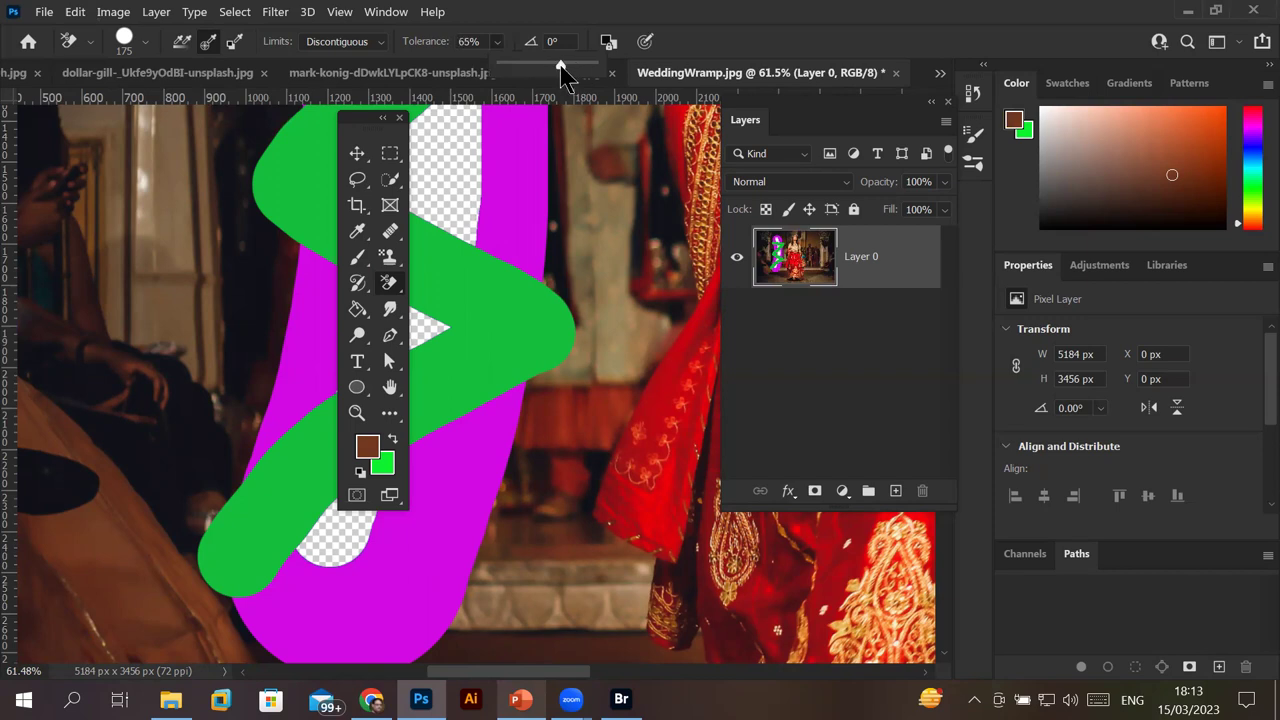
{"action": "scroll", "coordinate": [64, 490], "scroll_direction": "up", "scroll_amount": 3}
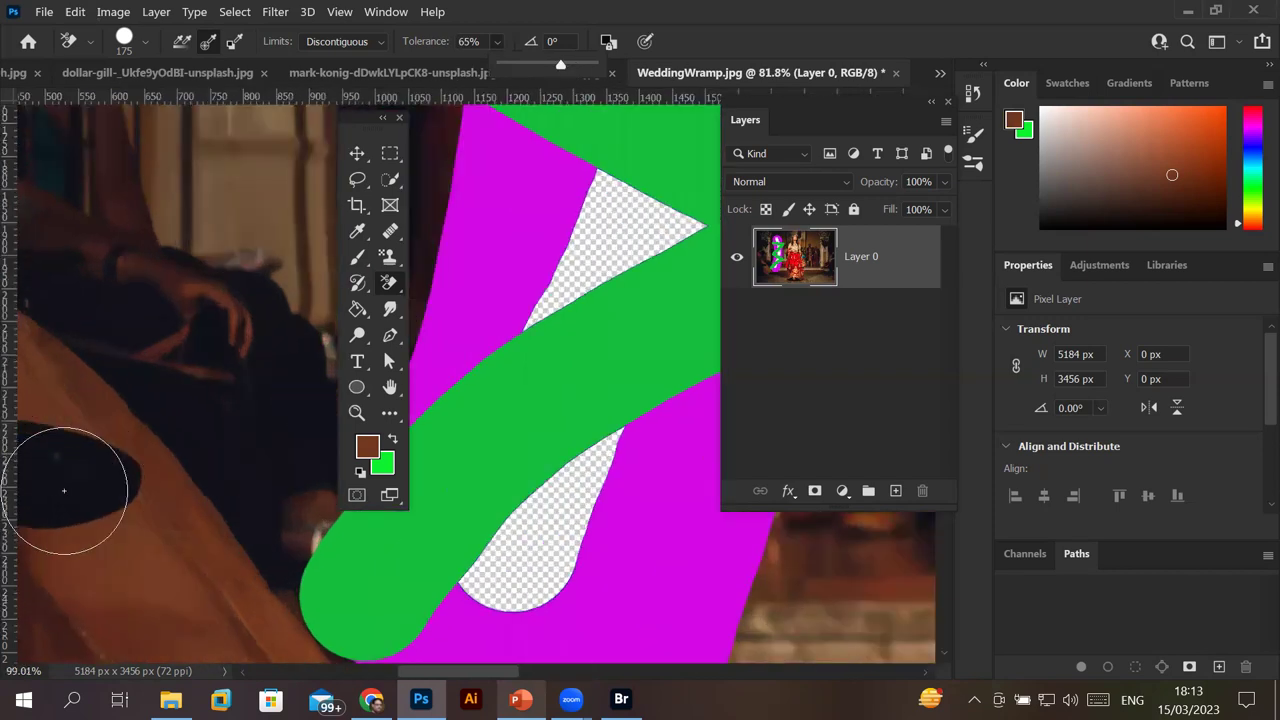
{"action": "scroll", "coordinate": [70, 488], "scroll_direction": "up", "scroll_amount": 2}
{"action": "scroll", "coordinate": [60, 486], "scroll_direction": "down", "scroll_amount": 3}
{"action": "scroll", "coordinate": [40, 486], "scroll_direction": "down", "scroll_amount": 2}
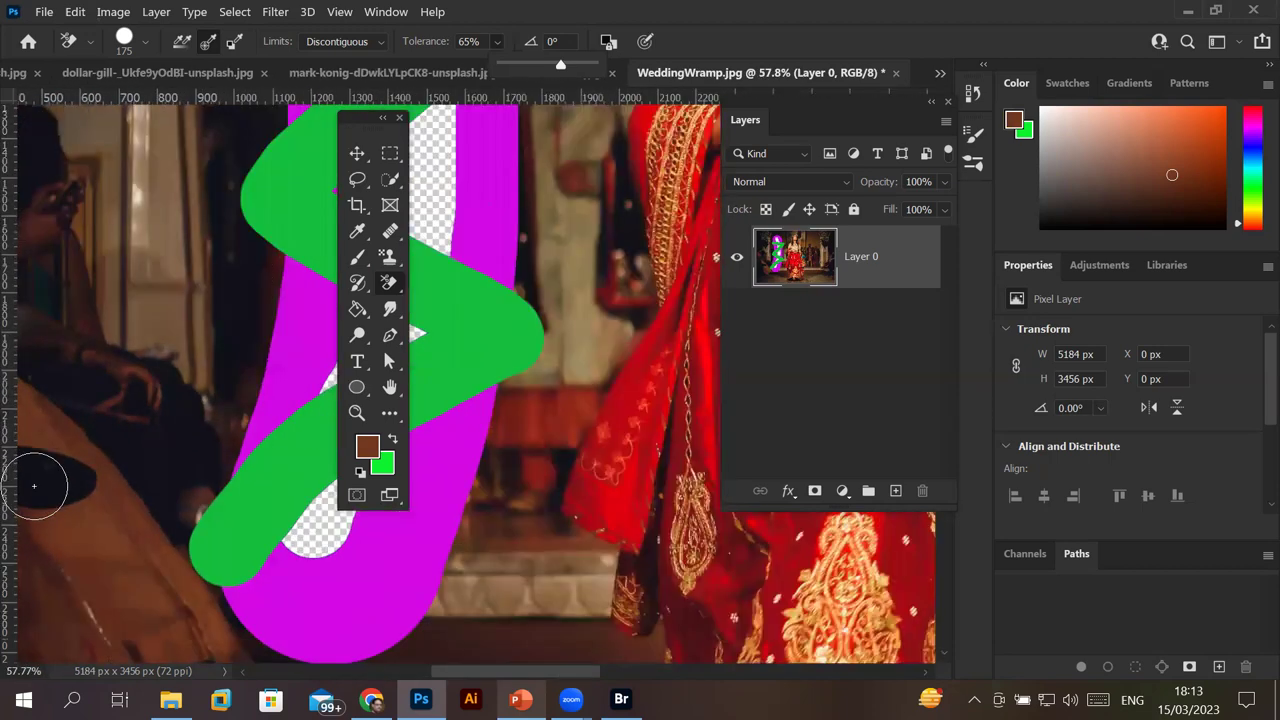
{"action": "scroll", "coordinate": [34, 486], "scroll_direction": "down", "scroll_amount": 2}
{"action": "scroll", "coordinate": [30, 478], "scroll_direction": "down", "scroll_amount": 1}
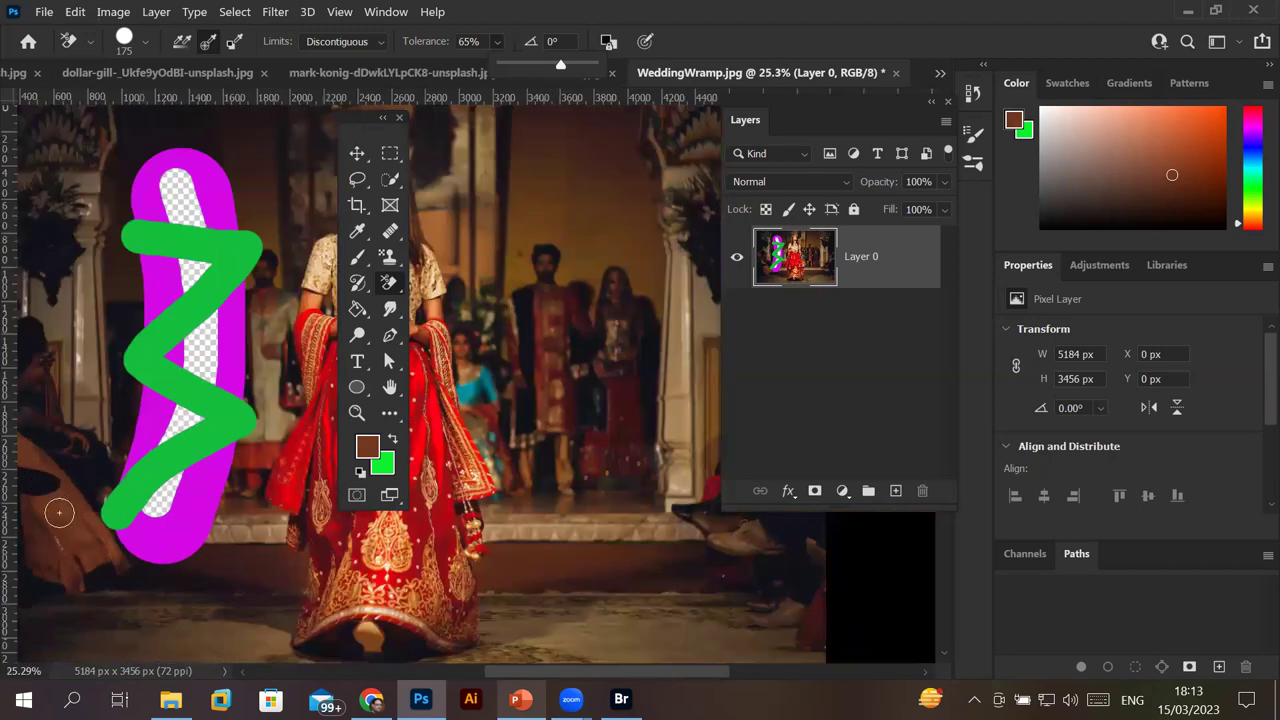
{"action": "scroll", "coordinate": [59, 513], "scroll_direction": "up", "scroll_amount": 1}
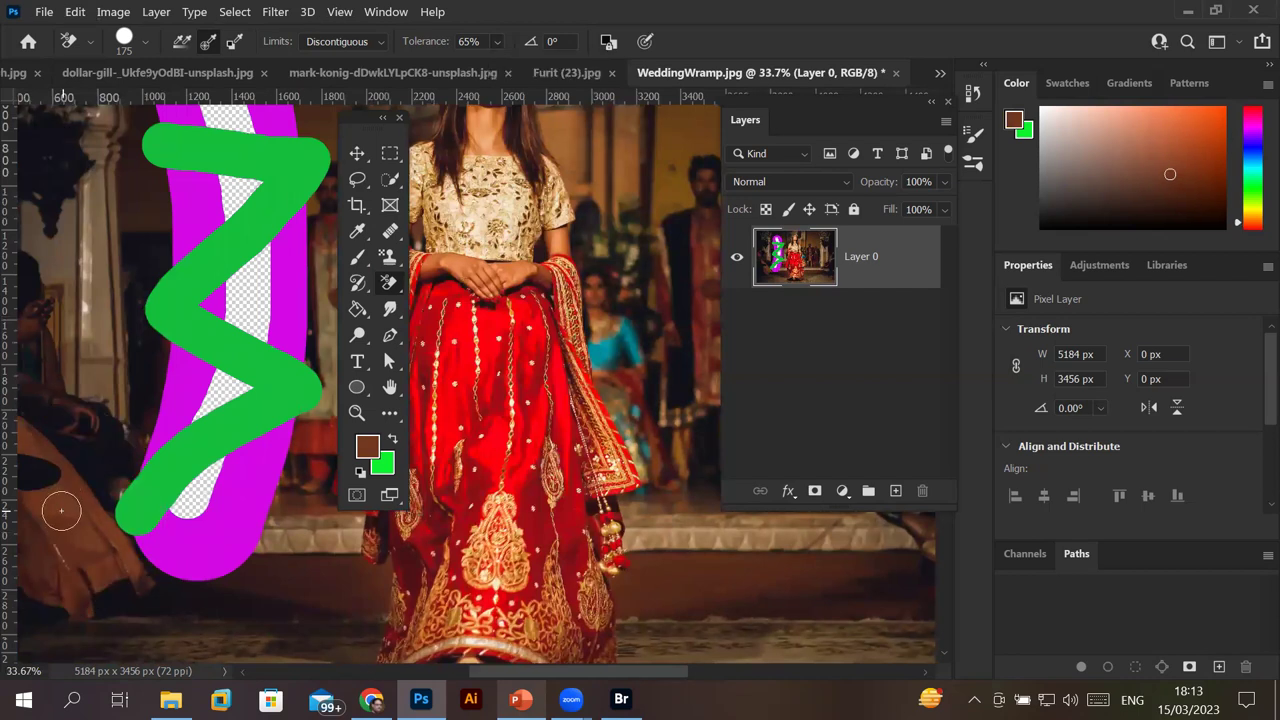
{"action": "mouse_move", "coordinate": [61, 511]}
{"action": "left_mouse_down"}
{"action": "mouse_move", "coordinate": [46, 500]}
{"action": "mouse_move", "coordinate": [60, 588]}
{"action": "mouse_move", "coordinate": [32, 409]}
{"action": "left_mouse_up"}
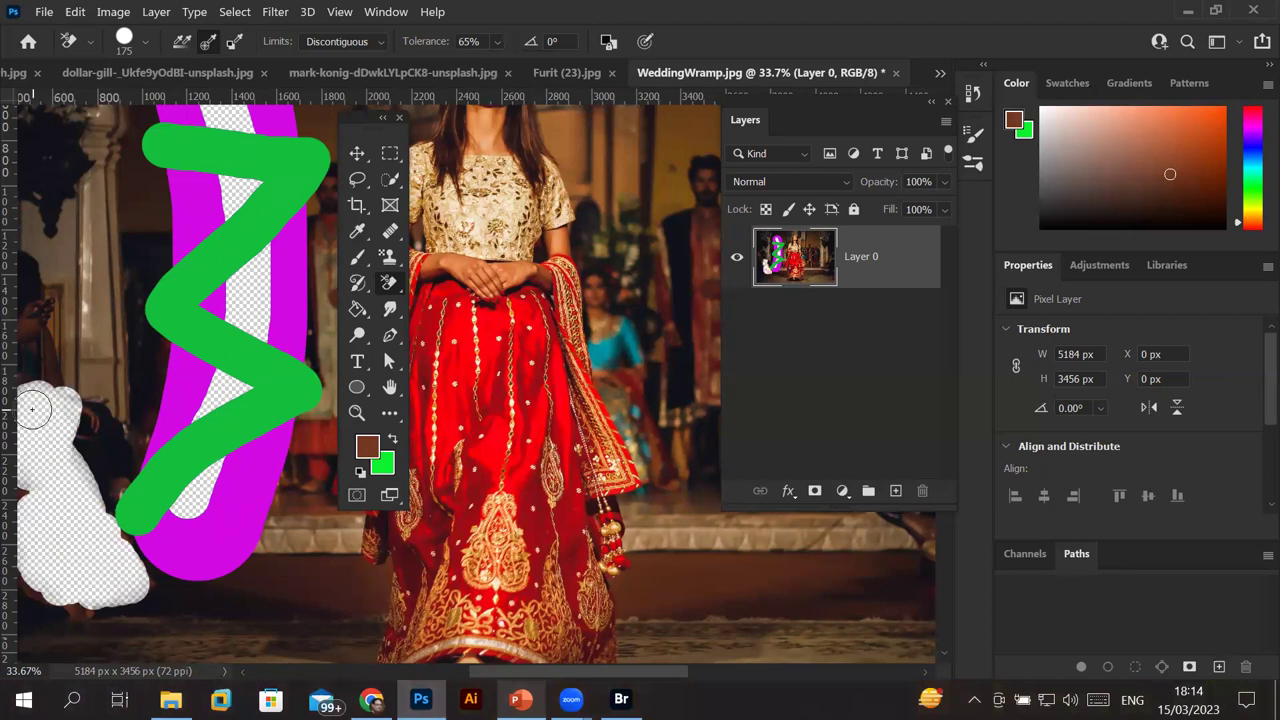
Undo the erase, lower tolerance to 28%, and re-erase the lower-left brown area.
{"action": "key", "text": "ctrl+z"}
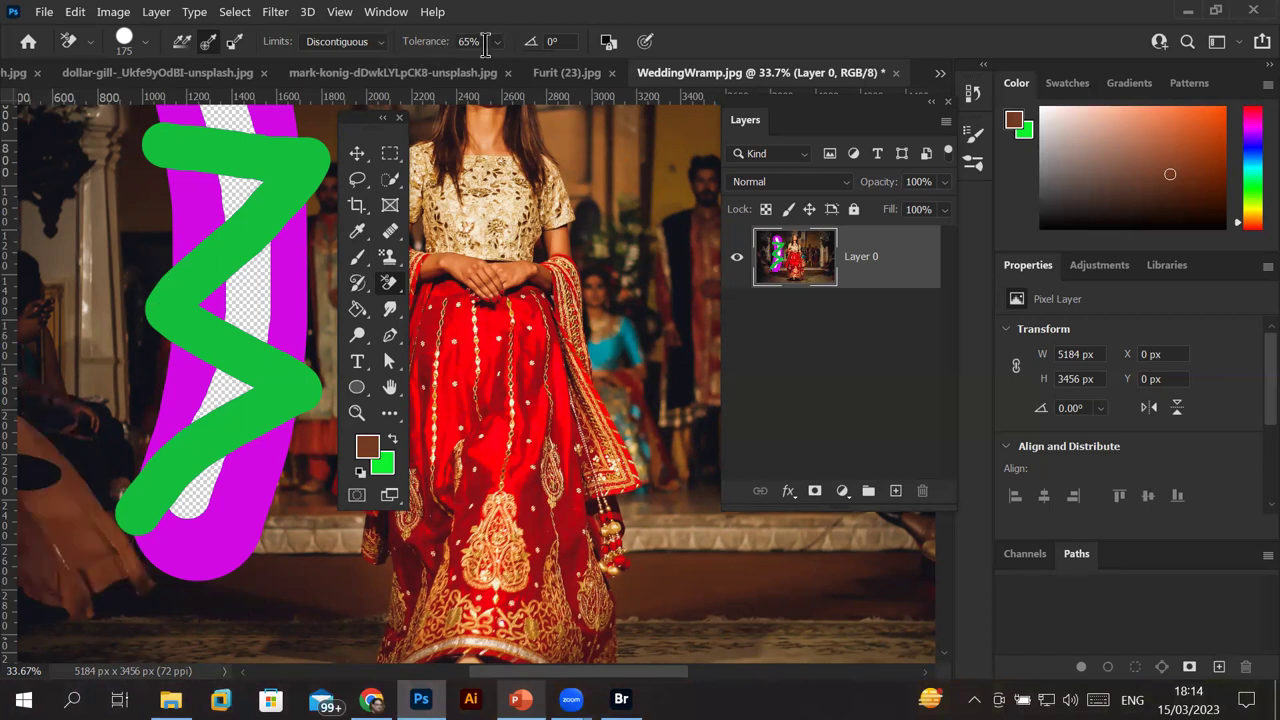
{"action": "left_click", "coordinate": [497, 41]}
{"action": "left_click_drag", "start_coordinate": [523, 64], "coordinate": [488, 65]}
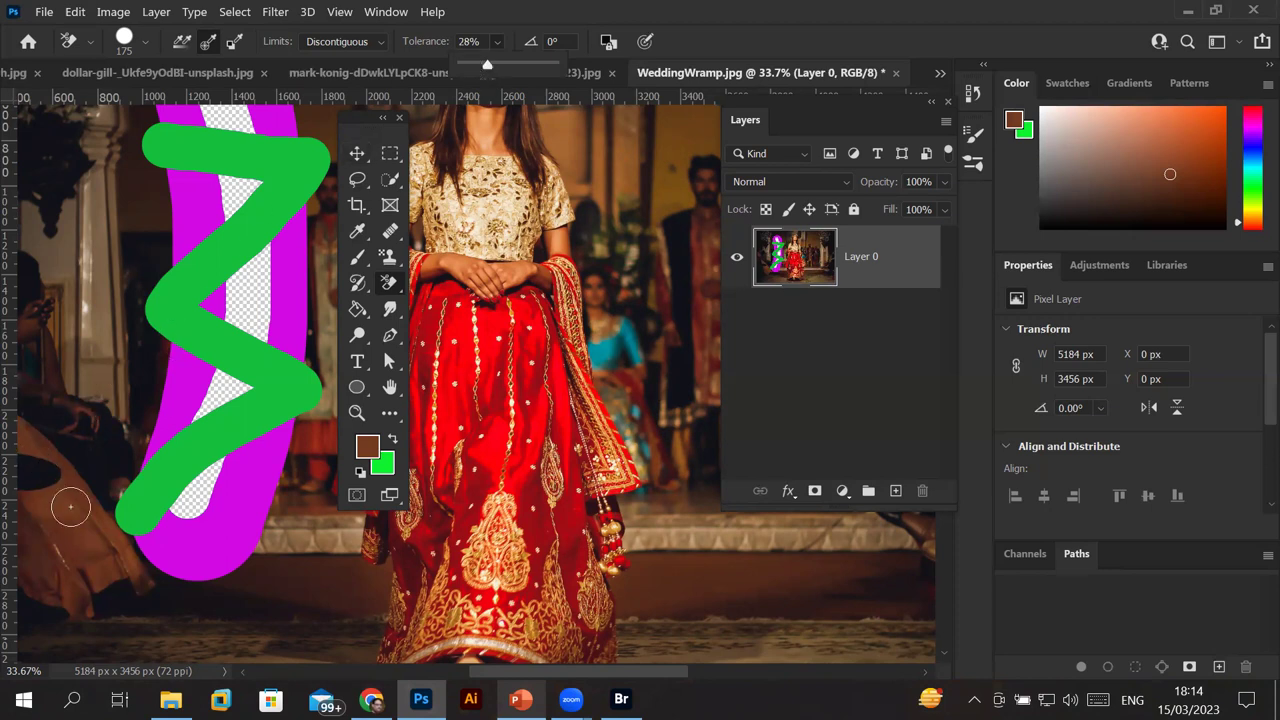
{"action": "mouse_move", "coordinate": [65, 505]}
{"action": "left_mouse_down"}
{"action": "mouse_move", "coordinate": [54, 580]}
{"action": "mouse_move", "coordinate": [42, 530]}
{"action": "mouse_move", "coordinate": [80, 598]}
{"action": "mouse_move", "coordinate": [30, 432]}
{"action": "mouse_move", "coordinate": [62, 510]}
{"action": "left_mouse_up"}
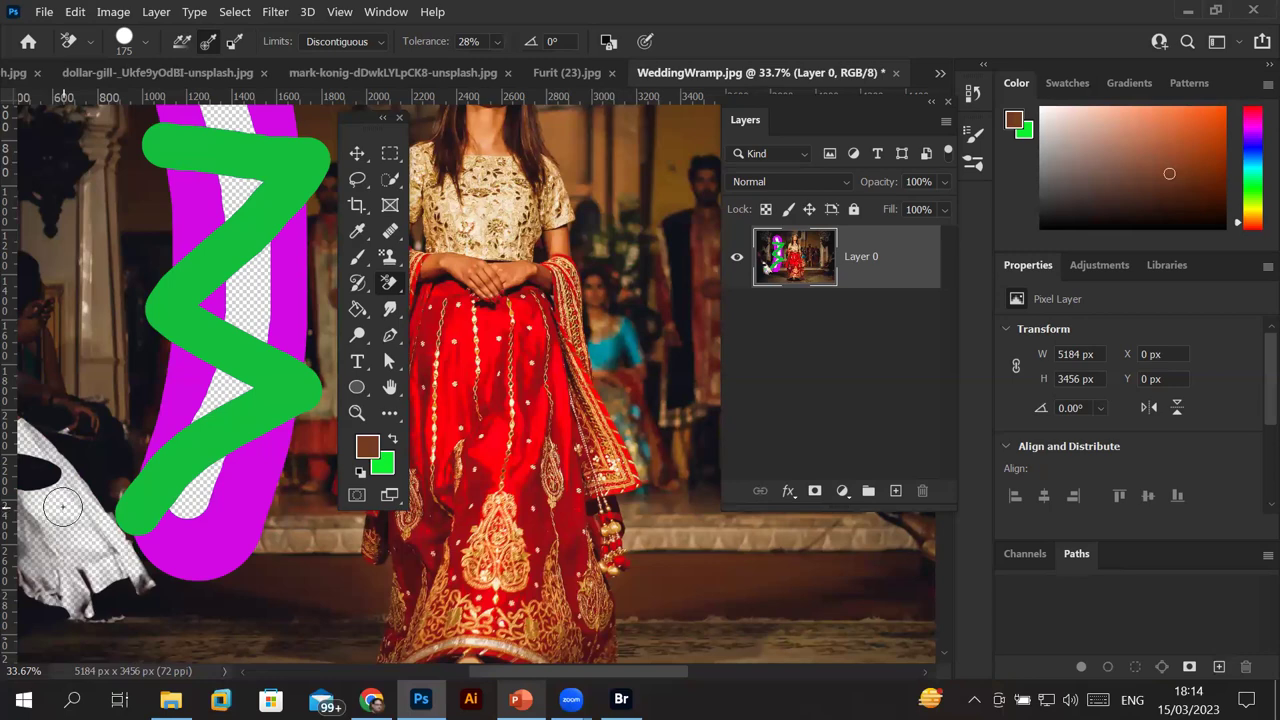
{"action": "scroll", "coordinate": [30, 455], "scroll_direction": "up", "scroll_amount": 2}
{"action": "scroll", "coordinate": [65, 475], "scroll_direction": "up", "scroll_amount": 2}
{"action": "scroll", "coordinate": [65, 472], "scroll_direction": "up", "scroll_amount": 1}
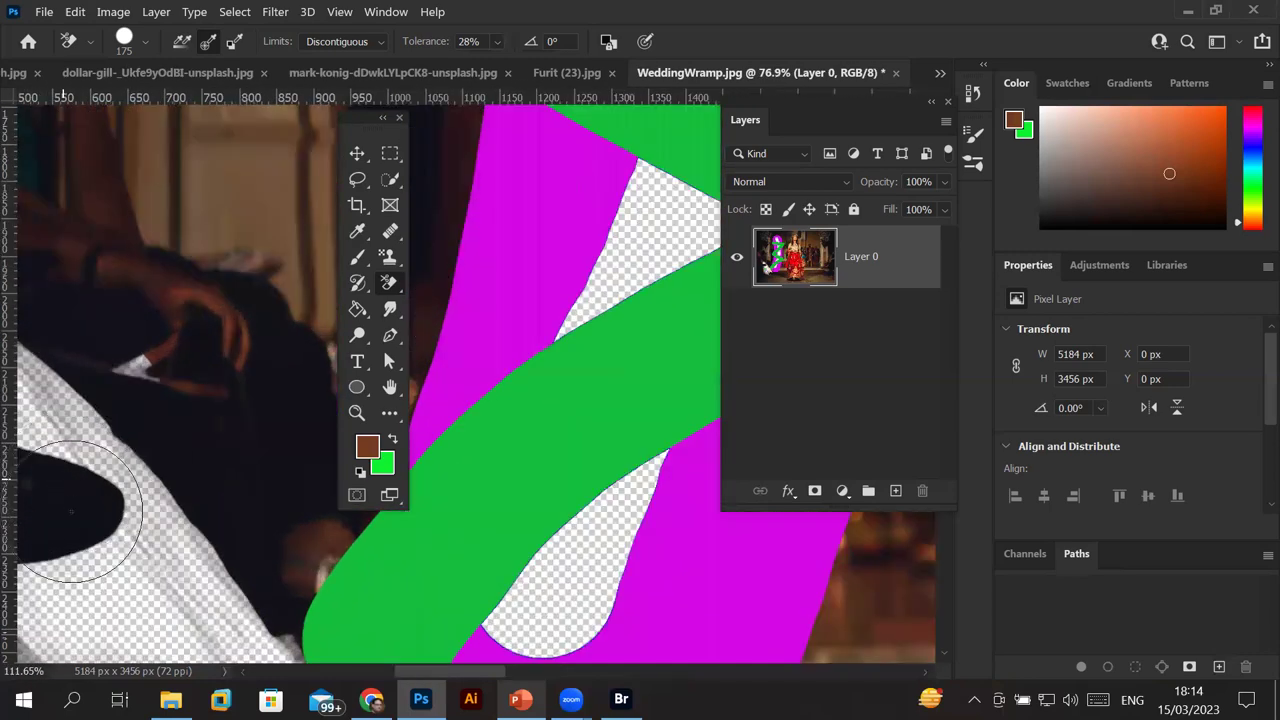
{"action": "scroll", "coordinate": [70, 490], "scroll_direction": "up", "scroll_amount": 1}
{"action": "scroll", "coordinate": [83, 508], "scroll_direction": "up", "scroll_amount": 1}
{"action": "scroll", "coordinate": [83, 508], "scroll_direction": "down", "scroll_amount": 1}
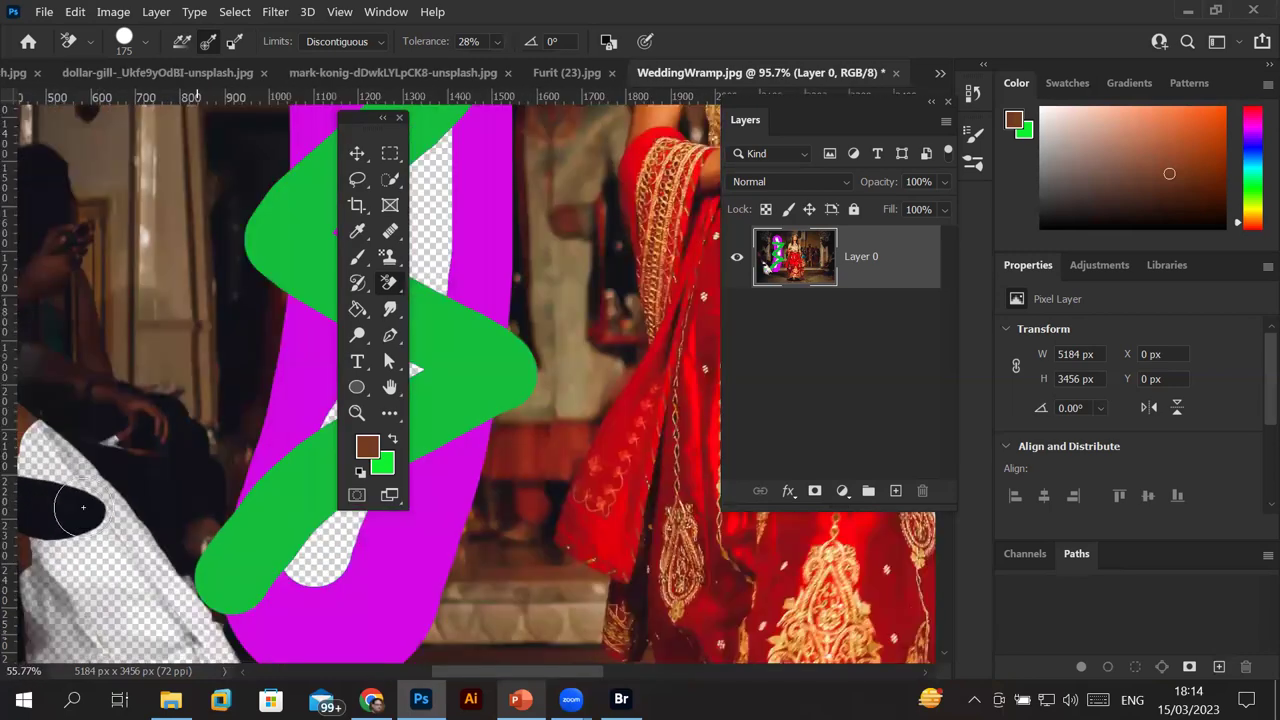
{"action": "scroll", "coordinate": [85, 505], "scroll_direction": "down", "scroll_amount": 2}
{"action": "scroll", "coordinate": [88, 502], "scroll_direction": "down", "scroll_amount": 1}
{"action": "scroll", "coordinate": [91, 500], "scroll_direction": "down", "scroll_amount": 1}
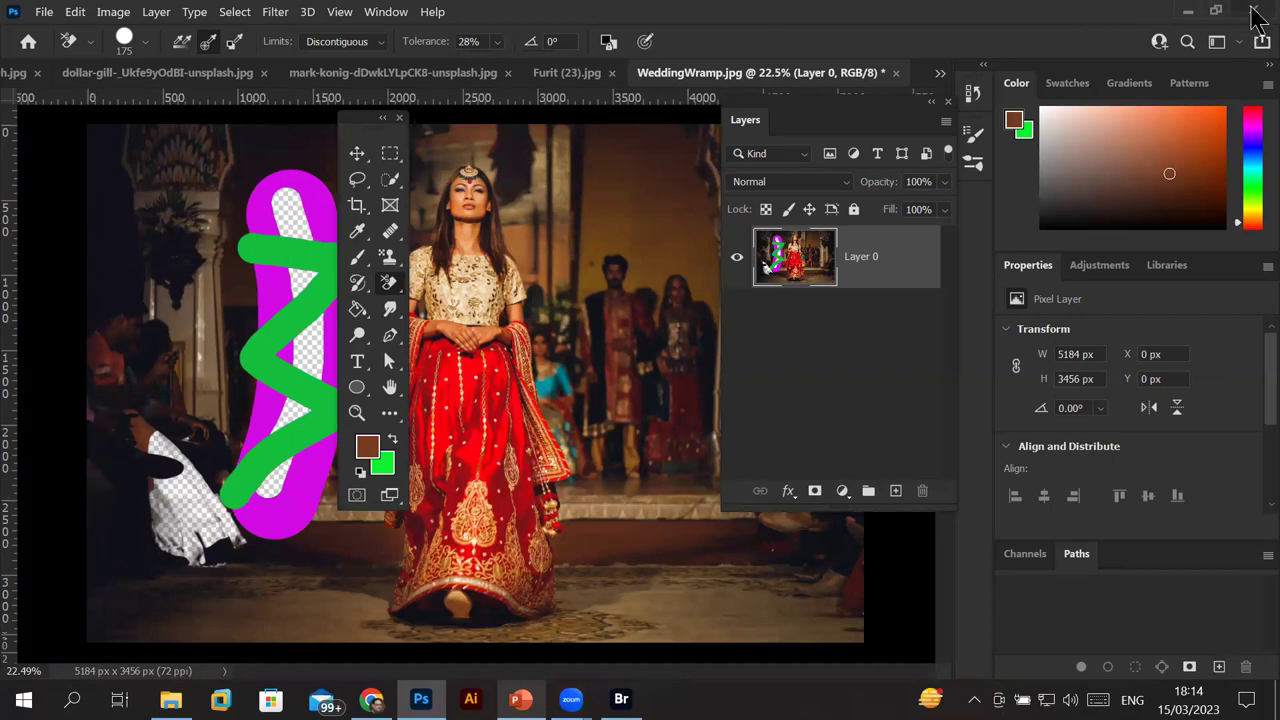
Close all open documents, including WeddingWramp.jpg and Furit (23).jpg, discarding every change.
{"action": "left_click", "coordinate": [44, 11]}
{"action": "mouse_move", "coordinate": [75, 11]}
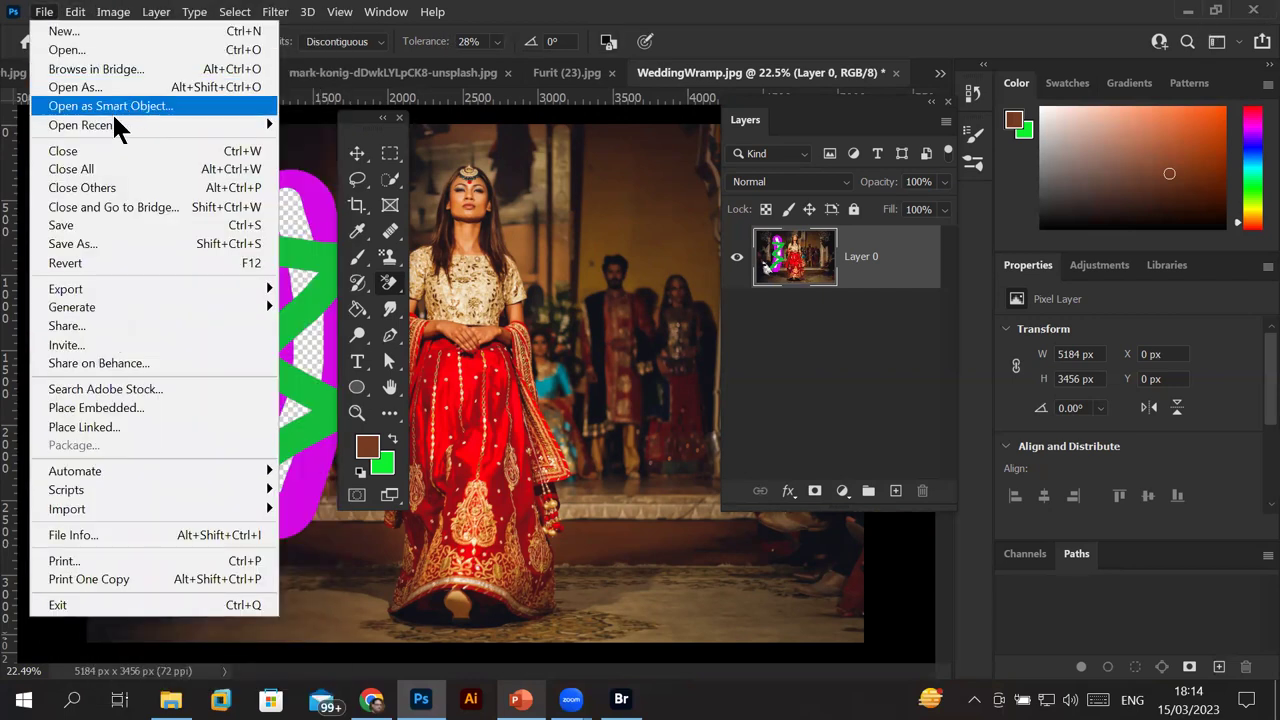
{"action": "left_click", "coordinate": [103, 172]}
{"action": "left_click", "coordinate": [706, 288]}
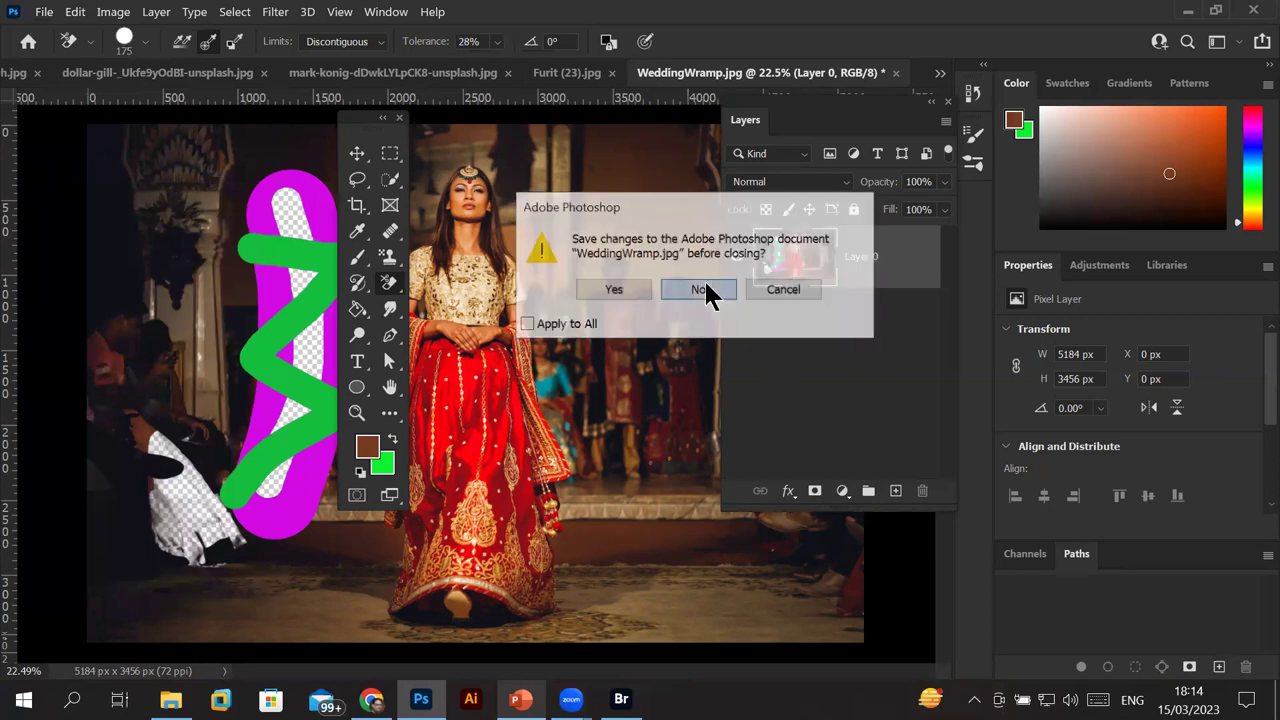
{"action": "left_click", "coordinate": [702, 287]}
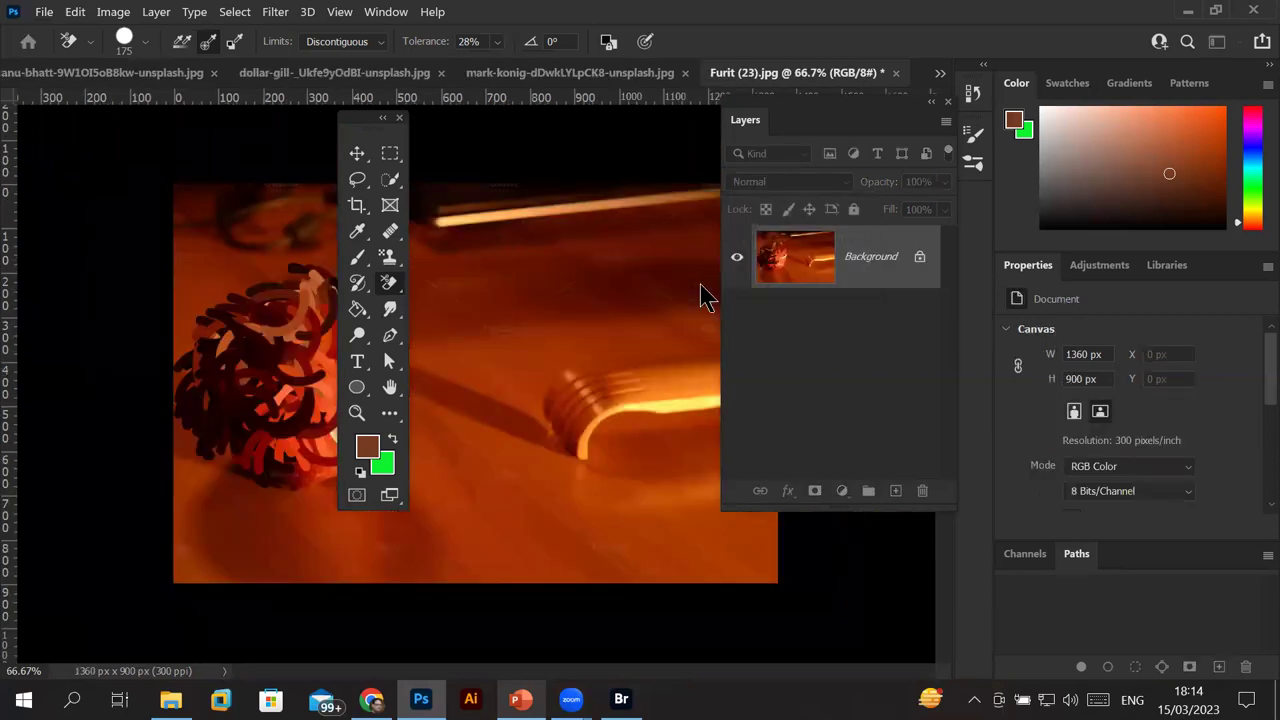
{"action": "left_click", "coordinate": [705, 287]}
{"action": "left_click", "coordinate": [705, 287]}
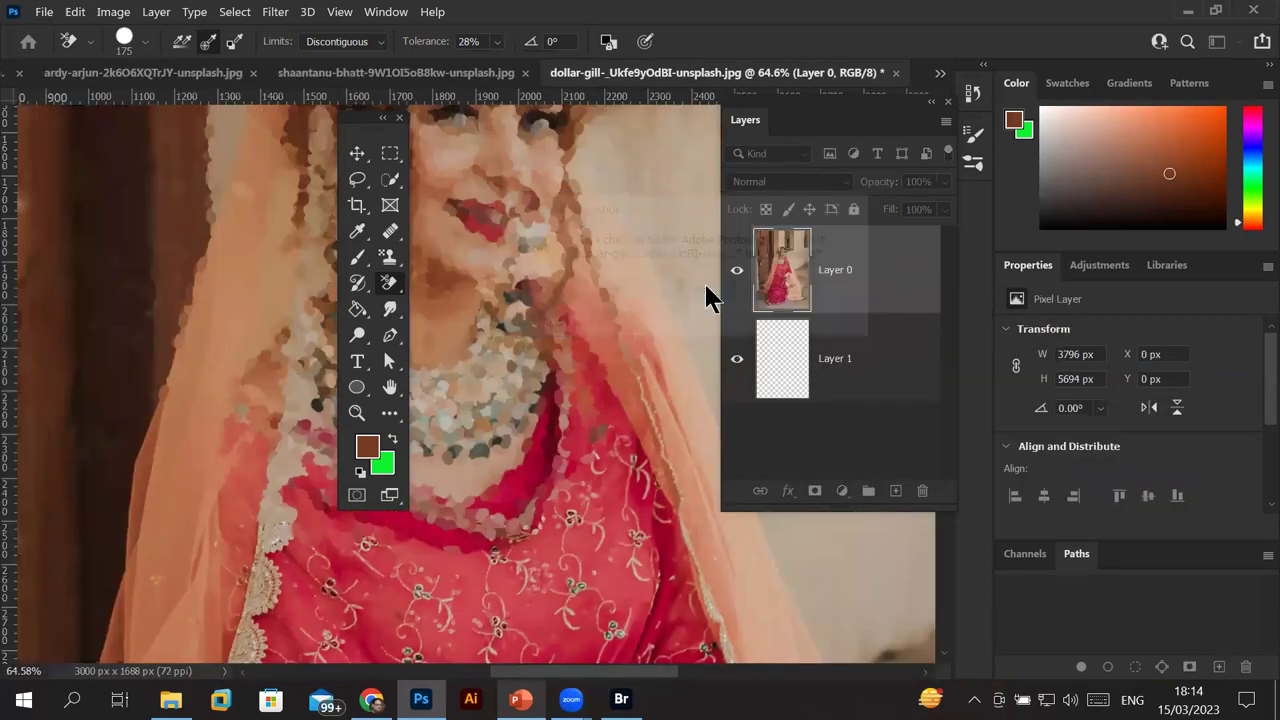
{"action": "left_click", "coordinate": [704, 288]}
{"action": "left_click", "coordinate": [704, 288]}
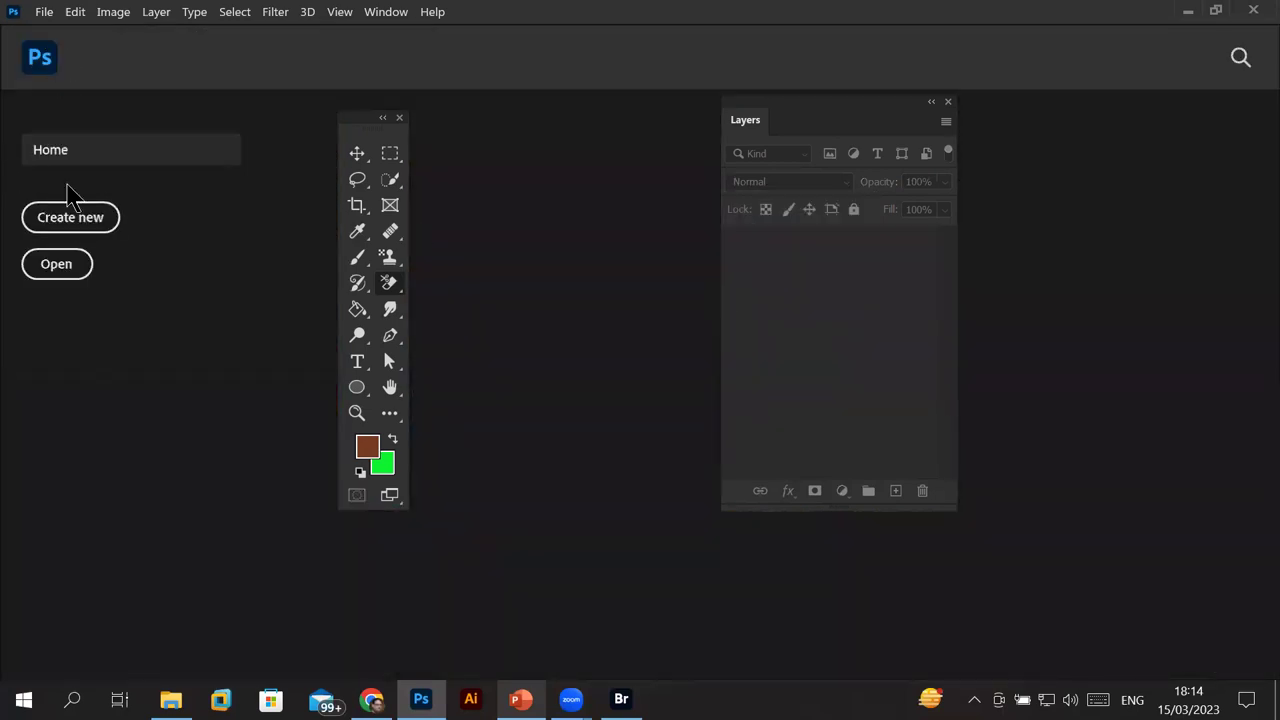
Create a blank A4 document (2480 × 3508 px, 300 ppi) and select the Blur tool.
{"action": "left_click", "coordinate": [83, 226]}
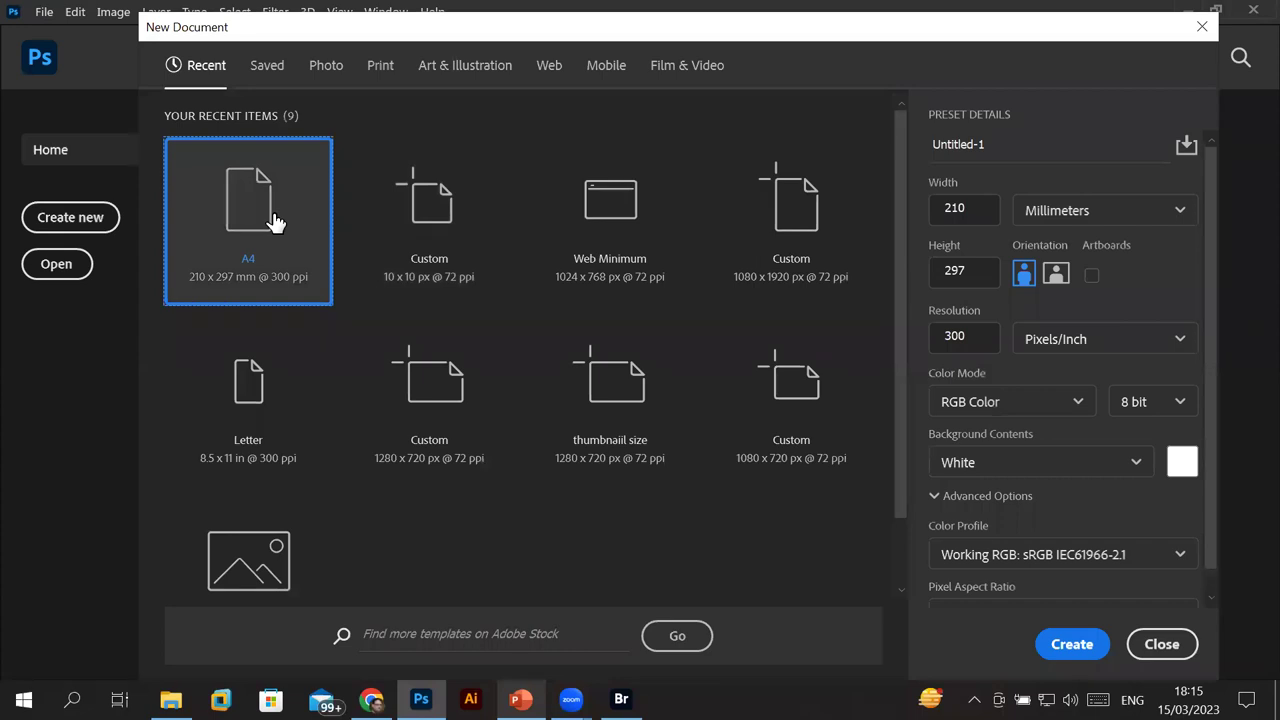
{"action": "double_click", "coordinate": [276, 222]}
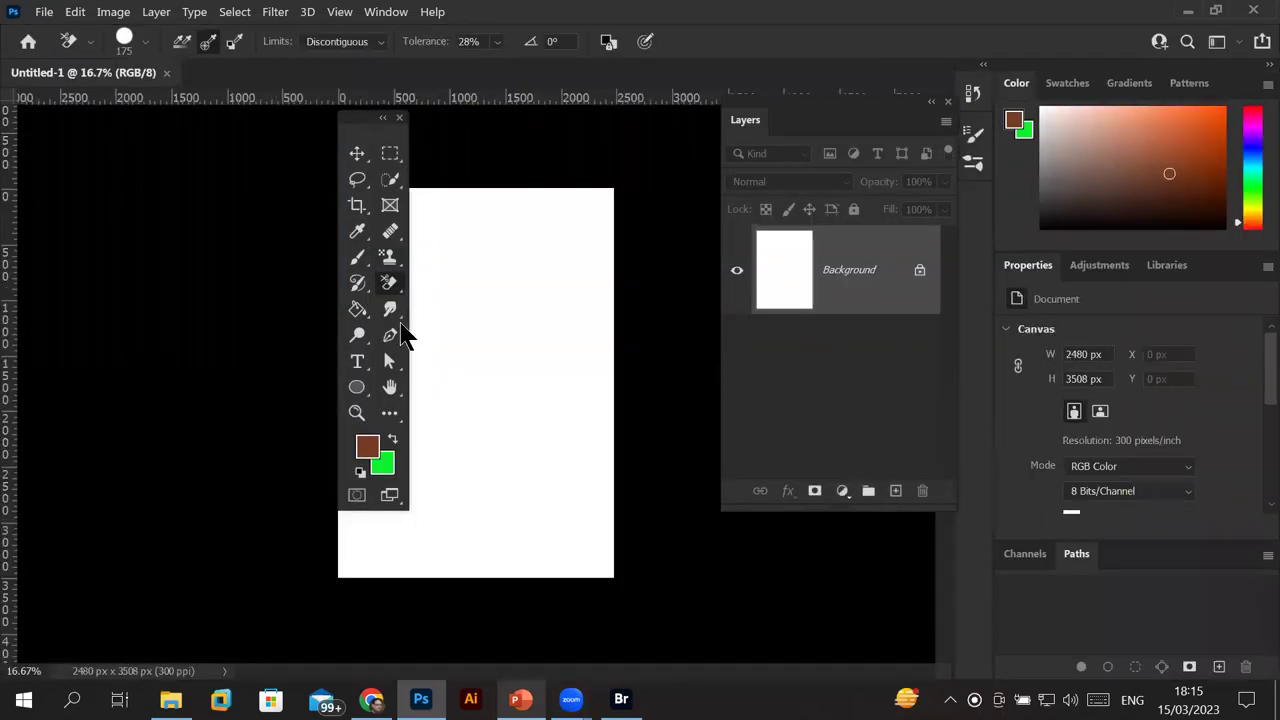
{"action": "left_click", "coordinate": [398, 317]}
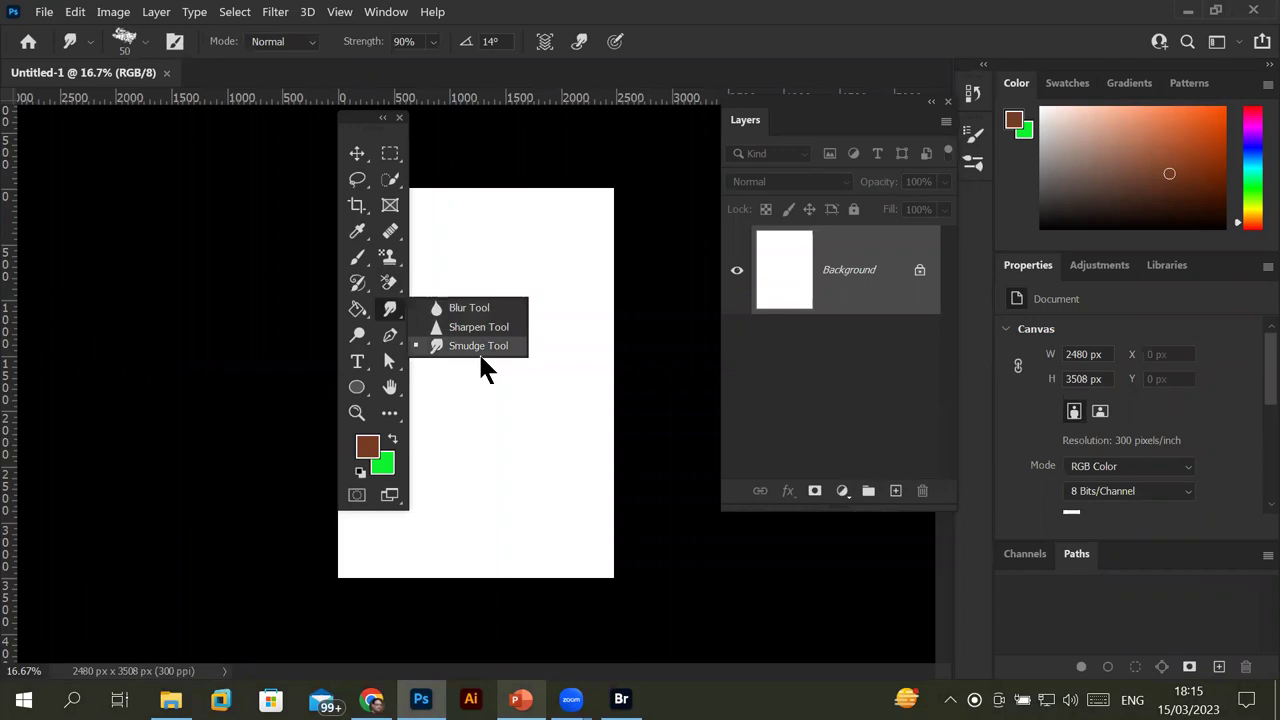
{"action": "left_click", "coordinate": [359, 338]}
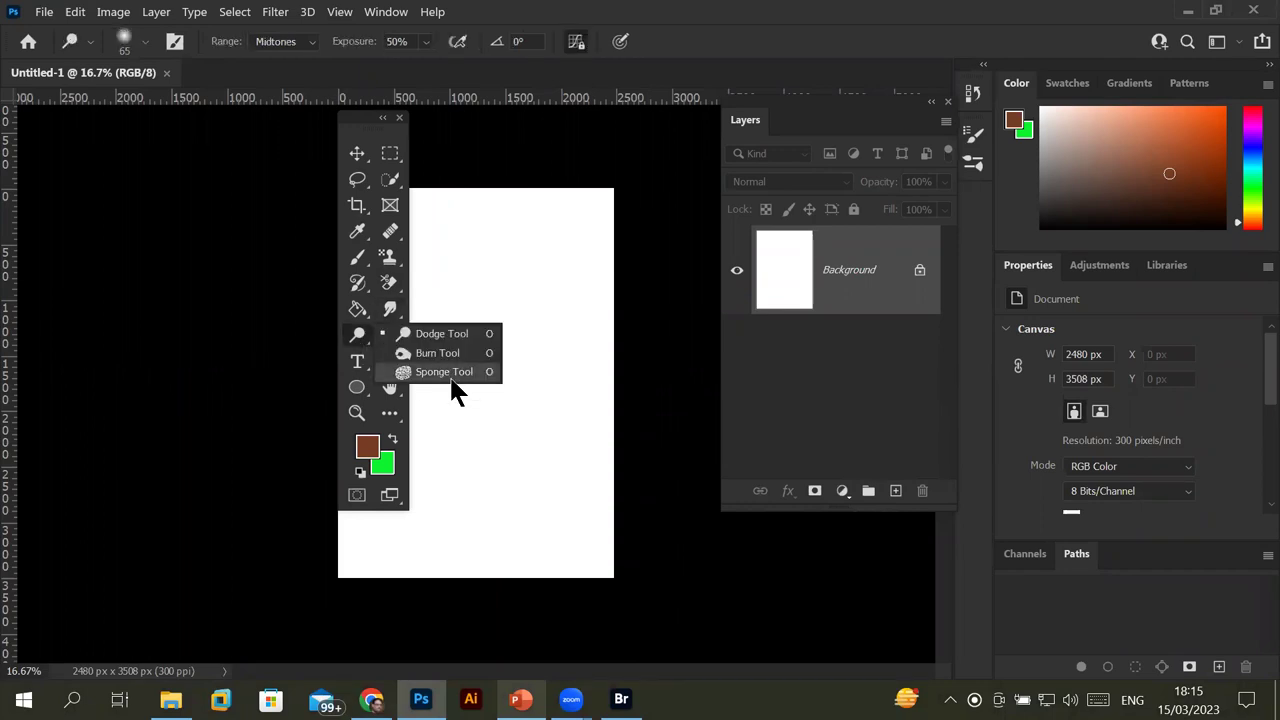
{"action": "left_click", "coordinate": [392, 312]}
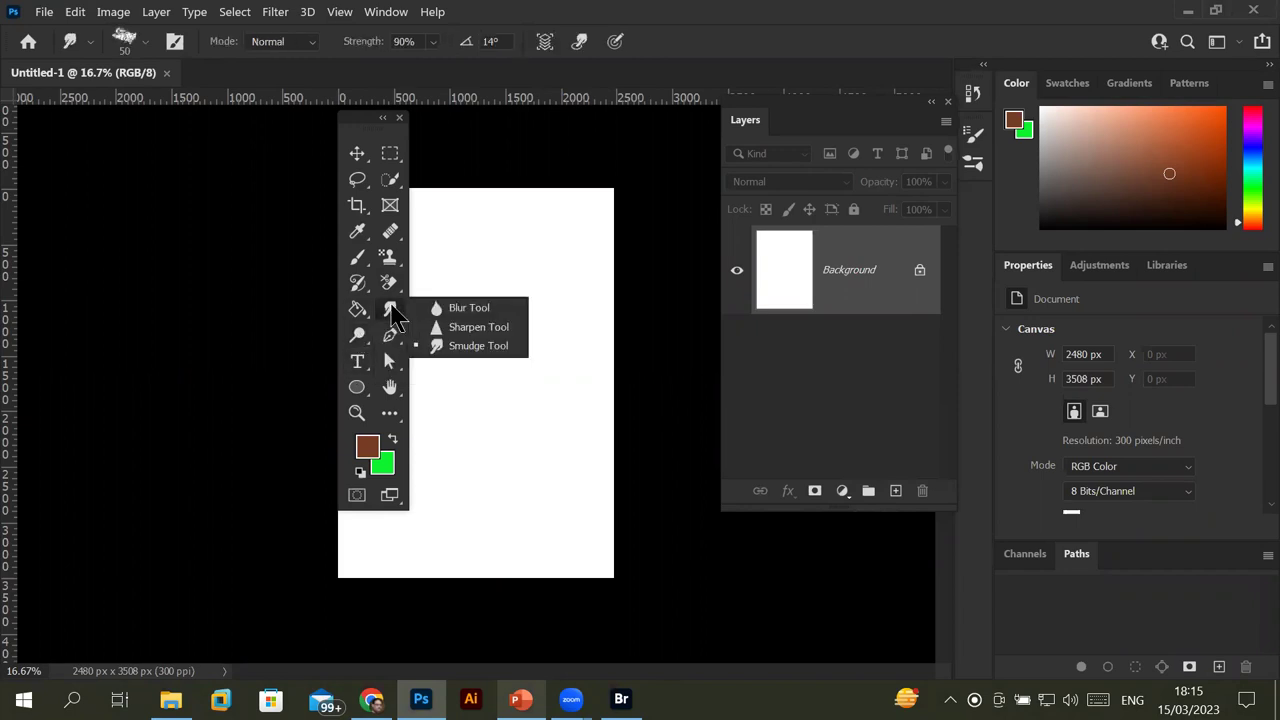
{"action": "left_click", "coordinate": [483, 313]}
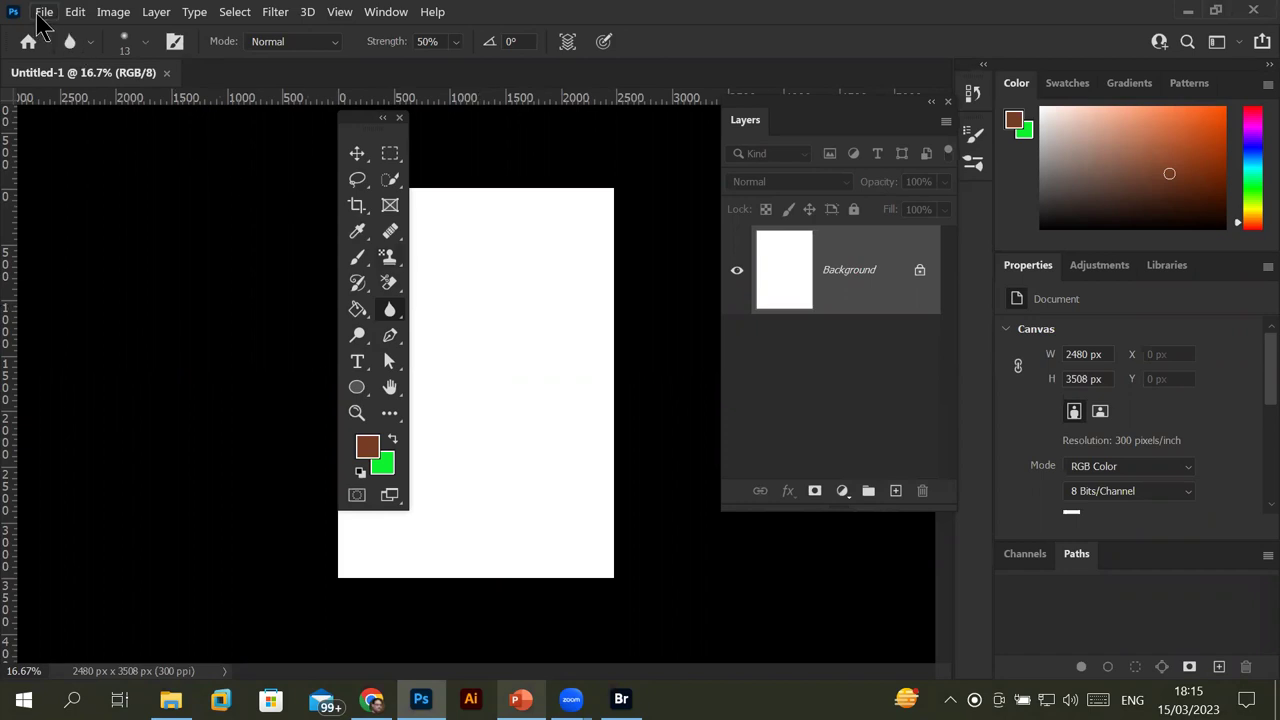
Browse in Adobe Bridge to the Models folder inside Images.
{"action": "left_click", "coordinate": [42, 12]}
{"action": "left_click", "coordinate": [100, 72]}
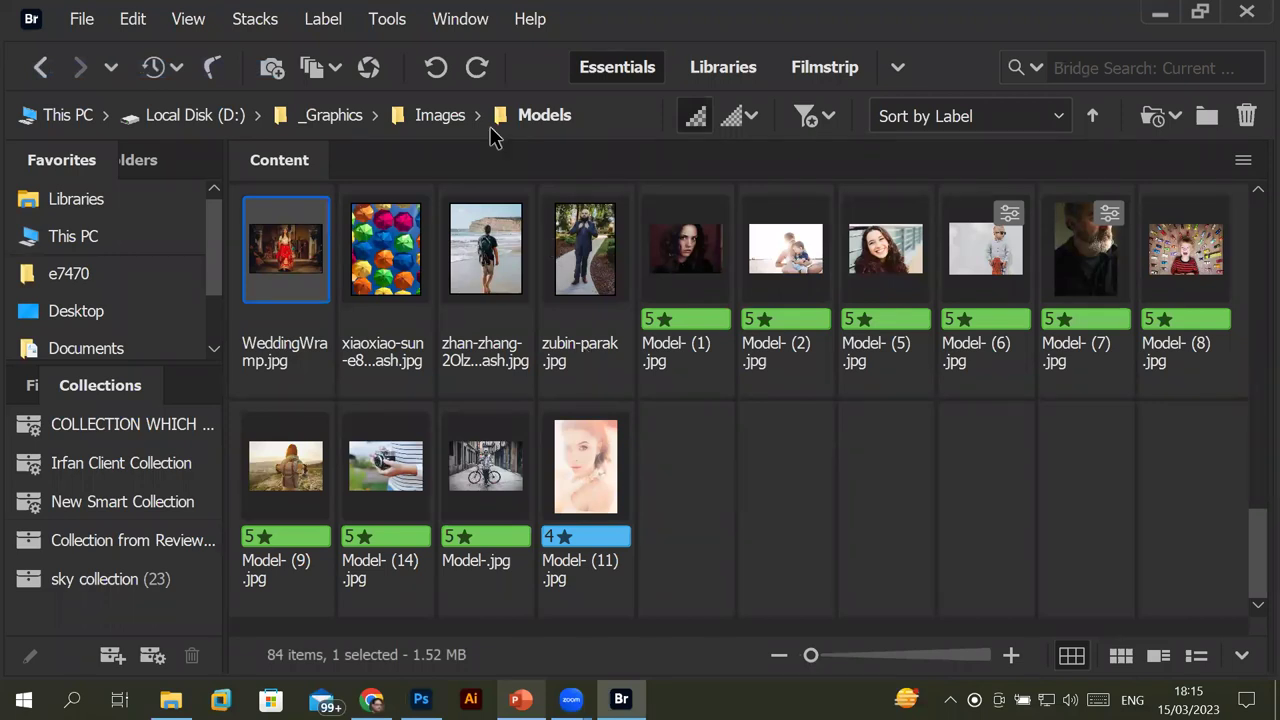
{"action": "left_click", "coordinate": [438, 116]}
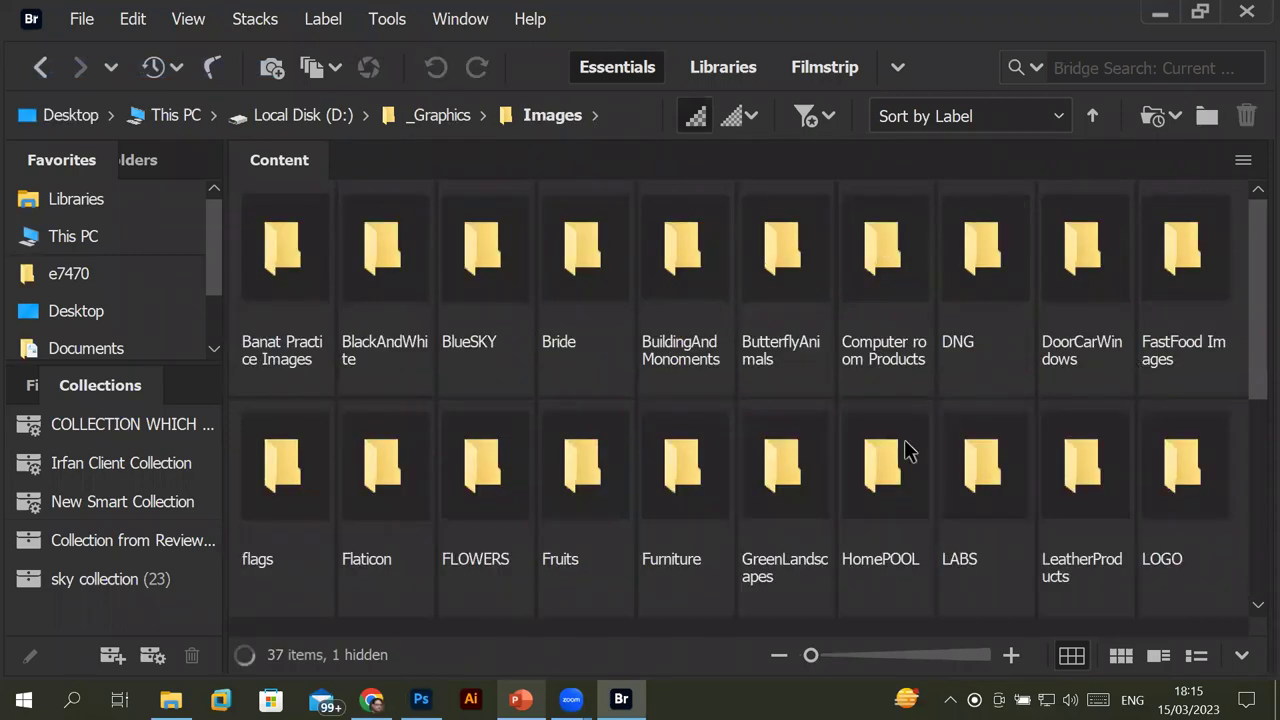
{"action": "scroll", "coordinate": [447, 483], "scroll_direction": "down", "scroll_amount": 1}
{"action": "double_click", "coordinate": [383, 483]}
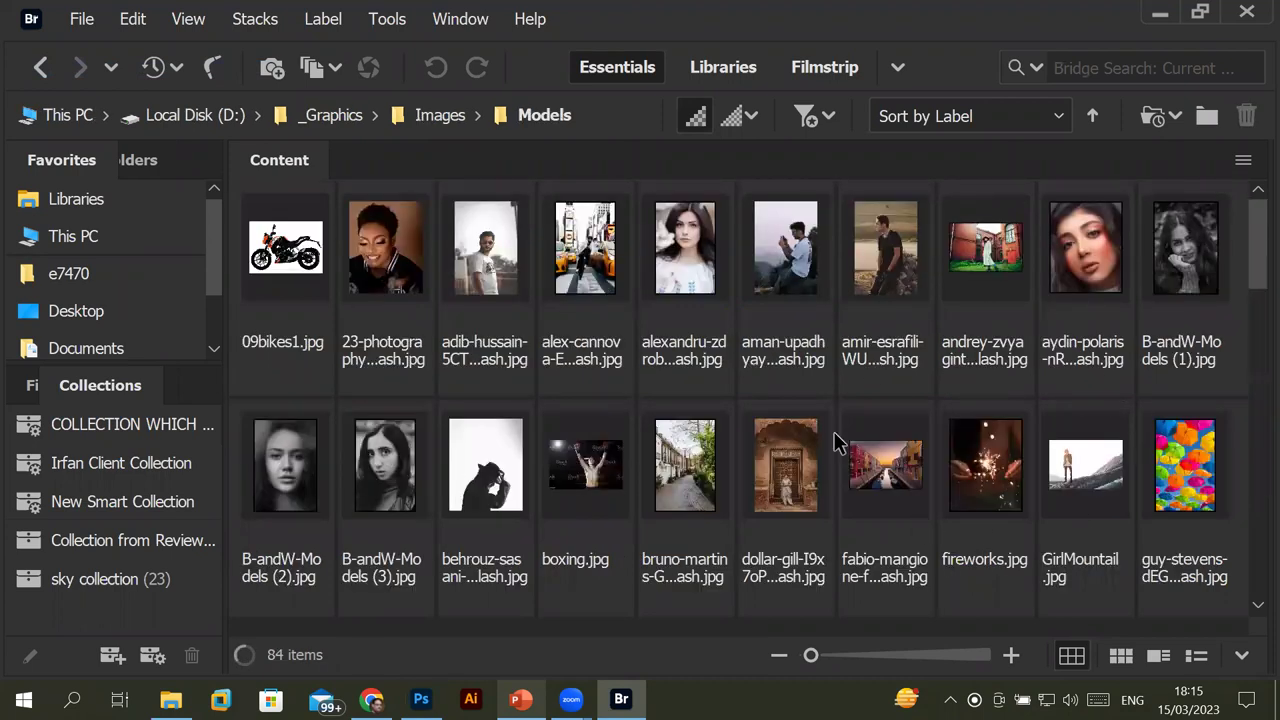
{"action": "scroll", "coordinate": [836, 443], "scroll_direction": "down", "scroll_amount": 3}
{"action": "scroll", "coordinate": [836, 443], "scroll_direction": "down", "scroll_amount": 1}
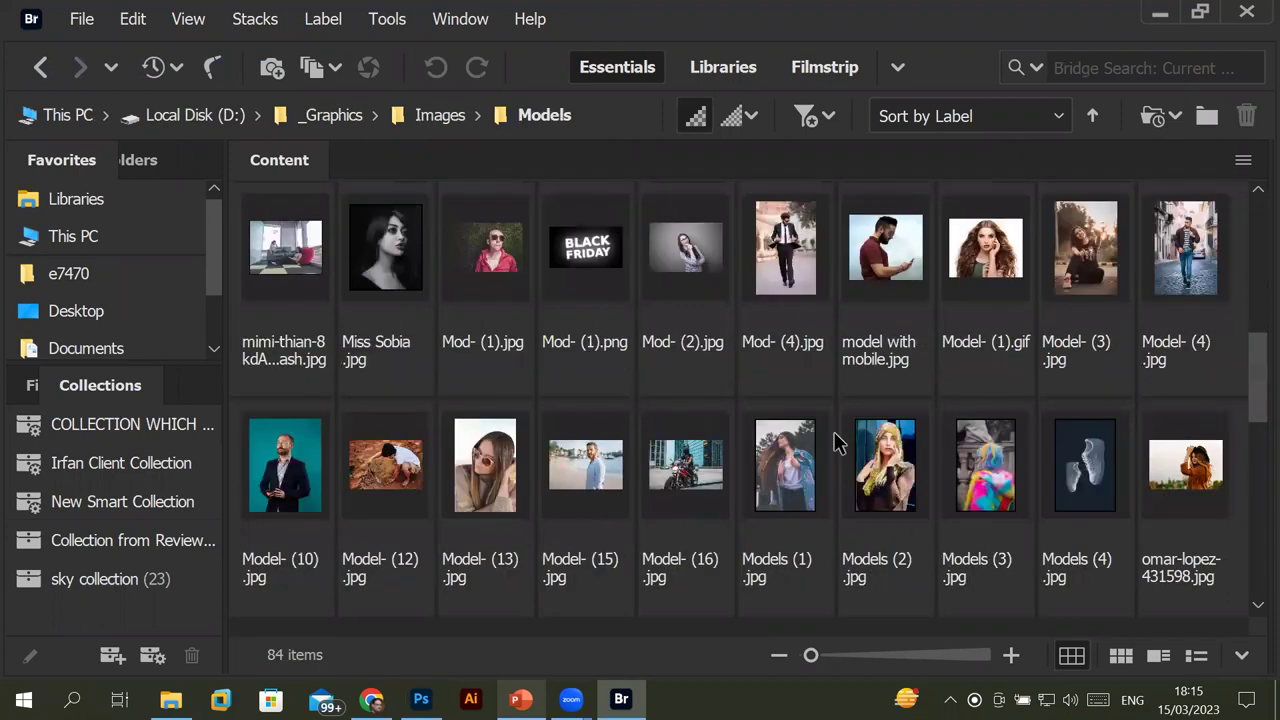
{"action": "scroll", "coordinate": [836, 443], "scroll_direction": "down", "scroll_amount": 1}
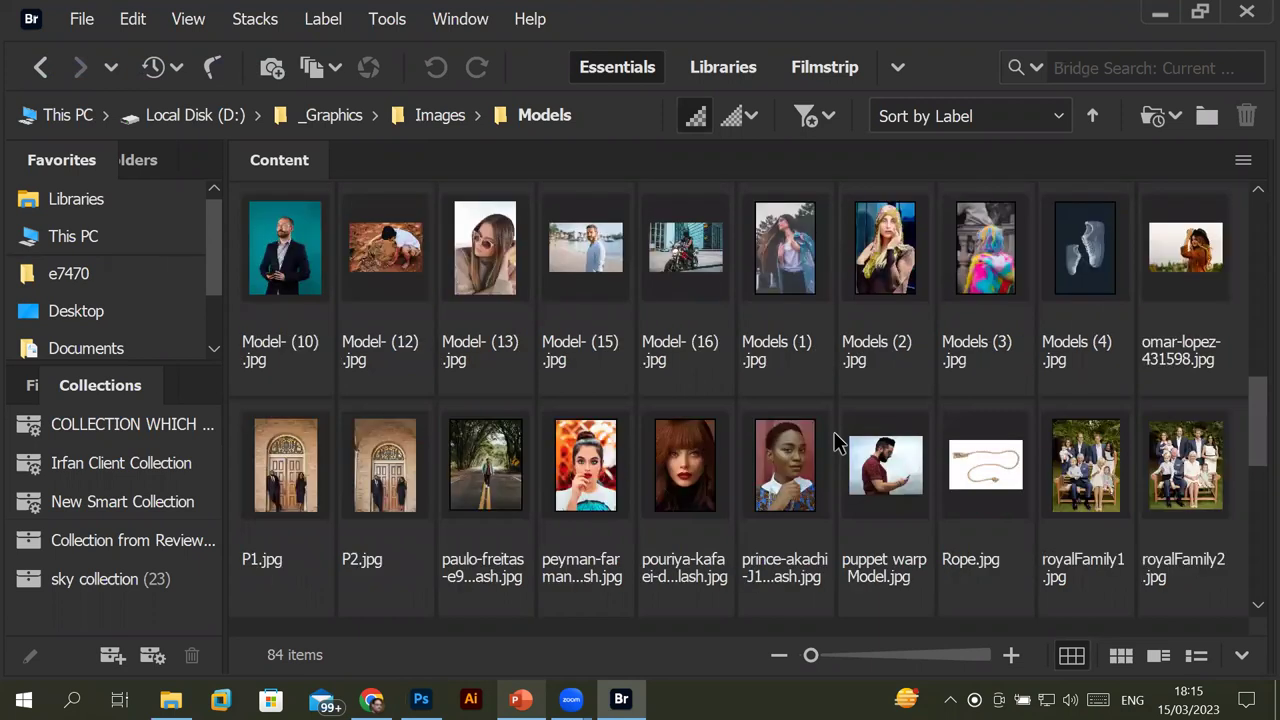
{"action": "scroll", "coordinate": [836, 443], "scroll_direction": "down", "scroll_amount": 1}
{"action": "left_click", "coordinate": [495, 458]}
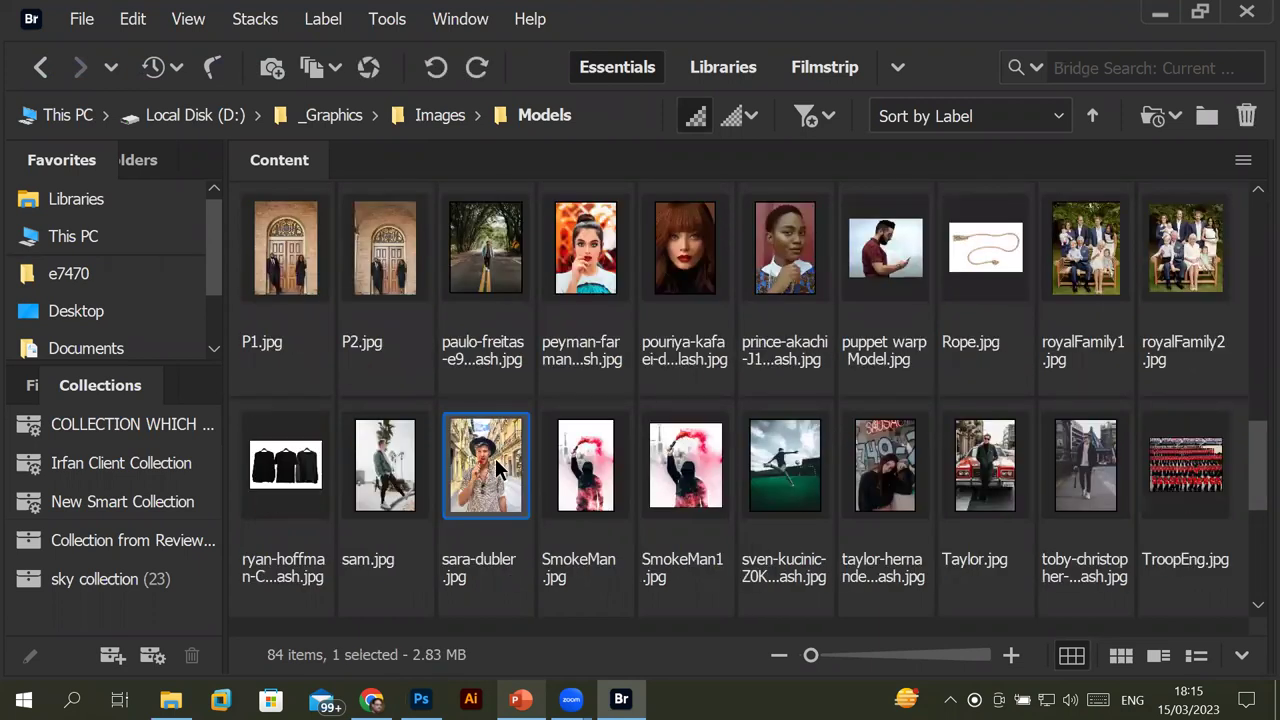
{"action": "double_click", "coordinate": [495, 458]}
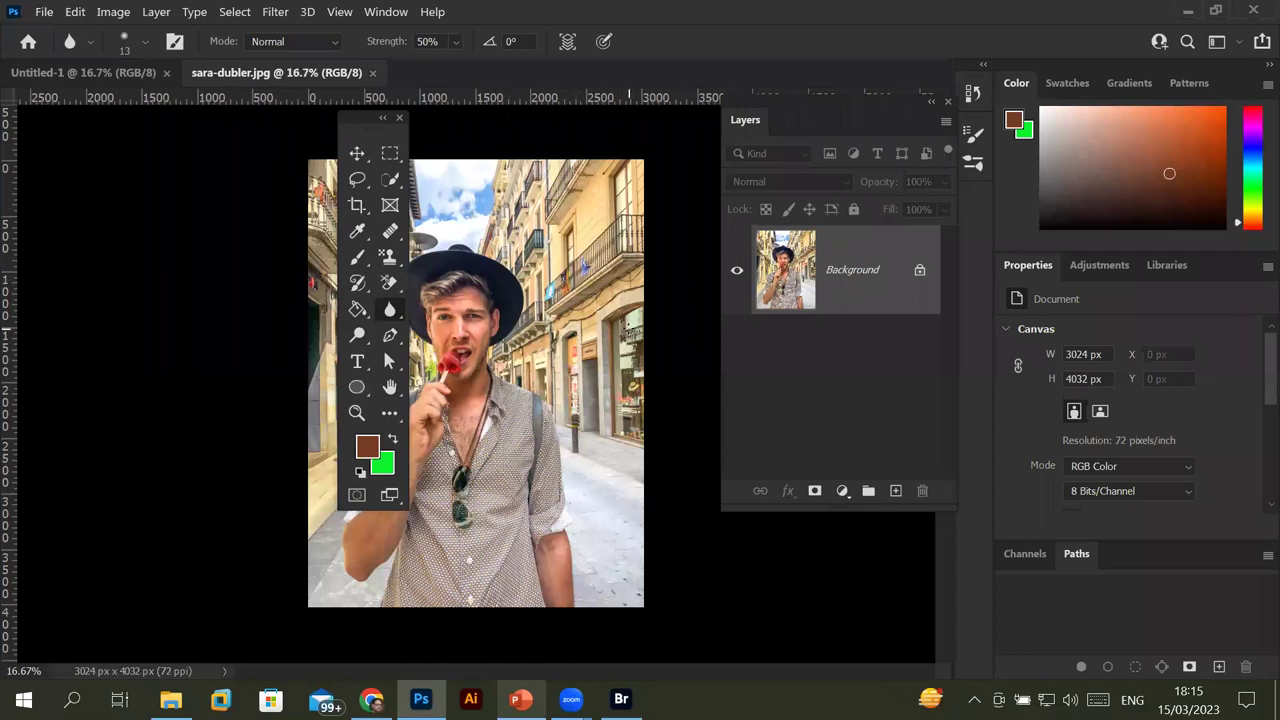
Zoom in on the shop window and bollard beside the man in the portrait.
{"action": "scroll", "coordinate": [594, 356], "scroll_direction": "up", "scroll_amount": 2}
{"action": "scroll", "coordinate": [594, 356], "scroll_direction": "up", "scroll_amount": 2}
{"action": "scroll", "coordinate": [594, 356], "scroll_direction": "up", "scroll_amount": 2}
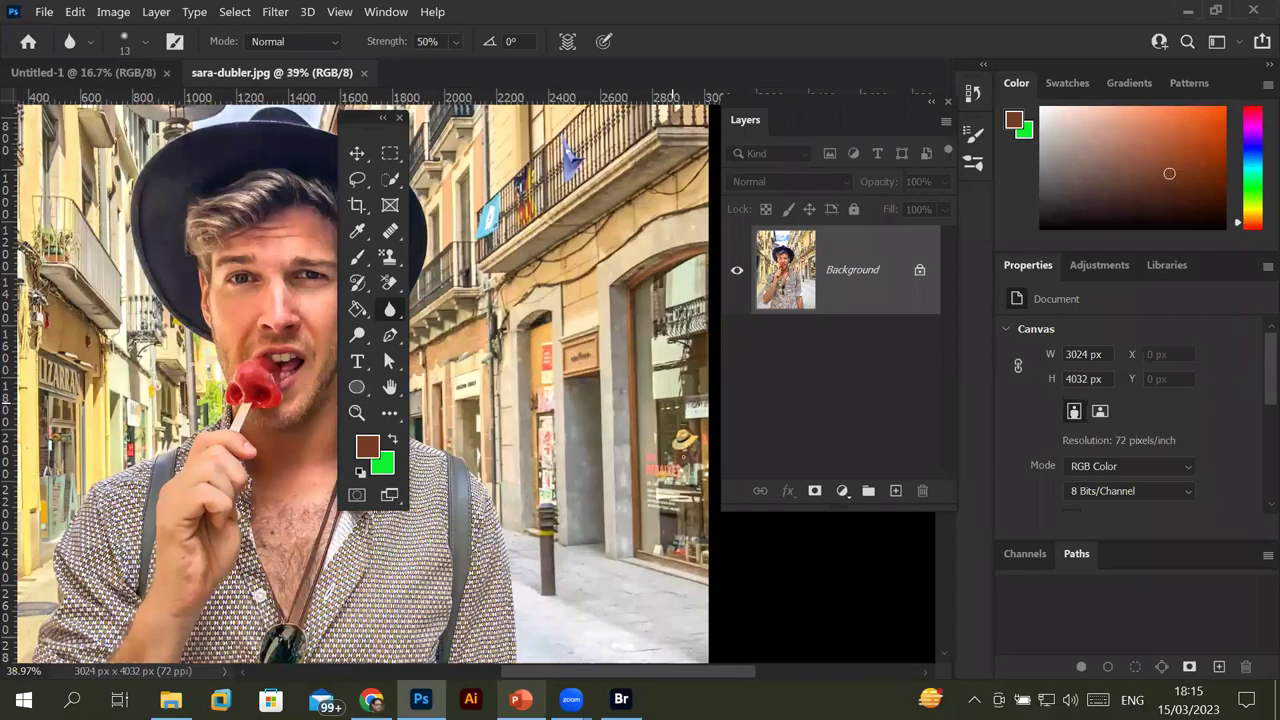
{"action": "scroll", "coordinate": [689, 577], "scroll_direction": "up", "scroll_amount": 3}
{"action": "scroll", "coordinate": [681, 561], "scroll_direction": "up", "scroll_amount": 1}
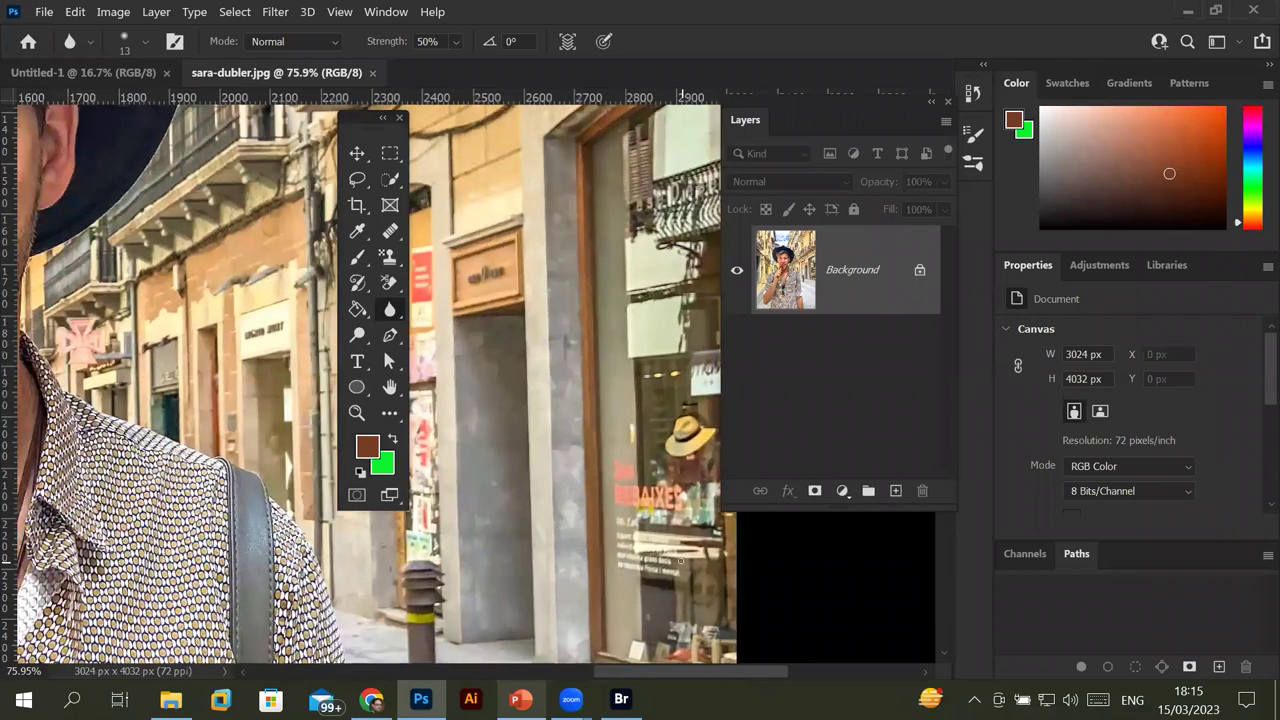
{"action": "scroll", "coordinate": [681, 561], "scroll_direction": "up", "scroll_amount": 2}
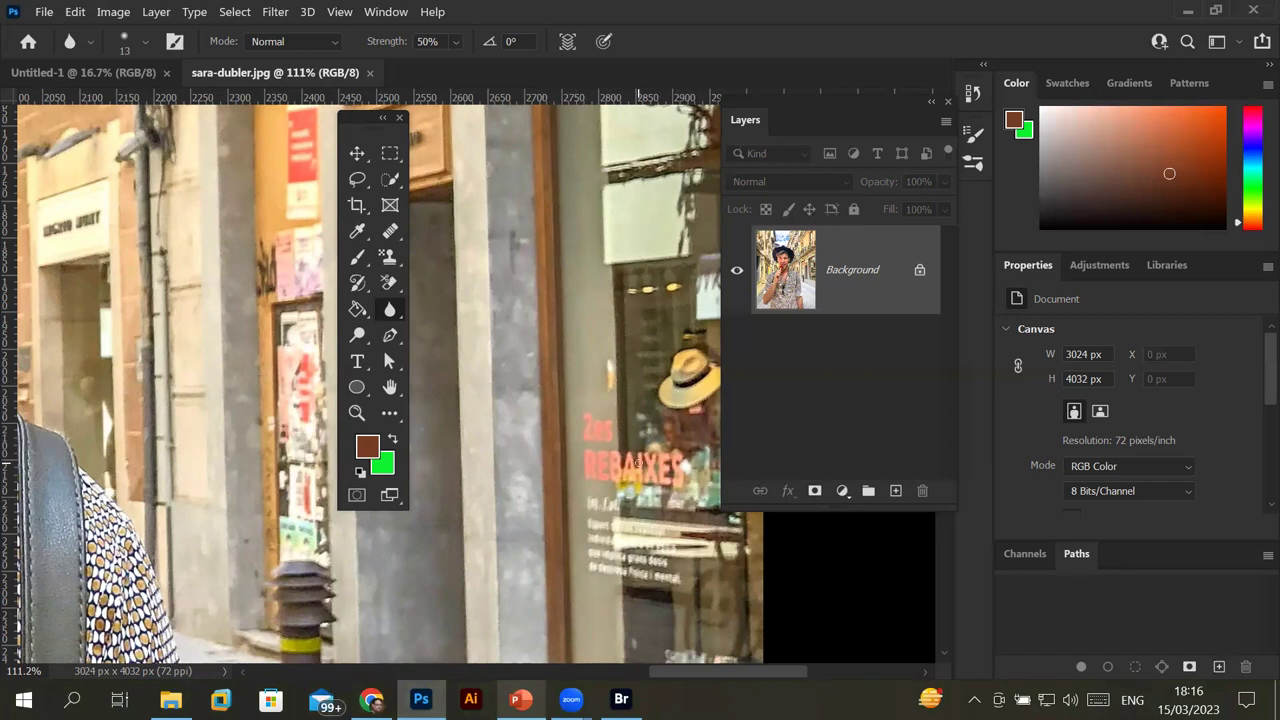
Unlock the Background so the photo becomes Layer 0.
{"action": "left_click", "coordinate": [919, 270]}
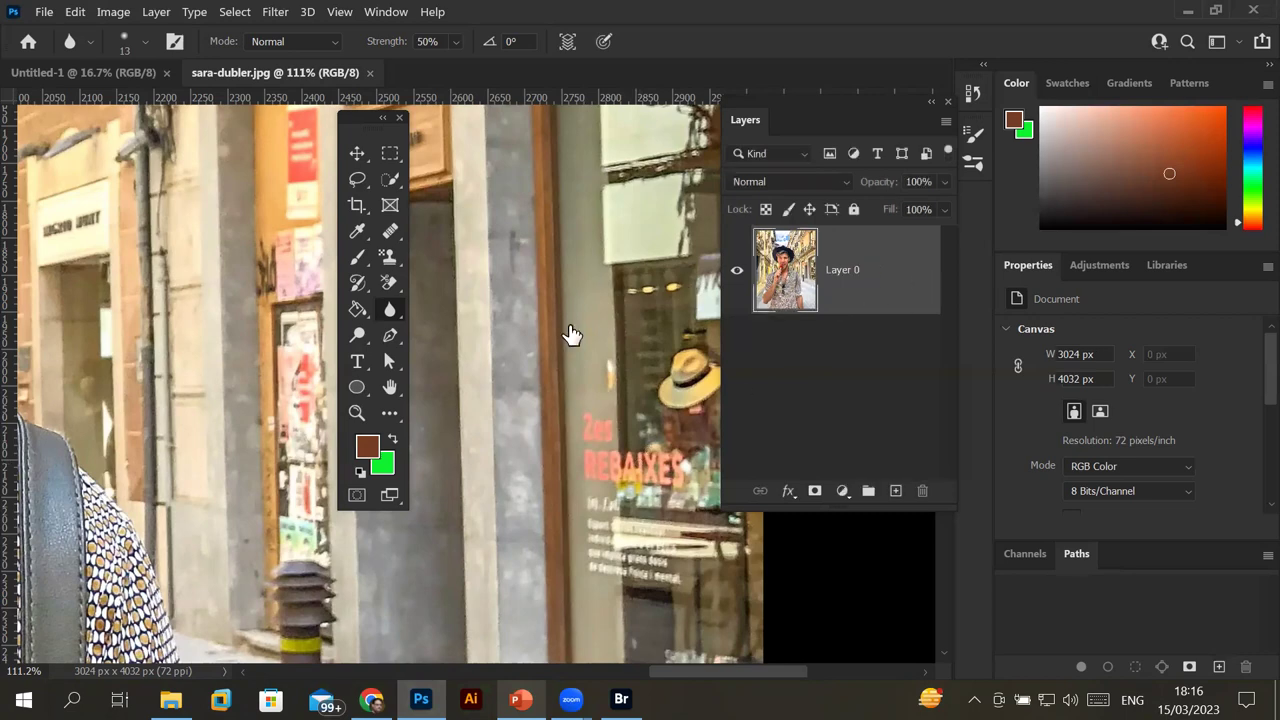
{"action": "scroll", "coordinate": [520, 460], "scroll_direction": "down", "scroll_amount": 1}
{"action": "scroll", "coordinate": [520, 460], "scroll_direction": "down", "scroll_amount": 1}
{"action": "scroll", "coordinate": [520, 460], "scroll_direction": "down", "scroll_amount": 1}
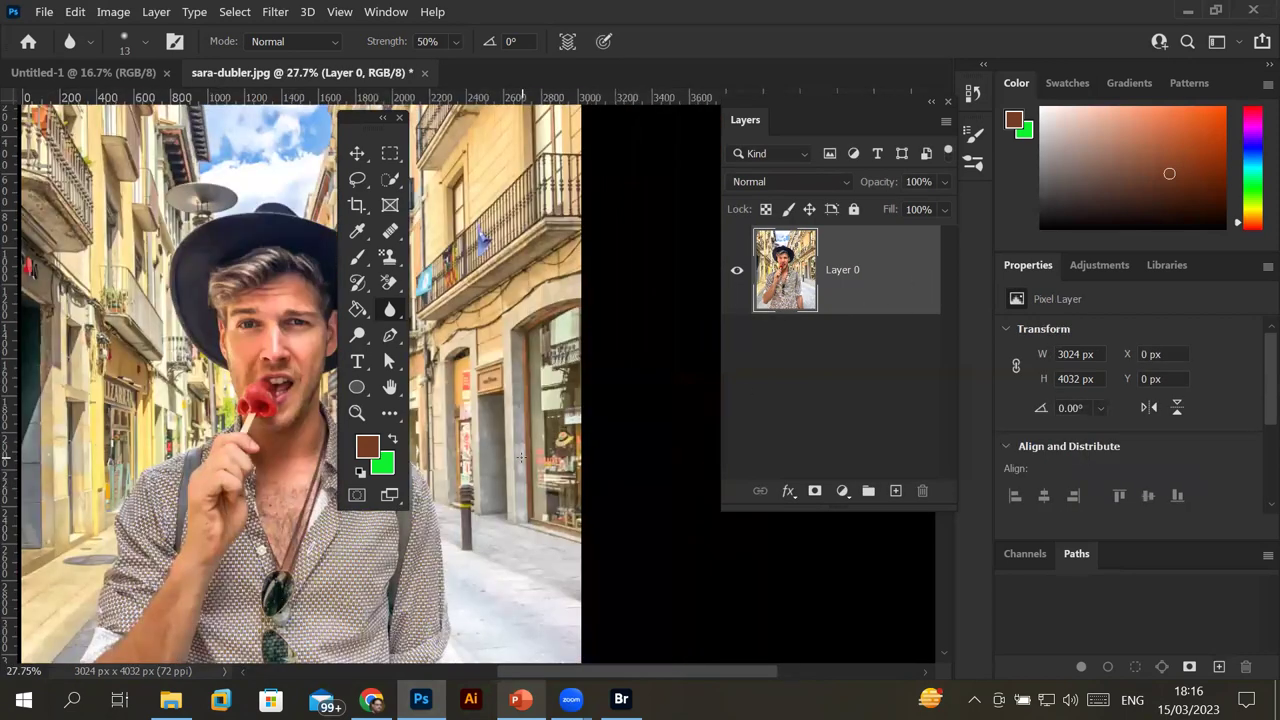
{"action": "scroll", "coordinate": [520, 460], "scroll_direction": "down", "scroll_amount": 1}
{"action": "scroll", "coordinate": [520, 460], "scroll_direction": "down", "scroll_amount": 1}
Duplicate Layer 0 as Layer 0 copy and make the copy the active layer.
{"action": "left_click_drag", "start_coordinate": [778, 274], "coordinate": [898, 493]}
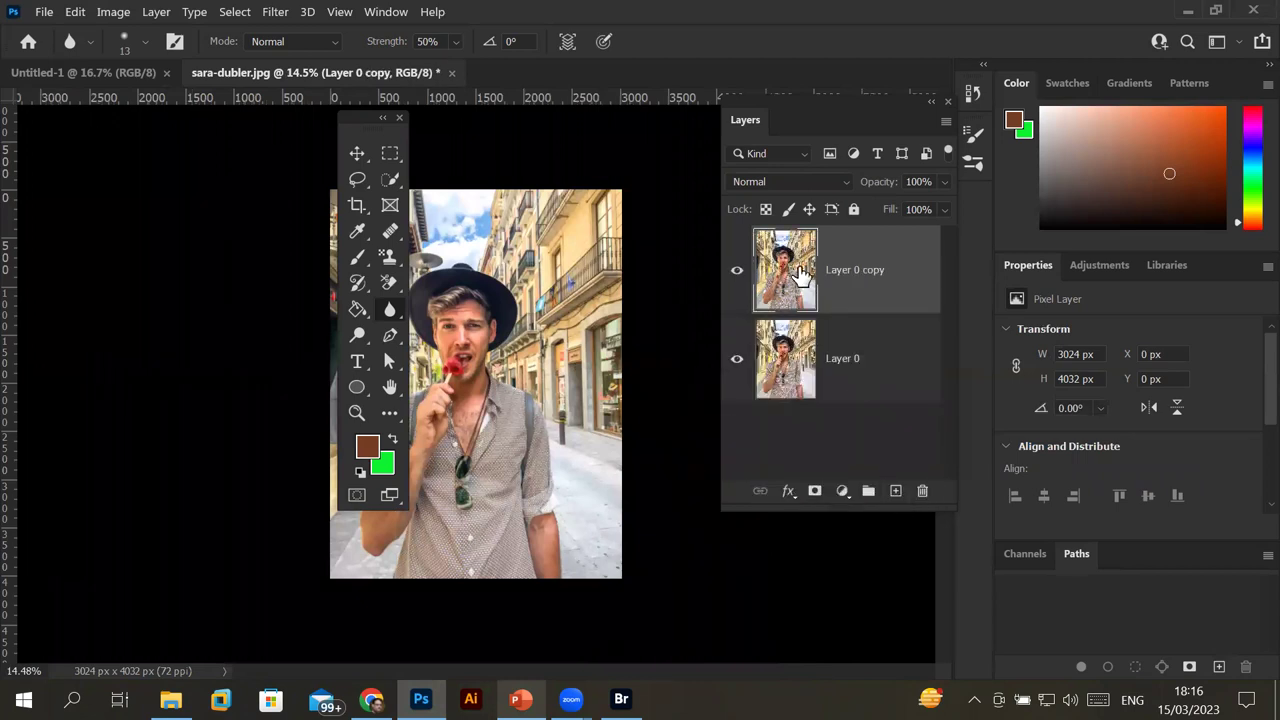
{"action": "left_click", "coordinate": [808, 366]}
{"action": "left_click", "coordinate": [811, 255]}
{"action": "left_click_drag", "start_coordinate": [360, 125], "coordinate": [180, 165]}
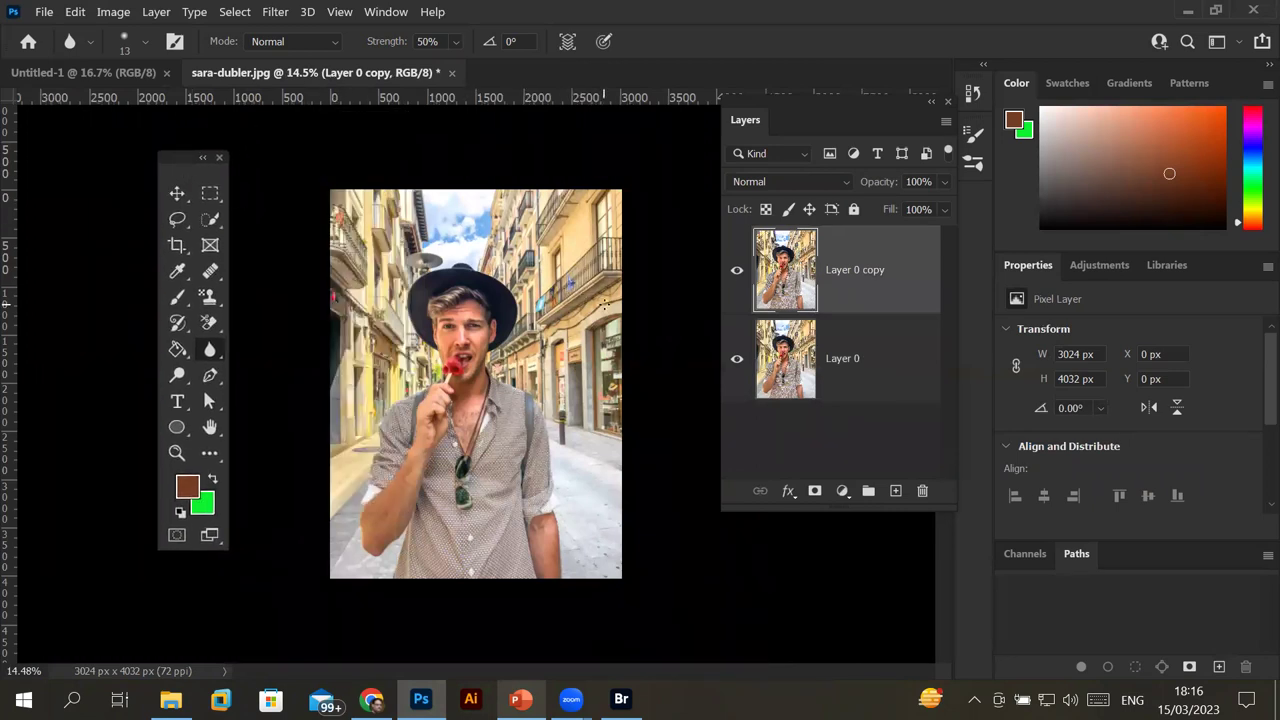
{"action": "scroll", "coordinate": [603, 303], "scroll_direction": "up", "scroll_amount": 2}
{"action": "scroll", "coordinate": [635, 375], "scroll_direction": "up", "scroll_amount": 1}
{"action": "scroll", "coordinate": [635, 375], "scroll_direction": "up", "scroll_amount": 2}
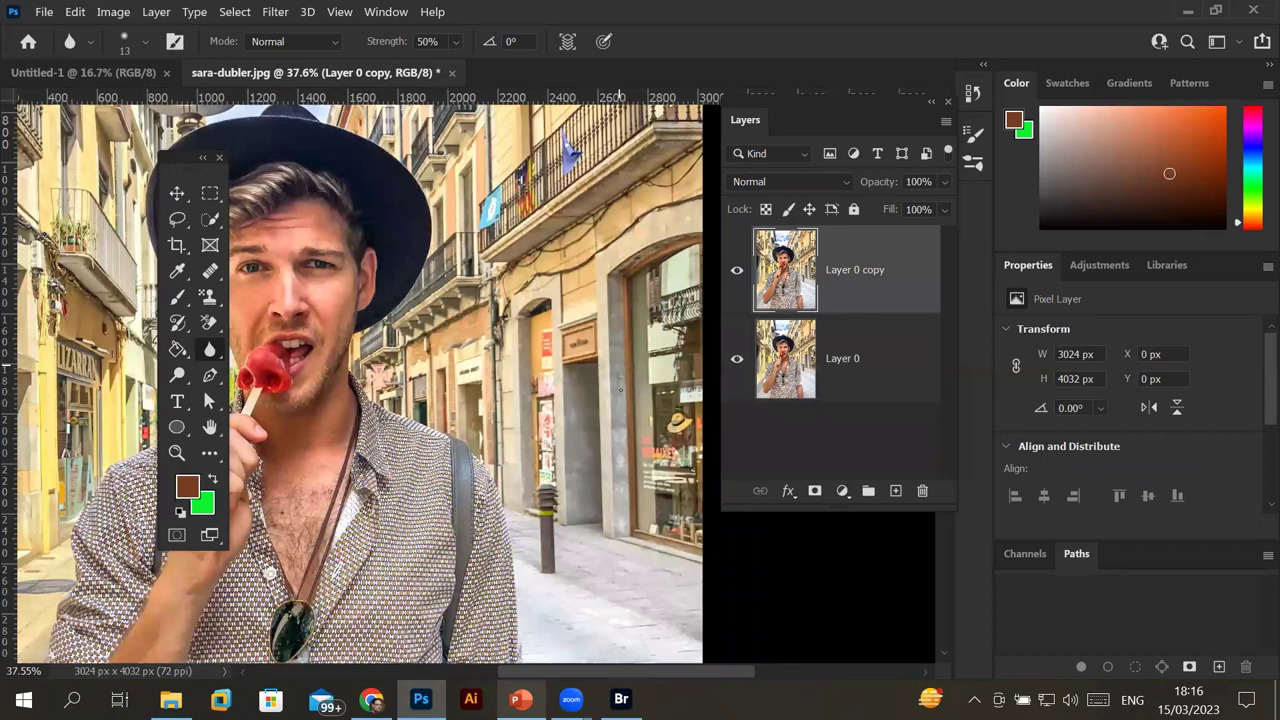
{"action": "scroll", "coordinate": [635, 375], "scroll_direction": "up", "scroll_amount": 2}
{"action": "scroll", "coordinate": [635, 375], "scroll_direction": "up", "scroll_amount": 1}
Set the Blur brush to 90 px and blur the wooden post by the REBAIXES sign.
{"action": "left_click_drag", "start_coordinate": [817, 117], "coordinate": [943, 112]}
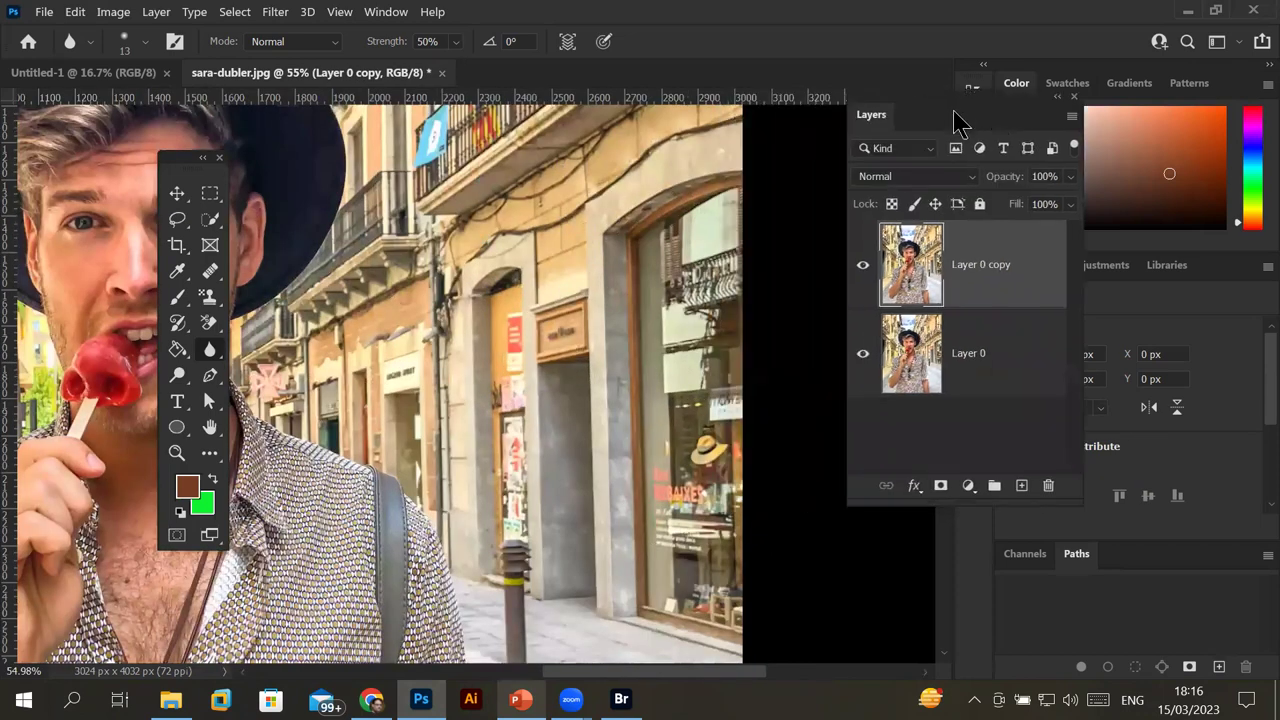
{"action": "scroll", "coordinate": [708, 527], "scroll_direction": "up", "scroll_amount": 1}
{"action": "scroll", "coordinate": [708, 527], "scroll_direction": "up", "scroll_amount": 2}
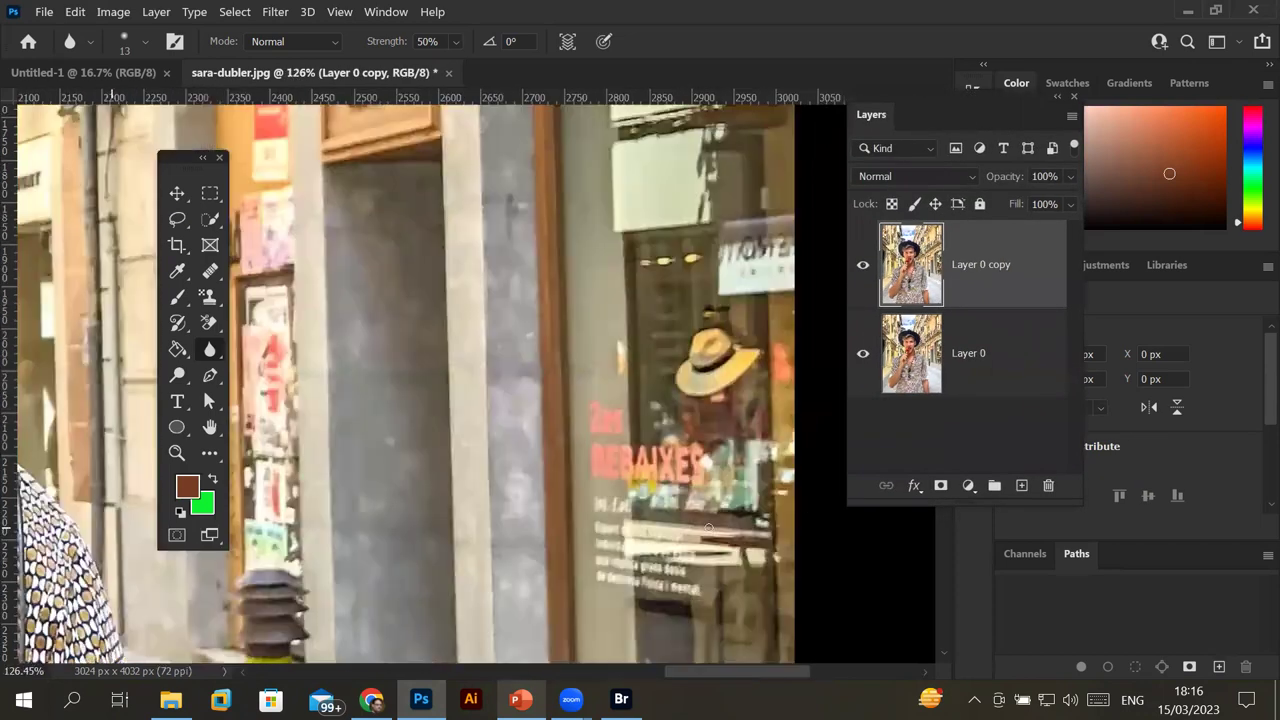
{"action": "scroll", "coordinate": [708, 527], "scroll_direction": "up", "scroll_amount": 1}
{"action": "scroll", "coordinate": [708, 527], "scroll_direction": "up", "scroll_amount": 2}
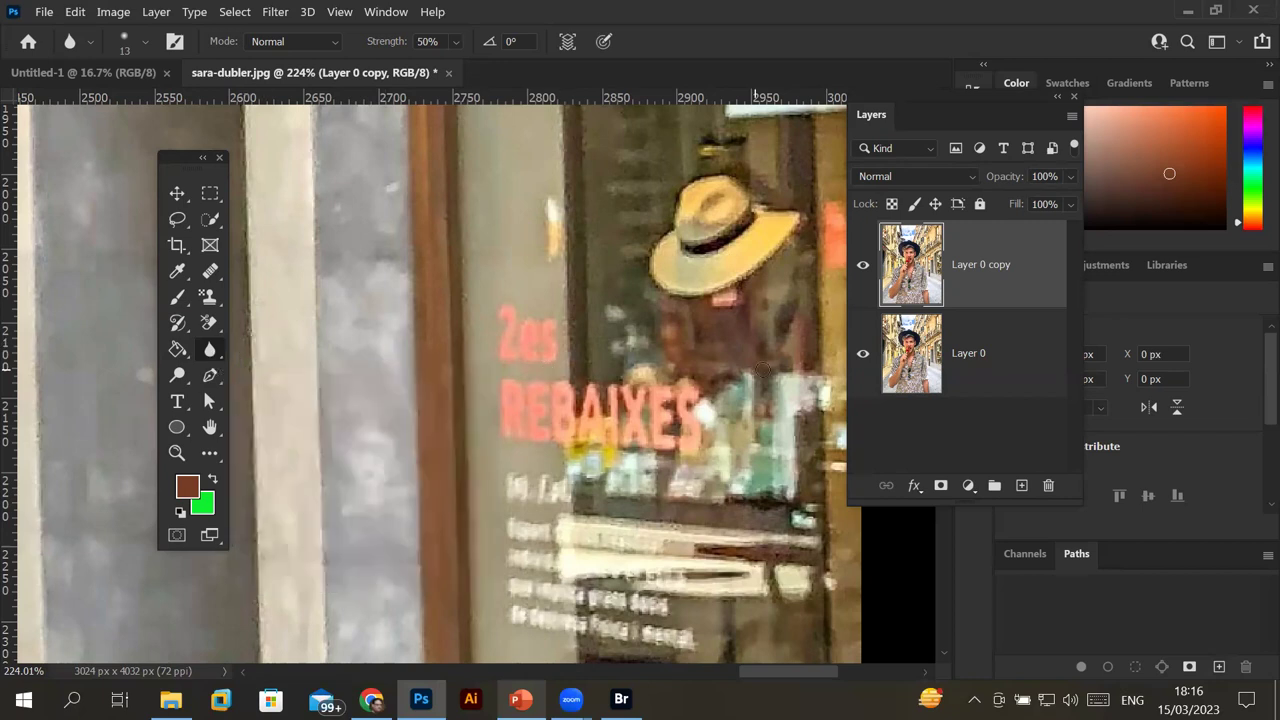
{"action": "scroll", "coordinate": [776, 418], "scroll_direction": "up", "scroll_amount": 2}
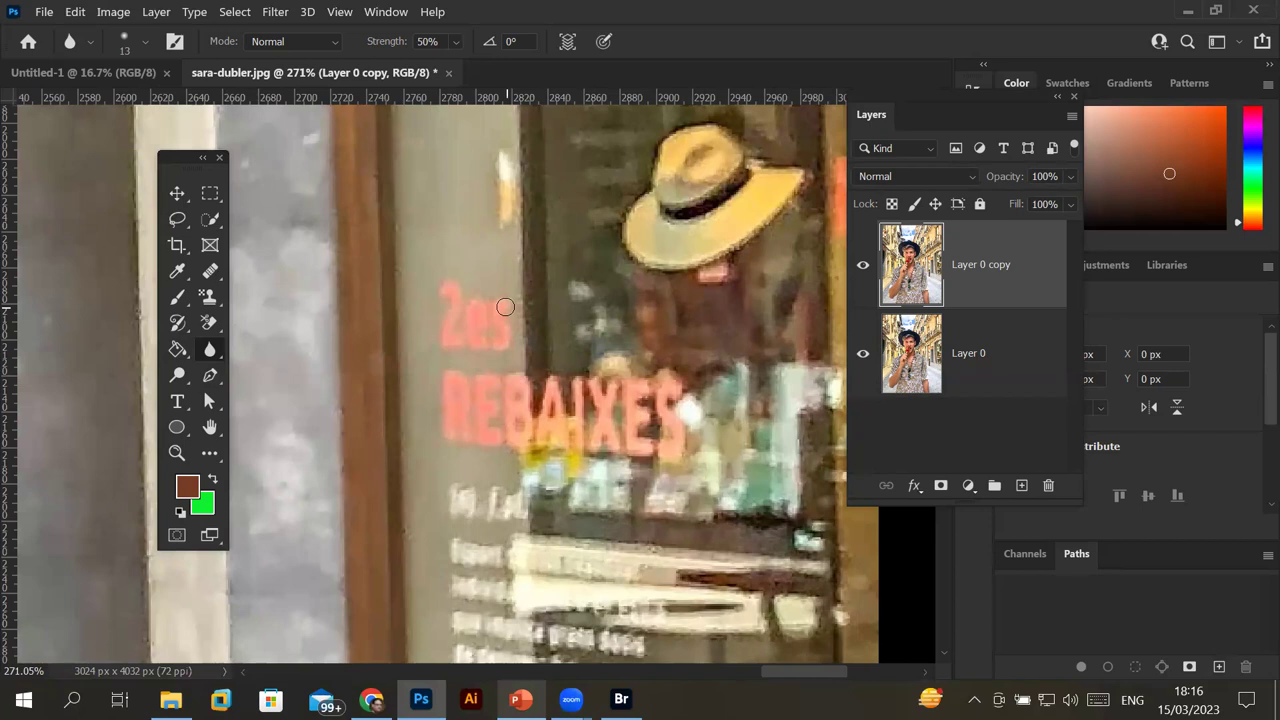
{"action": "key", "text": "bracketright"}
{"action": "key", "text": "bracketright"}
{"action": "key", "text": "bracketright"}
{"action": "key", "text": "bracketright"}
{"action": "key", "text": "bracketright"}
{"action": "key", "text": "bracketright"}
{"action": "key", "text": "bracketright"}
{"action": "key", "text": "bracketright"}
{"action": "key", "text": "bracketright"}
{"action": "key", "text": "bracketright"}
{"action": "key", "text": "bracketright"}
{"action": "key", "text": "bracketright"}
{"action": "key", "text": "bracketleft"}
{"action": "key", "text": "bracketleft"}
{"action": "key", "text": "bracketleft"}
{"action": "key", "text": "bracketleft"}
{"action": "mouse_move", "coordinate": [350, 355]}
{"action": "left_mouse_down"}
{"action": "mouse_move", "coordinate": [366, 314]}
{"action": "mouse_move", "coordinate": [351, 320]}
{"action": "mouse_move", "coordinate": [371, 309]}
{"action": "mouse_move", "coordinate": [397, 352]}
{"action": "mouse_move", "coordinate": [420, 345]}
{"action": "mouse_move", "coordinate": [470, 445]}
{"action": "mouse_move", "coordinate": [510, 440]}
{"action": "mouse_move", "coordinate": [472, 400]}
{"action": "left_mouse_up"}
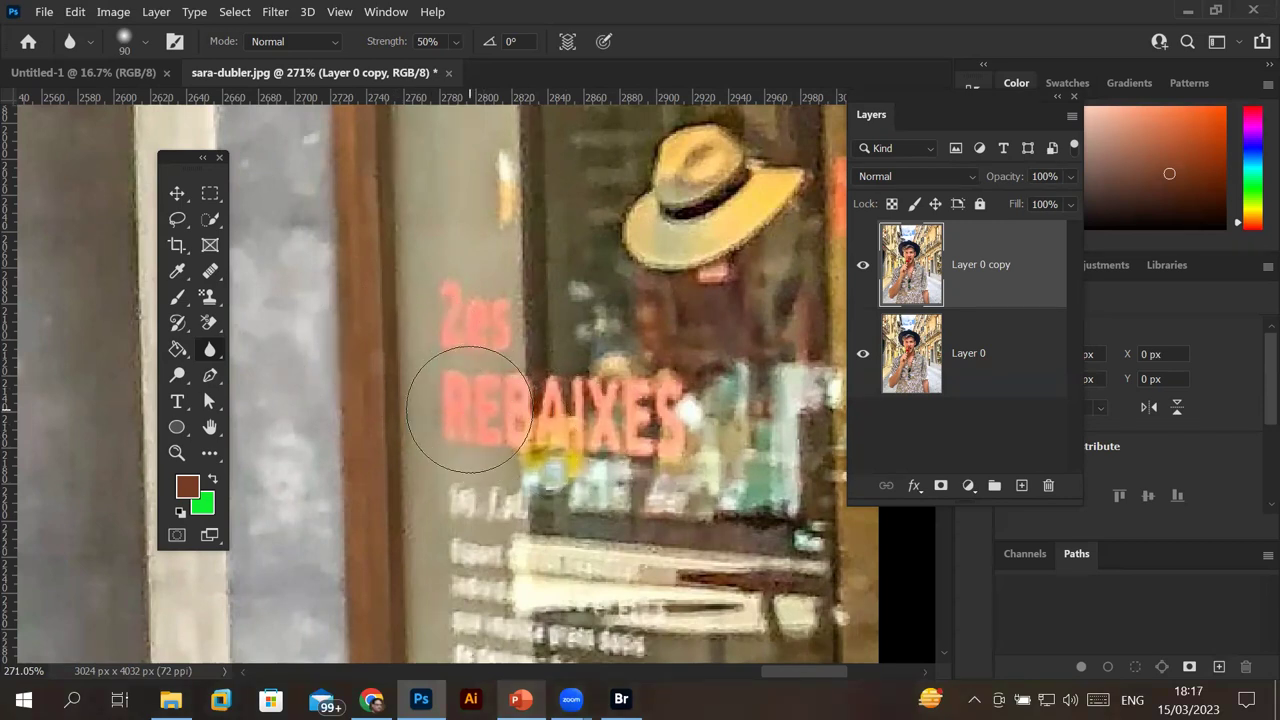
Lower the Blur brush hardness in the brush preset picker.
{"action": "left_click", "coordinate": [144, 41]}
{"action": "mouse_move", "coordinate": [145, 152]}
{"action": "left_mouse_down"}
{"action": "mouse_move", "coordinate": [130, 152]}
{"action": "mouse_move", "coordinate": [271, 165]}
{"action": "left_mouse_up"}
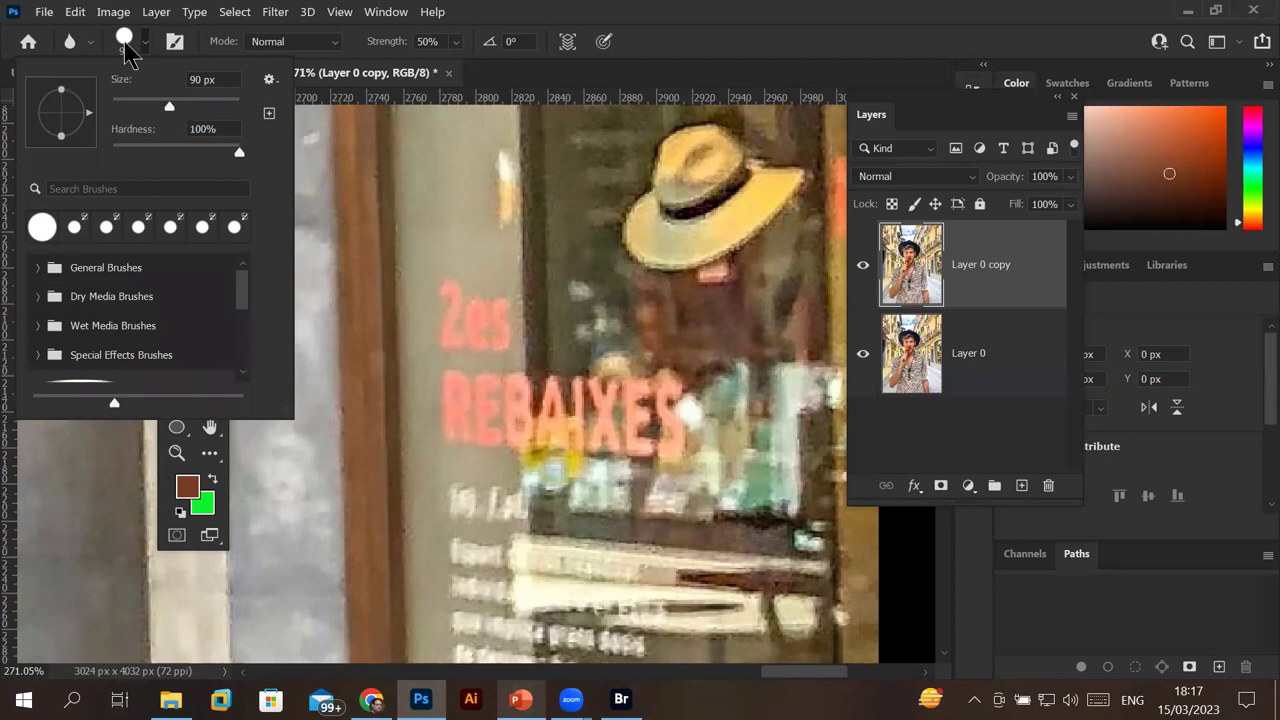
{"action": "left_click", "coordinate": [447, 56]}
Raise the Blur tool strength from 50% to 100%.
{"action": "left_click", "coordinate": [455, 43]}
{"action": "left_click_drag", "start_coordinate": [476, 66], "coordinate": [521, 64]}
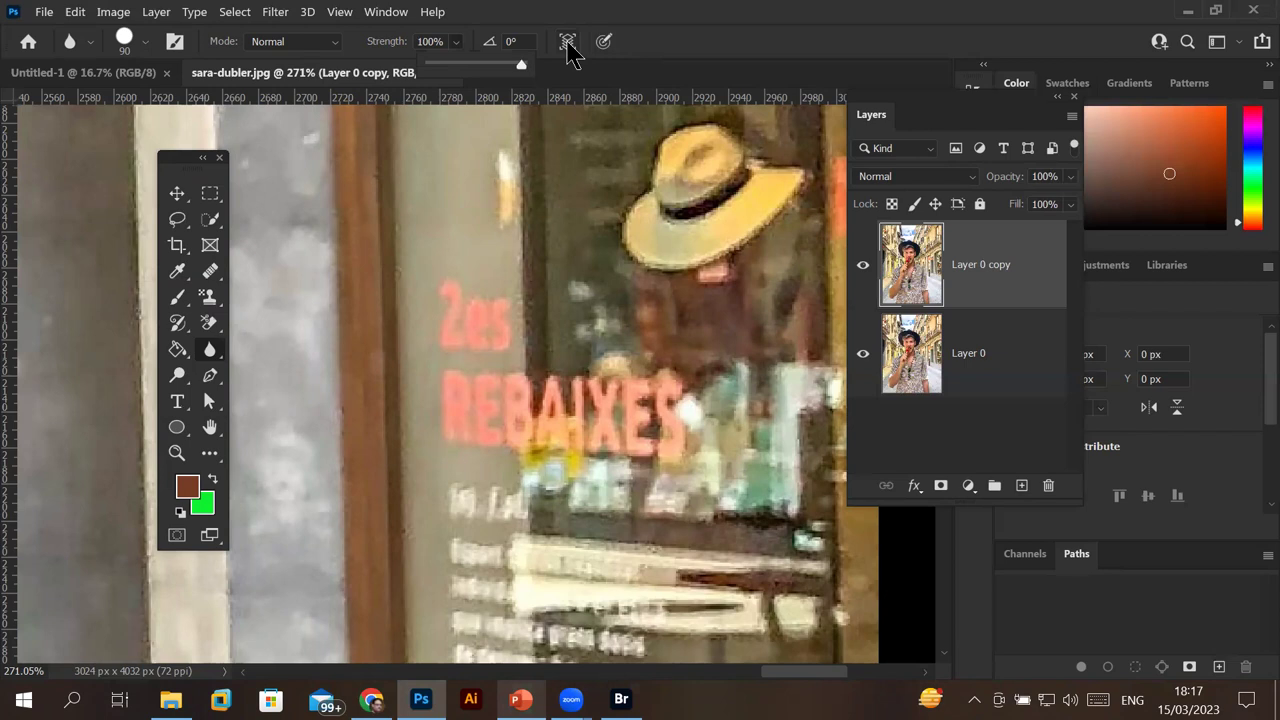
{"action": "left_click", "coordinate": [966, 263]}
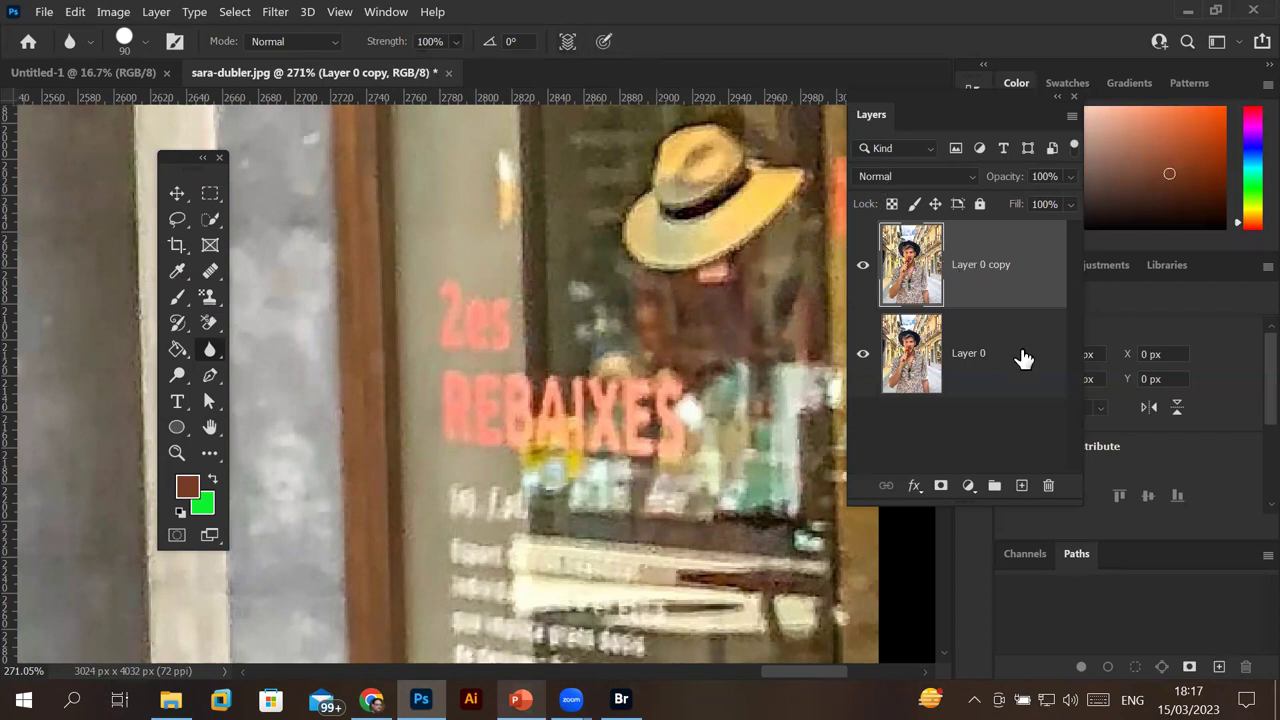
Add an empty Layer 1, delete Layer 0 copy, and make Layer 1 active.
{"action": "left_click", "coordinate": [1023, 486]}
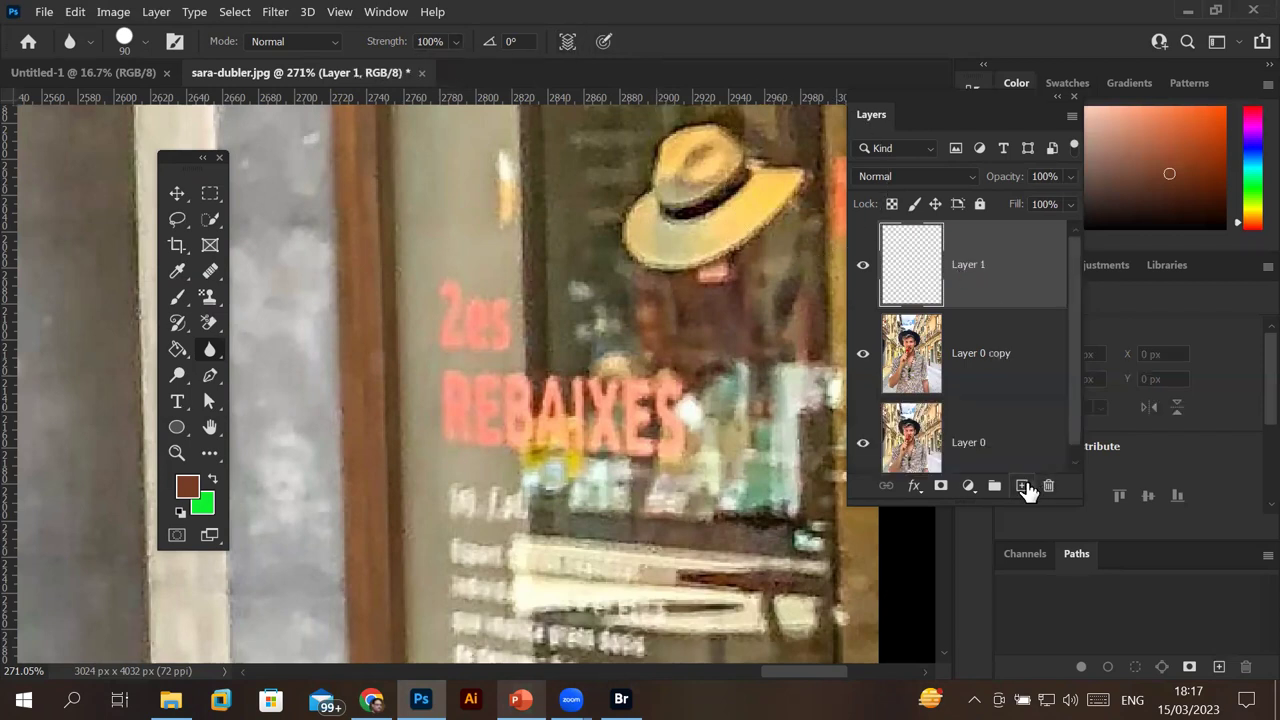
{"action": "left_click", "coordinate": [917, 440]}
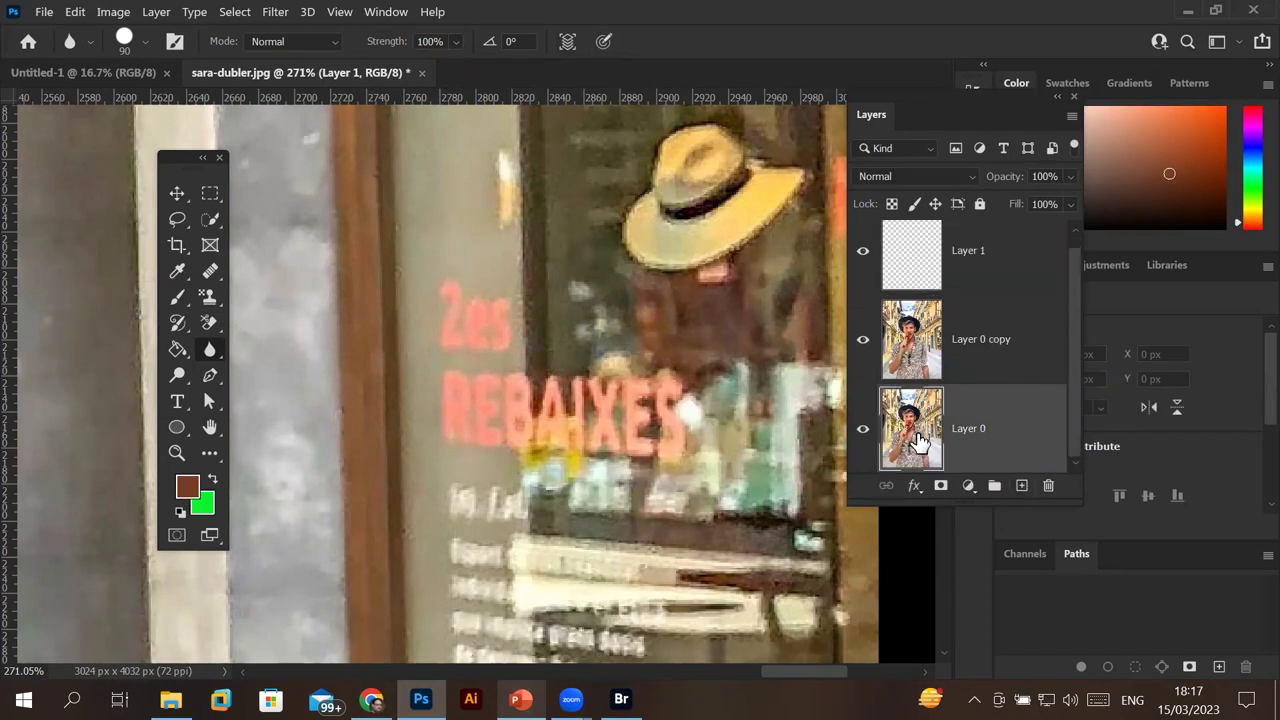
{"action": "left_click", "coordinate": [916, 320]}
{"action": "left_click", "coordinate": [1046, 488]}
{"action": "left_click", "coordinate": [614, 280]}
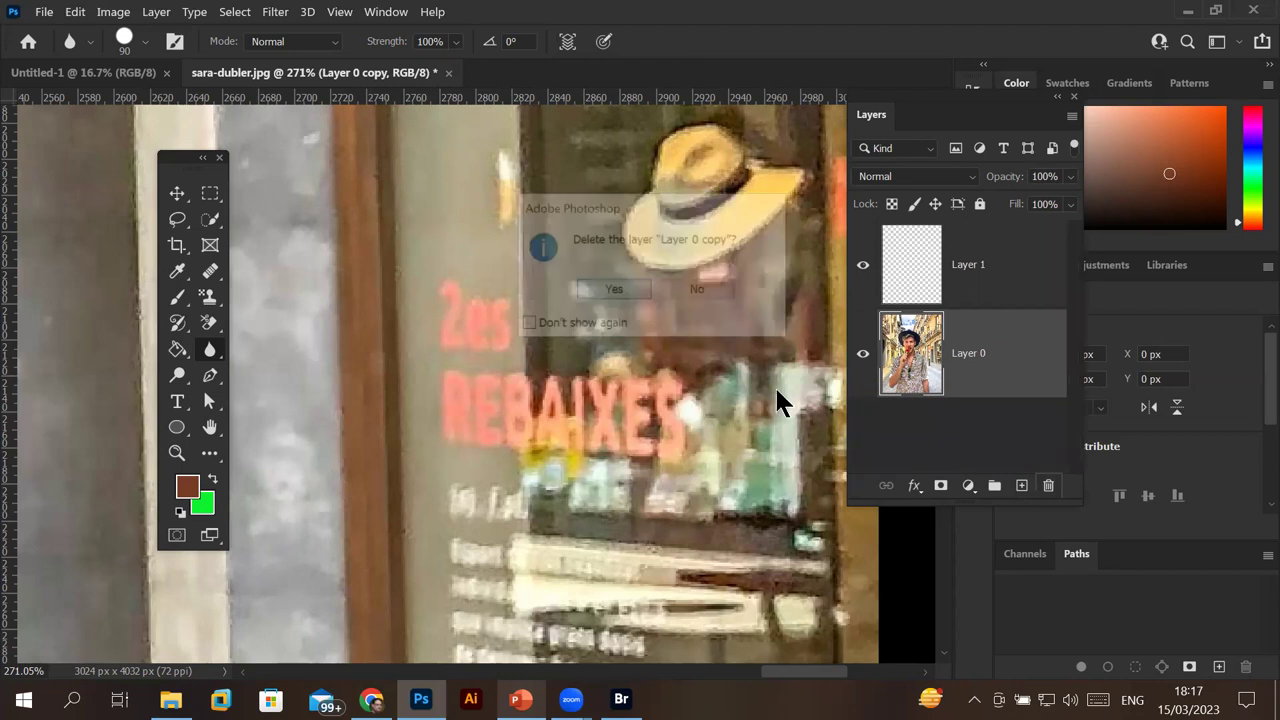
{"action": "left_click", "coordinate": [925, 262]}
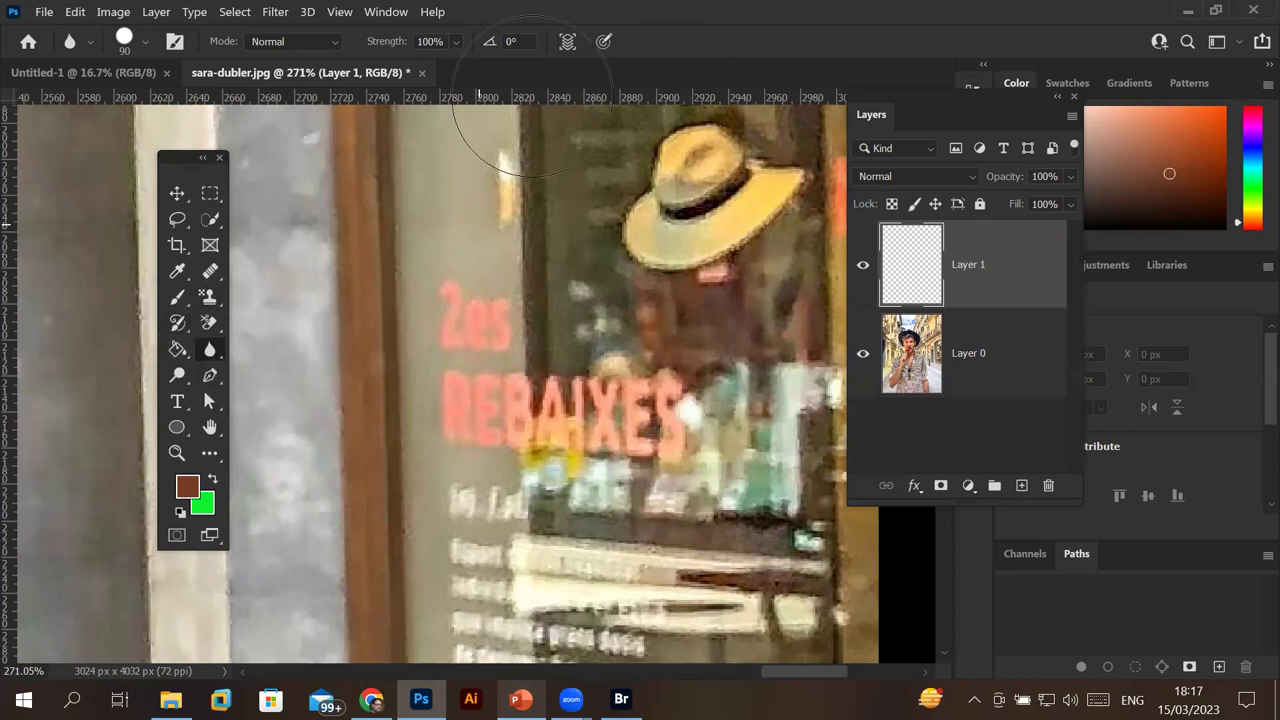
Enable Sample All Layers and blur the REBAIXES lettering and the text below it.
{"action": "left_click", "coordinate": [567, 42]}
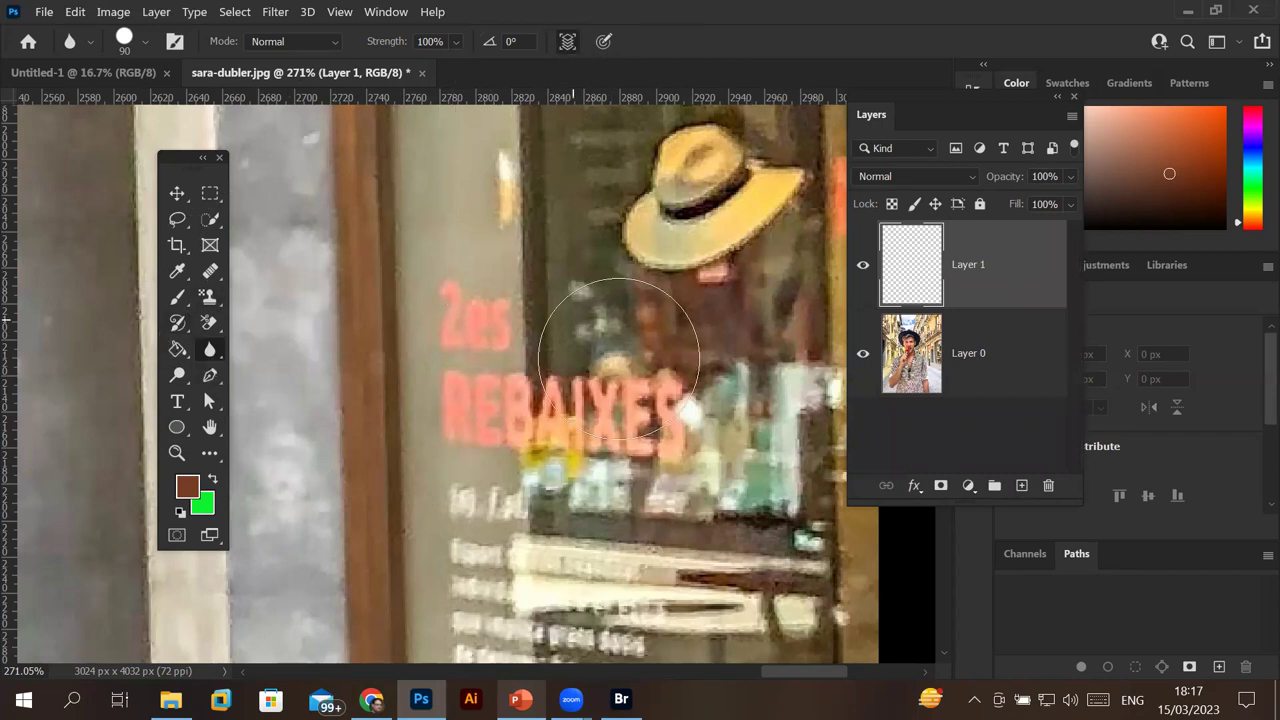
{"action": "mouse_move", "coordinate": [733, 415]}
{"action": "left_mouse_down"}
{"action": "mouse_move", "coordinate": [576, 458]}
{"action": "mouse_move", "coordinate": [866, 607]}
{"action": "left_mouse_up"}
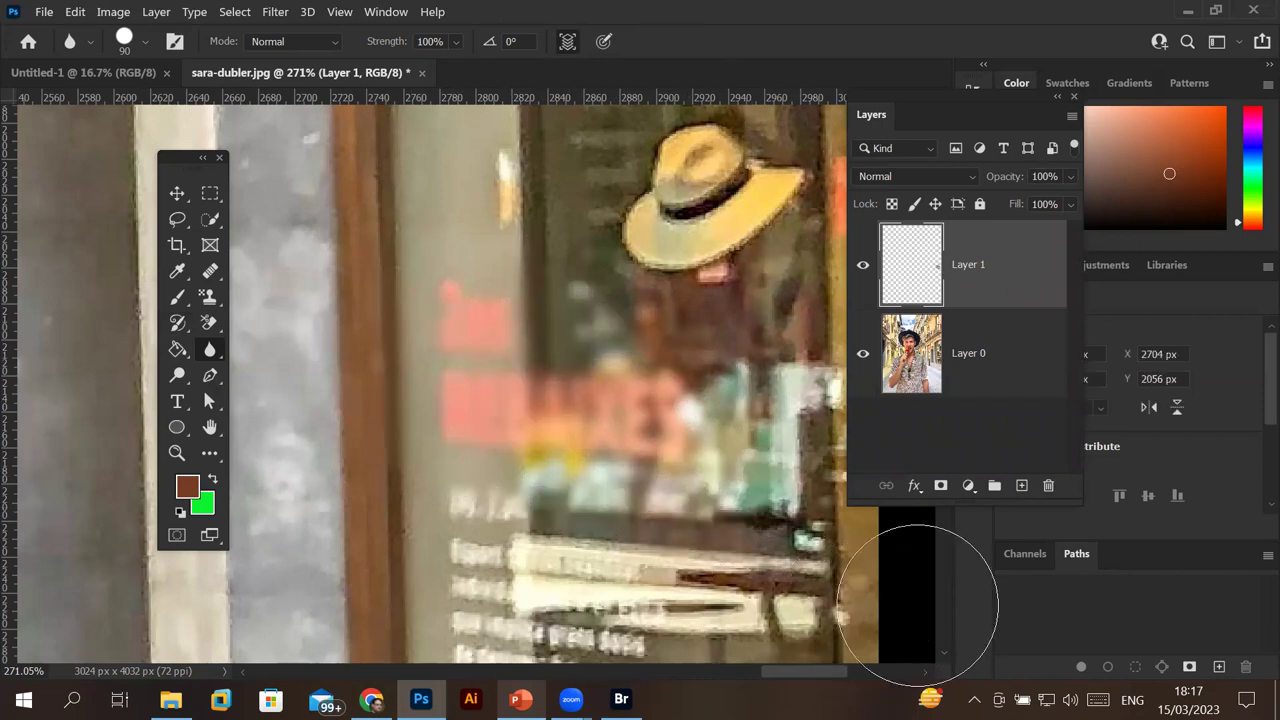
{"action": "left_click_drag", "start_coordinate": [690, 510], "coordinate": [660, 285]}
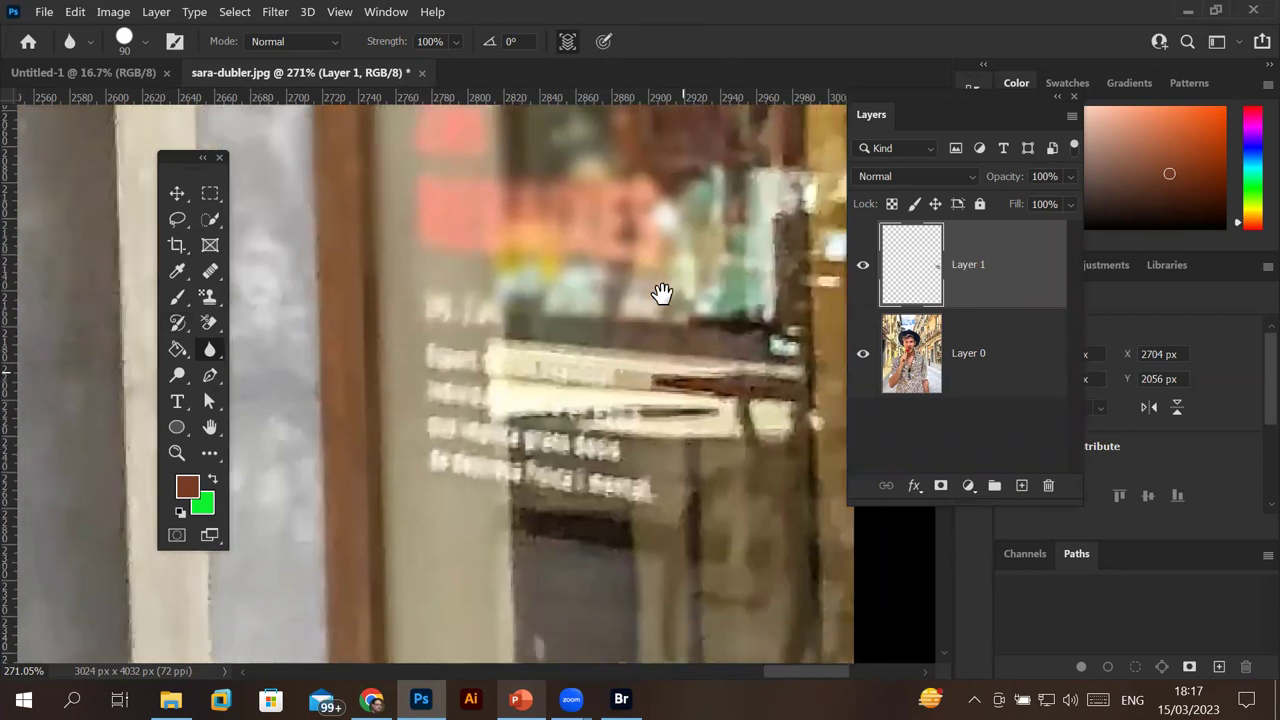
{"action": "mouse_move", "coordinate": [560, 497]}
{"action": "left_mouse_down"}
{"action": "mouse_move", "coordinate": [586, 371]}
{"action": "mouse_move", "coordinate": [486, 243]}
{"action": "mouse_move", "coordinate": [464, 251]}
{"action": "mouse_move", "coordinate": [651, 366]}
{"action": "mouse_move", "coordinate": [514, 337]}
{"action": "left_mouse_up"}
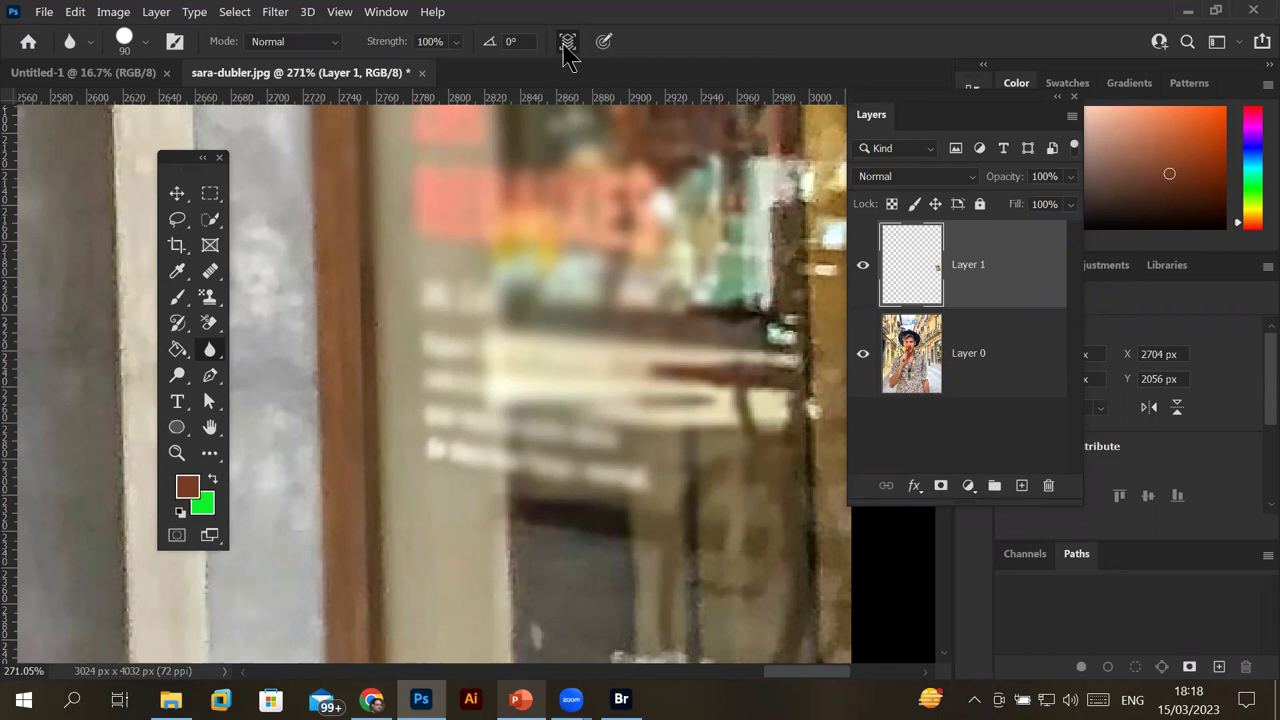
Toggle Layer 1's visibility repeatedly to compare the blurred and original sign.
{"action": "left_click", "coordinate": [862, 266]}
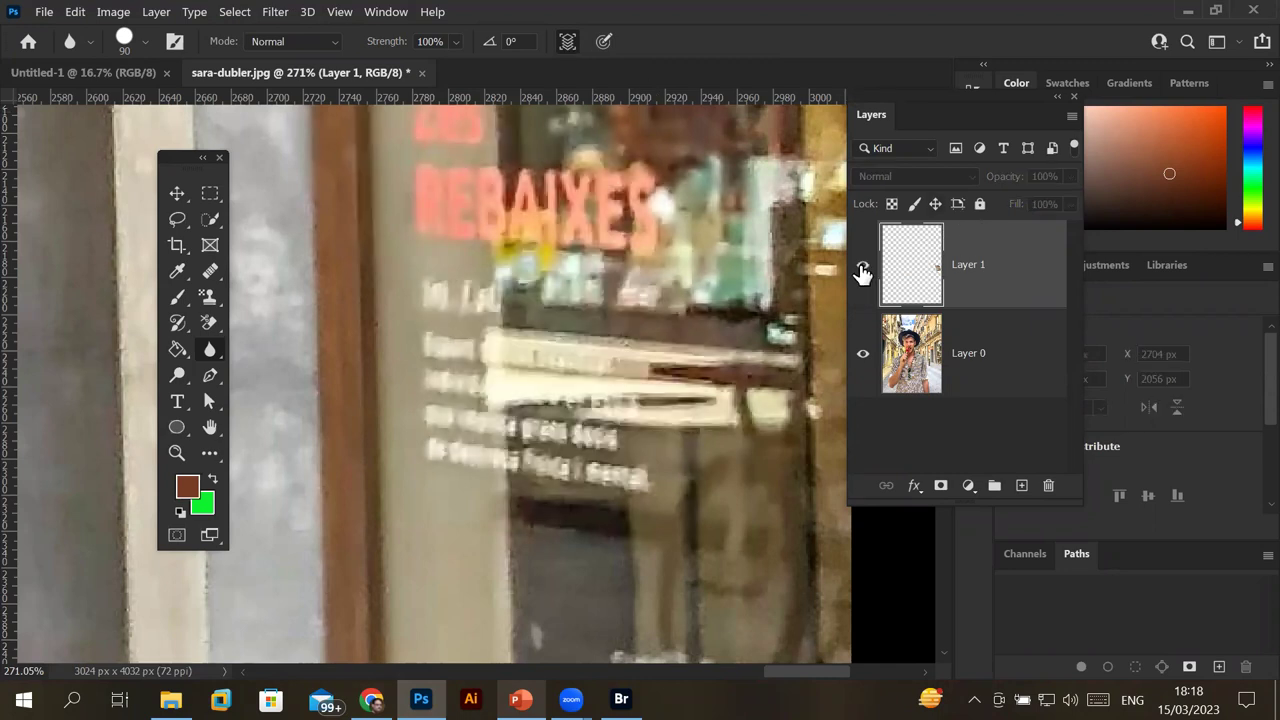
{"action": "left_click", "coordinate": [862, 268]}
{"action": "left_click", "coordinate": [862, 268]}
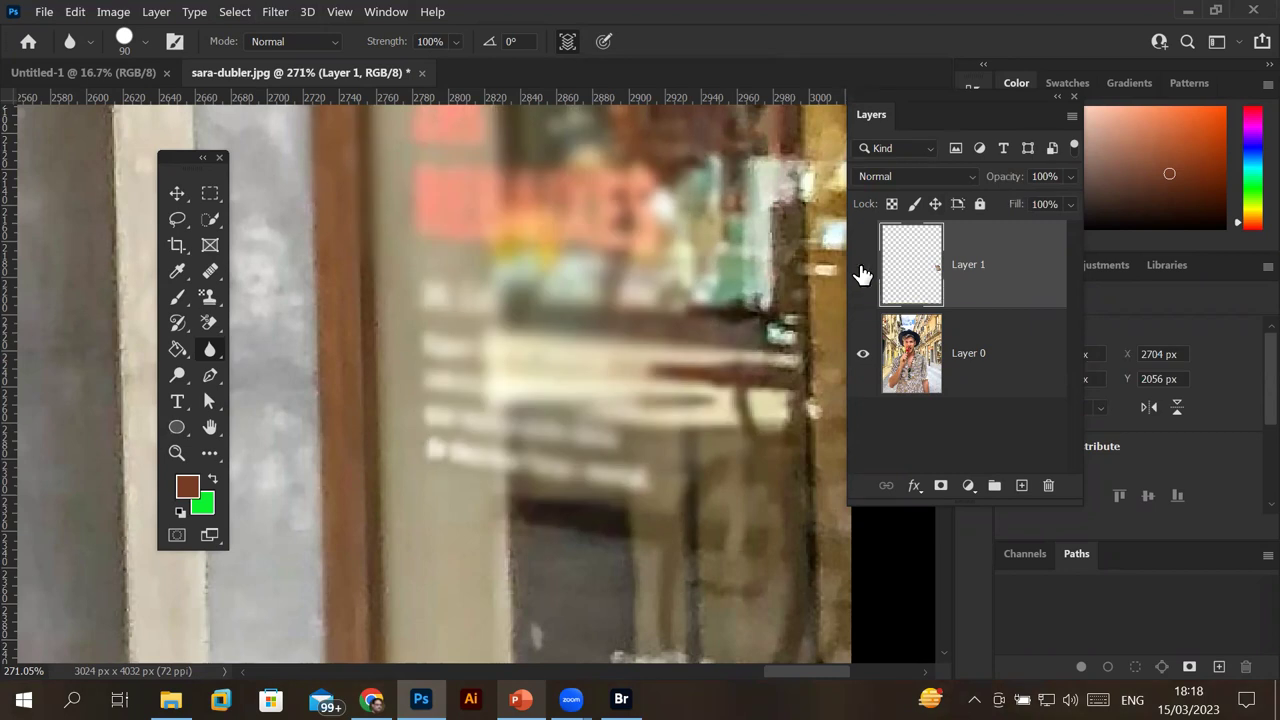
{"action": "left_click", "coordinate": [862, 268]}
{"action": "left_click", "coordinate": [862, 268]}
{"action": "left_click", "coordinate": [862, 268]}
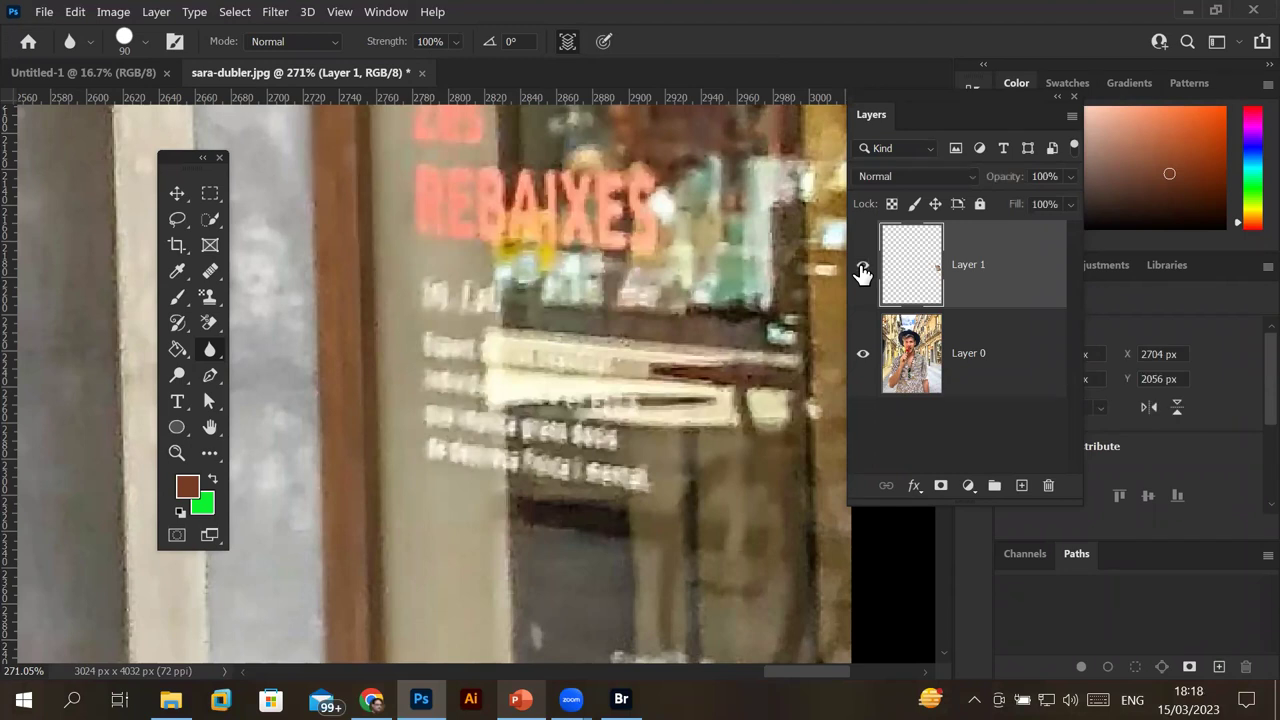
{"action": "left_click", "coordinate": [862, 268]}
{"action": "left_click", "coordinate": [862, 268]}
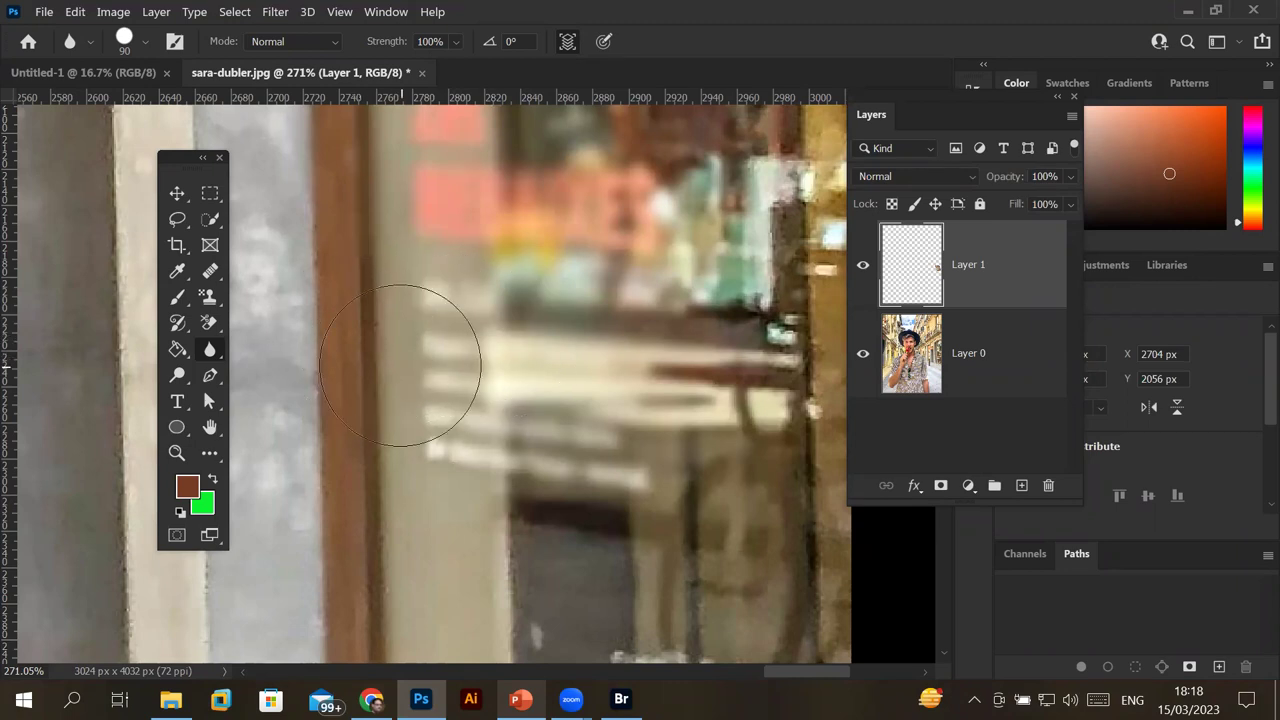
Zoom to the bollard and the doorway beside the man.
{"action": "scroll", "coordinate": [393, 350], "scroll_direction": "down", "scroll_amount": 3}
{"action": "scroll", "coordinate": [395, 355], "scroll_direction": "down", "scroll_amount": 3}
{"action": "scroll", "coordinate": [400, 367], "scroll_direction": "down", "scroll_amount": 2}
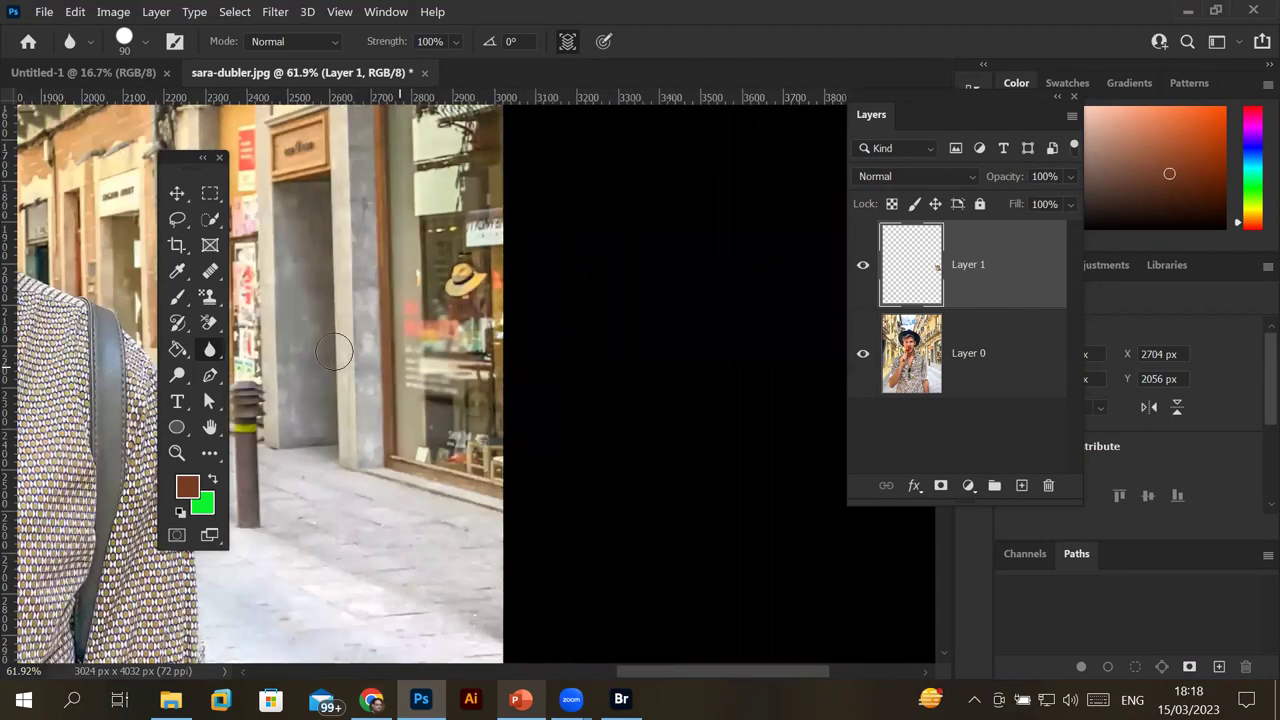
{"action": "scroll", "coordinate": [318, 350], "scroll_direction": "down", "scroll_amount": 2}
{"action": "scroll", "coordinate": [316, 349], "scroll_direction": "down", "scroll_amount": 2}
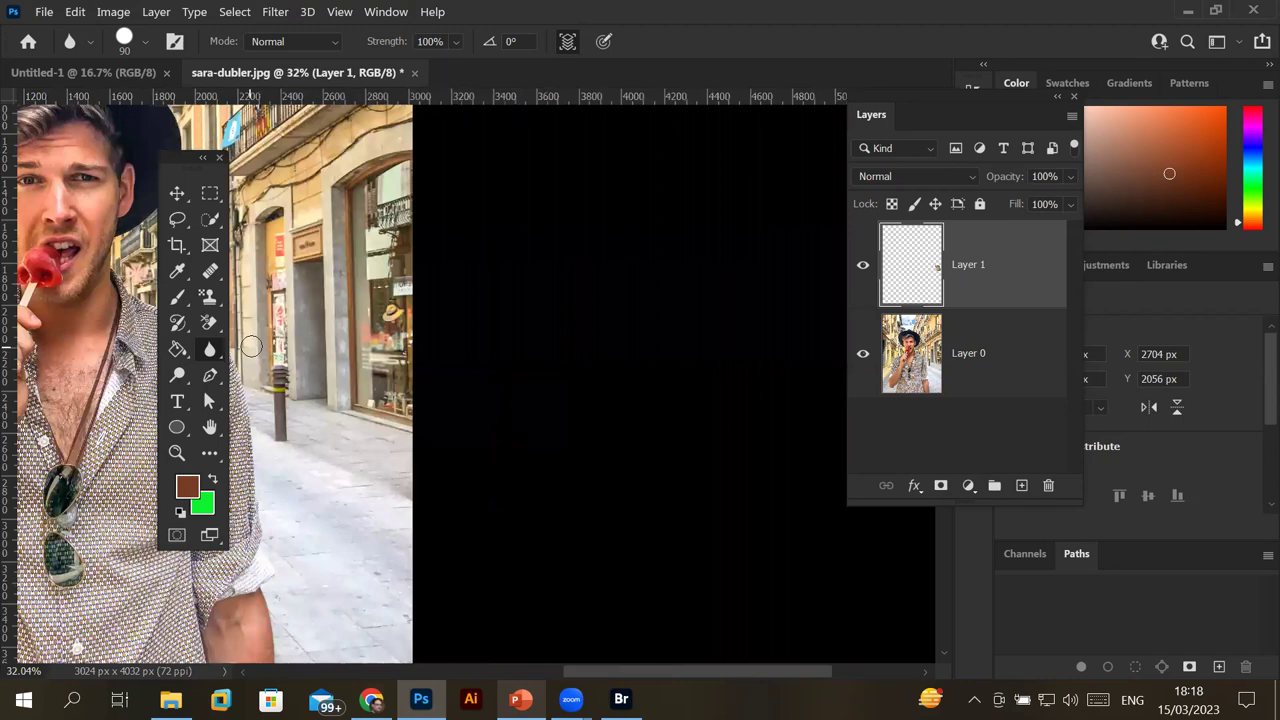
{"action": "scroll", "coordinate": [248, 346], "scroll_direction": "up", "scroll_amount": 3}
{"action": "scroll", "coordinate": [252, 344], "scroll_direction": "up", "scroll_amount": 5}
{"action": "scroll", "coordinate": [260, 347], "scroll_direction": "down", "scroll_amount": 2}
{"action": "scroll", "coordinate": [260, 347], "scroll_direction": "down", "scroll_amount": 1}
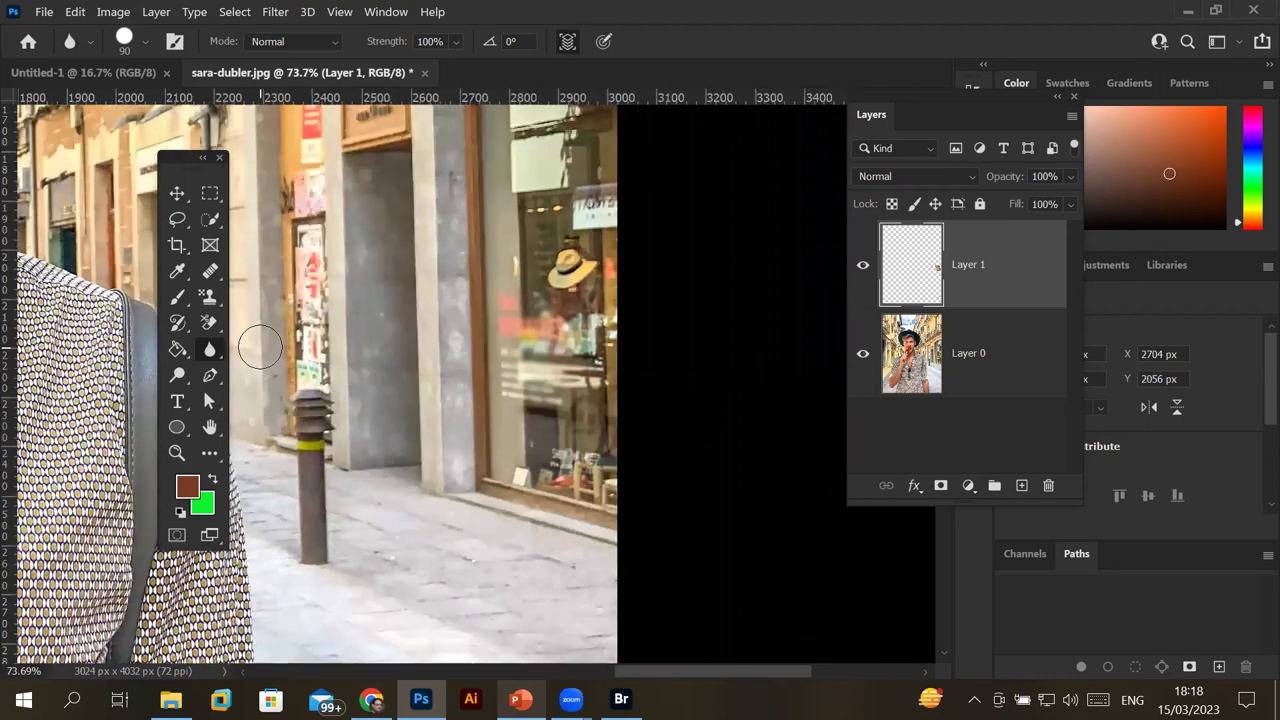
{"action": "scroll", "coordinate": [258, 345], "scroll_direction": "up", "scroll_amount": 1}
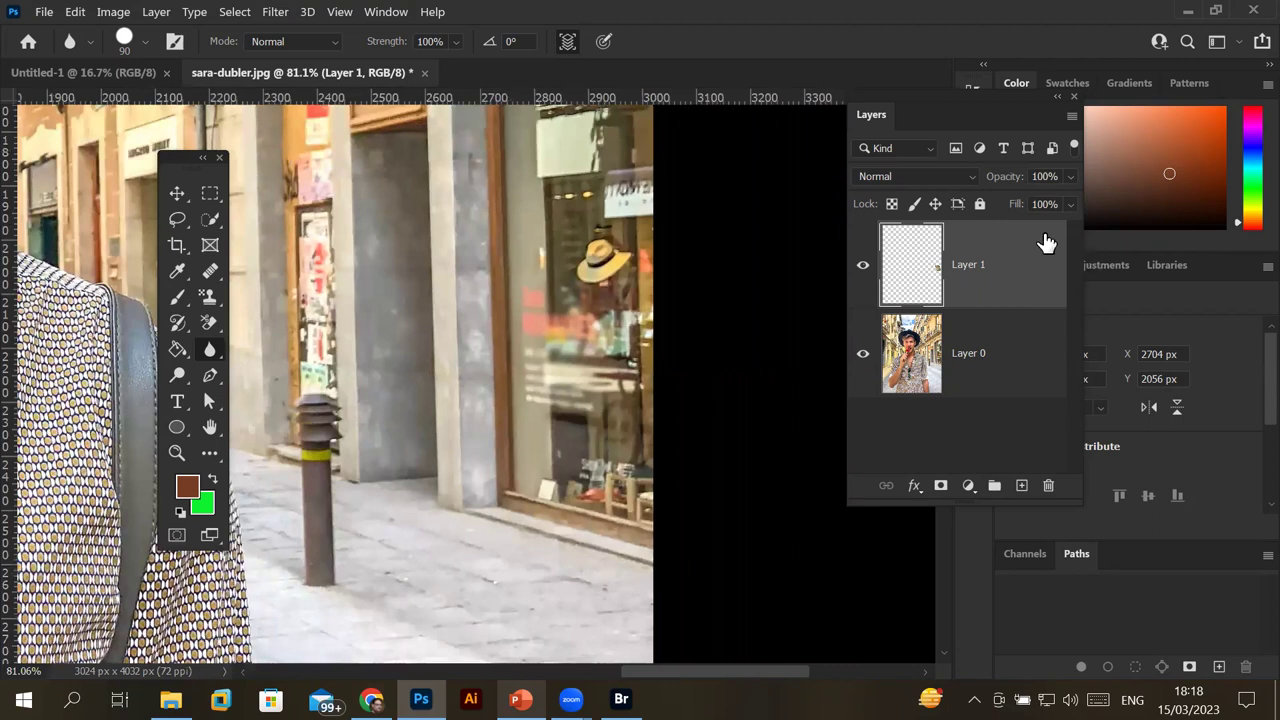
Blur the doorway signs and the bollard top on Layer 1.
{"action": "left_click", "coordinate": [910, 355]}
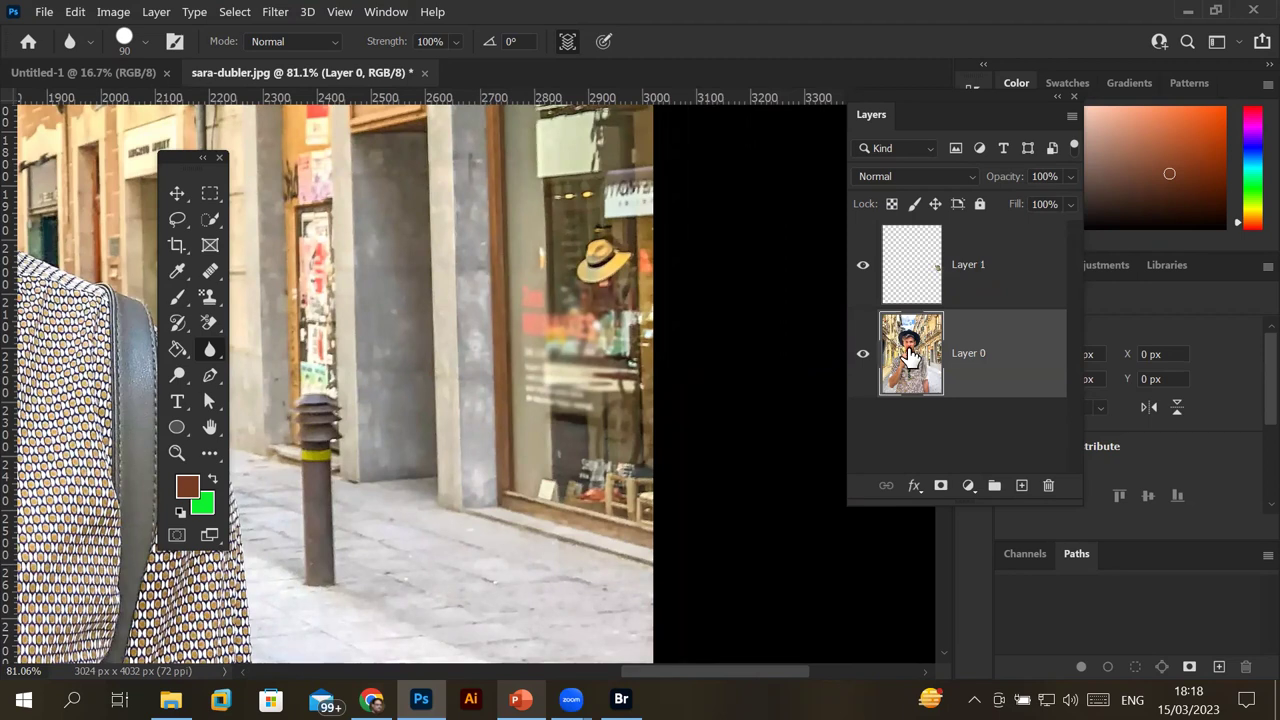
{"action": "left_click", "coordinate": [922, 261]}
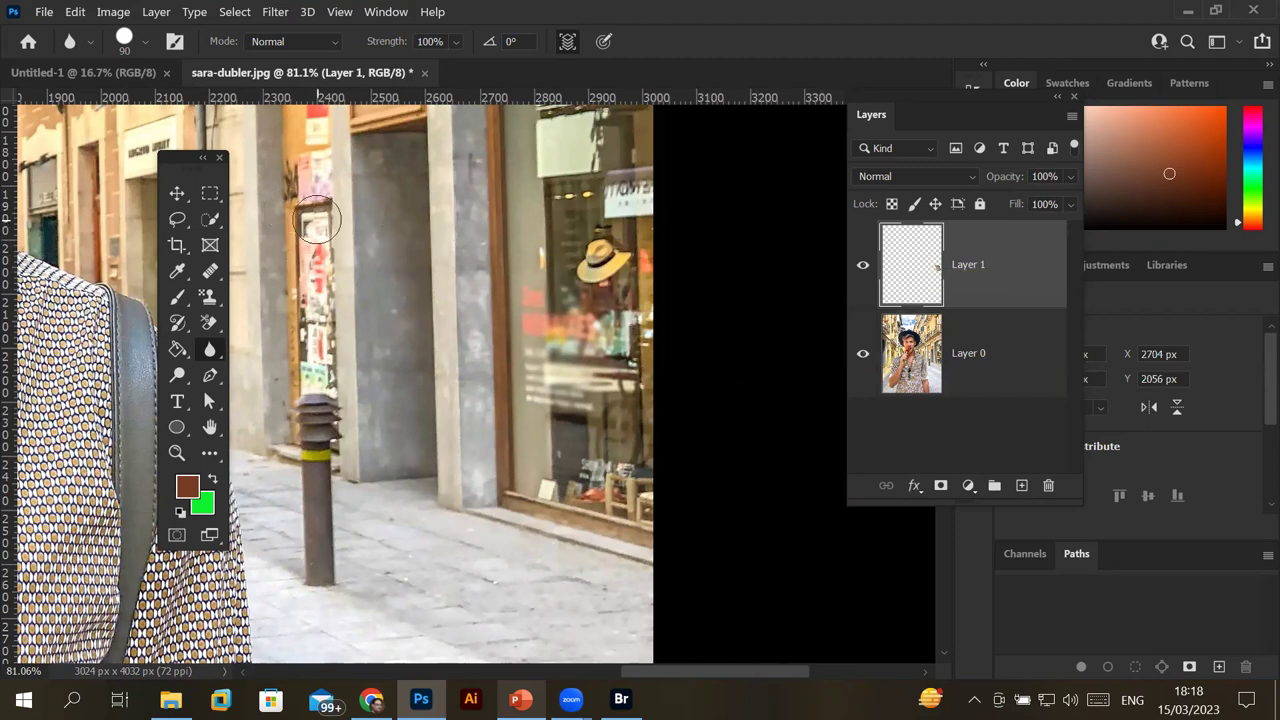
{"action": "scroll", "coordinate": [318, 513], "scroll_direction": "up", "scroll_amount": 2}
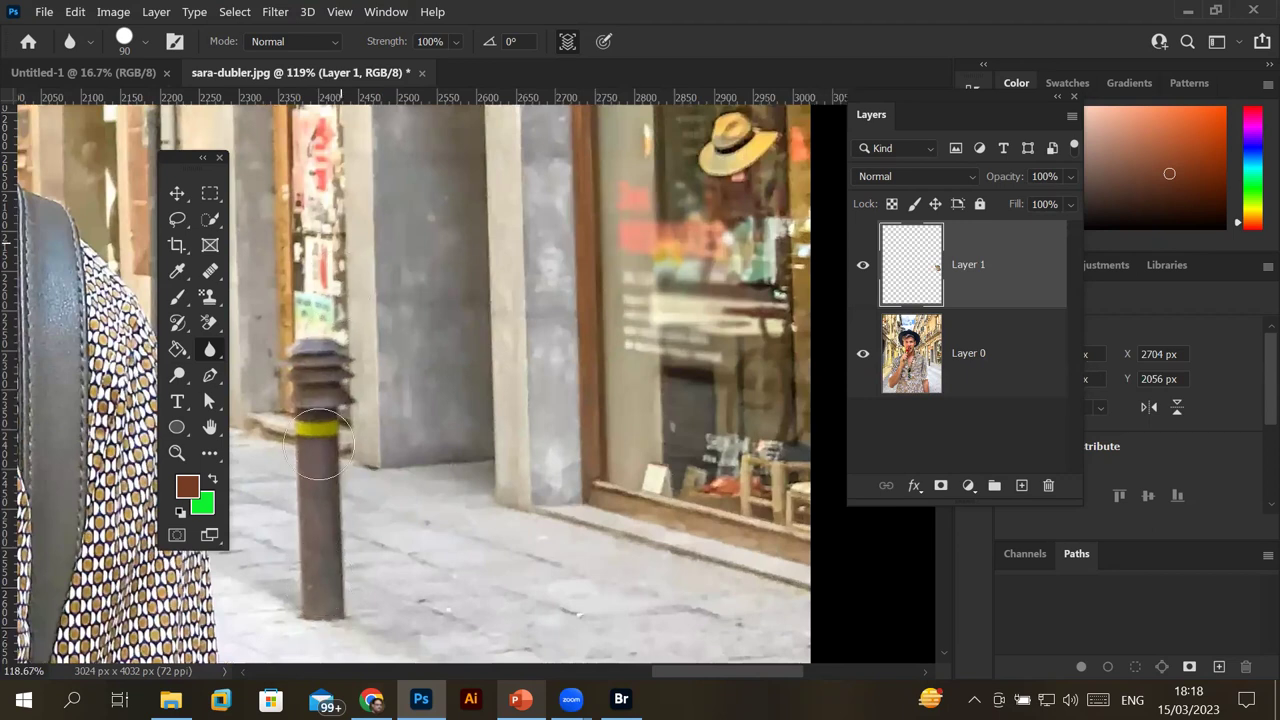
{"action": "mouse_move", "coordinate": [320, 165]}
{"action": "left_mouse_down"}
{"action": "mouse_move", "coordinate": [278, 383]}
{"action": "mouse_move", "coordinate": [293, 458]}
{"action": "left_mouse_up"}
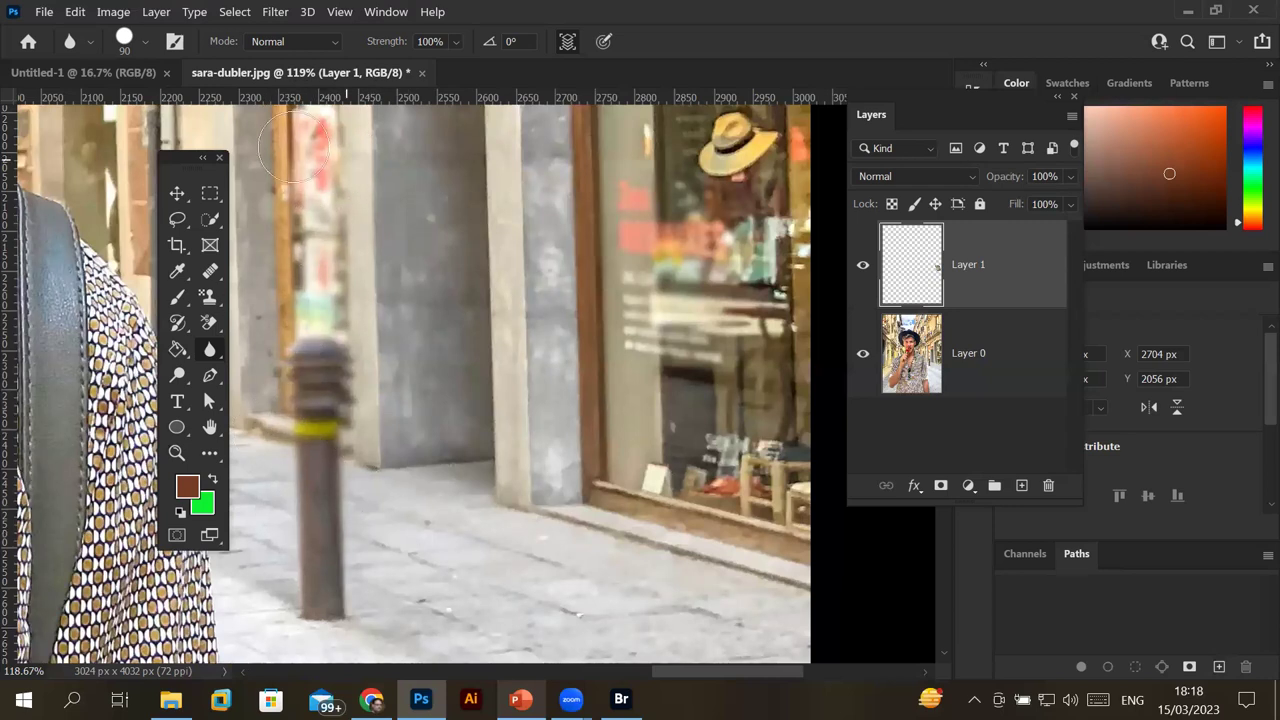
{"action": "left_click", "coordinate": [863, 265]}
{"action": "left_click", "coordinate": [863, 265]}
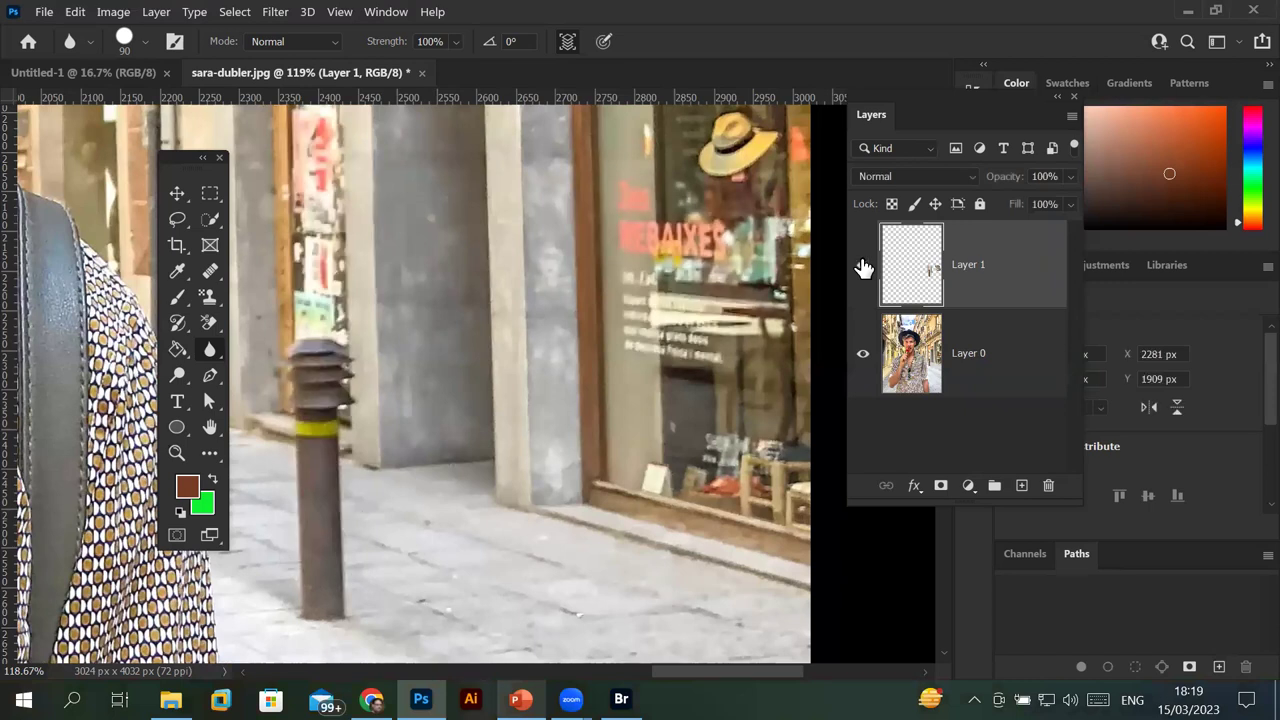
{"action": "left_click", "coordinate": [863, 265]}
{"action": "left_click", "coordinate": [863, 265]}
{"action": "left_click", "coordinate": [863, 265]}
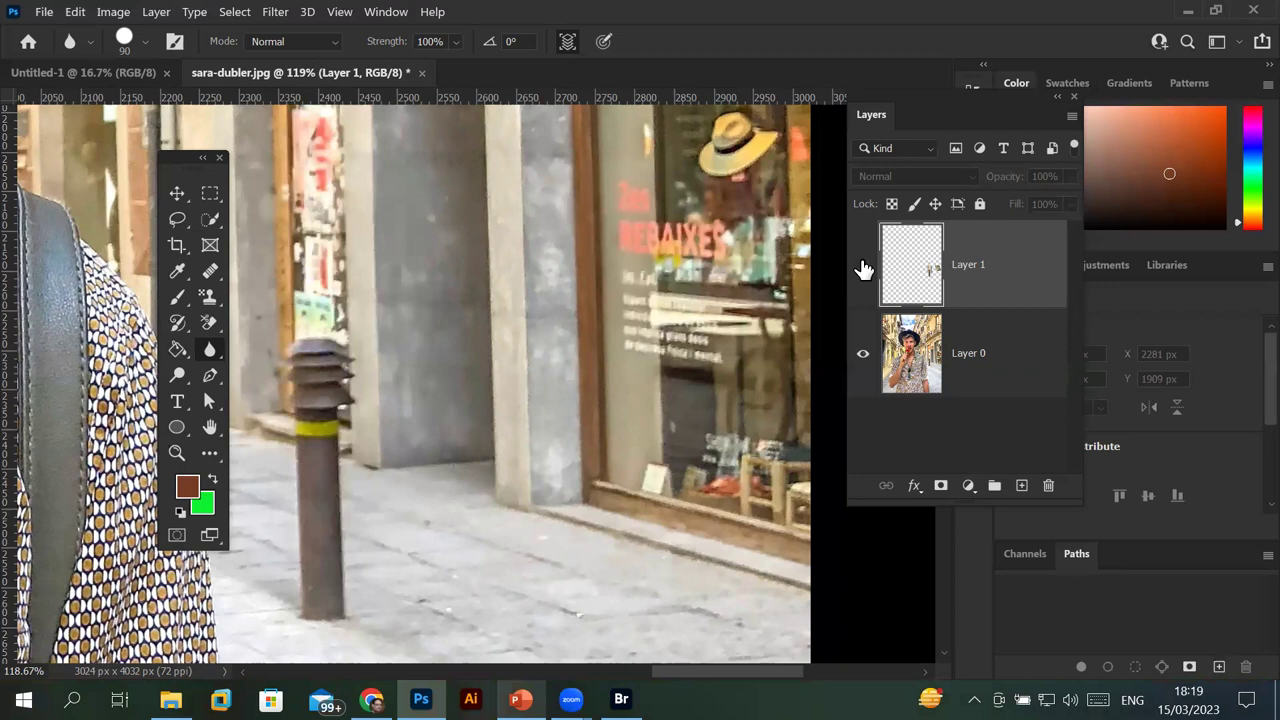
{"action": "left_click", "coordinate": [863, 265]}
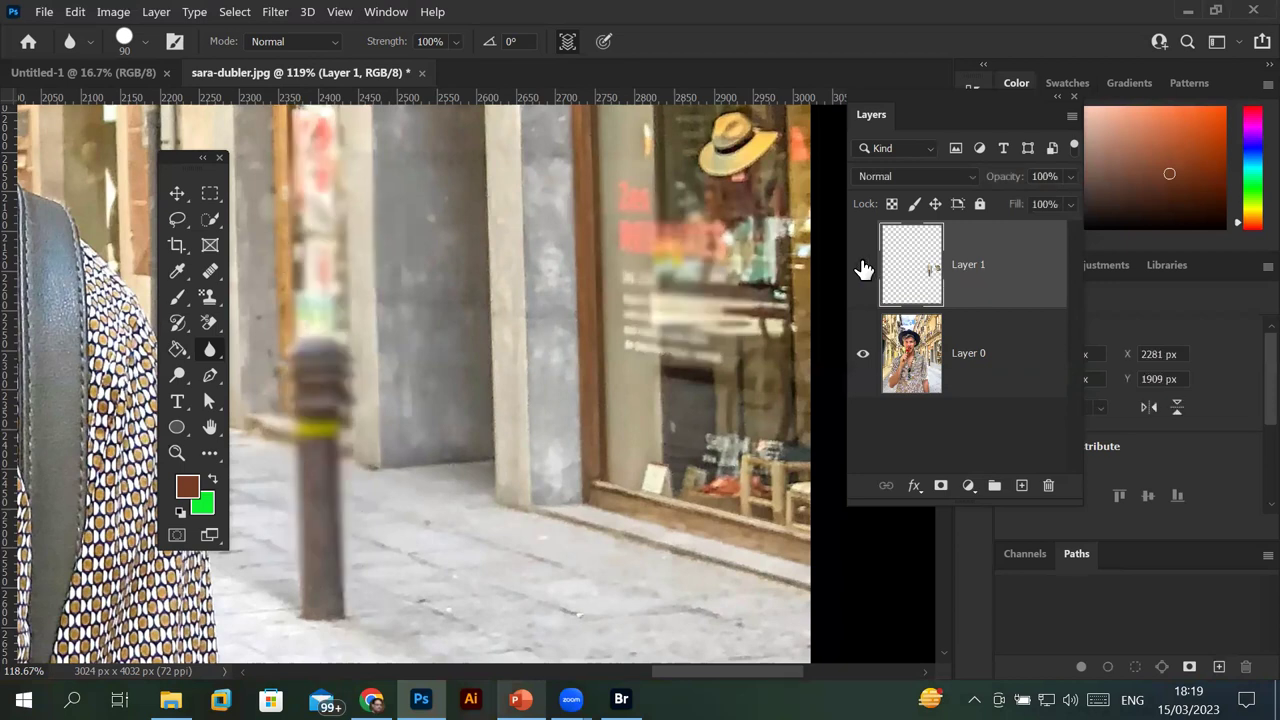
{"action": "left_click", "coordinate": [863, 265]}
{"action": "scroll", "coordinate": [677, 383], "scroll_direction": "left", "scroll_amount": 3}
{"action": "scroll", "coordinate": [586, 380], "scroll_direction": "left", "scroll_amount": 2}
{"action": "scroll", "coordinate": [445, 458], "scroll_direction": "up", "scroll_amount": 5}
{"action": "scroll", "coordinate": [445, 458], "scroll_direction": "left", "scroll_amount": 5}
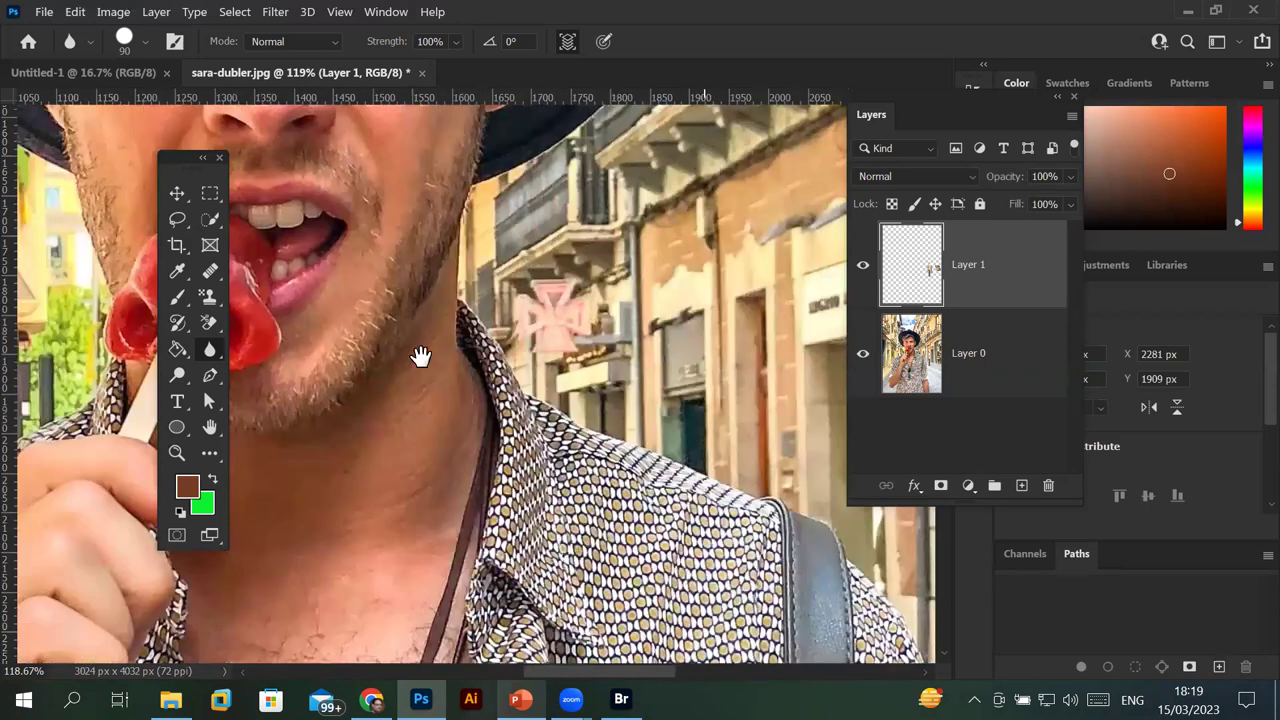
{"action": "scroll", "coordinate": [431, 303], "scroll_direction": "up", "scroll_amount": 3}
{"action": "scroll", "coordinate": [431, 303], "scroll_direction": "left", "scroll_amount": 1}
{"action": "scroll", "coordinate": [438, 304], "scroll_direction": "down", "scroll_amount": 1}
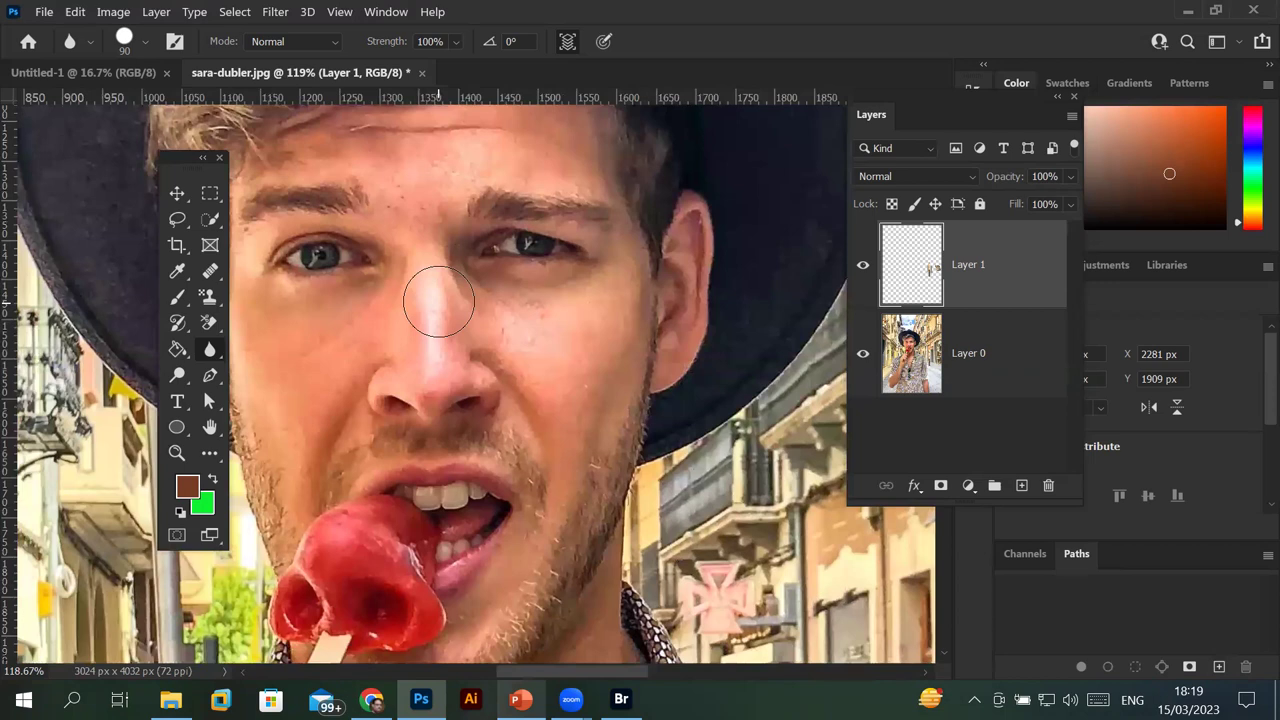
{"action": "scroll", "coordinate": [438, 303], "scroll_direction": "down", "scroll_amount": 1}
{"action": "scroll", "coordinate": [438, 301], "scroll_direction": "down", "scroll_amount": 1}
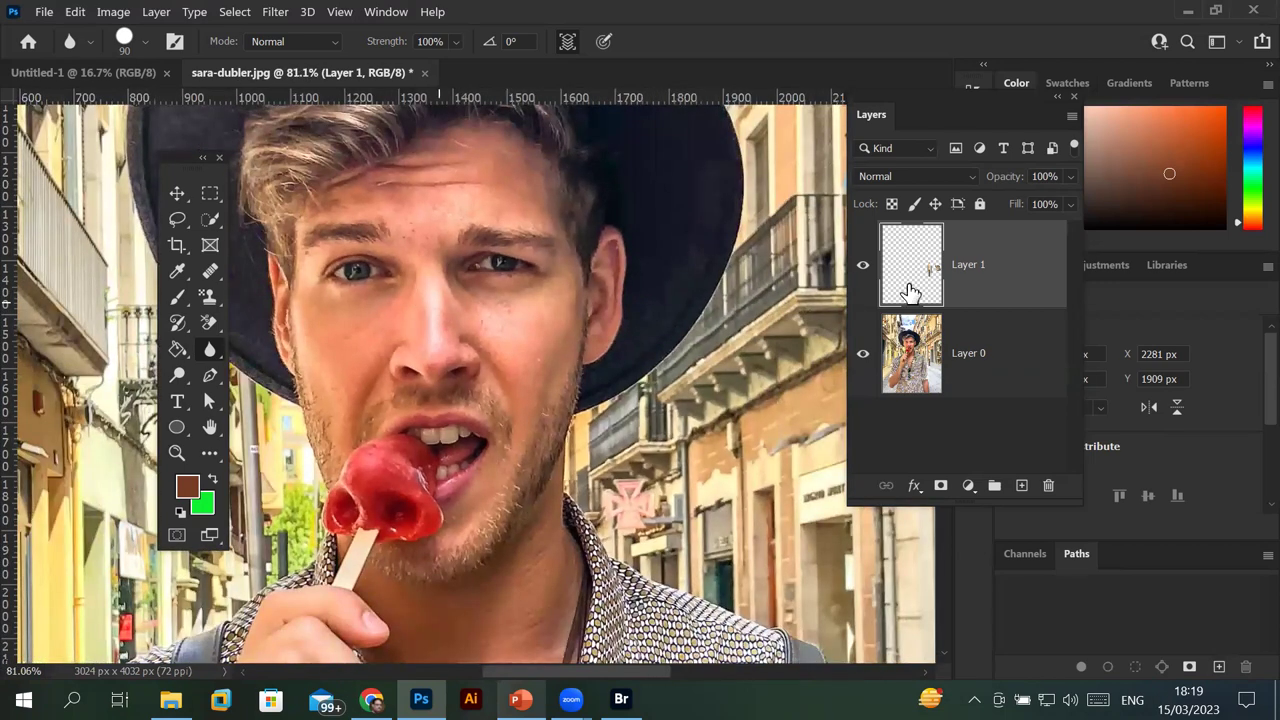
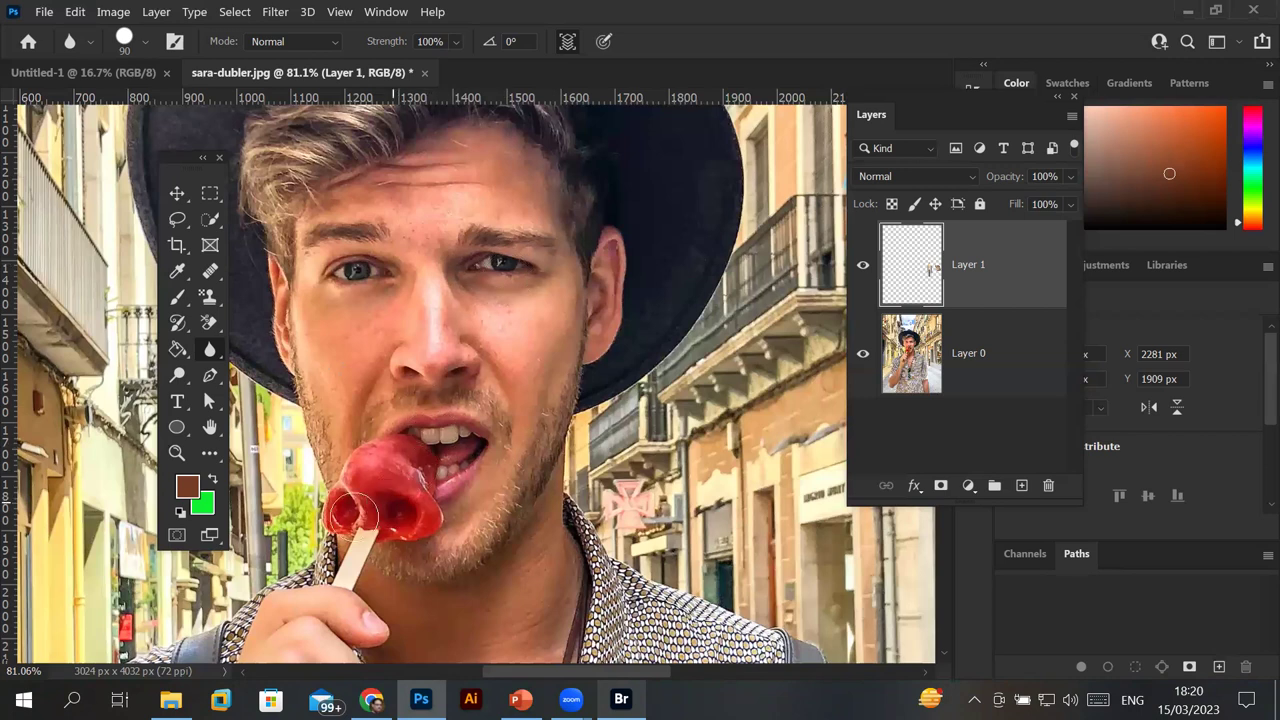
Soften both of the man's eyes and the red popsicle with Blur tool strokes on Layer 1.
{"action": "scroll", "coordinate": [358, 490], "scroll_direction": "up", "scroll_amount": 2}
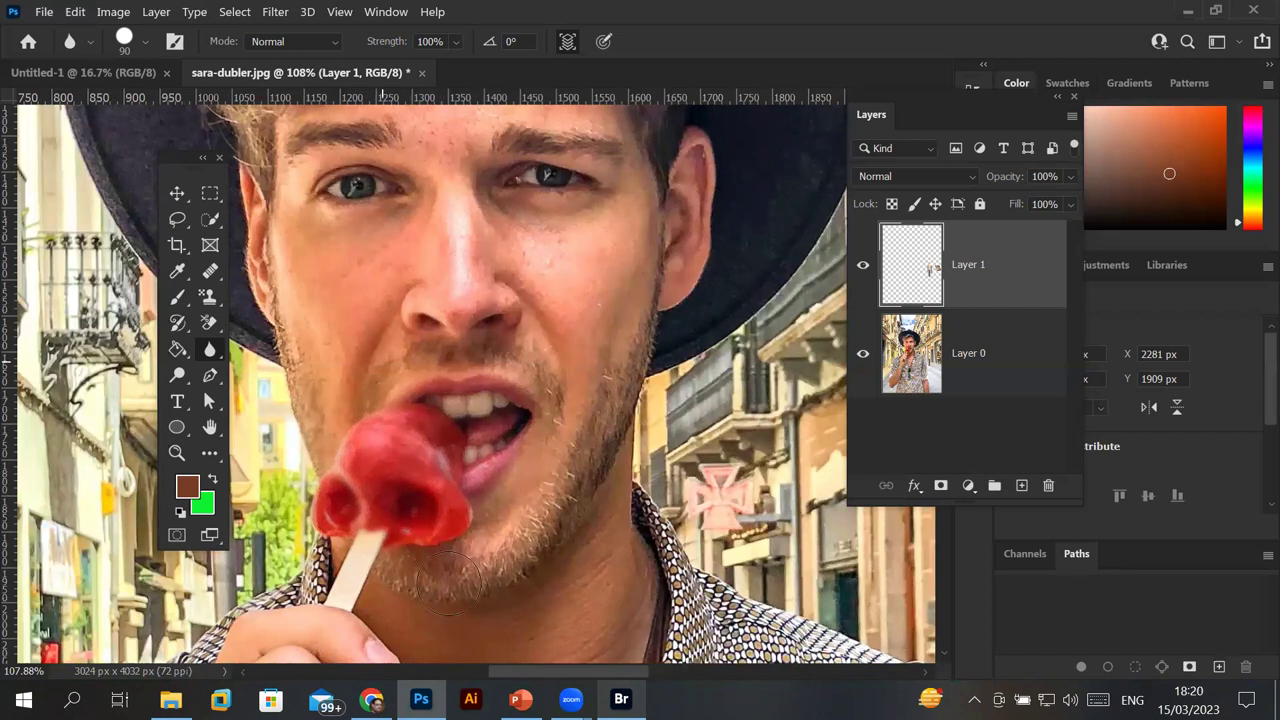
{"action": "left_click_drag", "start_coordinate": [330, 190], "coordinate": [366, 137]}
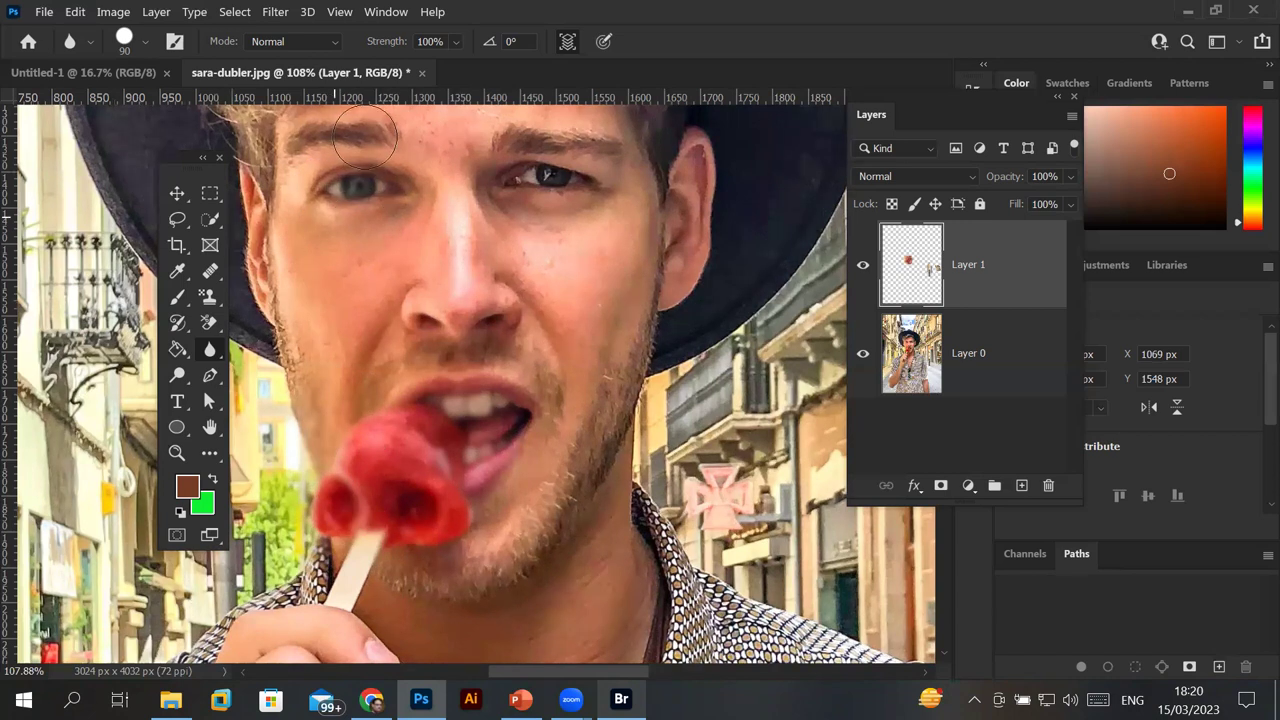
{"action": "mouse_move", "coordinate": [545, 178]}
{"action": "left_mouse_down"}
{"action": "mouse_move", "coordinate": [521, 230]}
{"action": "mouse_move", "coordinate": [495, 170]}
{"action": "mouse_move", "coordinate": [576, 186]}
{"action": "mouse_move", "coordinate": [331, 193]}
{"action": "mouse_move", "coordinate": [361, 199]}
{"action": "left_mouse_up"}
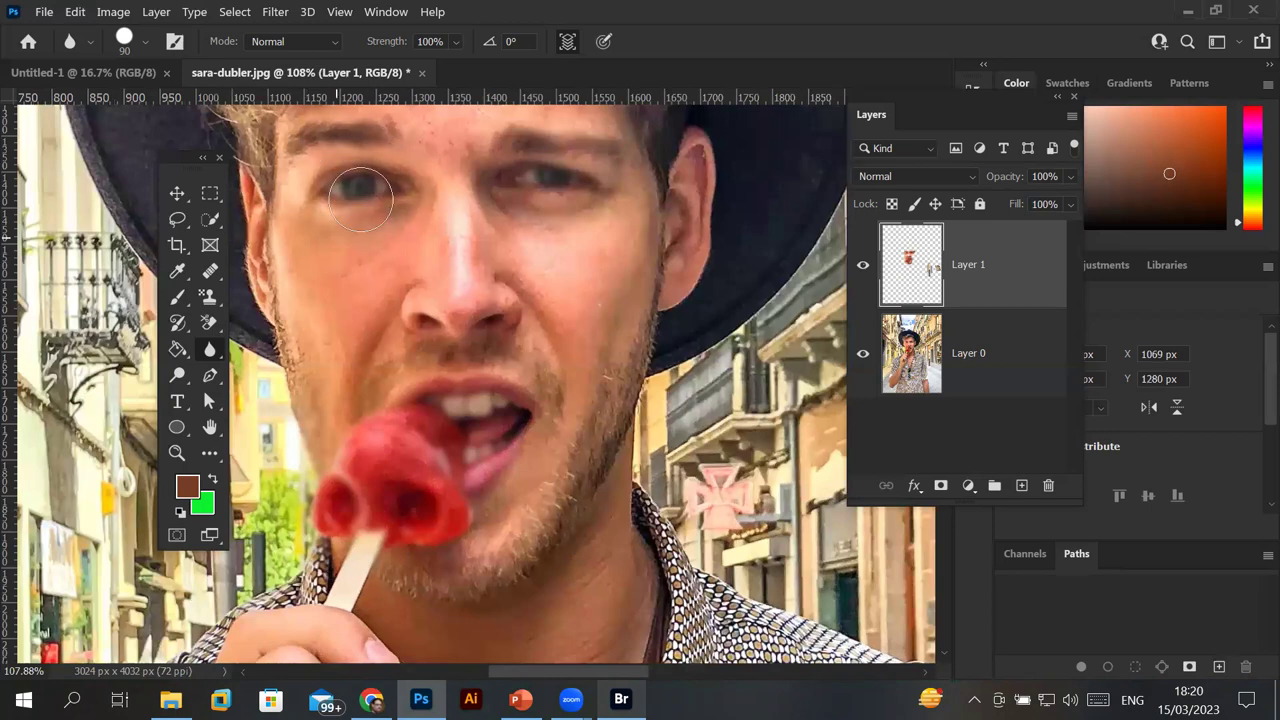
{"action": "scroll", "coordinate": [620, 381], "scroll_direction": "down", "scroll_amount": 1, "text": "alt"}
{"action": "scroll", "coordinate": [620, 381], "scroll_direction": "down", "scroll_amount": 1, "text": "alt"}
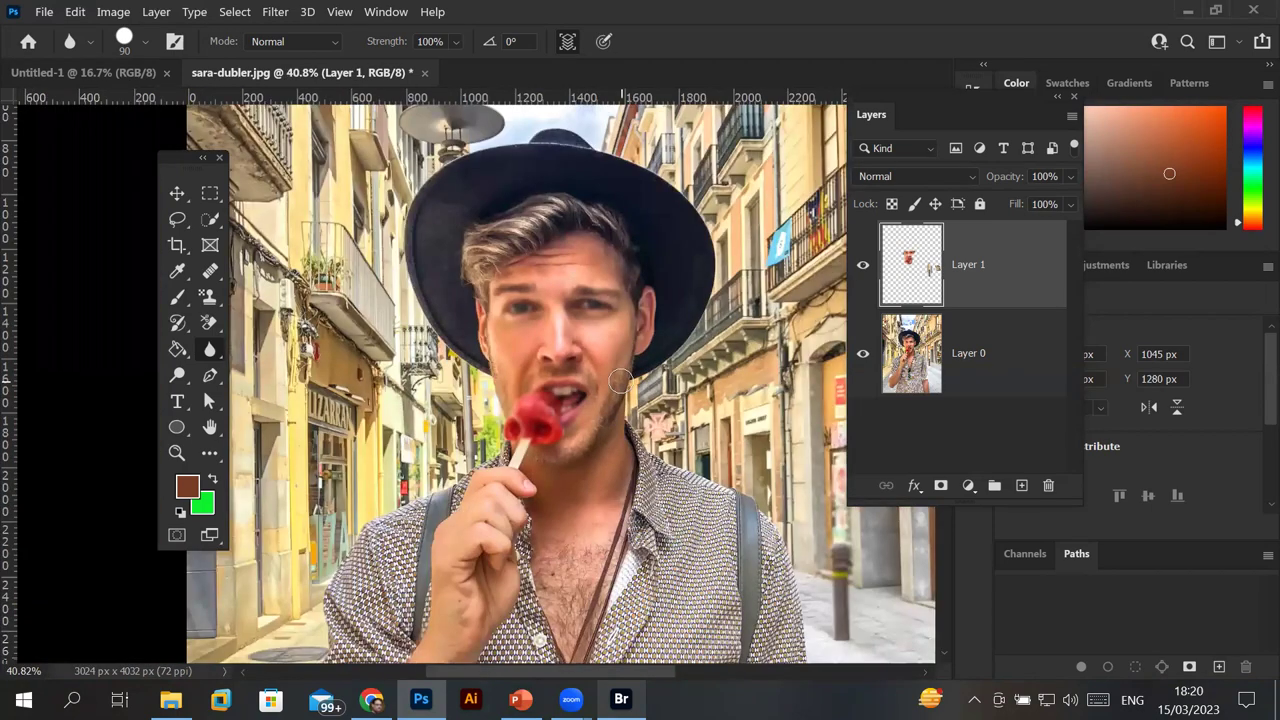
{"action": "scroll", "coordinate": [620, 381], "scroll_direction": "down", "scroll_amount": 1}
{"action": "scroll", "coordinate": [483, 314], "scroll_direction": "down", "scroll_amount": 1}
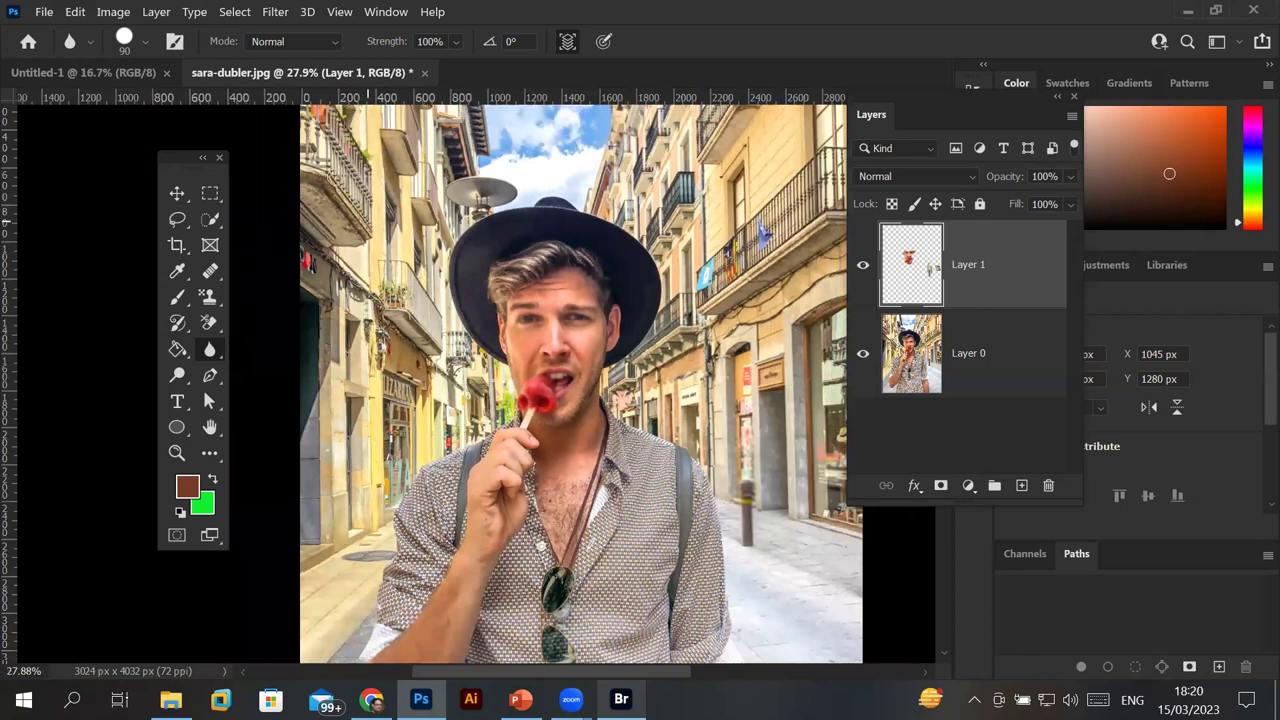
{"action": "scroll", "coordinate": [455, 179], "scroll_direction": "down", "scroll_amount": 1}
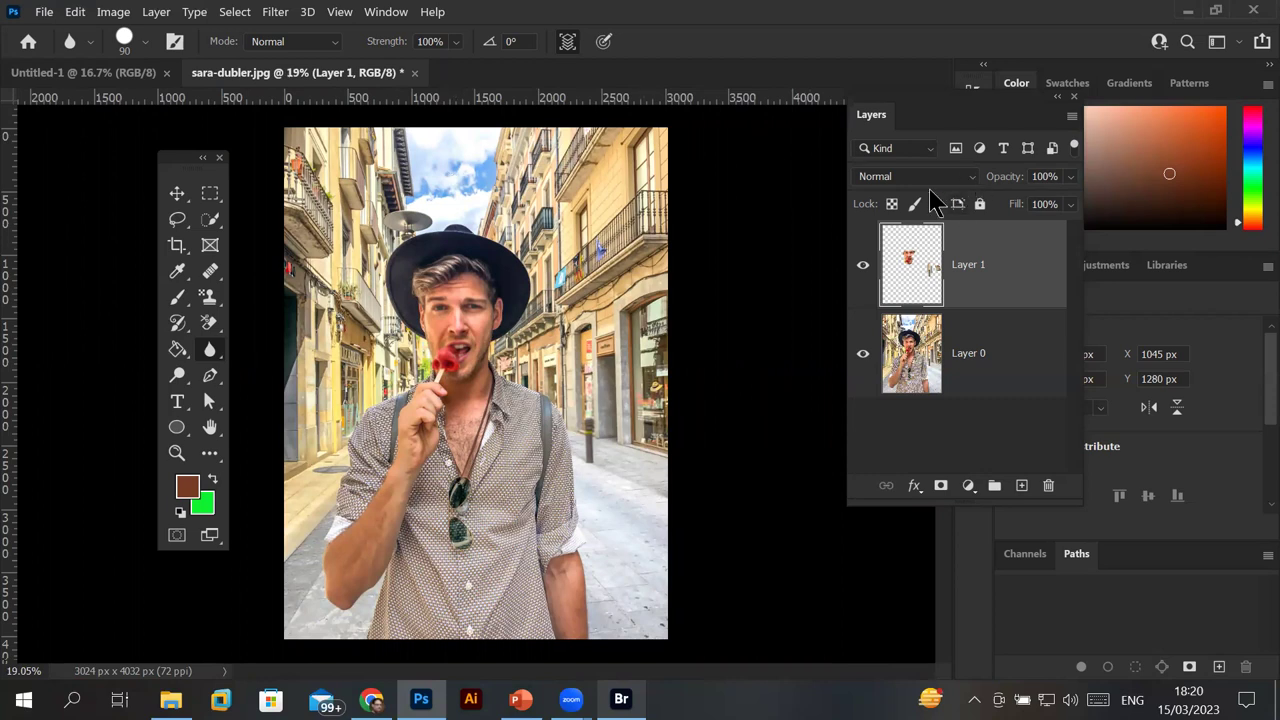
{"action": "scroll", "coordinate": [514, 340], "scroll_direction": "up", "scroll_amount": 1}
{"action": "scroll", "coordinate": [410, 285], "scroll_direction": "up", "scroll_amount": 1}
Toggle Layer 1's visibility to compare the blurred eyes against the original photo.
{"action": "scroll", "coordinate": [410, 285], "scroll_direction": "up", "scroll_amount": 1}
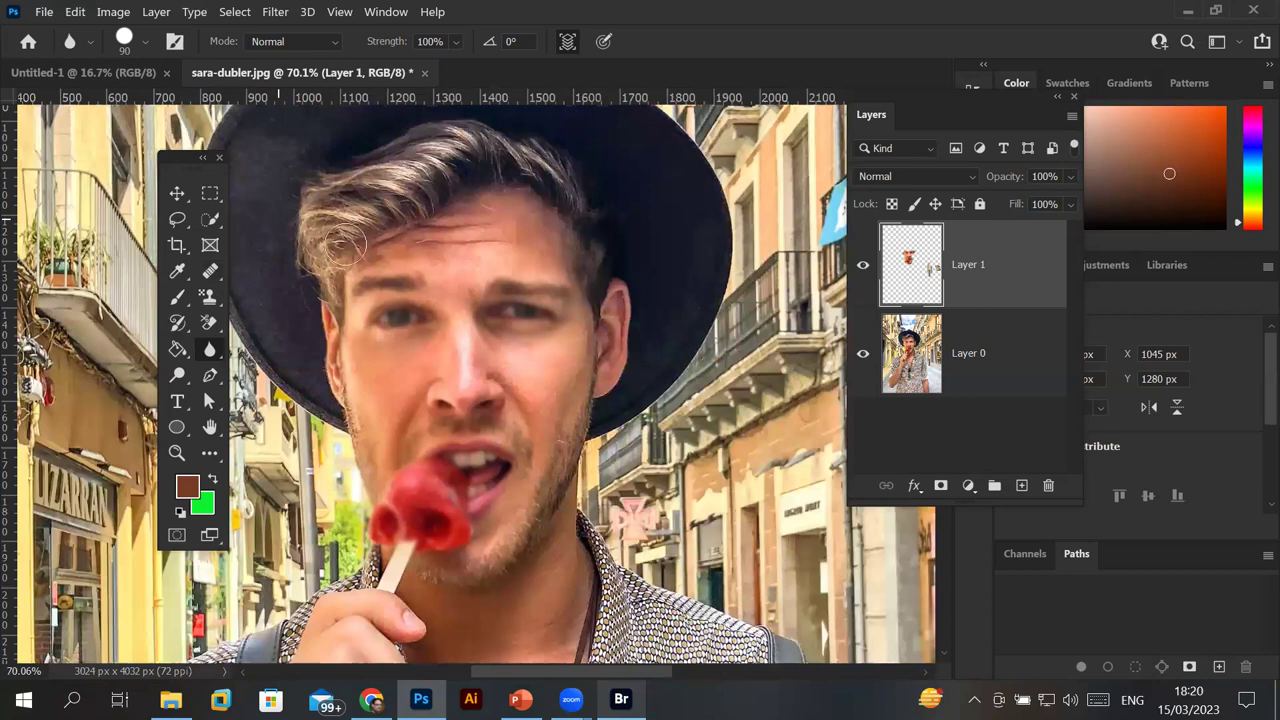
{"action": "left_click", "coordinate": [864, 268]}
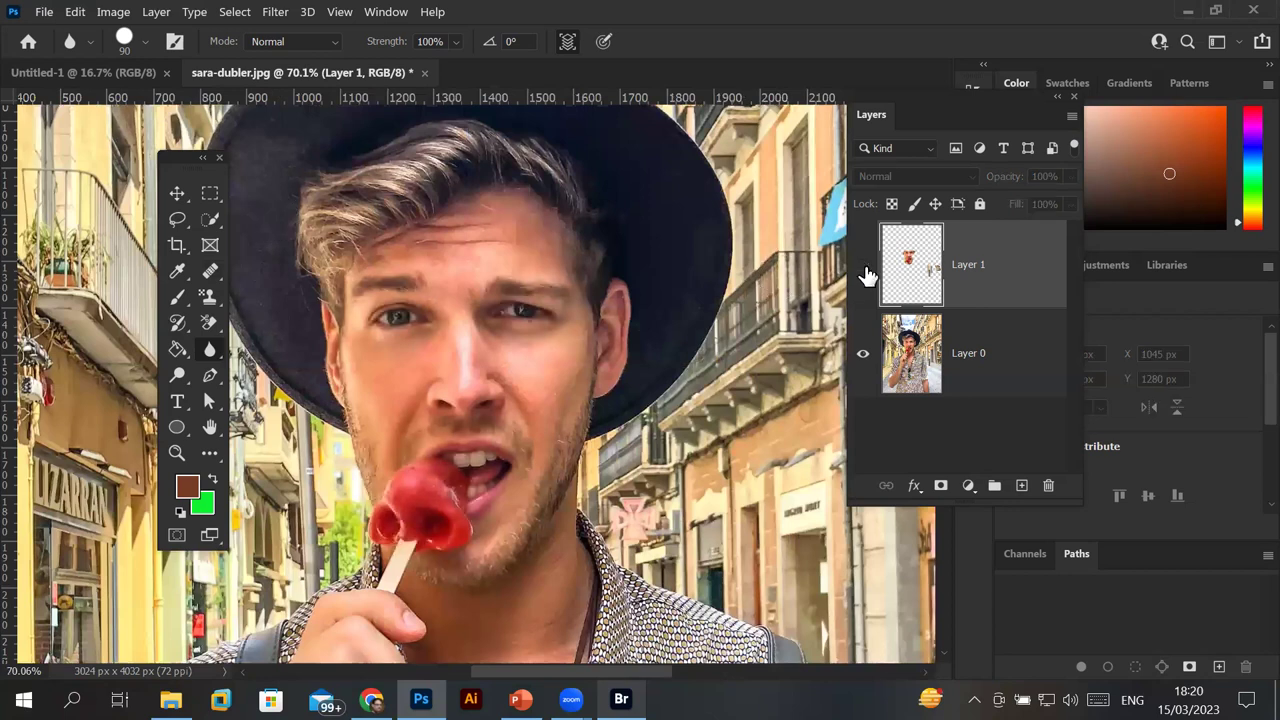
{"action": "left_click", "coordinate": [864, 268]}
{"action": "left_click", "coordinate": [864, 268]}
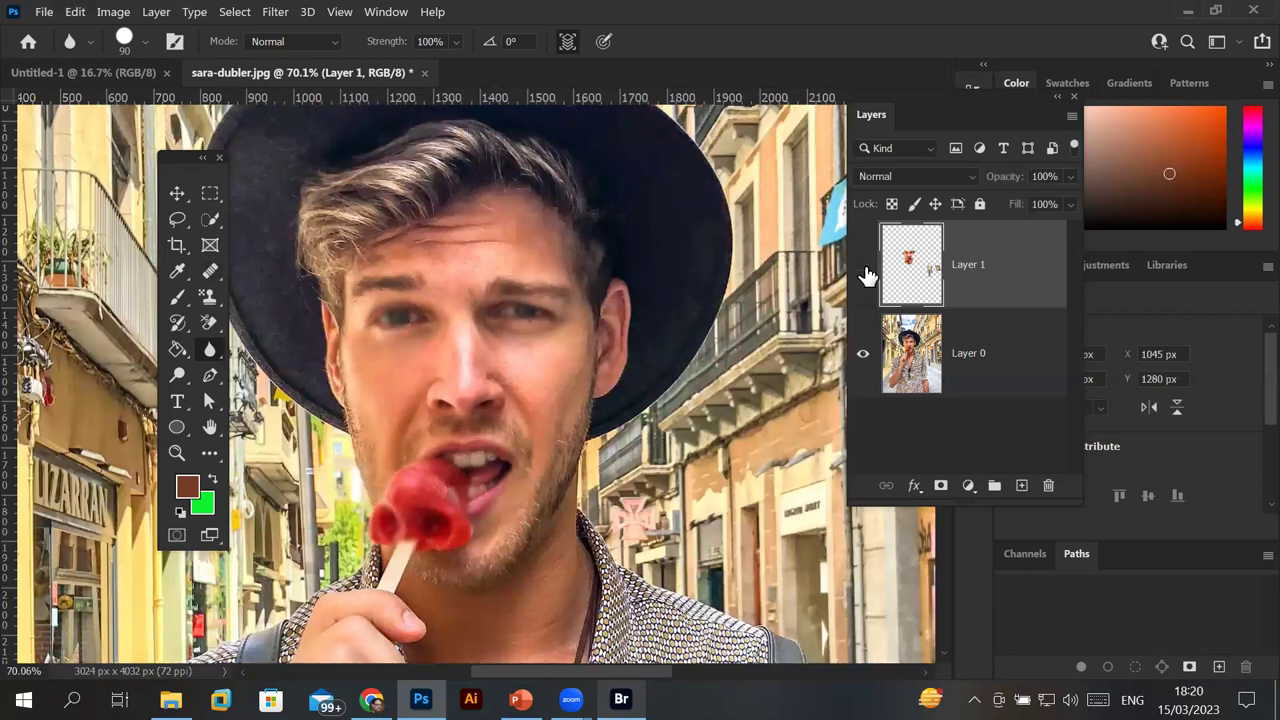
{"action": "left_click", "coordinate": [865, 268]}
Blur the shop-sign lettering on Layer 1 and compare it with the original by toggling the layer.
{"action": "scroll", "coordinate": [808, 540], "scroll_direction": "up", "scroll_amount": 6}
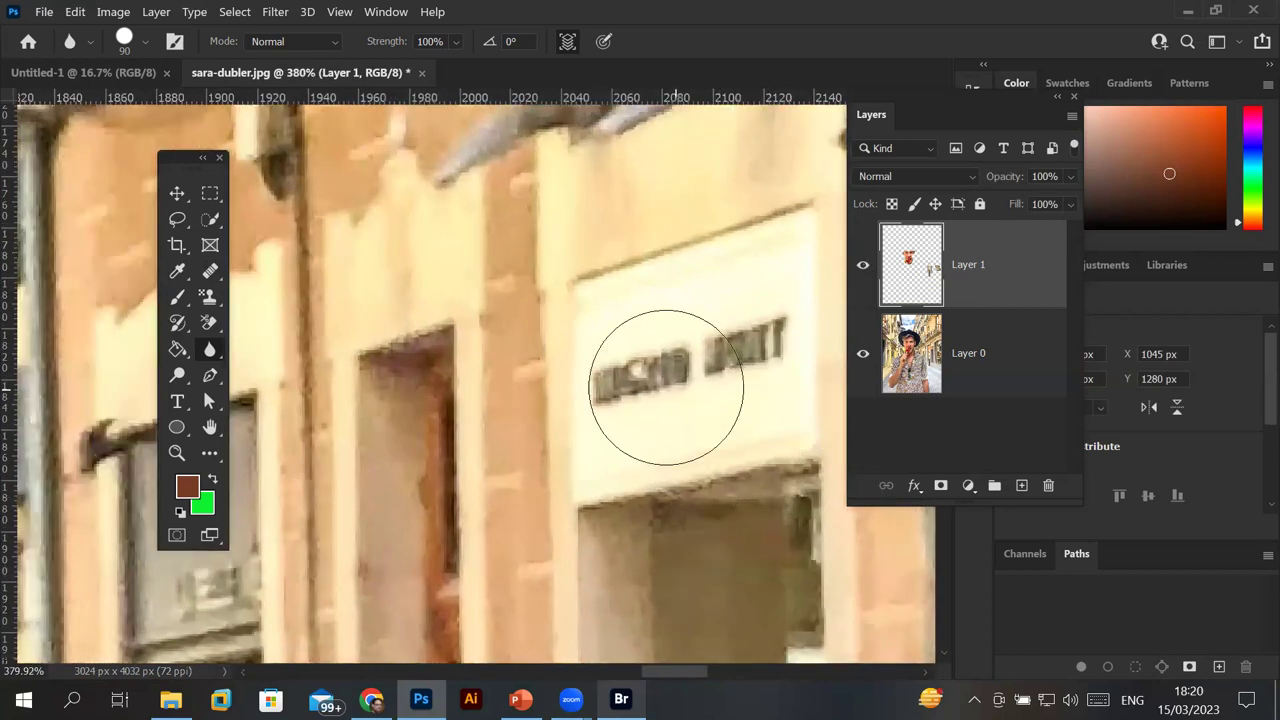
{"action": "mouse_move", "coordinate": [738, 392]}
{"action": "left_mouse_down"}
{"action": "mouse_move", "coordinate": [760, 343]}
{"action": "mouse_move", "coordinate": [723, 400]}
{"action": "left_mouse_up"}
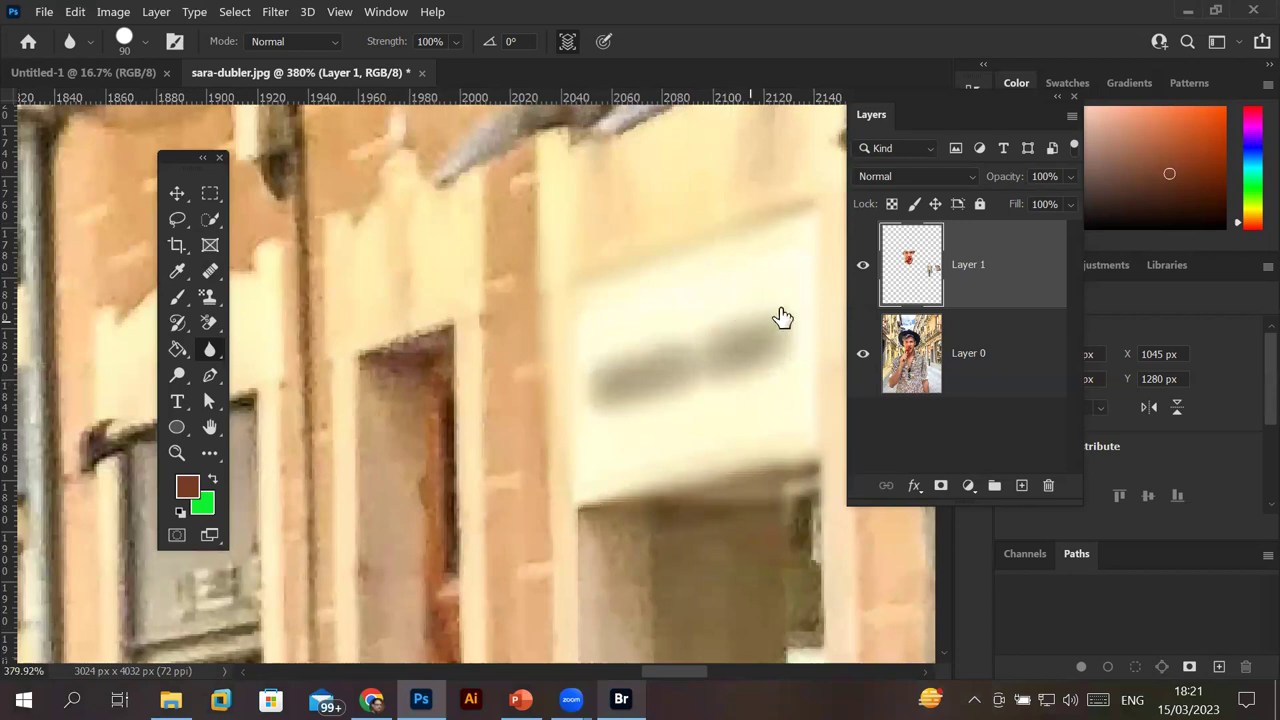
{"action": "left_click", "coordinate": [863, 266]}
{"action": "left_click", "coordinate": [863, 266]}
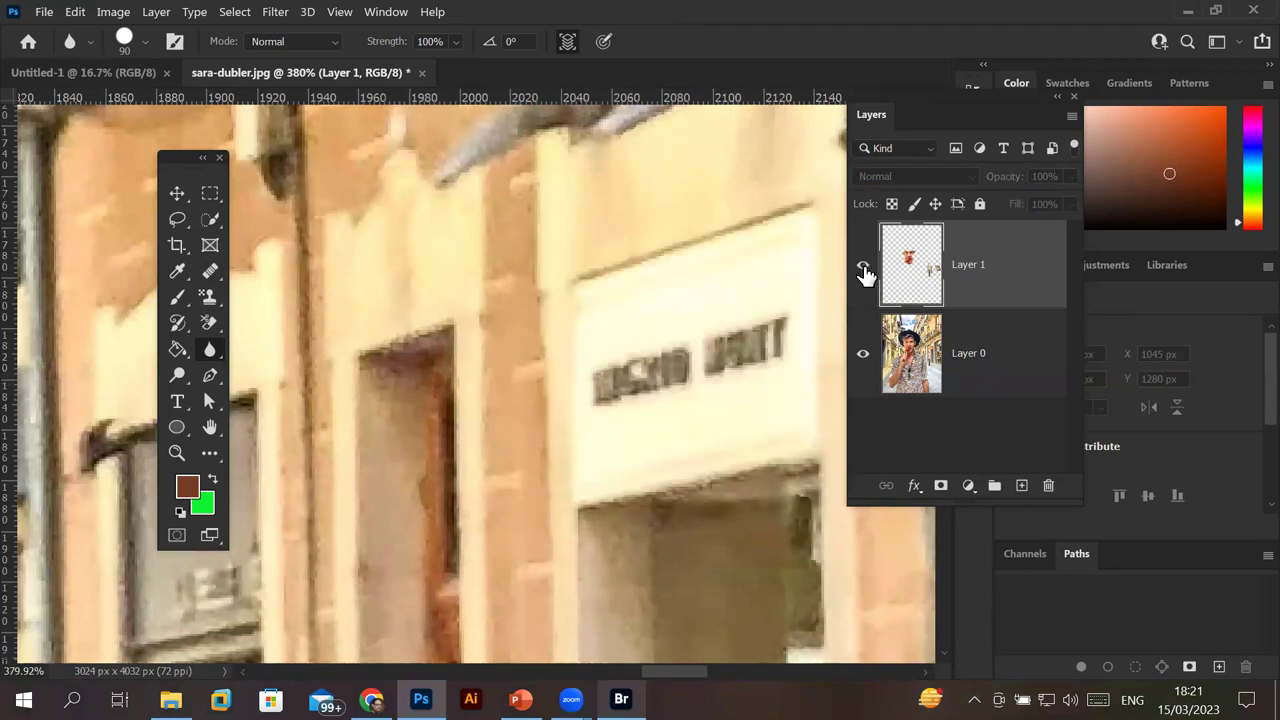
{"action": "left_click", "coordinate": [863, 266]}
{"action": "scroll", "coordinate": [350, 360], "scroll_direction": "down", "scroll_amount": 3}
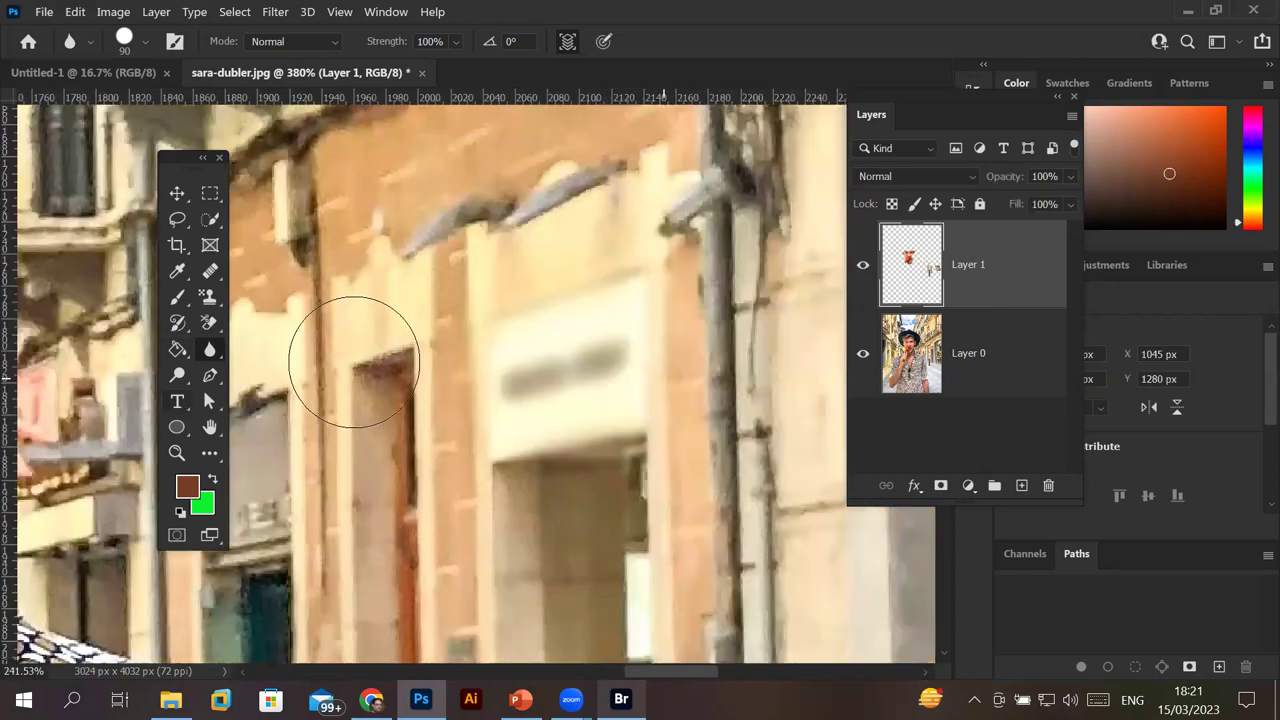
{"action": "scroll", "coordinate": [354, 362], "scroll_direction": "down", "scroll_amount": 3}
{"action": "scroll", "coordinate": [354, 362], "scroll_direction": "down", "scroll_amount": 3}
{"action": "scroll", "coordinate": [354, 362], "scroll_direction": "down", "scroll_amount": 2}
{"action": "scroll", "coordinate": [354, 362], "scroll_direction": "down", "scroll_amount": 1}
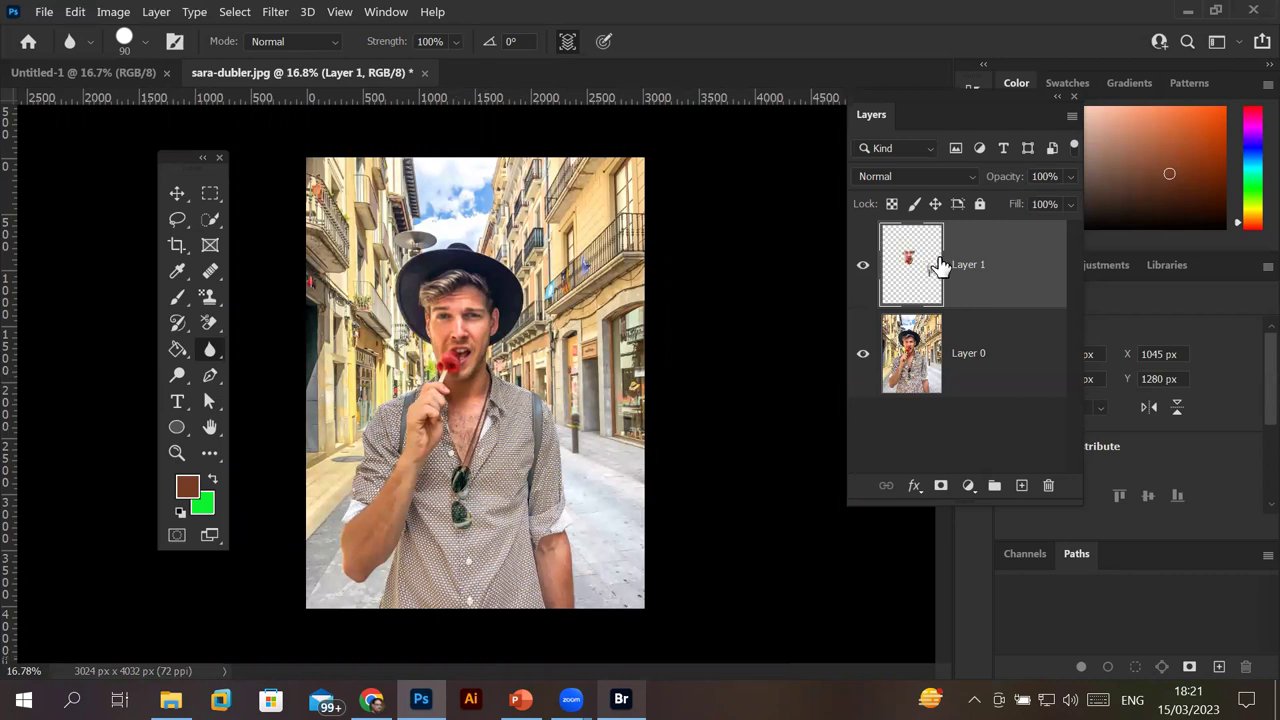
Delete Layer 1 via the Layers panel trash icon, confirming with Yes.
{"action": "left_click", "coordinate": [1048, 487]}
{"action": "left_click", "coordinate": [612, 290]}
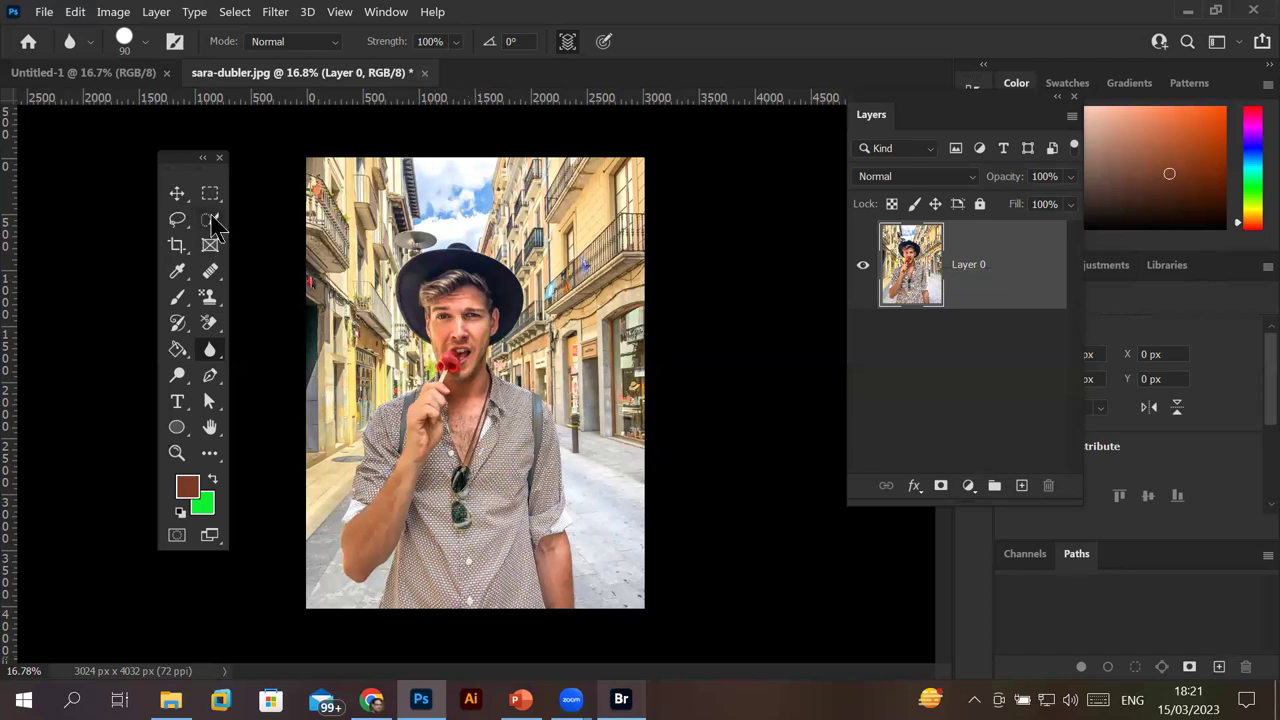
Quick-select the man and invert the selection so the street background is selected.
{"action": "left_click", "coordinate": [211, 220]}
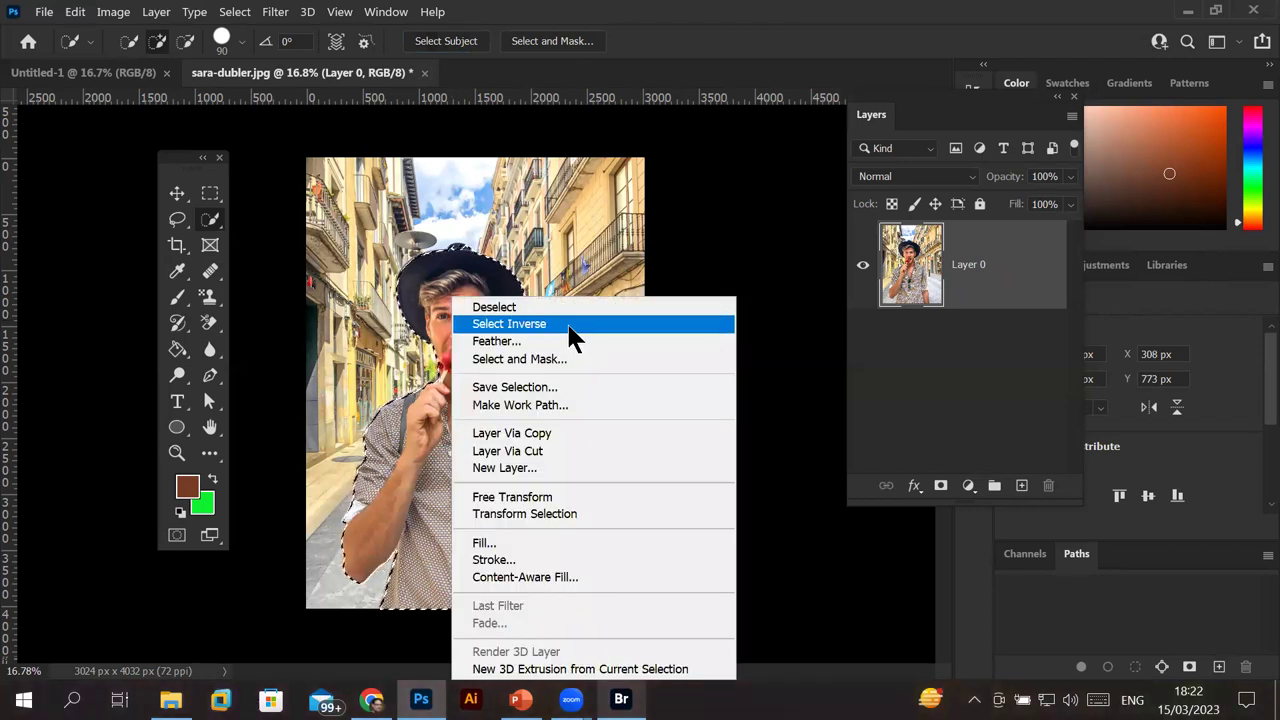
{"action": "left_click", "coordinate": [570, 326]}
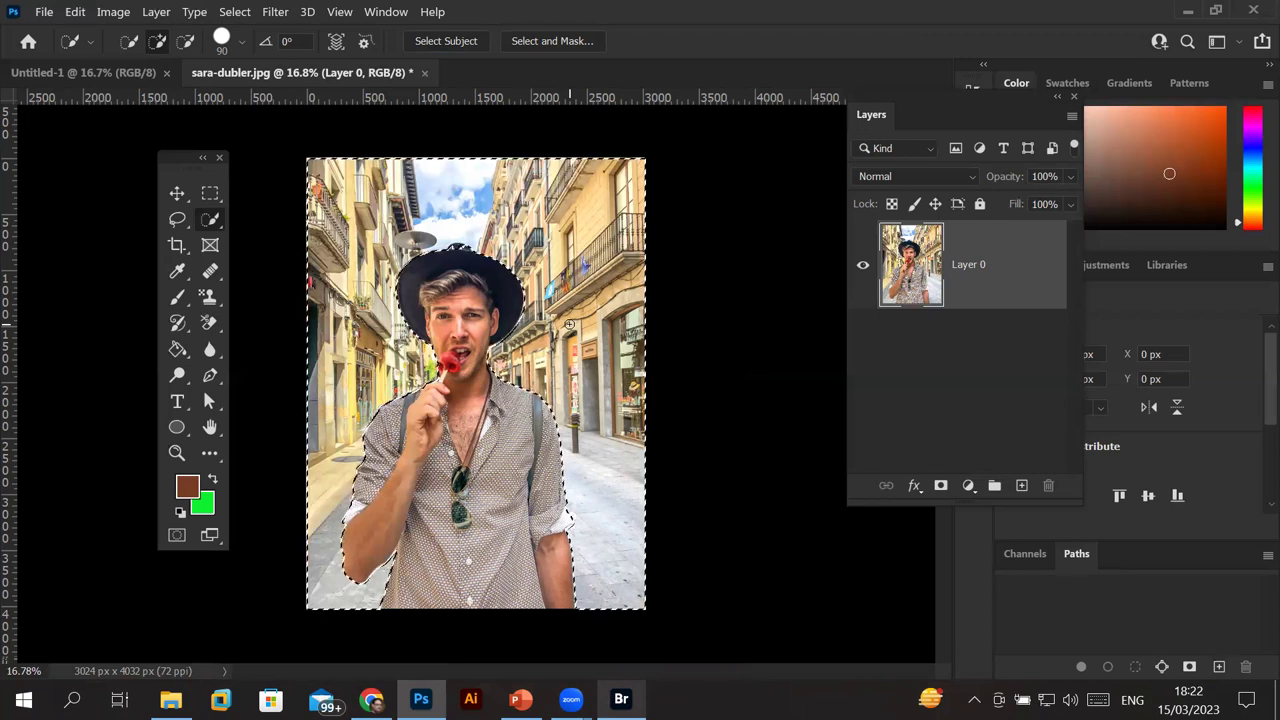
{"action": "left_click", "coordinate": [276, 12]}
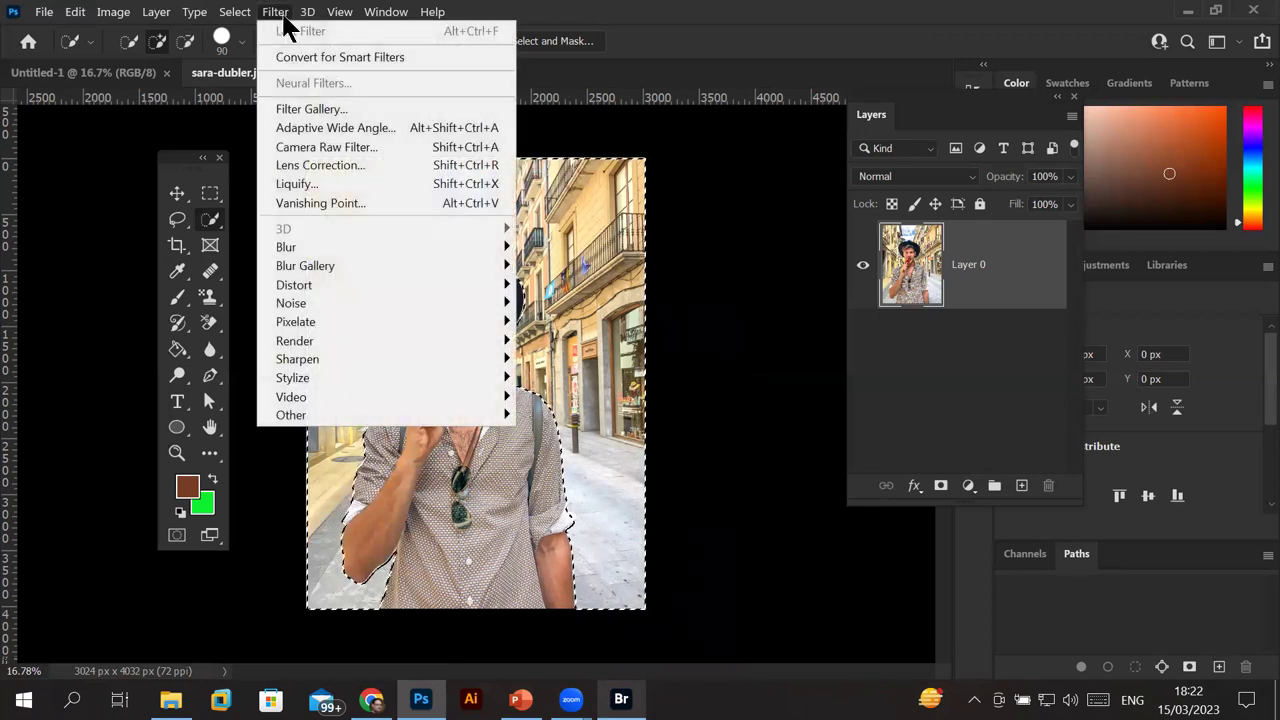
{"action": "mouse_move", "coordinate": [300, 247]}
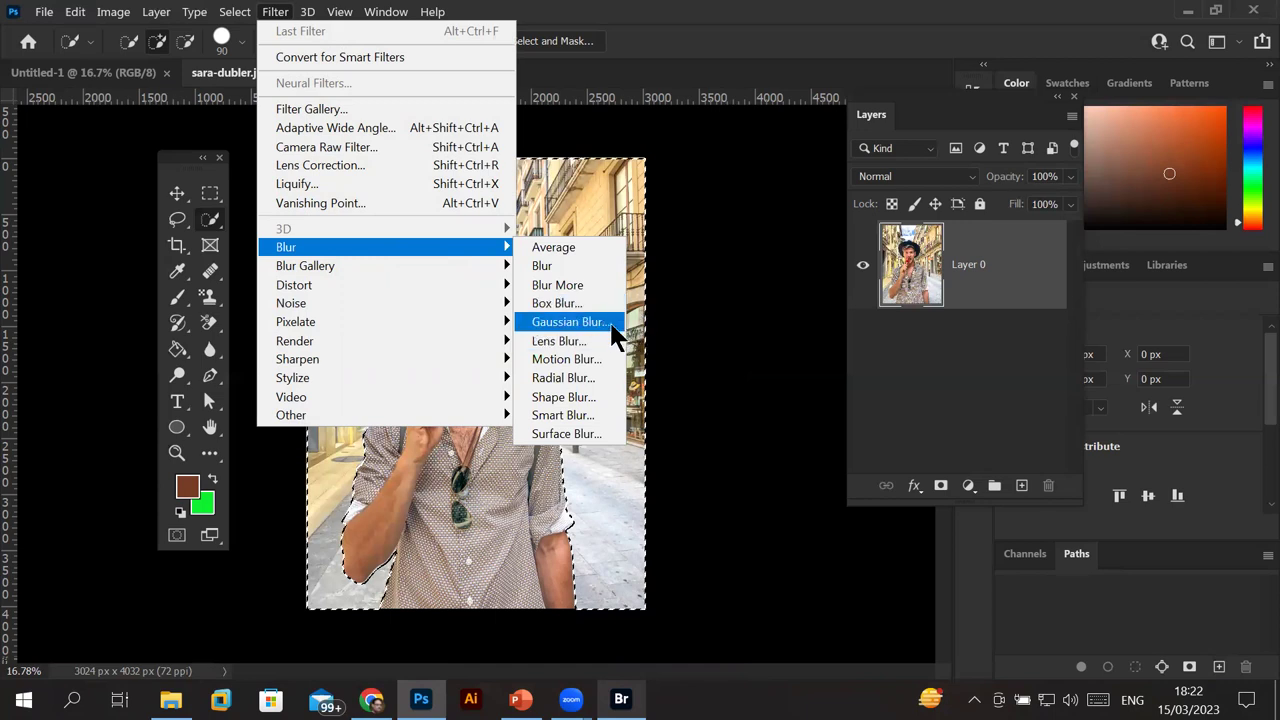
Open Box Blur and test radii from 8 up to the maximum, then reset to 1.
{"action": "left_click", "coordinate": [598, 313]}
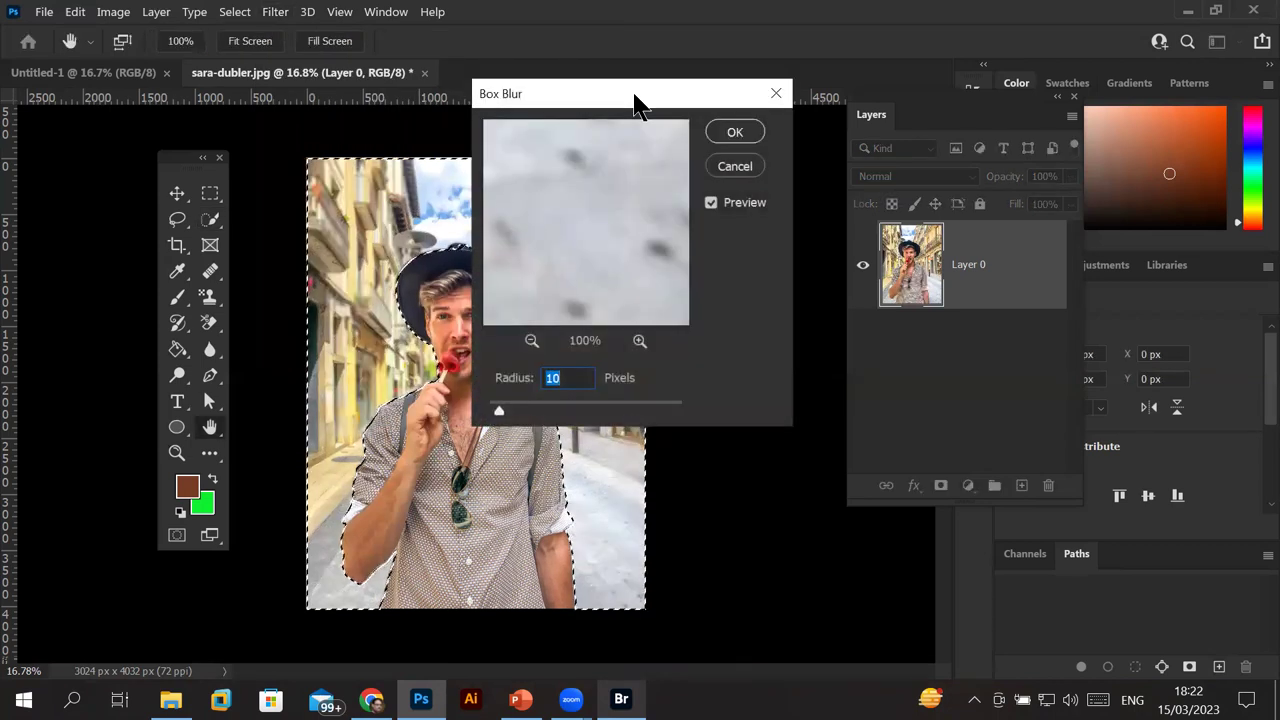
{"action": "left_click_drag", "start_coordinate": [636, 100], "coordinate": [868, 194]}
{"action": "key", "text": "Down"}
{"action": "key", "text": "Down"}
{"action": "key", "text": "Up"}
{"action": "key", "text": "Up"}
{"action": "key", "text": "Up"}
{"action": "key", "text": "shift+Up"}
{"action": "key", "text": "Up"}
{"action": "key", "text": "Up"}
{"action": "key", "text": "shift+Up"}
{"action": "key", "text": "Up"}
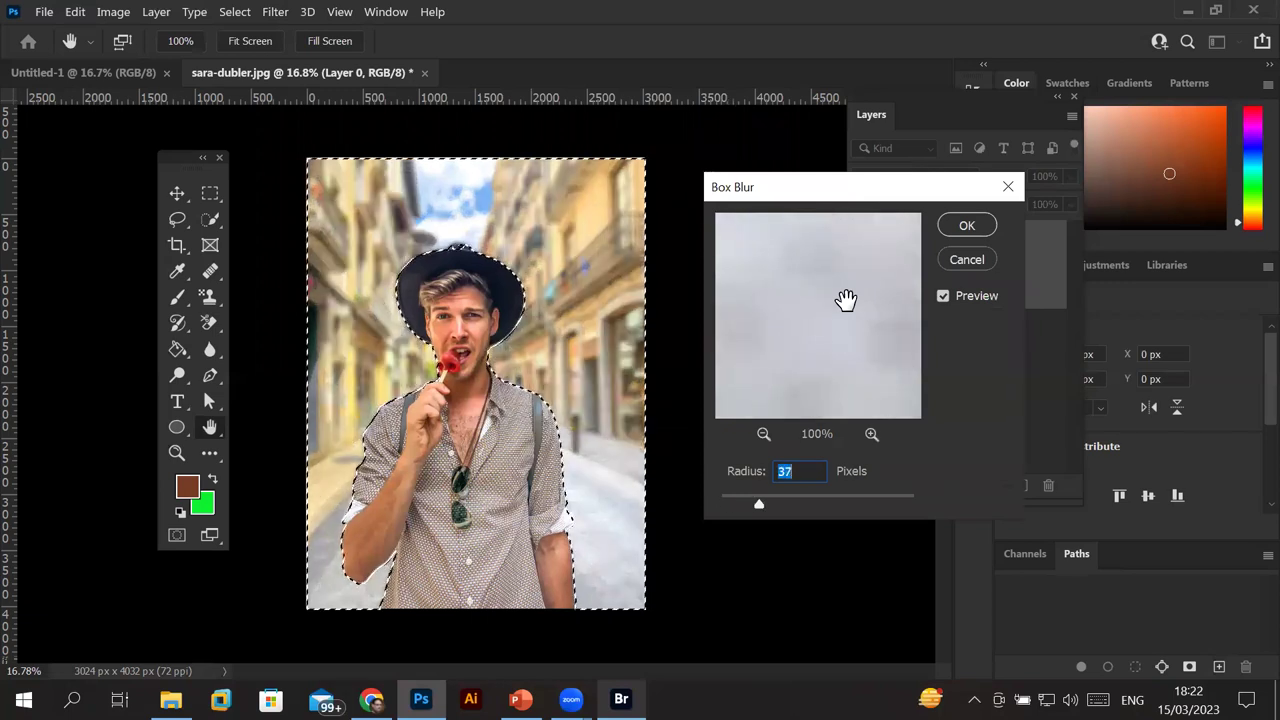
{"action": "key", "text": "shift+Up"}
{"action": "key", "text": "shift+Up"}
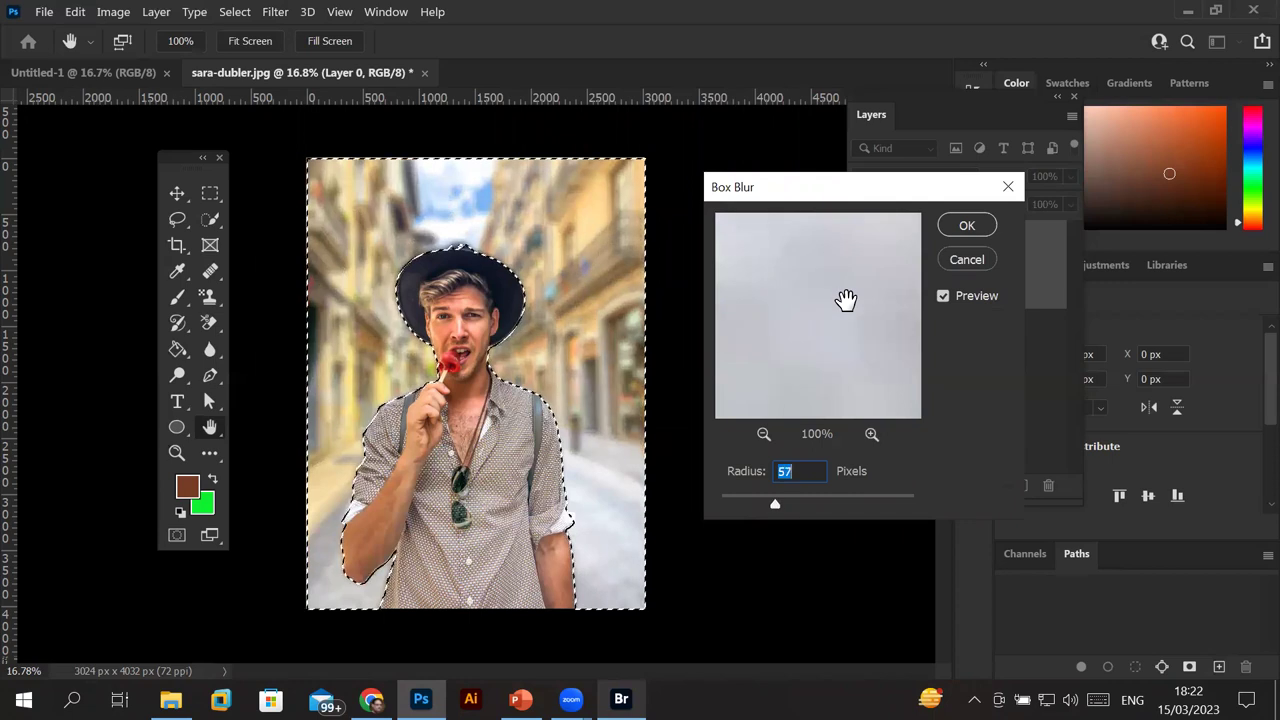
{"action": "key", "text": "shift+Up"}
{"action": "key", "text": "Up"}
{"action": "key", "text": "Up"}
{"action": "key", "text": "Up"}
{"action": "key", "text": "Up"}
{"action": "key", "text": "Up"}
{"action": "key", "text": "Up"}
{"action": "key", "text": "Up"}
{"action": "key", "text": "Up"}
{"action": "key", "text": "Up"}
{"action": "key", "text": "Up"}
{"action": "key", "text": "Up"}
{"action": "key", "text": "Up"}
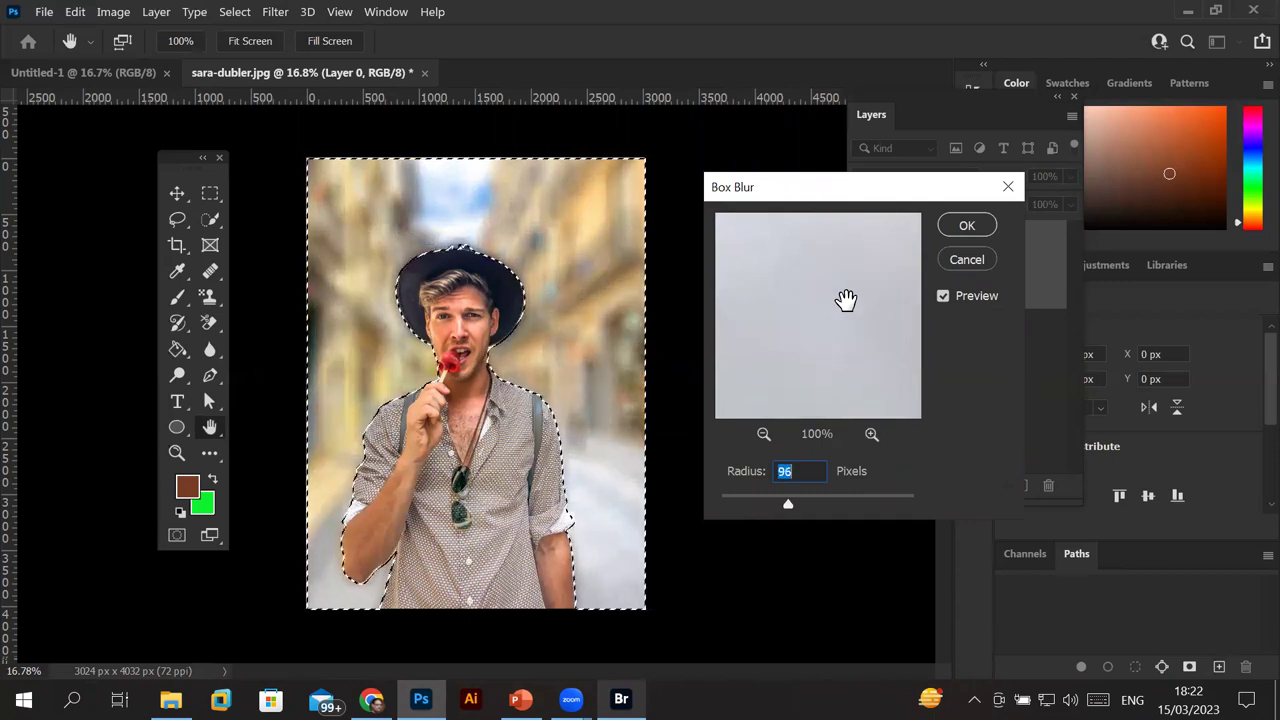
{"action": "left_click_drag", "start_coordinate": [790, 505], "coordinate": [915, 512]}
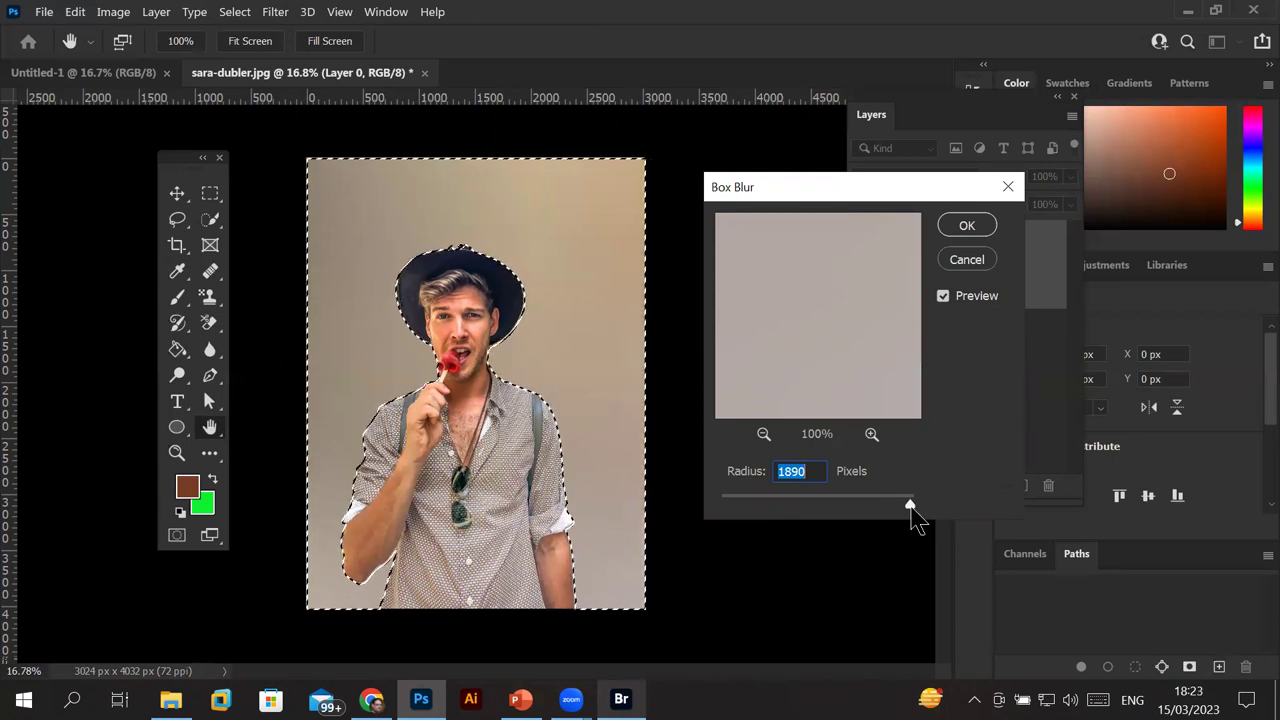
{"action": "left_click_drag", "start_coordinate": [910, 506], "coordinate": [688, 535]}
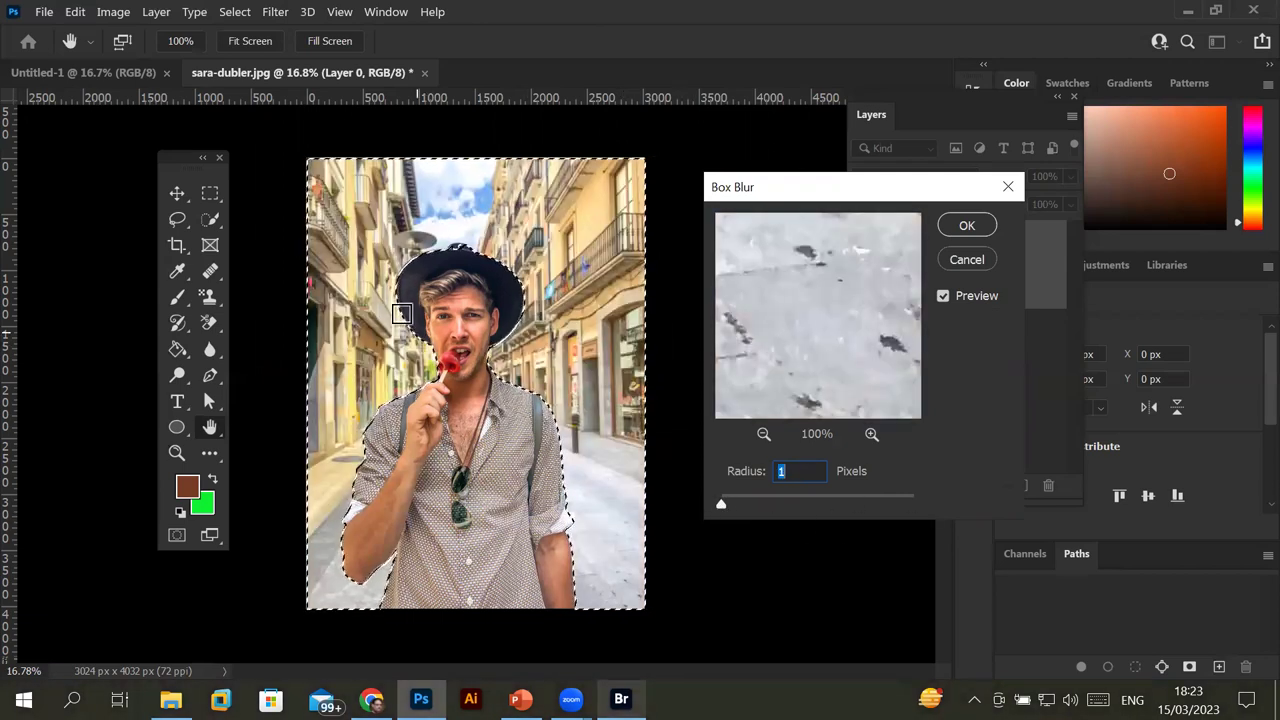
Preview the box blur on the balcony, building wall, shop windows and pavement.
{"action": "left_click", "coordinate": [357, 234]}
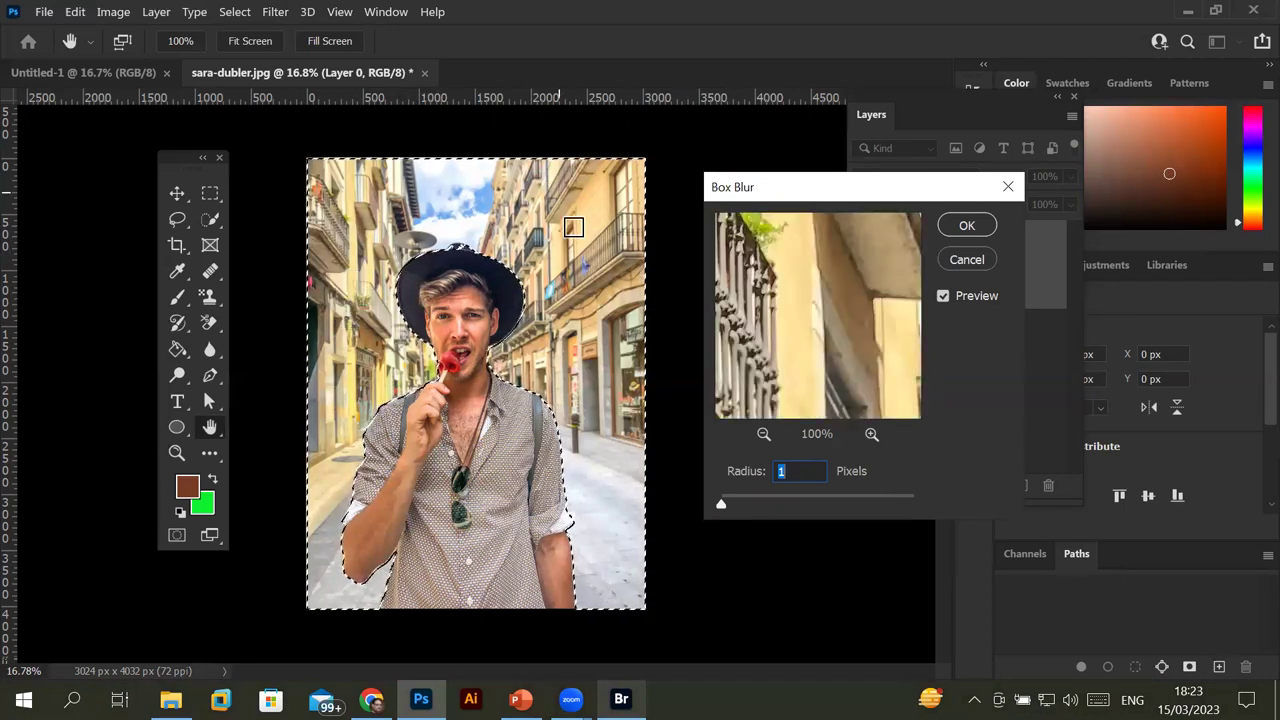
{"action": "left_click", "coordinate": [573, 227]}
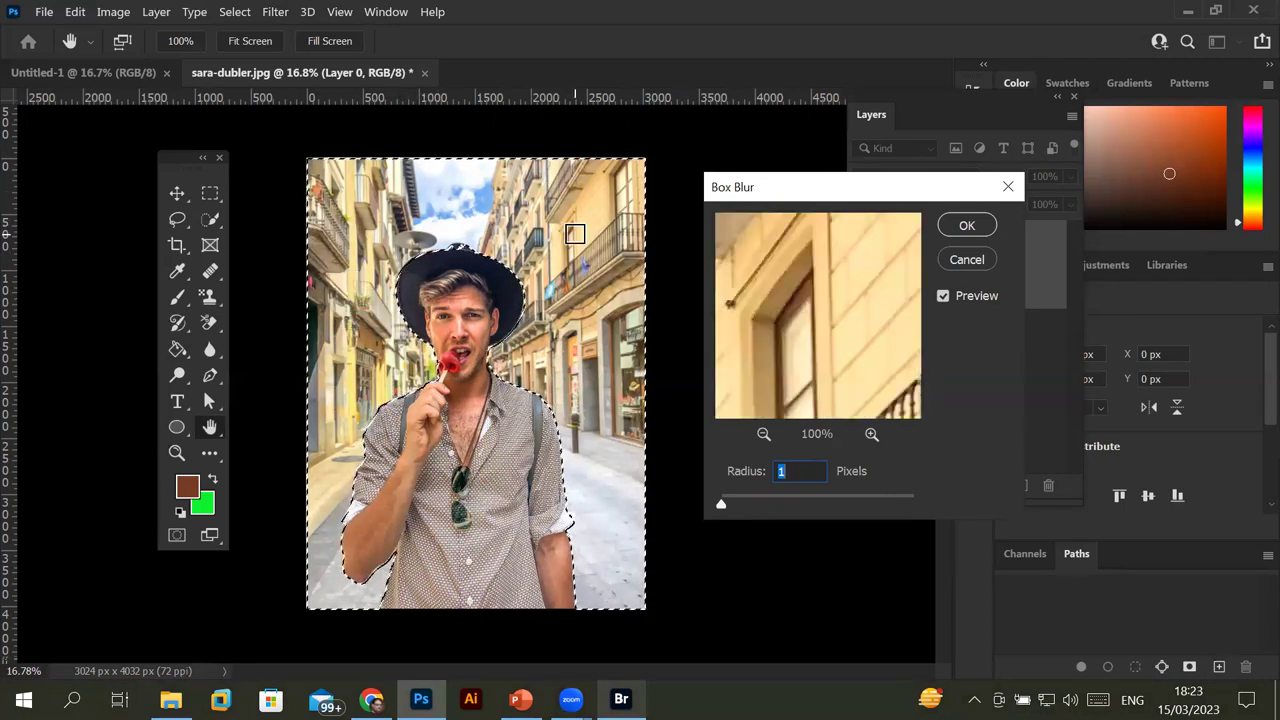
{"action": "left_click", "coordinate": [622, 382]}
{"action": "left_click", "coordinate": [629, 440]}
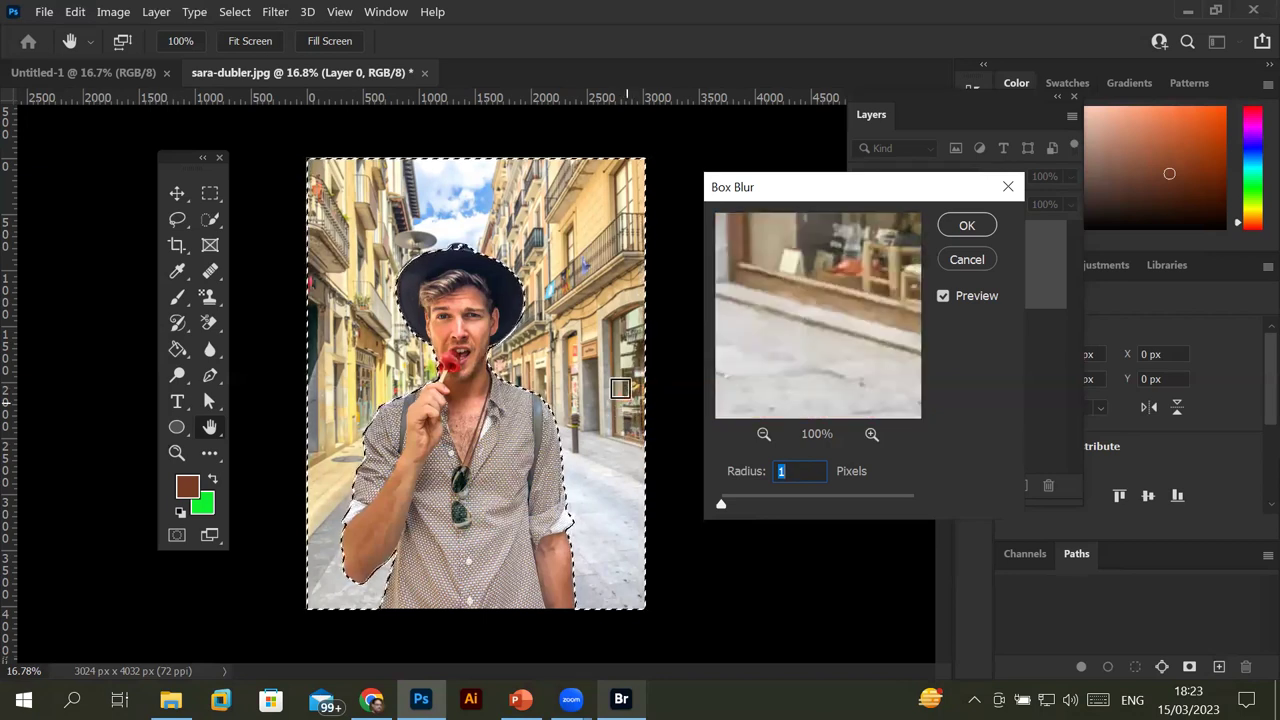
{"action": "left_click", "coordinate": [625, 345]}
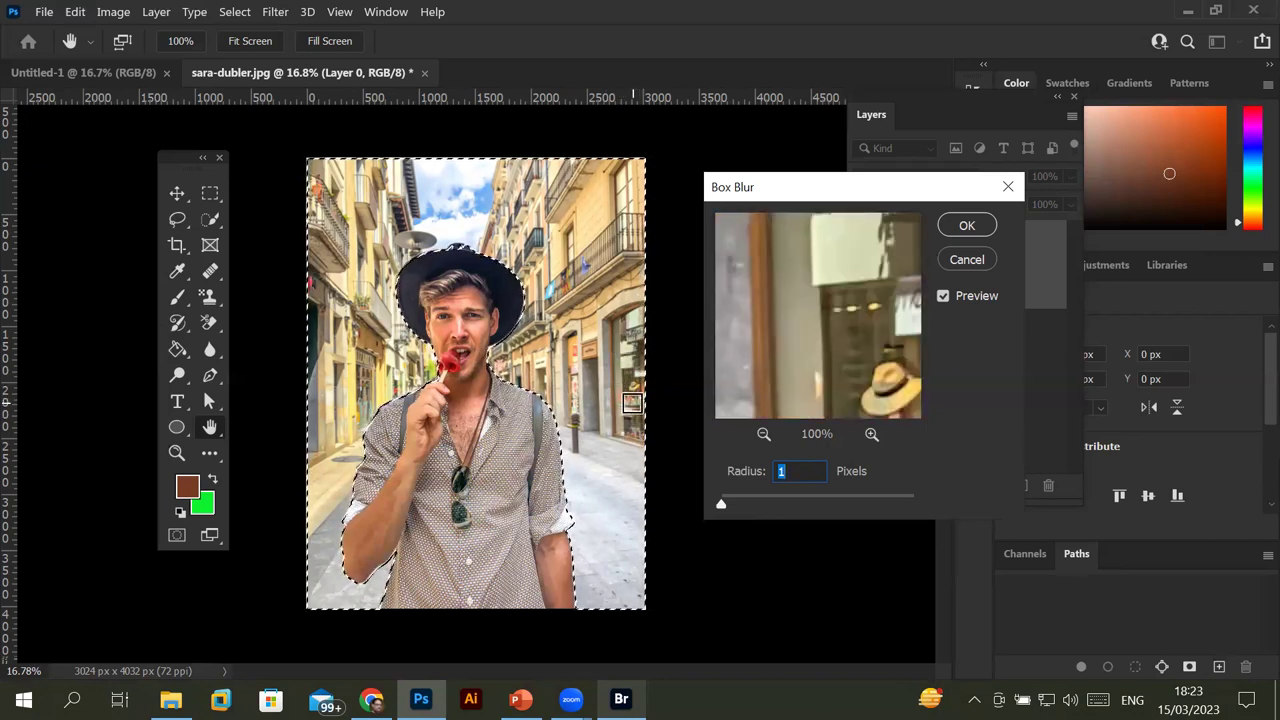
{"action": "left_click", "coordinate": [629, 399]}
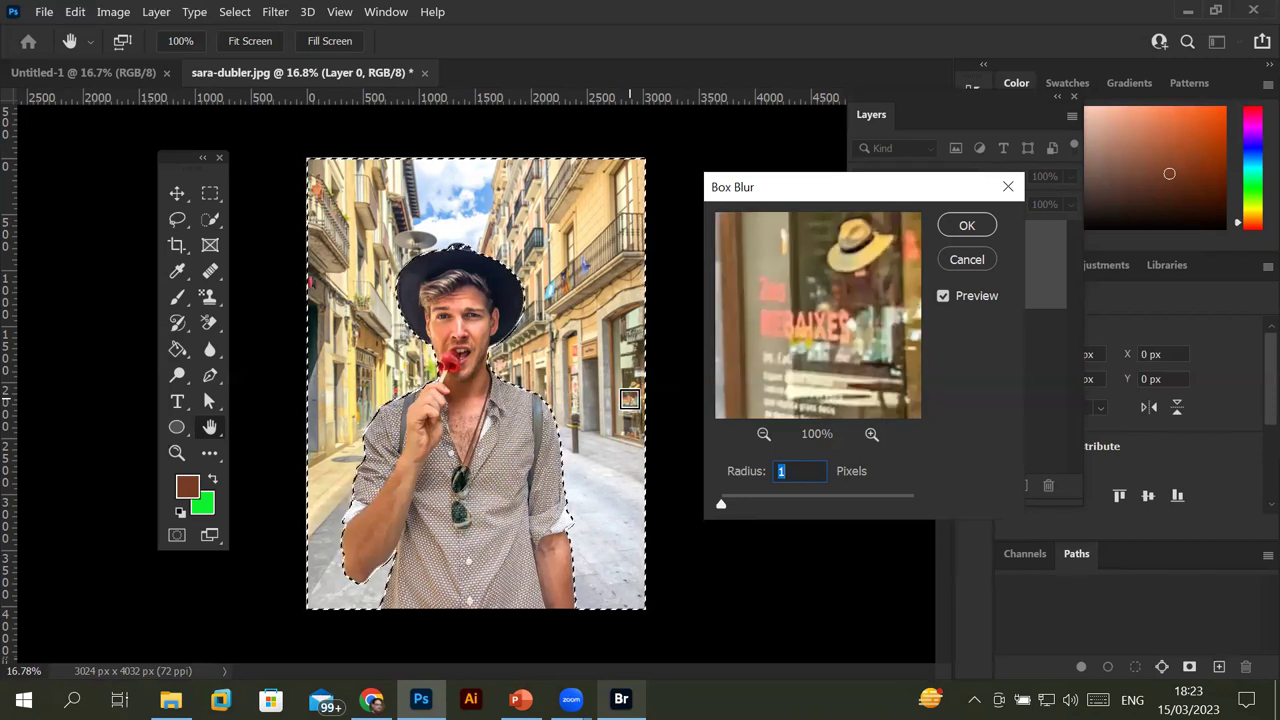
Test box blur radii of 19, 3 and 40 pixels, then cancel the Box Blur.
{"action": "left_click_drag", "start_coordinate": [721, 505], "coordinate": [740, 506]}
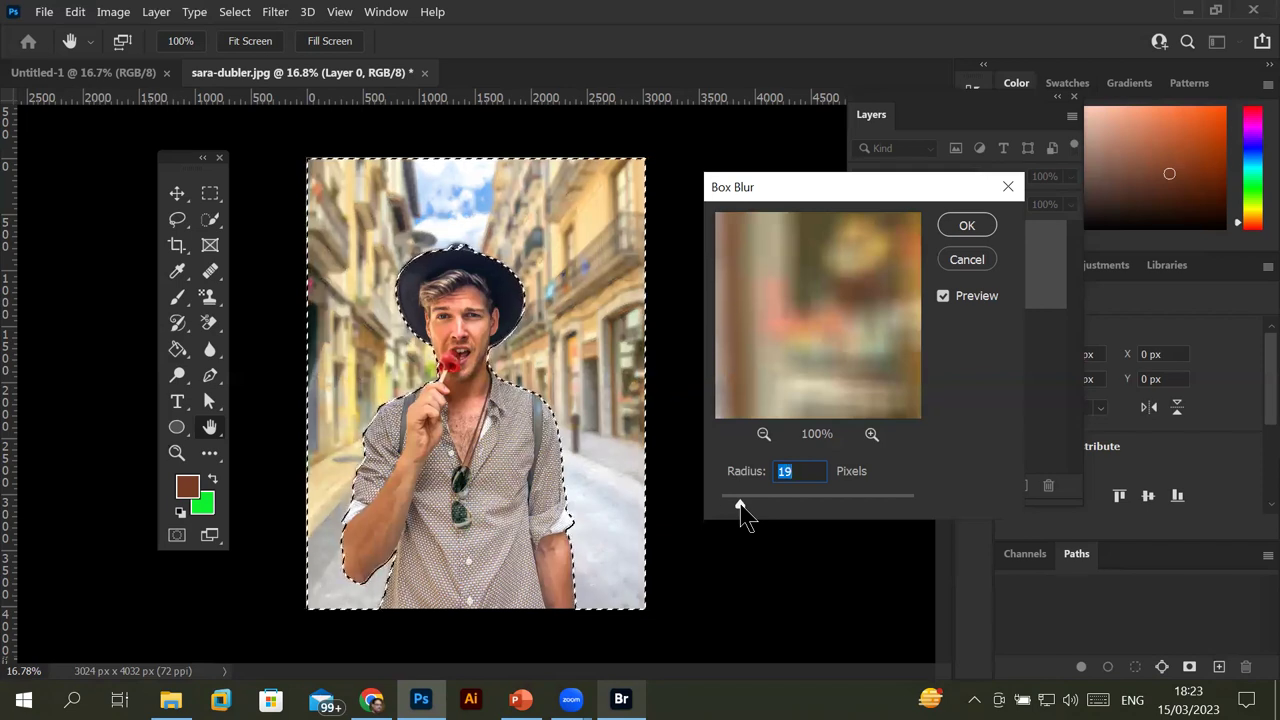
{"action": "left_click_drag", "start_coordinate": [741, 506], "coordinate": [722, 505]}
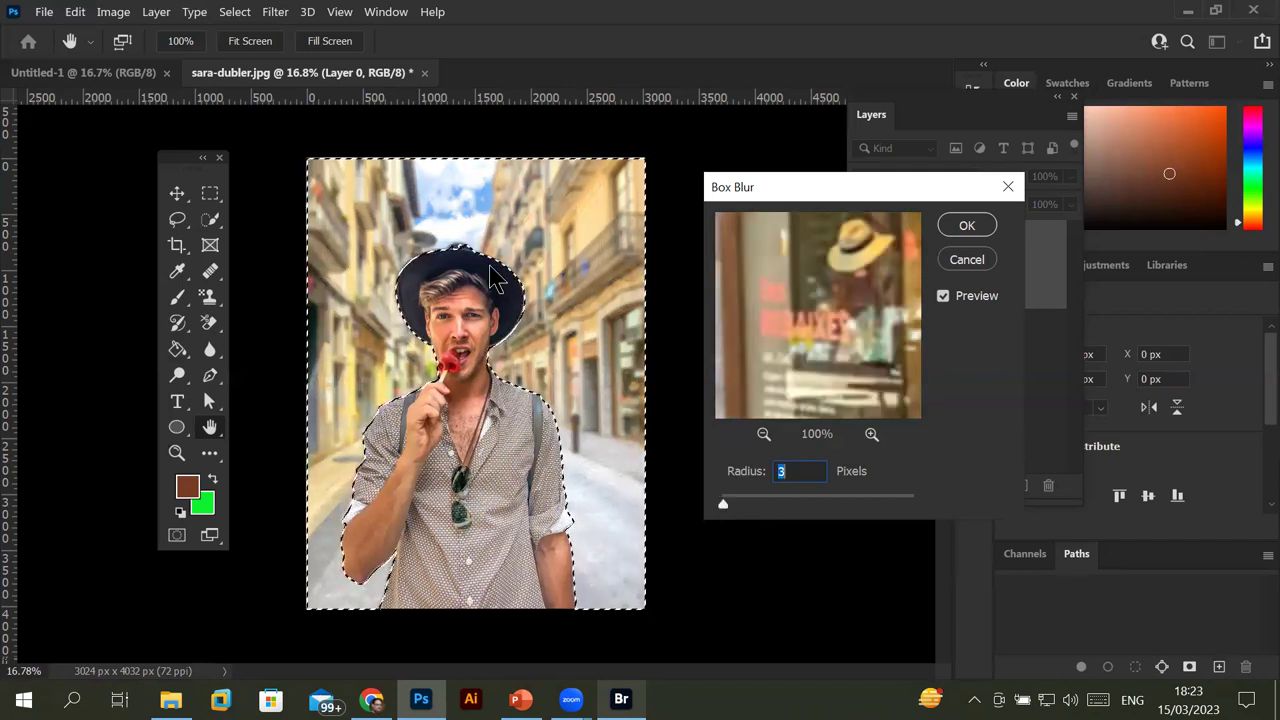
{"action": "left_click", "coordinate": [457, 211]}
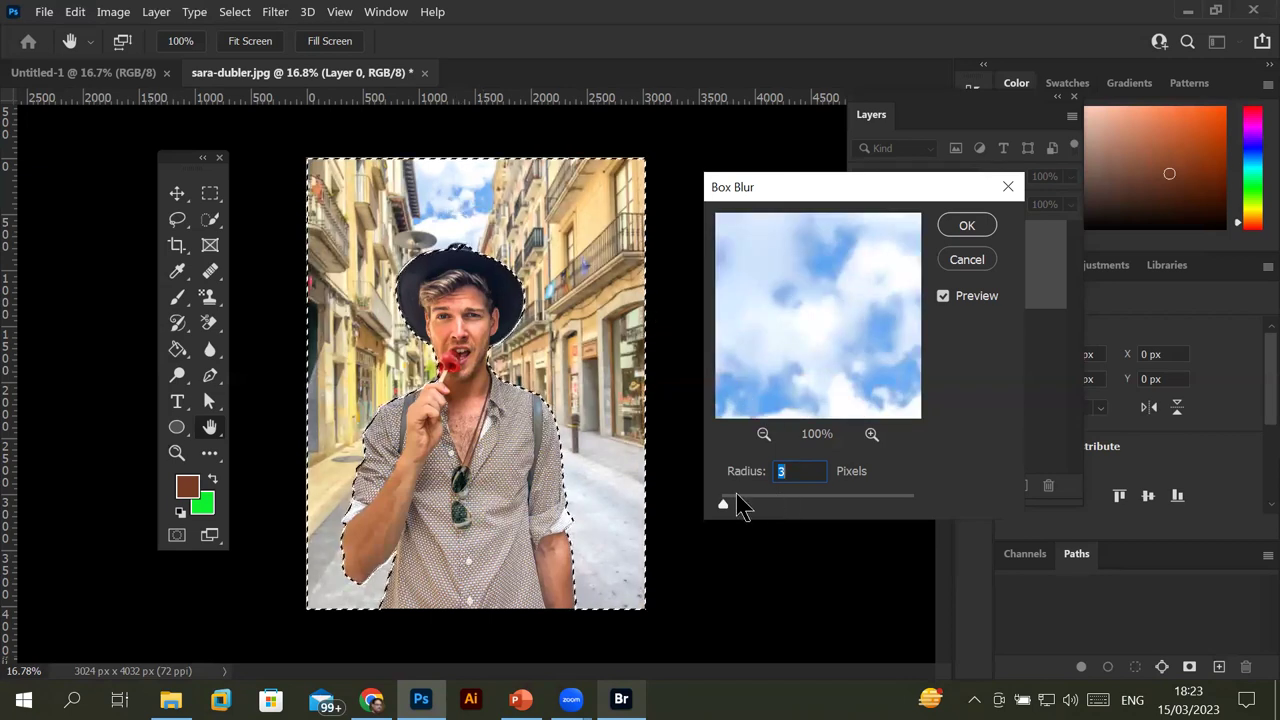
{"action": "left_click_drag", "start_coordinate": [724, 506], "coordinate": [860, 505]}
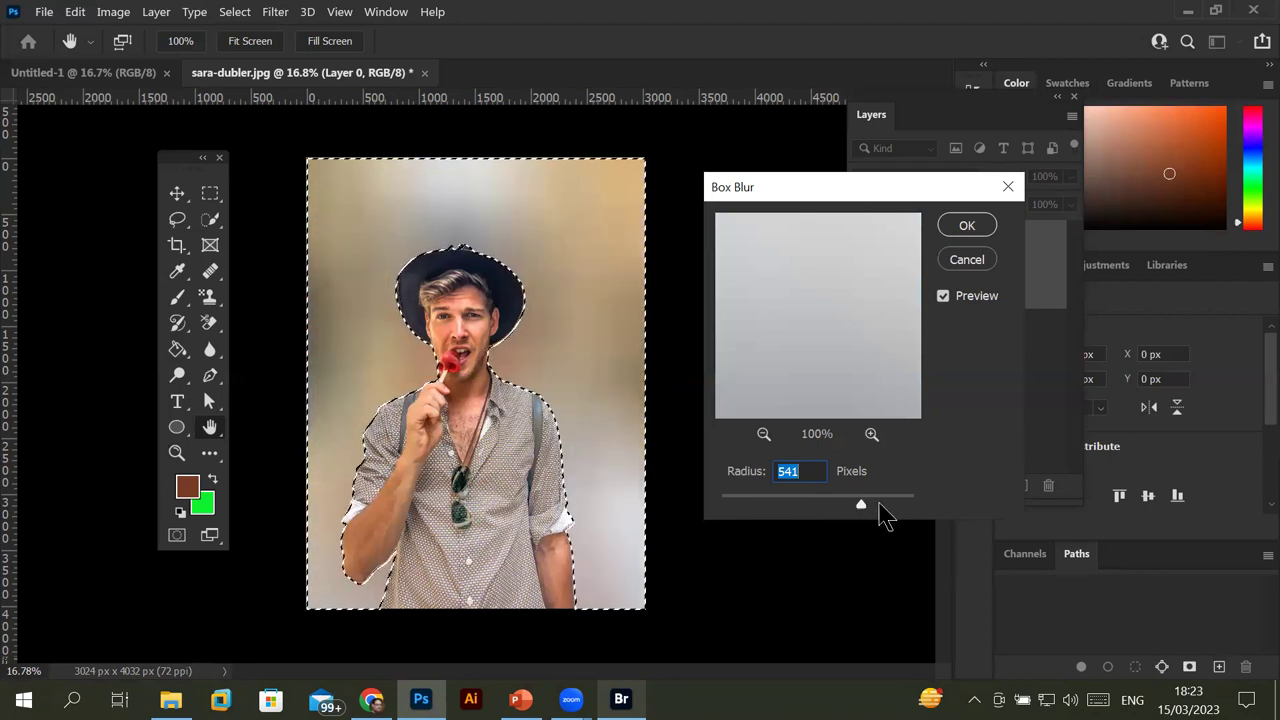
{"action": "left_click_drag", "start_coordinate": [860, 505], "coordinate": [840, 505]}
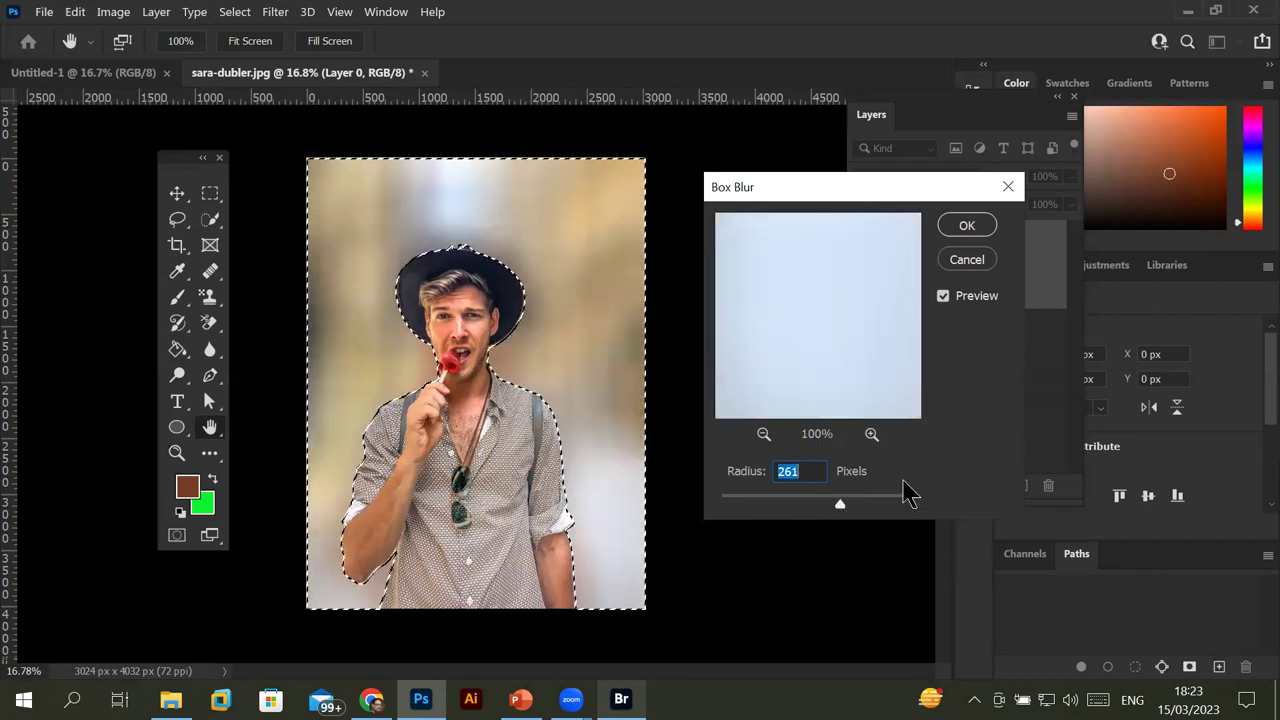
{"action": "left_click", "coordinate": [840, 505]}
{"action": "left_click_drag", "start_coordinate": [840, 505], "coordinate": [721, 507]}
{"action": "left_click", "coordinate": [965, 263]}
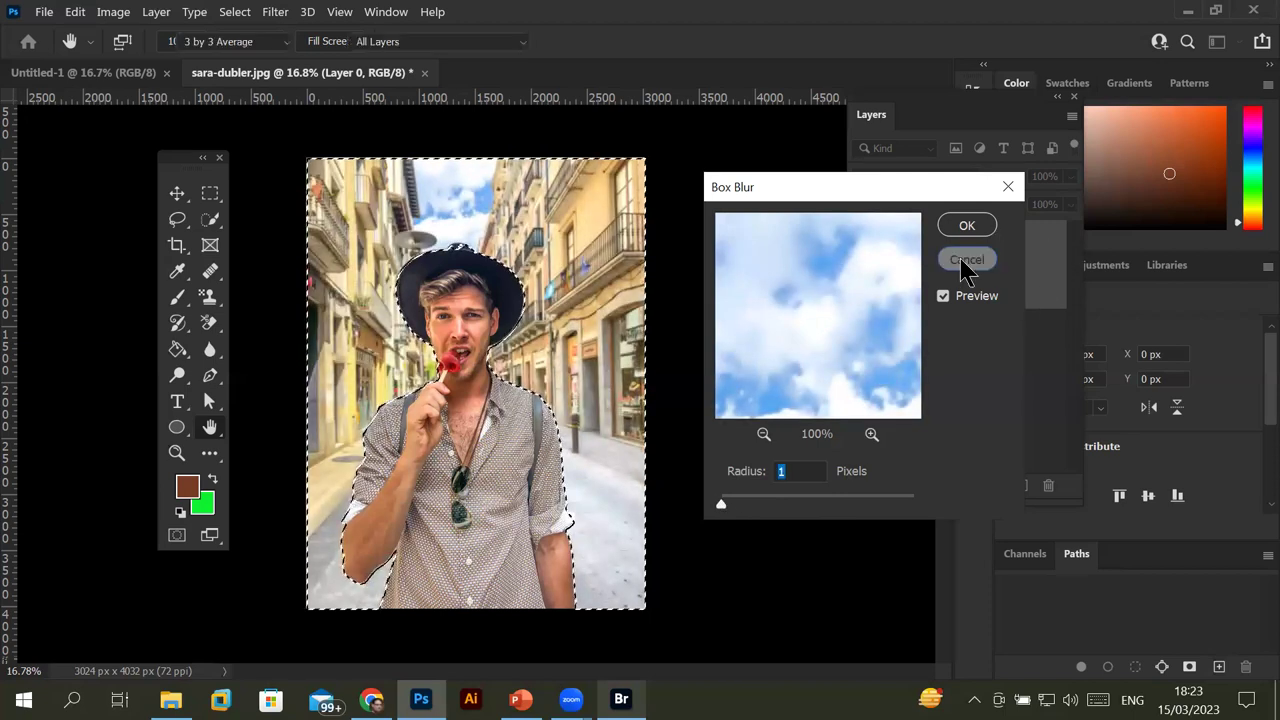
Open Gaussian Blur and zoom its preview out to the whole image, then in to 17%.
{"action": "left_click", "coordinate": [278, 12]}
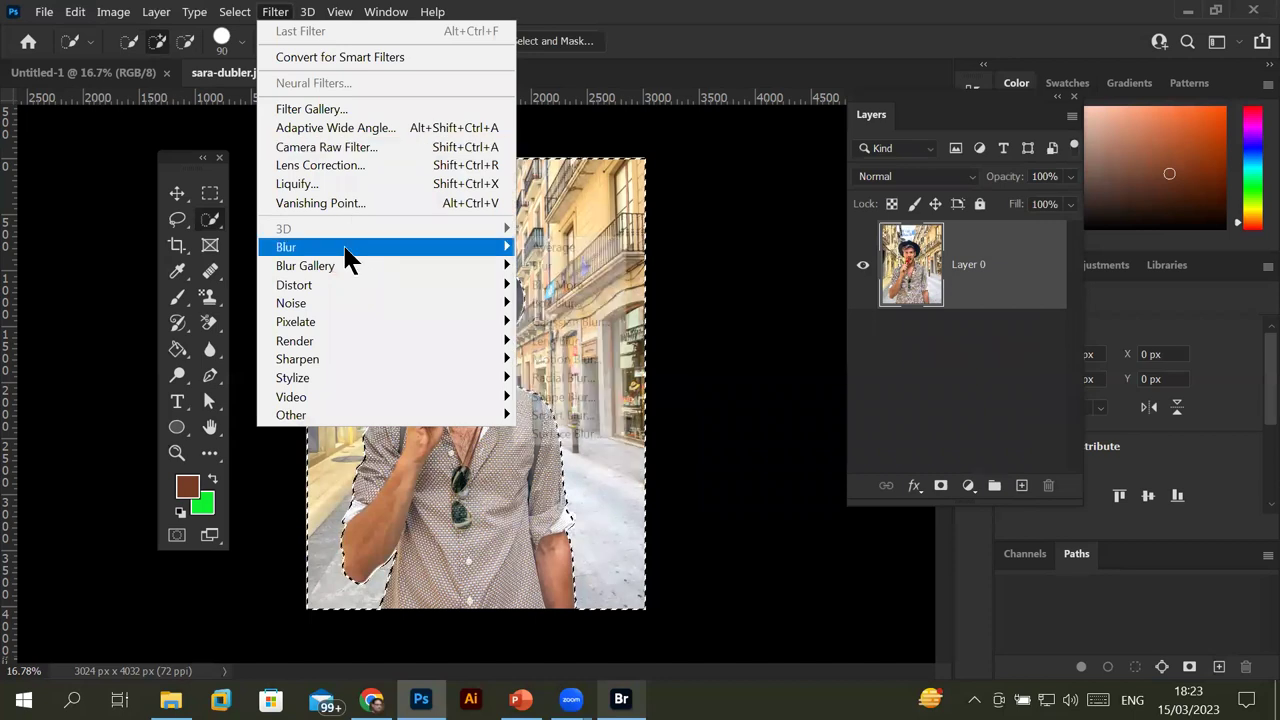
{"action": "mouse_move", "coordinate": [385, 247]}
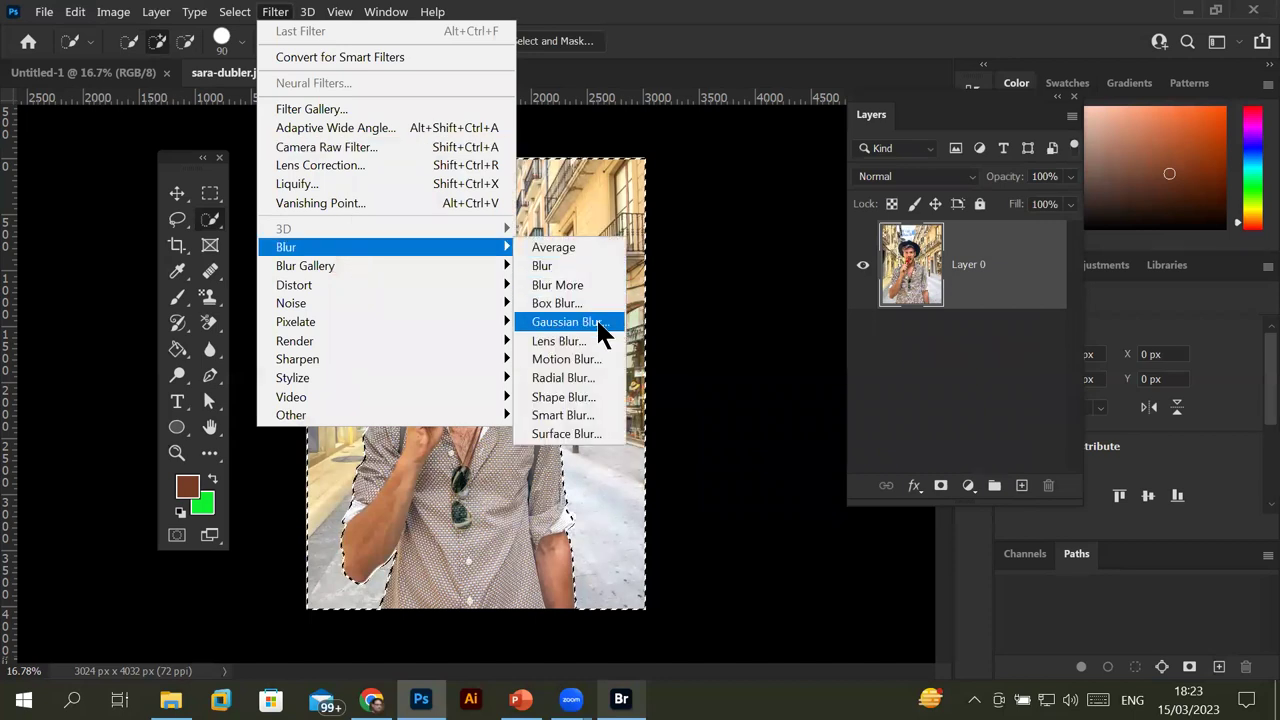
{"action": "left_click", "coordinate": [600, 330]}
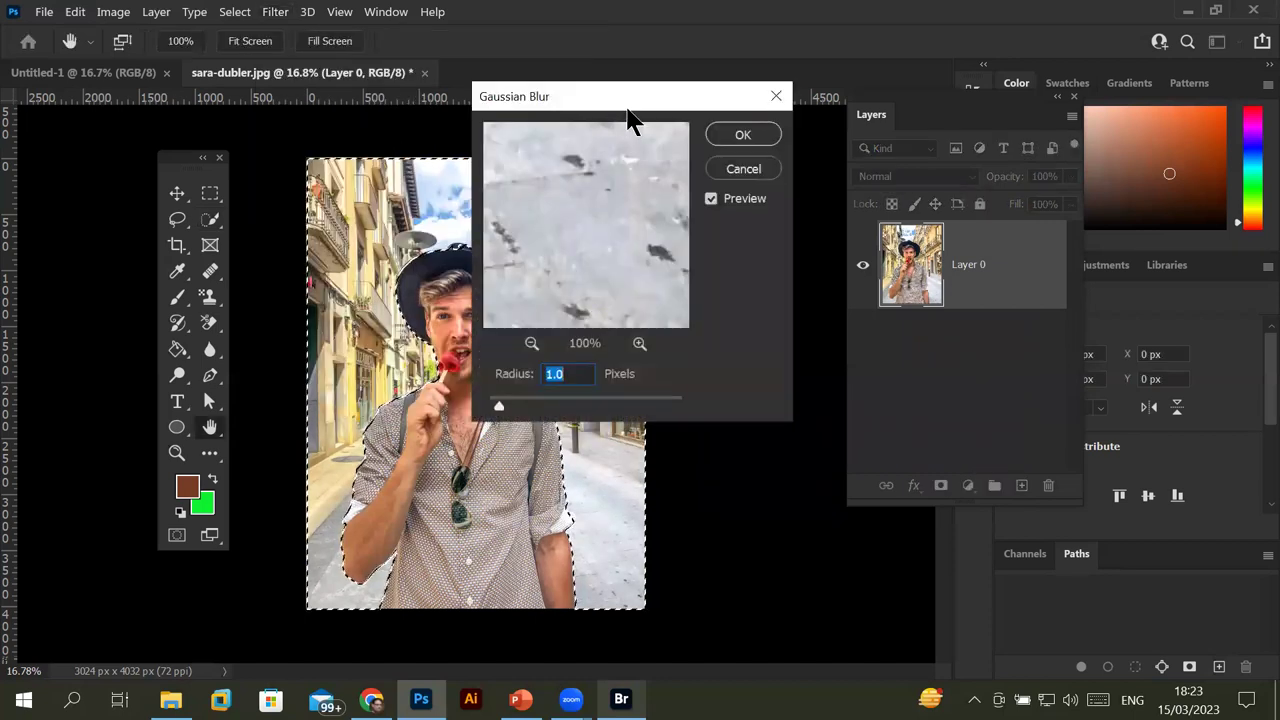
{"action": "left_click_drag", "start_coordinate": [630, 118], "coordinate": [925, 236]}
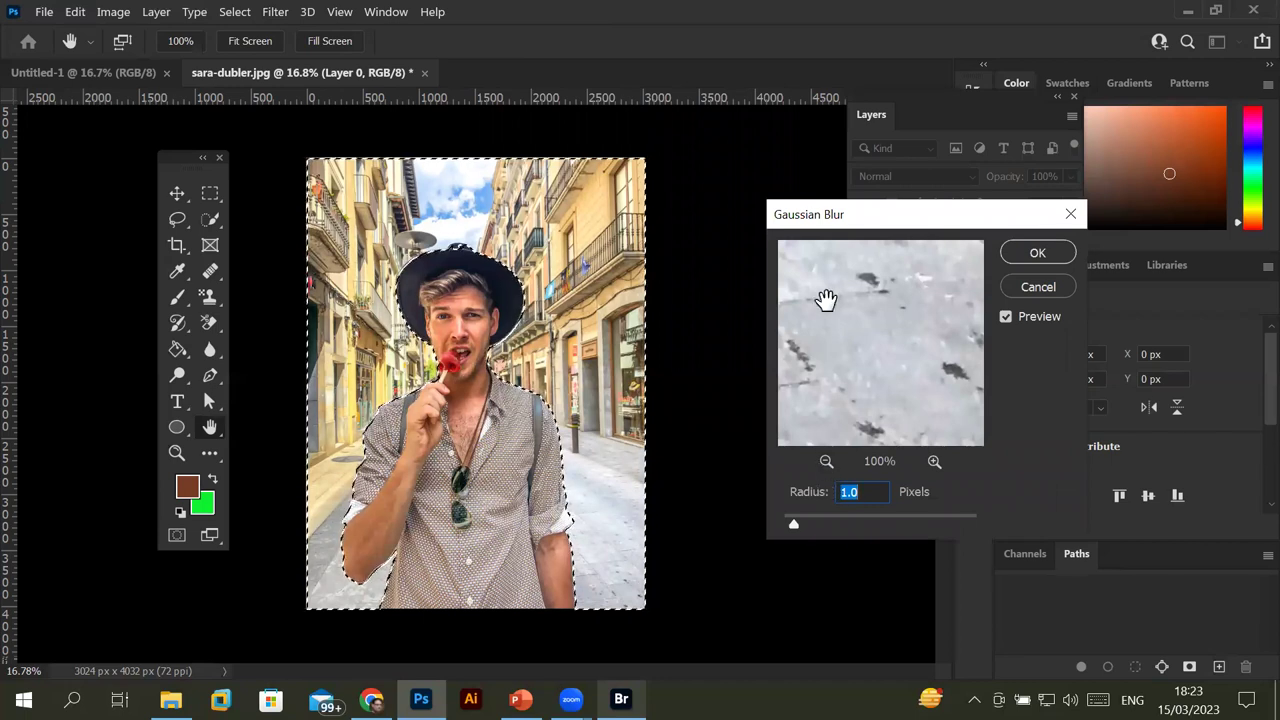
{"action": "left_click", "coordinate": [826, 462]}
{"action": "left_click", "coordinate": [826, 462]}
{"action": "left_click", "coordinate": [826, 462]}
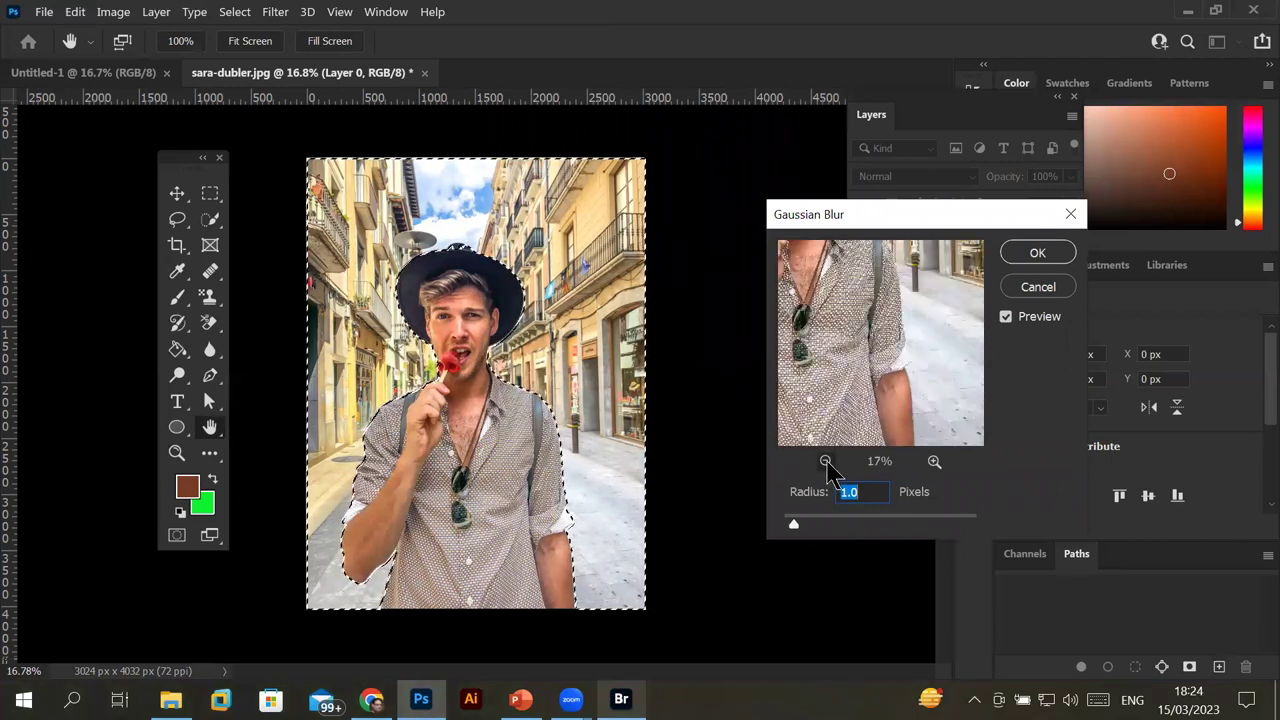
{"action": "left_click", "coordinate": [934, 462]}
{"action": "left_click", "coordinate": [934, 461]}
Zoom the Gaussian Blur preview to 100% and pan to the REBAIXES shop window.
{"action": "mouse_move", "coordinate": [950, 320]}
{"action": "left_mouse_down"}
{"action": "mouse_move", "coordinate": [900, 370]}
{"action": "mouse_move", "coordinate": [887, 358]}
{"action": "left_mouse_up"}
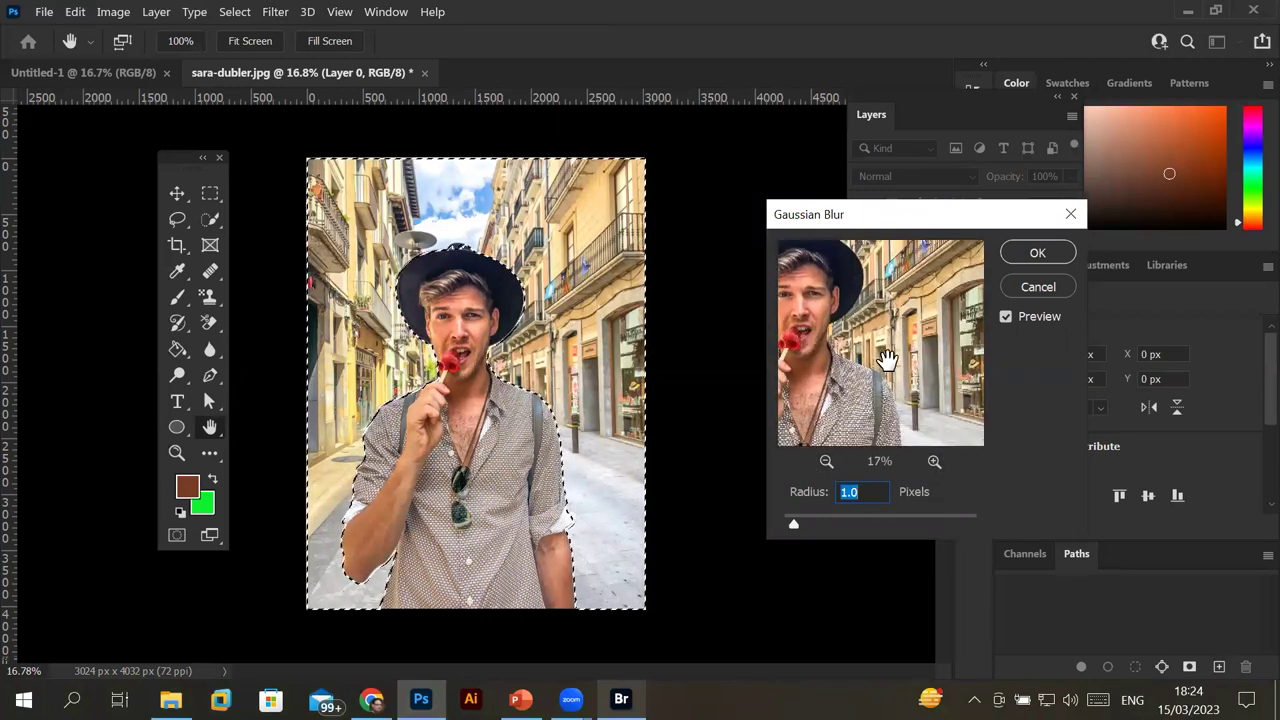
{"action": "left_click", "coordinate": [934, 461]}
{"action": "mouse_move", "coordinate": [966, 323]}
{"action": "left_mouse_down"}
{"action": "mouse_move", "coordinate": [970, 348]}
{"action": "mouse_move", "coordinate": [857, 371]}
{"action": "left_mouse_up"}
{"action": "left_click", "coordinate": [934, 461]}
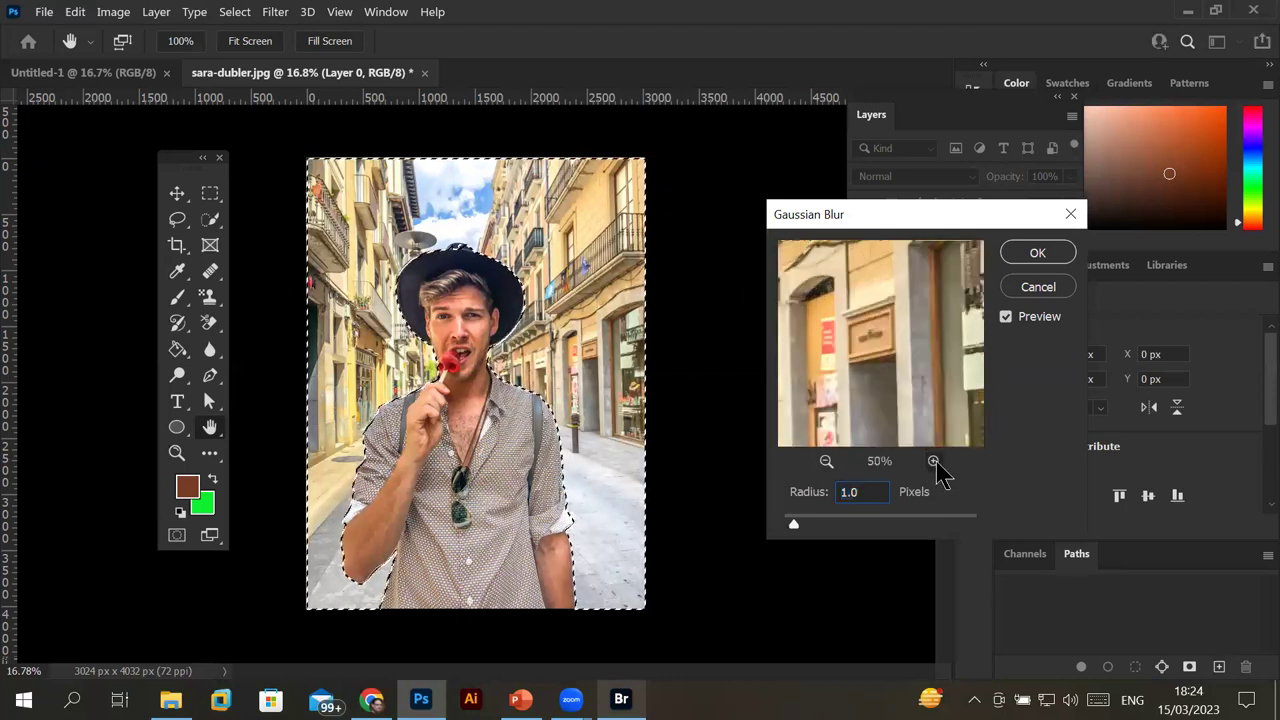
{"action": "left_click_drag", "start_coordinate": [919, 418], "coordinate": [934, 263]}
{"action": "left_click_drag", "start_coordinate": [894, 363], "coordinate": [856, 267]}
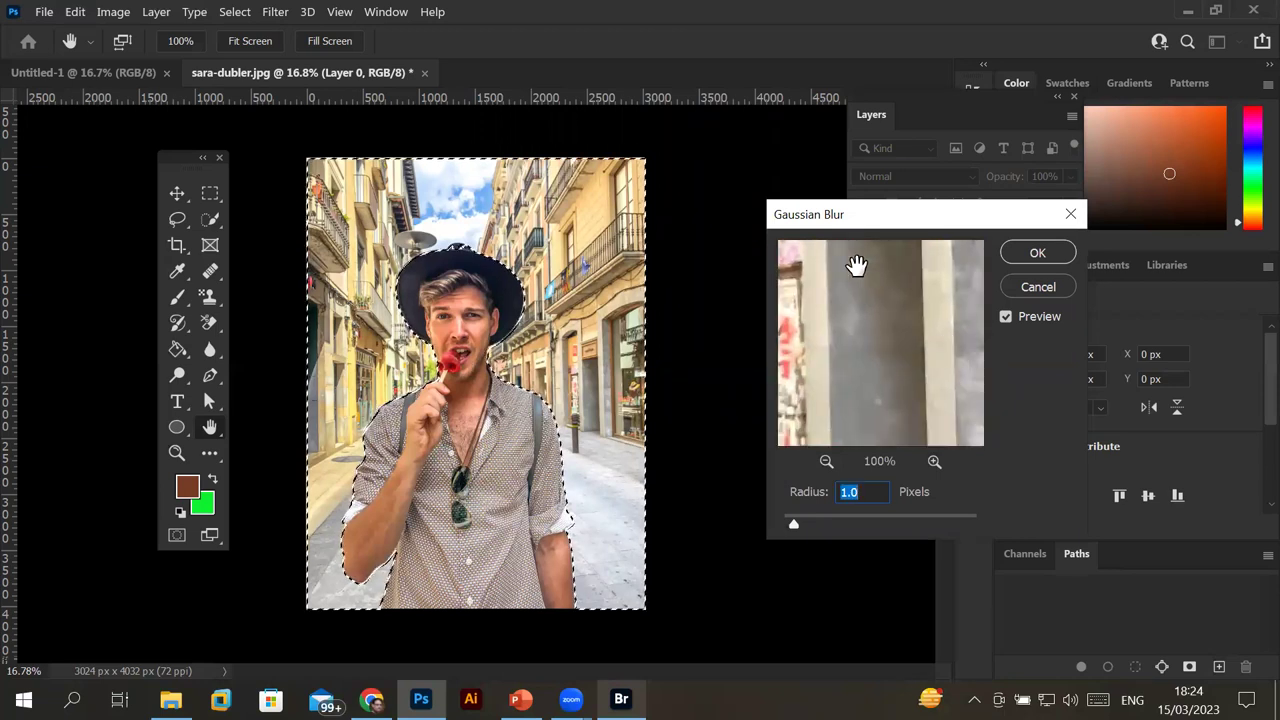
{"action": "left_click_drag", "start_coordinate": [952, 355], "coordinate": [762, 306]}
{"action": "left_click_drag", "start_coordinate": [900, 375], "coordinate": [854, 323]}
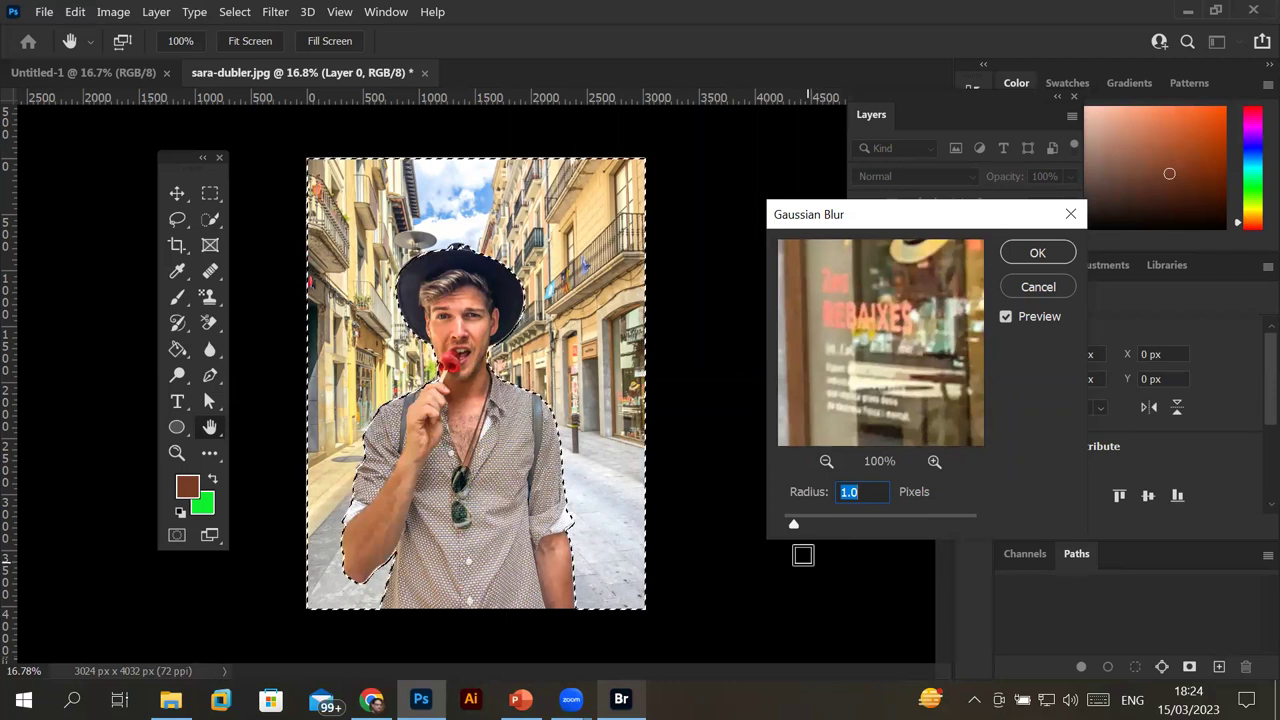
Test Gaussian blur radii up to 401.3, then cancel the filter.
{"action": "left_click_drag", "start_coordinate": [792, 525], "coordinate": [953, 526]}
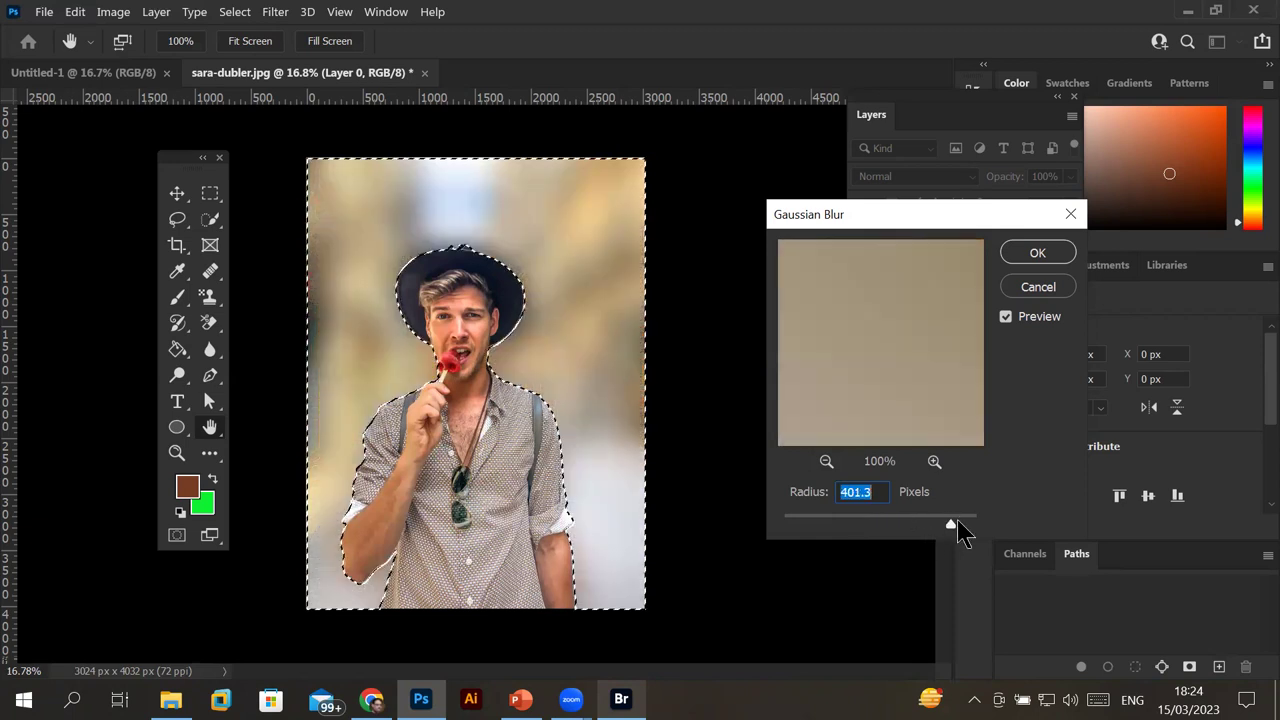
{"action": "left_click_drag", "start_coordinate": [951, 527], "coordinate": [804, 530]}
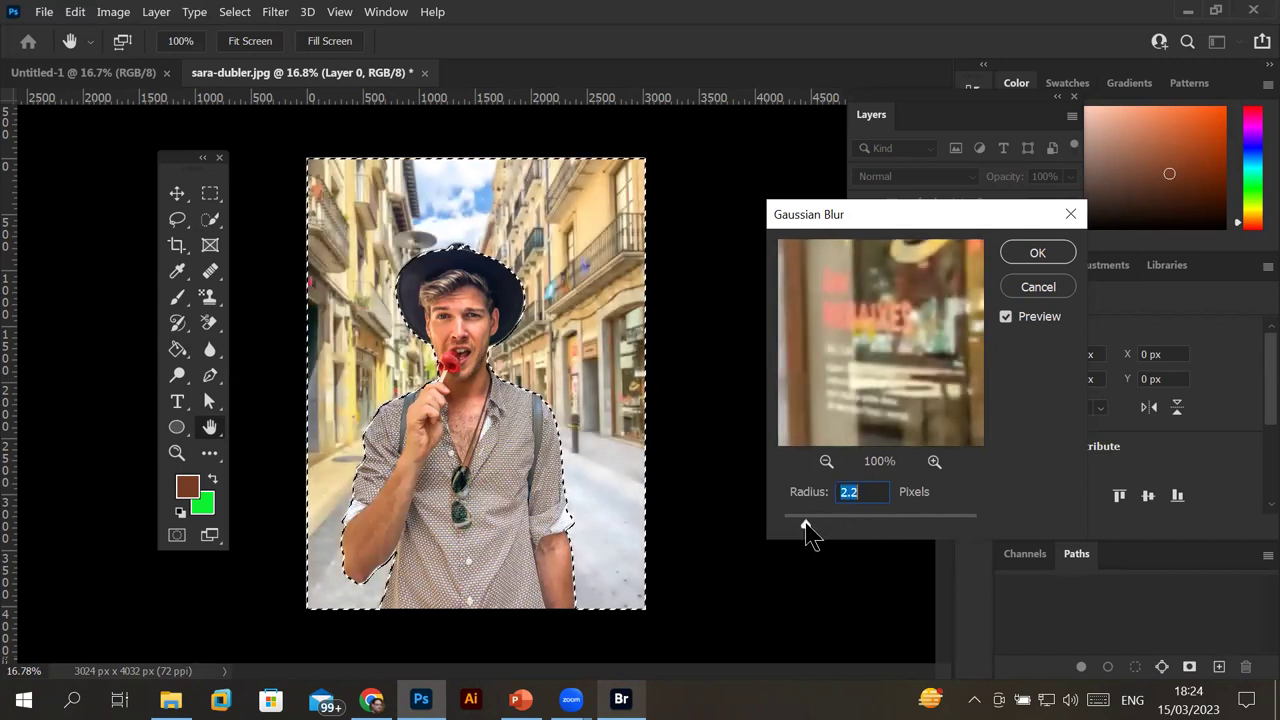
{"action": "left_click", "coordinate": [1036, 287]}
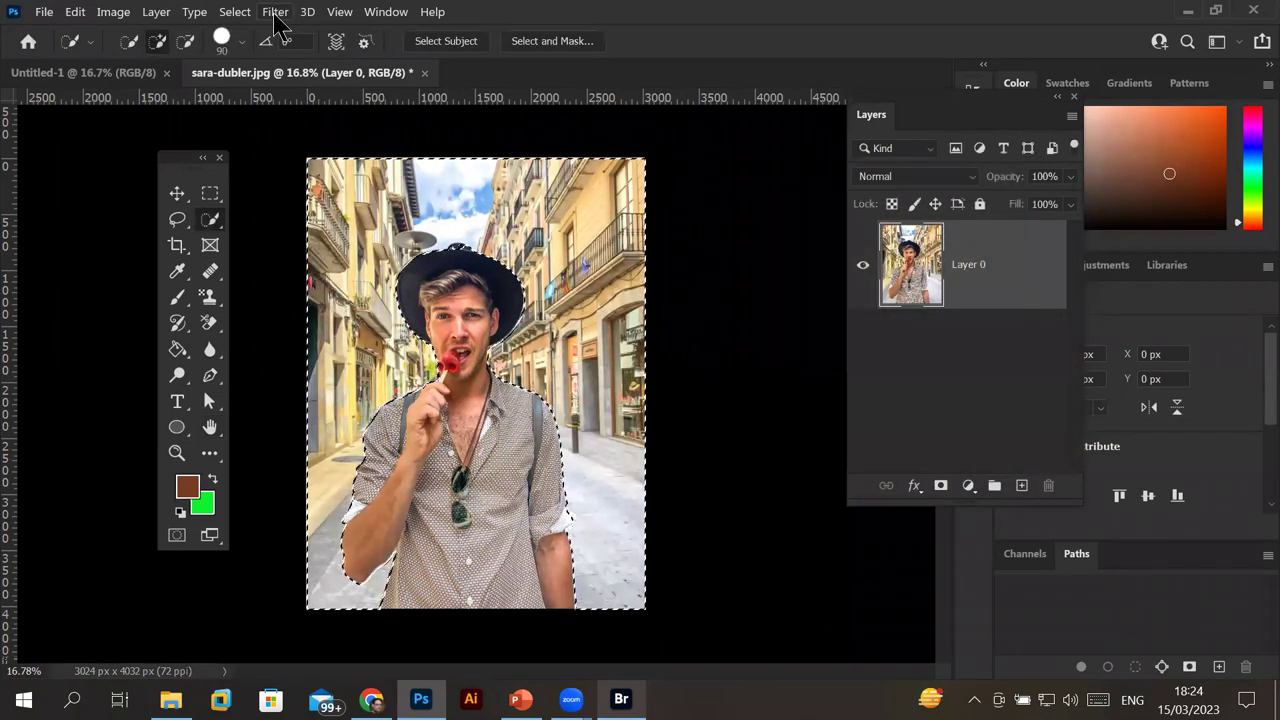
Open Lens Blur with faster preview, Transparency source, focal distance 130 and iris radius 28.
{"action": "left_click", "coordinate": [275, 12]}
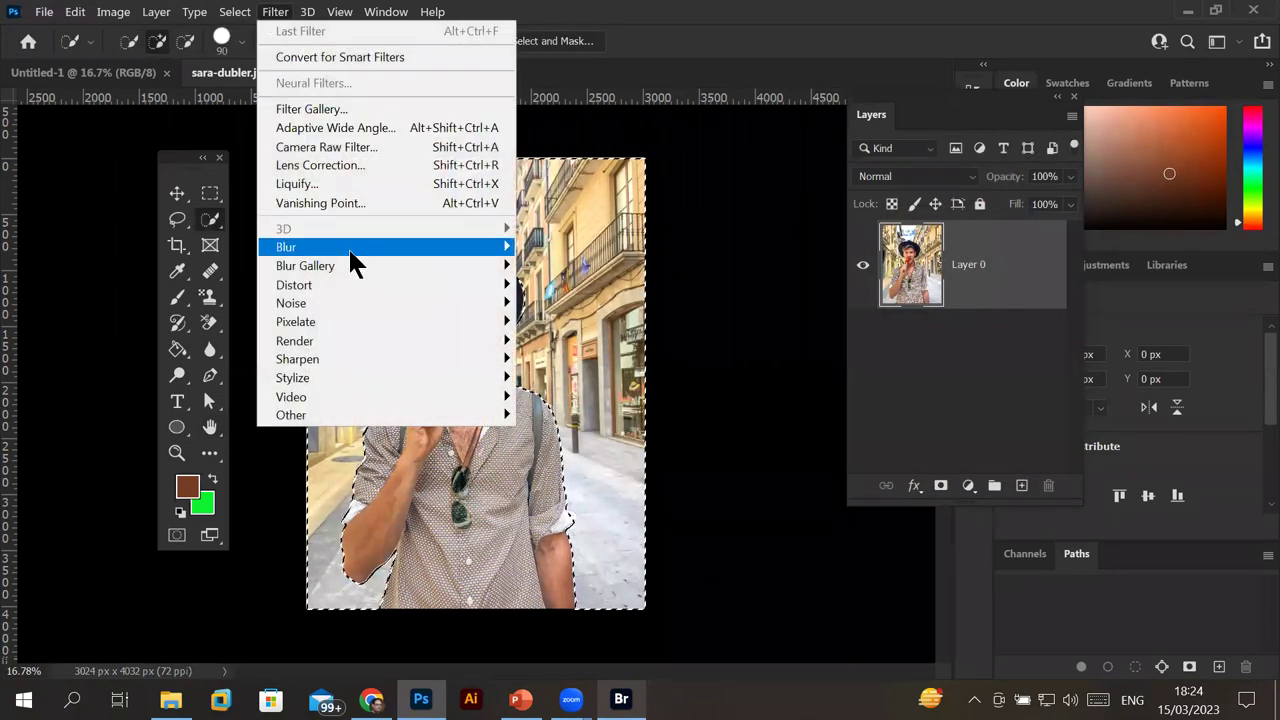
{"action": "mouse_move", "coordinate": [380, 247]}
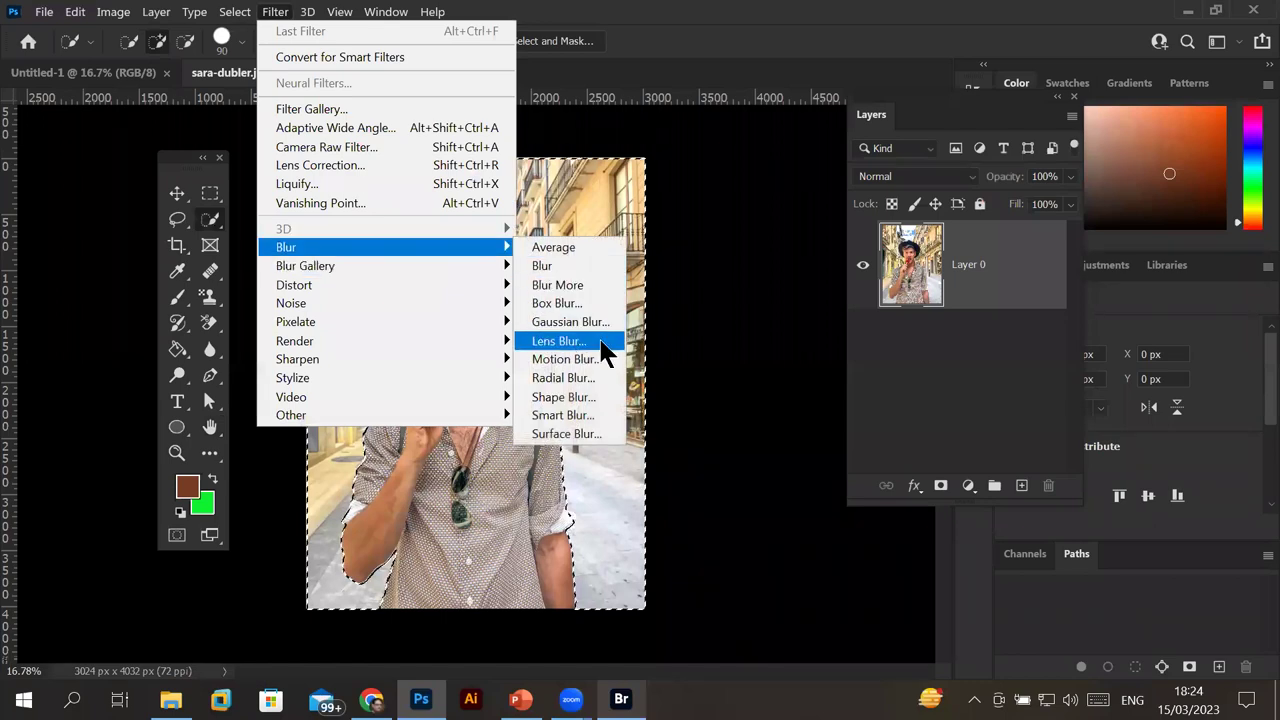
{"action": "left_click", "coordinate": [603, 345]}
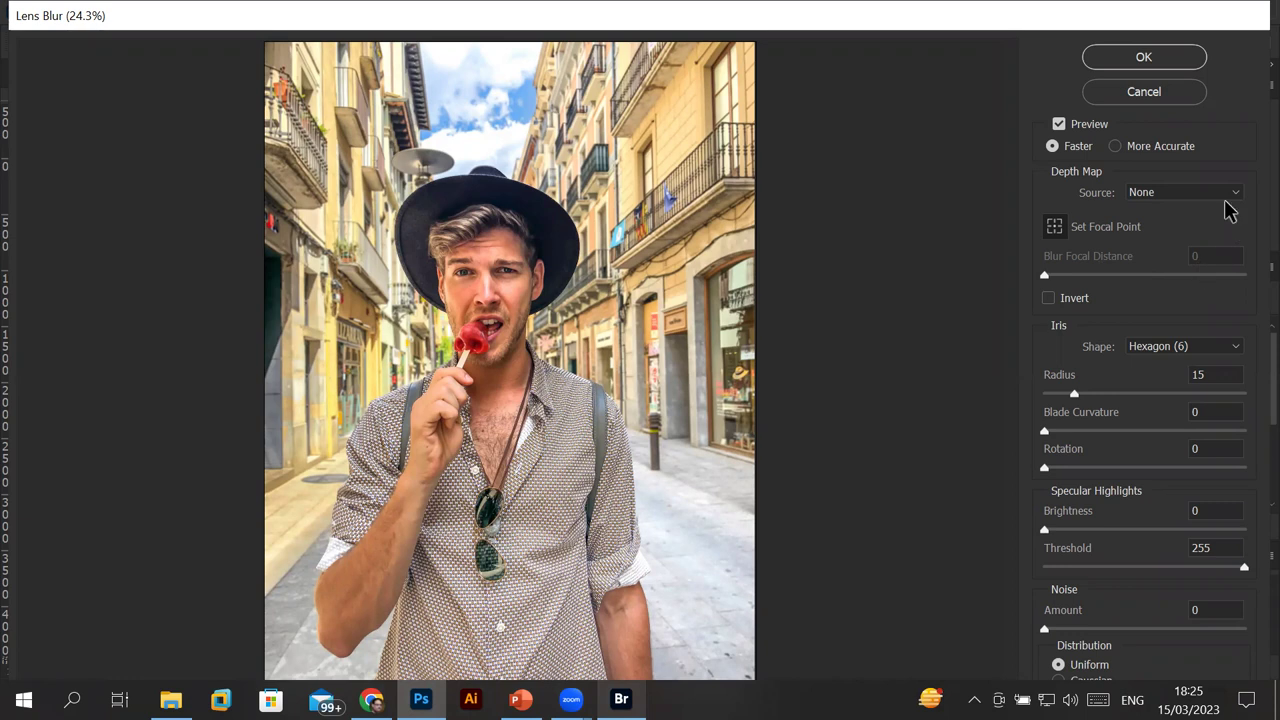
{"action": "left_click", "coordinate": [1080, 150]}
{"action": "left_click", "coordinate": [1172, 196]}
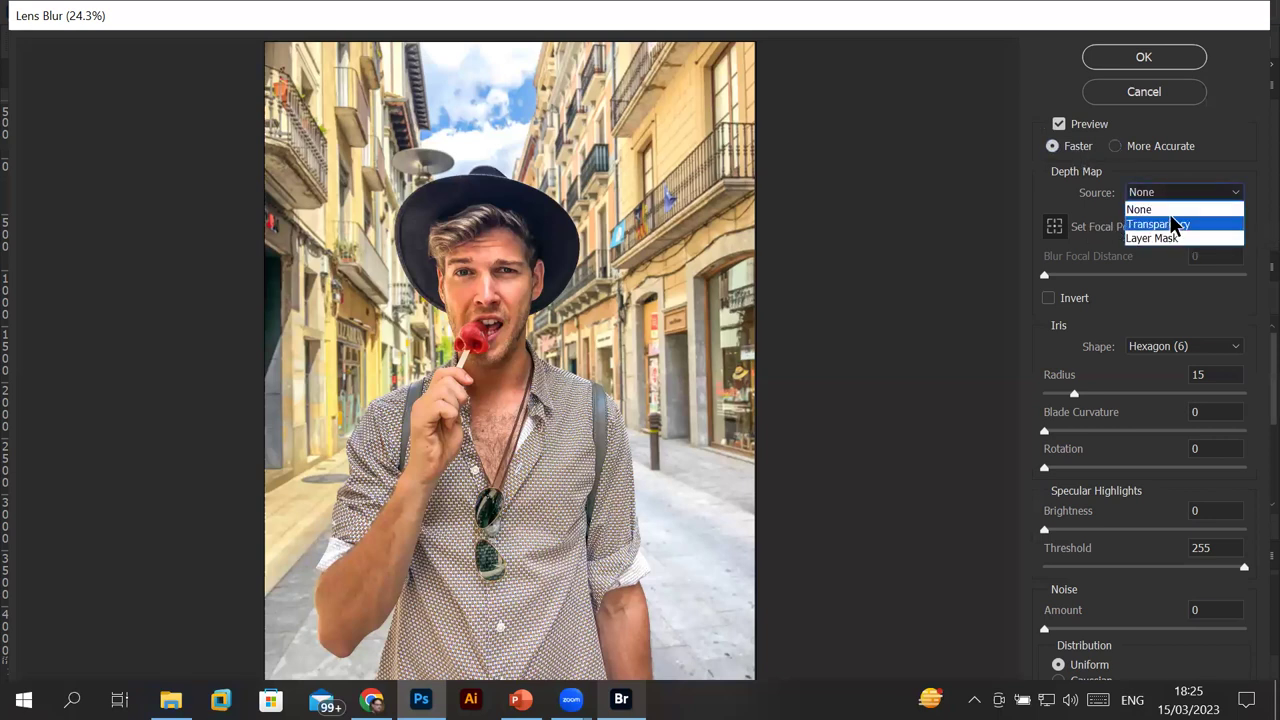
{"action": "left_click", "coordinate": [1176, 225]}
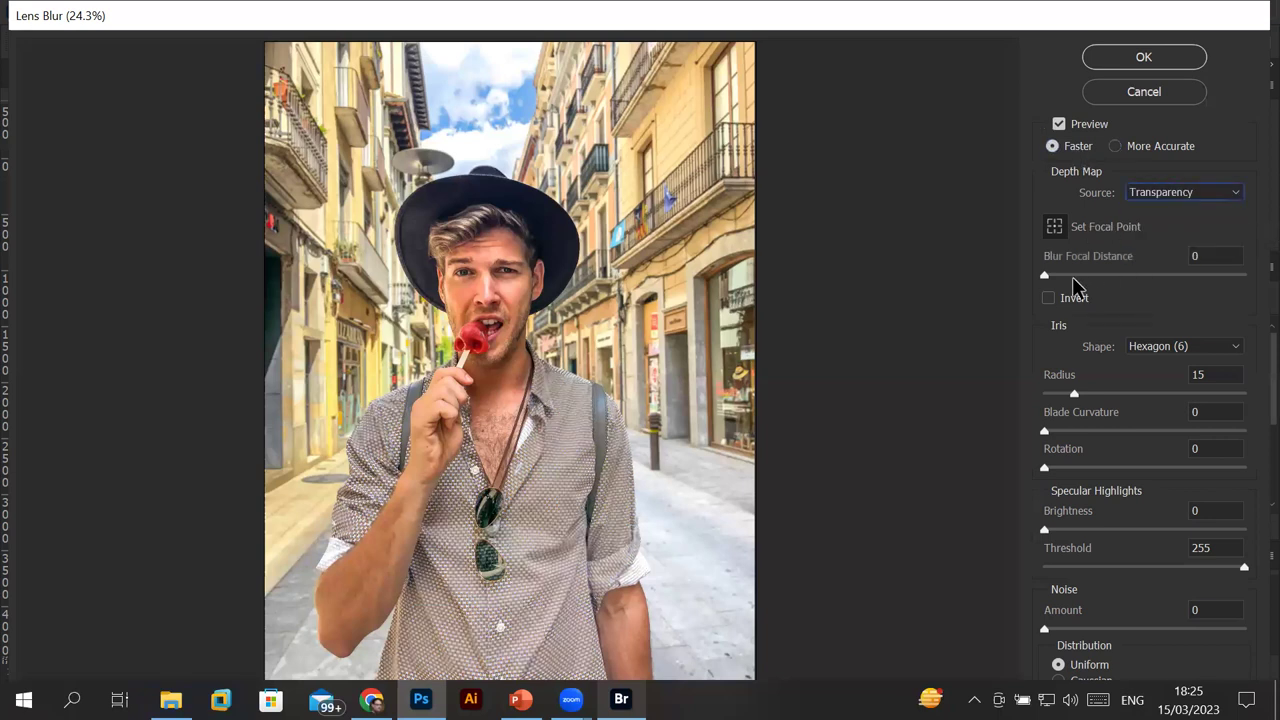
{"action": "left_click_drag", "start_coordinate": [1045, 278], "coordinate": [1146, 285]}
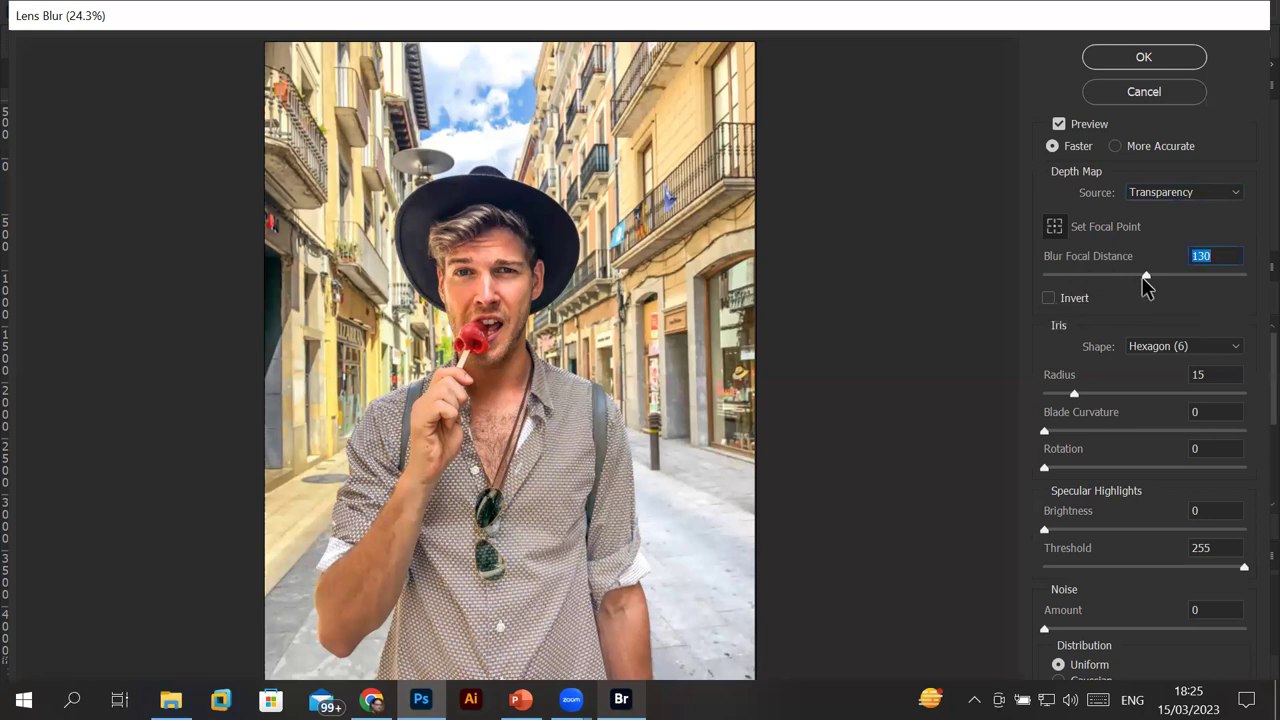
{"action": "left_click_drag", "start_coordinate": [1075, 394], "coordinate": [1100, 395]}
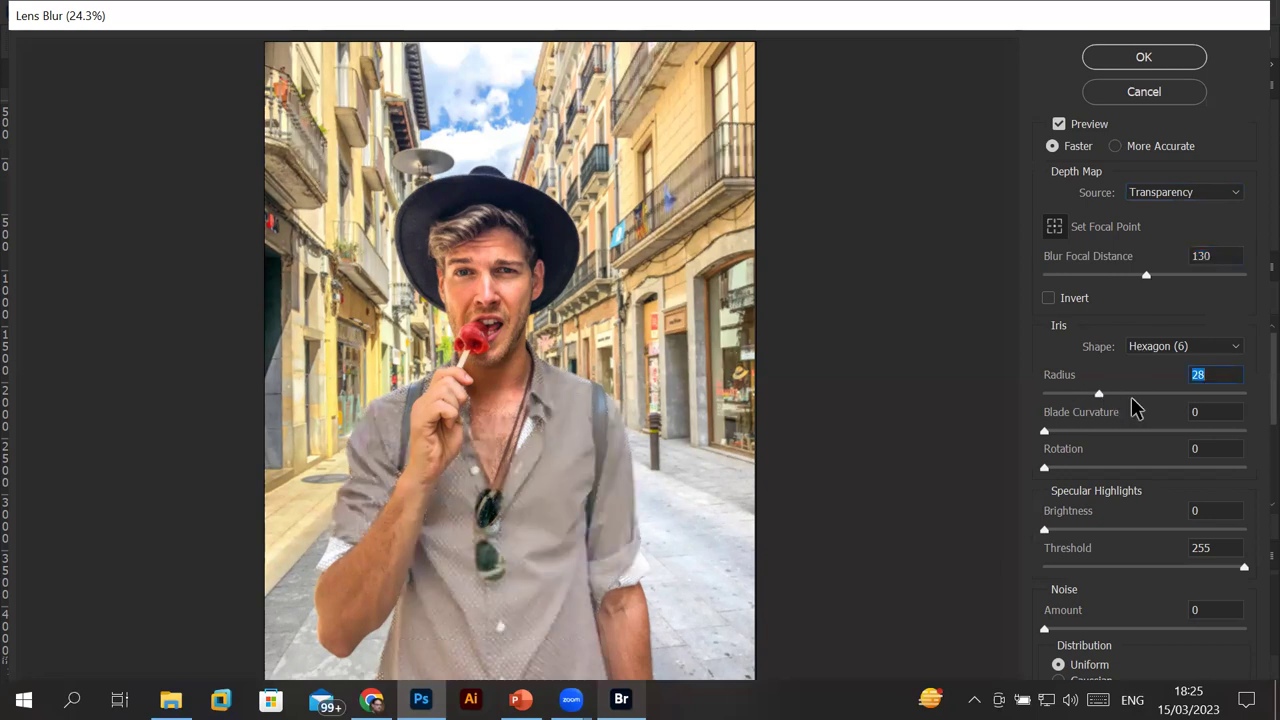
{"action": "left_click", "coordinate": [1059, 124]}
Toggle the Lens Blur preview repeatedly to compare before and after.
{"action": "left_click", "coordinate": [1059, 124]}
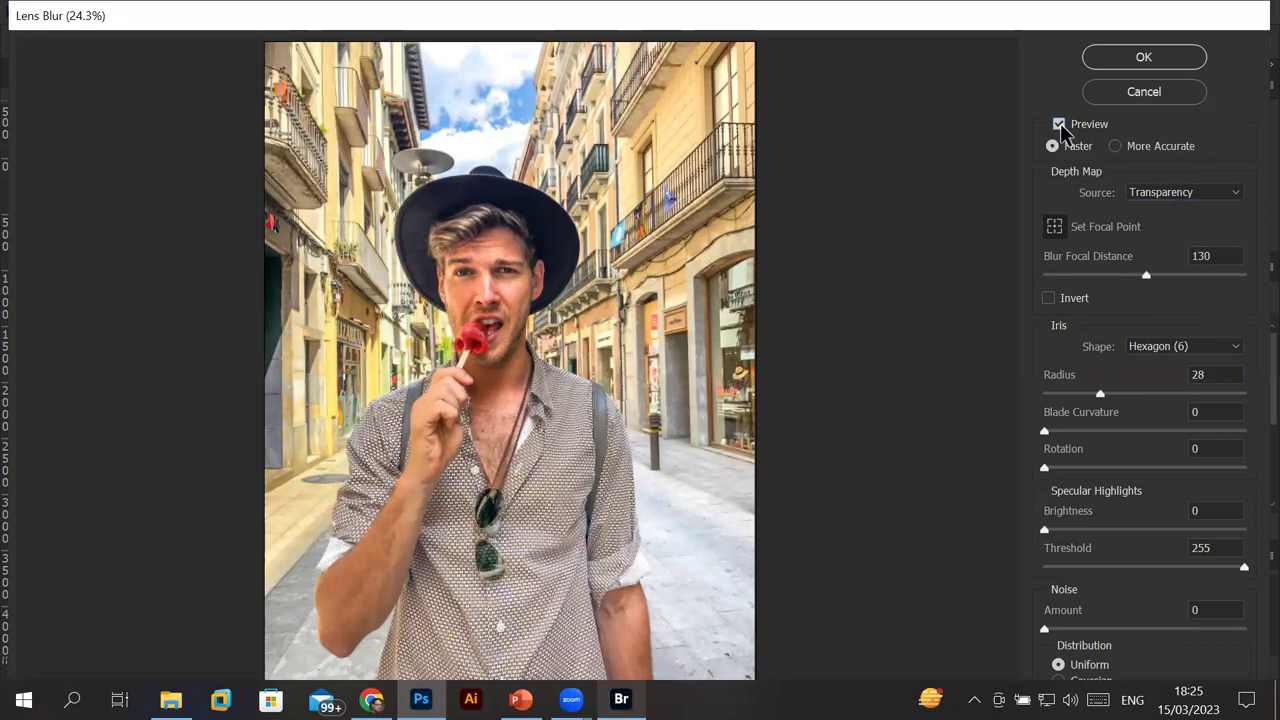
{"action": "left_click", "coordinate": [1059, 124]}
{"action": "left_click", "coordinate": [1059, 124]}
{"action": "left_click", "coordinate": [1059, 124]}
{"action": "left_click", "coordinate": [1059, 124]}
{"action": "left_click", "coordinate": [1059, 124]}
{"action": "left_click", "coordinate": [1059, 124]}
{"action": "left_click", "coordinate": [1059, 124]}
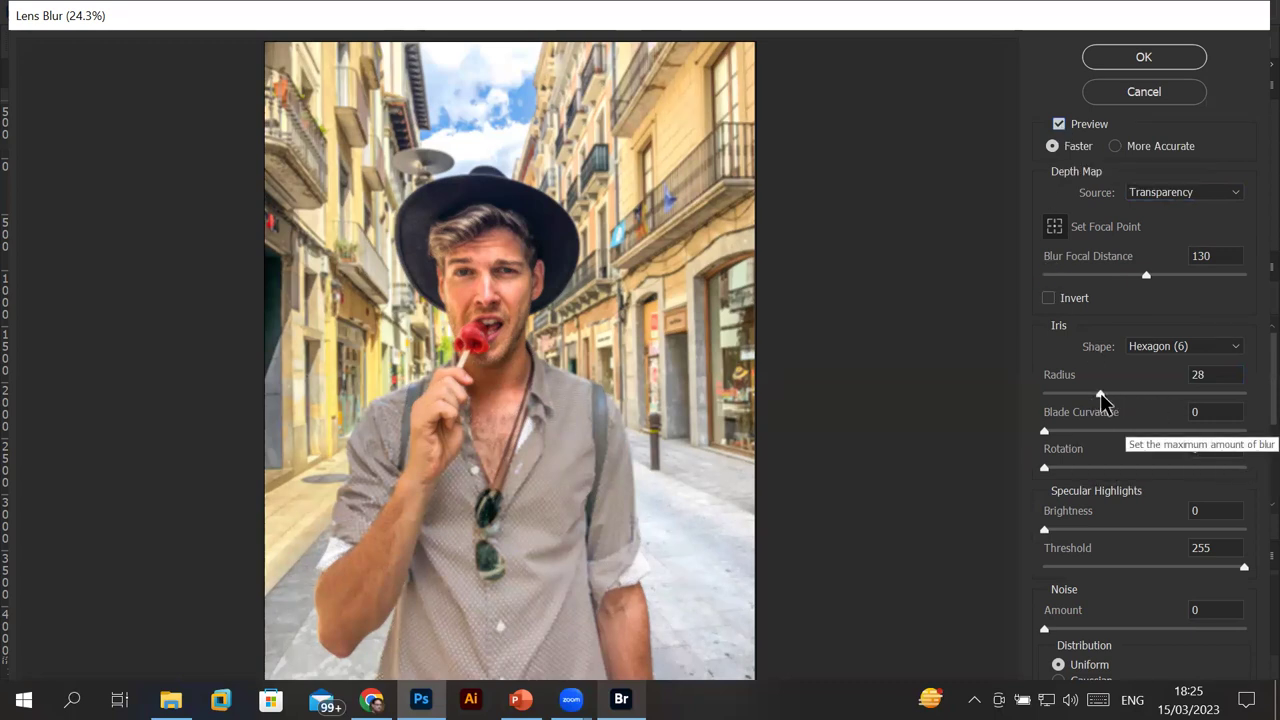
Set iris radius 66, blade curvature 27, adjust rotation, and specular highlights to 49.
{"action": "left_click_drag", "start_coordinate": [1100, 393], "coordinate": [1151, 400]}
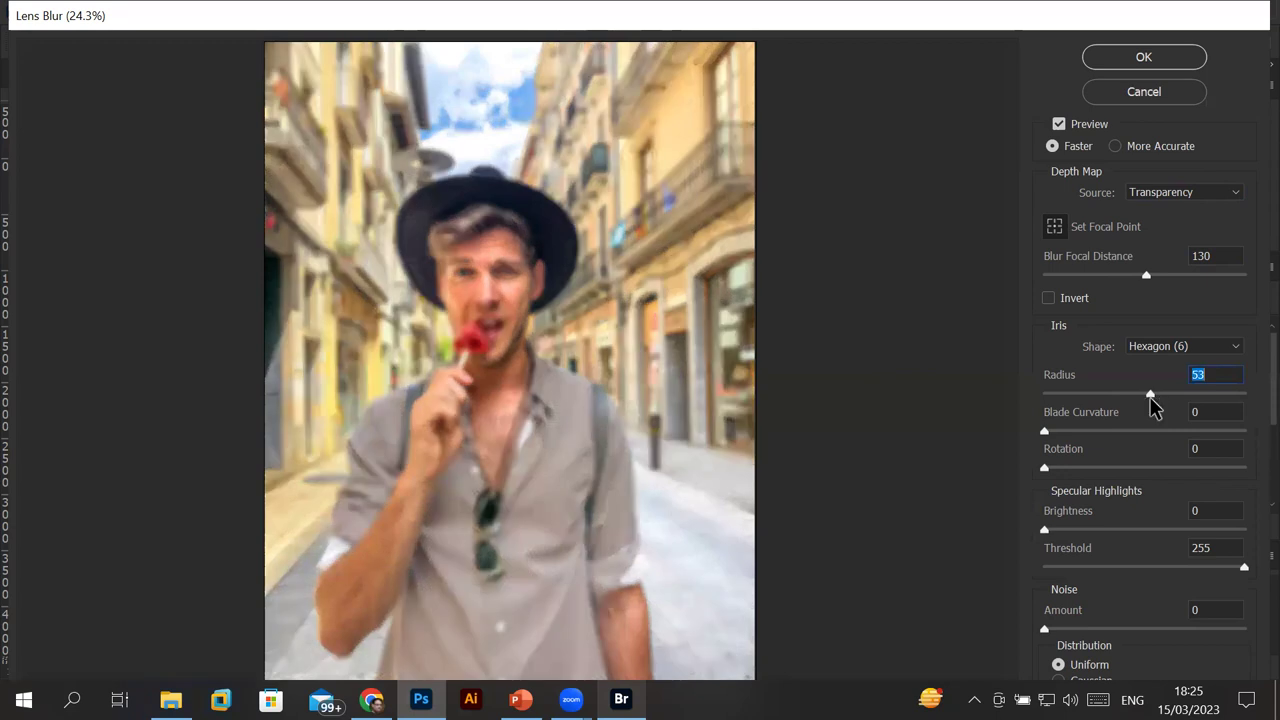
{"action": "left_click", "coordinate": [1176, 394]}
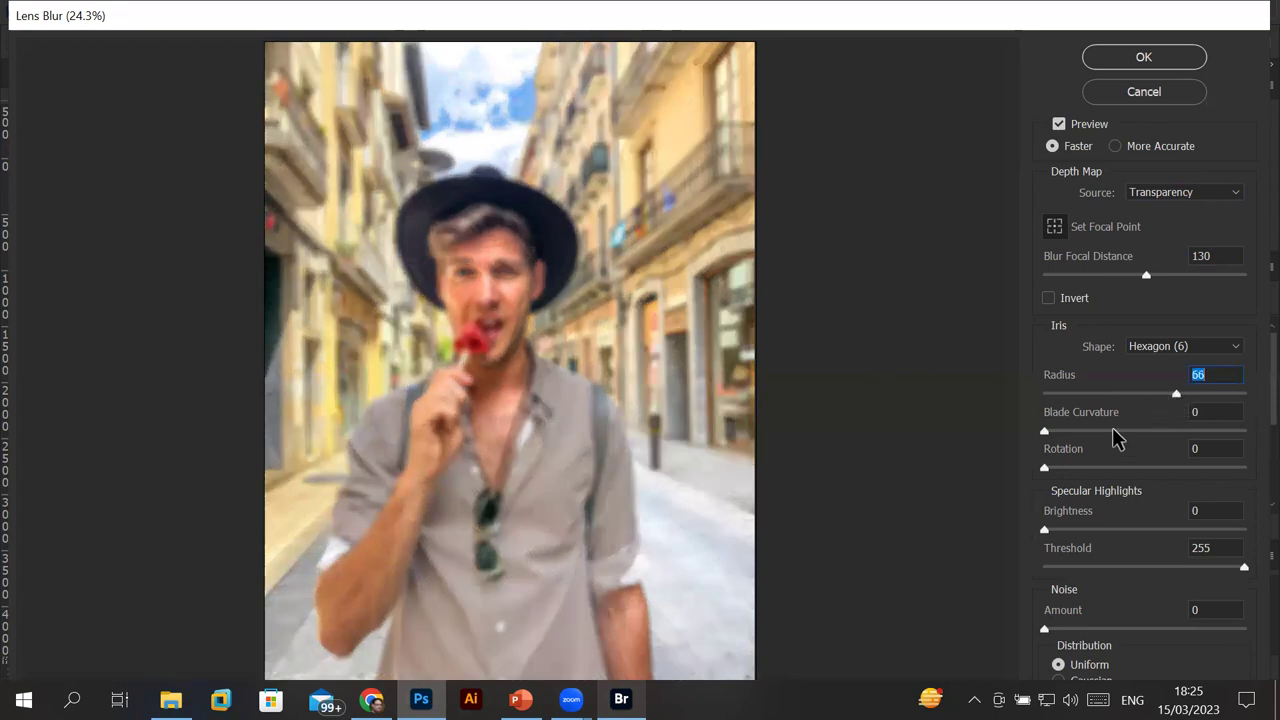
{"action": "left_click_drag", "start_coordinate": [1044, 431], "coordinate": [1099, 435]}
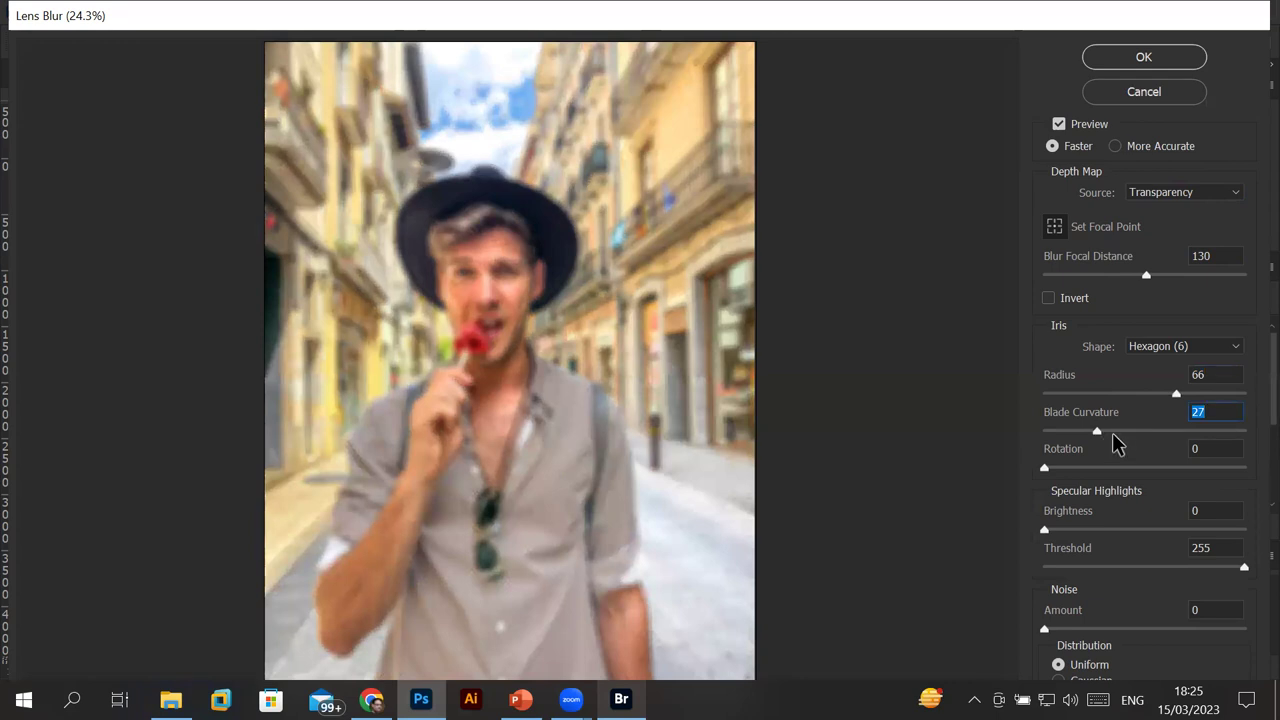
{"action": "left_click", "coordinate": [1068, 468]}
{"action": "left_click_drag", "start_coordinate": [1072, 467], "coordinate": [1114, 470]}
{"action": "left_click_drag", "start_coordinate": [1056, 530], "coordinate": [1142, 530]}
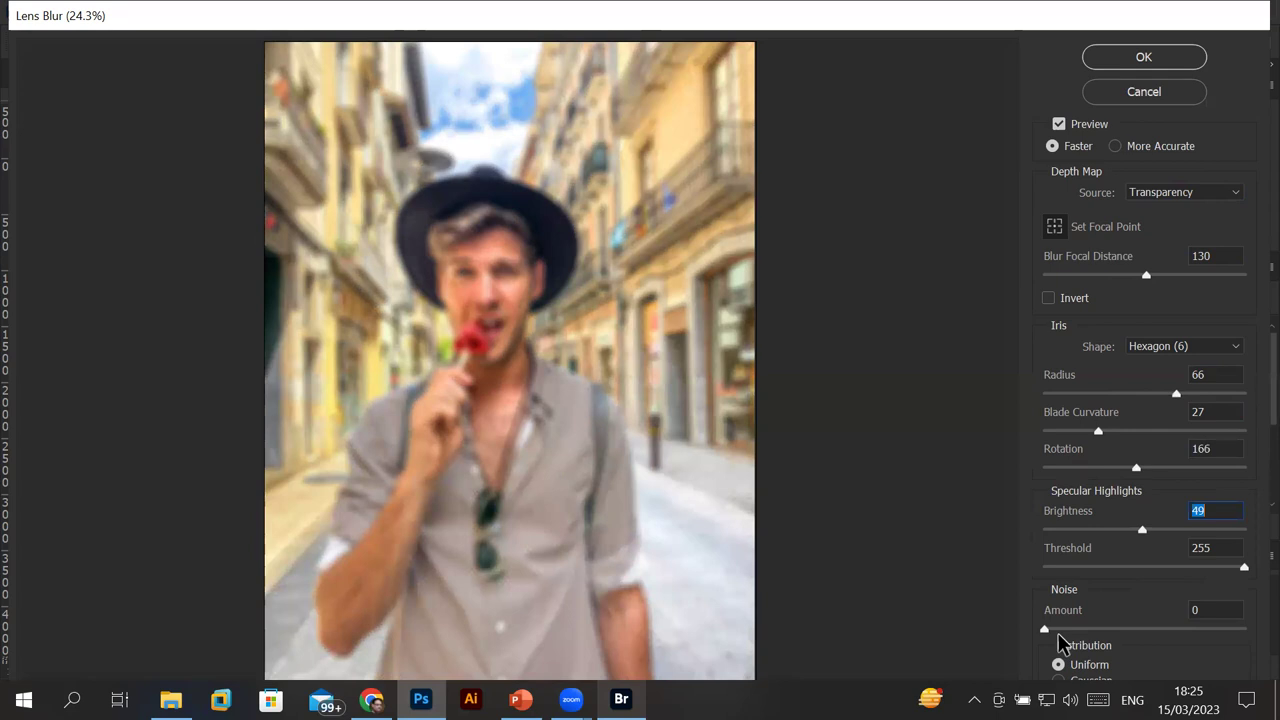
Add Lens Blur noise amount 71, apply the filter, then undo it with Ctrl+Z.
{"action": "left_click_drag", "start_coordinate": [1044, 628], "coordinate": [1111, 628]}
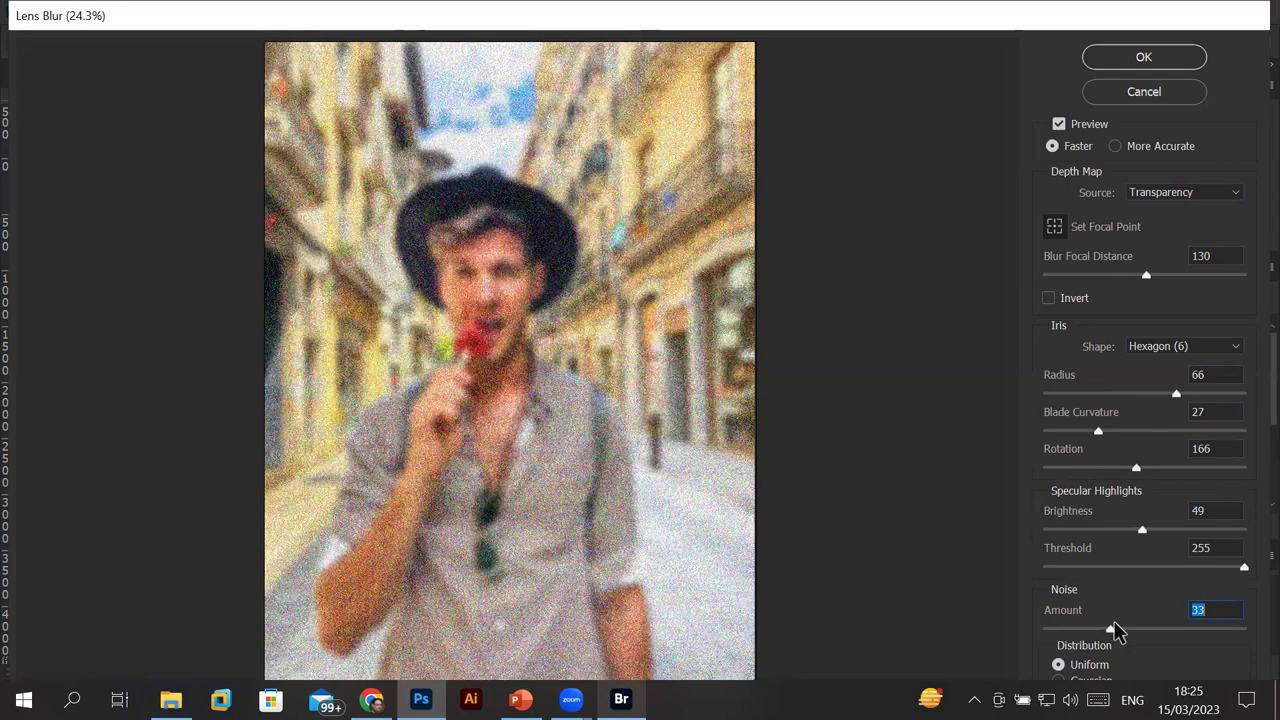
{"action": "left_click_drag", "start_coordinate": [1120, 630], "coordinate": [1158, 630]}
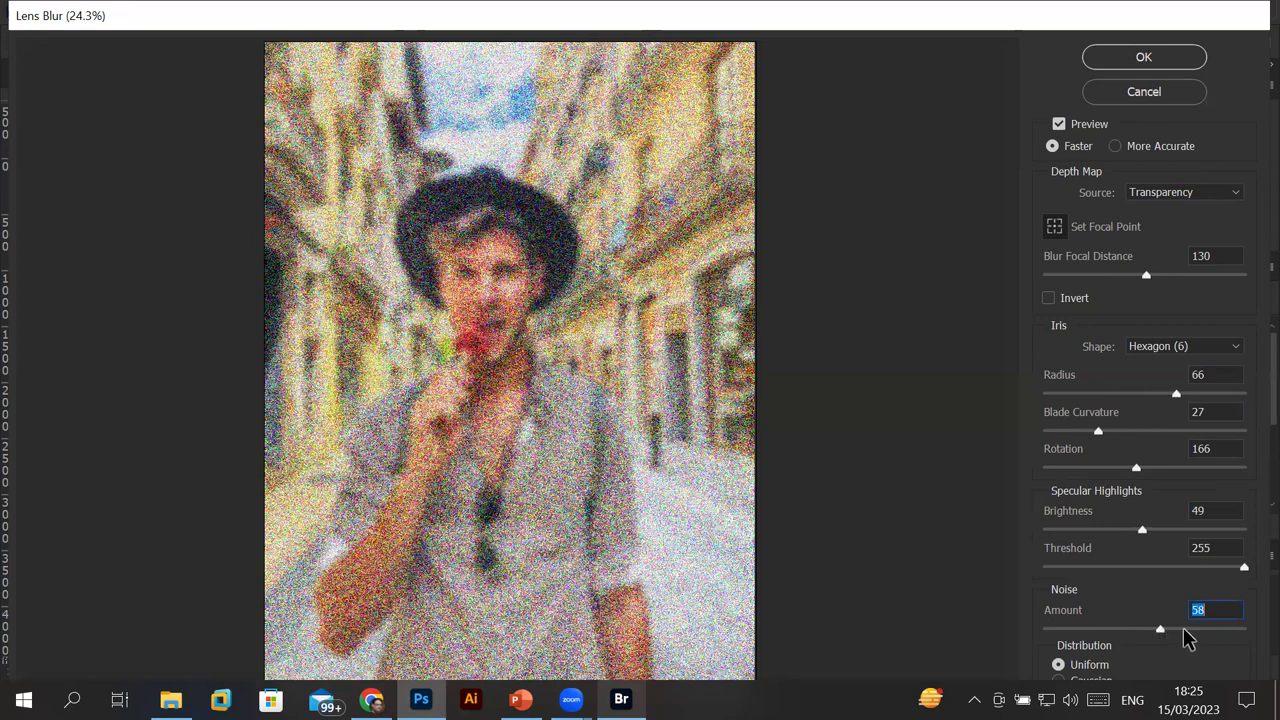
{"action": "key", "text": "shift+Up"}
{"action": "key", "text": "Up"}
{"action": "key", "text": "Up"}
{"action": "key", "text": "Up"}
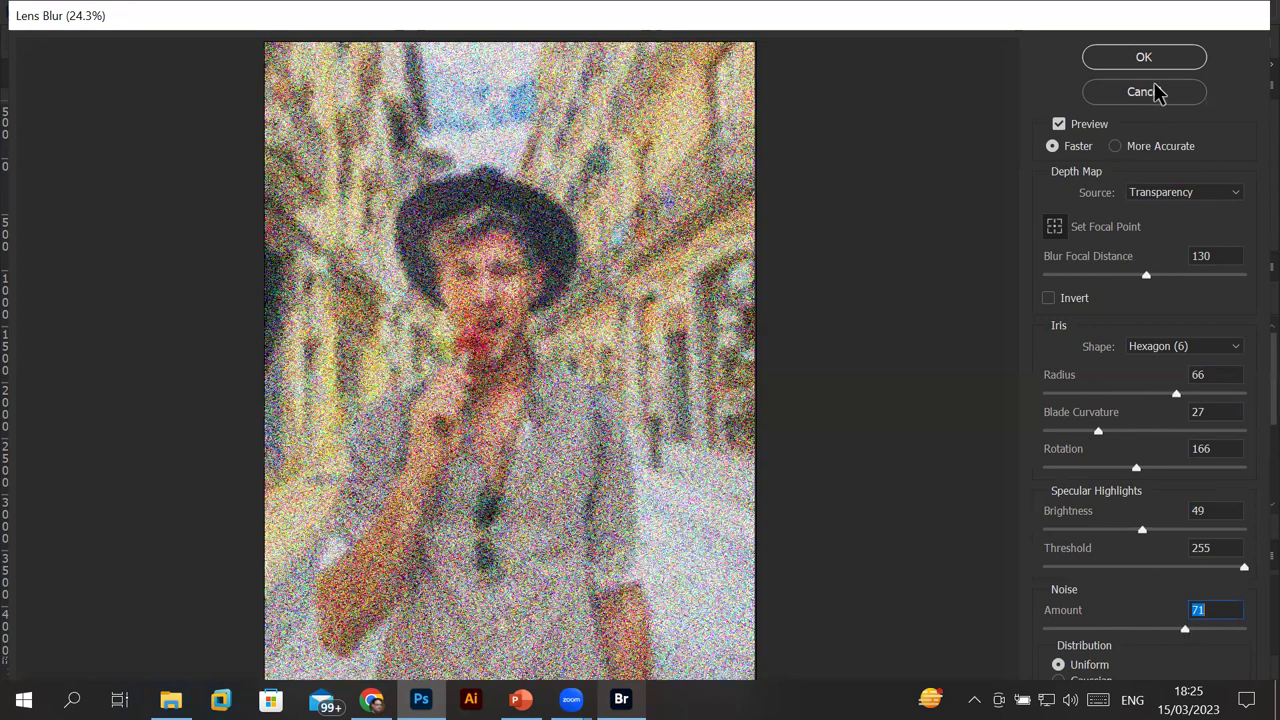
{"action": "left_click", "coordinate": [1145, 58]}
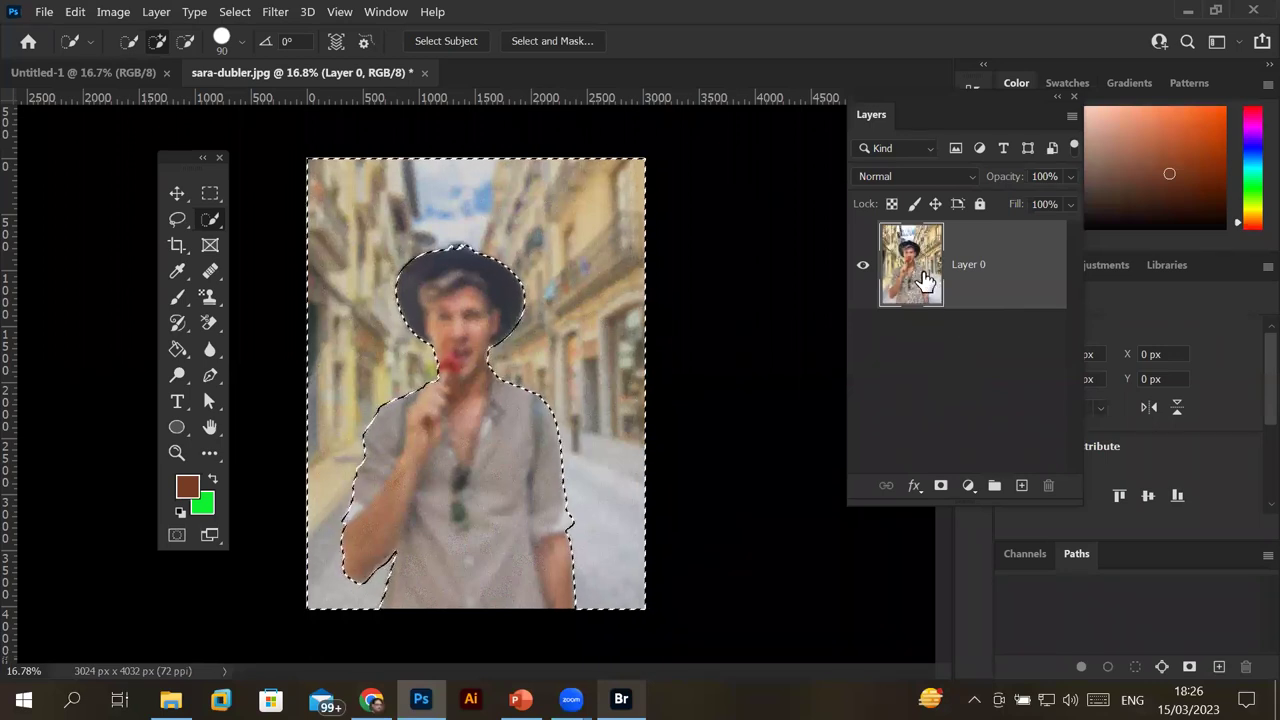
{"action": "key", "text": "ctrl+z"}
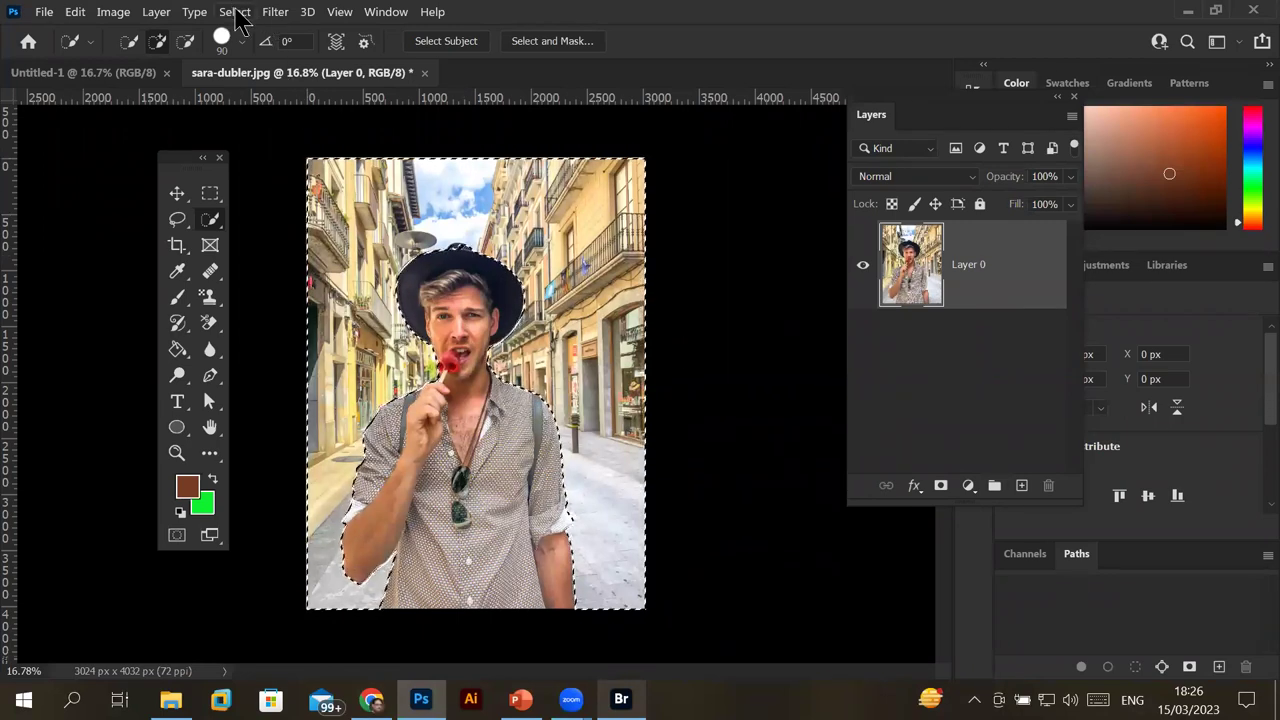
{"action": "left_click", "coordinate": [277, 14]}
{"action": "mouse_move", "coordinate": [385, 247]}
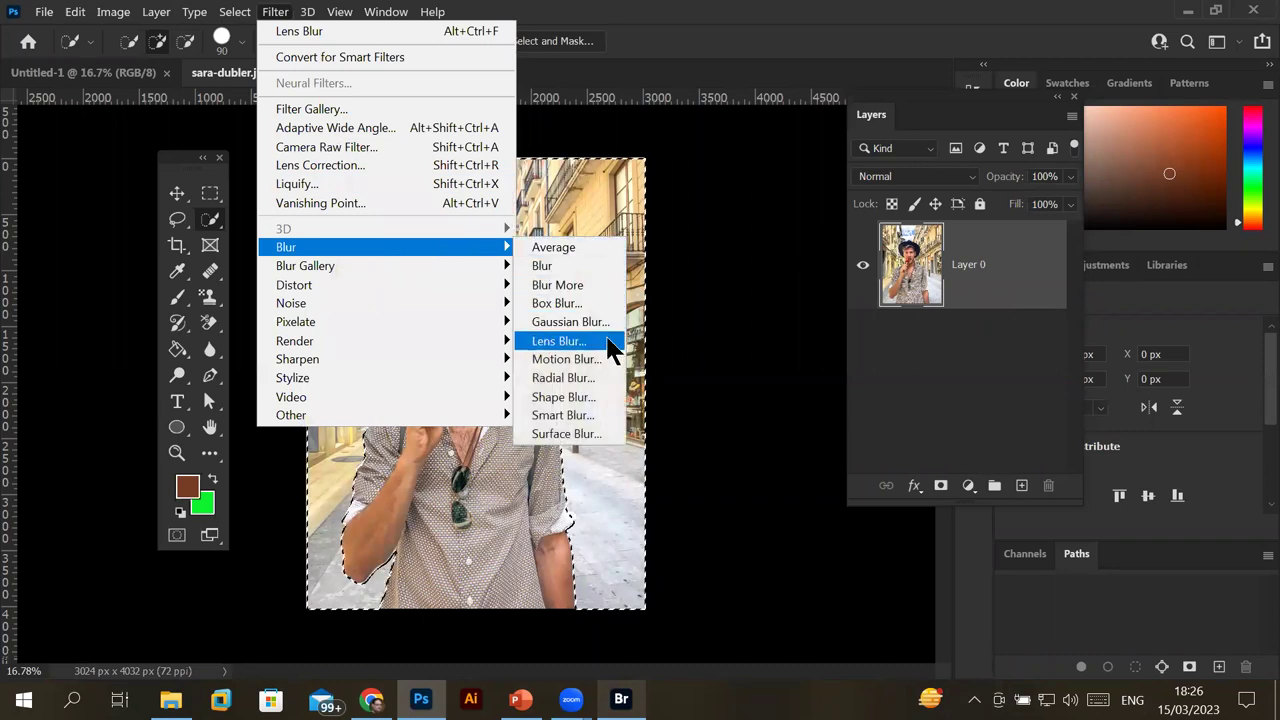
{"action": "left_click", "coordinate": [607, 353]}
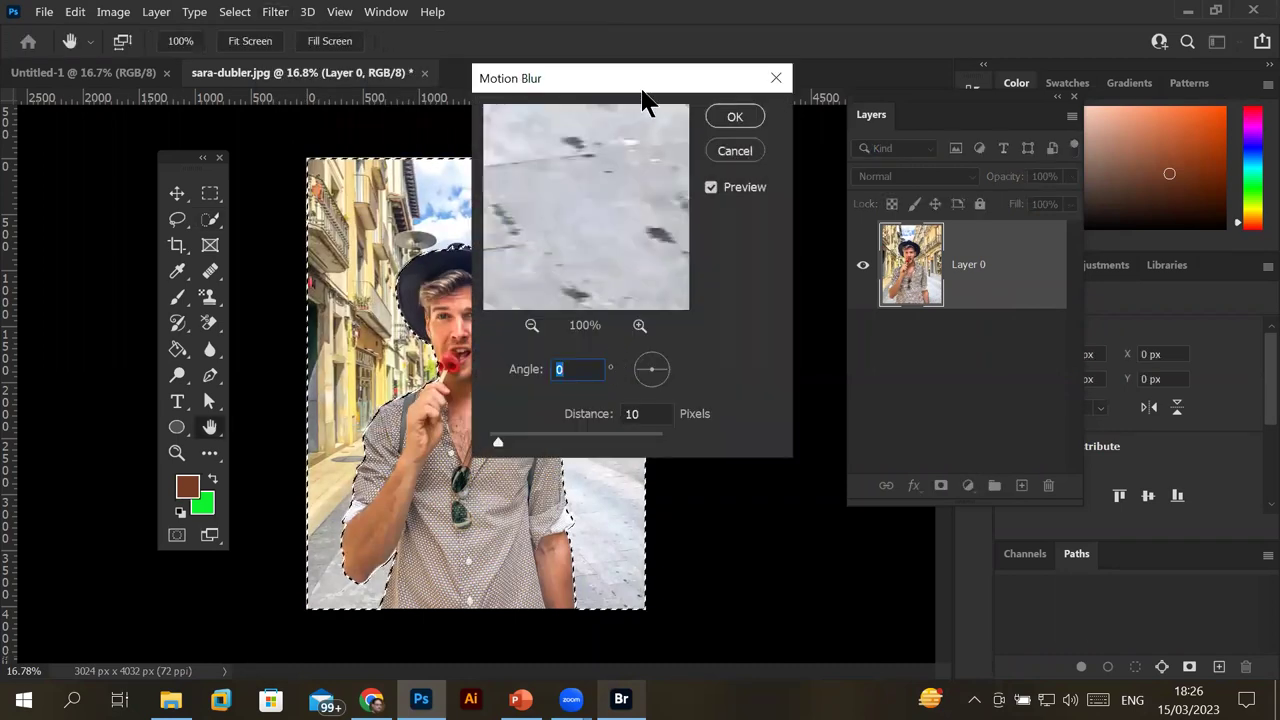
{"action": "left_click_drag", "start_coordinate": [648, 88], "coordinate": [884, 149]}
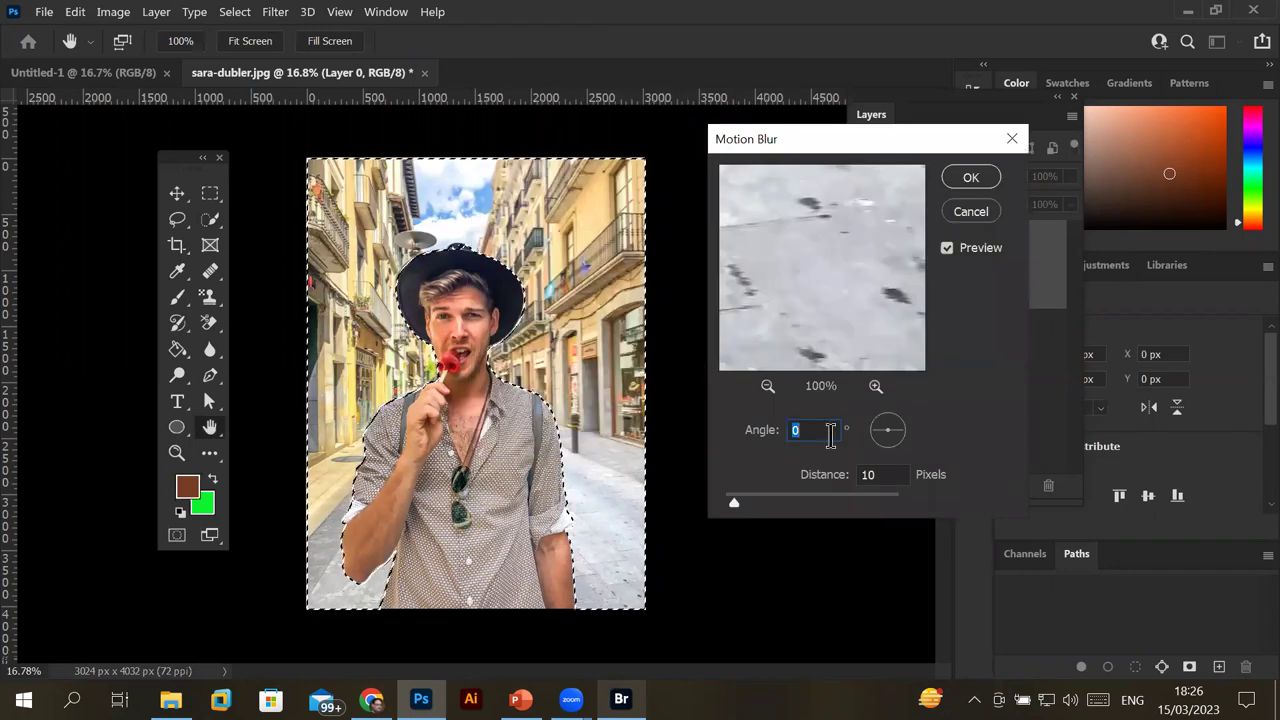
{"action": "left_click", "coordinate": [767, 386]}
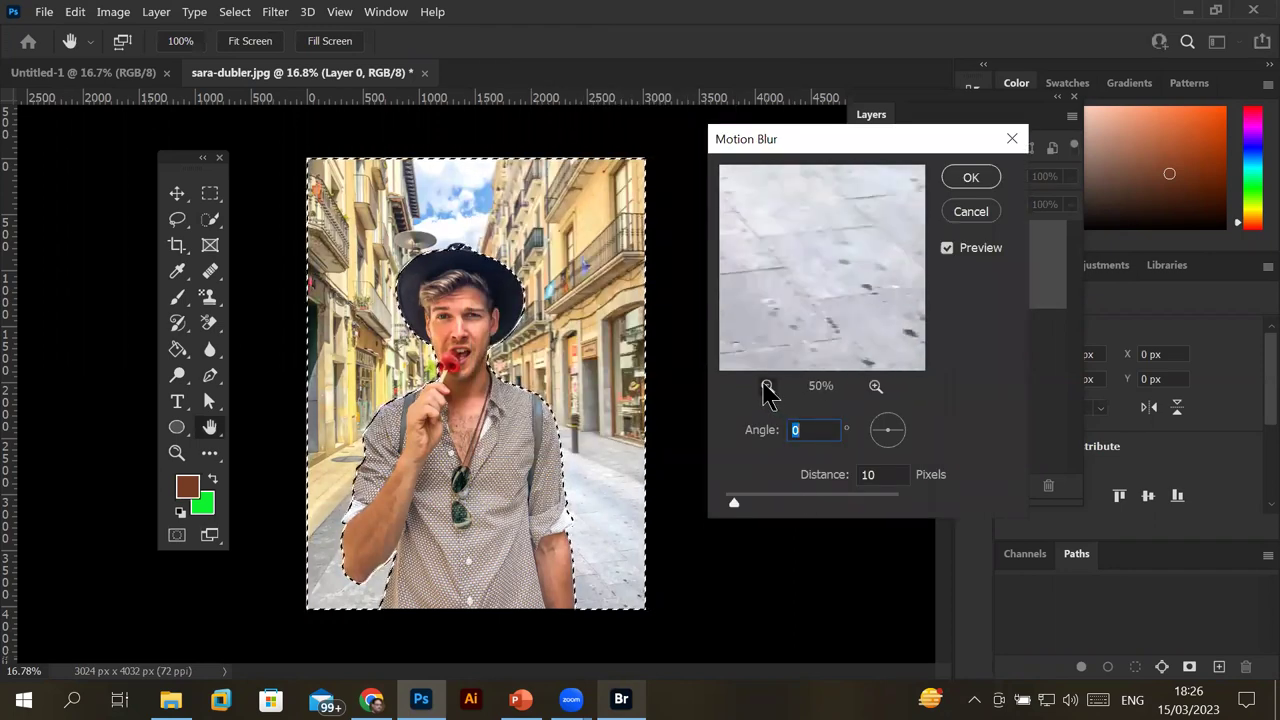
{"action": "left_click", "coordinate": [767, 386]}
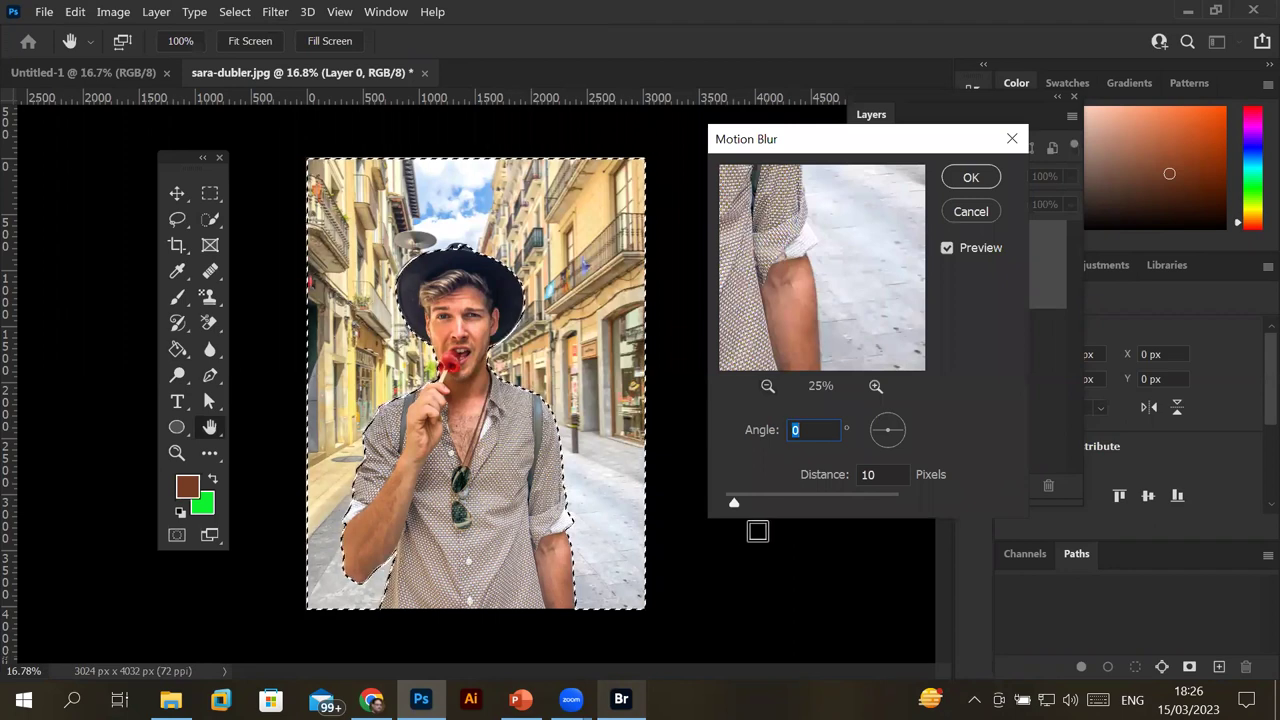
{"action": "left_click_drag", "start_coordinate": [735, 507], "coordinate": [838, 506]}
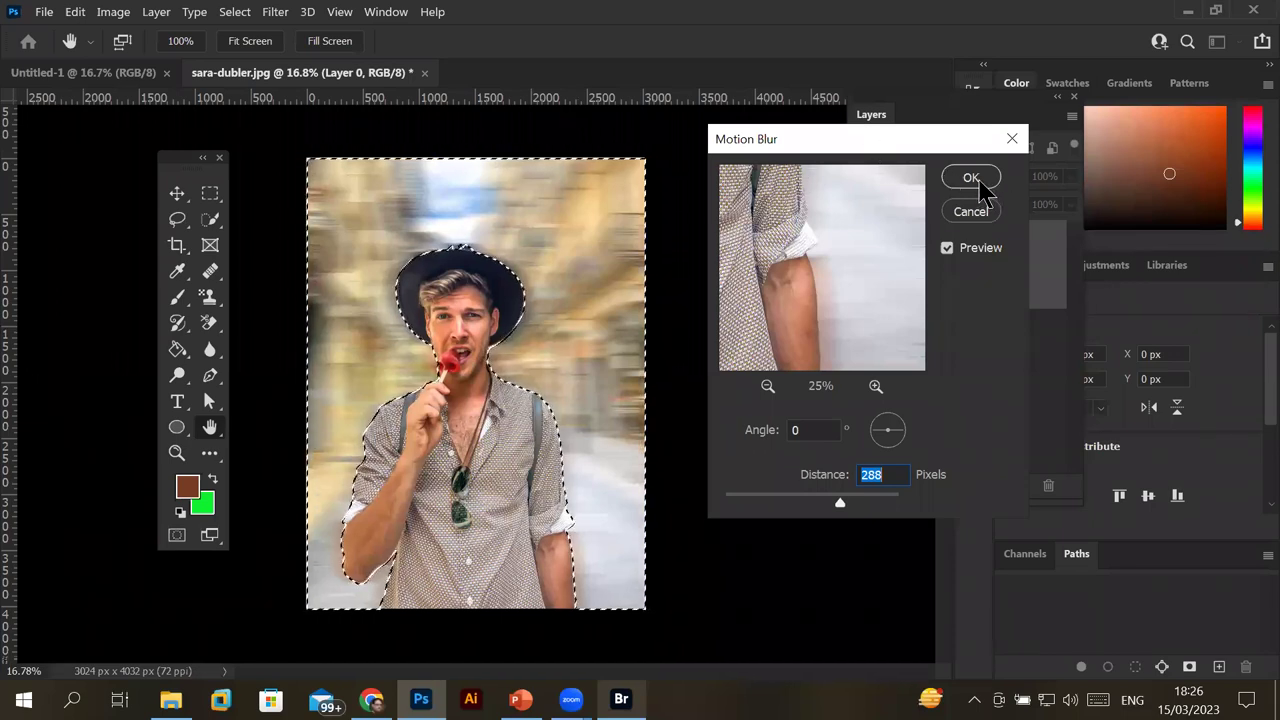
{"action": "left_click_drag", "start_coordinate": [840, 505], "coordinate": [893, 507]}
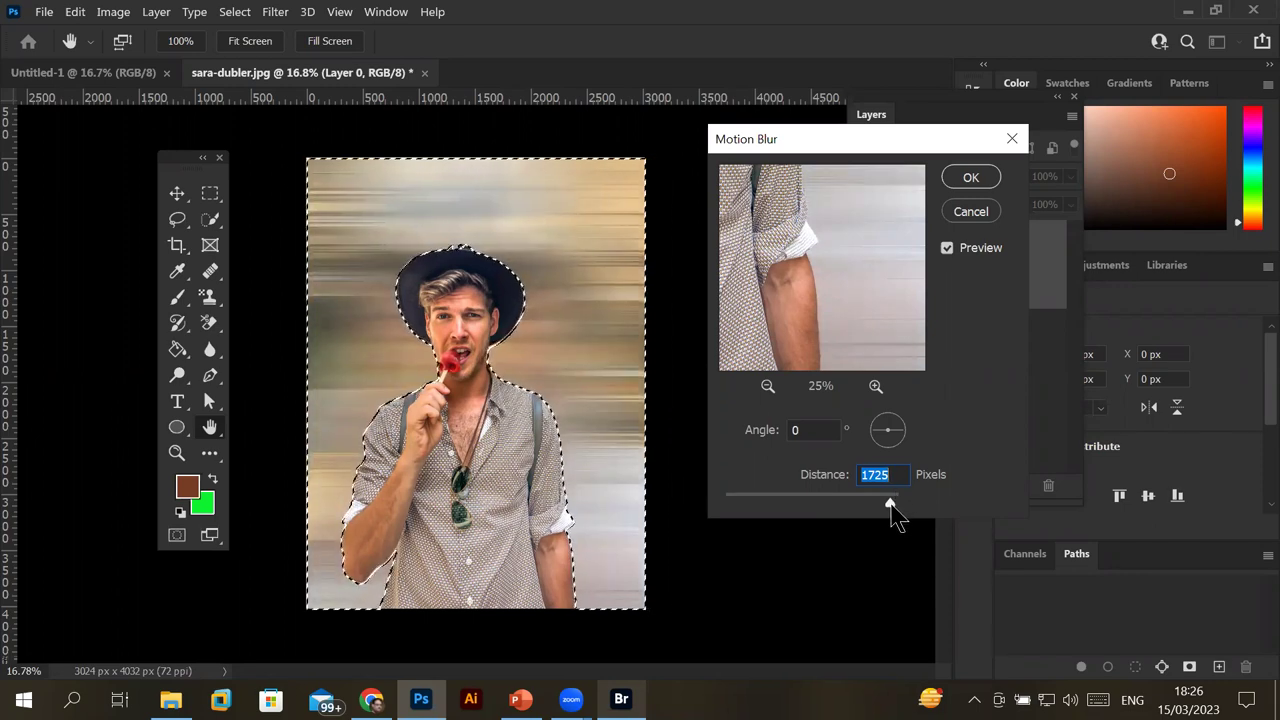
{"action": "mouse_move", "coordinate": [890, 505]}
{"action": "left_mouse_down"}
{"action": "mouse_move", "coordinate": [814, 520]}
{"action": "mouse_move", "coordinate": [719, 500]}
{"action": "mouse_move", "coordinate": [802, 520]}
{"action": "left_mouse_up"}
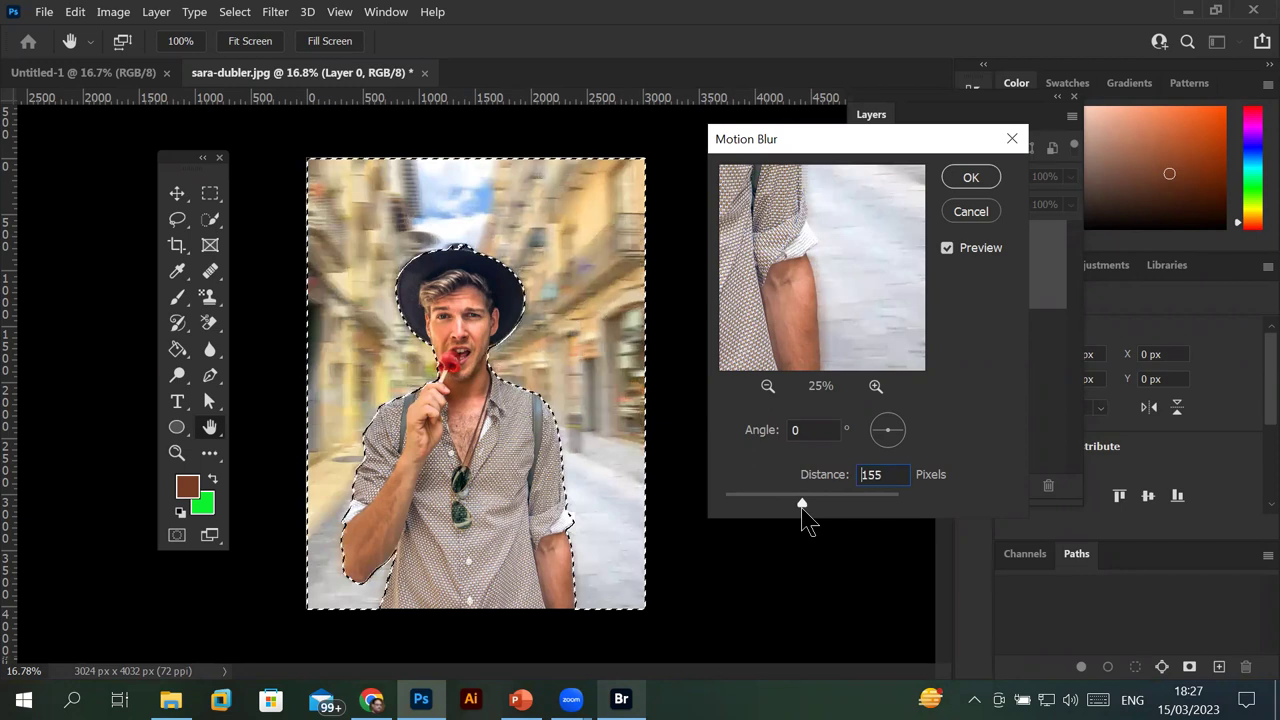
{"action": "left_click", "coordinate": [970, 211]}
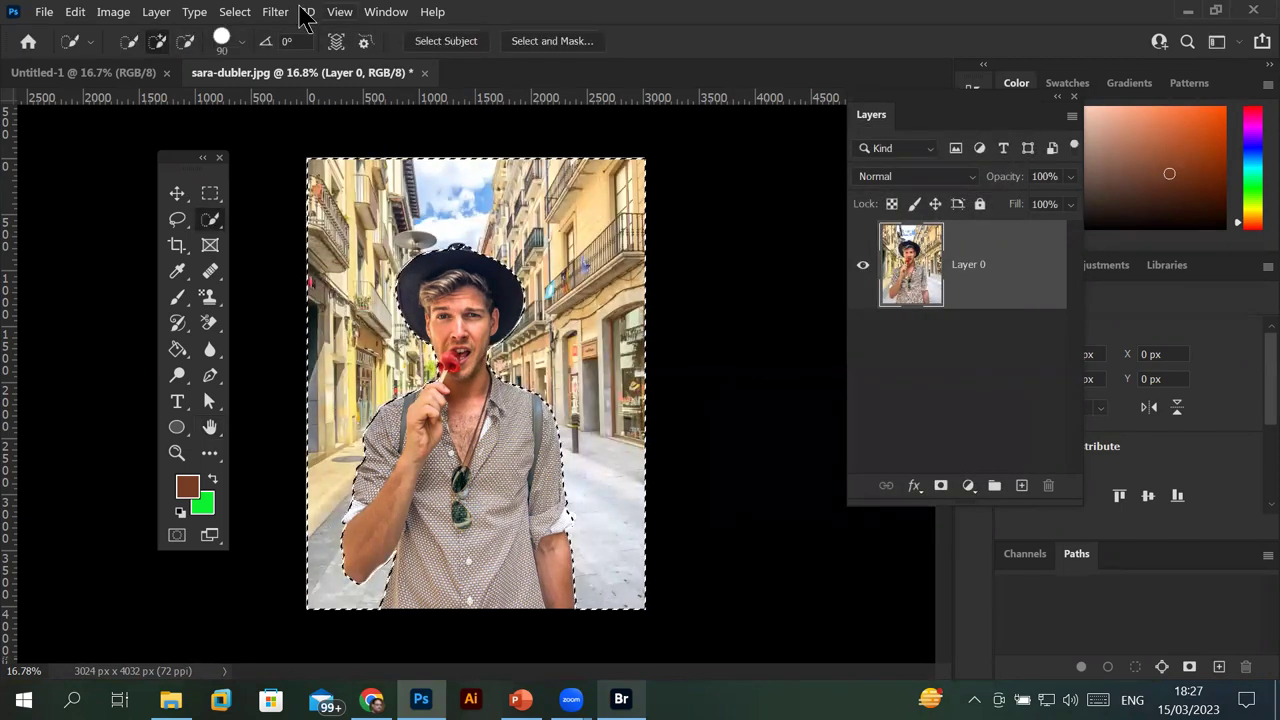
{"action": "left_click", "coordinate": [276, 12]}
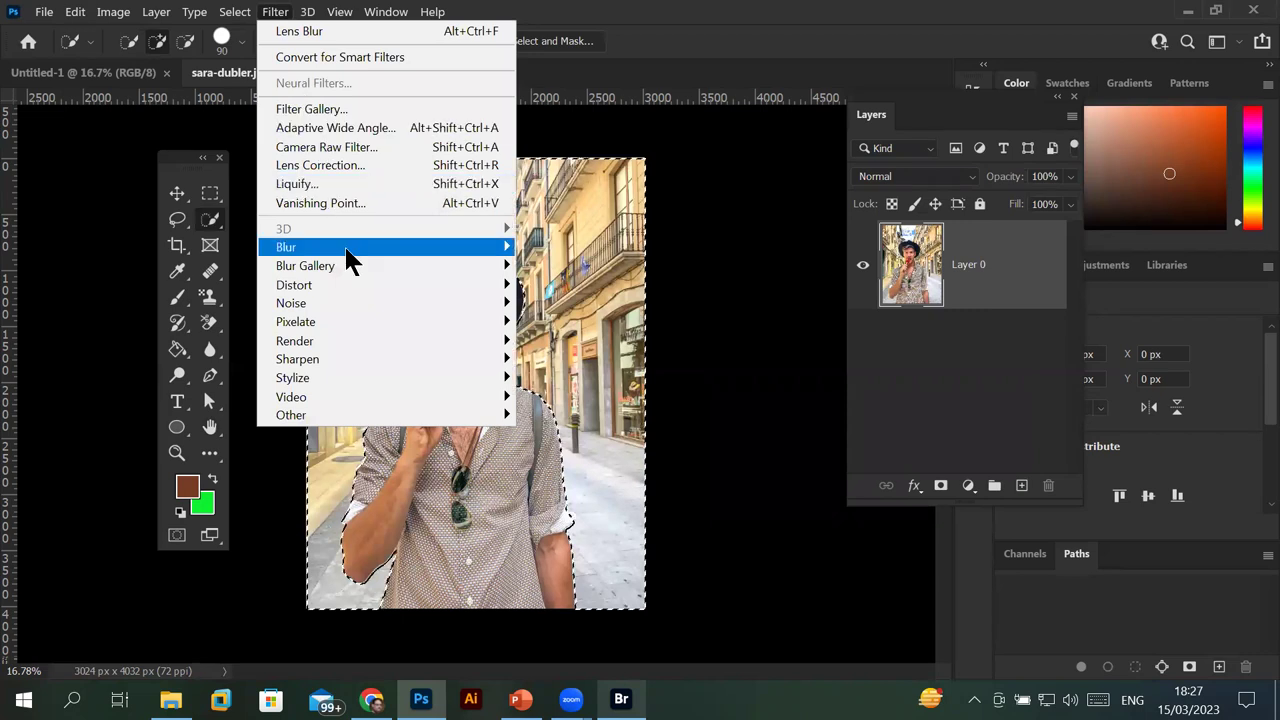
{"action": "mouse_move", "coordinate": [286, 247]}
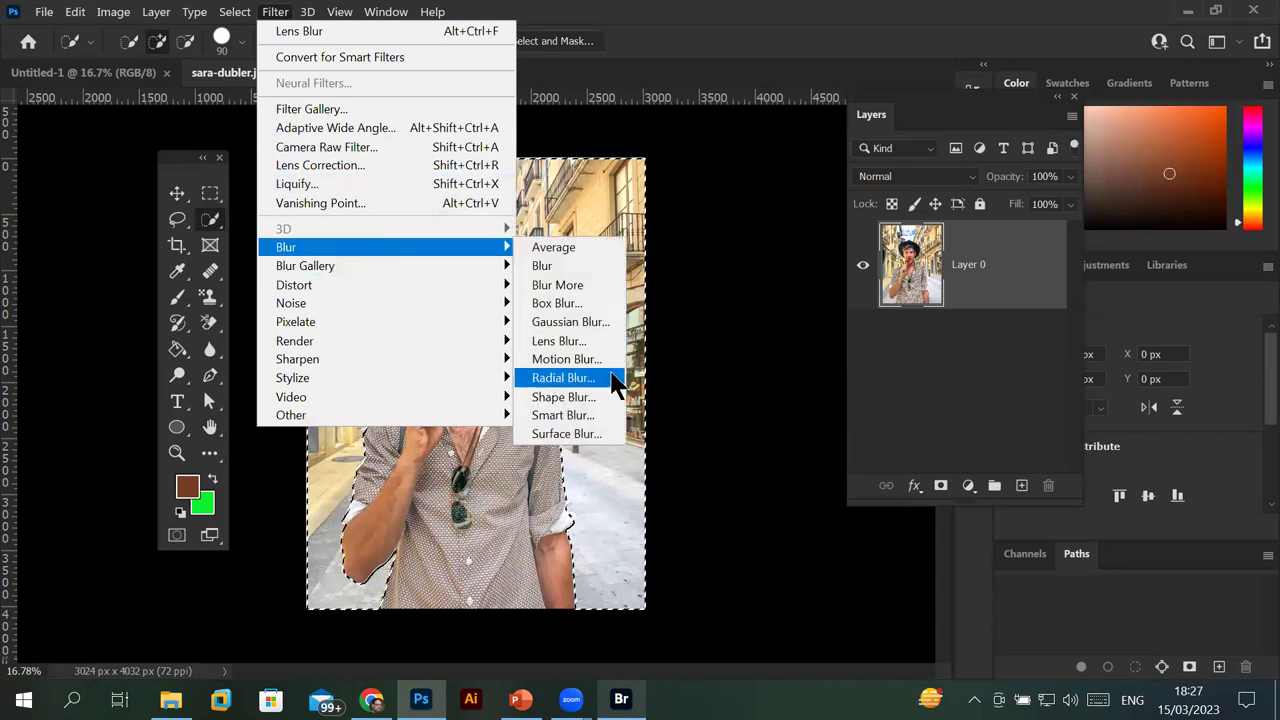
{"action": "left_click", "coordinate": [614, 382]}
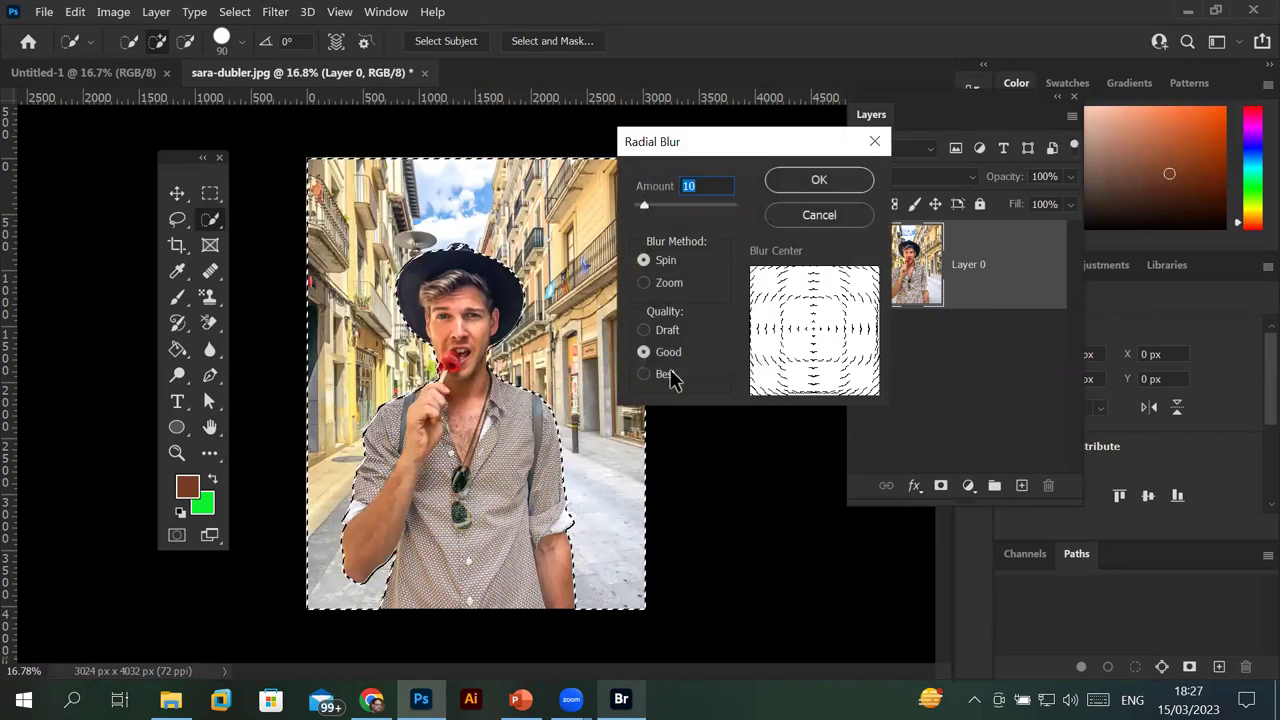
{"action": "left_click_drag", "start_coordinate": [787, 155], "coordinate": [854, 202]}
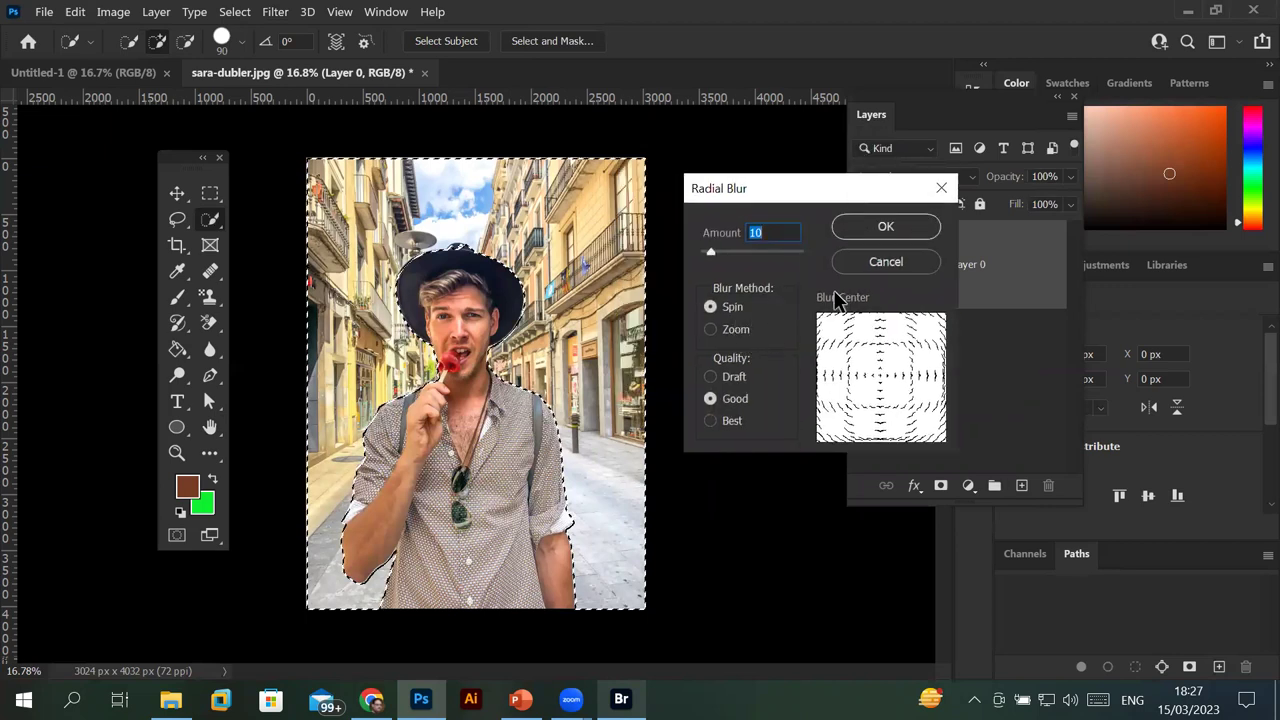
{"action": "left_click_drag", "start_coordinate": [716, 251], "coordinate": [749, 258]}
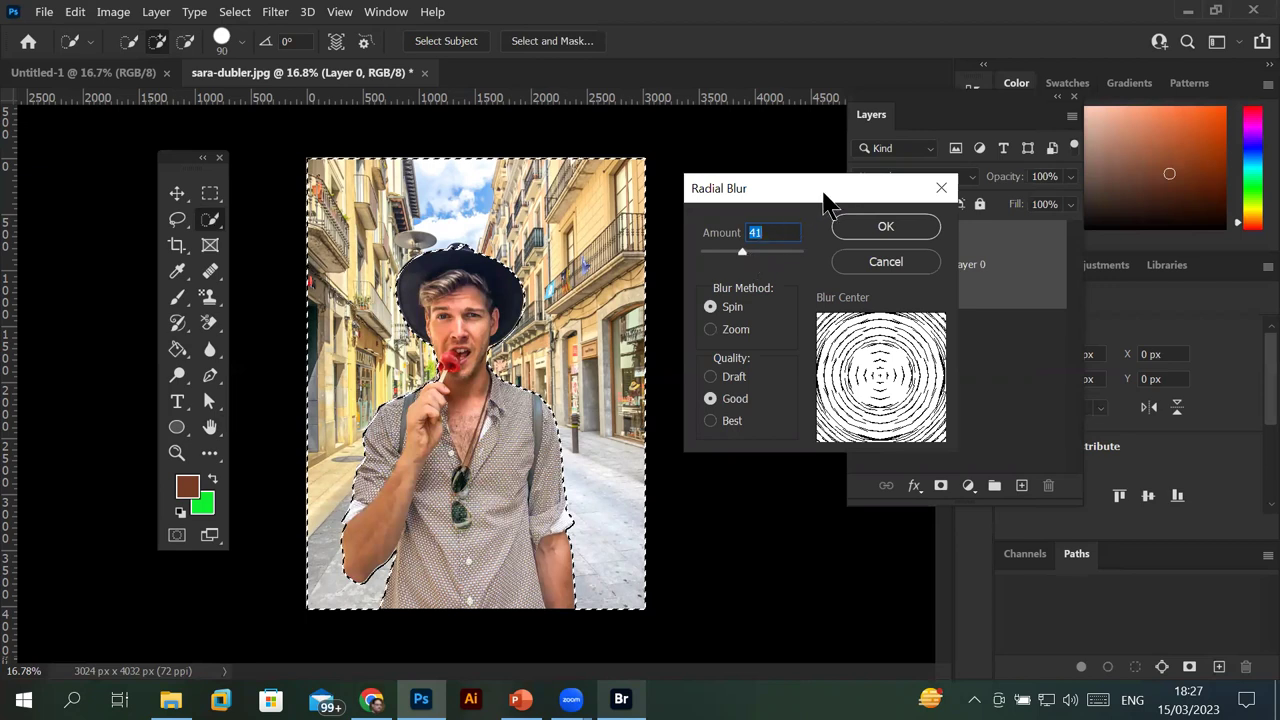
{"action": "left_click_drag", "start_coordinate": [825, 203], "coordinate": [799, 226]}
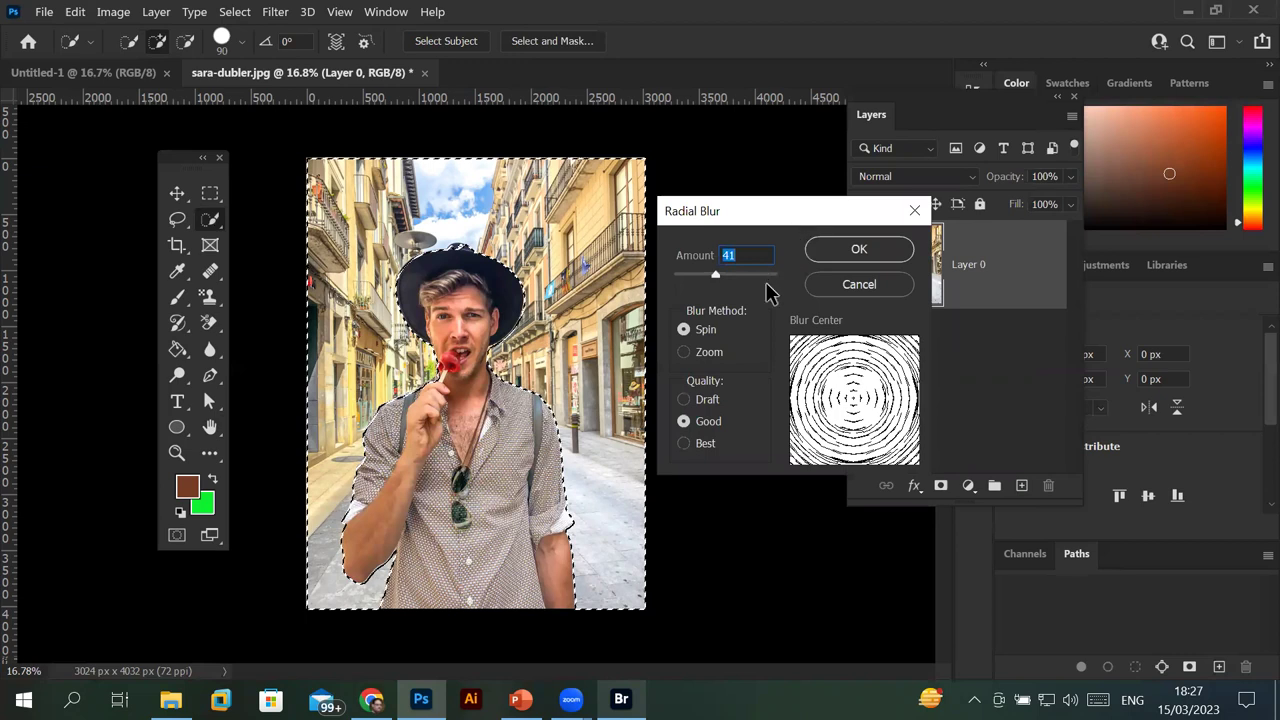
{"action": "left_click_drag", "start_coordinate": [716, 280], "coordinate": [744, 281]}
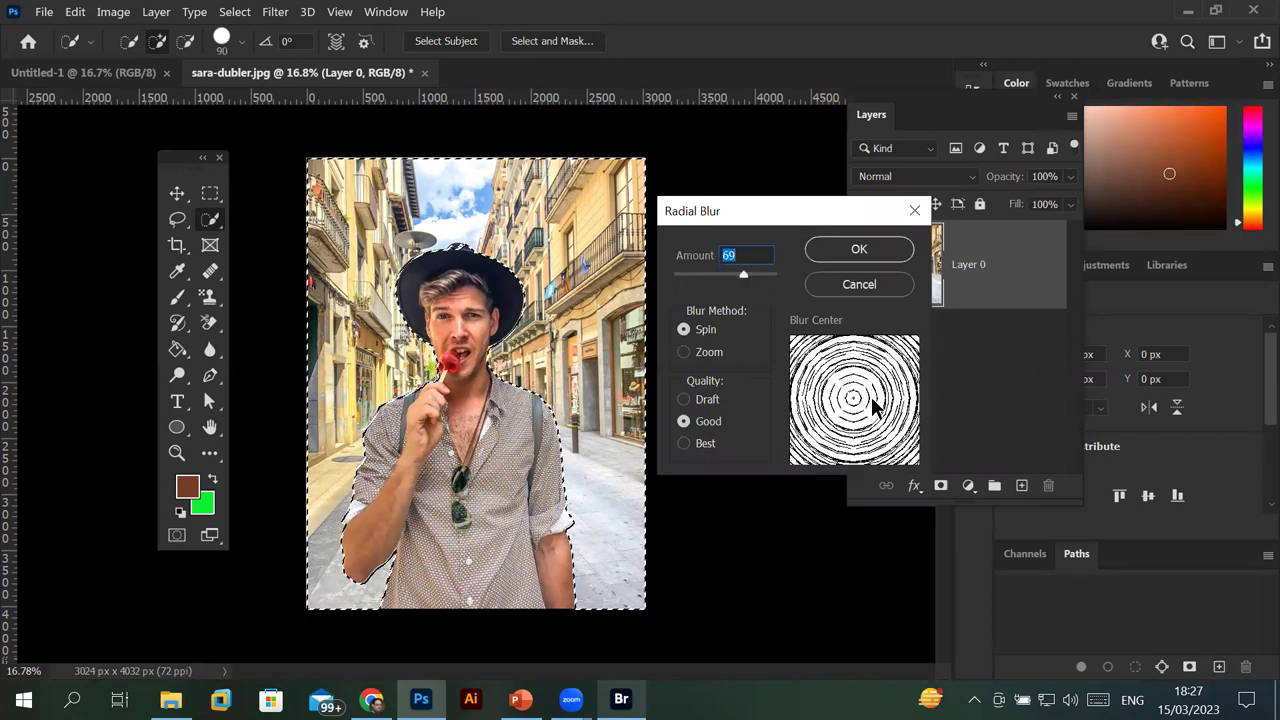
{"action": "left_click", "coordinate": [860, 250]}
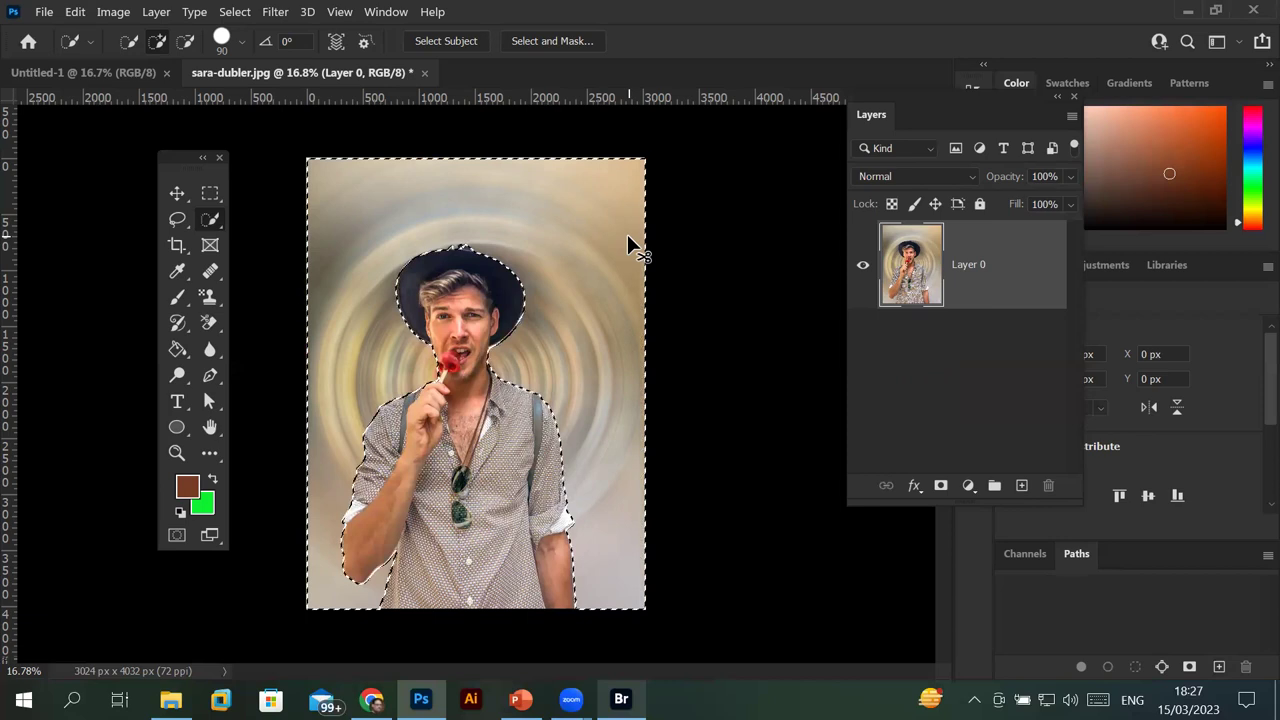
{"action": "key", "text": "ctrl+z"}
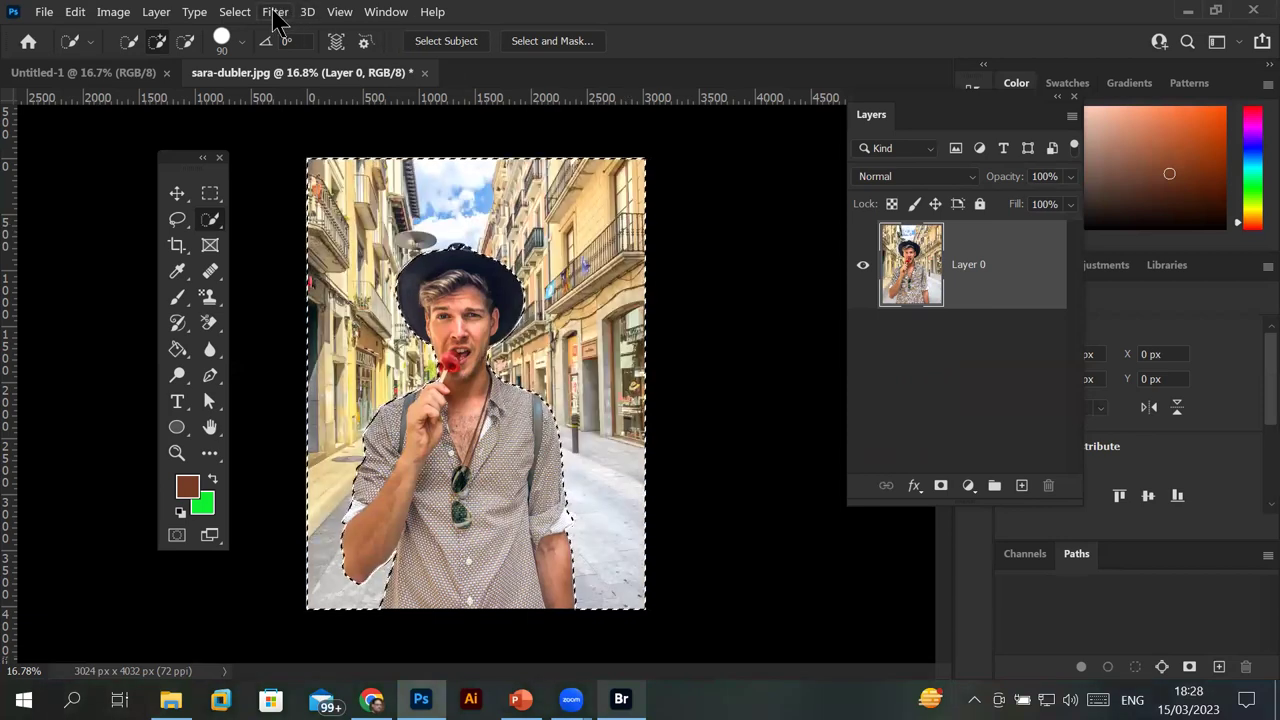
Open Shape Blur, zoom its preview out, then enlarge it to 13%.
{"action": "left_click", "coordinate": [275, 11]}
{"action": "mouse_move", "coordinate": [385, 247]}
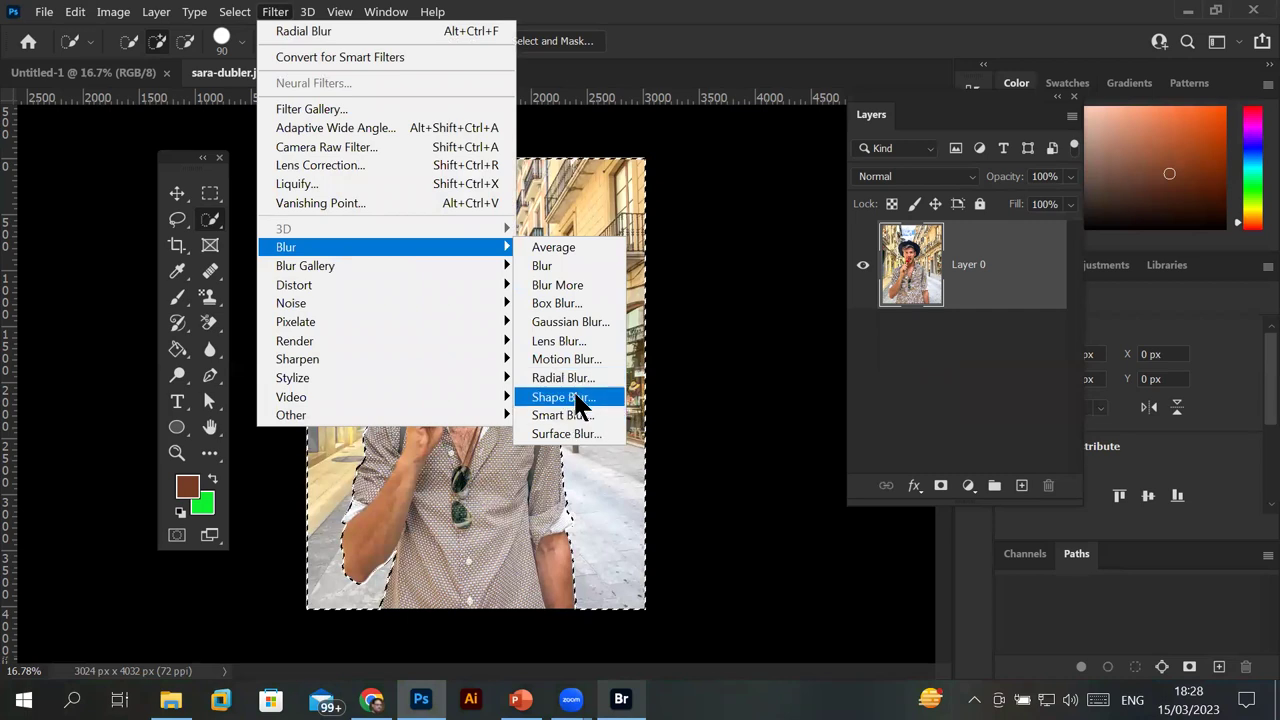
{"action": "left_click", "coordinate": [577, 401]}
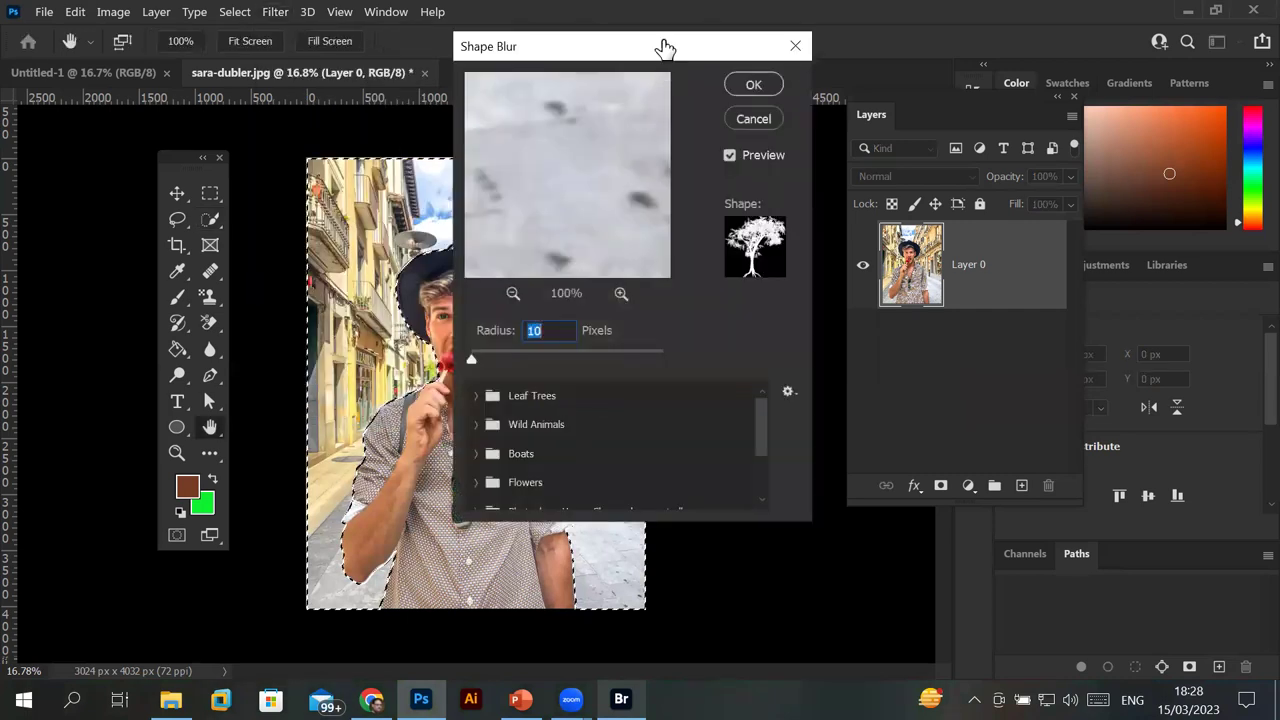
{"action": "left_click_drag", "start_coordinate": [648, 48], "coordinate": [876, 90]}
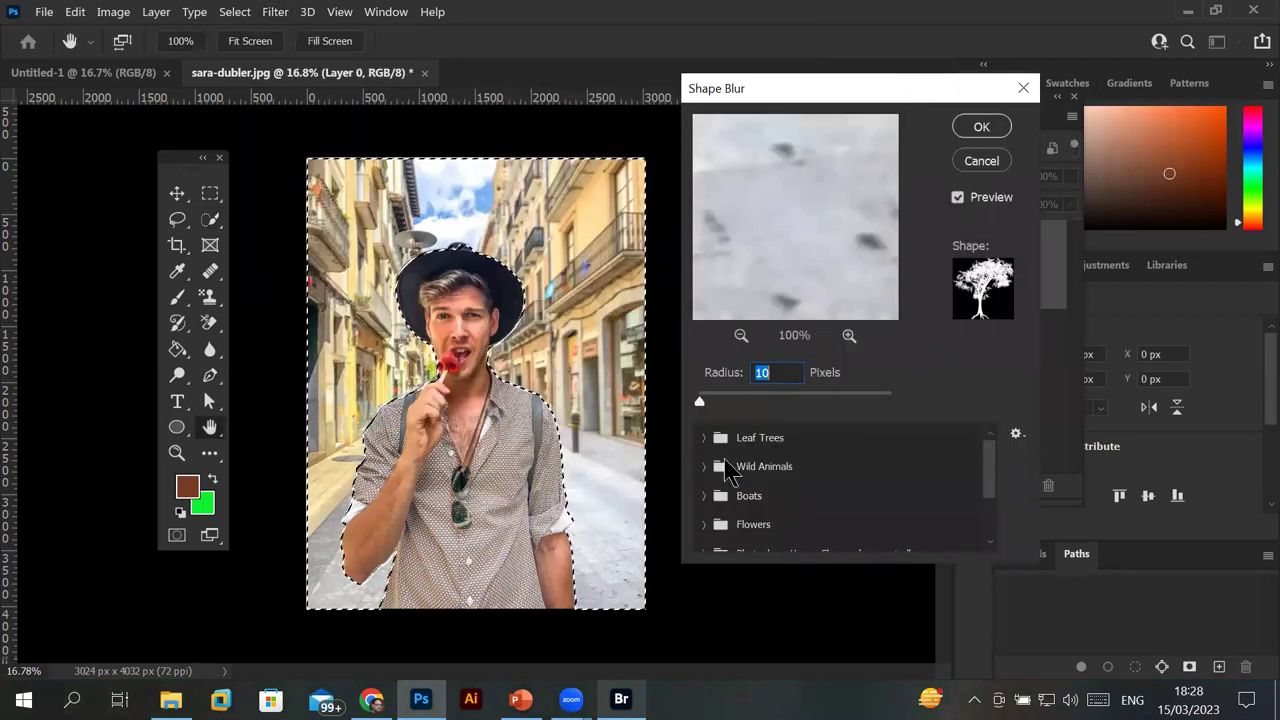
{"action": "left_click_drag", "start_coordinate": [714, 401], "coordinate": [699, 401]}
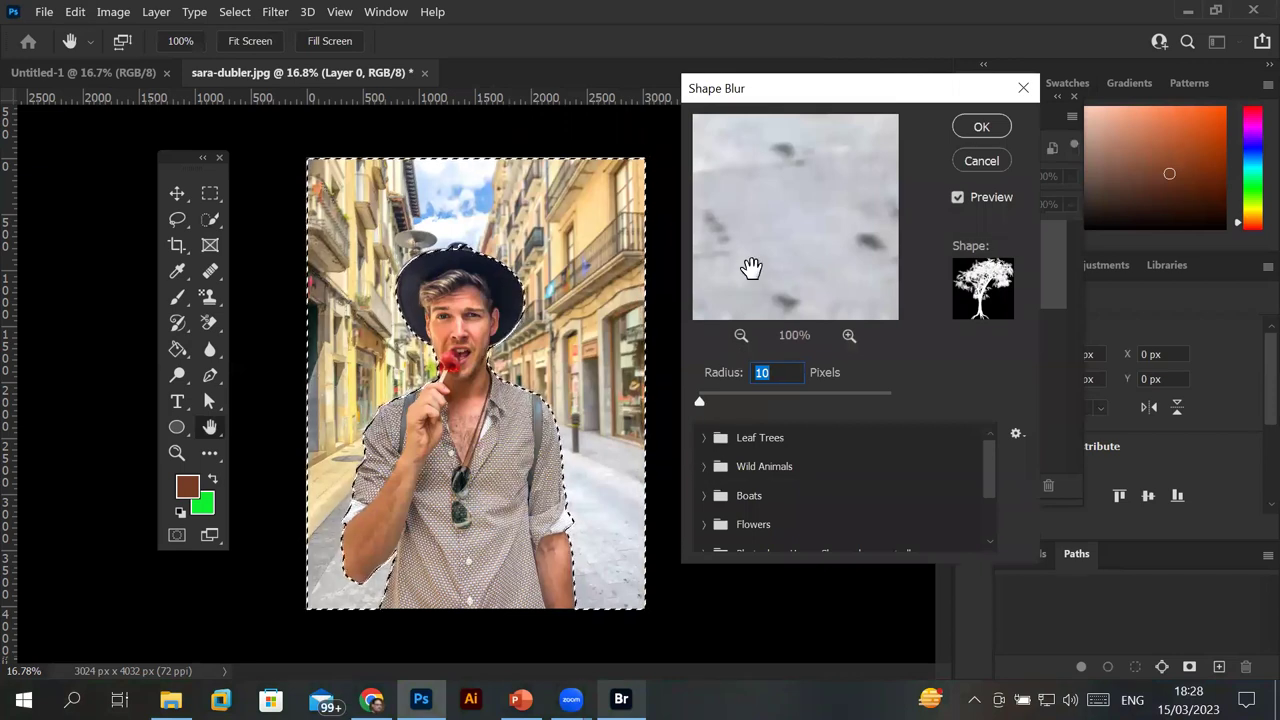
{"action": "left_click", "coordinate": [741, 337]}
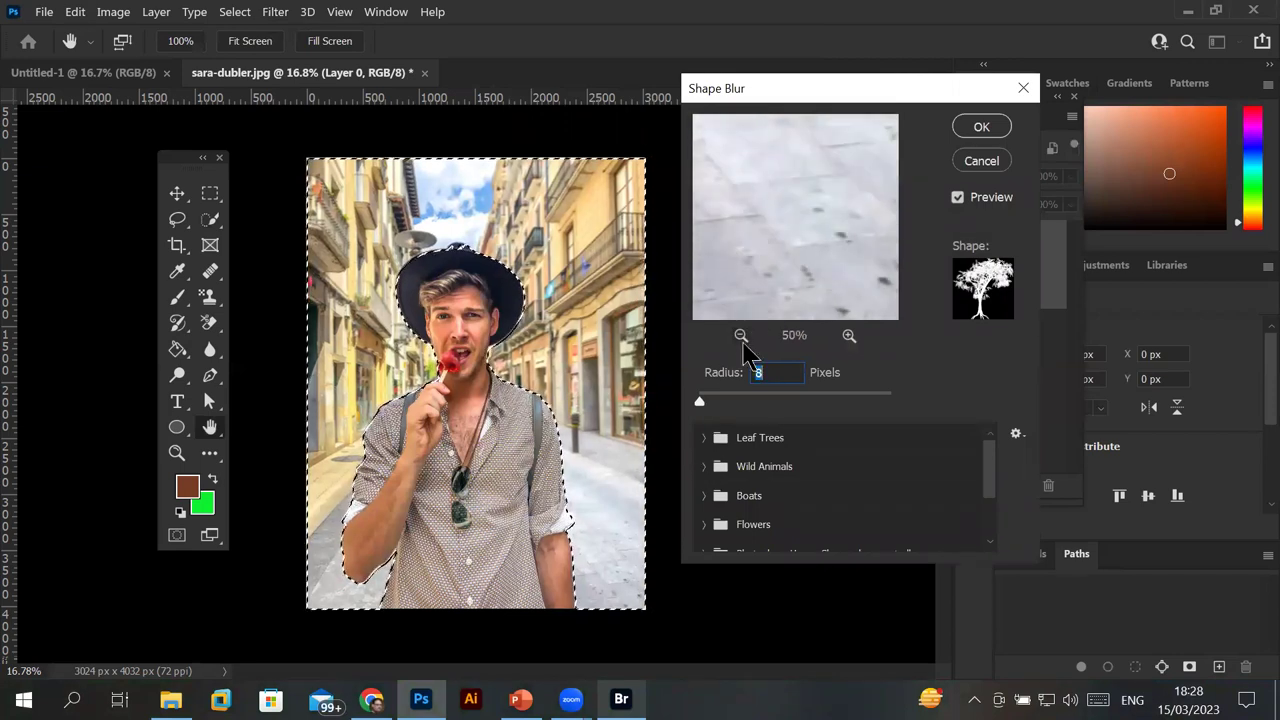
{"action": "left_click", "coordinate": [741, 337]}
{"action": "left_click", "coordinate": [741, 337]}
{"action": "left_click", "coordinate": [741, 337]}
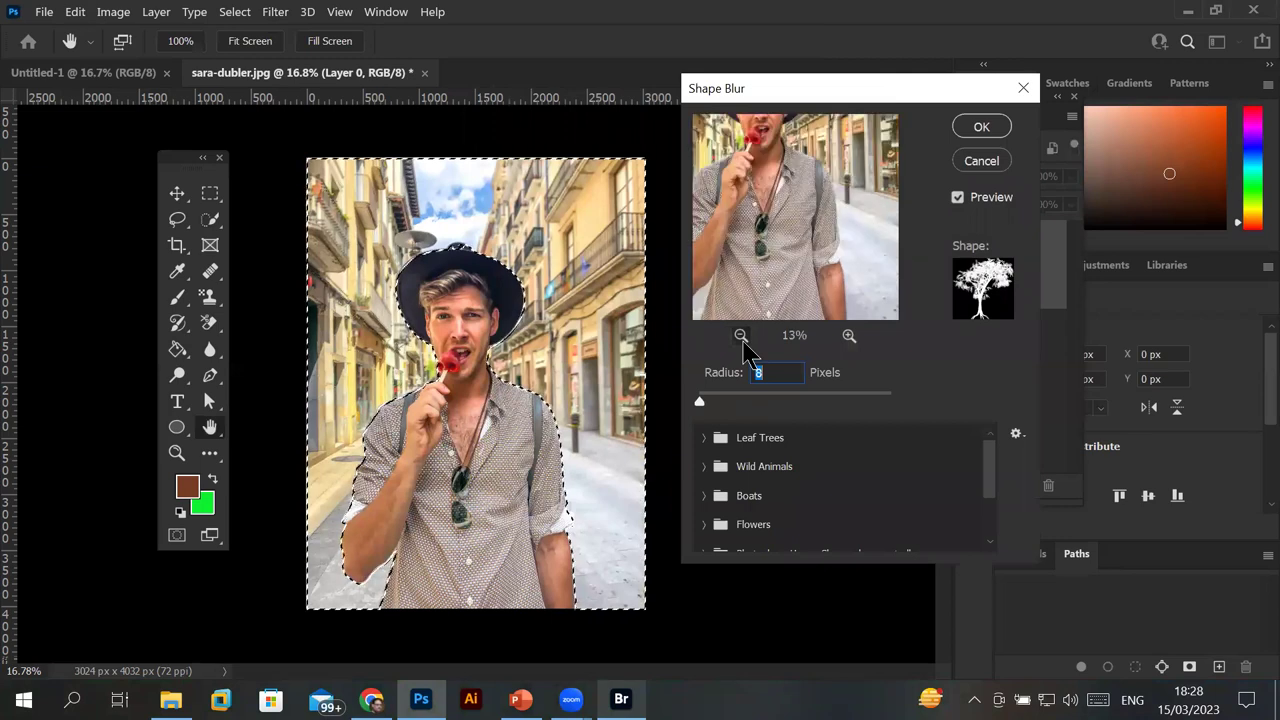
{"action": "left_click", "coordinate": [741, 337]}
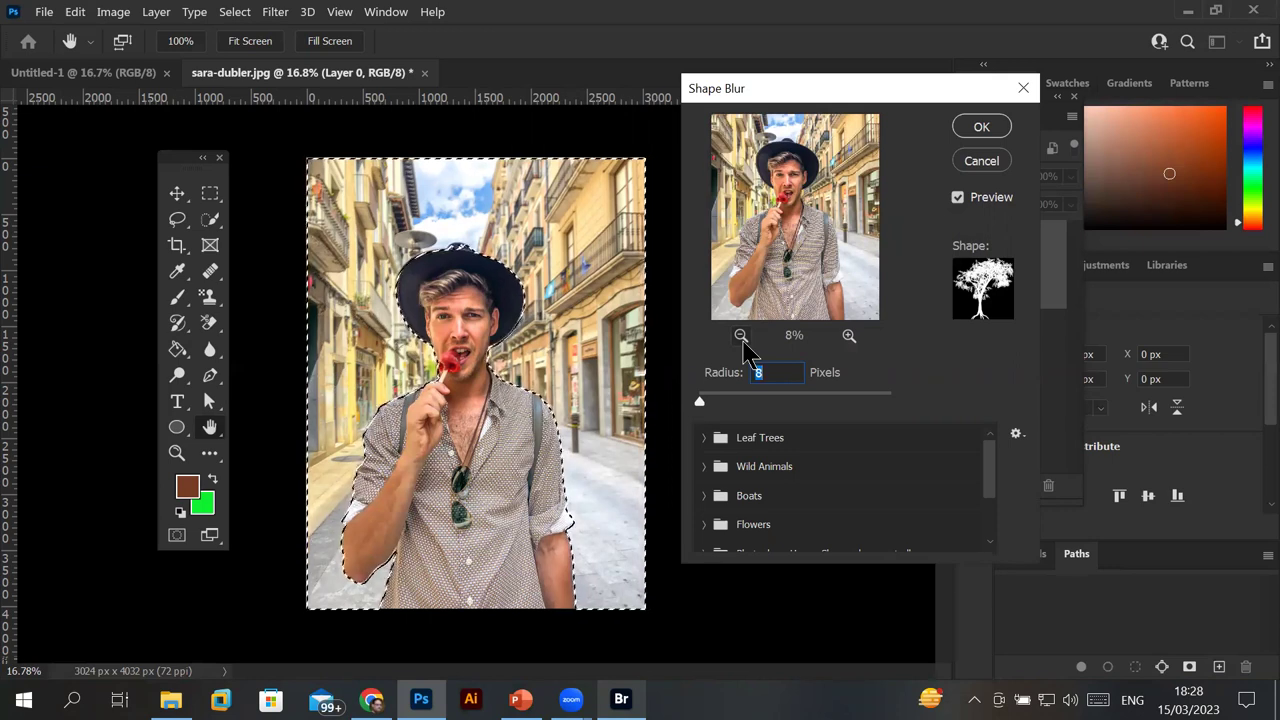
{"action": "left_click", "coordinate": [849, 337]}
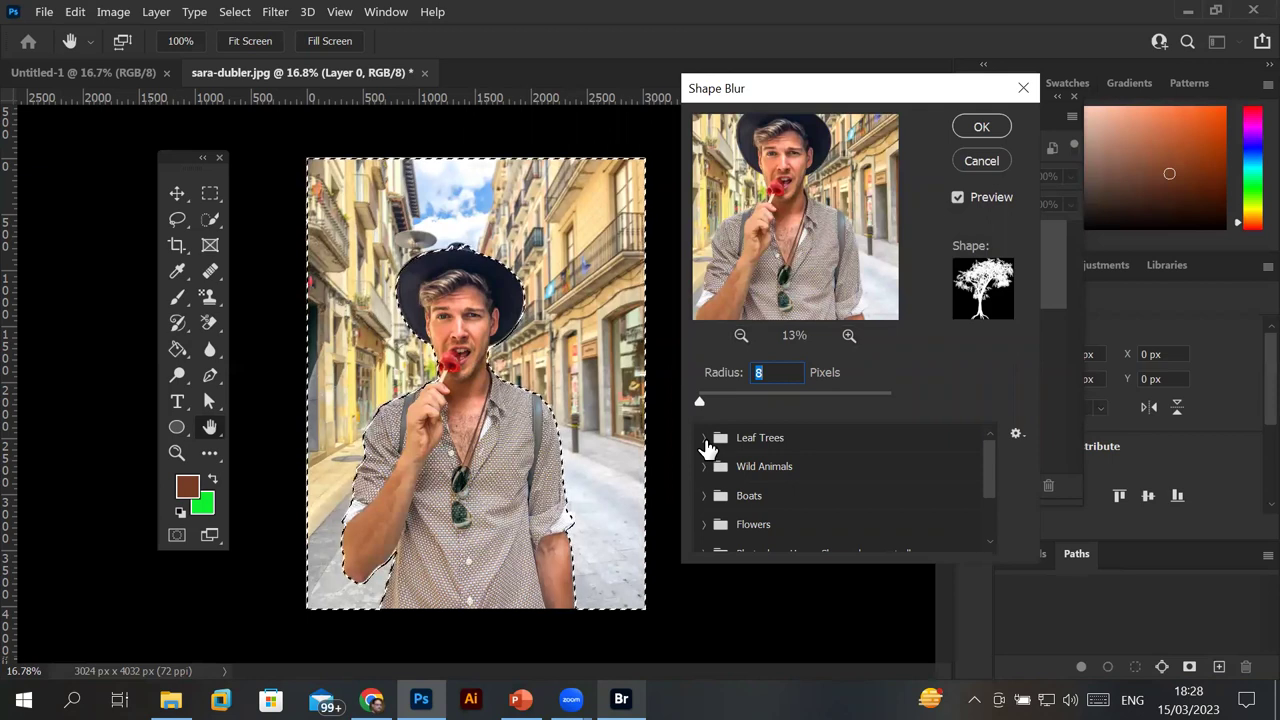
Choose the palm tree shape from Leaf Trees and set radius to 175 pixels.
{"action": "left_click", "coordinate": [704, 437]}
{"action": "left_click", "coordinate": [792, 467]}
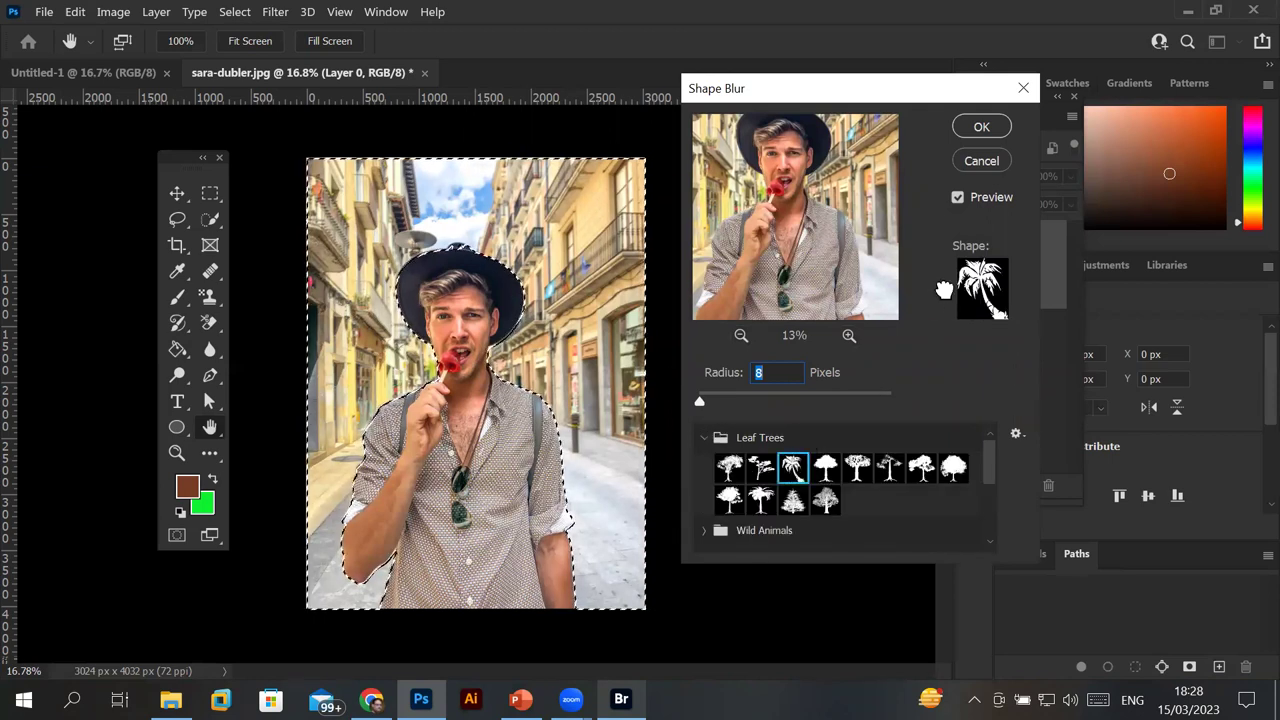
{"action": "left_click_drag", "start_coordinate": [700, 402], "coordinate": [731, 402]}
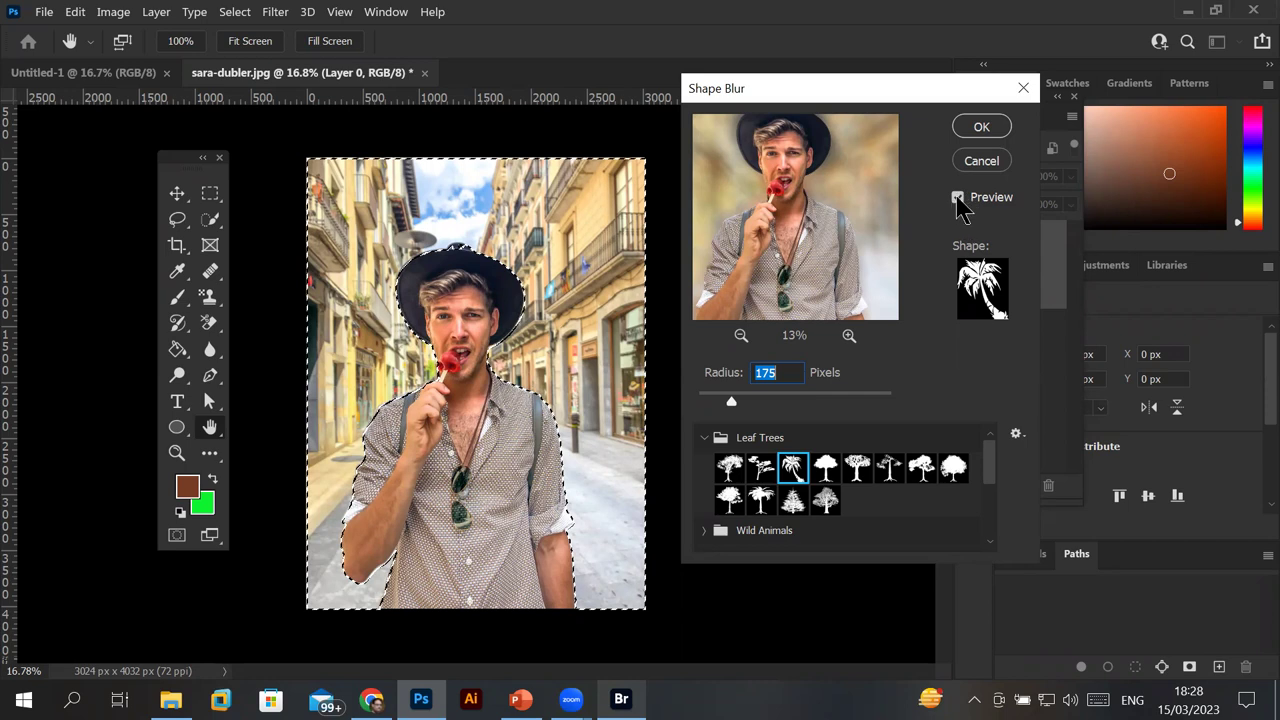
Try a 1000-pixel shape blur radius, lower it to 72 with preview toggled, then cancel.
{"action": "type", "text": "1000"}
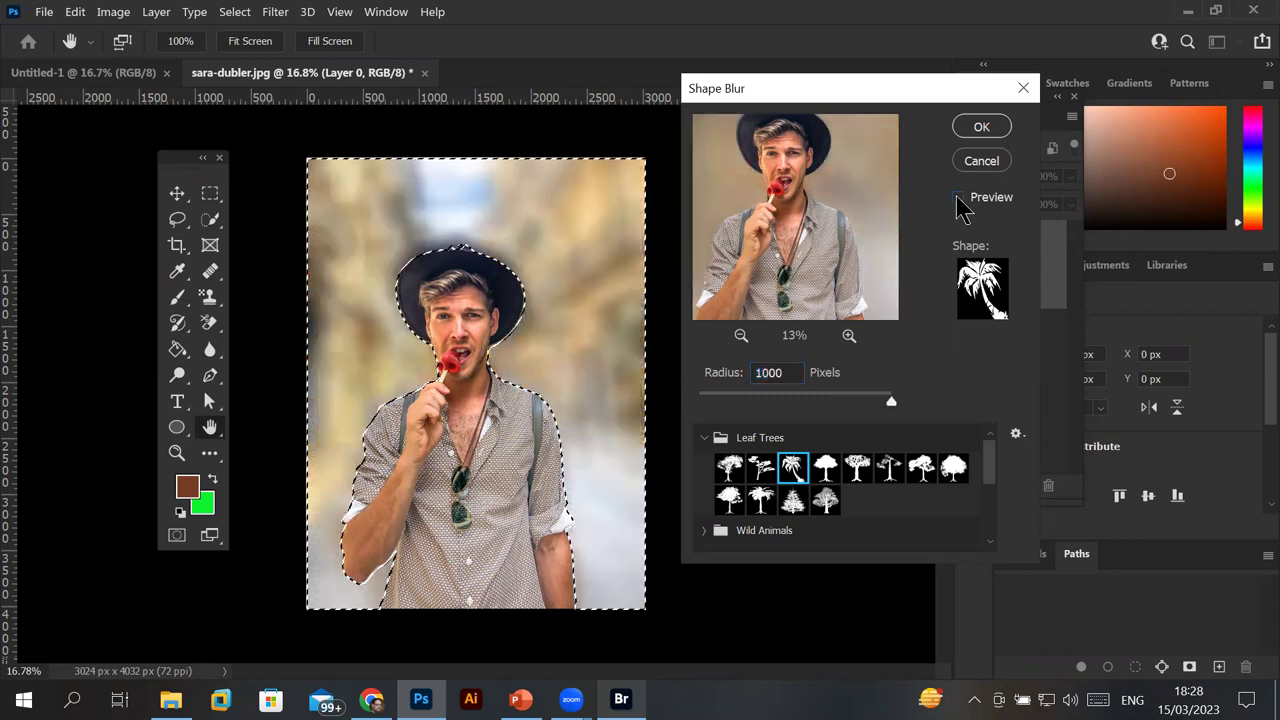
{"action": "left_click", "coordinate": [957, 199]}
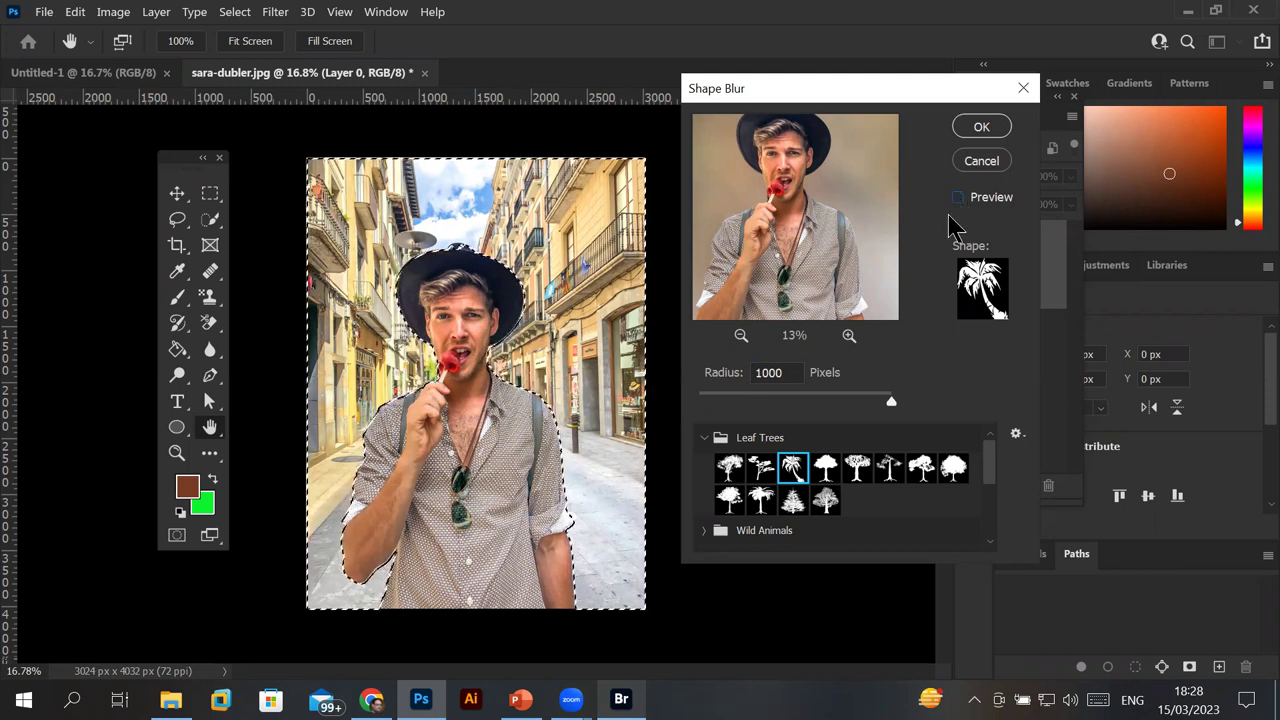
{"action": "mouse_move", "coordinate": [891, 402]}
{"action": "left_mouse_down"}
{"action": "mouse_move", "coordinate": [700, 404]}
{"action": "mouse_move", "coordinate": [711, 405]}
{"action": "left_mouse_up"}
{"action": "left_click", "coordinate": [960, 200]}
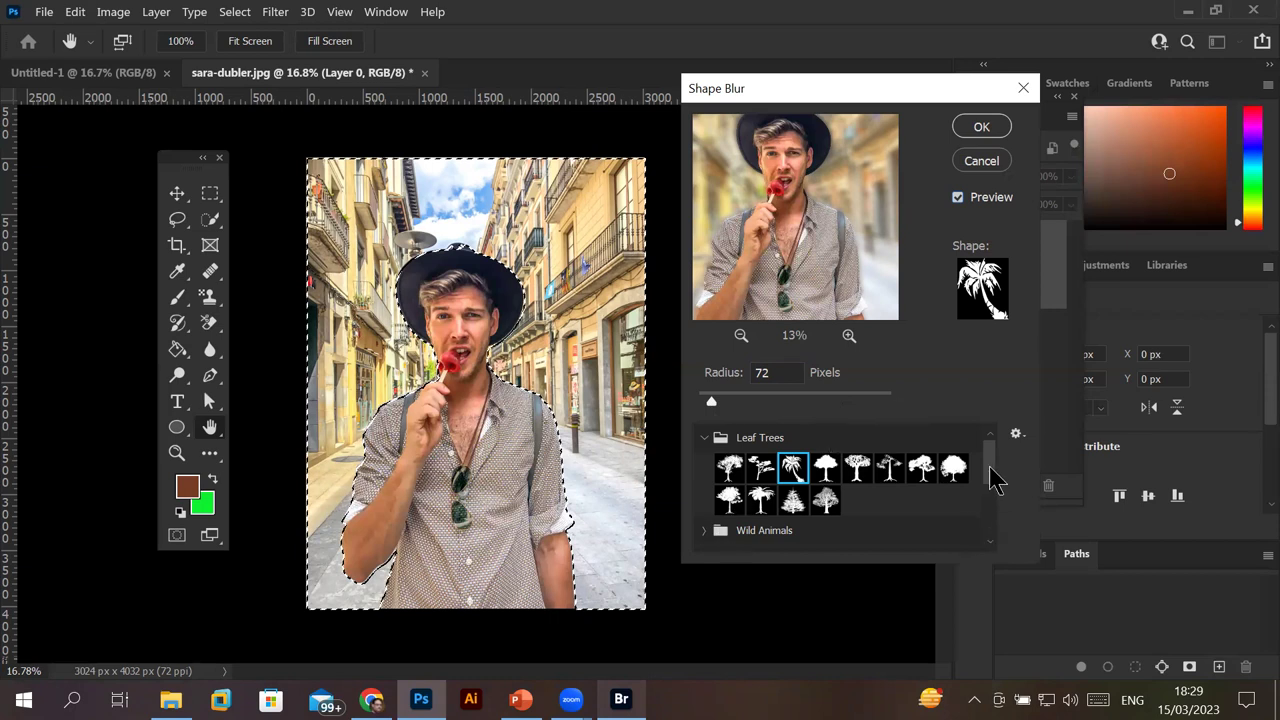
{"action": "scroll", "coordinate": [994, 525], "scroll_direction": "down", "scroll_amount": 5}
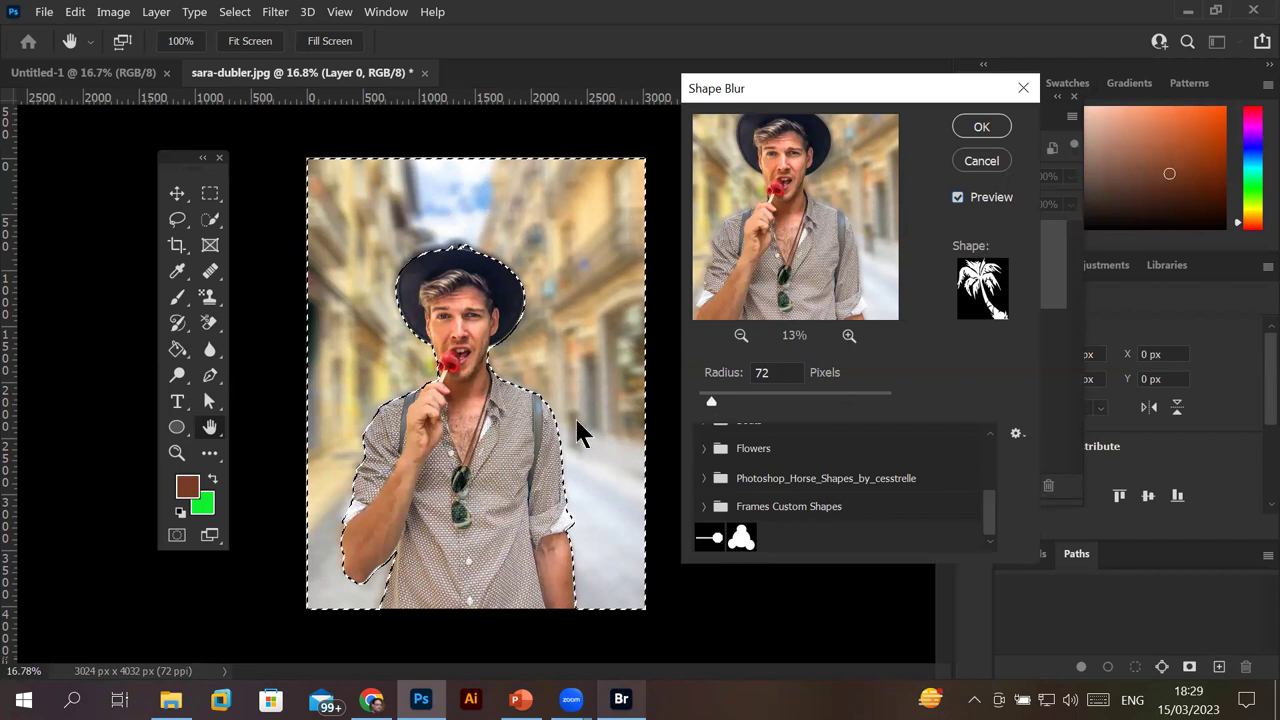
{"action": "left_click", "coordinate": [986, 166]}
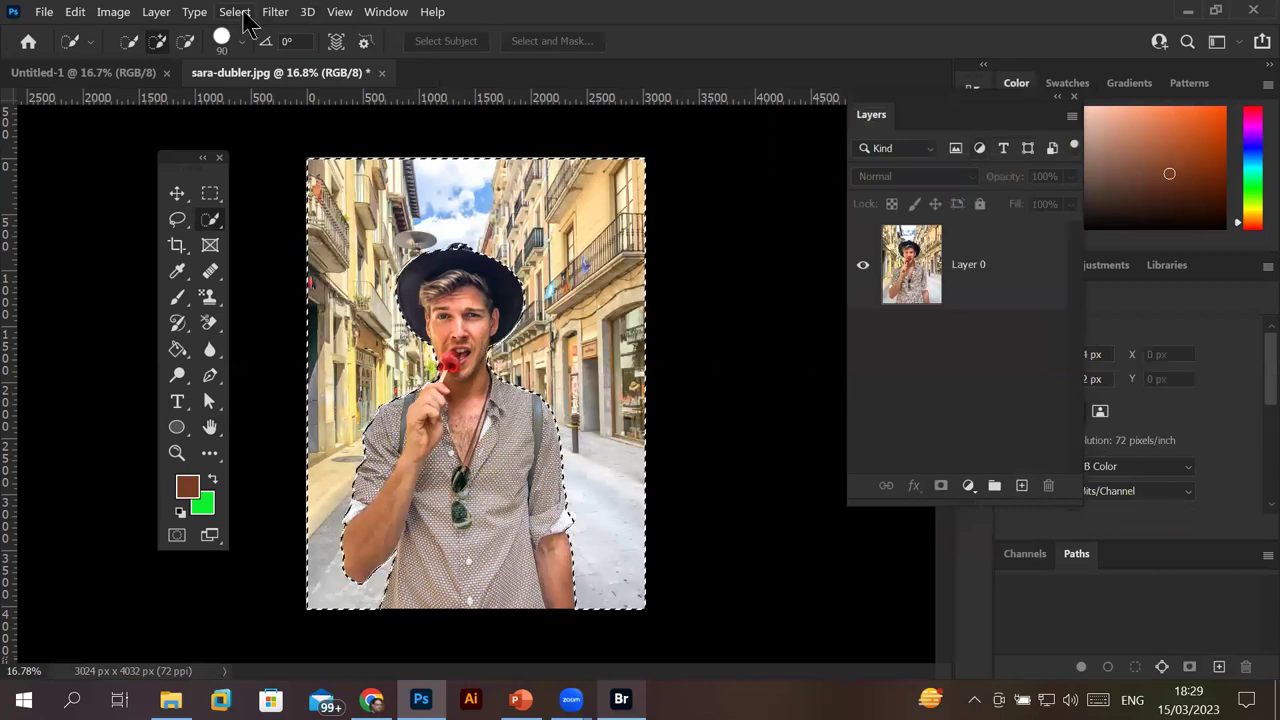
Browse the Filter menu, make Layer 0 active, and bring up the Distort filter list.
{"action": "left_click", "coordinate": [276, 12]}
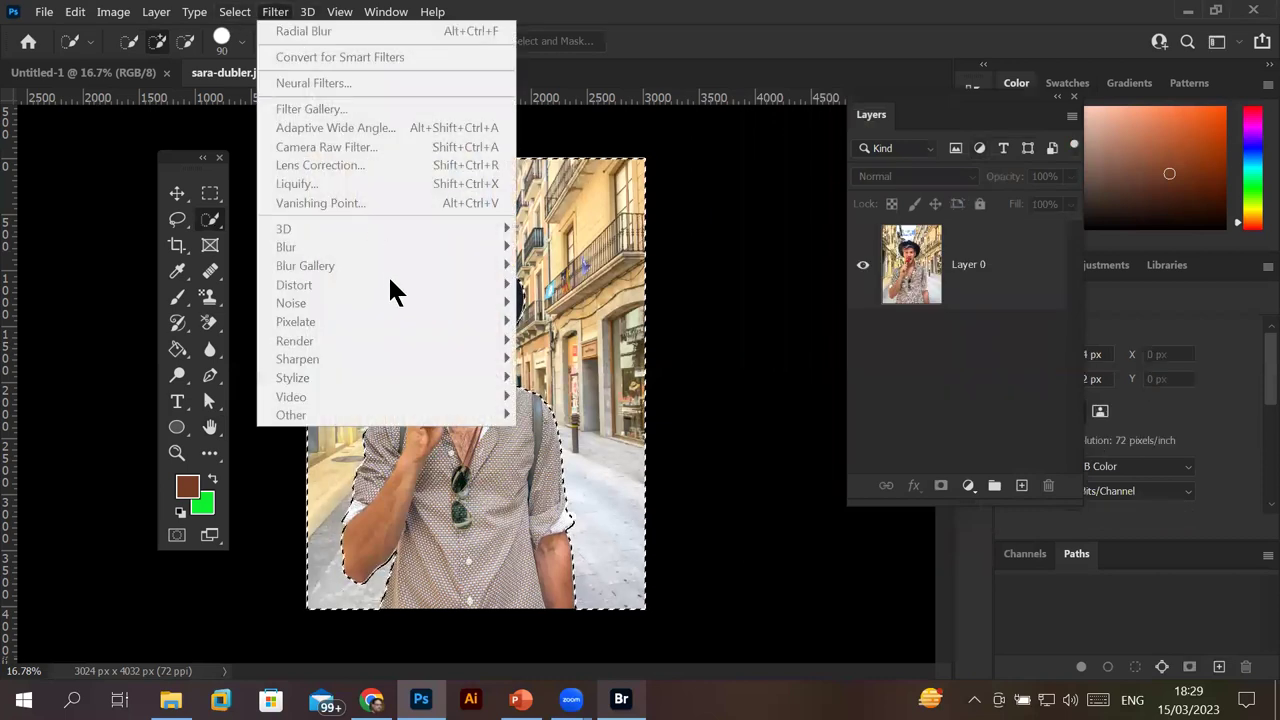
{"action": "left_click", "coordinate": [585, 338]}
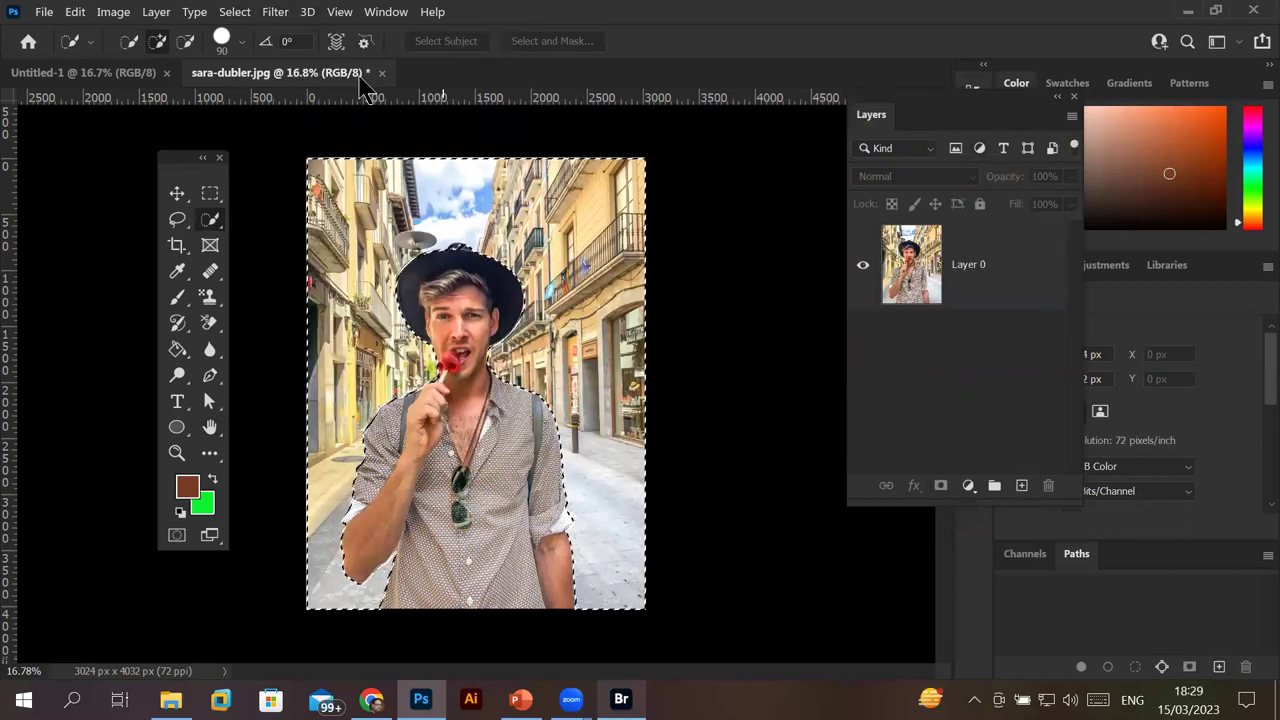
{"action": "left_click", "coordinate": [240, 14]}
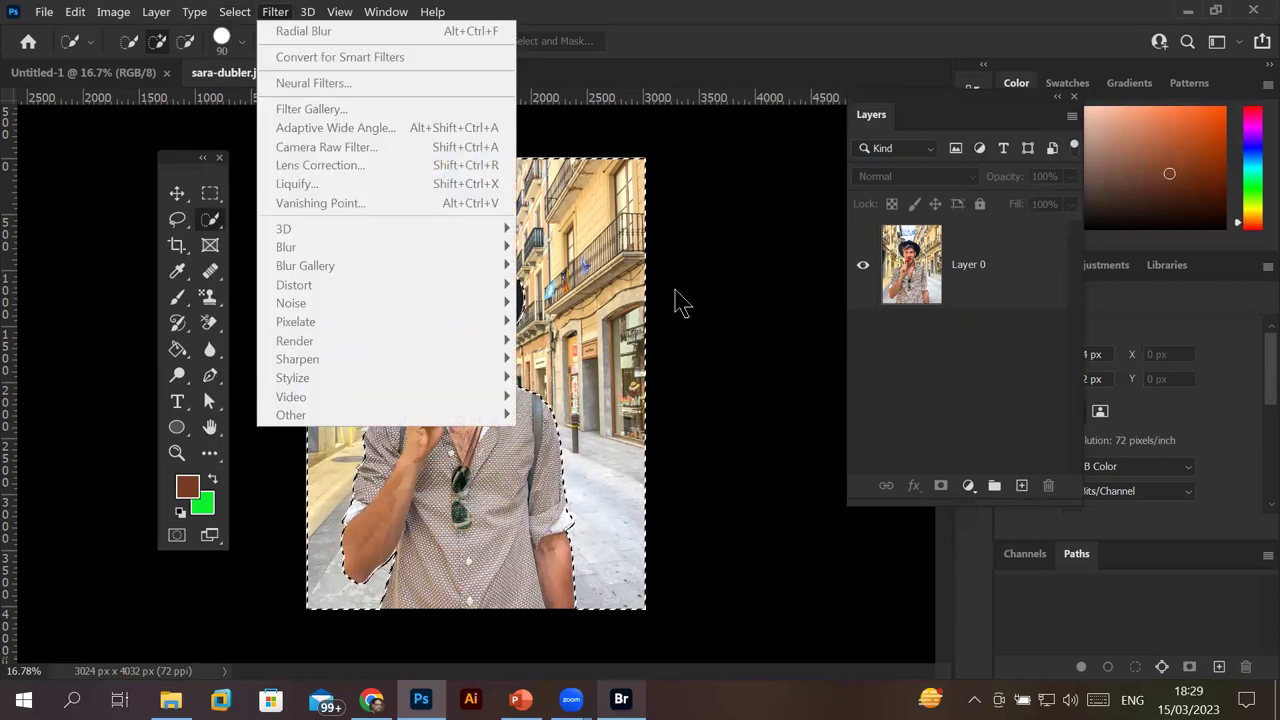
{"action": "left_click", "coordinate": [770, 325]}
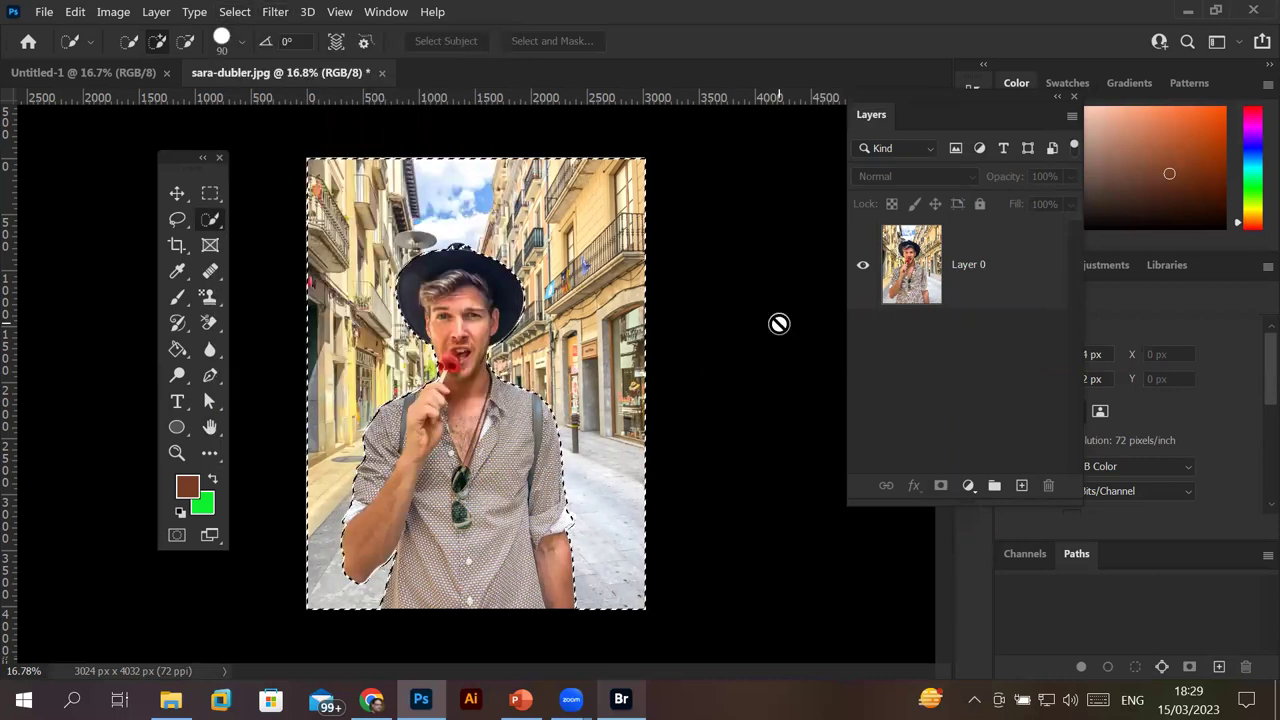
{"action": "left_click", "coordinate": [957, 283]}
{"action": "left_click", "coordinate": [277, 13]}
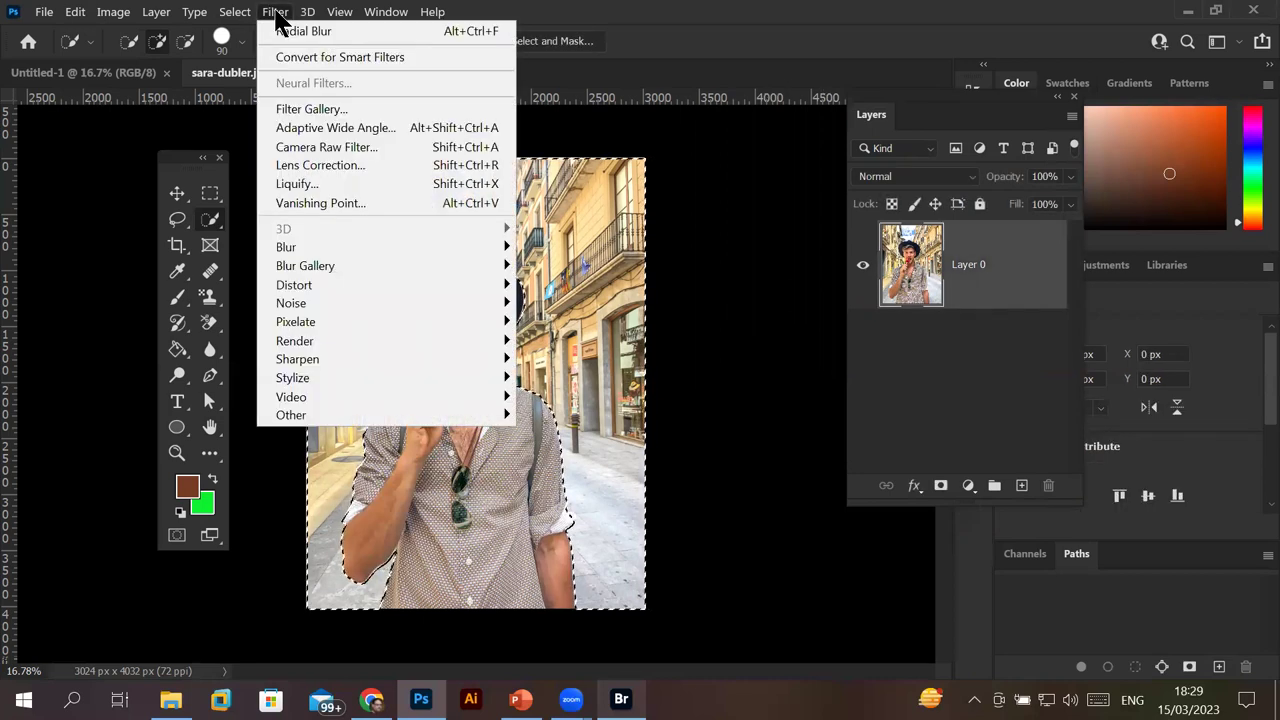
{"action": "mouse_move", "coordinate": [294, 285]}
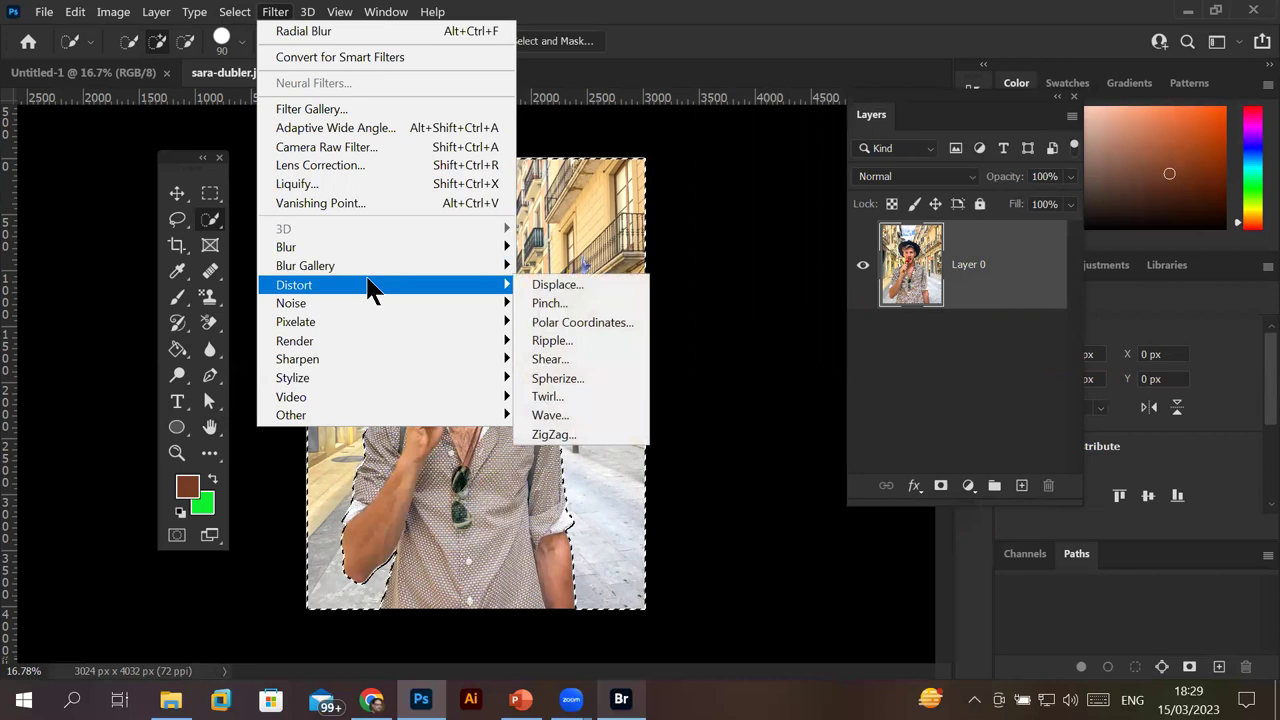
Start the ZigZag filter, move its dialog aside and zoom the preview out to 25%.
{"action": "left_click", "coordinate": [571, 438]}
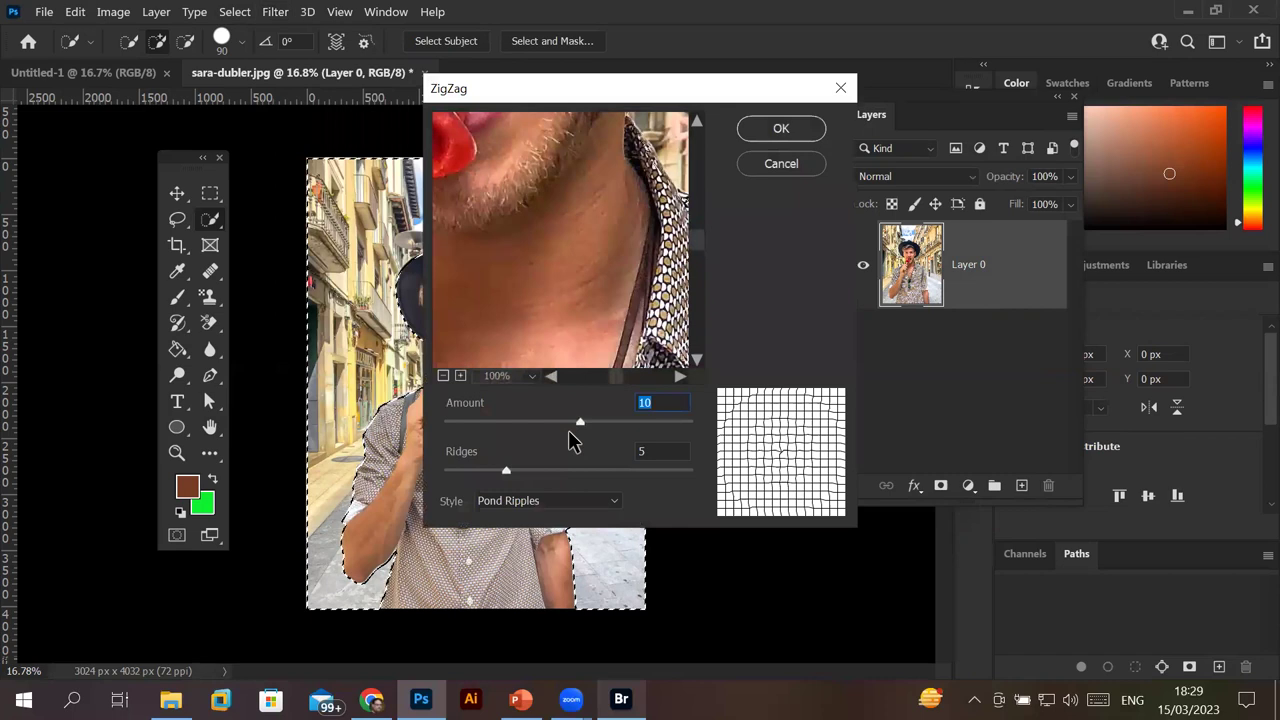
{"action": "left_click_drag", "start_coordinate": [640, 90], "coordinate": [877, 80]}
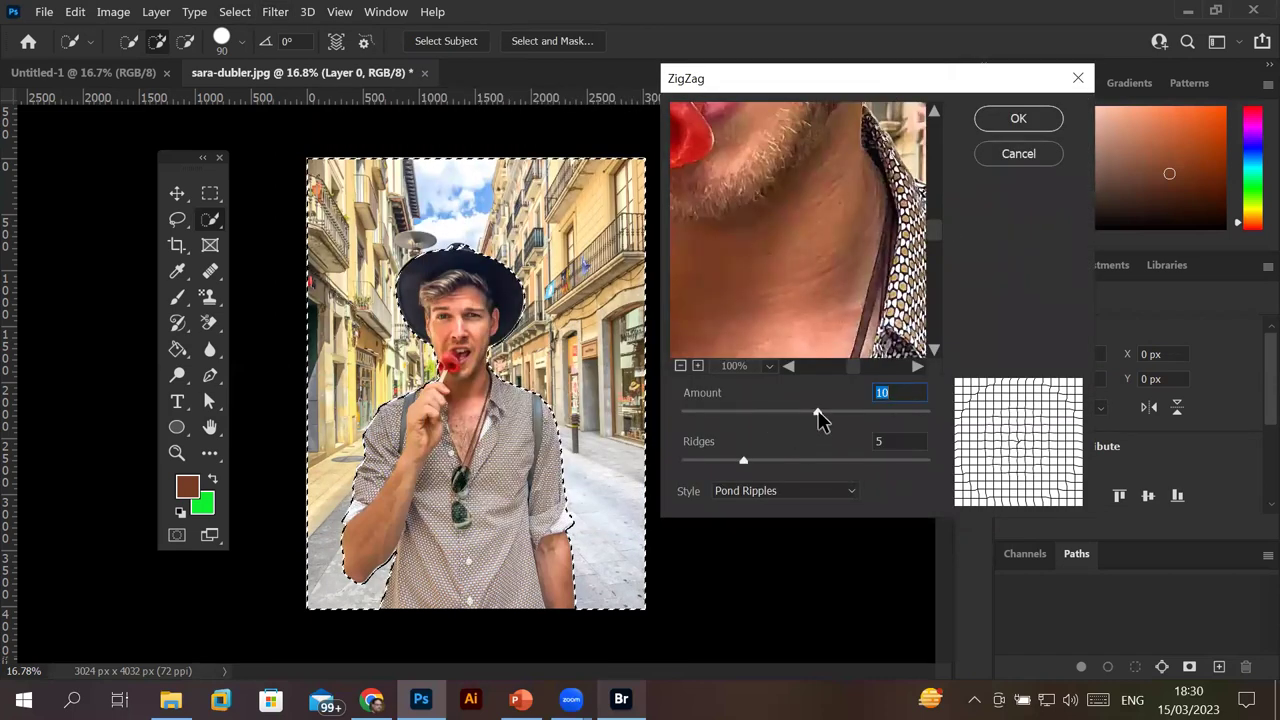
{"action": "left_click_drag", "start_coordinate": [818, 410], "coordinate": [859, 409]}
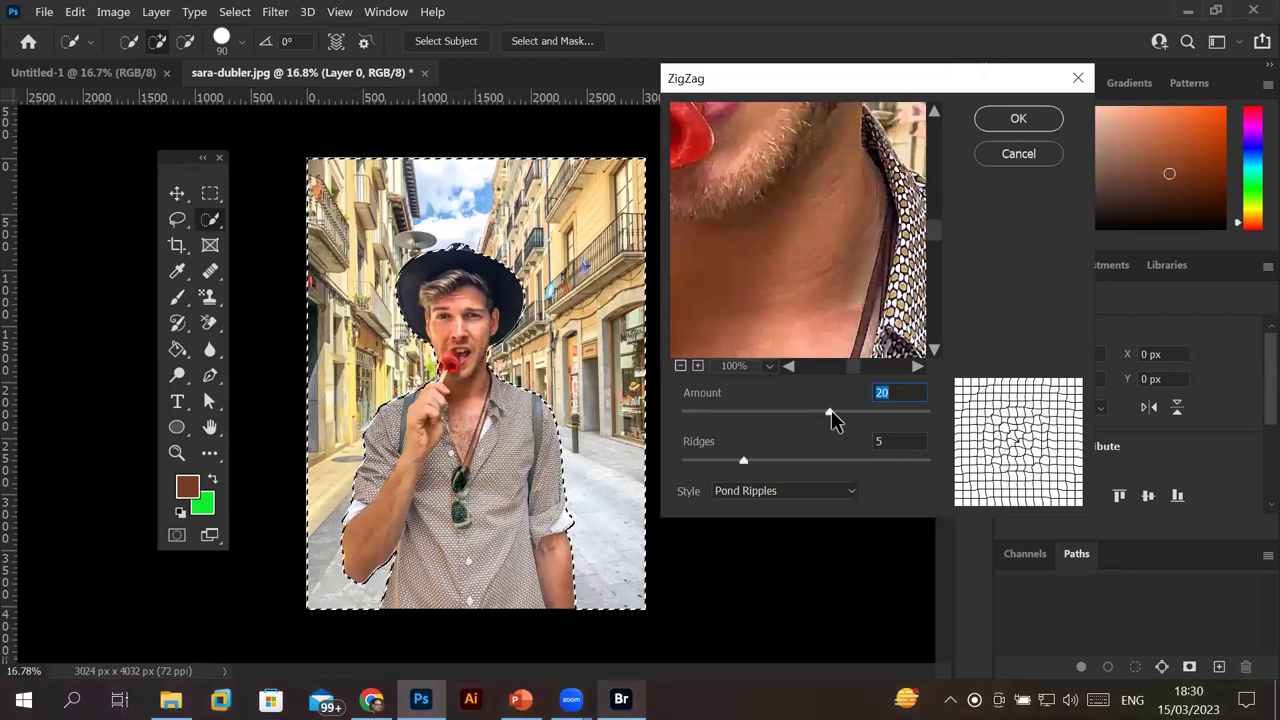
{"action": "scroll", "coordinate": [831, 186], "scroll_direction": "up", "scroll_amount": 3}
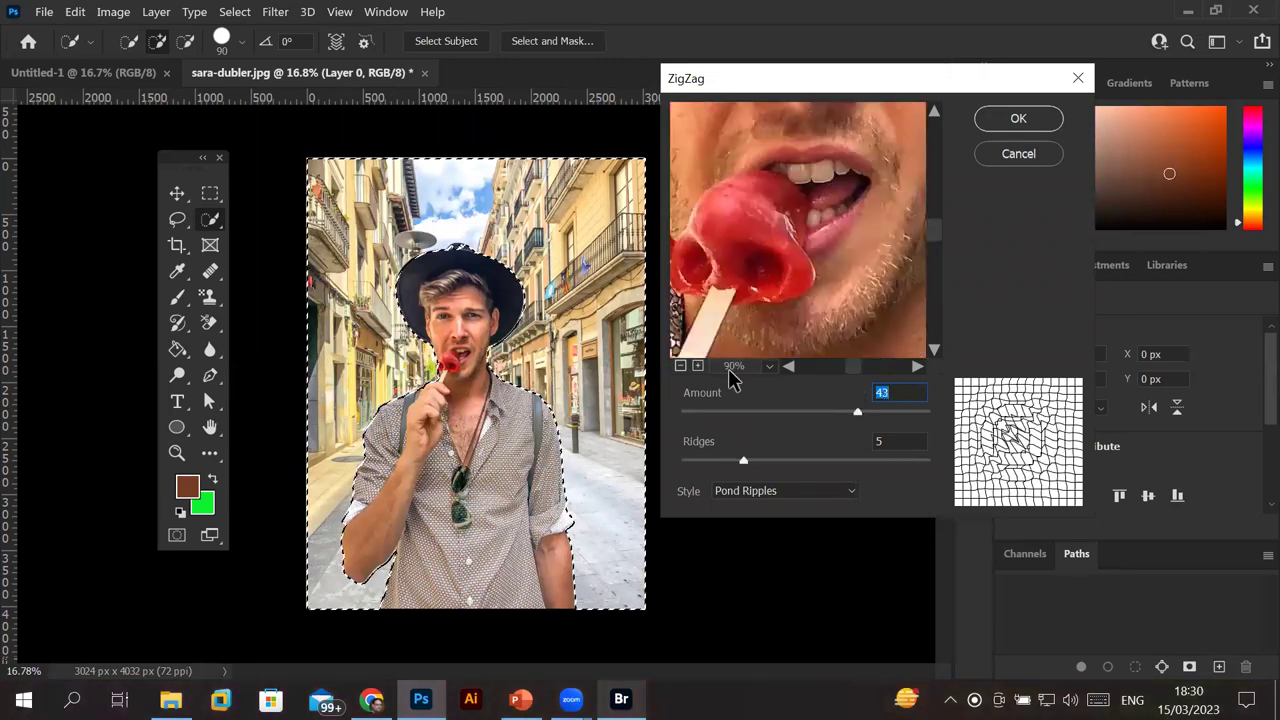
{"action": "left_click", "coordinate": [680, 366]}
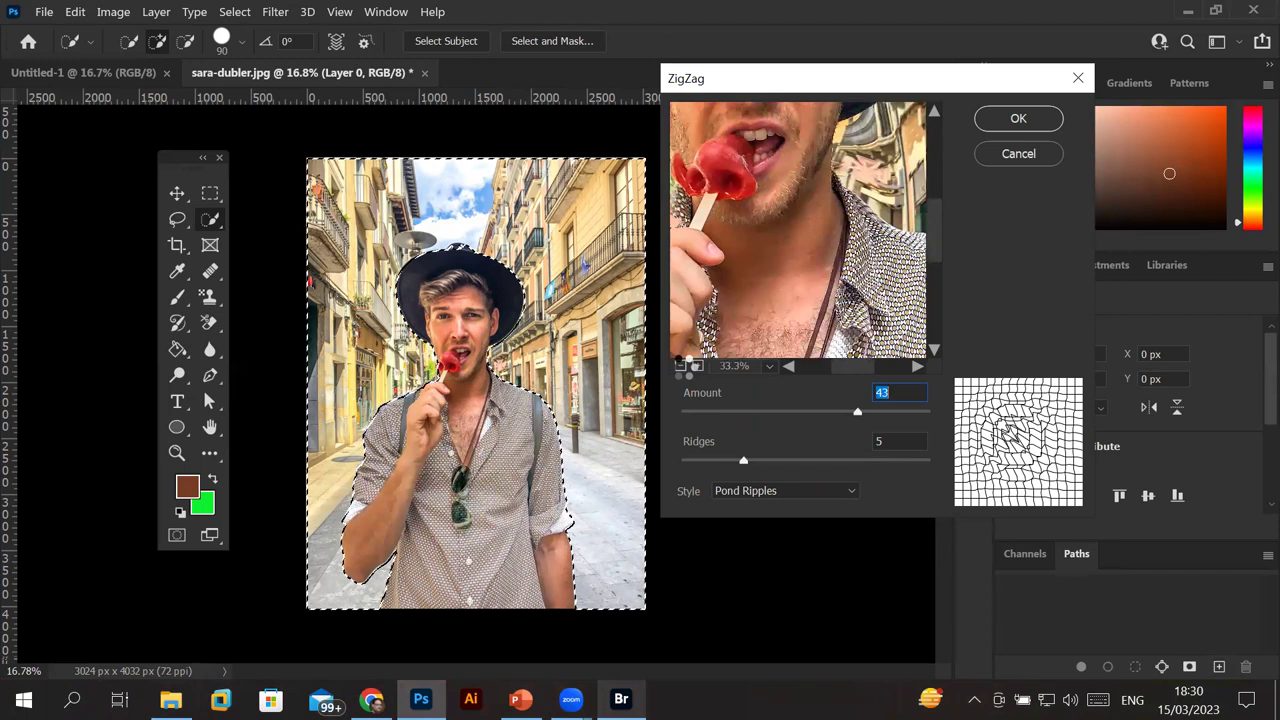
{"action": "left_click", "coordinate": [680, 366]}
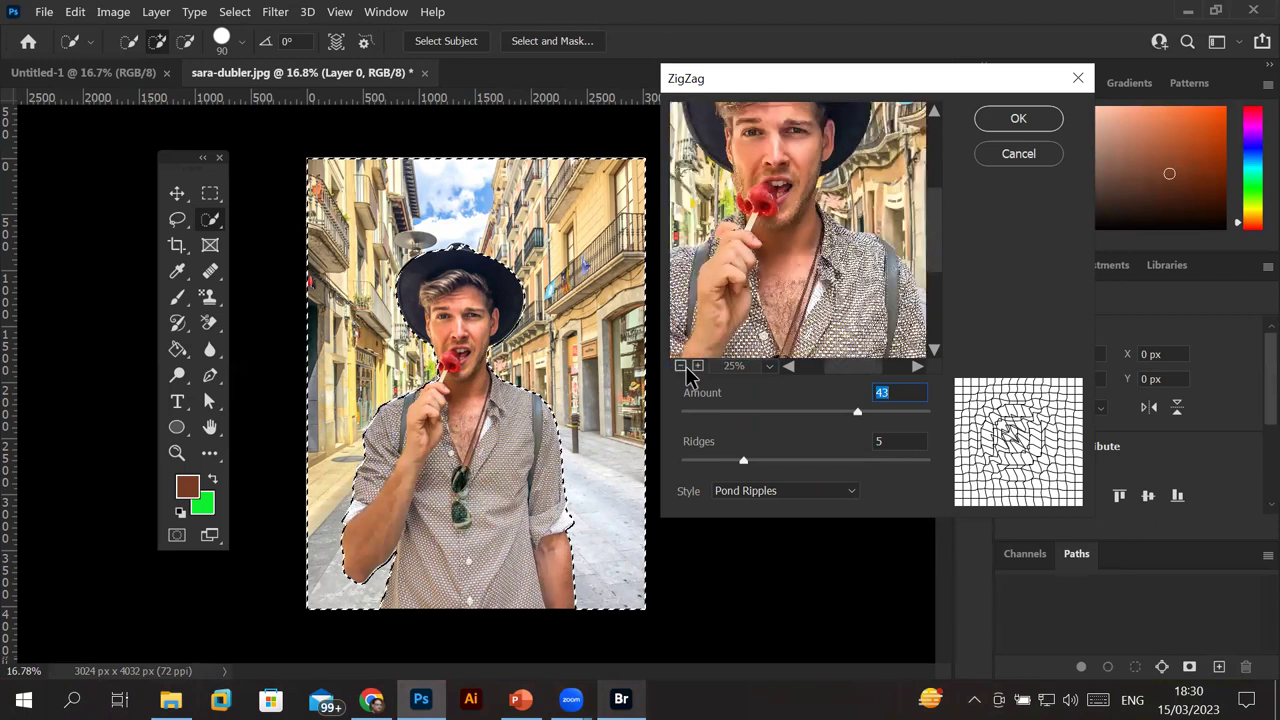
Set ZigZag Ridges to 13 and Amount to -100 in Pond Ripples style.
{"action": "left_click", "coordinate": [773, 462]}
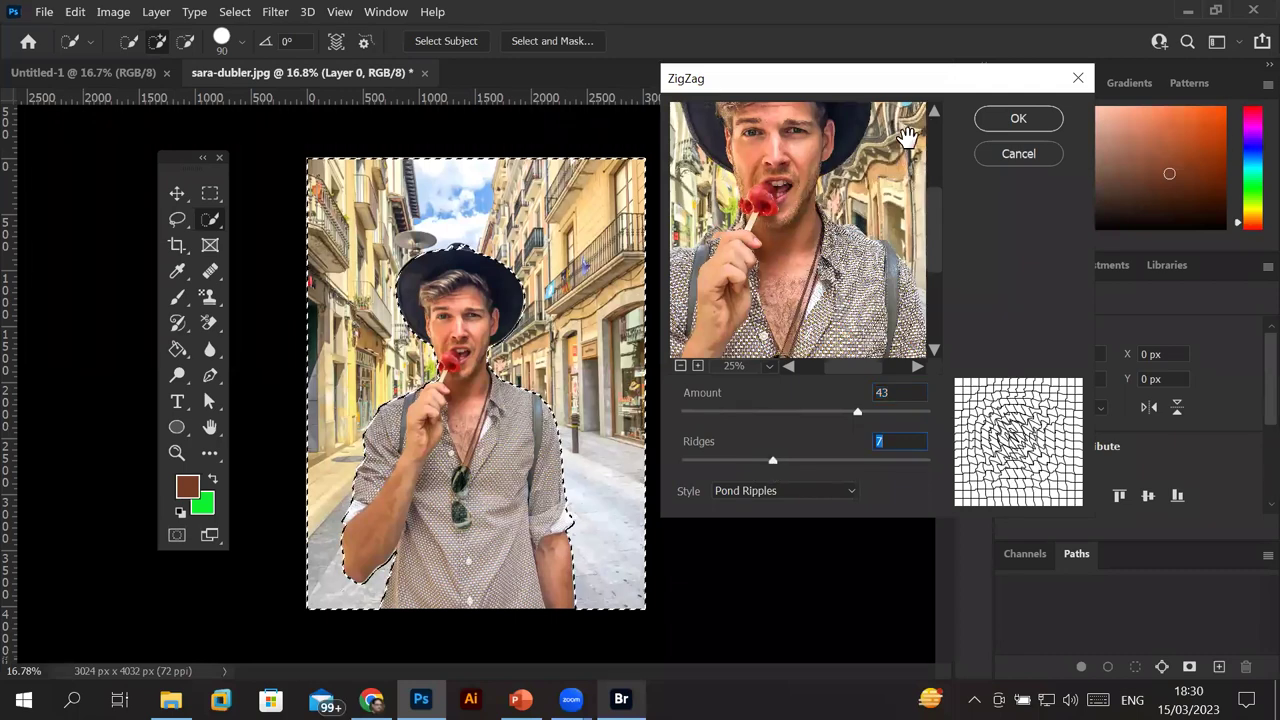
{"action": "left_click_drag", "start_coordinate": [884, 165], "coordinate": [816, 250]}
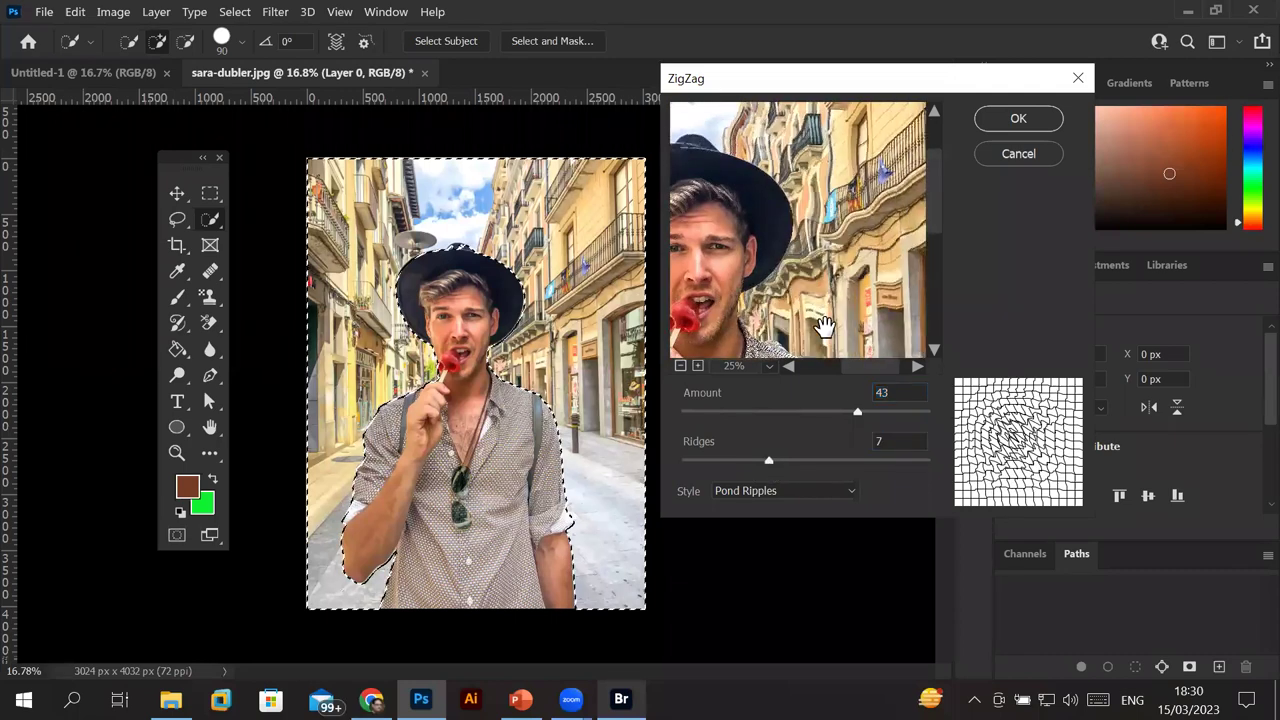
{"action": "left_click_drag", "start_coordinate": [768, 463], "coordinate": [847, 463]}
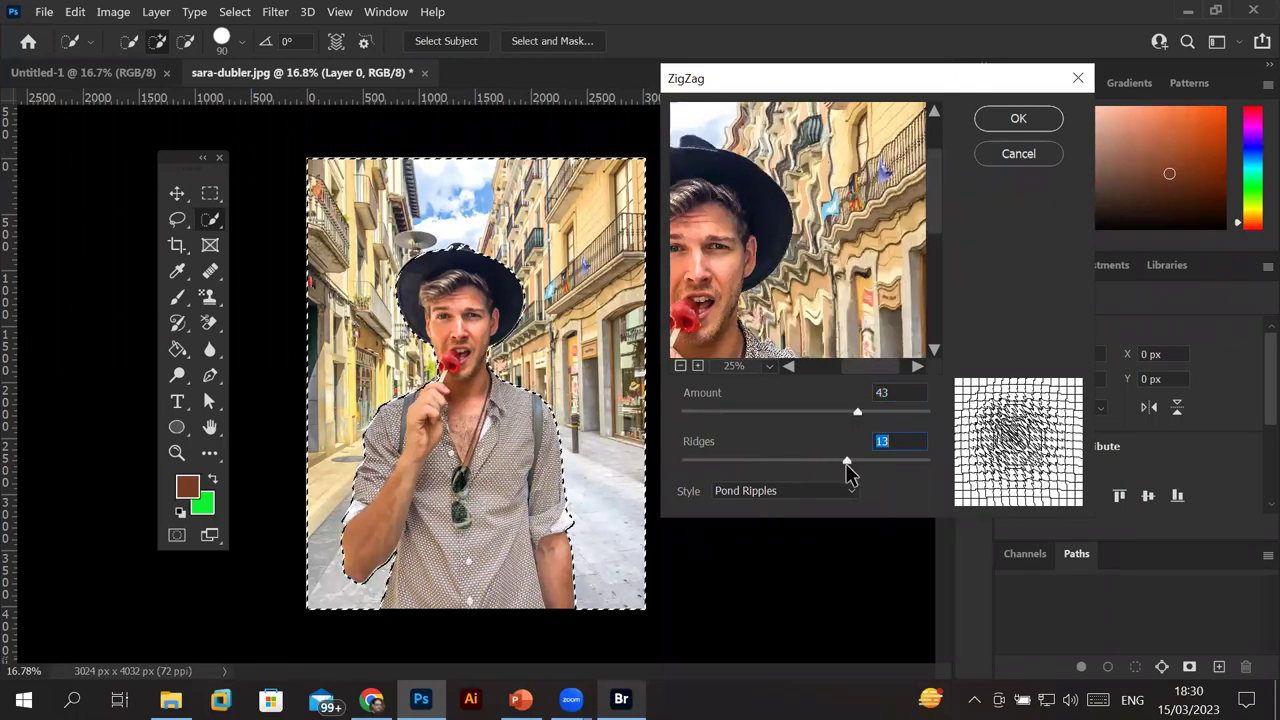
{"action": "mouse_move", "coordinate": [858, 412]}
{"action": "left_mouse_down"}
{"action": "mouse_move", "coordinate": [905, 412]}
{"action": "mouse_move", "coordinate": [757, 412]}
{"action": "mouse_move", "coordinate": [660, 432]}
{"action": "left_mouse_up"}
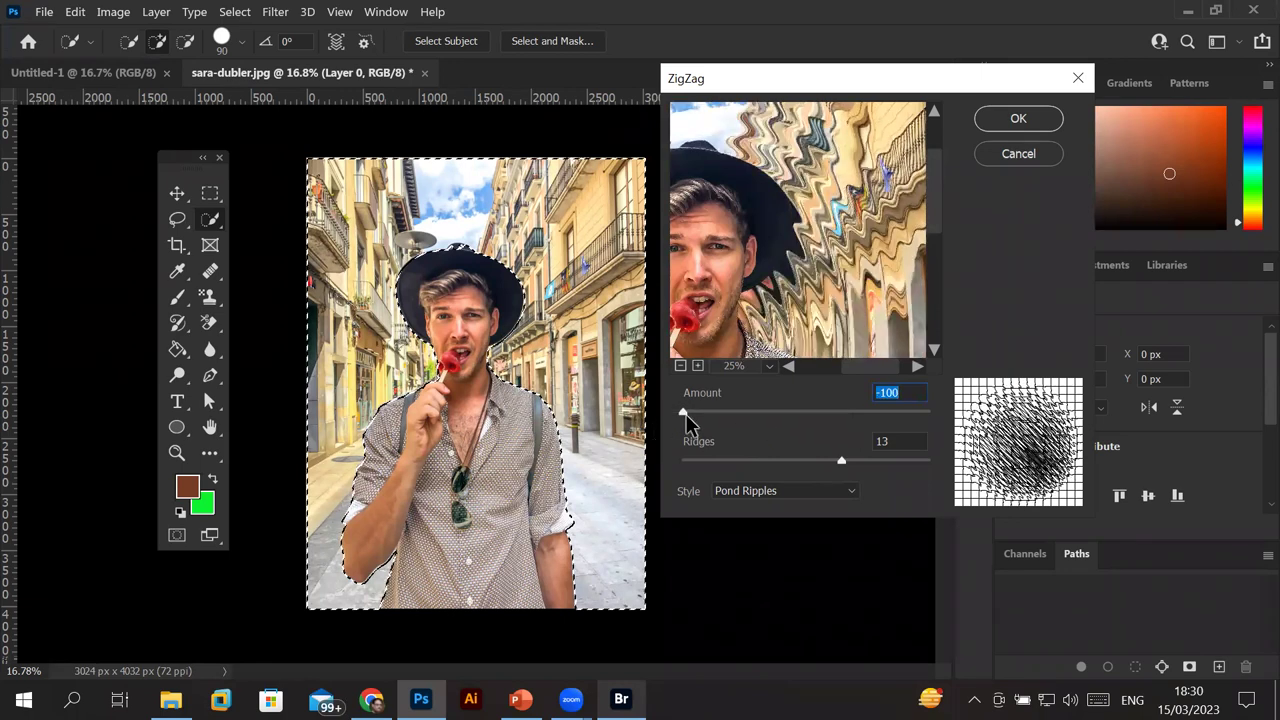
Raise the ZigZag Amount up from -100 and try lower Ridges counts.
{"action": "left_click_drag", "start_coordinate": [843, 470], "coordinate": [665, 462]}
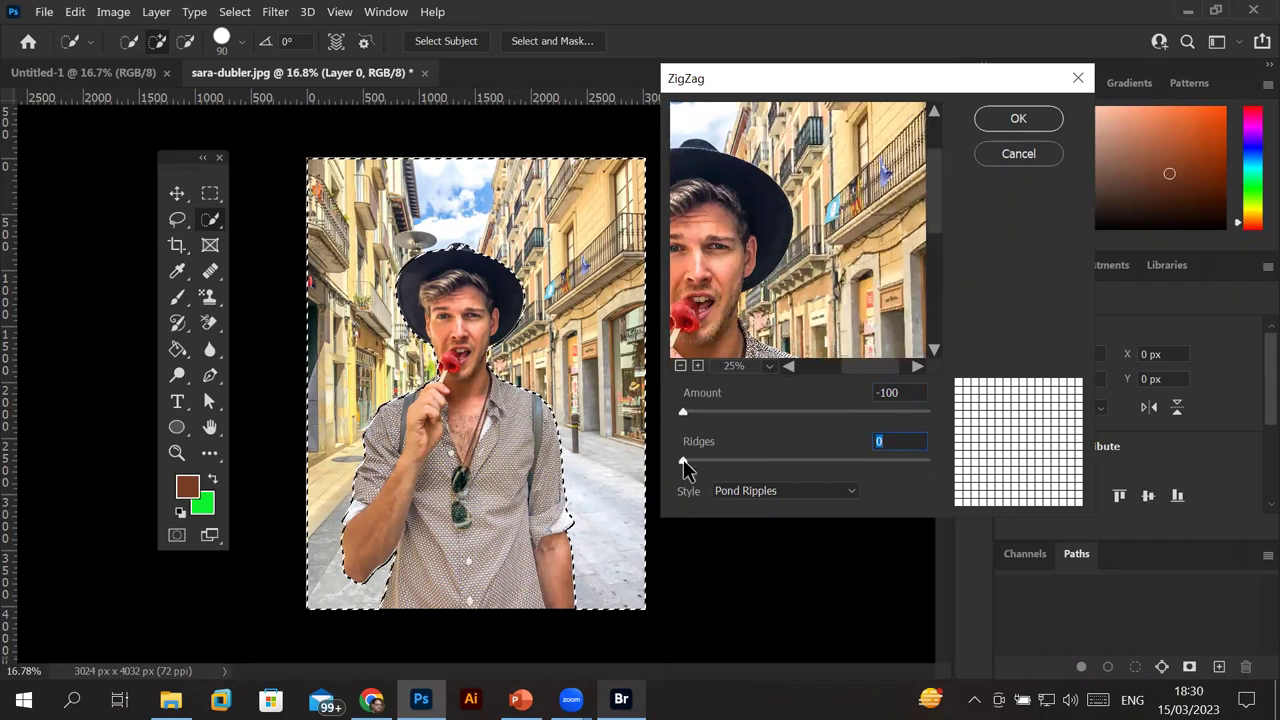
{"action": "left_click_drag", "start_coordinate": [684, 466], "coordinate": [720, 466]}
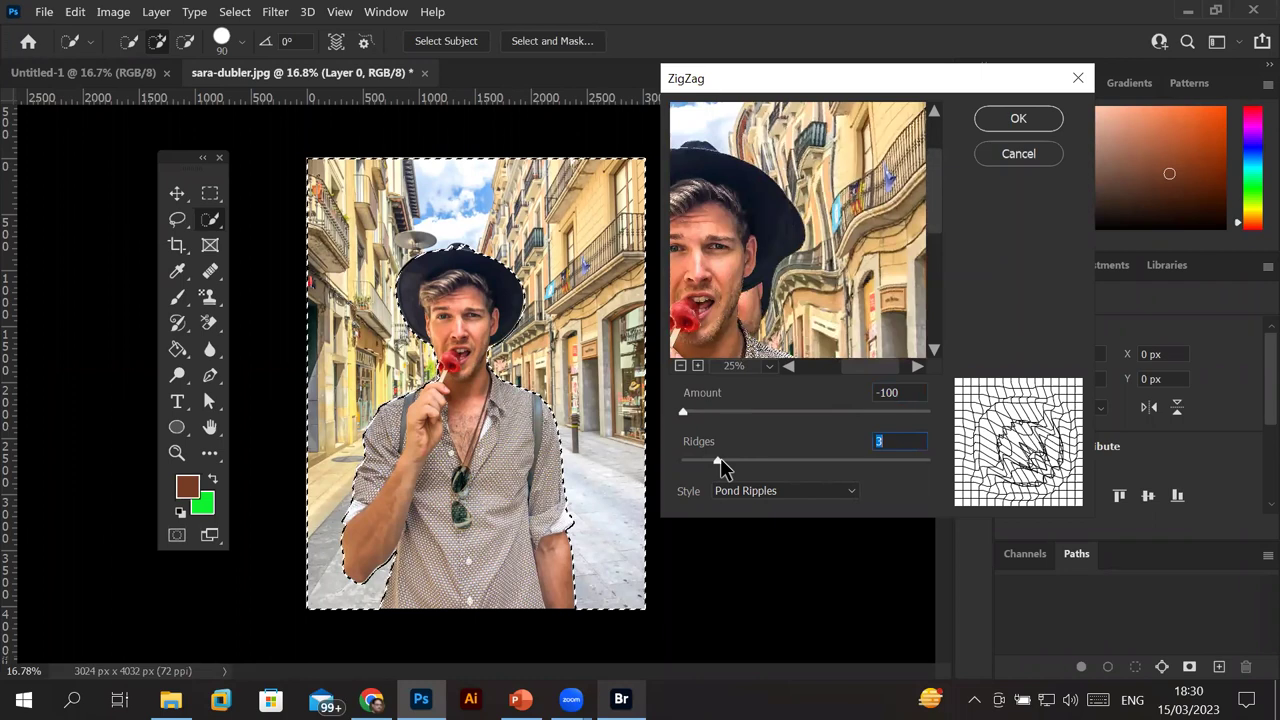
{"action": "left_click_drag", "start_coordinate": [685, 413], "coordinate": [895, 423]}
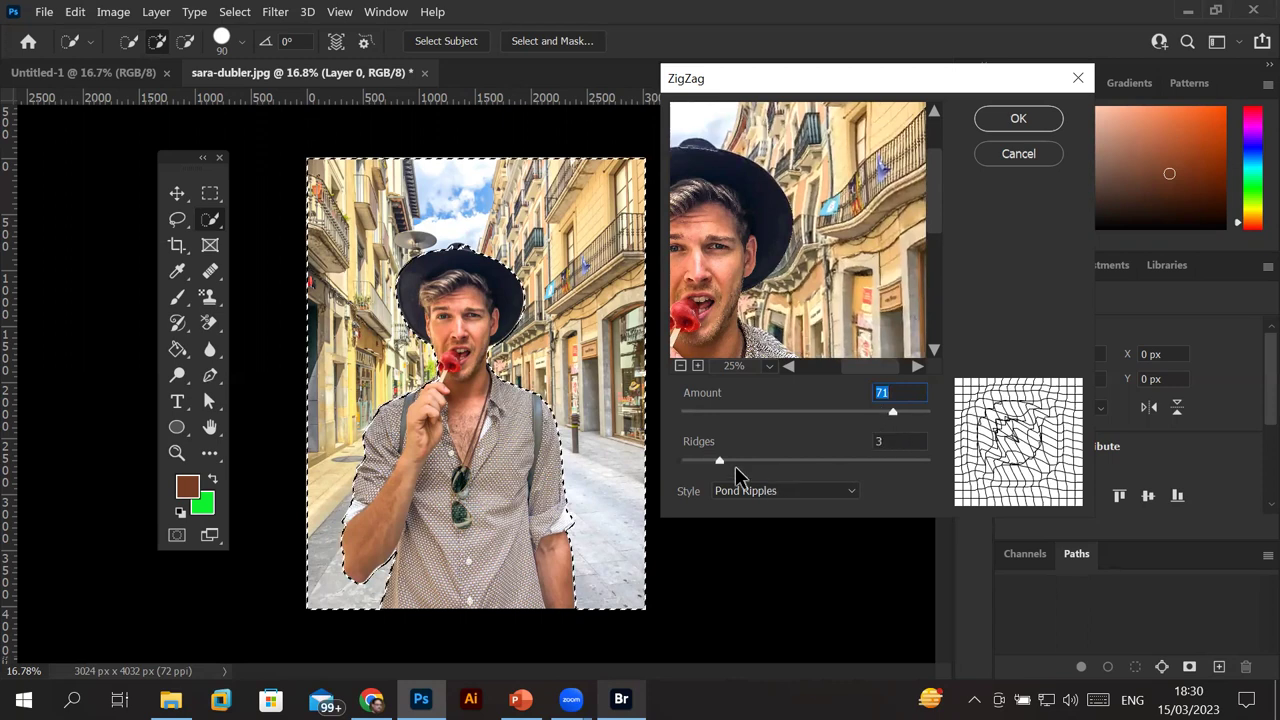
{"action": "left_click_drag", "start_coordinate": [720, 461], "coordinate": [781, 461]}
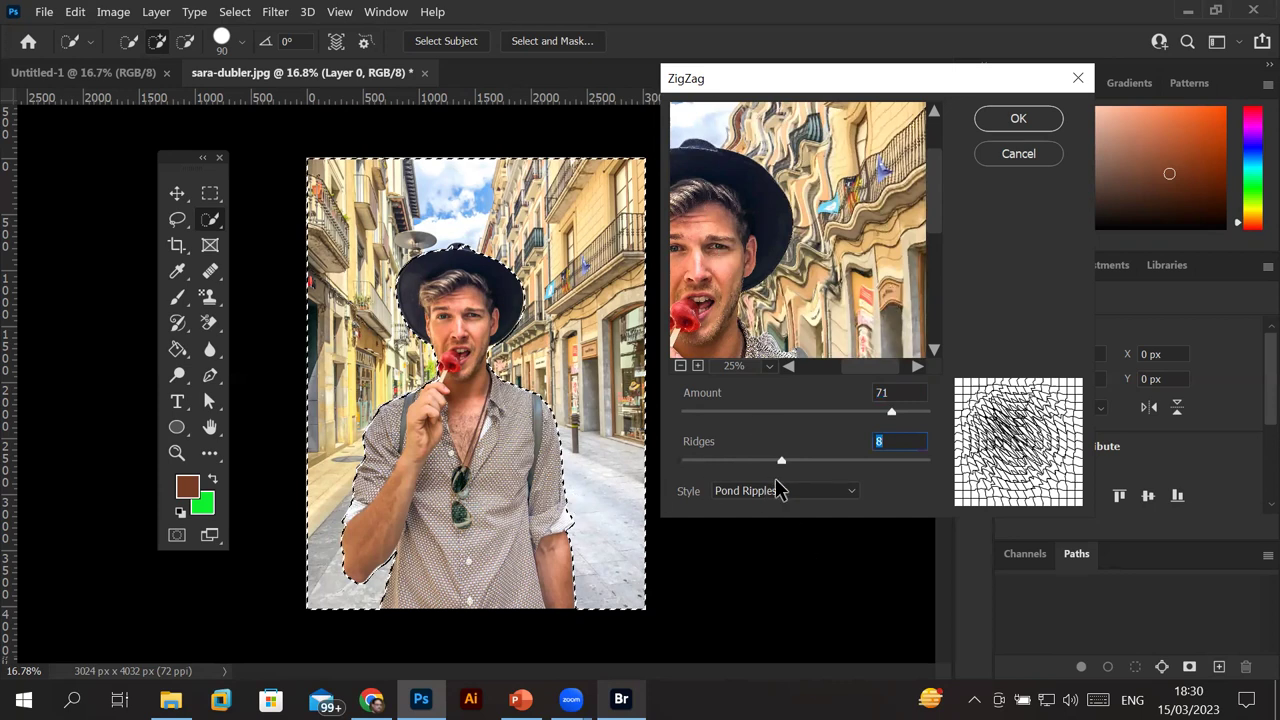
Switch the ZigZag style to Out From Center and raise Ridges to 16.
{"action": "left_click", "coordinate": [851, 495]}
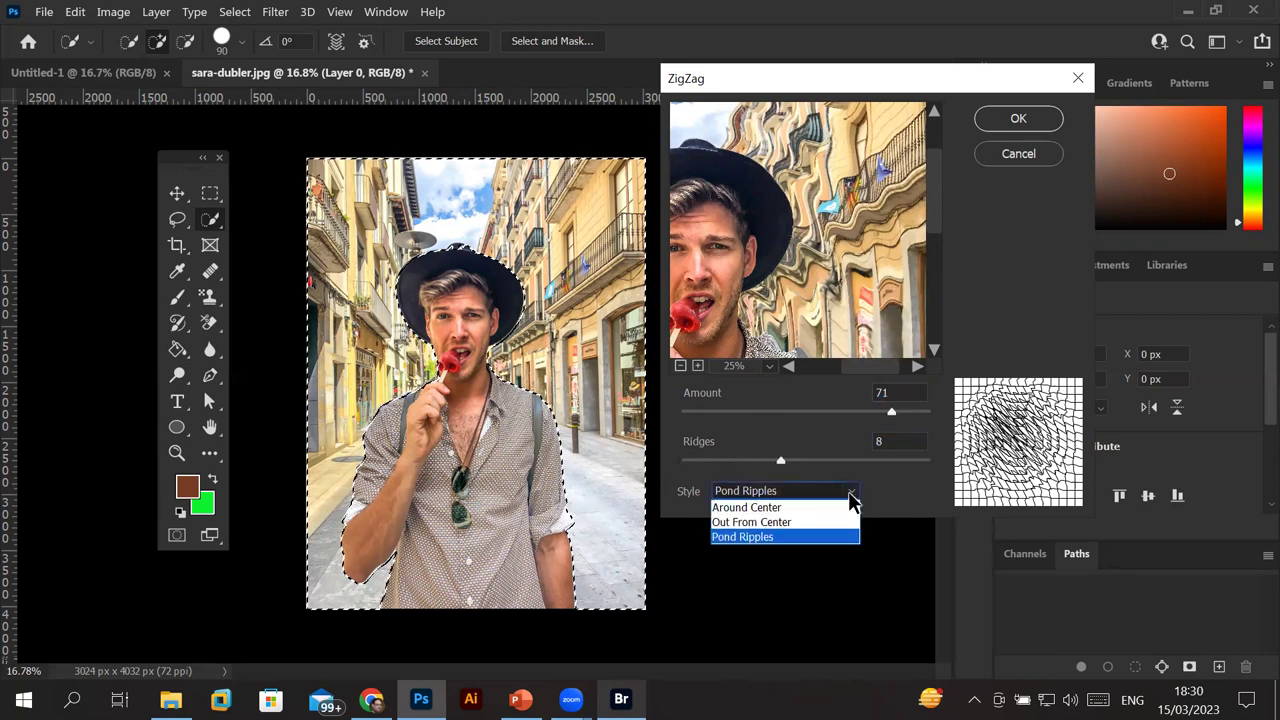
{"action": "left_click", "coordinate": [830, 510]}
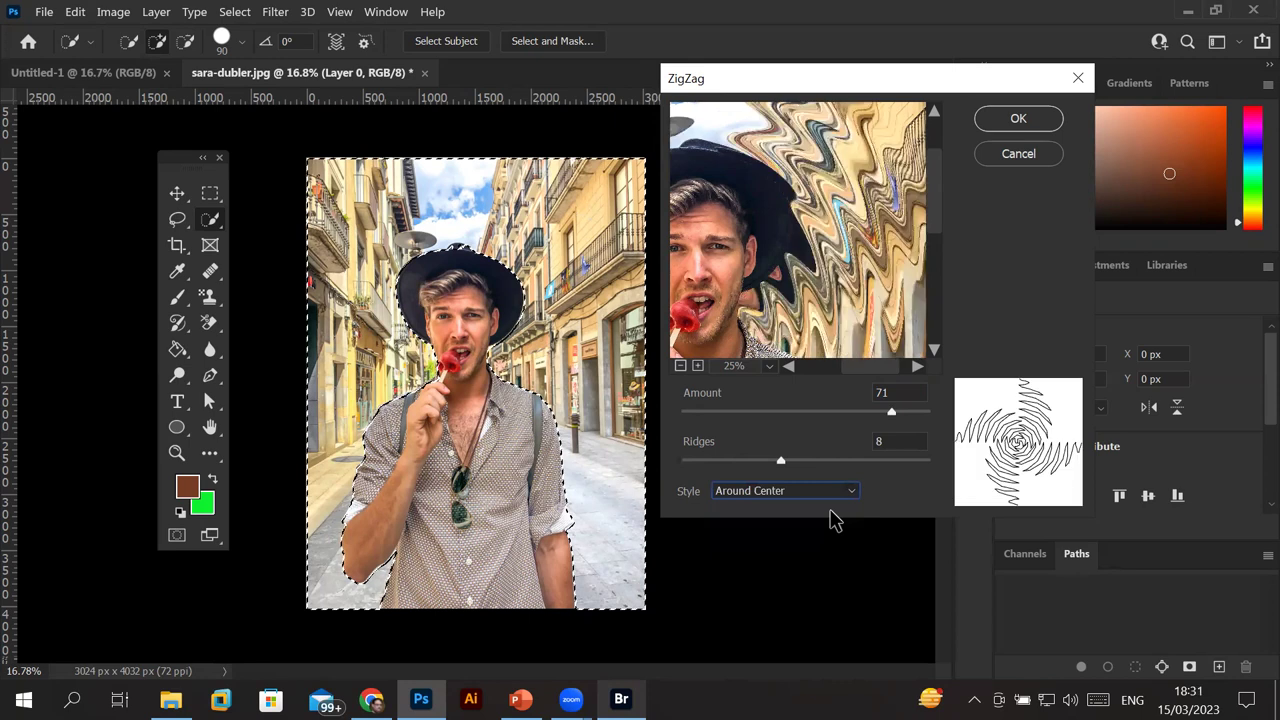
{"action": "left_click", "coordinate": [846, 491]}
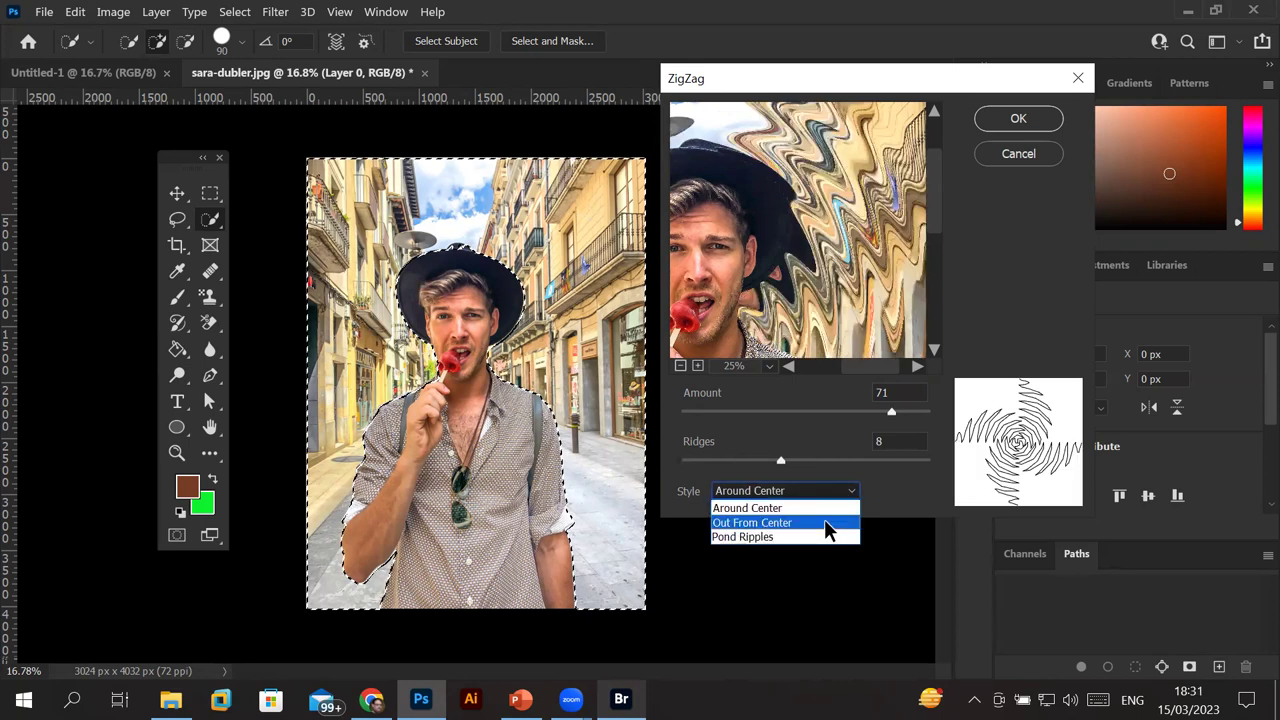
{"action": "left_click", "coordinate": [824, 524]}
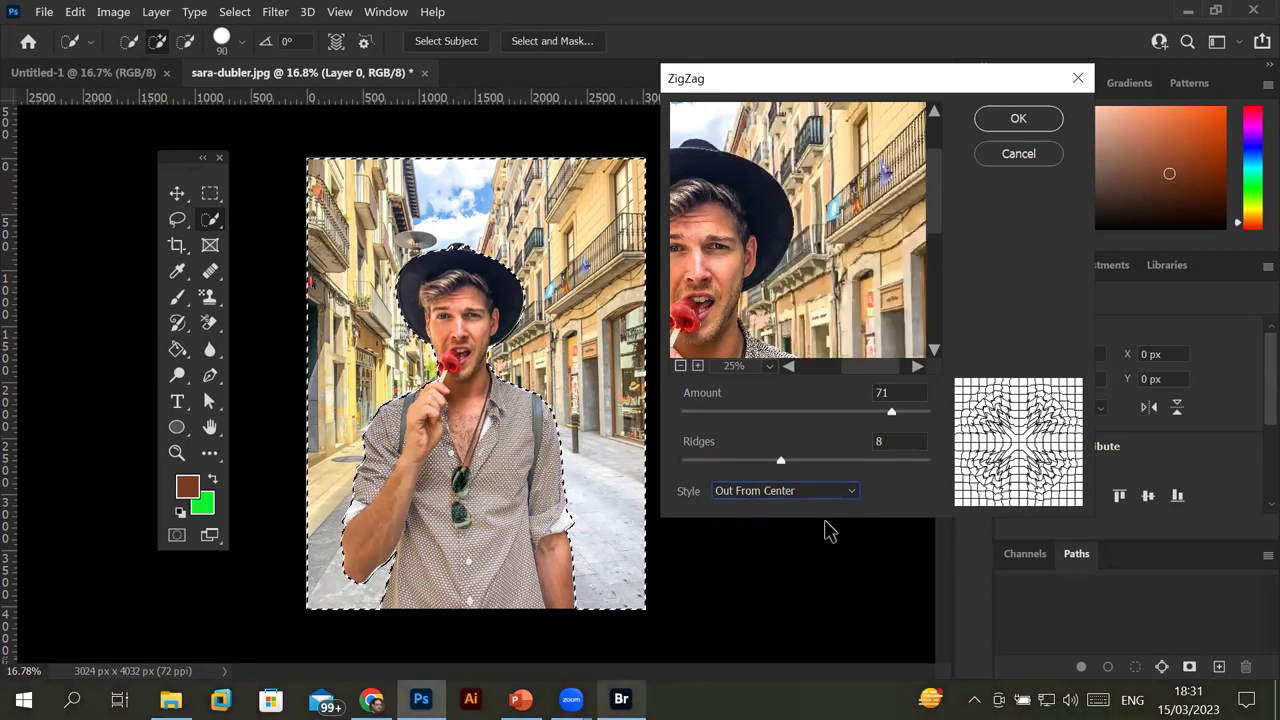
{"action": "left_click_drag", "start_coordinate": [781, 462], "coordinate": [887, 462]}
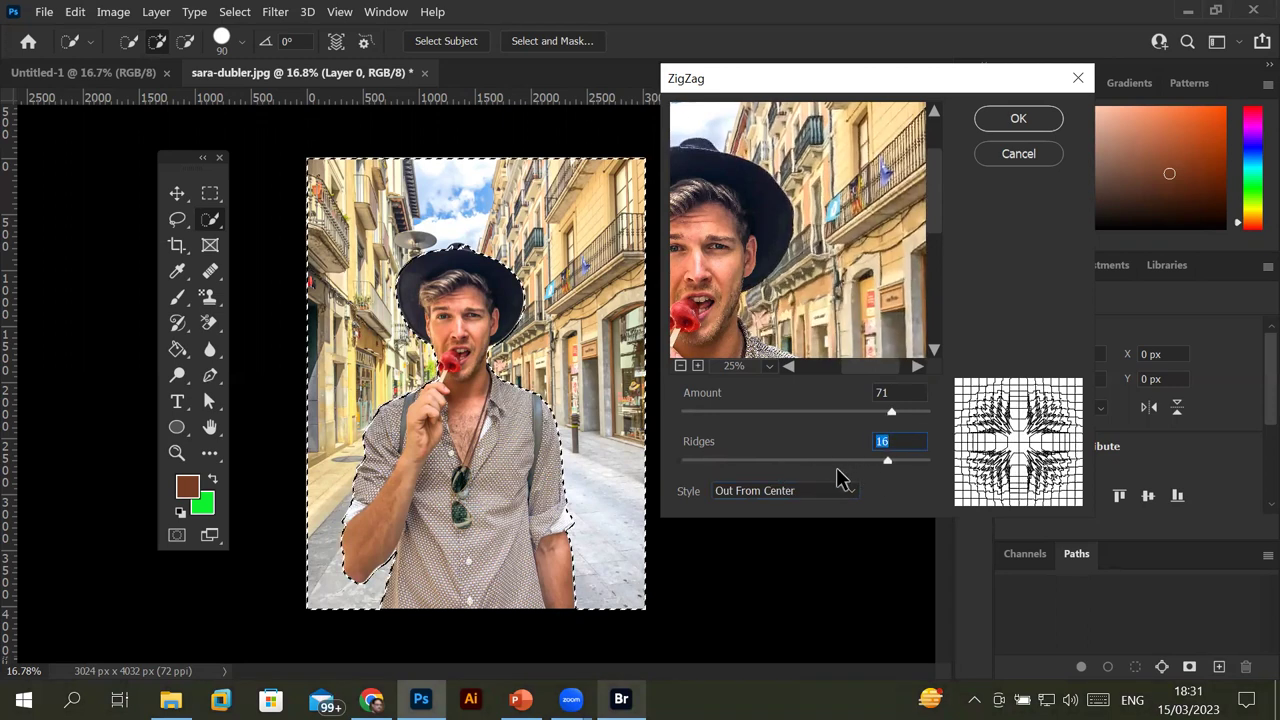
{"action": "left_click", "coordinate": [843, 462]}
Discard the ZigZag distortion and bring up the Twirl filter with its dialog moved aside.
{"action": "left_click", "coordinate": [1030, 156]}
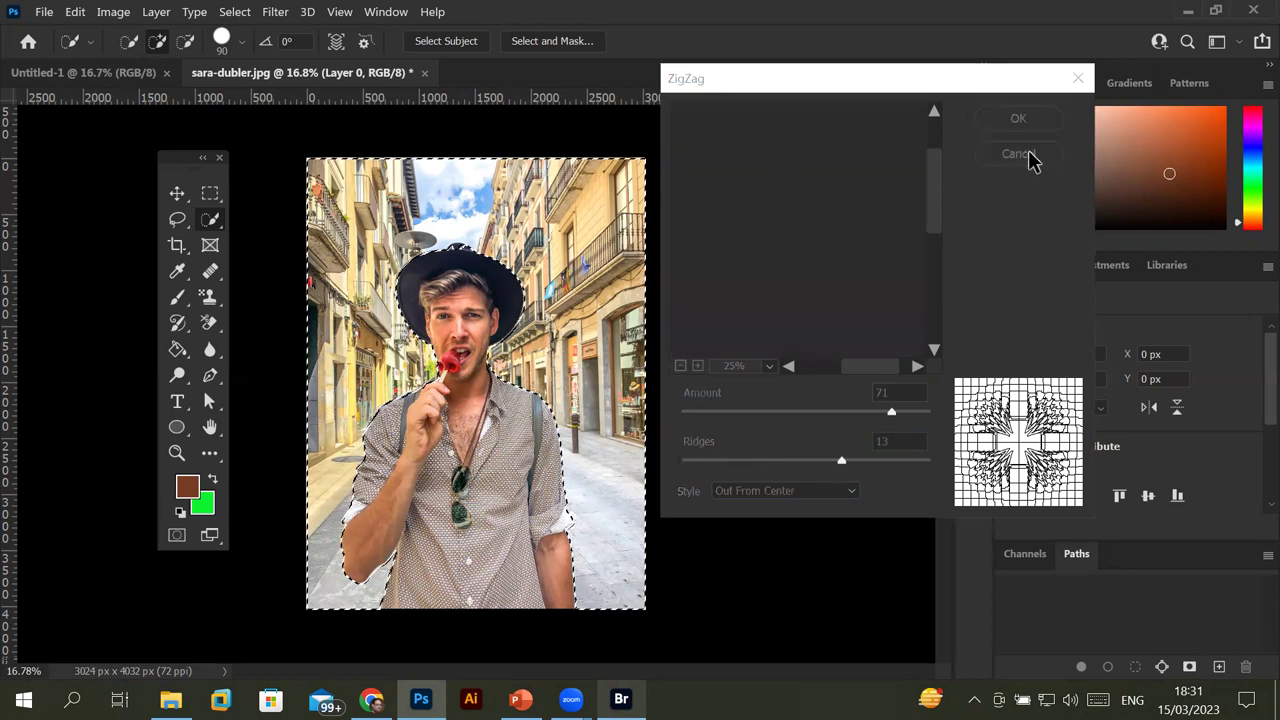
{"action": "left_click", "coordinate": [276, 12]}
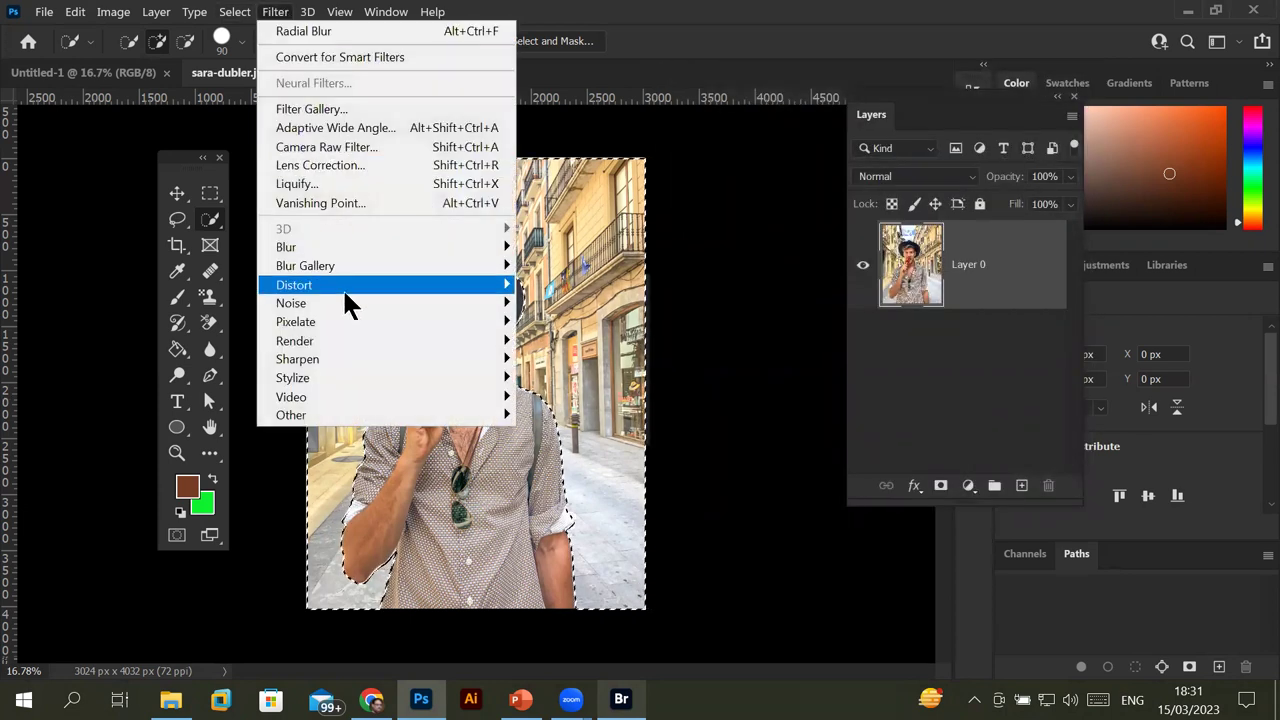
{"action": "mouse_move", "coordinate": [294, 285]}
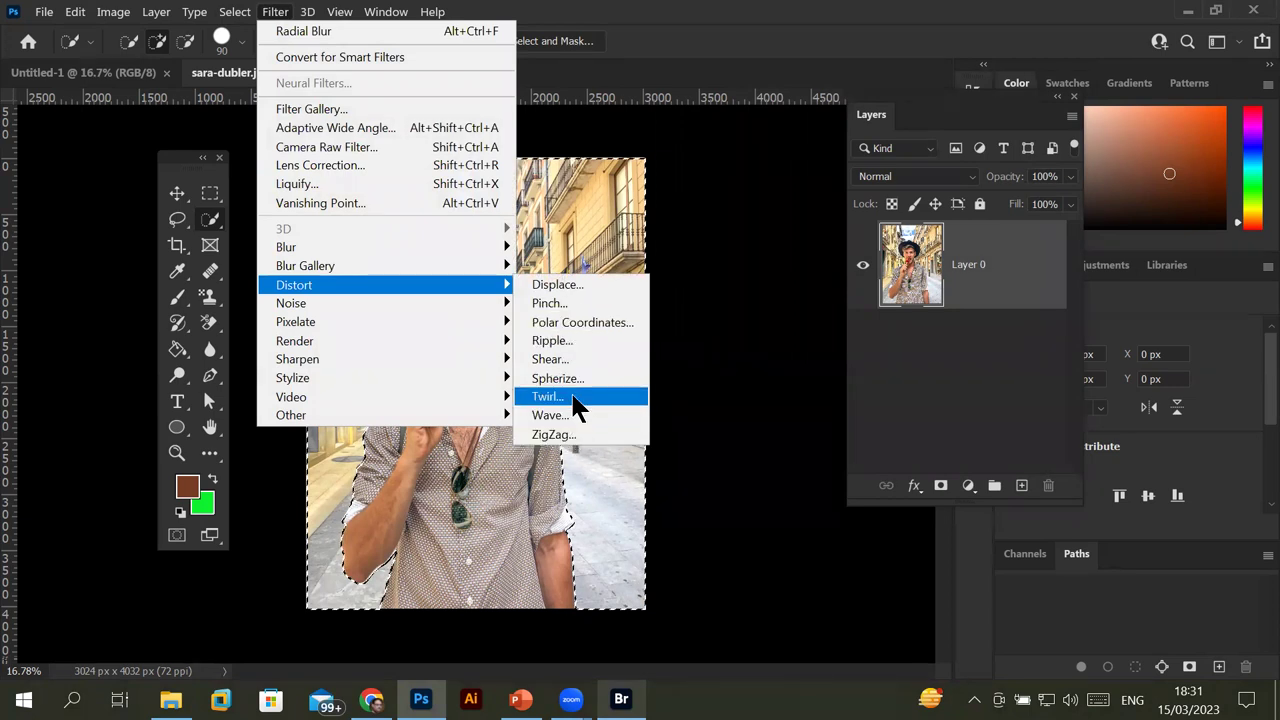
{"action": "left_click", "coordinate": [578, 405]}
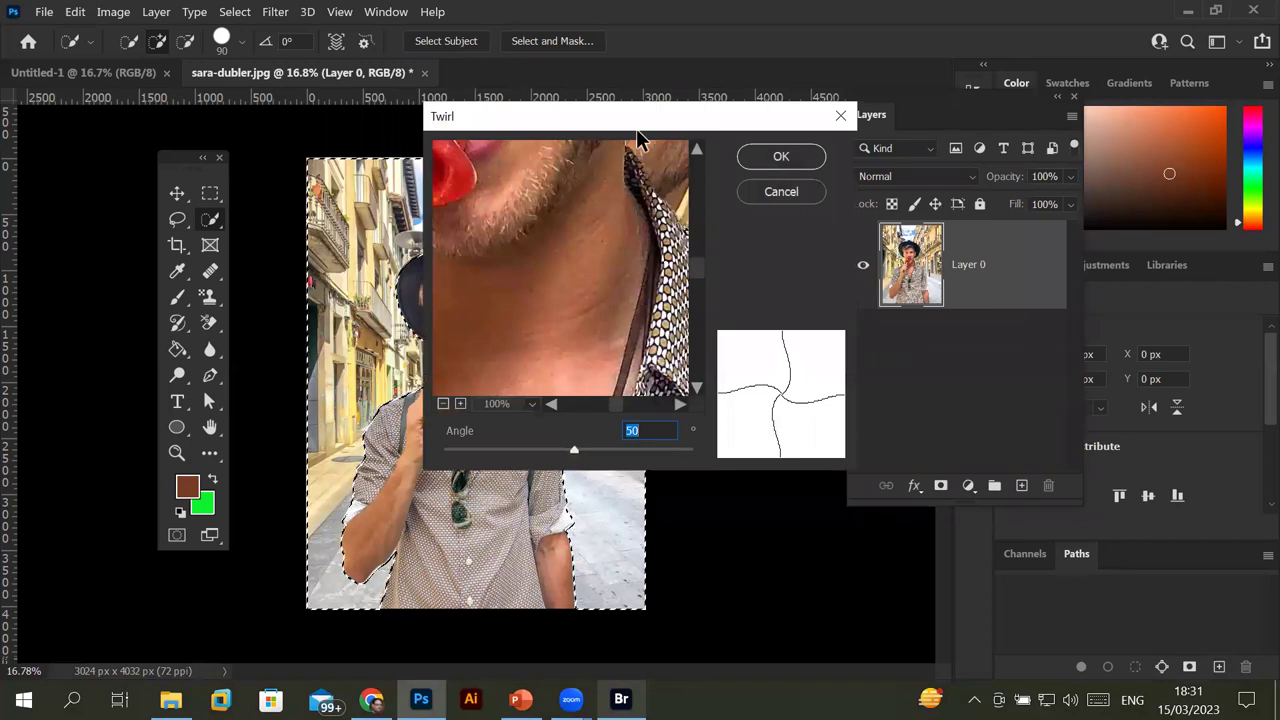
{"action": "left_click_drag", "start_coordinate": [640, 140], "coordinate": [876, 164]}
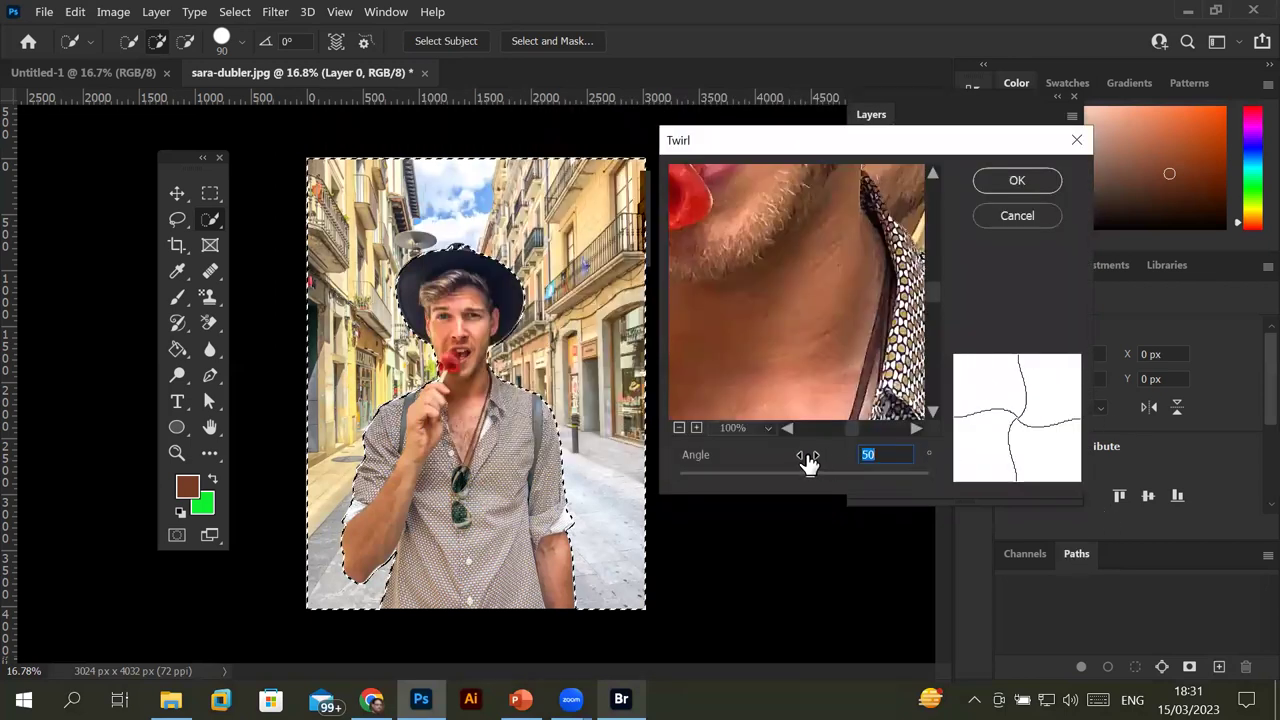
Try Twirl angles from negative to a strong 436° spiral, with the preview at 12.5%.
{"action": "left_click_drag", "start_coordinate": [807, 476], "coordinate": [852, 474]}
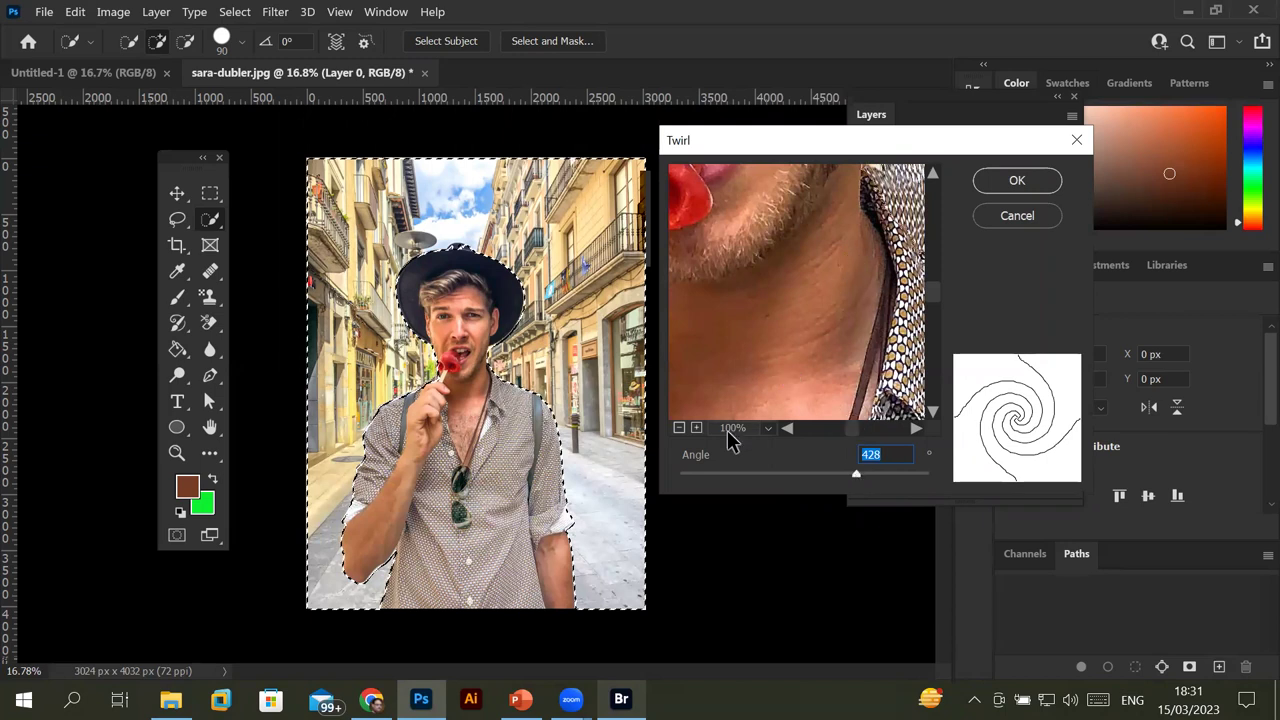
{"action": "left_click", "coordinate": [679, 428]}
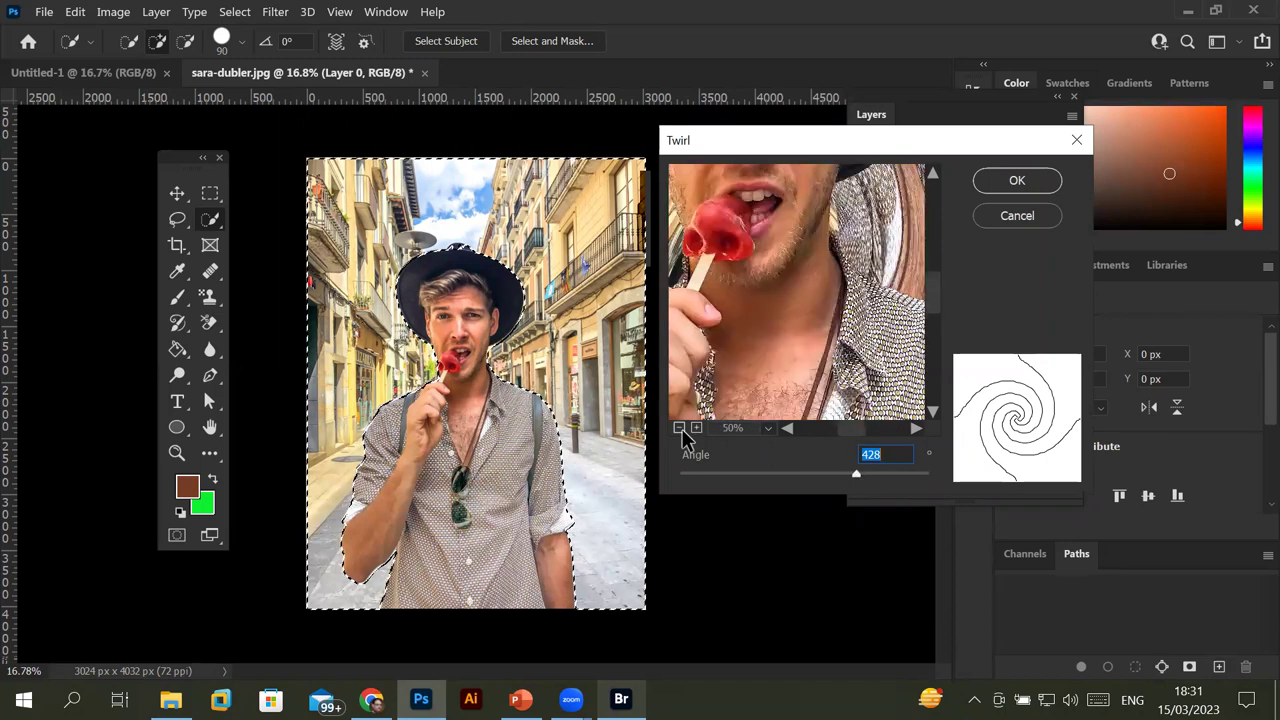
{"action": "left_click", "coordinate": [679, 428]}
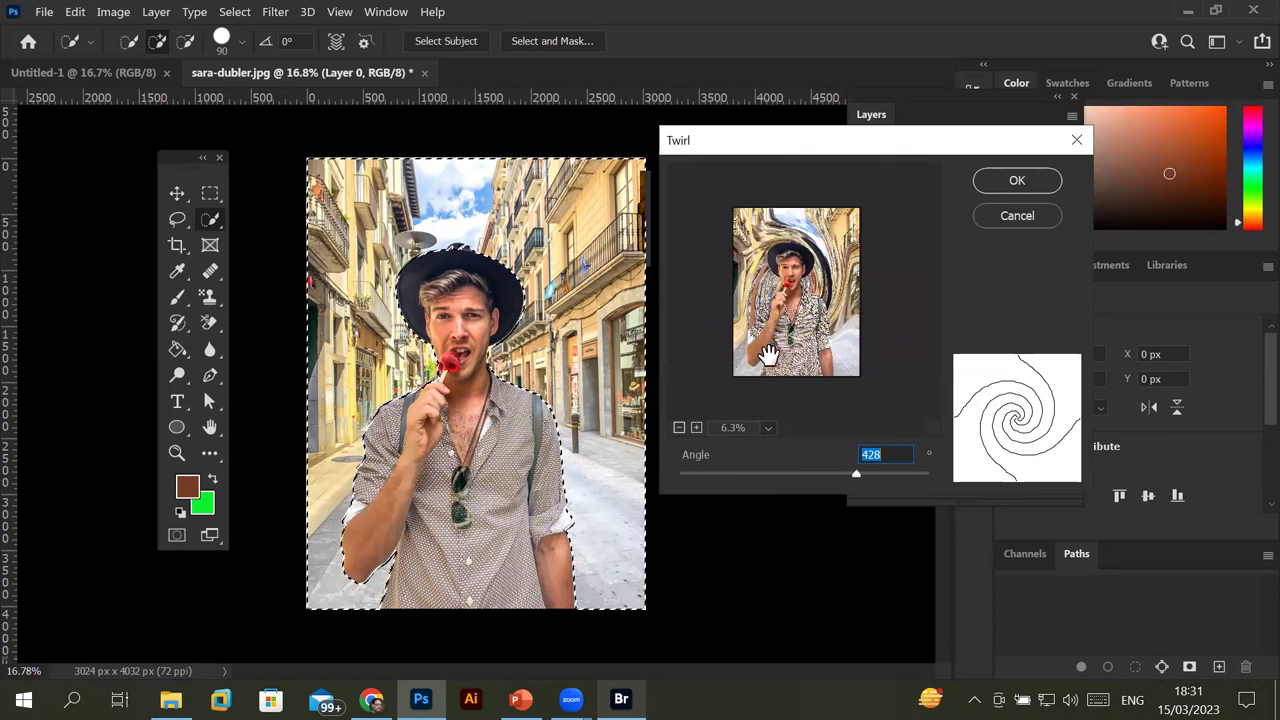
{"action": "left_click", "coordinate": [697, 428]}
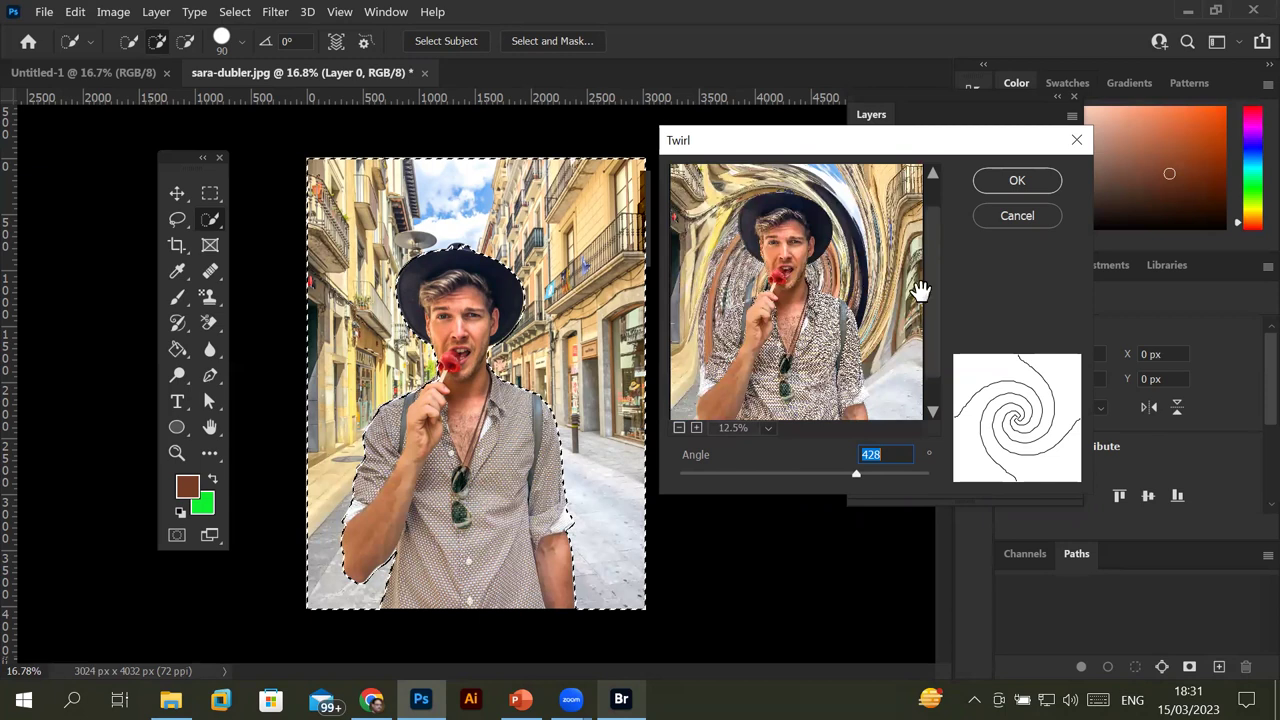
{"action": "left_click_drag", "start_coordinate": [857, 476], "coordinate": [826, 487]}
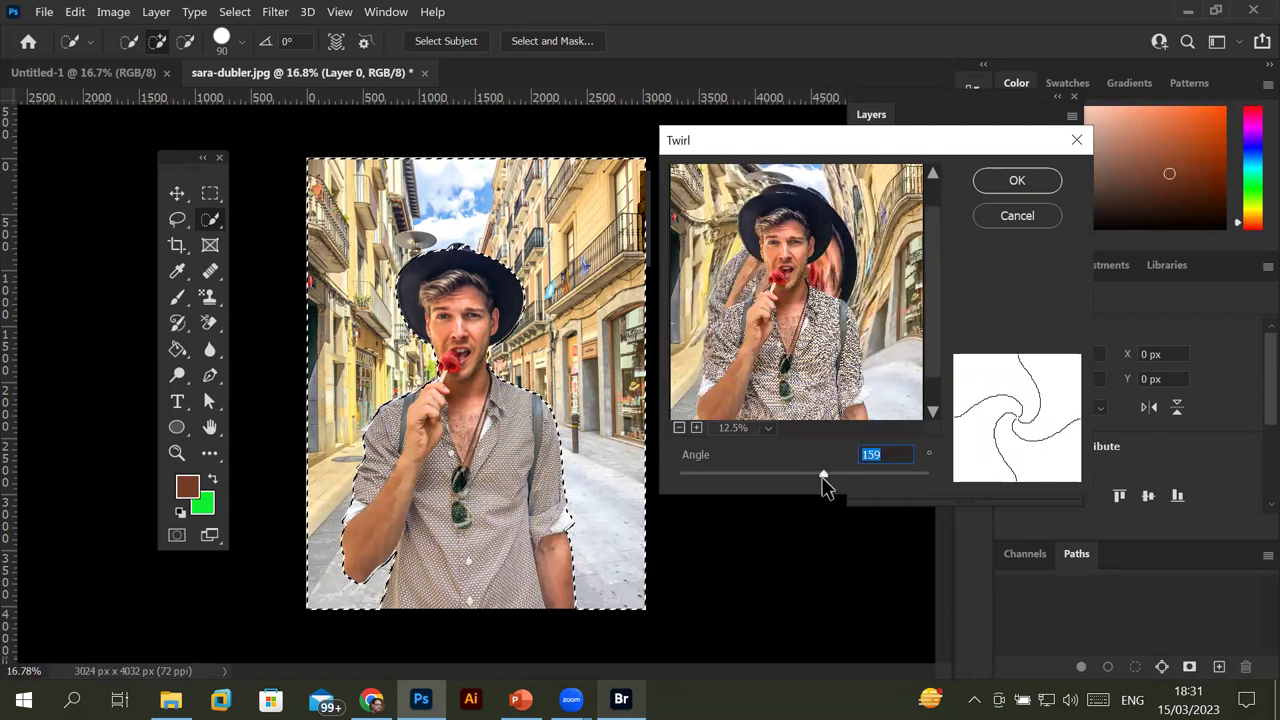
{"action": "left_click_drag", "start_coordinate": [829, 478], "coordinate": [770, 488]}
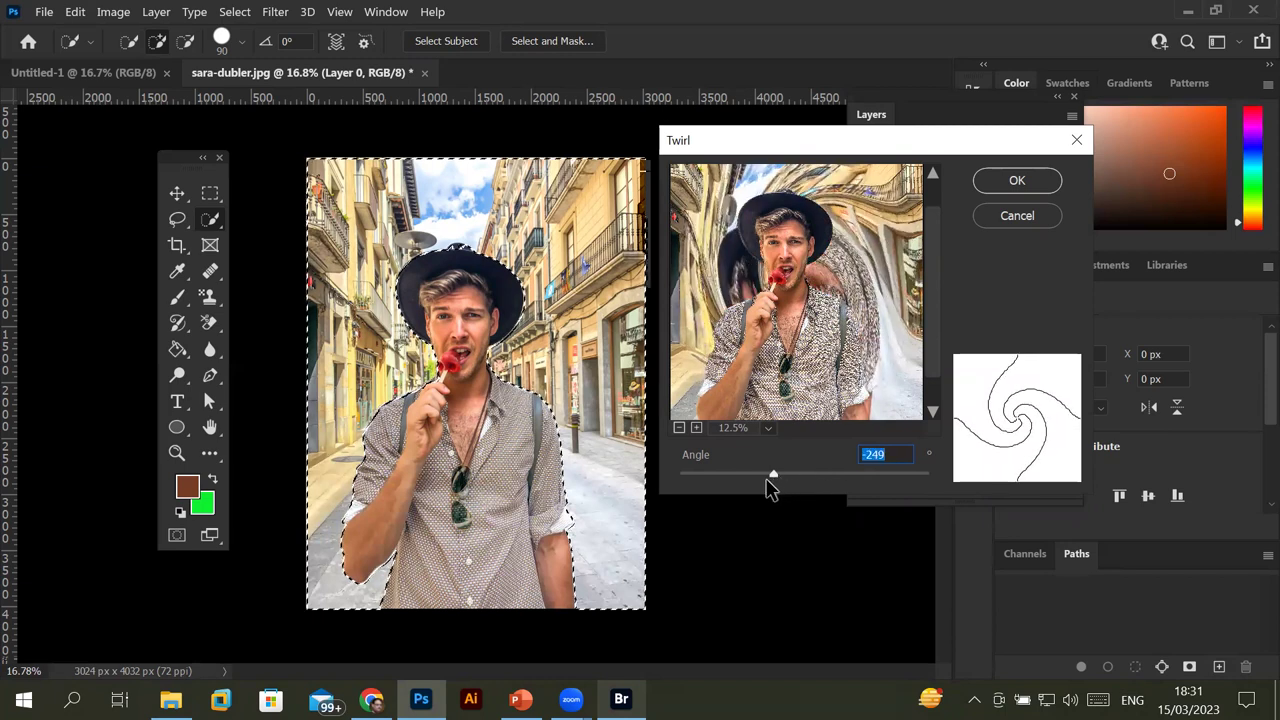
{"action": "mouse_move", "coordinate": [767, 480]}
{"action": "left_mouse_down"}
{"action": "mouse_move", "coordinate": [931, 480]}
{"action": "mouse_move", "coordinate": [805, 488]}
{"action": "mouse_move", "coordinate": [651, 523]}
{"action": "mouse_move", "coordinate": [745, 520]}
{"action": "left_mouse_up"}
{"action": "mouse_move", "coordinate": [773, 476]}
{"action": "left_mouse_down"}
{"action": "mouse_move", "coordinate": [668, 480]}
{"action": "mouse_move", "coordinate": [855, 478]}
{"action": "left_mouse_up"}
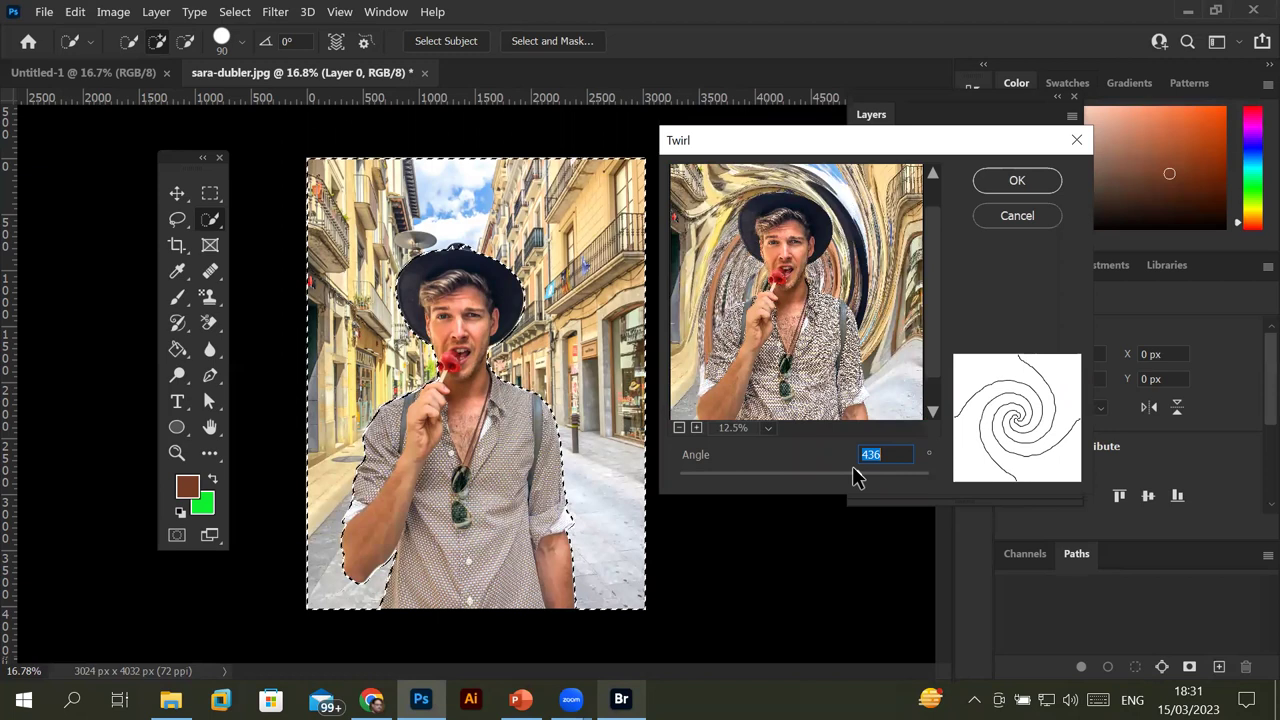
Cancel the Twirl, browse the filters without applying any, and select the Blur tool.
{"action": "left_click", "coordinate": [1000, 216]}
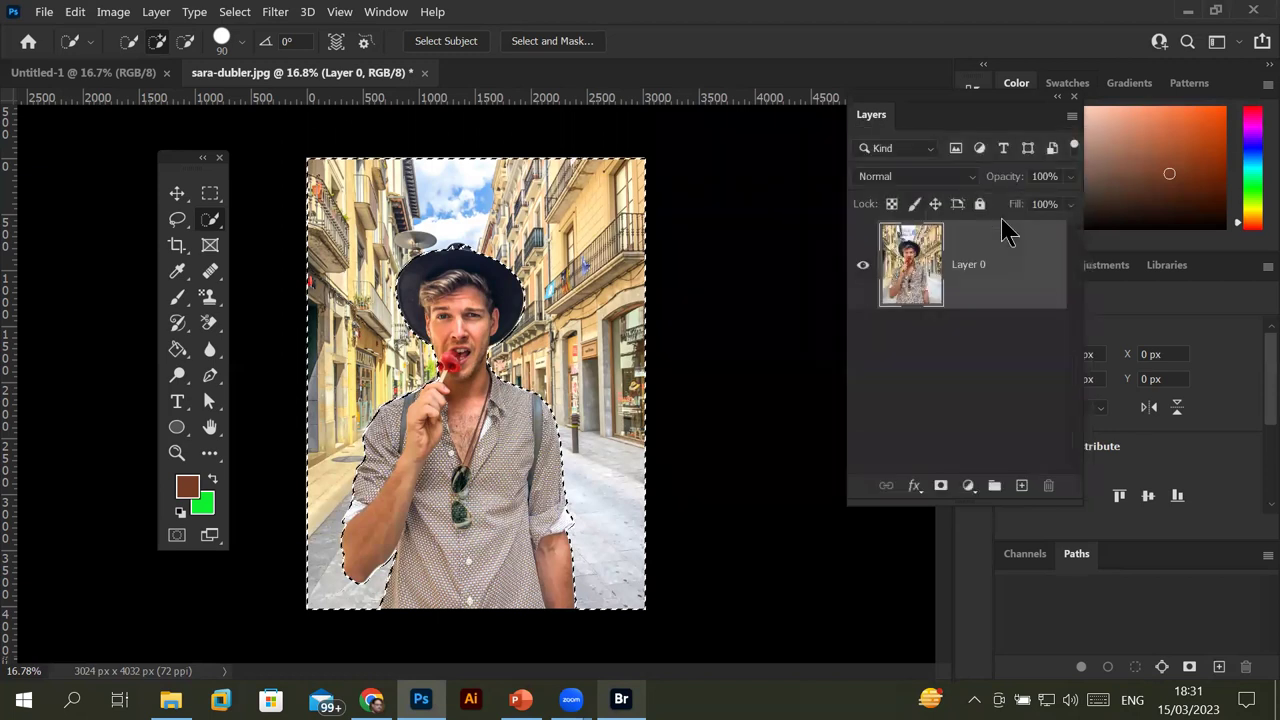
{"action": "left_click", "coordinate": [276, 12]}
{"action": "mouse_move", "coordinate": [385, 285]}
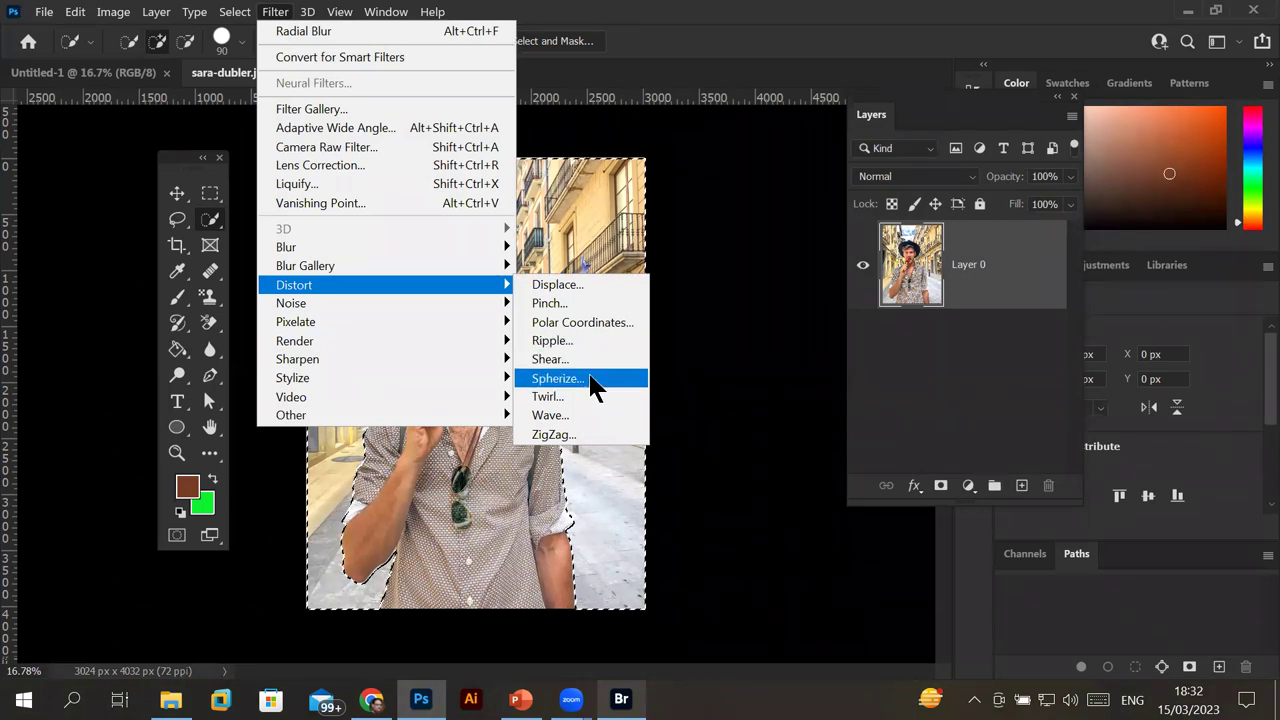
{"action": "left_click", "coordinate": [211, 349]}
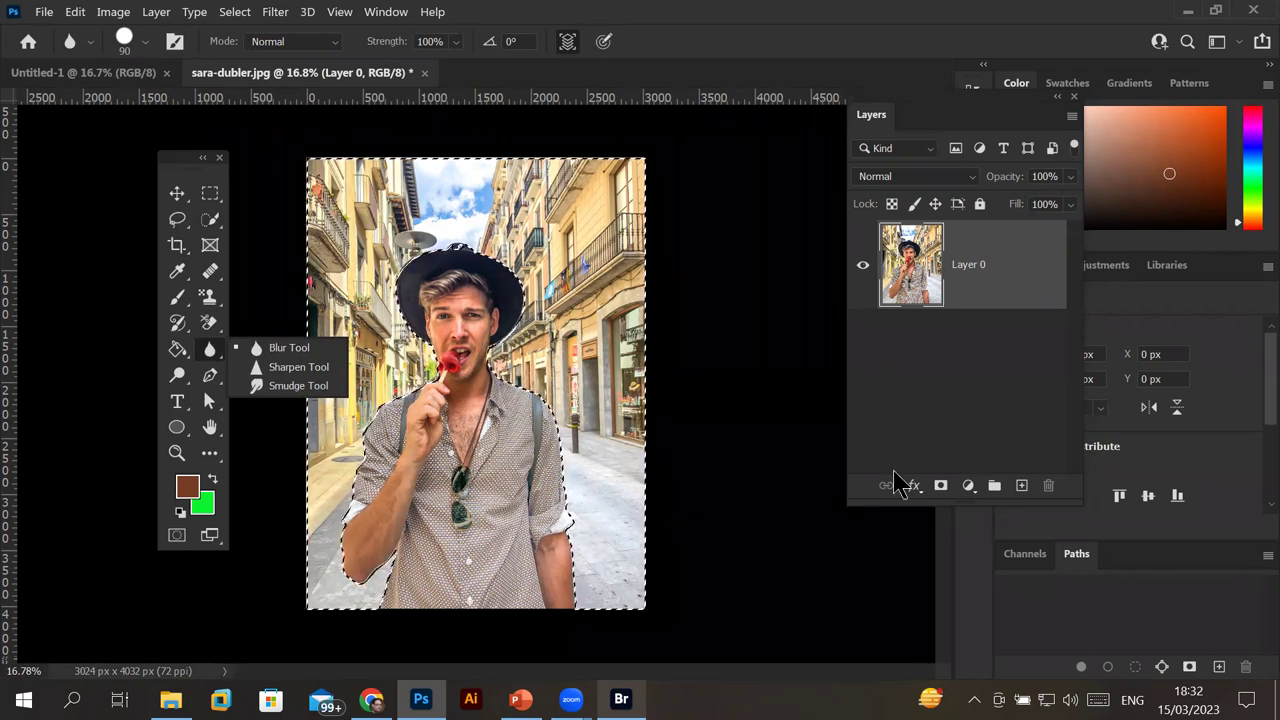
Deselect the man and zoom in on his face.
{"action": "key", "text": "ctrl+d"}
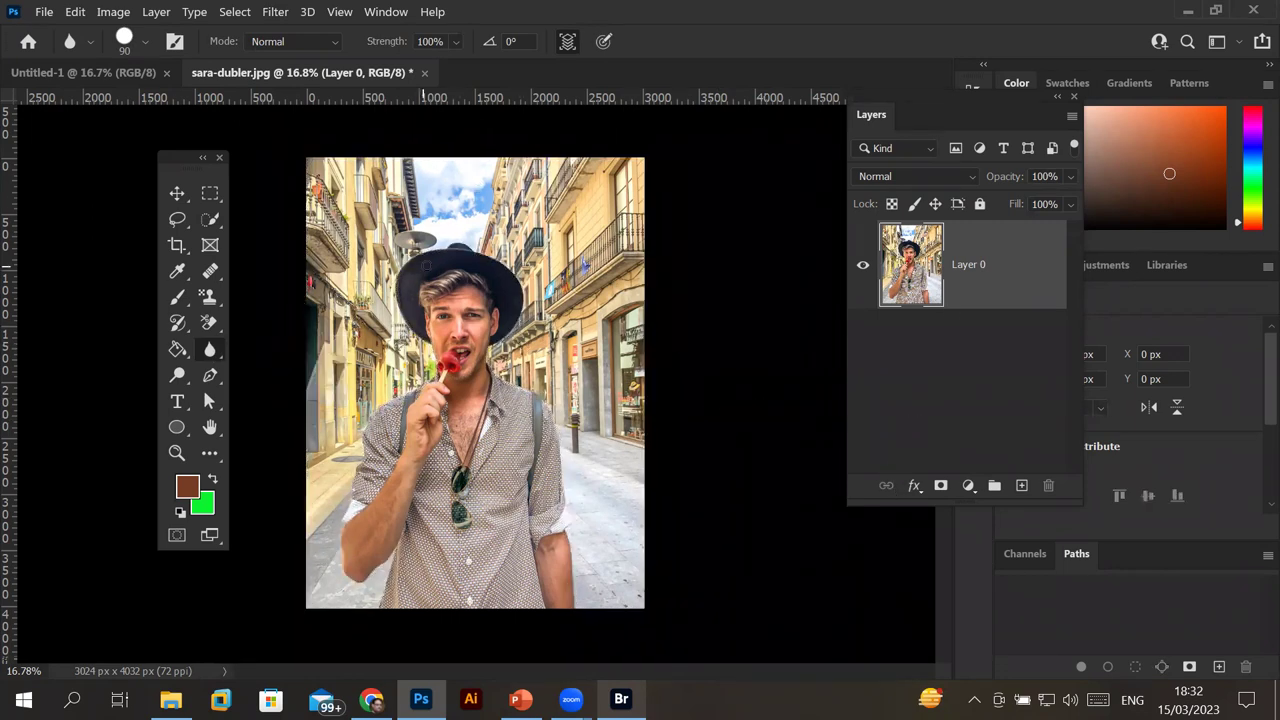
{"action": "scroll", "coordinate": [426, 266], "scroll_direction": "up", "scroll_amount": 2}
{"action": "scroll", "coordinate": [452, 268], "scroll_direction": "up", "scroll_amount": 1}
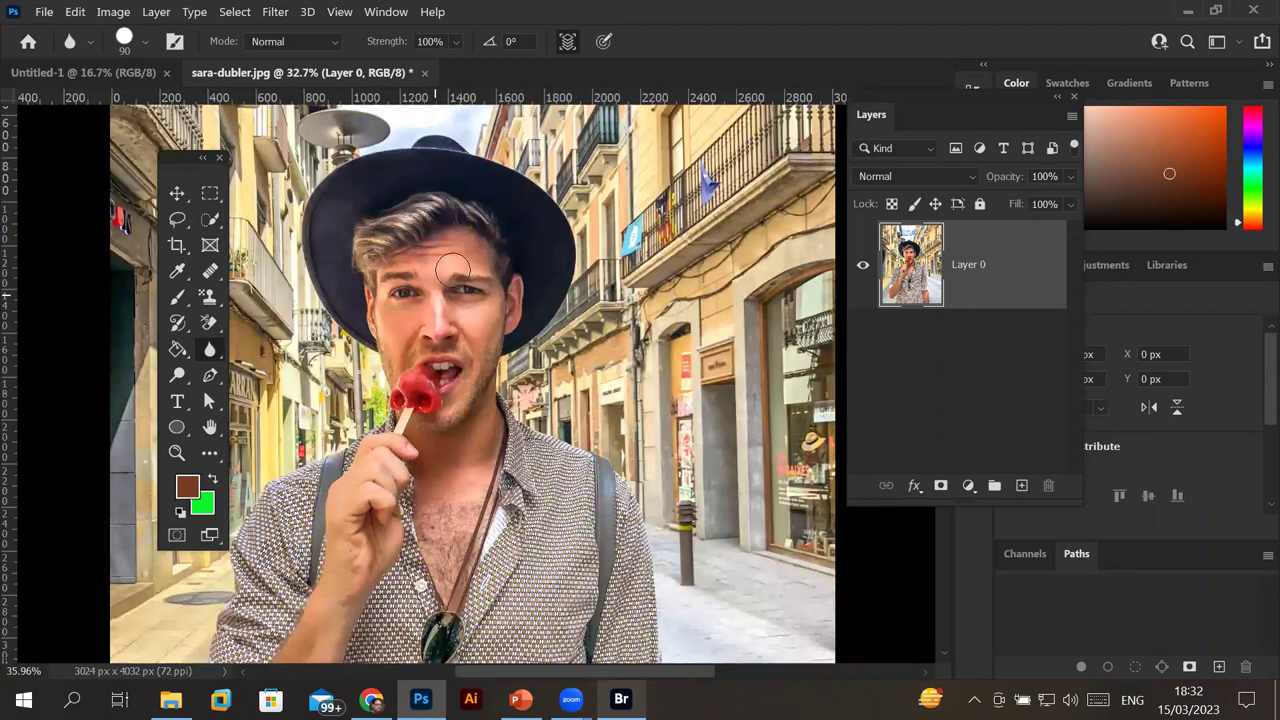
{"action": "scroll", "coordinate": [452, 268], "scroll_direction": "up", "scroll_amount": 1}
{"action": "scroll", "coordinate": [452, 268], "scroll_direction": "up", "scroll_amount": 2}
{"action": "scroll", "coordinate": [452, 268], "scroll_direction": "up", "scroll_amount": 1}
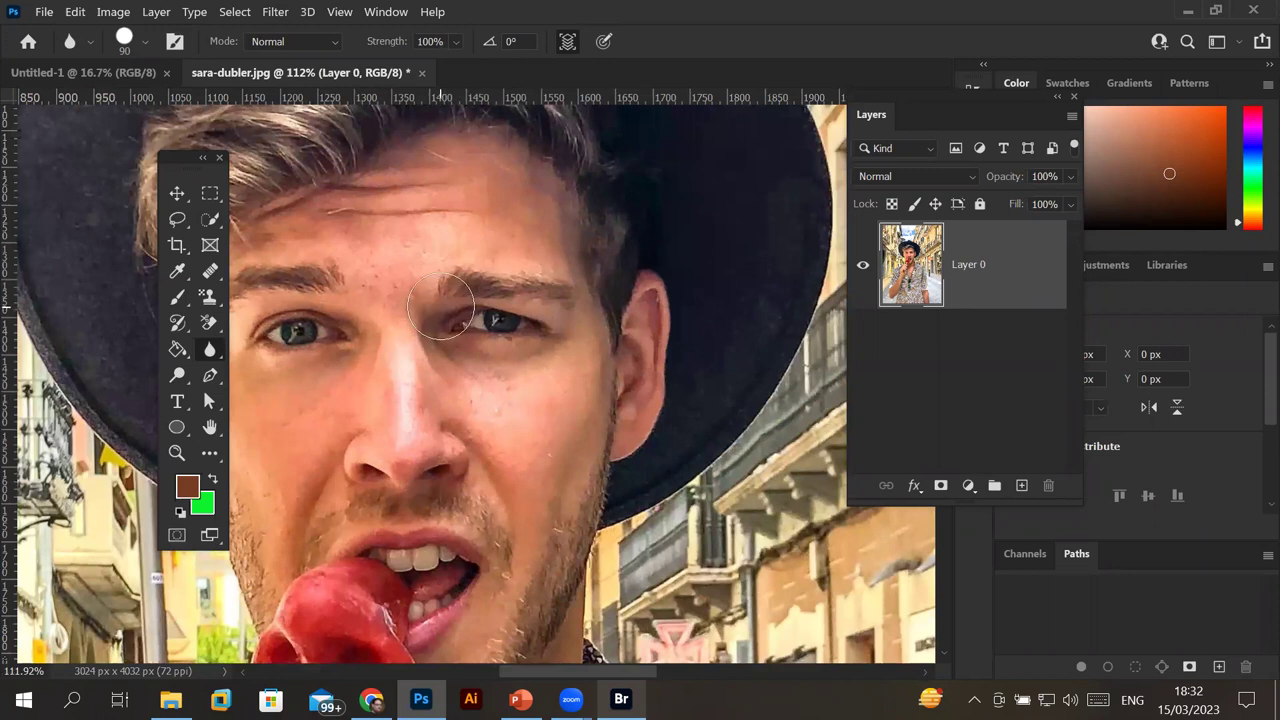
Sharpen the eye's catchlight and lid with the Sharpen tool at brush size 40.
{"action": "right_click", "coordinate": [213, 350]}
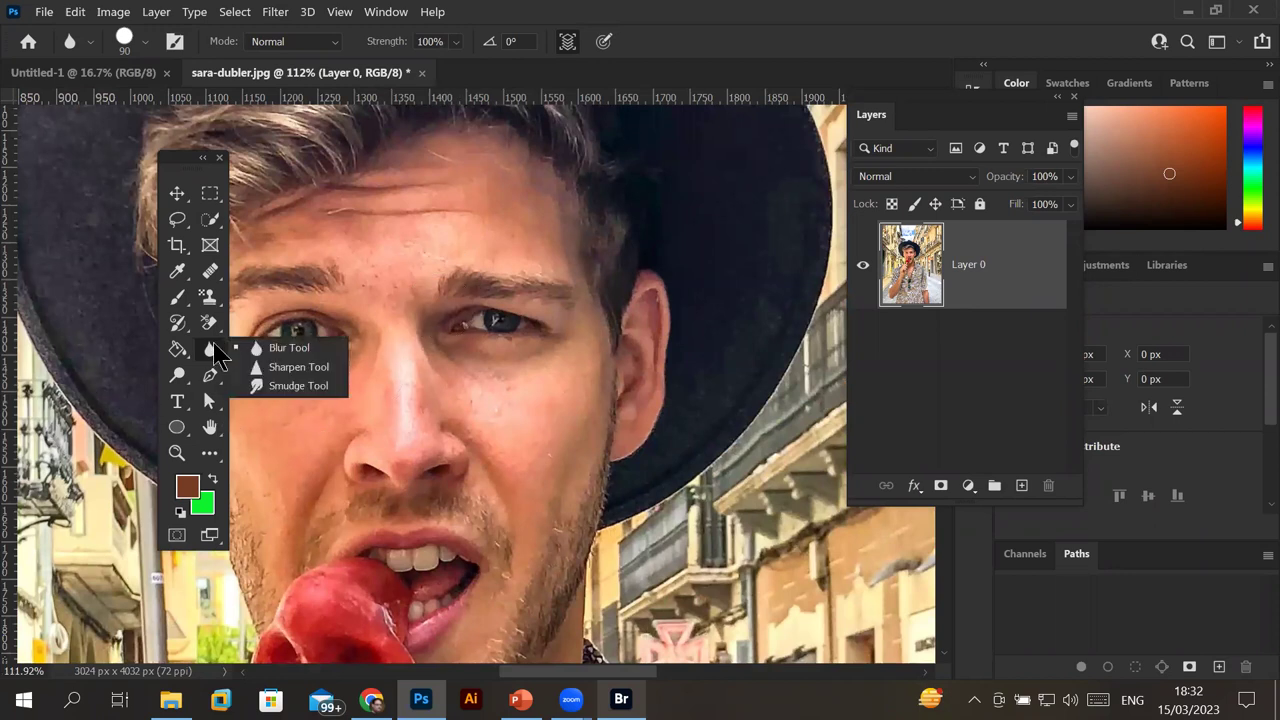
{"action": "left_click", "coordinate": [312, 370]}
{"action": "scroll", "coordinate": [487, 321], "scroll_direction": "up", "scroll_amount": 2}
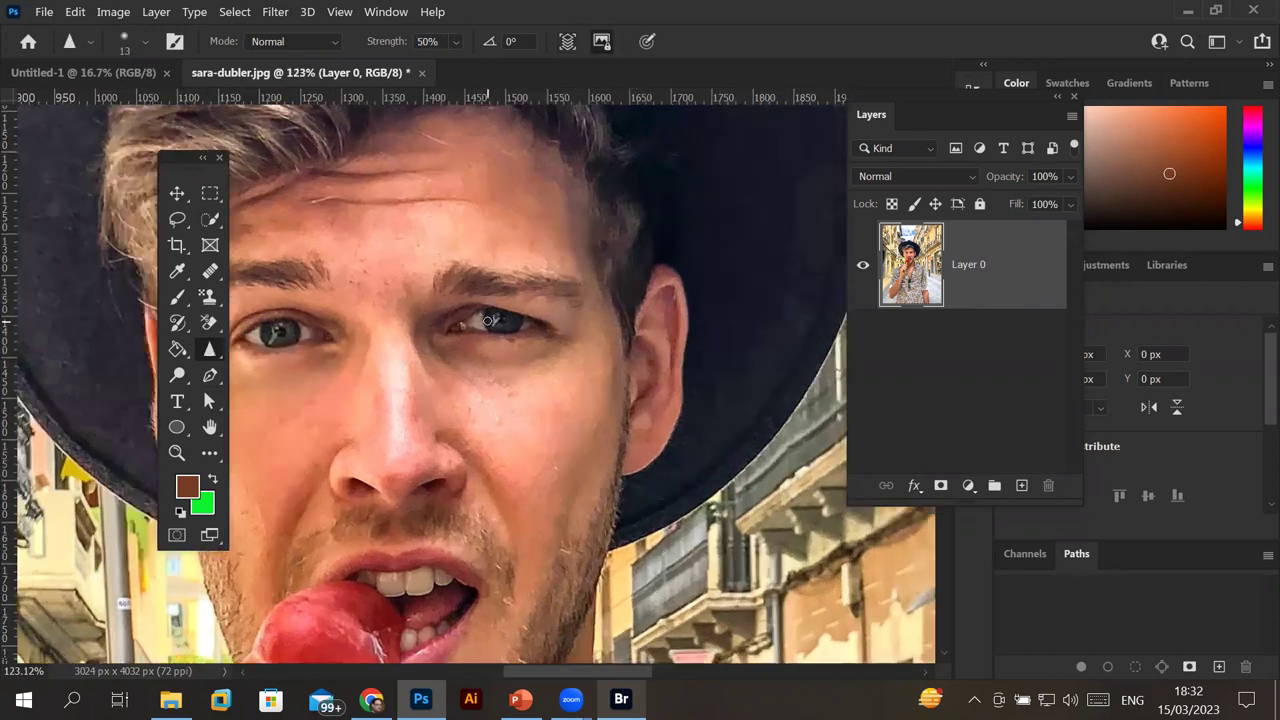
{"action": "scroll", "coordinate": [487, 321], "scroll_direction": "up", "scroll_amount": 2}
{"action": "scroll", "coordinate": [487, 321], "scroll_direction": "up", "scroll_amount": 3}
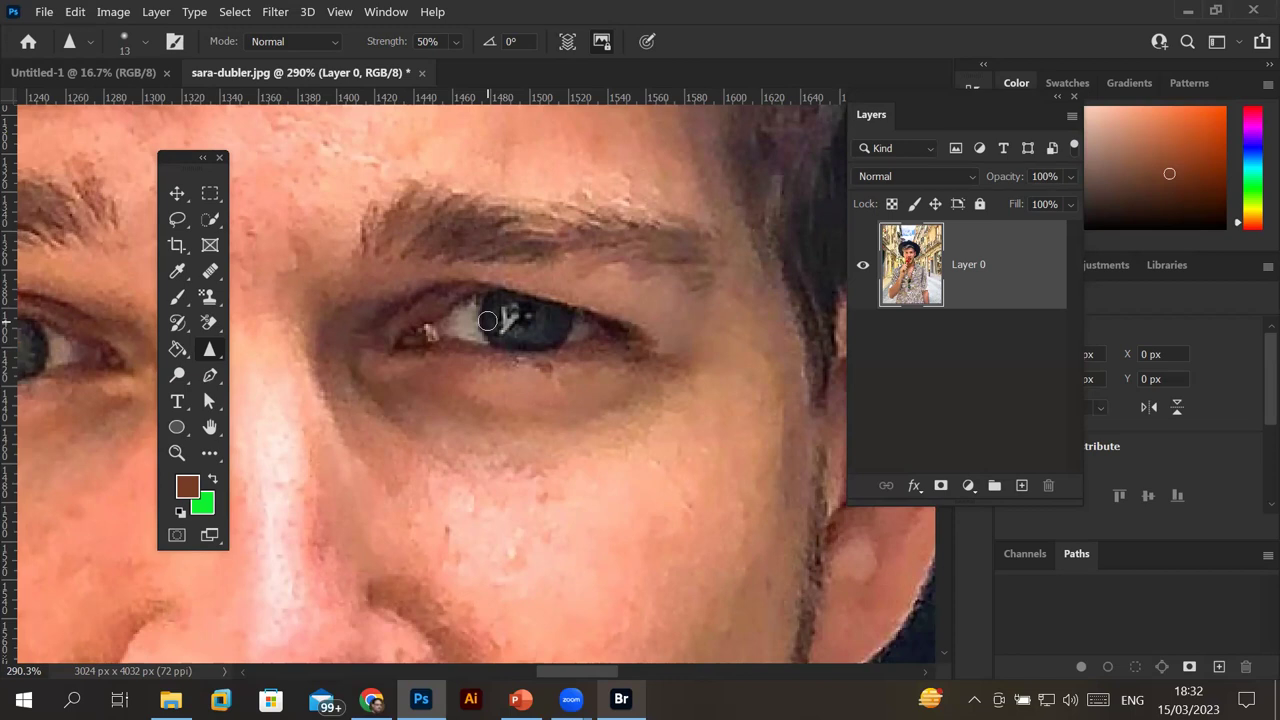
{"action": "key", "text": "bracketright"}
{"action": "key", "text": "bracketright"}
{"action": "mouse_move", "coordinate": [700, 343]}
{"action": "left_mouse_down"}
{"action": "mouse_move", "coordinate": [640, 330]}
{"action": "mouse_move", "coordinate": [386, 357]}
{"action": "mouse_move", "coordinate": [648, 345]}
{"action": "left_mouse_up"}
Add Layer 1, sharpen both eyes, and toggle Layer 1 to compare the result.
{"action": "left_click", "coordinate": [1021, 485]}
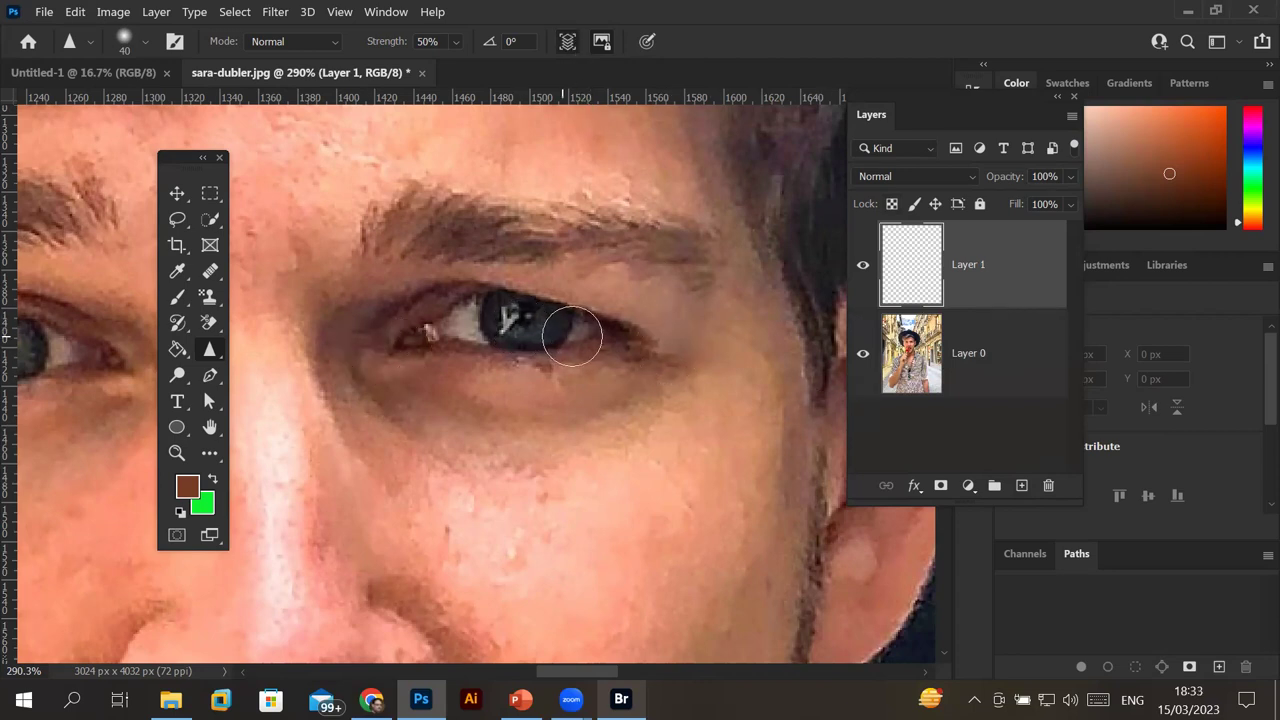
{"action": "left_click_drag", "start_coordinate": [621, 341], "coordinate": [363, 313]}
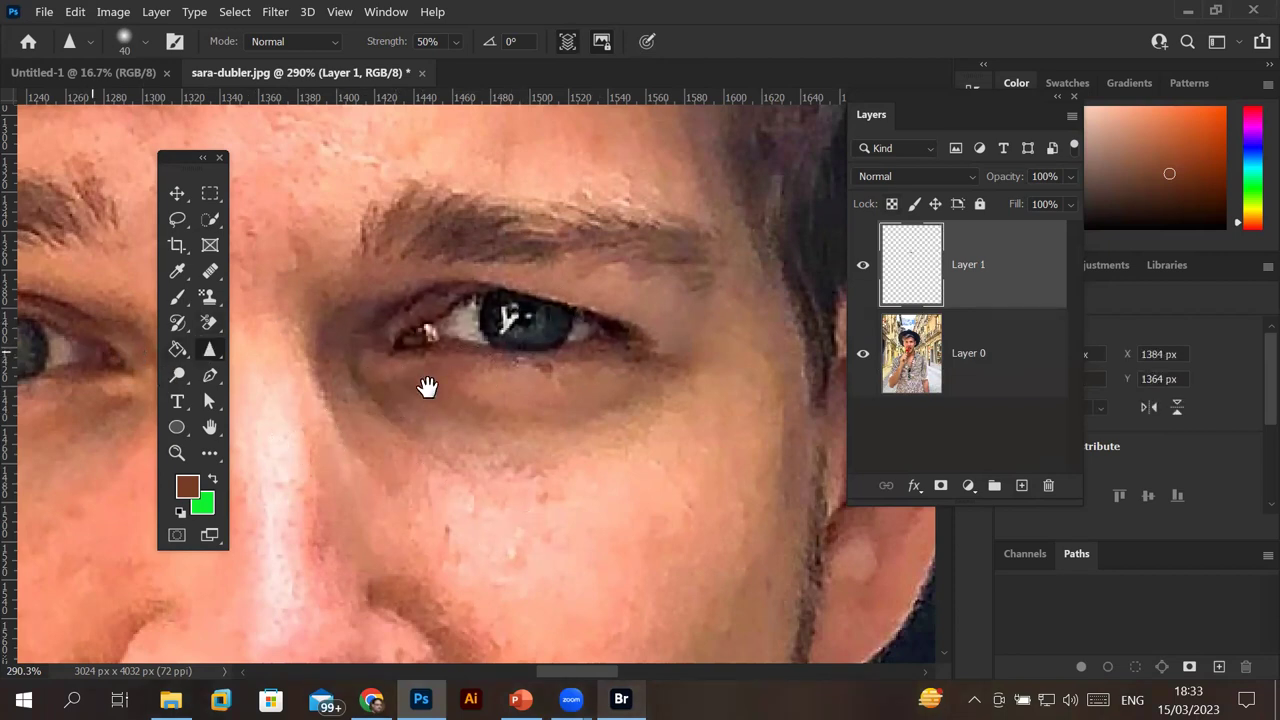
{"action": "left_click_drag", "start_coordinate": [426, 386], "coordinate": [583, 353]}
{"action": "mouse_move", "coordinate": [337, 390]}
{"action": "left_mouse_down"}
{"action": "mouse_move", "coordinate": [355, 256]}
{"action": "mouse_move", "coordinate": [577, 331]}
{"action": "mouse_move", "coordinate": [376, 351]}
{"action": "mouse_move", "coordinate": [345, 388]}
{"action": "left_mouse_up"}
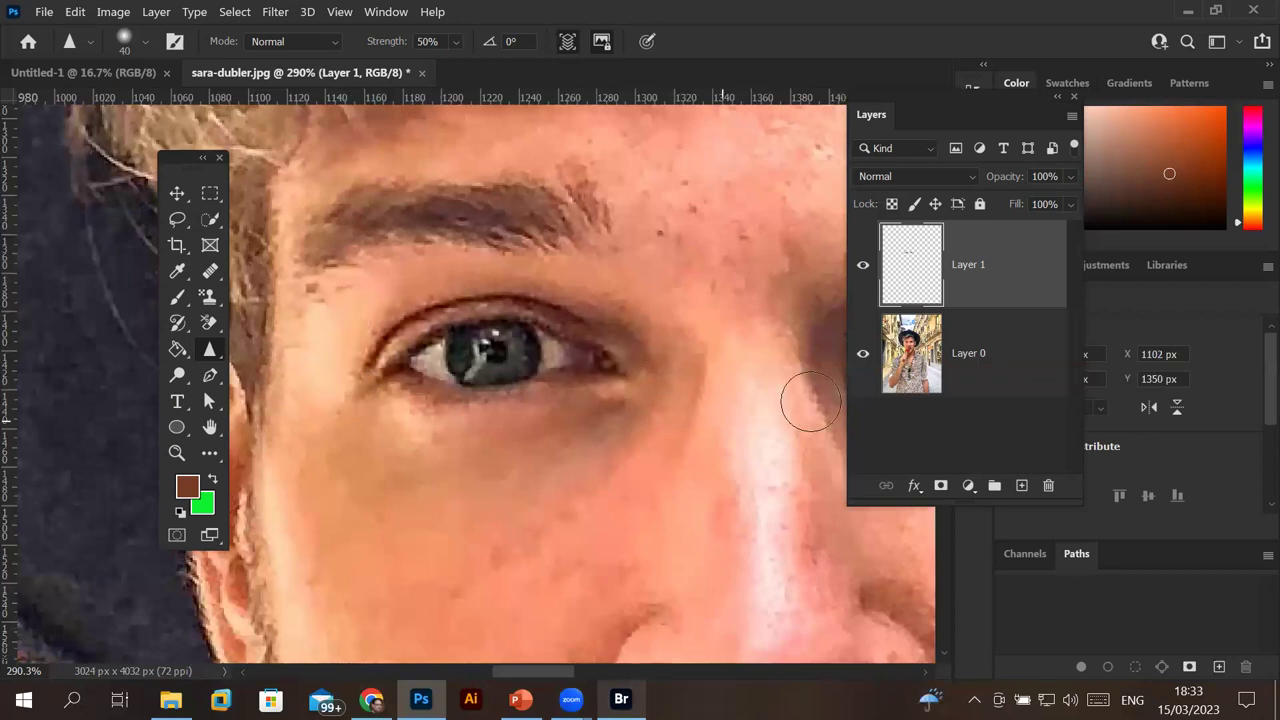
{"action": "left_click", "coordinate": [864, 272]}
{"action": "left_click", "coordinate": [864, 272]}
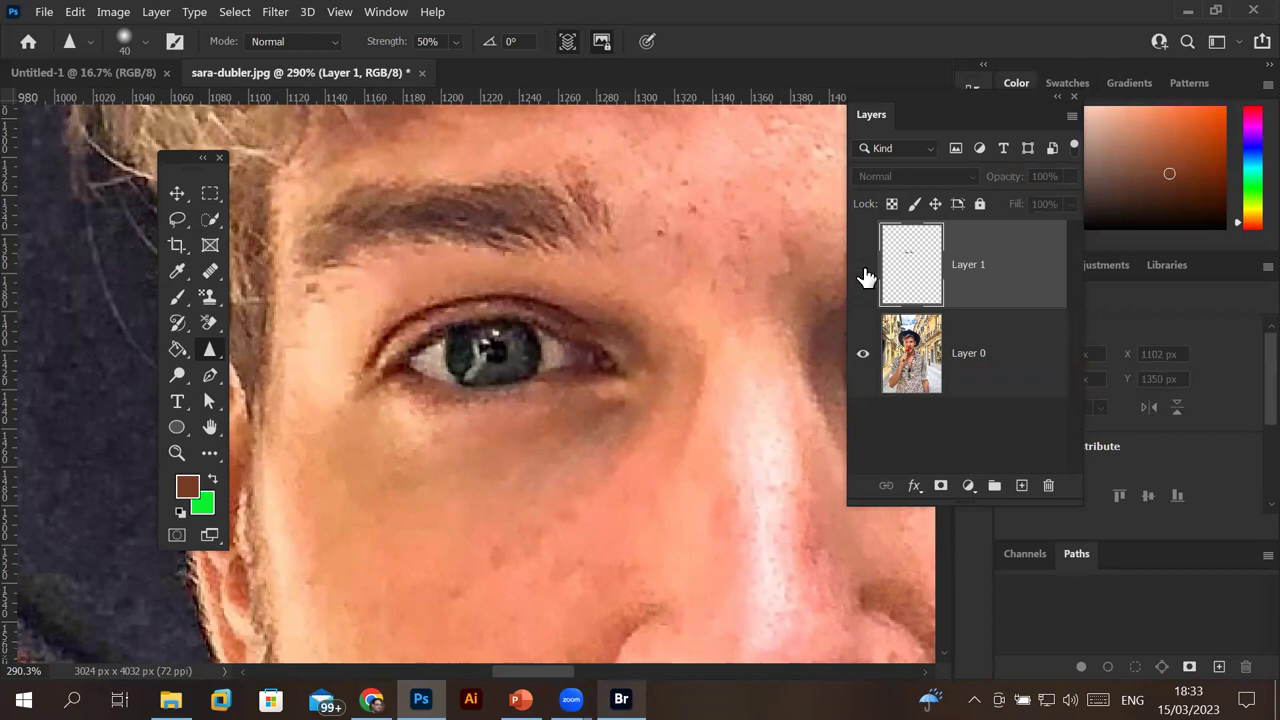
{"action": "left_click", "coordinate": [863, 268]}
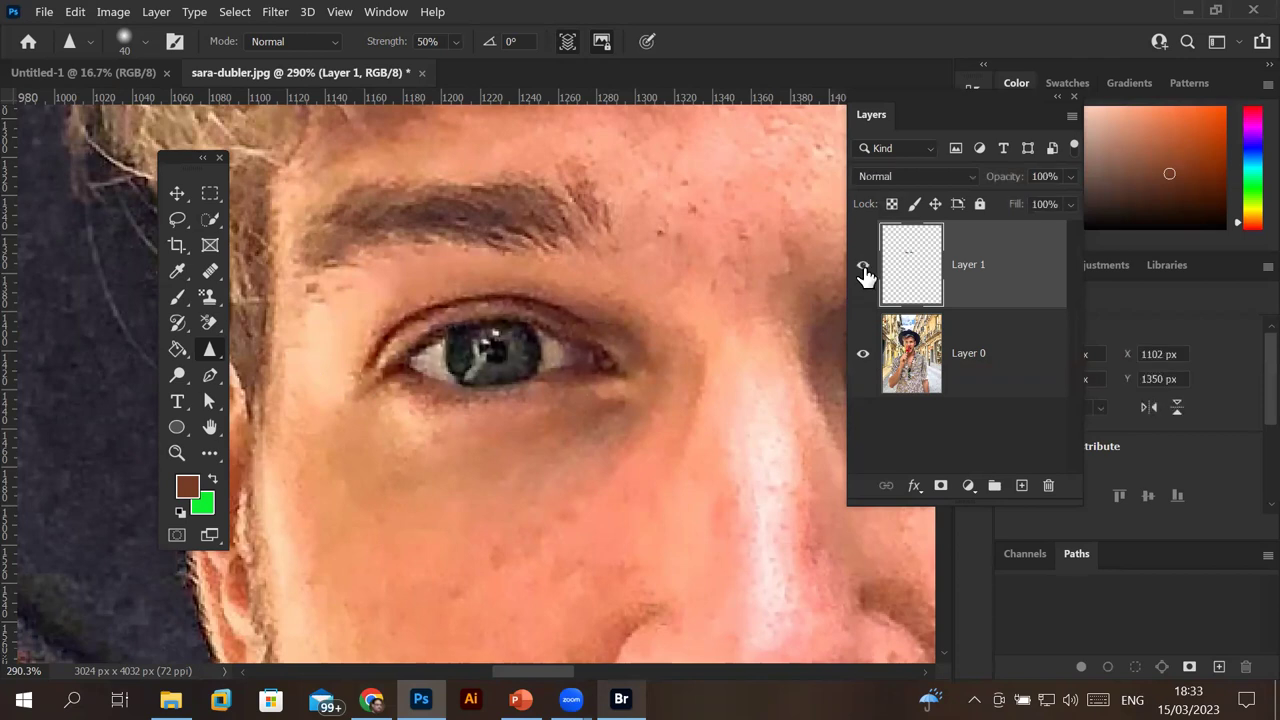
Sharpen the cheek beside the ear with the brush enlarged to 70.
{"action": "left_click_drag", "start_coordinate": [320, 306], "coordinate": [24, 172]}
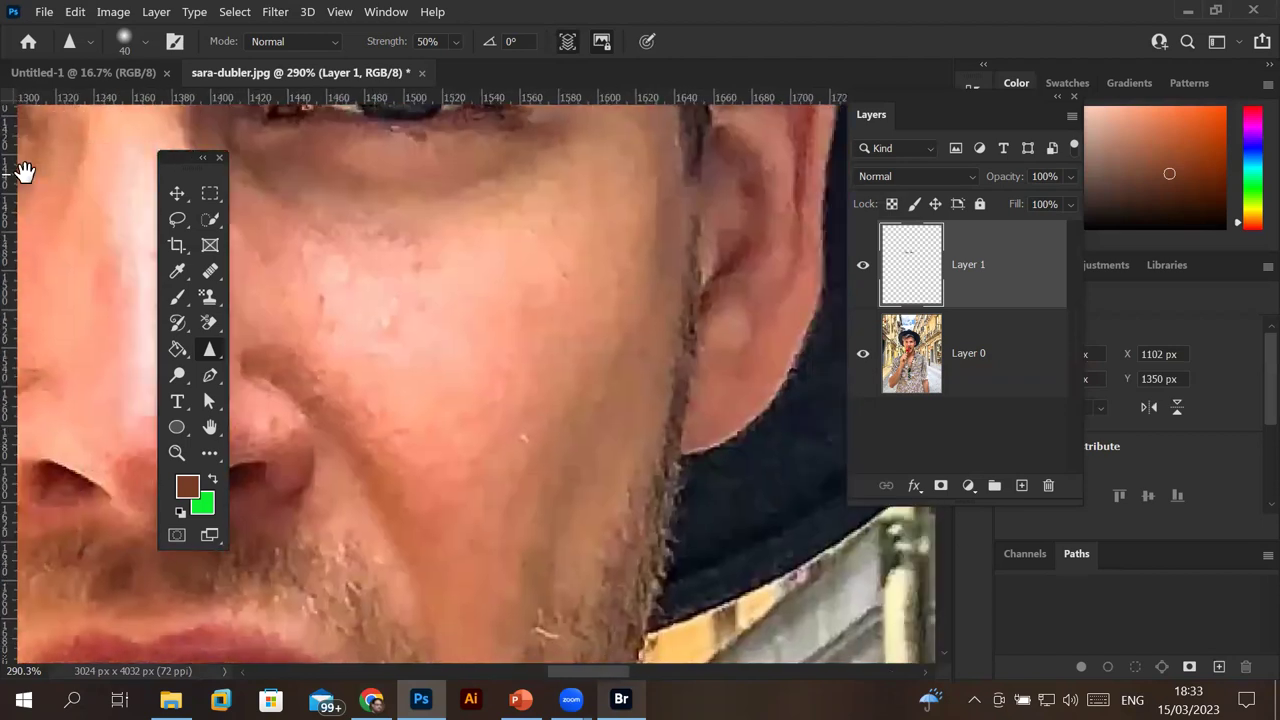
{"action": "scroll", "coordinate": [374, 405], "scroll_direction": "down", "scroll_amount": 1}
{"action": "left_click_drag", "start_coordinate": [374, 405], "coordinate": [380, 180]}
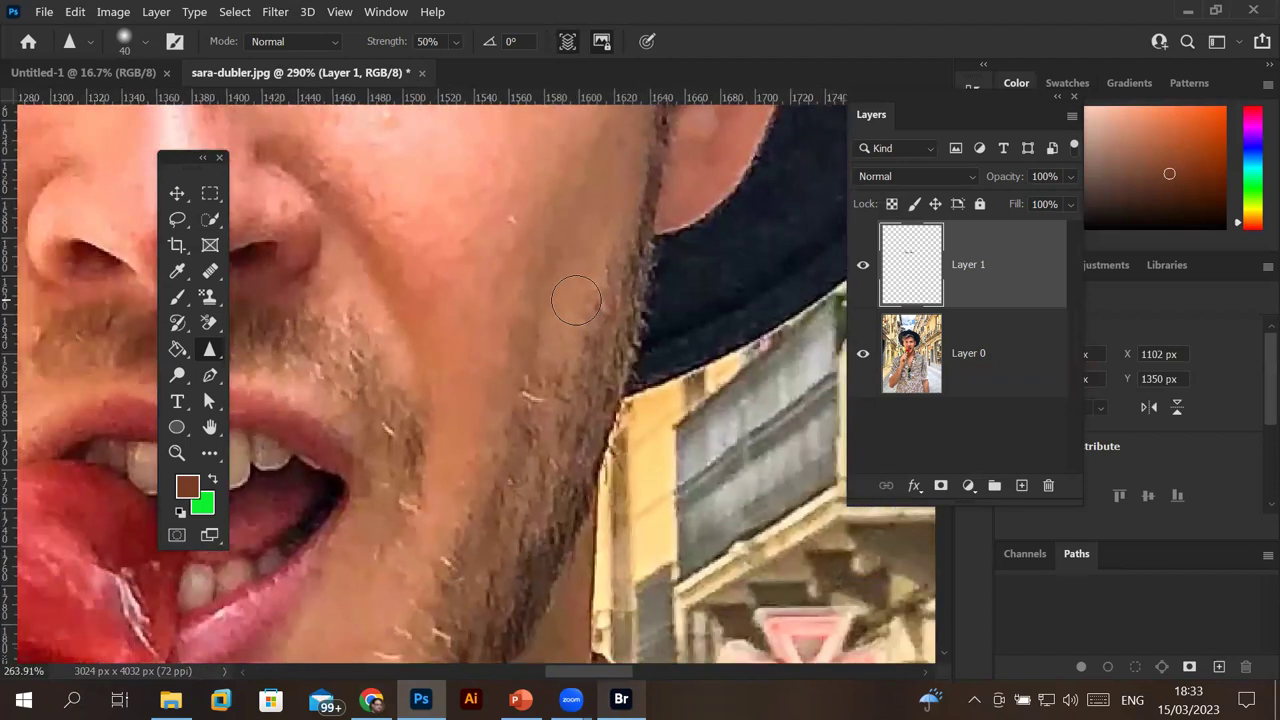
{"action": "scroll", "coordinate": [576, 300], "scroll_direction": "down", "scroll_amount": 3}
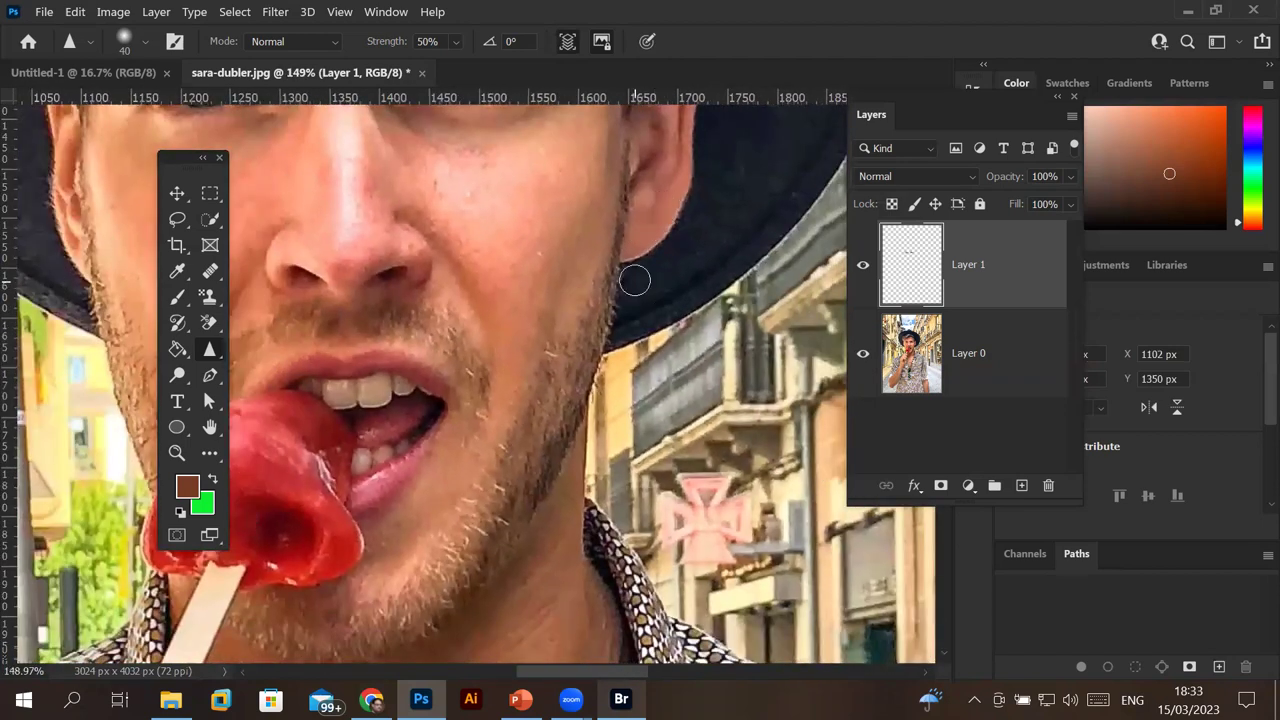
{"action": "key", "text": "]"}
{"action": "key", "text": "]"}
{"action": "key", "text": "]"}
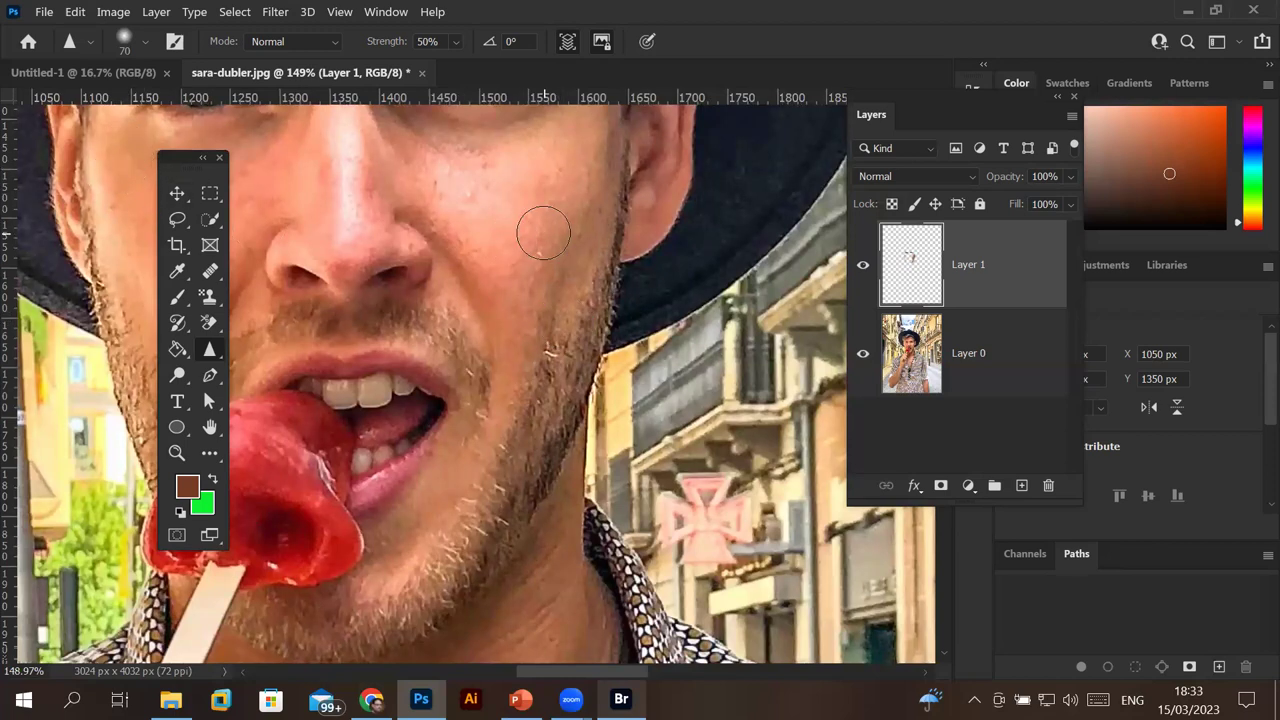
{"action": "mouse_move", "coordinate": [543, 232]}
{"action": "left_mouse_down"}
{"action": "mouse_move", "coordinate": [587, 173]}
{"action": "mouse_move", "coordinate": [537, 243]}
{"action": "mouse_move", "coordinate": [571, 177]}
{"action": "mouse_move", "coordinate": [574, 205]}
{"action": "mouse_move", "coordinate": [590, 190]}
{"action": "mouse_move", "coordinate": [505, 370]}
{"action": "mouse_move", "coordinate": [578, 250]}
{"action": "mouse_move", "coordinate": [505, 380]}
{"action": "mouse_move", "coordinate": [507, 368]}
{"action": "left_mouse_up"}
Zoom around the cheek and hide Layer 1 to compare the sharpening.
{"action": "scroll", "coordinate": [500, 370], "scroll_direction": "up", "scroll_amount": 2}
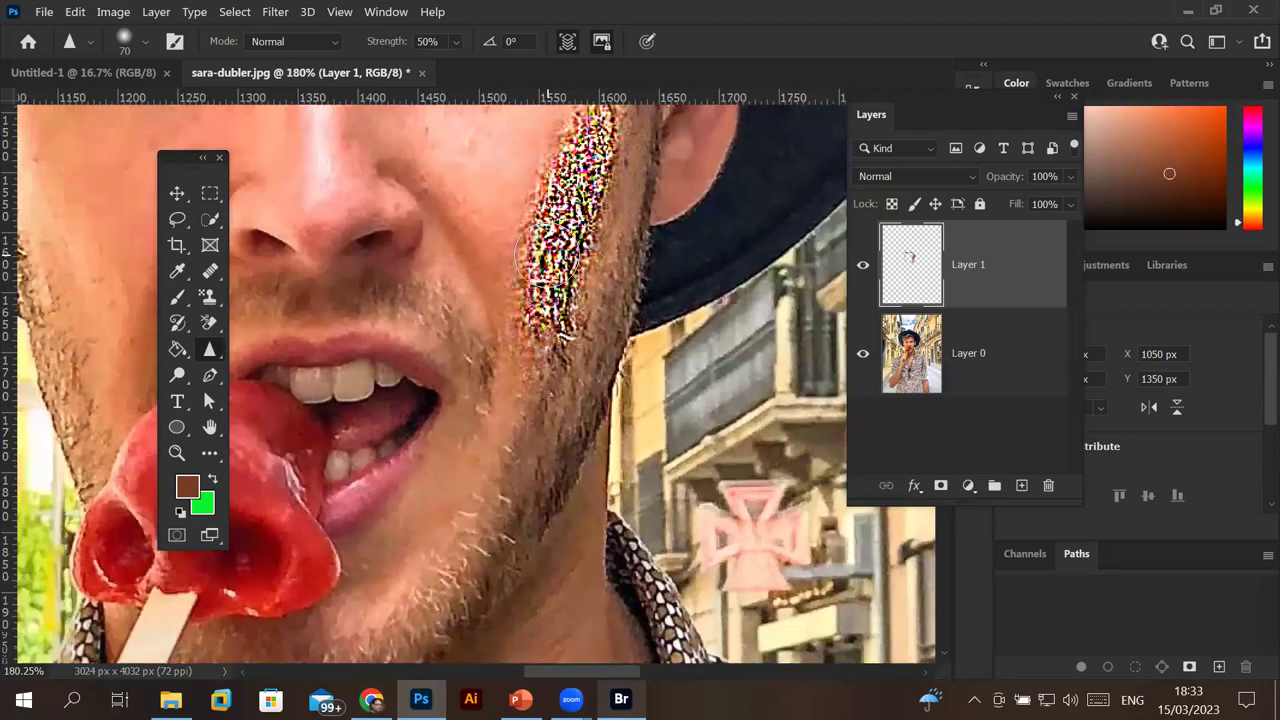
{"action": "scroll", "coordinate": [540, 255], "scroll_direction": "down", "scroll_amount": 2}
{"action": "scroll", "coordinate": [540, 255], "scroll_direction": "down", "scroll_amount": 1}
{"action": "scroll", "coordinate": [542, 253], "scroll_direction": "down", "scroll_amount": 1}
{"action": "scroll", "coordinate": [545, 250], "scroll_direction": "down", "scroll_amount": 1}
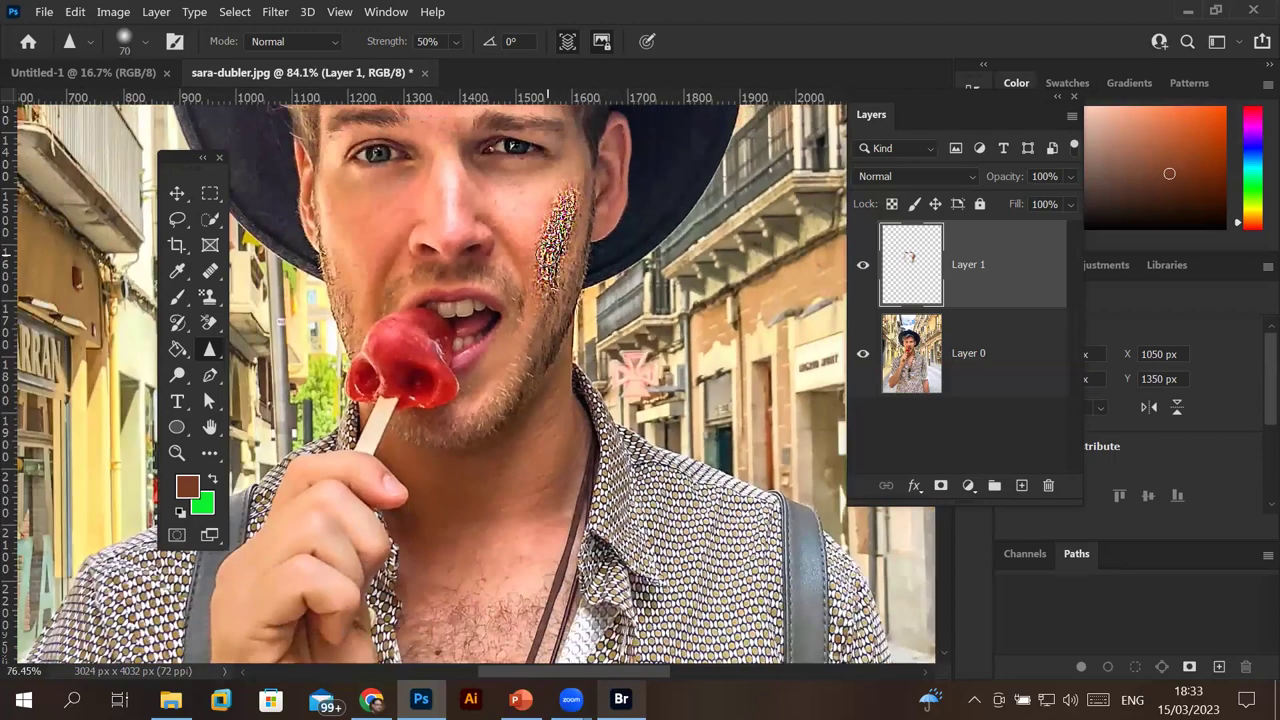
{"action": "scroll", "coordinate": [584, 237], "scroll_direction": "down", "scroll_amount": 1}
{"action": "scroll", "coordinate": [584, 237], "scroll_direction": "down", "scroll_amount": 1}
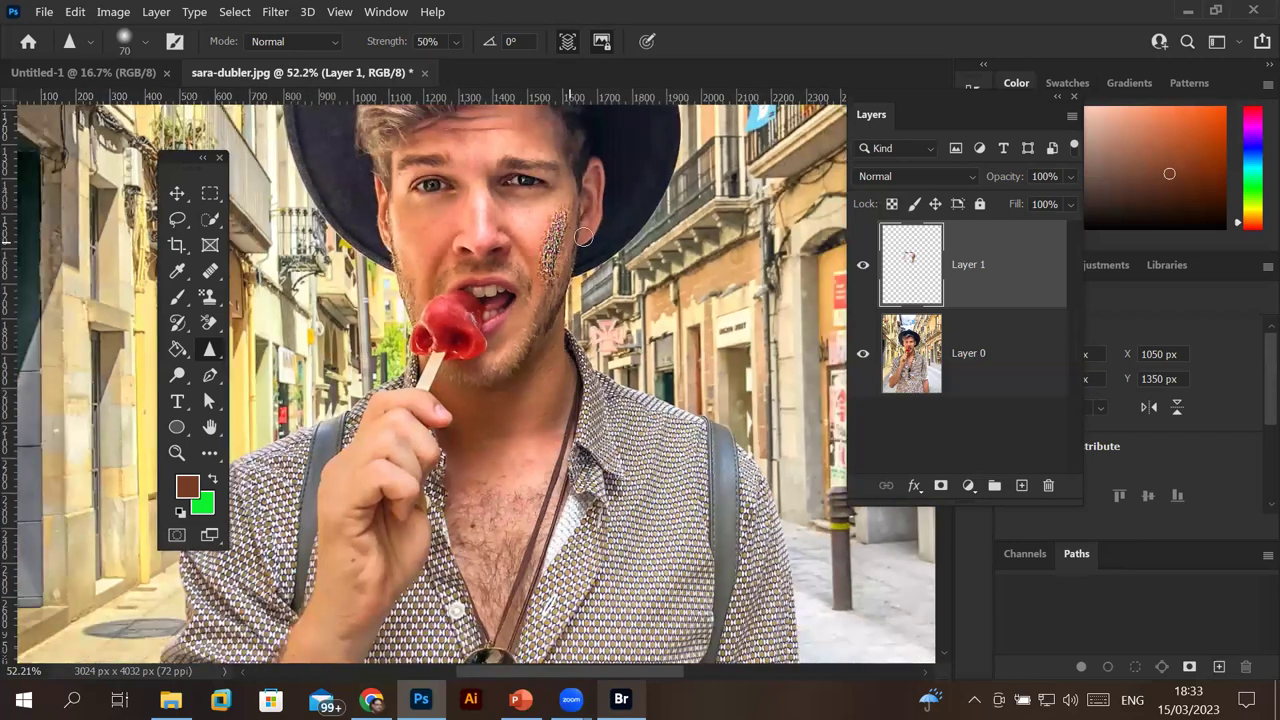
{"action": "left_click", "coordinate": [864, 270]}
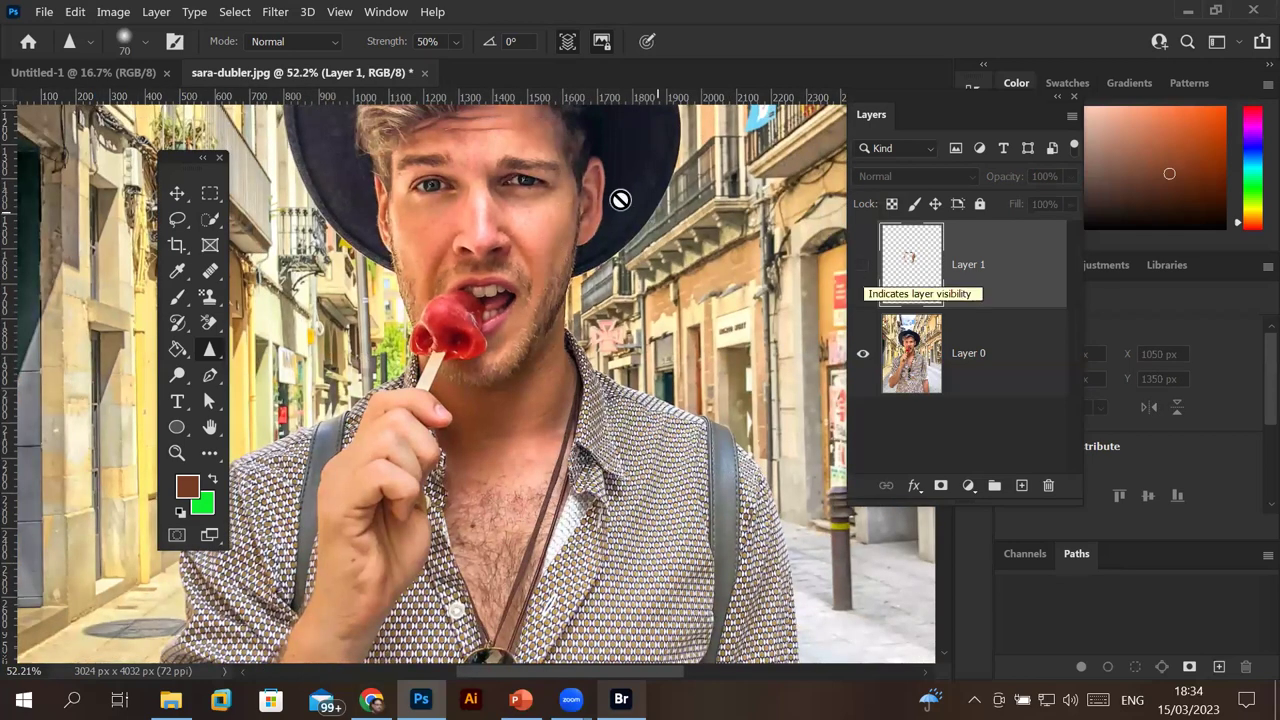
{"action": "scroll", "coordinate": [480, 137], "scroll_direction": "up", "scroll_amount": 1}
{"action": "scroll", "coordinate": [480, 137], "scroll_direction": "up", "scroll_amount": 1}
{"action": "scroll", "coordinate": [480, 137], "scroll_direction": "up", "scroll_amount": 1}
{"action": "scroll", "coordinate": [480, 137], "scroll_direction": "up", "scroll_amount": 2}
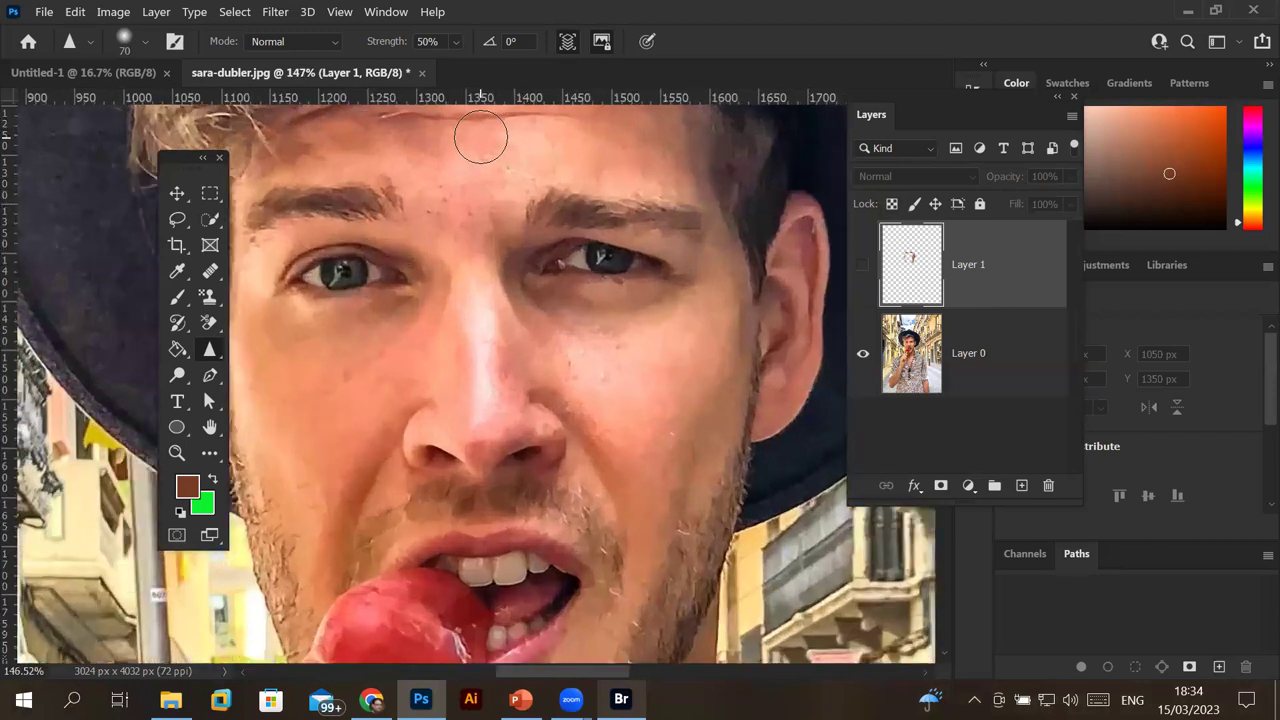
Toggle Layer 1 on and off once more, then delete it, confirming Yes.
{"action": "left_click", "coordinate": [860, 270]}
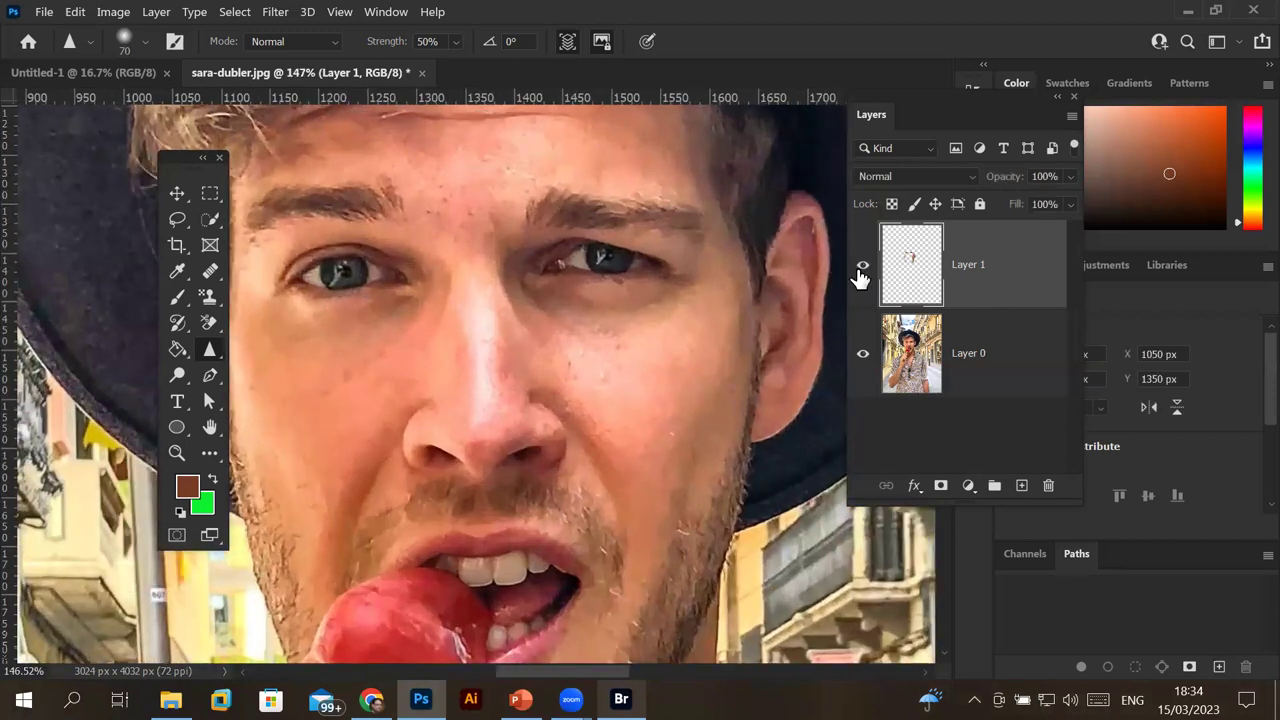
{"action": "left_click", "coordinate": [860, 270]}
{"action": "left_click", "coordinate": [860, 270]}
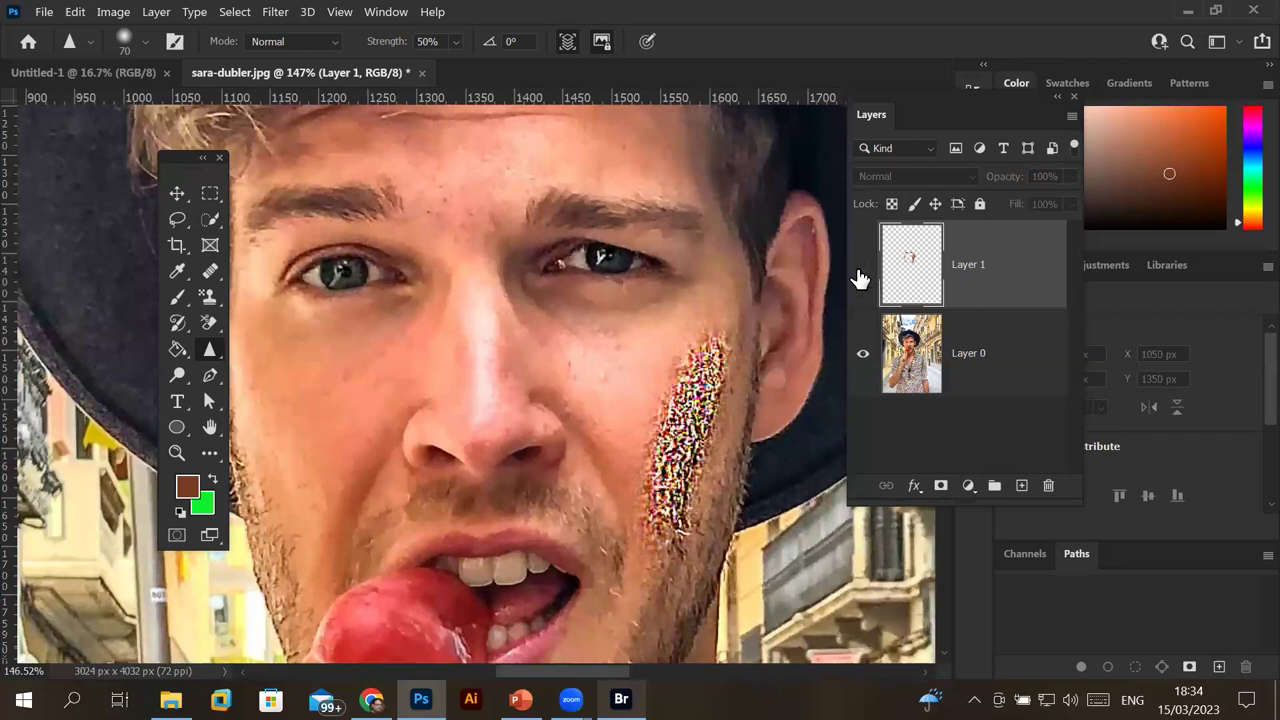
{"action": "left_click", "coordinate": [860, 270]}
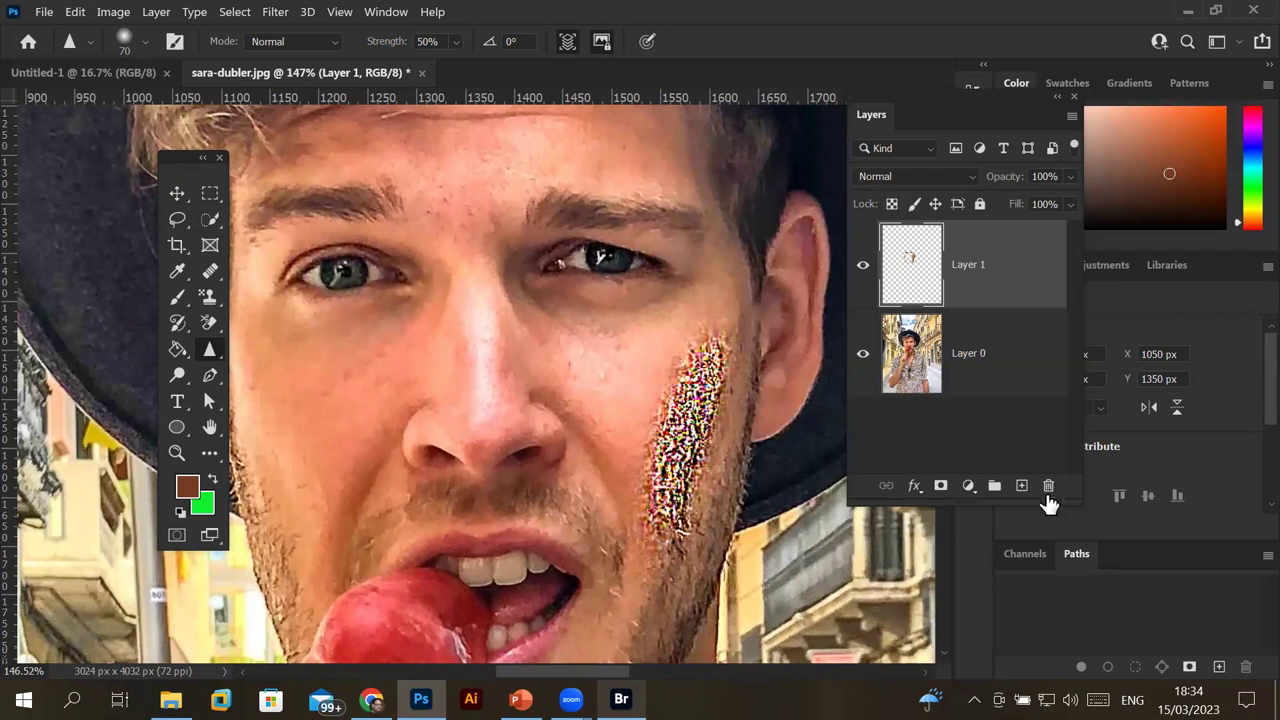
{"action": "left_click", "coordinate": [1048, 485]}
{"action": "left_click", "coordinate": [606, 289]}
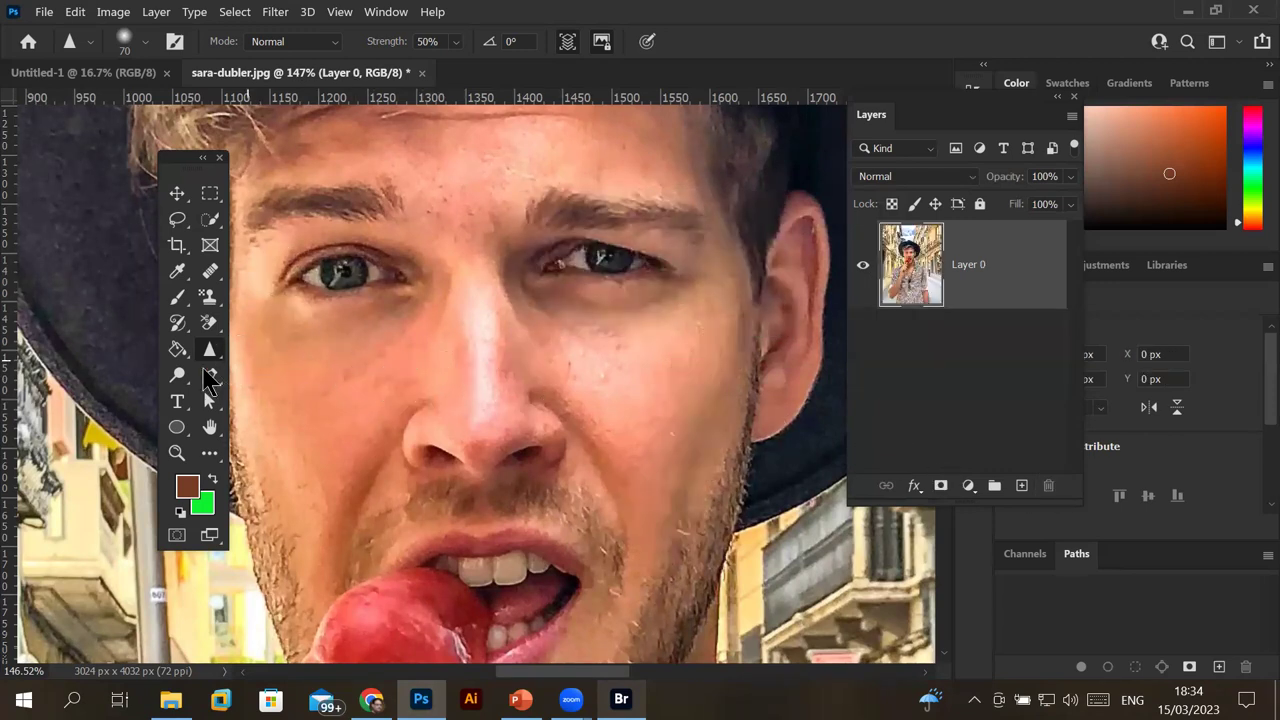
Check the blur, sharpen and smudge tool list, keeping the Sharpen tool.
{"action": "right_click", "coordinate": [210, 357]}
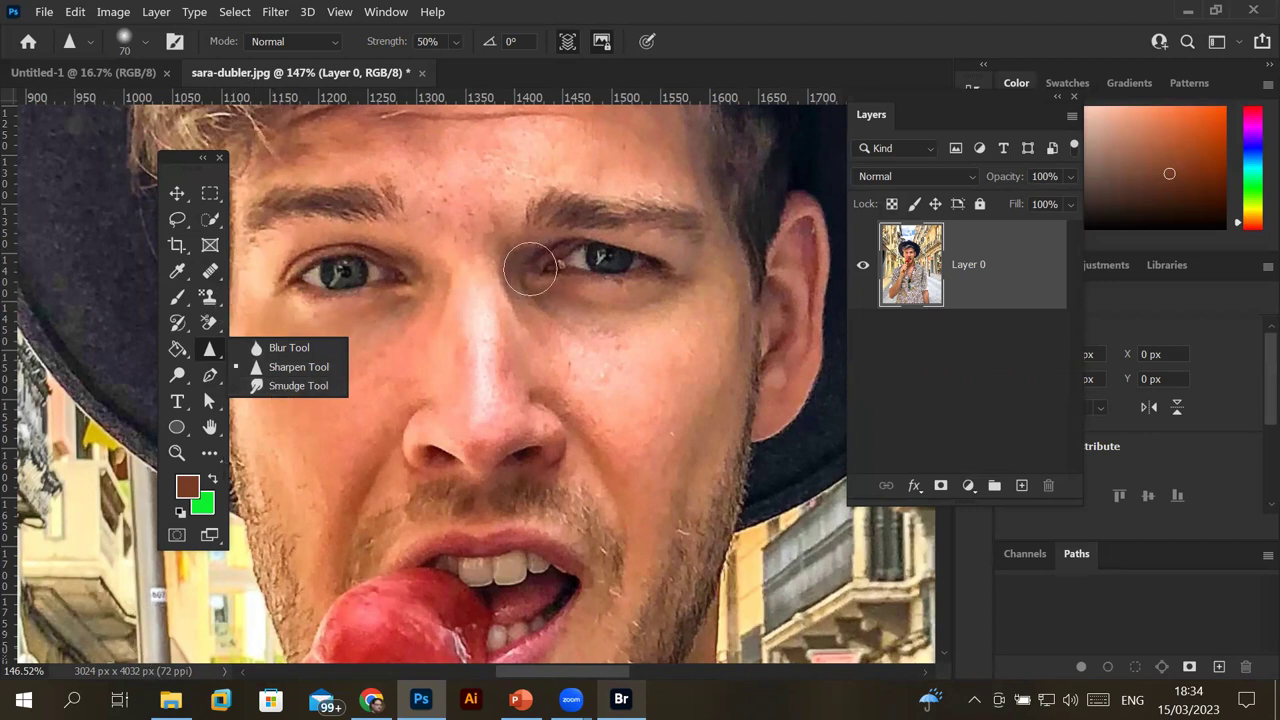
{"action": "left_click", "coordinate": [530, 269]}
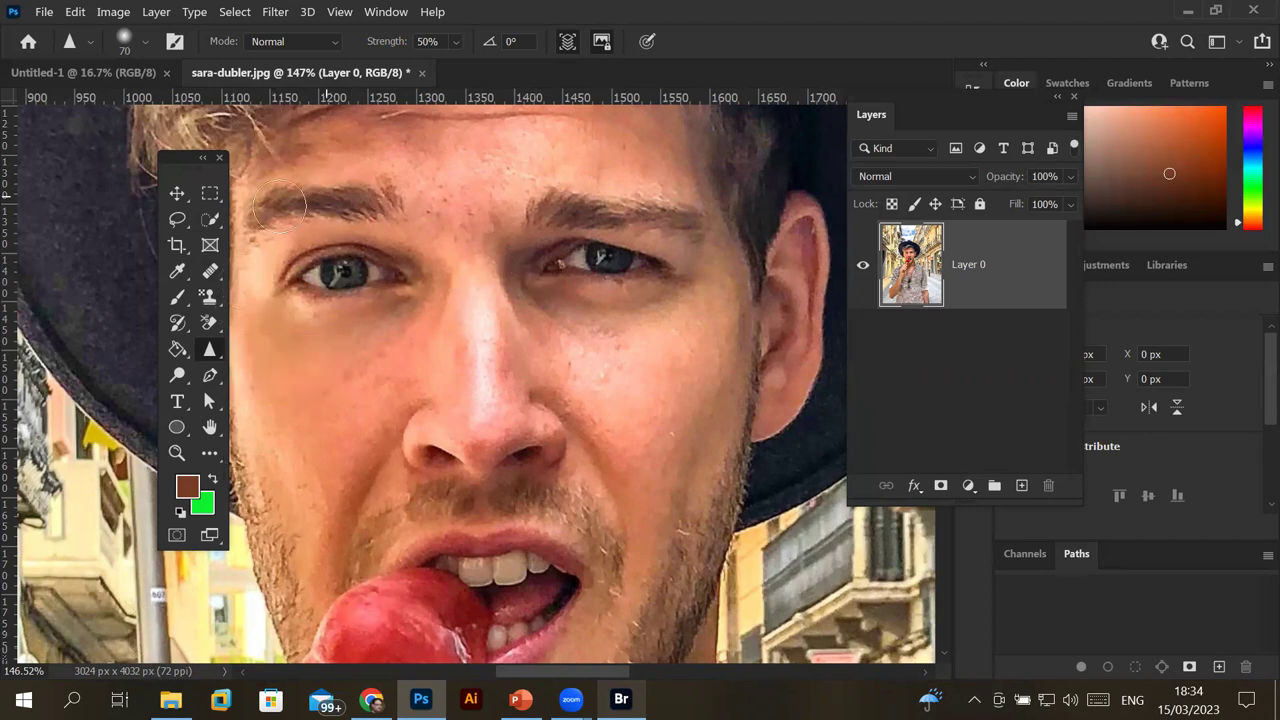
{"action": "scroll", "coordinate": [323, 204], "scroll_direction": "up", "scroll_amount": 2}
Zoom in on the eyebrow and switch tools within the blur, sharpen and smudge group.
{"action": "scroll", "coordinate": [323, 204], "scroll_direction": "up", "scroll_amount": 3}
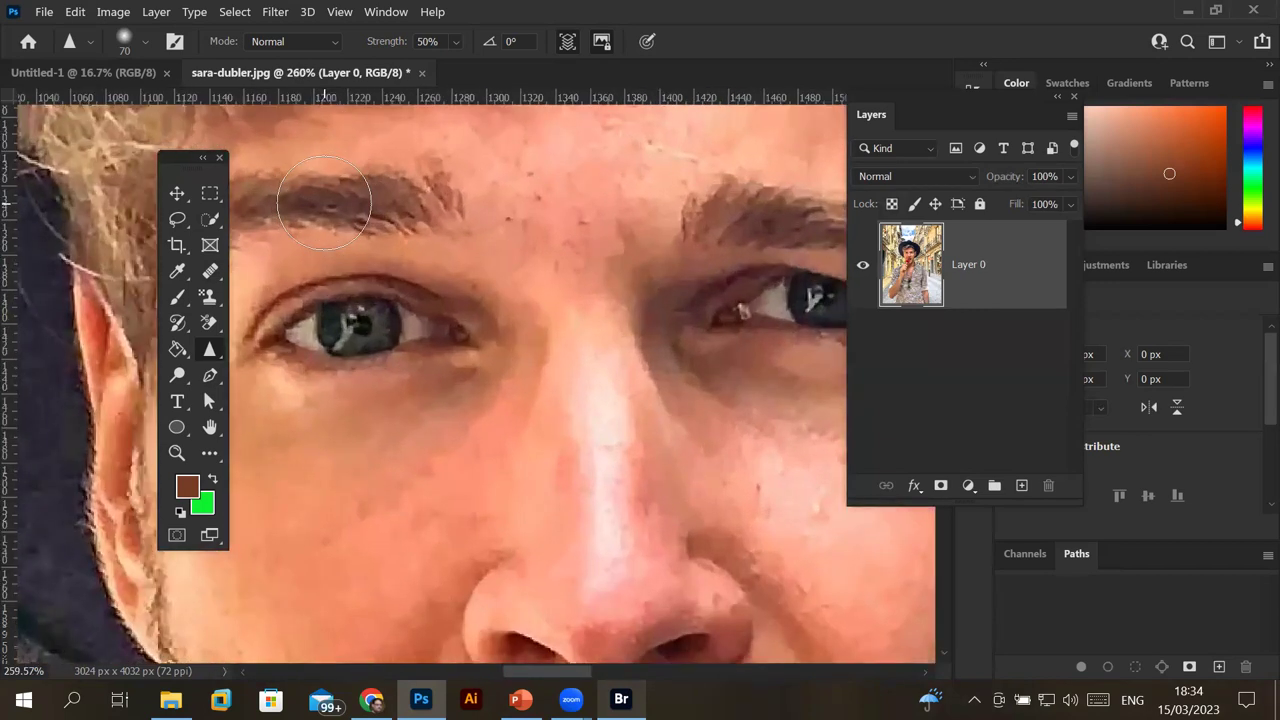
{"action": "scroll", "coordinate": [323, 204], "scroll_direction": "up", "scroll_amount": 3}
{"action": "scroll", "coordinate": [323, 204], "scroll_direction": "down", "scroll_amount": 2}
{"action": "scroll", "coordinate": [457, 160], "scroll_direction": "up", "scroll_amount": 1}
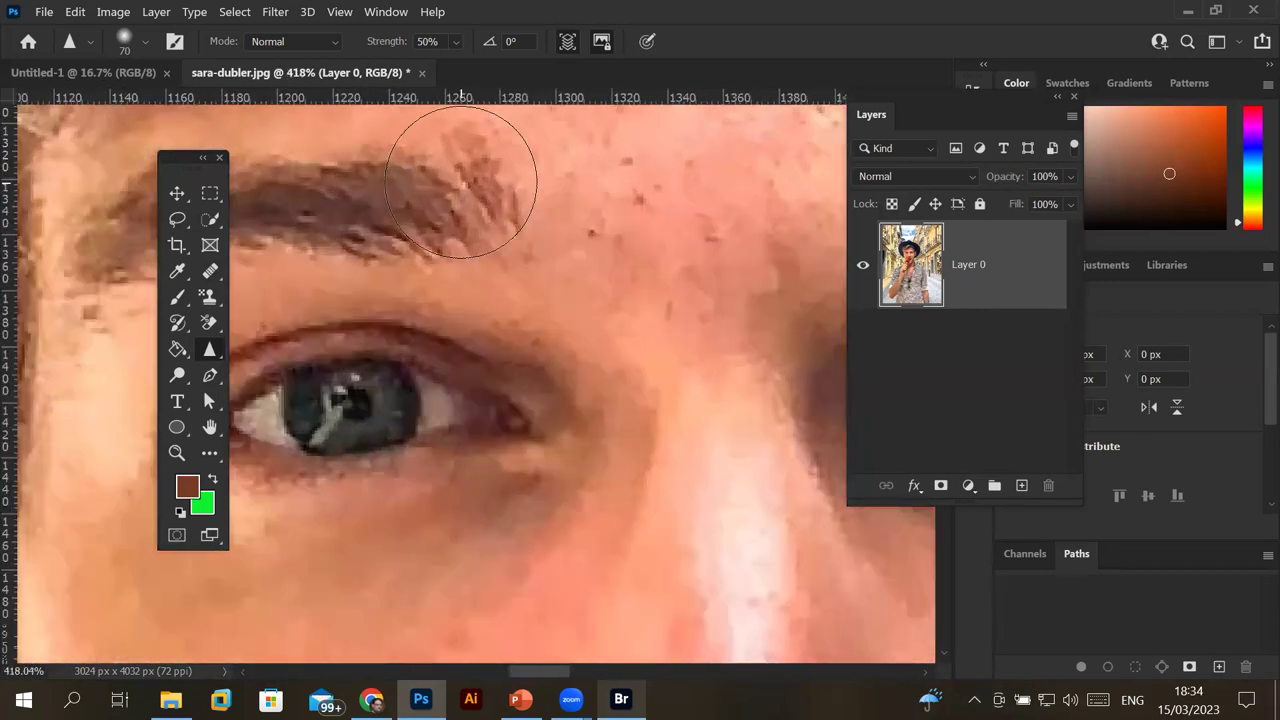
{"action": "scroll", "coordinate": [461, 178], "scroll_direction": "up", "scroll_amount": 1}
{"action": "scroll", "coordinate": [461, 178], "scroll_direction": "down", "scroll_amount": 2}
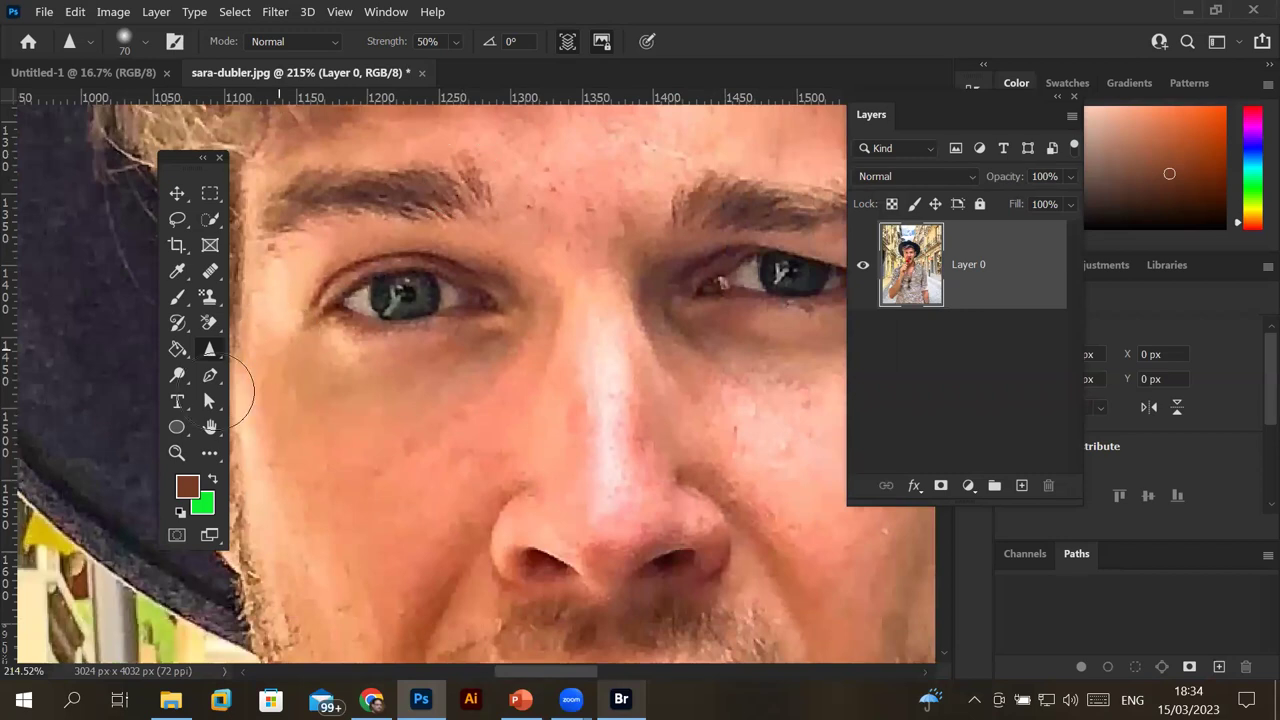
{"action": "right_click", "coordinate": [211, 352]}
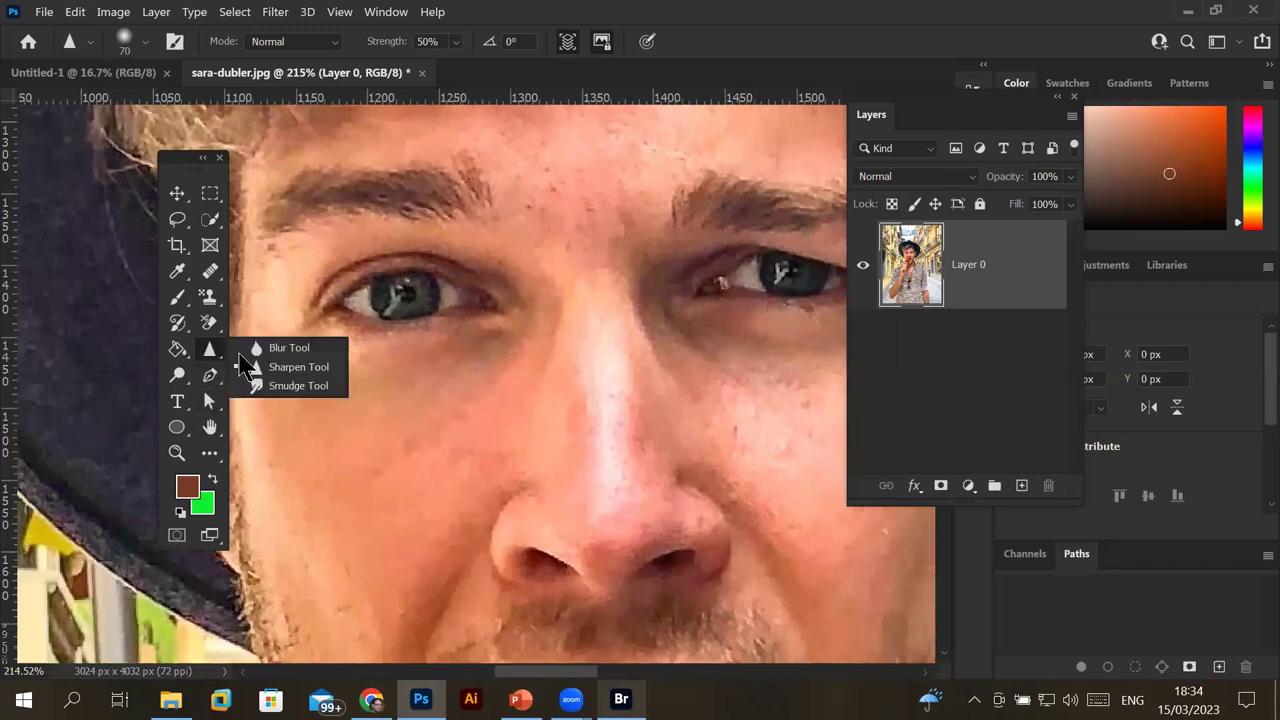
{"action": "left_click", "coordinate": [298, 386]}
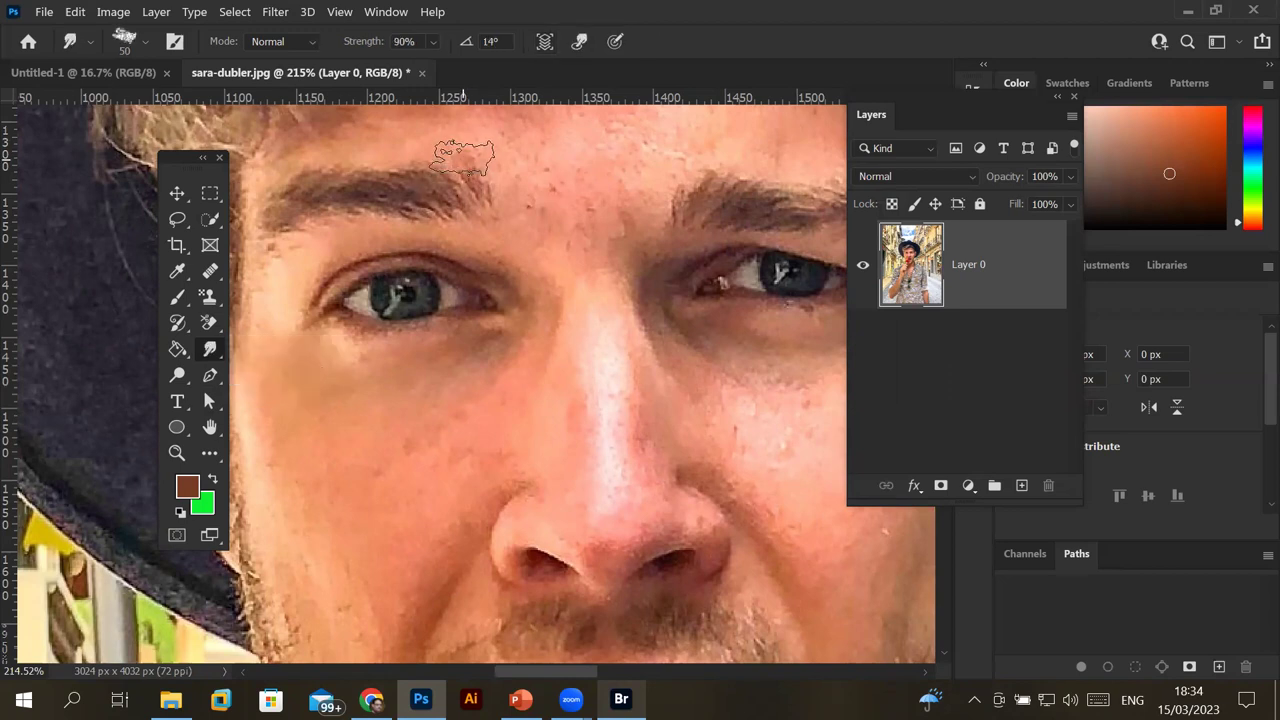
Choose a hard round brush and shrink it to about 40 px.
{"action": "left_click", "coordinate": [90, 45]}
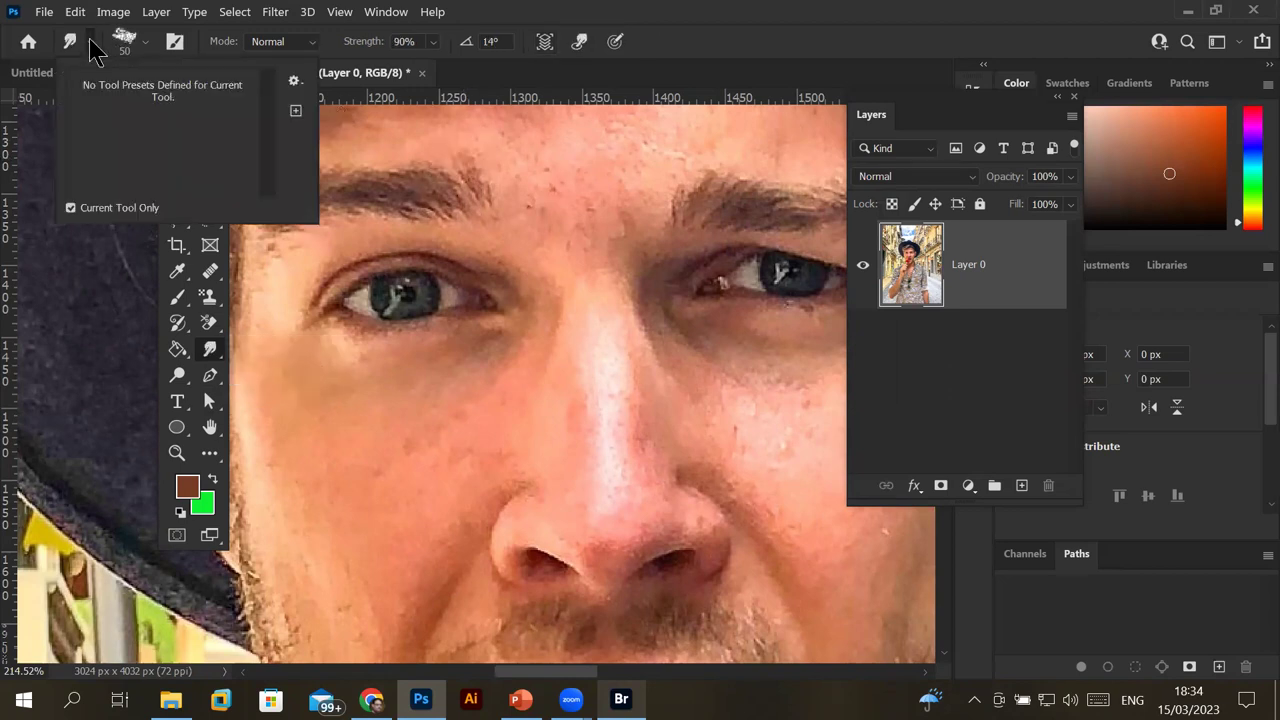
{"action": "left_click", "coordinate": [90, 45]}
{"action": "left_click", "coordinate": [145, 41]}
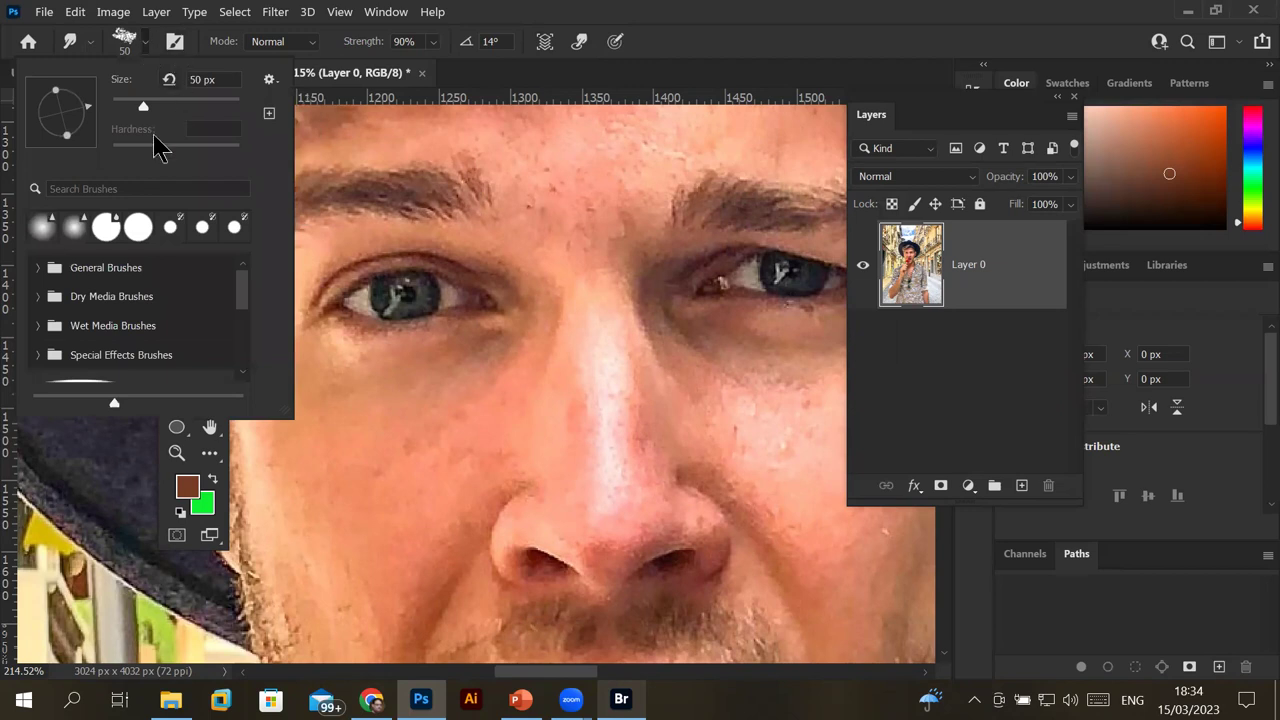
{"action": "left_click", "coordinate": [106, 229]}
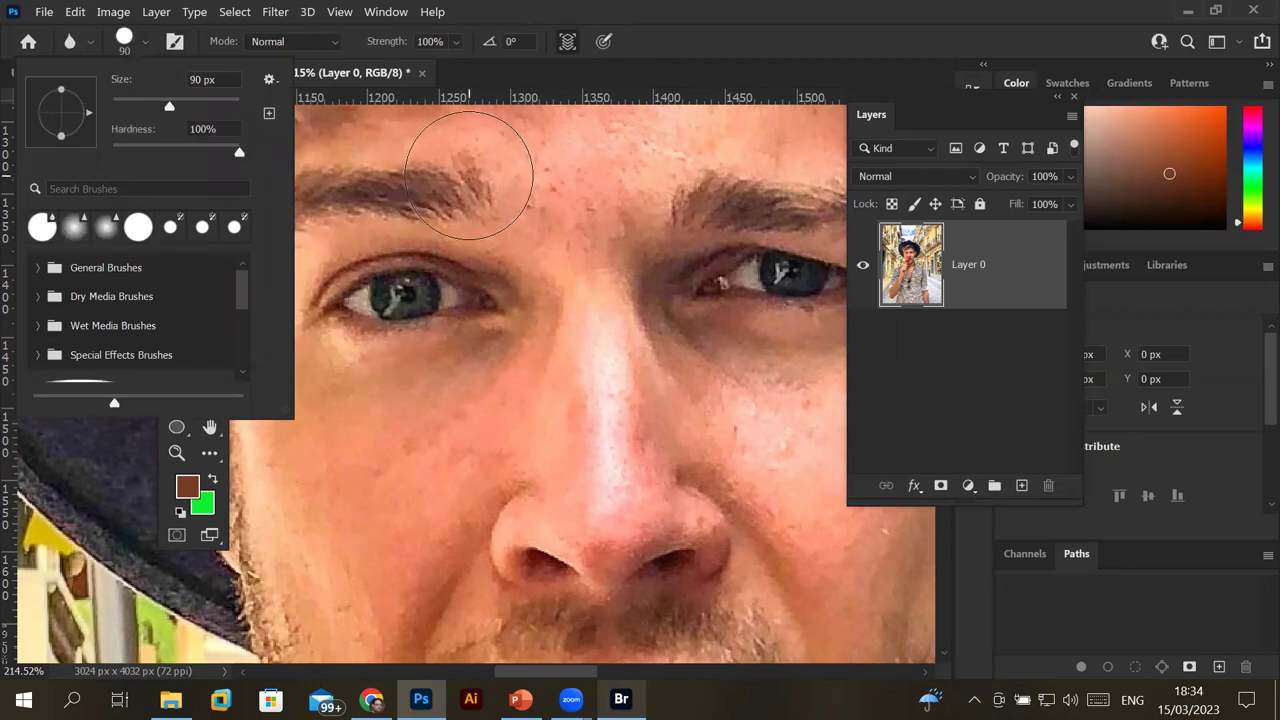
{"action": "scroll", "coordinate": [469, 175], "scroll_direction": "down", "scroll_amount": 1}
{"action": "scroll", "coordinate": [470, 175], "scroll_direction": "down", "scroll_amount": 1}
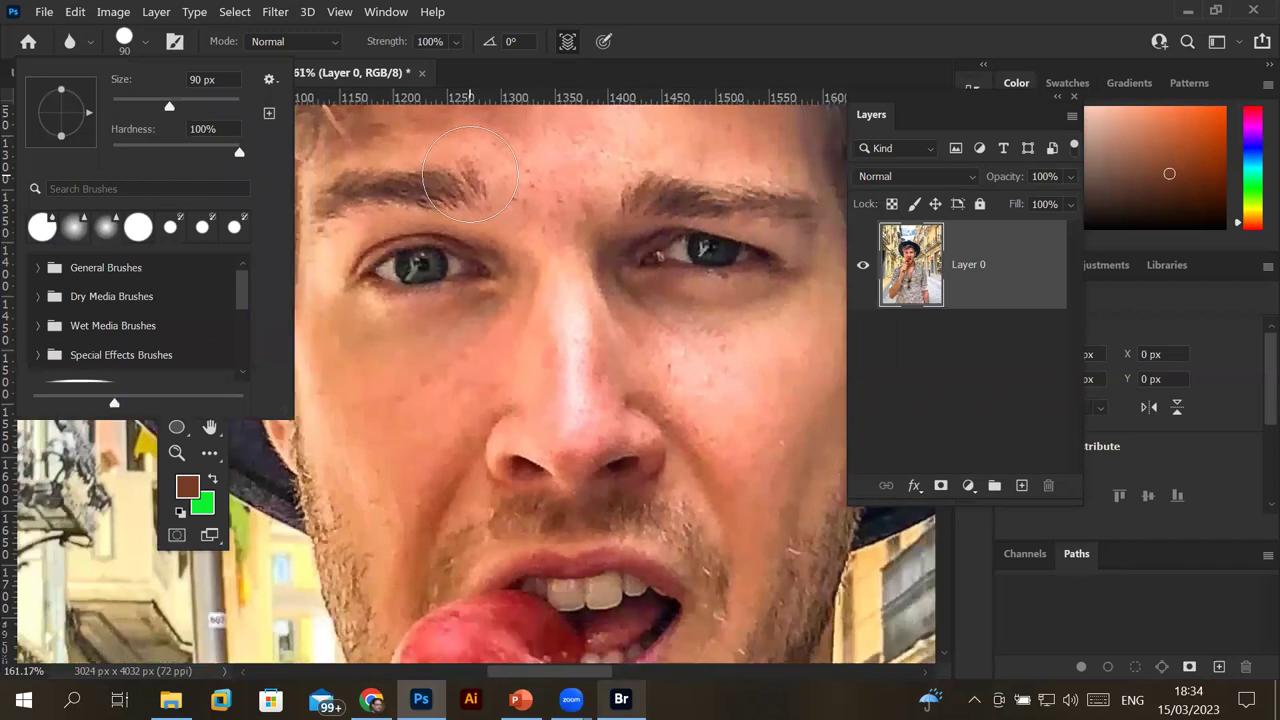
{"action": "key", "text": "Return"}
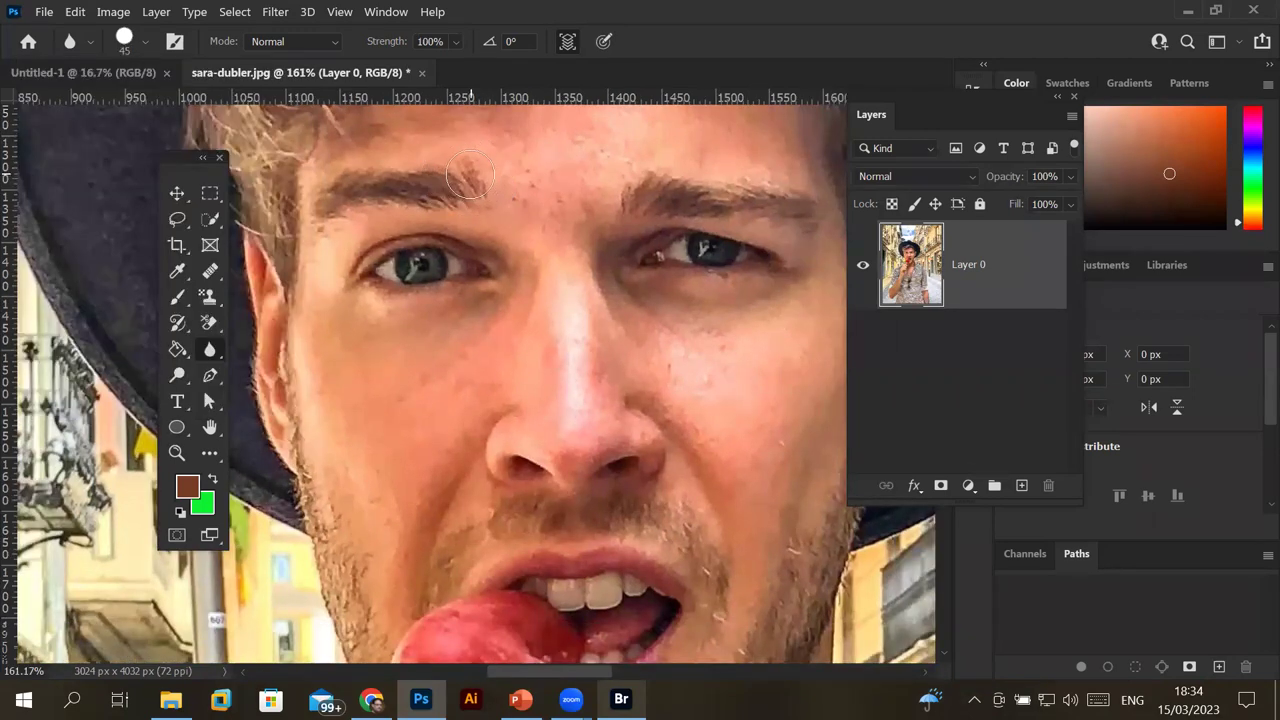
Blur the brown patch at the eyebrow's end into the surrounding skin.
{"action": "scroll", "coordinate": [469, 175], "scroll_direction": "up", "scroll_amount": 3}
{"action": "scroll", "coordinate": [470, 175], "scroll_direction": "up", "scroll_amount": 2}
{"action": "scroll", "coordinate": [470, 175], "scroll_direction": "up", "scroll_amount": 1}
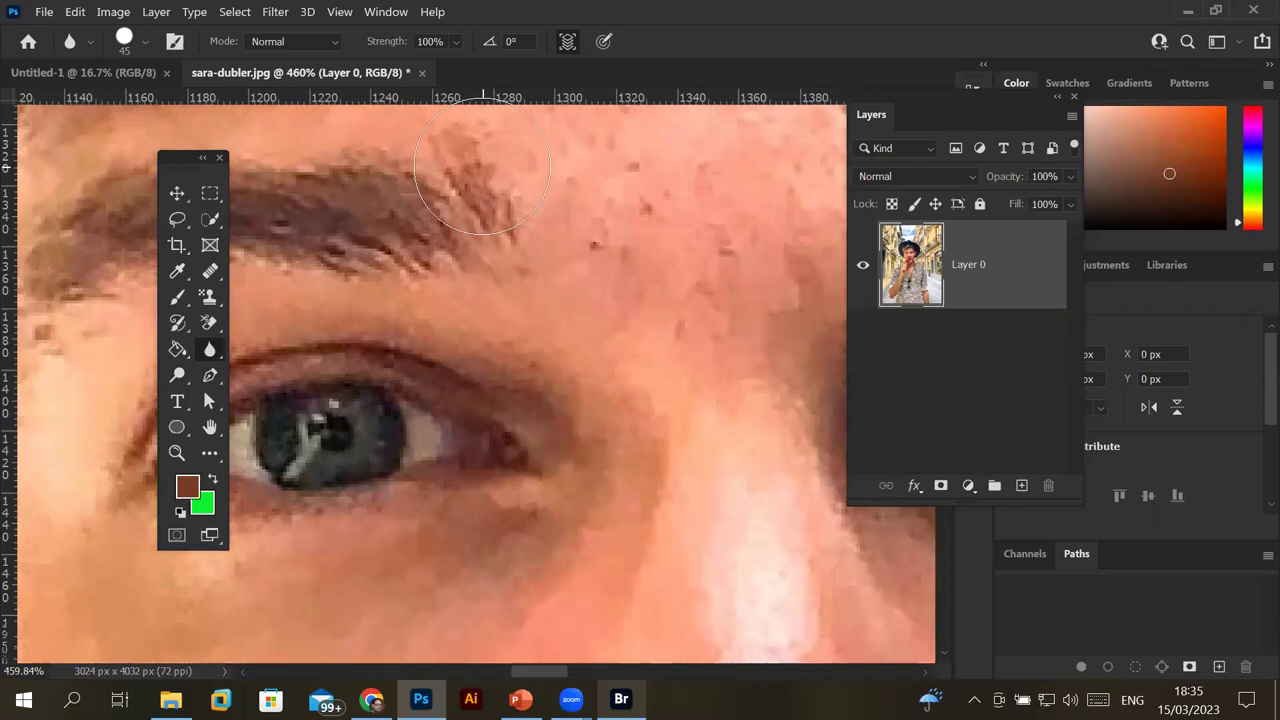
{"action": "scroll", "coordinate": [482, 165], "scroll_direction": "up", "scroll_amount": 1}
{"action": "scroll", "coordinate": [482, 165], "scroll_direction": "down", "scroll_amount": 2}
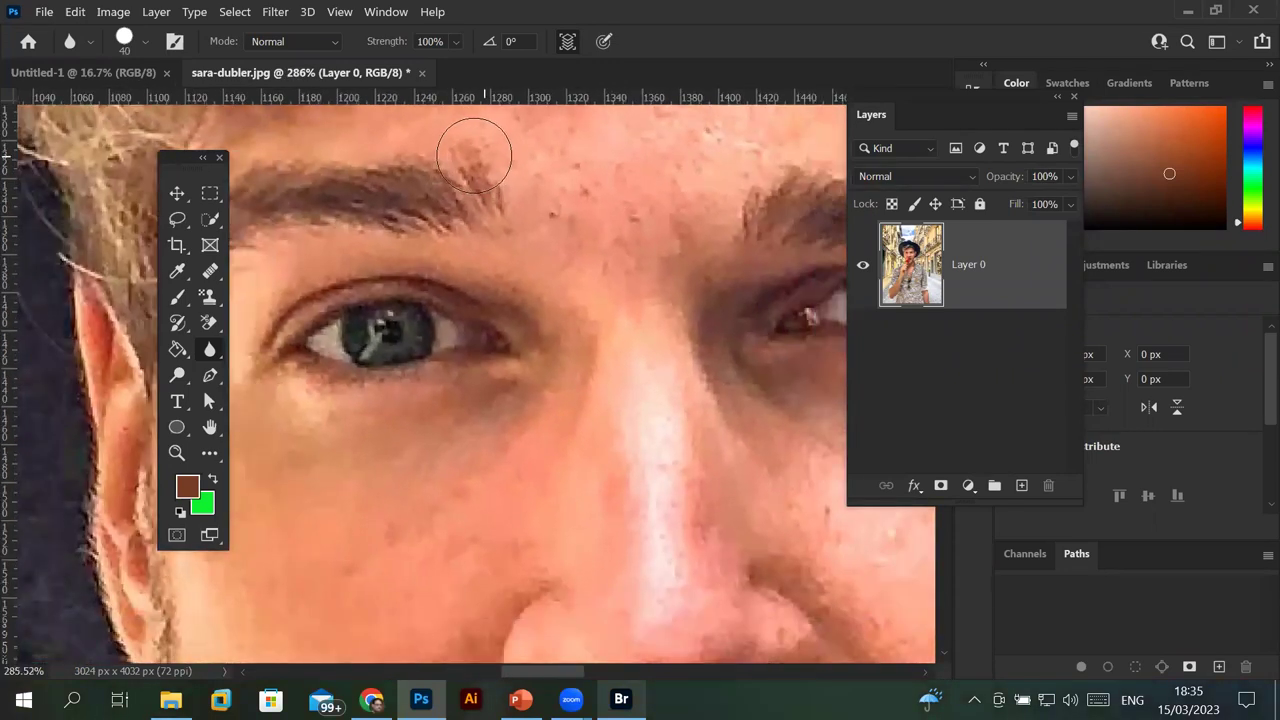
{"action": "mouse_move", "coordinate": [473, 155]}
{"action": "left_mouse_down"}
{"action": "mouse_move", "coordinate": [466, 137]}
{"action": "mouse_move", "coordinate": [514, 162]}
{"action": "mouse_move", "coordinate": [410, 195]}
{"action": "mouse_move", "coordinate": [459, 192]}
{"action": "mouse_move", "coordinate": [295, 195]}
{"action": "mouse_move", "coordinate": [370, 196]}
{"action": "mouse_move", "coordinate": [274, 212]}
{"action": "left_mouse_up"}
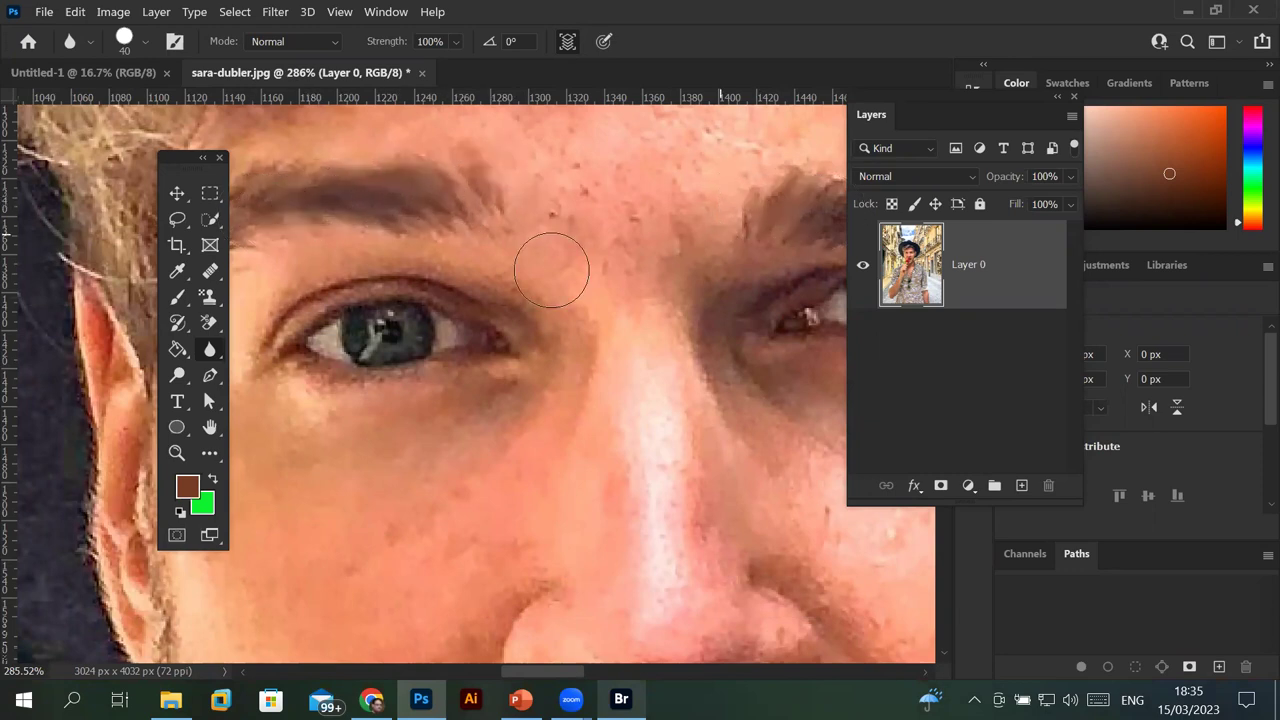
{"action": "left_click", "coordinate": [44, 11]}
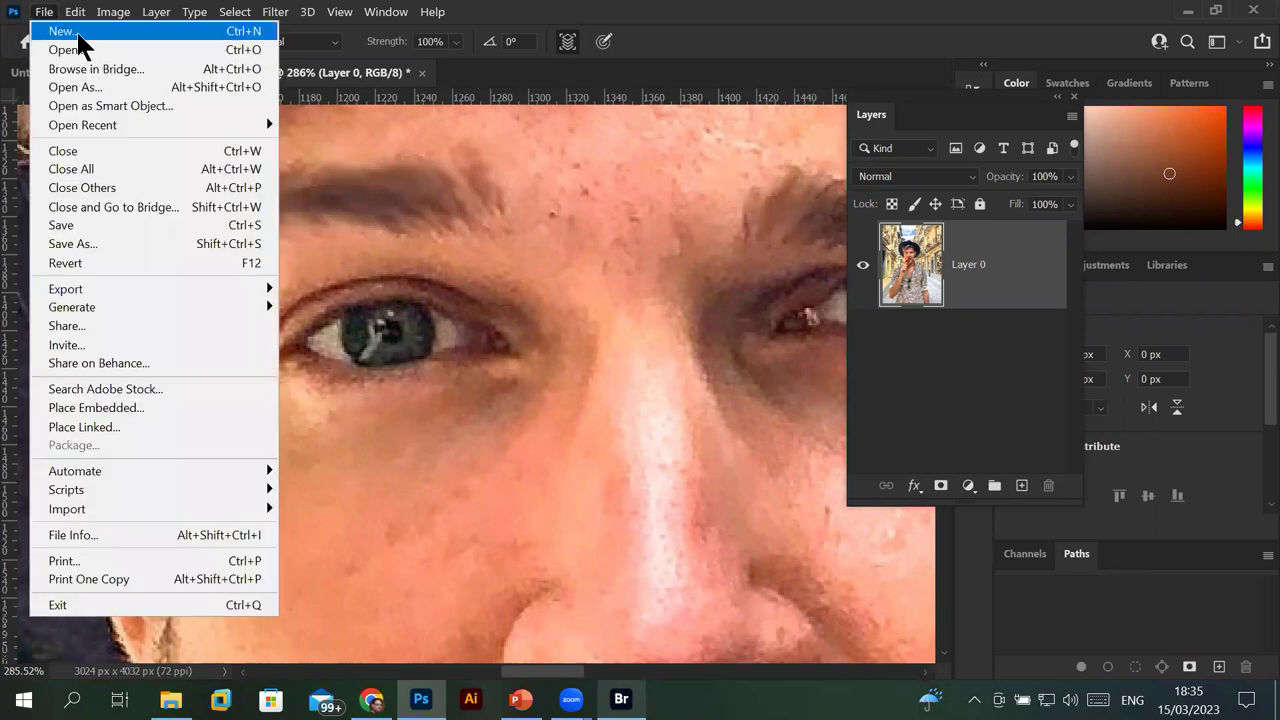
Create a new A4 document and paint a brown brush stripe across its upper part.
{"action": "key", "text": "Escape"}
{"action": "key", "text": "ctrl+n"}
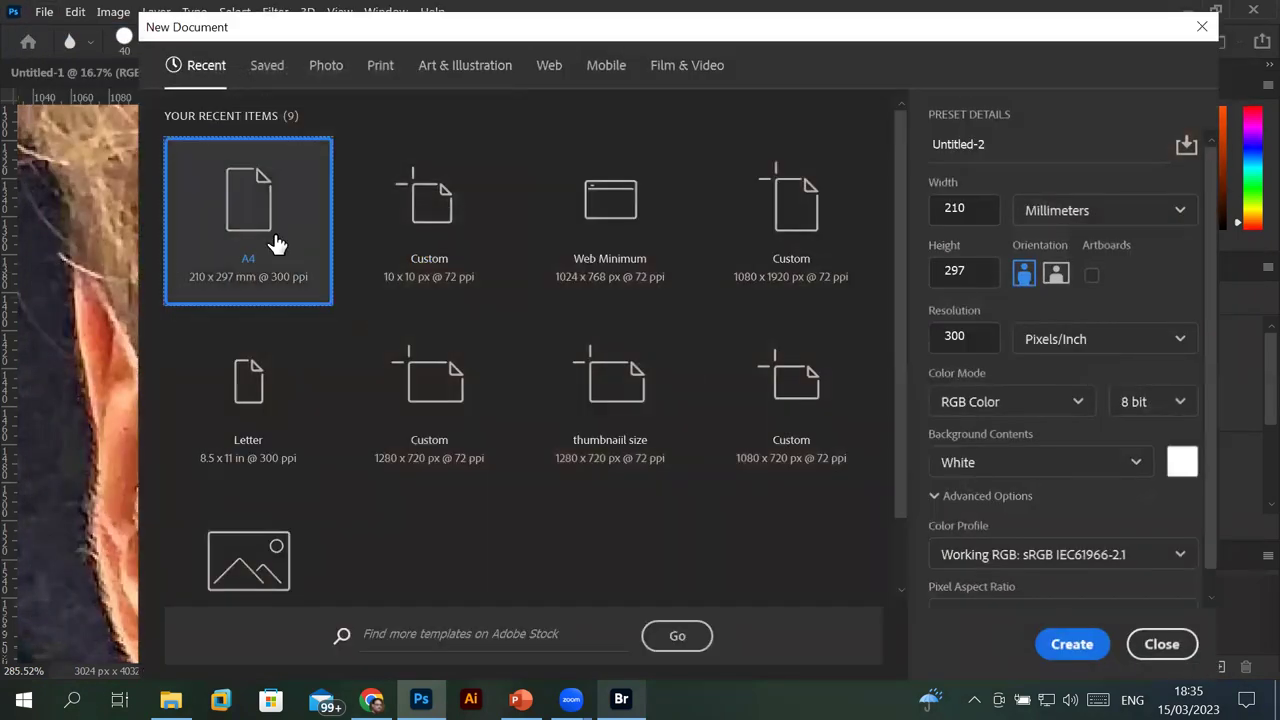
{"action": "double_click", "coordinate": [277, 244]}
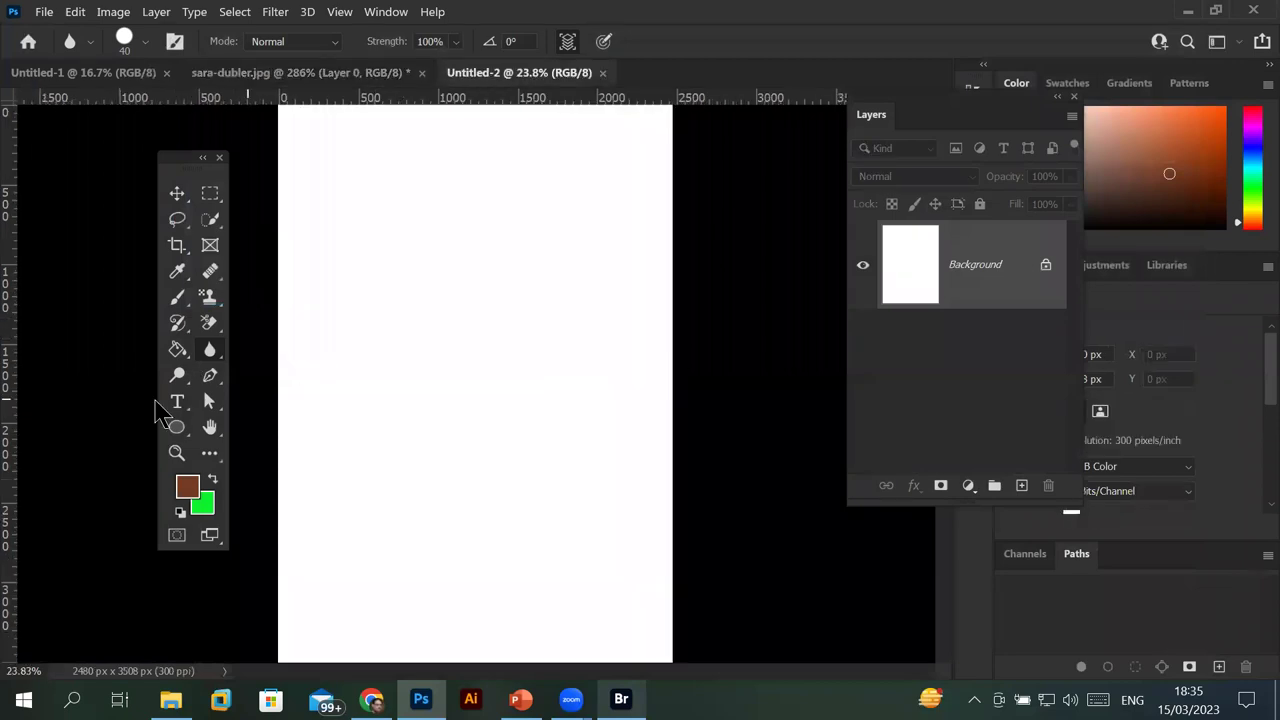
{"action": "left_click", "coordinate": [177, 297]}
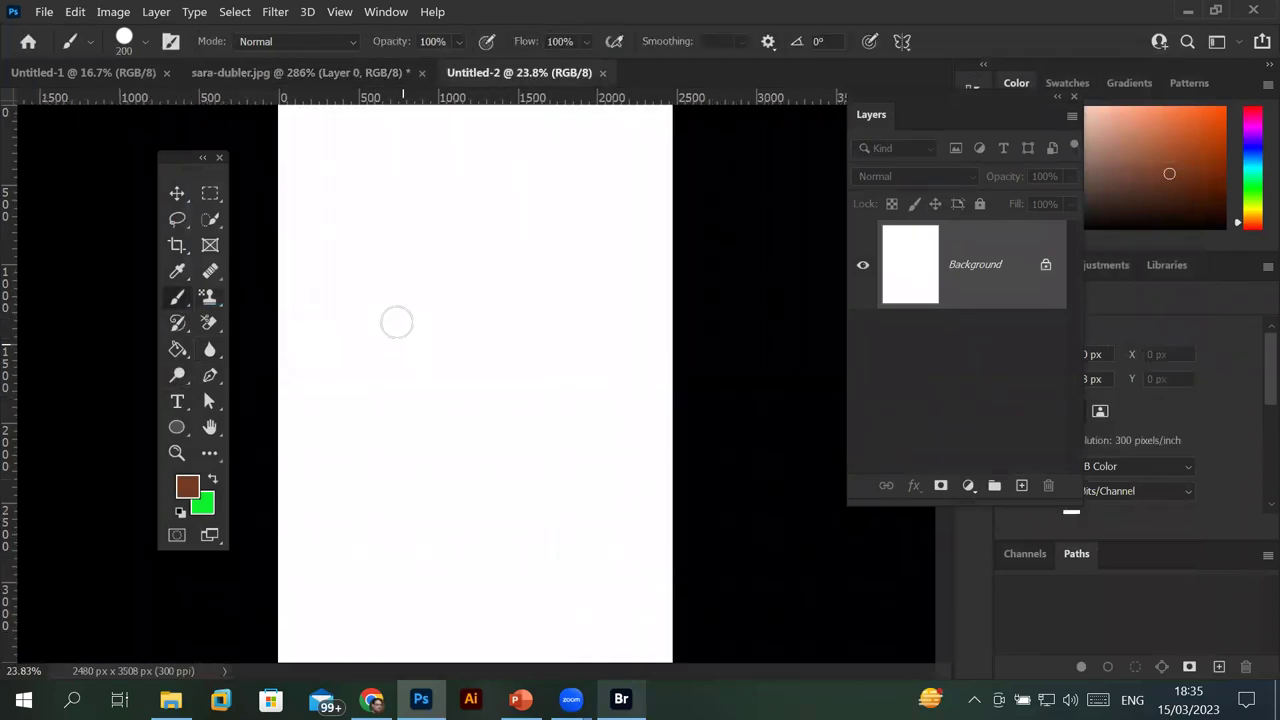
{"action": "left_click_drag", "start_coordinate": [268, 263], "coordinate": [590, 288]}
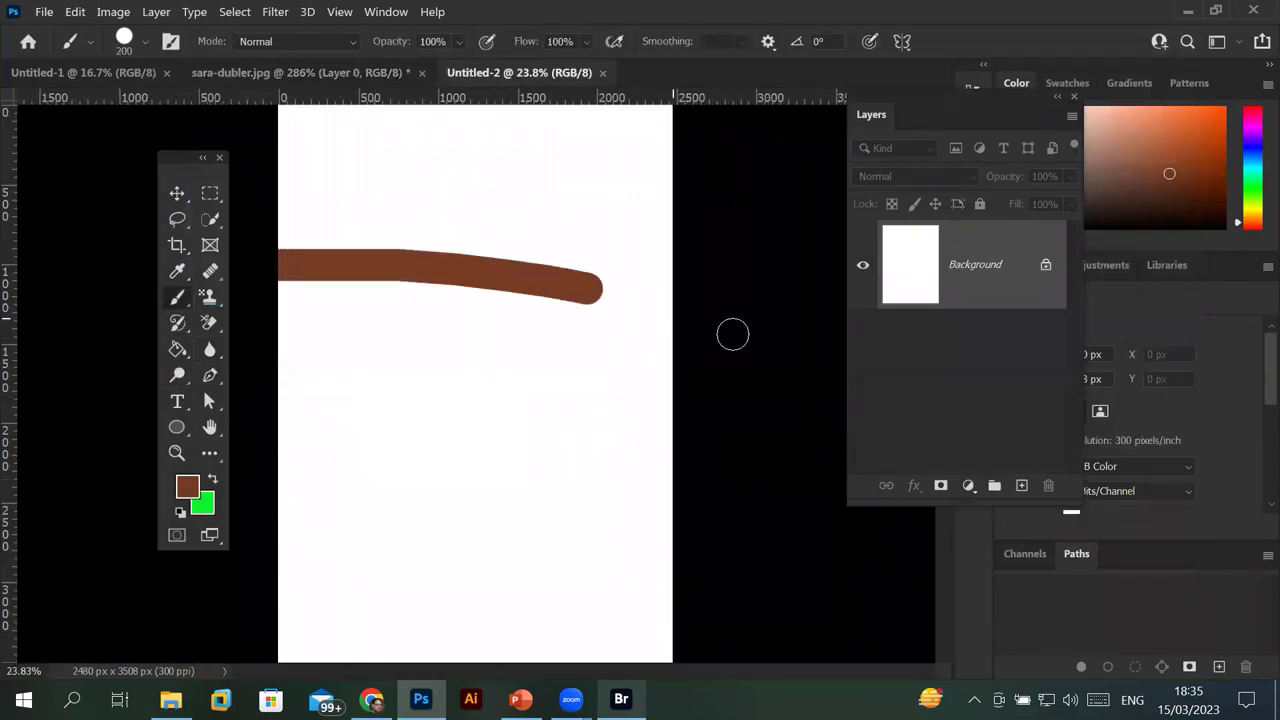
Paint a blue stripe, then a red stripe below it, changing foreground colour each time.
{"action": "left_click", "coordinate": [187, 487]}
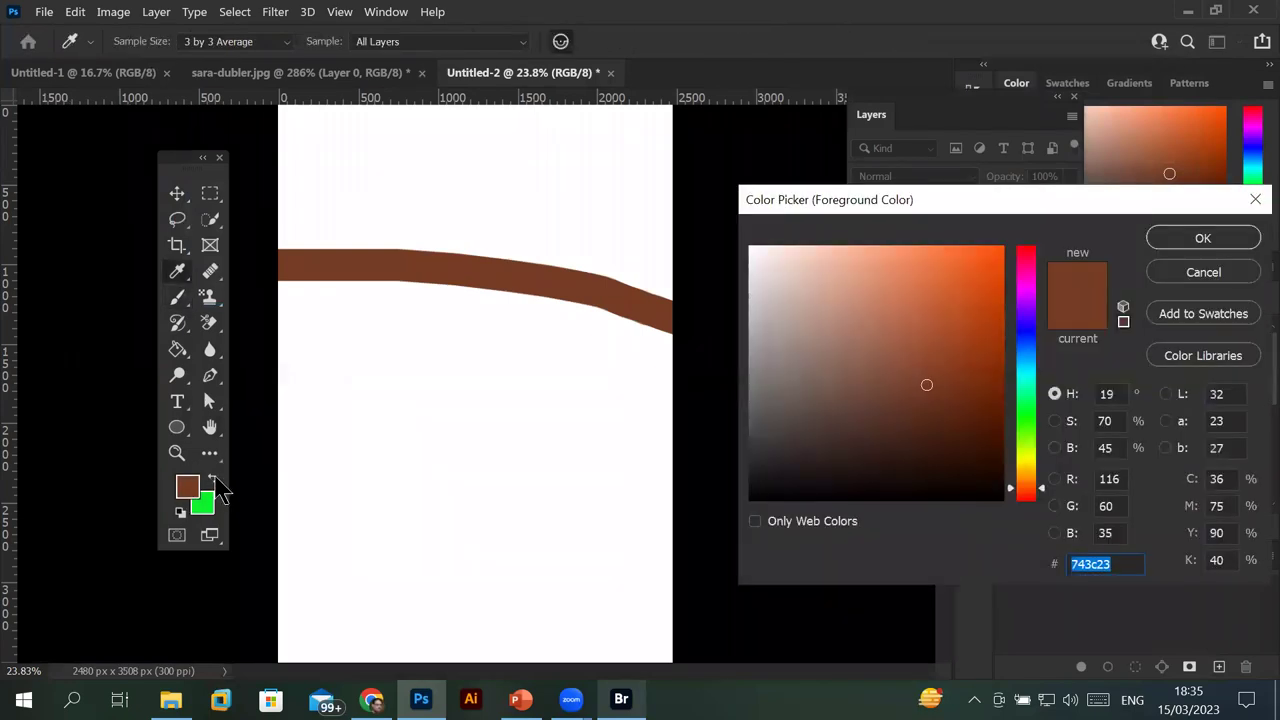
{"action": "left_click", "coordinate": [1028, 325]}
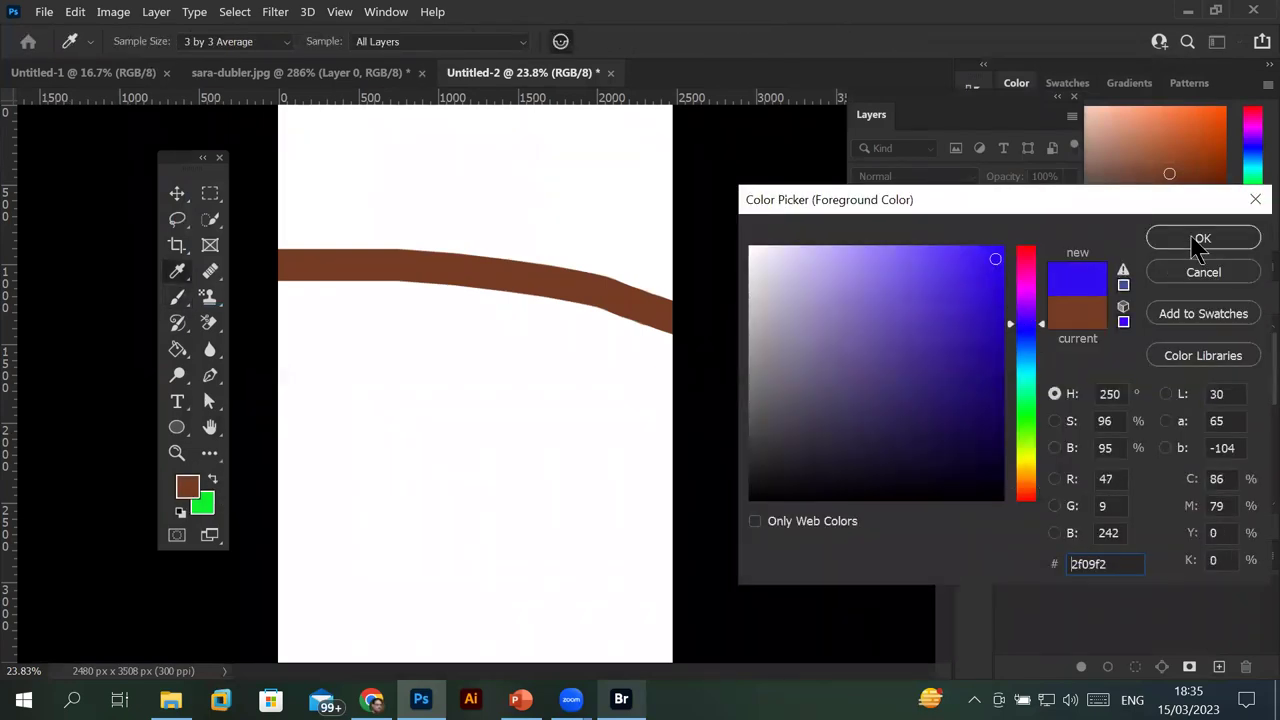
{"action": "left_click", "coordinate": [1202, 238]}
{"action": "left_click_drag", "start_coordinate": [294, 287], "coordinate": [697, 366]}
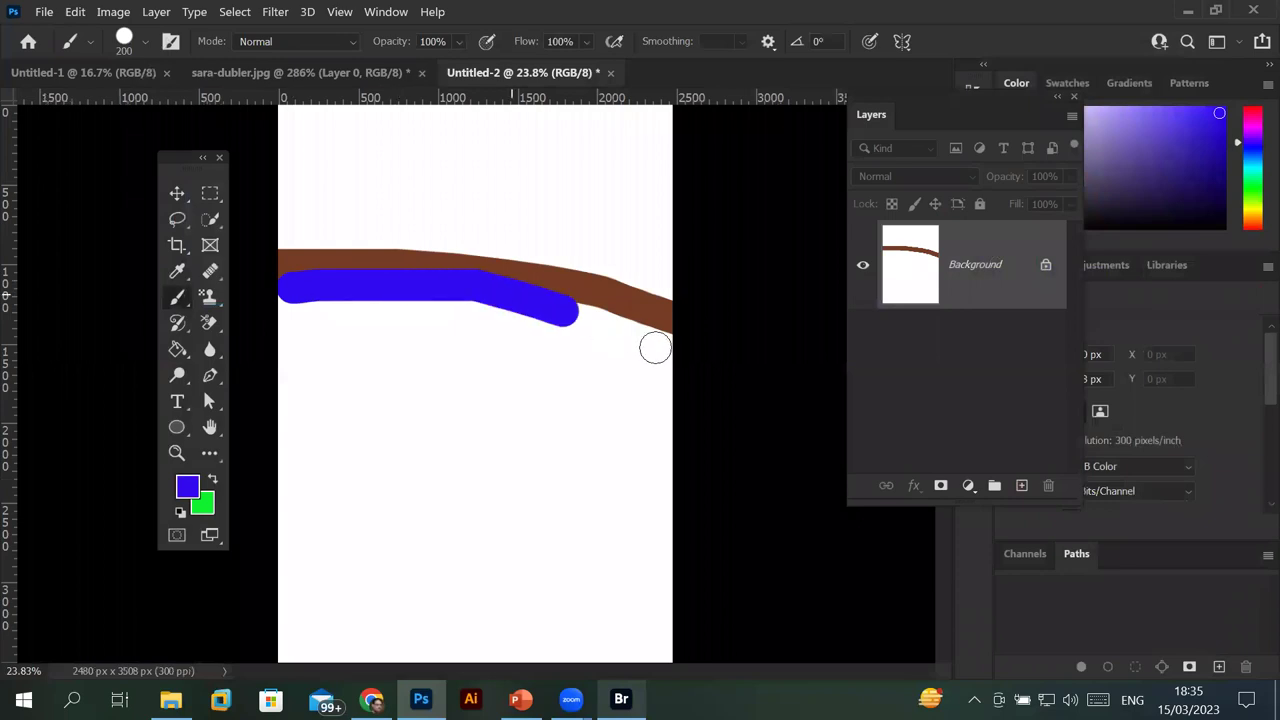
{"action": "left_click", "coordinate": [189, 494]}
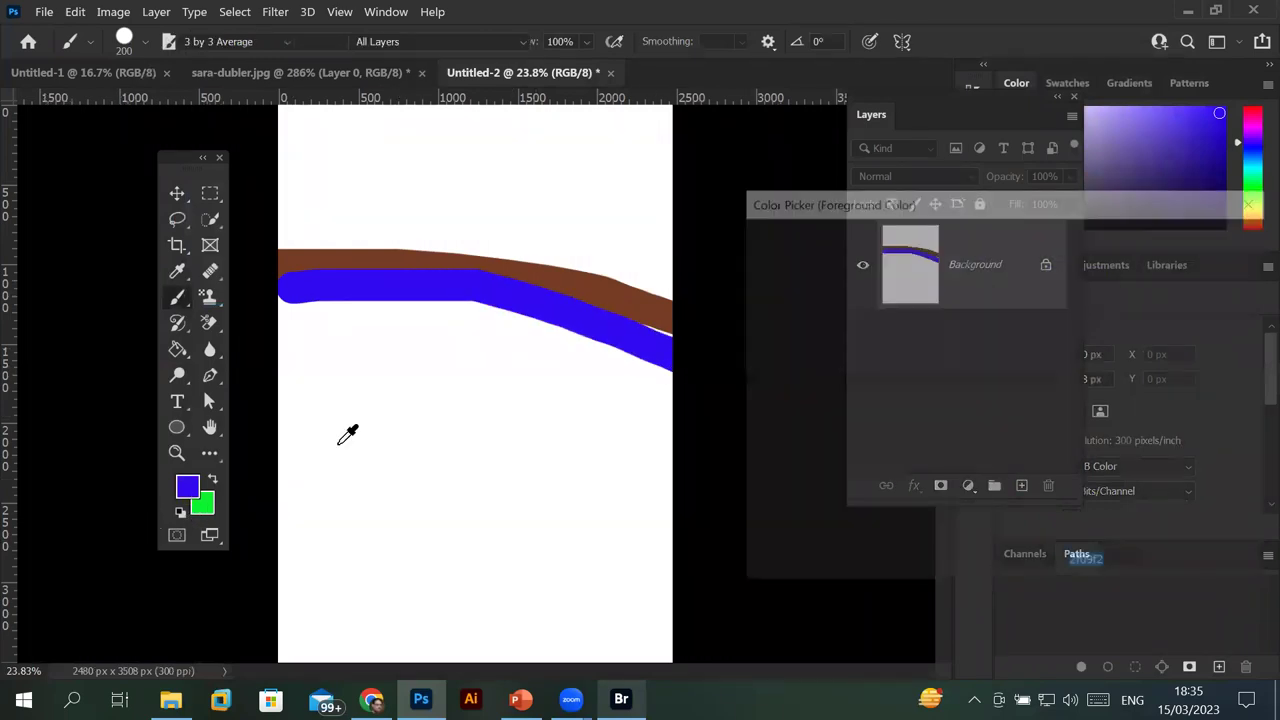
{"action": "left_click_drag", "start_coordinate": [1026, 334], "coordinate": [1026, 253]}
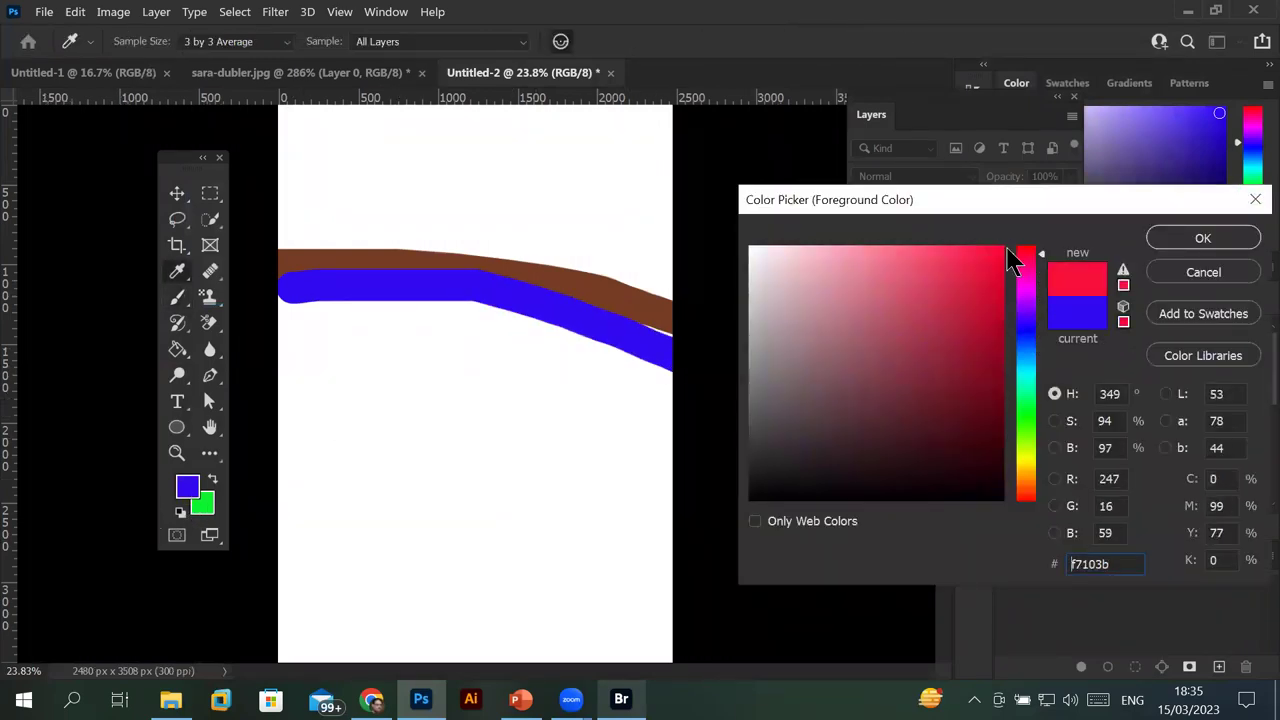
{"action": "left_click", "coordinate": [1202, 238]}
{"action": "left_click_drag", "start_coordinate": [288, 311], "coordinate": [675, 370]}
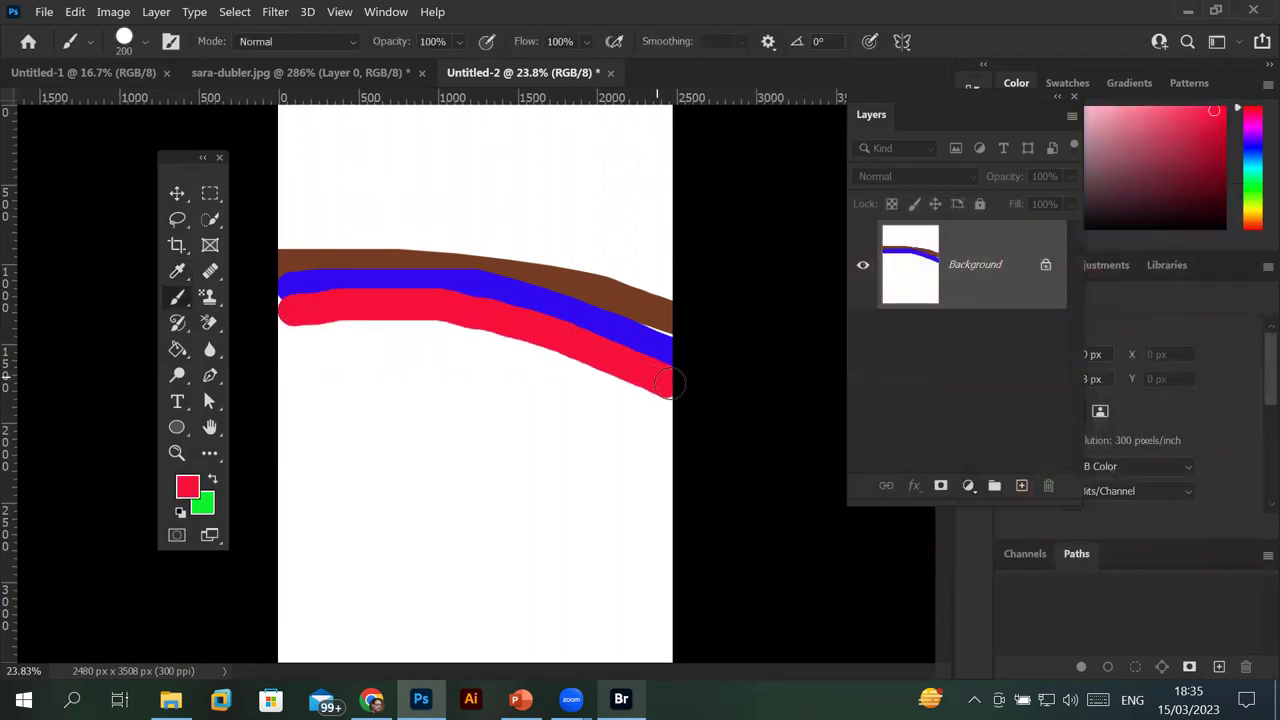
{"action": "scroll", "coordinate": [310, 287], "scroll_direction": "up", "scroll_amount": 2}
{"action": "scroll", "coordinate": [312, 289], "scroll_direction": "up", "scroll_amount": 3}
{"action": "scroll", "coordinate": [312, 288], "scroll_direction": "up", "scroll_amount": 1}
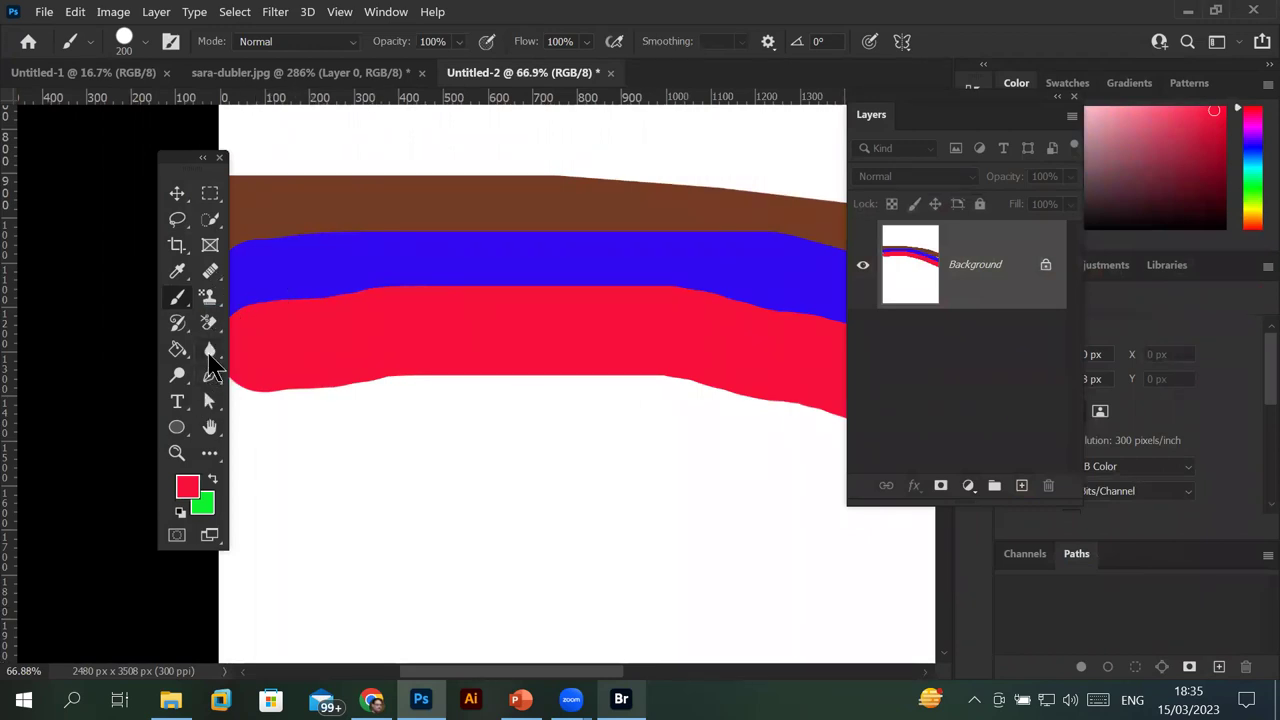
Select the Smudge Tool with a hard round 50 px brush.
{"action": "left_click", "coordinate": [212, 349]}
{"action": "left_click", "coordinate": [313, 389]}
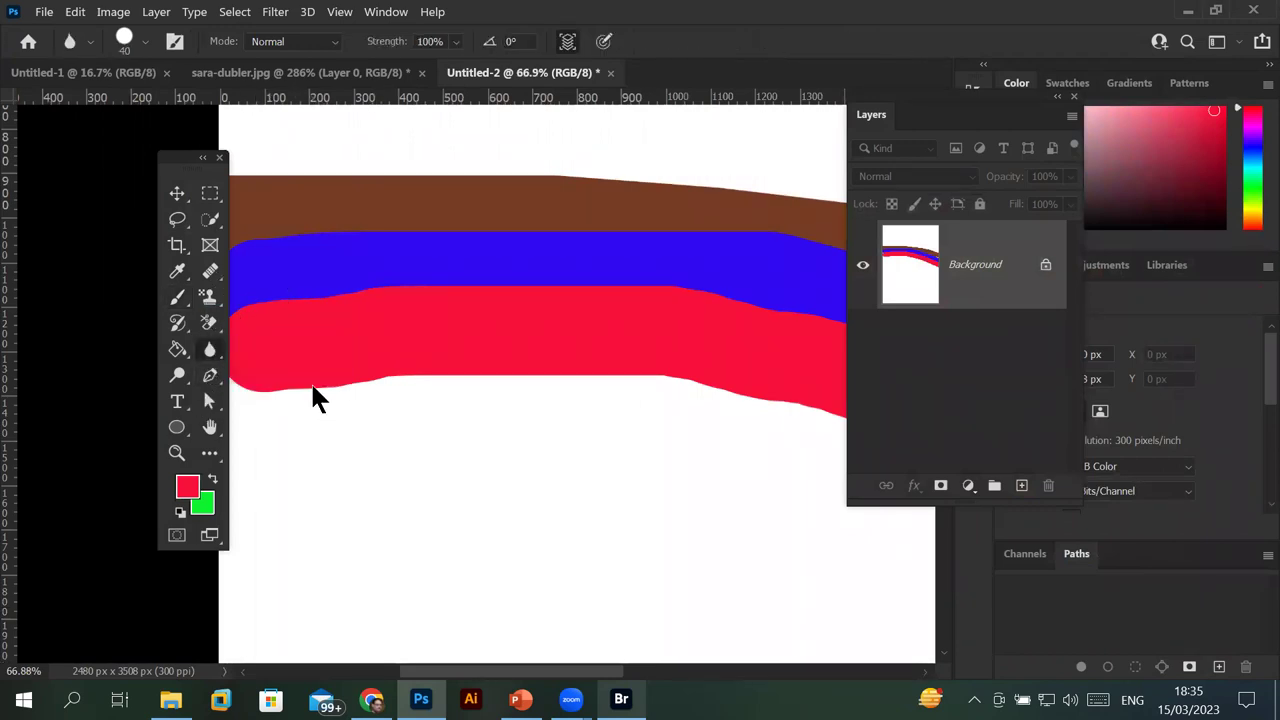
{"action": "left_click", "coordinate": [146, 42]}
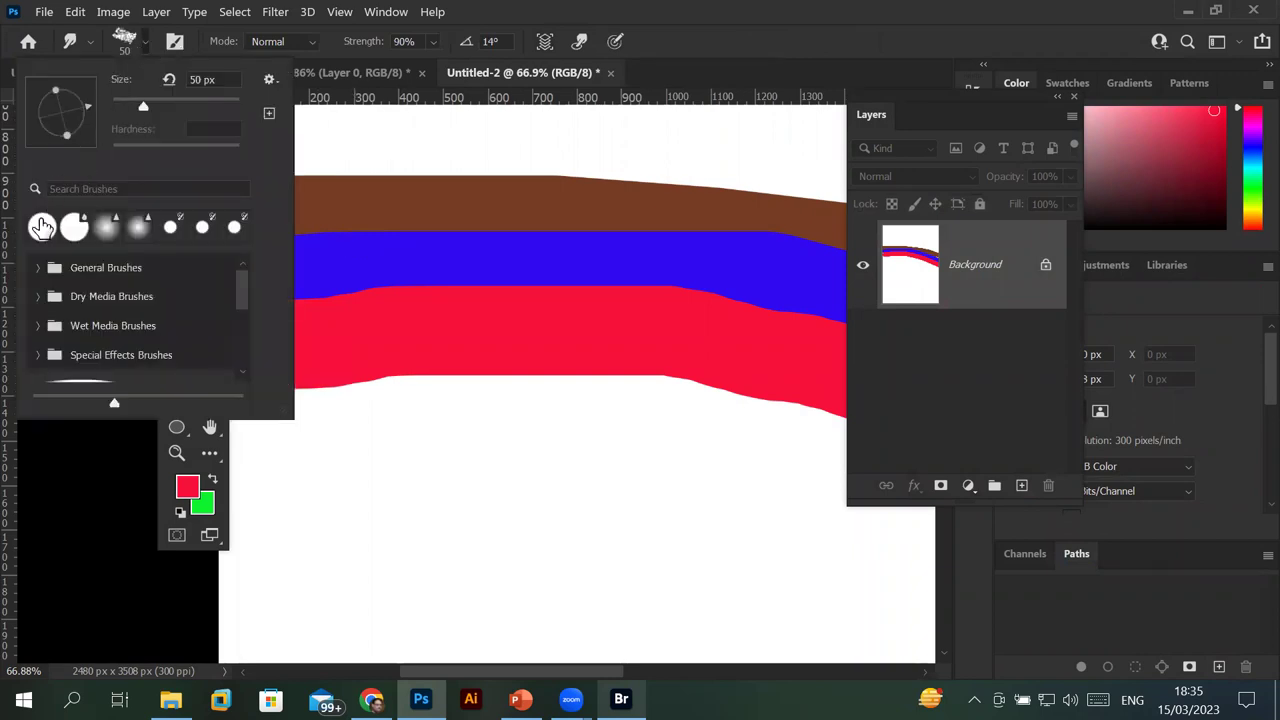
{"action": "left_click", "coordinate": [42, 227]}
{"action": "left_click", "coordinate": [364, 243]}
Drag blue up into brown, red up into blue, and brown down into blue across the borders.
{"action": "mouse_move", "coordinate": [366, 240]}
{"action": "left_mouse_down"}
{"action": "mouse_move", "coordinate": [391, 217]}
{"action": "mouse_move", "coordinate": [510, 218]}
{"action": "left_mouse_up"}
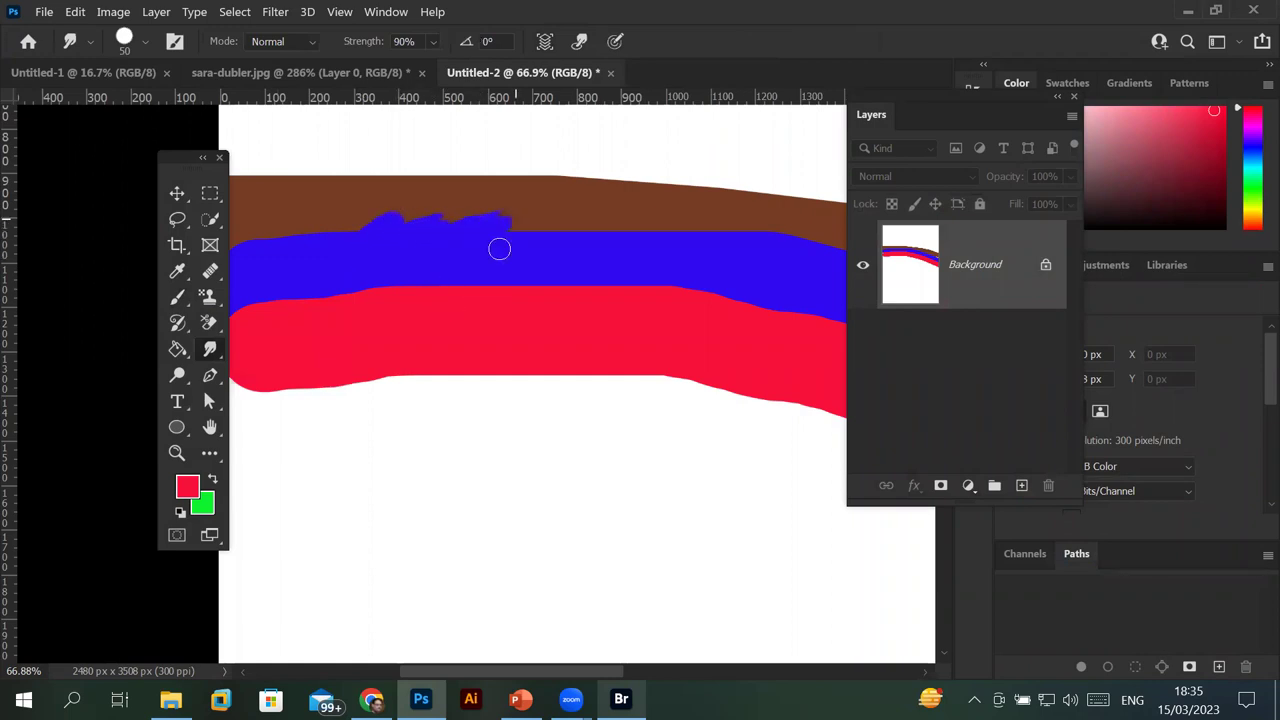
{"action": "mouse_move", "coordinate": [509, 286]}
{"action": "left_mouse_down"}
{"action": "mouse_move", "coordinate": [405, 322]}
{"action": "mouse_move", "coordinate": [390, 312]}
{"action": "mouse_move", "coordinate": [306, 329]}
{"action": "left_mouse_up"}
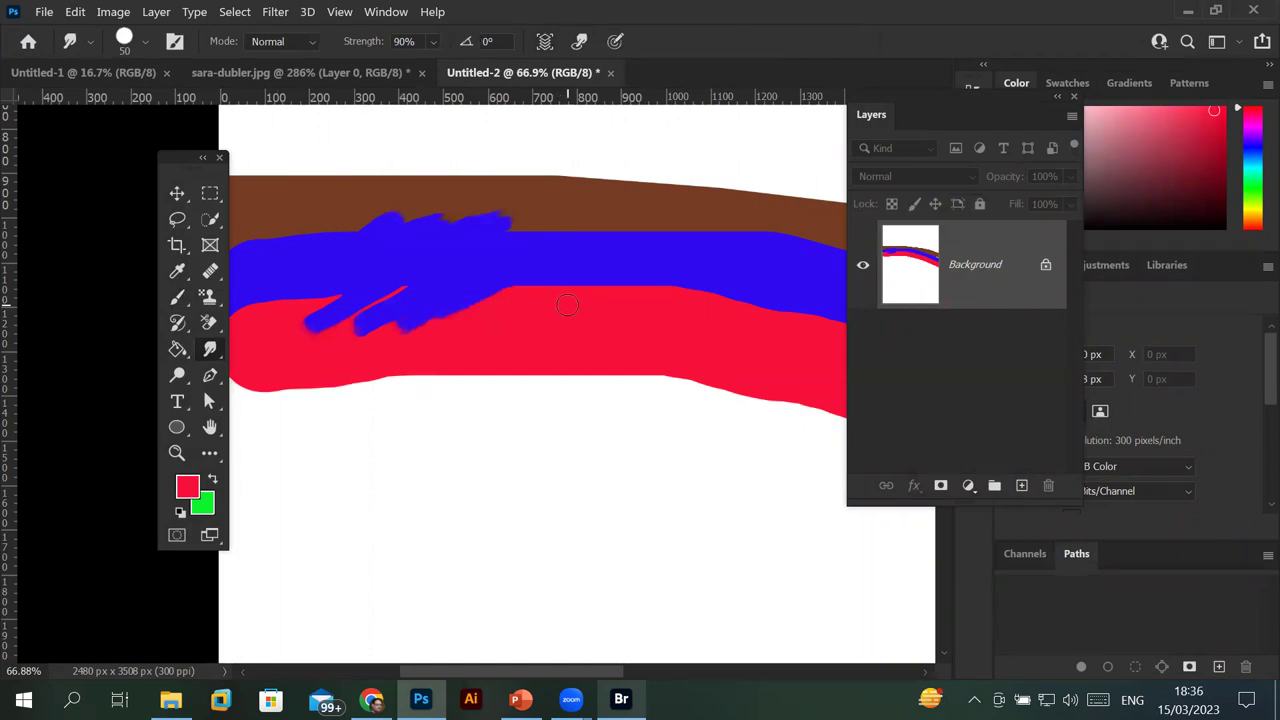
{"action": "mouse_move", "coordinate": [610, 288]}
{"action": "left_mouse_down"}
{"action": "mouse_move", "coordinate": [644, 300]}
{"action": "mouse_move", "coordinate": [661, 283]}
{"action": "mouse_move", "coordinate": [722, 282]}
{"action": "left_mouse_up"}
{"action": "mouse_move", "coordinate": [626, 211]}
{"action": "left_mouse_down"}
{"action": "mouse_move", "coordinate": [580, 255]}
{"action": "mouse_move", "coordinate": [551, 246]}
{"action": "left_mouse_up"}
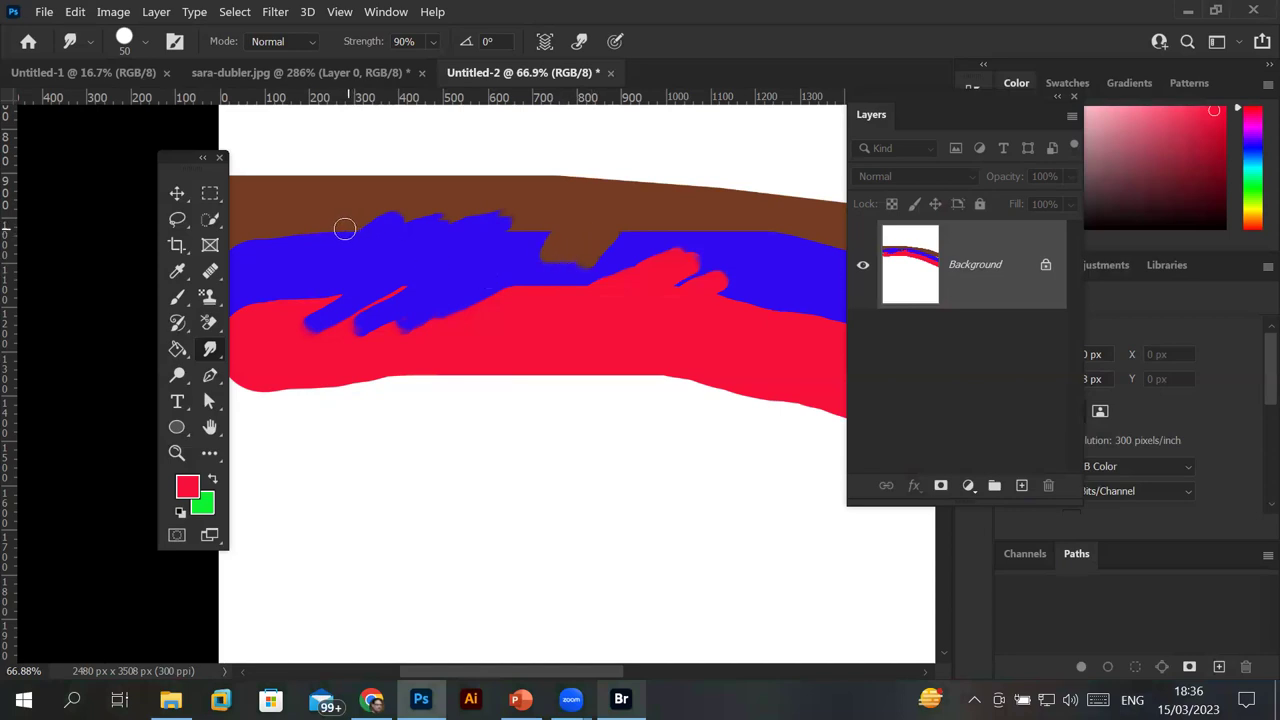
{"action": "mouse_move", "coordinate": [314, 214]}
{"action": "left_mouse_down"}
{"action": "mouse_move", "coordinate": [309, 240]}
{"action": "mouse_move", "coordinate": [286, 246]}
{"action": "mouse_move", "coordinate": [265, 321]}
{"action": "mouse_move", "coordinate": [277, 336]}
{"action": "left_mouse_up"}
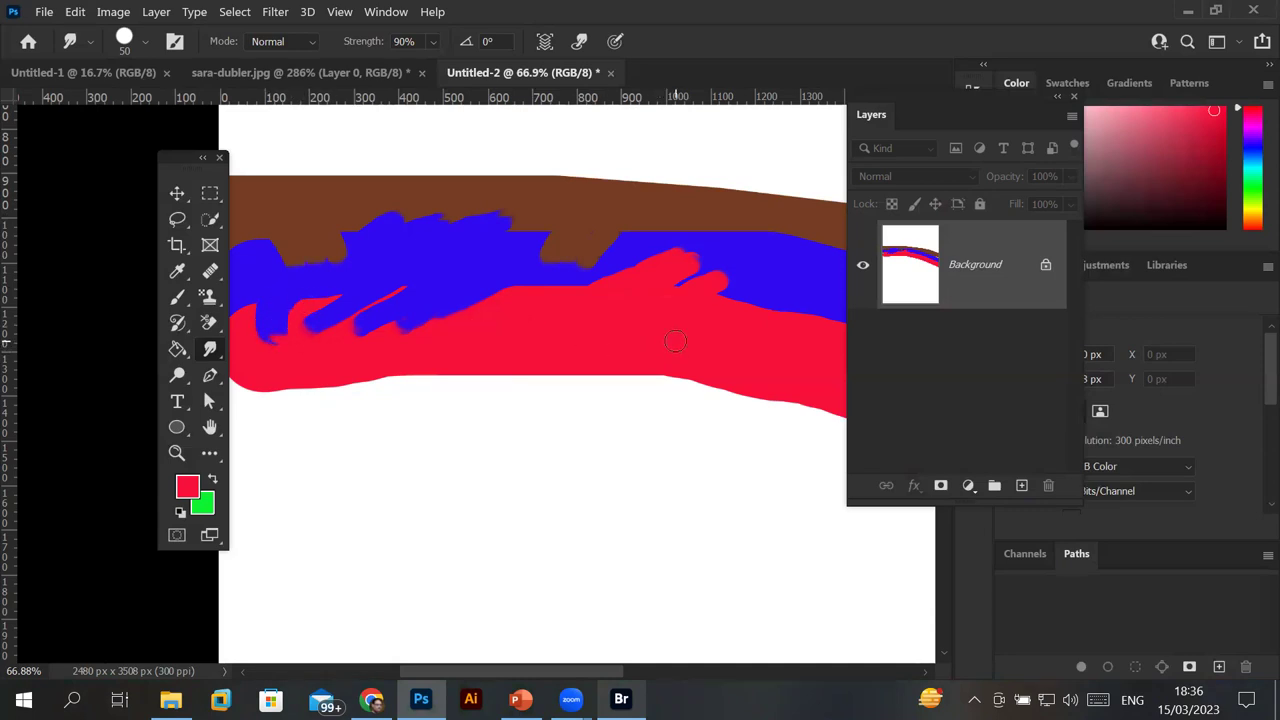
{"action": "mouse_move", "coordinate": [774, 217]}
{"action": "left_mouse_down"}
{"action": "mouse_move", "coordinate": [777, 251]}
{"action": "mouse_move", "coordinate": [760, 271]}
{"action": "left_mouse_up"}
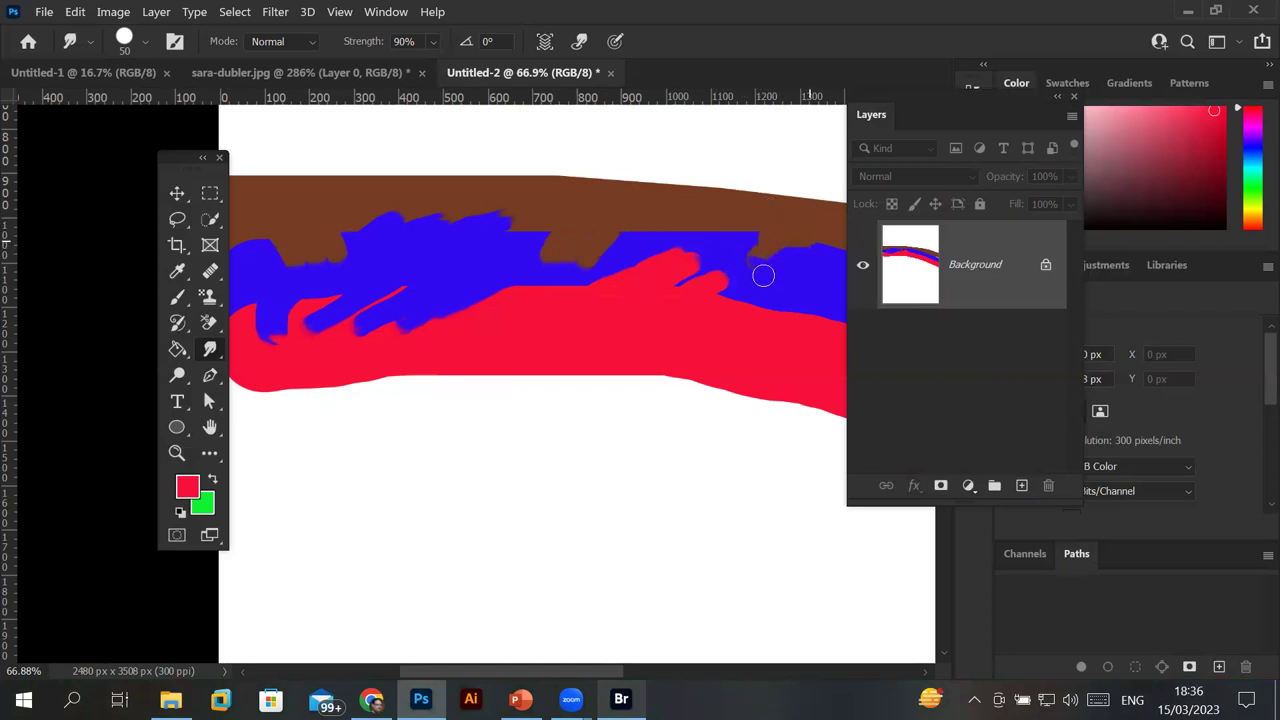
{"action": "left_click_drag", "start_coordinate": [764, 331], "coordinate": [795, 294]}
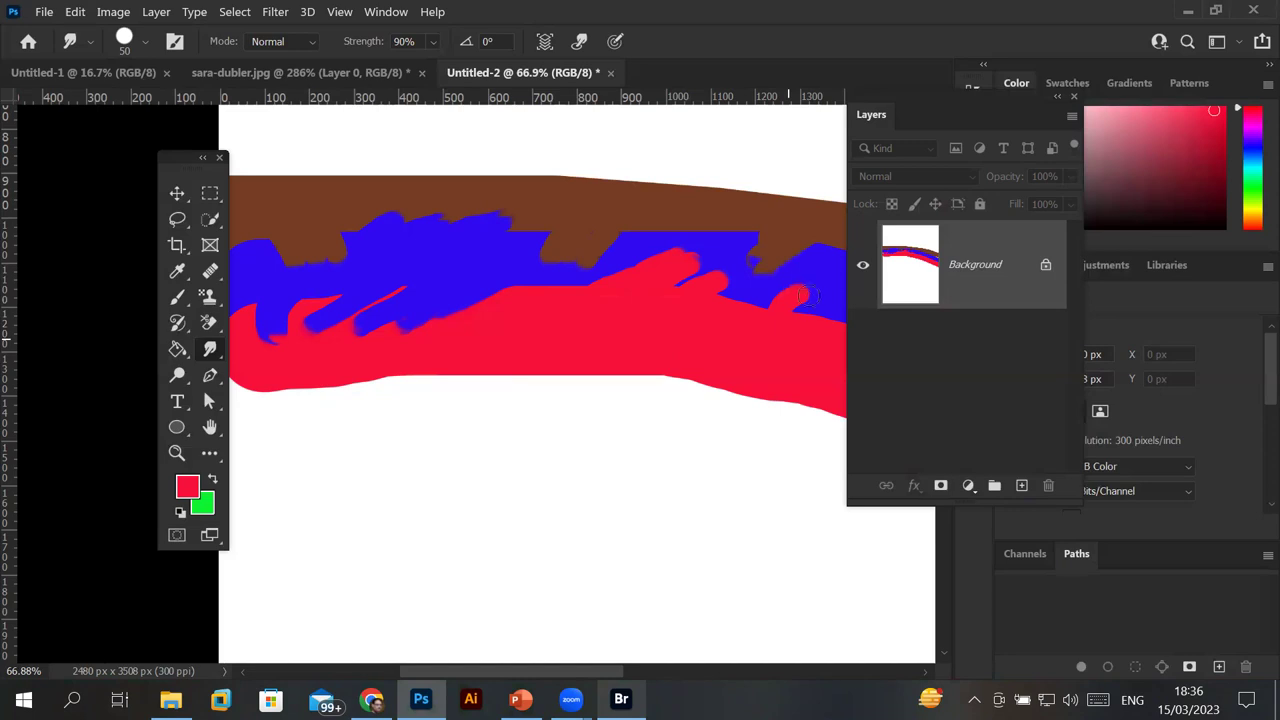
{"action": "mouse_move", "coordinate": [734, 251]}
{"action": "left_mouse_down"}
{"action": "mouse_move", "coordinate": [737, 206]}
{"action": "mouse_move", "coordinate": [694, 217]}
{"action": "left_mouse_up"}
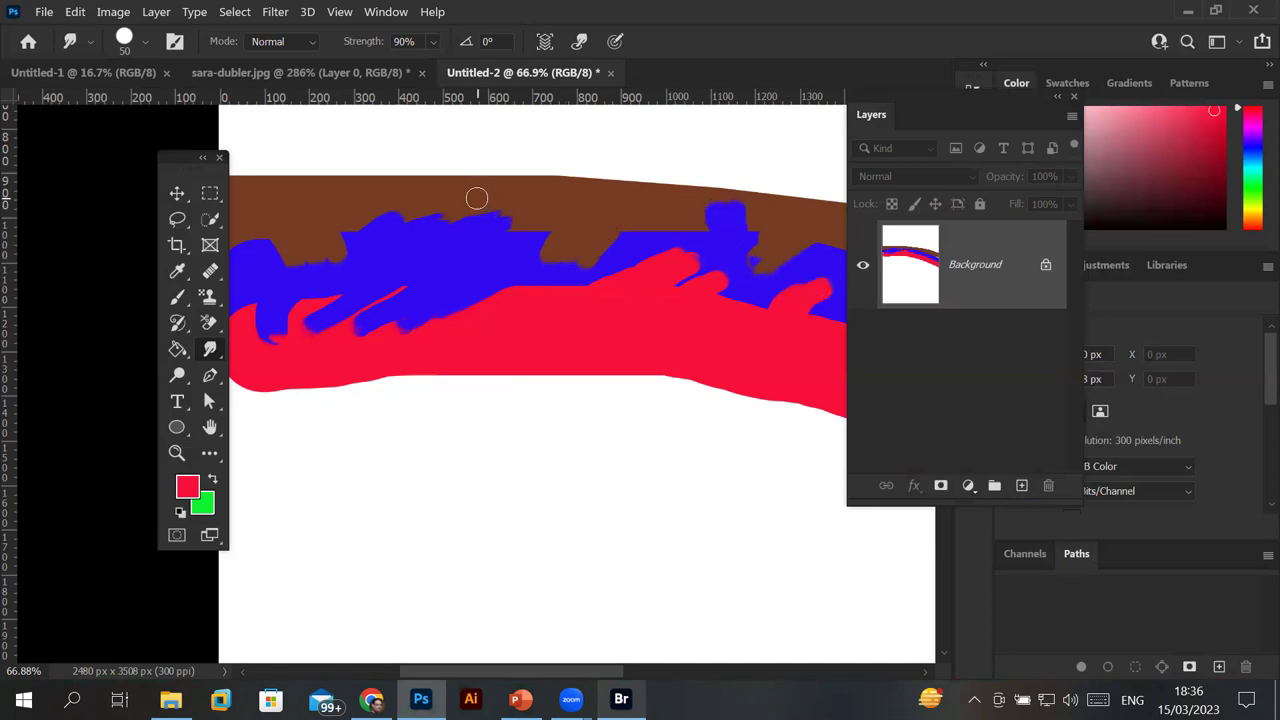
{"action": "left_click_drag", "start_coordinate": [460, 209], "coordinate": [433, 272]}
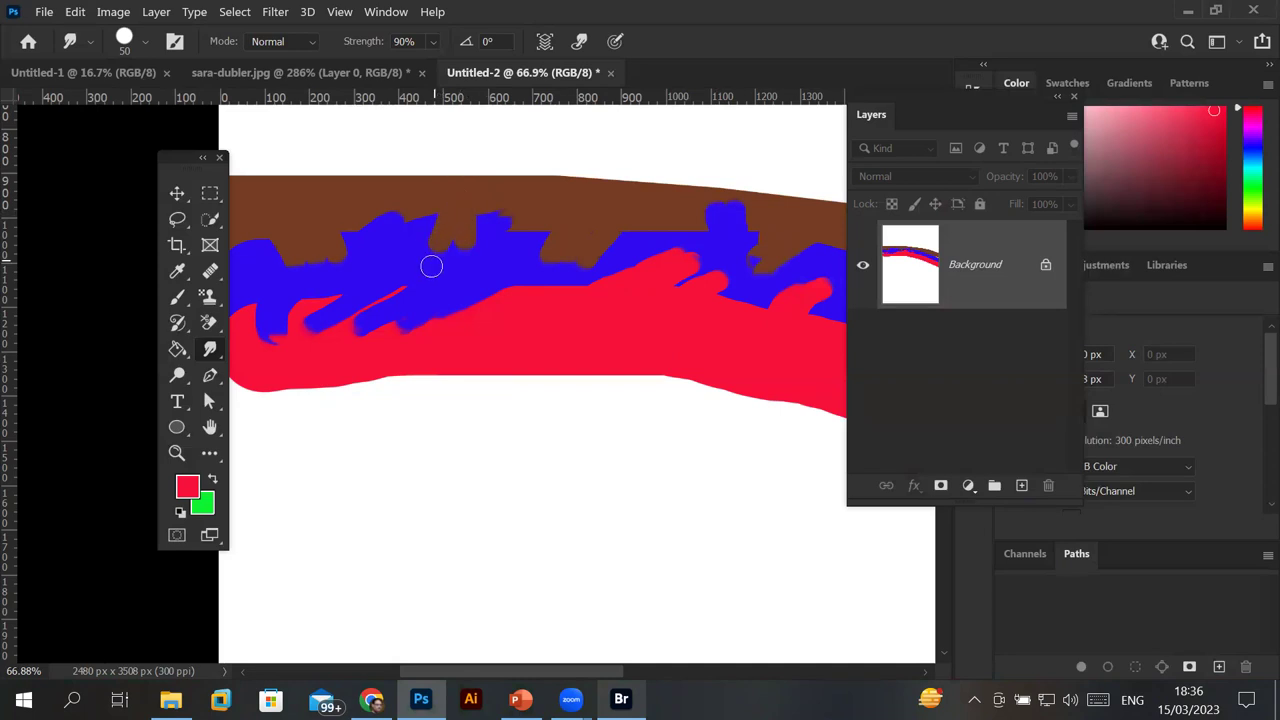
{"action": "scroll", "coordinate": [434, 273], "scroll_direction": "down", "scroll_amount": 2}
{"action": "scroll", "coordinate": [434, 273], "scroll_direction": "down", "scroll_amount": 2}
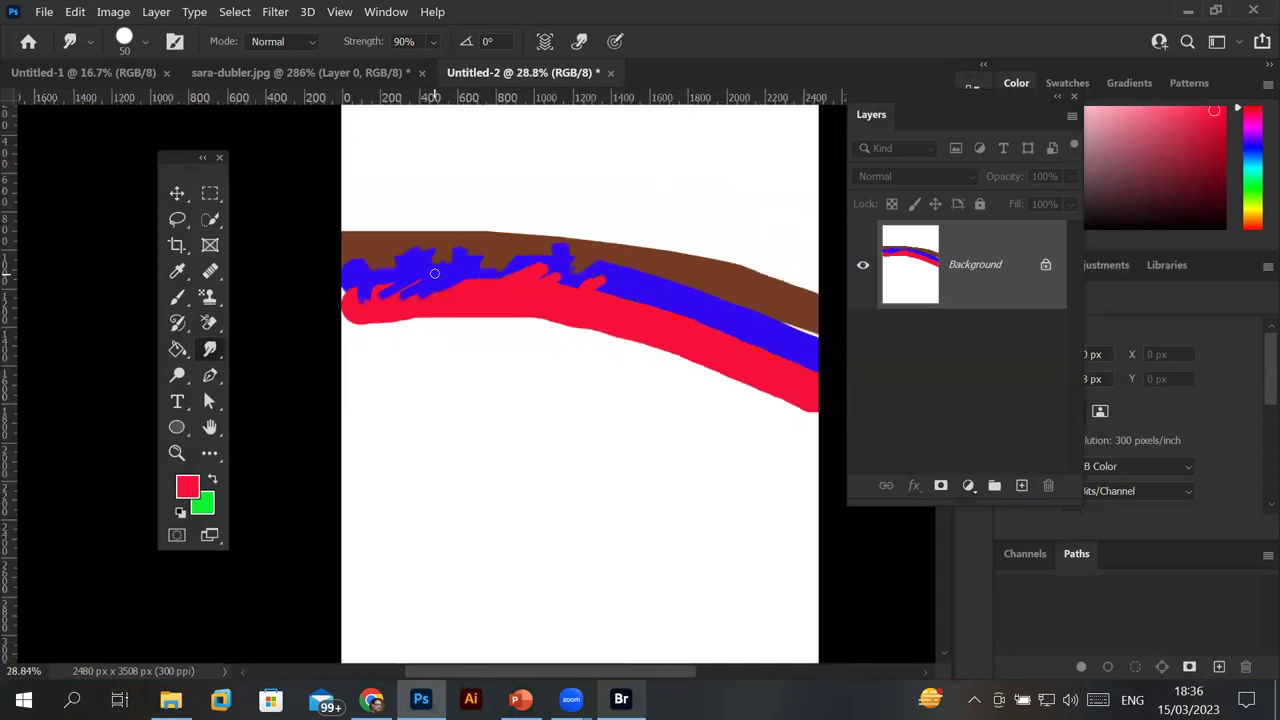
{"action": "scroll", "coordinate": [434, 273], "scroll_direction": "down", "scroll_amount": 2}
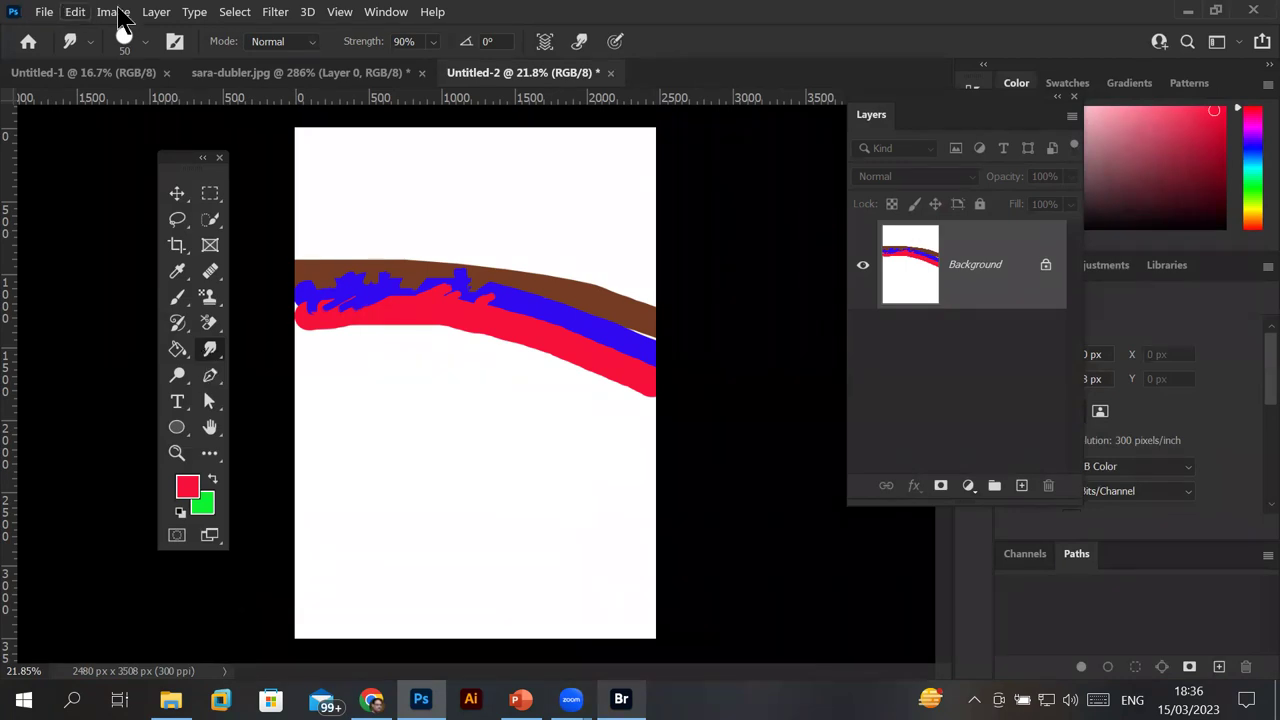
{"action": "left_click", "coordinate": [275, 14]}
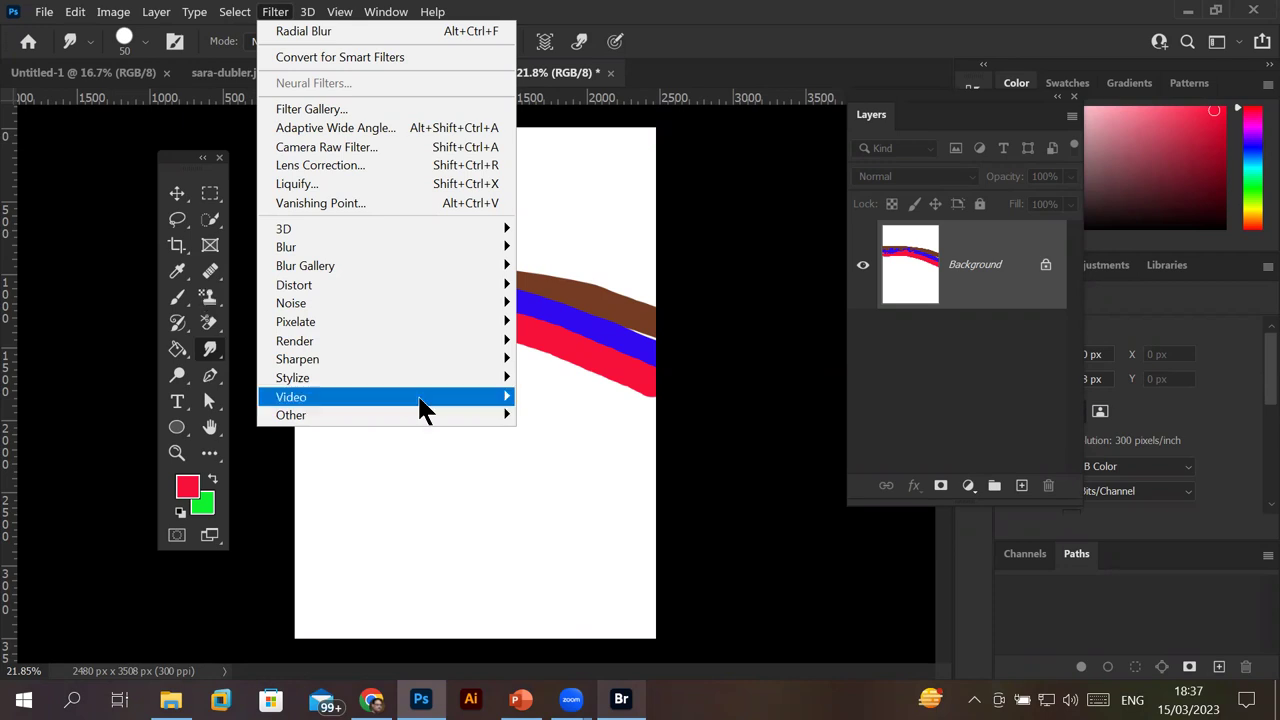
{"action": "left_click", "coordinate": [494, 512]}
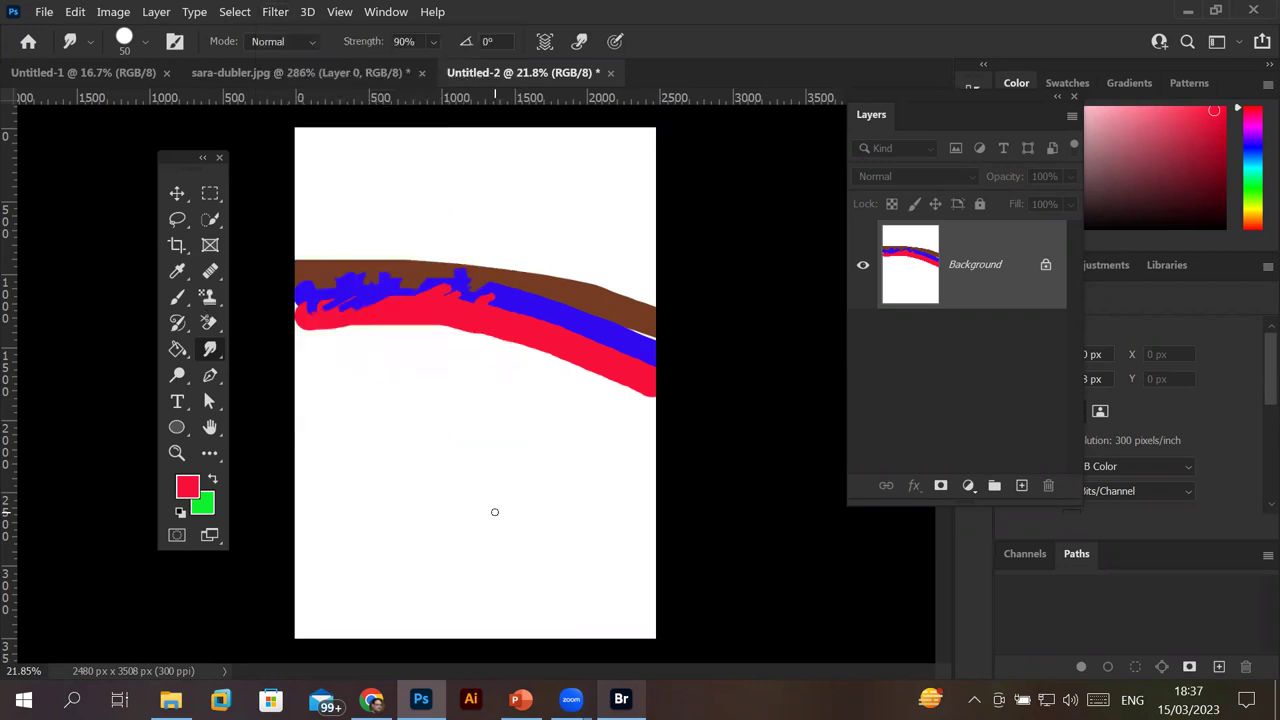